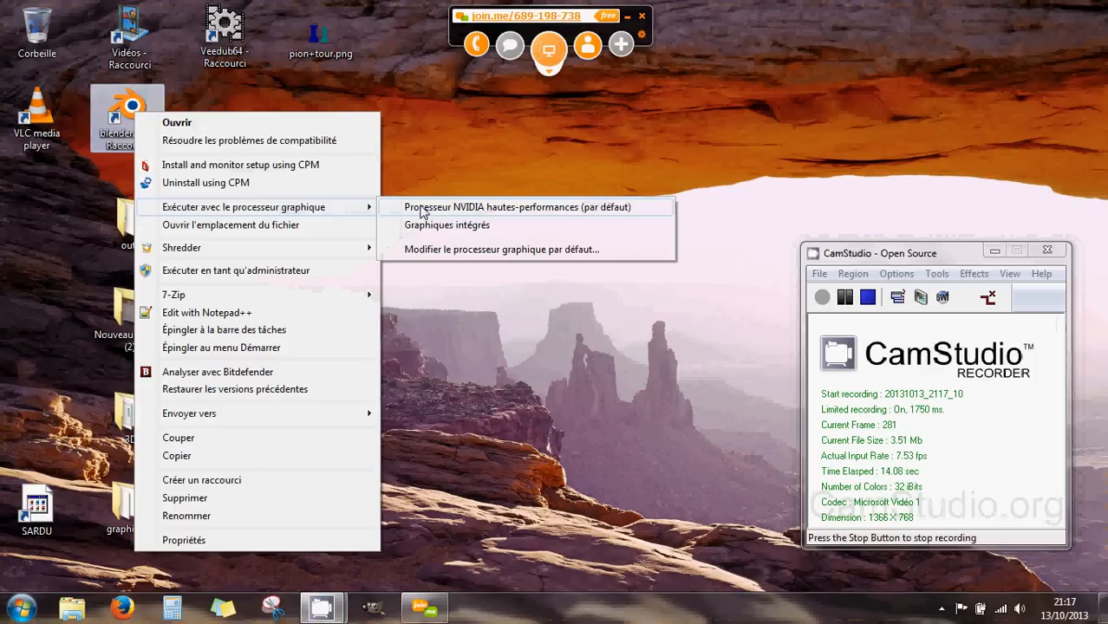
- Launch Blender with the high-performance NVIDIA processor, dismiss the splash screen and show the scene in top orthographic view
left_click(442, 211)
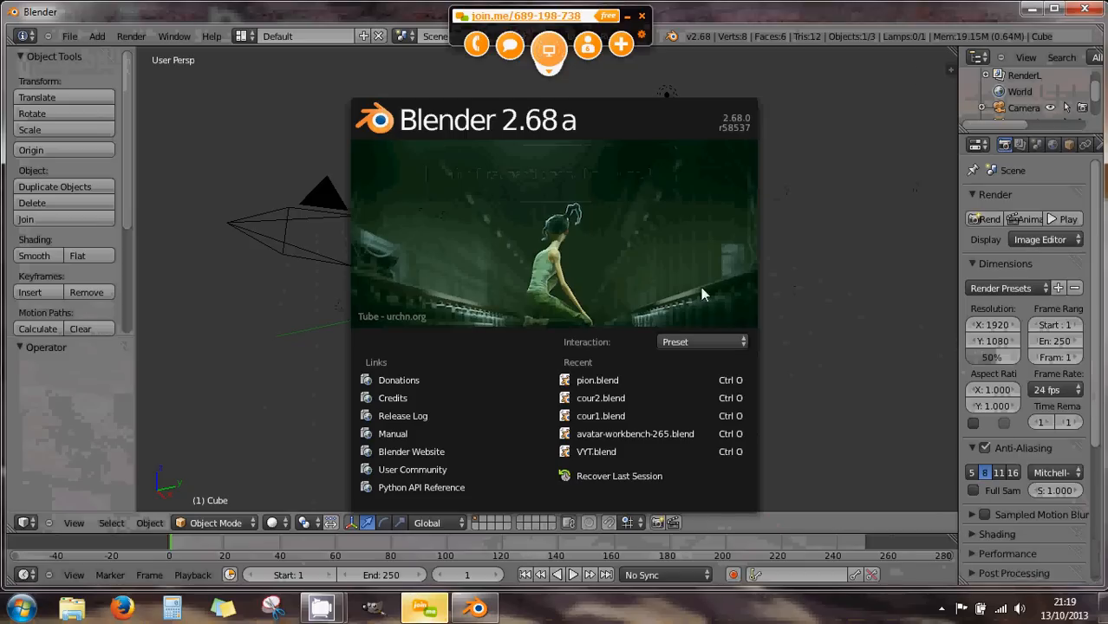
left_click(790, 314)
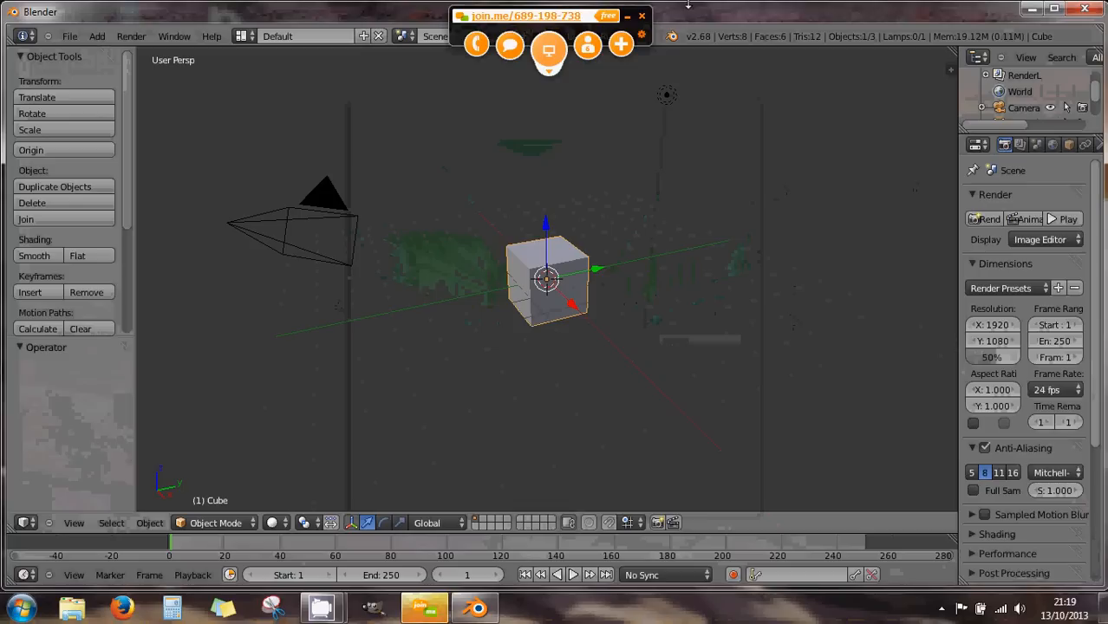
key("KP_7")
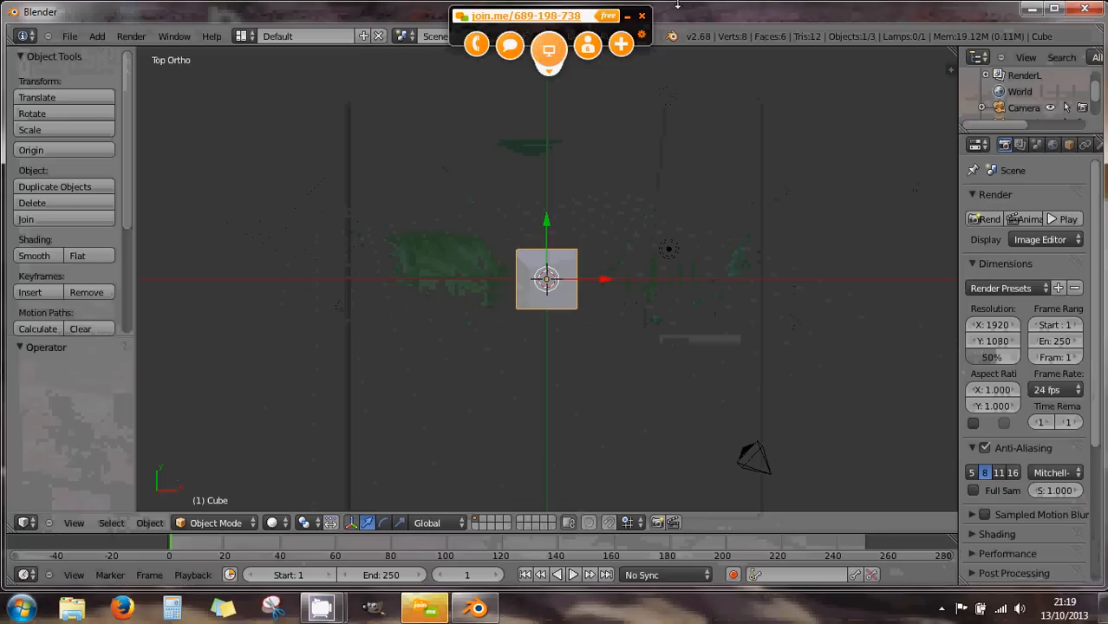
- Place the 3D cursor at about X 10.26, Y -6.65 and delete the default cube
left_click(854, 477)
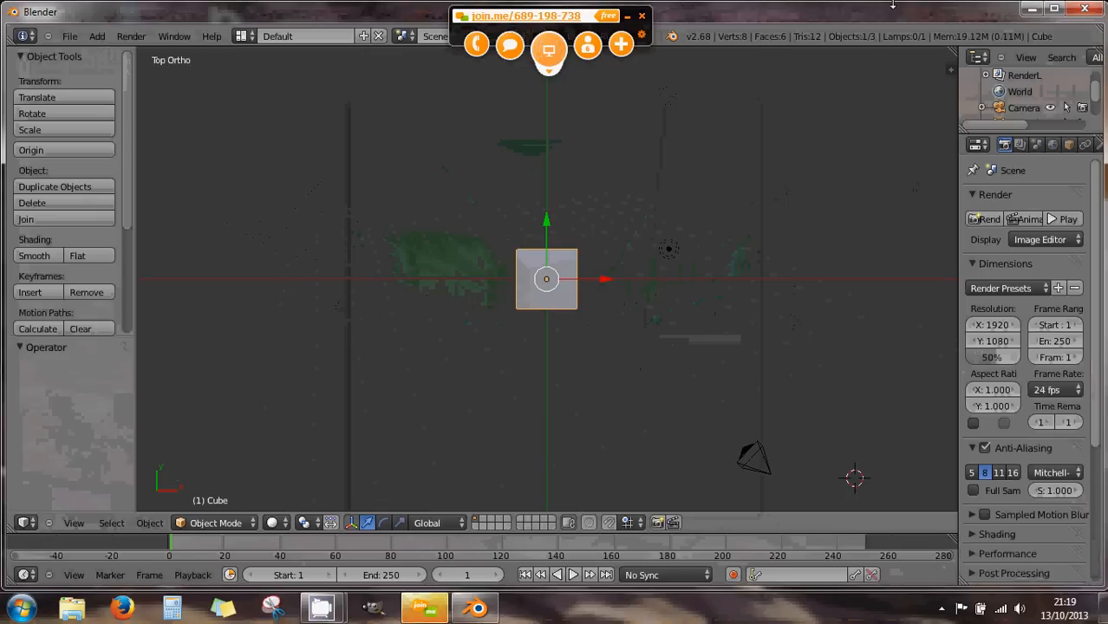
key("x")
left_click(562, 303)
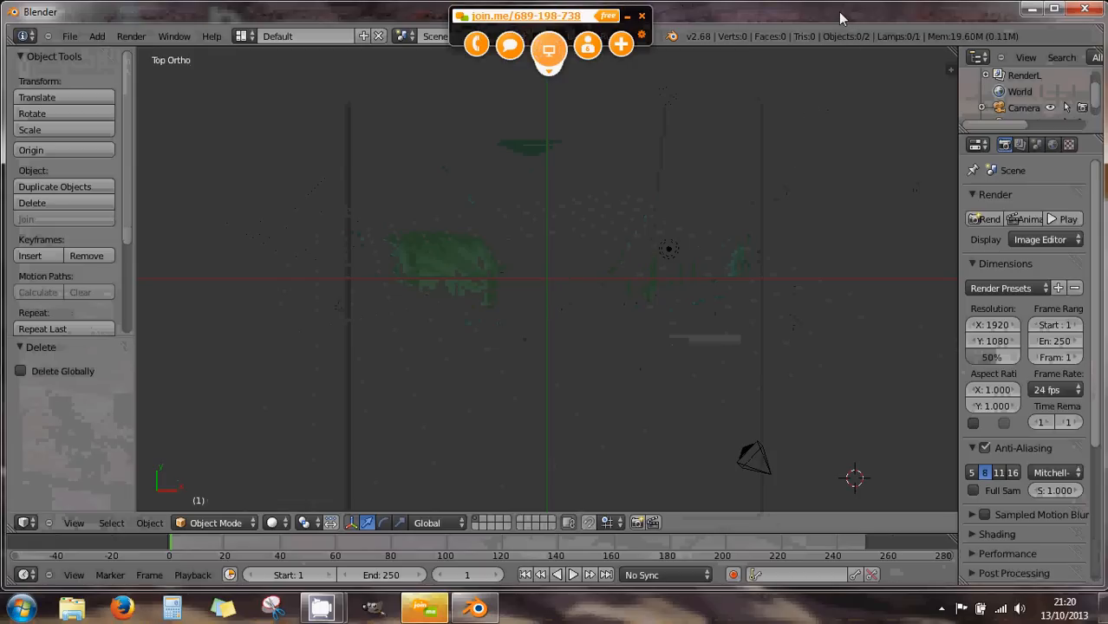
- Bring pion+tour.png from the desktop into the 3D viewport as a background image
left_click_drag(837, 12, 841, 120)
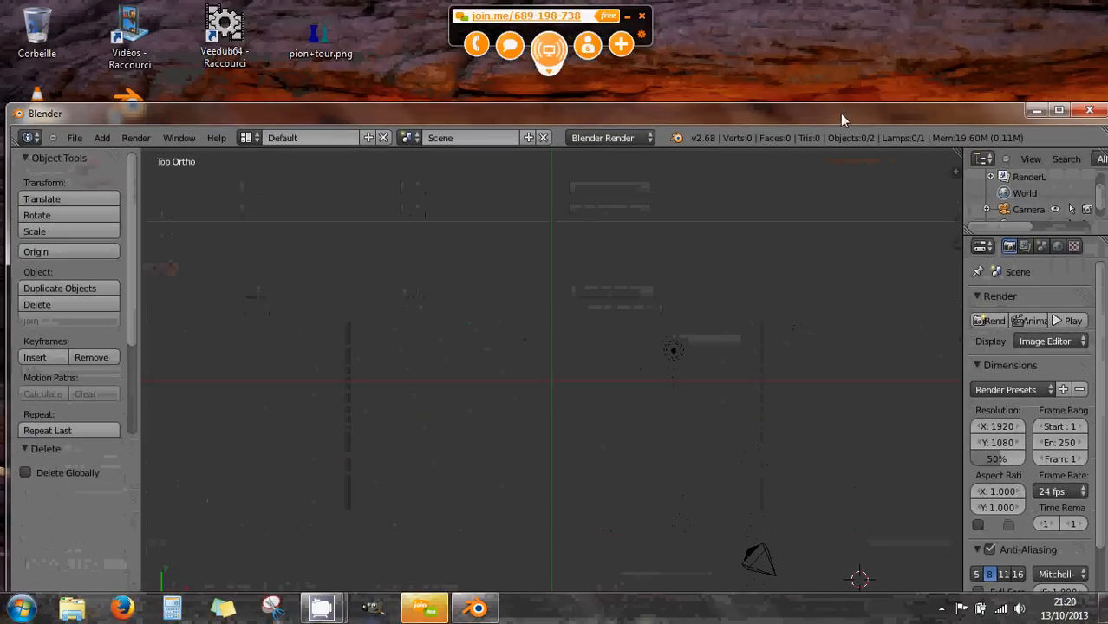
double_click(330, 36)
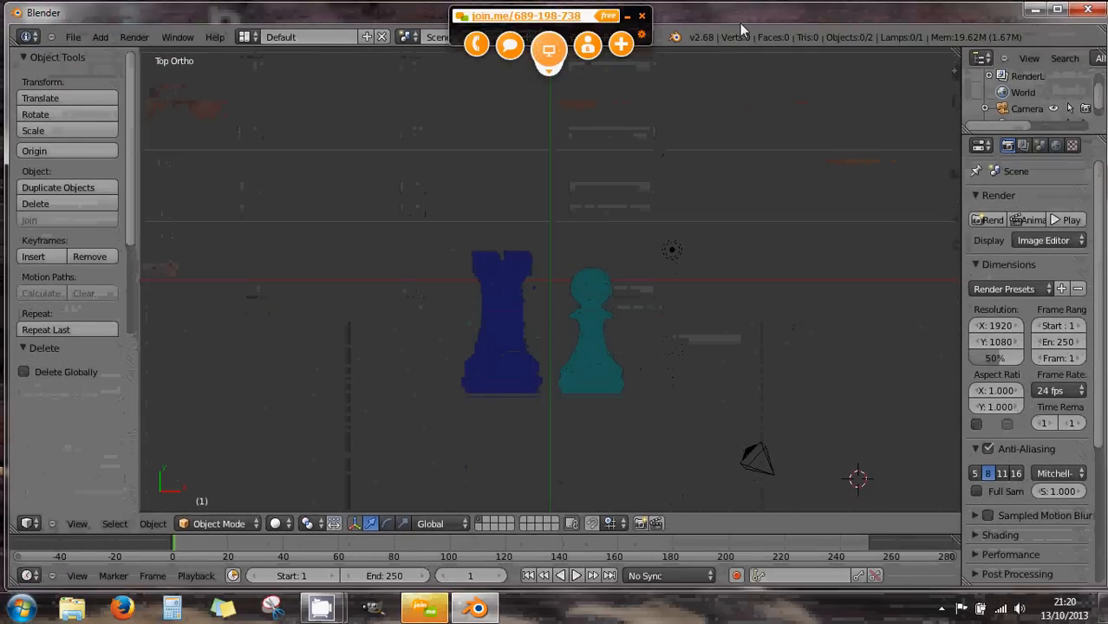
- Show the 3D view properties, switch the background images off and on again, and expand their settings
left_click(955, 64)
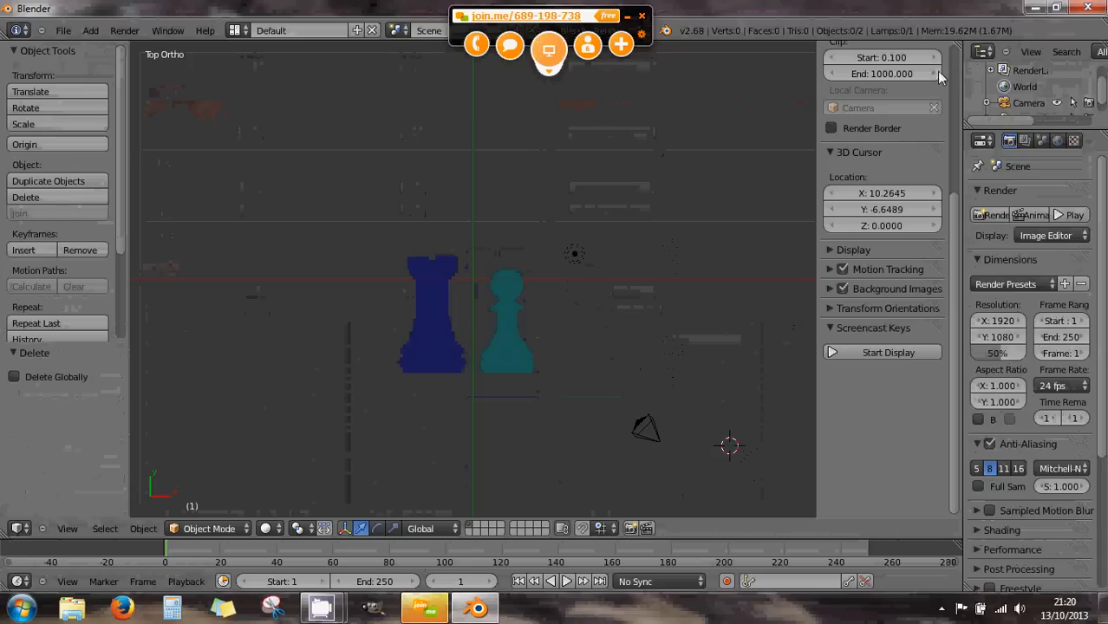
scroll(947, 164, "up", 4)
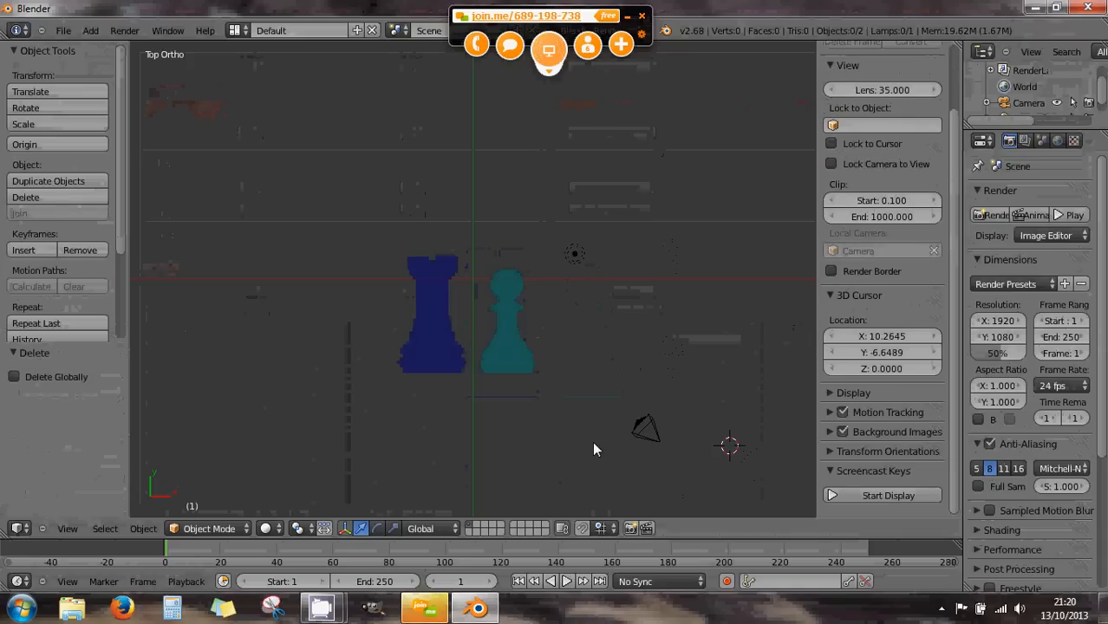
key("n")
key("n")
left_click(841, 431)
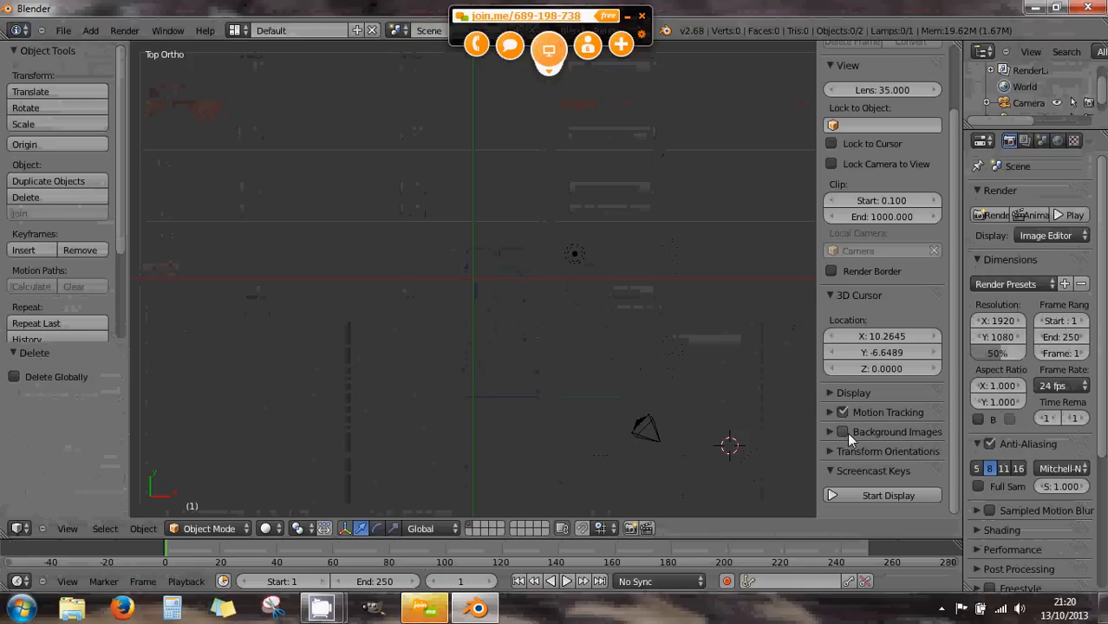
left_click(842, 430)
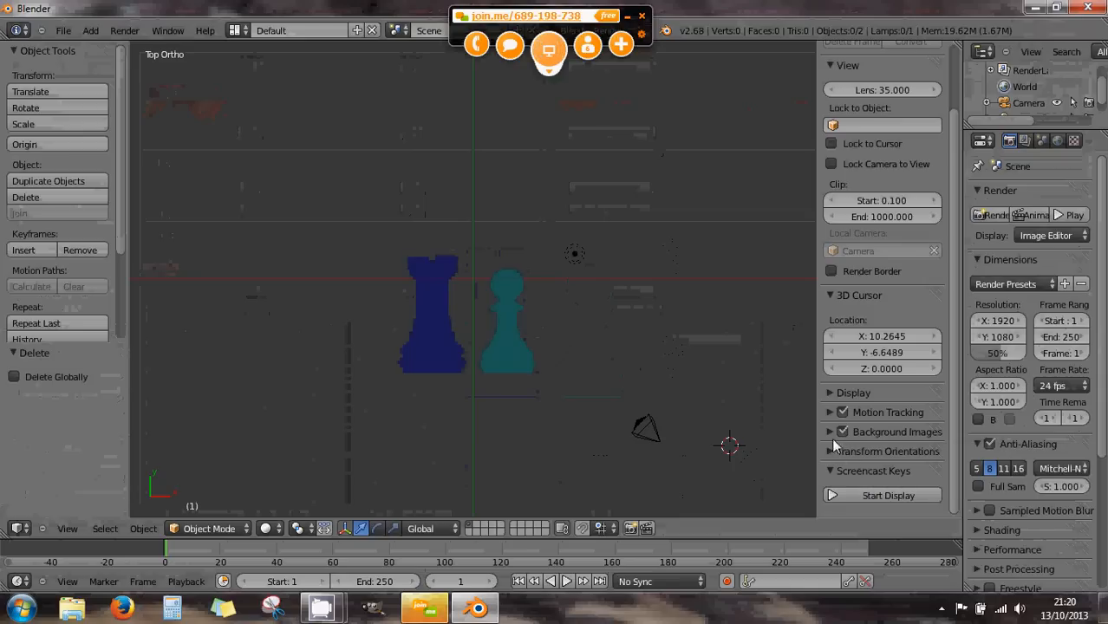
left_click(830, 432)
scroll(863, 430, "down", 4)
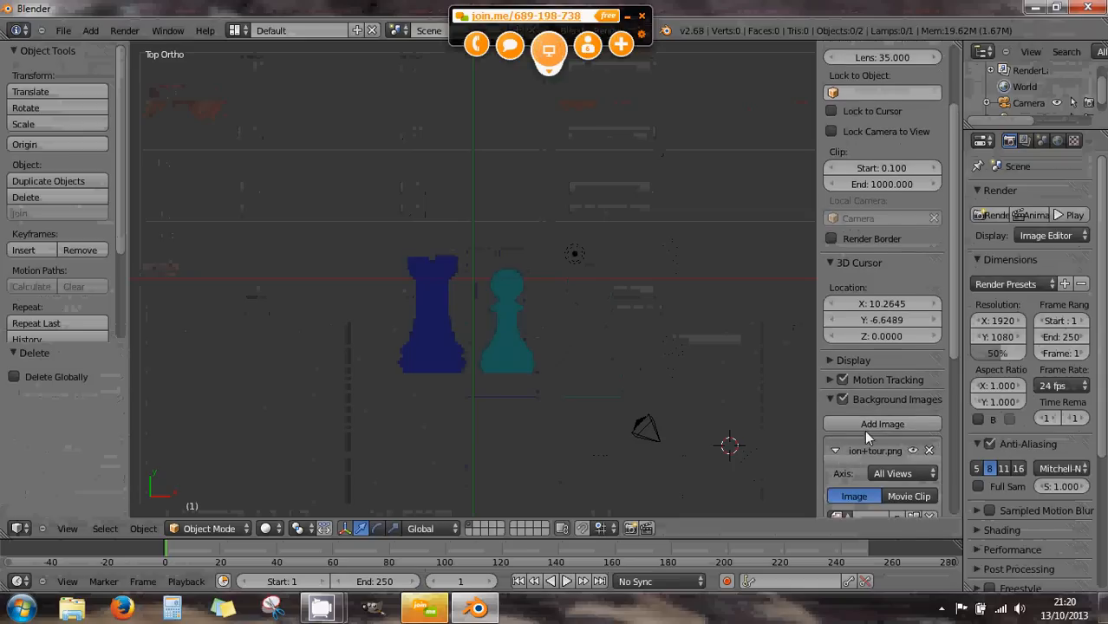
- Remove the current background image and add a new one using pion+tour.png from the Desktop folder
left_click(929, 353)
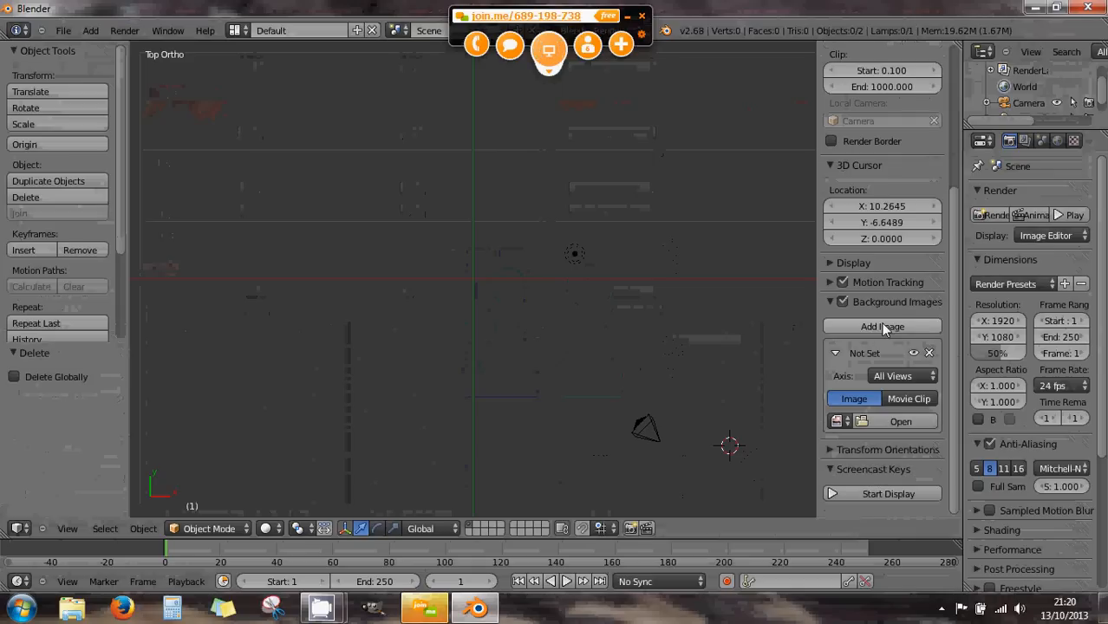
left_click(874, 423)
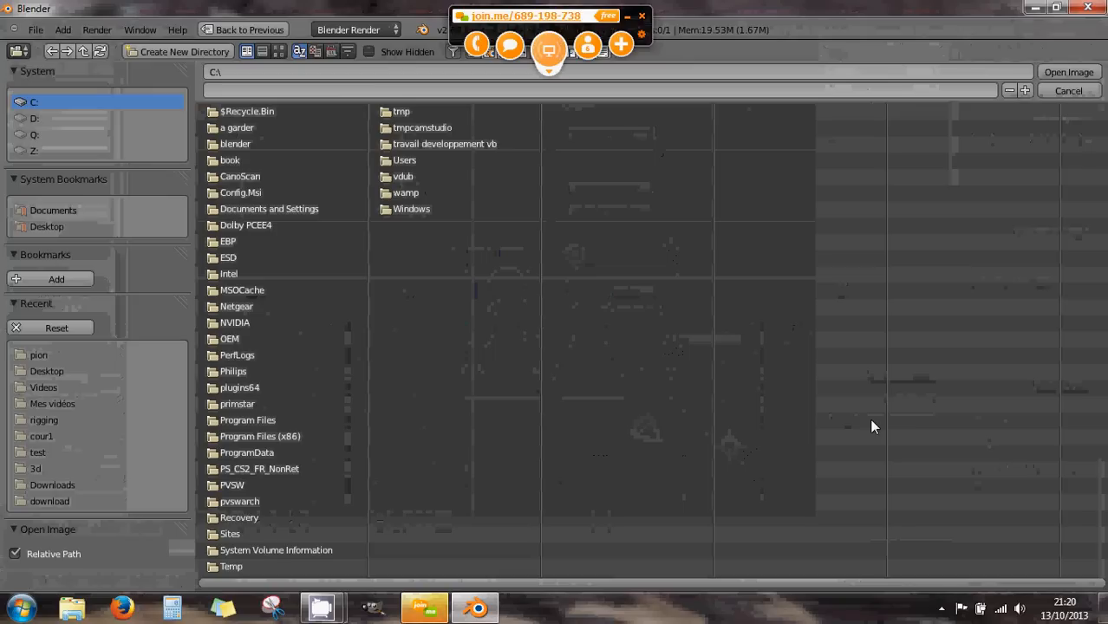
left_click(48, 226)
left_click(270, 191)
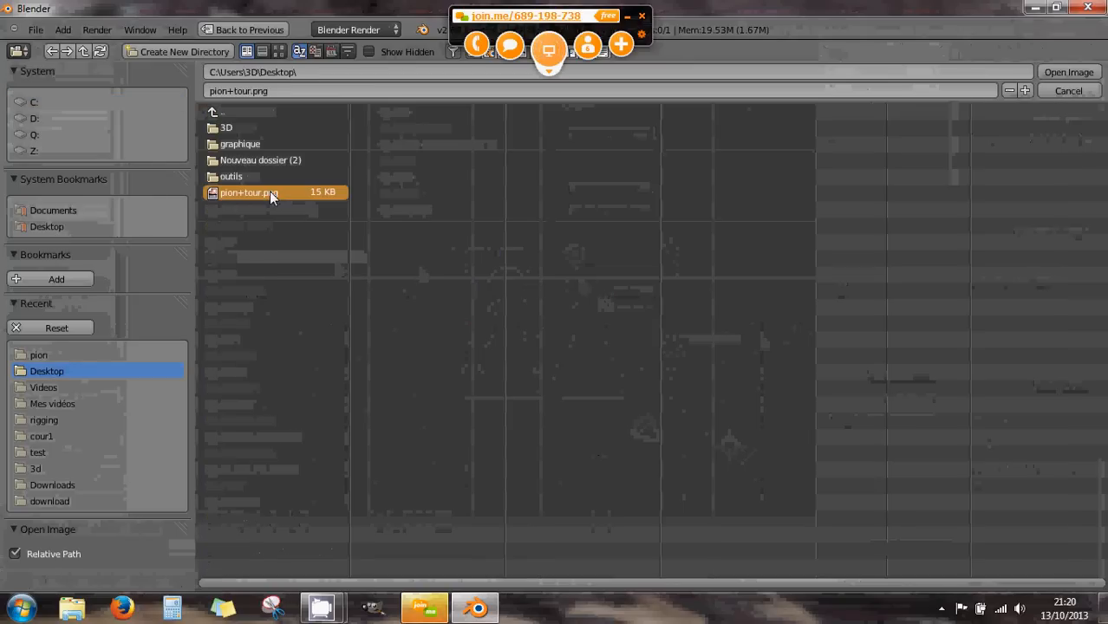
double_click(269, 191)
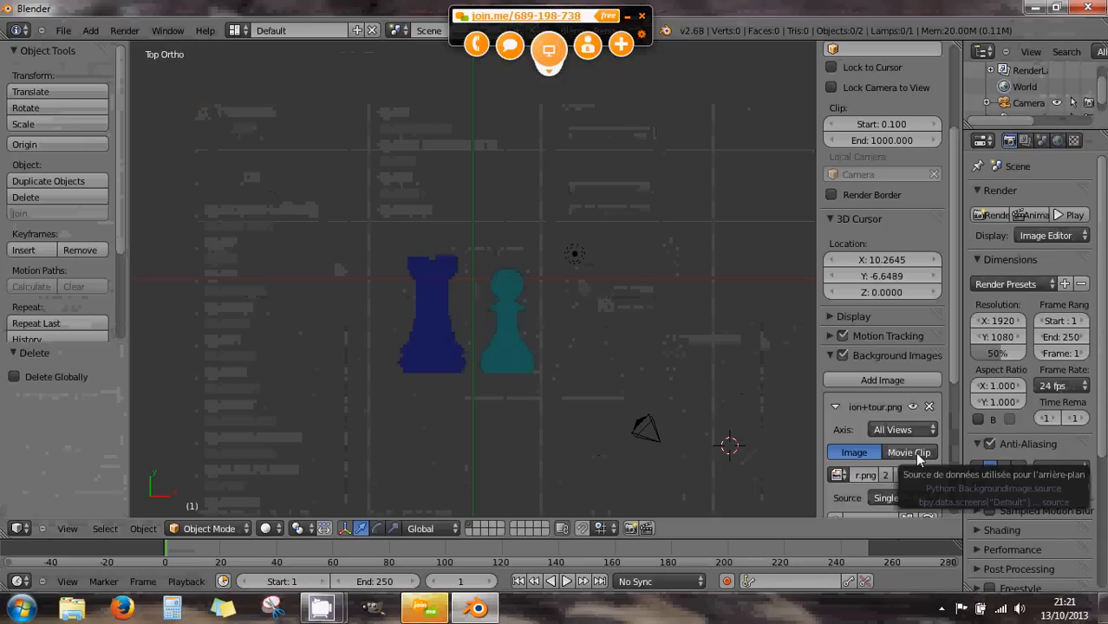
- Unlink pion+tour.png from the background image entry and set its source to Movie Clip
scroll(952, 364, "down", 3)
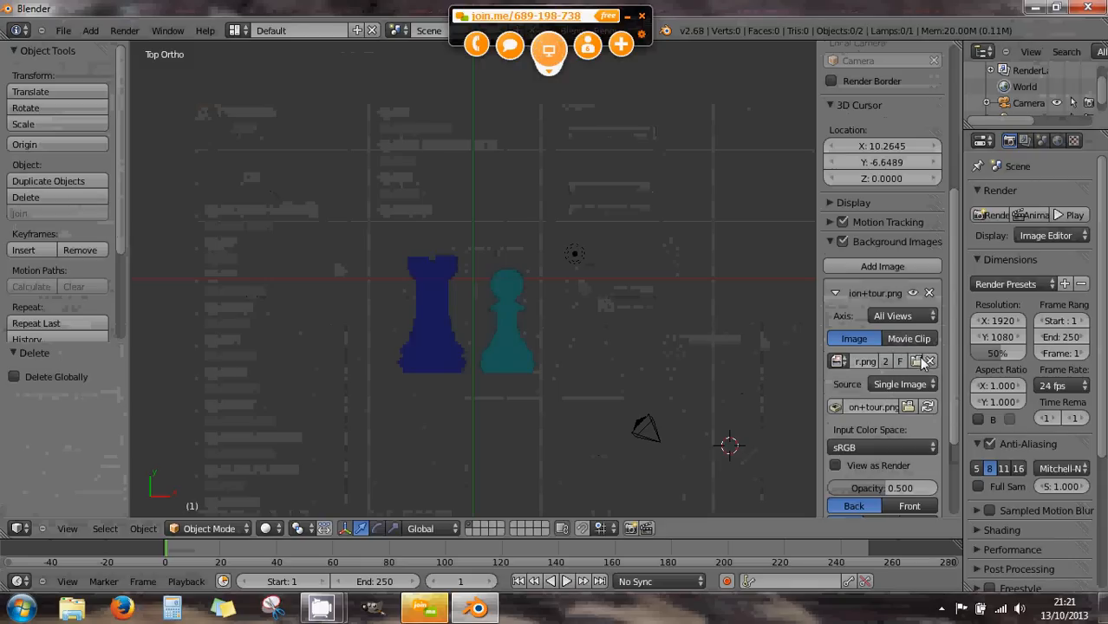
left_click(929, 361)
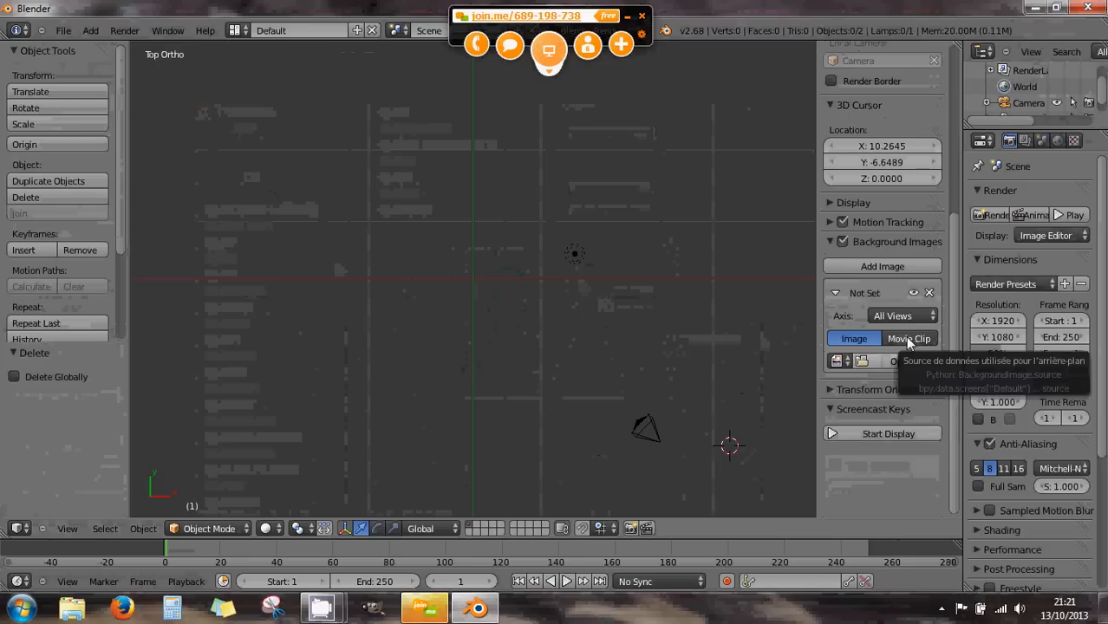
left_click(907, 342)
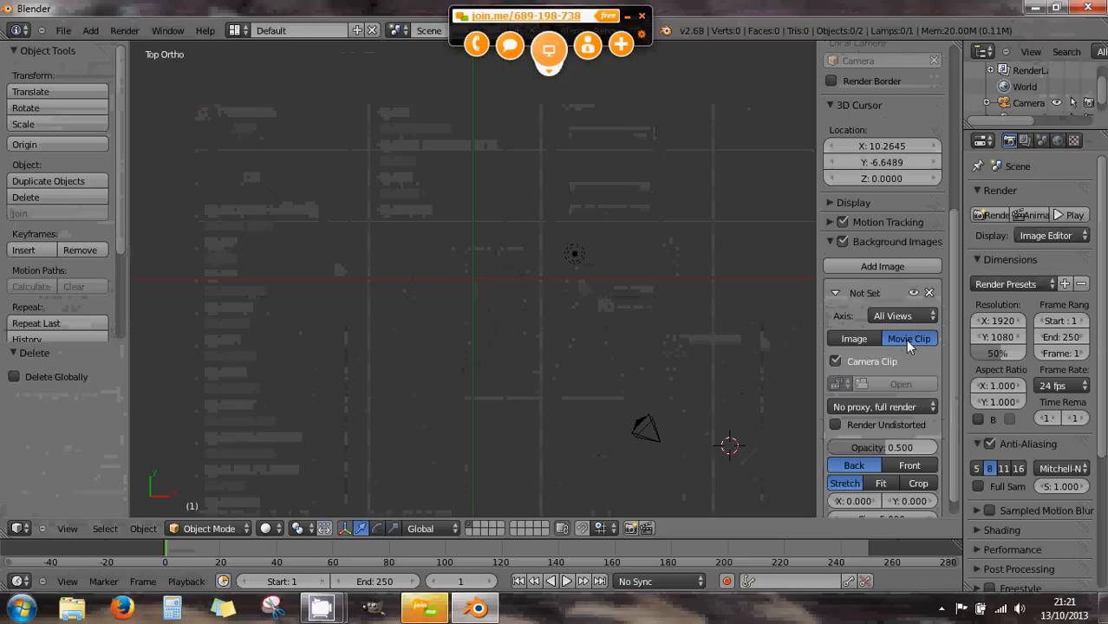
- Browse Mes vidéos, 3d, Documents and the C: drive for a movie clip to open as the background
left_click(860, 384)
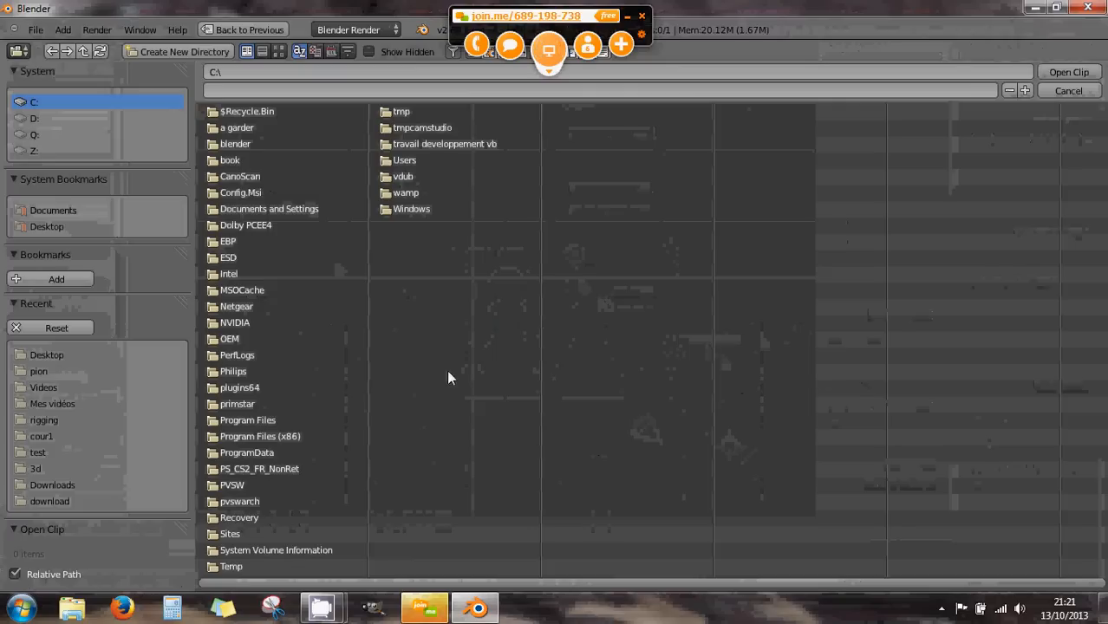
left_click(39, 403)
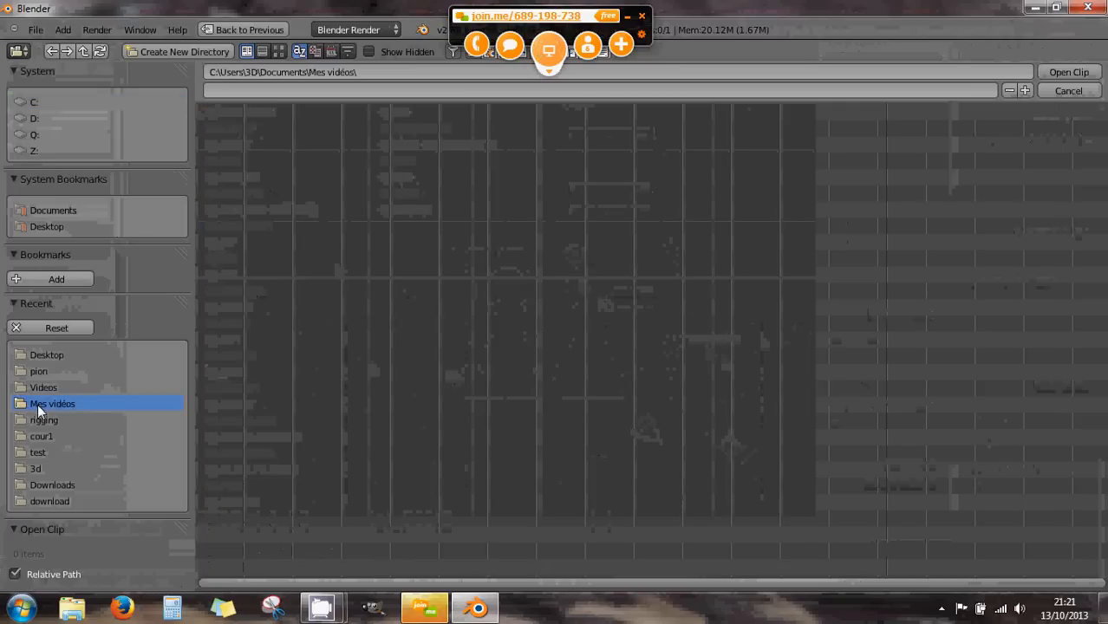
left_click(36, 468)
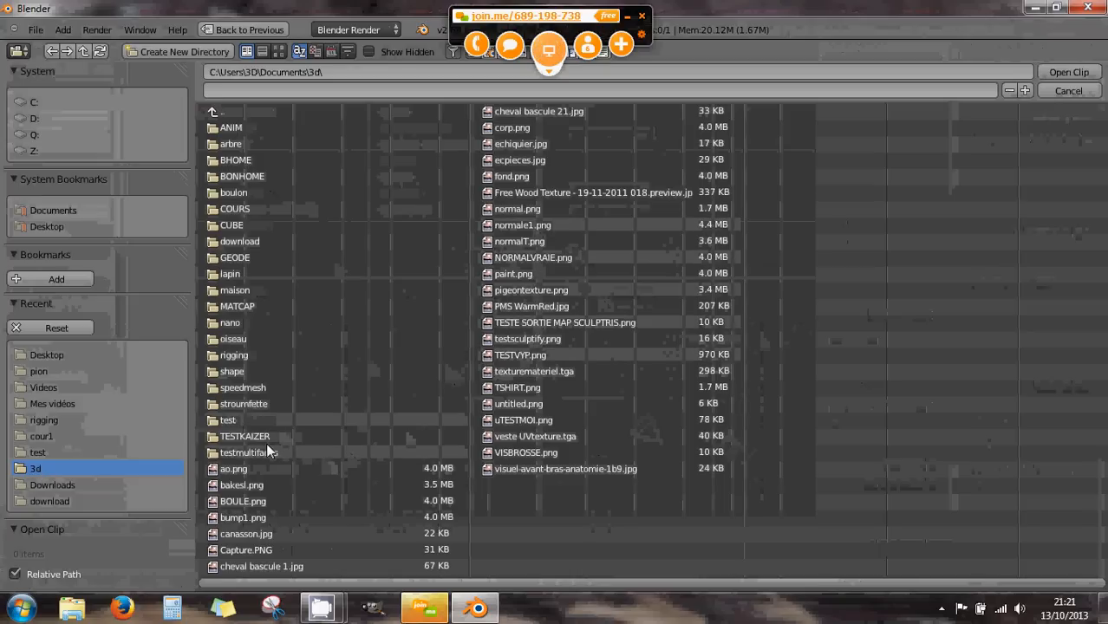
left_click(47, 213)
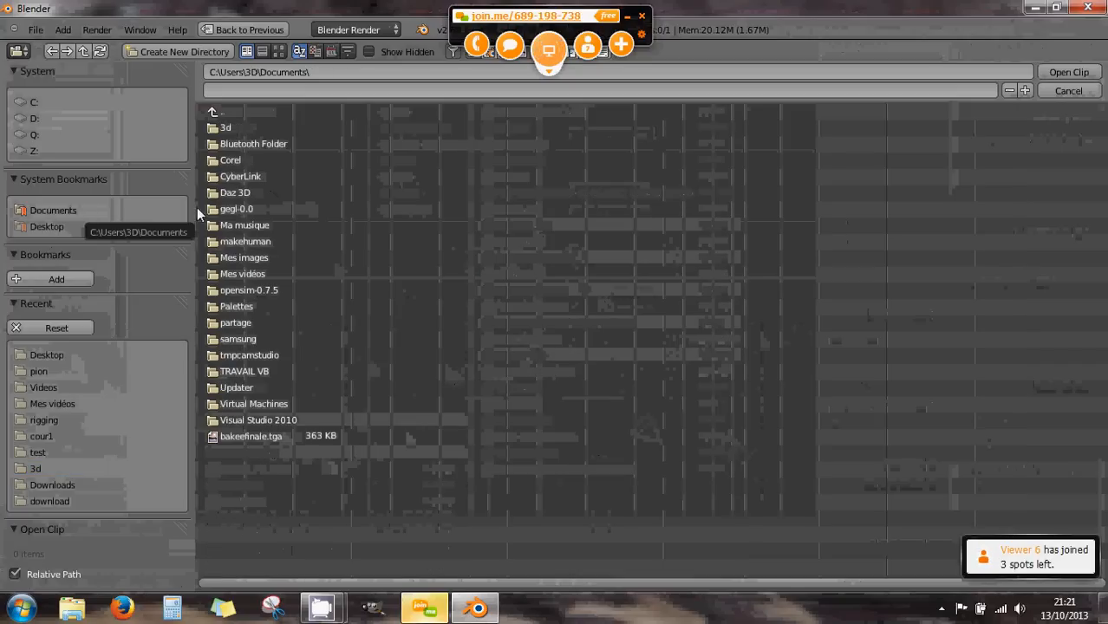
left_click(242, 273)
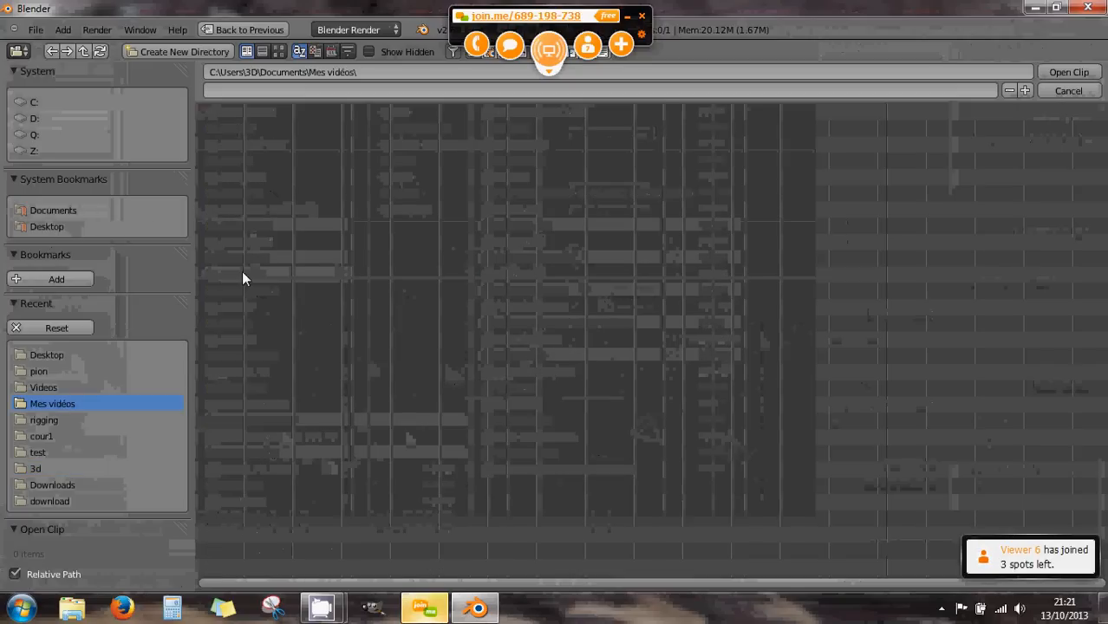
left_click(32, 102)
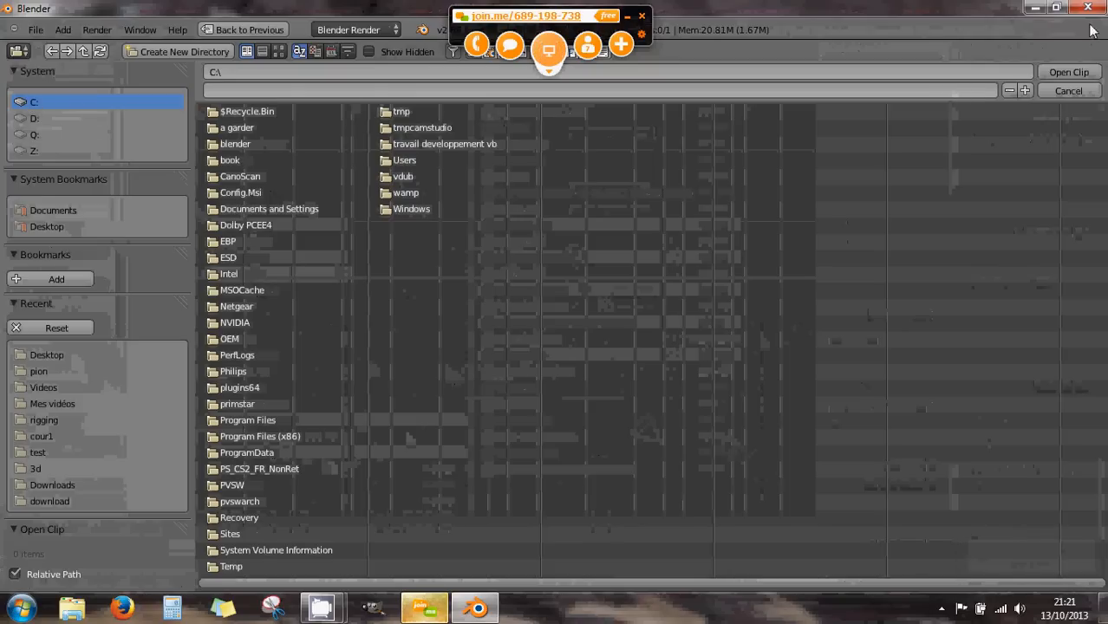
- Minimise Blender and open the Vidéos library in Windows Explorer to locate the video files
left_click(1040, 7)
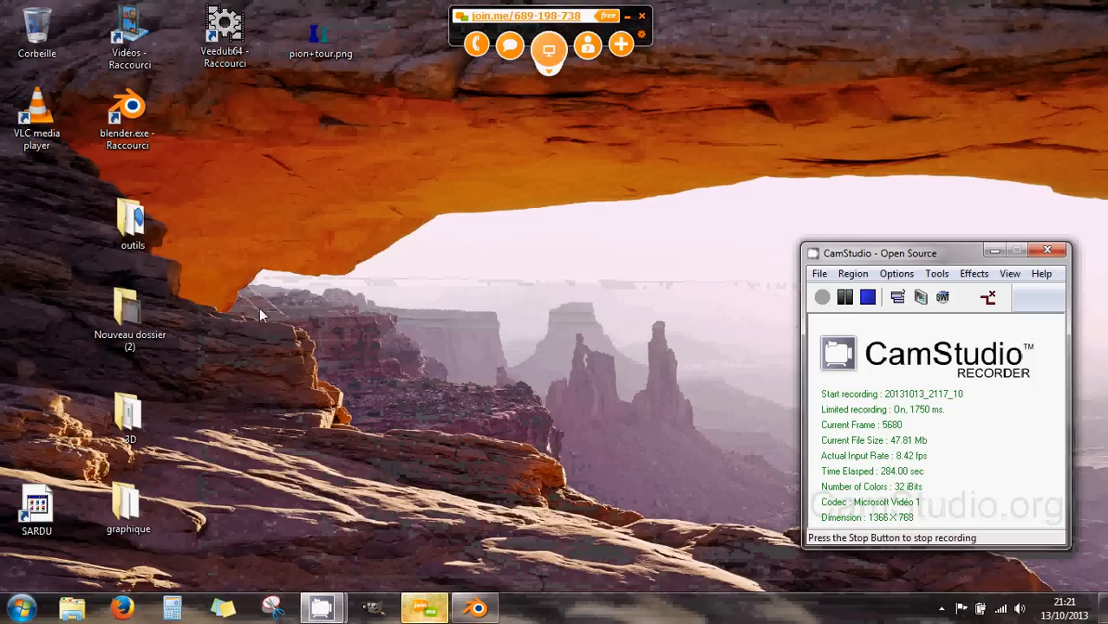
double_click(141, 50)
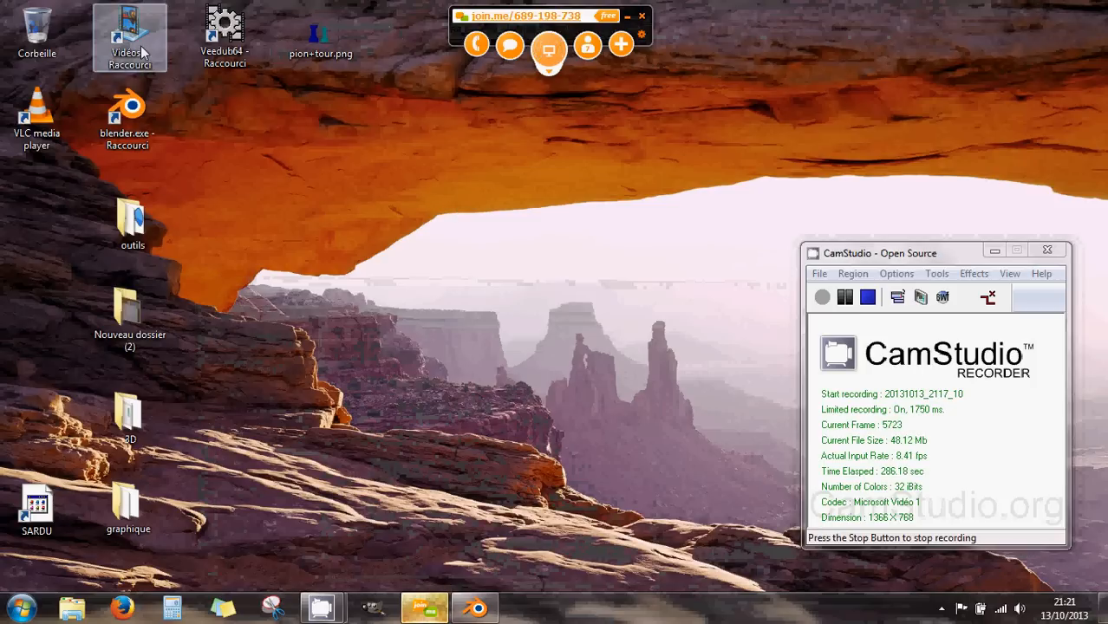
left_click(399, 54)
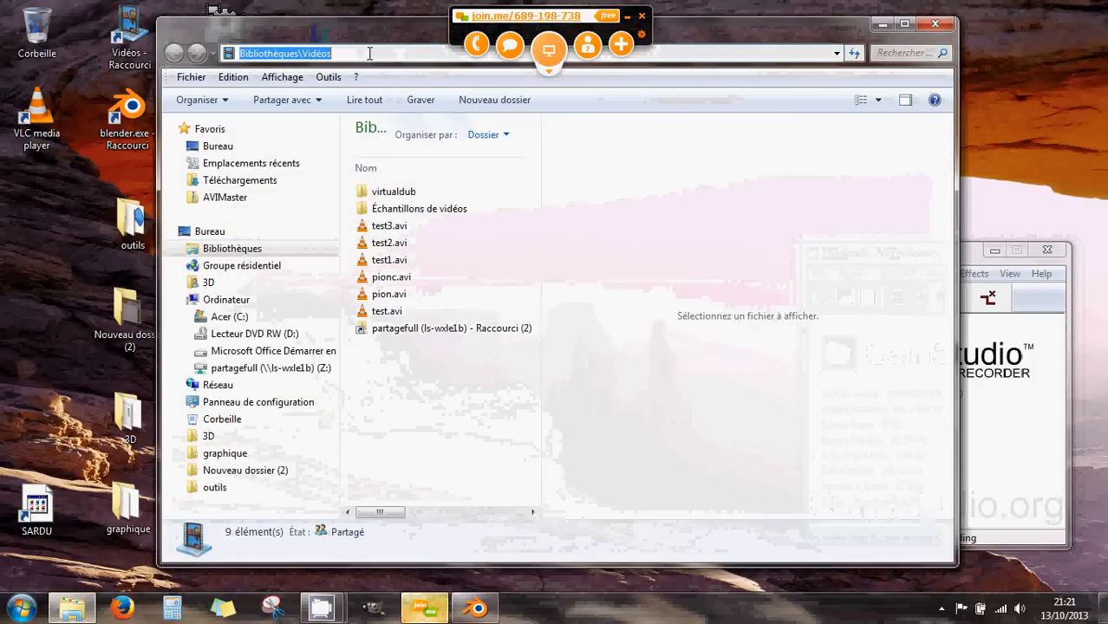
right_click(309, 56)
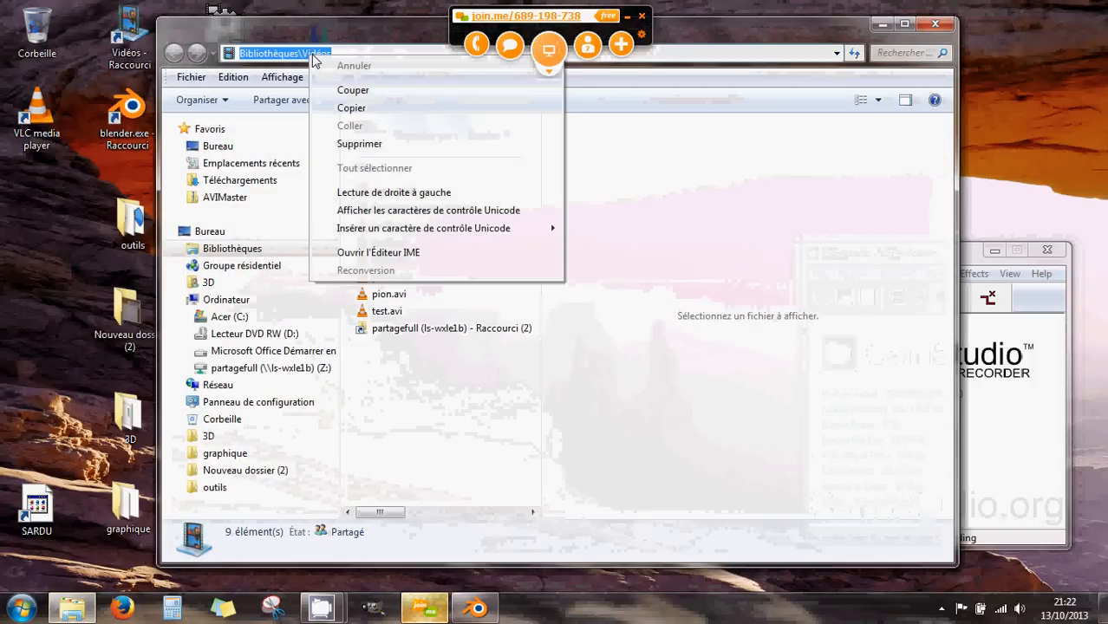
left_click(354, 52)
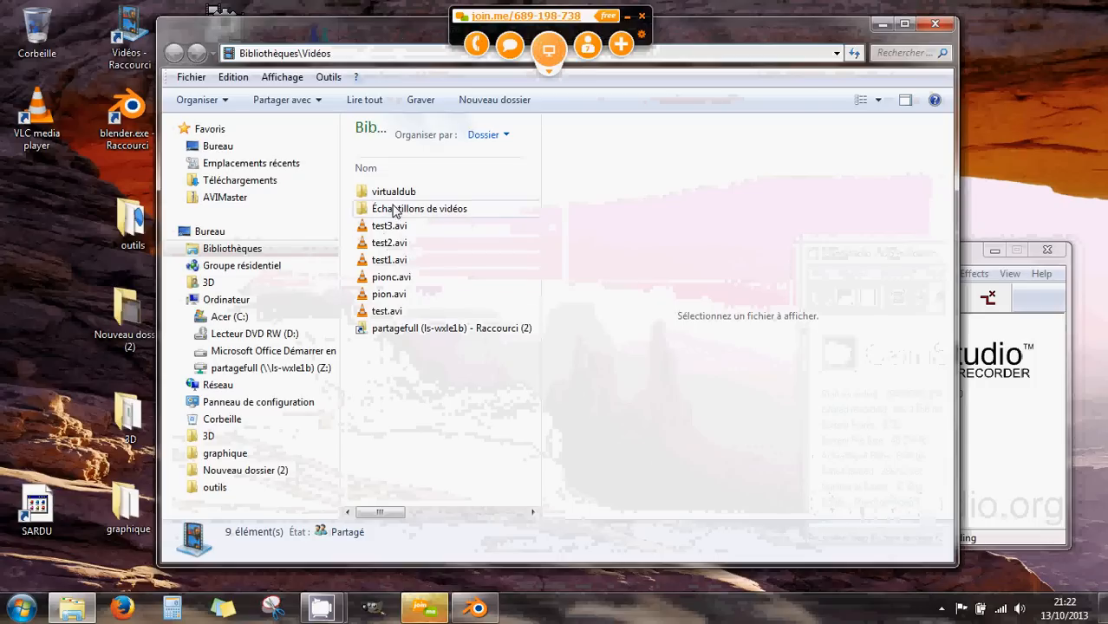
left_click(214, 249)
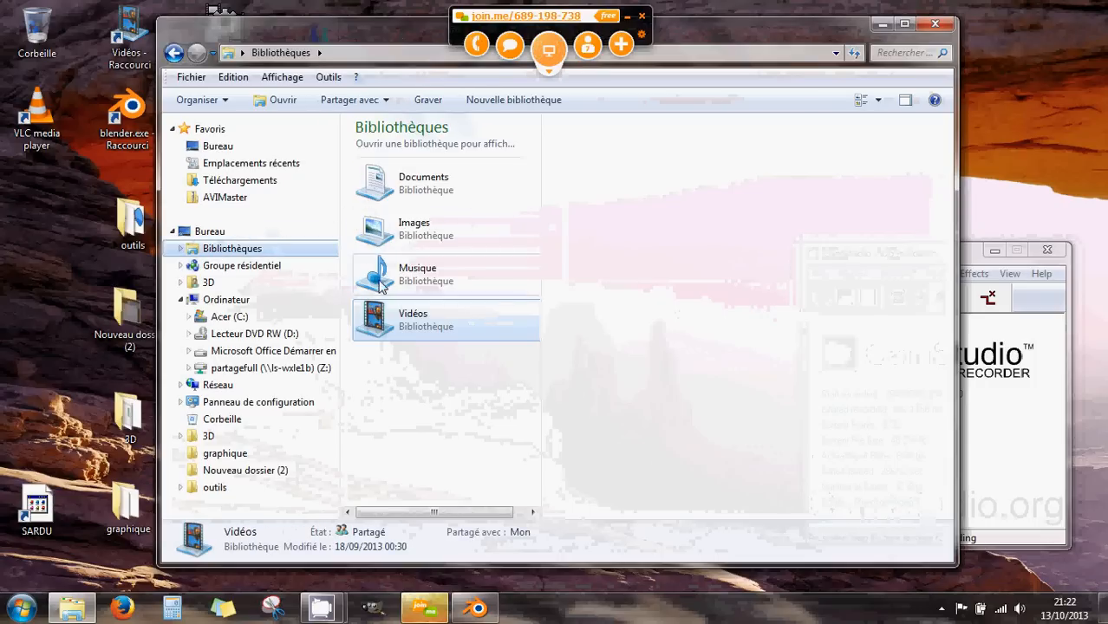
left_click(382, 323)
double_click(382, 323)
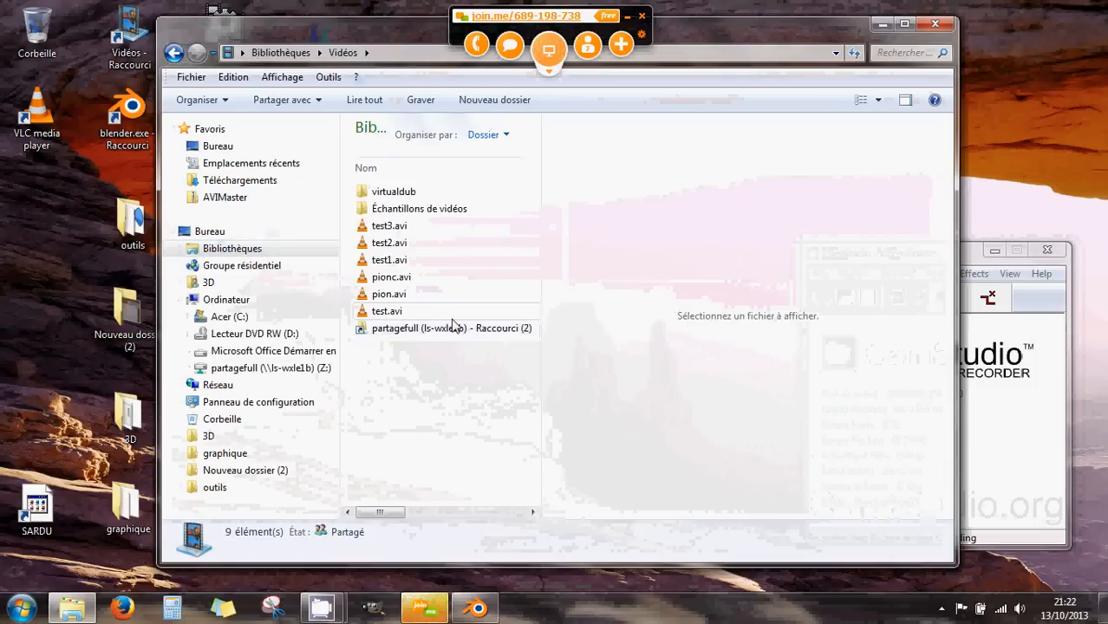
- Return to Blender, cancel the clip selection, and arrange its window so the Vidéos folder window is accessible beside it
left_click(475, 608)
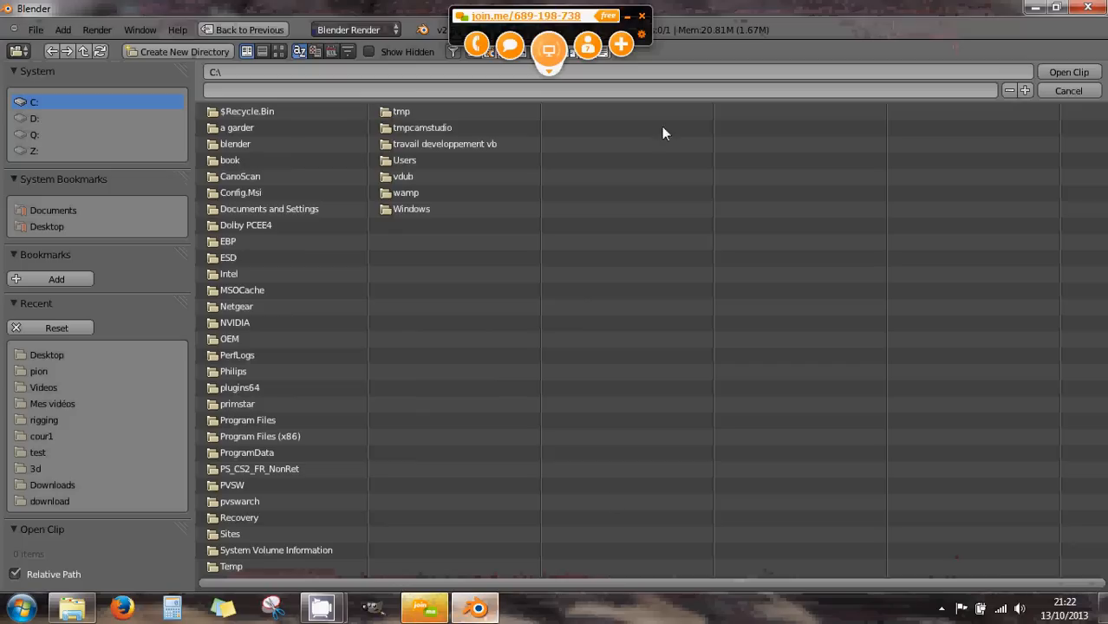
left_click(1068, 91)
left_click_drag(867, 9, 921, 274)
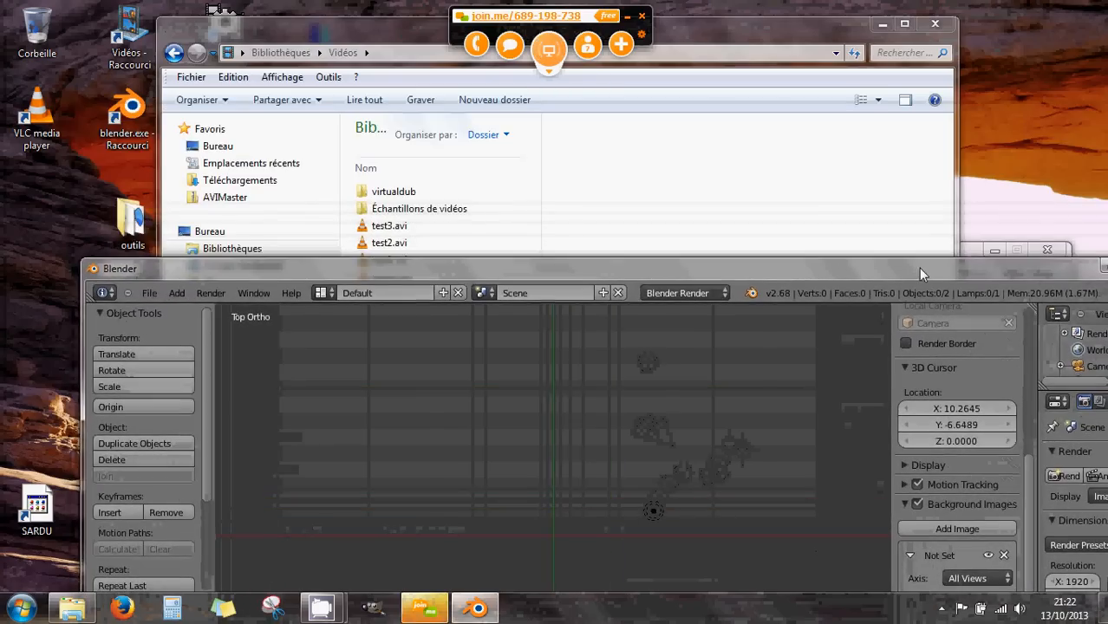
left_click(410, 24)
left_click_drag(410, 21, 403, 6)
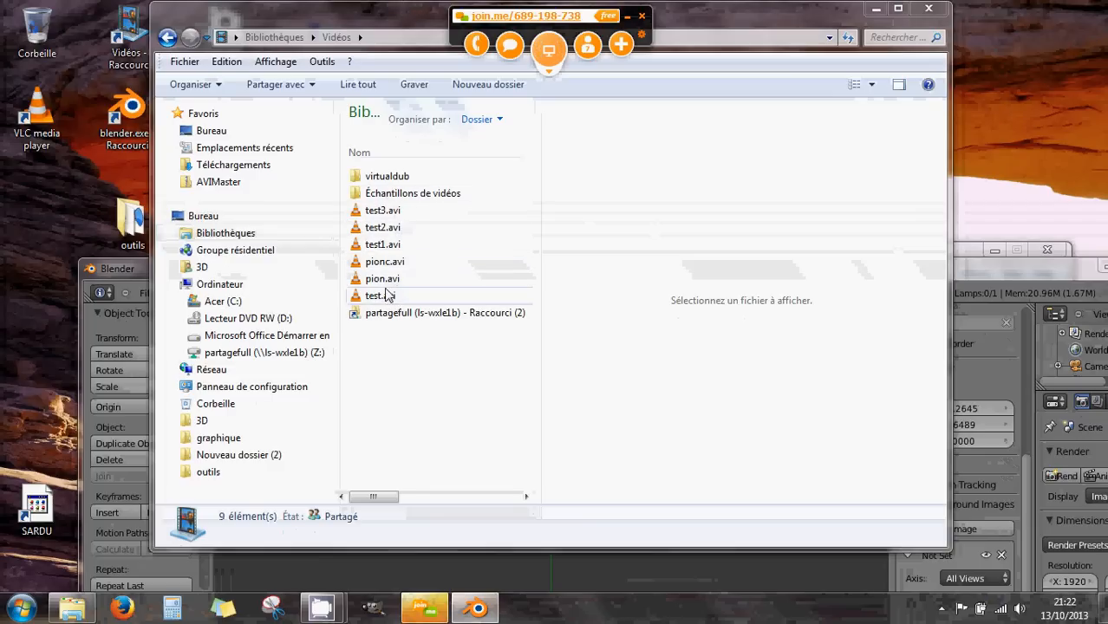
- Try to bring pionc.avi from the Vidéos folder into Blender, and reposition the Blender window over the folder
left_click_drag(381, 263, 605, 571)
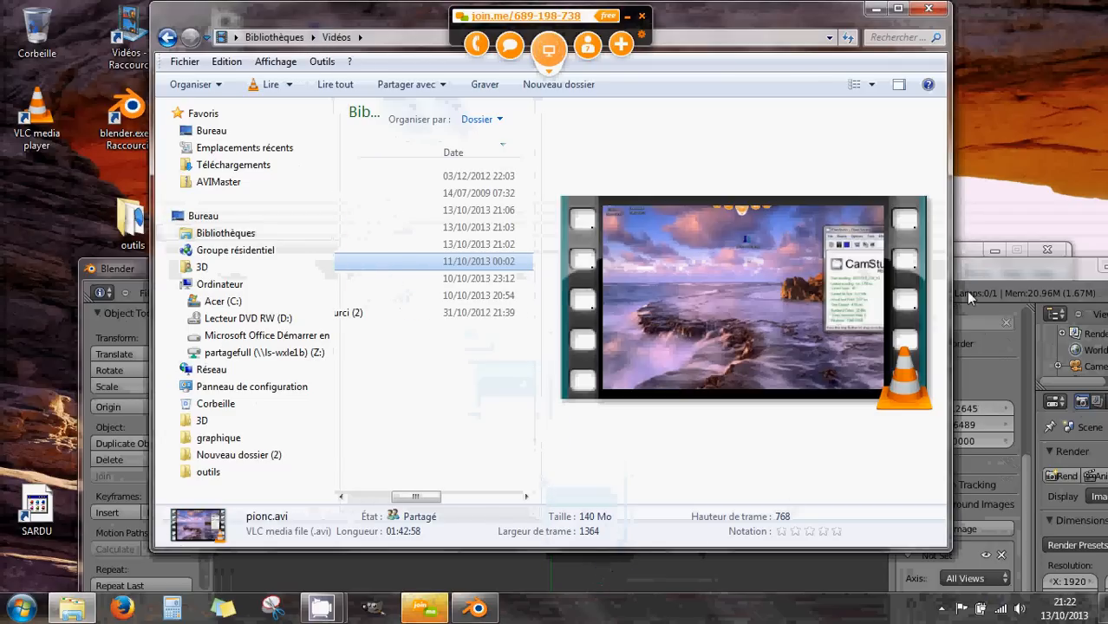
left_click_drag(991, 274, 913, 16)
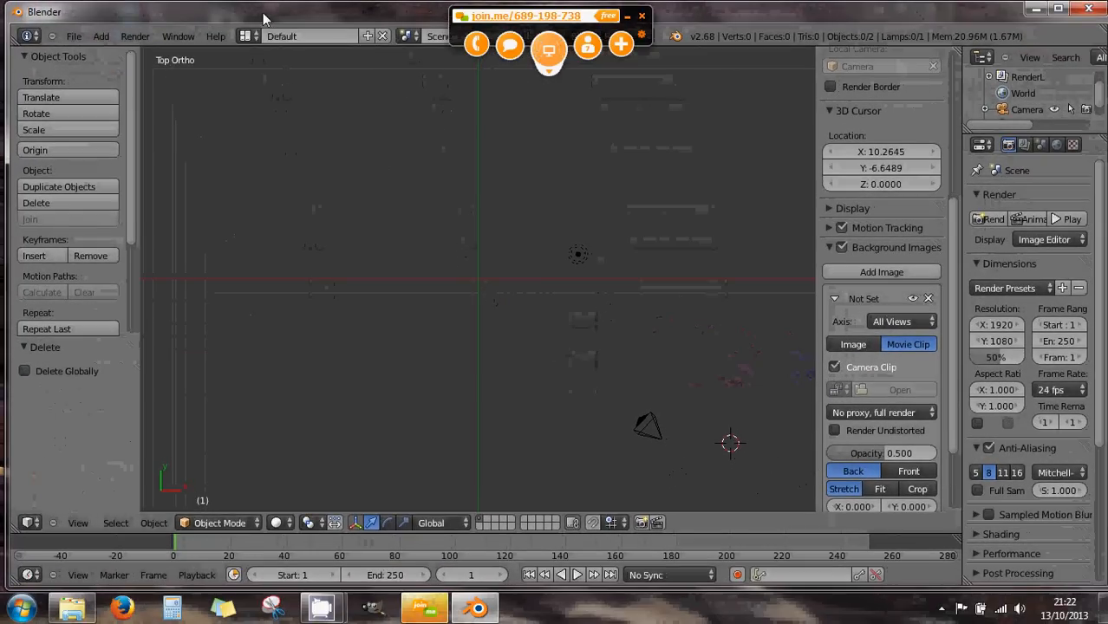
- Disable Camera Clip on the background entry and open pionc.avi from the Videos folder as its movie clip
left_click(833, 367)
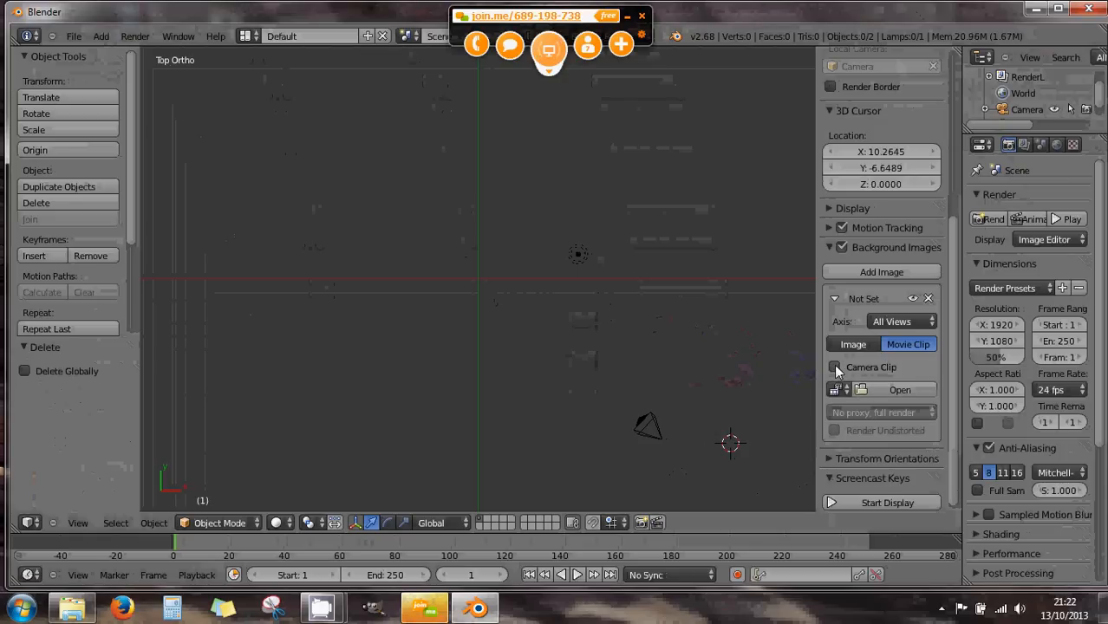
left_click(888, 390)
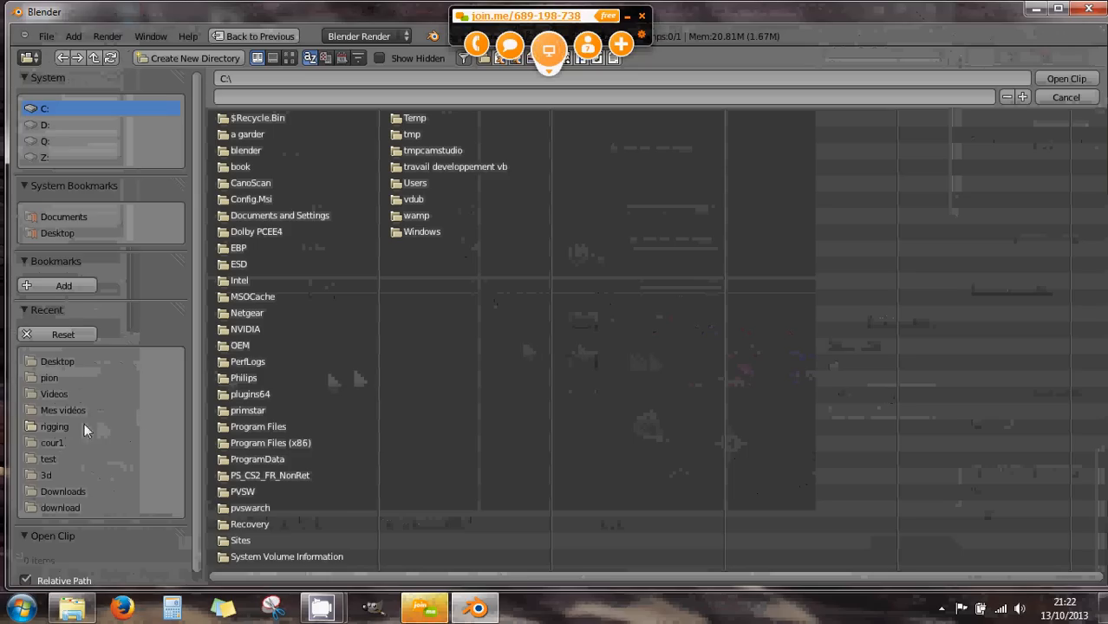
left_click(57, 394)
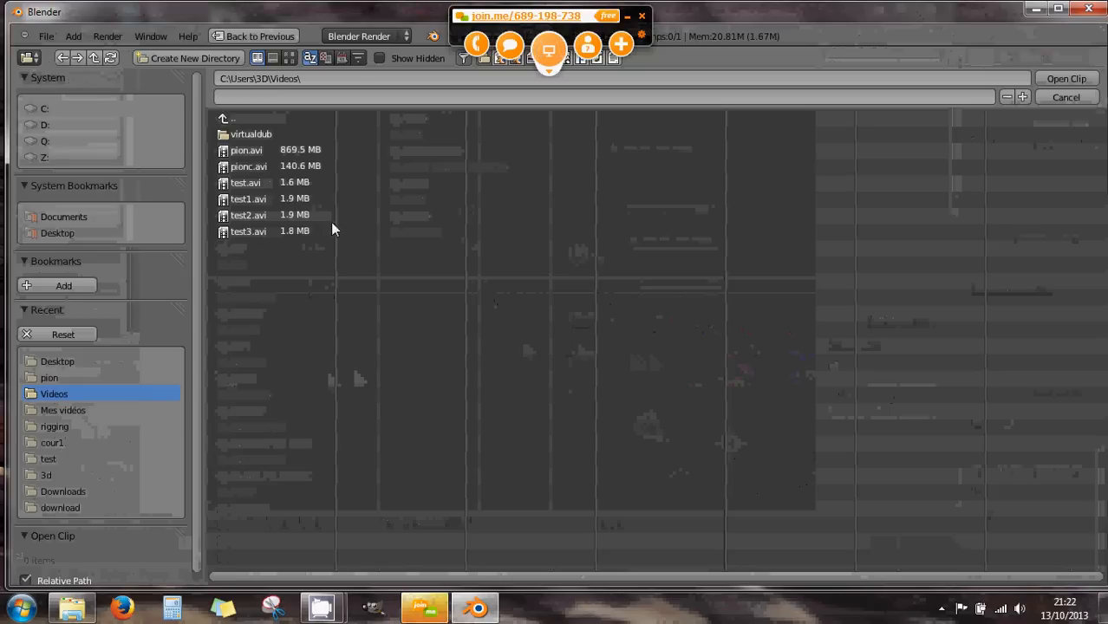
left_click(256, 167)
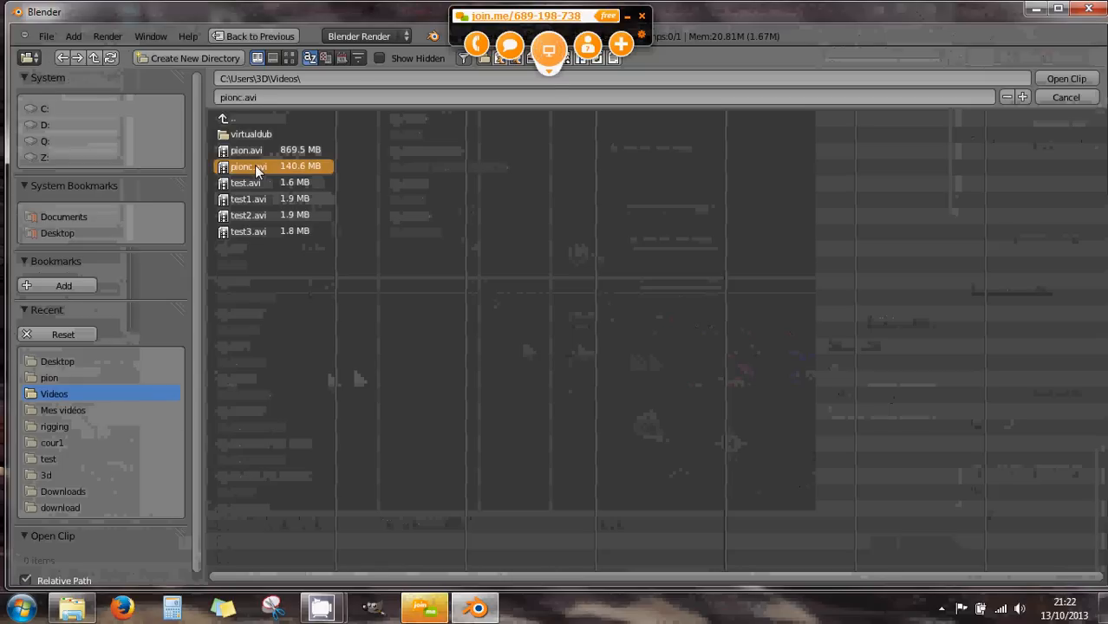
double_click(256, 167)
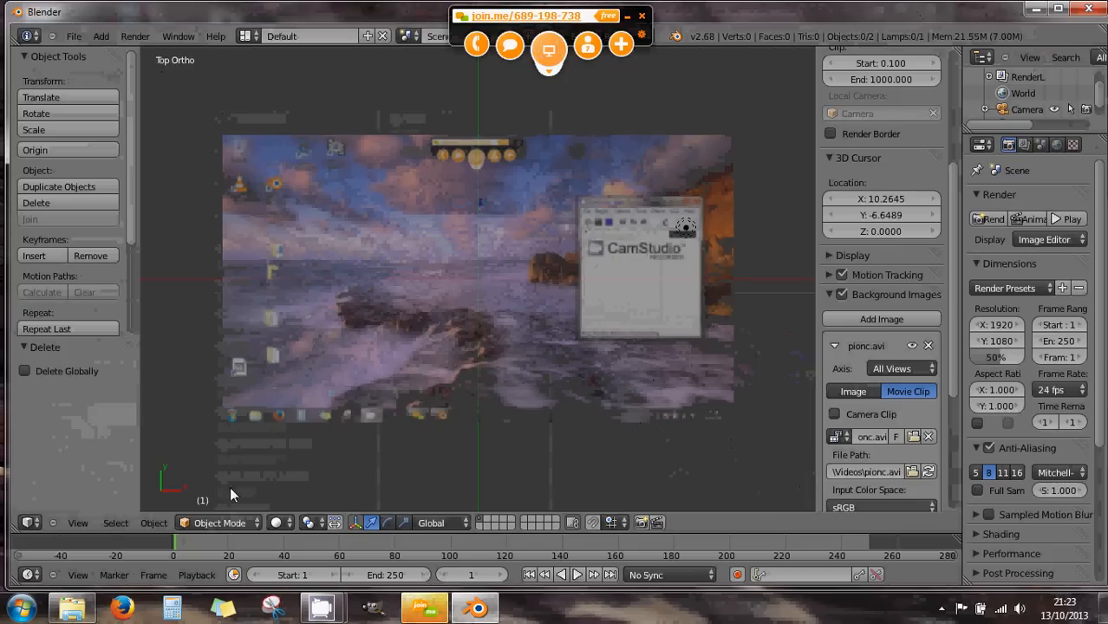
- Enlarge the timeline, scrub the background clip to frame 201, and shrink the timeline back
left_click_drag(147, 533, 163, 441)
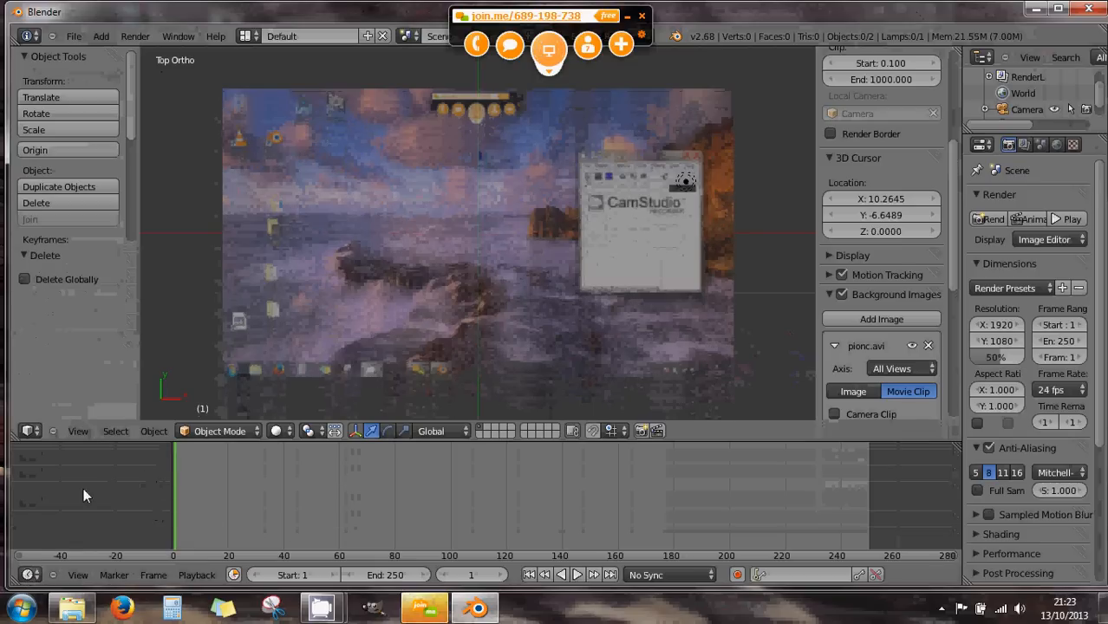
left_click_drag(234, 513, 731, 489)
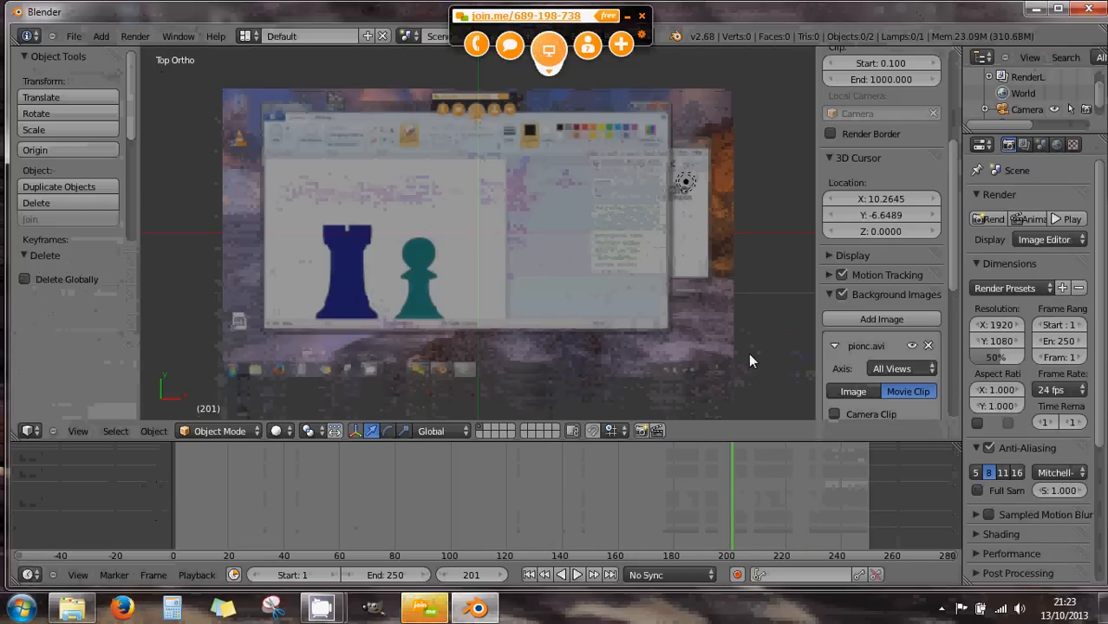
left_click_drag(694, 443, 693, 538)
- Set the X offset of the pionc.avi background to 1.600
scroll(410, 328, "up", 2)
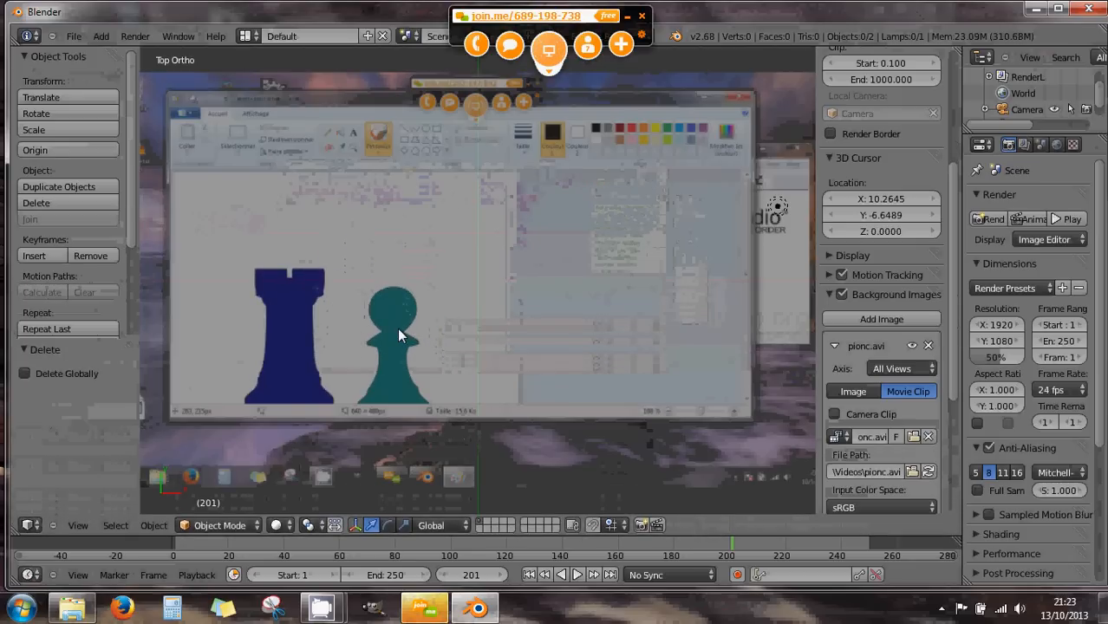
scroll(850, 431, "down", 6)
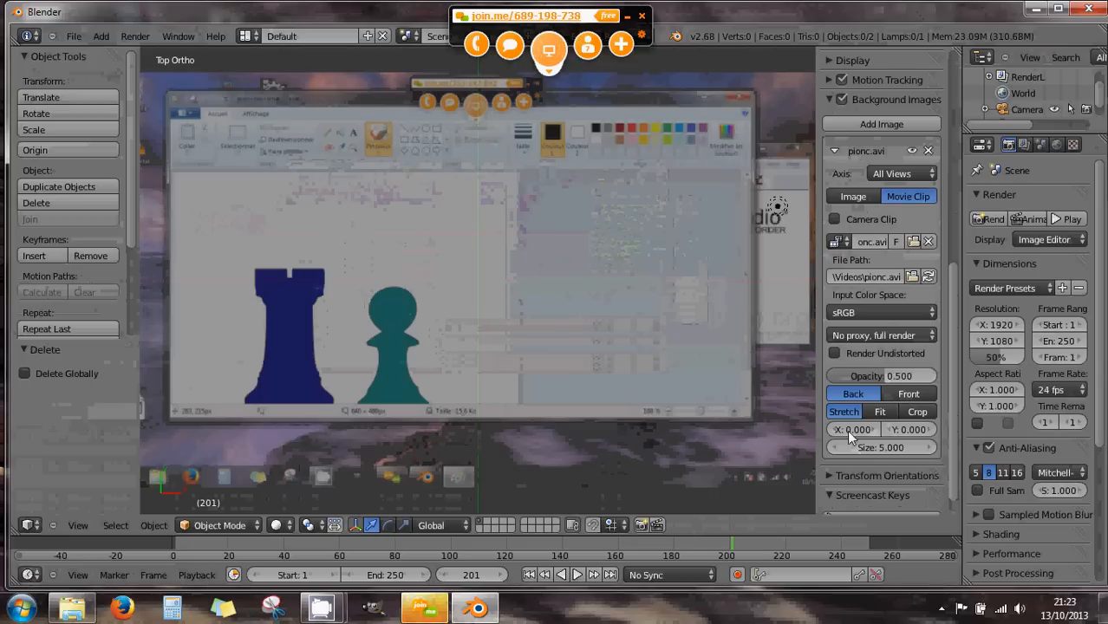
left_click_drag(846, 430, 862, 428)
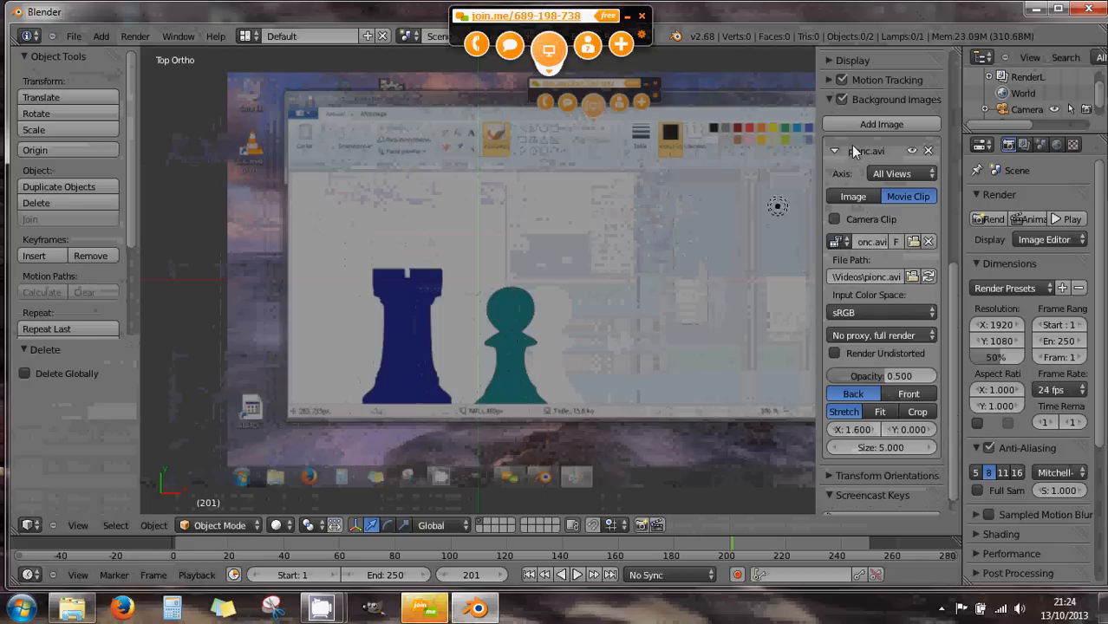
- Collapse the first background entry and add a second one using the loaded movie clip pionc.avi, with Camera Clip disabled
scroll(861, 160, "up", 5)
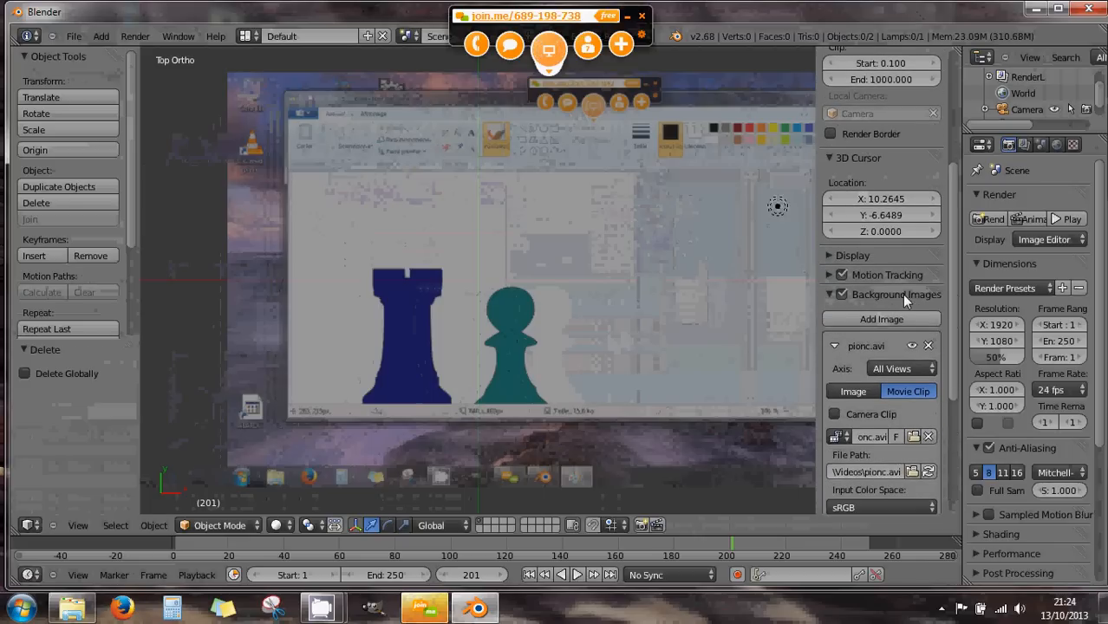
scroll(856, 347, "down", 1)
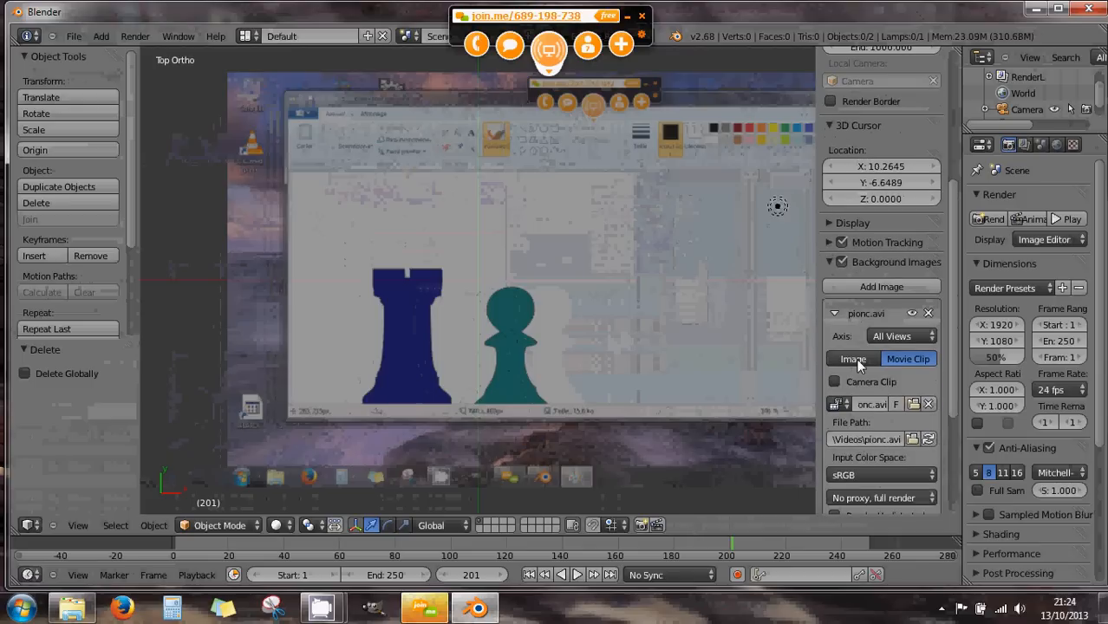
left_click(832, 313)
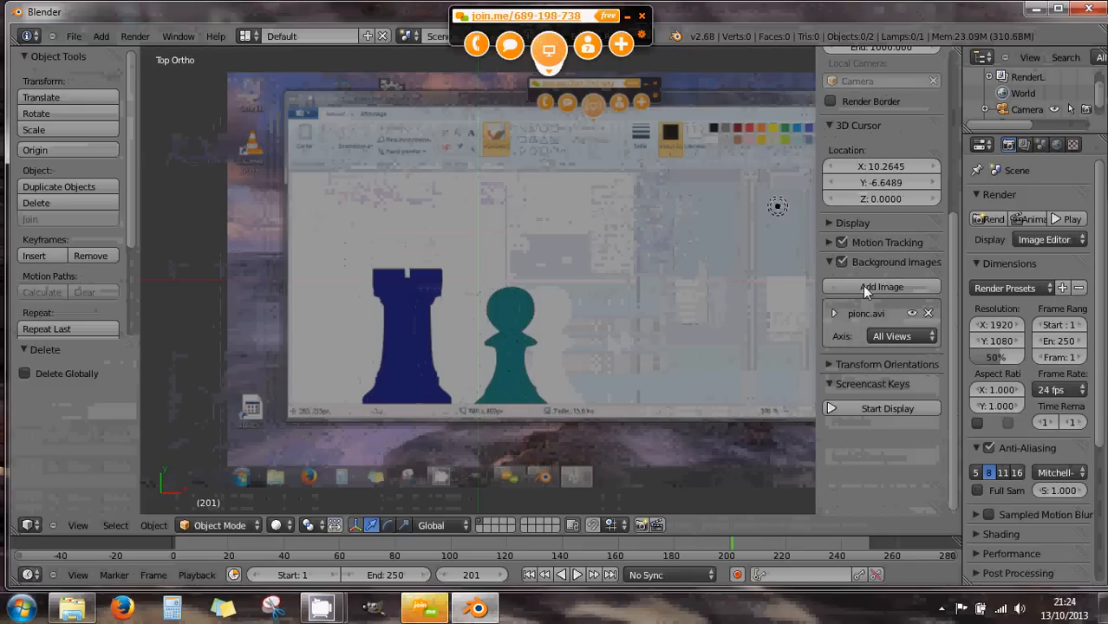
left_click(863, 287)
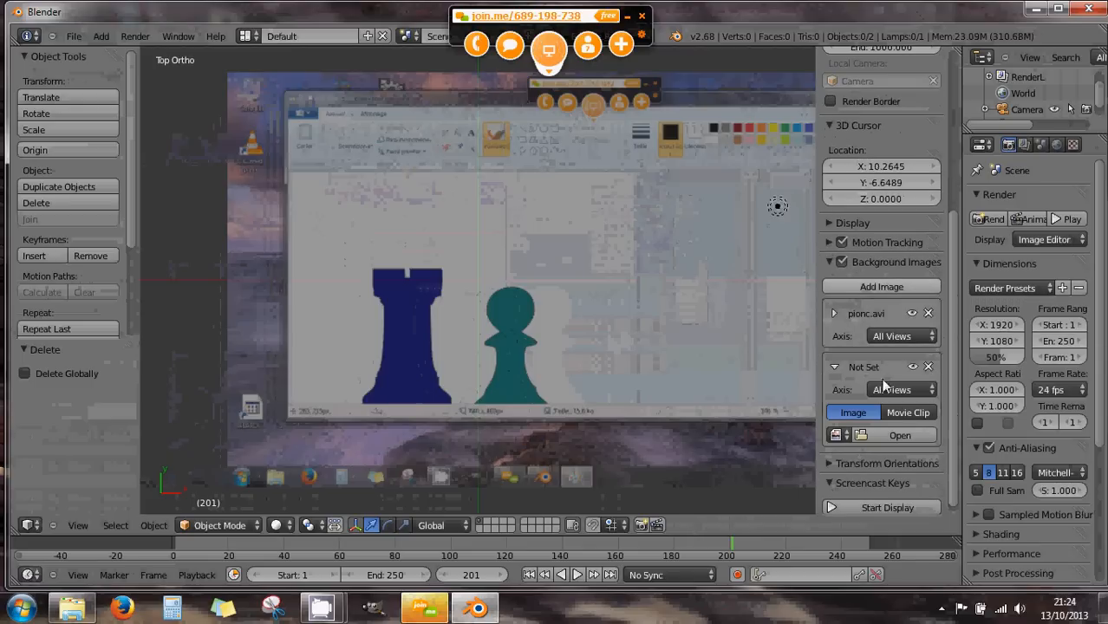
left_click(899, 409)
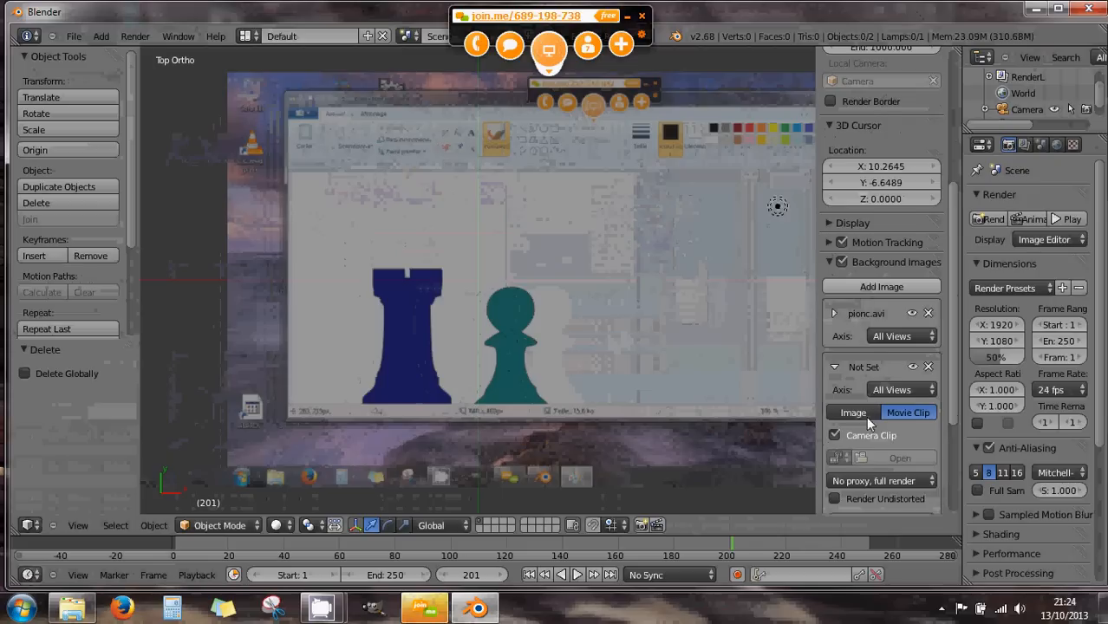
scroll(858, 412, "down", 1)
left_click(844, 405)
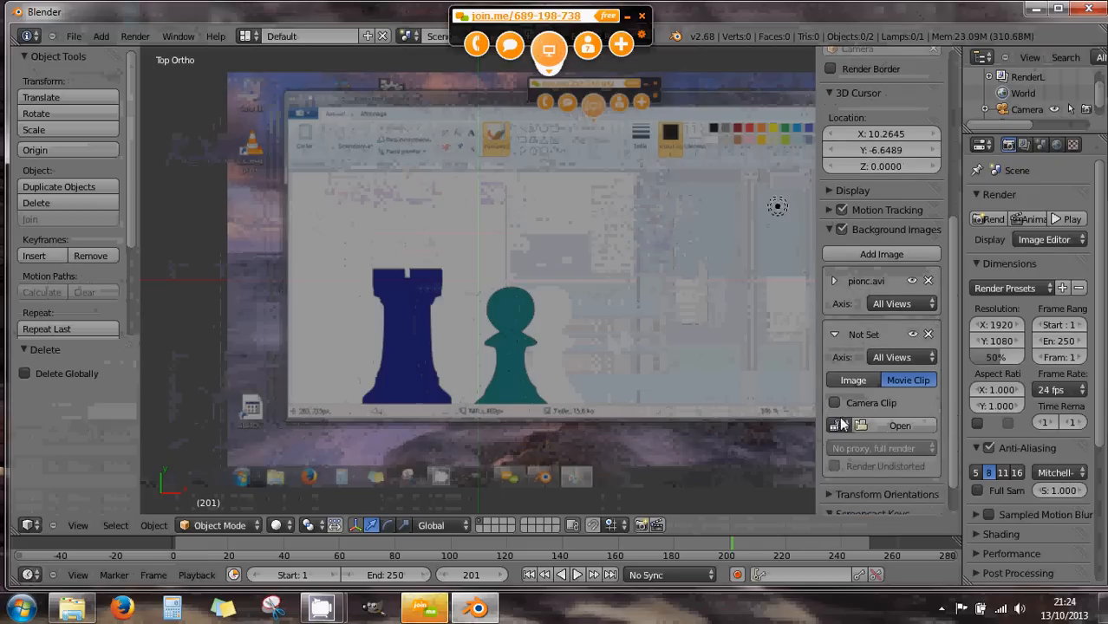
left_click(837, 425)
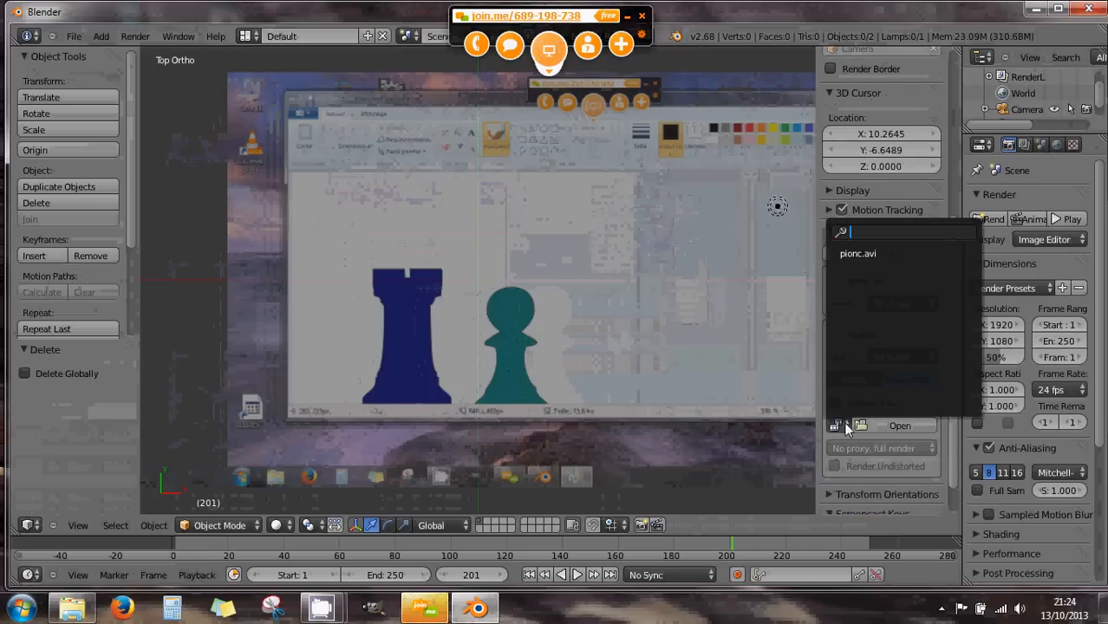
left_click(853, 253)
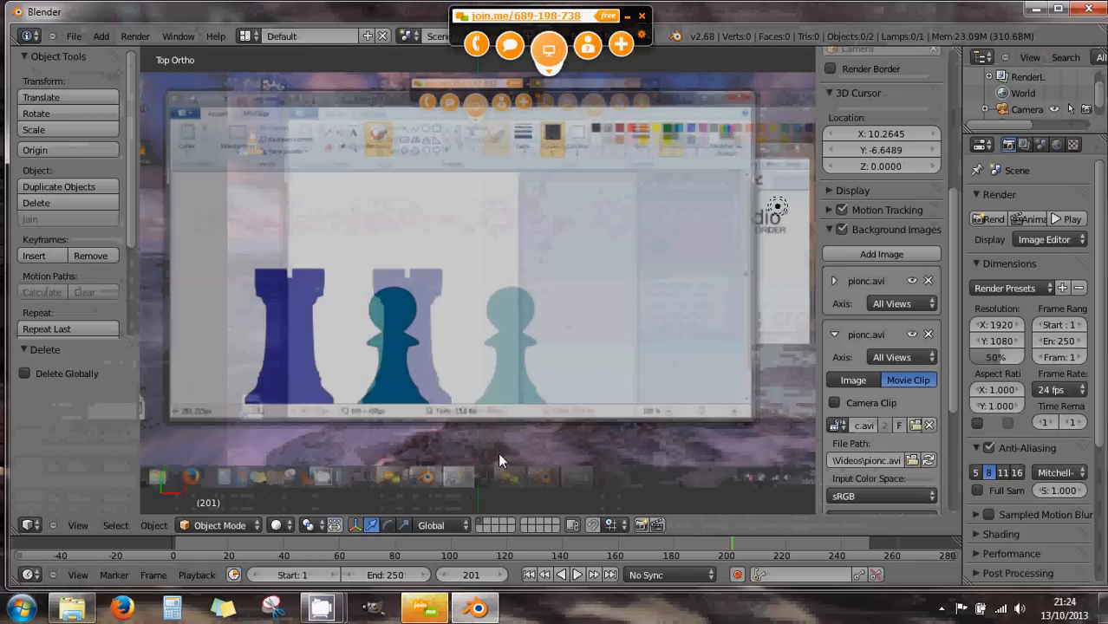
- Enlarge the timeline and scrub the two overlaid background clips to frame 94
left_click_drag(378, 534, 394, 431)
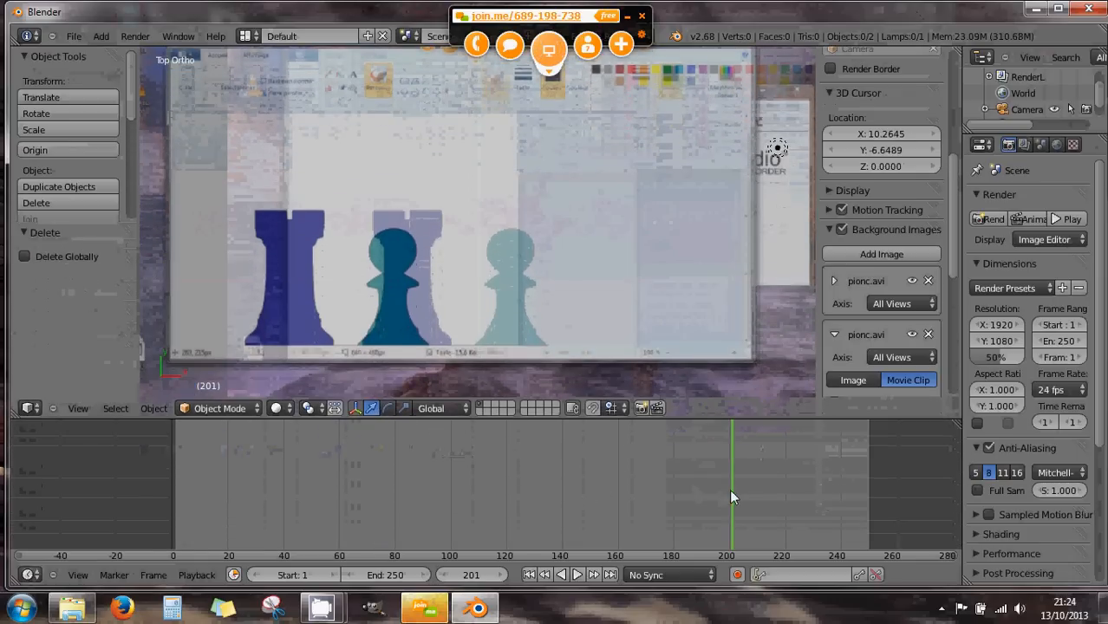
left_click_drag(733, 489, 434, 482)
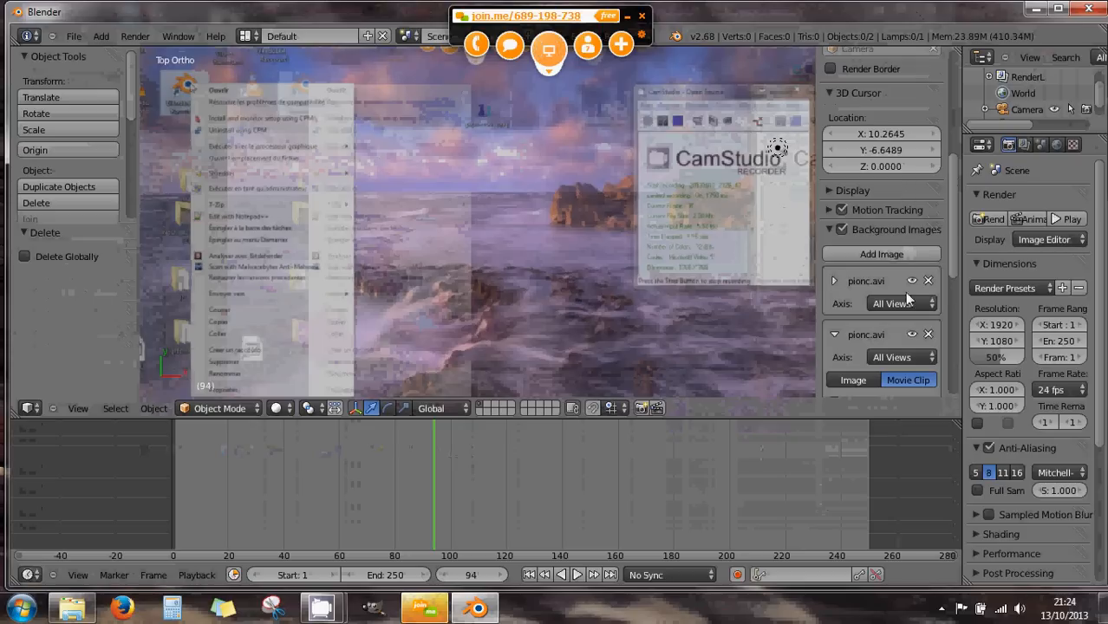
- Set the second background clip's axis to Front and the first one's axis to Top
left_click(891, 354)
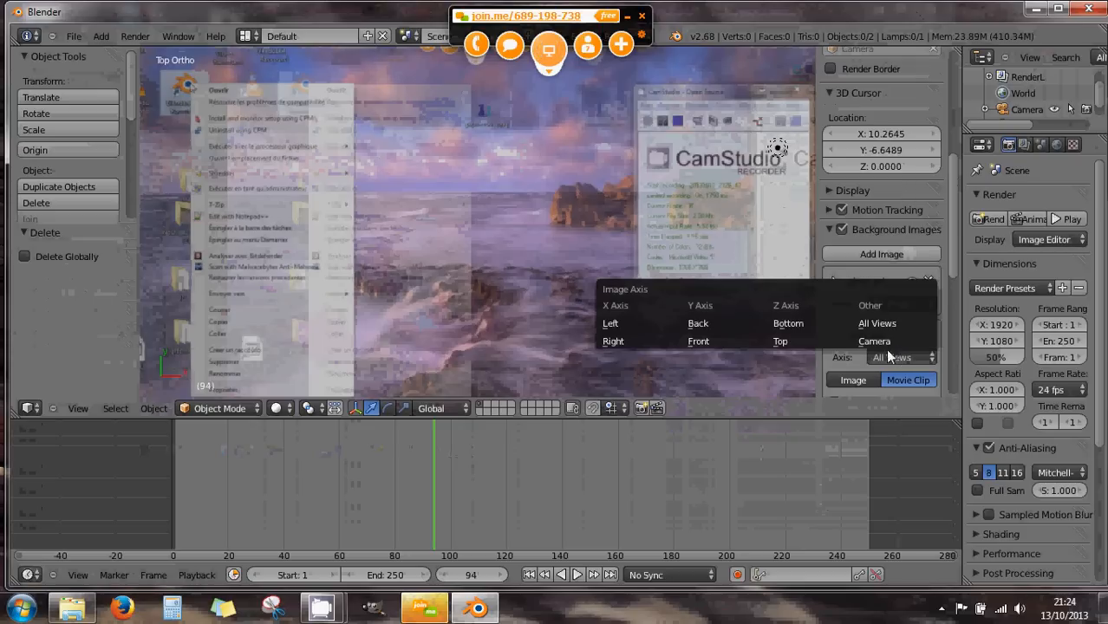
left_click(700, 340)
left_click(880, 303)
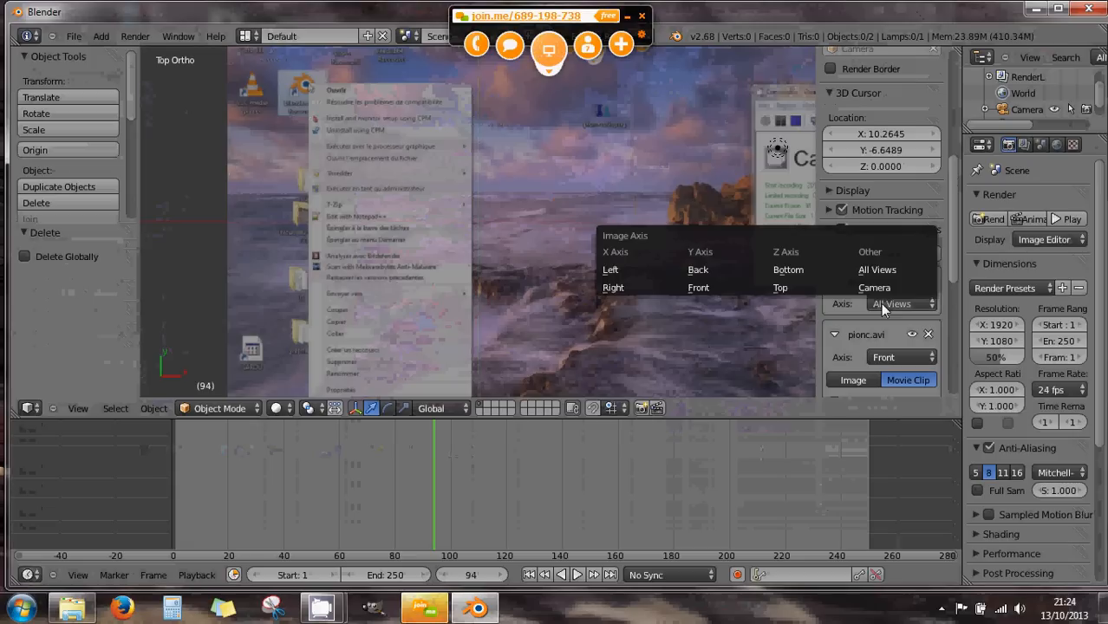
left_click(784, 287)
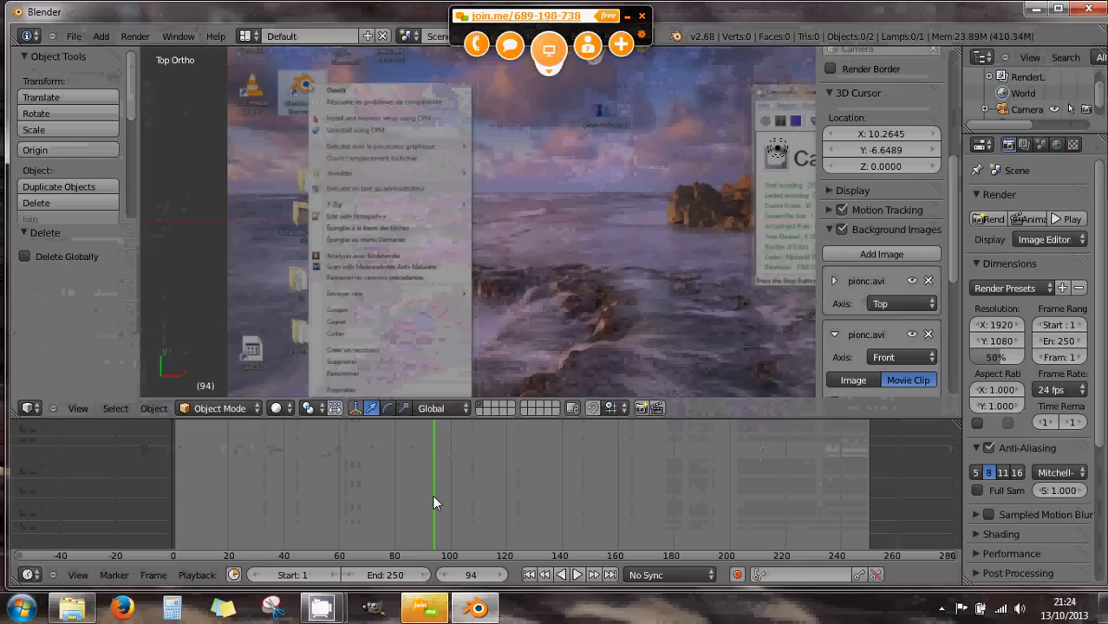
- Check the background clips at frame 103 in the front and top orthographic views, and scrub to frame 163
left_click_drag(431, 492, 461, 495)
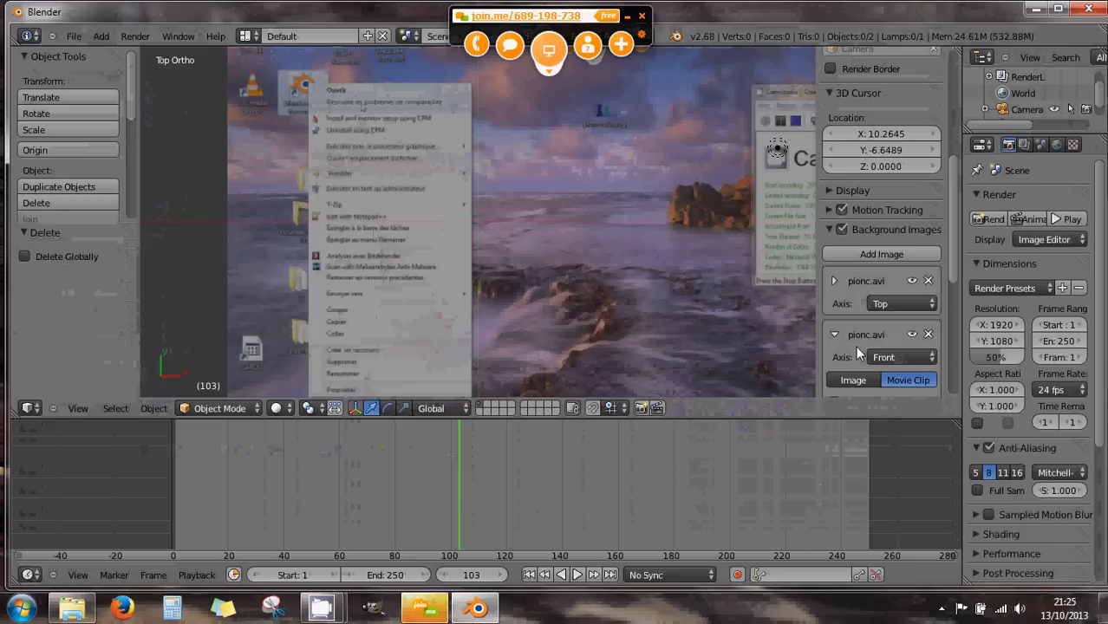
left_click(585, 328)
key("KP_1")
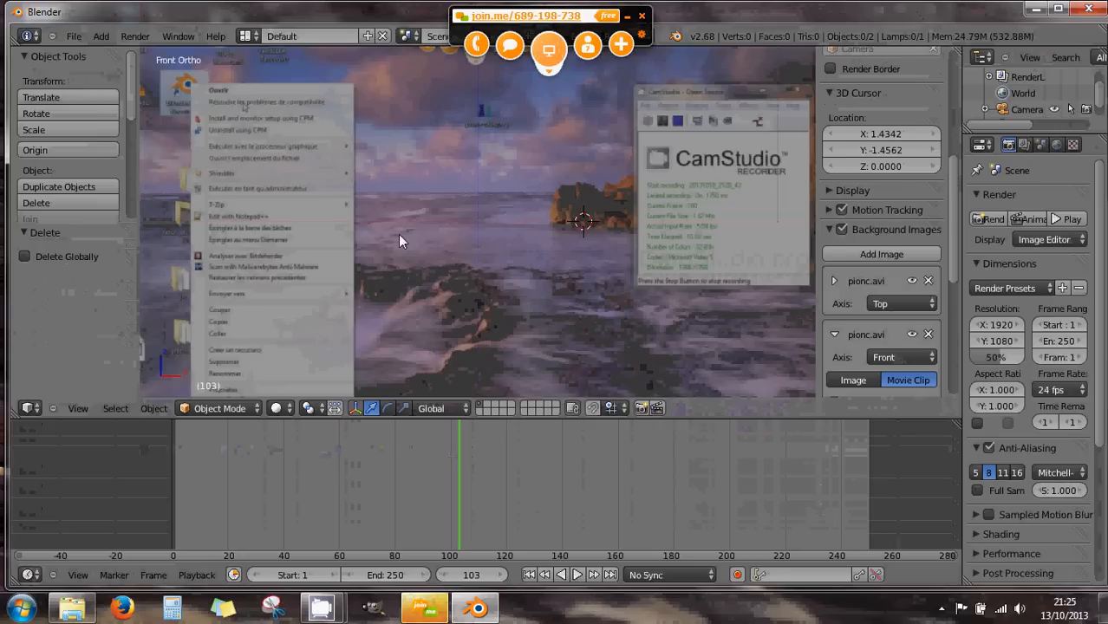
key("KP_7")
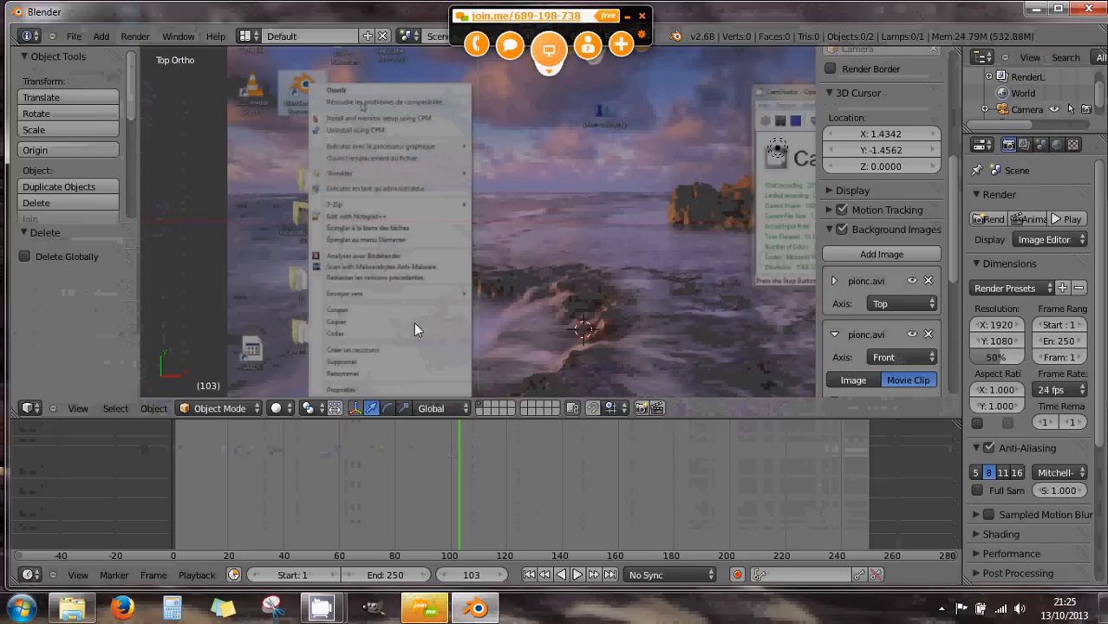
left_click_drag(451, 464, 626, 477)
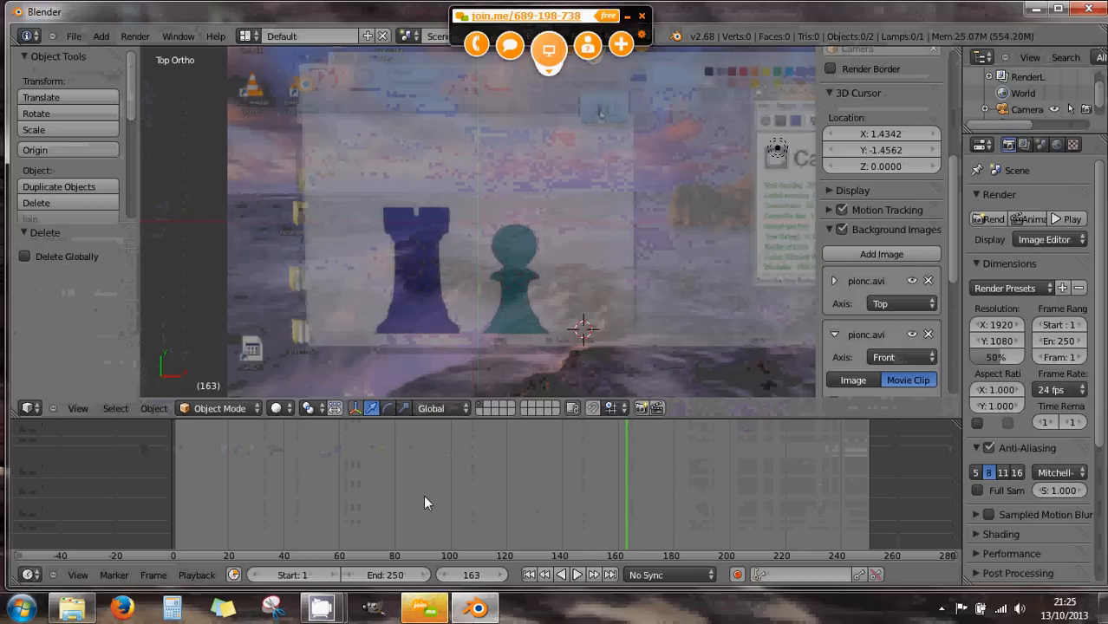
- Change the timeline area to the Video Sequence Editor and scrub the clip there to frame 165
left_click(29, 575)
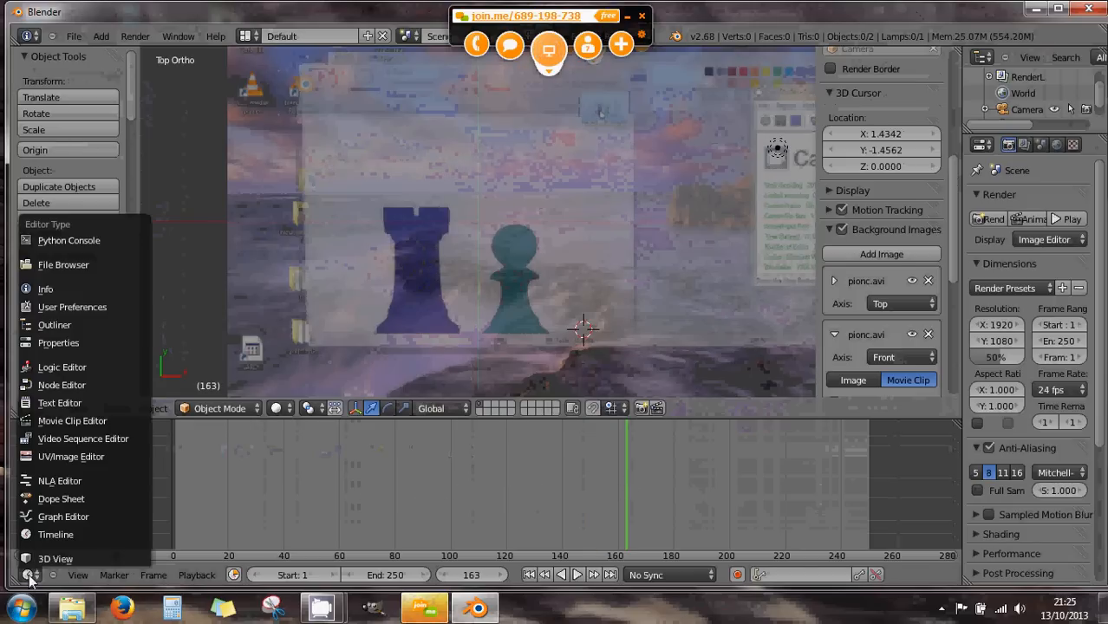
left_click(53, 439)
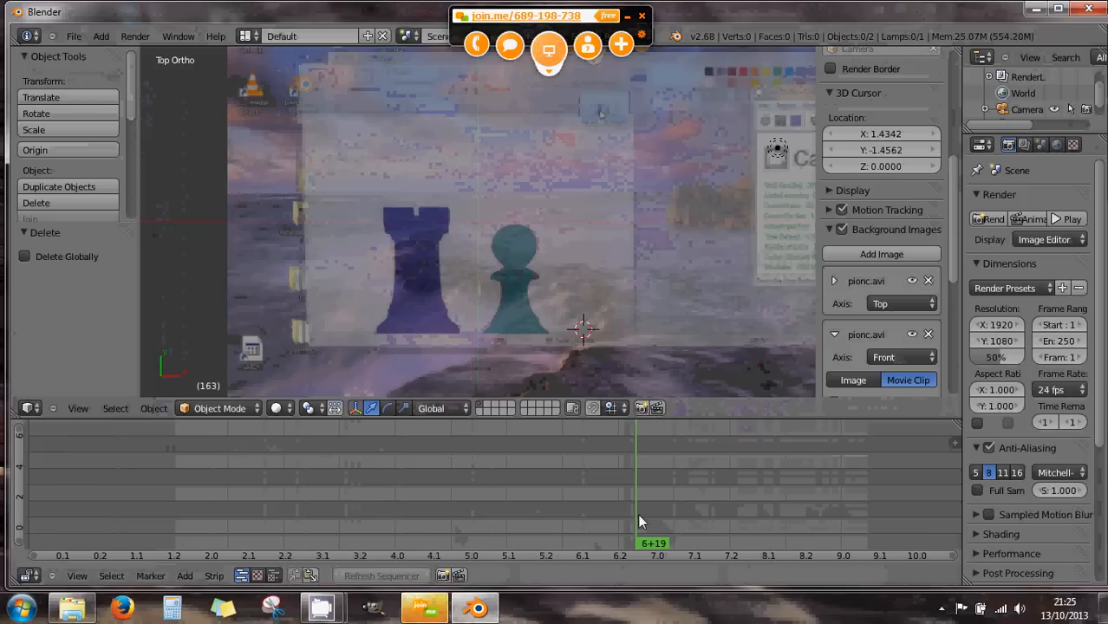
left_click_drag(599, 509, 642, 510)
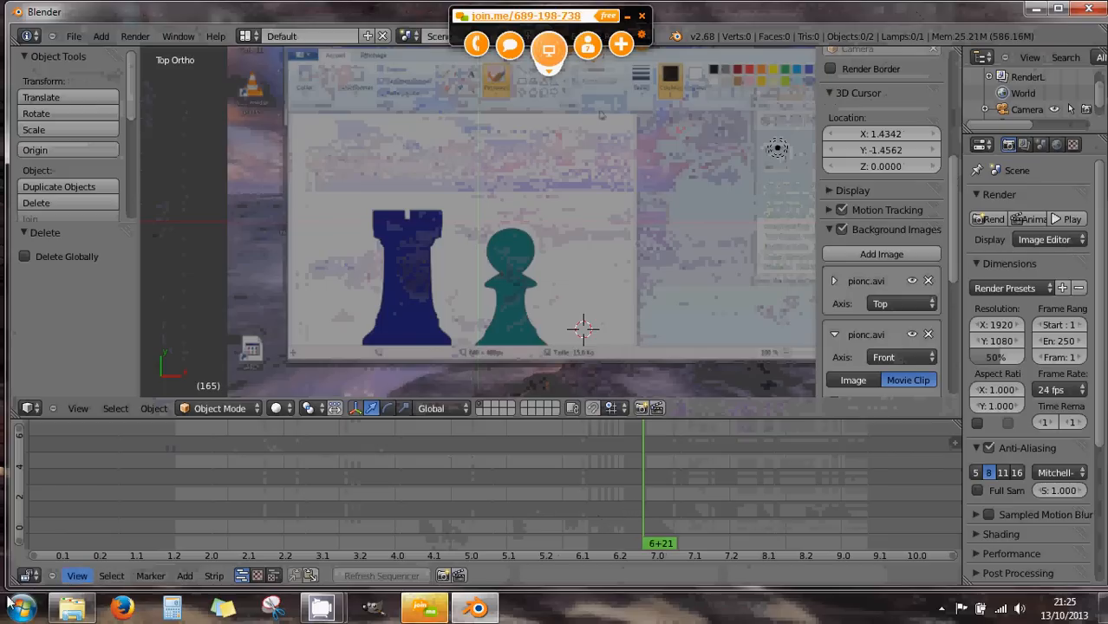
left_click(28, 576)
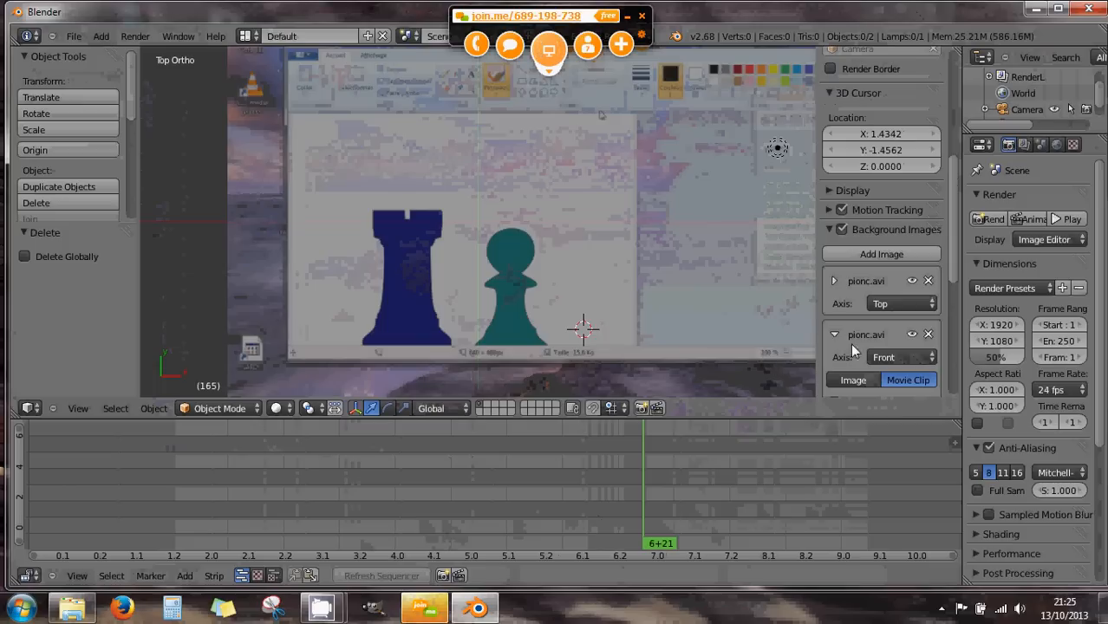
- Remove both pionc.avi background entries, first the Front one and then the Top one
left_click(928, 334)
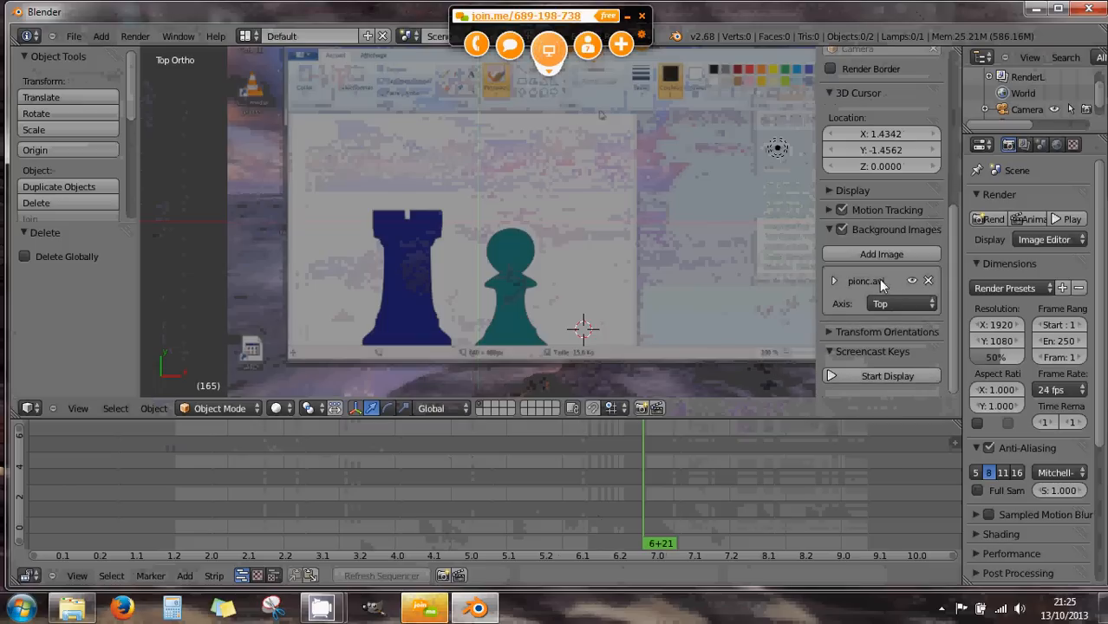
left_click(928, 281)
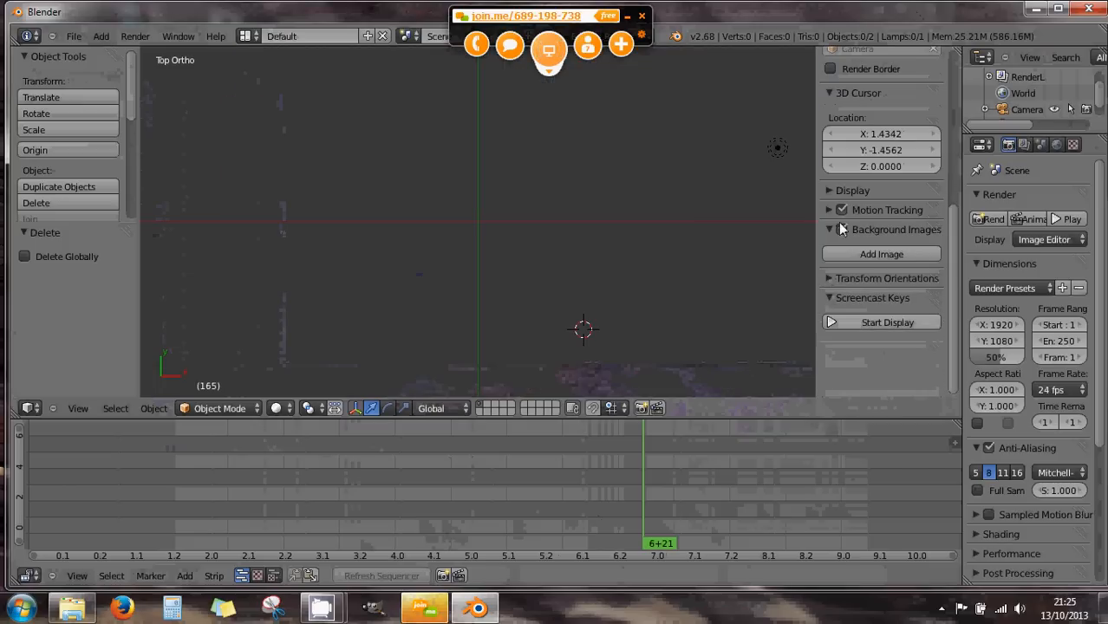
- Add a new background image and assign it the already loaded picture of the rook and pawn
left_click(852, 251)
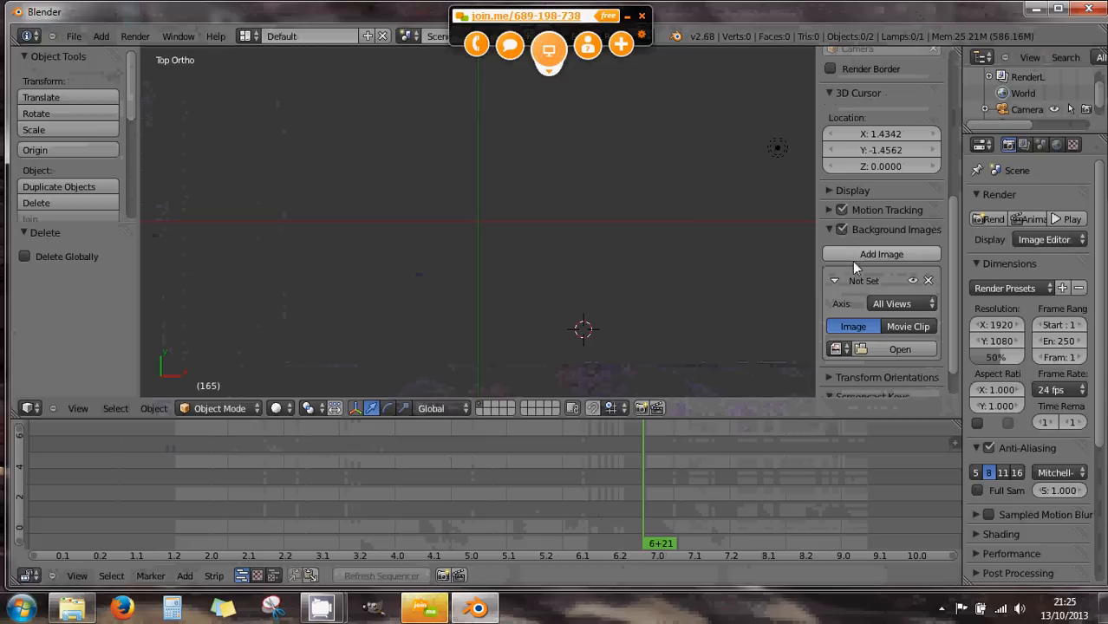
left_click(837, 349)
left_click(881, 376)
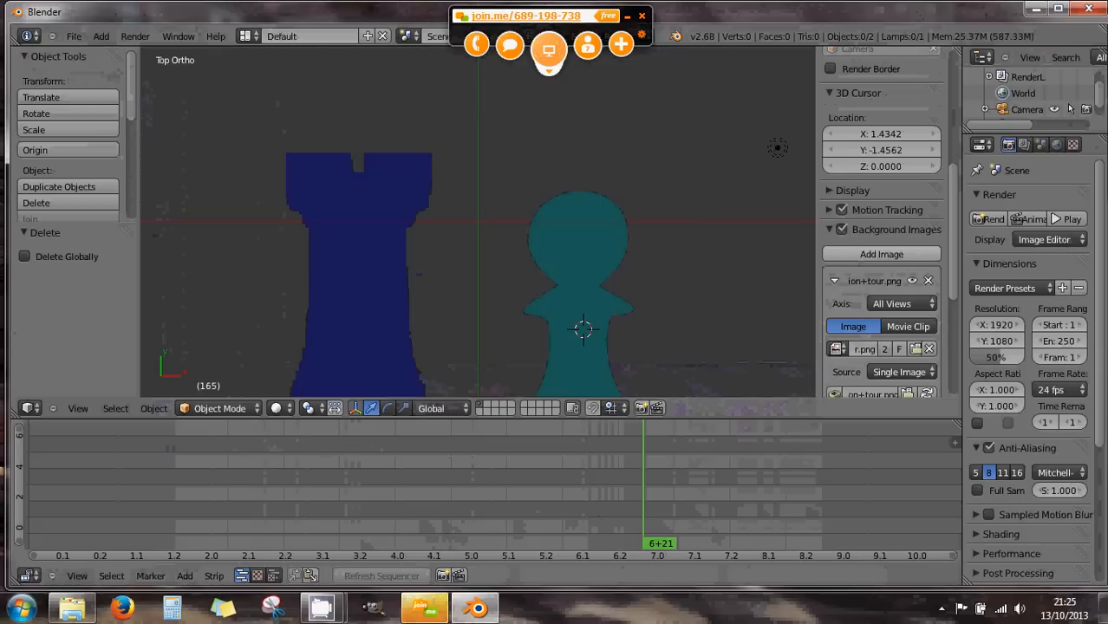
- Move the border between the 3D view and the sequence editor up and down to resize both areas
left_click_drag(693, 419, 720, 401)
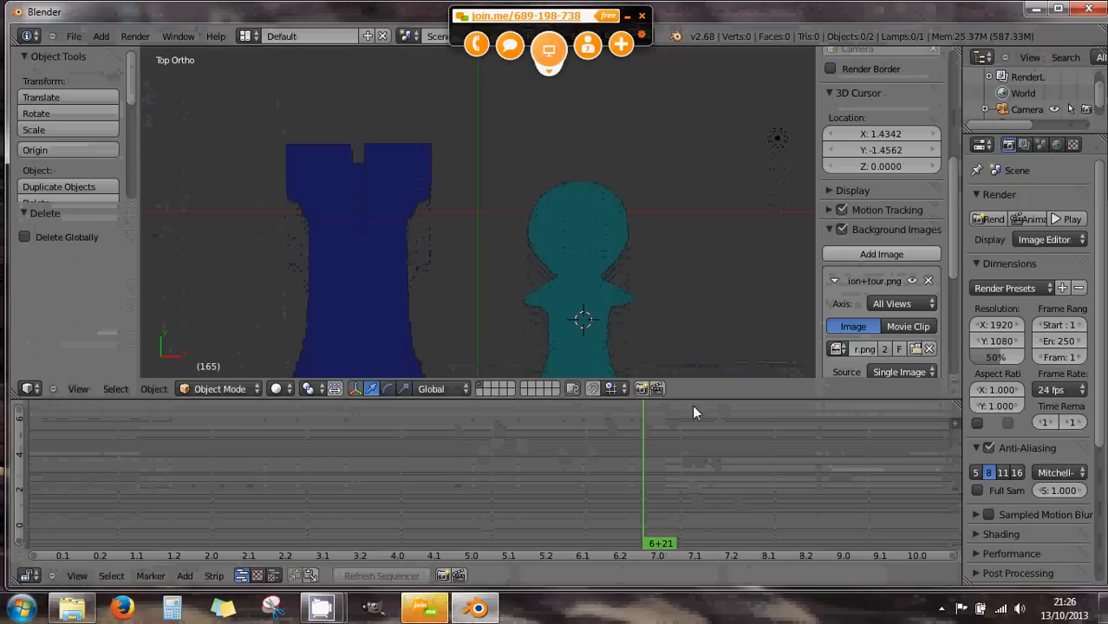
left_click_drag(700, 397, 702, 453)
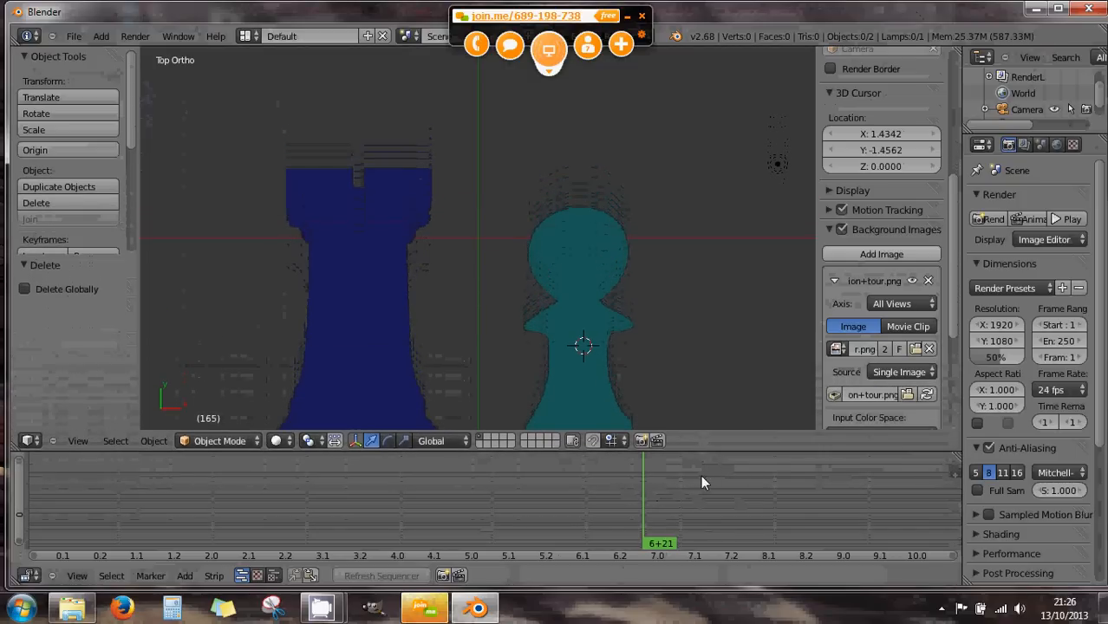
mouse_move(702, 449)
left_mouse_down()
mouse_move(703, 473)
mouse_move(707, 447)
left_mouse_up()
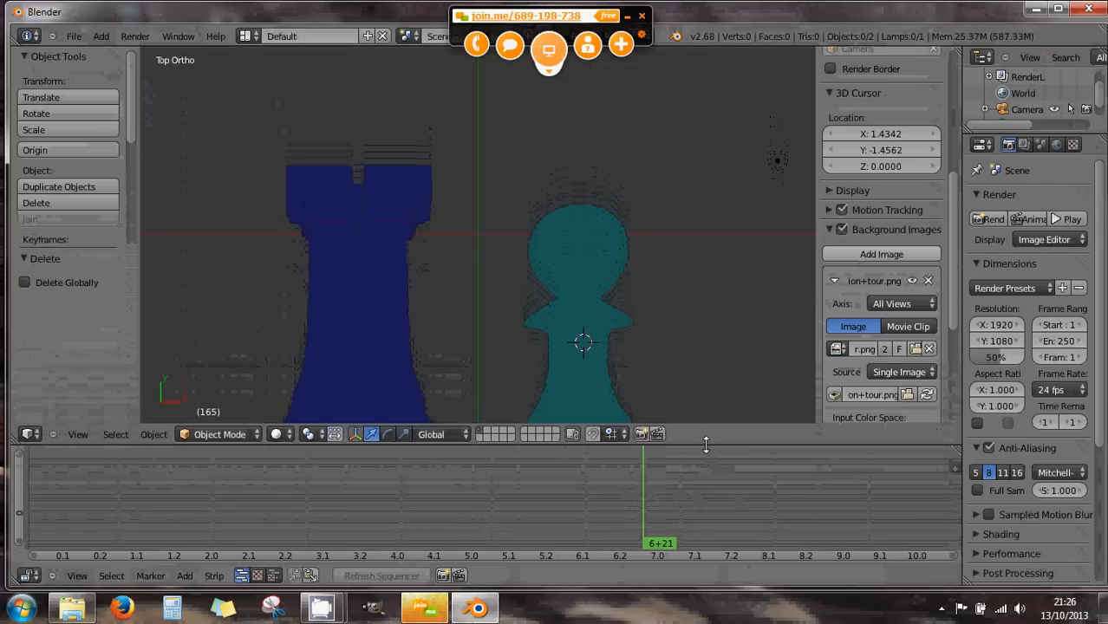
left_click_drag(706, 445, 707, 455)
- Join the 3D view with the sequence editor area below it, keeping the 3D view
right_click(707, 455)
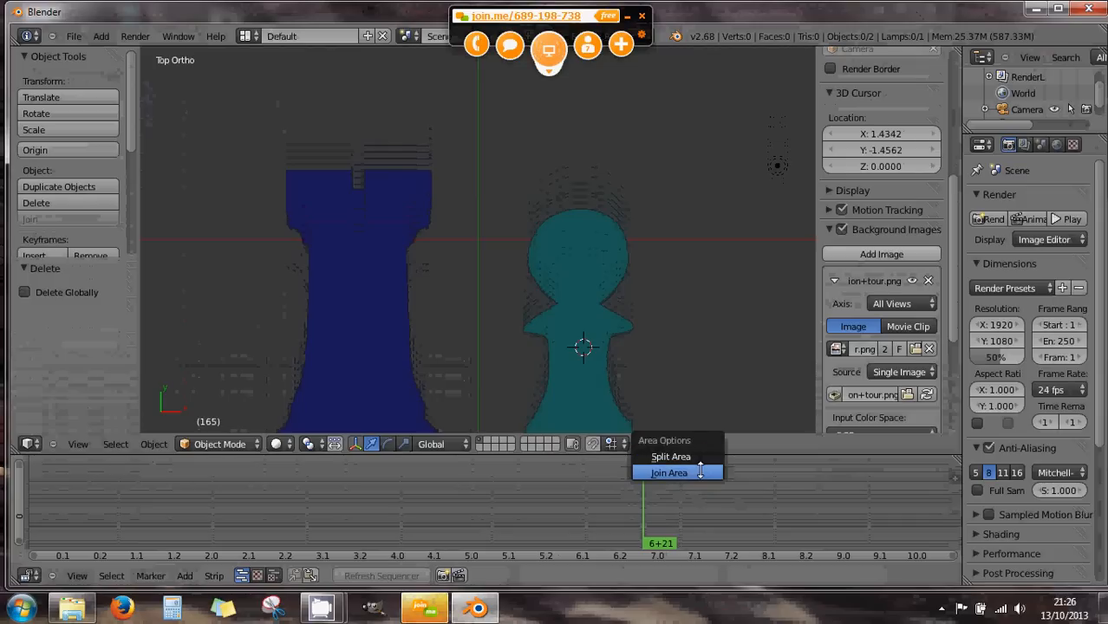
left_click(701, 472)
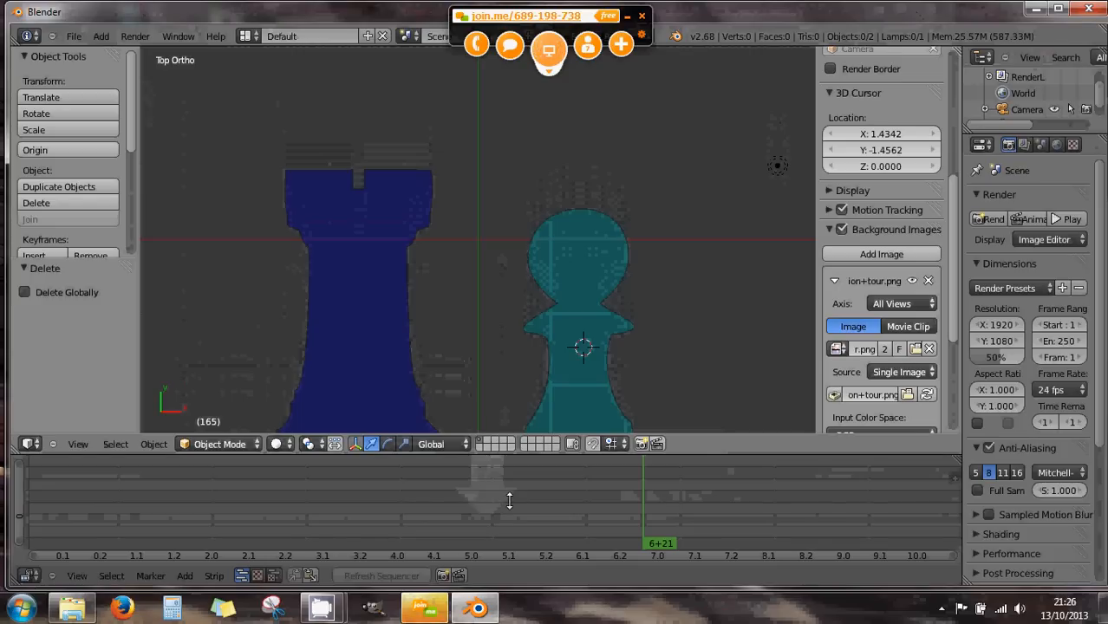
left_click(509, 500)
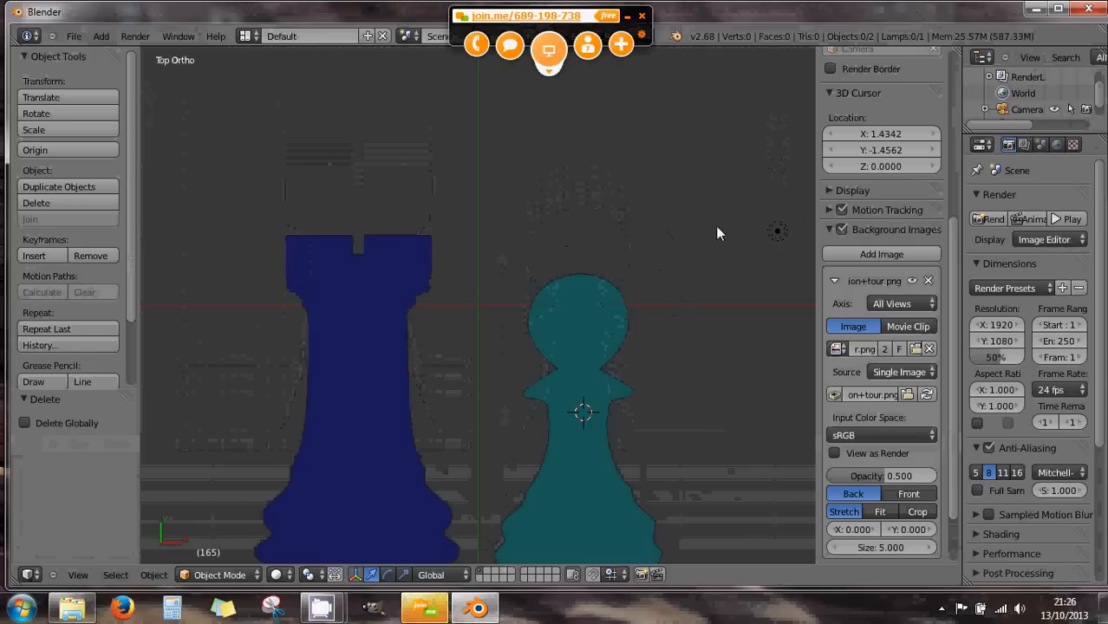
- Split the 3D view into two side-by-side views near the middle and collapse the second view's tool shelf
right_click(722, 585)
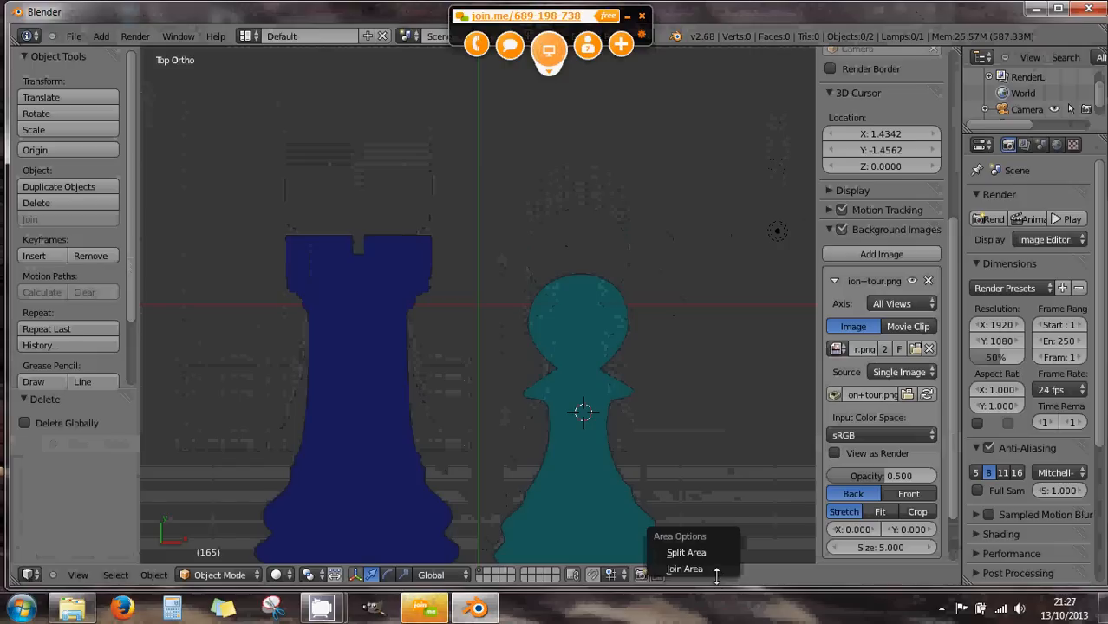
left_click(699, 555)
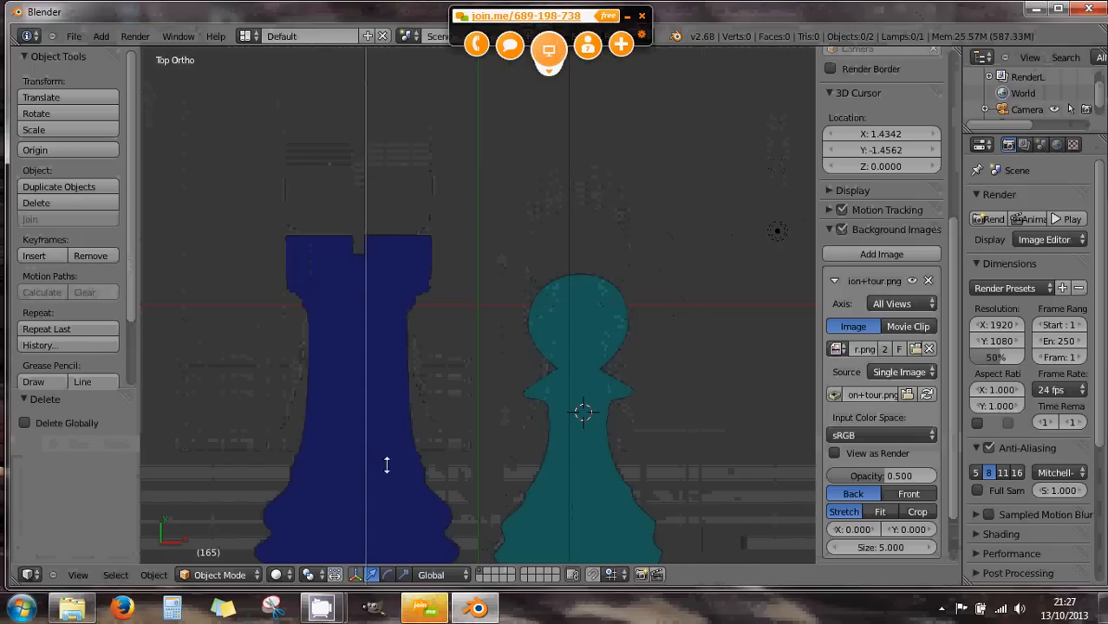
left_click(480, 466)
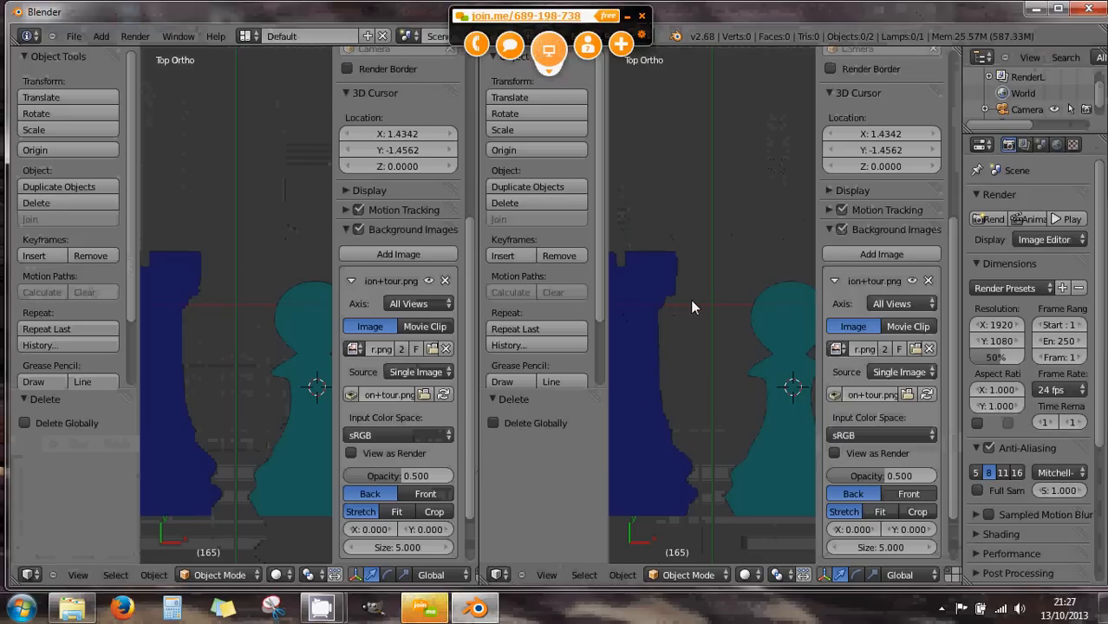
left_click_drag(605, 401, 468, 401)
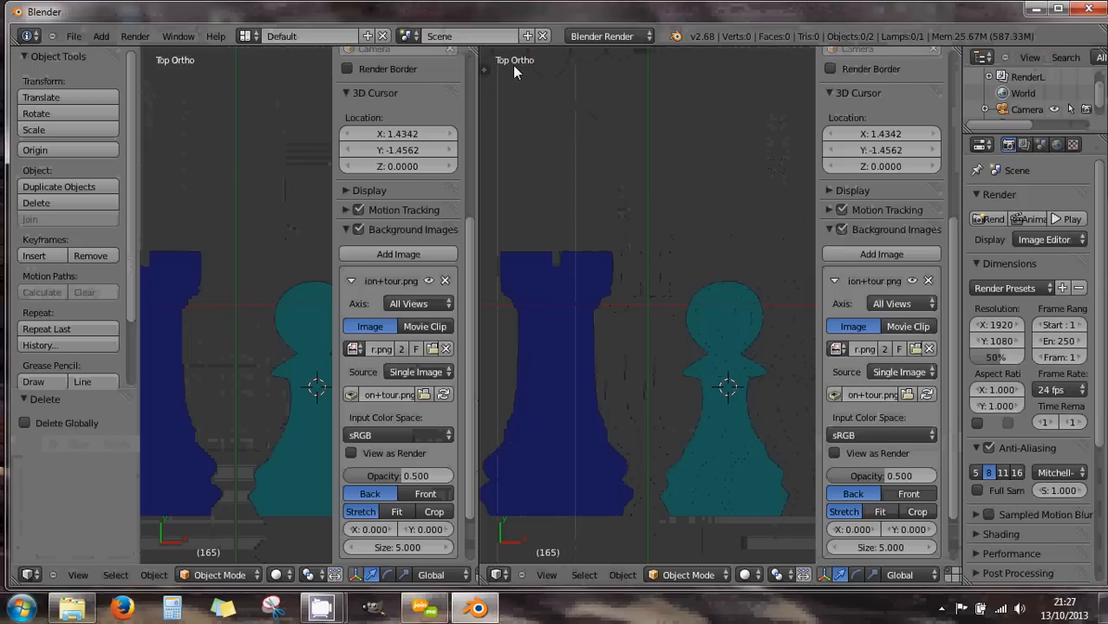
- Switch the second 3D view to Front and place the 3D cursor between rook and pawn, about X 0.19, Y 3.09, Z -0.77
left_click(600, 130)
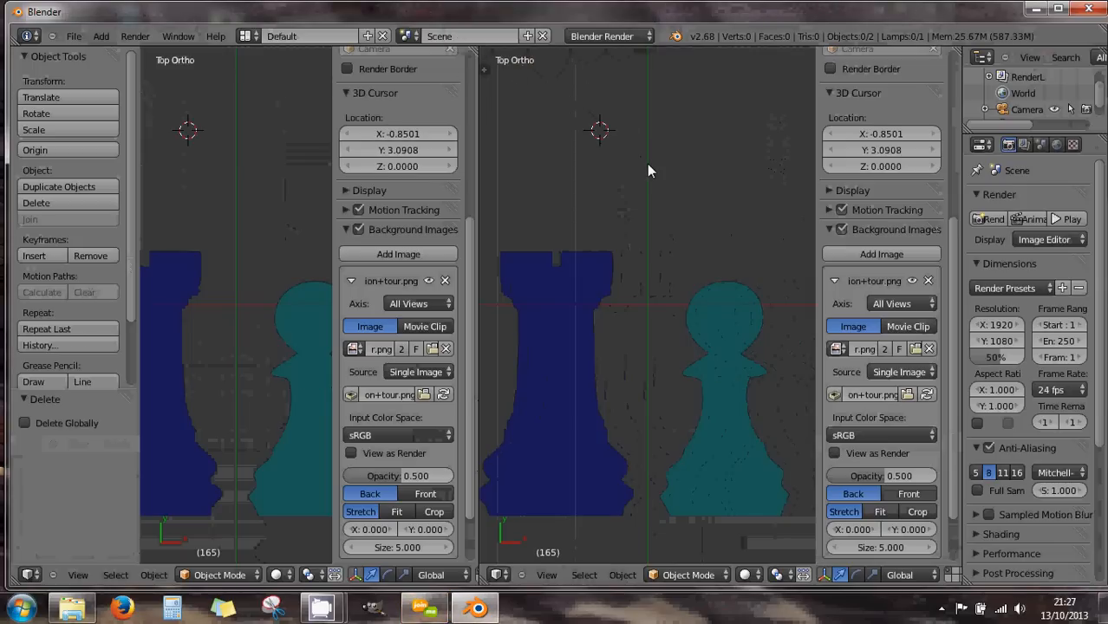
key("KP_1")
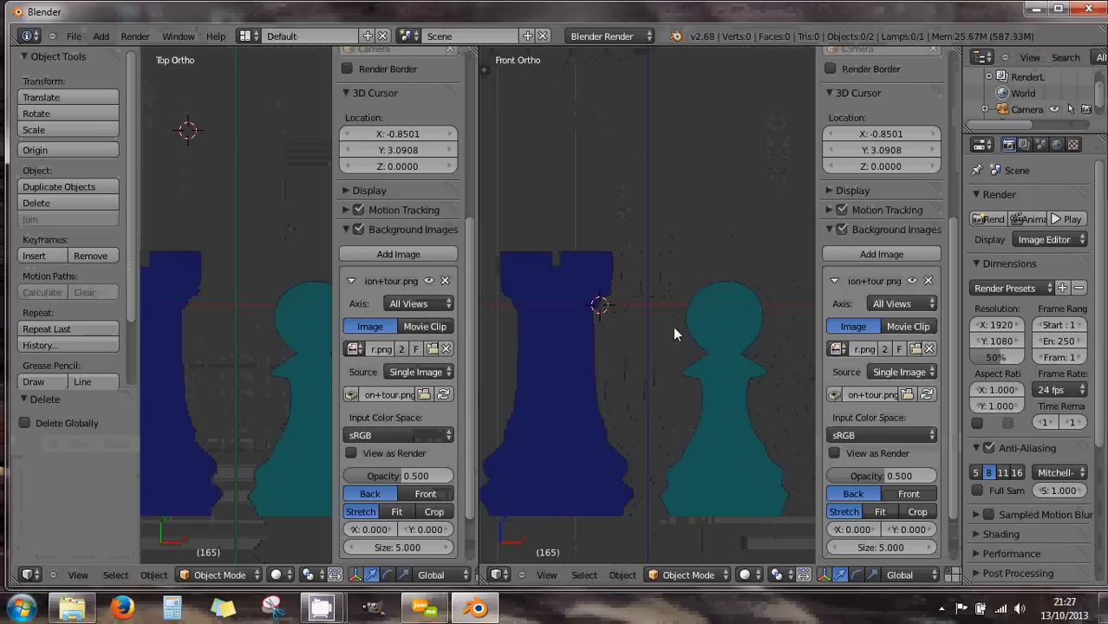
left_click(657, 348)
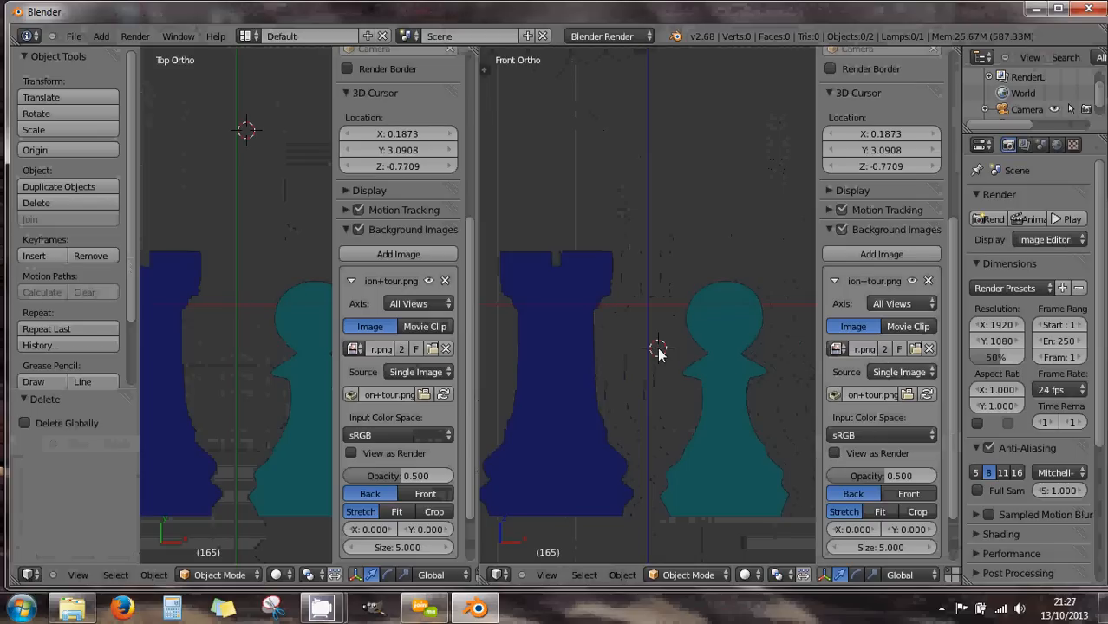
- Check the background image in perspective and rotated views of the second 3D view, and return to Front orthographic
key("KP_5")
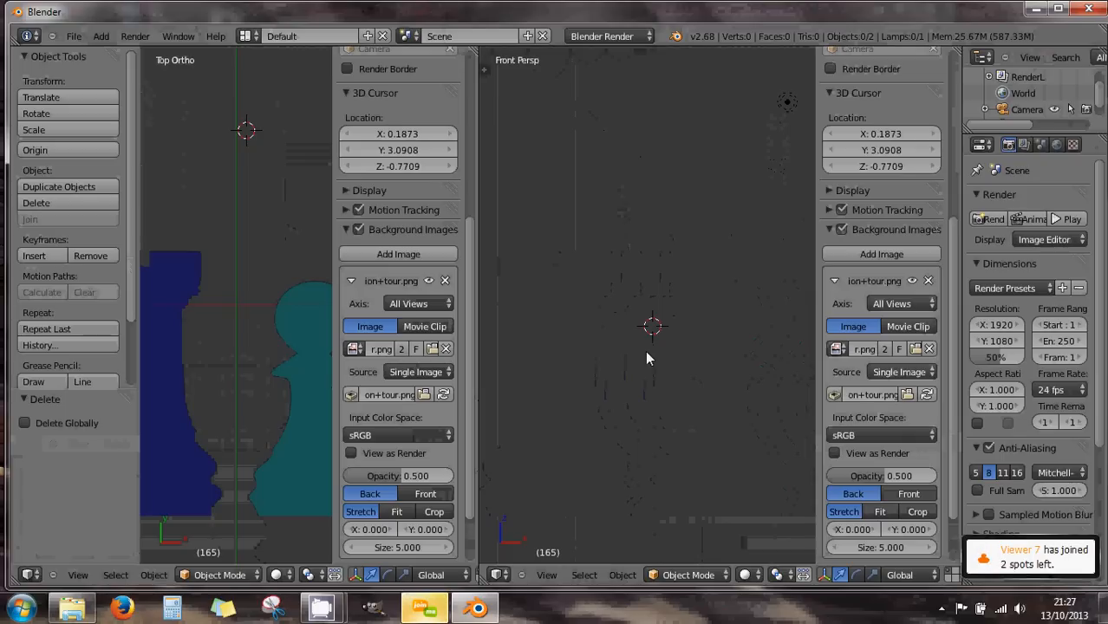
scroll(647, 358, "down", 2)
key("KP_4")
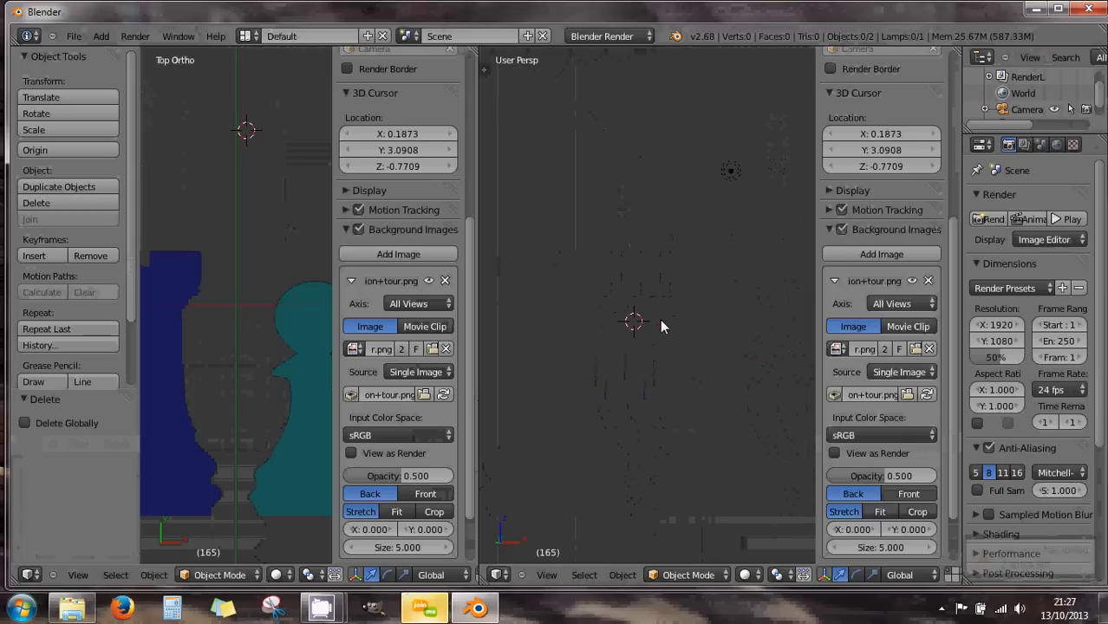
key("KP_1")
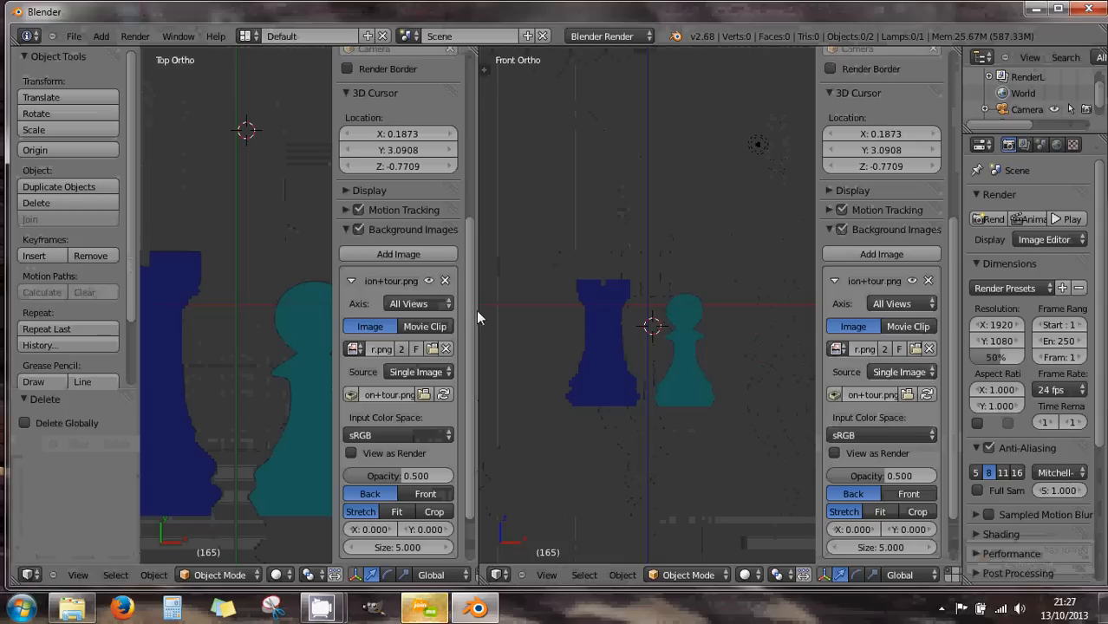
- Widen the Top view and join the two 3D views, keeping the Top one
left_click_drag(478, 311, 518, 320)
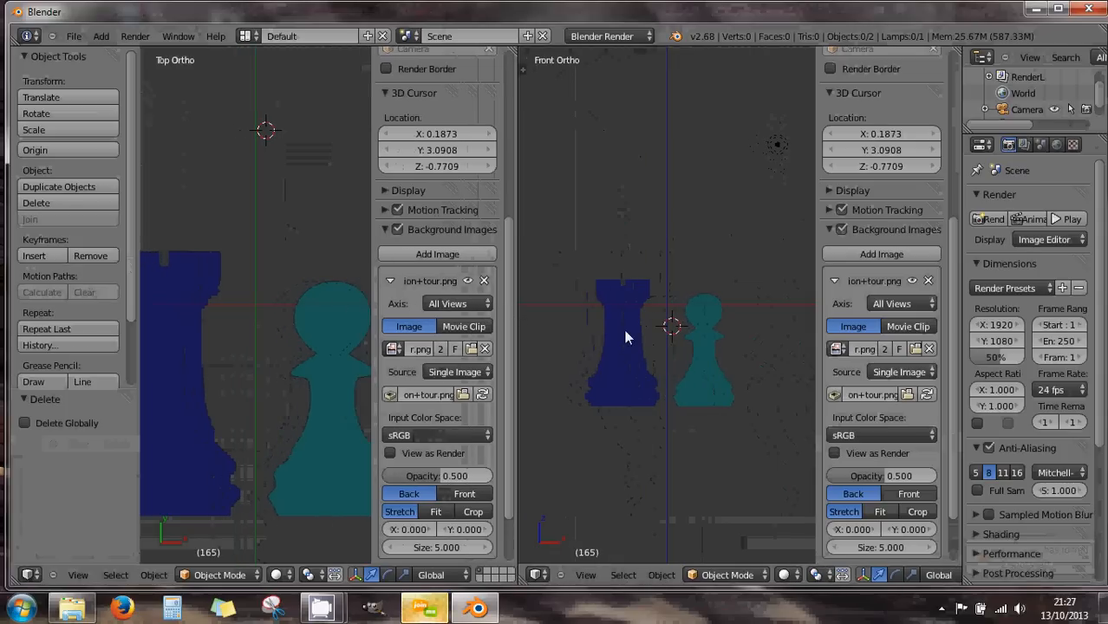
right_click(518, 343)
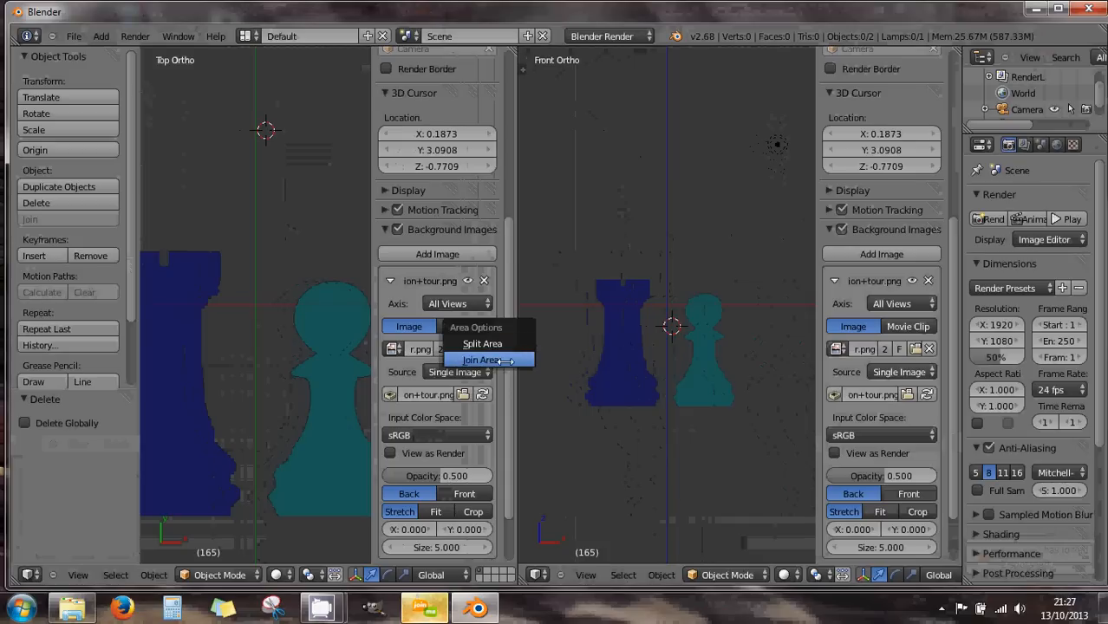
left_click(480, 360)
left_click(623, 364)
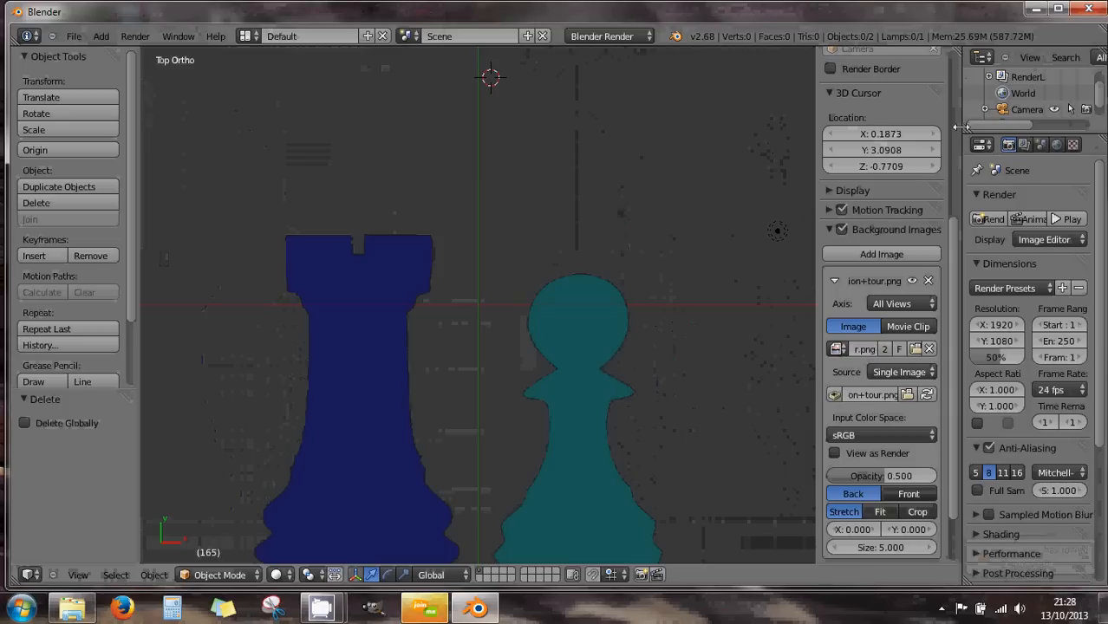
- Split the 3D view into two side-by-side Top views from its corner handle
left_click_drag(952, 227, 954, 63)
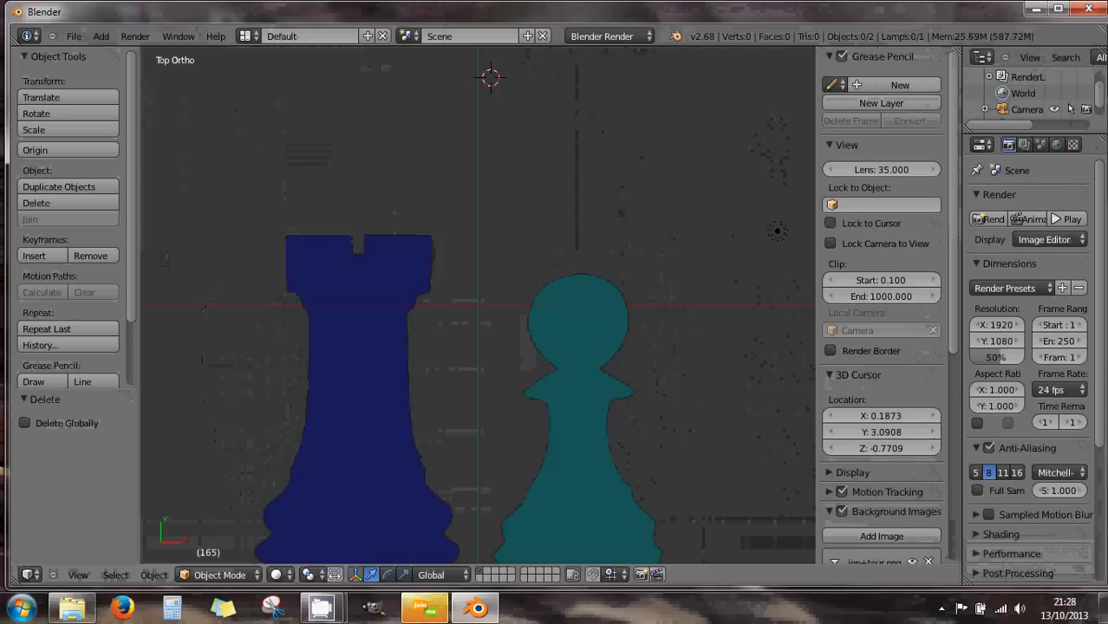
scroll(953, 63, "down", 3)
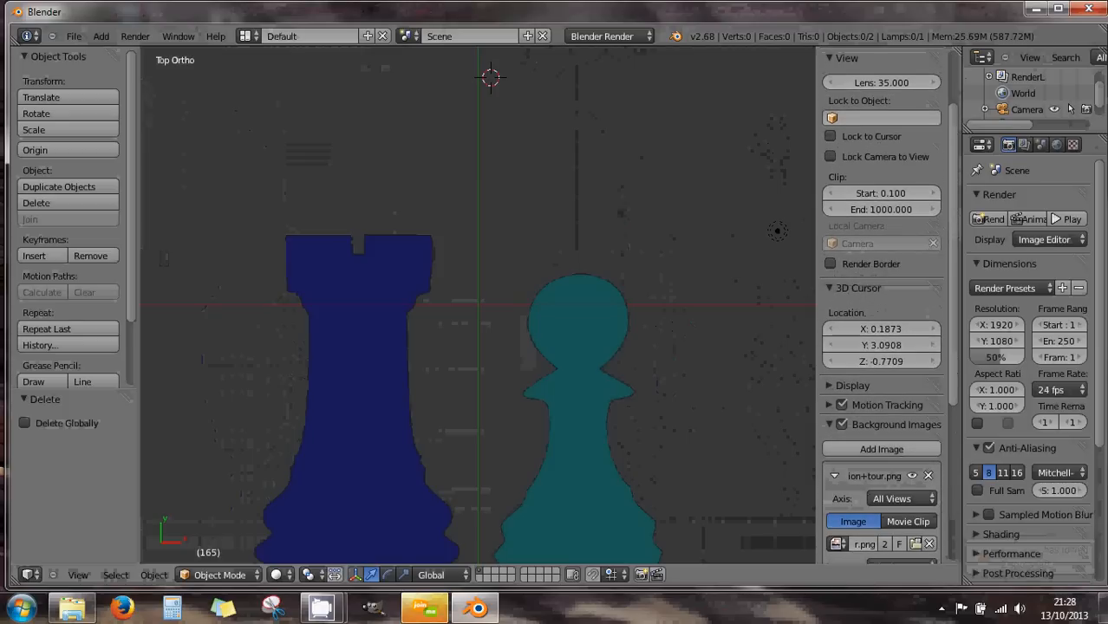
scroll(954, 117, "down", 1)
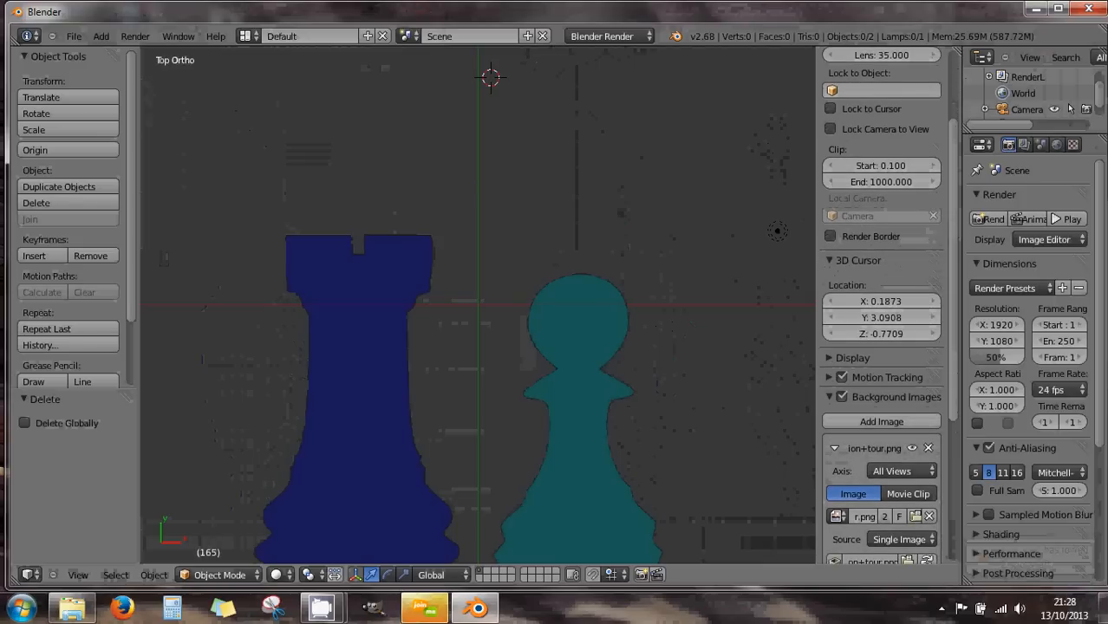
left_click_drag(954, 52, 532, 86)
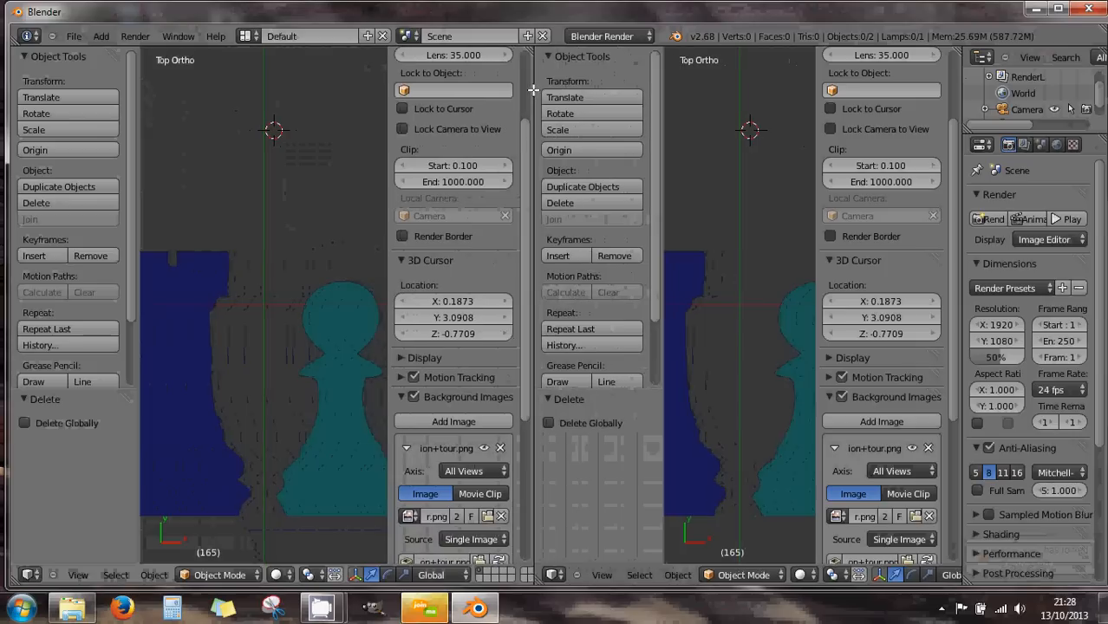
- Collapse the second view's tool shelf and properties region, and reopen both with their expand handles
left_click_drag(660, 163, 550, 155)
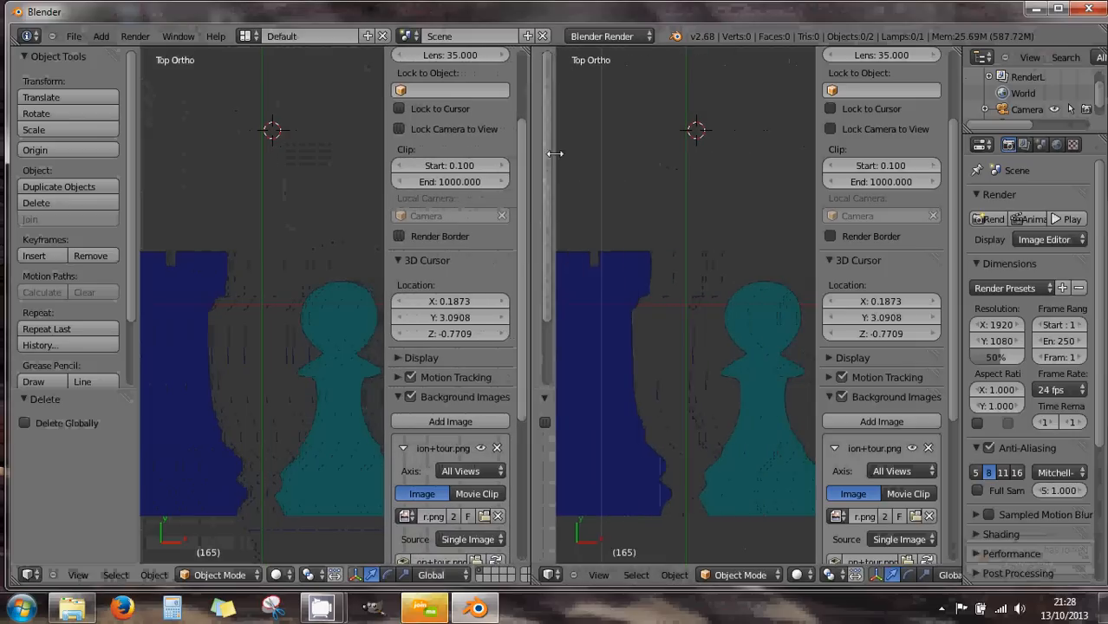
left_click_drag(813, 161, 961, 161)
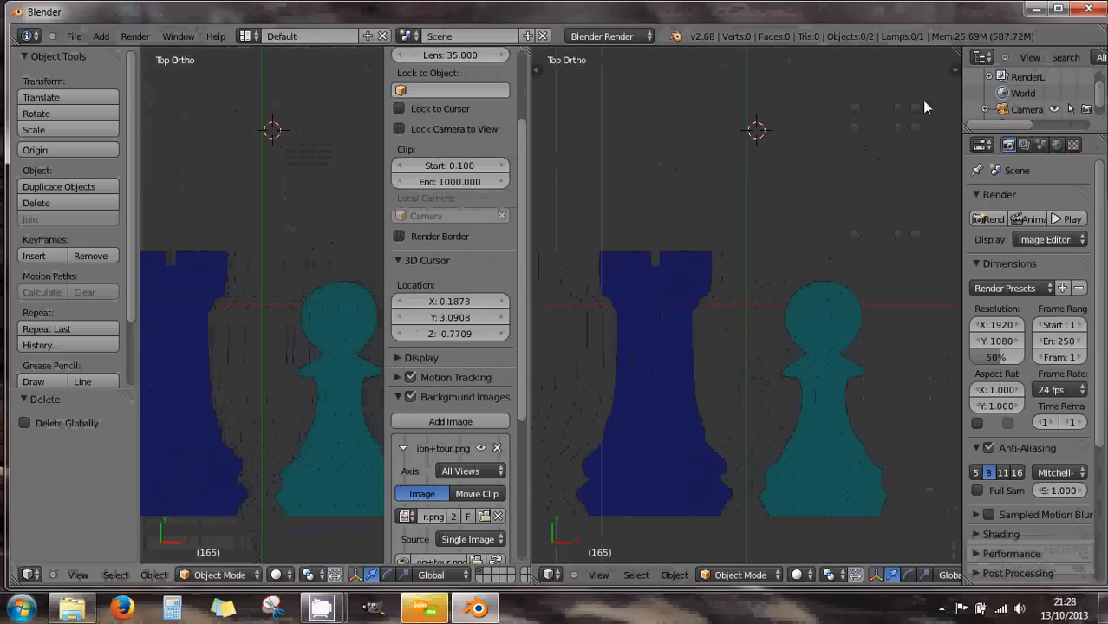
left_click(954, 69)
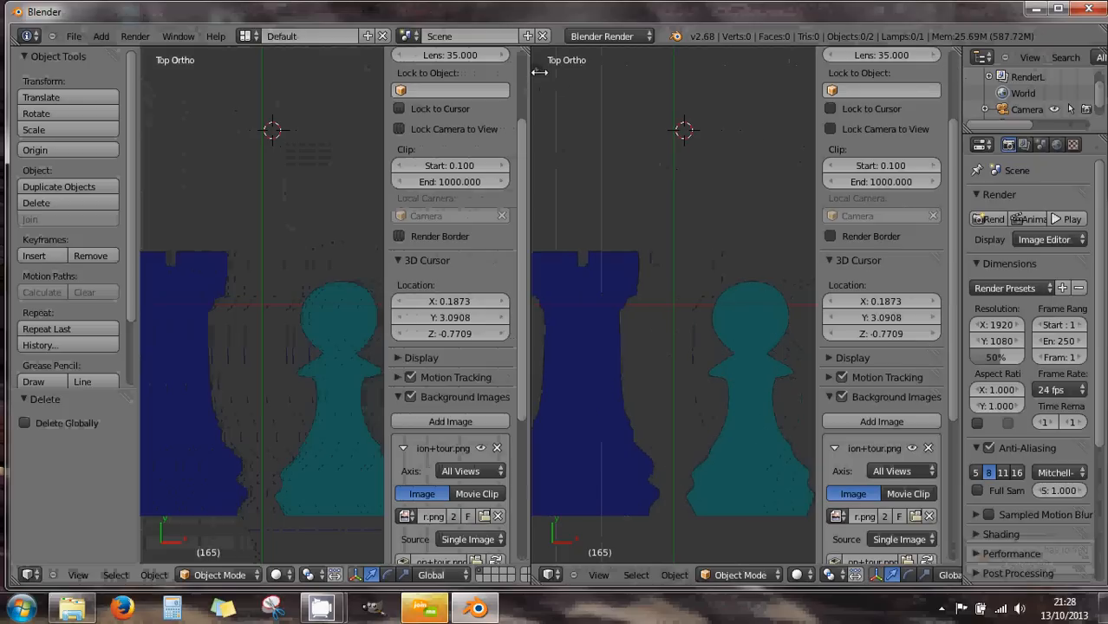
left_click(535, 70)
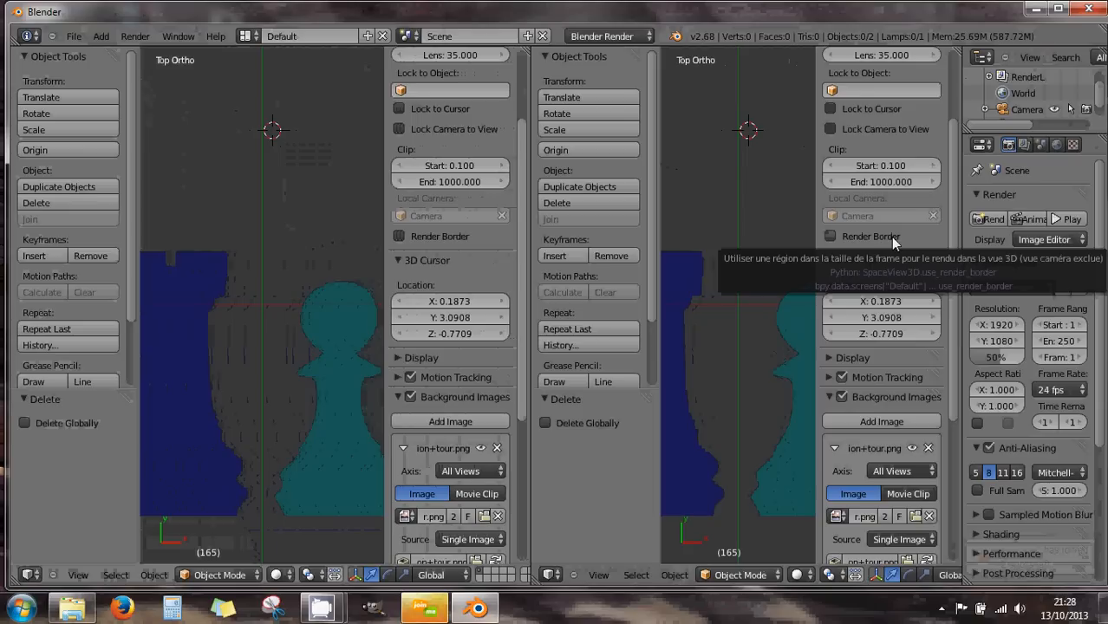
- Toggle the tool shelf and properties region of the second 3D view until both are hidden
key("n")
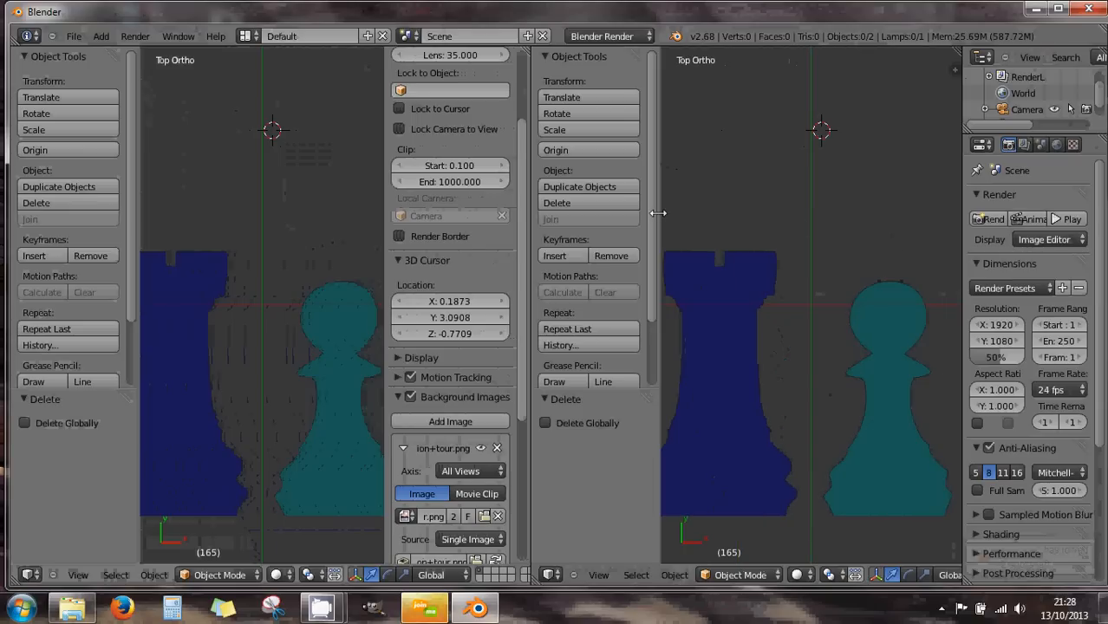
key("t")
key("t")
key("t")
key("n")
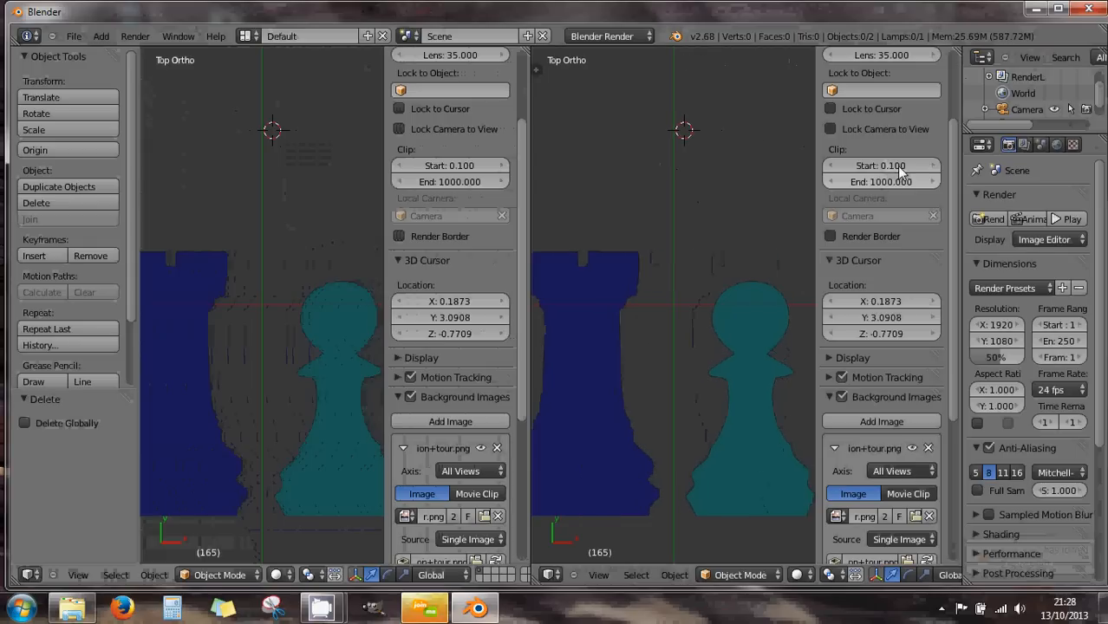
left_click_drag(950, 195, 951, 110)
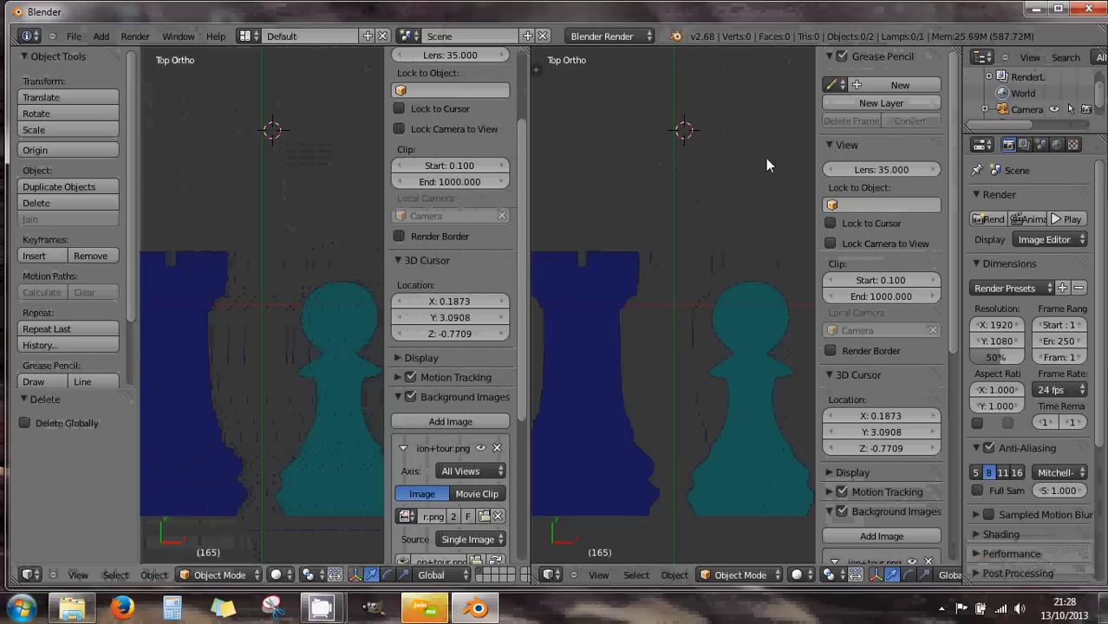
key("n")
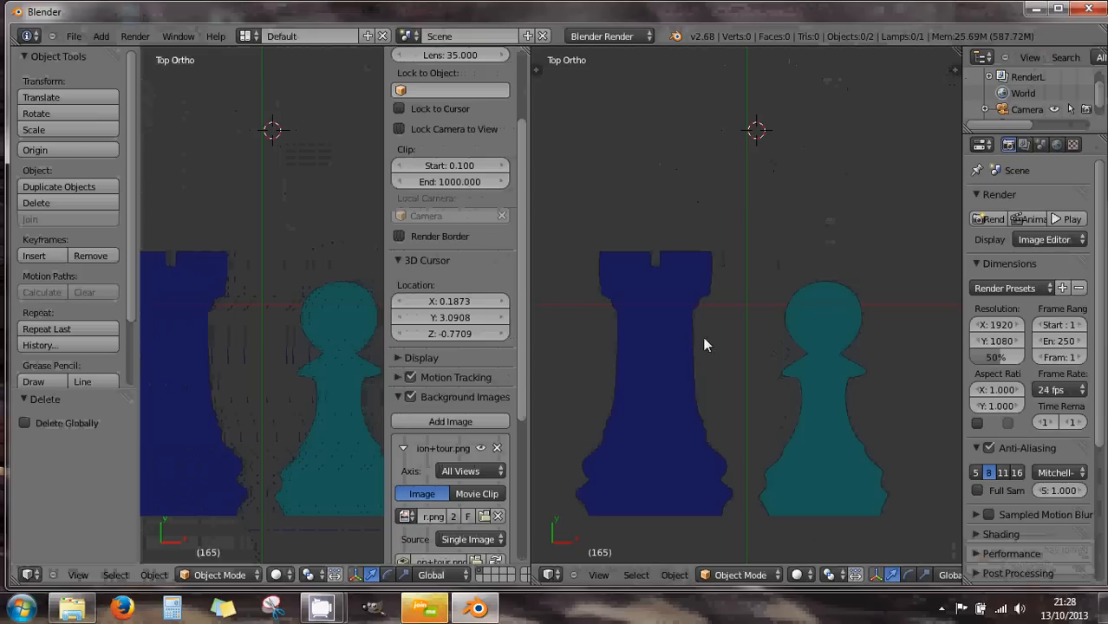
- Show the properties region and tool shelf of the second 3D view, and hide both again
left_click(598, 576)
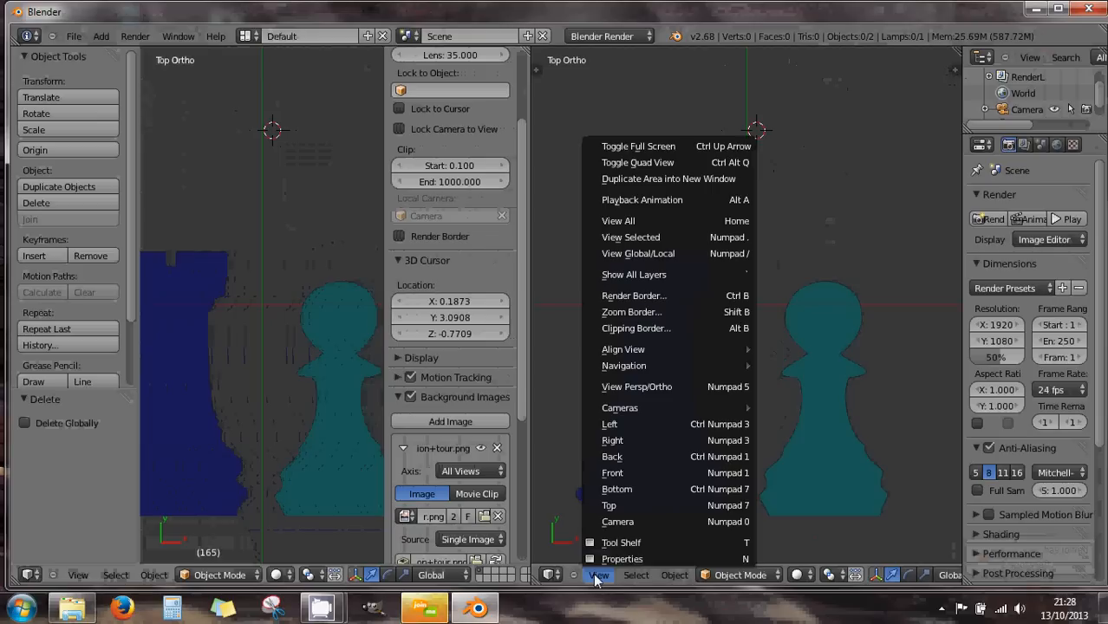
left_click(744, 561)
left_click(598, 575)
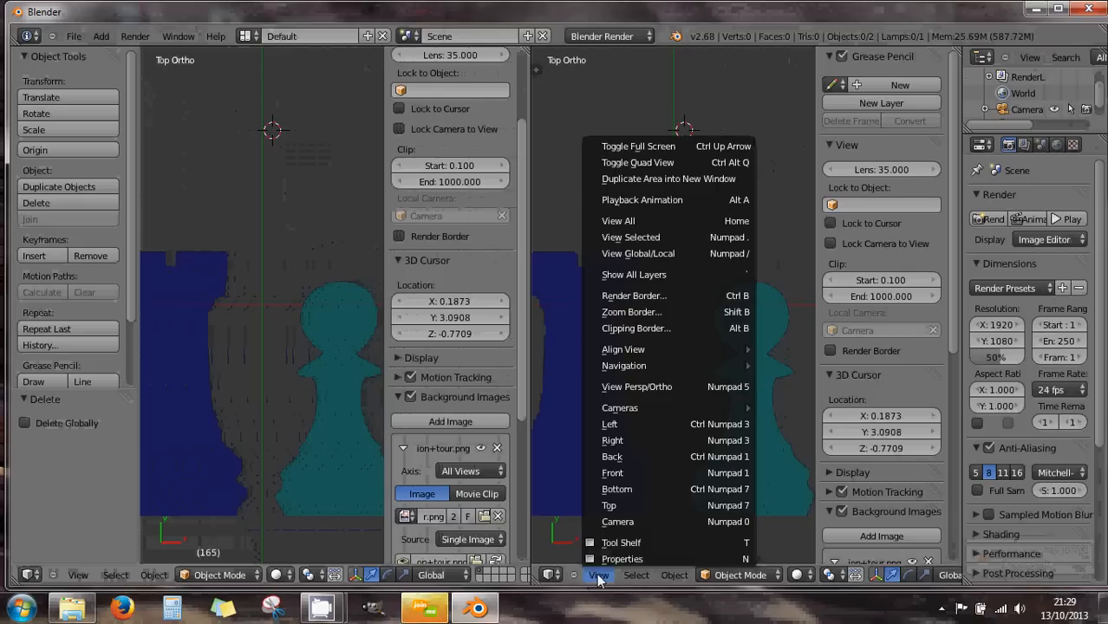
left_click(630, 543)
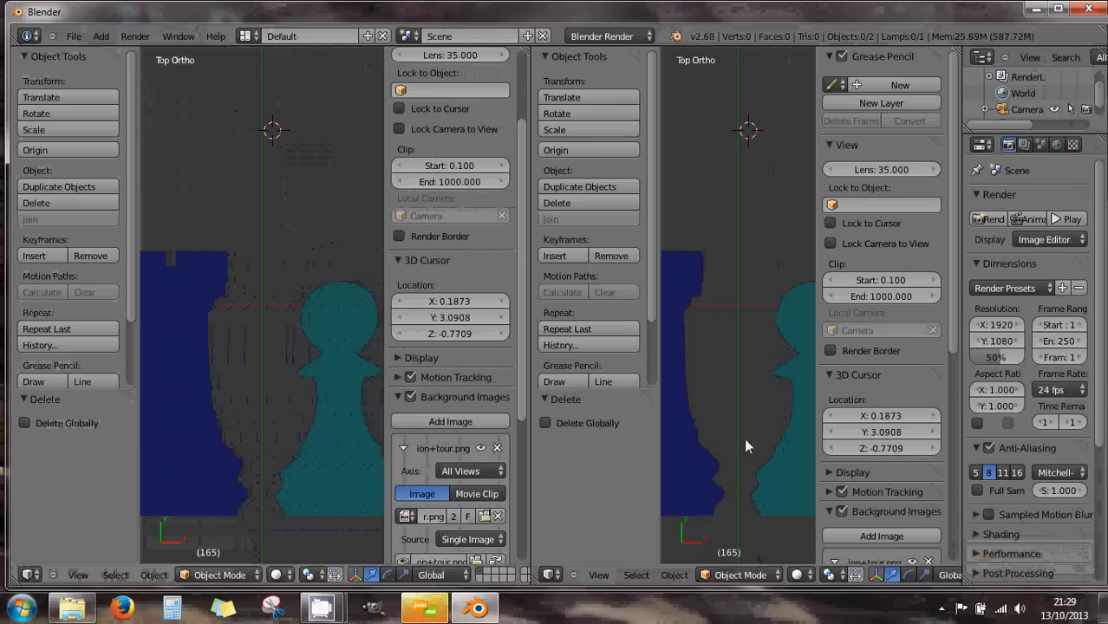
key("t")
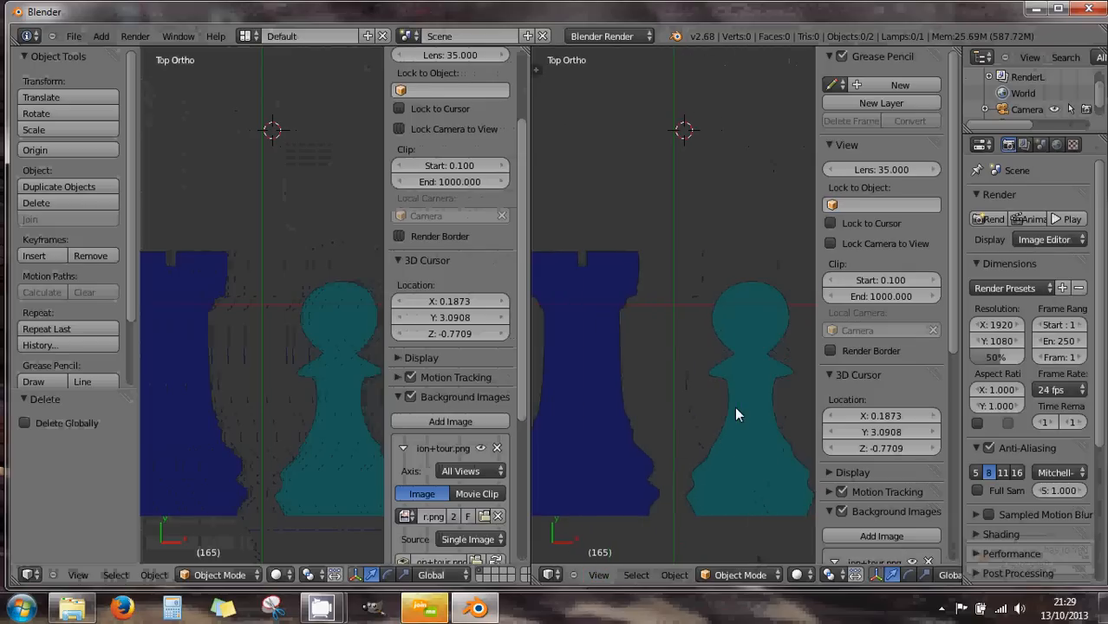
key("n")
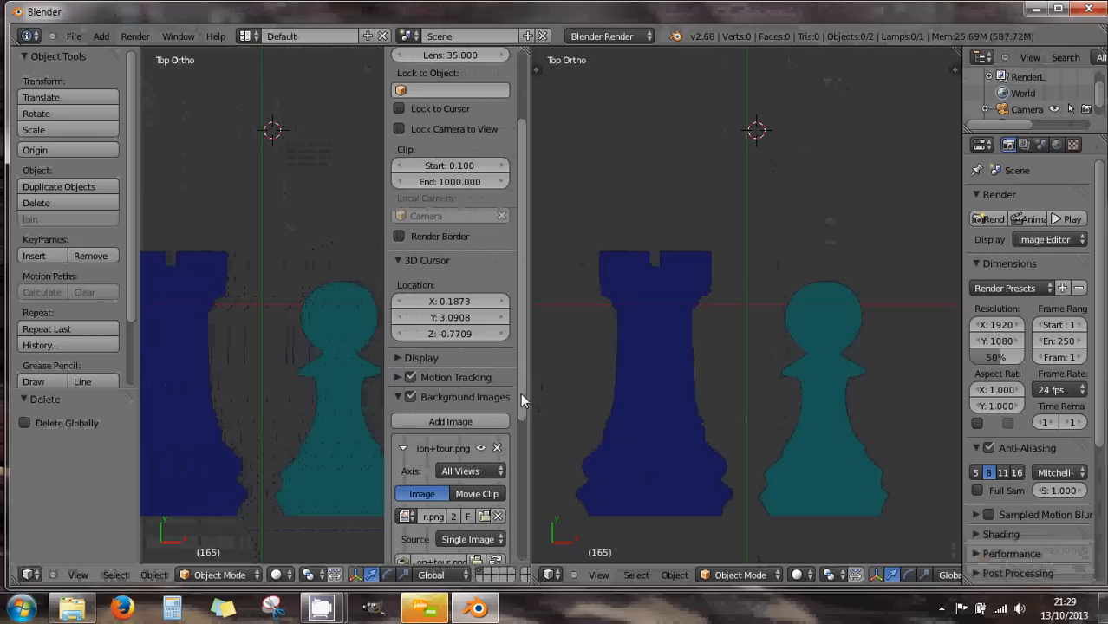
- Start the Screencast Keys display and set its mouse display to Text
scroll(520, 393, "down", 7)
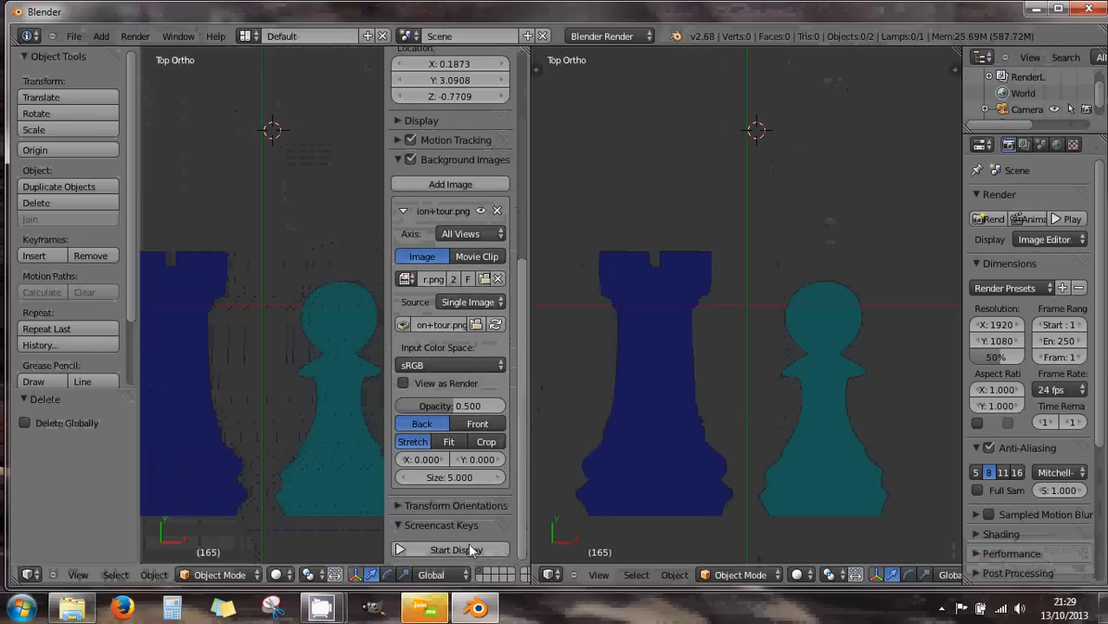
left_click(469, 549)
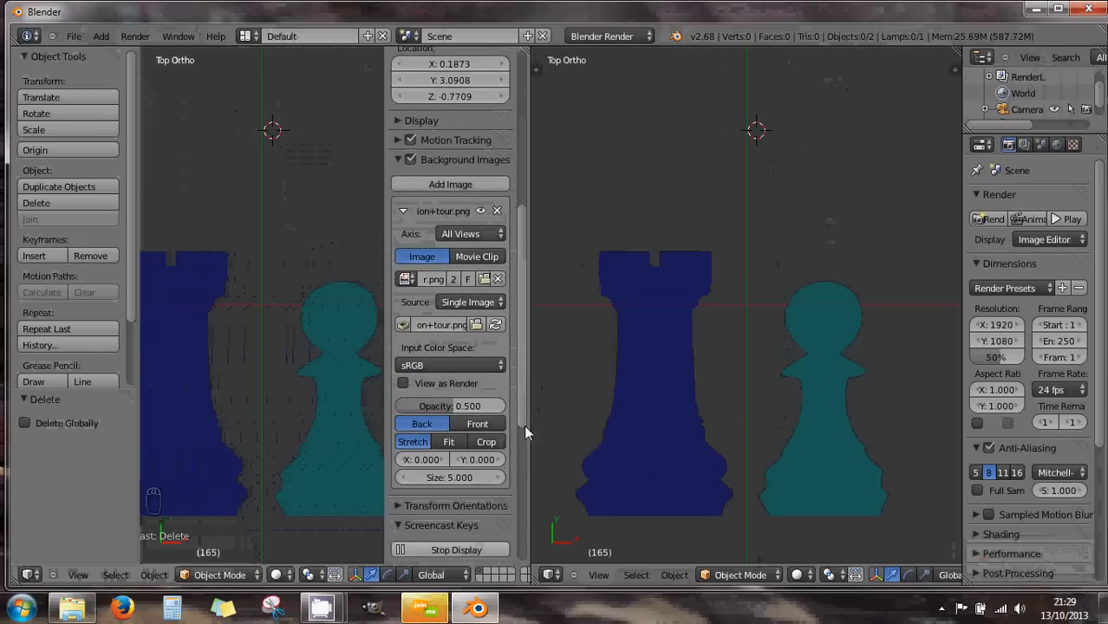
left_click_drag(524, 425, 521, 520)
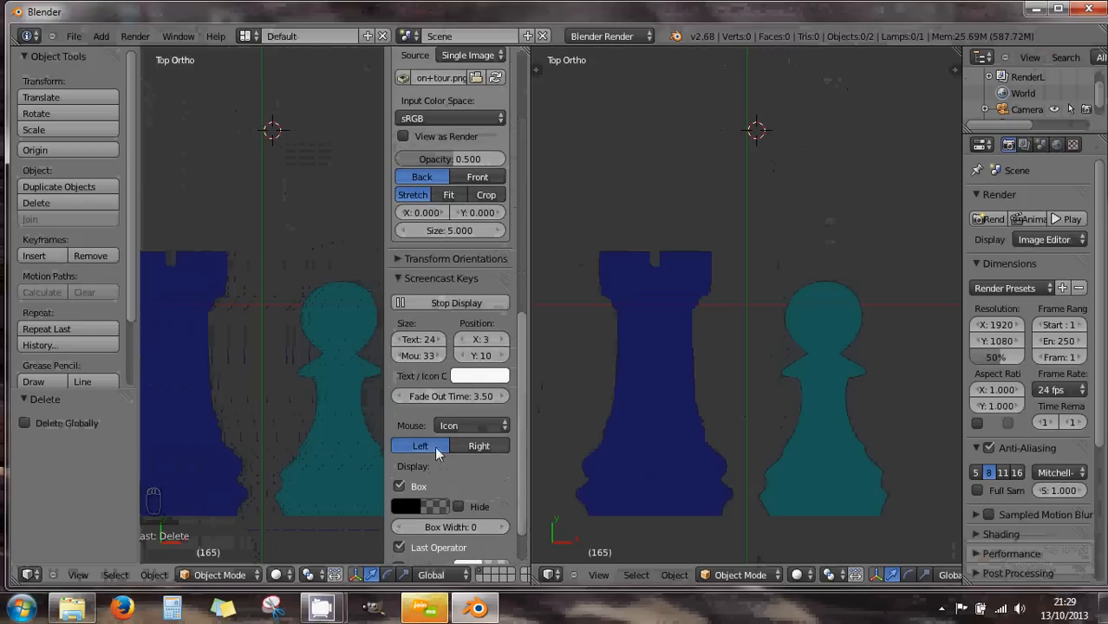
left_click(454, 424)
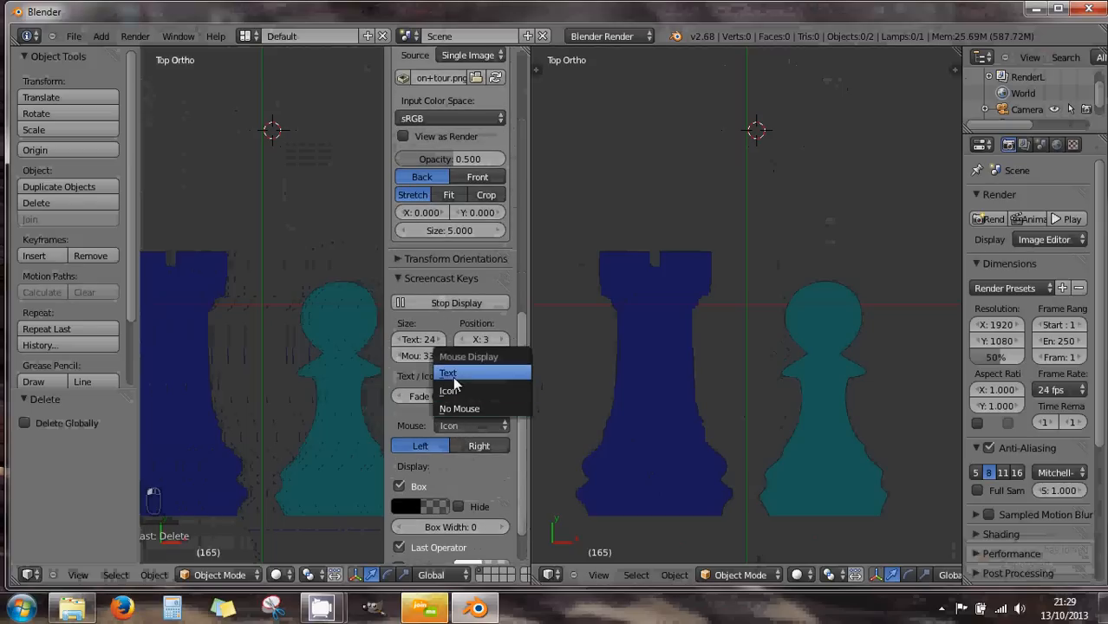
left_click(453, 374)
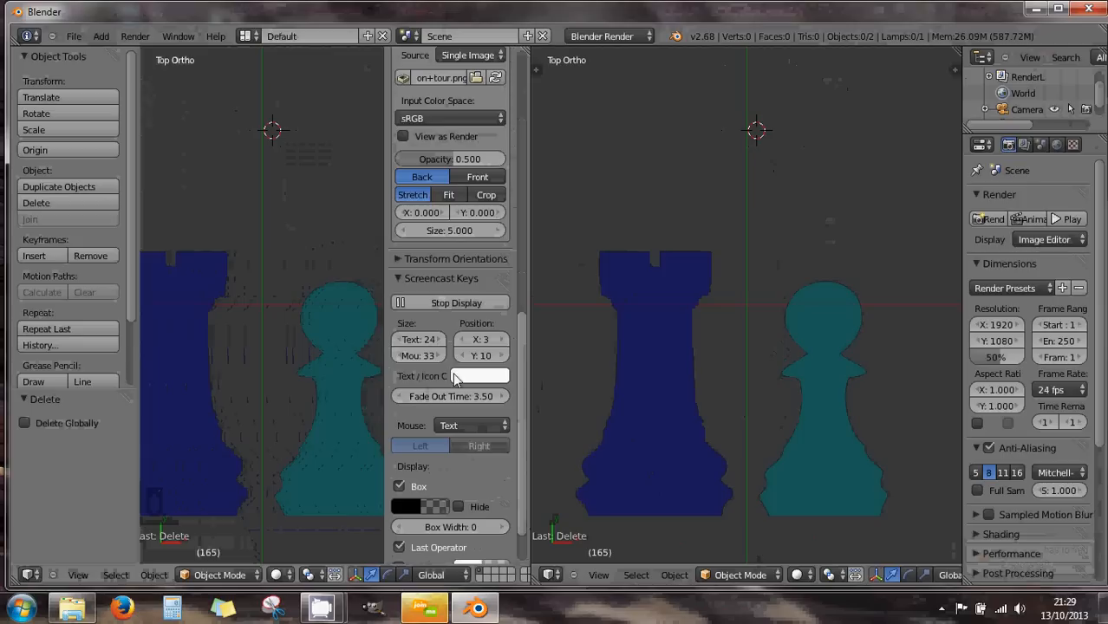
- Join the two 3D views, keeping the one with the tool shelf, and collapse its properties region
right_click(529, 305)
right_click(529, 305)
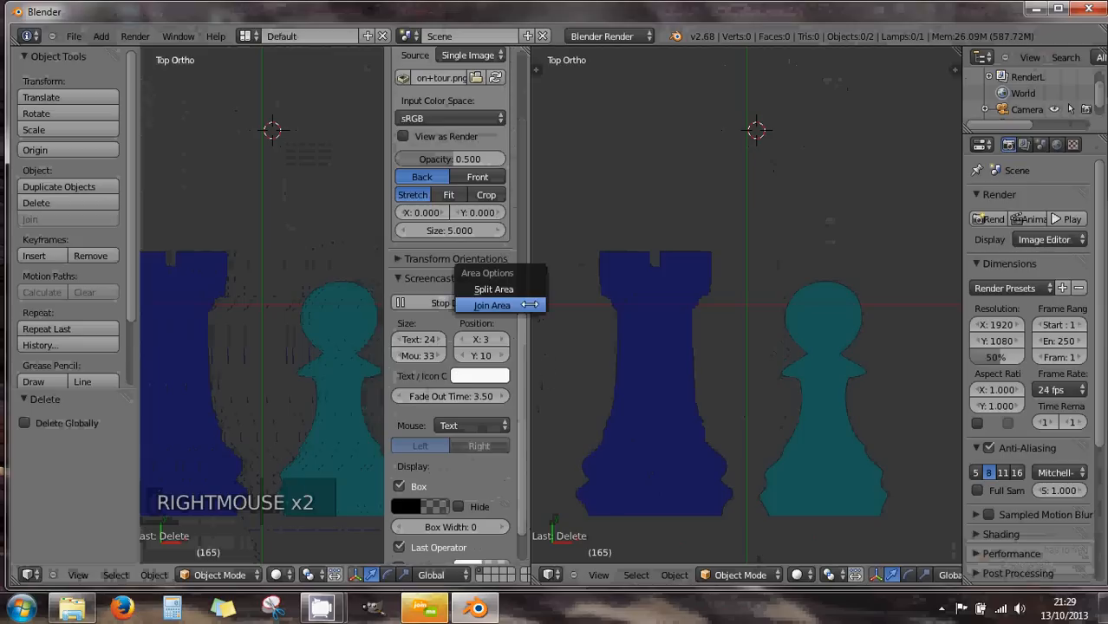
left_click(528, 305)
left_click(776, 319)
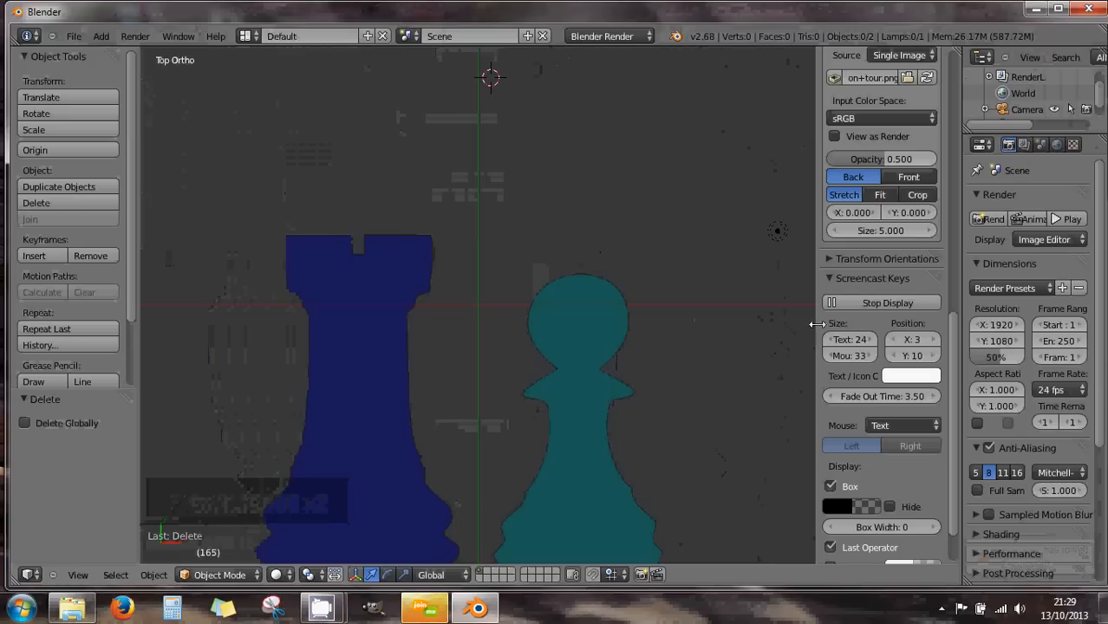
left_click_drag(816, 324, 954, 324)
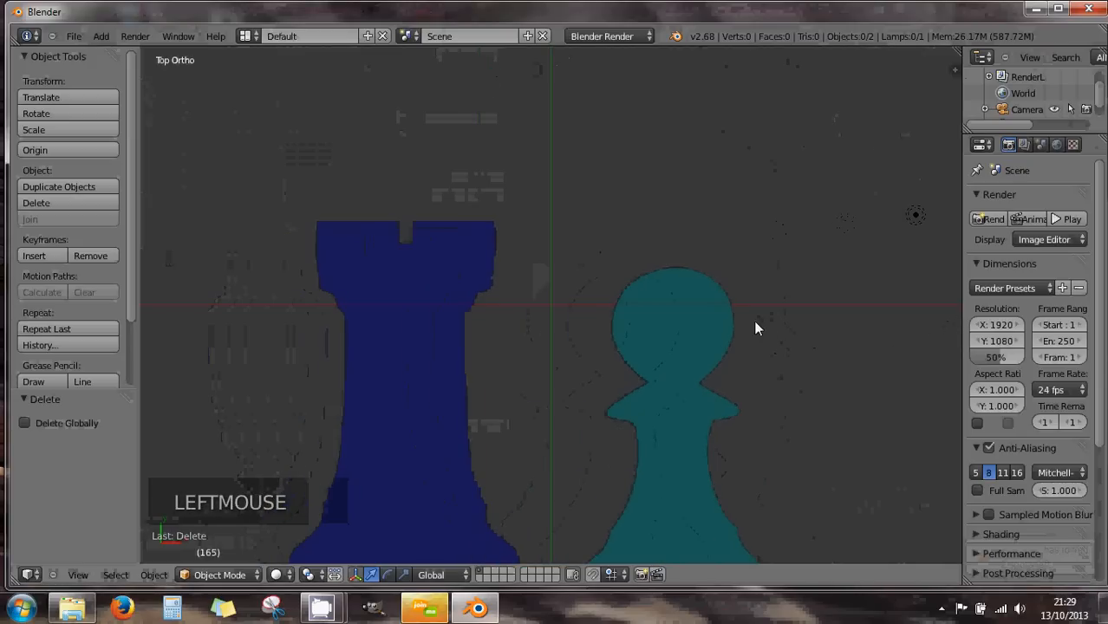
scroll(709, 361, "down", 2)
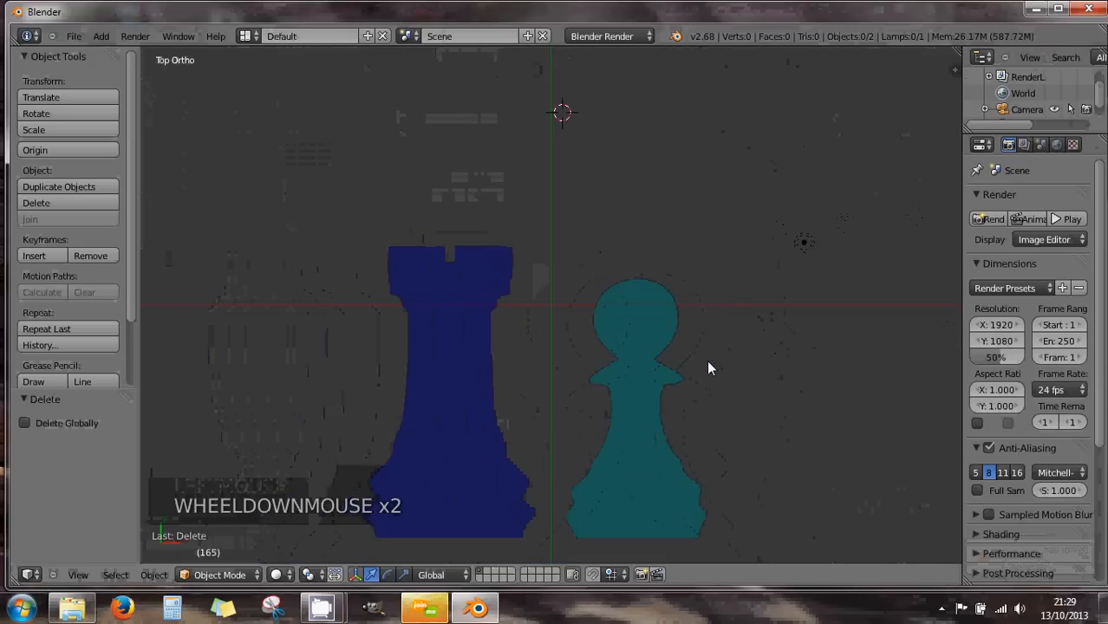
scroll(708, 368, "down", 1)
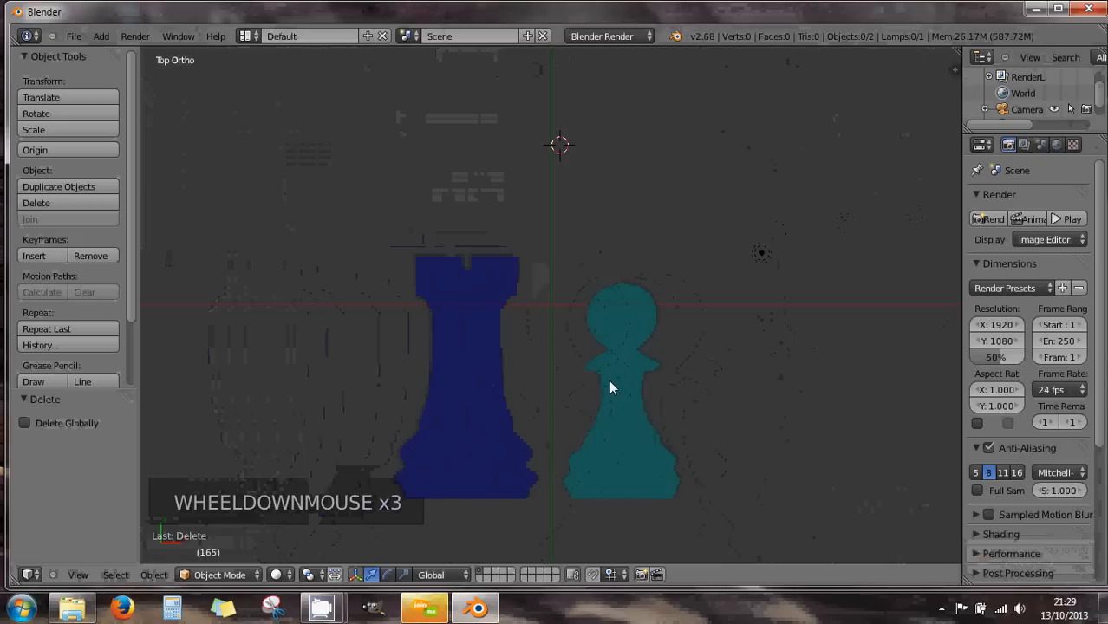
middle_click_drag(609, 387, 626, 338, "shift")
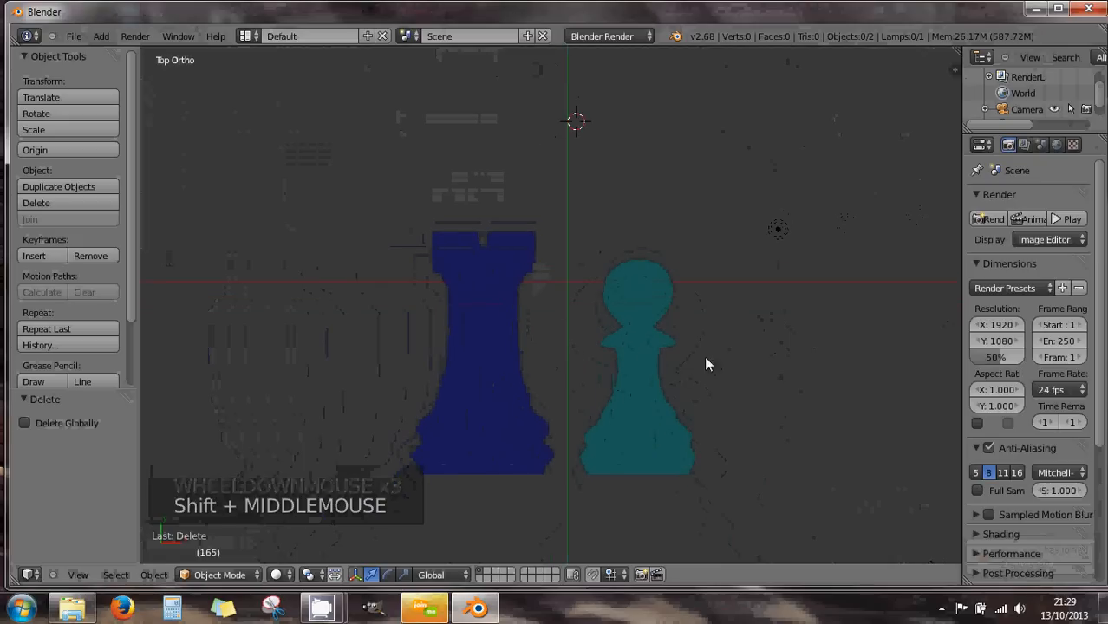
- Reopen the properties region of the 3D view and fold away the Screencast Keys settings
left_click(952, 72)
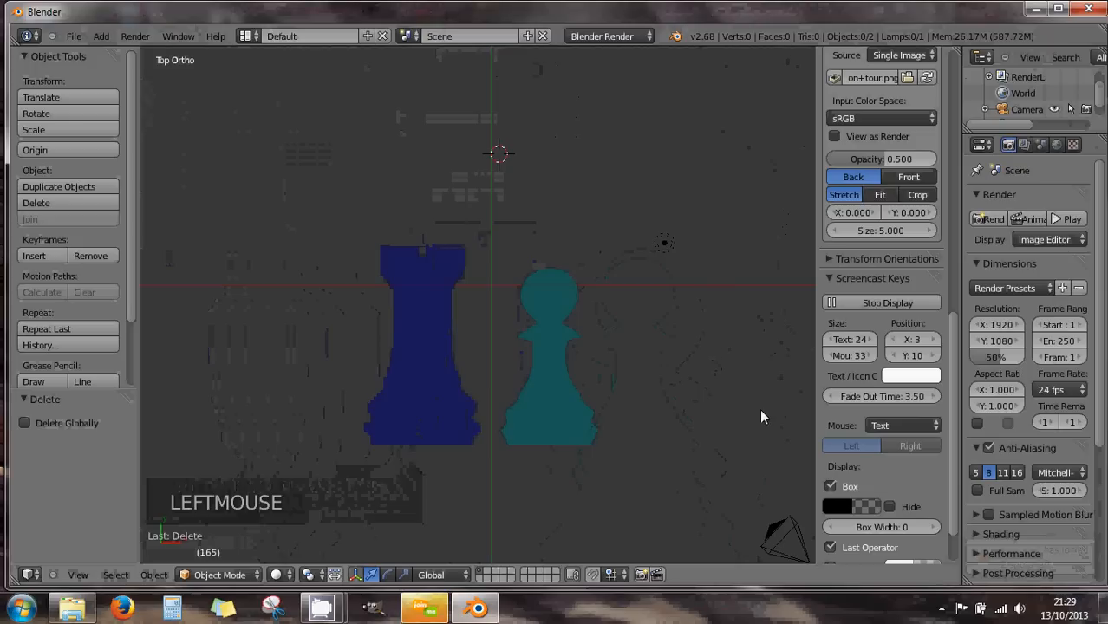
scroll(872, 472, "down", 9)
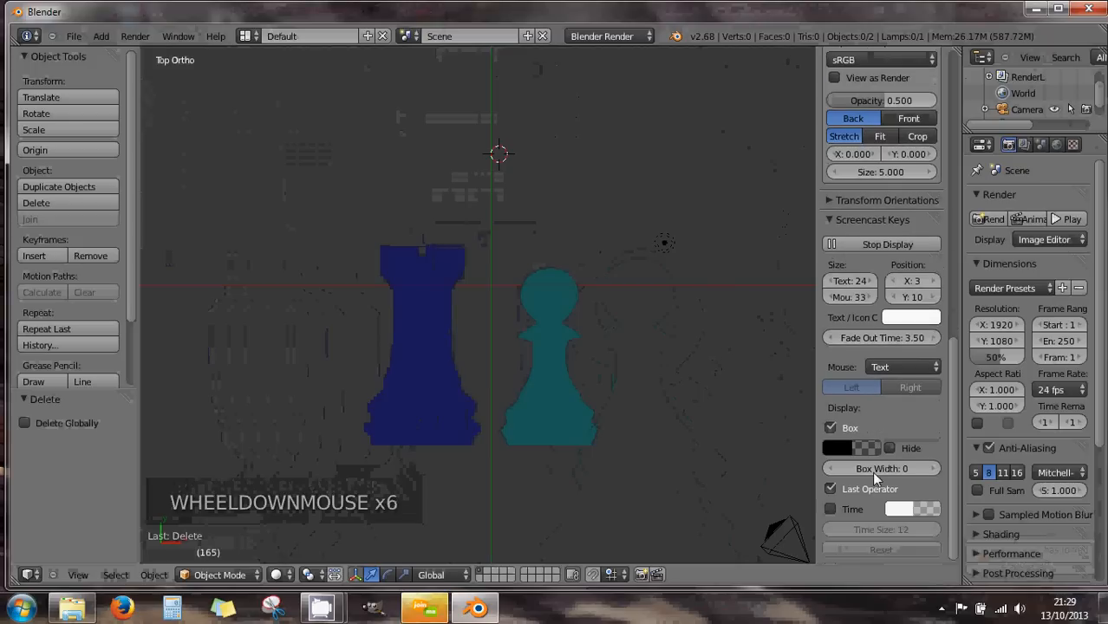
left_click(827, 217)
- Raise the background image's Y offset to 5.000 so the chess pieces stand on the red X axis
scroll(863, 252, "up", 5)
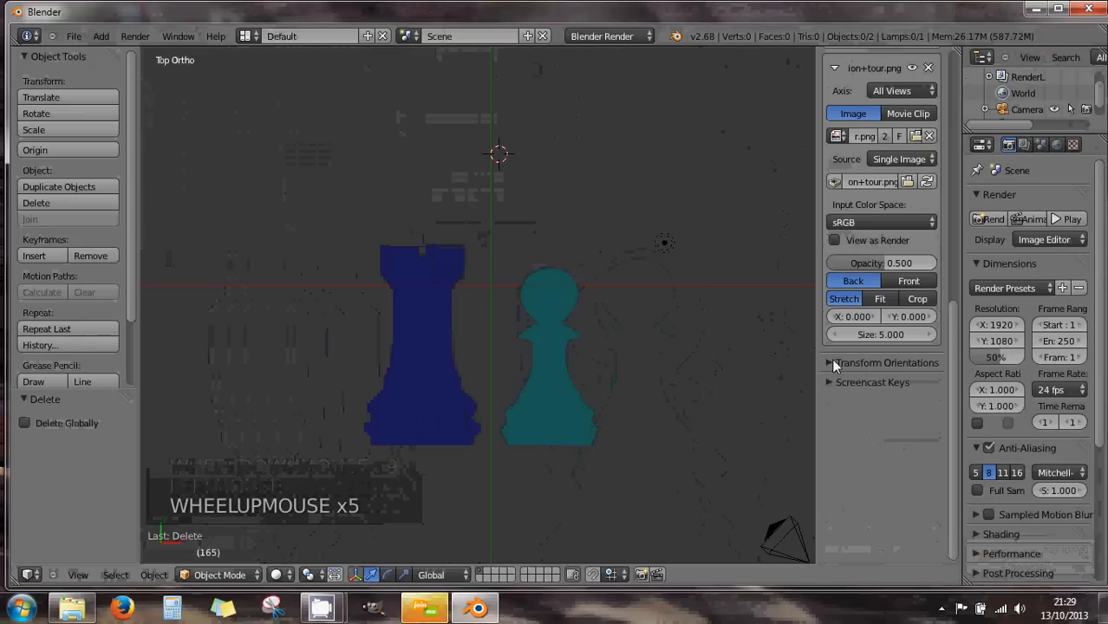
scroll(863, 247, "up", 3)
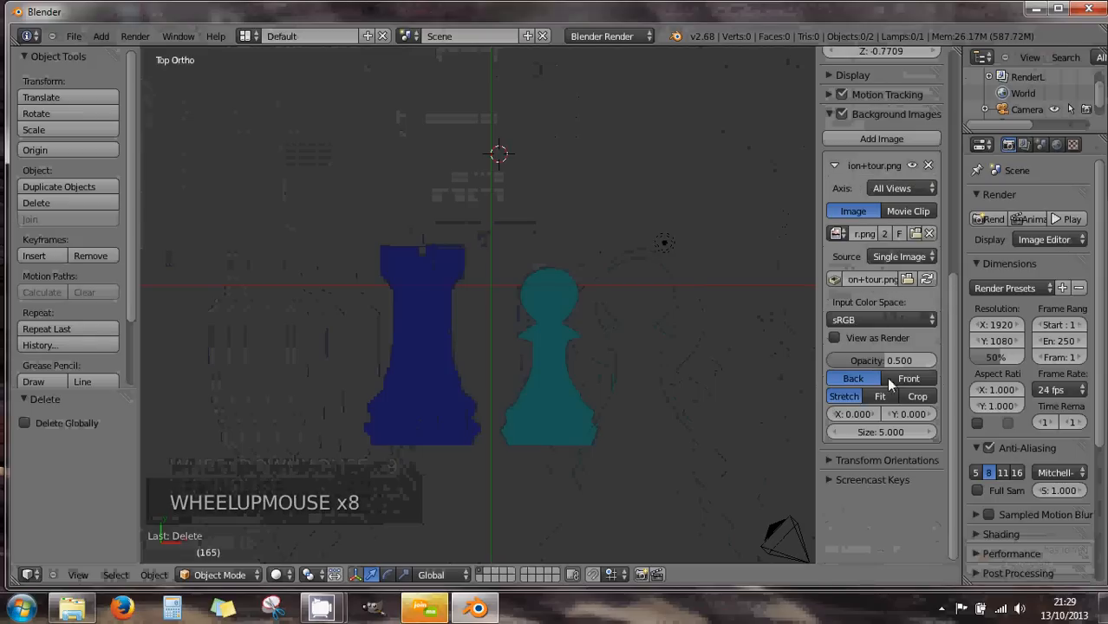
left_click(887, 413)
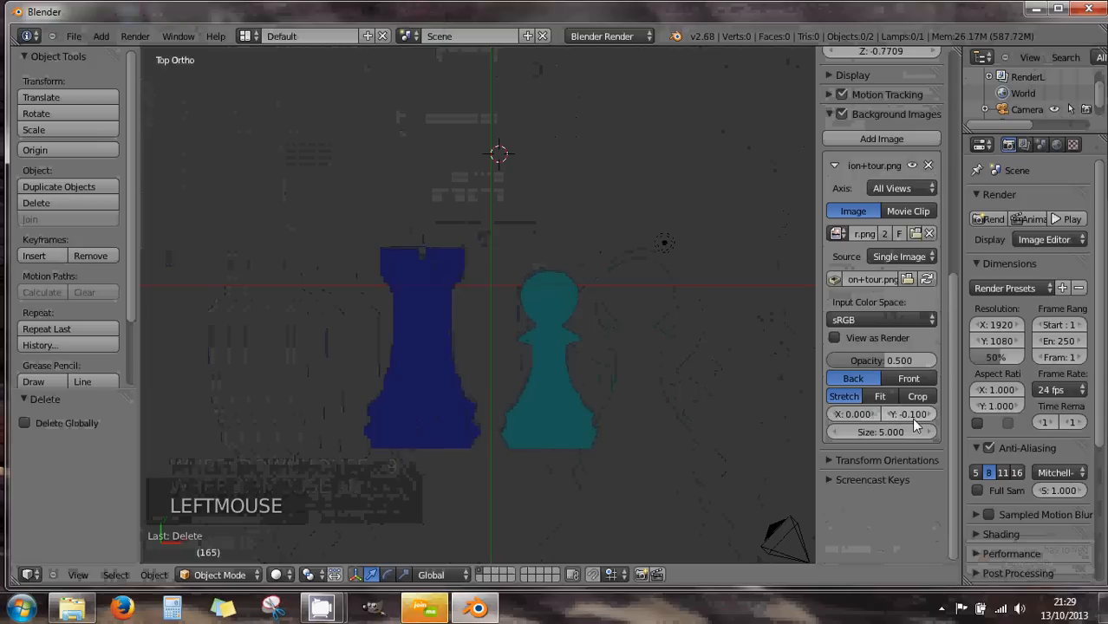
left_click(926, 415)
left_click(925, 415)
left_click(926, 416)
left_click(927, 415)
left_click(926, 415)
left_click(926, 415)
left_click(926, 415)
left_click(926, 415)
left_click(926, 415)
left_click(926, 415)
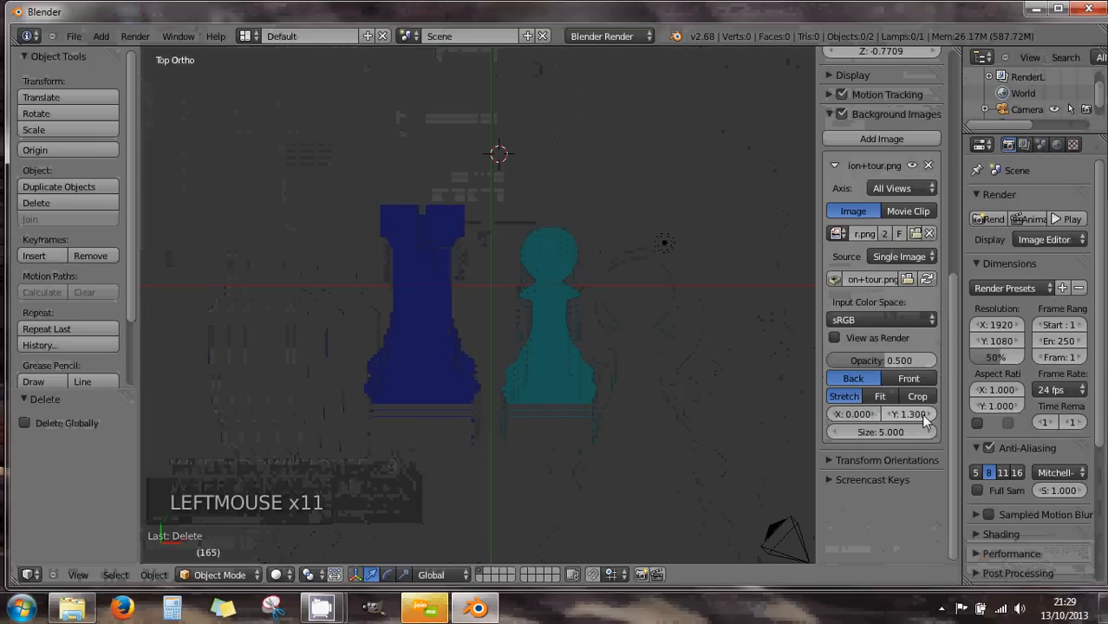
left_click(925, 415)
left_click(927, 416)
left_click(927, 415)
left_click(926, 415)
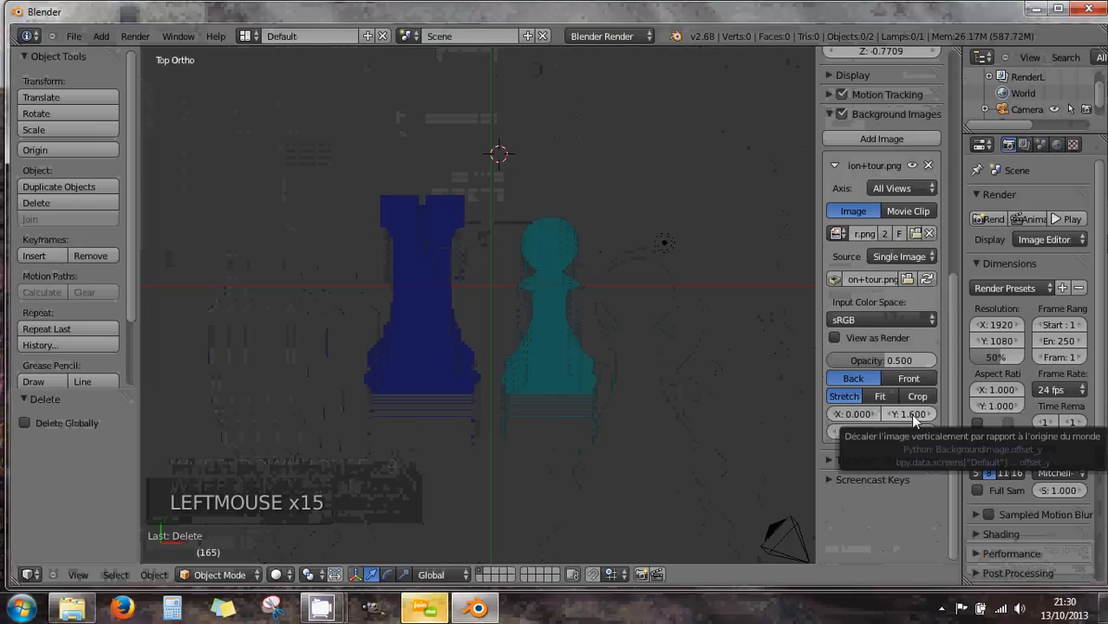
left_click(910, 414)
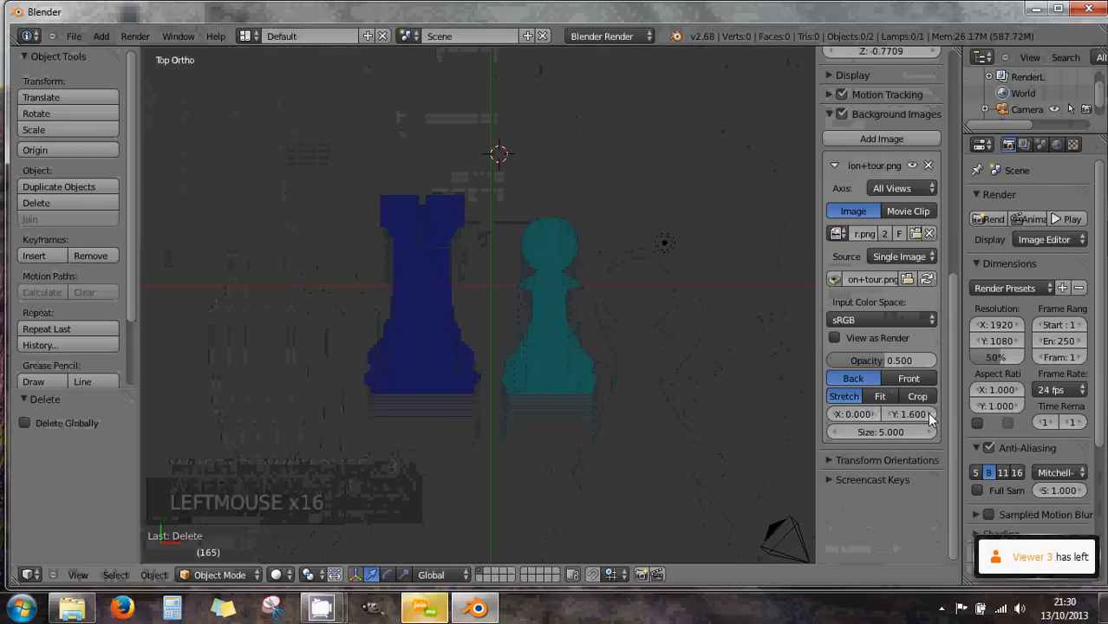
left_click(929, 417)
left_click_drag(929, 418, 959, 408)
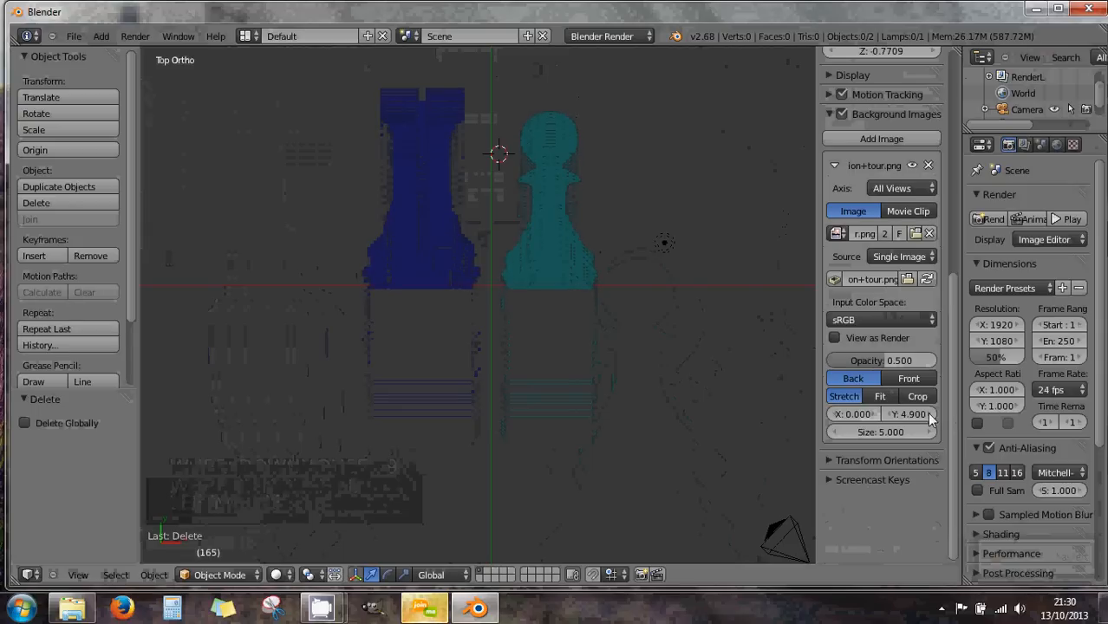
left_click(929, 414)
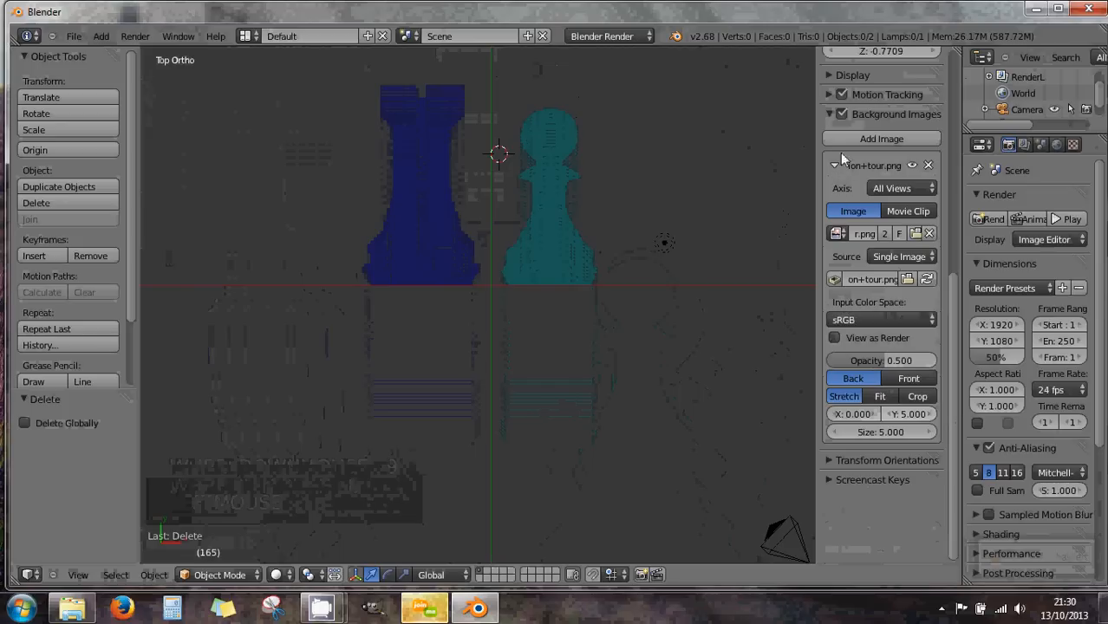
- Fold away the Background Images settings and inspect how the bases of the chess pieces line up with the red axis
left_click(832, 116)
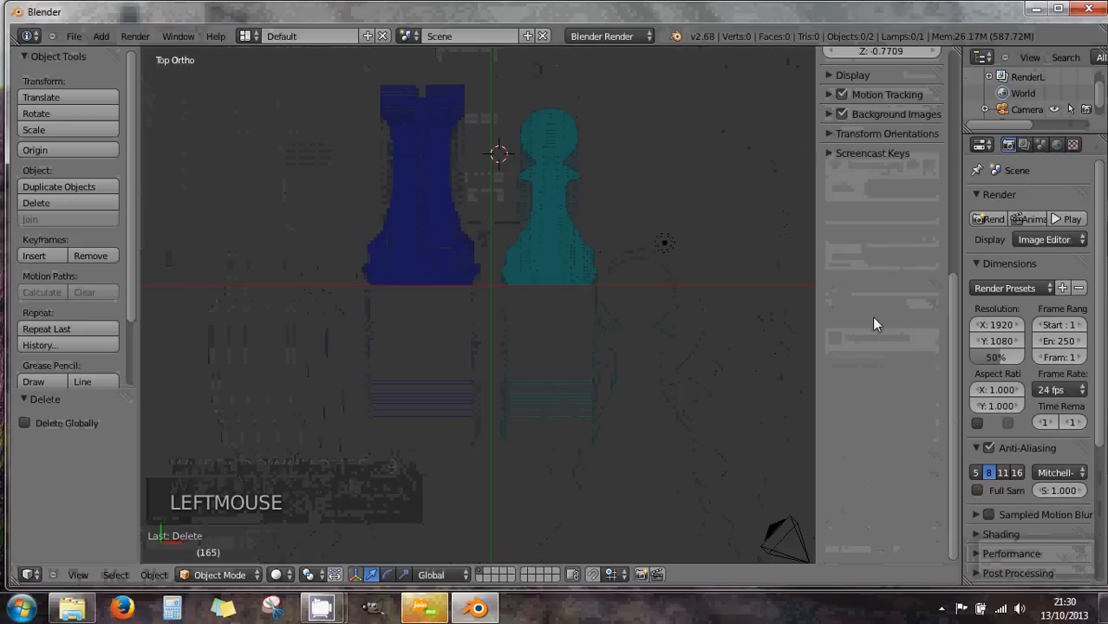
scroll(871, 315, "up", 6)
scroll(858, 334, "up", 3)
scroll(775, 352, "up", 2)
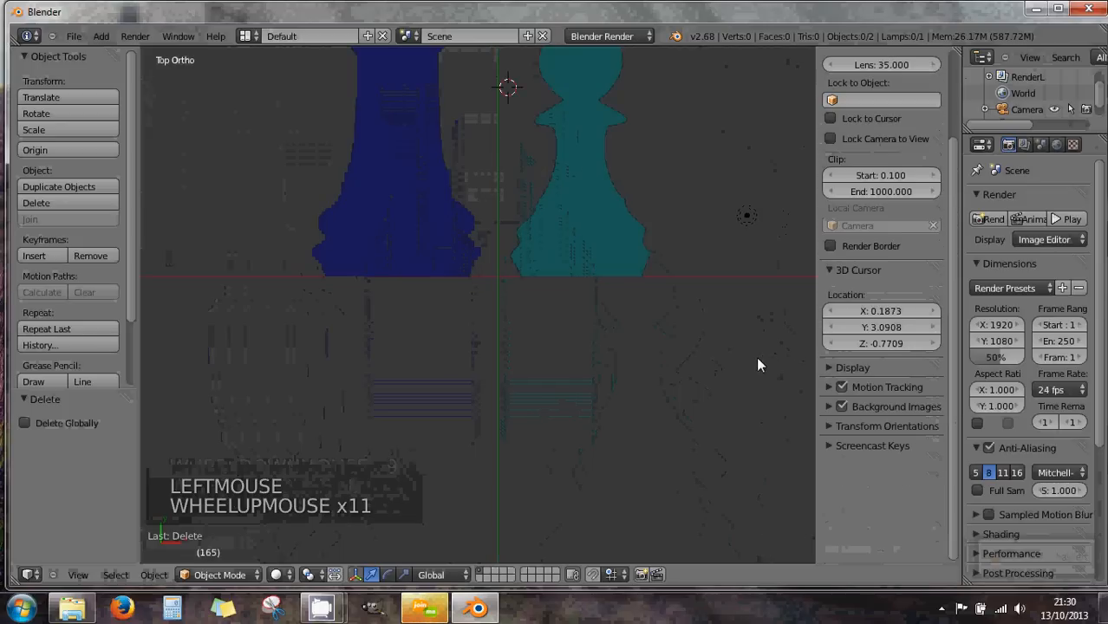
middle_click_drag(669, 323, 677, 470, "shift")
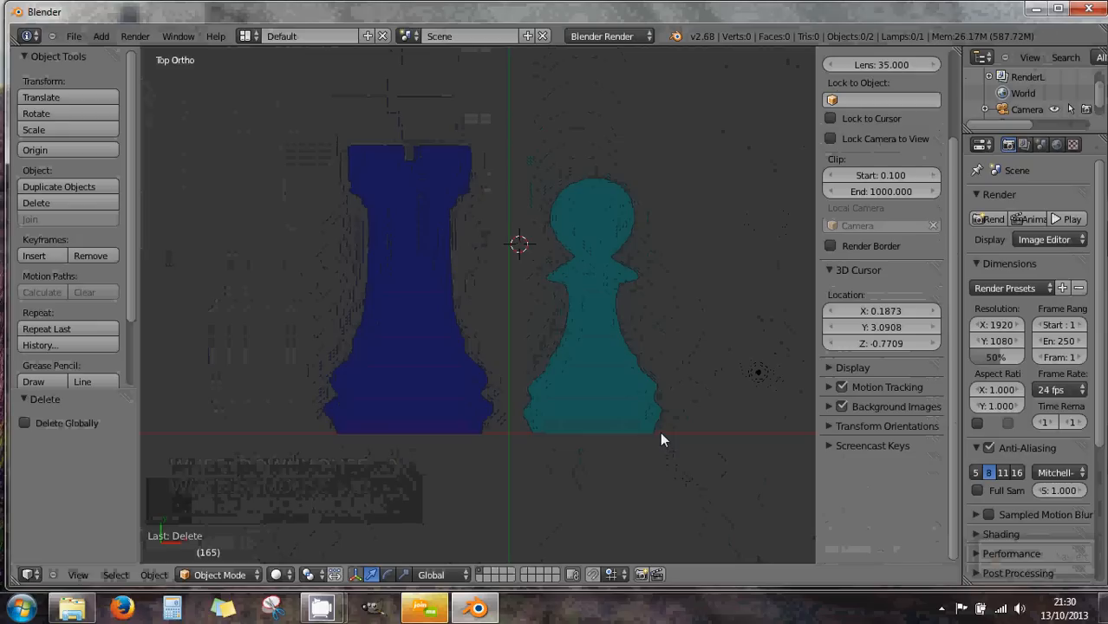
mouse_move(663, 438)
middle_mouse_down("shift")
mouse_move(658, 462)
mouse_move(659, 448)
middle_mouse_up("shift")
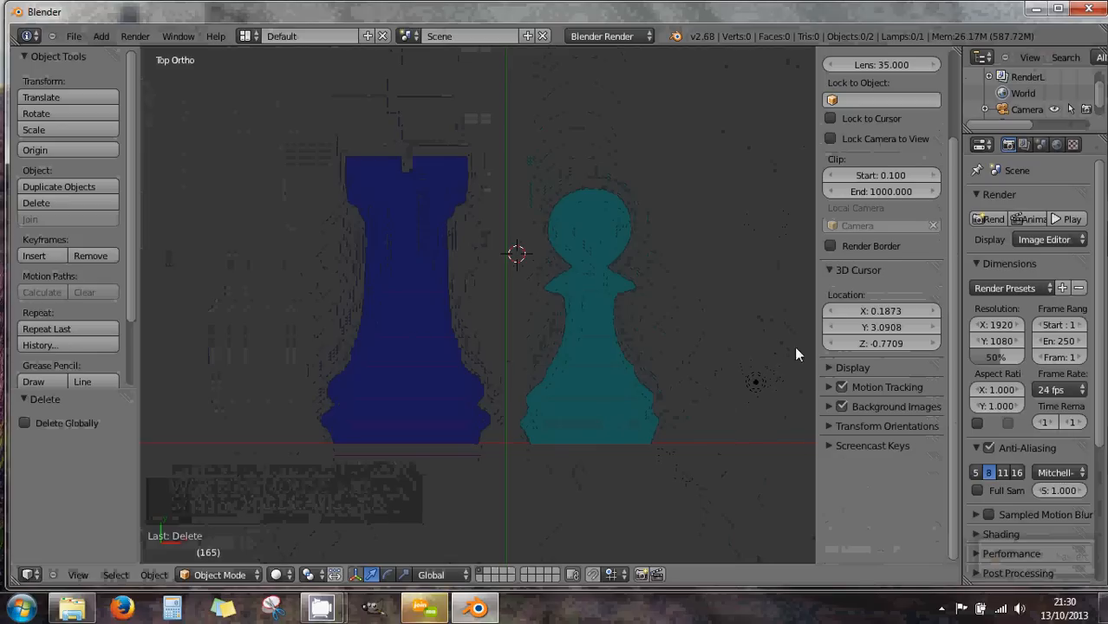
- Expand the Background Images settings and raise the background image's X offset to 1.700
left_click(831, 406)
scroll(862, 476, "down", 7)
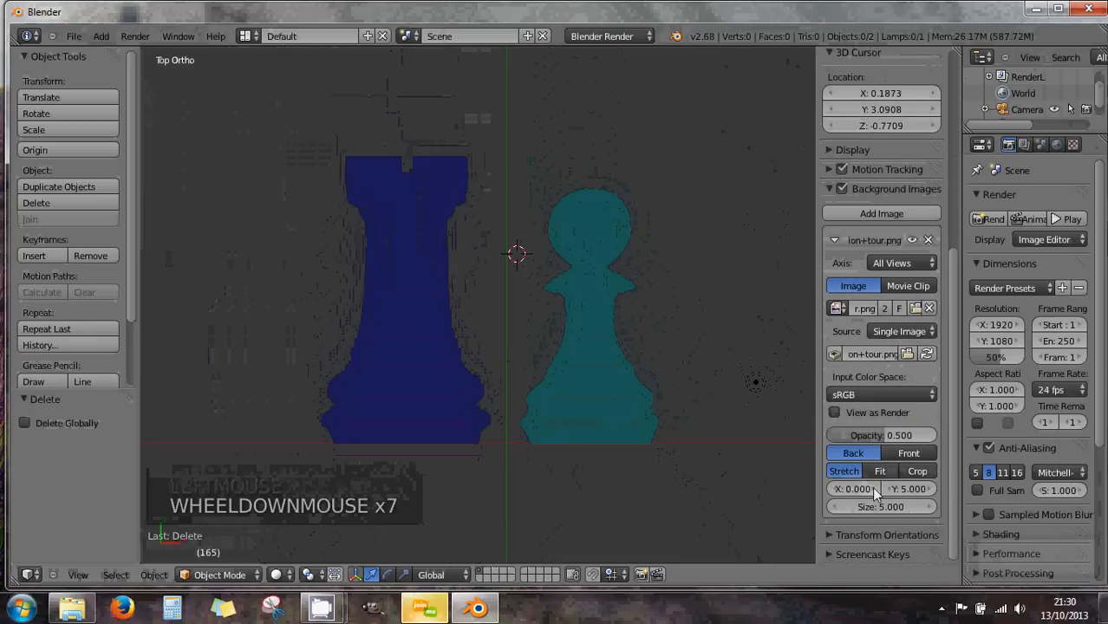
left_click(874, 489)
left_click(874, 489)
left_click(874, 489)
left_click(874, 489)
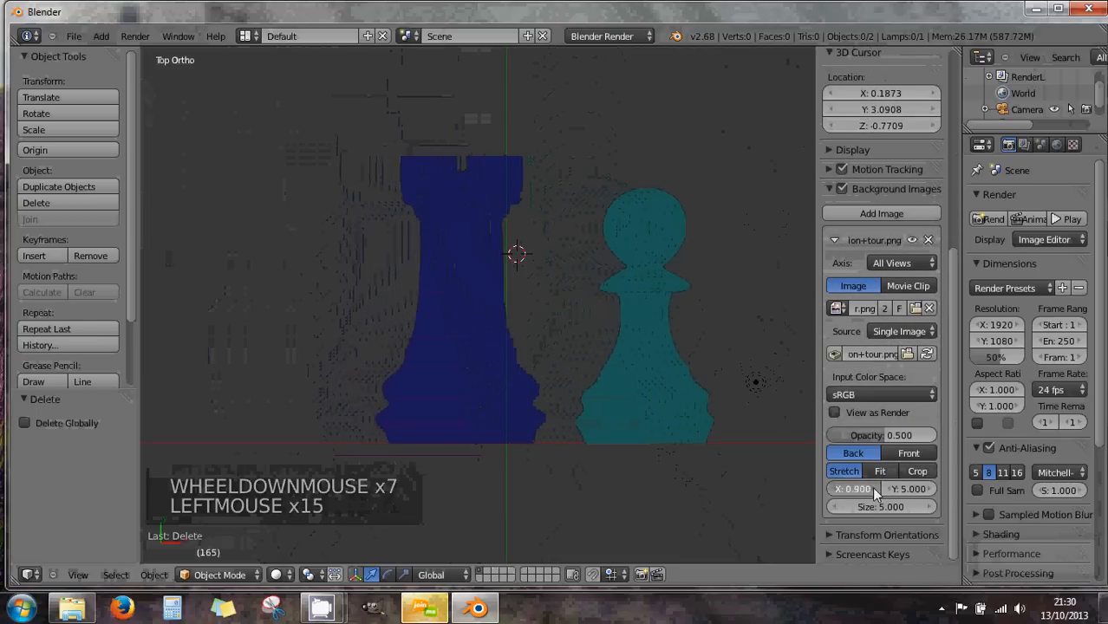
left_click(874, 489)
left_click(873, 489)
left_click(874, 489)
left_click(876, 490)
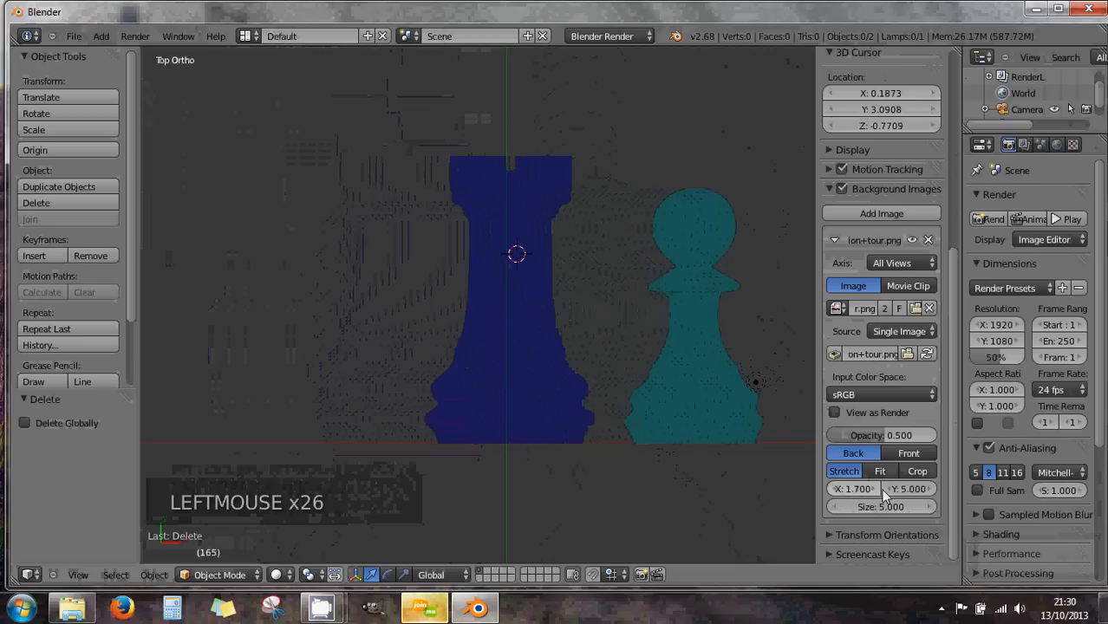
- Fine-tune the background image to X offset 1.600 and Y offset 5.000 so the rook is centred on the green axis
left_click(885, 487)
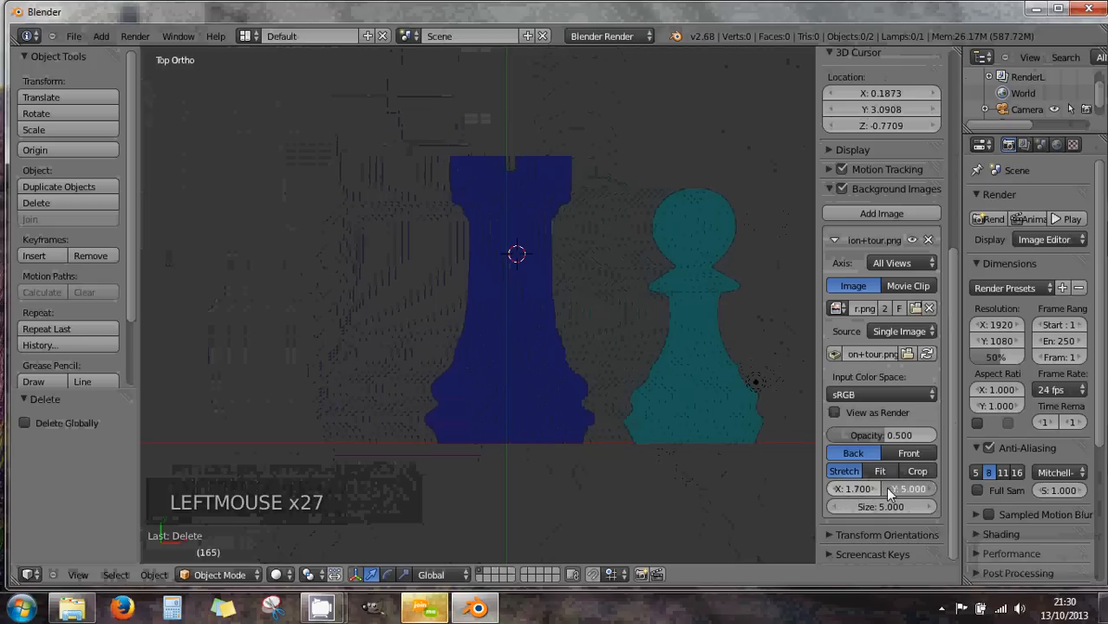
left_click(835, 489)
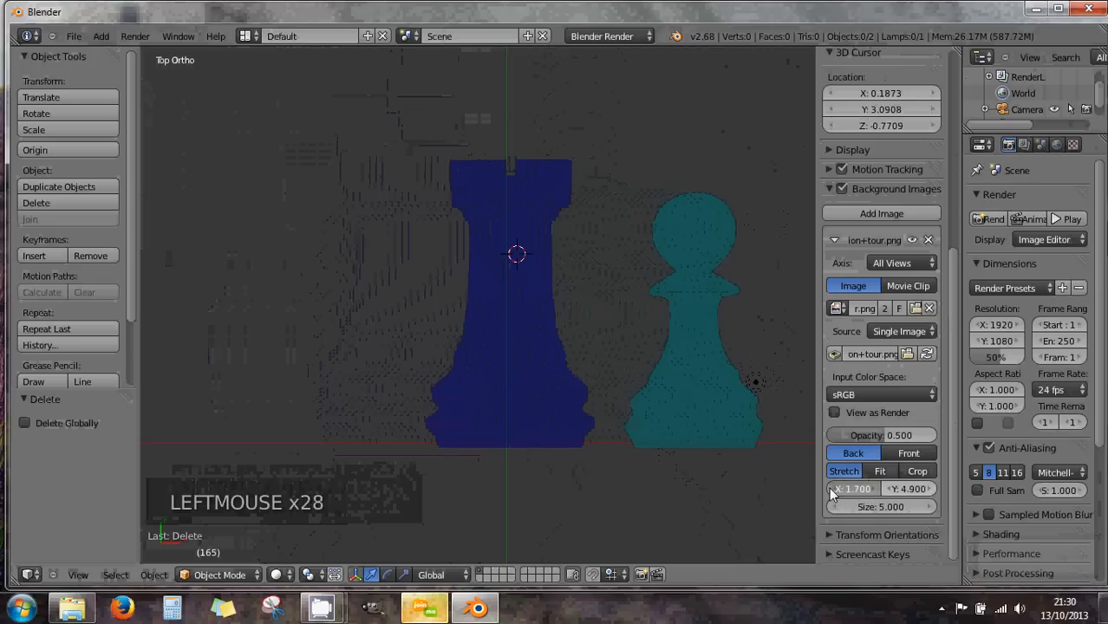
left_click(931, 491)
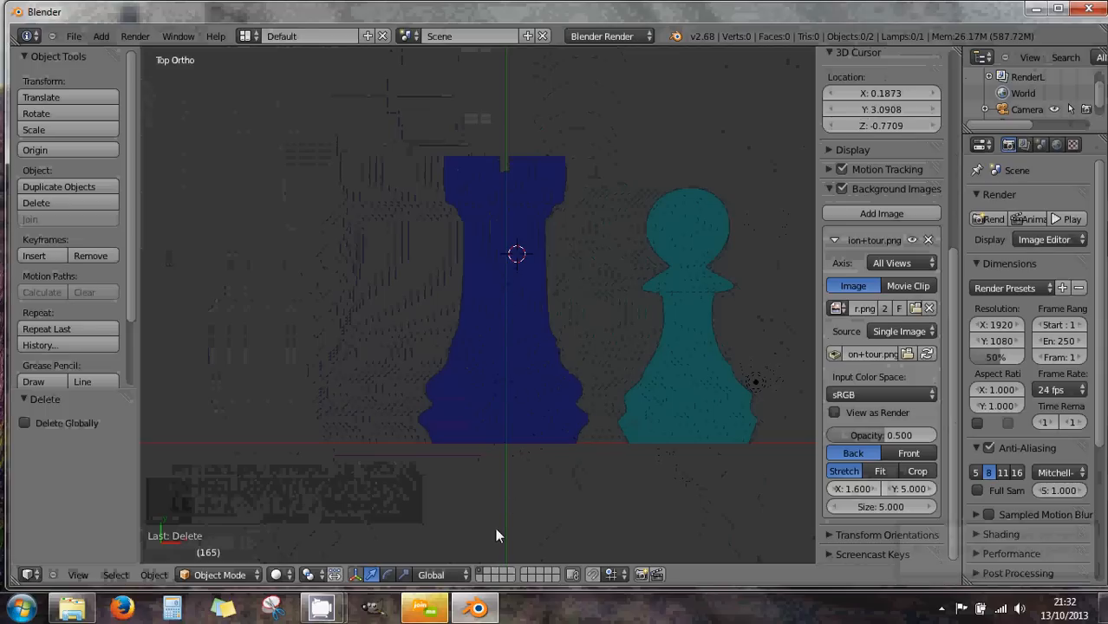
- Switch to join.me, read the viewer's message in the chat and close the chat
left_click(426, 611)
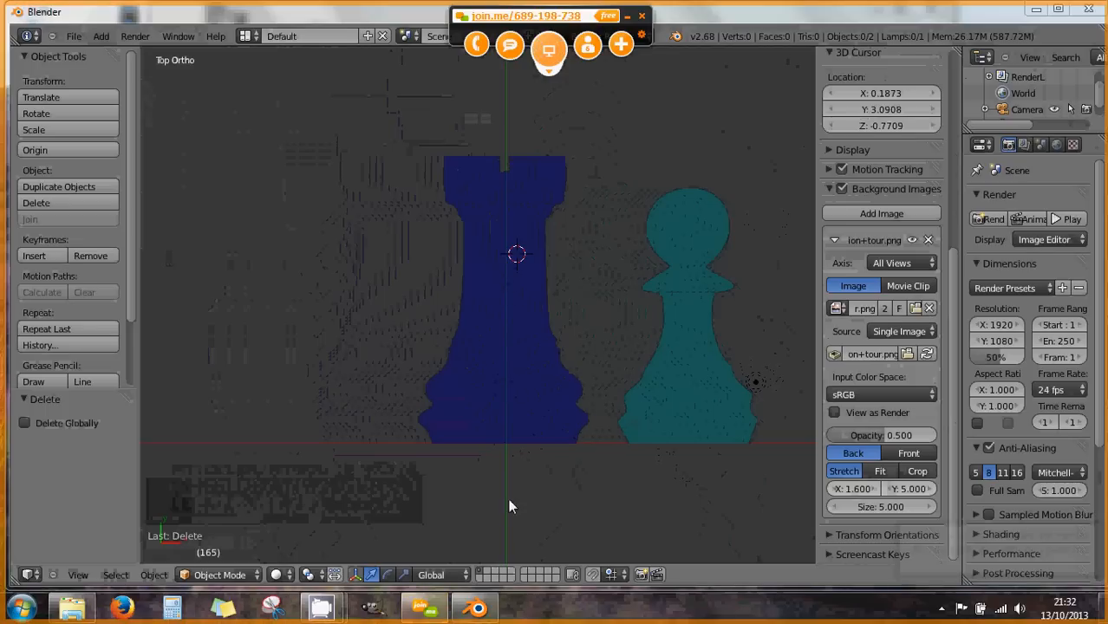
left_click(510, 47)
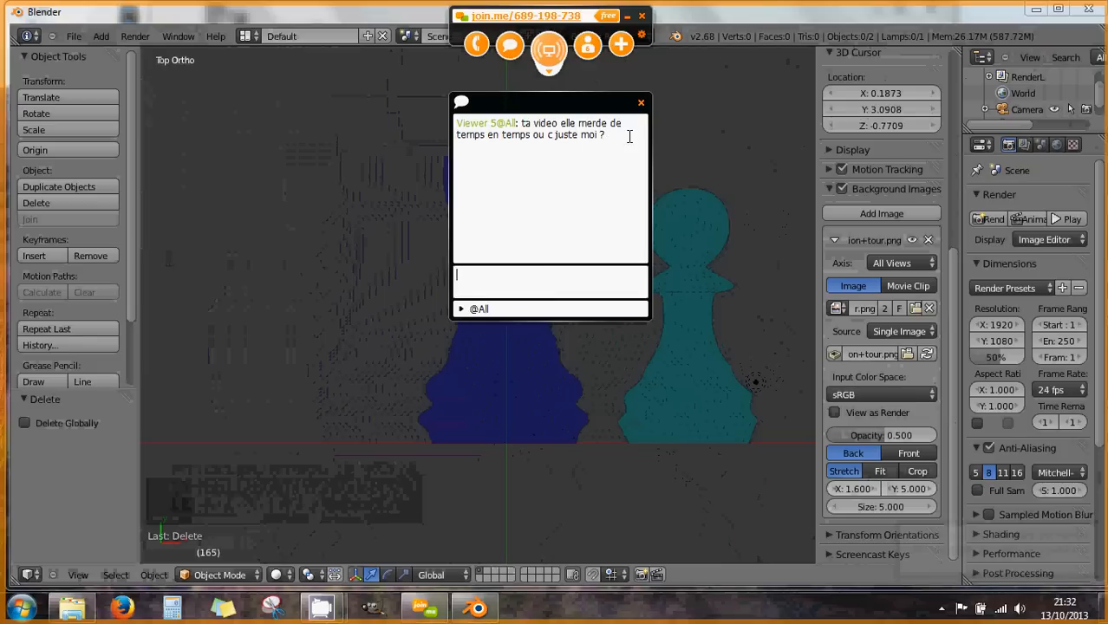
left_click_drag(617, 111, 1055, 74)
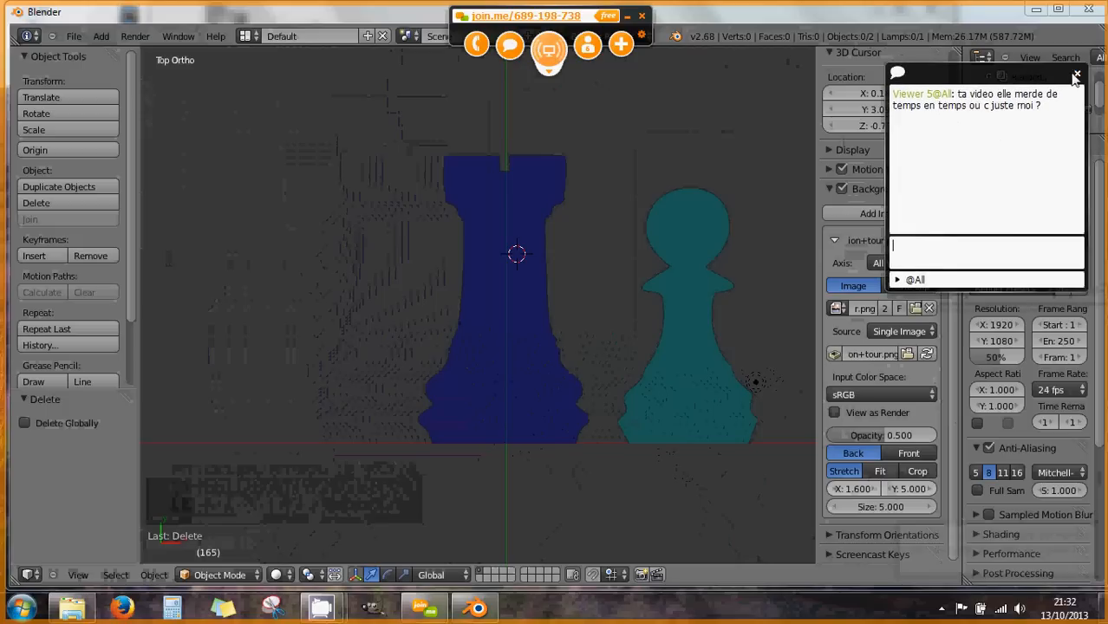
left_click(1077, 74)
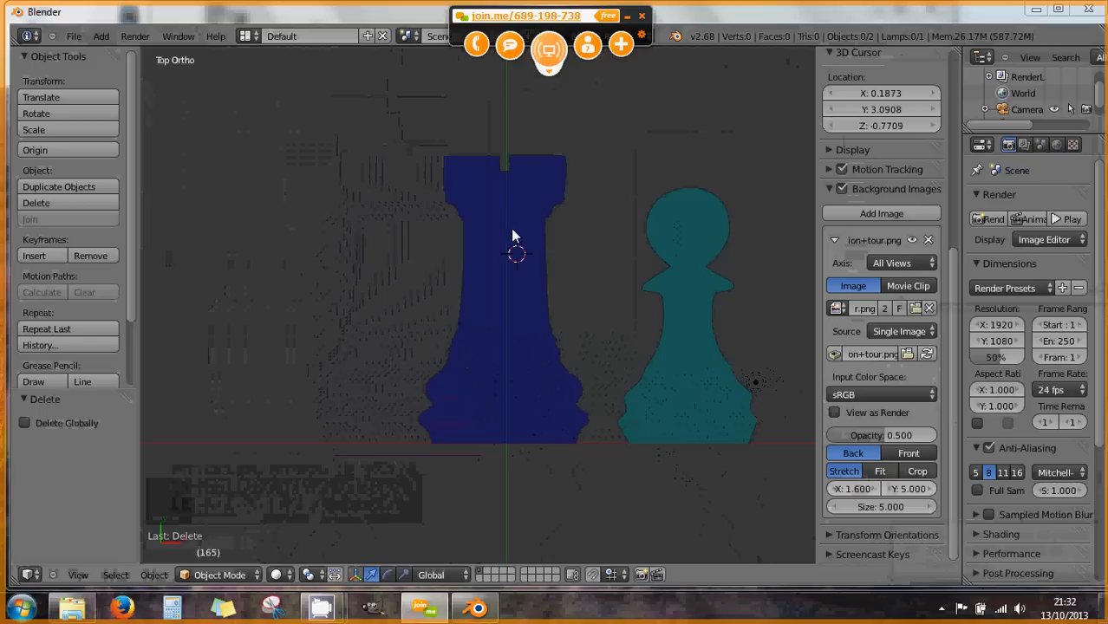
- Reopen the join.me chat away from the chess pieces, shorten its window, read the new viewer messages and minimise join.me
left_click(509, 45)
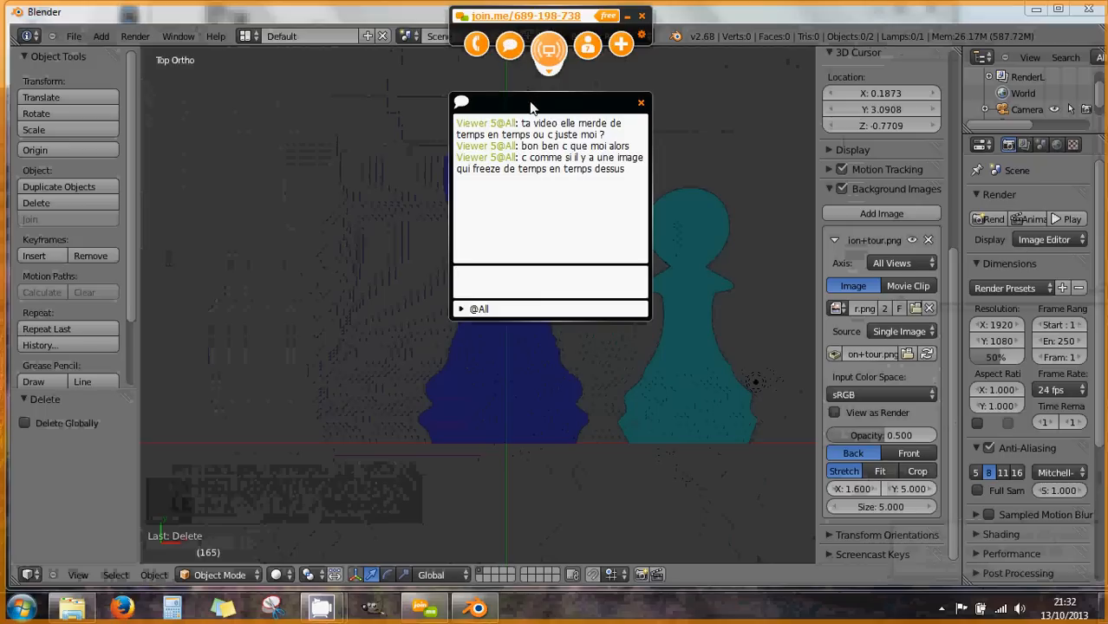
left_click_drag(526, 100, 953, 153)
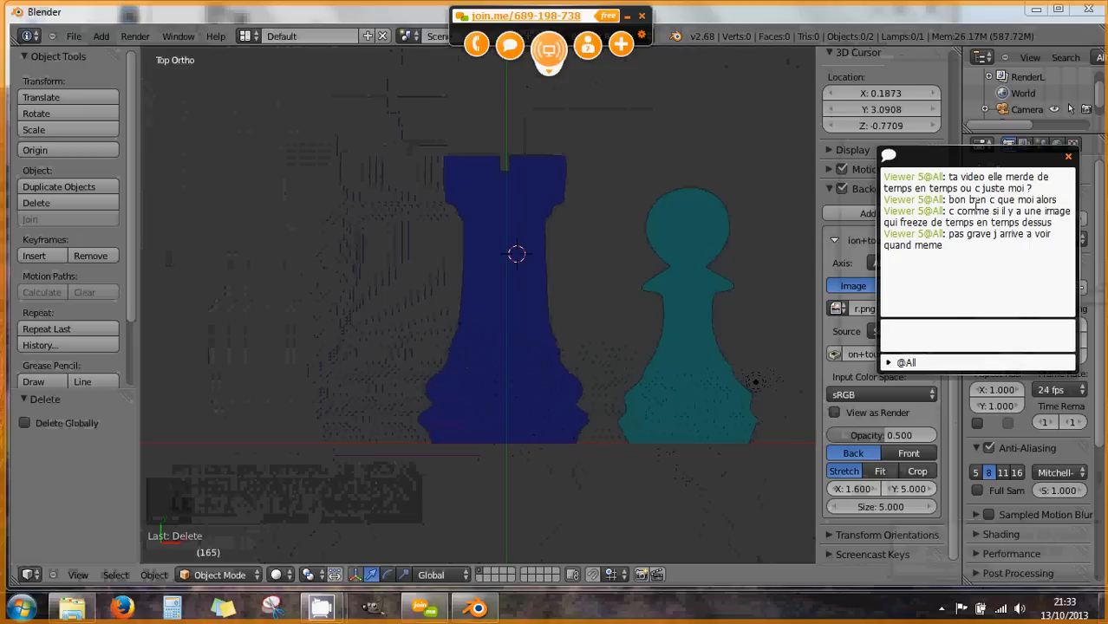
left_click_drag(969, 155, 987, 16)
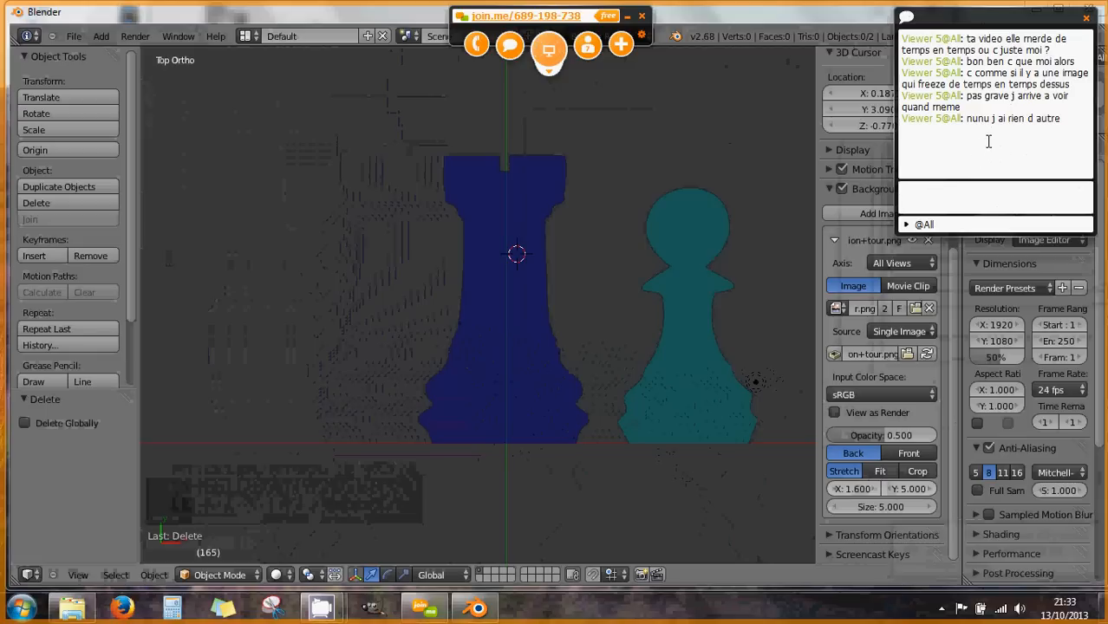
left_click_drag(1091, 230, 1089, 183)
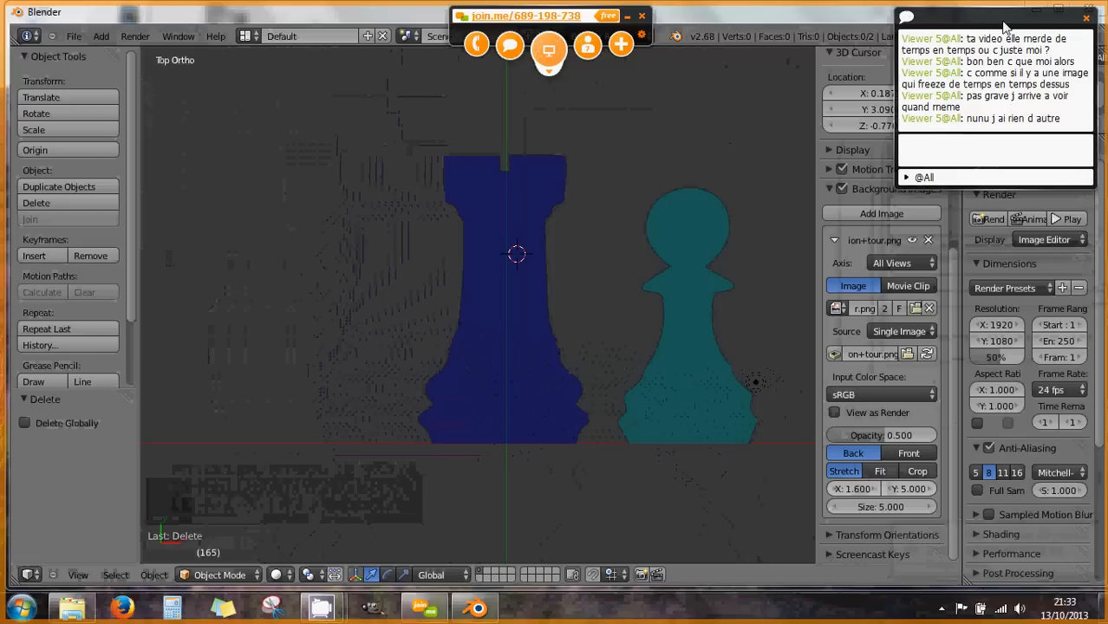
left_click_drag(1004, 27, 1009, 35)
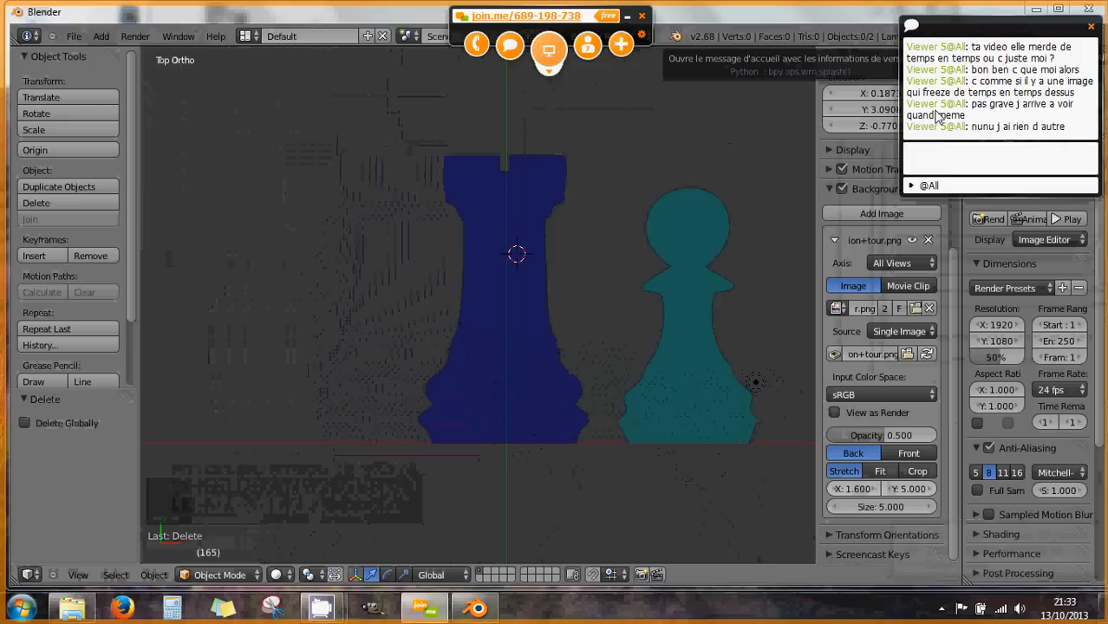
left_click(628, 18)
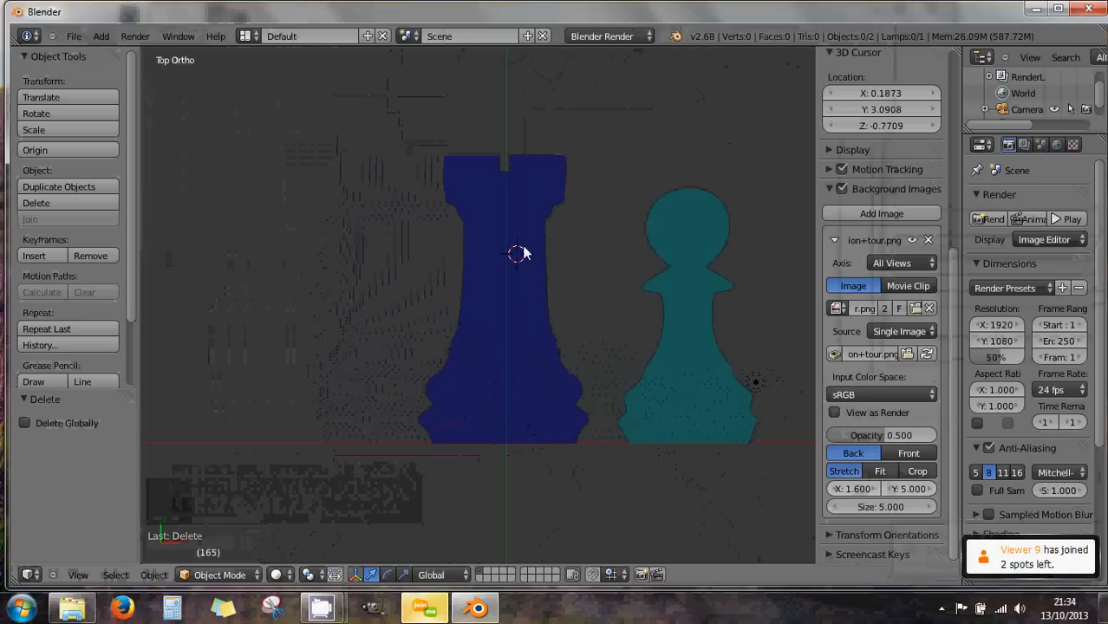
- Fold away the Background Images settings and close the restored join.me chat window
left_click(424, 609)
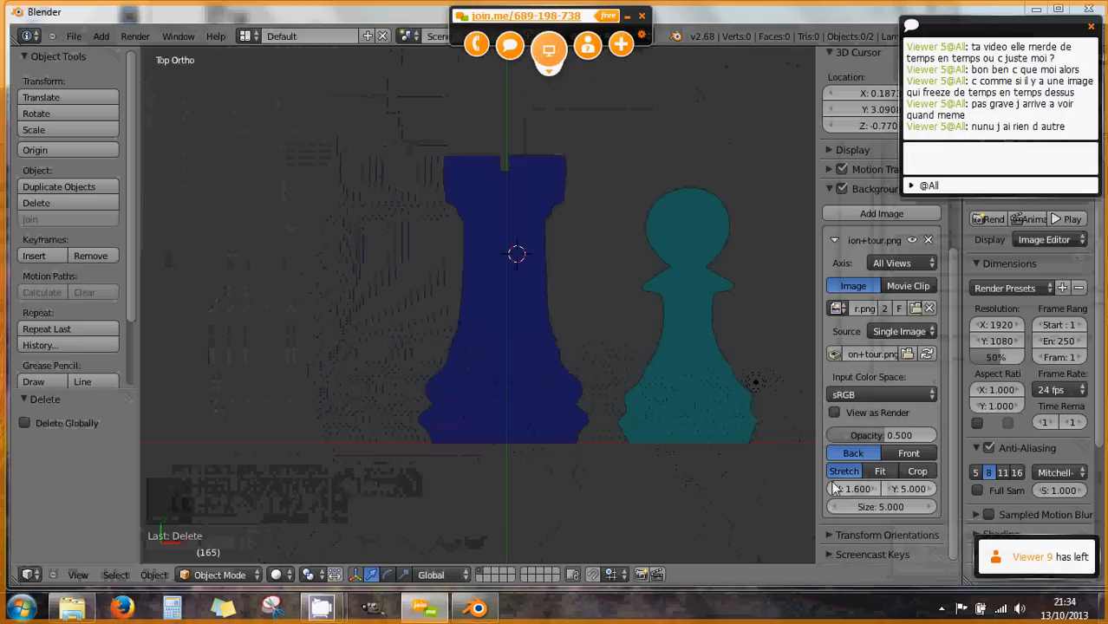
left_click(831, 519)
scroll(832, 517, "down", 2)
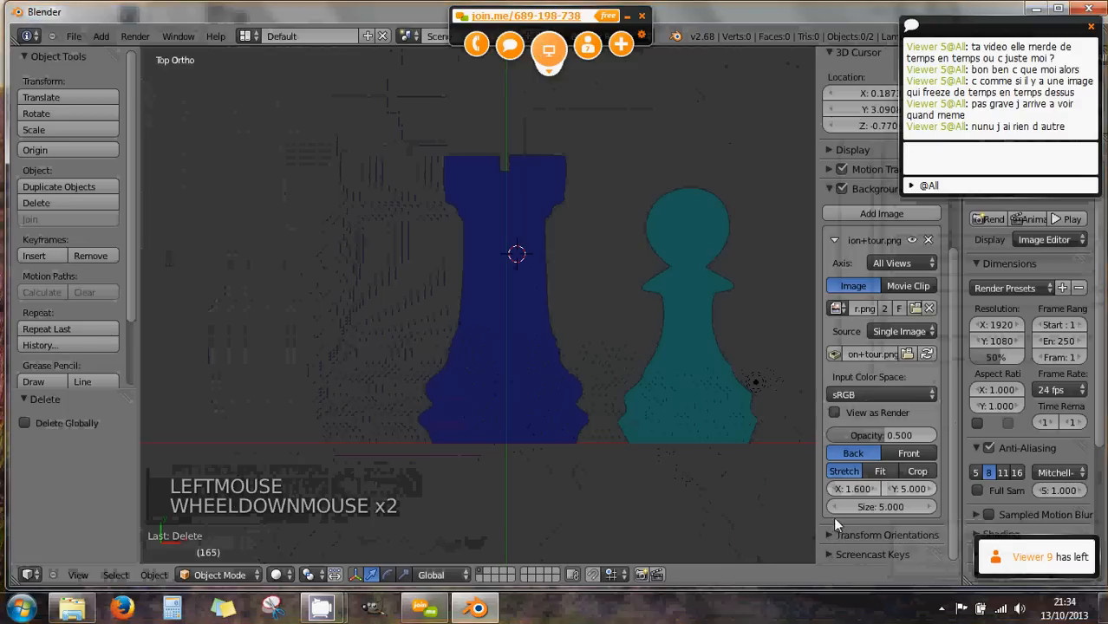
left_click(827, 185)
scroll(853, 310, "up", 3)
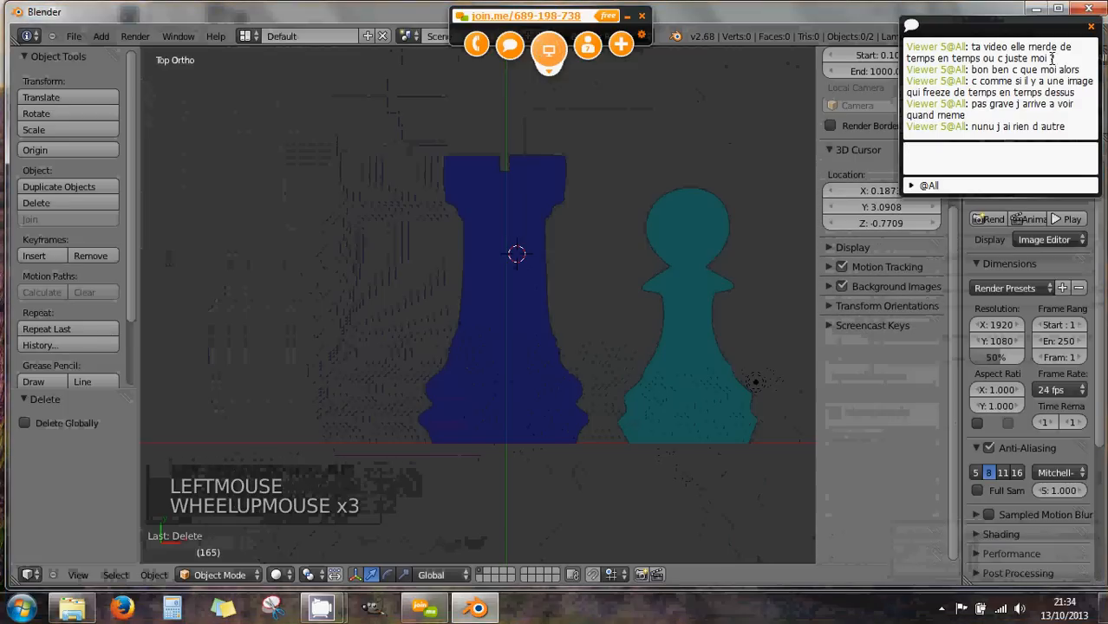
left_click(1090, 26)
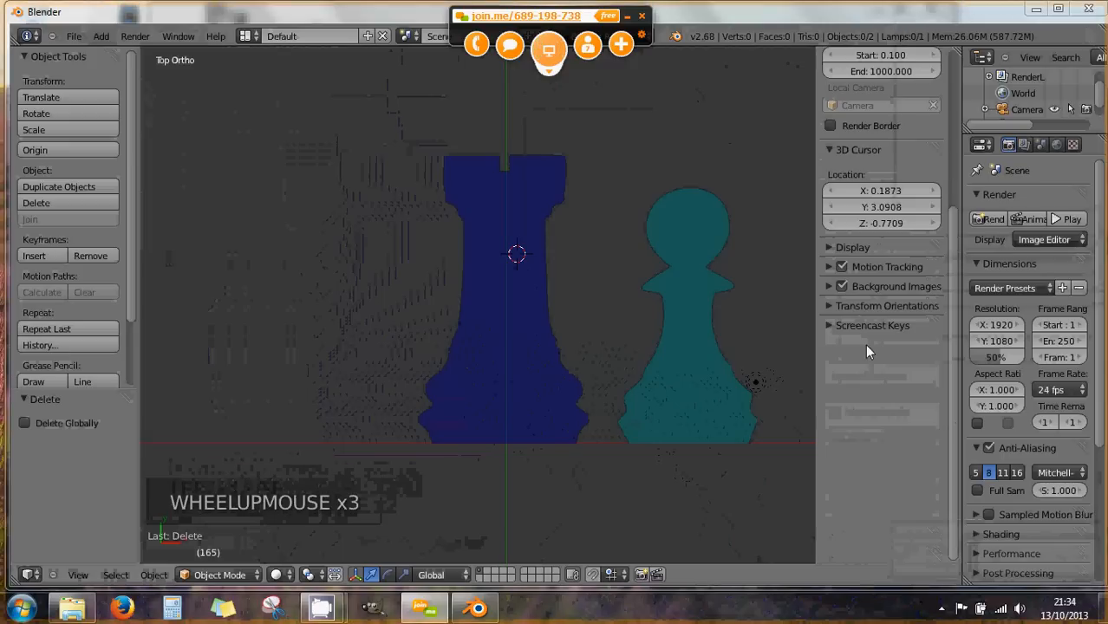
- Set the 3D cursor's location to 0 on X, Y and Z
left_click(884, 190)
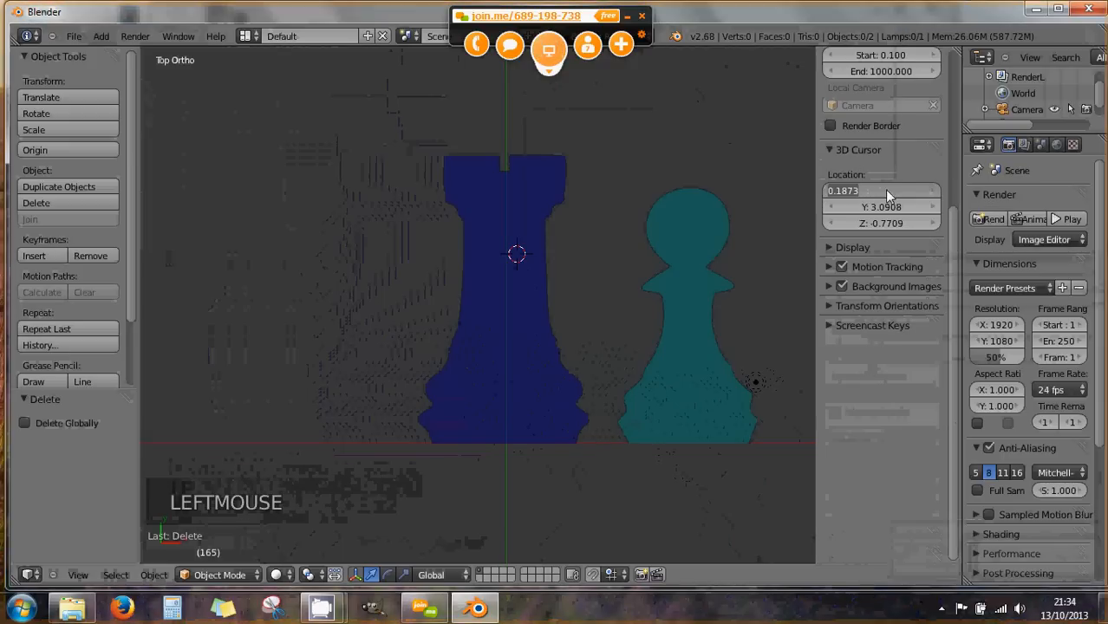
type("0")
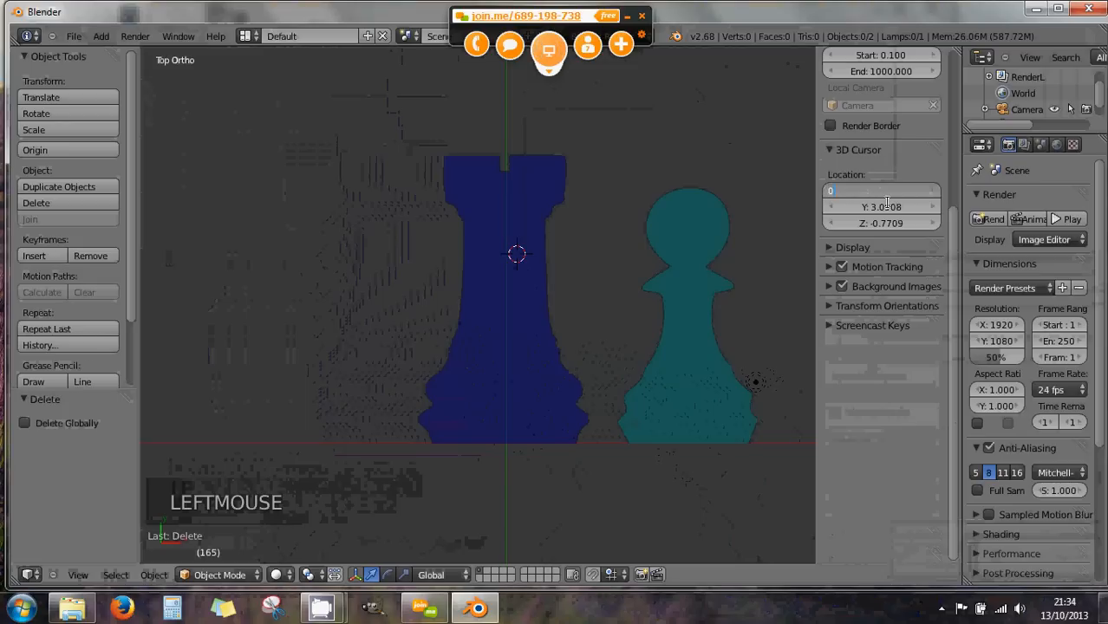
key("Return")
left_click(886, 210)
type("0")
key("Return")
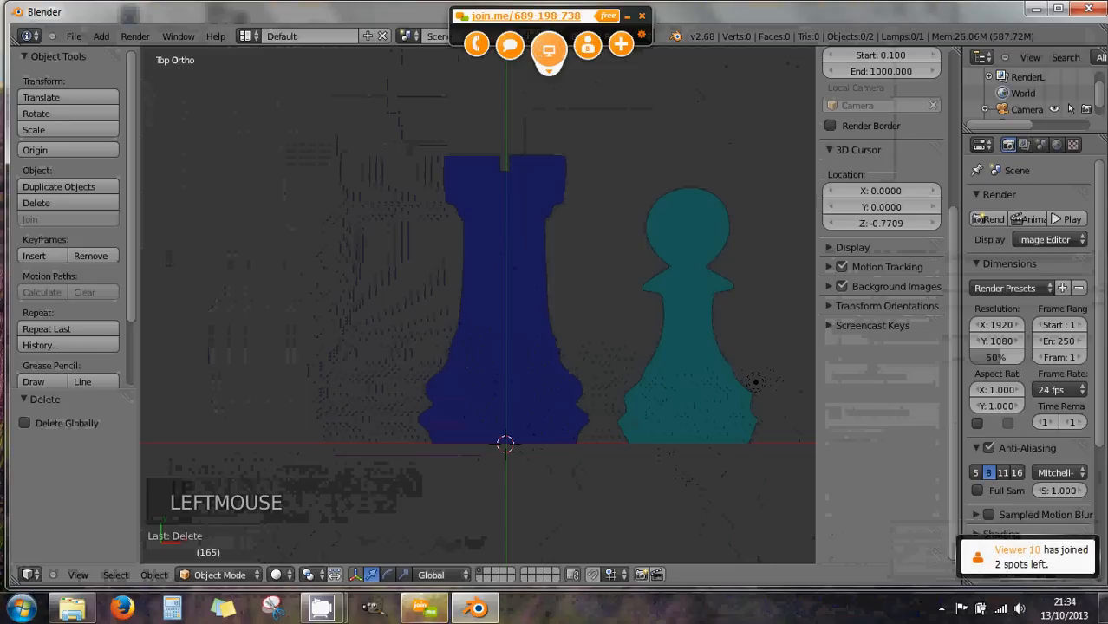
left_click(888, 223)
type("0")
key("Return")
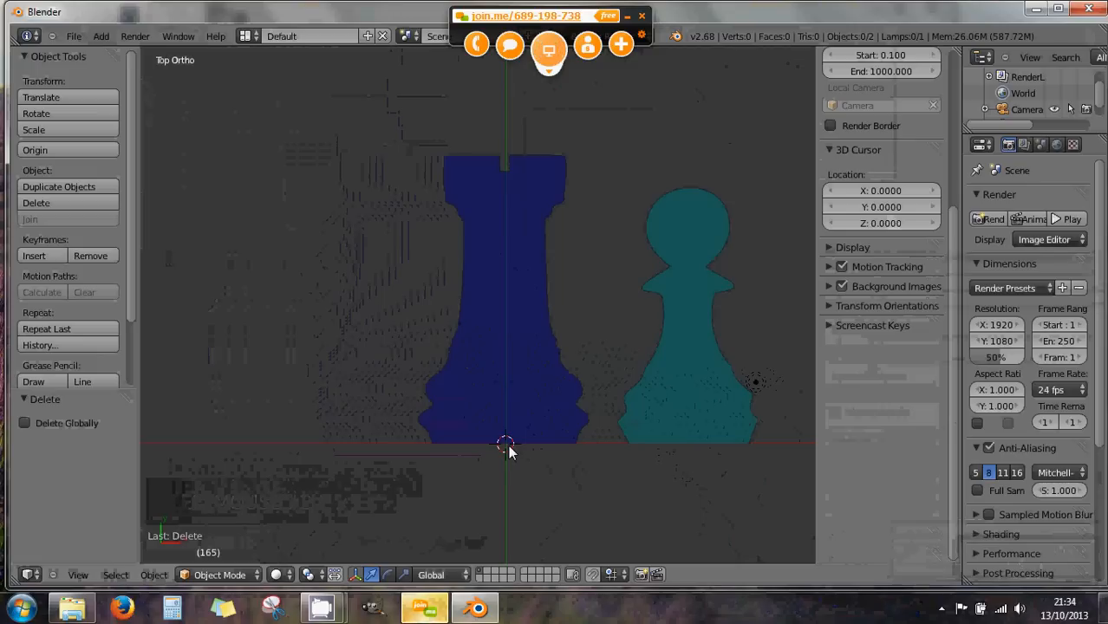
- Place the 3D cursor beside the pawn's head and return it to the origin with Snap Cursor to Center
left_click(627, 235)
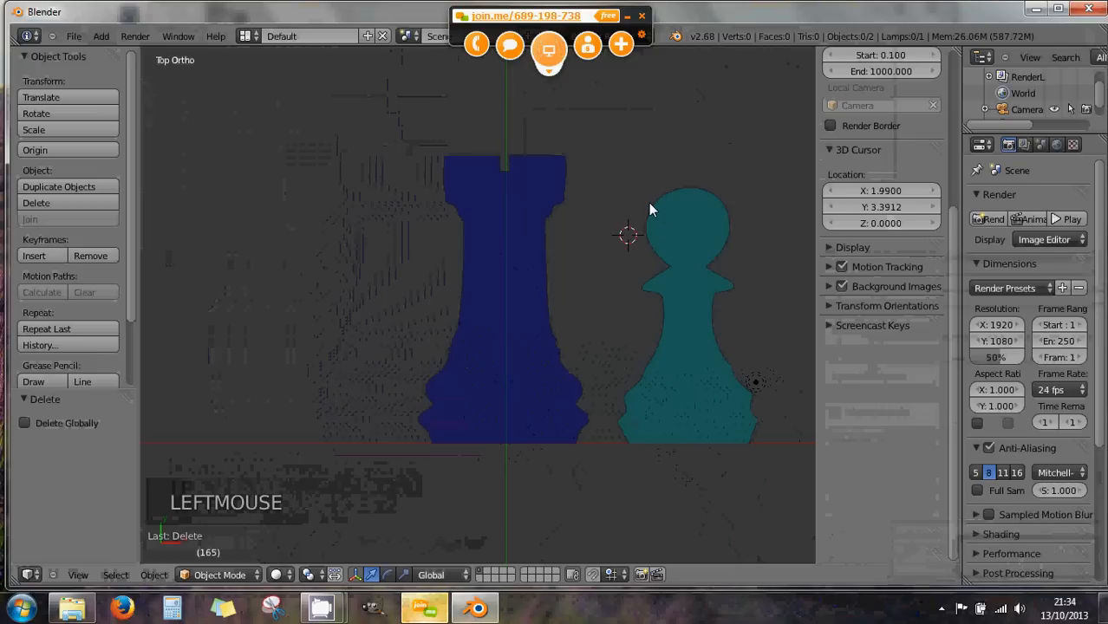
key("shift+s")
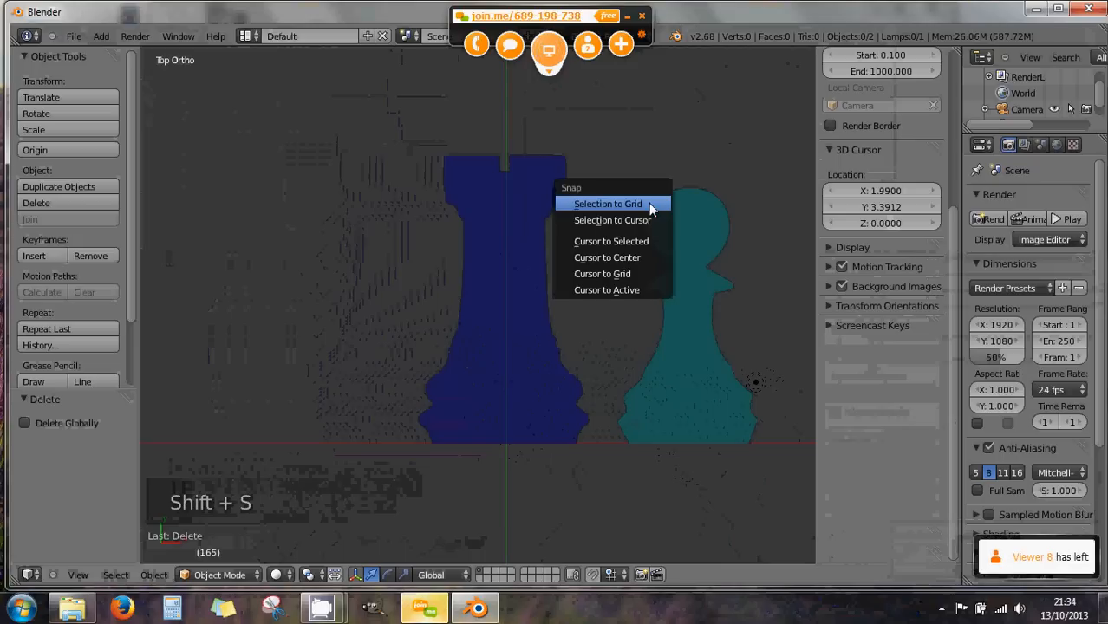
left_click(630, 258)
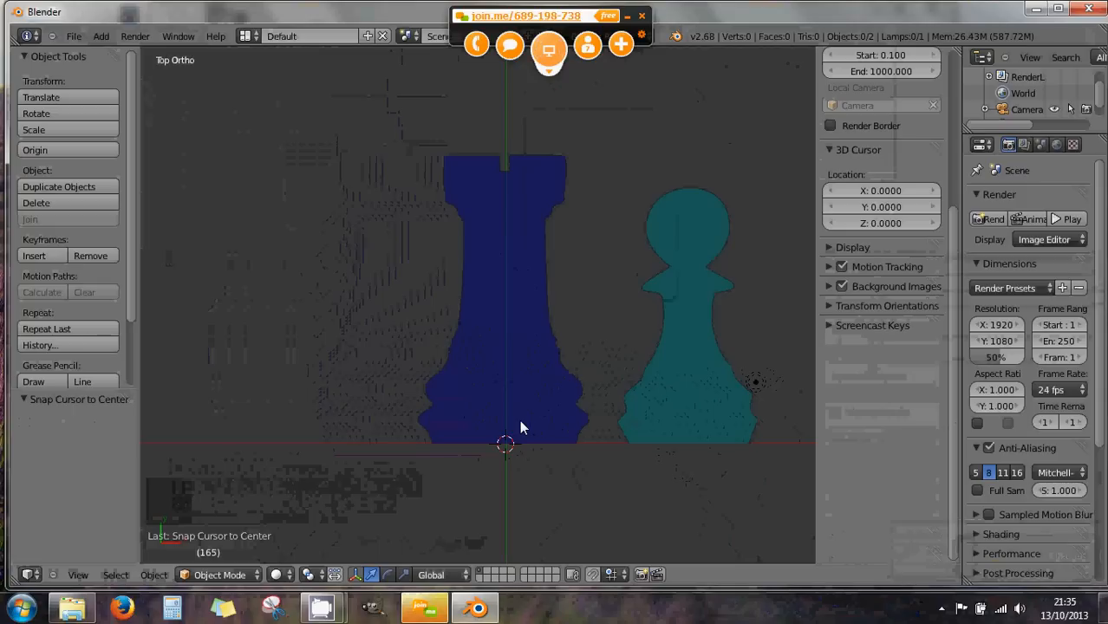
- Add a mesh circle at the 3D cursor under the rook's base
left_click(101, 36)
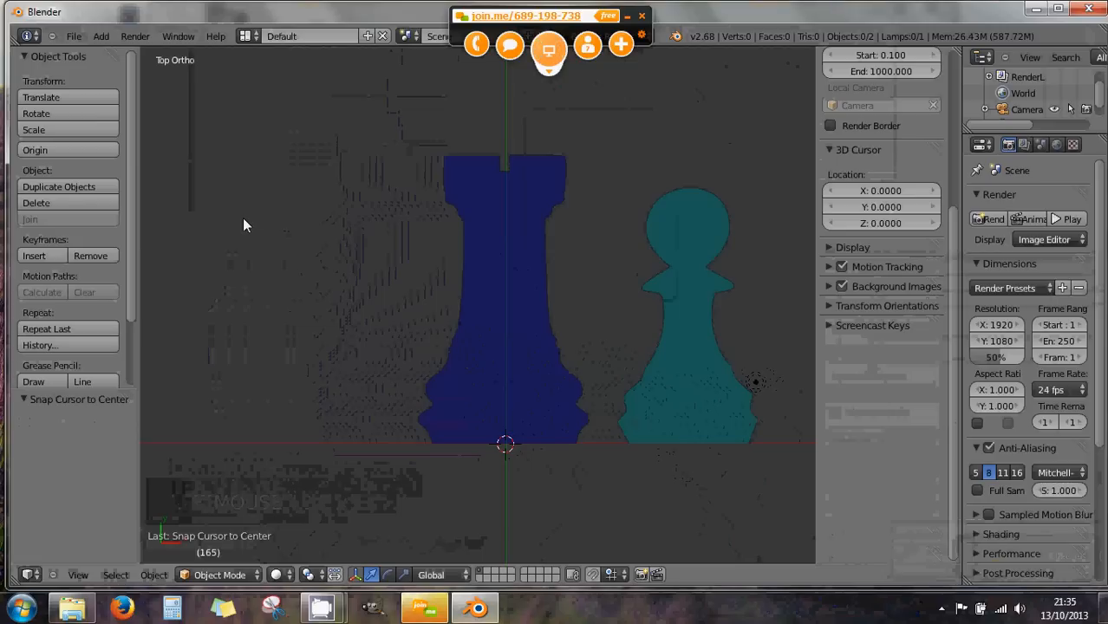
key("shift+a")
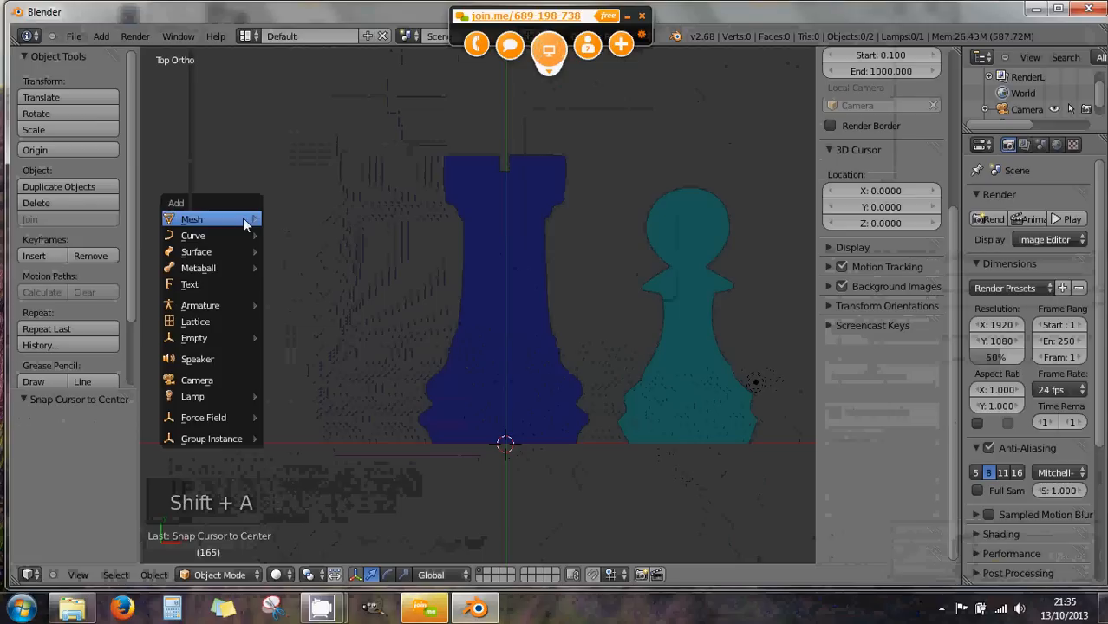
mouse_move(244, 222)
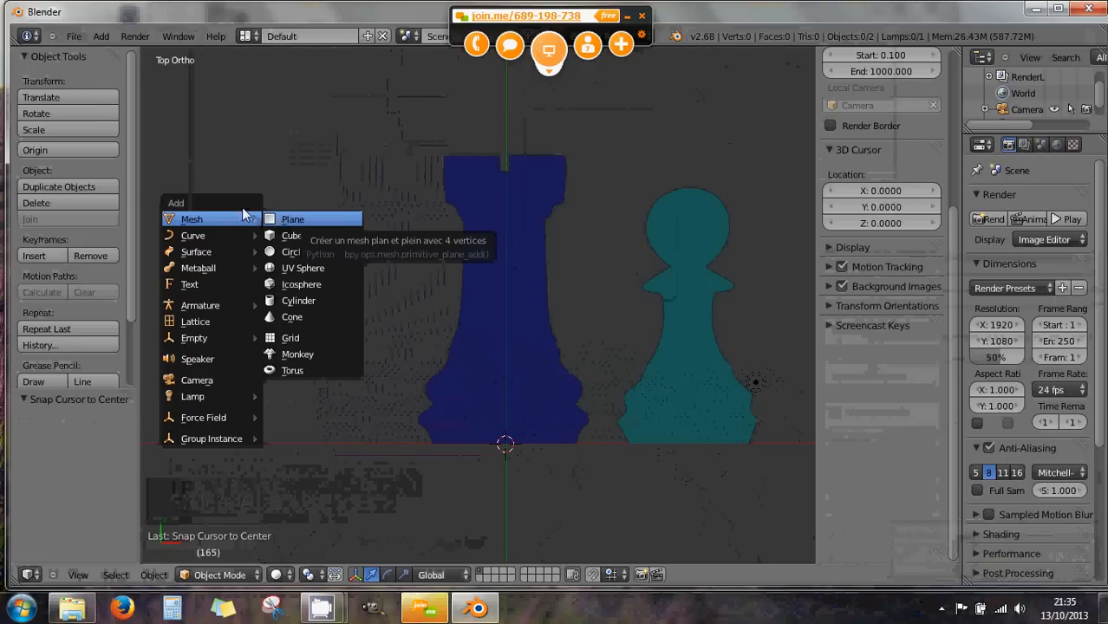
left_click(101, 36)
mouse_move(138, 52)
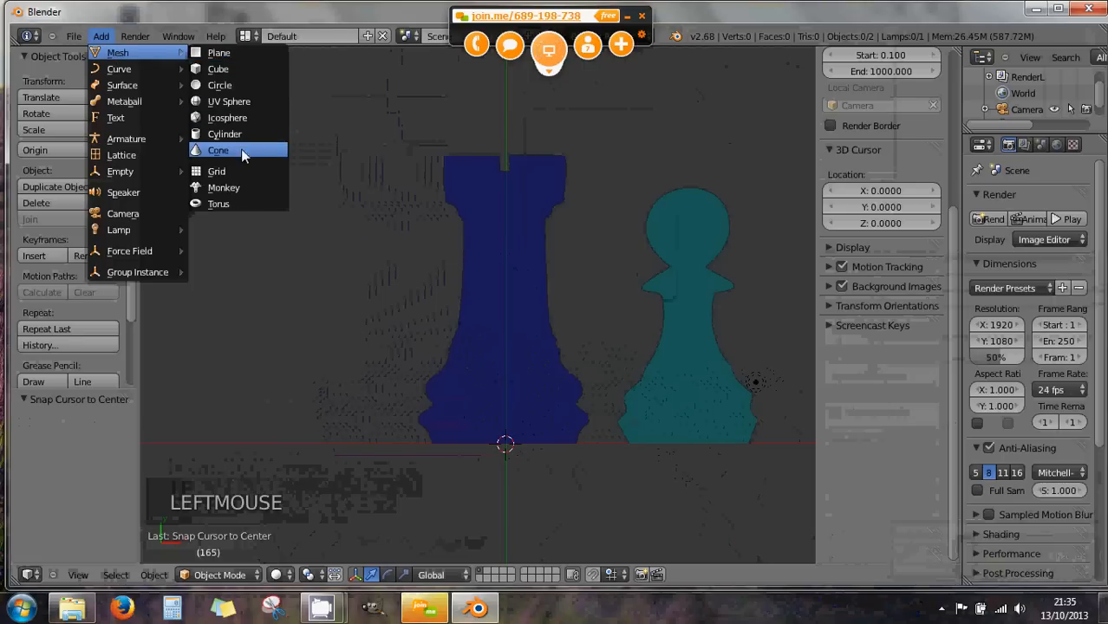
left_click(241, 90)
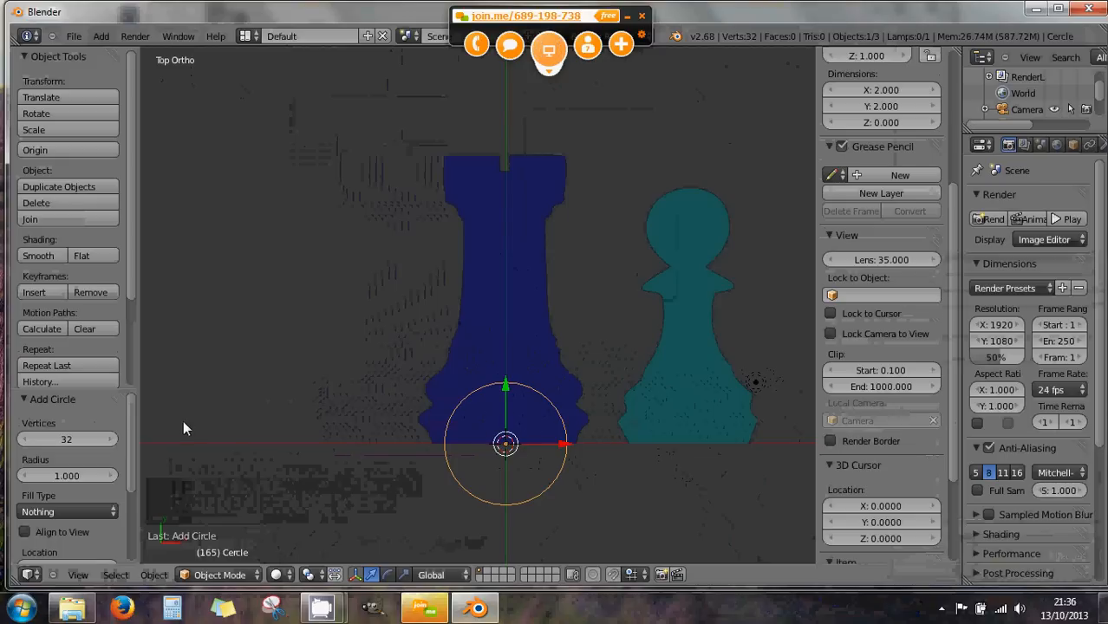
- Set the new circle's vertex count to 8 and switch to the front view
left_click(70, 441)
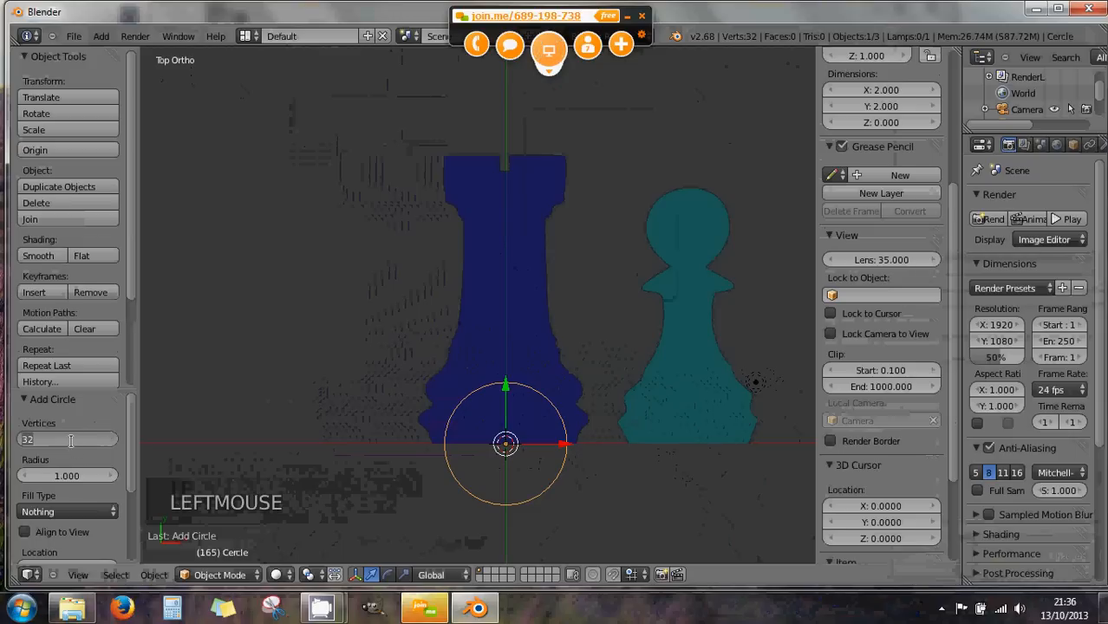
type("8")
key("Return")
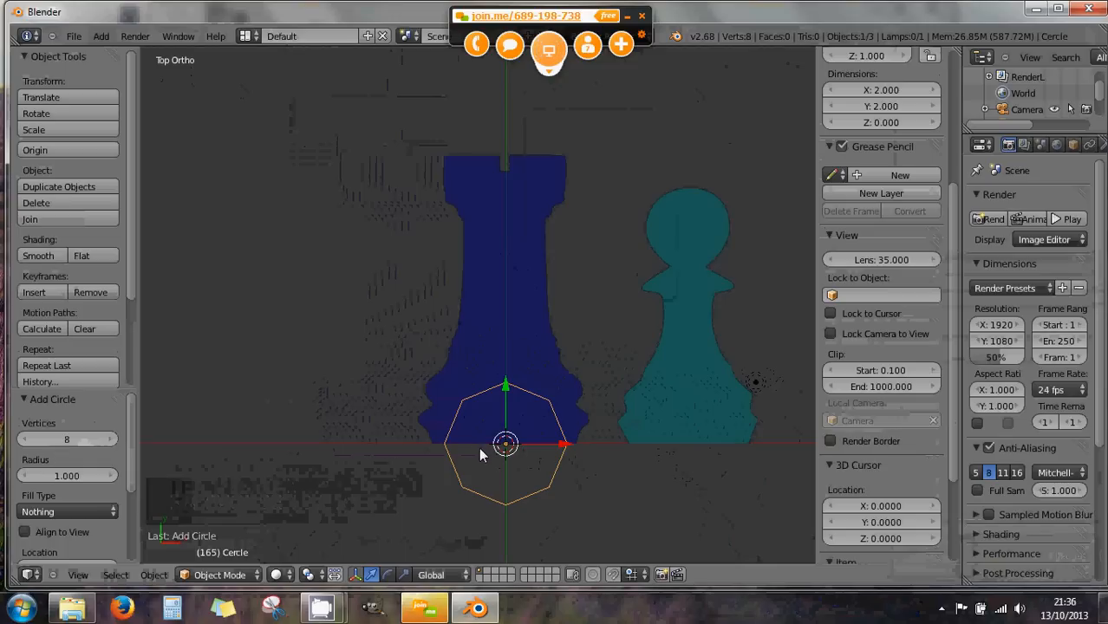
key("KP_1")
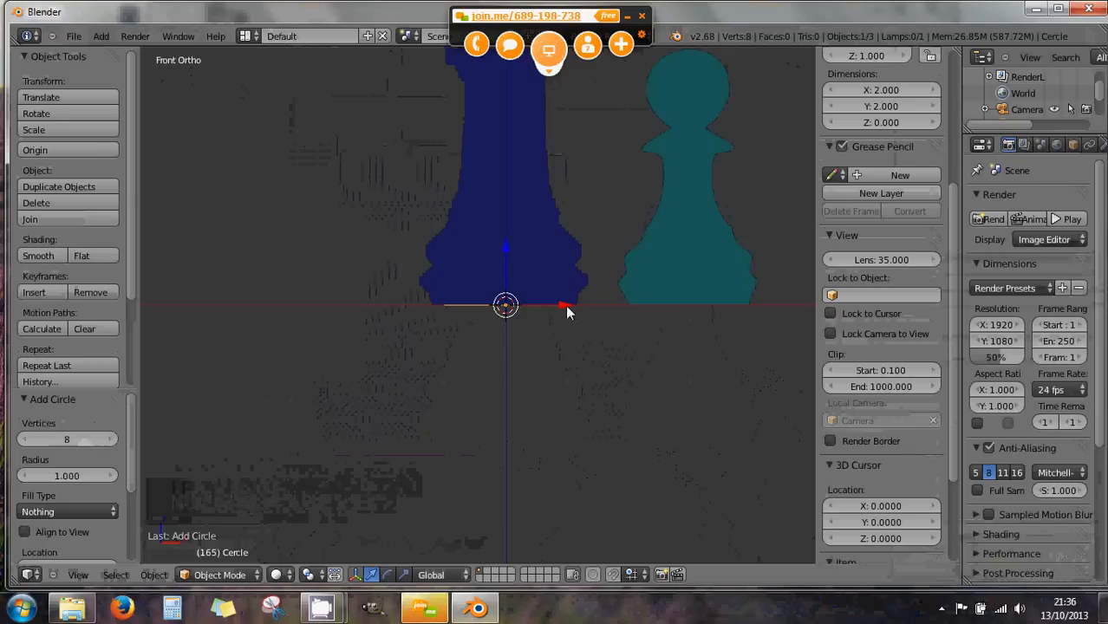
- Enter Edit Mode on the circle and scale its vertices by about 1.169 to match the width of the rook's base
scroll(556, 326, "up", 3)
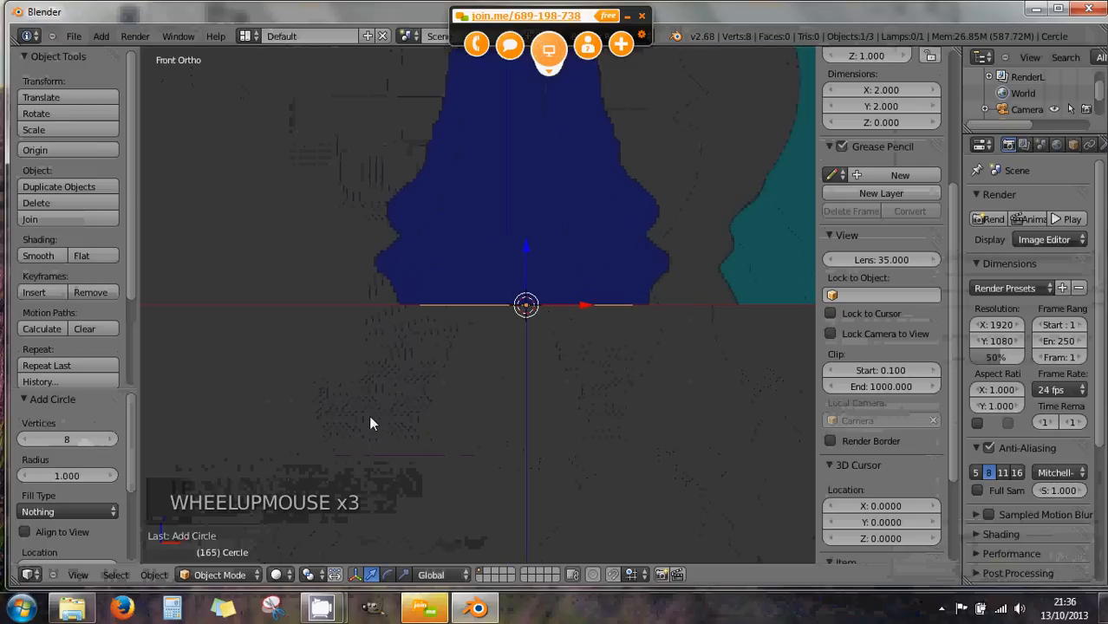
left_click(227, 574)
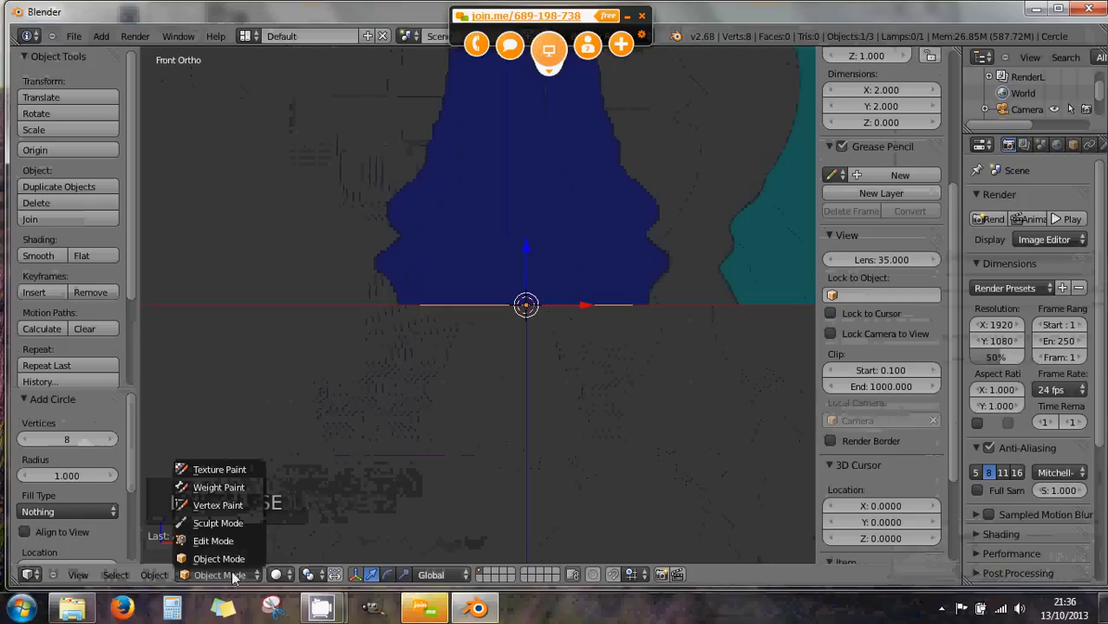
left_click(229, 540)
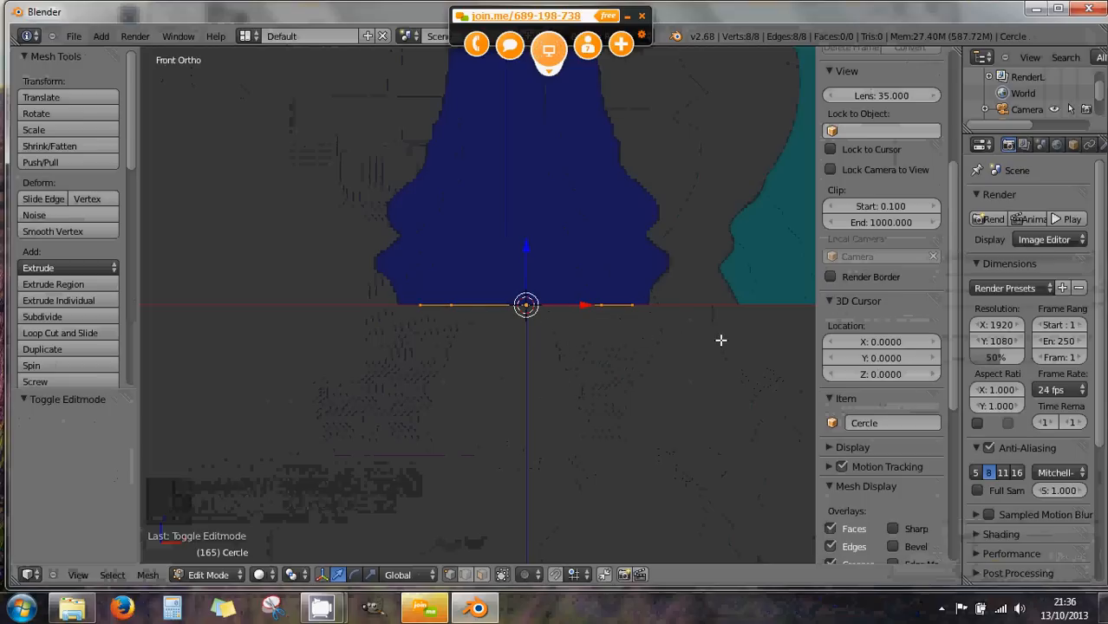
key("s")
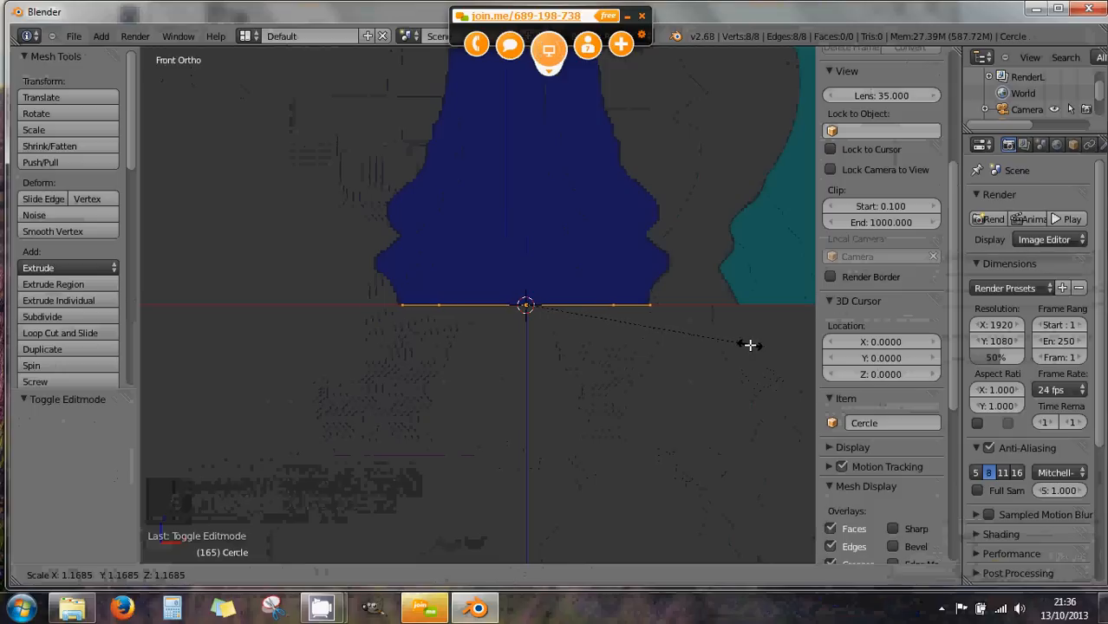
left_click(746, 345)
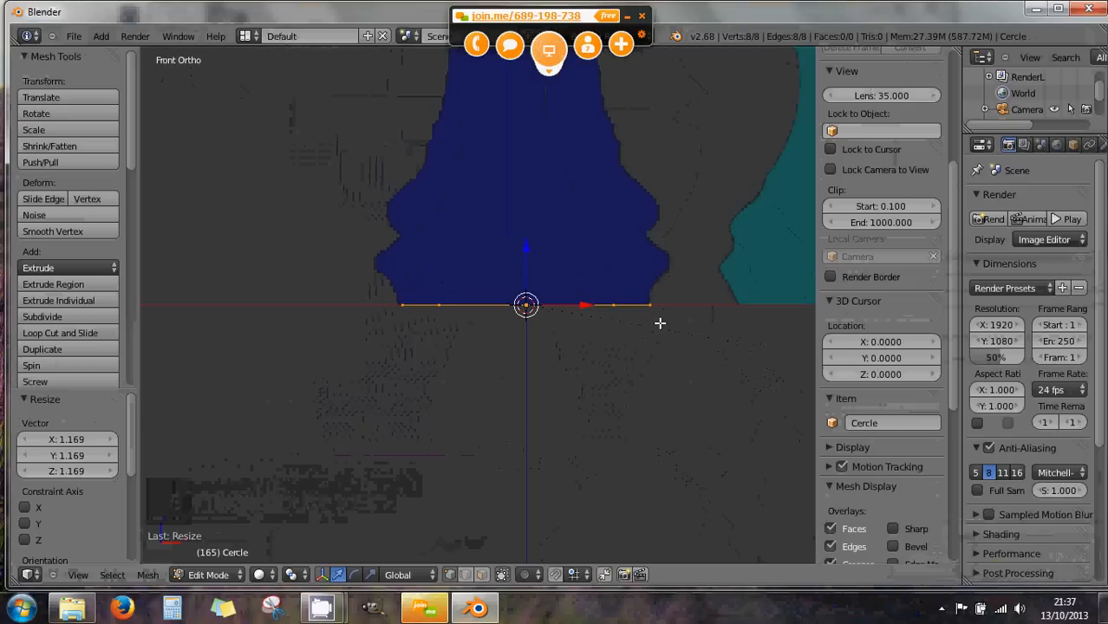
- Extrude the circle about 0.405 up along Z and scale the new ring by about 1.15 to the rook's lowest bulge
scroll(664, 375, "down", 1)
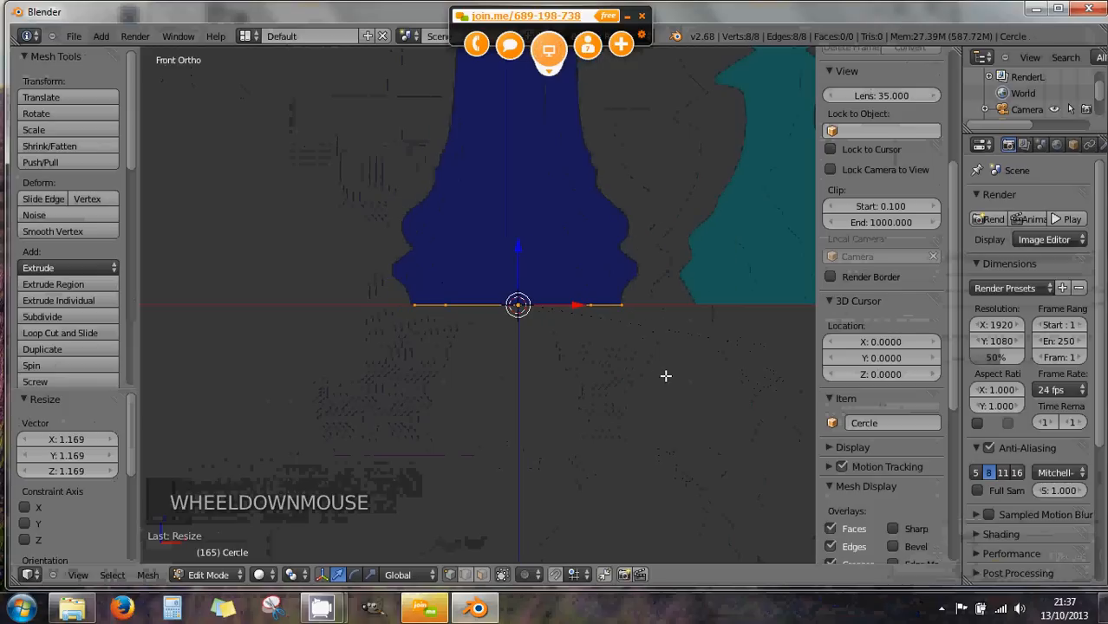
middle_click_drag(637, 348, 606, 505, "shift")
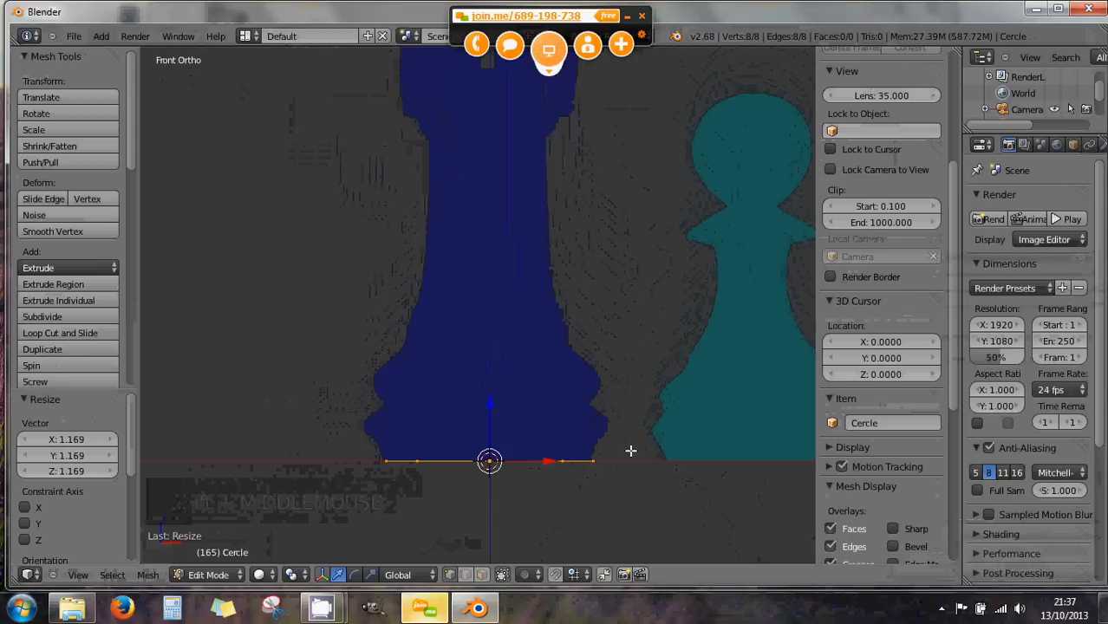
key("e")
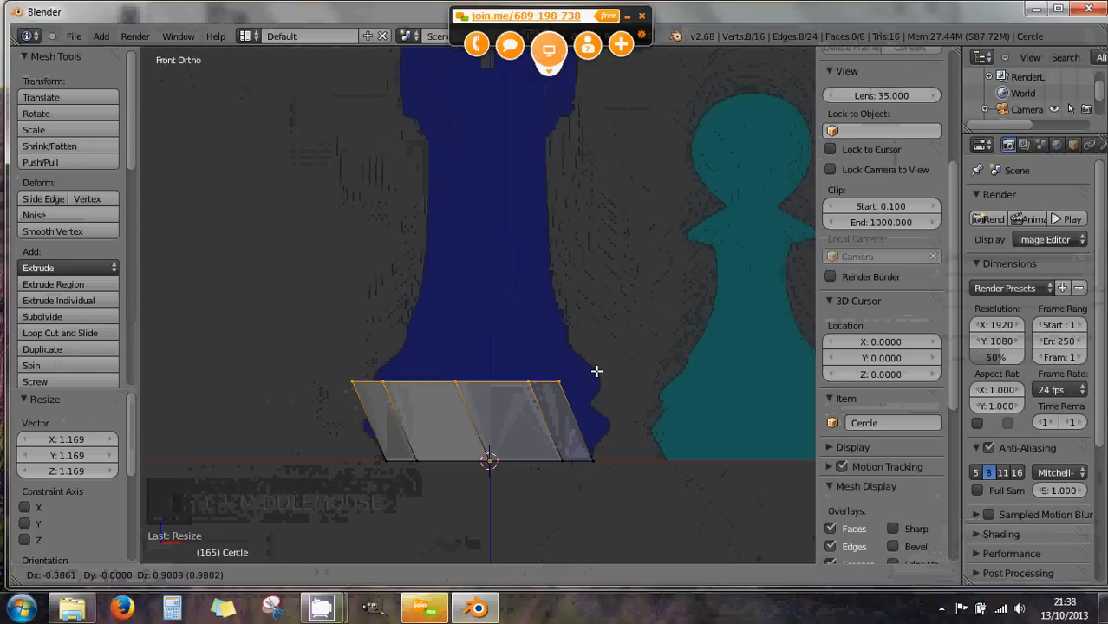
key("z")
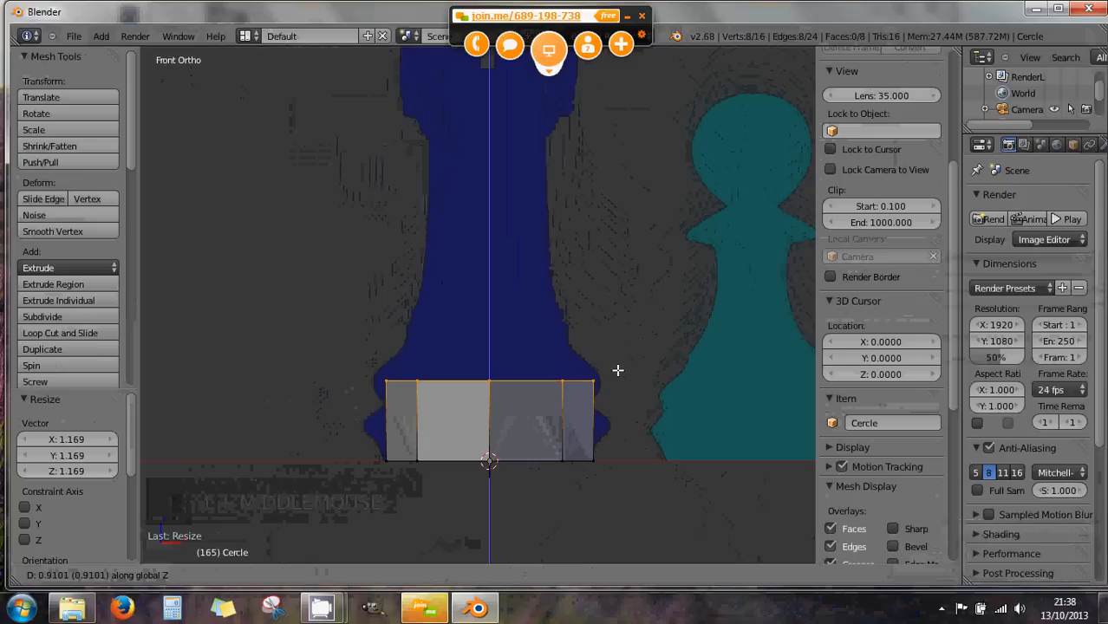
key("x")
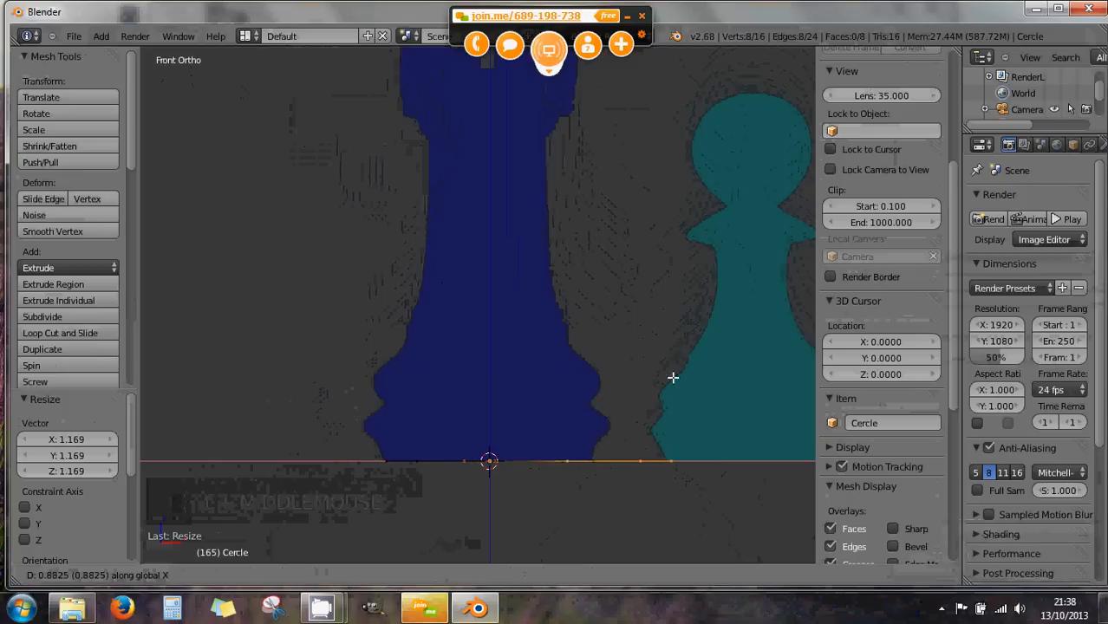
key("z")
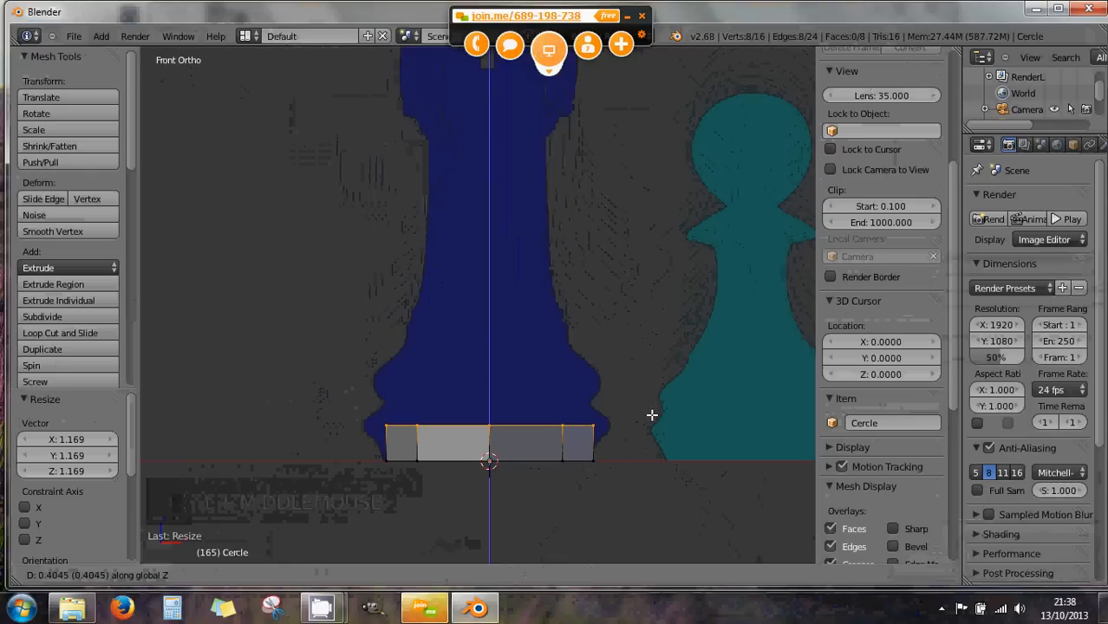
left_click(652, 415)
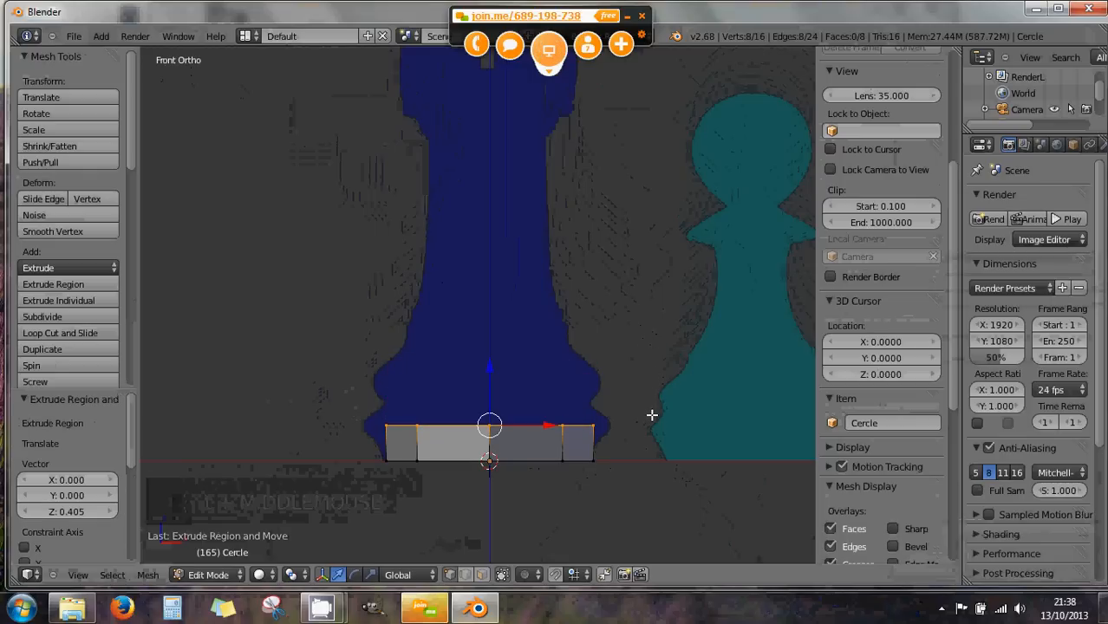
key("s")
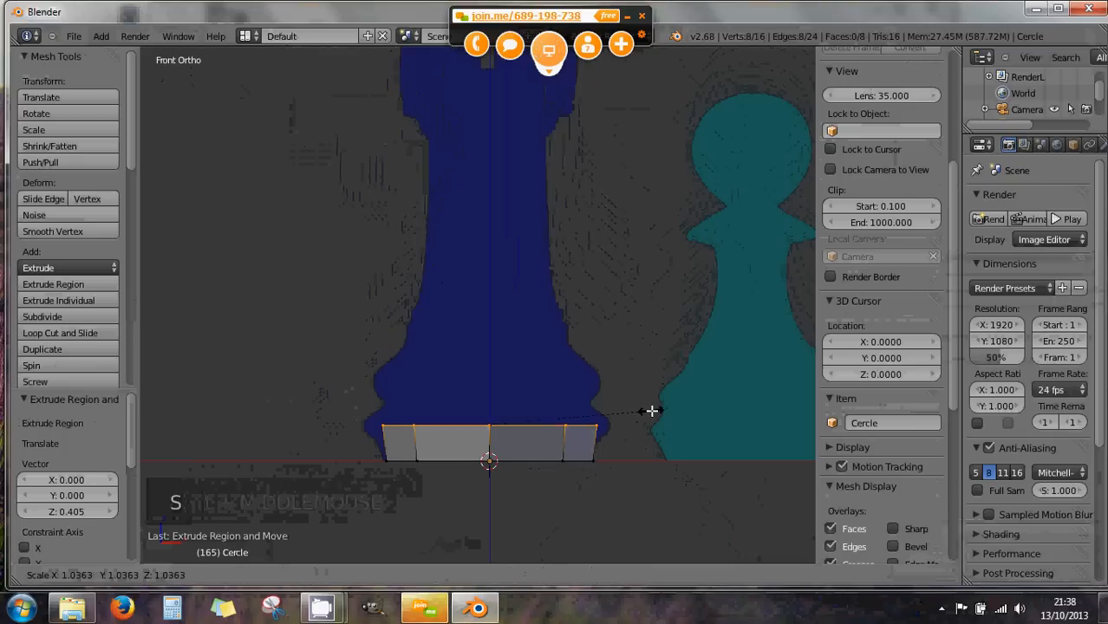
left_click(667, 410)
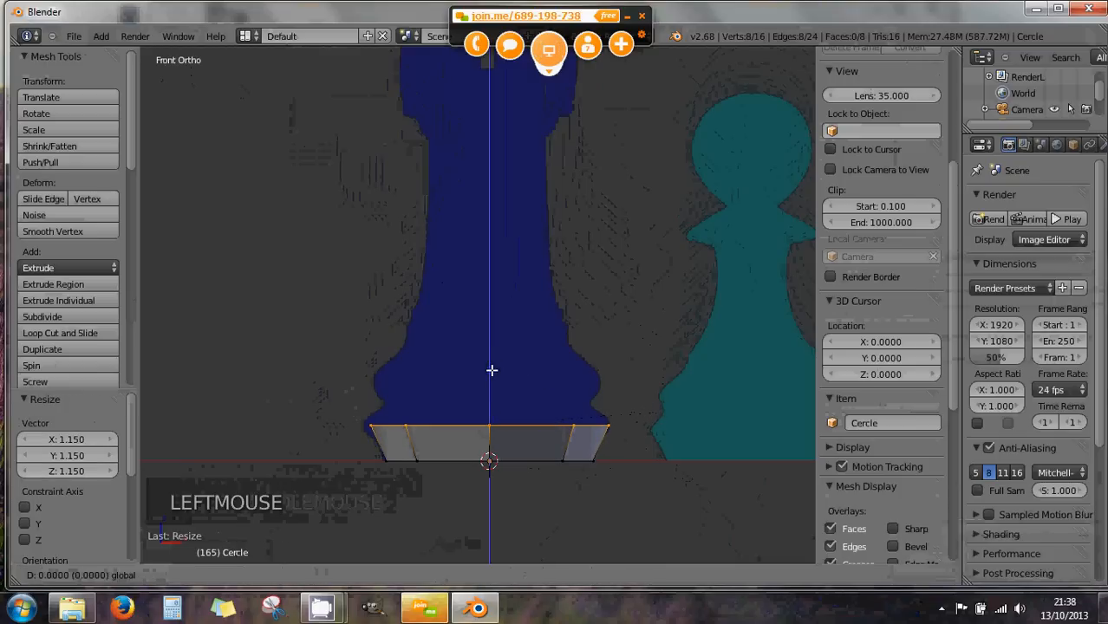
mouse_move(491, 369)
left_mouse_down()
mouse_move(492, 378)
mouse_move(491, 368)
left_mouse_up()
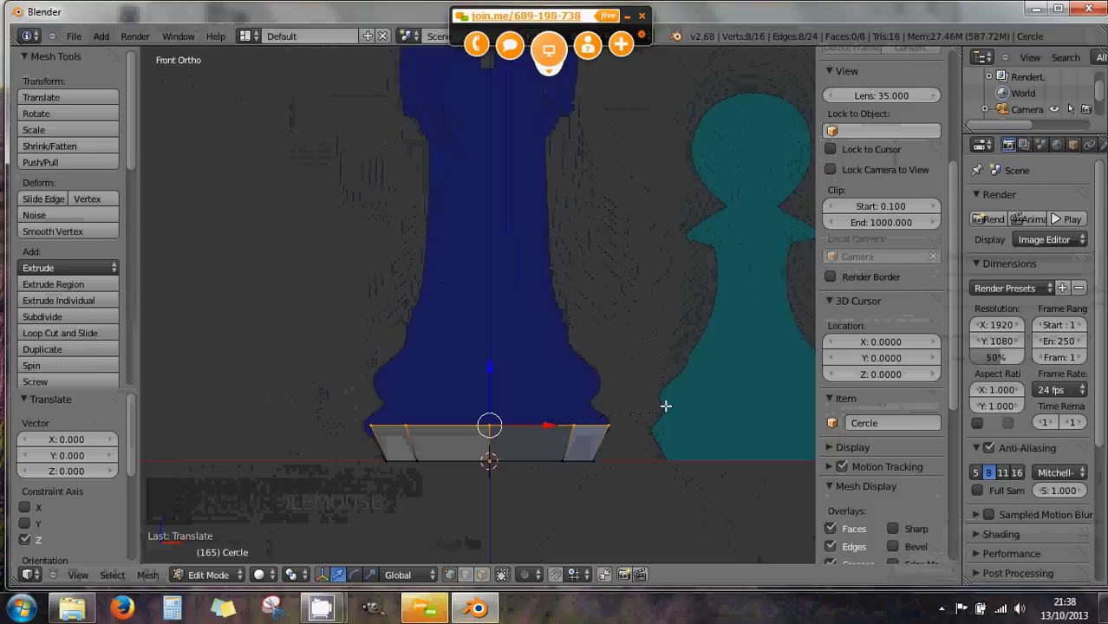
- Extrude the top ring about 0.23 upward and scale it by about 0.836 to fit the groove above the lowest bulge
key("e")
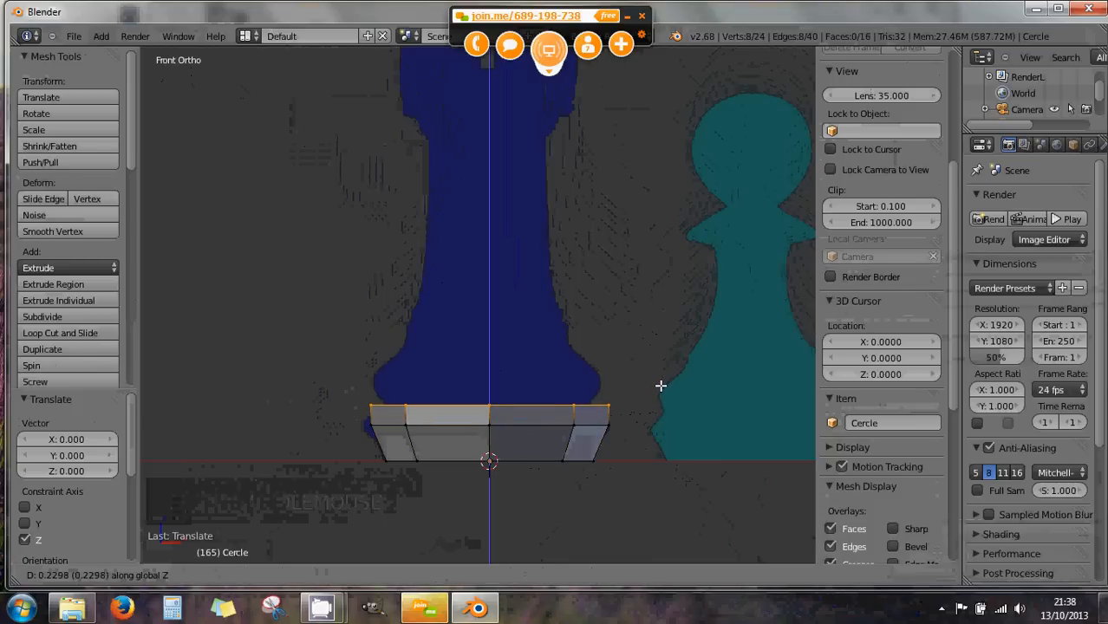
left_click(660, 385)
key("s")
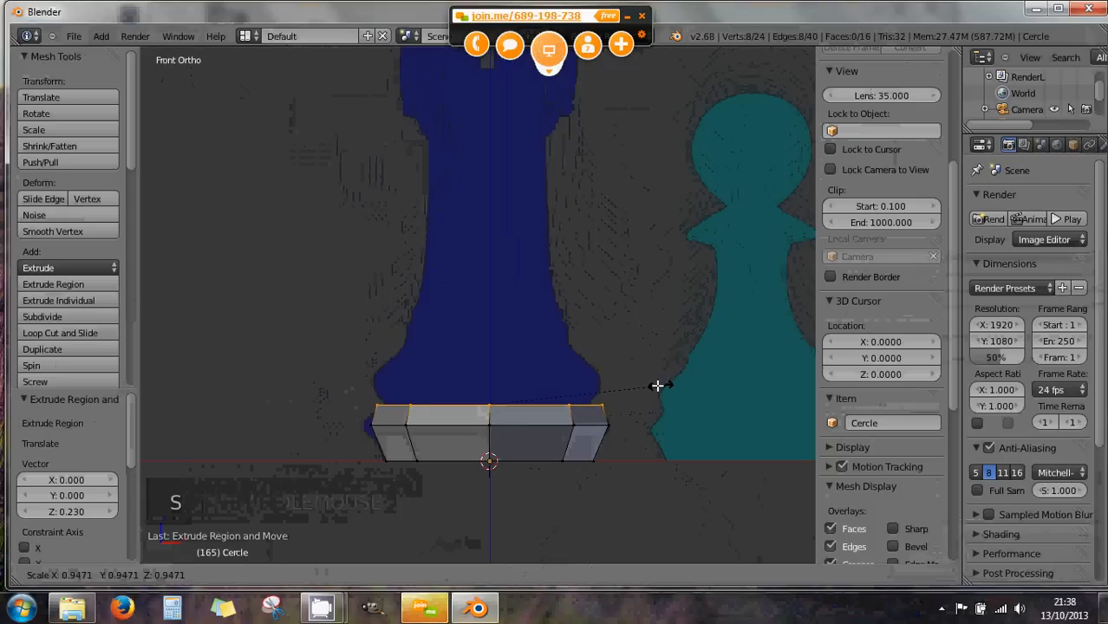
left_click(641, 386)
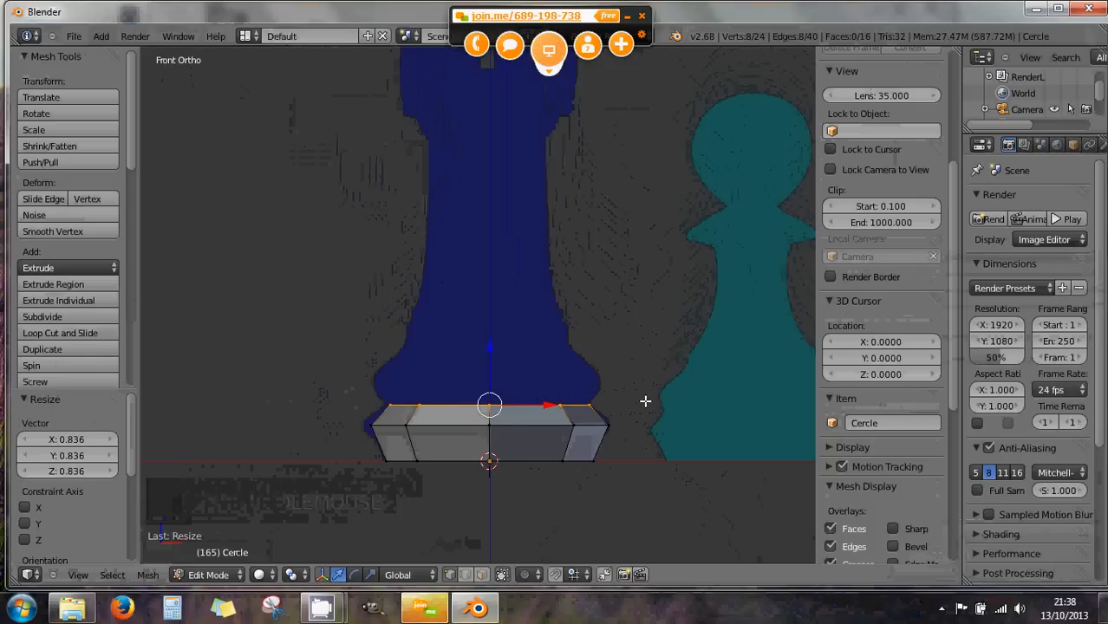
- Extrude the ring from the groove about 0.257 upward and scale it by about 1.121 to match the rook's second bulge
key("e")
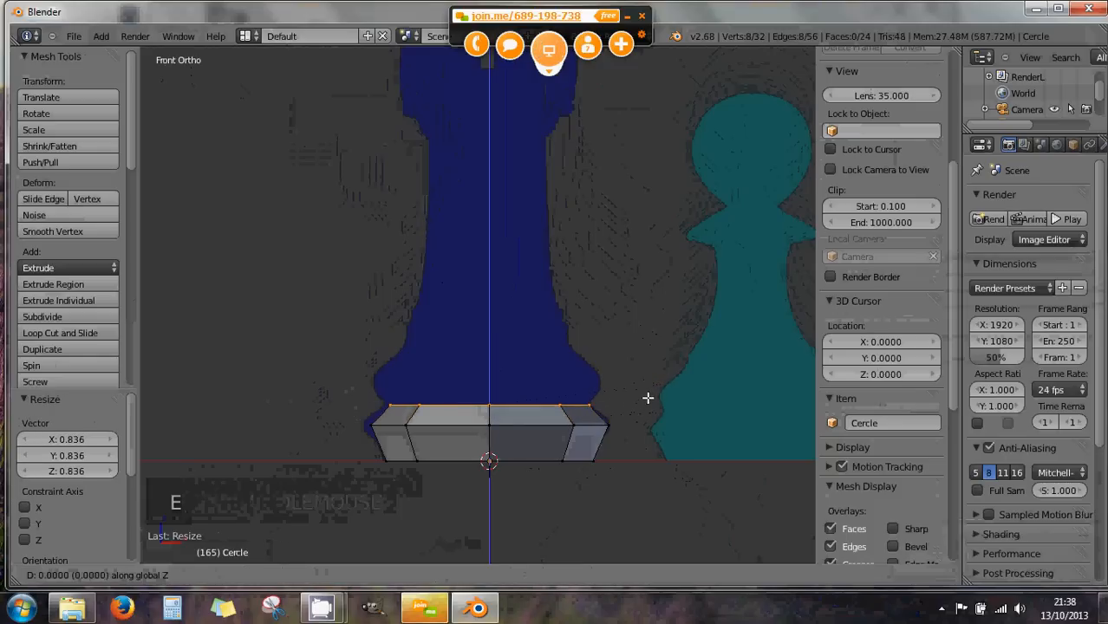
left_click(650, 378)
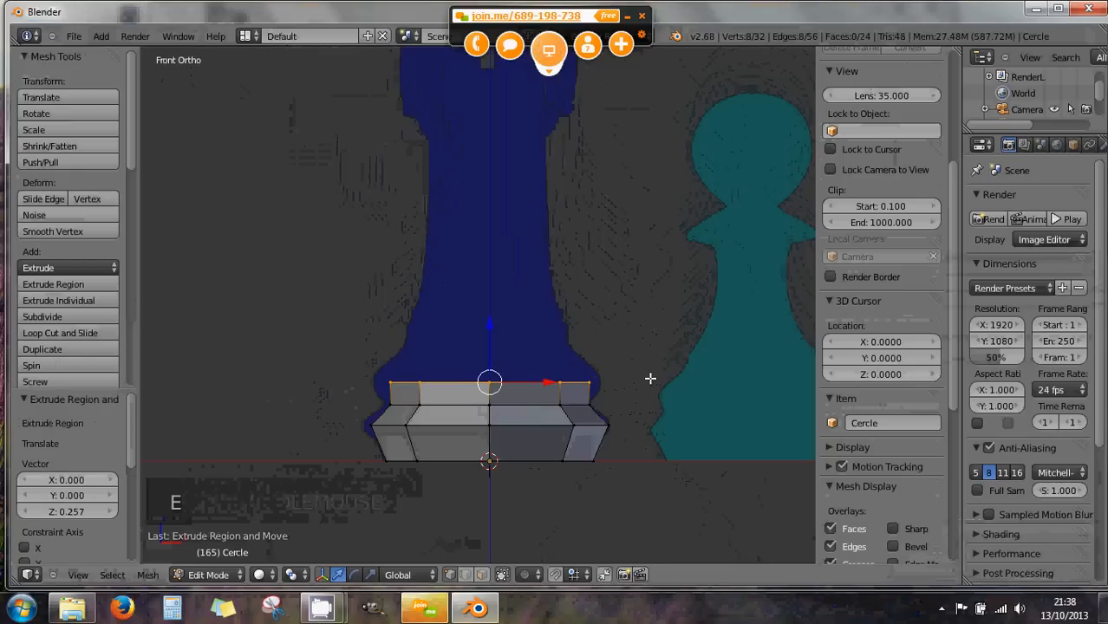
key("s")
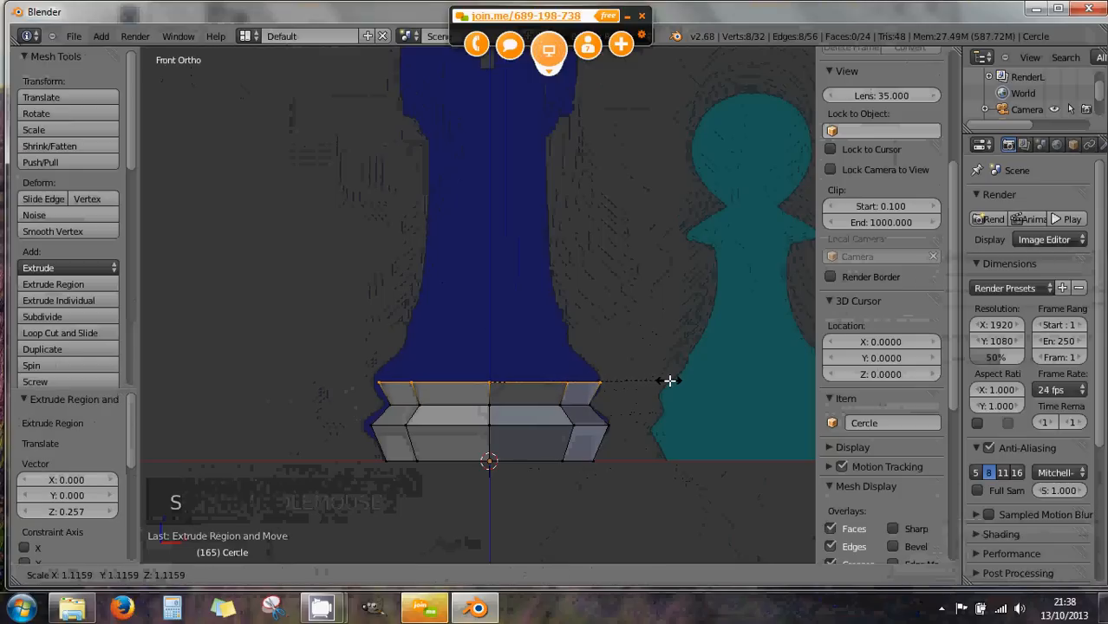
left_click(669, 380)
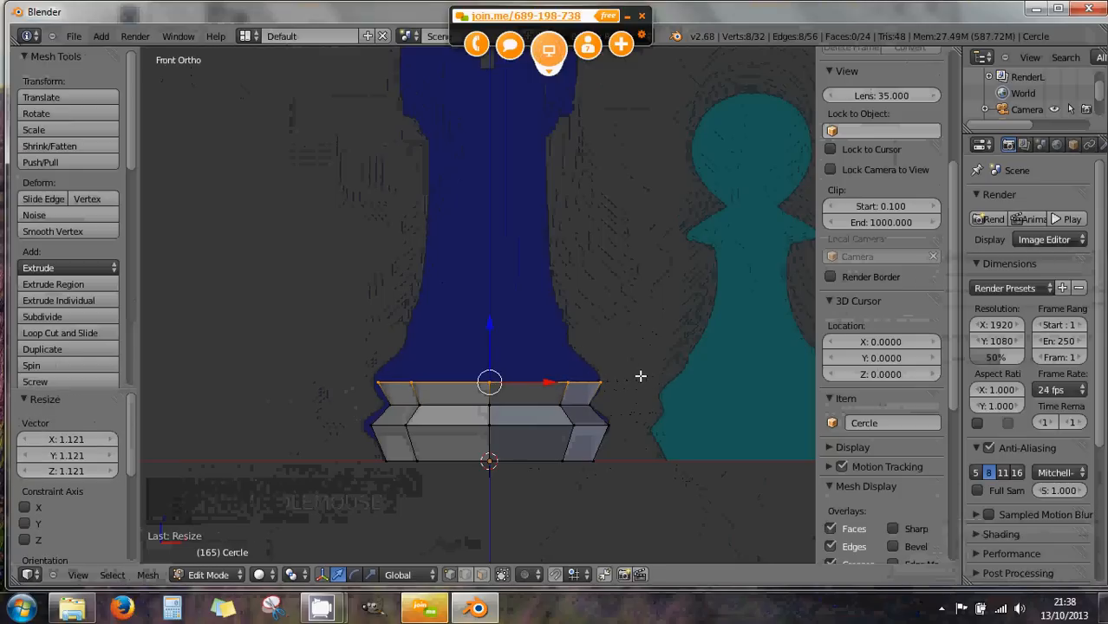
- Extrude the second bulge's ring about 0.423 upward and scale it by about 0.702 to the foot of the rook's shaft
key("e")
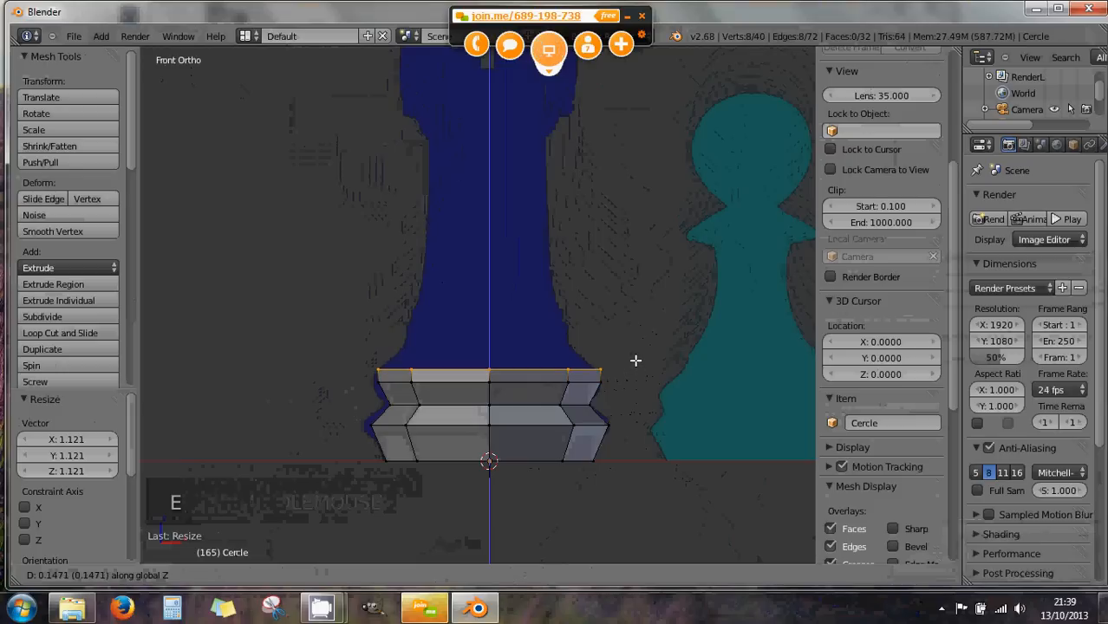
left_click(633, 339)
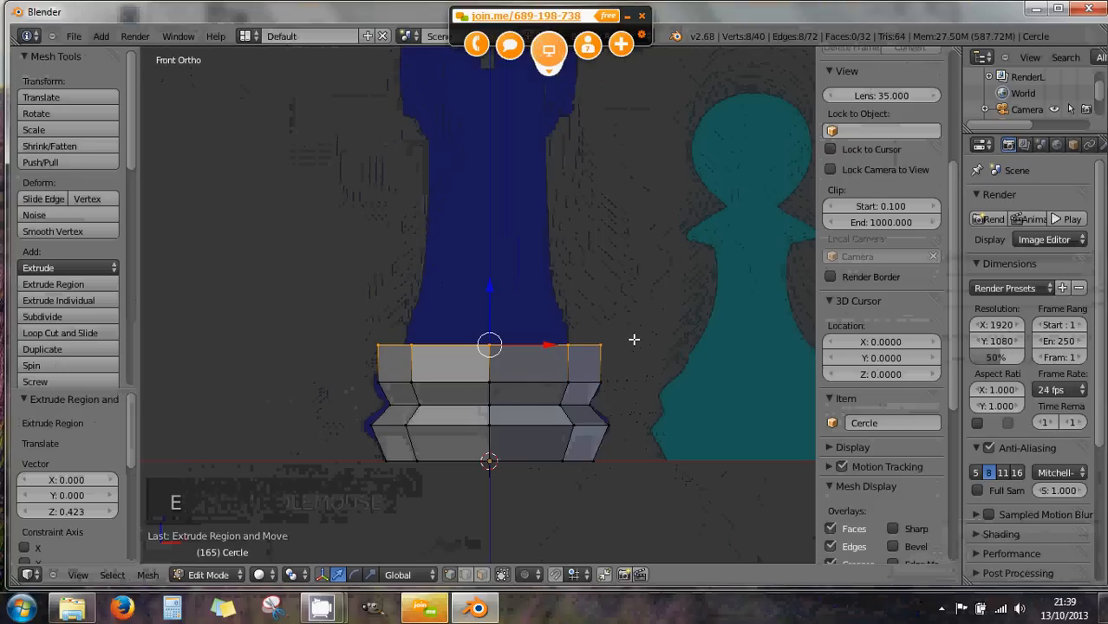
key("s")
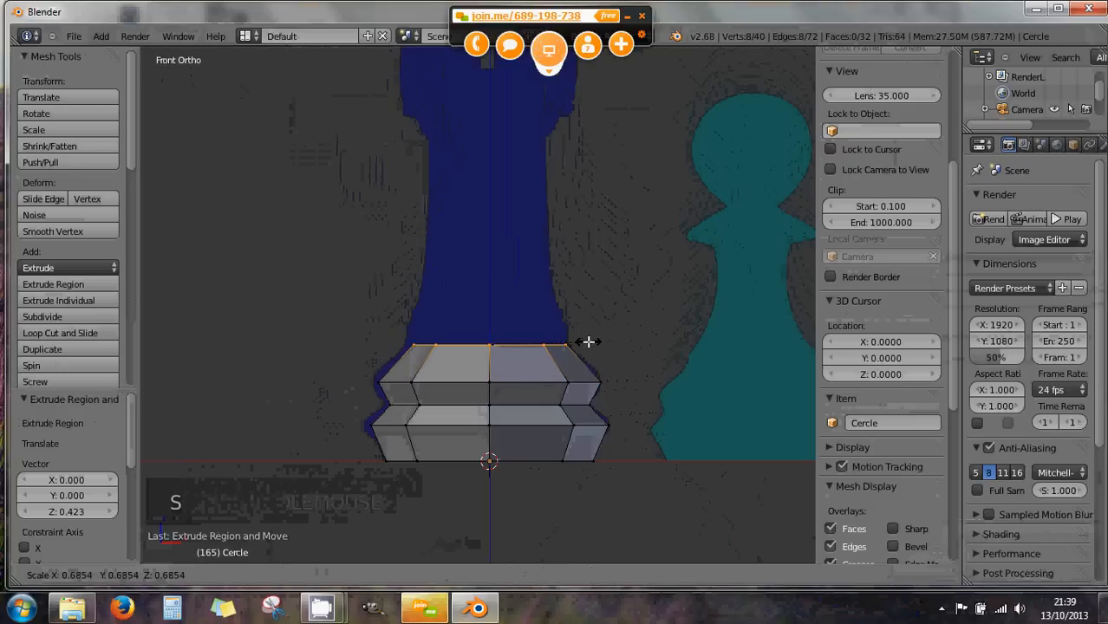
left_click(590, 343)
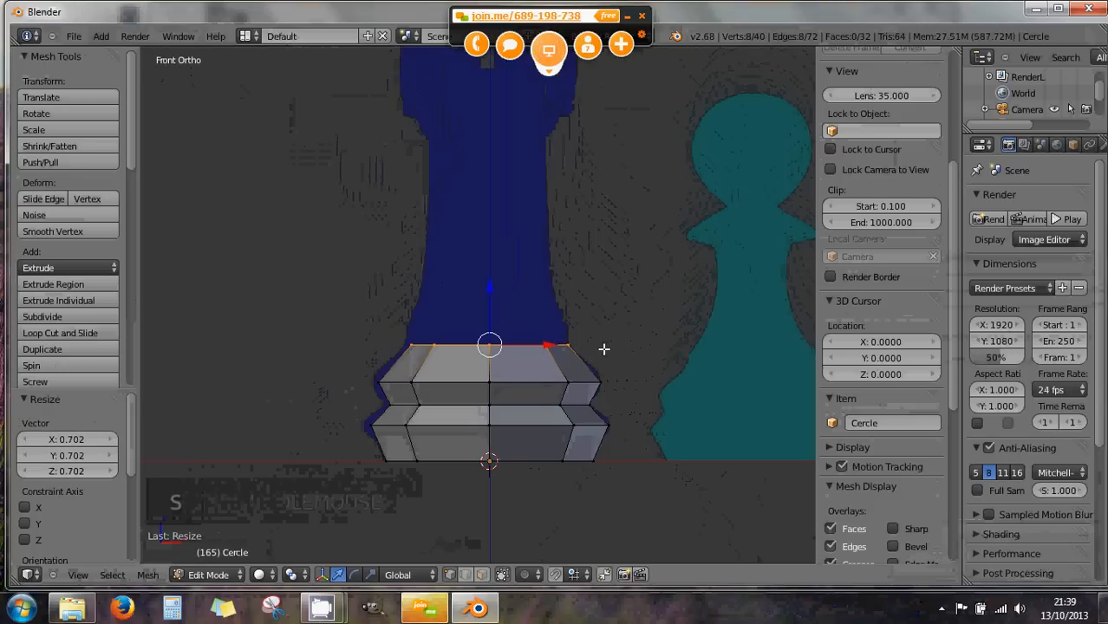
- Extrude the shaft foot's ring upward twice, by about 0.221 and 0.083, and scale the last ring by about 0.923
key("e")
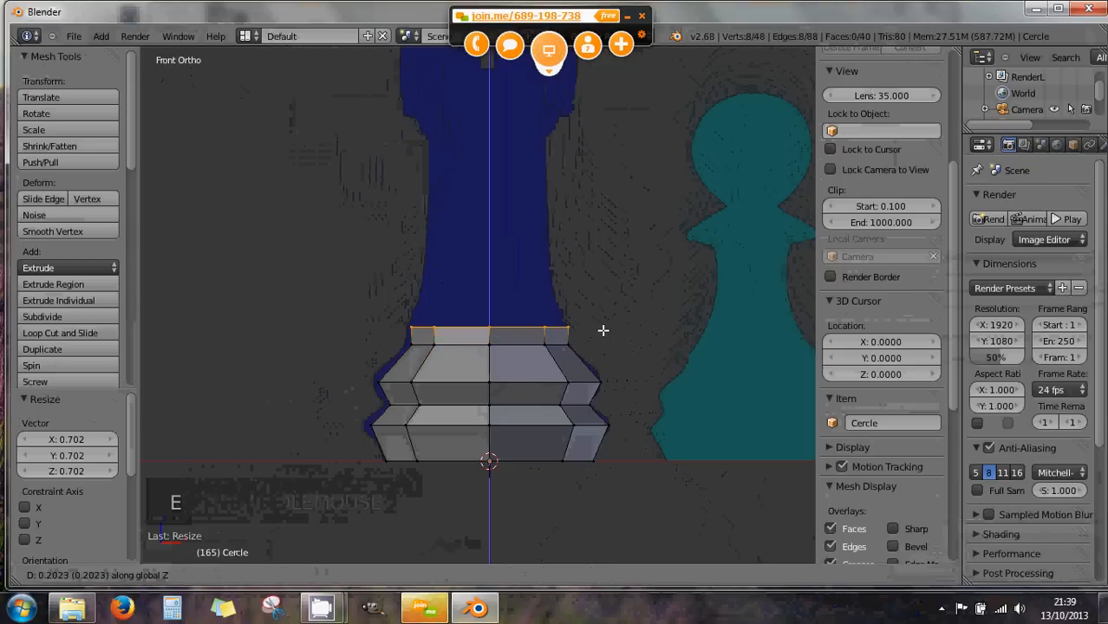
left_click(603, 329)
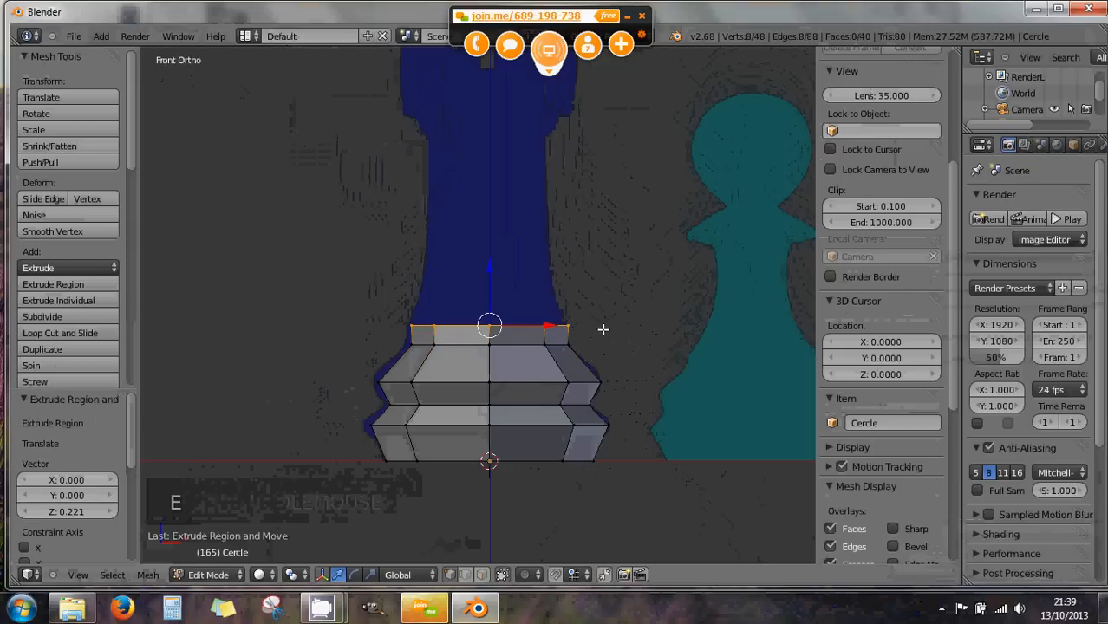
key("e")
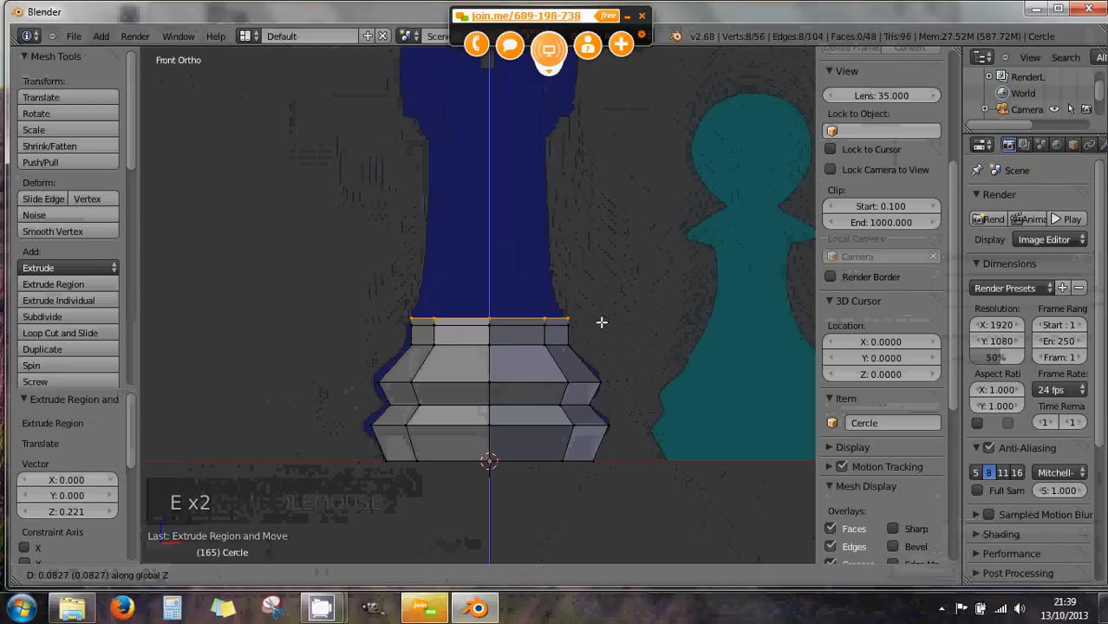
left_click(602, 322)
key("s")
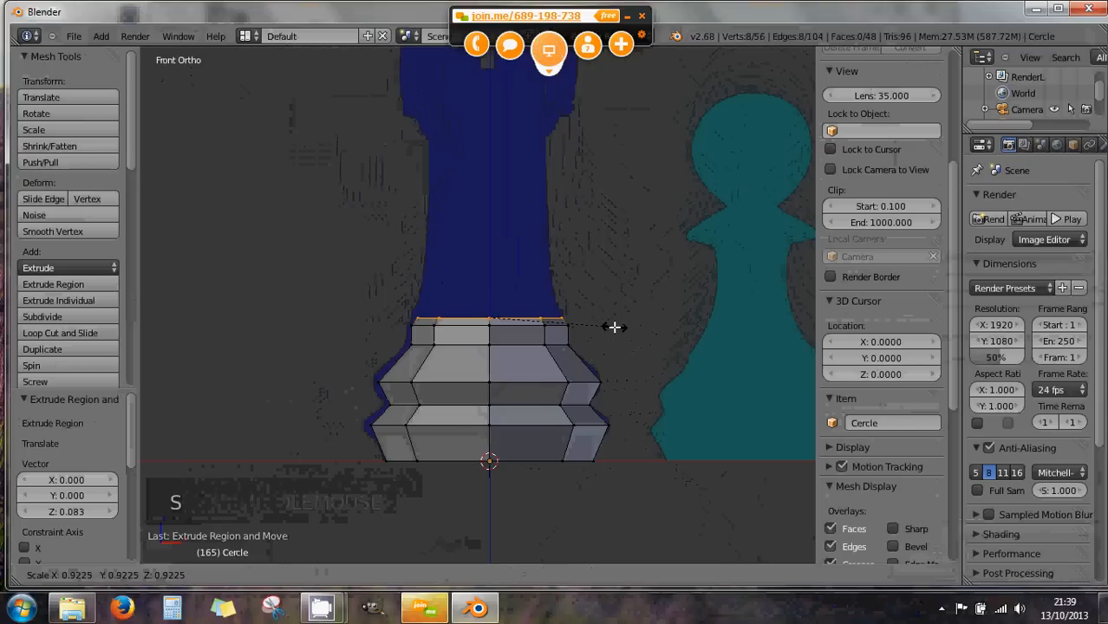
left_click(614, 327)
- Extrude the top ring about 0.074 upward and scale it by about 1.033 to form a thin collar below the shaft
key("e")
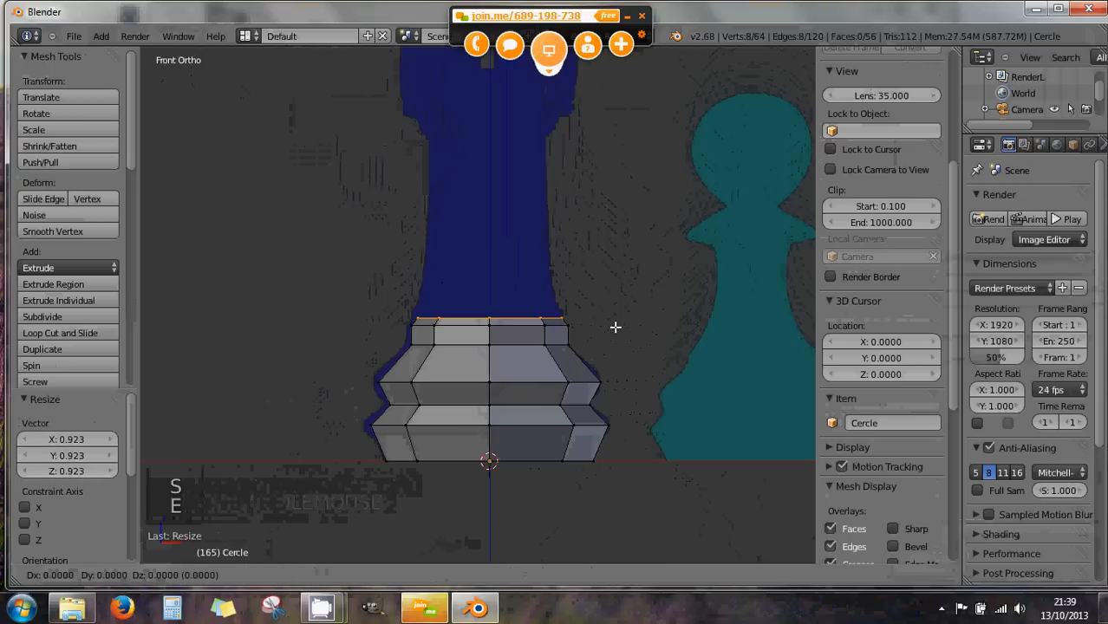
left_click(615, 320)
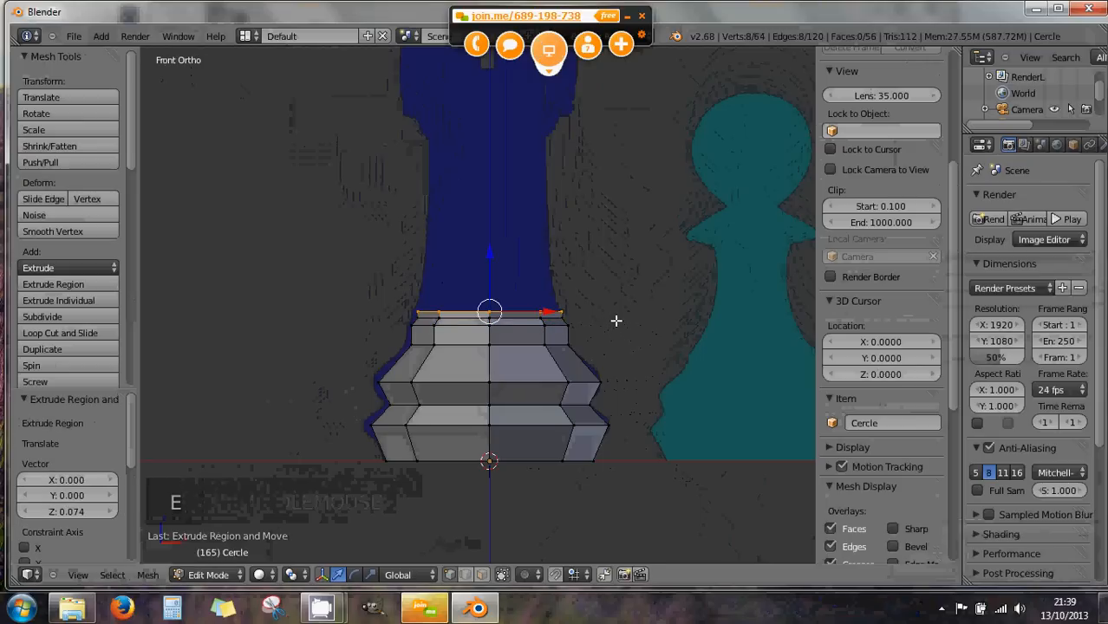
key("s")
left_click(620, 323)
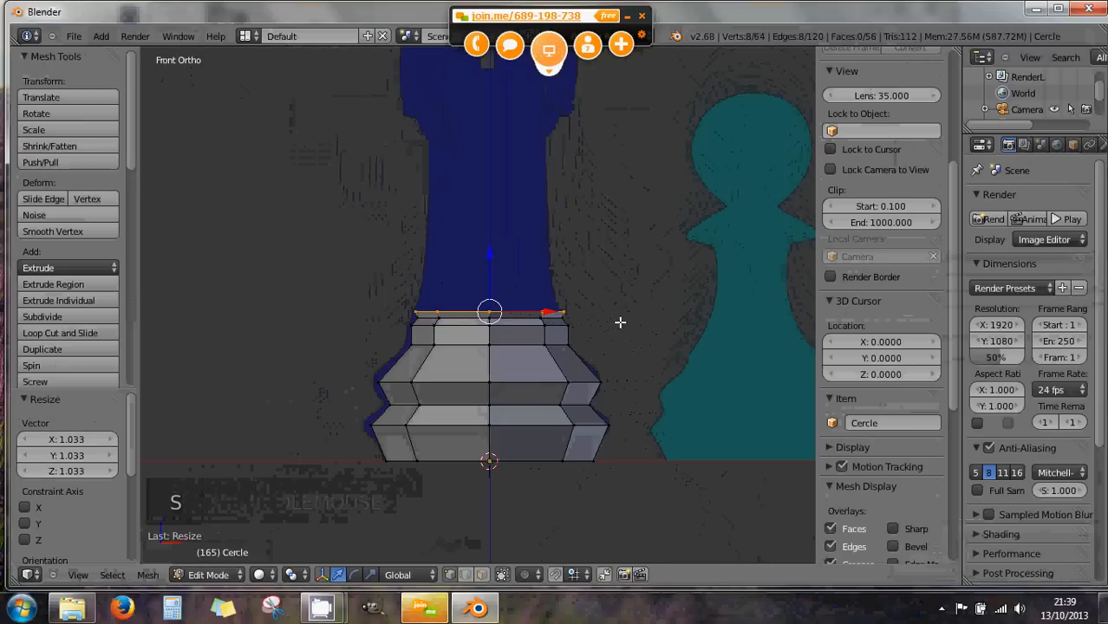
- Extrude the collar's ring about 1.940 upward to the base of the rook's head and scale it by about 0.780
key("e")
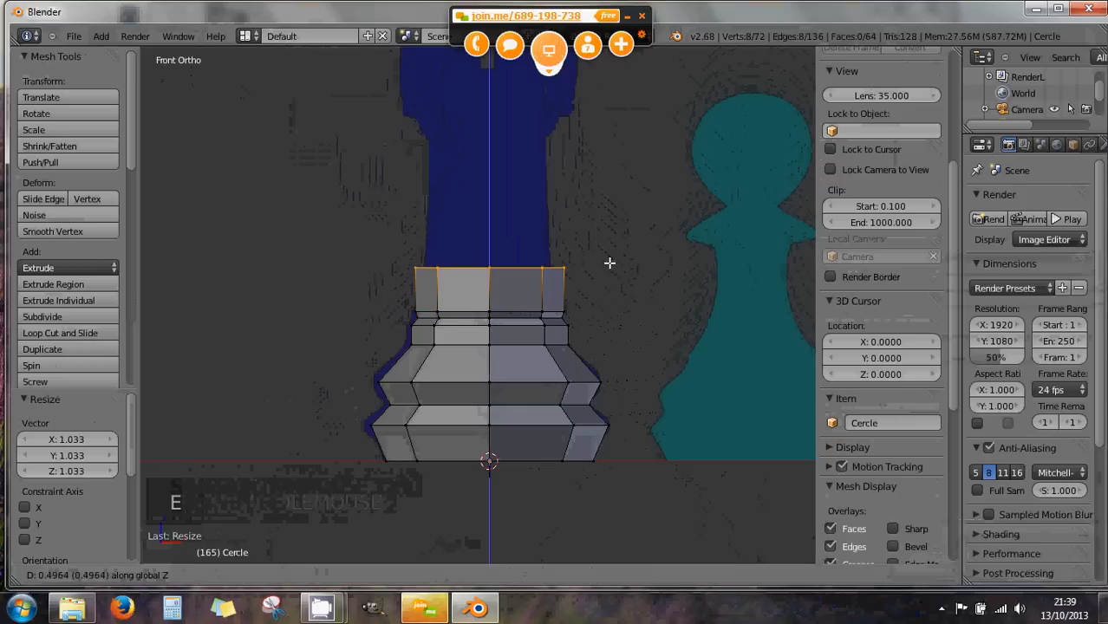
left_click(602, 152)
key("s")
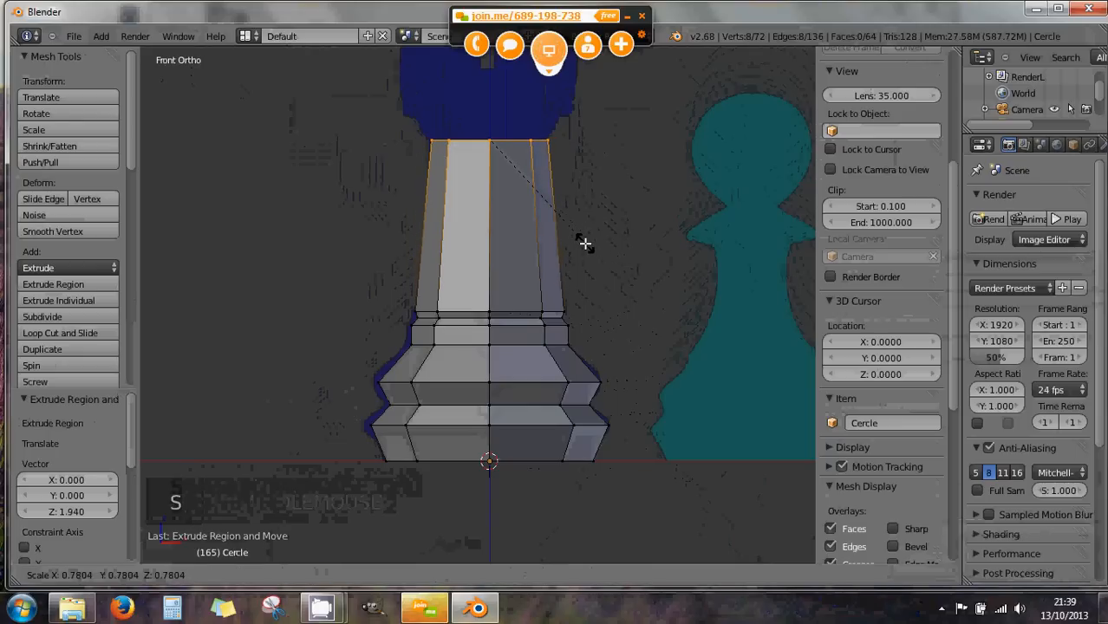
left_click(583, 243)
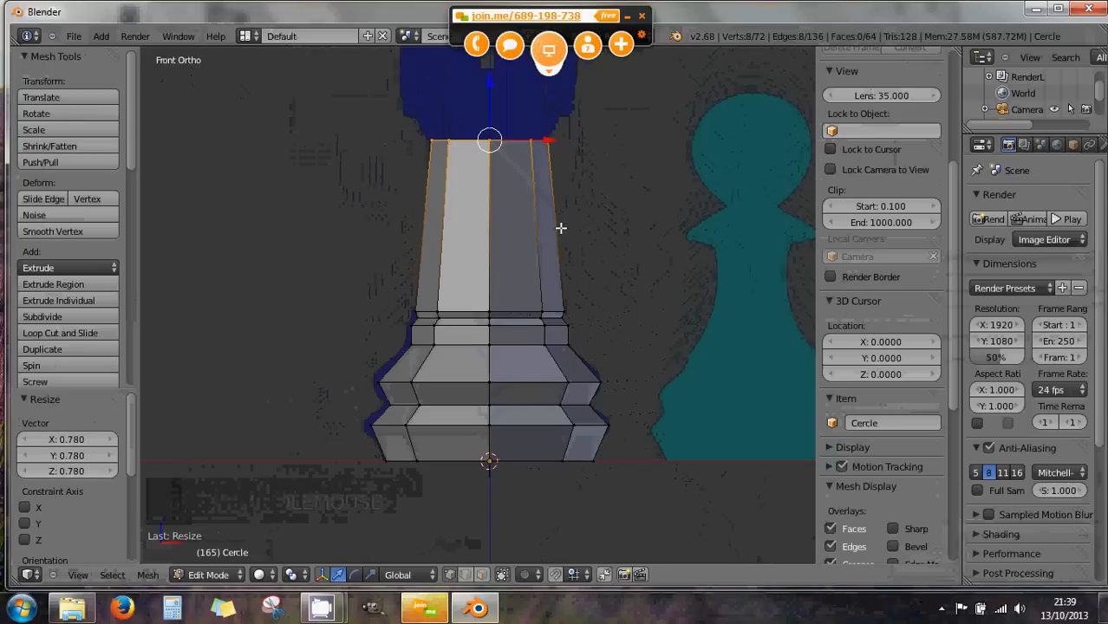
- Lower the new ring to about 0.2 above the collar and scale it to match the silhouette's width at the shaft's foot
left_click_drag(486, 84, 494, 244)
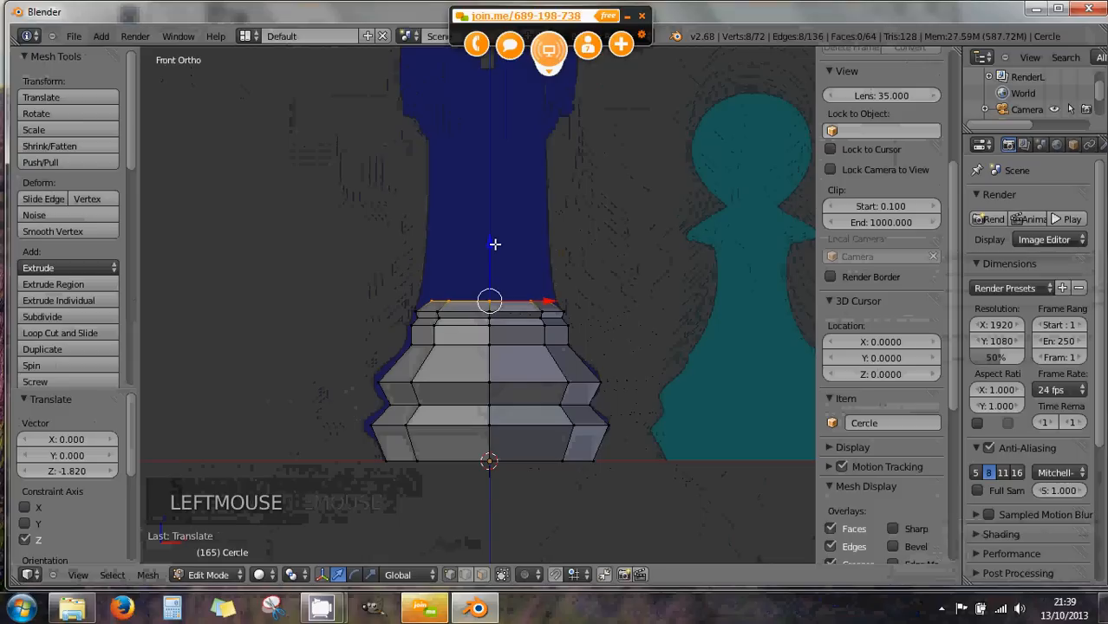
key("s")
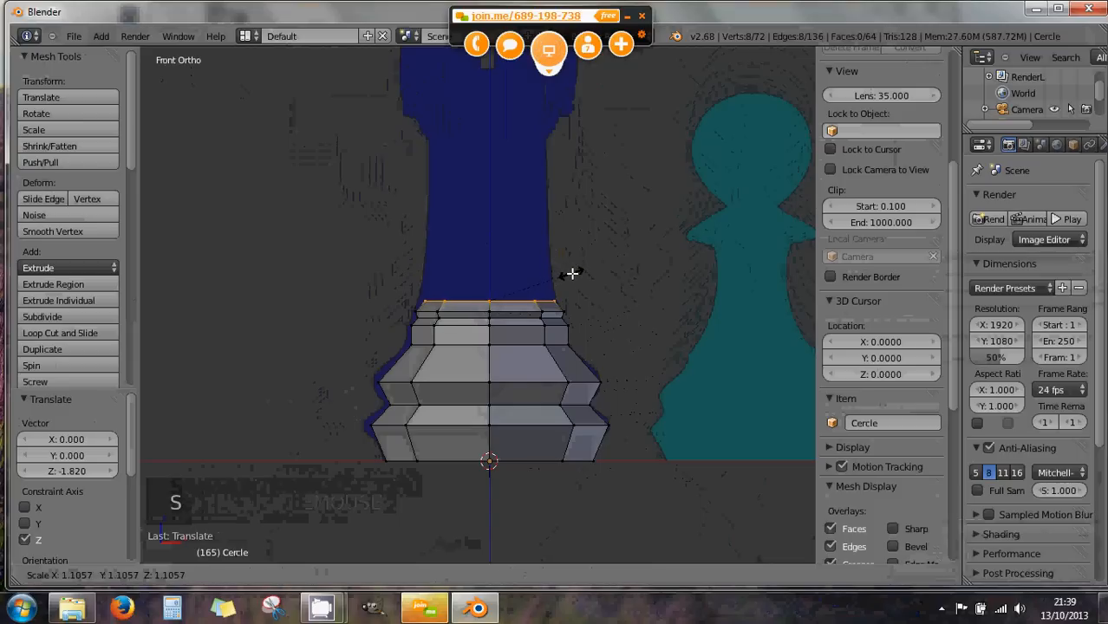
left_click(573, 274)
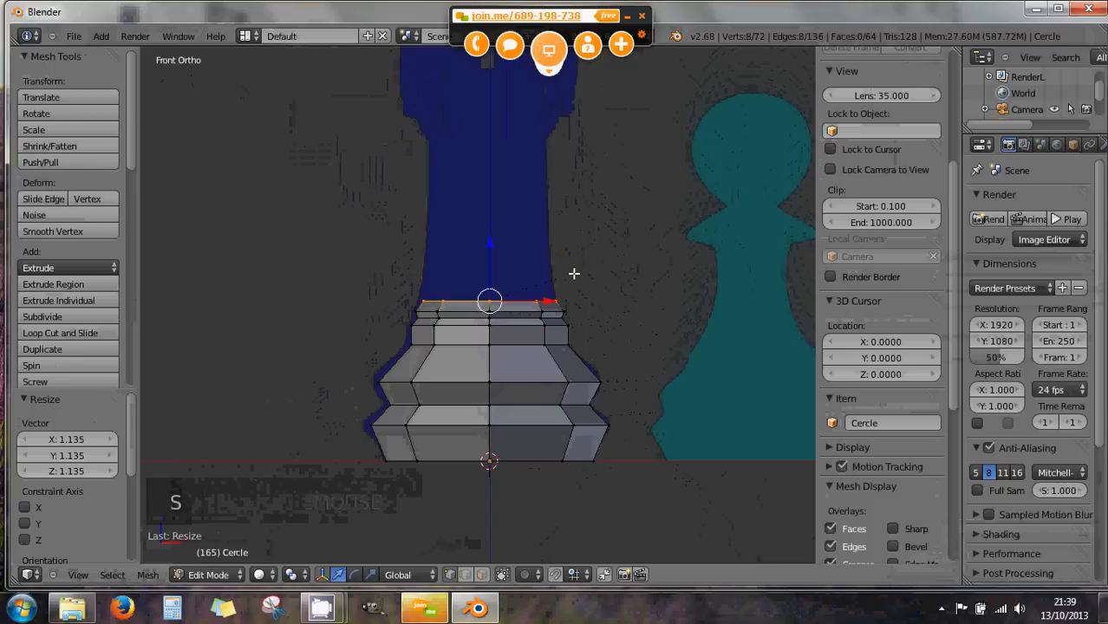
left_click_drag(492, 243, 529, 267)
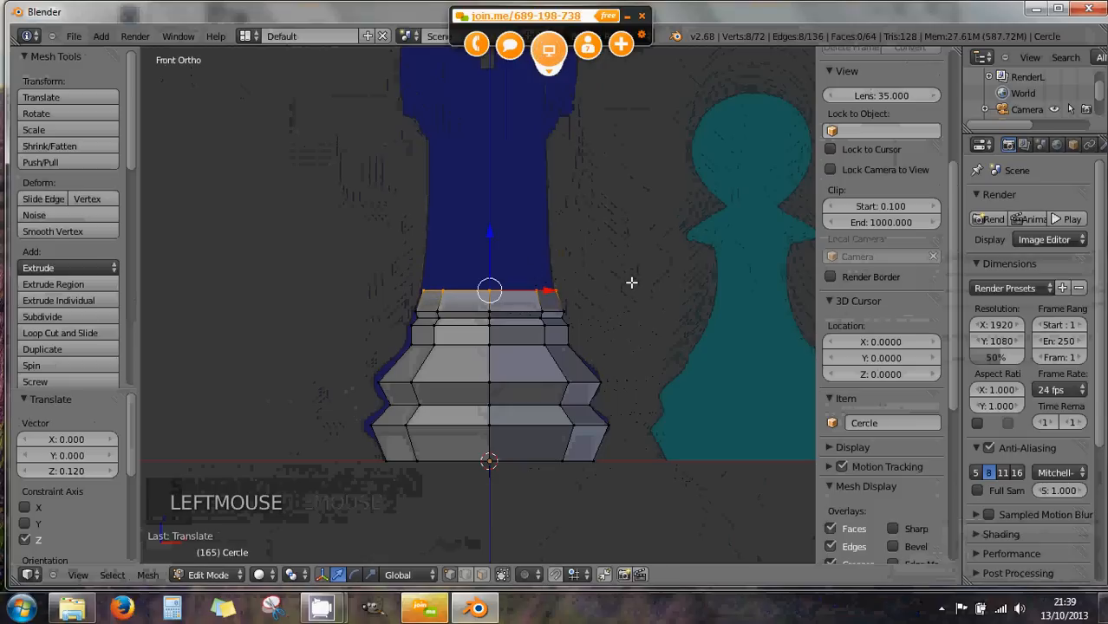
key("s")
key("s")
left_click(619, 282)
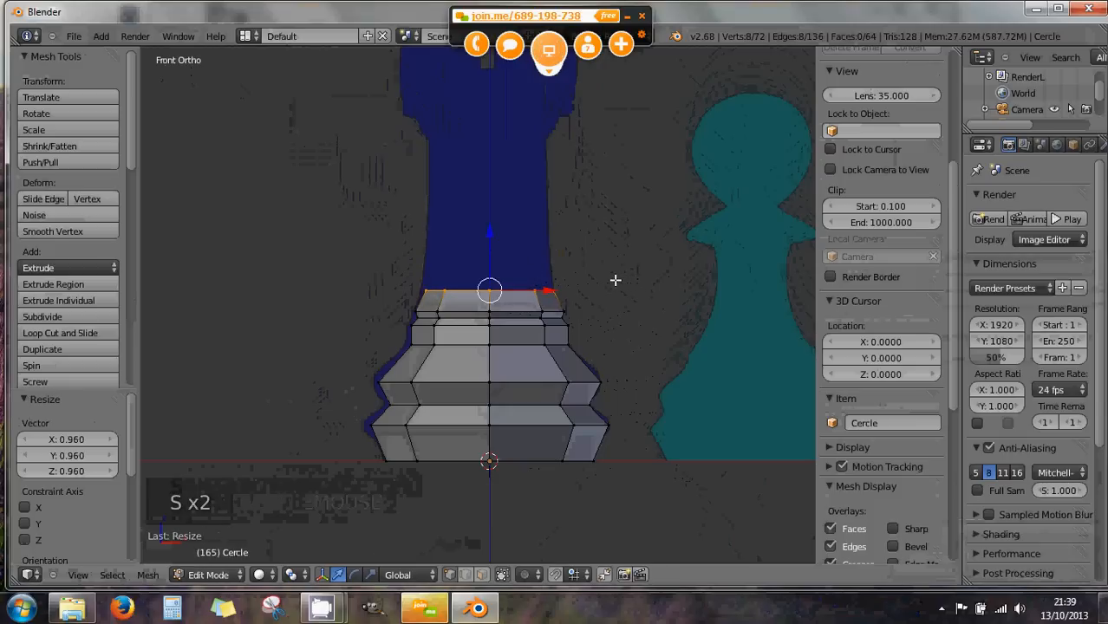
- Extrude the ring about 1.701 upward and scale it by about 0.907 to form the rook's tapered shaft
key("e")
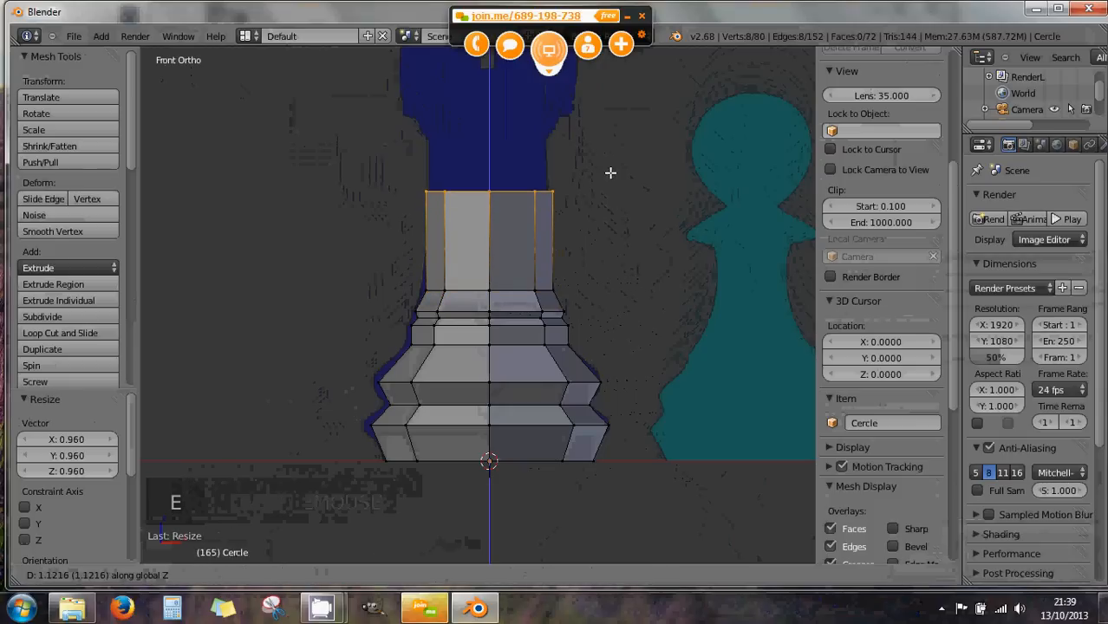
left_click(598, 129)
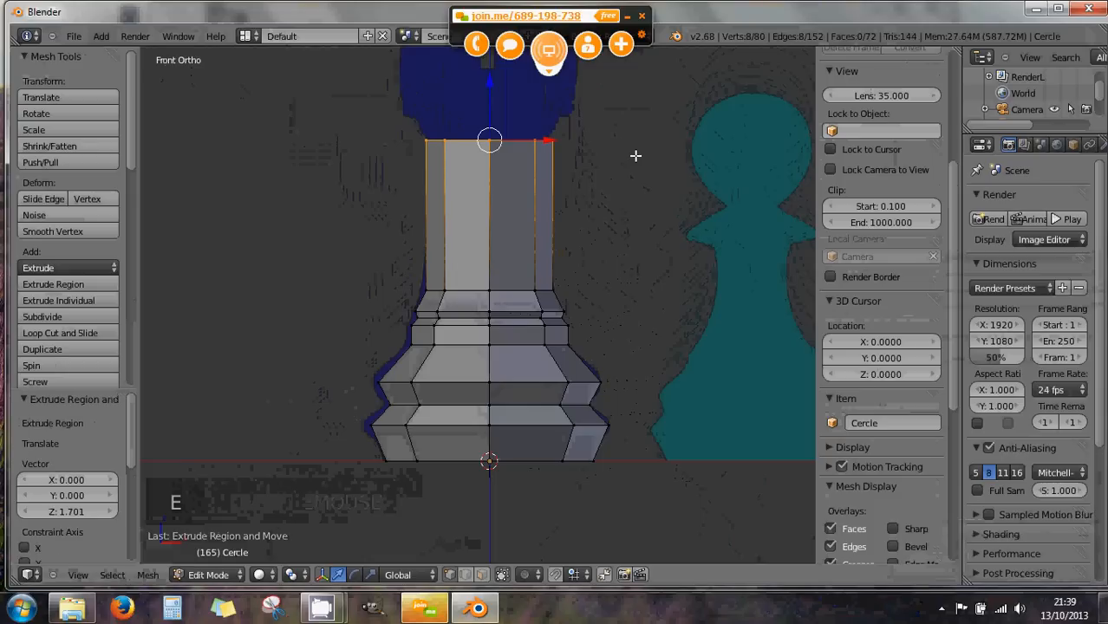
key("s")
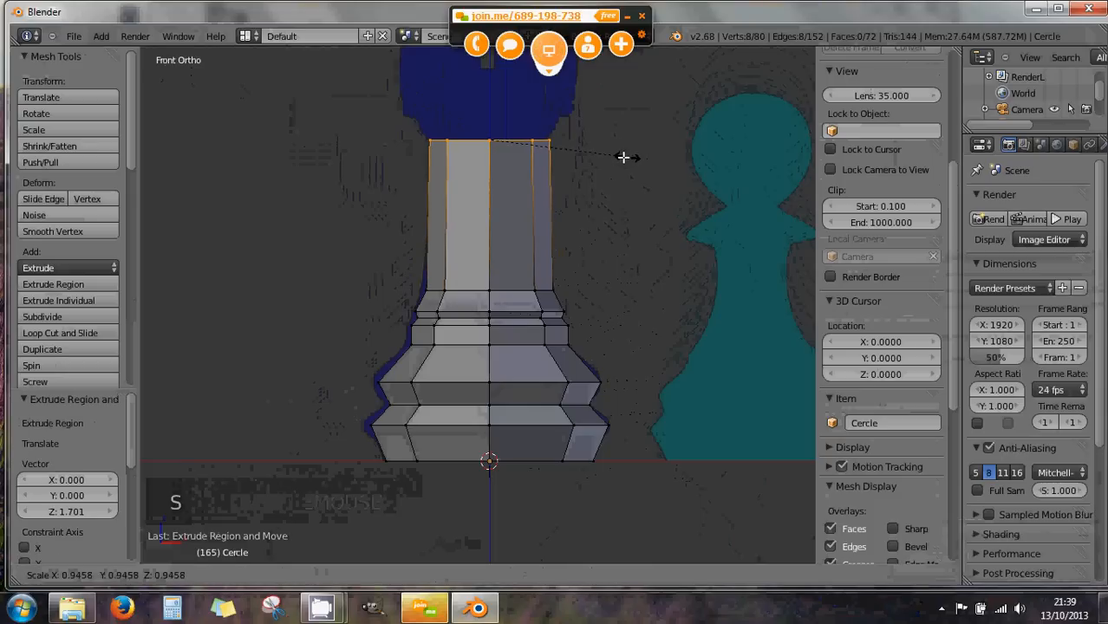
left_click(621, 157)
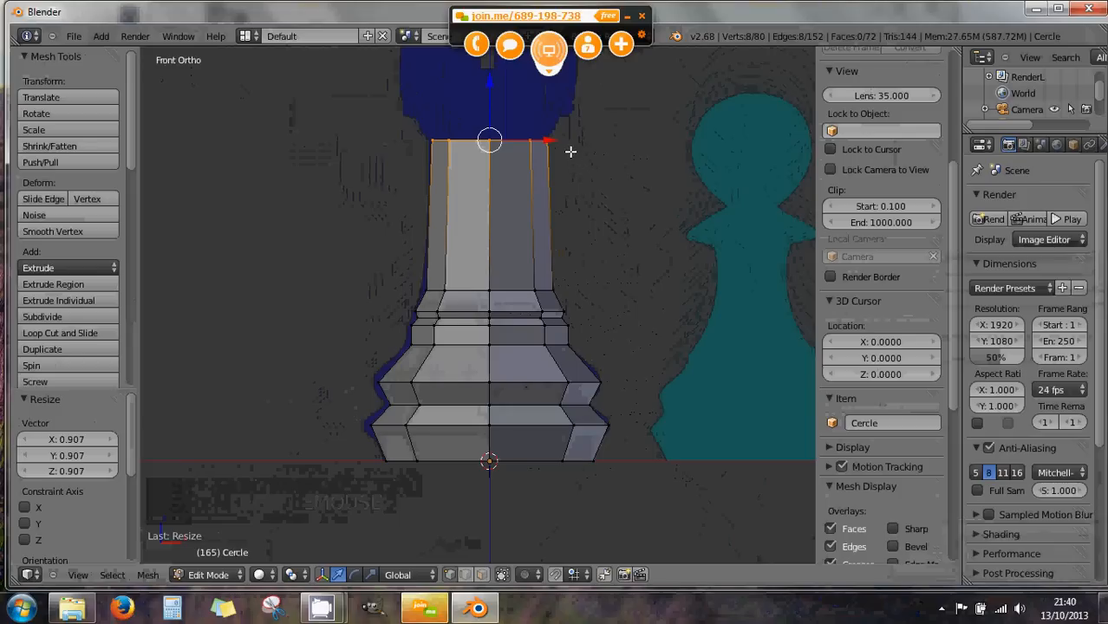
- Extrude the shaft's top ring about 0.184 upward and scale it by about 1.156 to start the flare below the head
middle_click_drag(572, 154, 583, 247, "shift")
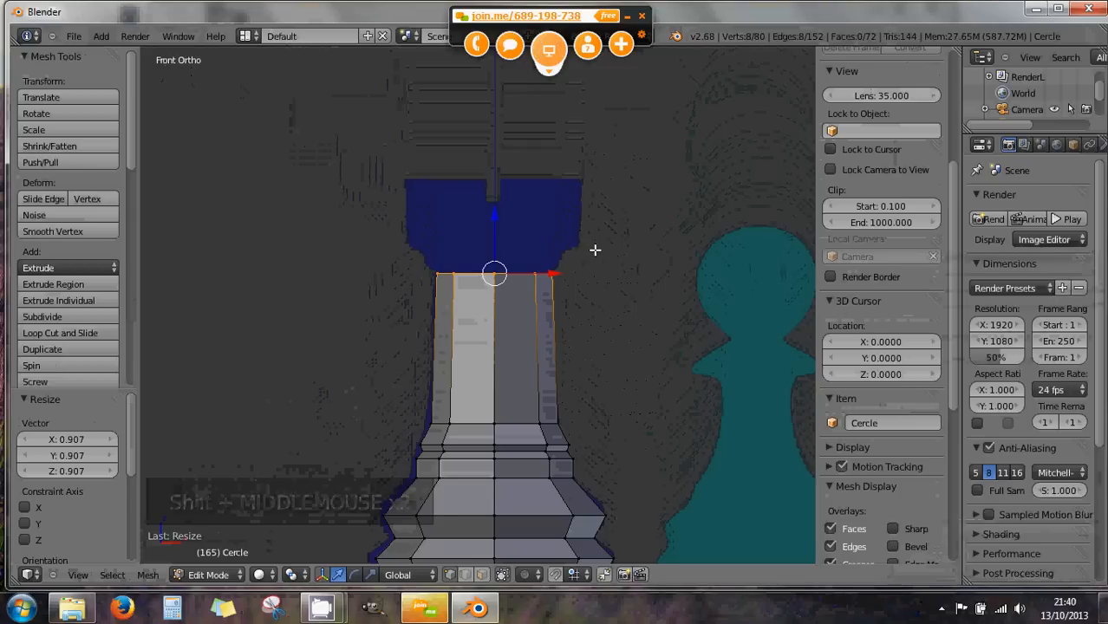
key("e")
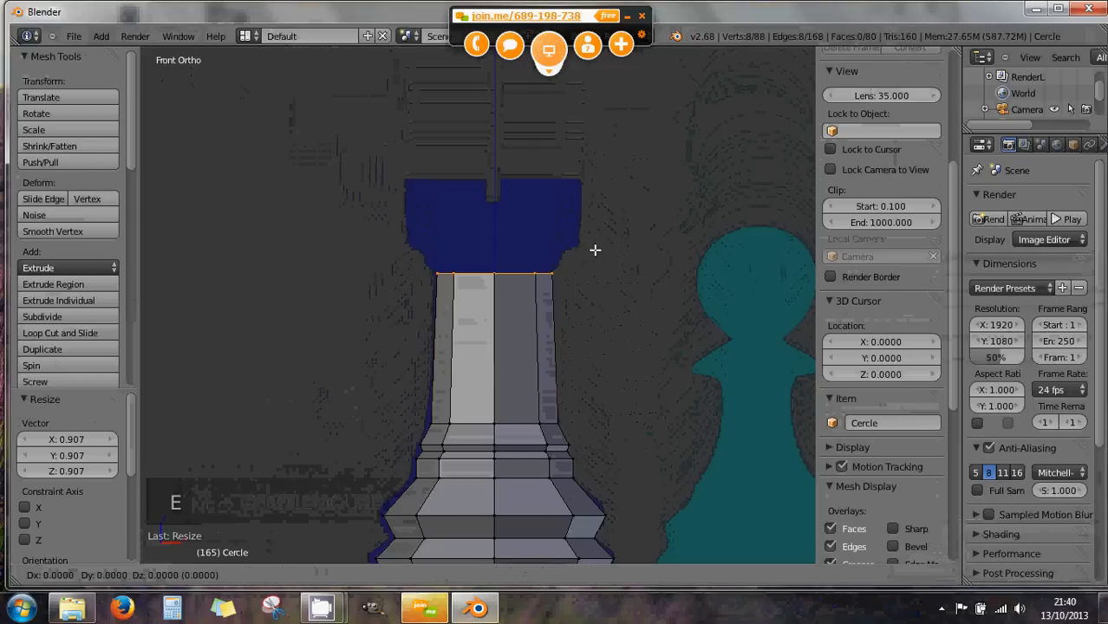
key("z")
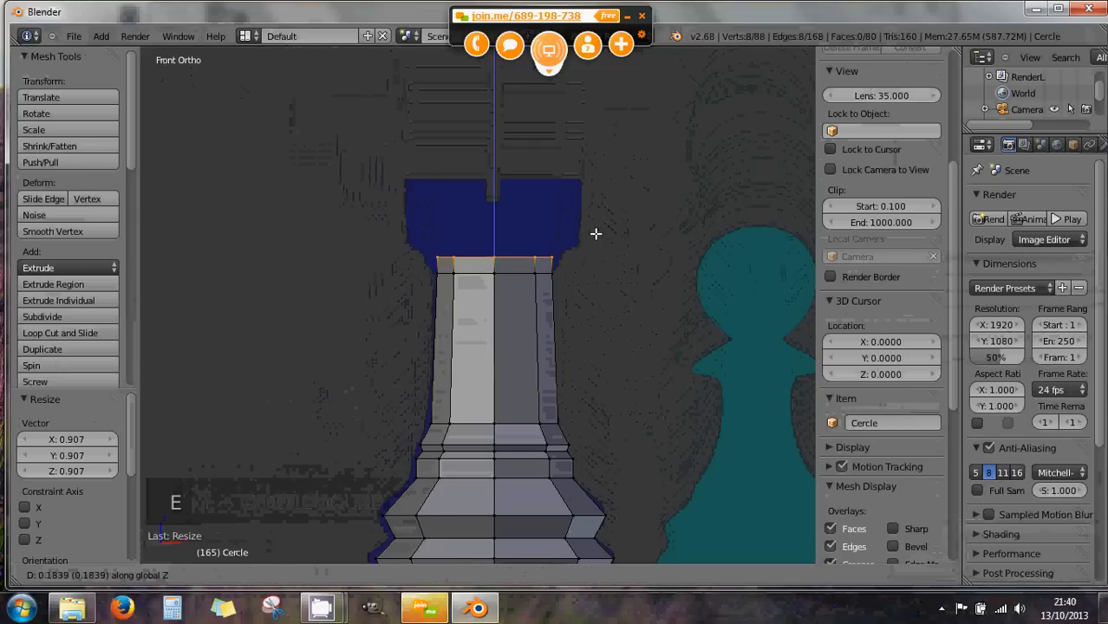
left_click(595, 232)
key("s")
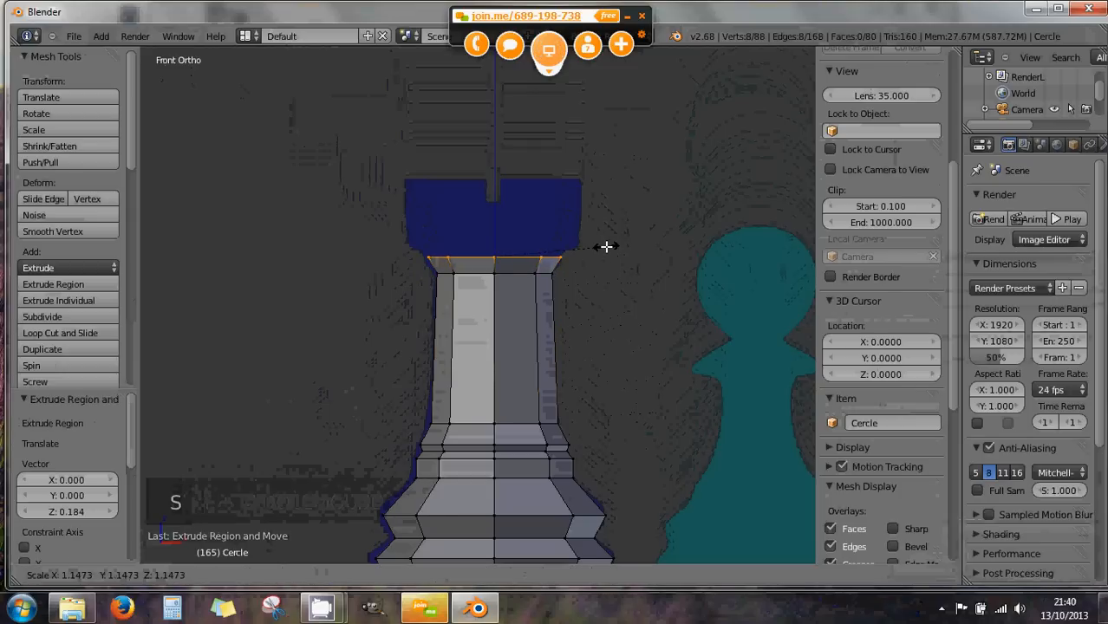
left_click(607, 247)
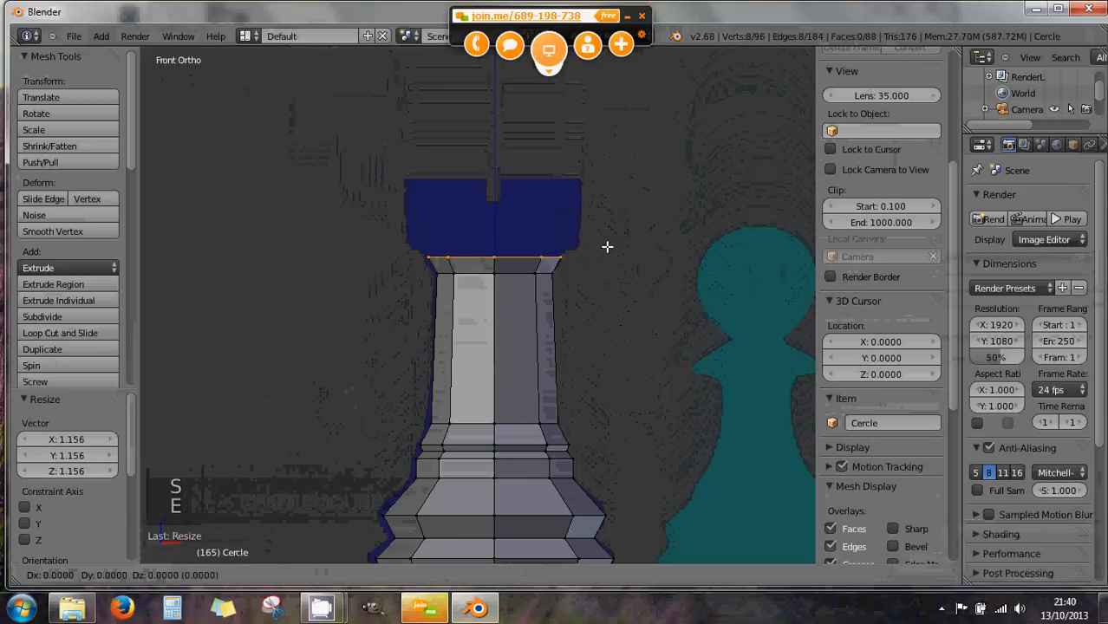
- Extrude the flare's ring about 0.064 upward, scale it by about 1.247 and raise it another 0.074 to the head's lower edge
key("e")
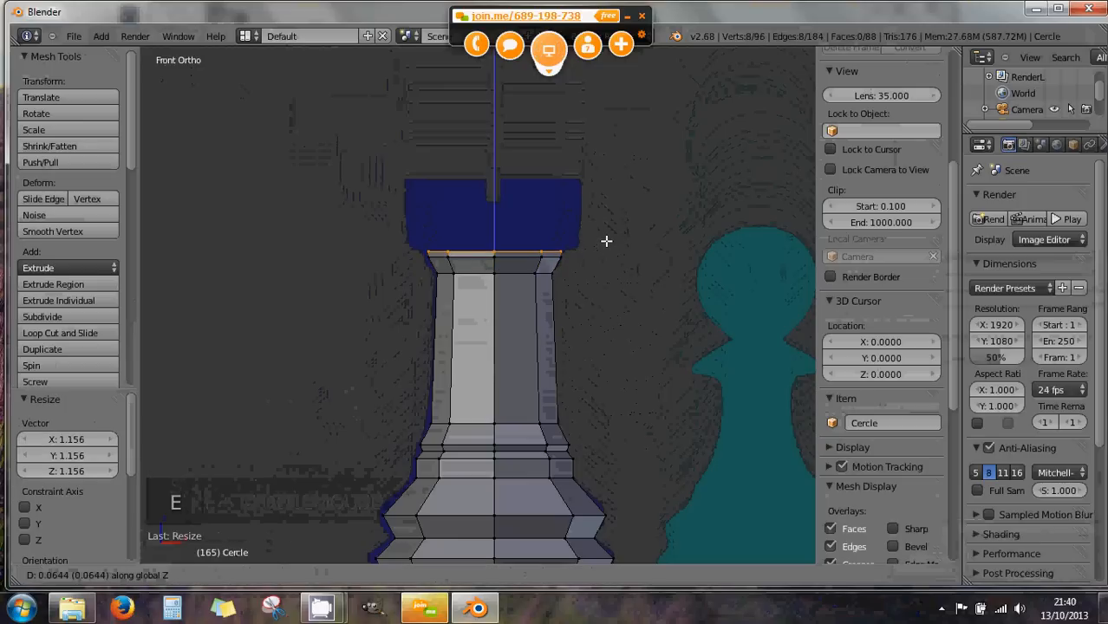
left_click(605, 241)
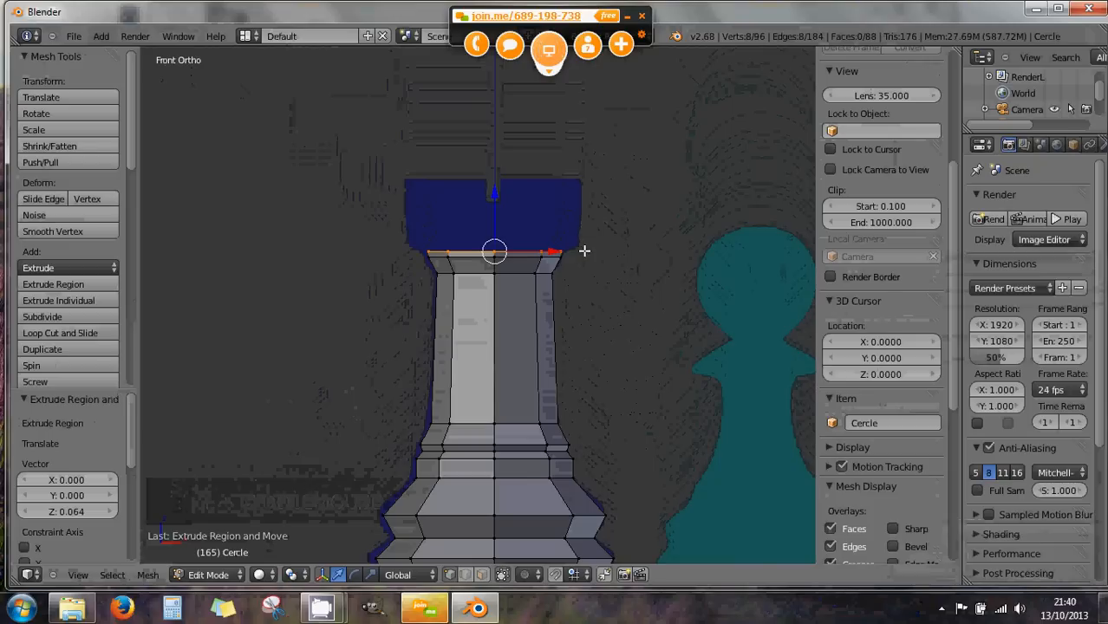
key("s")
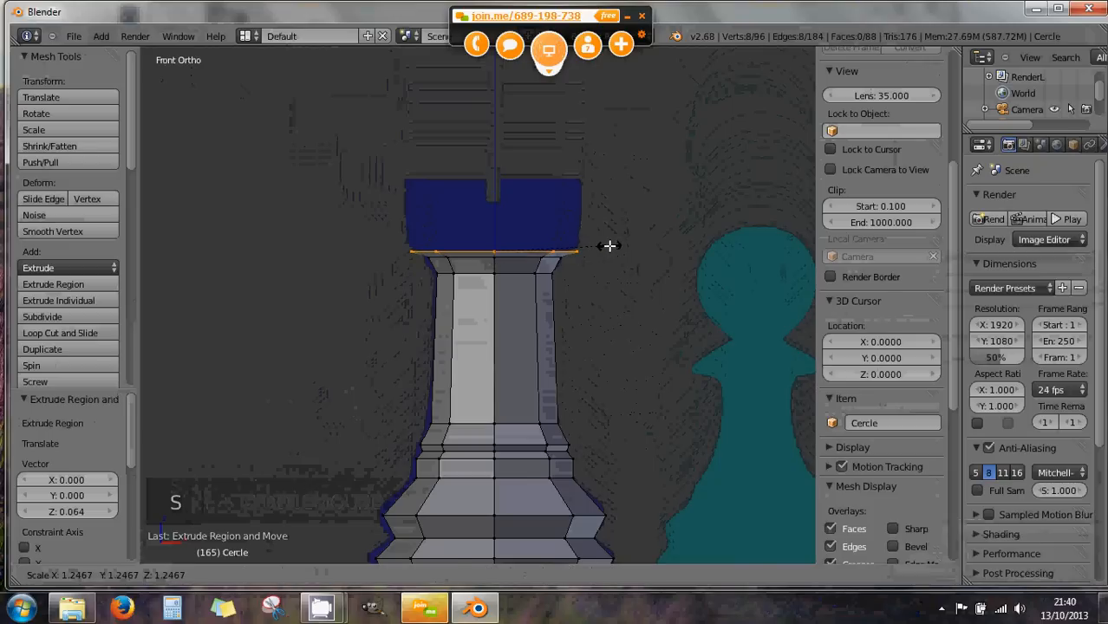
left_click(609, 246)
left_click_drag(495, 195, 531, 206)
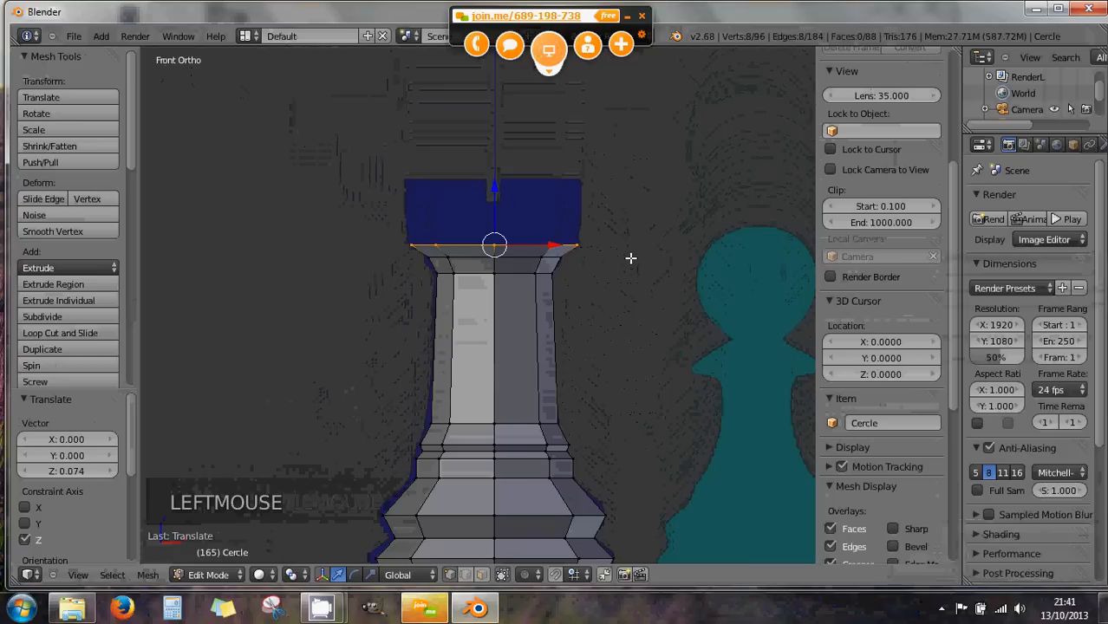
- Scale the head's lower ring by about 1.037 and extrude it about 0.735 upward to form the rook's head wall
key("s")
key("s")
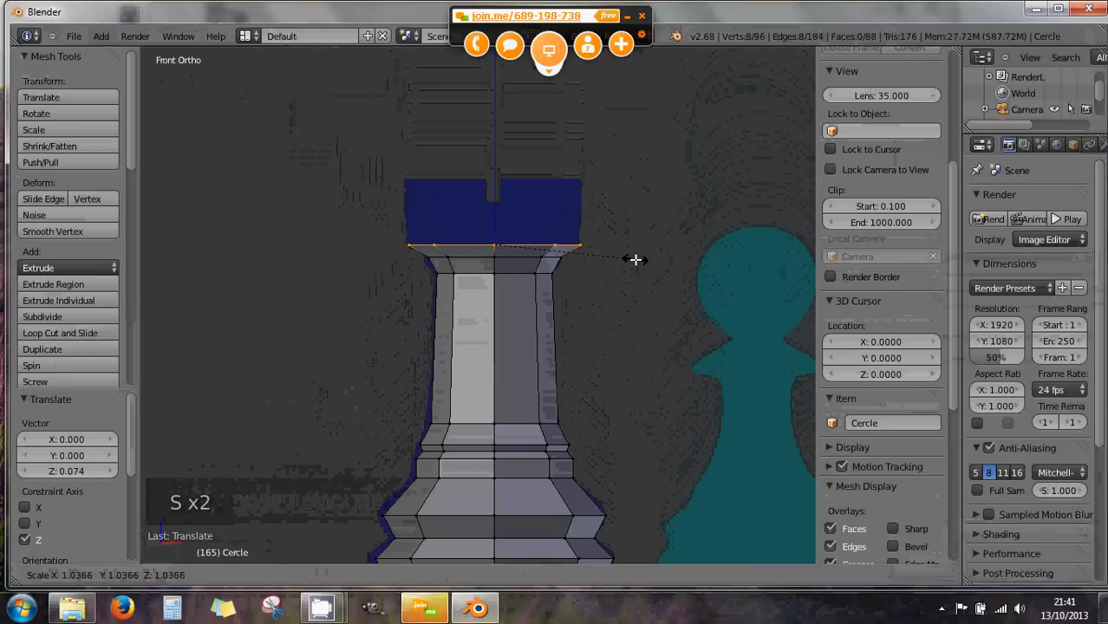
key("e")
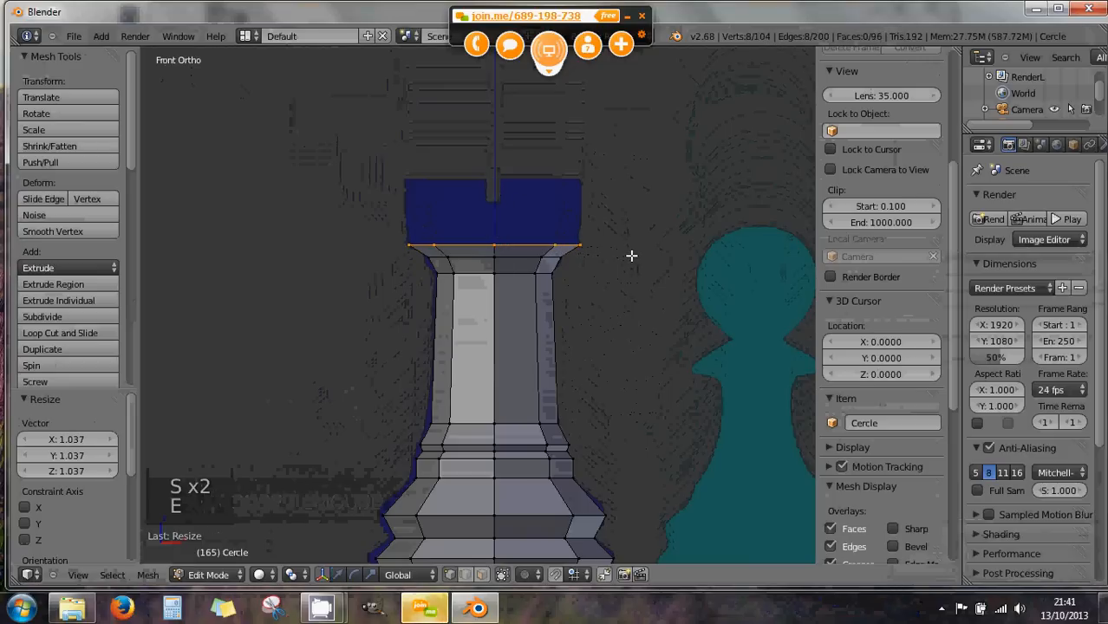
left_click(630, 189)
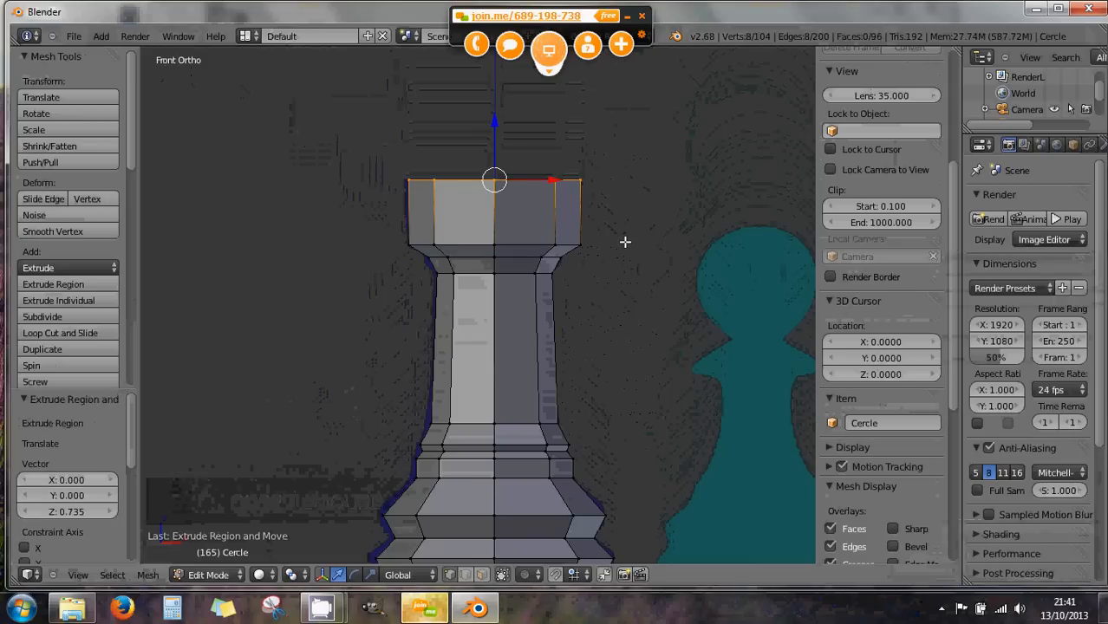
- Examine the rook's open top from above and its full outline against the background image in front view
scroll(621, 242, "down", 1)
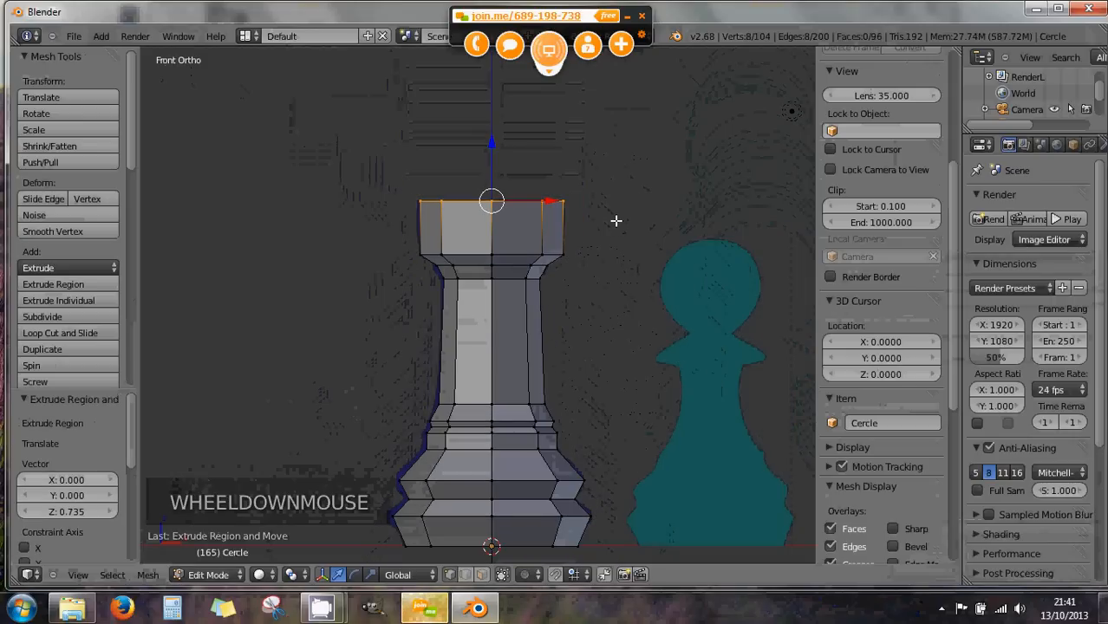
middle_click_drag(615, 217, 618, 290)
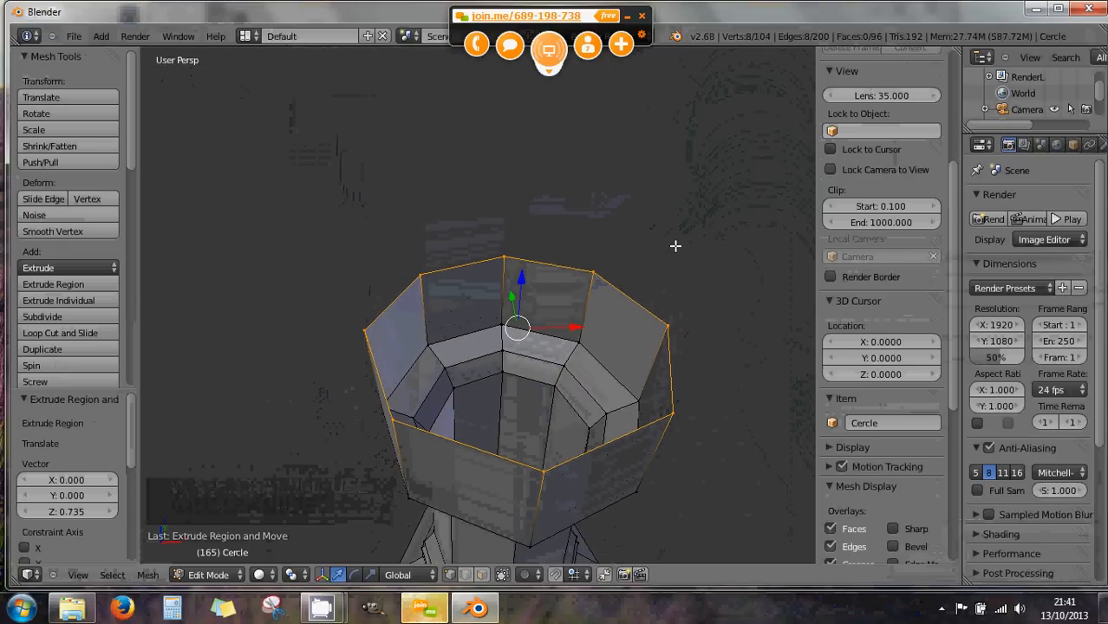
scroll(693, 273, "down", 2)
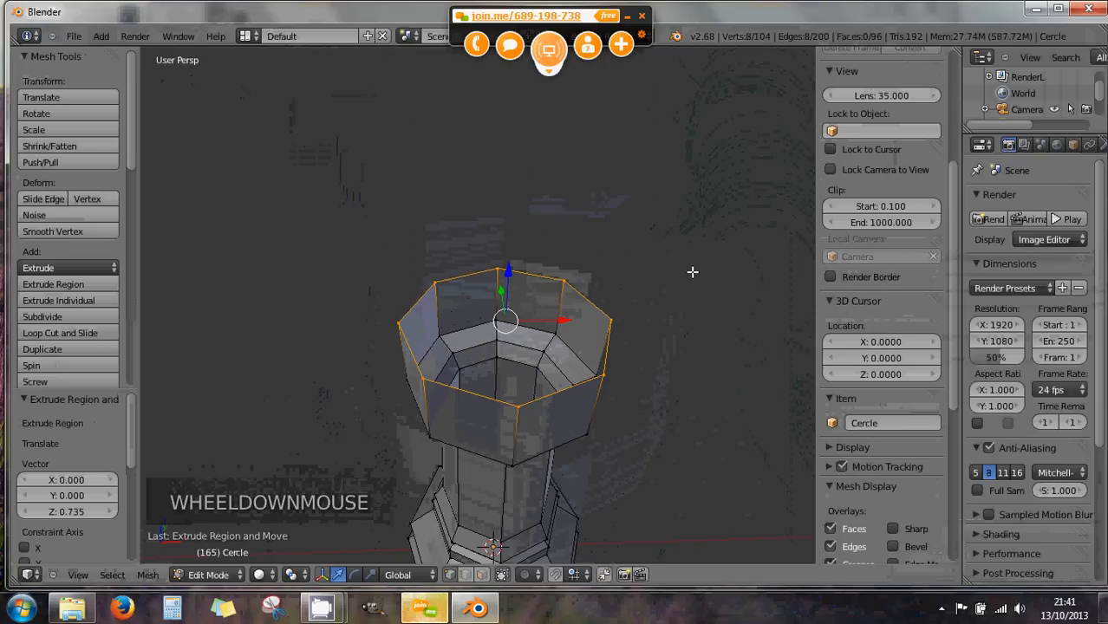
middle_click_drag(647, 285, 641, 238)
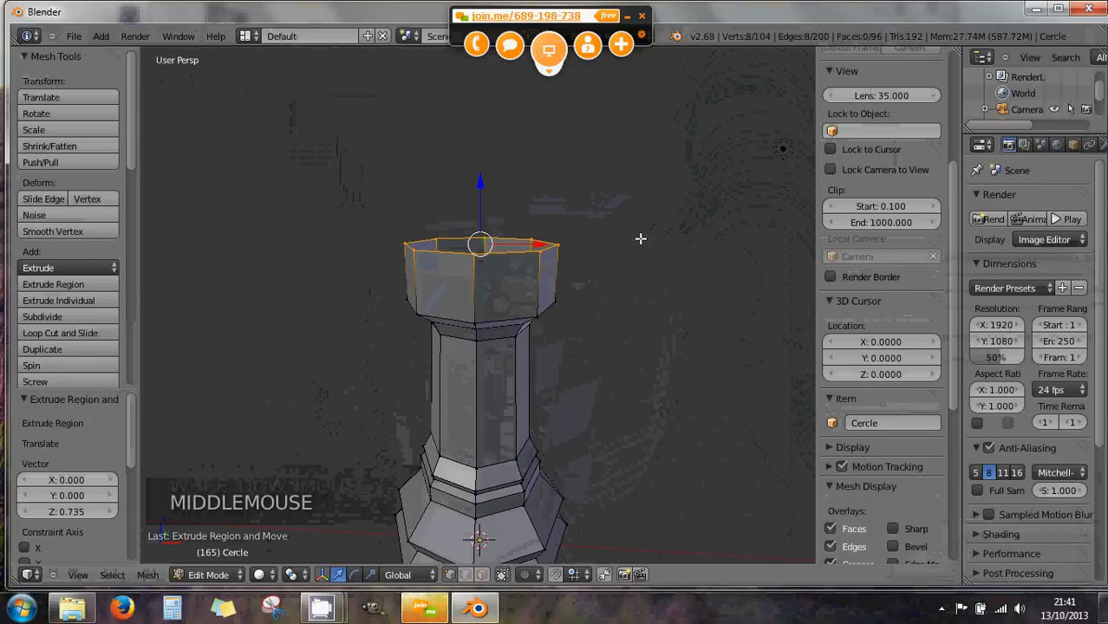
key("KP_1")
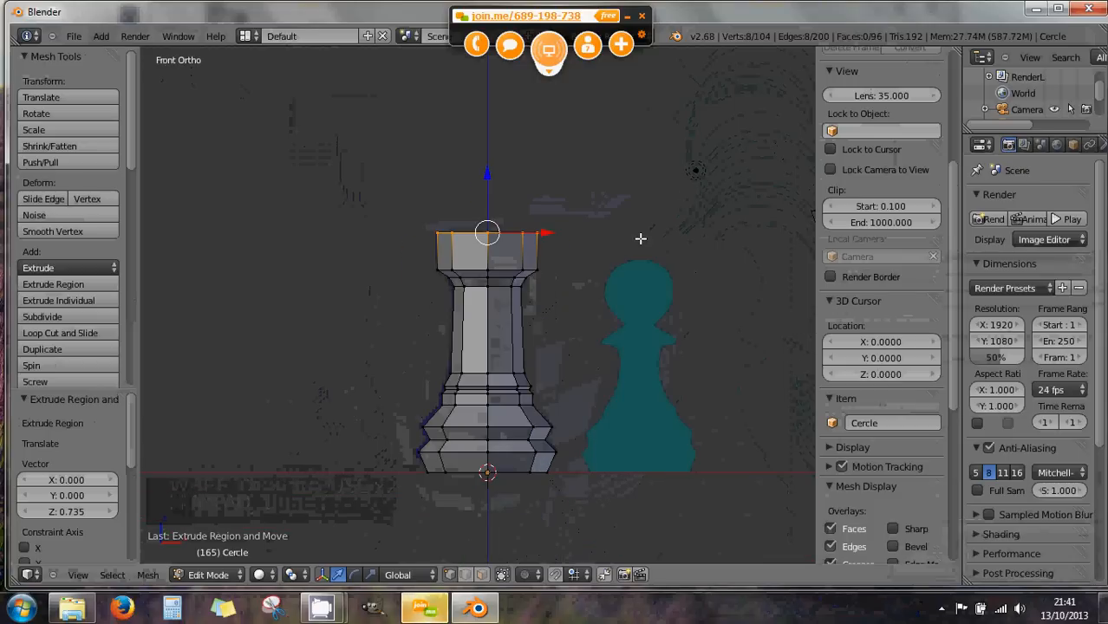
middle_click_drag(601, 272, 580, 351)
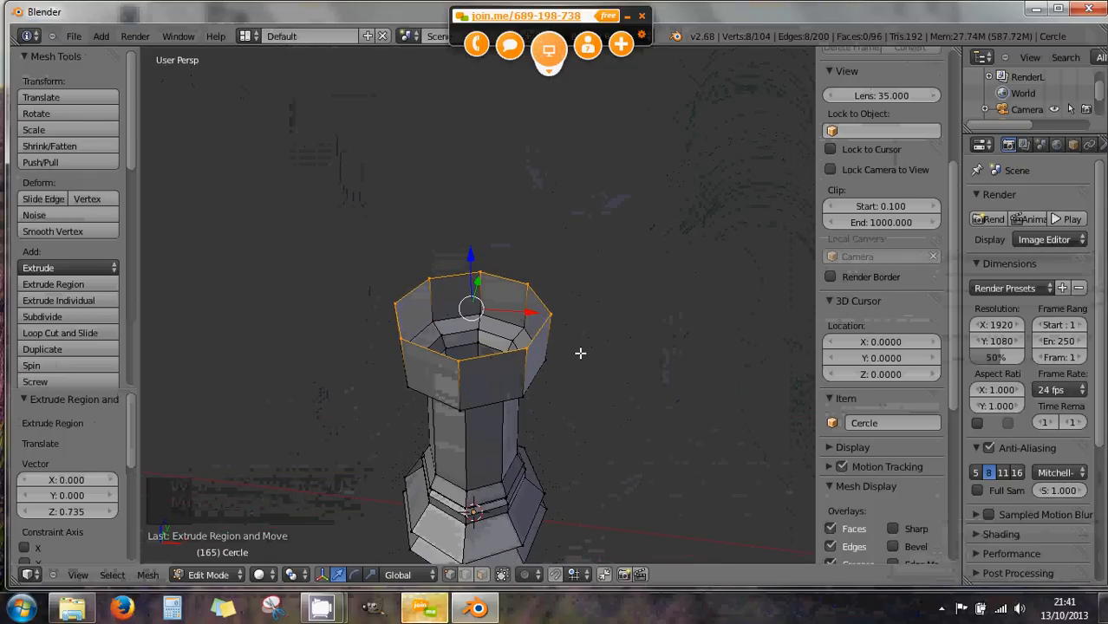
key("KP_1")
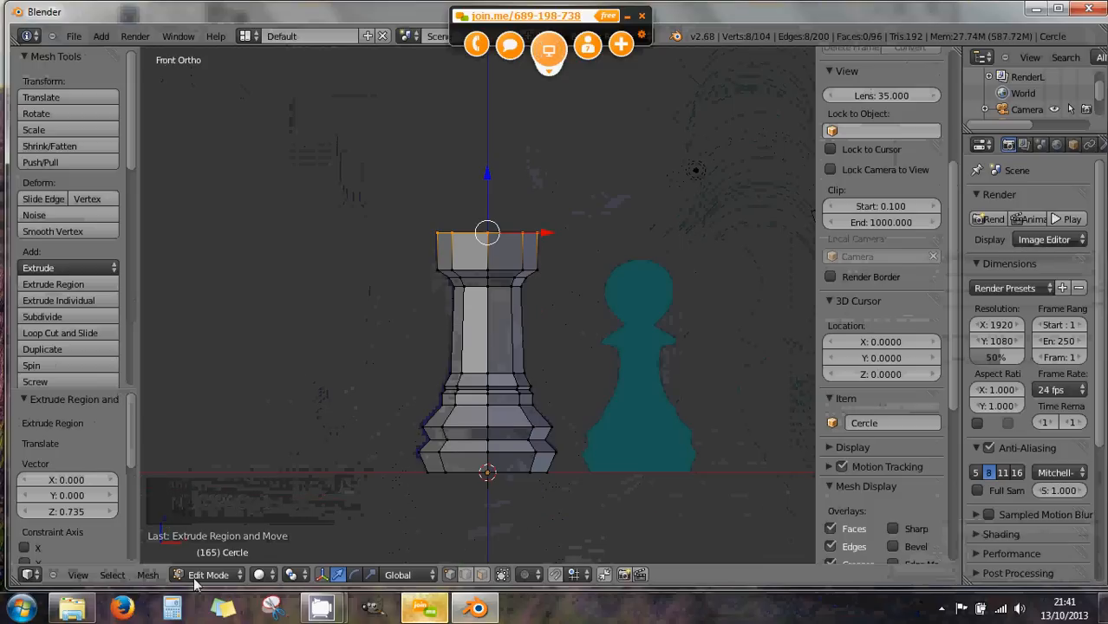
- Hide the tool shelf and toggle the rook into Object Mode and back to Edit Mode
left_click(199, 583)
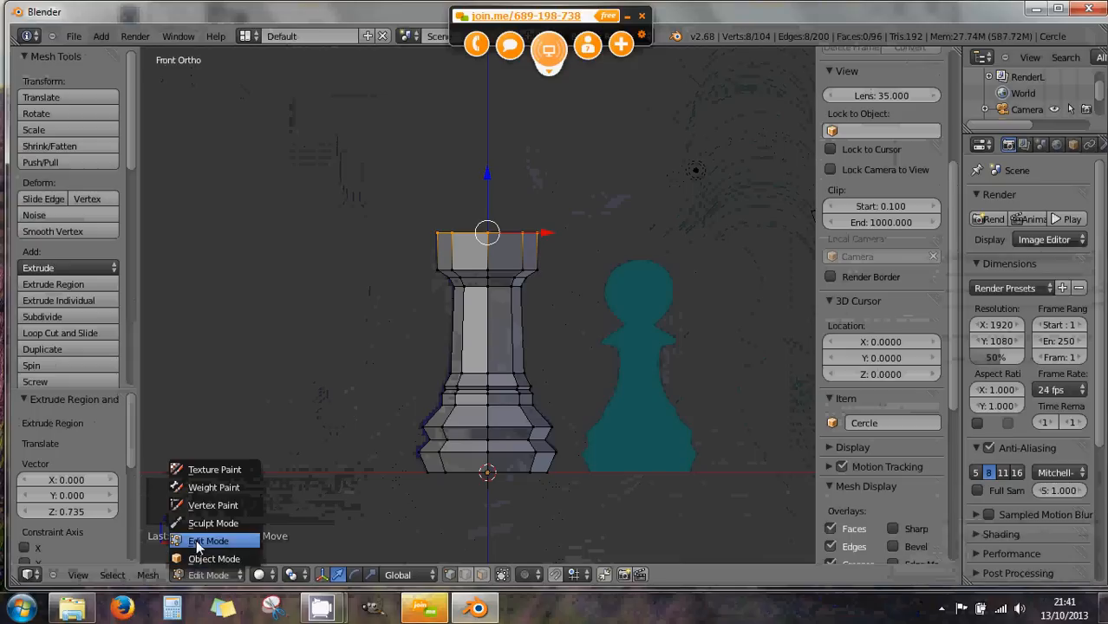
left_click(302, 409)
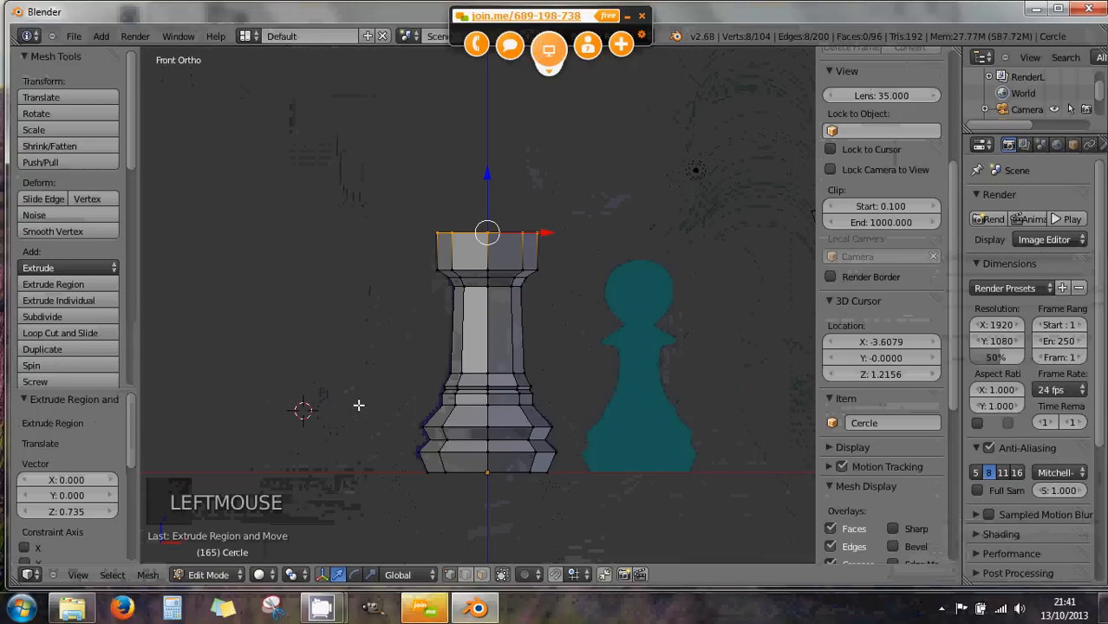
key("t")
key("Tab")
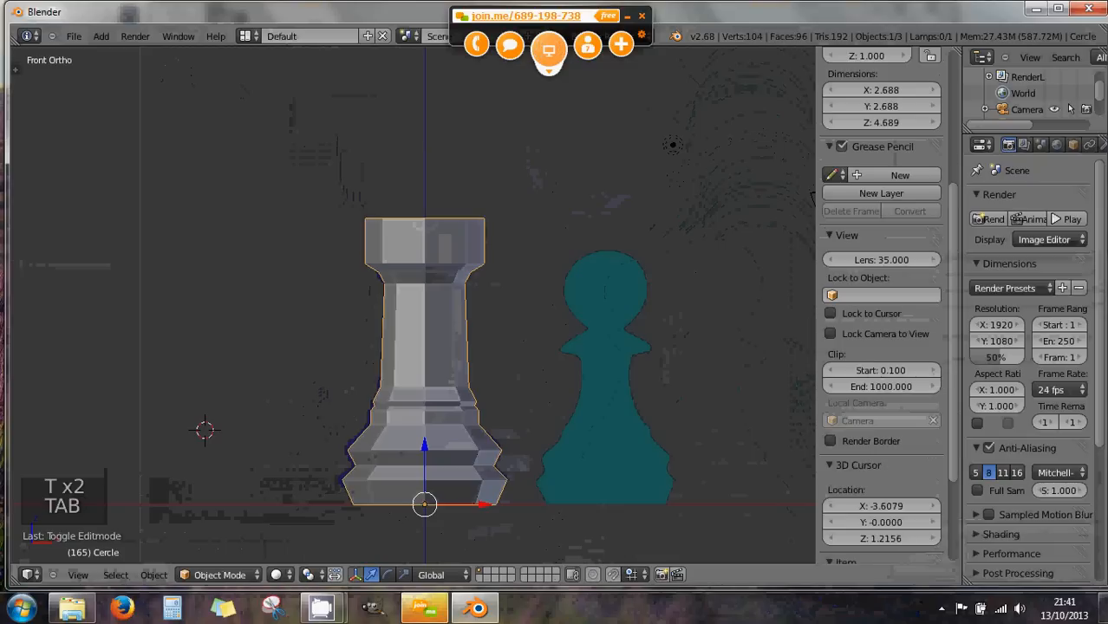
key("Tab")
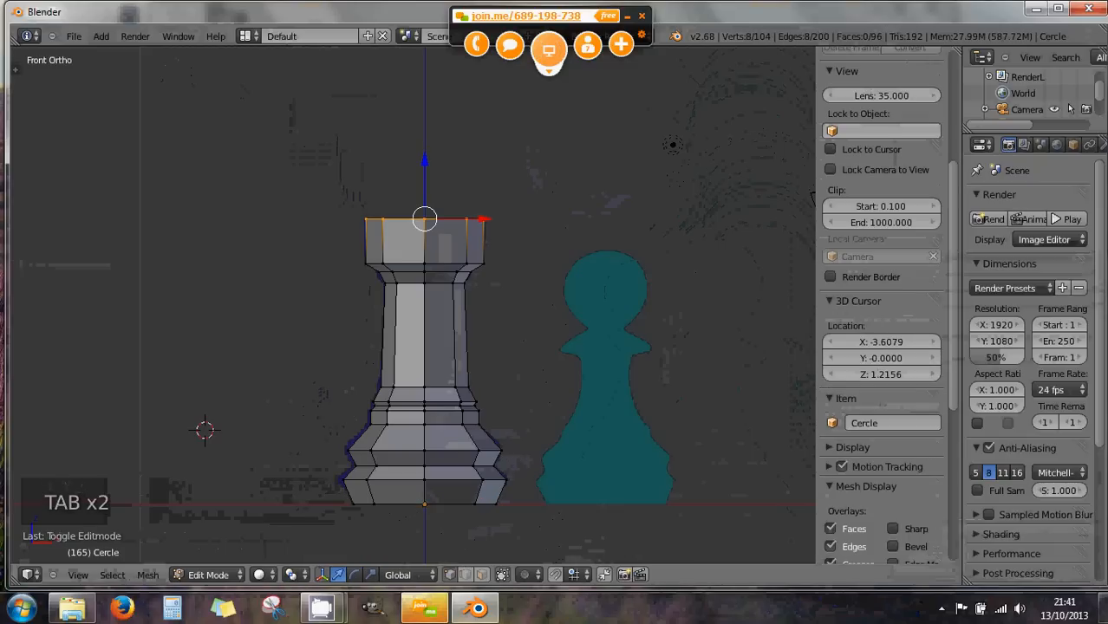
- Show the tool shelf and toggle the rook between edit and object modes, ending in Object Mode
key("Tab")
key("Tab")
key("Tab")
key("Tab")
key("Tab")
key("Tab")
key("t")
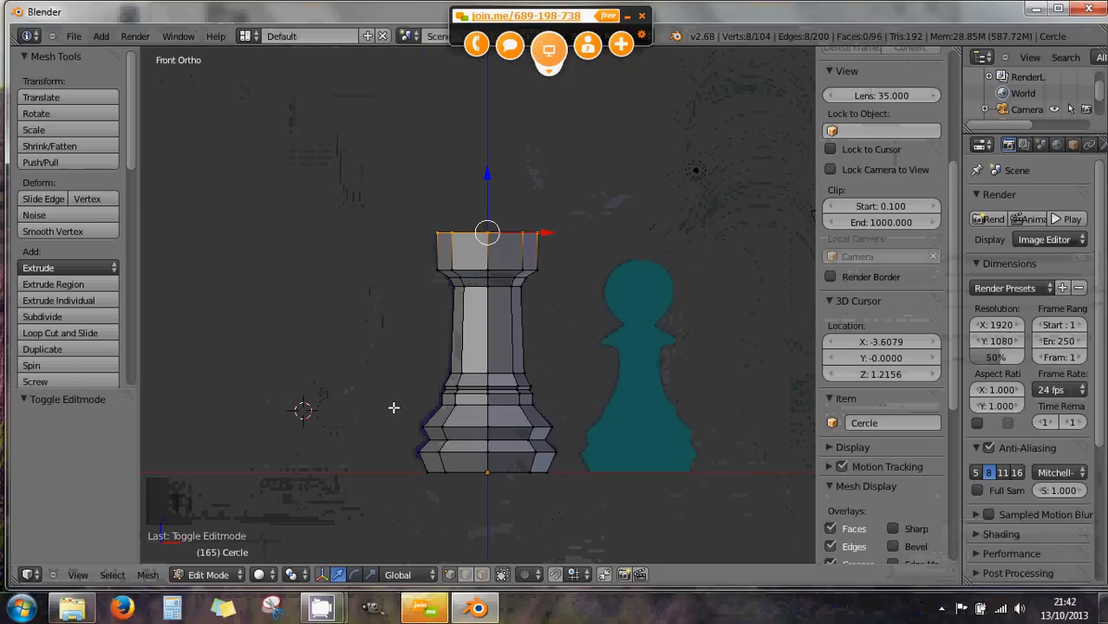
key("Tab")
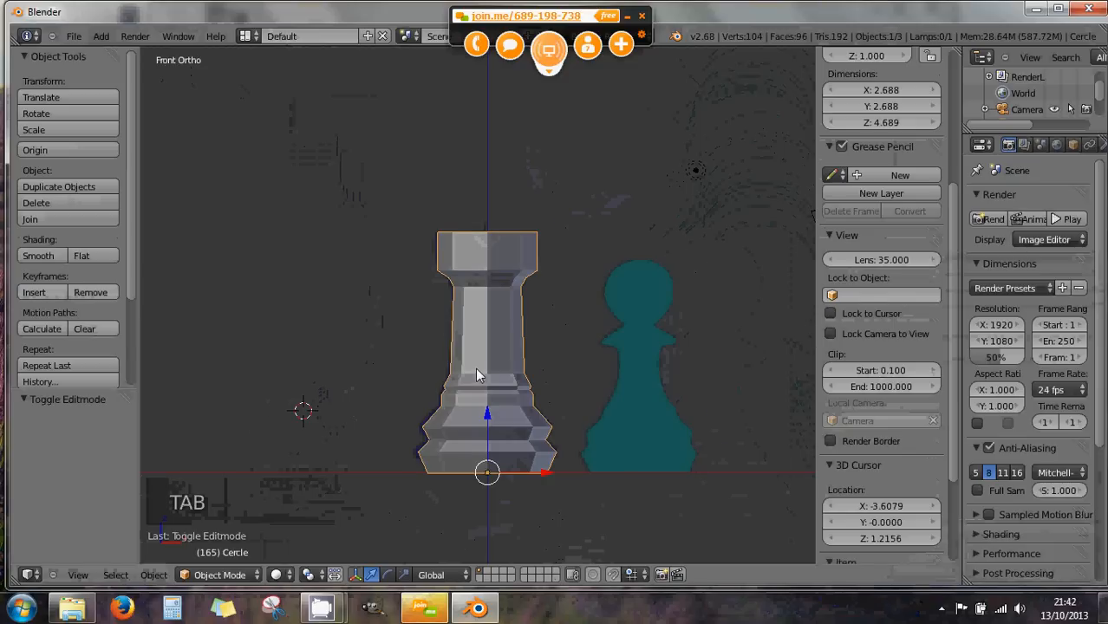
- Try smooth shading on the rook and return it to flat shading, viewing it from above and below
scroll(478, 371, "up", 1)
mouse_move(477, 371)
middle_mouse_down()
mouse_move(388, 403)
mouse_move(485, 388)
middle_mouse_up()
scroll(444, 392, "down", 2)
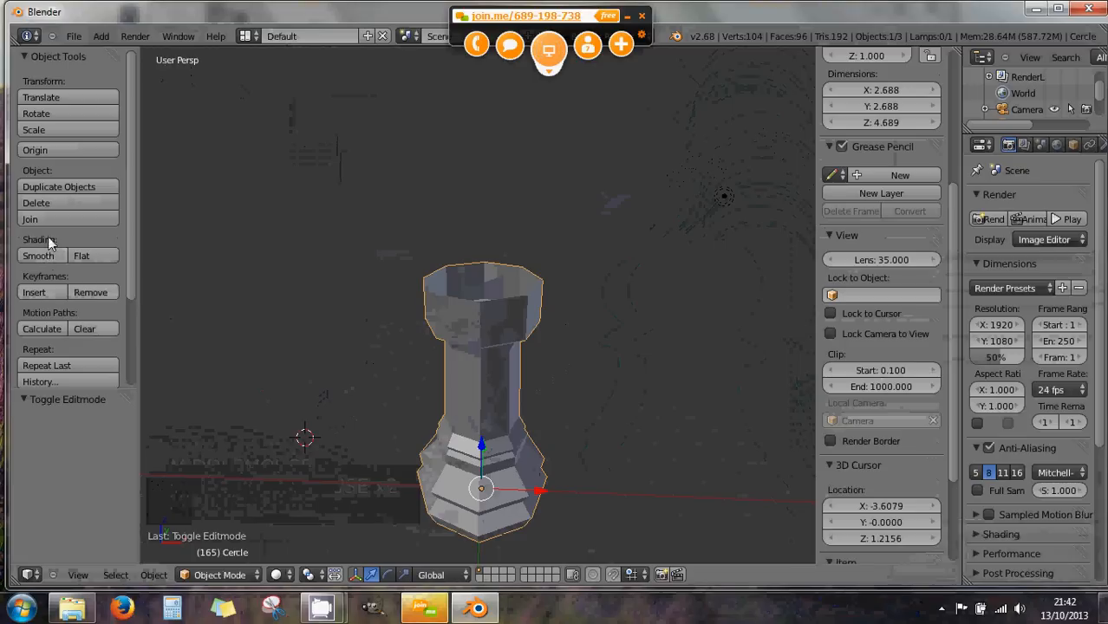
left_click(37, 257)
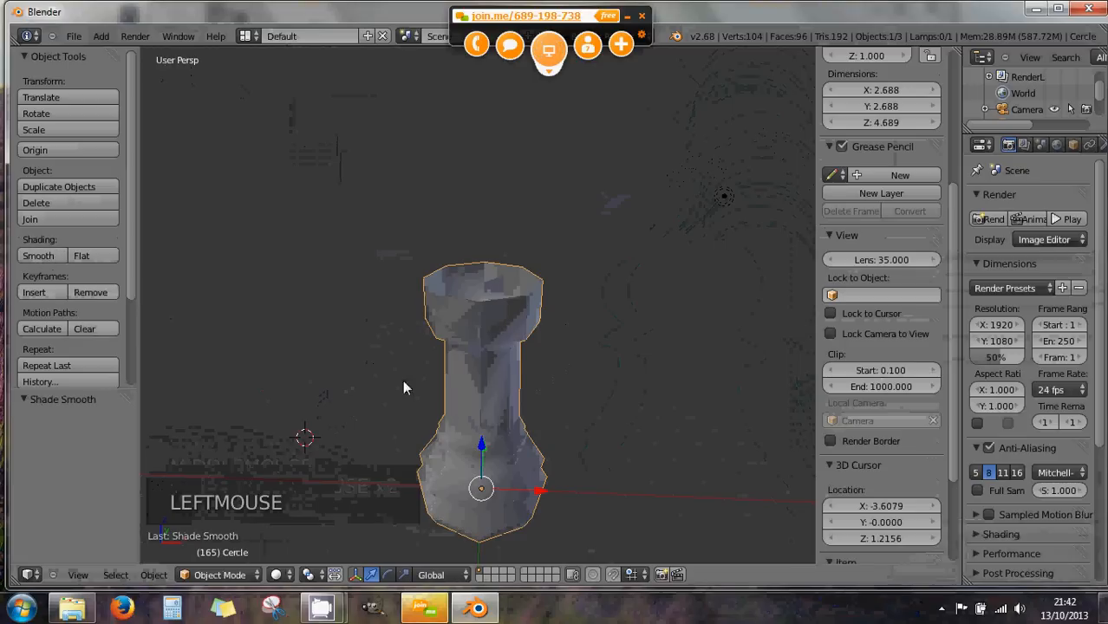
middle_click_drag(403, 388, 435, 435)
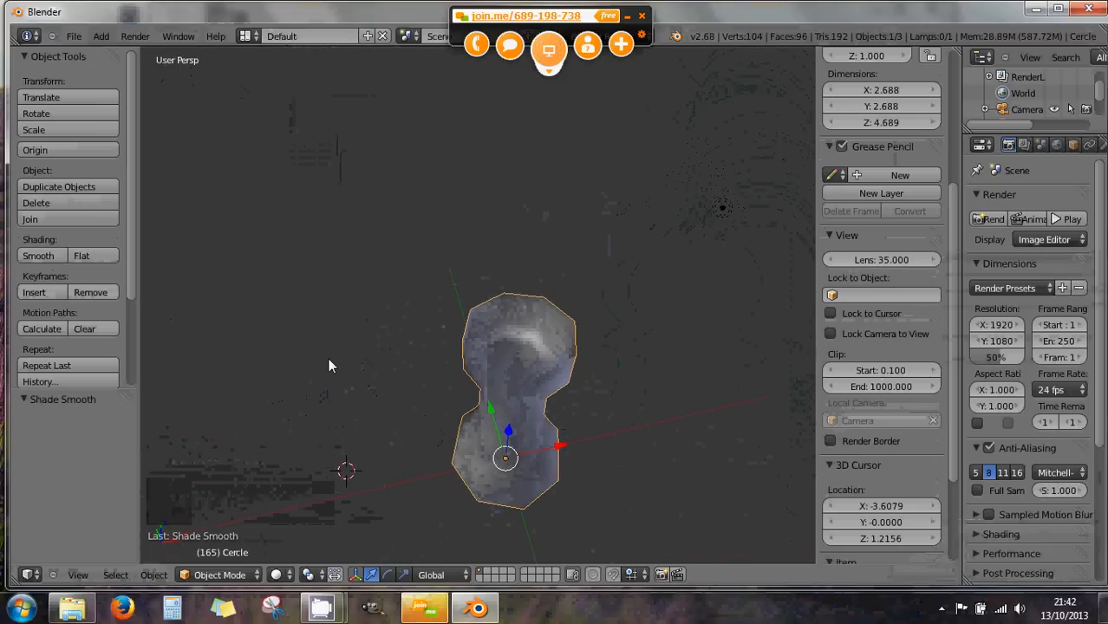
left_click(47, 255)
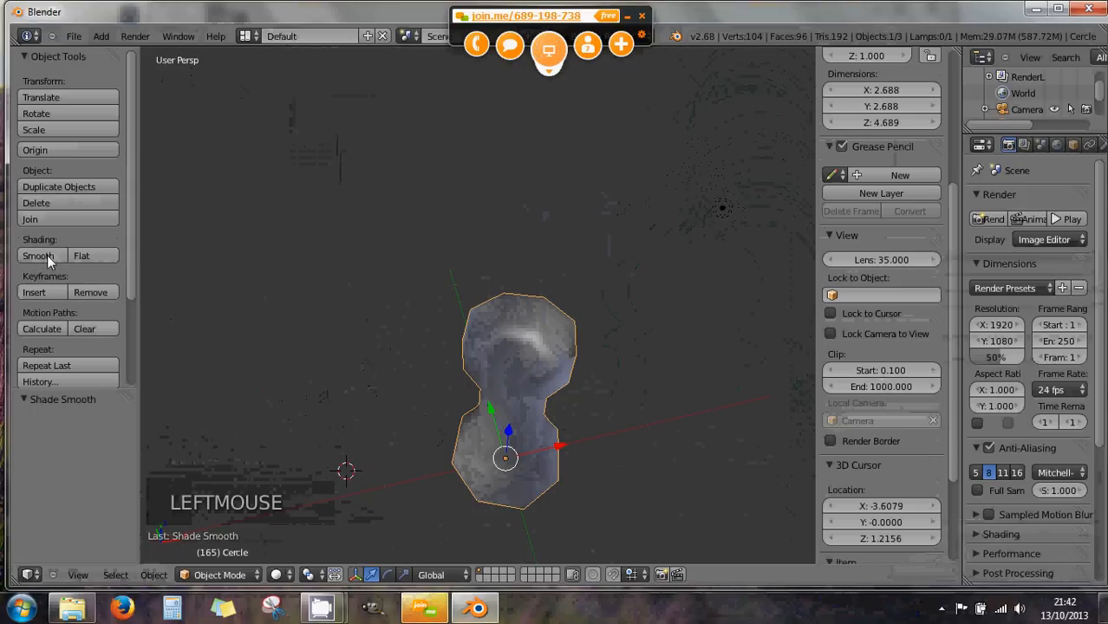
left_click(107, 255)
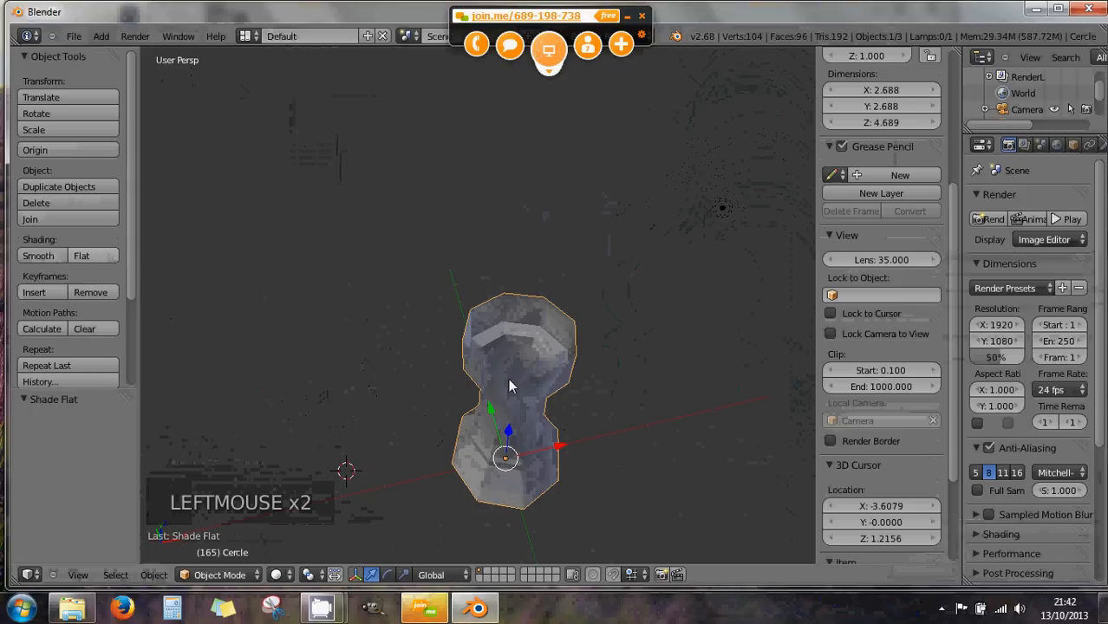
middle_click_drag(511, 377, 515, 317)
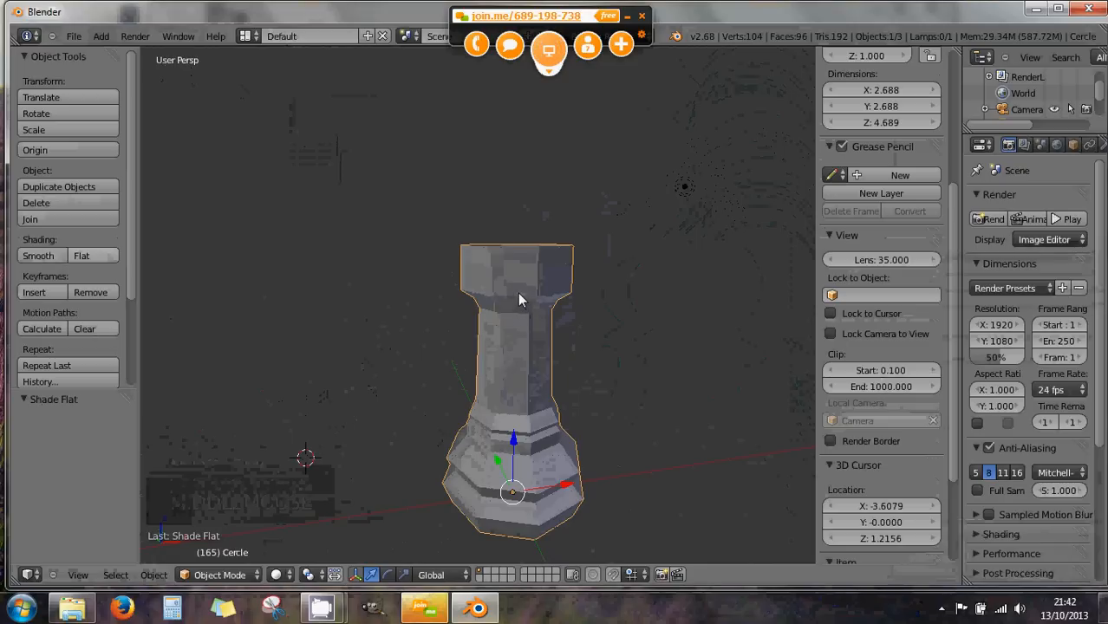
middle_click_drag(517, 352, 531, 324)
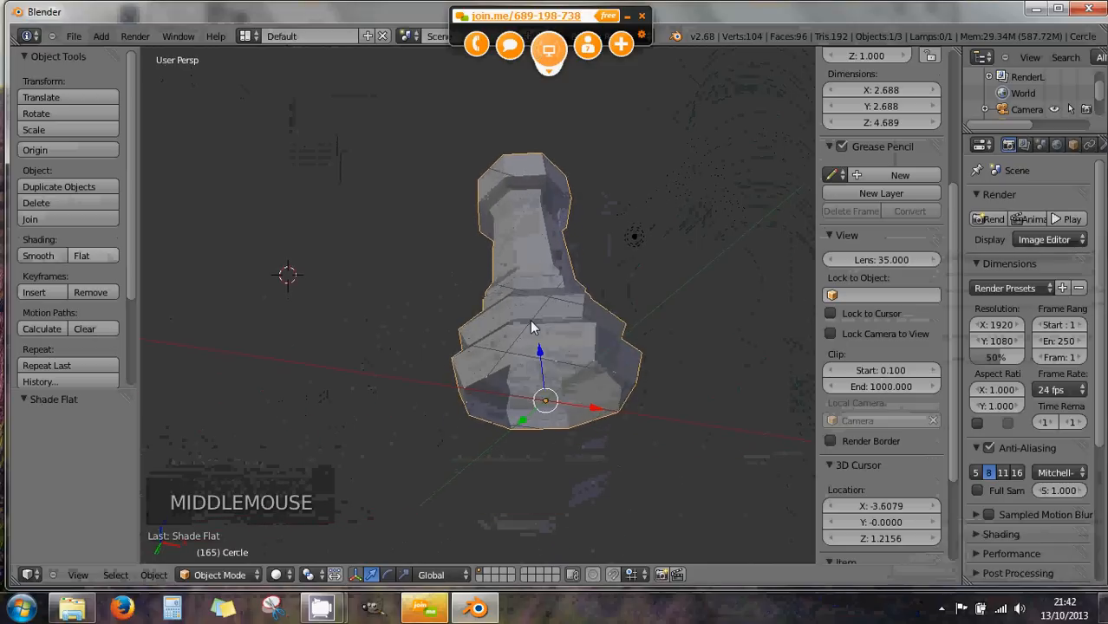
- Return the rook to Edit Mode and bring its full outline into front view
left_click(220, 575)
left_click(221, 541)
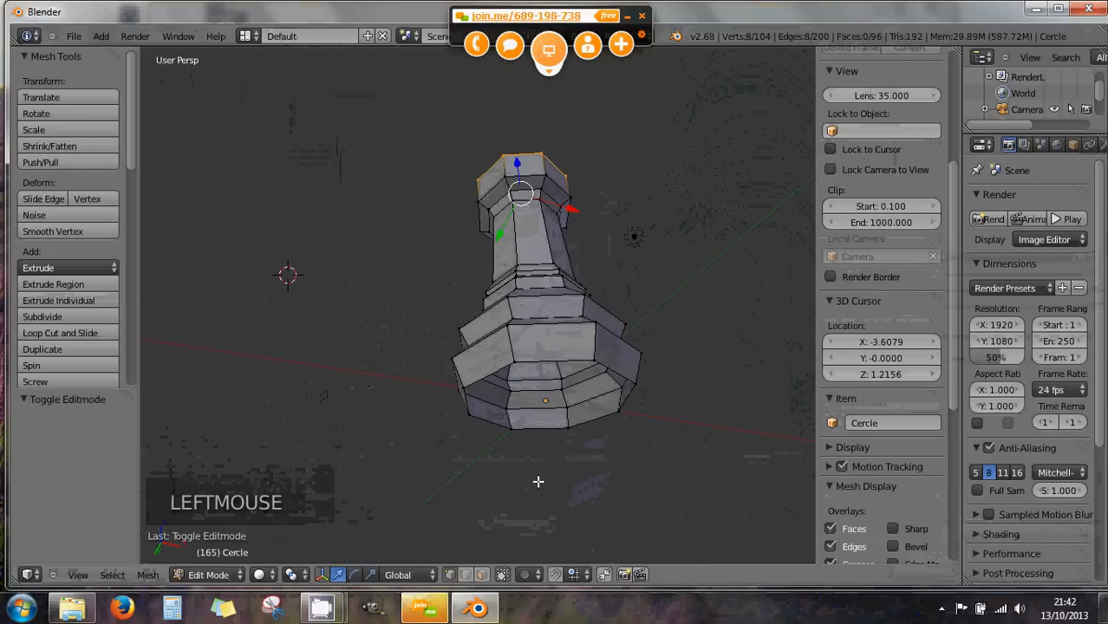
middle_click_drag(536, 478, 519, 511)
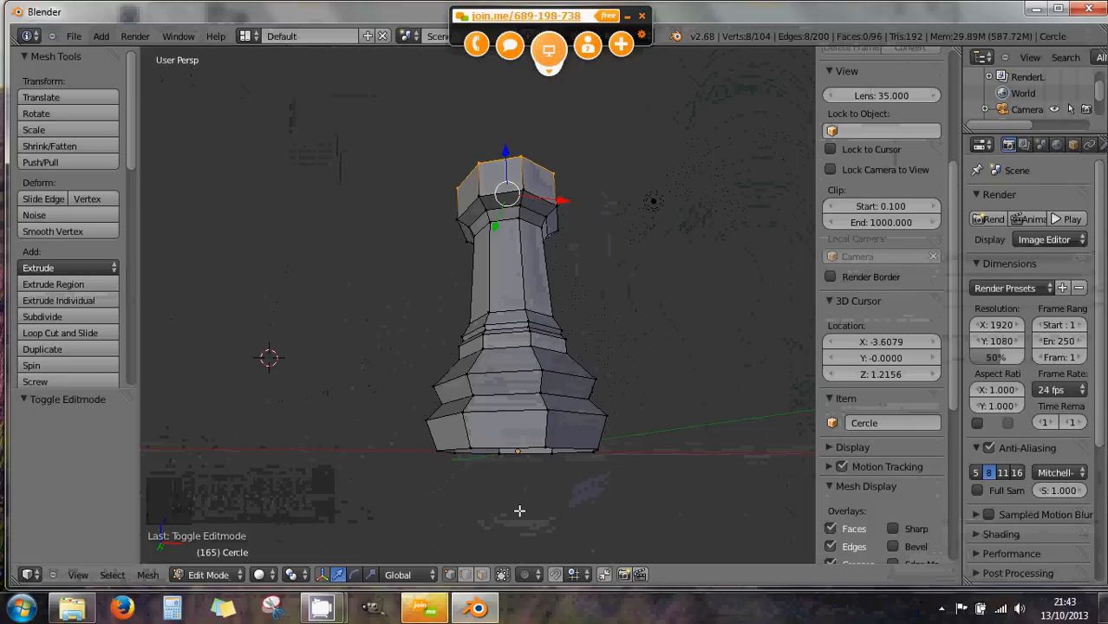
scroll(544, 430, "down", 3)
middle_click_drag(513, 376, 493, 393)
key("KP_1")
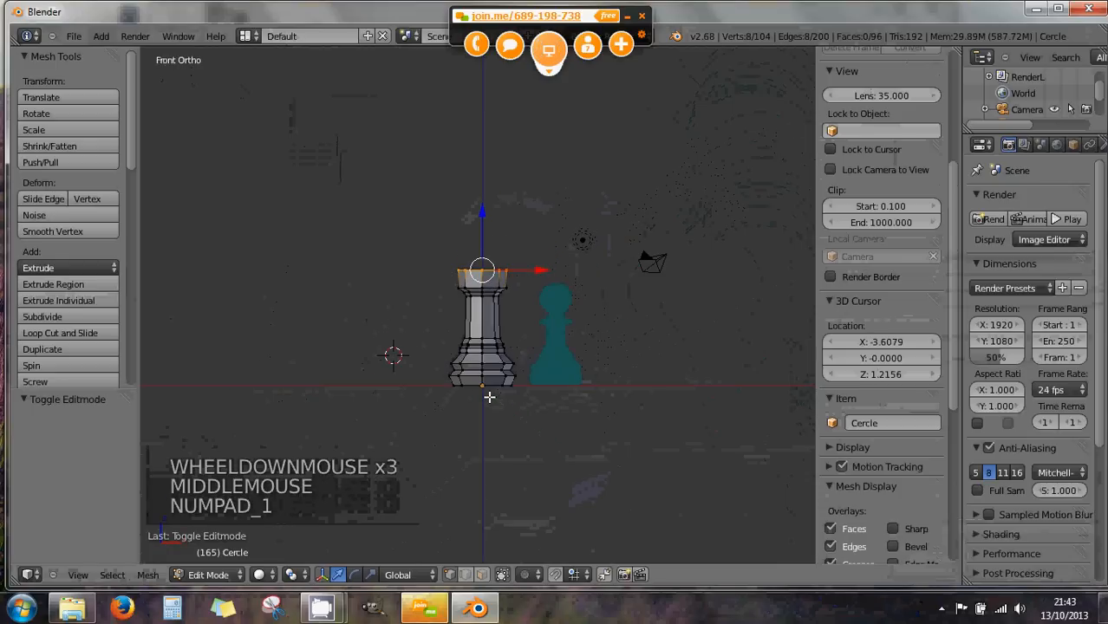
scroll(494, 394, "up", 5)
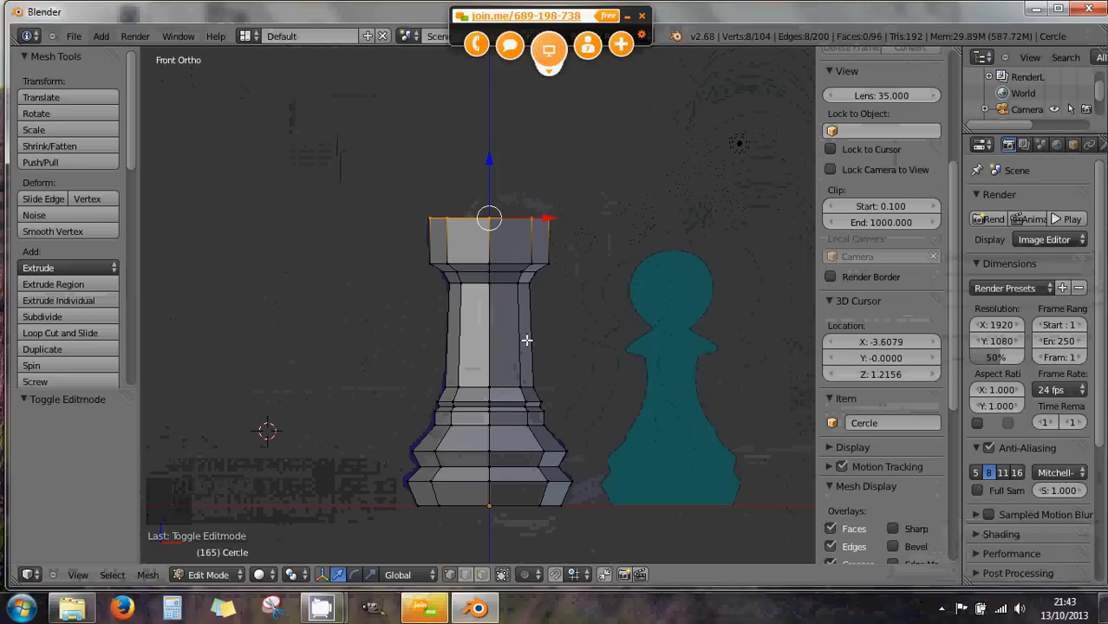
- Switch to face selection and extrude one side face of the rook's head about 1.404 outward
right_click(533, 260)
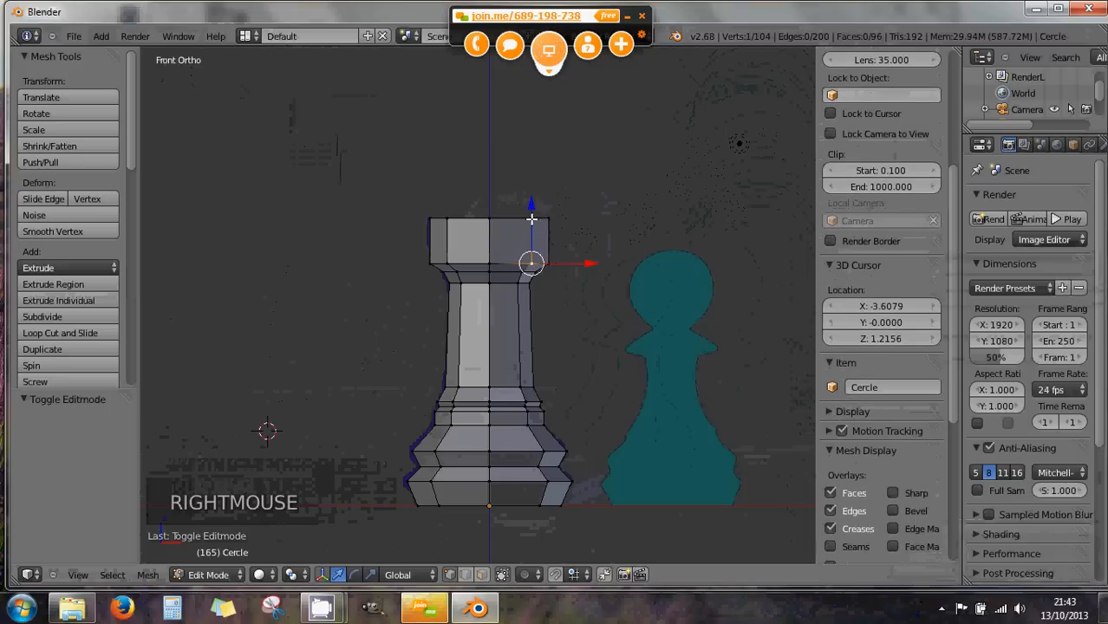
left_click(482, 575)
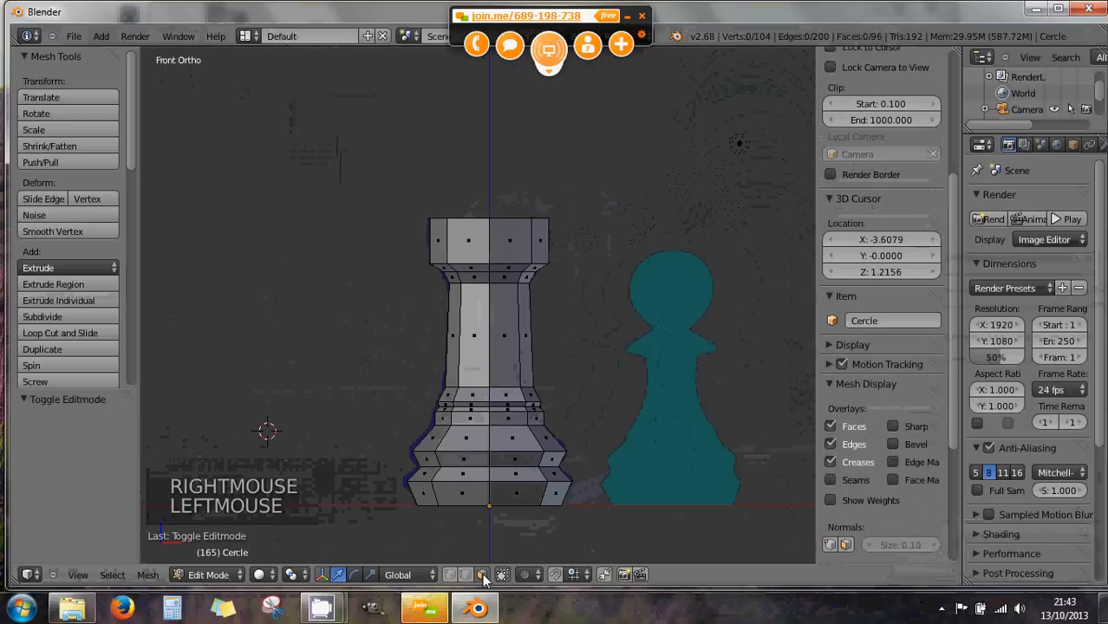
right_click(546, 241)
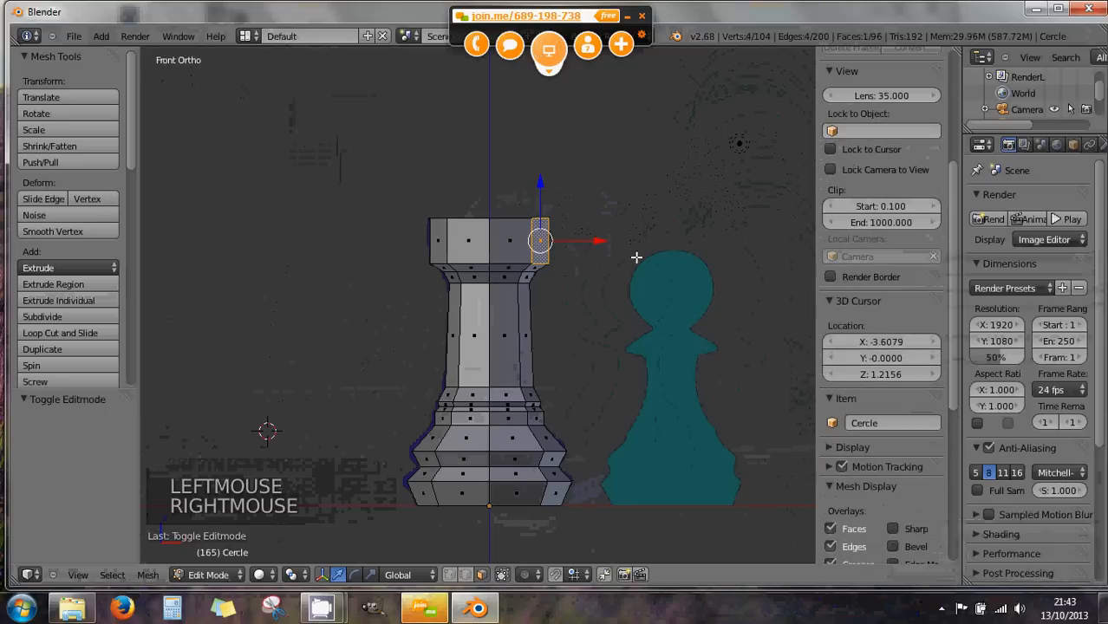
key("e")
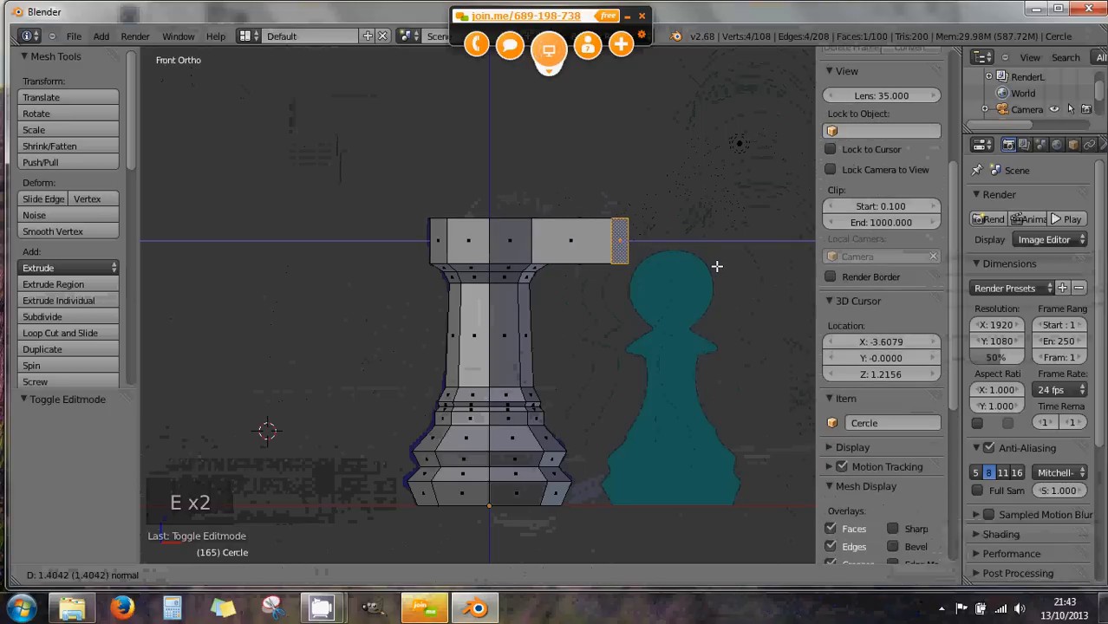
left_click(716, 266)
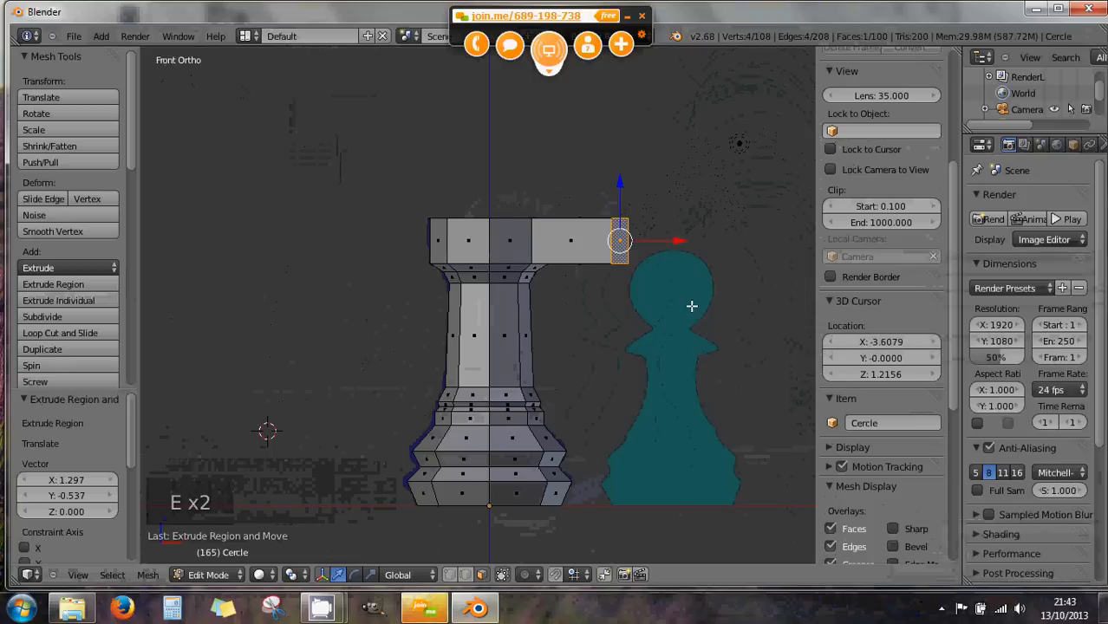
- Extrude the top face of the block projecting from the head about 1.281 upward
middle_click_drag(606, 260, 615, 309)
scroll(615, 309, "down", 2)
right_click(613, 286)
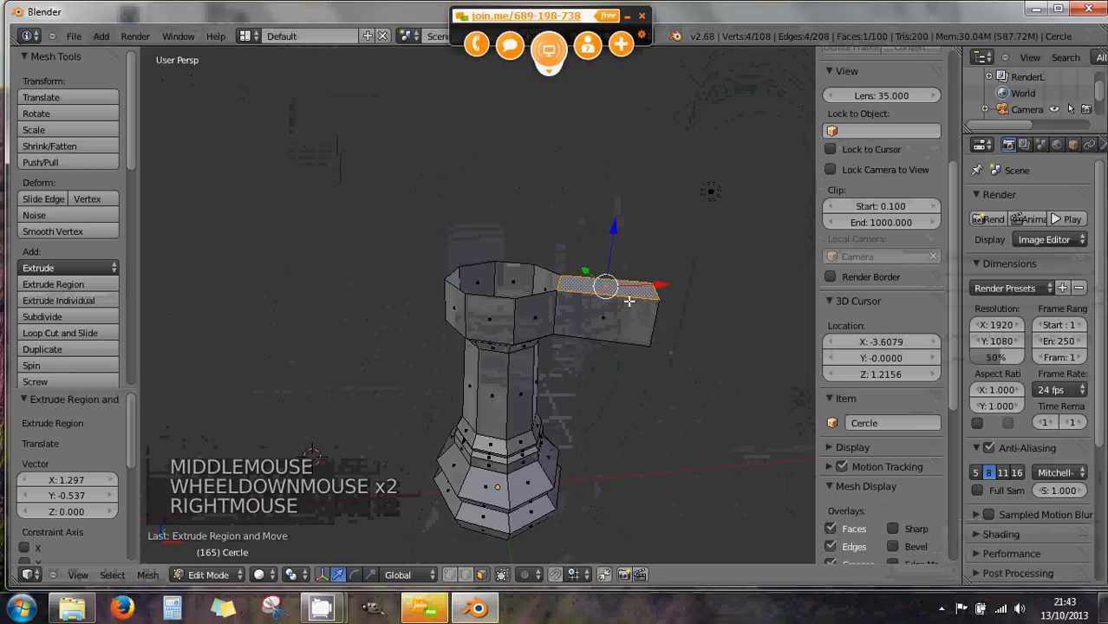
key("e")
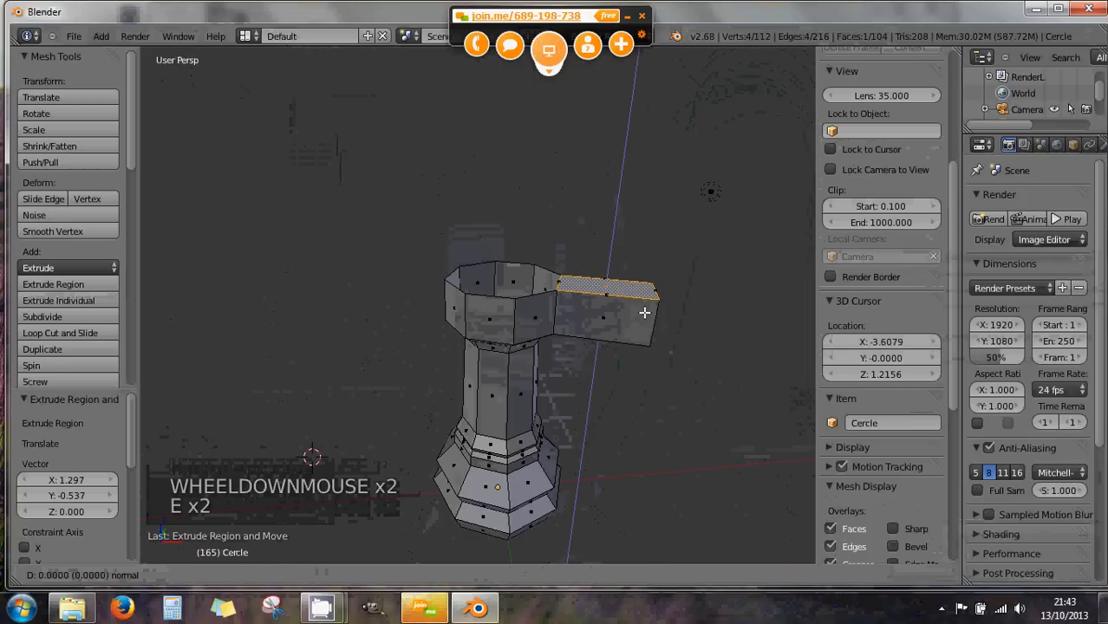
left_click(643, 229)
- Extrude the raised block's outer end face about 0.969 outward, away from the rook
middle_click_drag(663, 284, 540, 240)
right_click(554, 244)
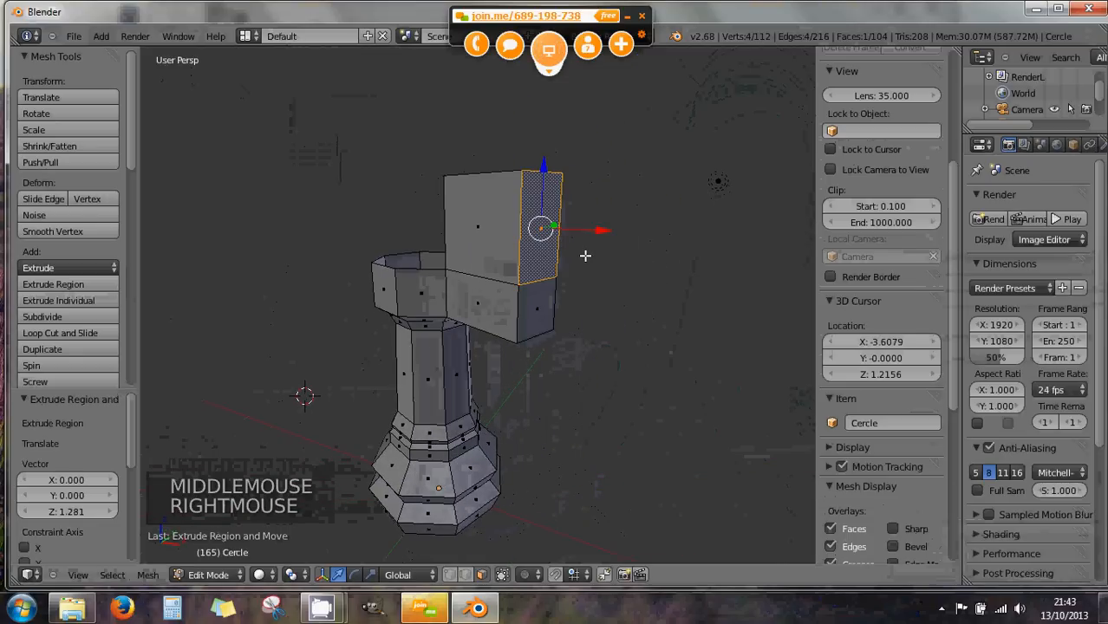
key("e")
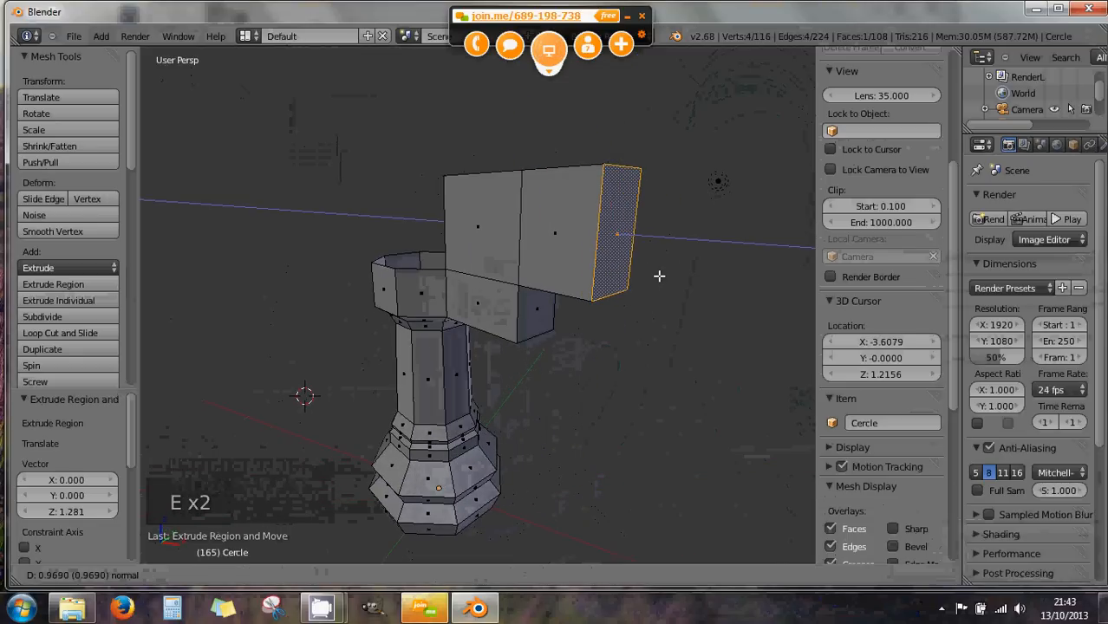
left_click(658, 276)
- Extrude the broad side face of the outermost block about 0.52 along its normal
middle_click_drag(644, 293, 664, 275)
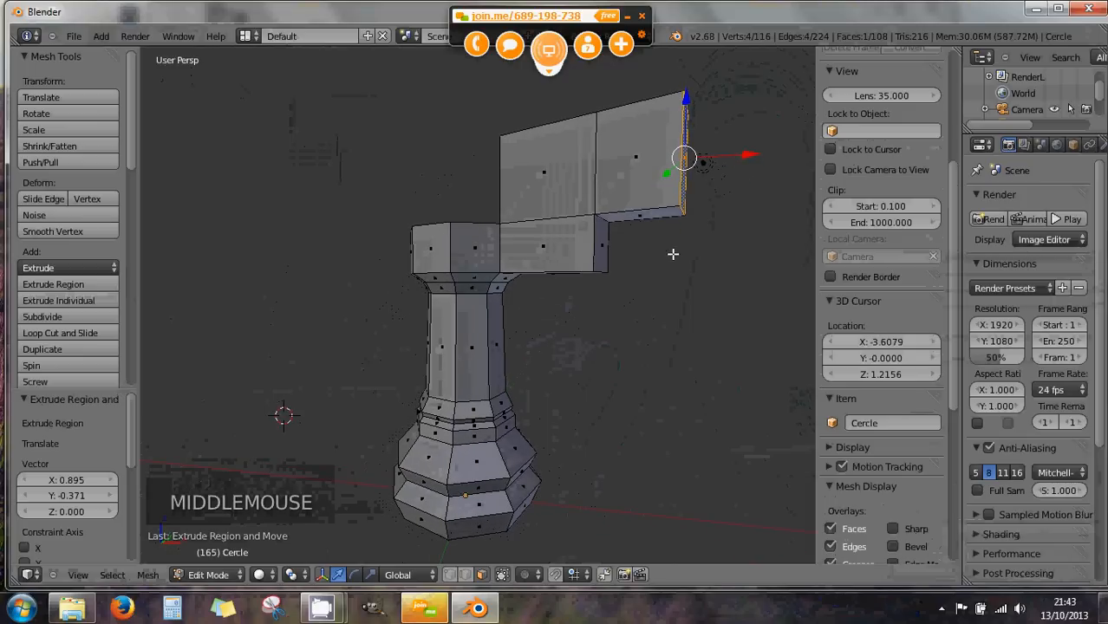
middle_click_drag(673, 198, 627, 229)
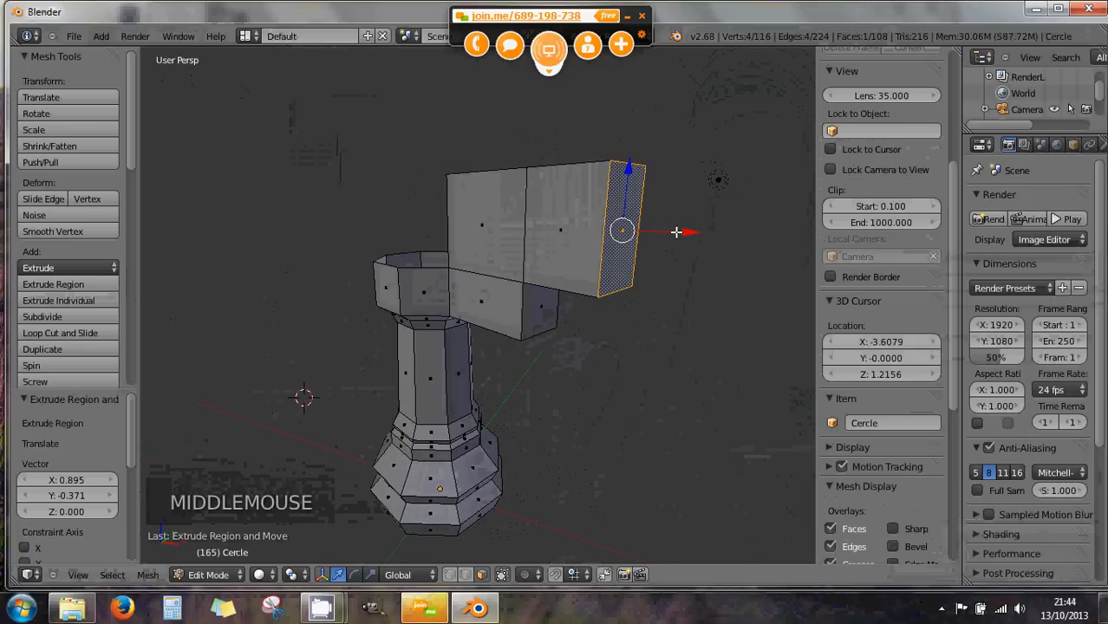
middle_click_drag(620, 247, 620, 248)
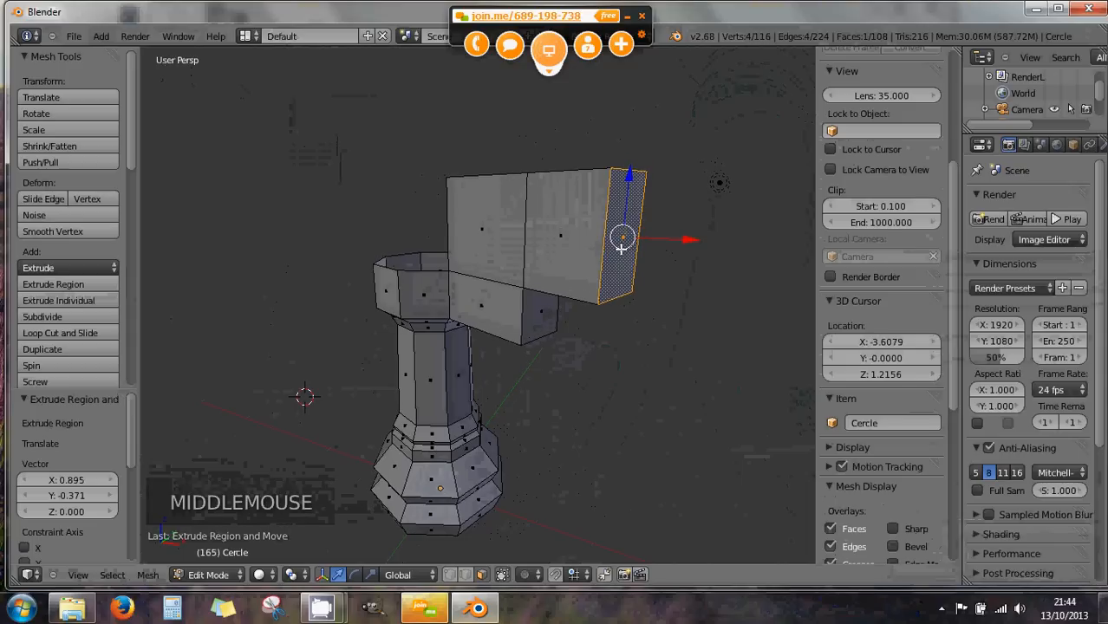
right_click(561, 236)
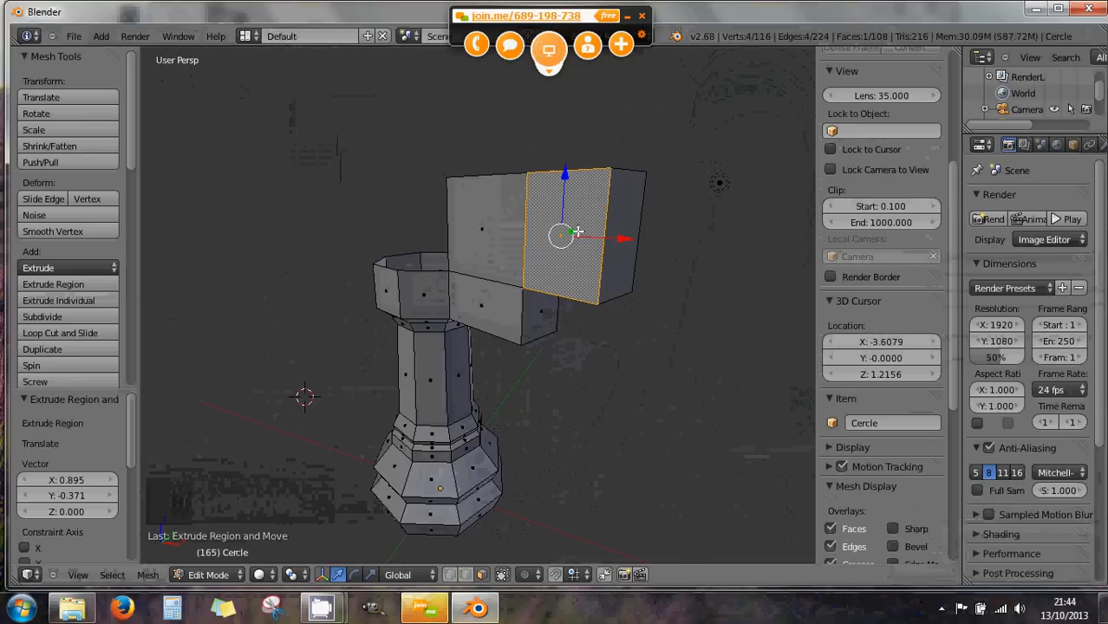
key("e")
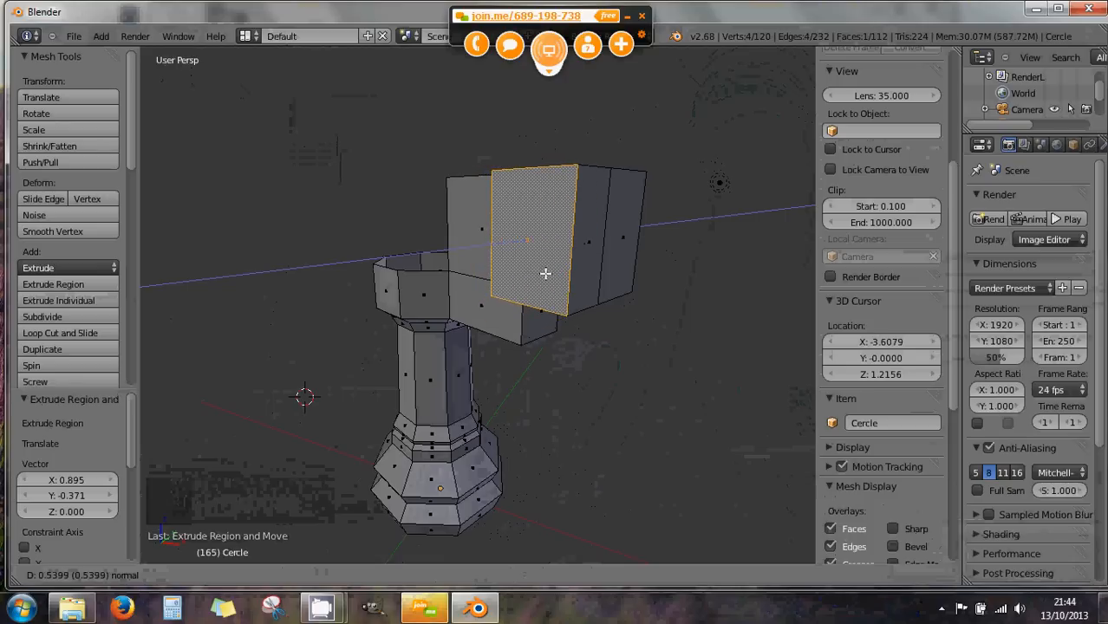
left_click(546, 273)
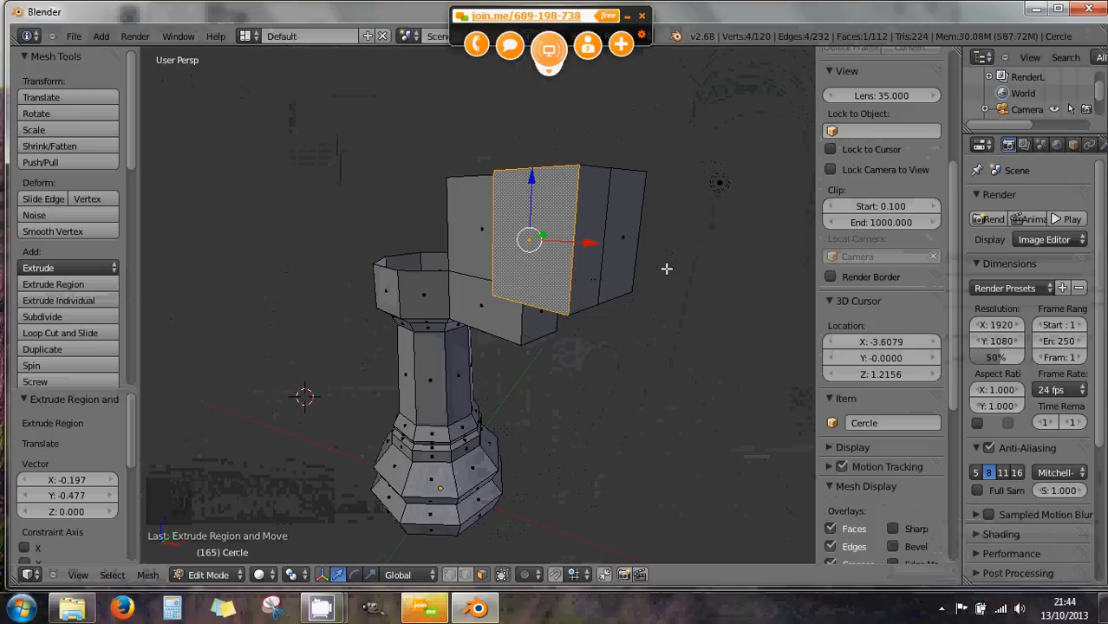
- Tilt the outermost block's narrow end face with a free trackball rotation of about 22.9° and 12.0°
right_click(621, 250)
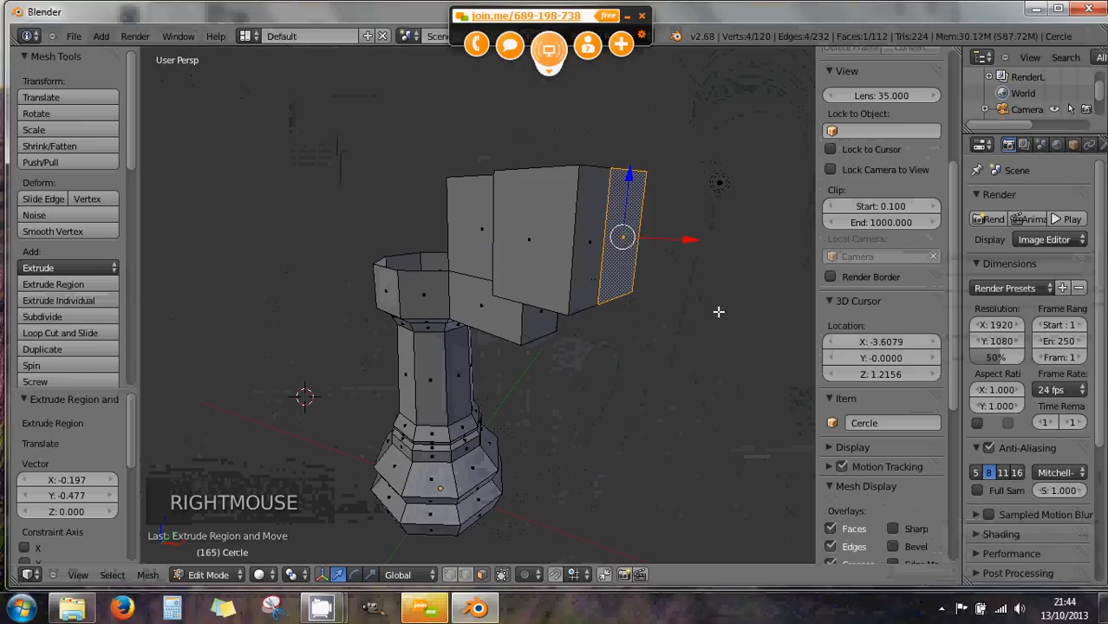
middle_click_drag(714, 322, 720, 322)
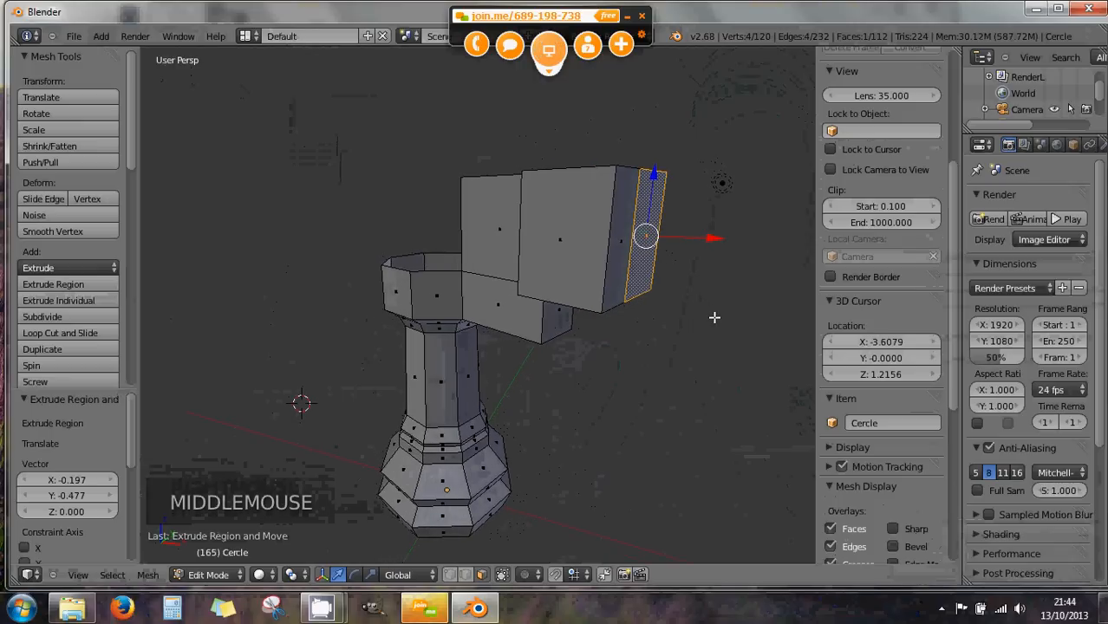
key("r")
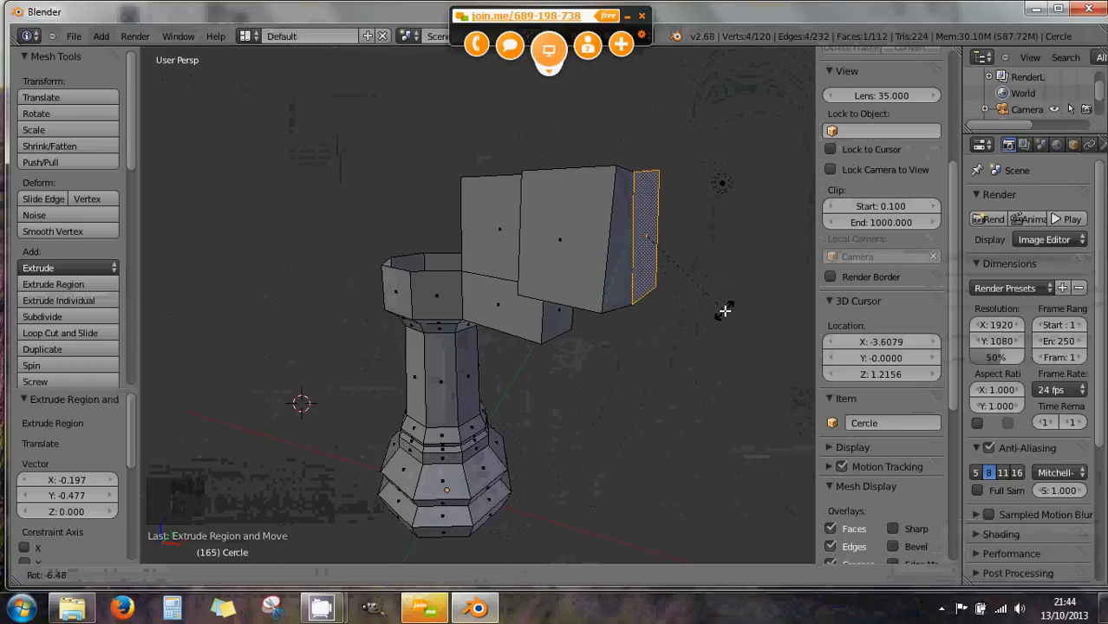
key("r")
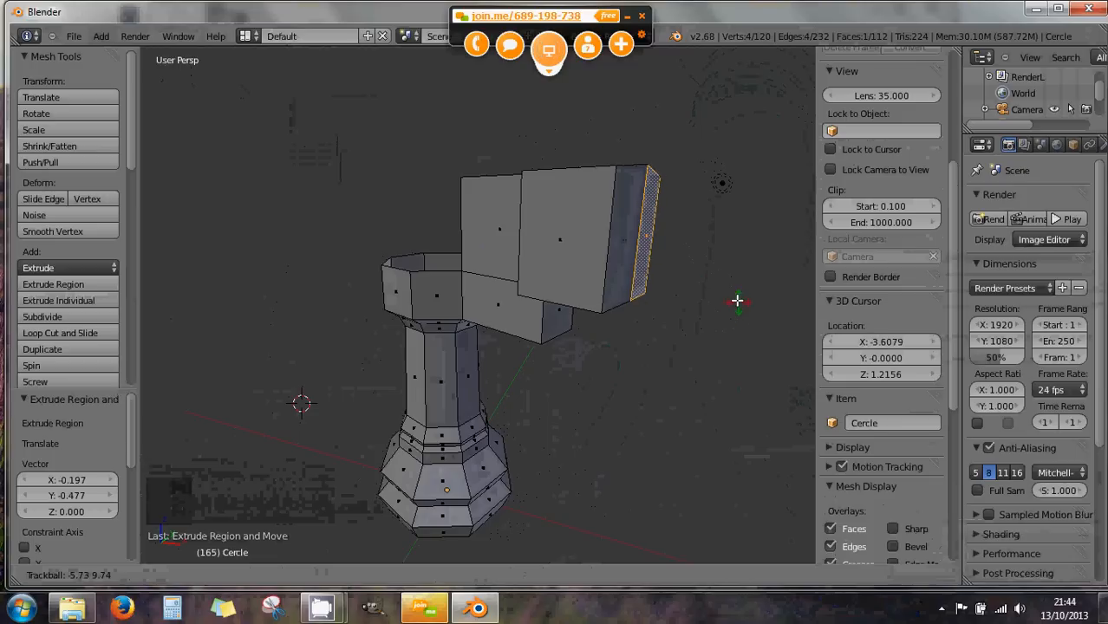
left_click(732, 324)
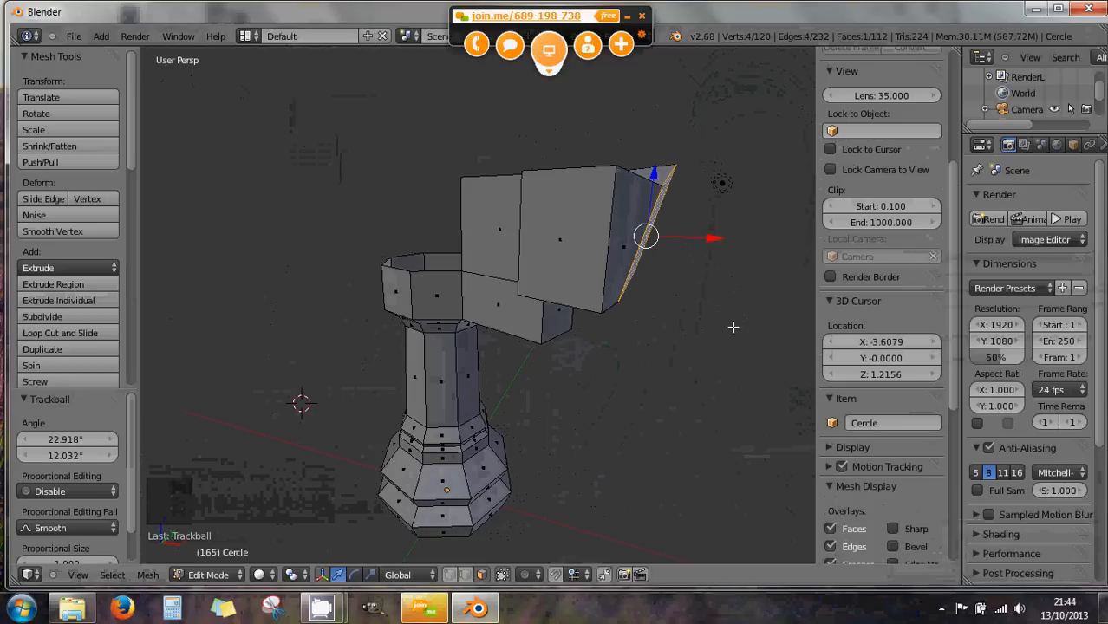
- Extrude the tilted end face of the outermost block about 0.997 outward and scale it by about 0.386
key("e")
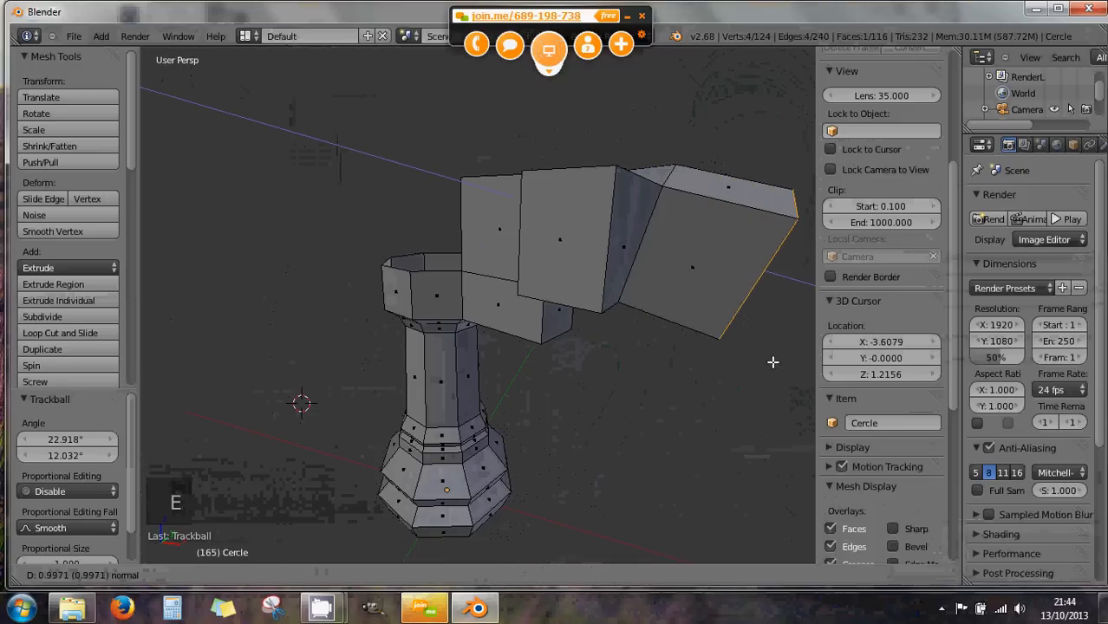
left_click(771, 362)
key("s")
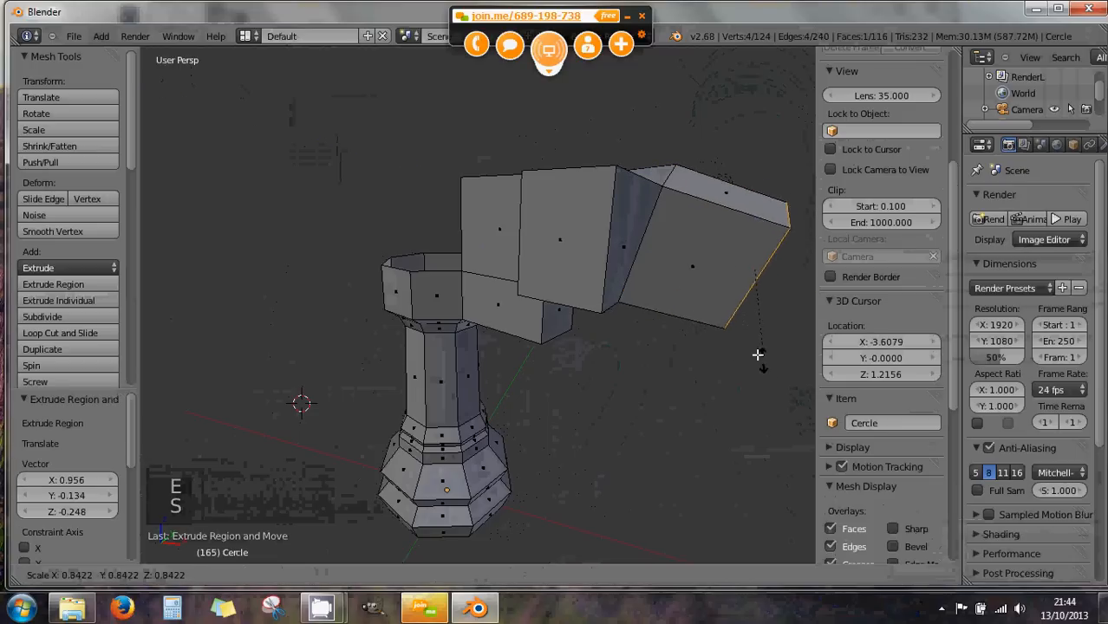
left_click(724, 299)
middle_click_drag(555, 319, 582, 297)
scroll(581, 299, "down", 2)
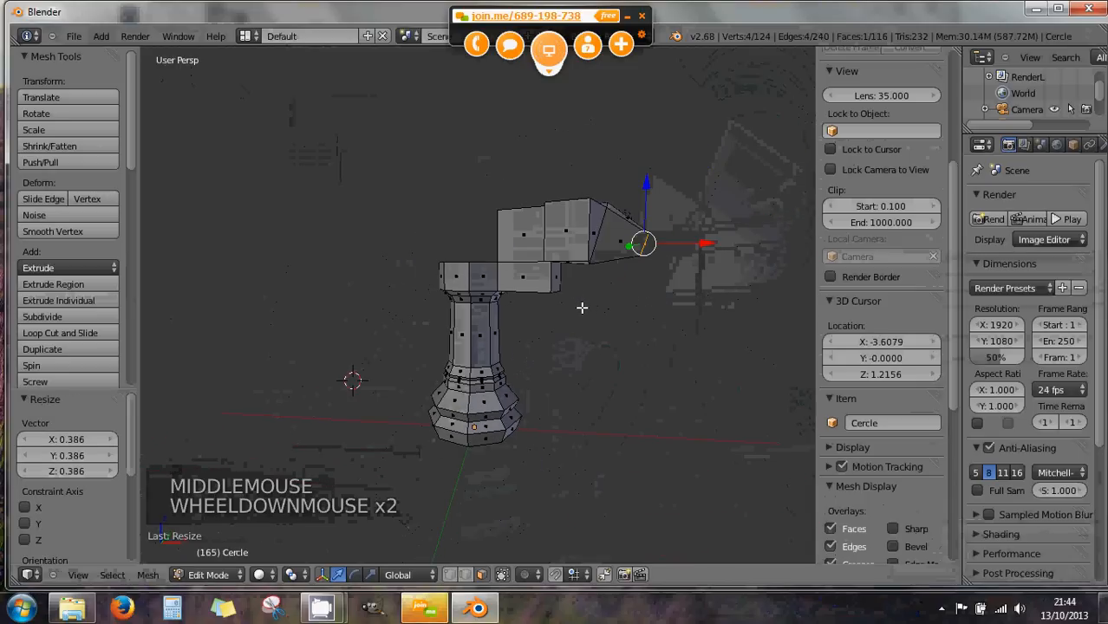
- Undo all the demonstration extrusions, rotations and scalings on the head, back to the plain rook
key("ctrl+z")
key("ctrl+z")
key("ctrl+z")
key("ctrl+z")
key("ctrl+z")
key("ctrl+z")
key("ctrl+z")
key("ctrl+z")
key("ctrl+z")
key("ctrl+z")
key("ctrl+z")
key("ctrl+z")
key("ctrl+z")
key("ctrl+z")
key("ctrl+z")
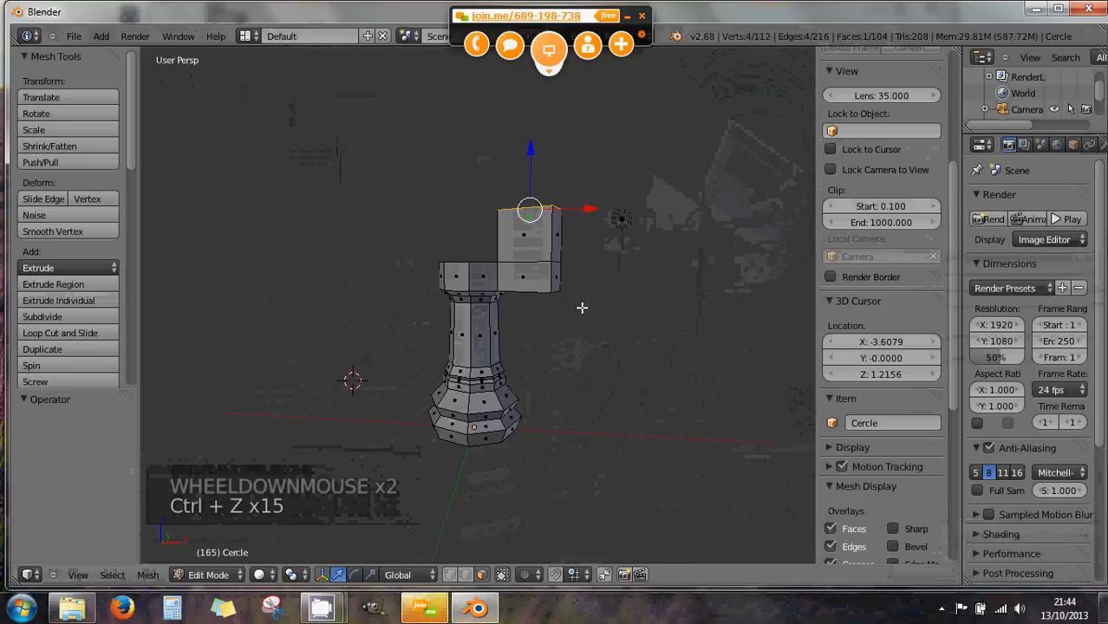
key("ctrl+z")
key("ctrl+z")
key("ctrl+z")
key("ctrl+z")
key("ctrl+z")
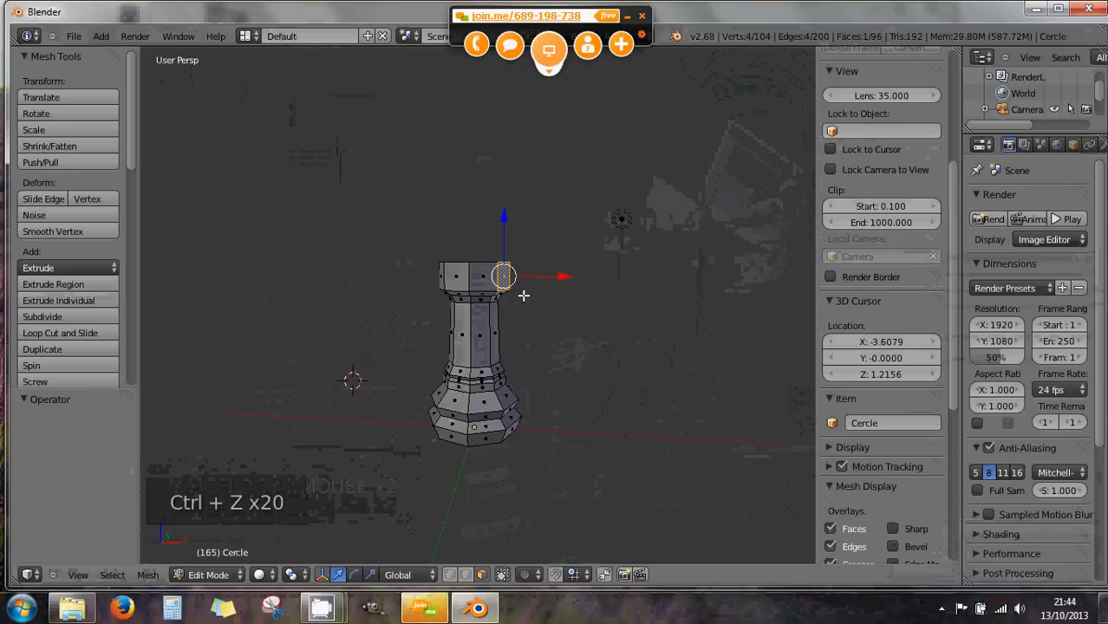
middle_click_drag(523, 295, 563, 321)
scroll(542, 315, "up", 3)
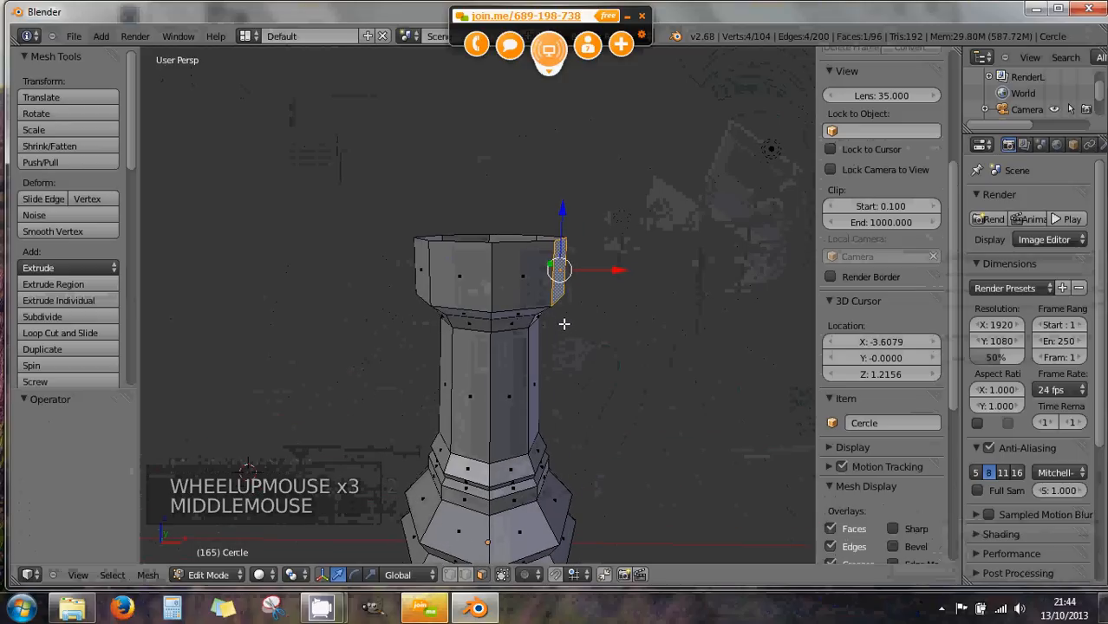
- Redo the undone extrusions of the blocks projecting from the rook's head
key("ctrl+shift+z")
key("ctrl+shift+z")
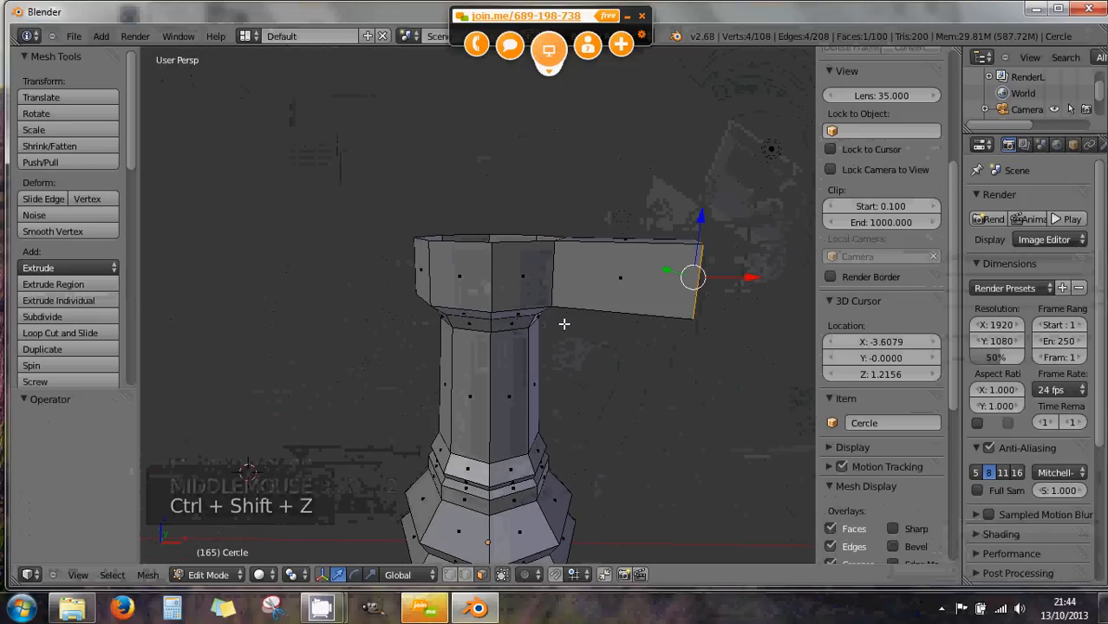
key("ctrl+shift+z")
key("ctrl+shift+z")
key("ctrl+shift+z")
key("ctrl+shift+z")
key("ctrl+shift+z")
key("ctrl+shift+z")
key("ctrl+shift+z")
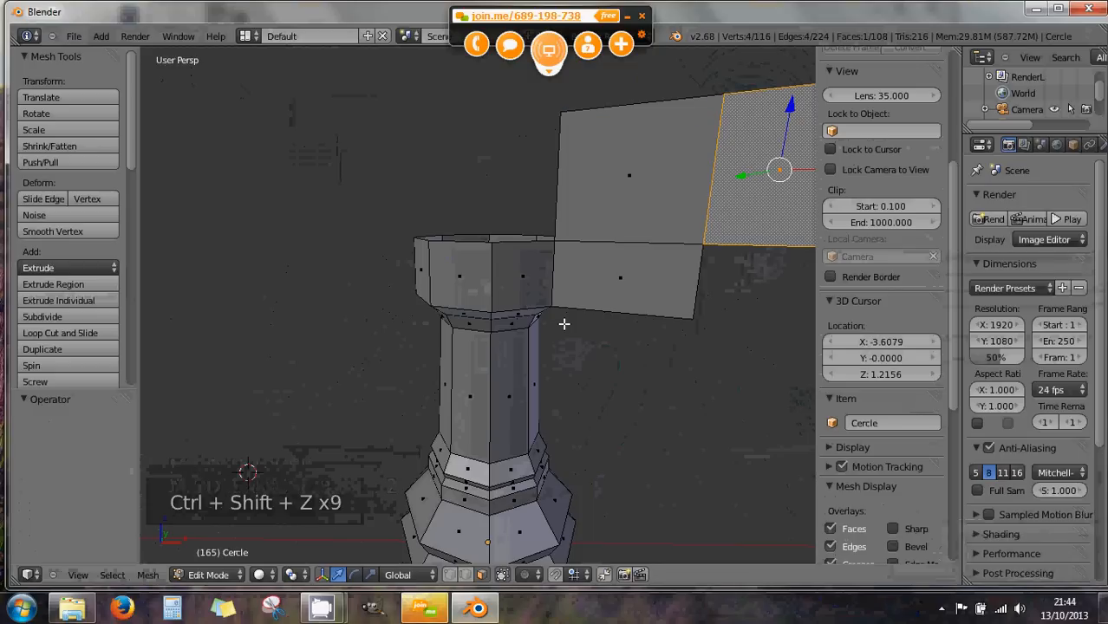
- Undo the restored block extrusions, back to the single selected face on the rook's head
key("ctrl+z")
key("ctrl+z")
key("ctrl+z")
key("ctrl+z")
key("ctrl+z")
key("ctrl+z")
key("ctrl+z")
key("ctrl+z")
key("ctrl+z")
key("ctrl+z")
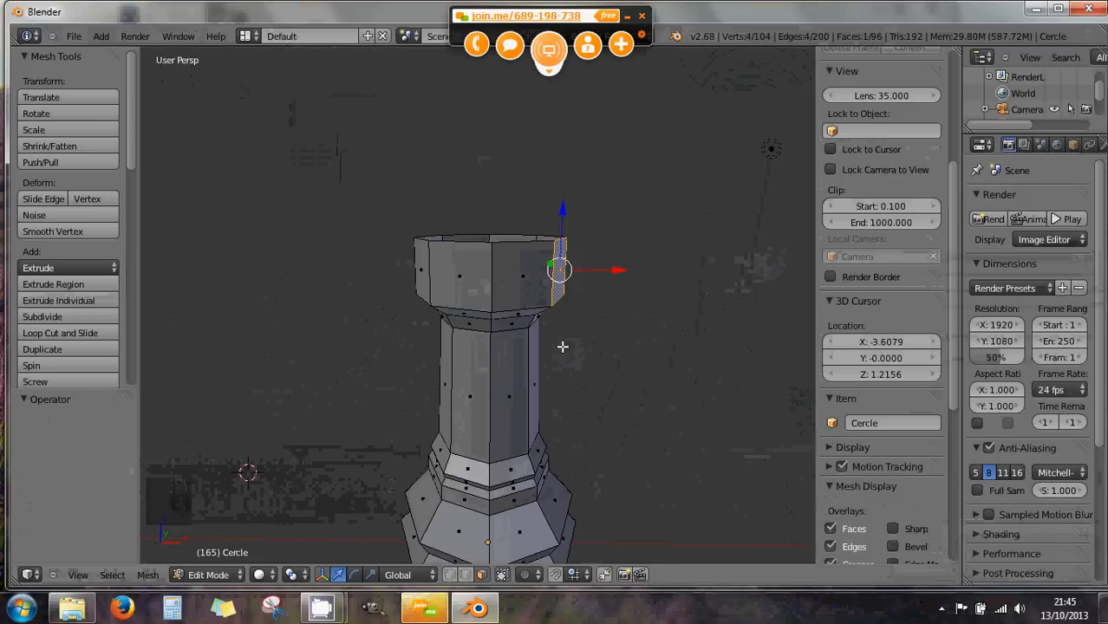
middle_click_drag(564, 346, 516, 350)
scroll(552, 338, "down", 2)
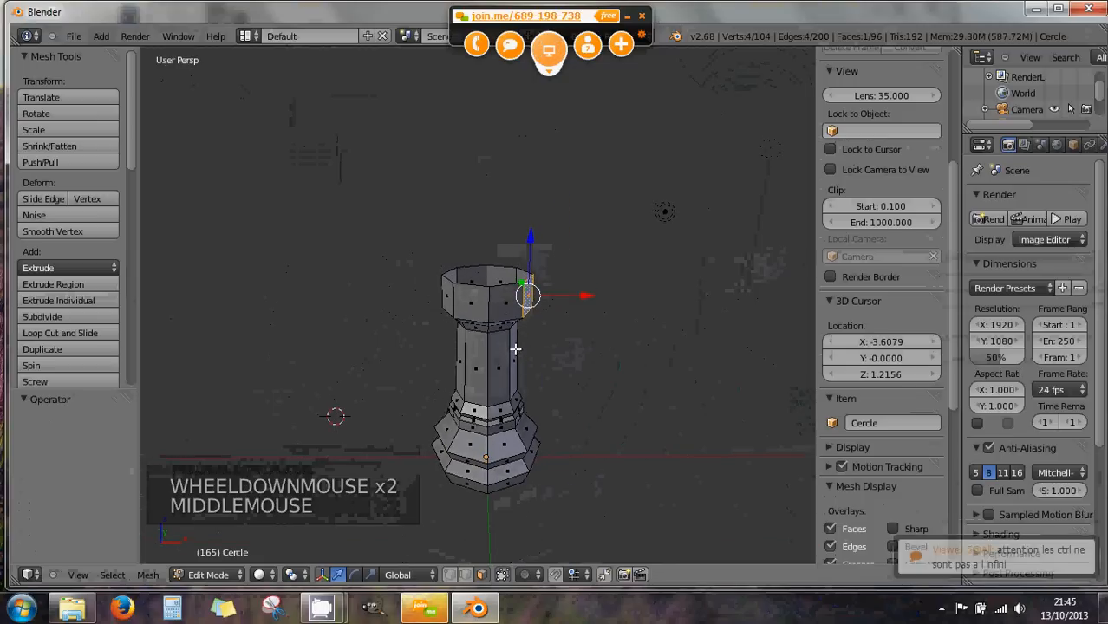
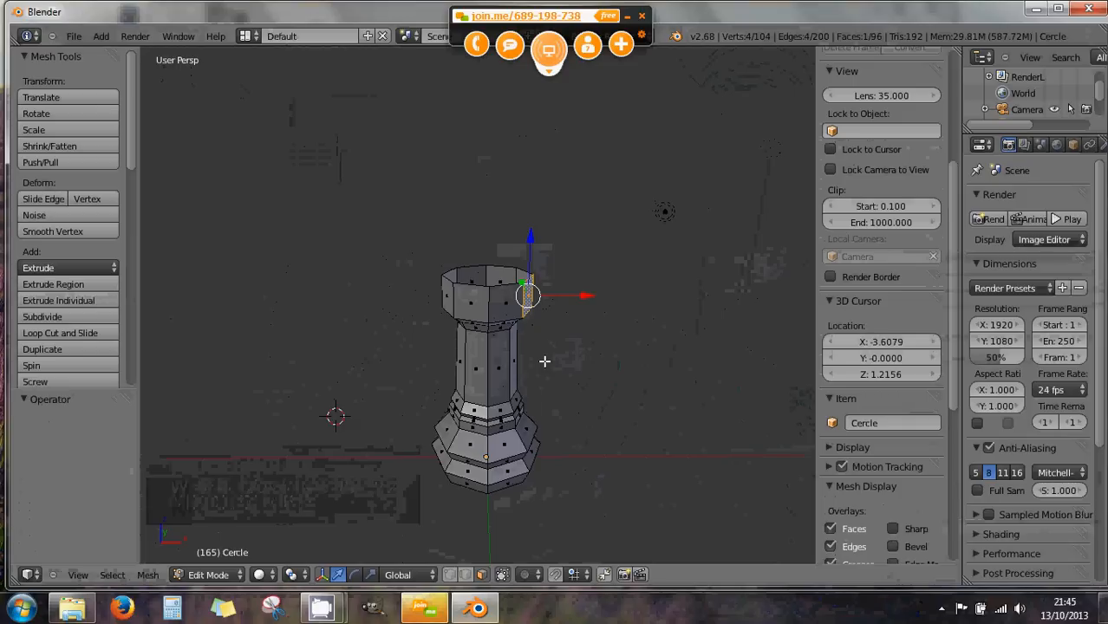
- Set the background image to display in front of the model, in the front orthographic view
key("KP_1")
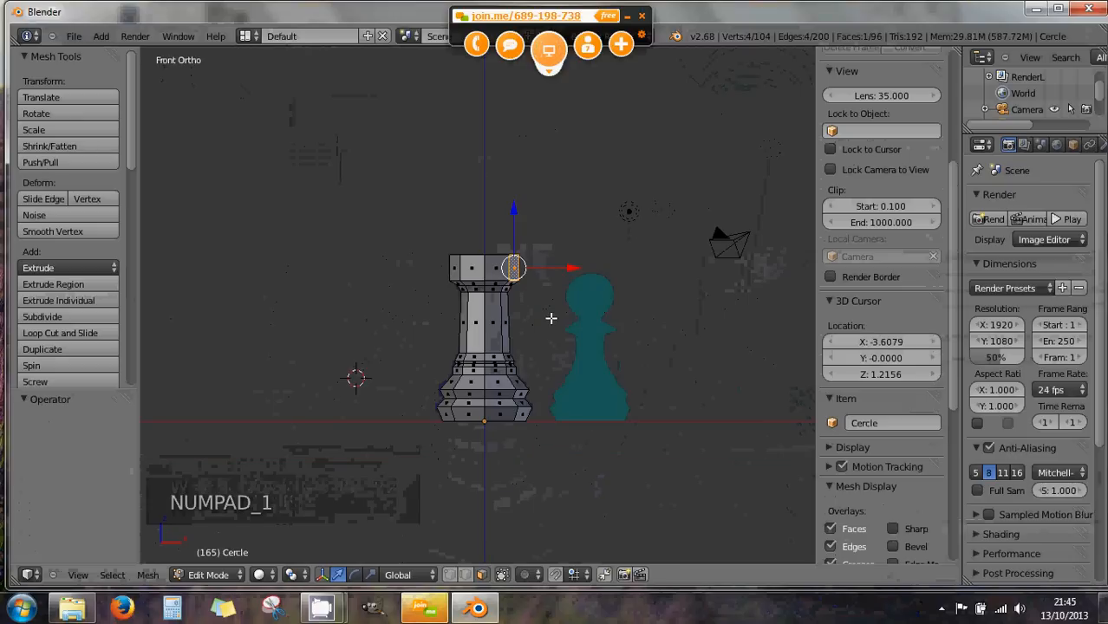
scroll(852, 472, "down", 4)
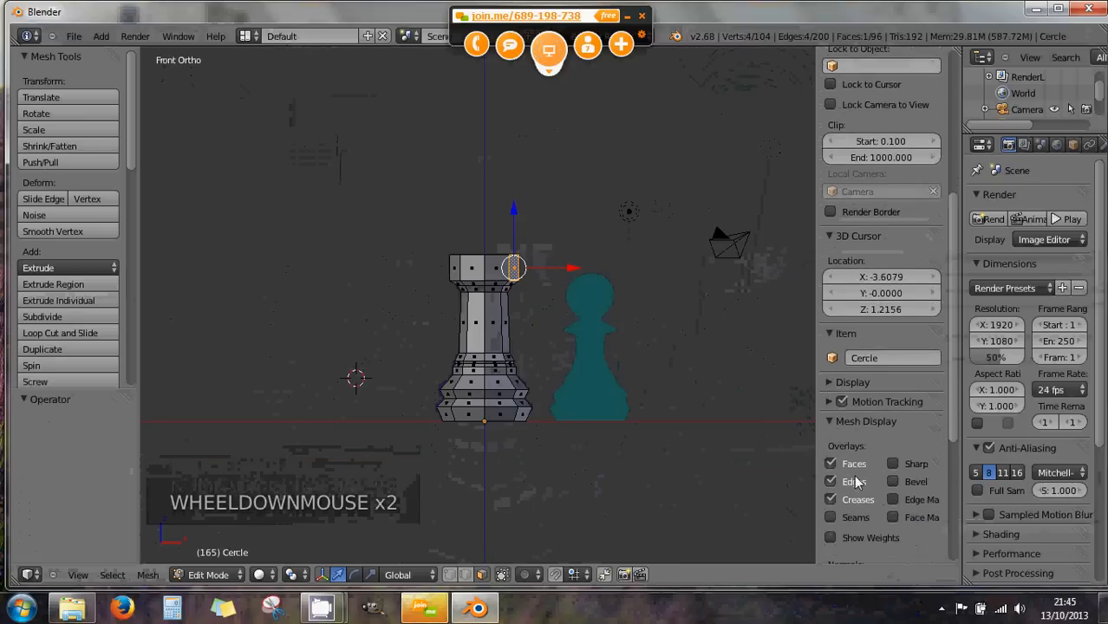
scroll(851, 469, "down", 6)
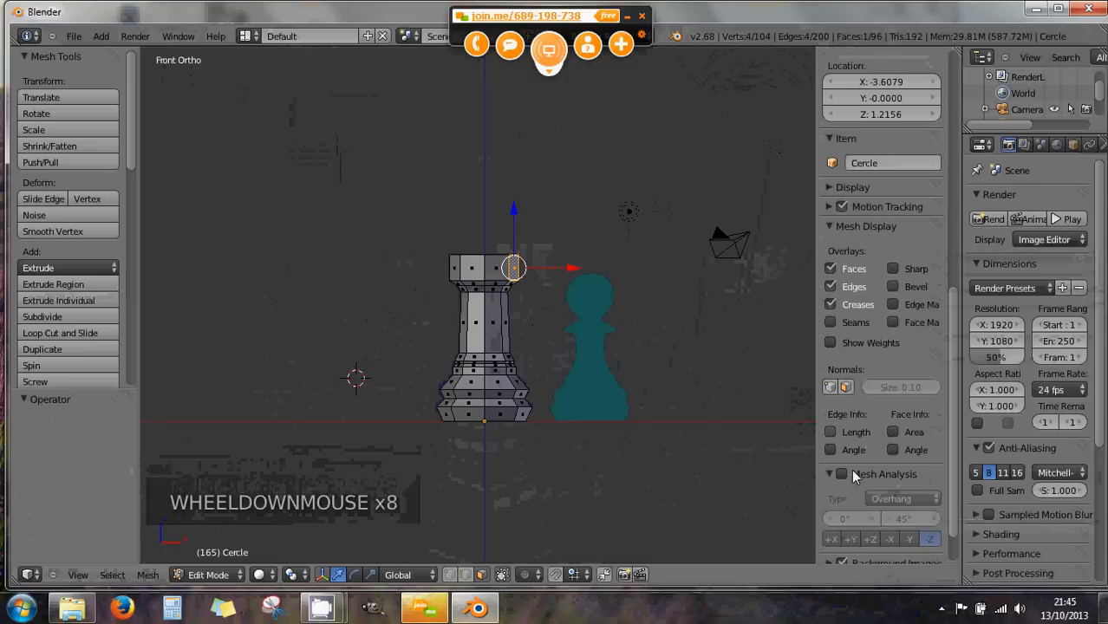
scroll(848, 472, "down", 3)
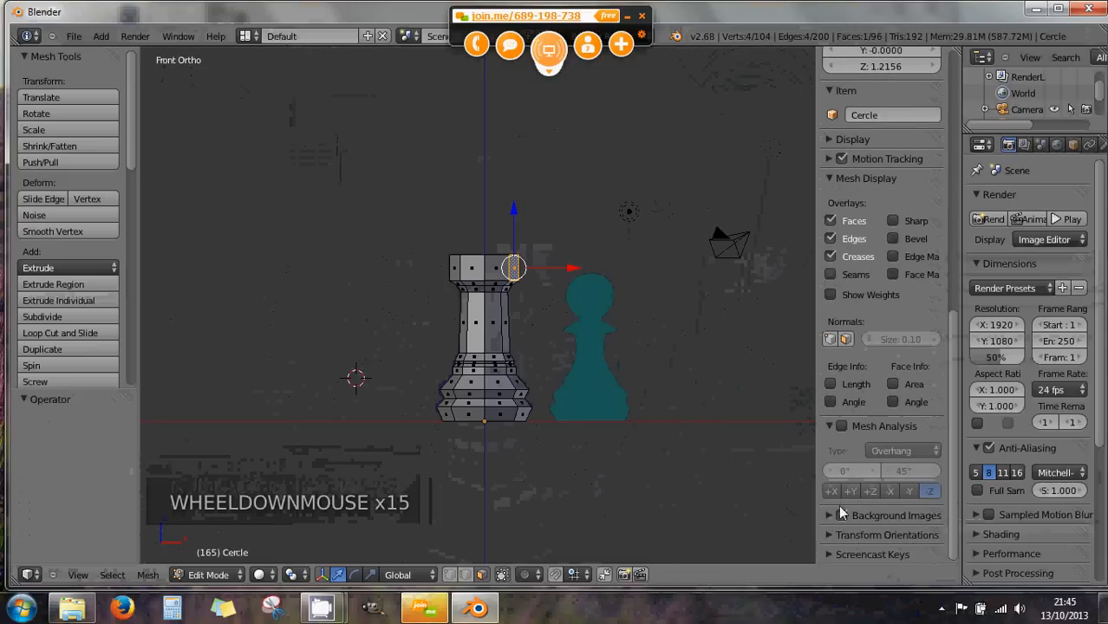
left_click(830, 515)
scroll(848, 466, "down", 4)
scroll(850, 466, "down", 3)
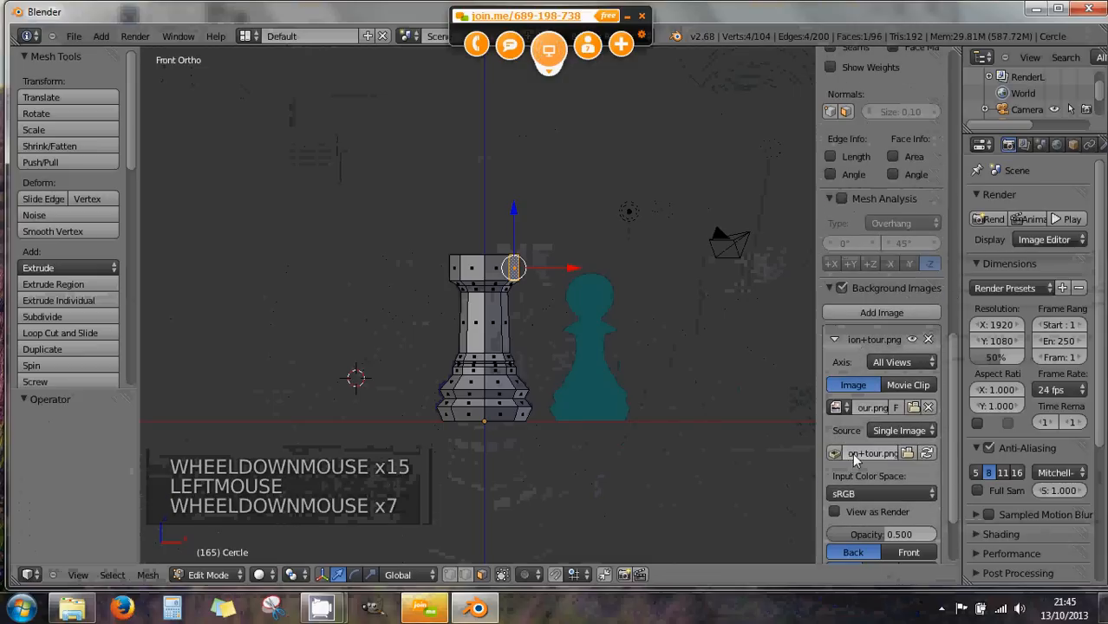
scroll(917, 463, "down", 2)
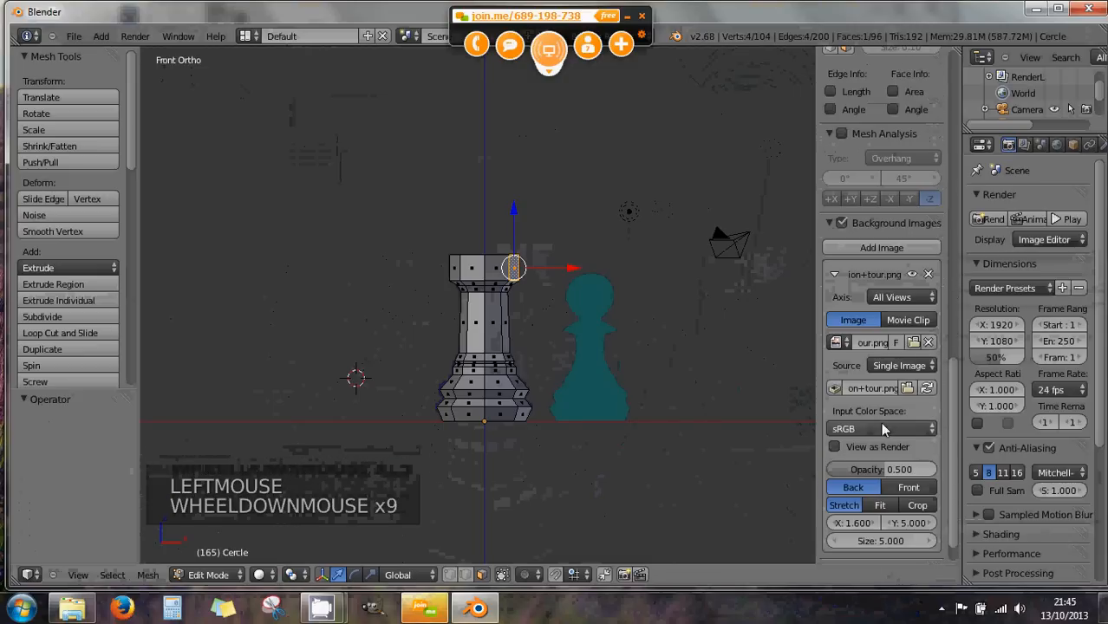
left_click(908, 489)
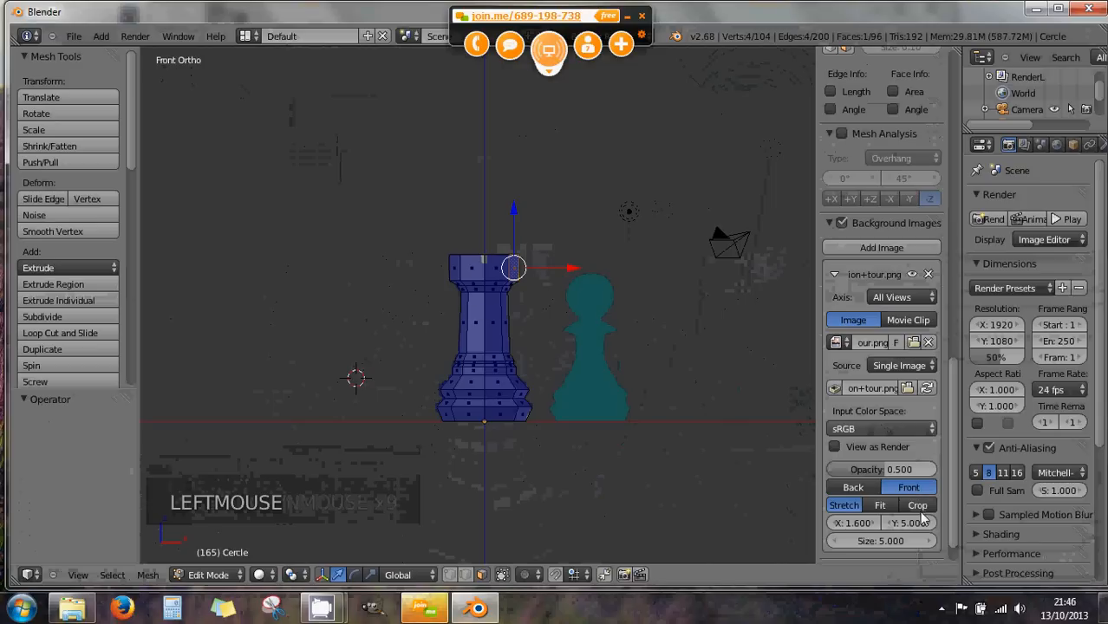
- Set the background image's opacity to 0.350
left_click_drag(882, 473, 853, 477)
scroll(562, 396, "up", 1)
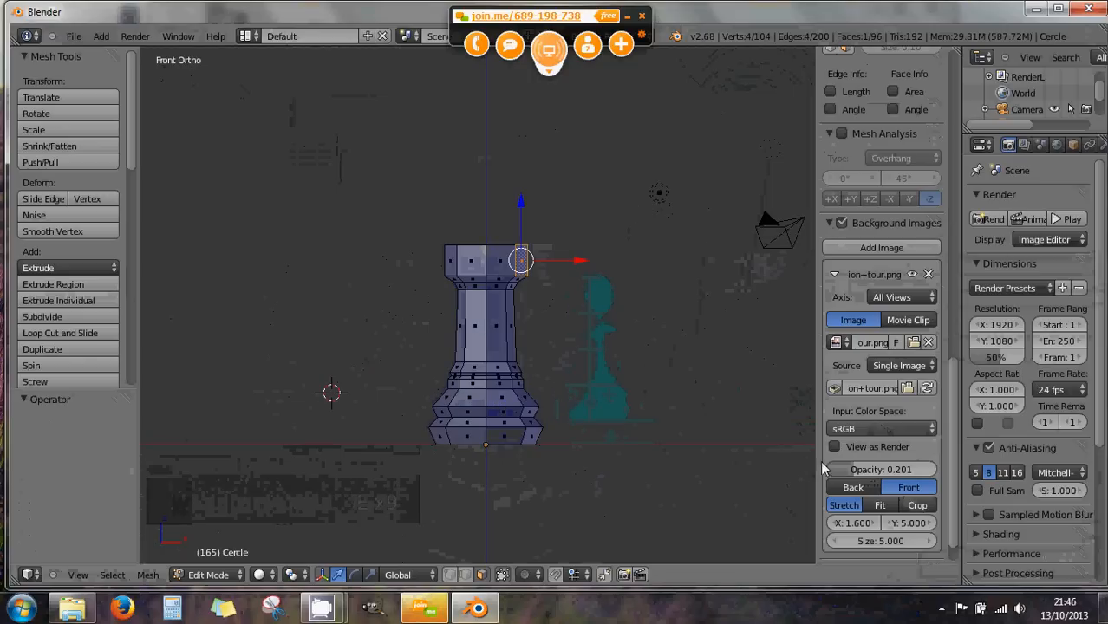
left_click_drag(841, 477, 875, 477)
scroll(486, 241, "up", 5)
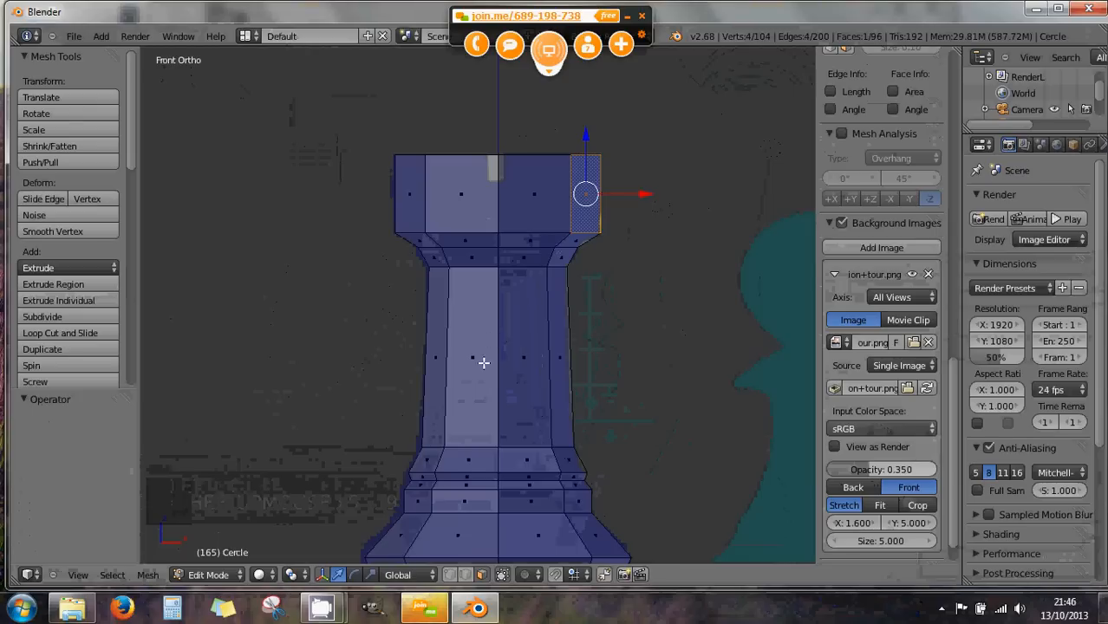
scroll(482, 364, "down", 3)
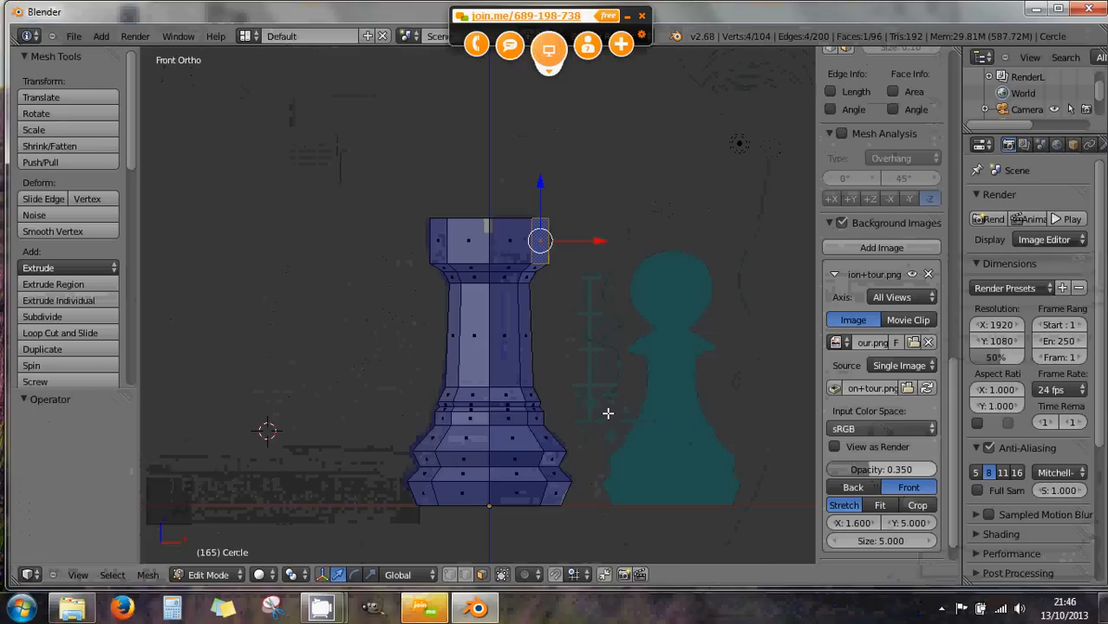
- Switch out of face selection and select the edge loop around the opening underneath the rook's base
middle_click_drag(552, 411, 517, 388)
scroll(550, 414, "down", 3)
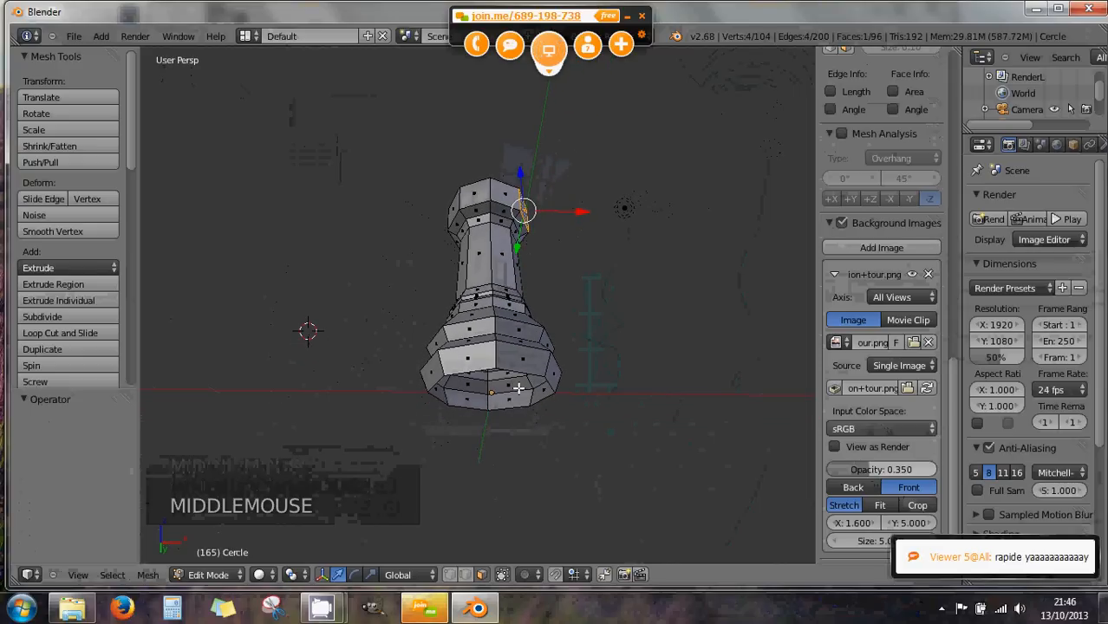
scroll(518, 388, "up", 2)
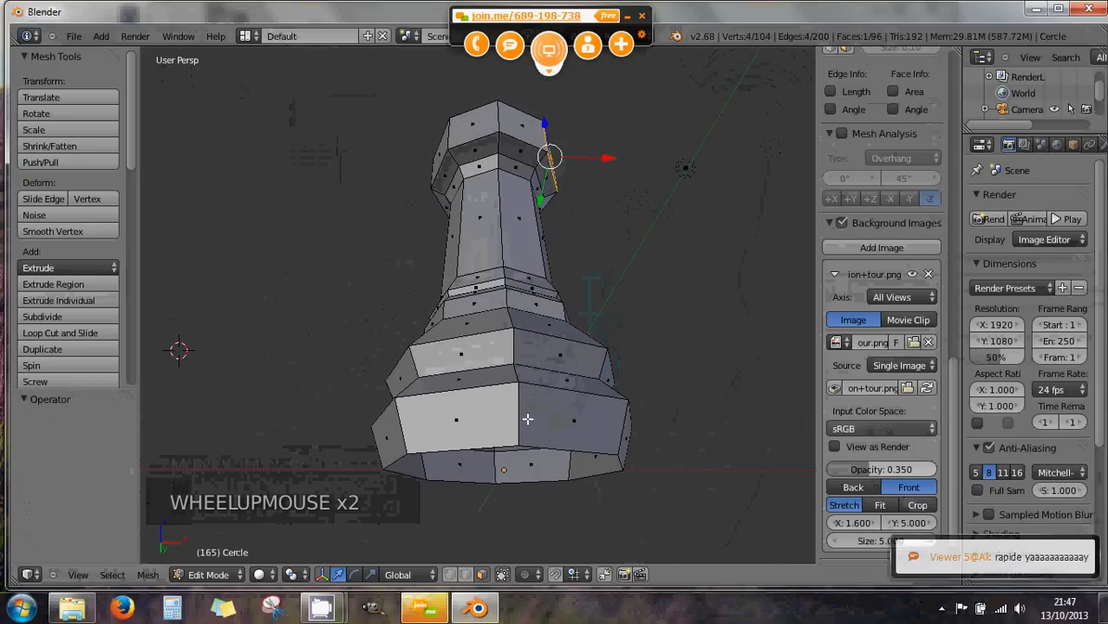
middle_click_drag(533, 426, 549, 379)
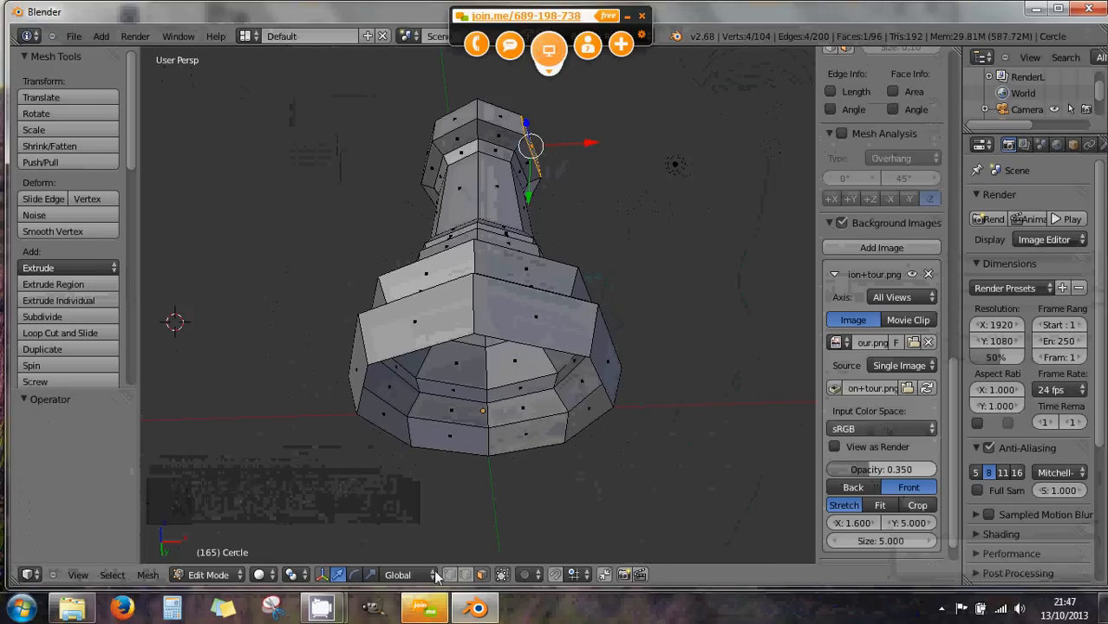
left_click(465, 574)
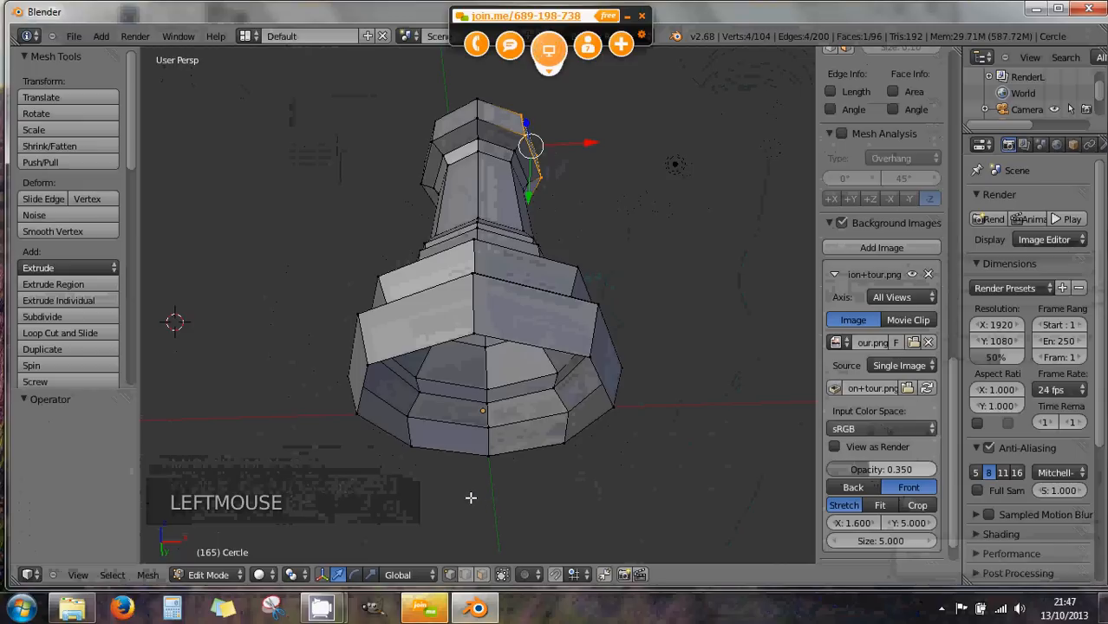
middle_click_drag(470, 498, 471, 407)
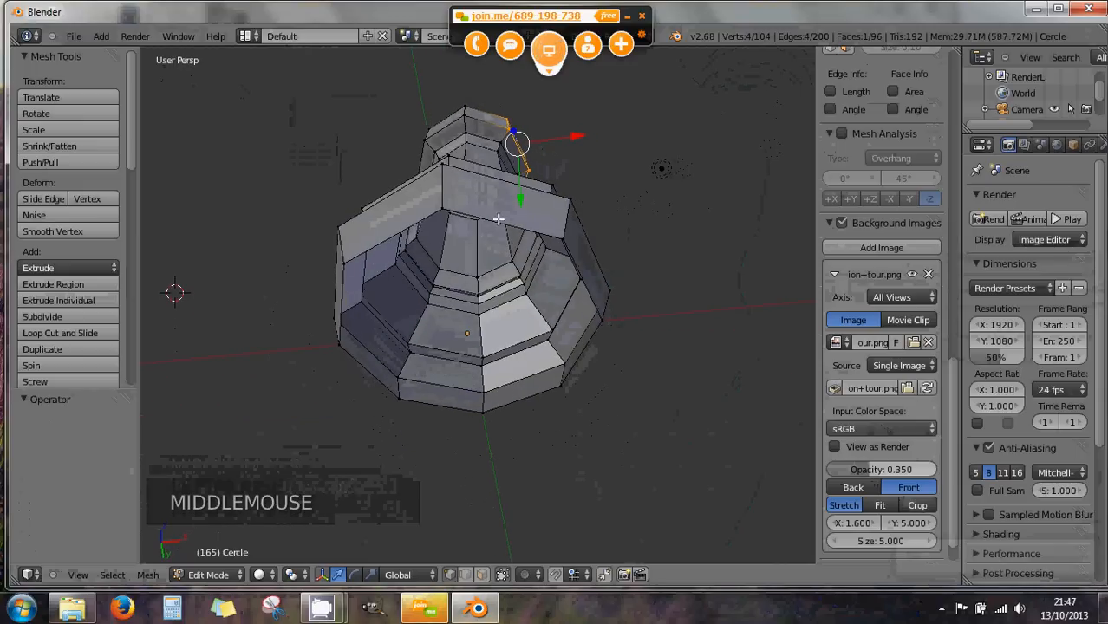
middle_click_drag(498, 220, 495, 324)
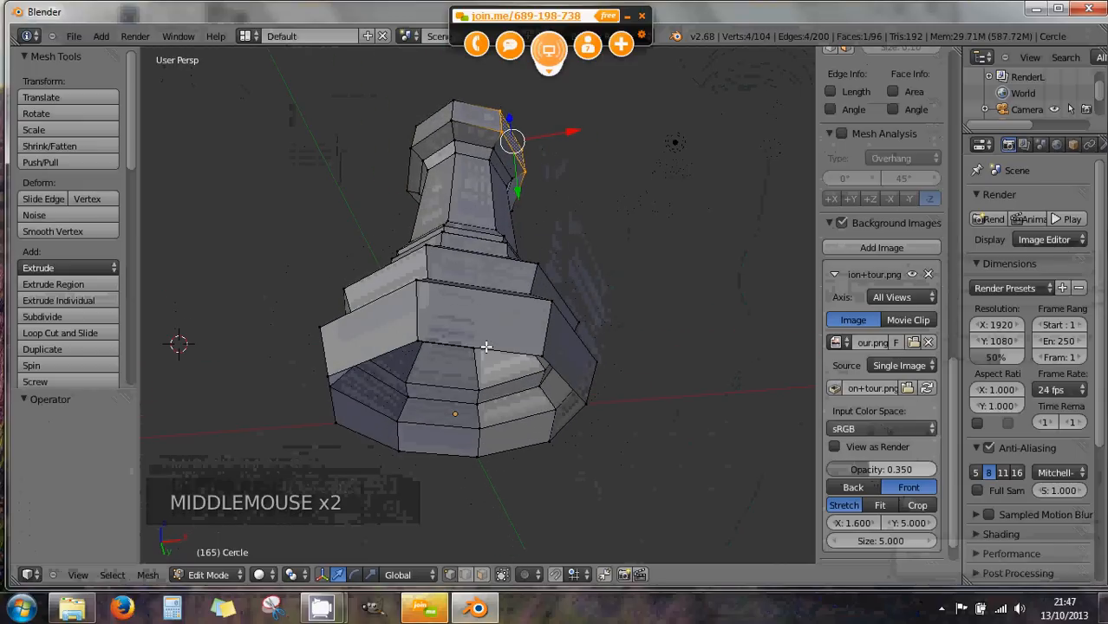
right_click(487, 347, "alt")
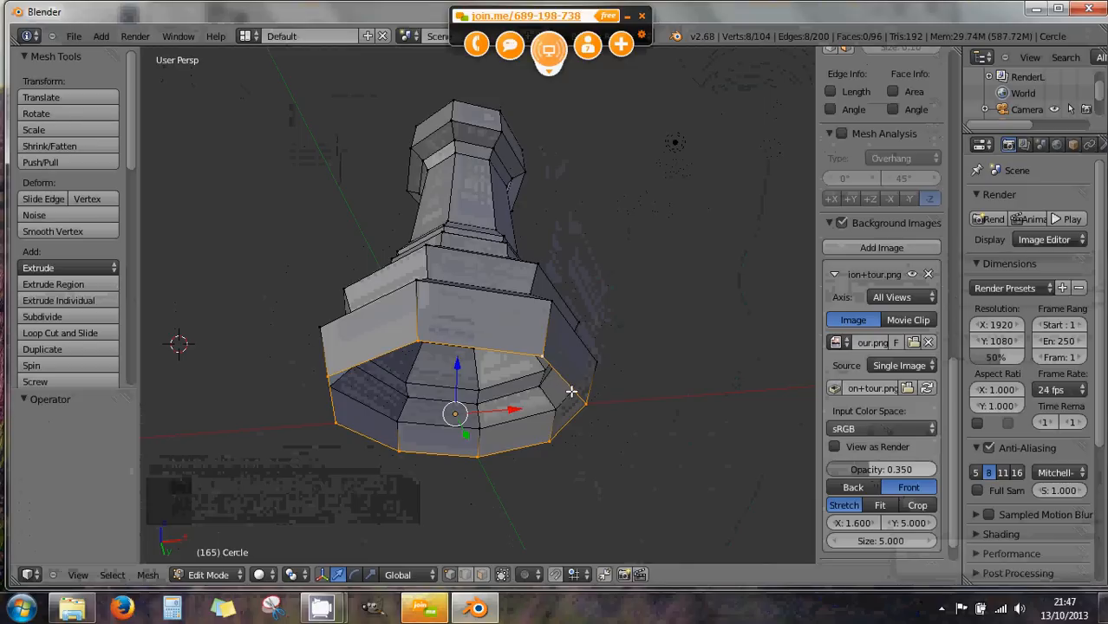
- Close the opening under the rook's base by filling the selected edge loop with a single face
middle_click_drag(526, 408, 530, 365)
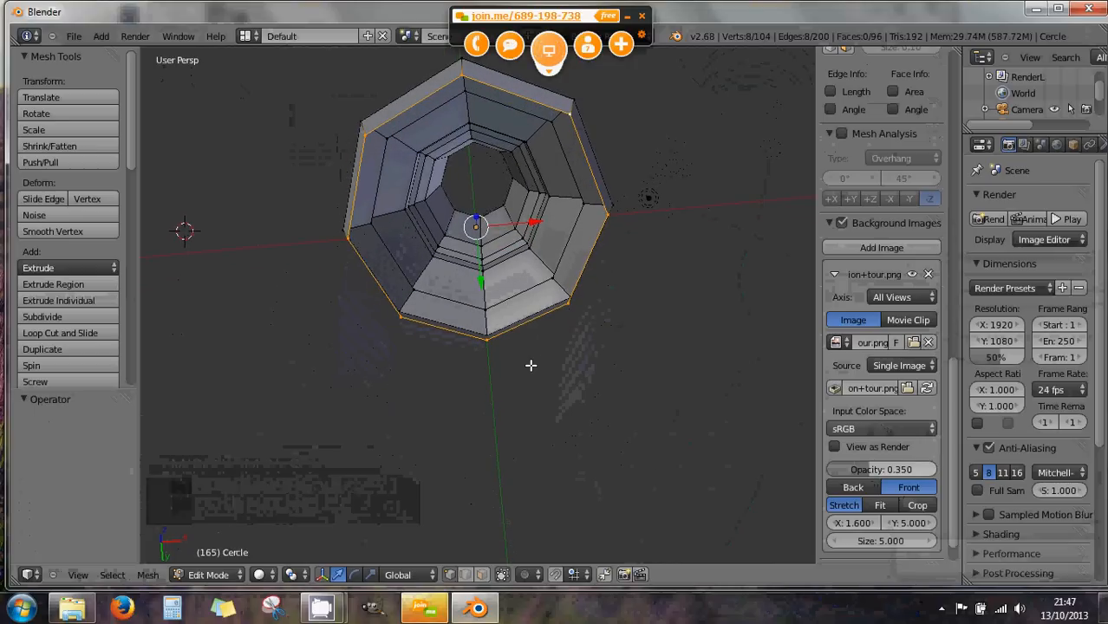
key("KP_7")
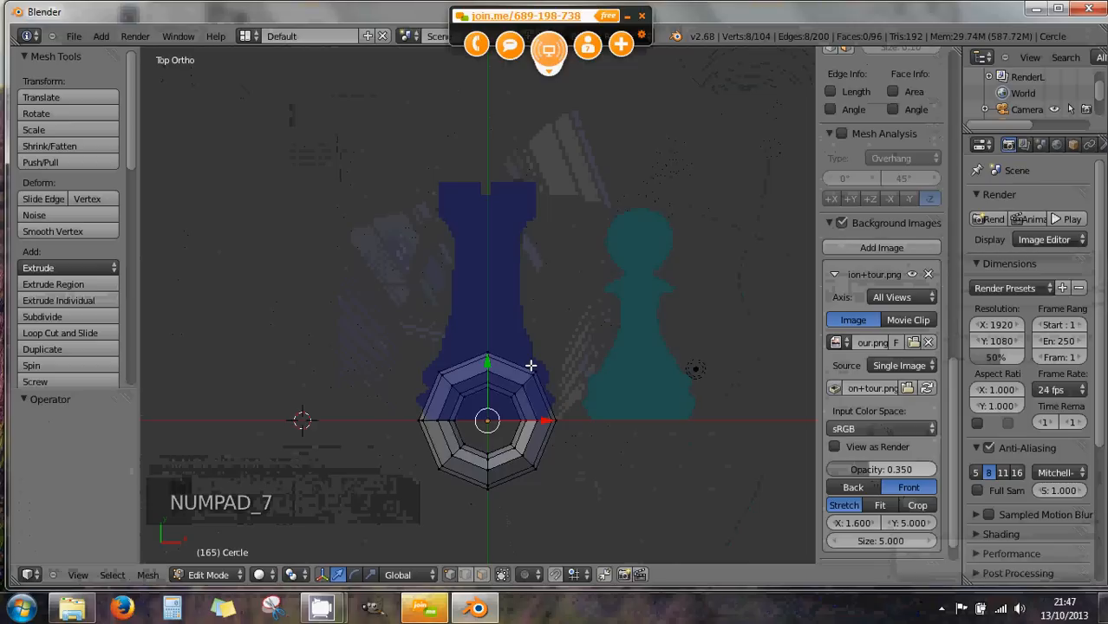
key("ctrl+KP_7")
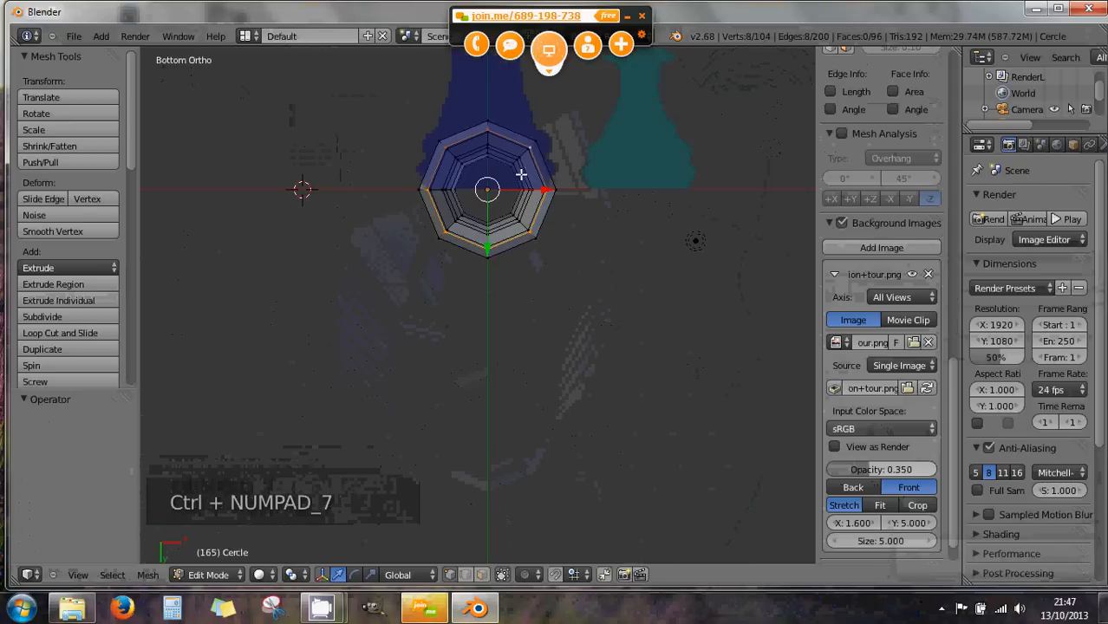
middle_click_drag(507, 186, 502, 295, "shift")
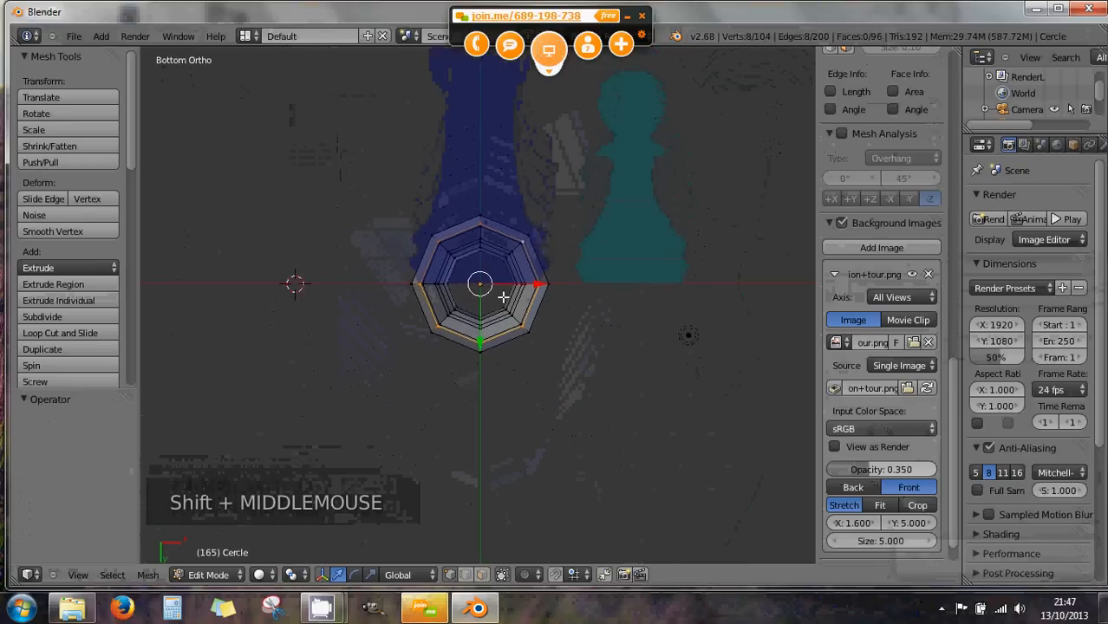
scroll(502, 297, "up", 1)
scroll(503, 297, "up", 3)
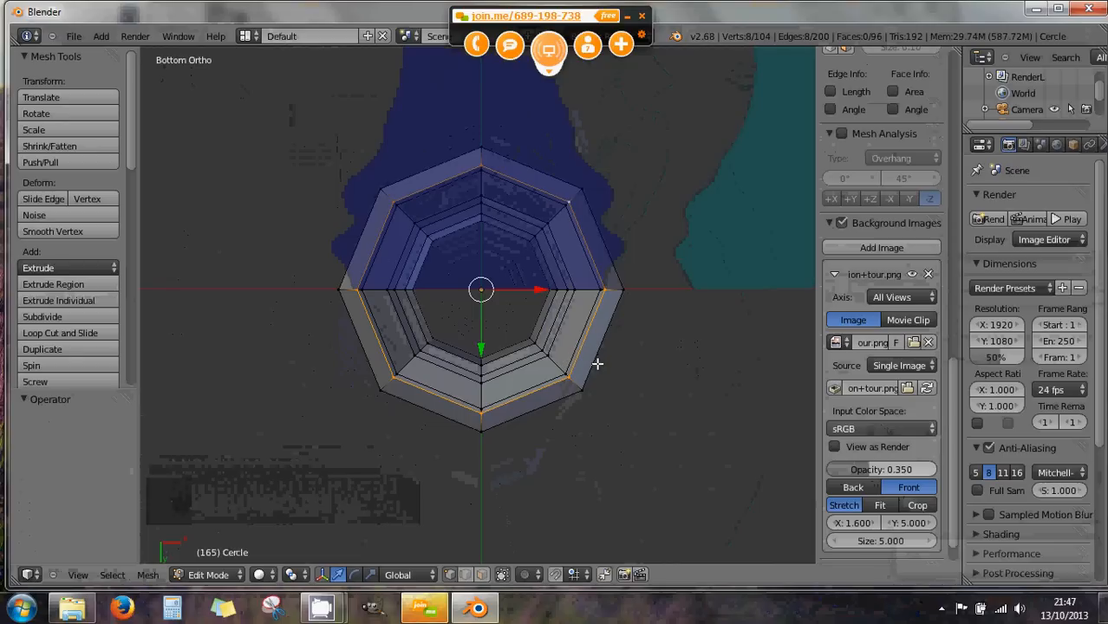
key("f")
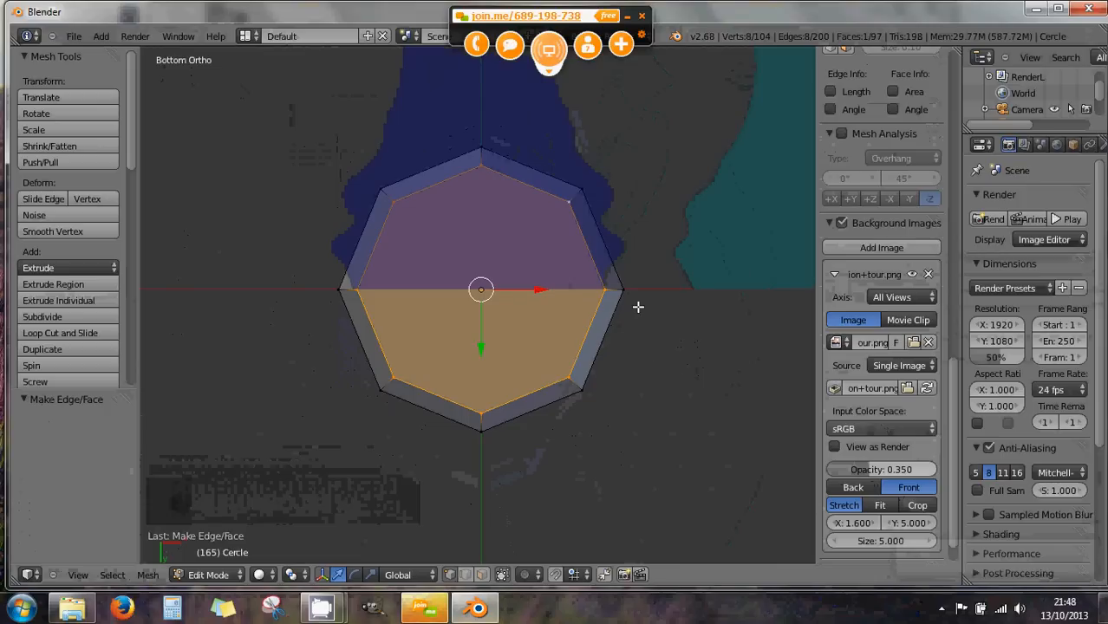
middle_click_drag(494, 295, 500, 375)
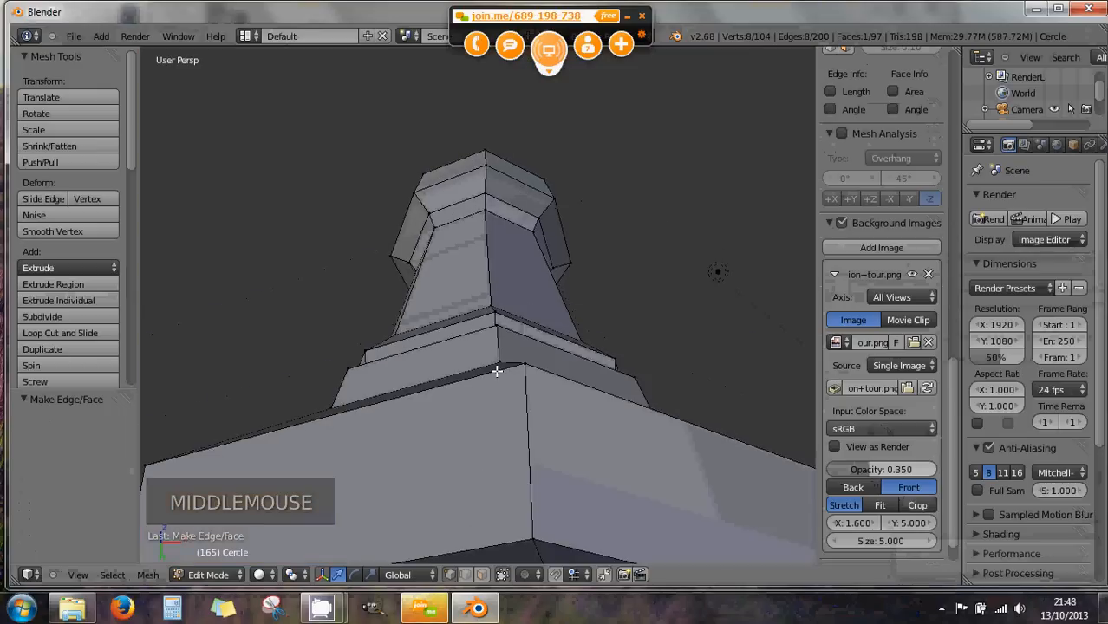
- Inspect the rook's body and examine the face filling the underside of its base from several angles
scroll(500, 375, "down", 2)
middle_click_drag(517, 313, 502, 379)
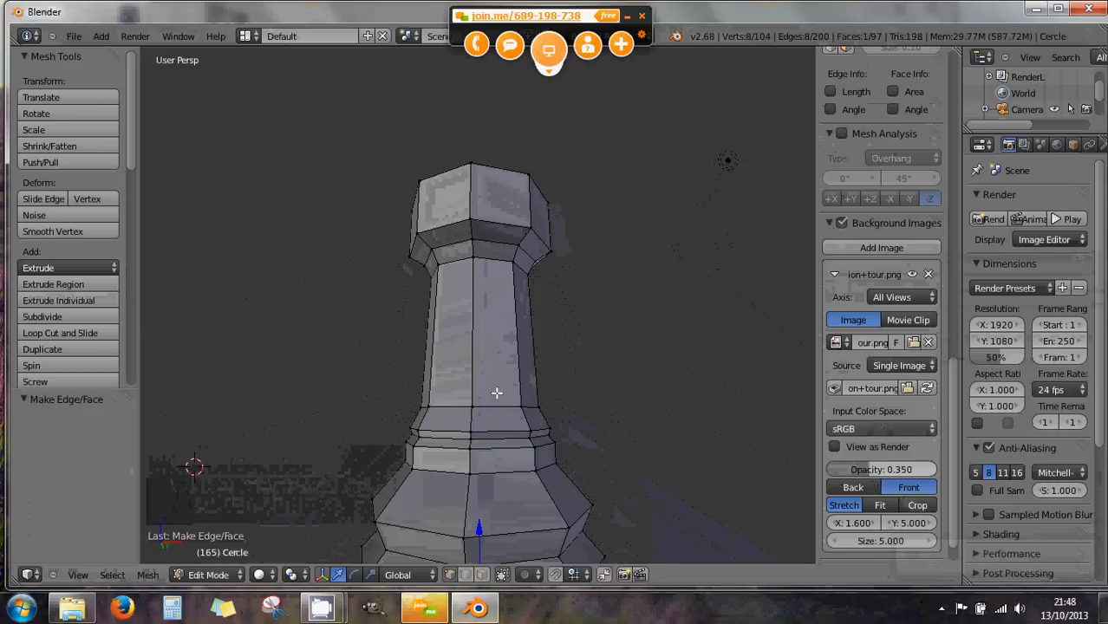
right_click(474, 259)
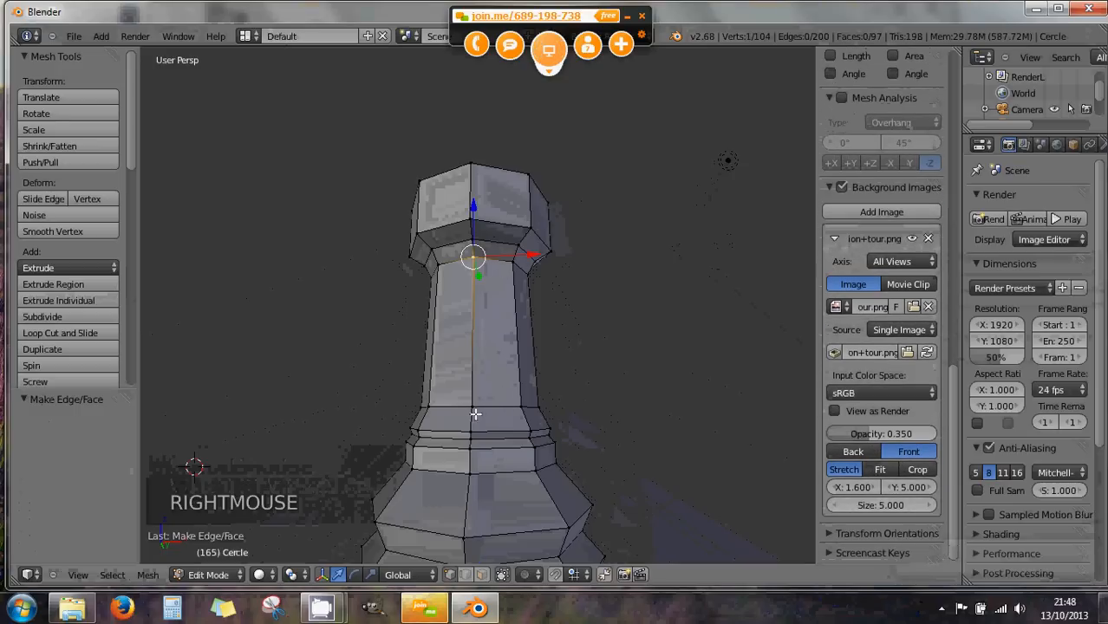
middle_click_drag(477, 415, 498, 355)
scroll(494, 384, "down", 2)
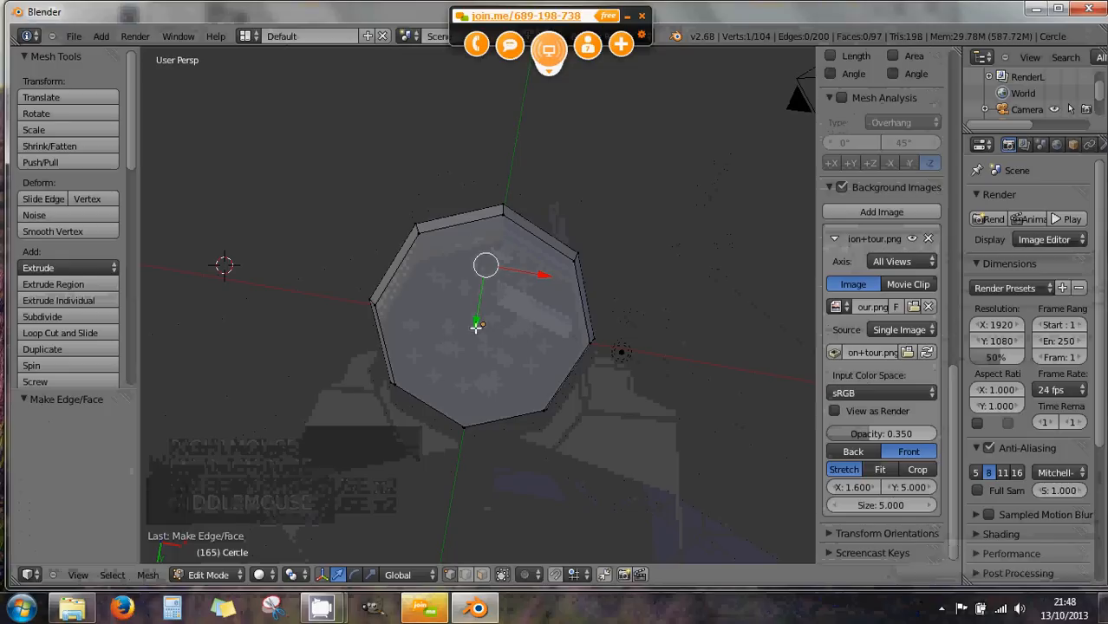
middle_click_drag(476, 326, 506, 268)
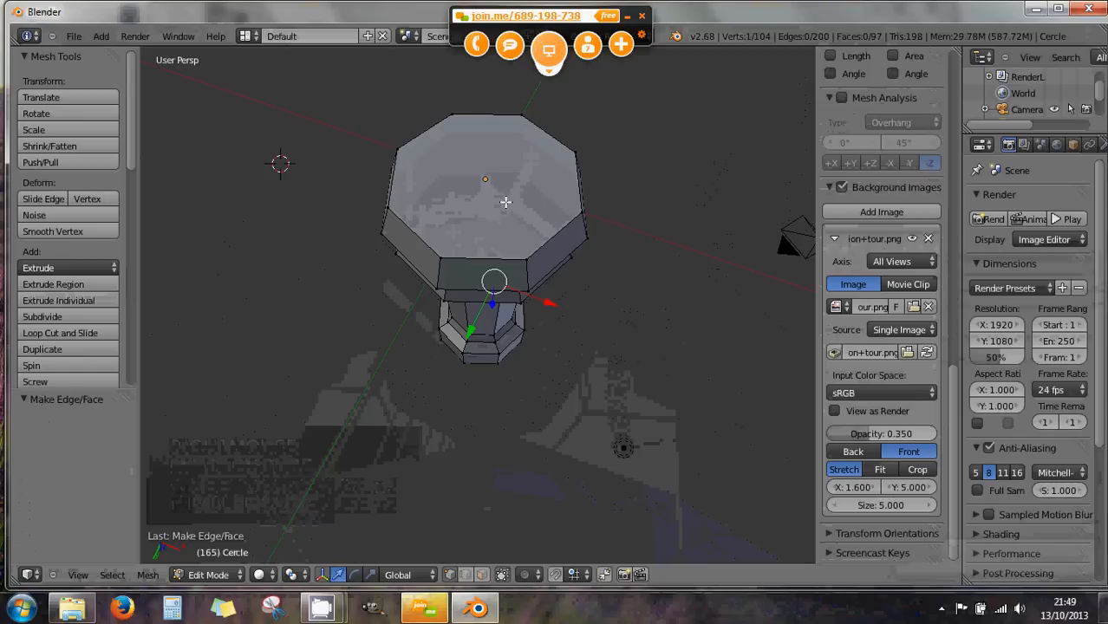
middle_click_drag(504, 198, 563, 248)
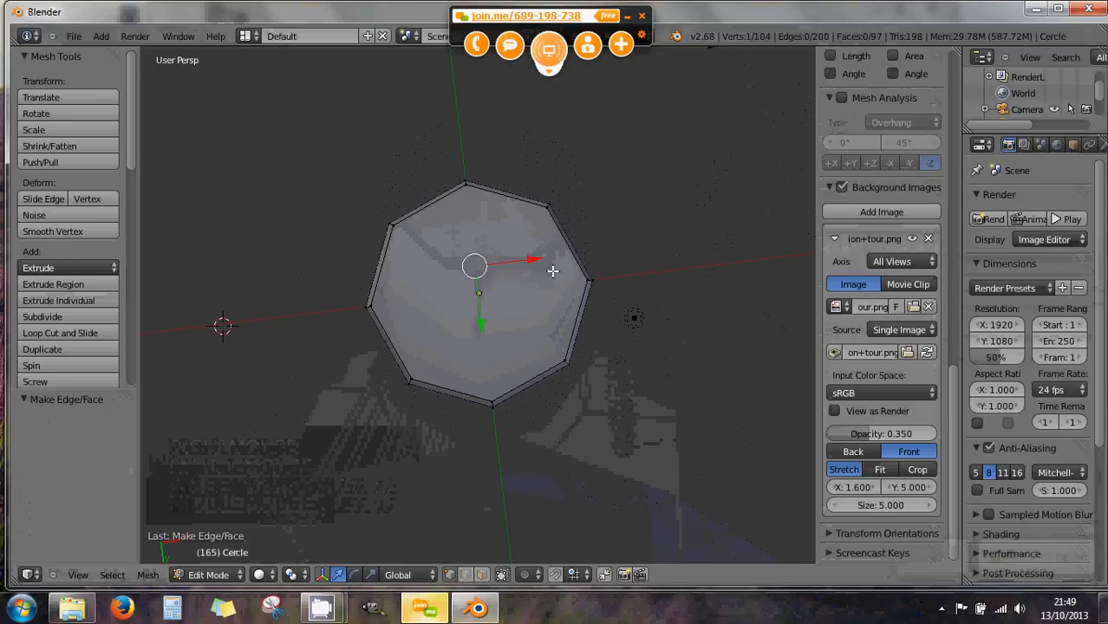
middle_click(505, 295)
middle_click_drag(506, 295, 527, 258)
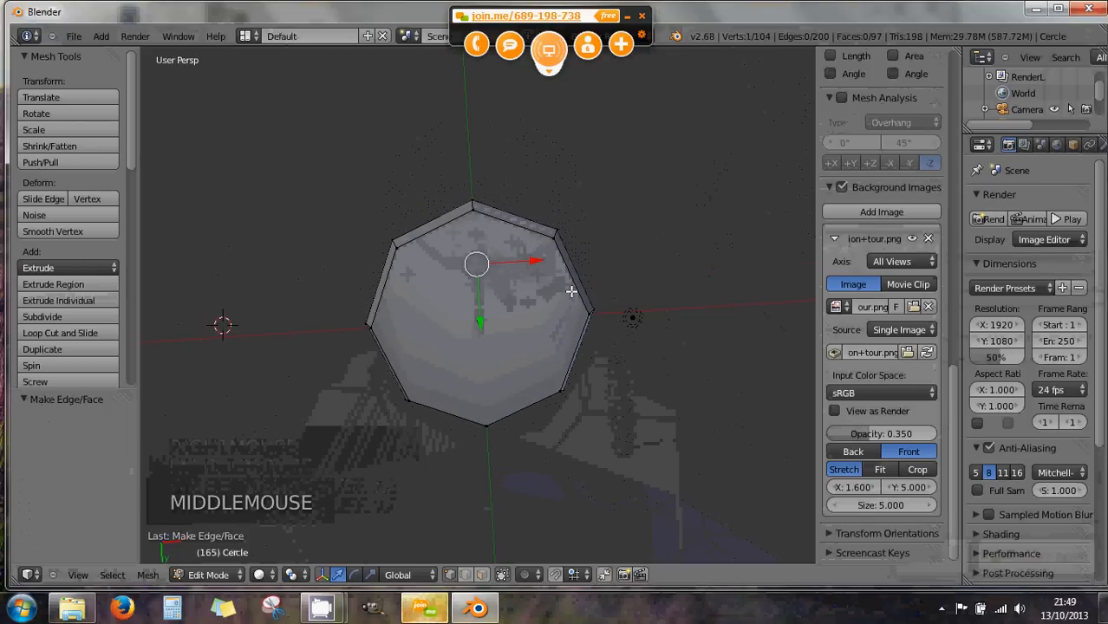
- Undo the vertex selection and the face fill under the rook's base, and show the mesh in the bottom orthographic view
key("ctrl+z")
key("ctrl+z")
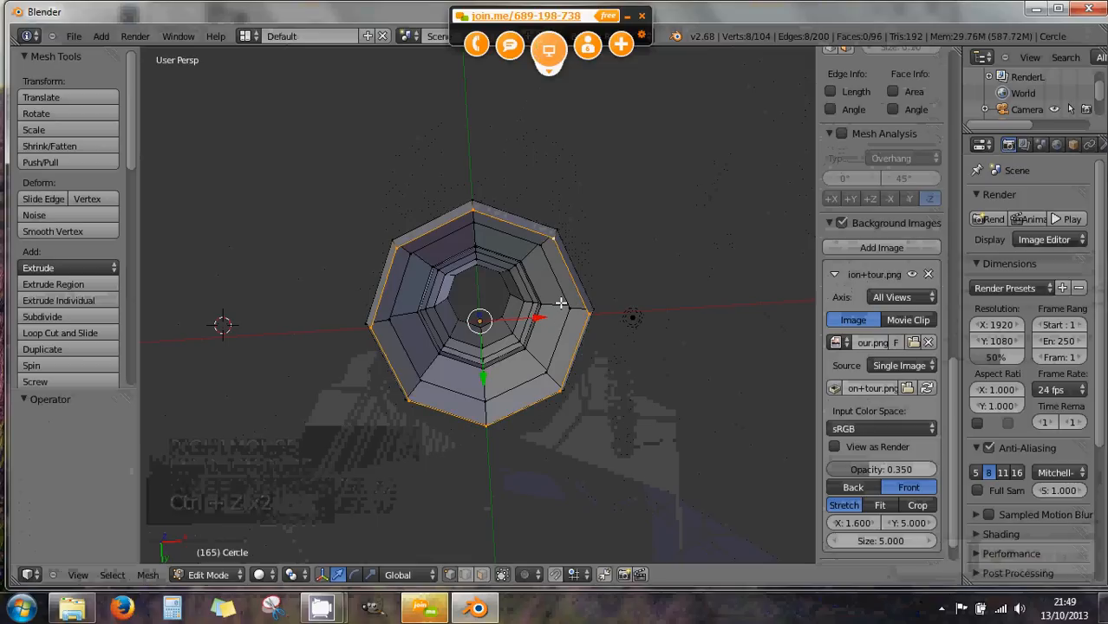
key("ctrl+KP_7")
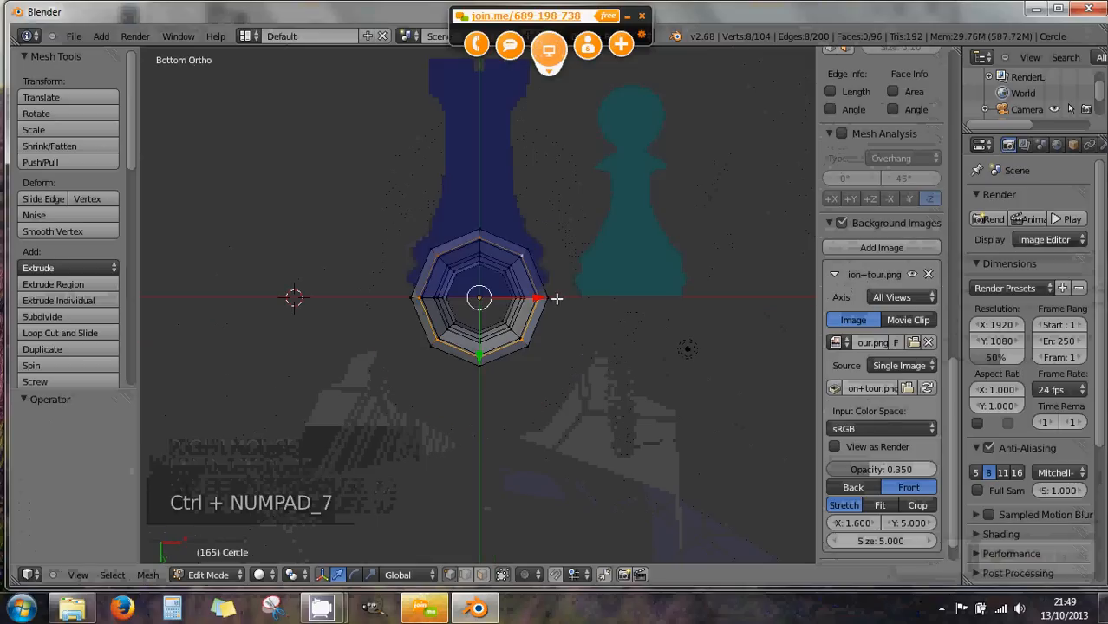
- Extrude the selected edge loop at the base of the chess piece in place, without moving it
scroll(556, 298, "up", 4)
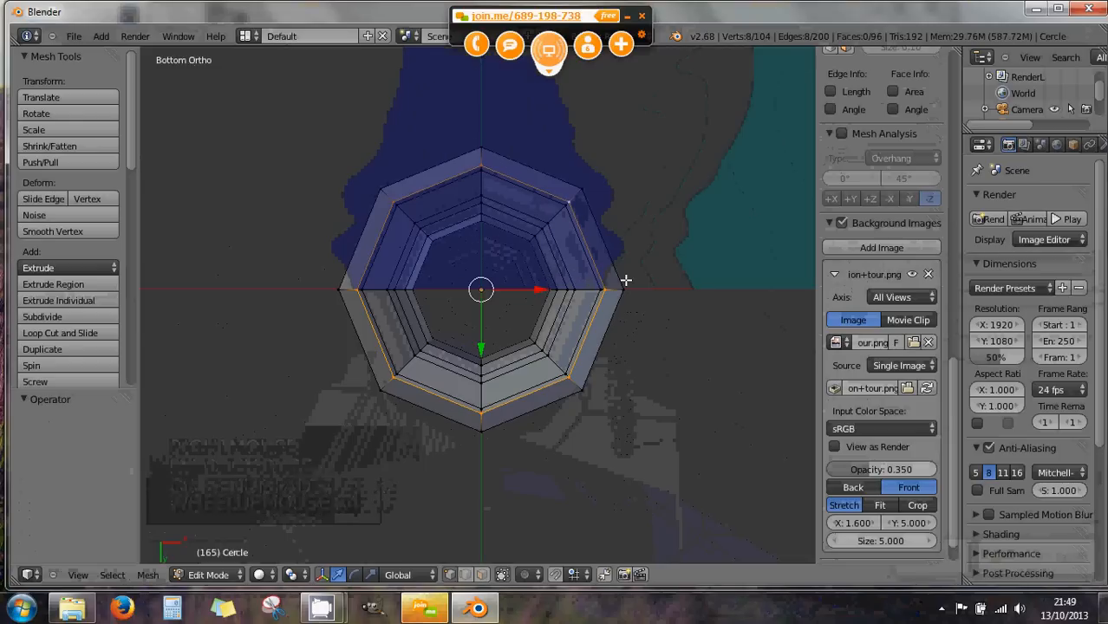
key("e")
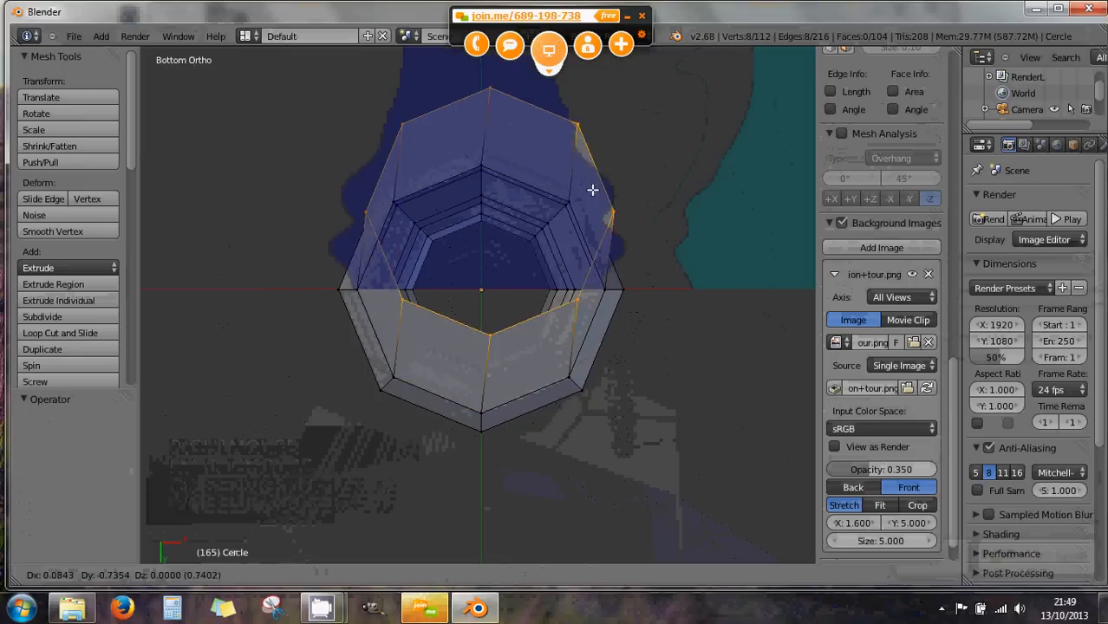
left_click(652, 228)
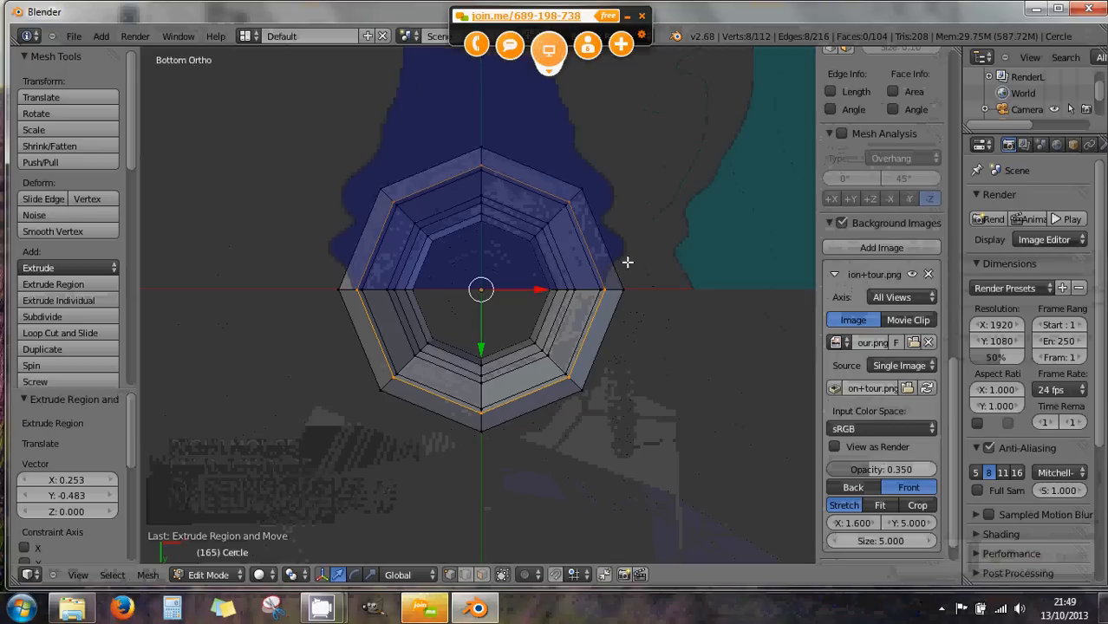
- Scale the extruded loop inward to 0.295, then extrude another ring in place and scale it to 0.162
key("s")
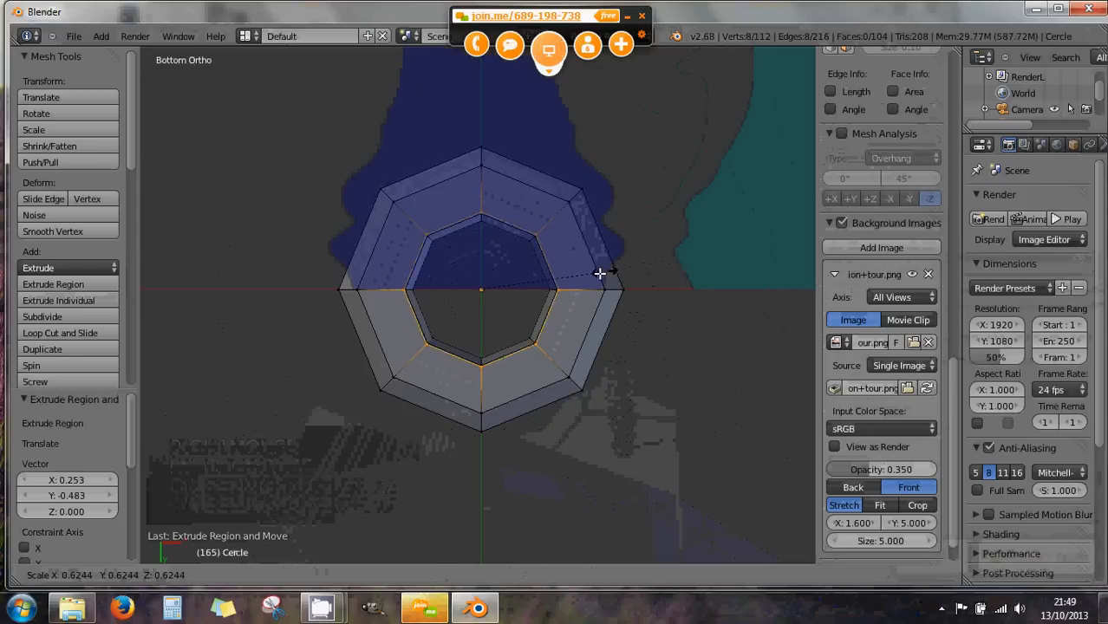
left_click(539, 296)
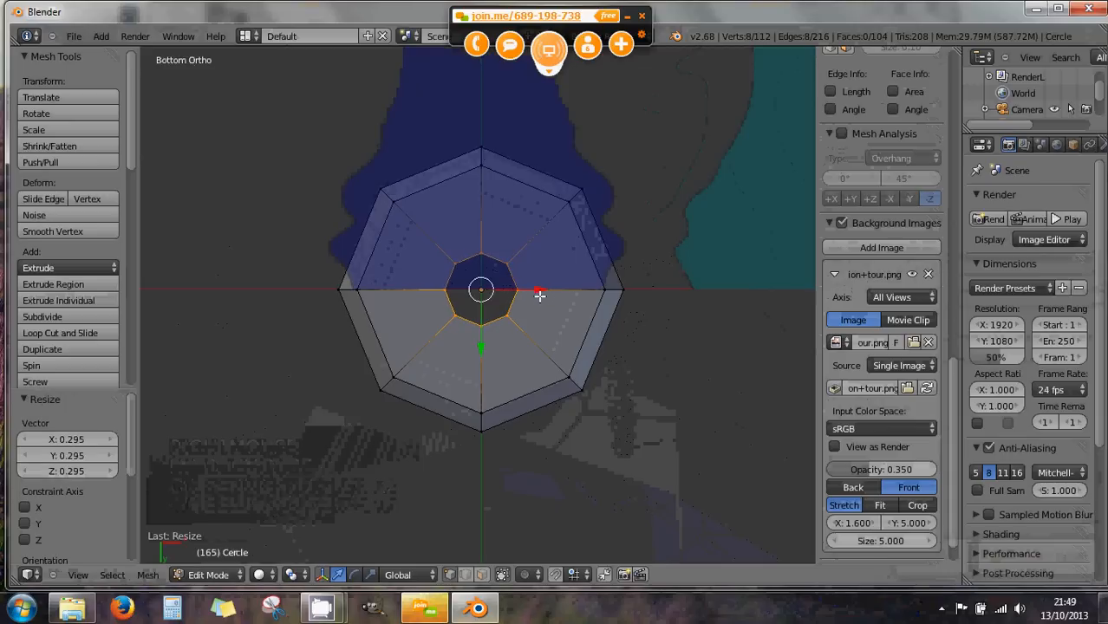
key("e")
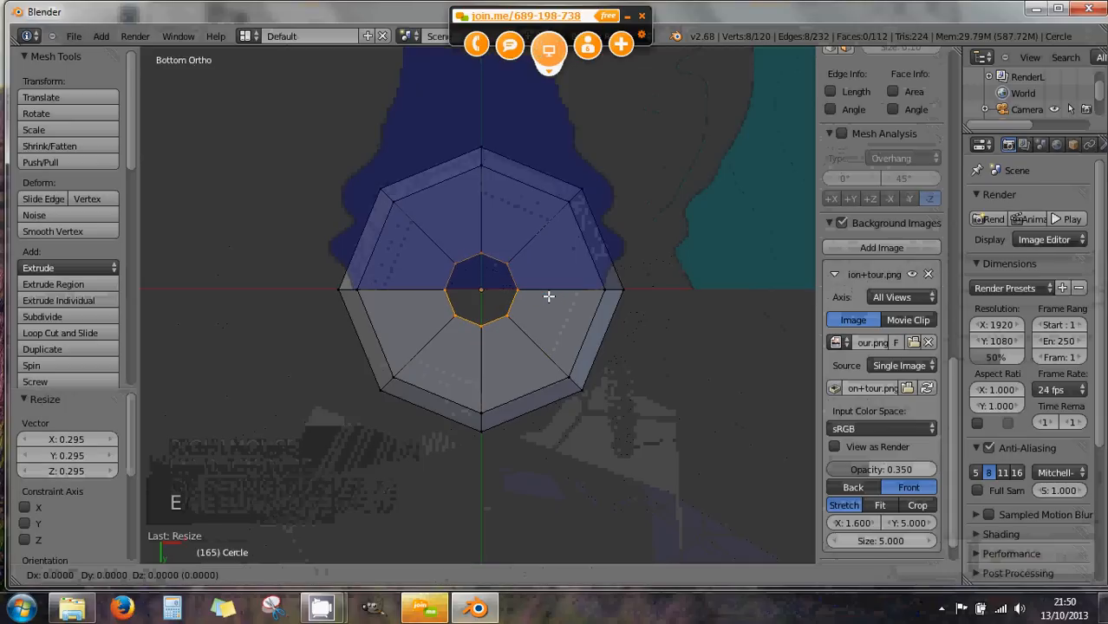
right_click(548, 296)
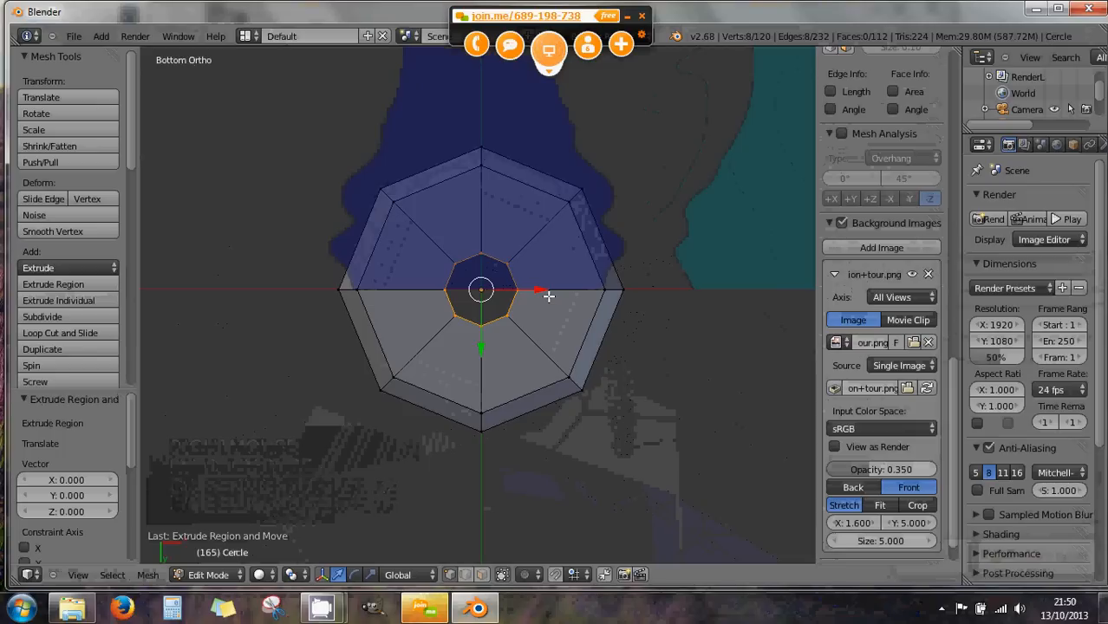
key("s")
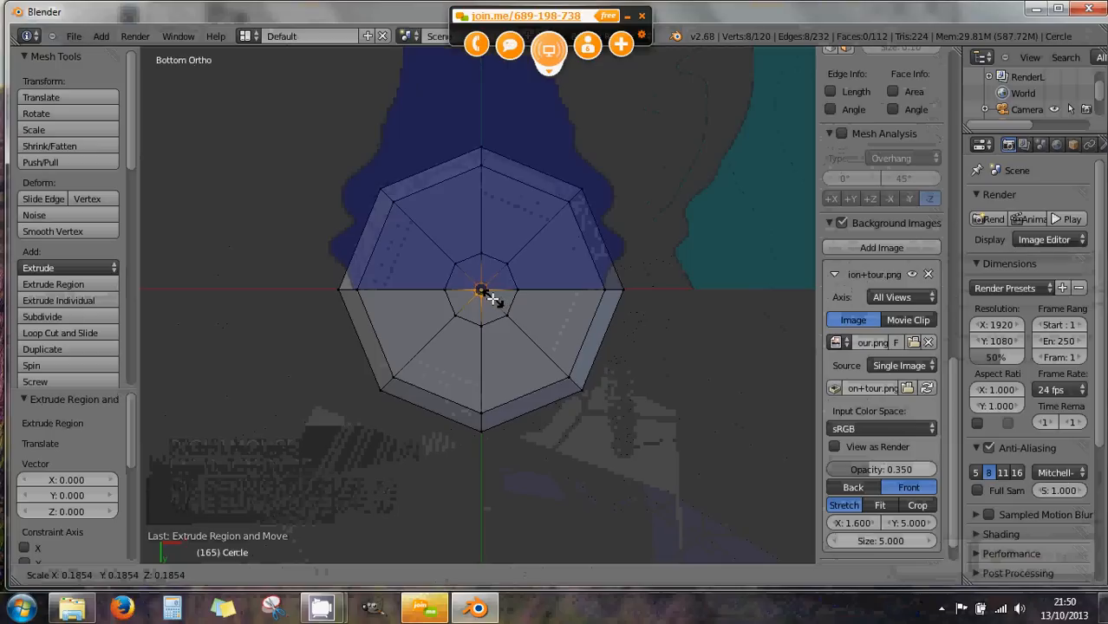
left_click(492, 296)
- Extrude the small central ring in place and merge its vertices at center to close the base
scroll(507, 304, "up", 2)
scroll(508, 304, "up", 4)
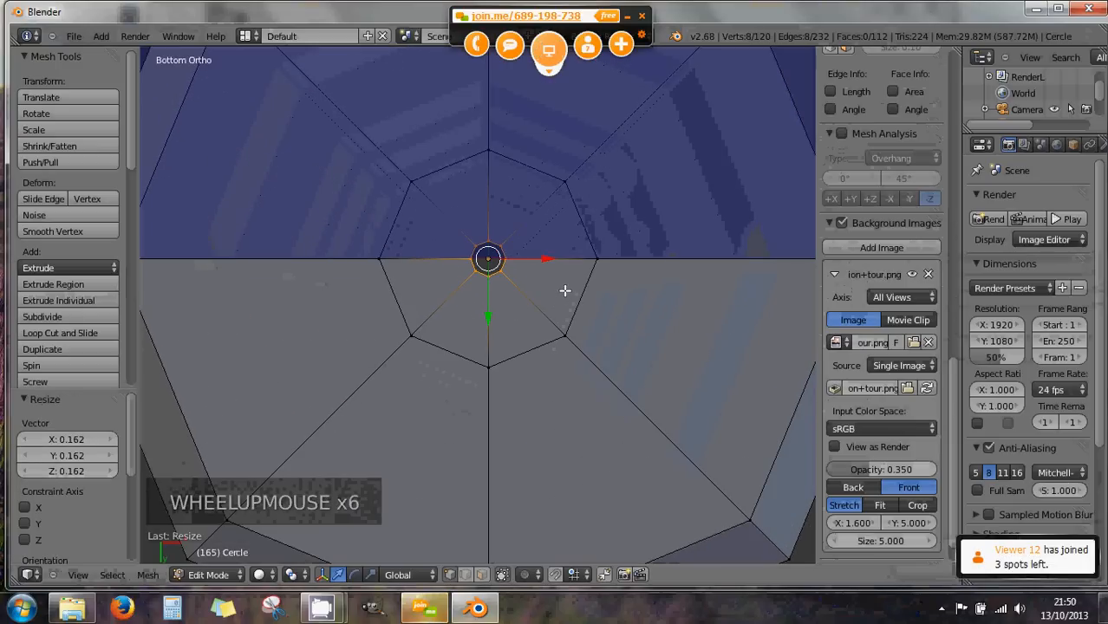
key("e")
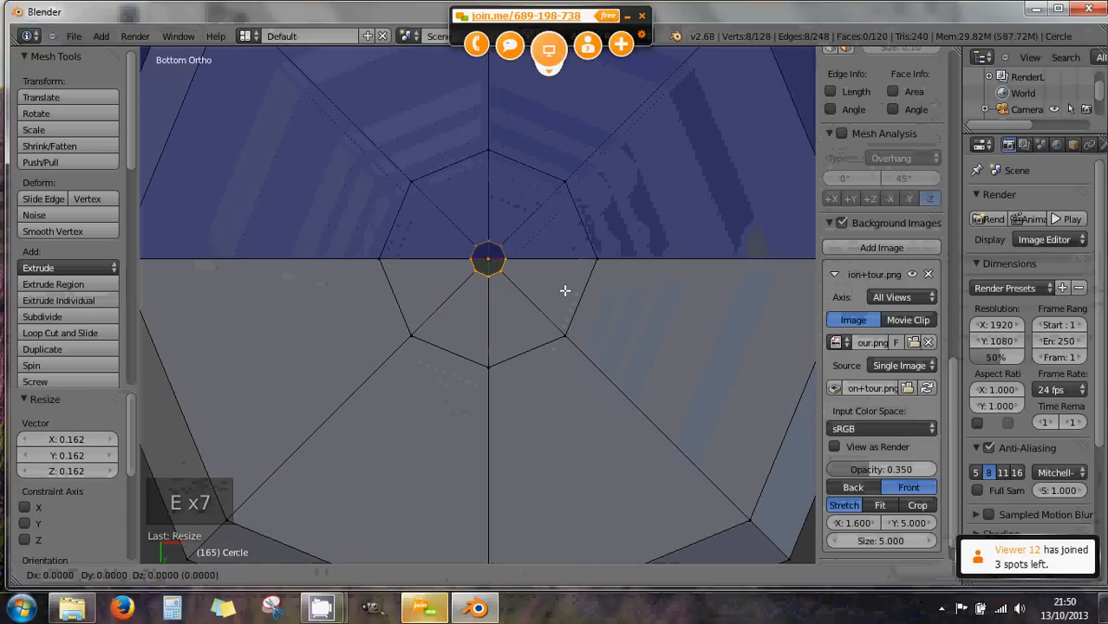
left_click(565, 290)
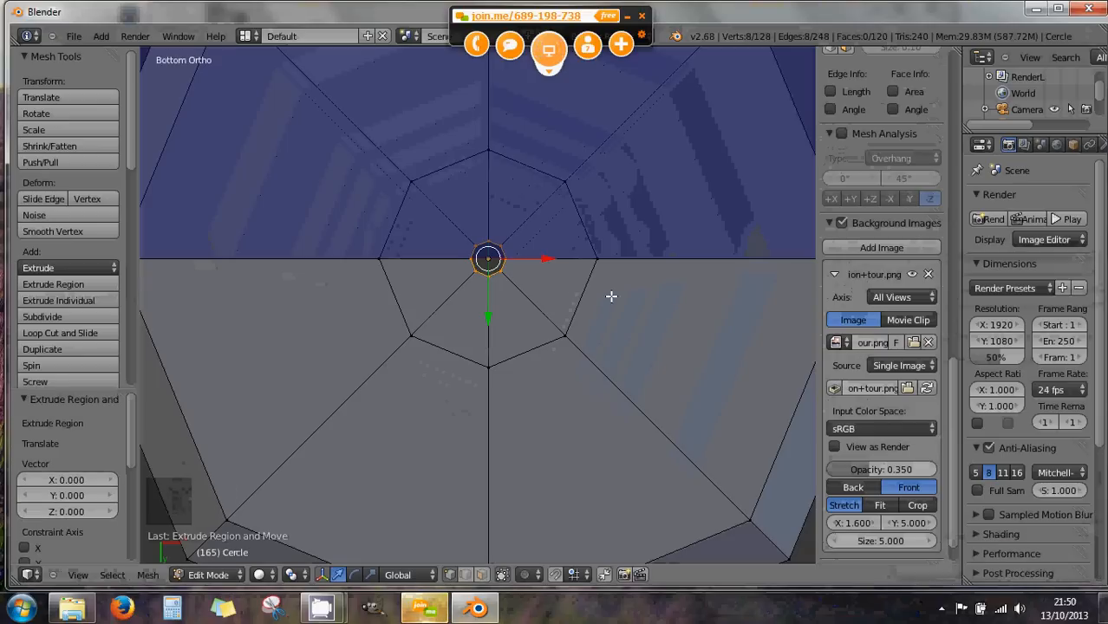
key("s")
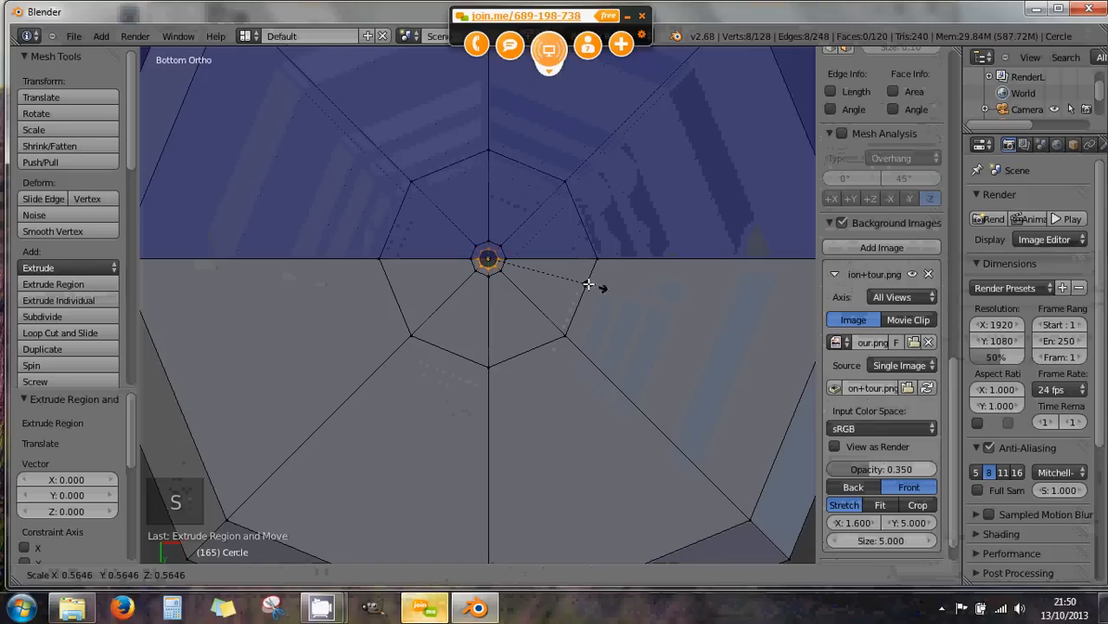
left_click(540, 273)
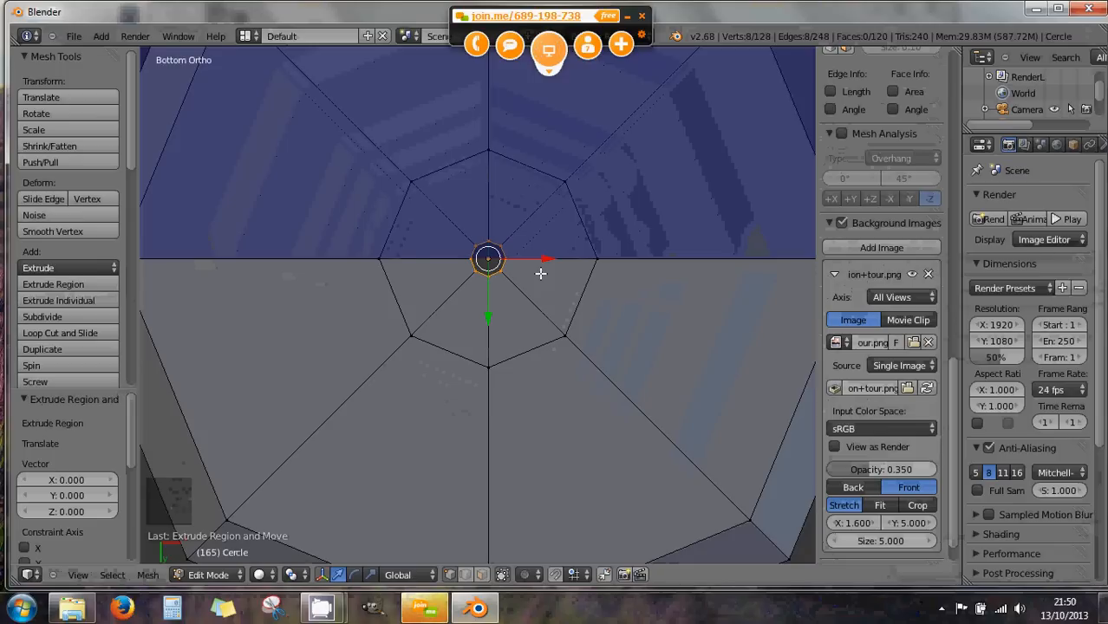
key("alt+m")
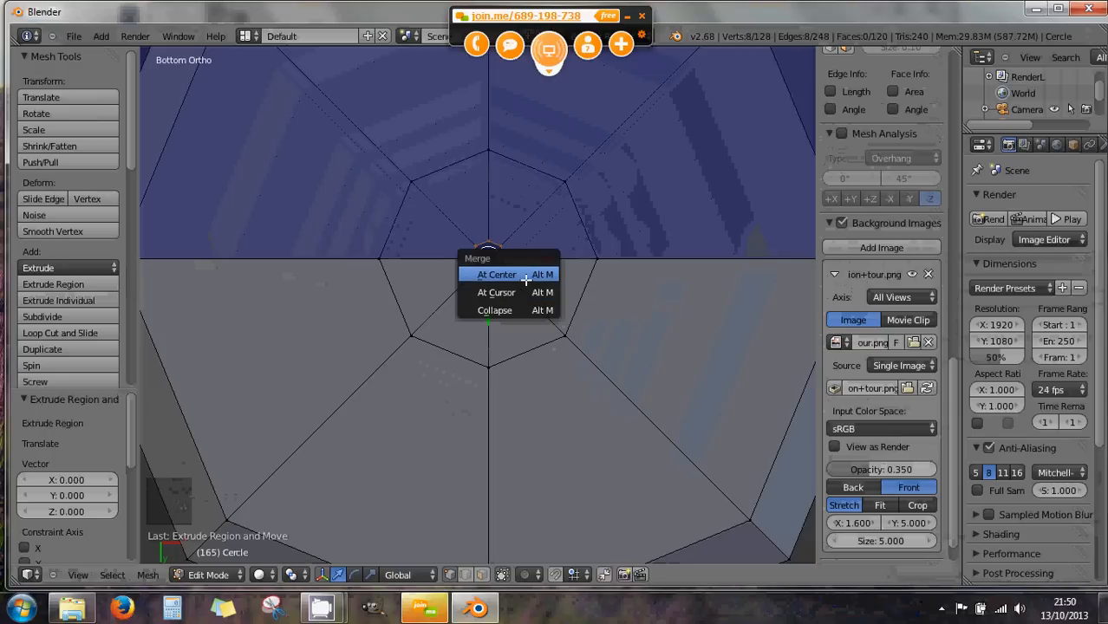
left_click(524, 275)
scroll(502, 277, "up", 4)
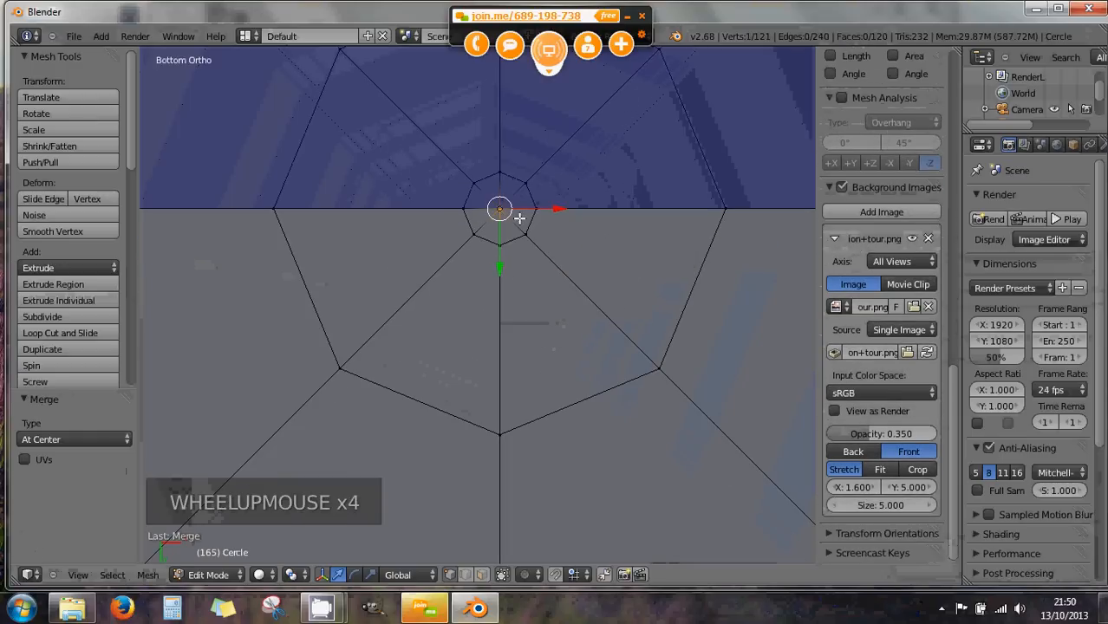
scroll(517, 216, "up", 2)
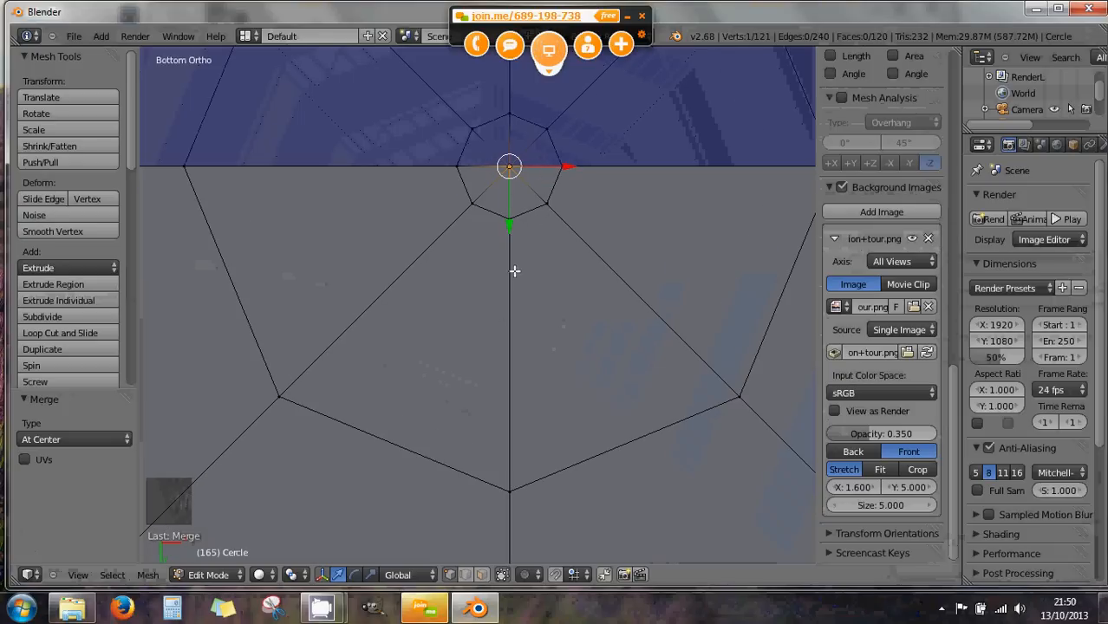
scroll(621, 311, "down", 1)
scroll(621, 310, "down", 4)
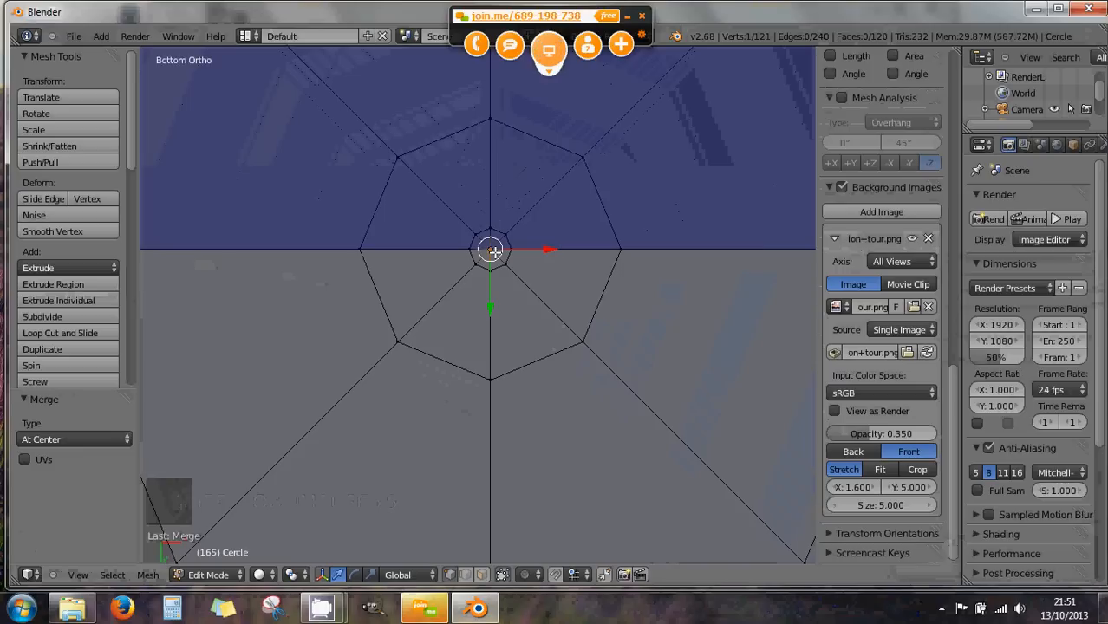
scroll(512, 252, "down", 5)
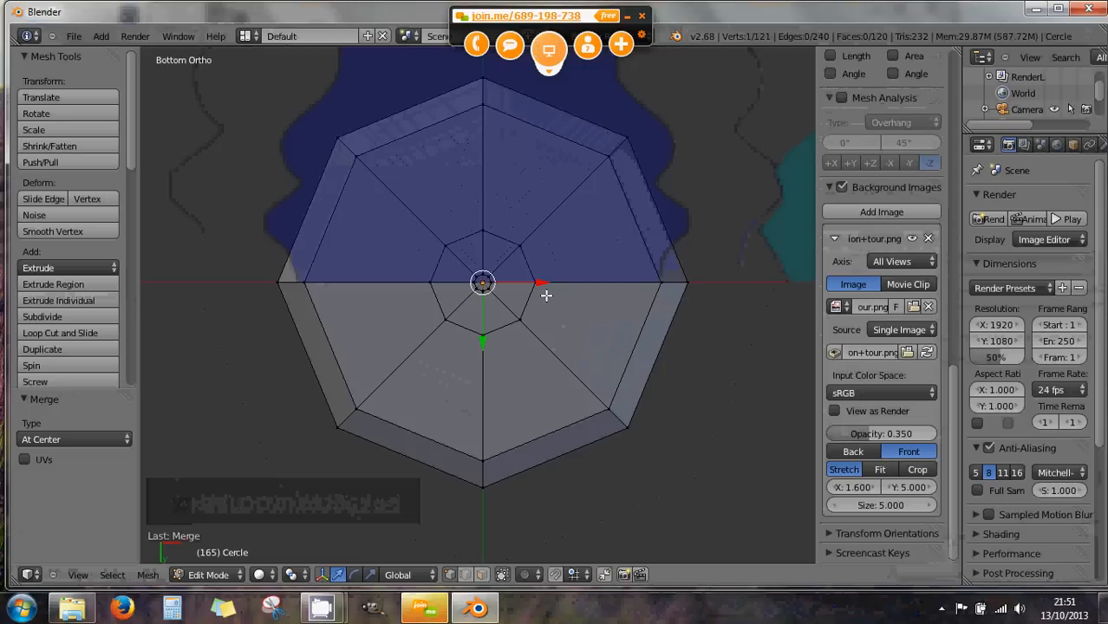
- Undo the merge, inner extrusions and scaling of the base back to the first extruded outer loop
key("ctrl+z")
key("ctrl+z")
key("ctrl+z")
key("ctrl+z")
key("ctrl+z")
key("ctrl+z")
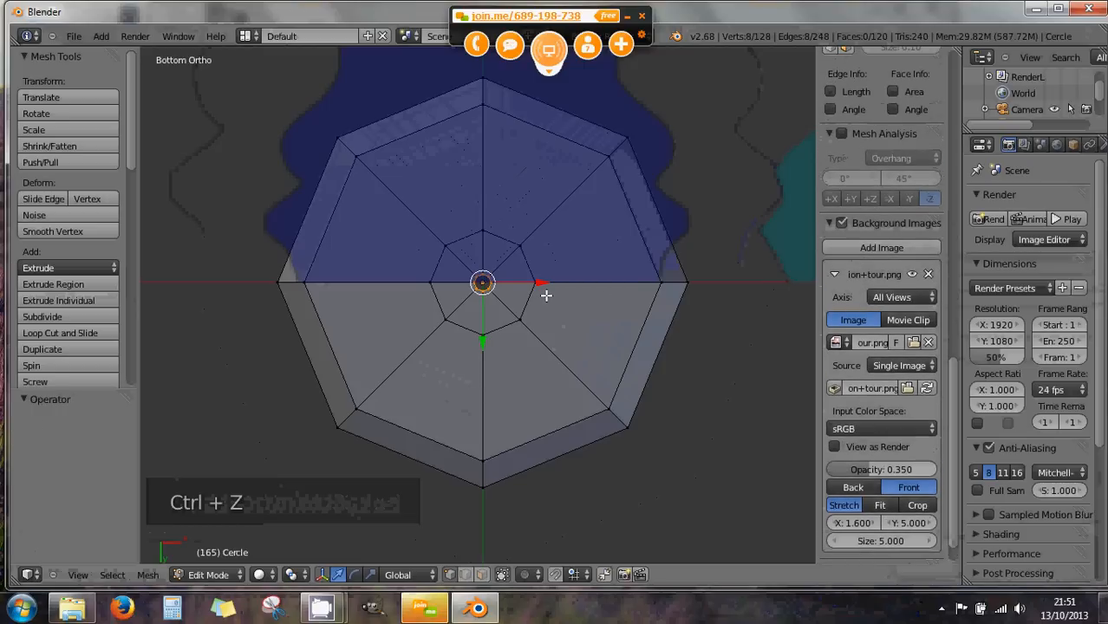
key("ctrl+z")
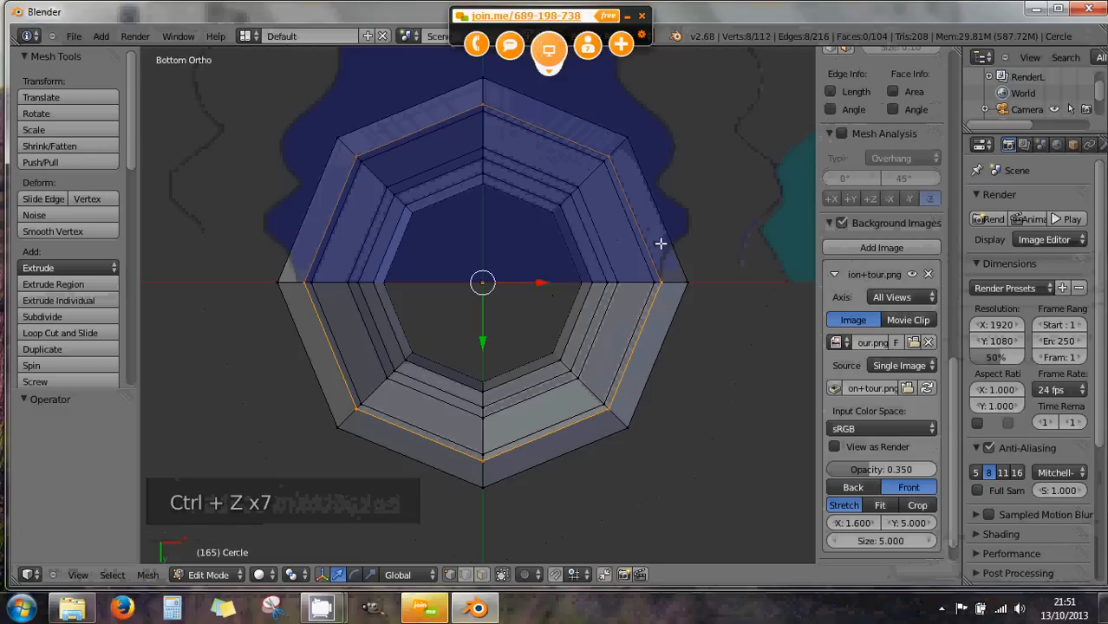
- Extrude the base's outer loop in place and scale the new ring inward to 0.687
key("e")
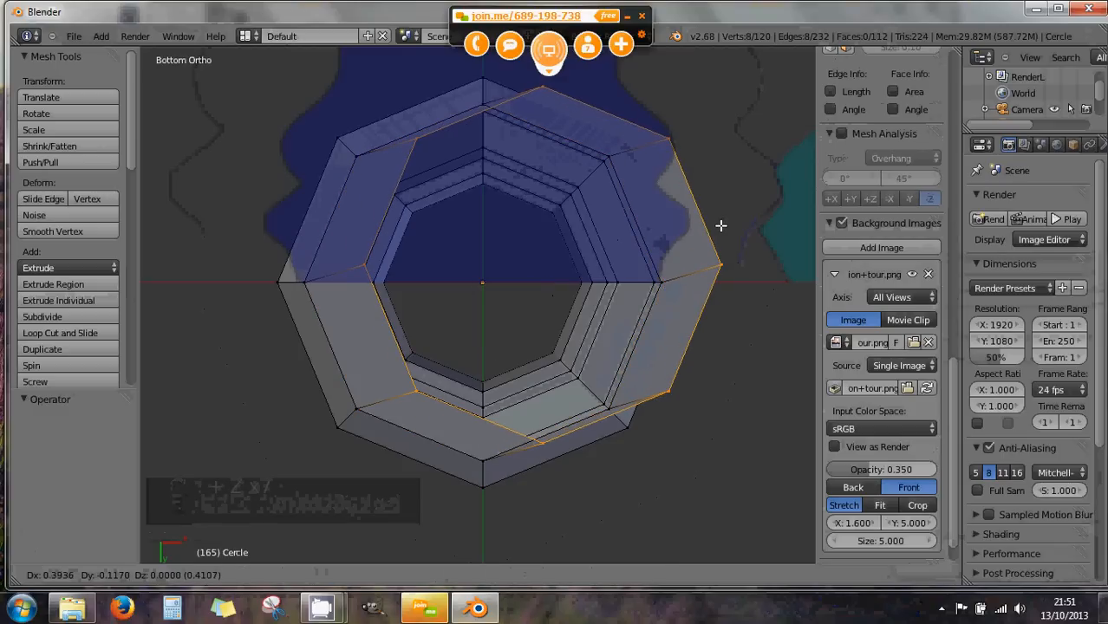
right_click(720, 225)
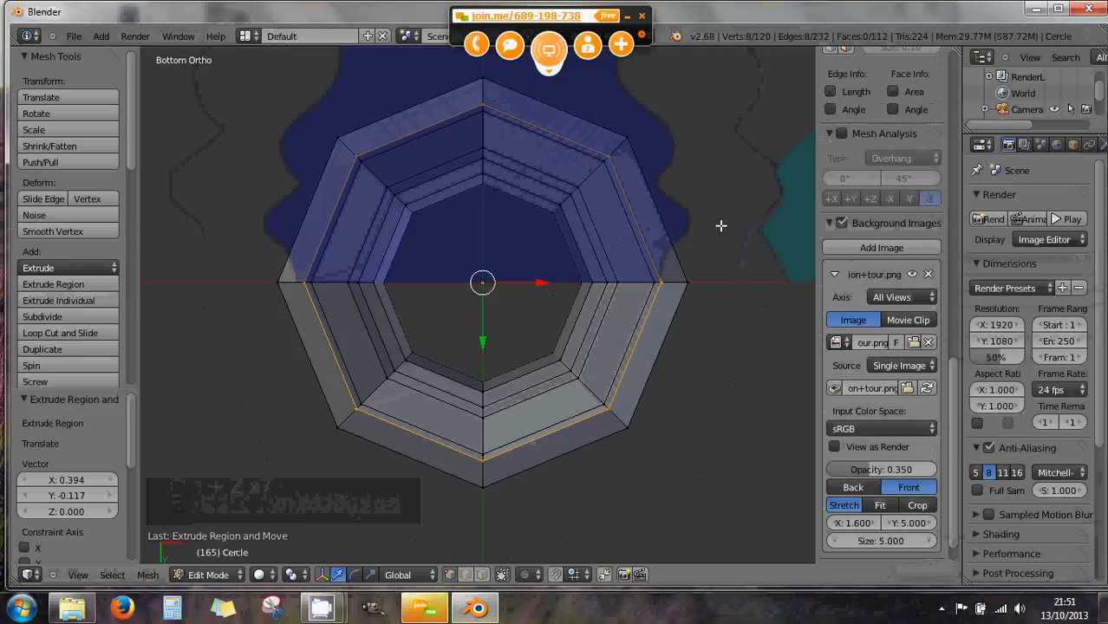
key("s")
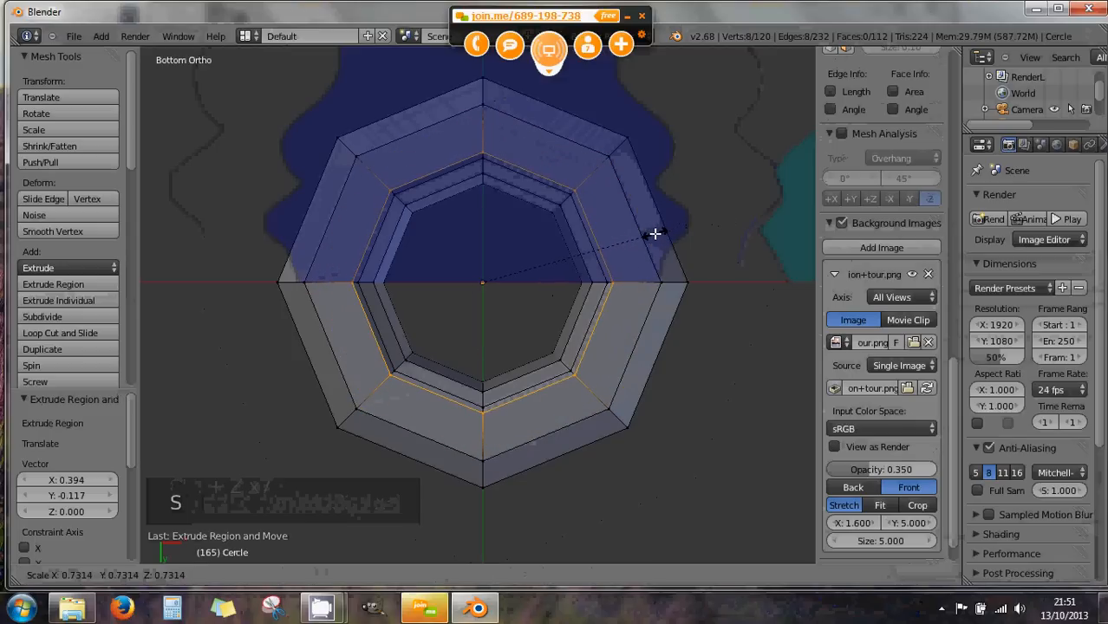
left_click(644, 236)
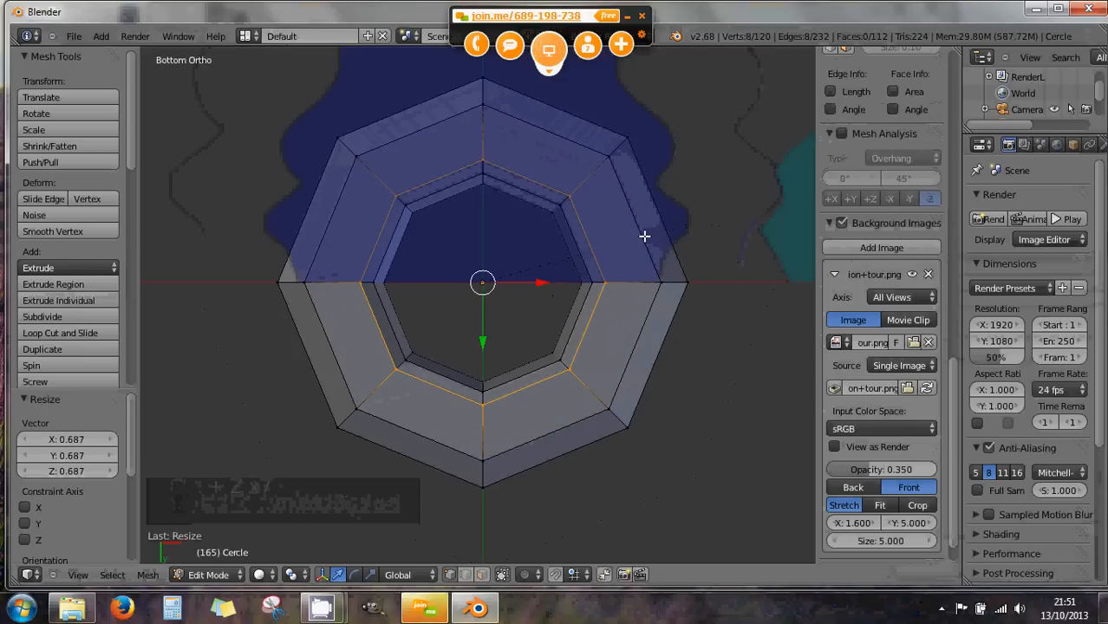
- Extrude a second inner ring on the base in place and scale it to 0.515
key("e")
left_click(644, 235)
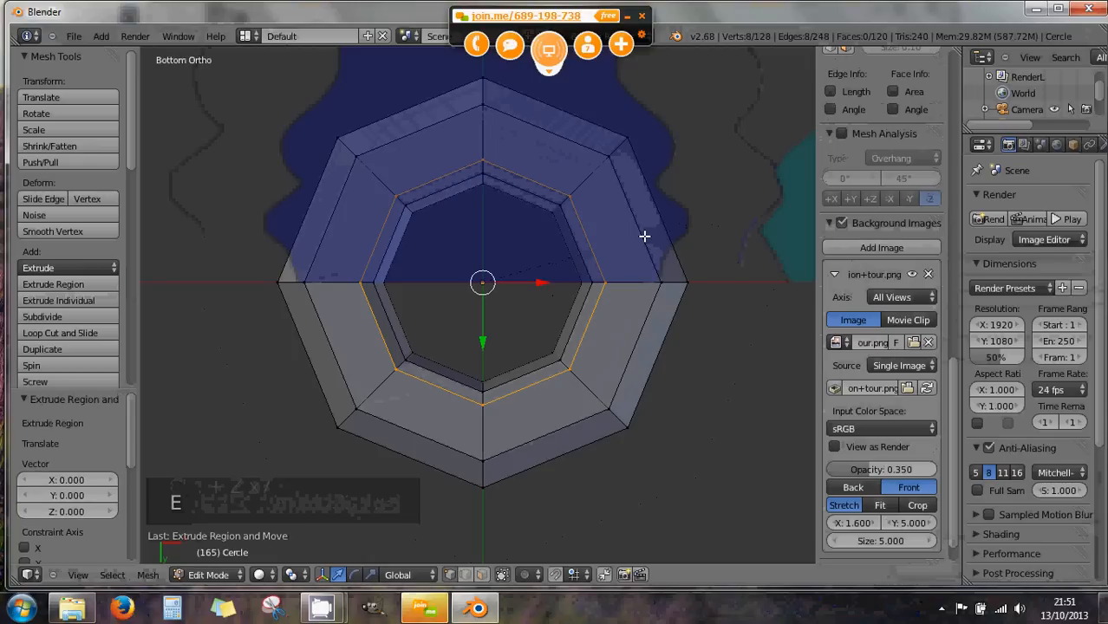
key("s")
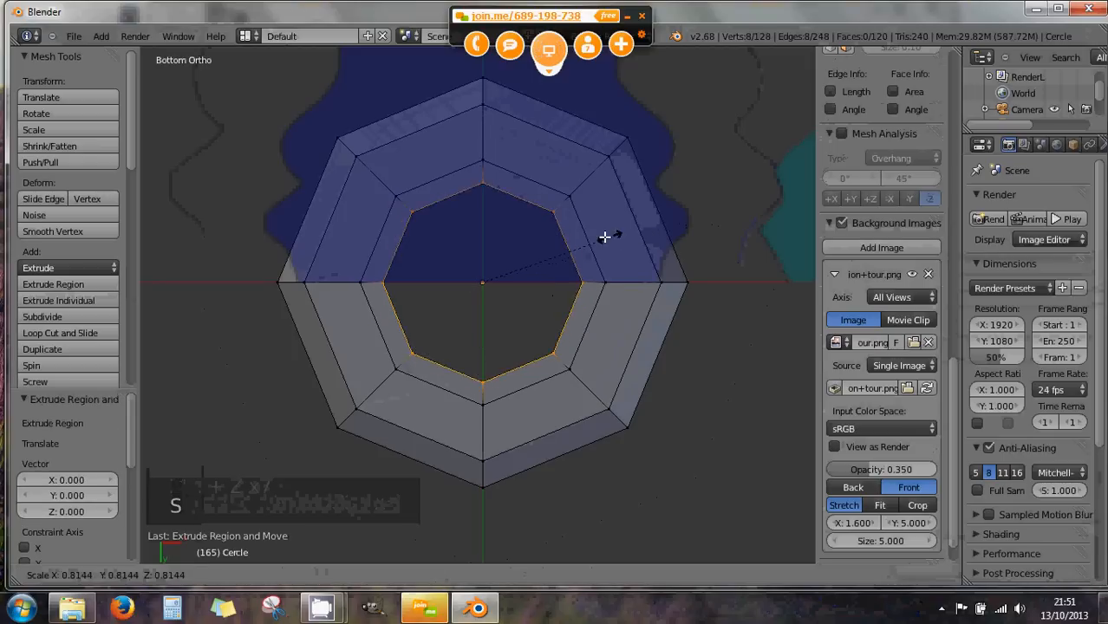
left_click(562, 249)
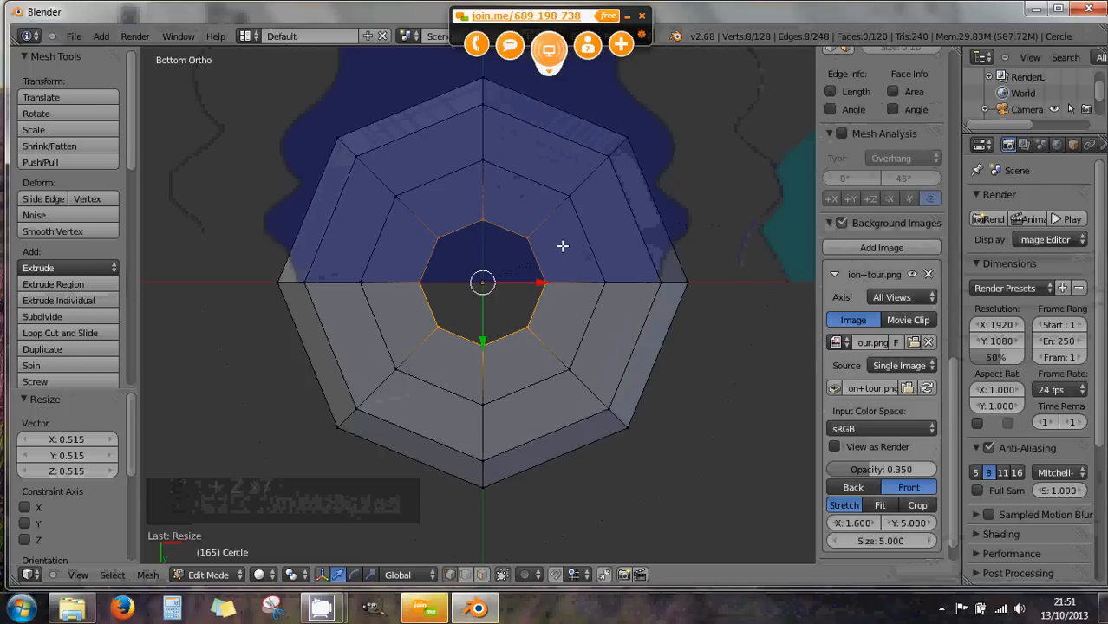
- Extrude a third inner ring on the base in place and scale it to 0.198
key("e")
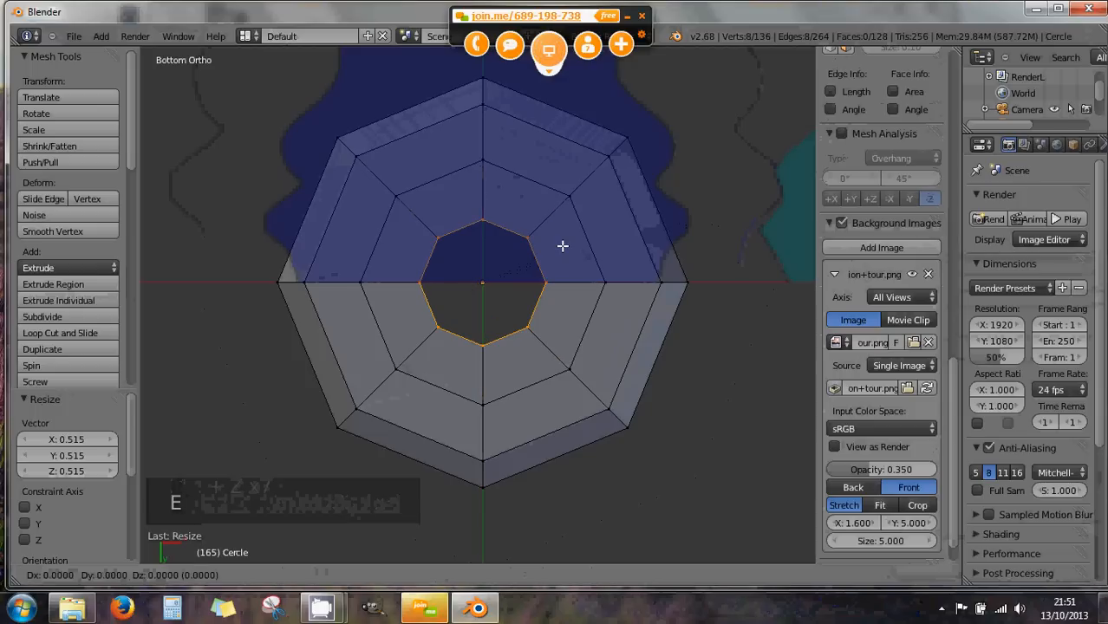
right_click(563, 246)
key("s")
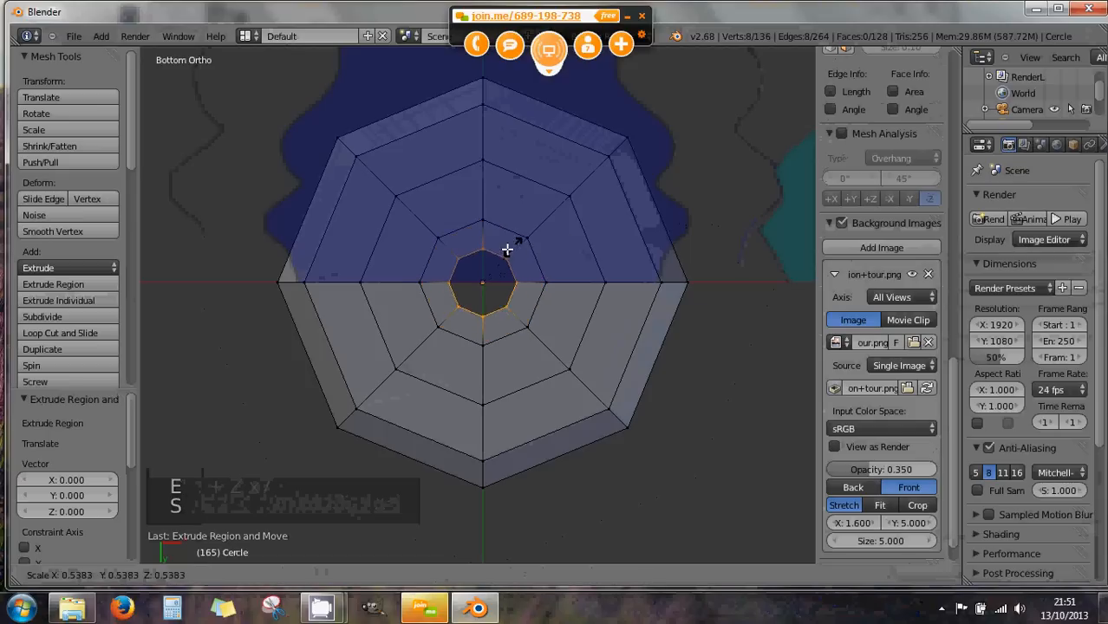
left_click(487, 258)
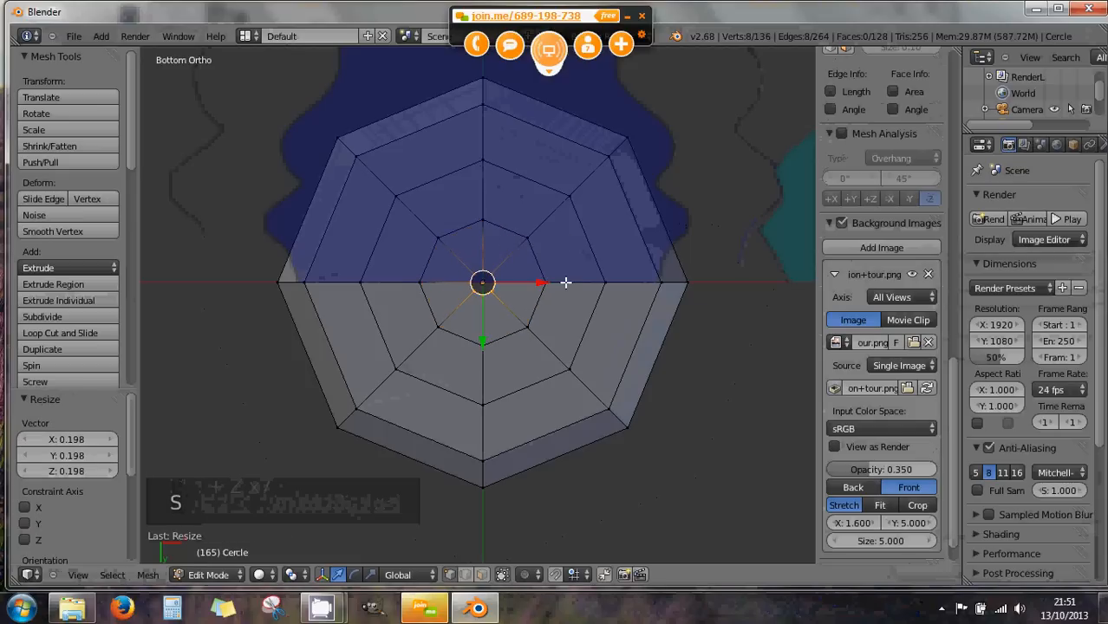
- Extrude the innermost ring in place and merge its vertices at center to close the evenly divided base
key("e")
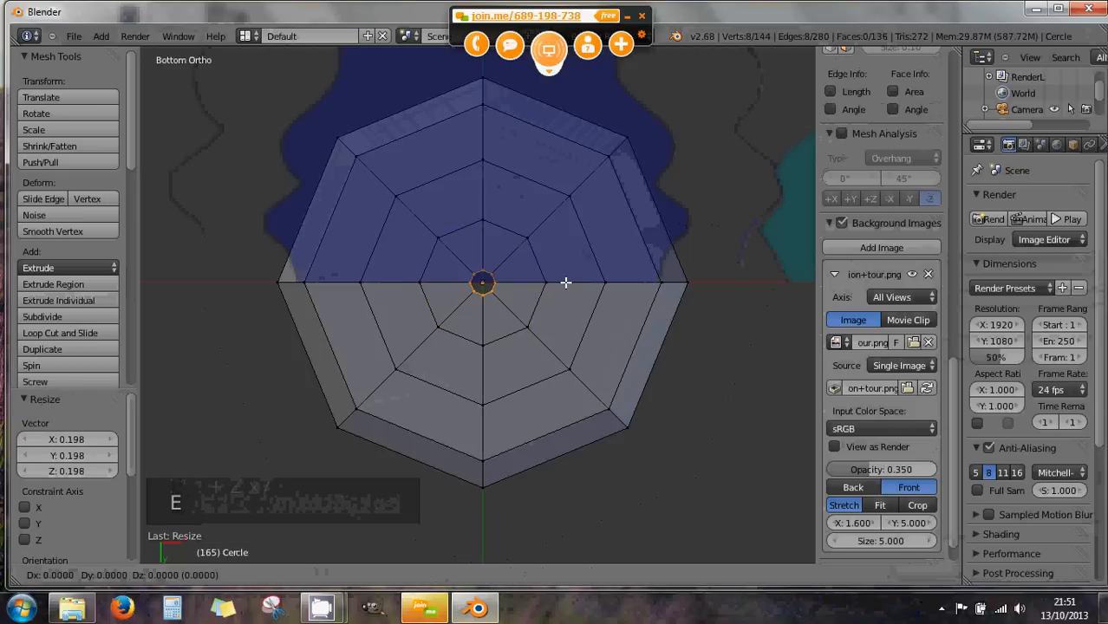
right_click(565, 283)
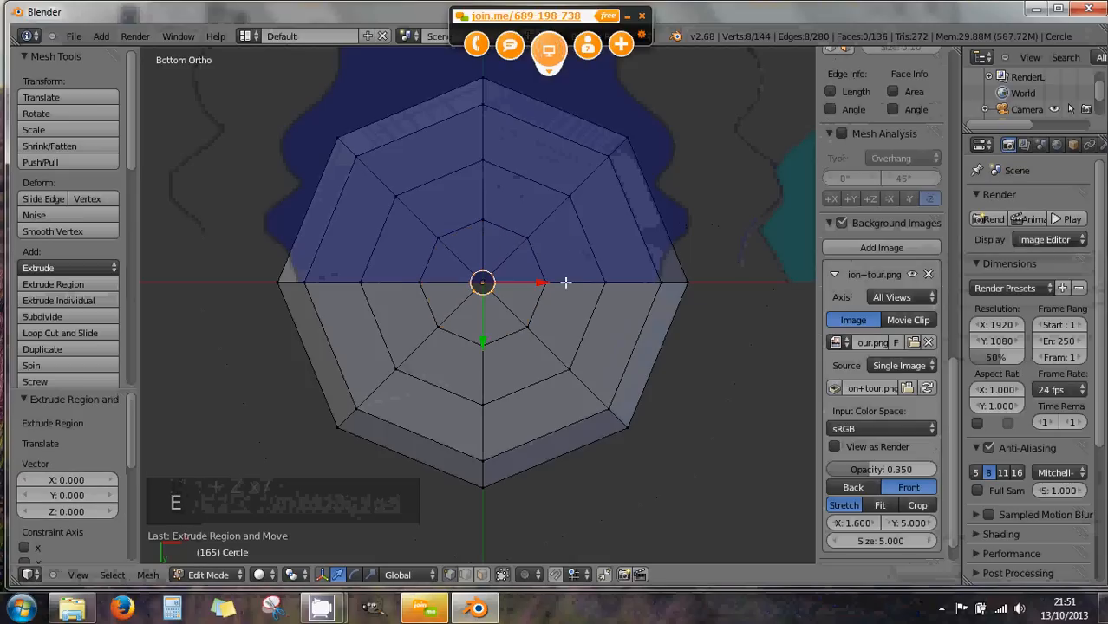
key("alt+m")
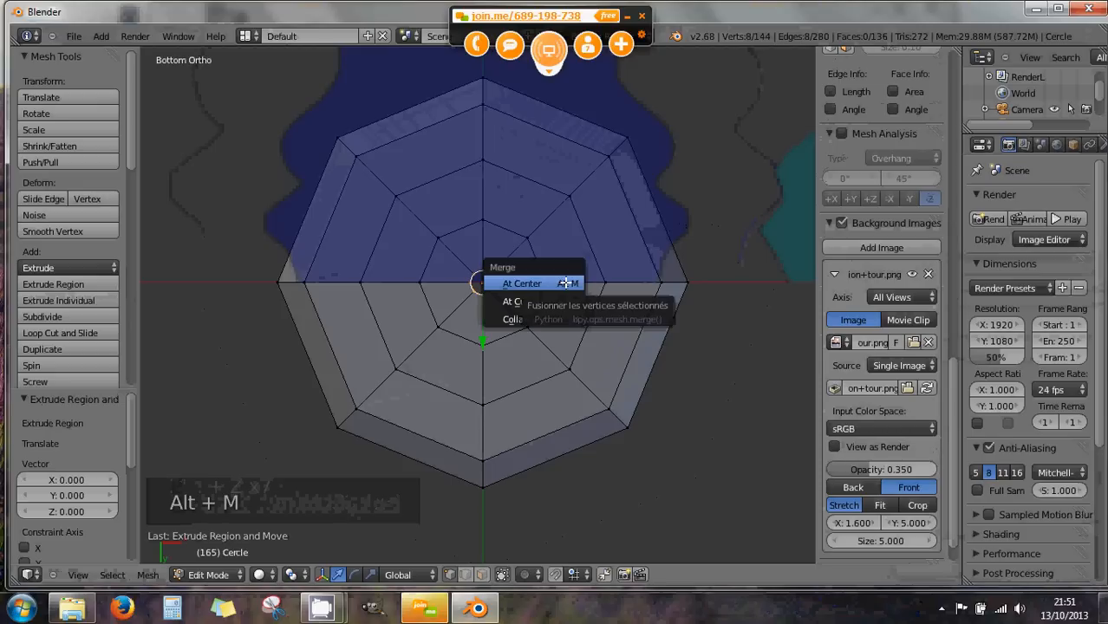
left_click(565, 282)
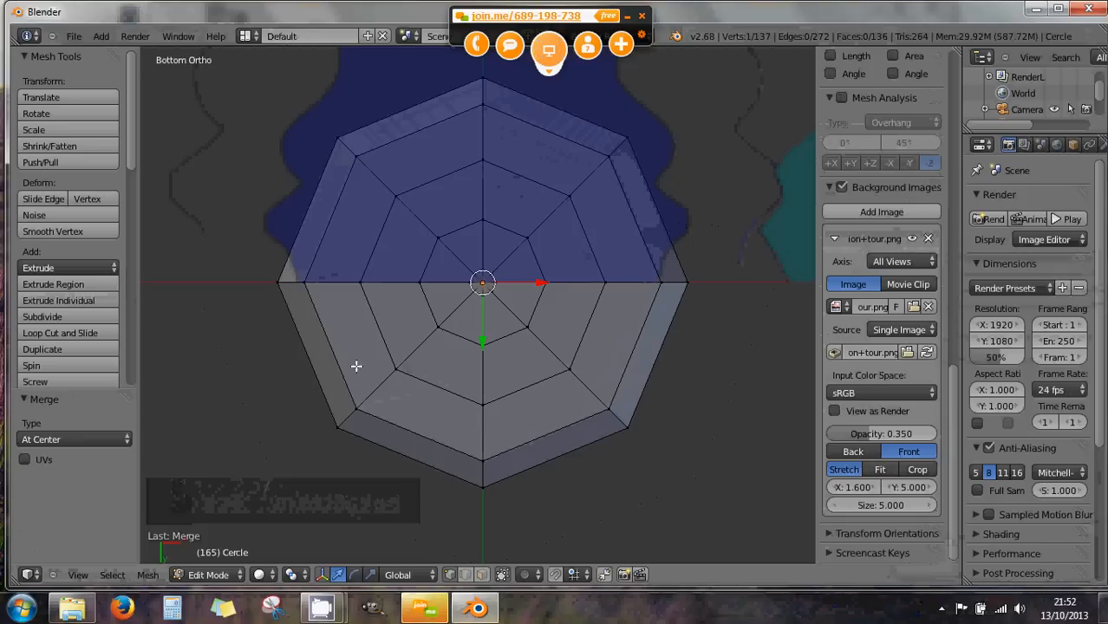
left_click(146, 576)
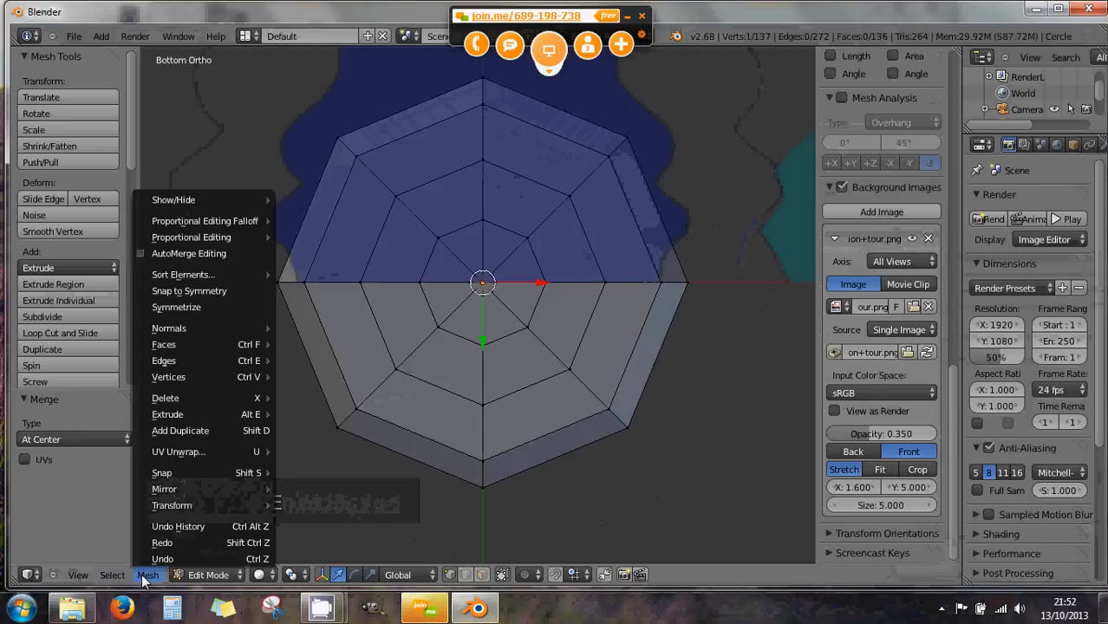
mouse_move(193, 507)
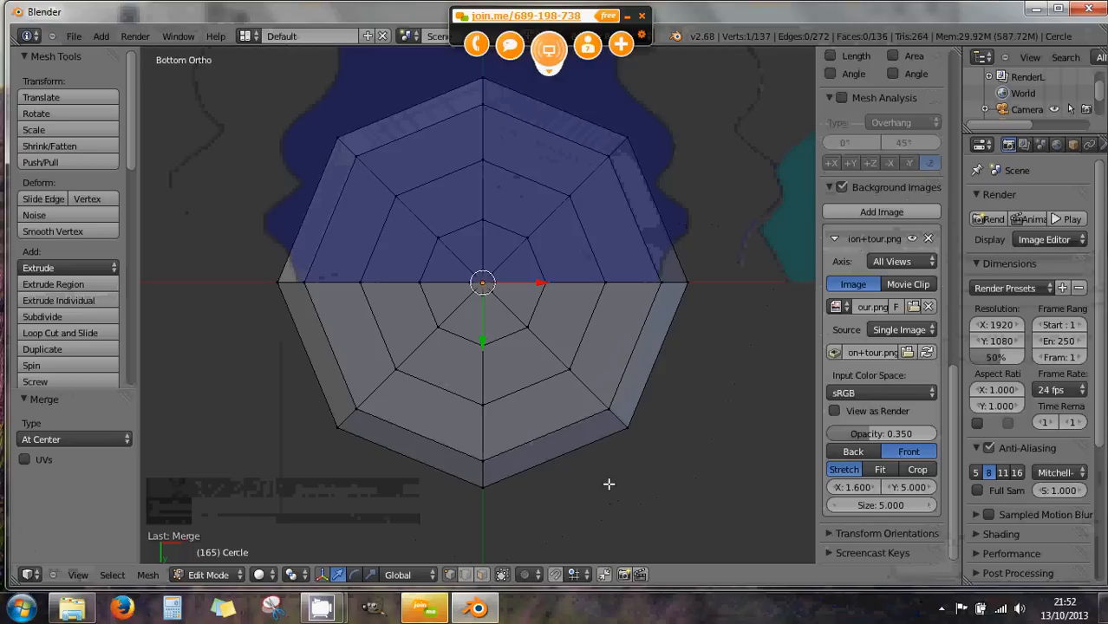
- Extrude the top rim's open edge loop in place and scale the new ring inward to 0.727
middle_click_drag(560, 319, 502, 400)
scroll(564, 347, "down", 6)
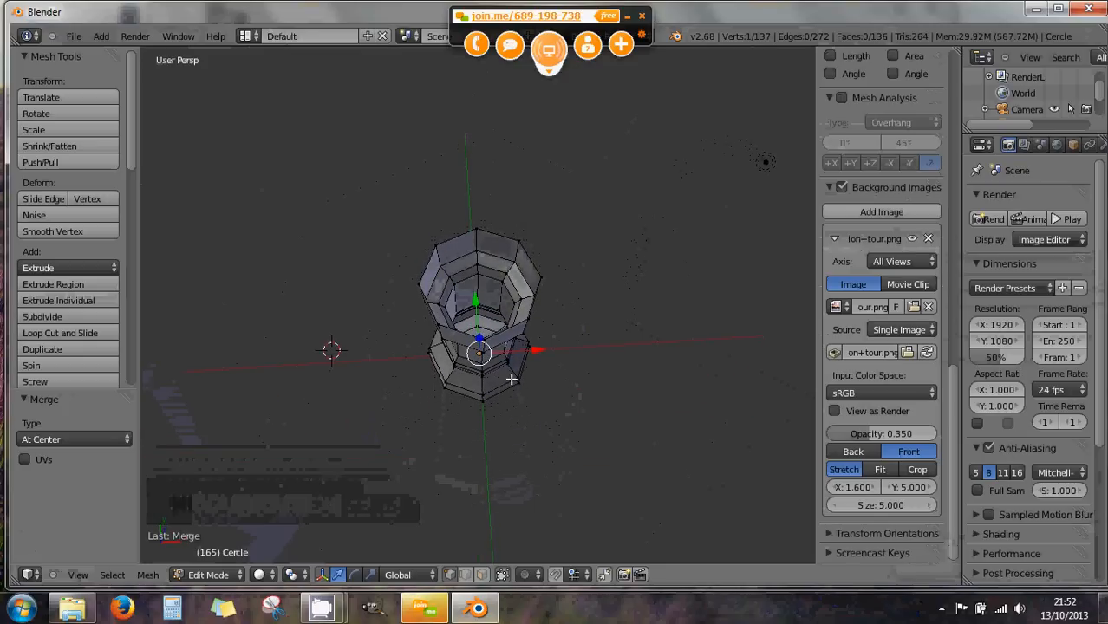
scroll(510, 379, "up", 2)
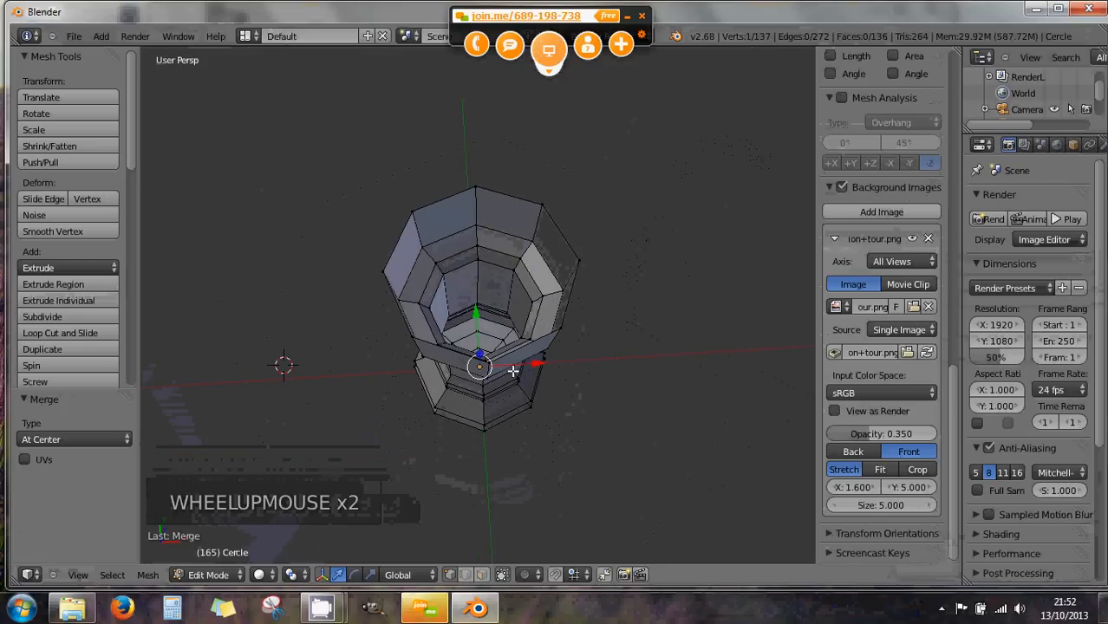
key("KP_7")
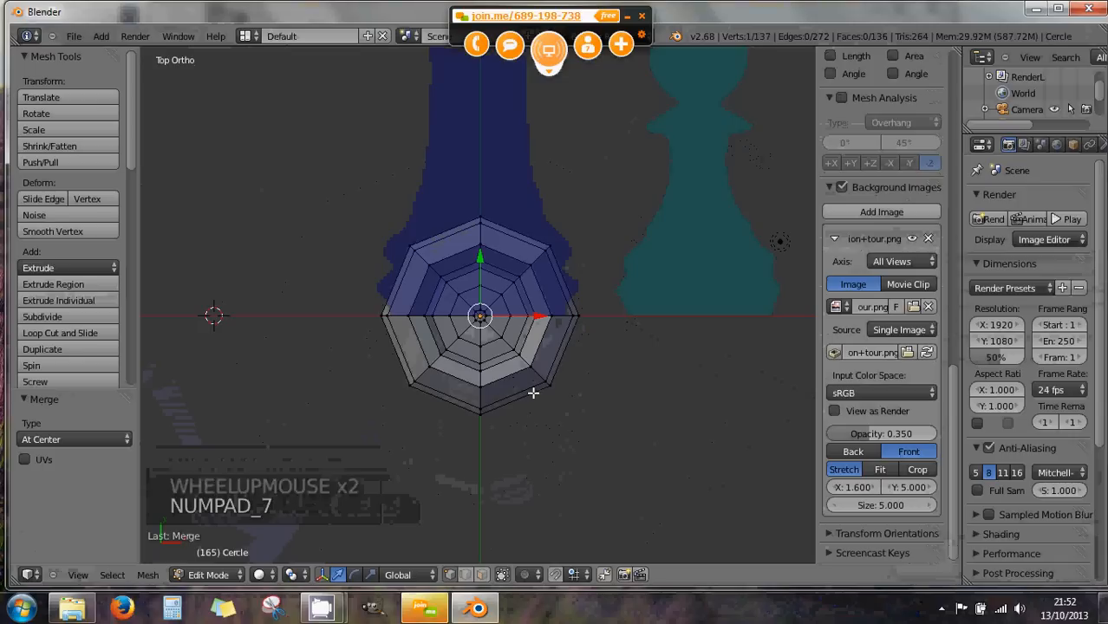
middle_click_drag(534, 388, 528, 303)
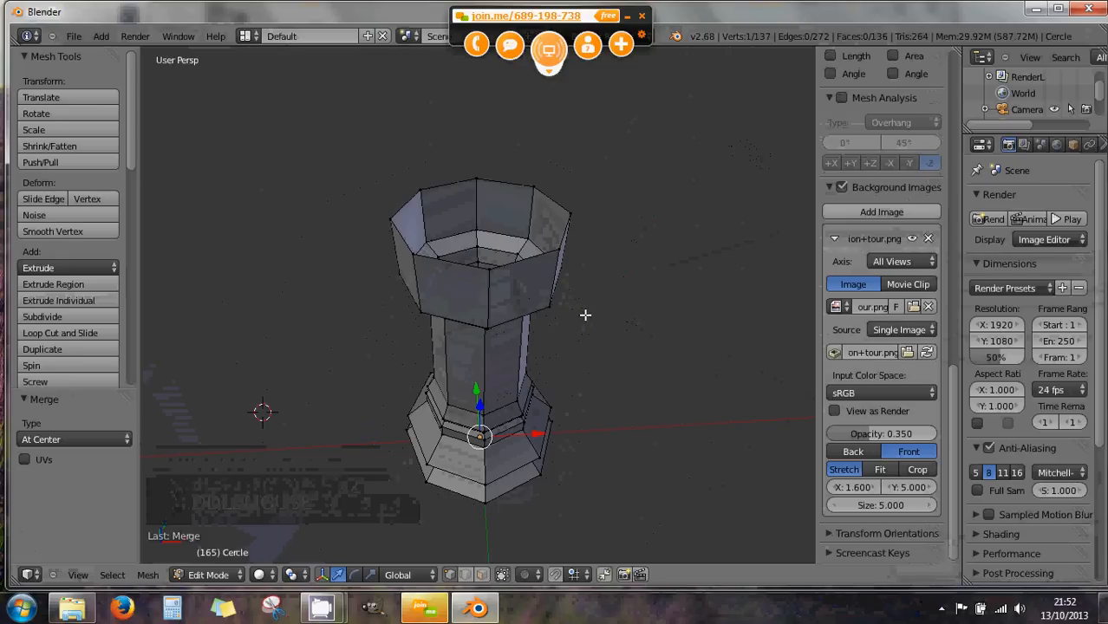
right_click(534, 263, "alt")
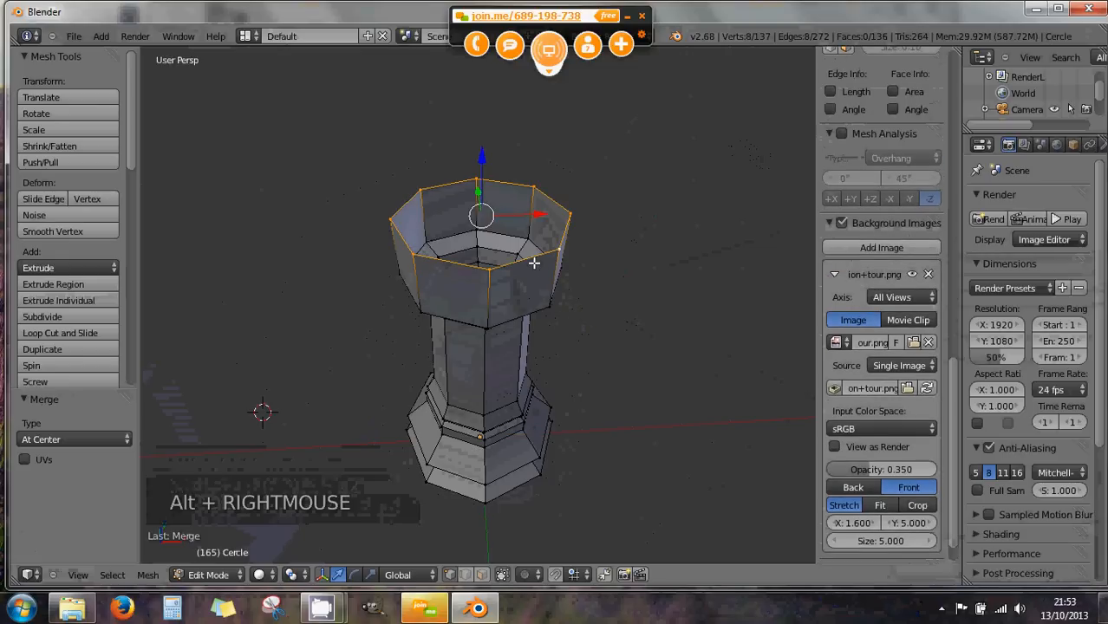
key("KP_7")
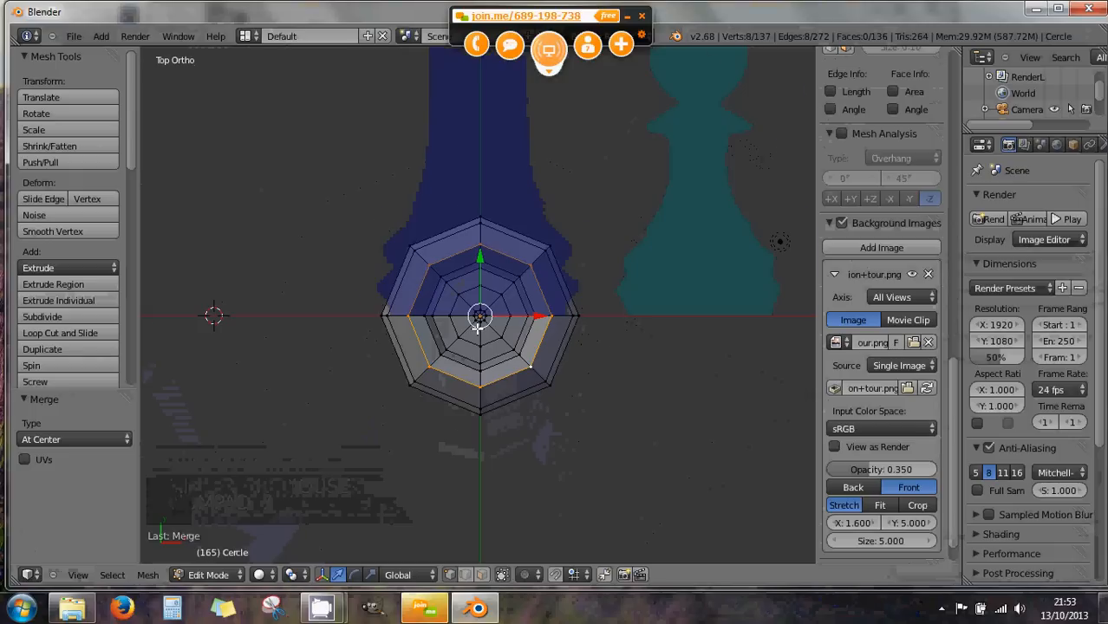
scroll(481, 322, "up", 2)
scroll(481, 322, "up", 2)
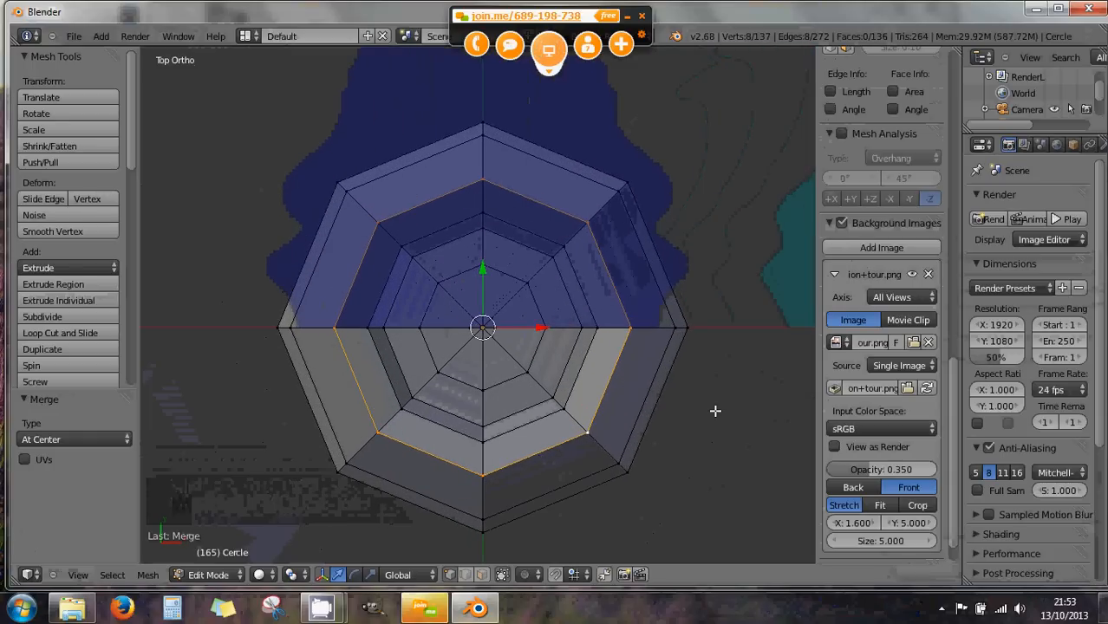
key("e")
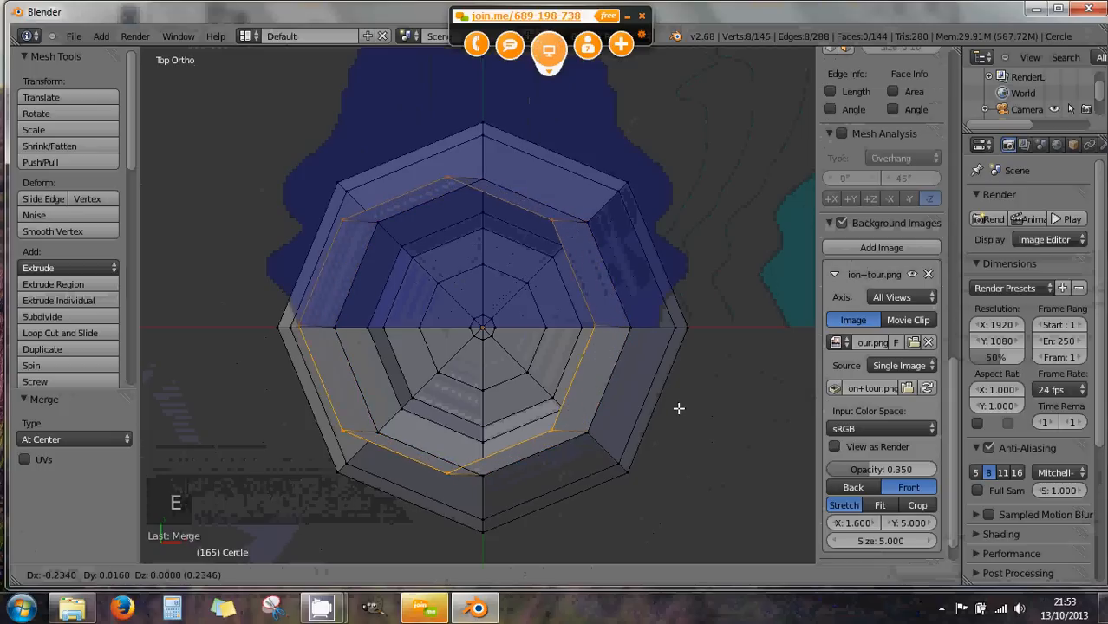
left_click(691, 410)
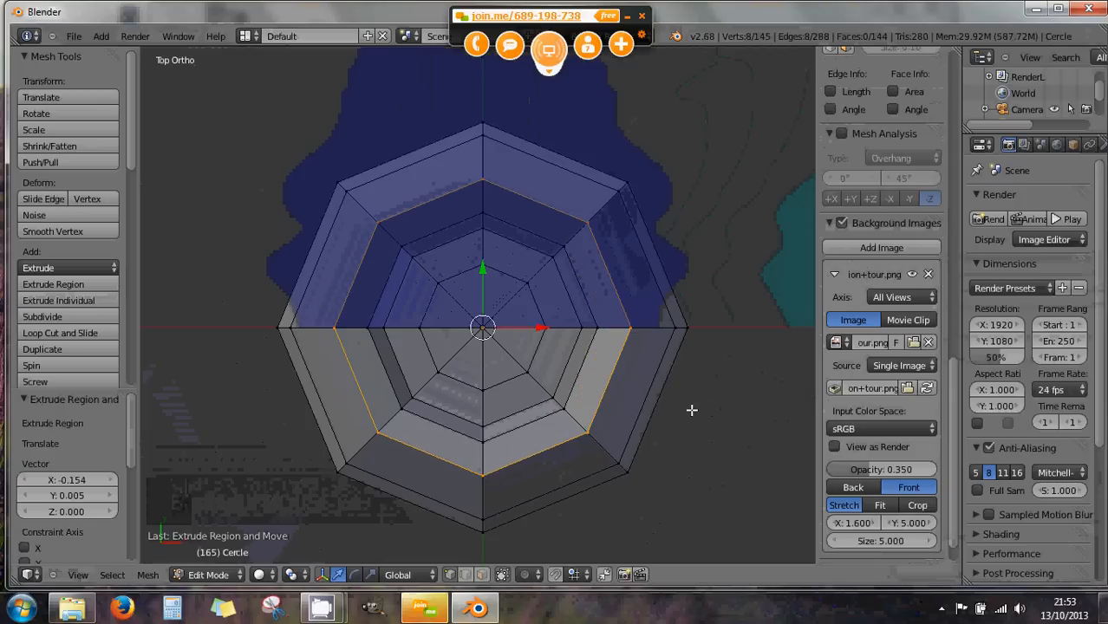
key("s")
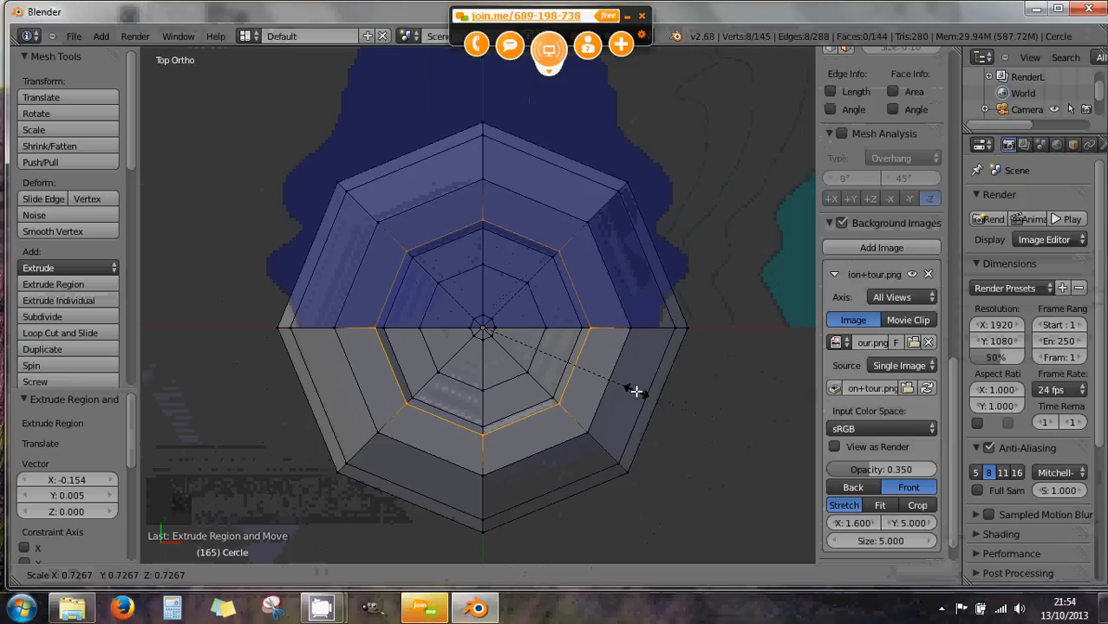
left_click(636, 392)
- Extrude the rim's inner loop in place and lower the new ring about 0.24 along Z inside the tower
middle_click_drag(587, 420, 527, 306)
scroll(565, 290, "down", 3)
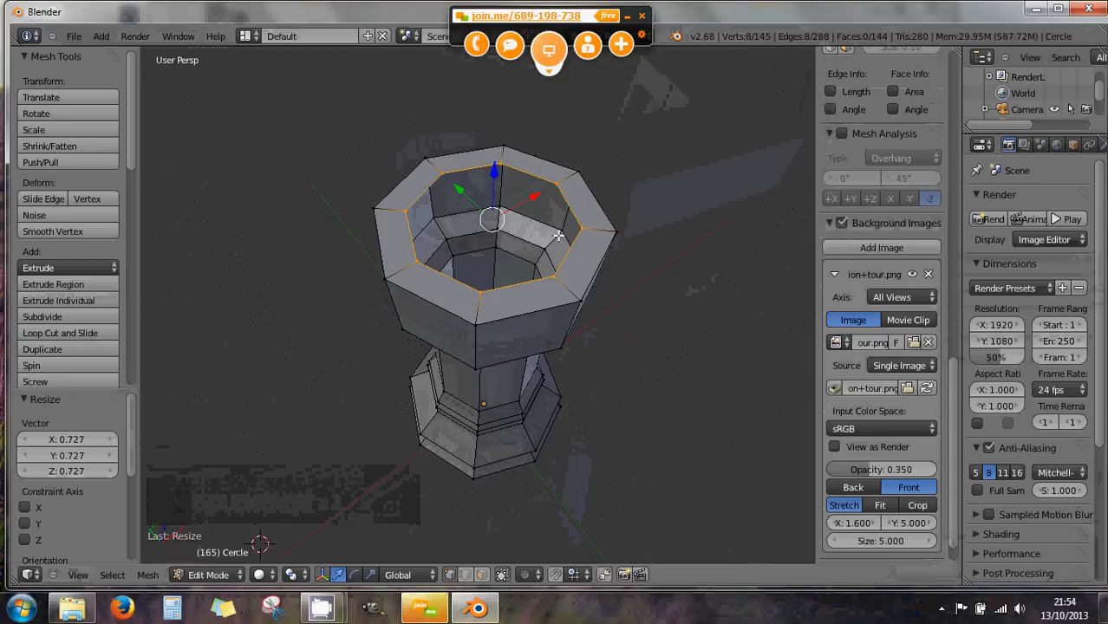
key("KP_1")
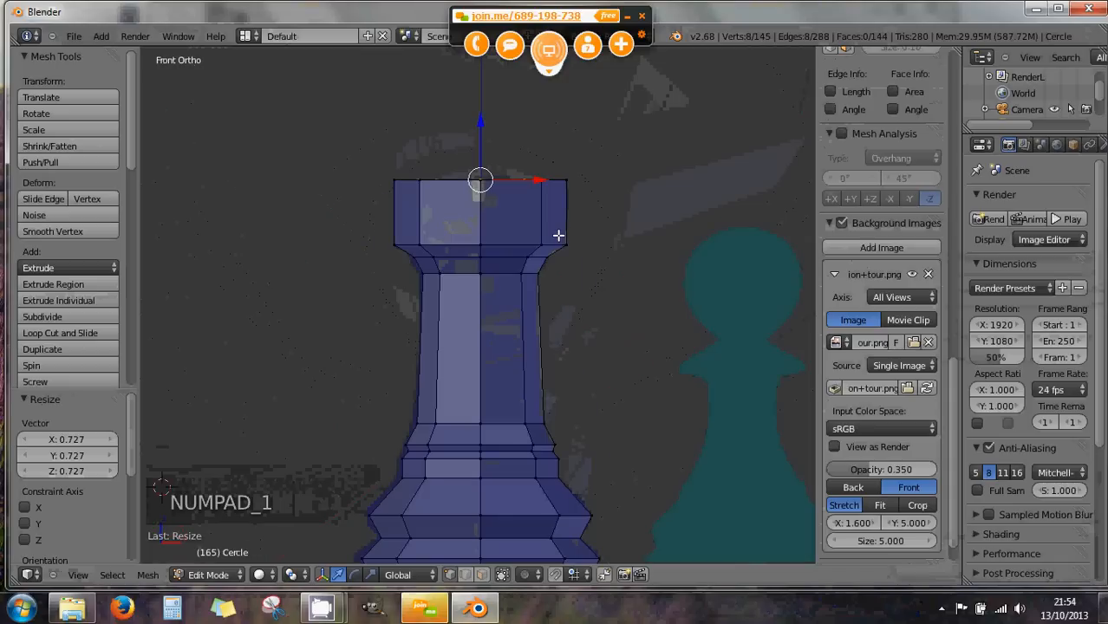
key("e")
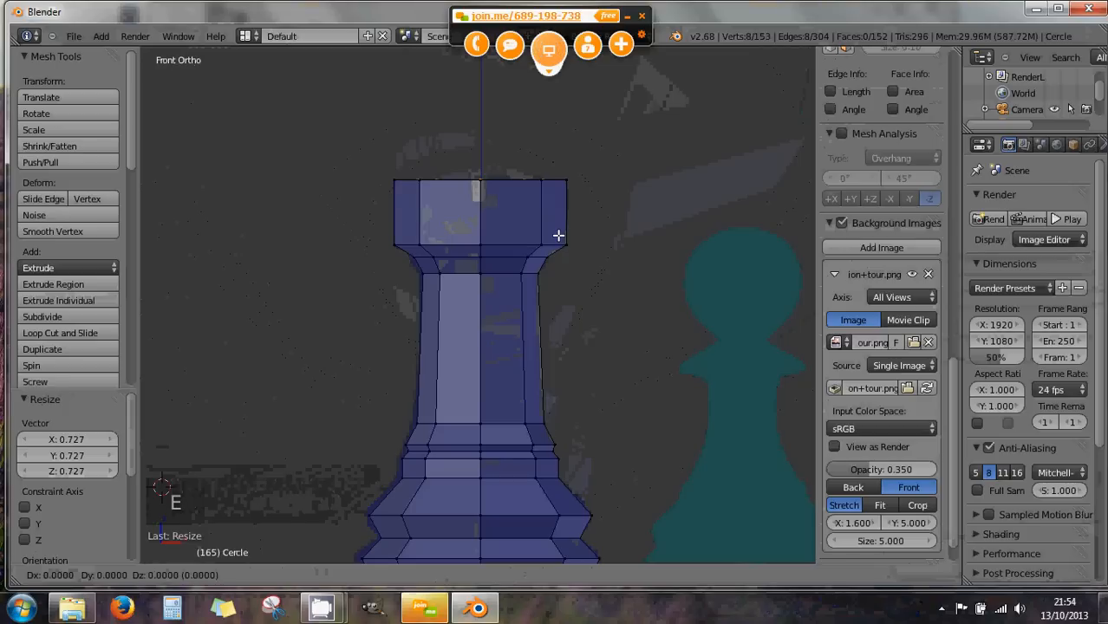
left_click(559, 235)
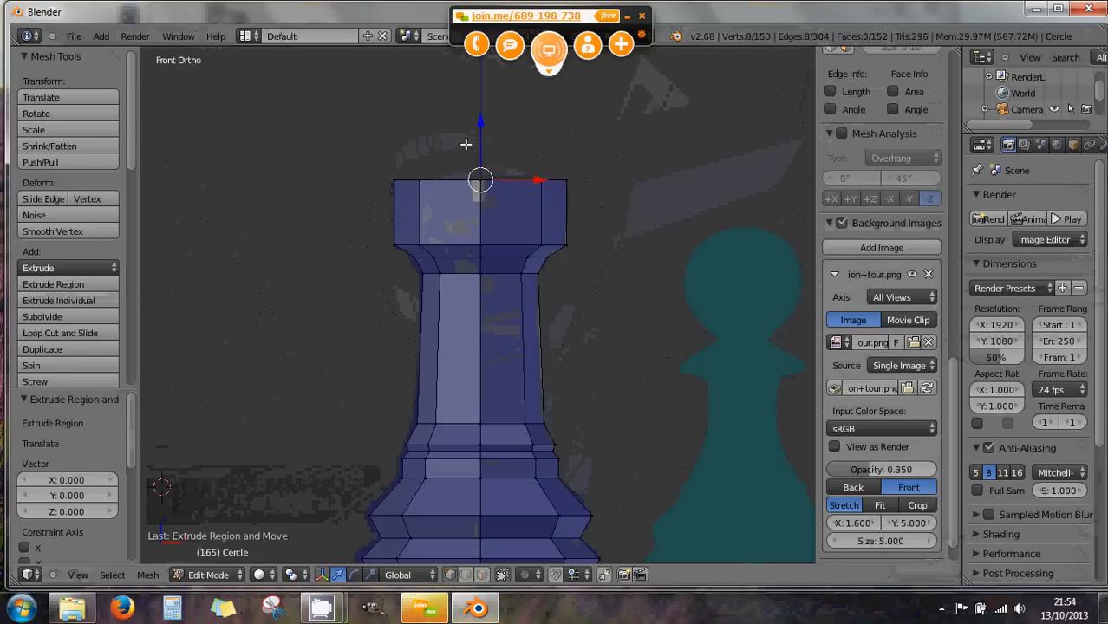
left_click_drag(481, 126, 481, 148)
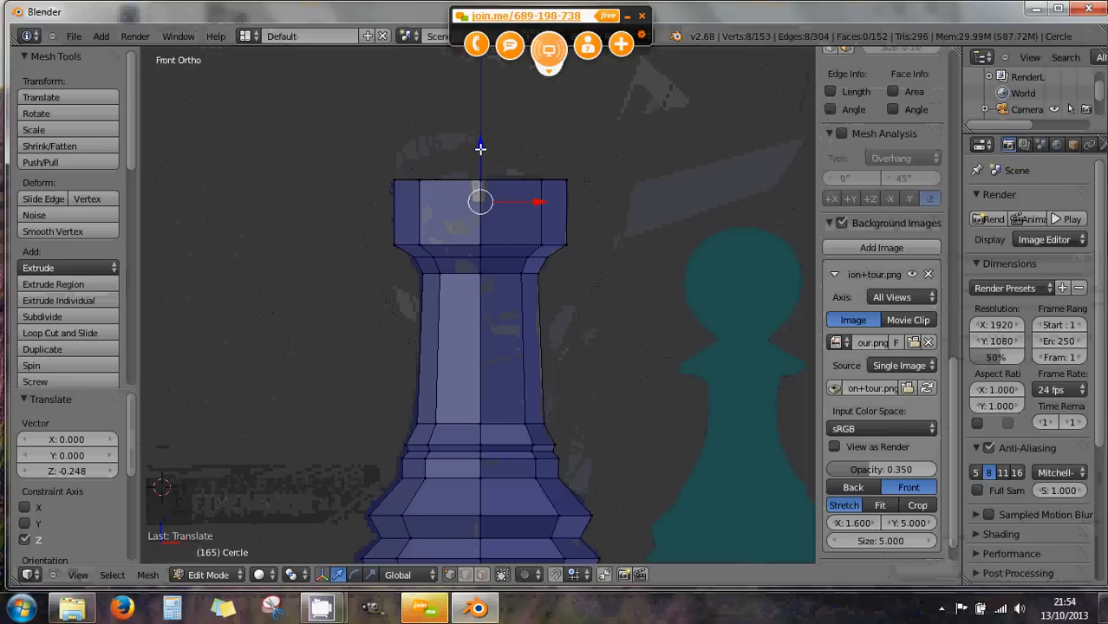
mouse_move(480, 144)
left_mouse_down()
mouse_move(478, 157)
mouse_move(479, 141)
left_mouse_up()
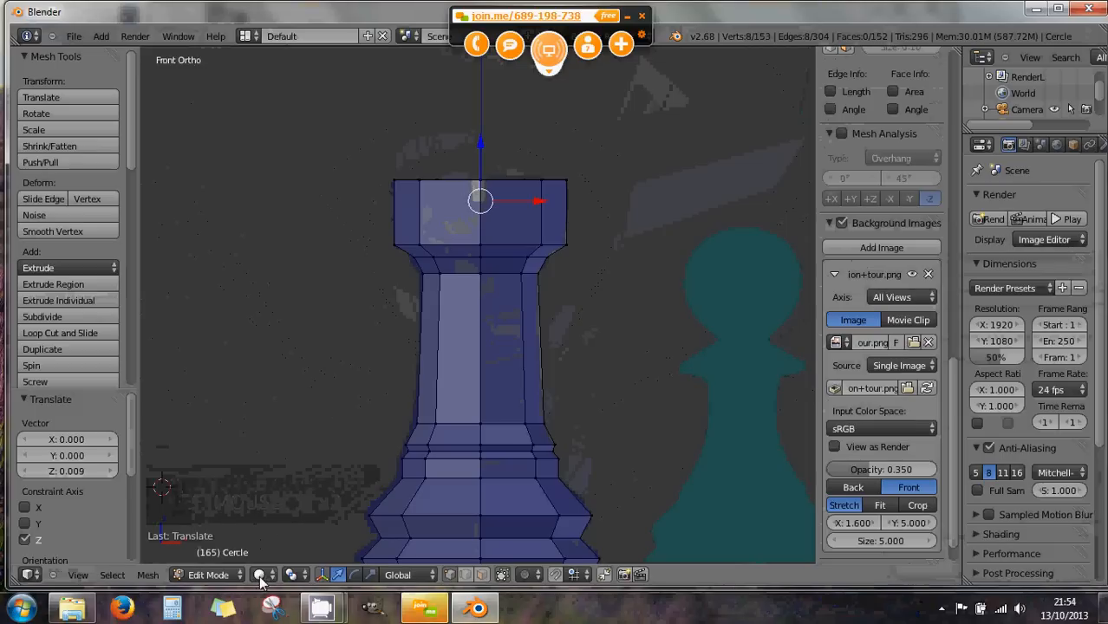
- View the lowered ring through the mesh in Wireframe shading and return to Solid shading
left_click(260, 575)
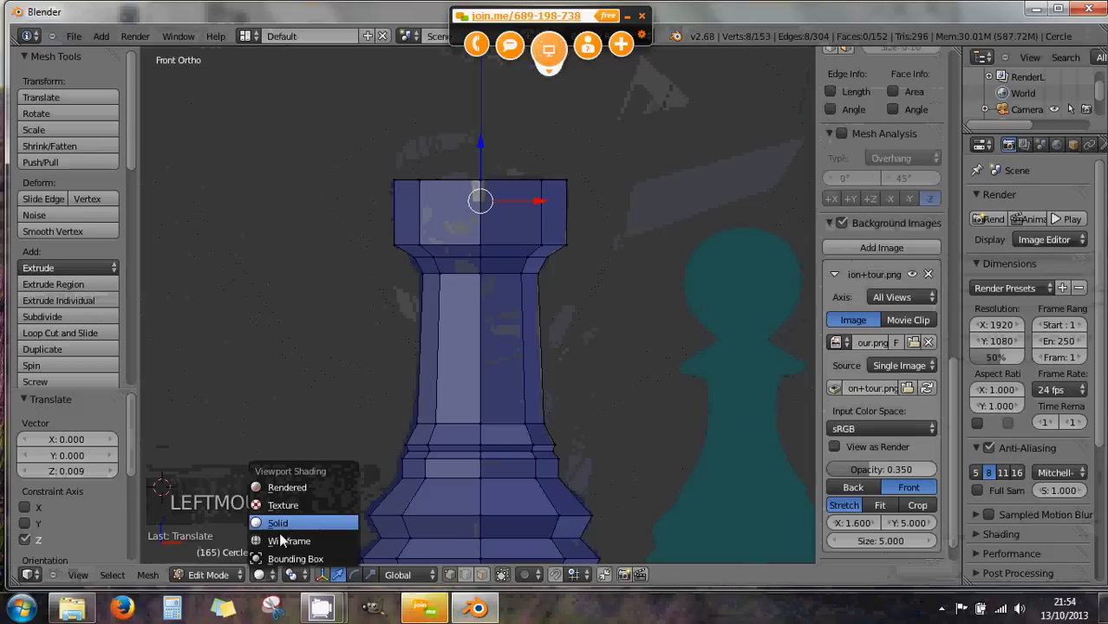
left_click(280, 542)
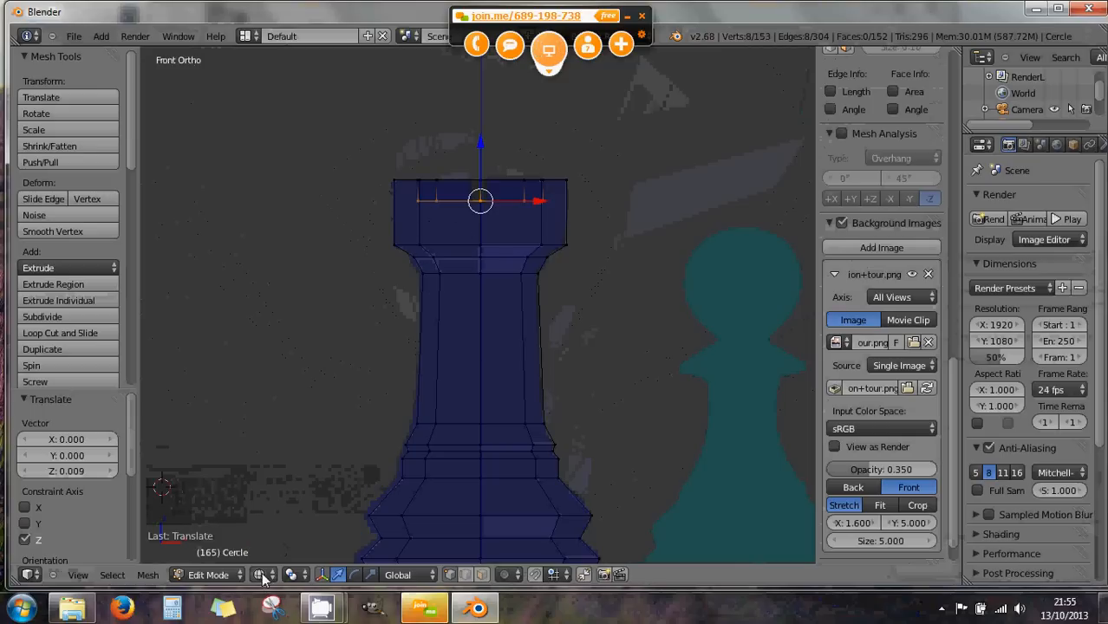
left_click(261, 575)
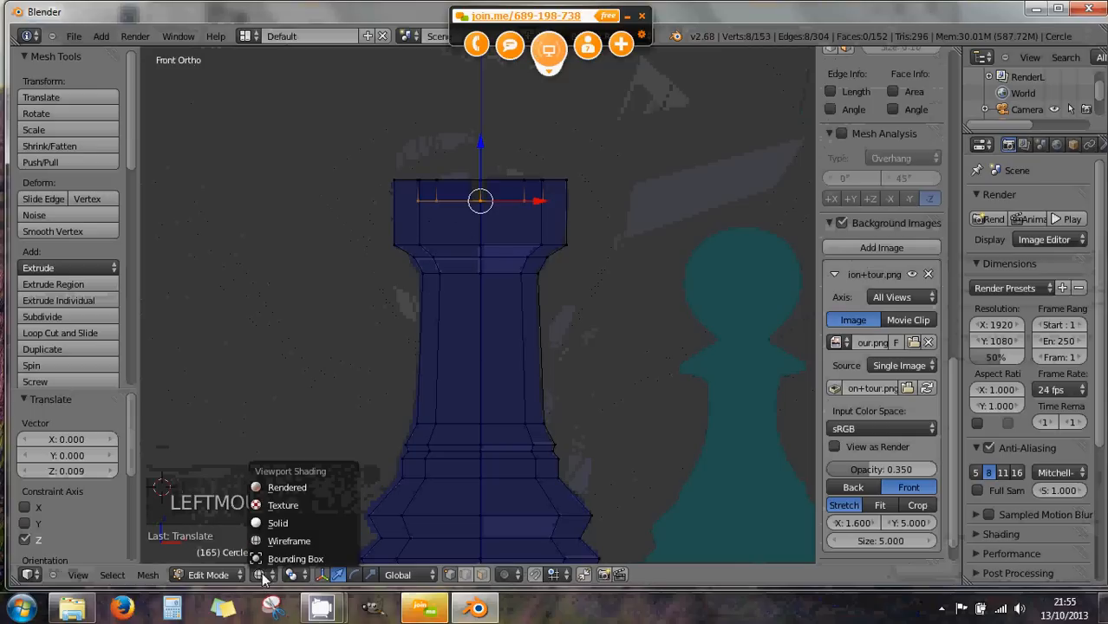
left_click(277, 522)
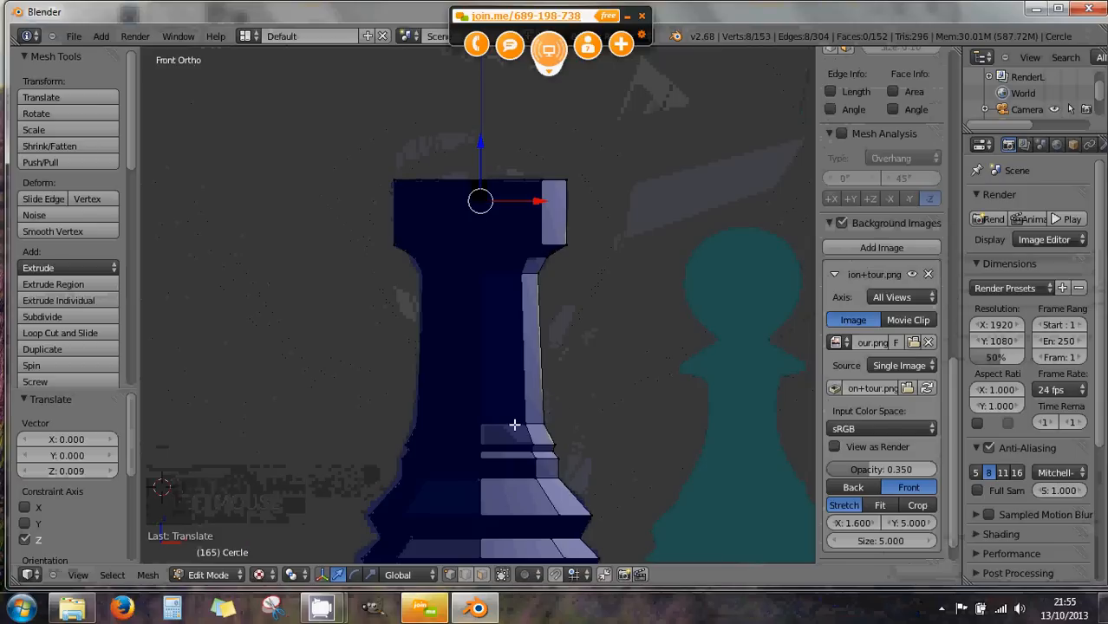
left_click(260, 576)
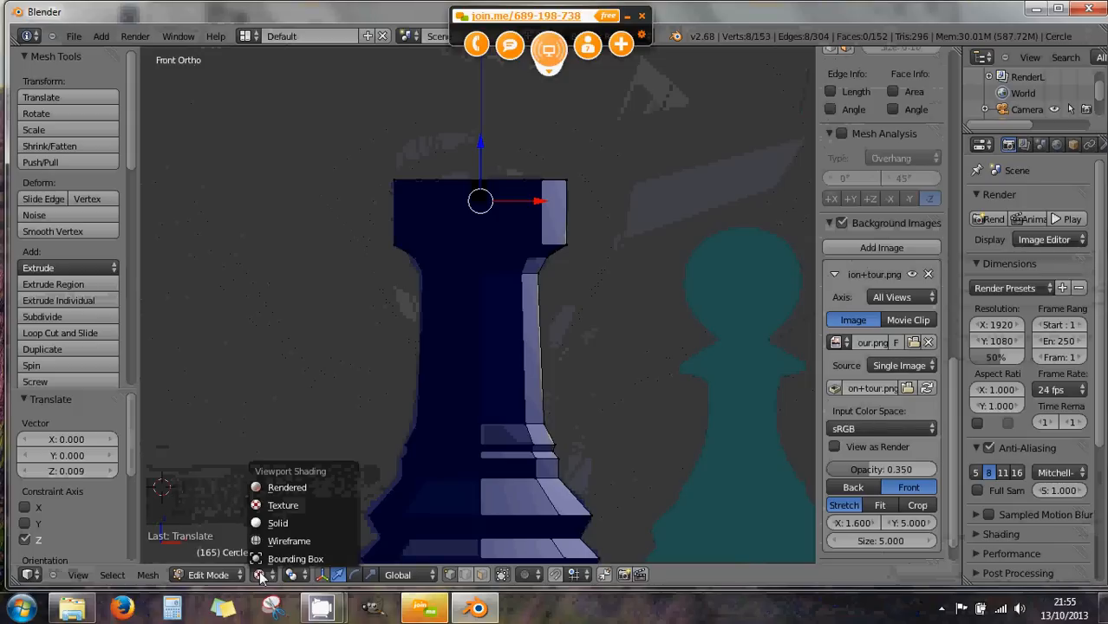
left_click(276, 525)
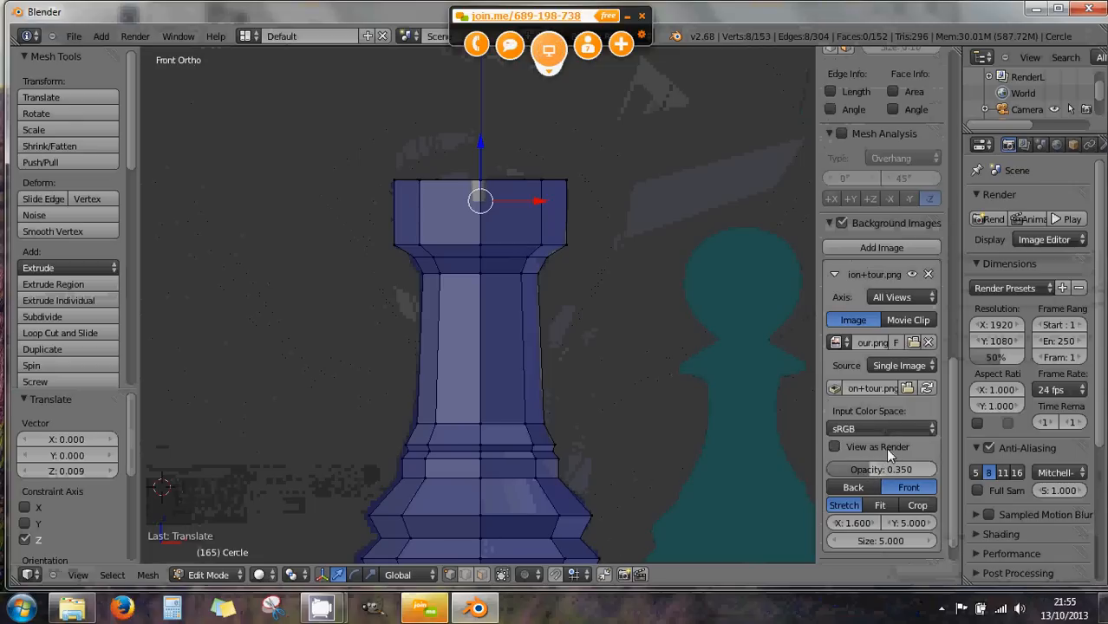
- Turn off the background images and collapse their settings
scroll(888, 460, "down", 1)
scroll(888, 460, "down", 2)
scroll(888, 461, "up", 2)
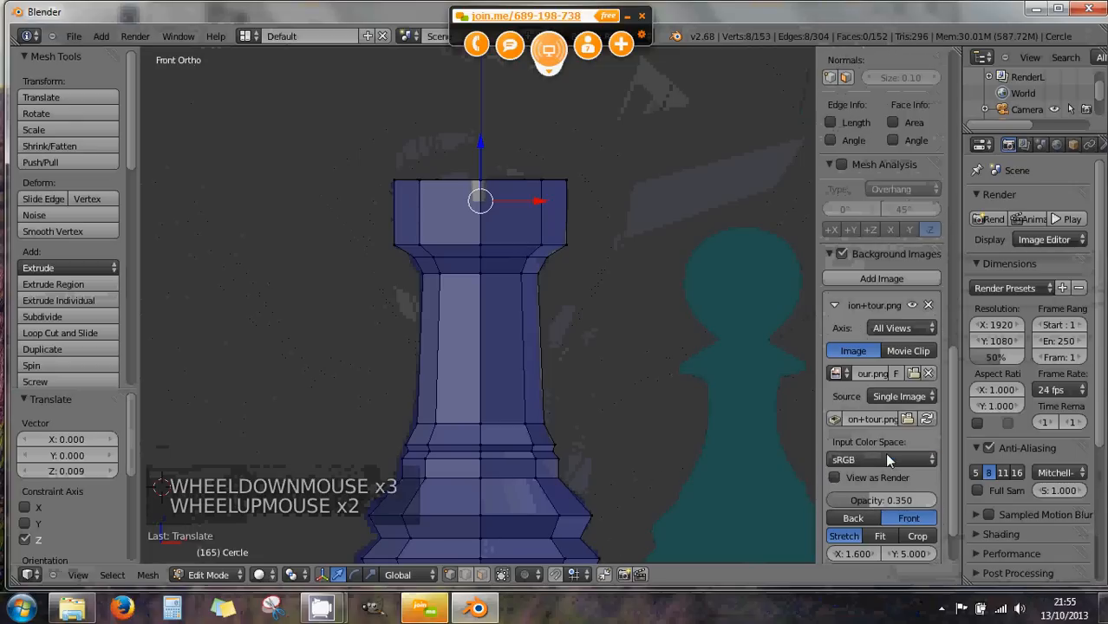
left_click(839, 254)
left_click(828, 255)
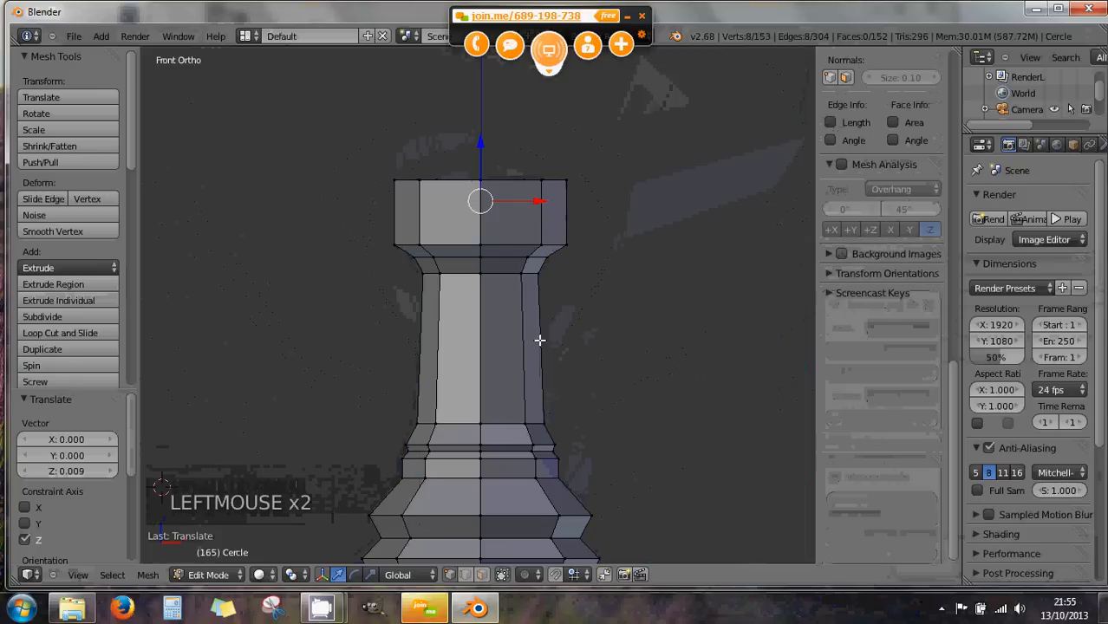
- Compare the rook's mesh in Wireframe and Solid viewport shading from an angled perspective view
middle_click_drag(510, 389, 479, 435)
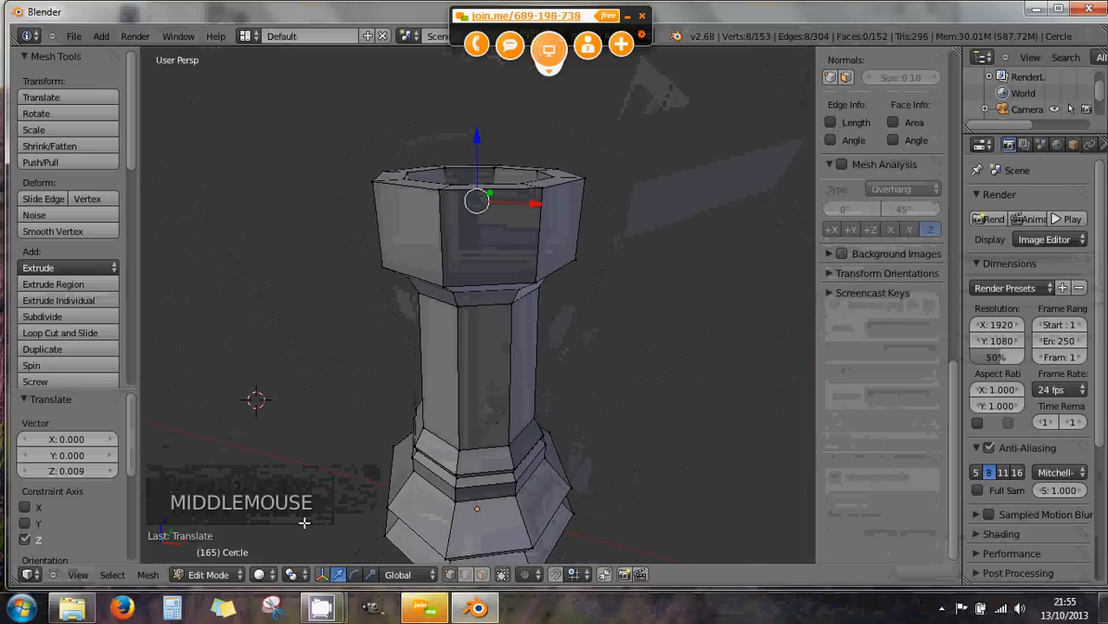
left_click(260, 574)
left_click(260, 540)
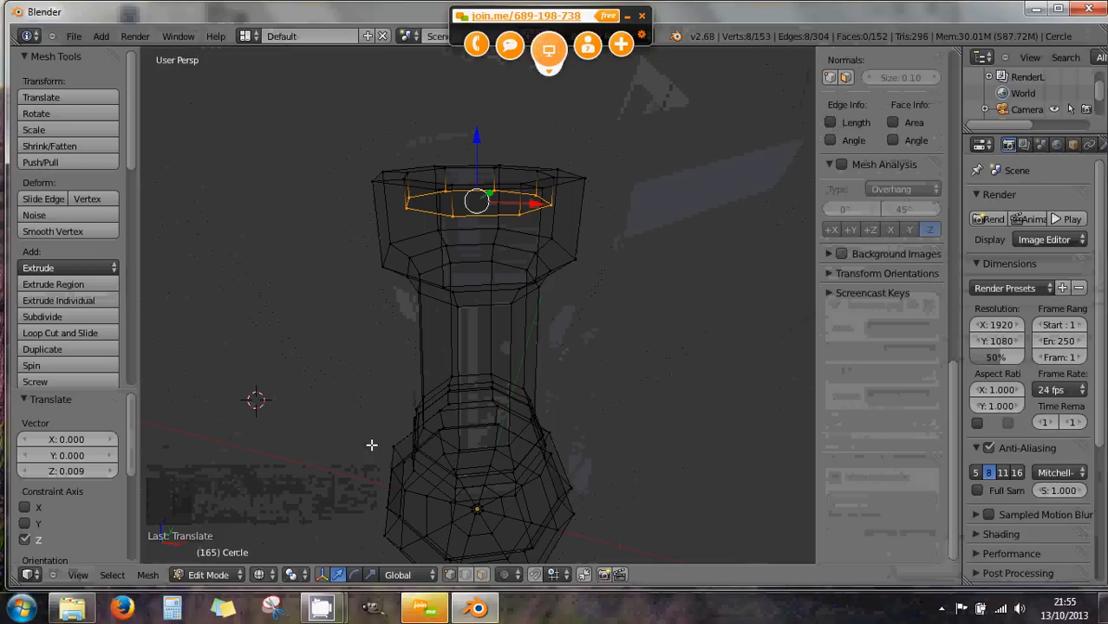
key("z")
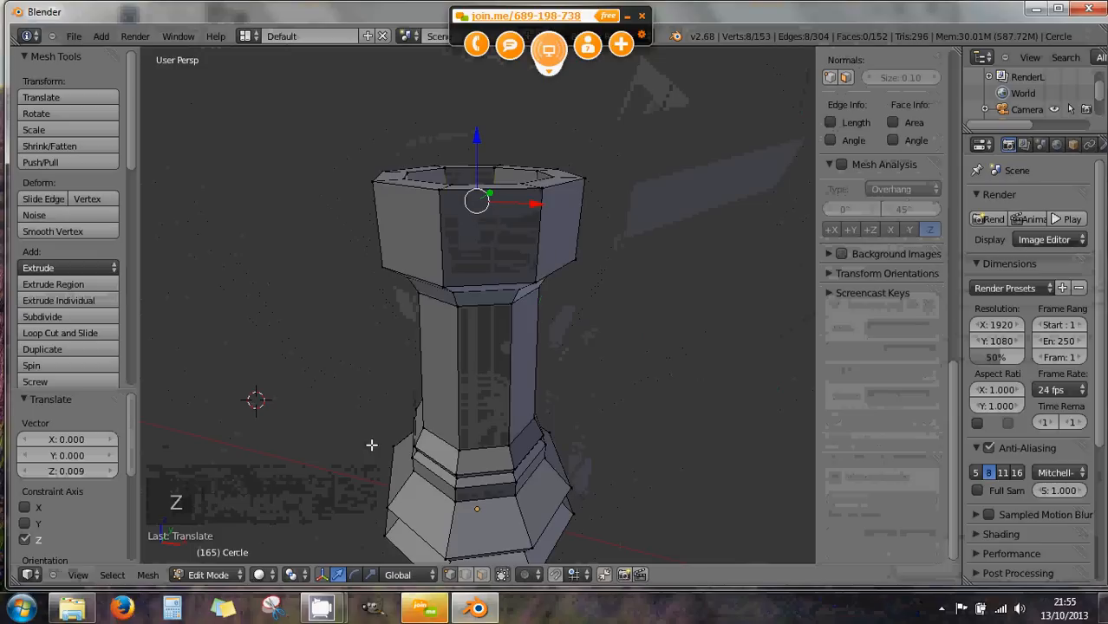
key("z")
key("z")
key("z")
key("z")
key("z")
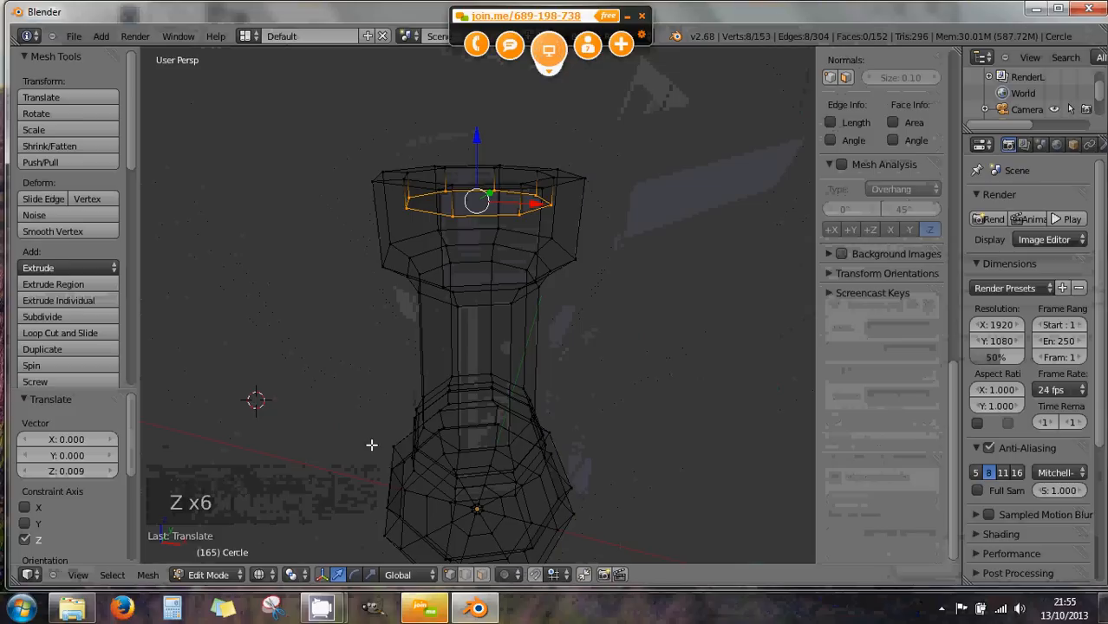
key("z")
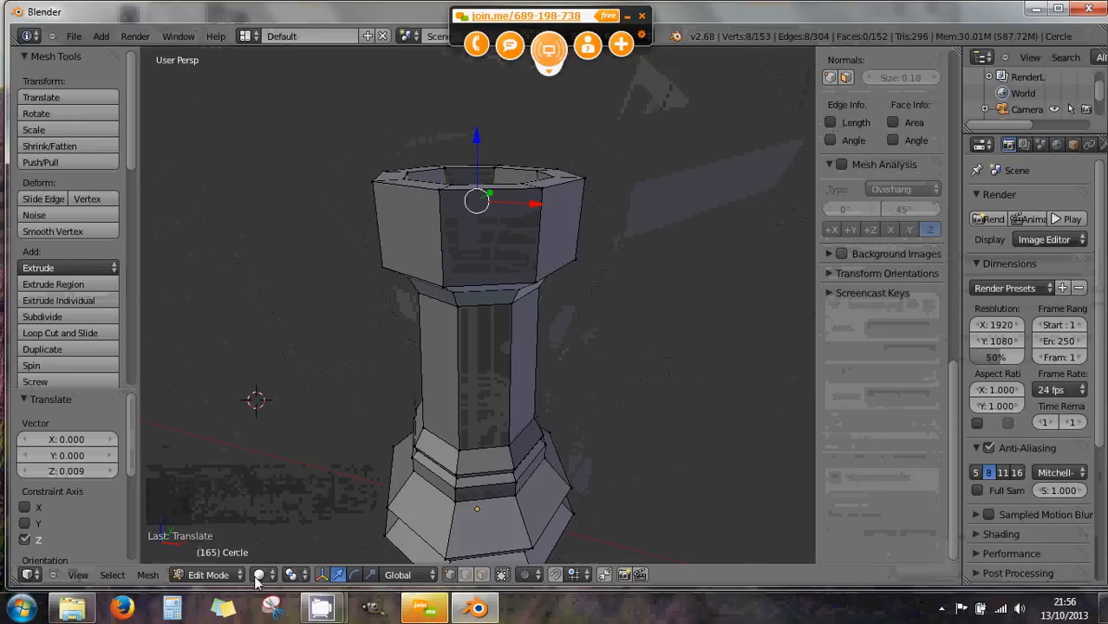
key("z")
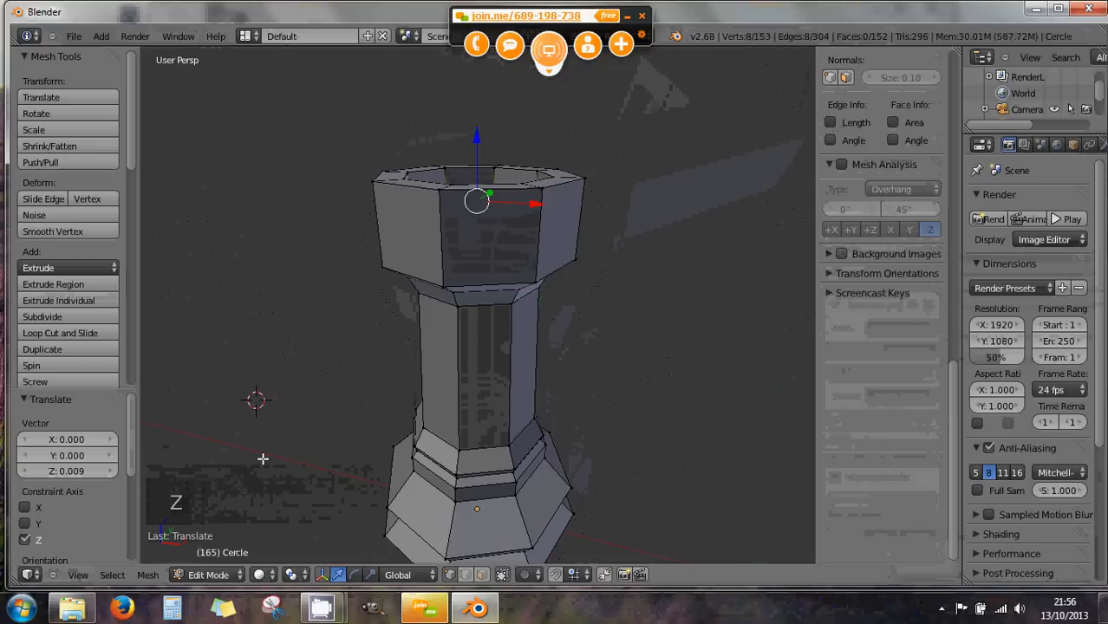
key("z")
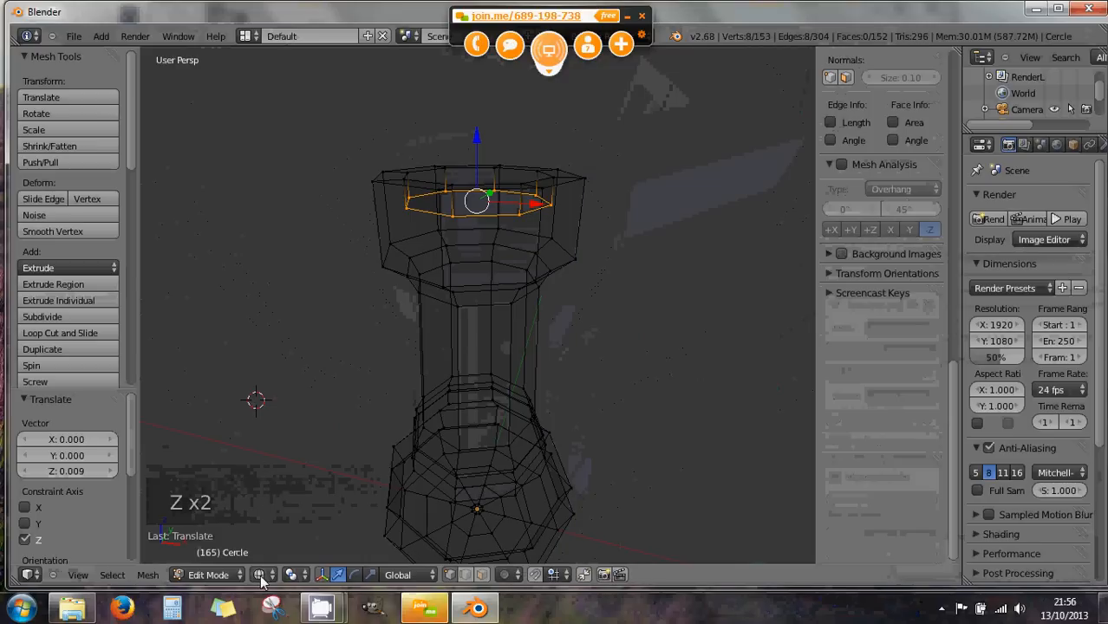
key("z")
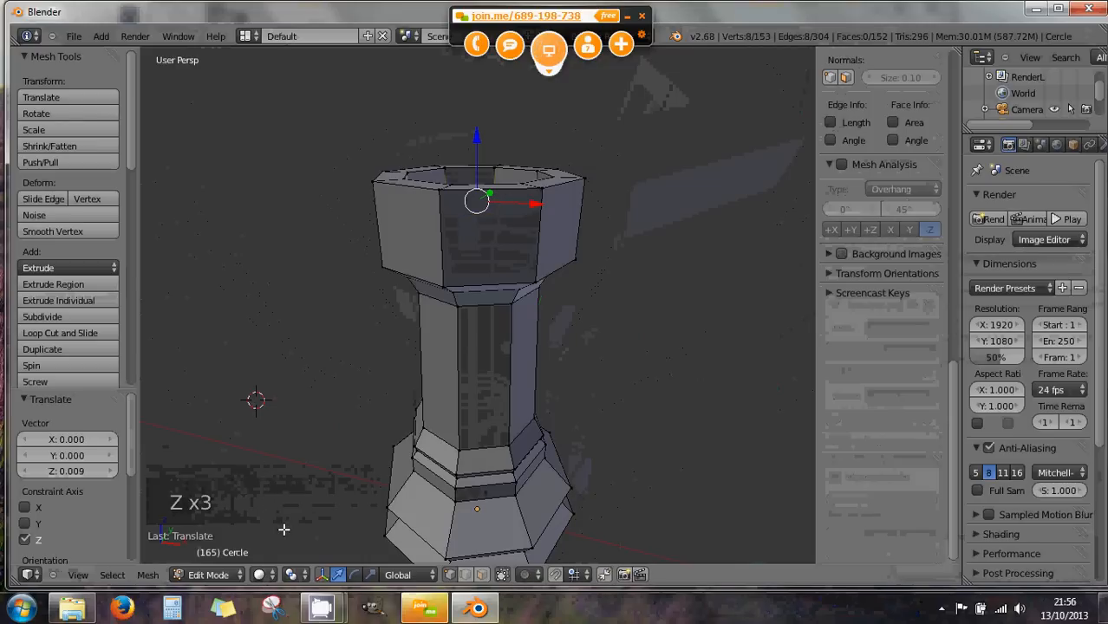
- Preview the rook in Rendered viewport shading from several angles
left_click(260, 577)
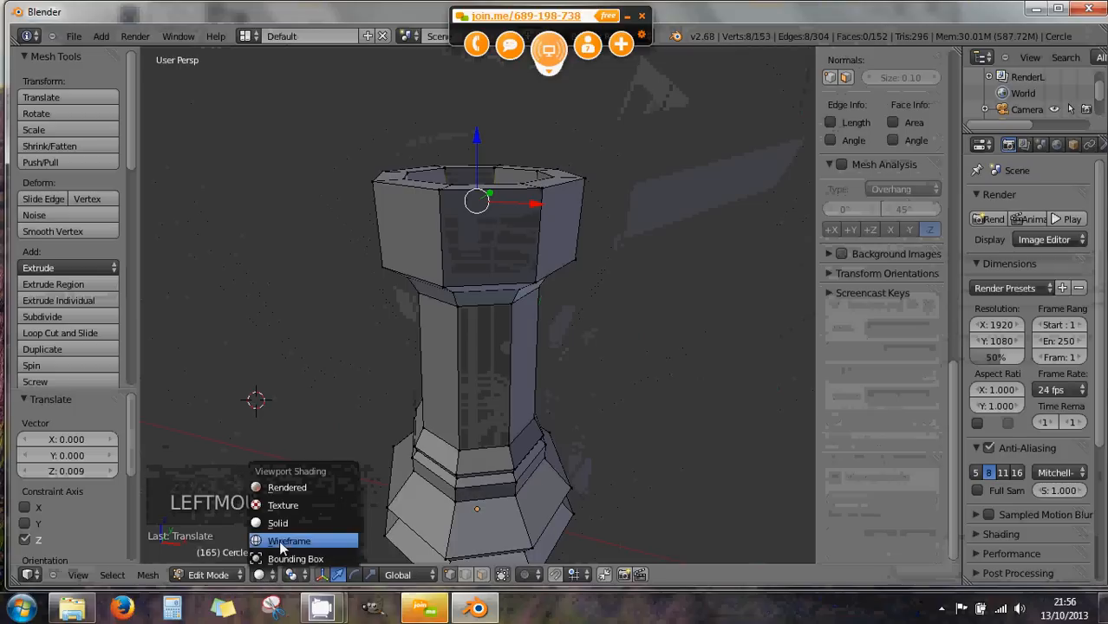
left_click(287, 488)
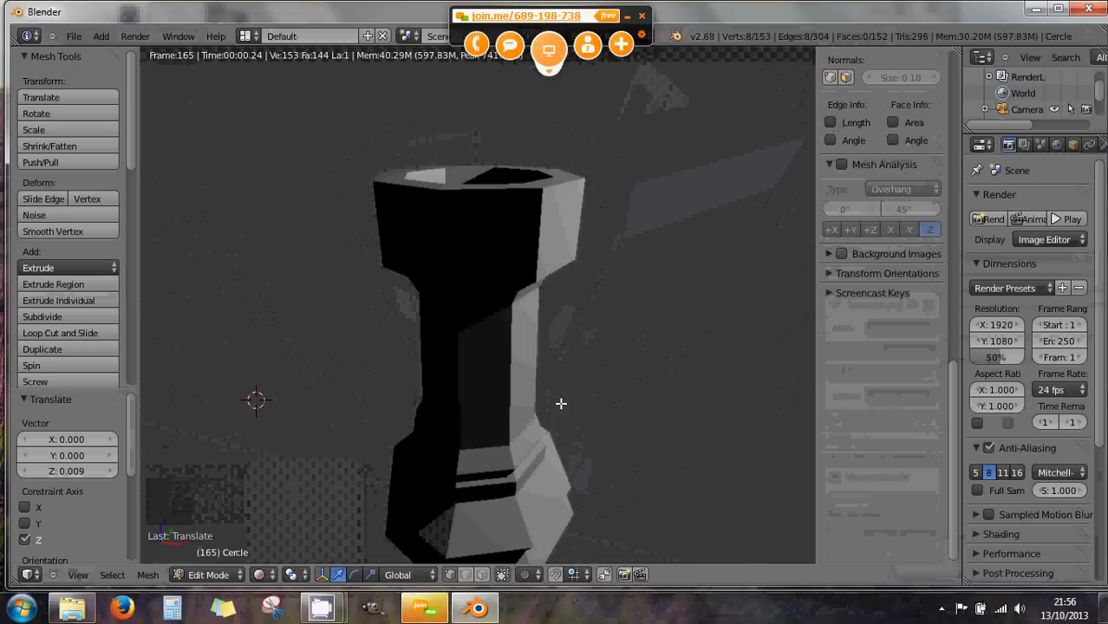
mouse_move(558, 415)
middle_mouse_down()
mouse_move(537, 421)
mouse_move(512, 458)
mouse_move(545, 430)
middle_mouse_up()
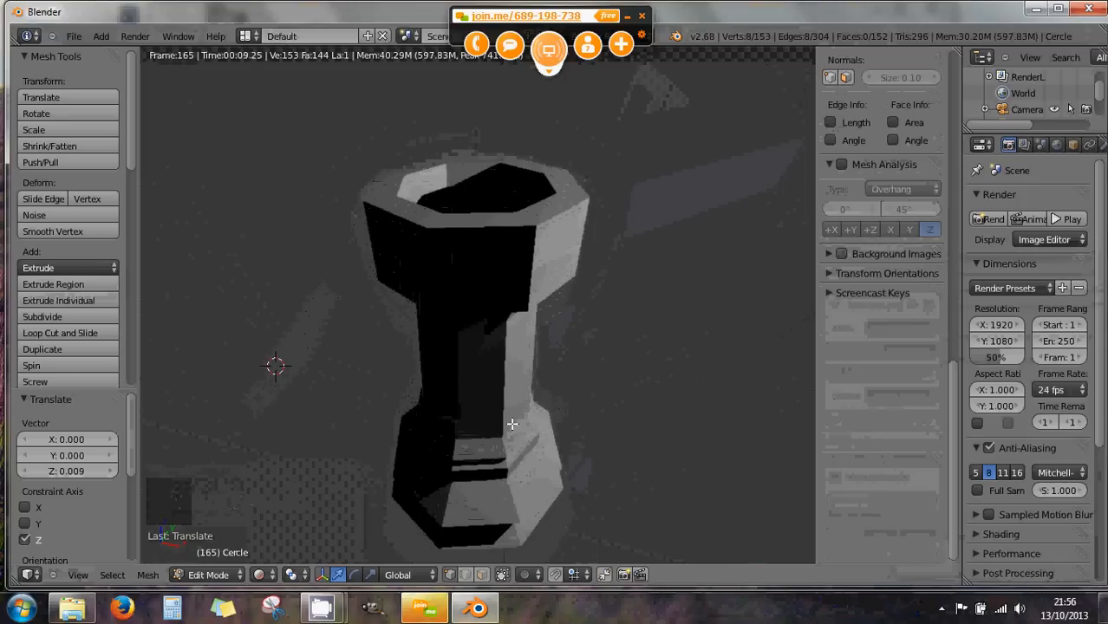
middle_click_drag(511, 421, 510, 376)
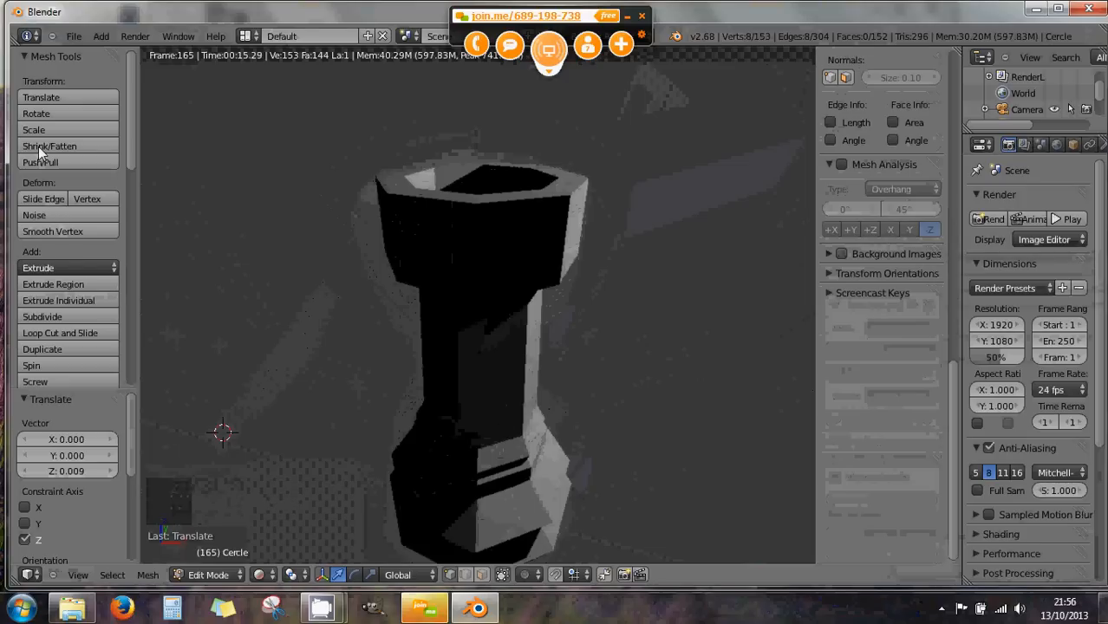
- Try Shade Smooth on the selected inner ring in Edit Mode and return the viewport to Solid shading
scroll(35, 353, "down", 5)
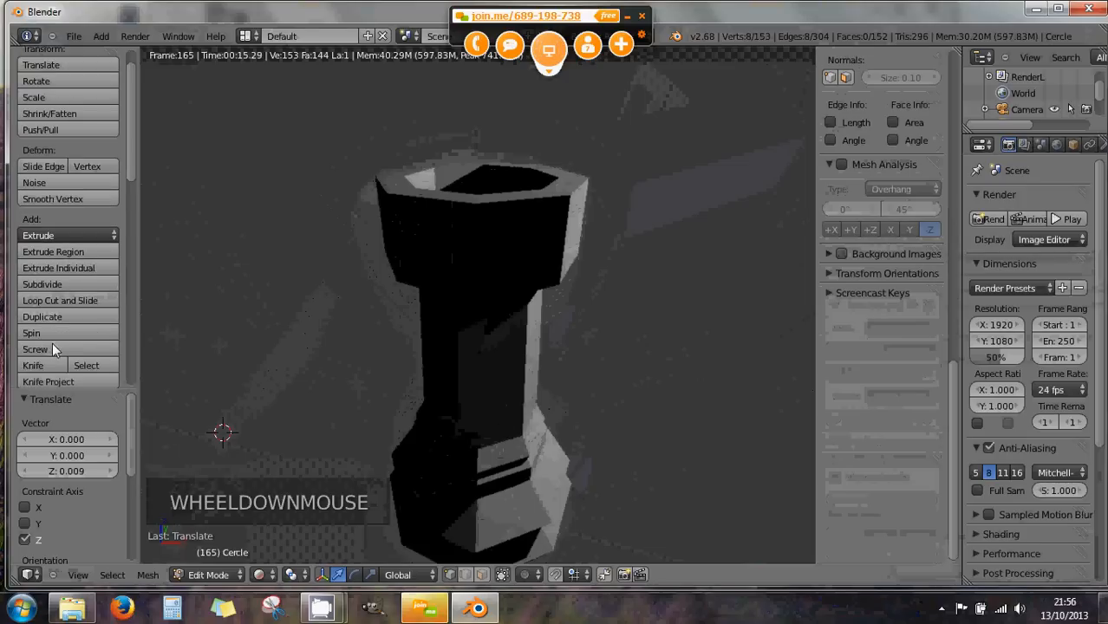
scroll(52, 347, "down", 5)
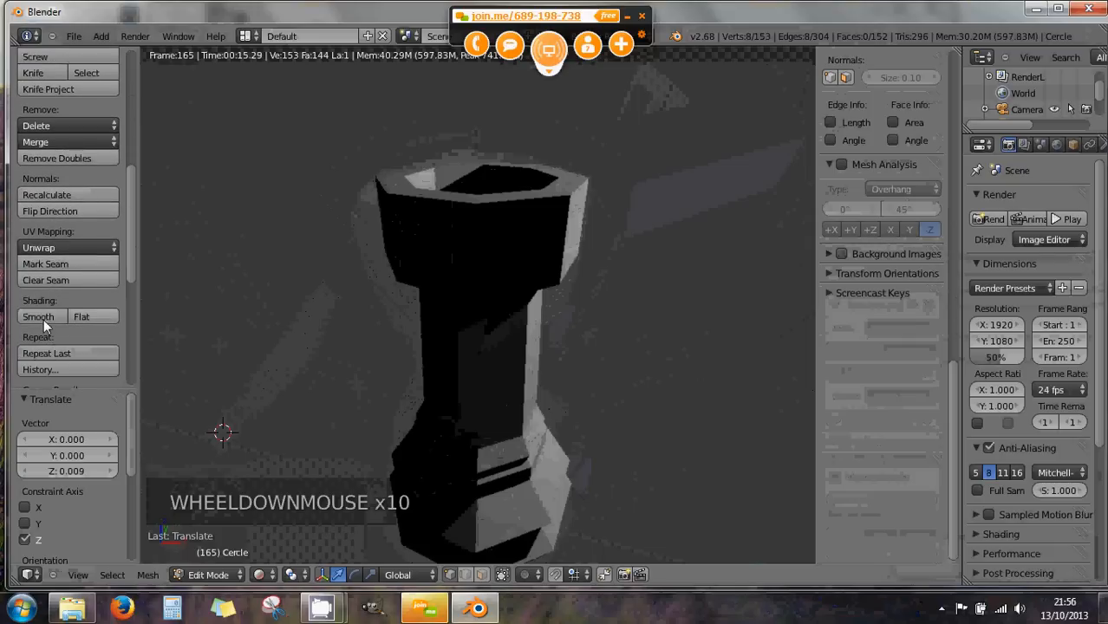
left_click(44, 319)
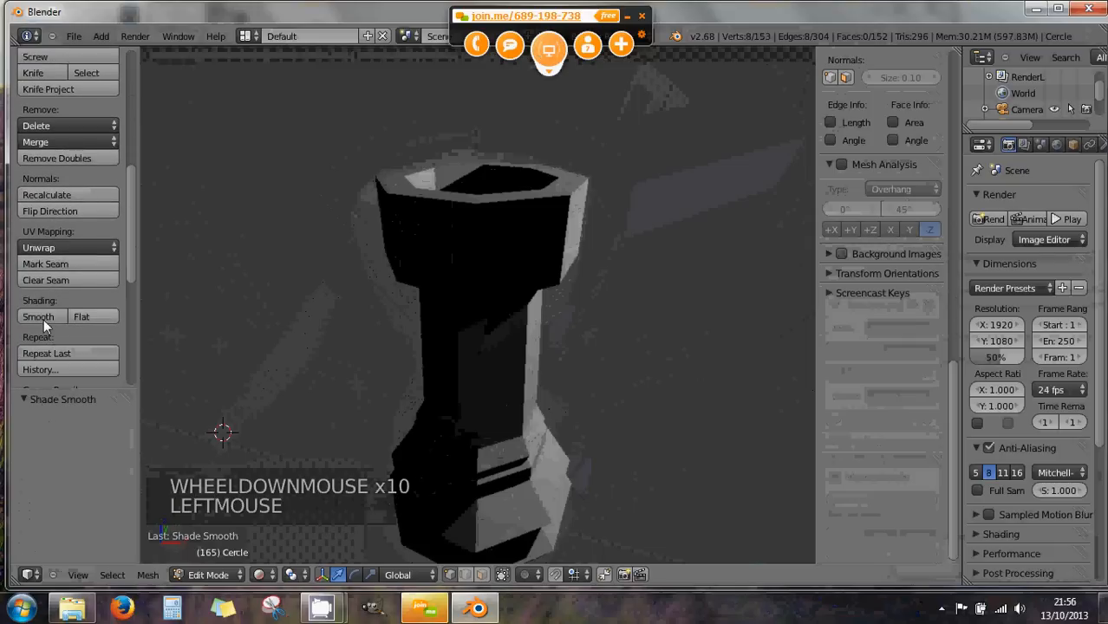
left_click(257, 579)
left_click(262, 517)
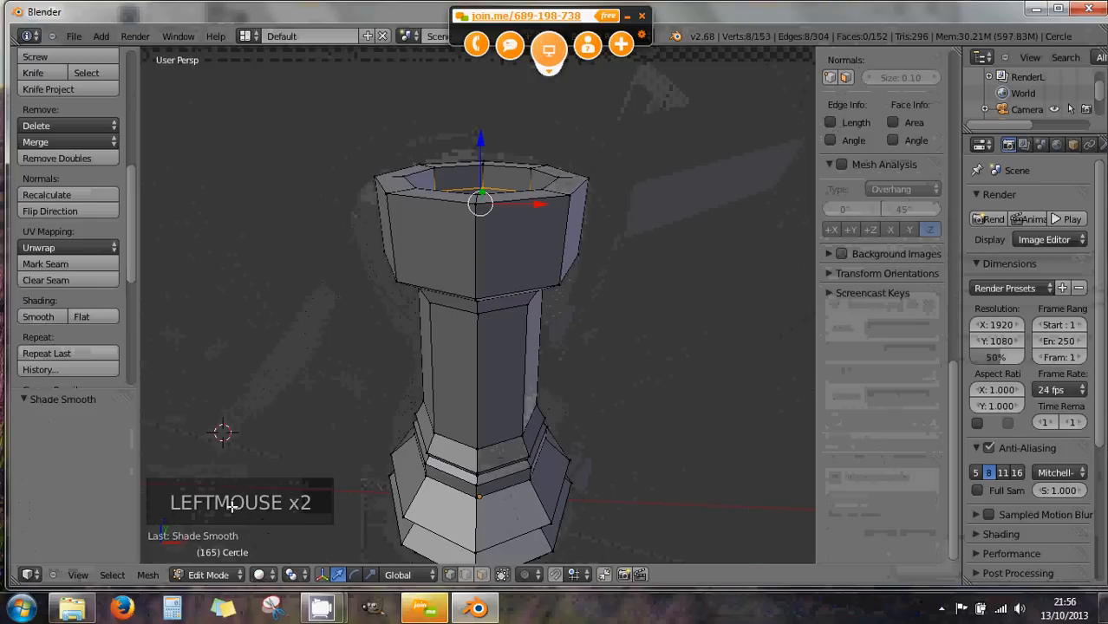
left_click(48, 316)
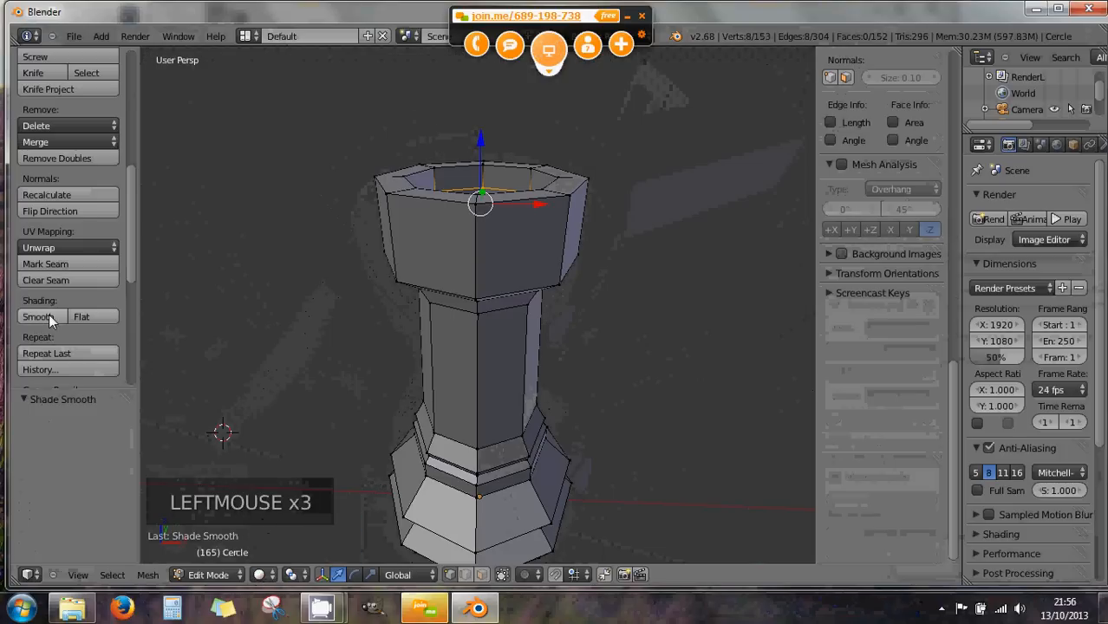
- Switch to Object Mode and apply smooth shading to the whole rook
left_click(192, 576)
left_click(208, 558)
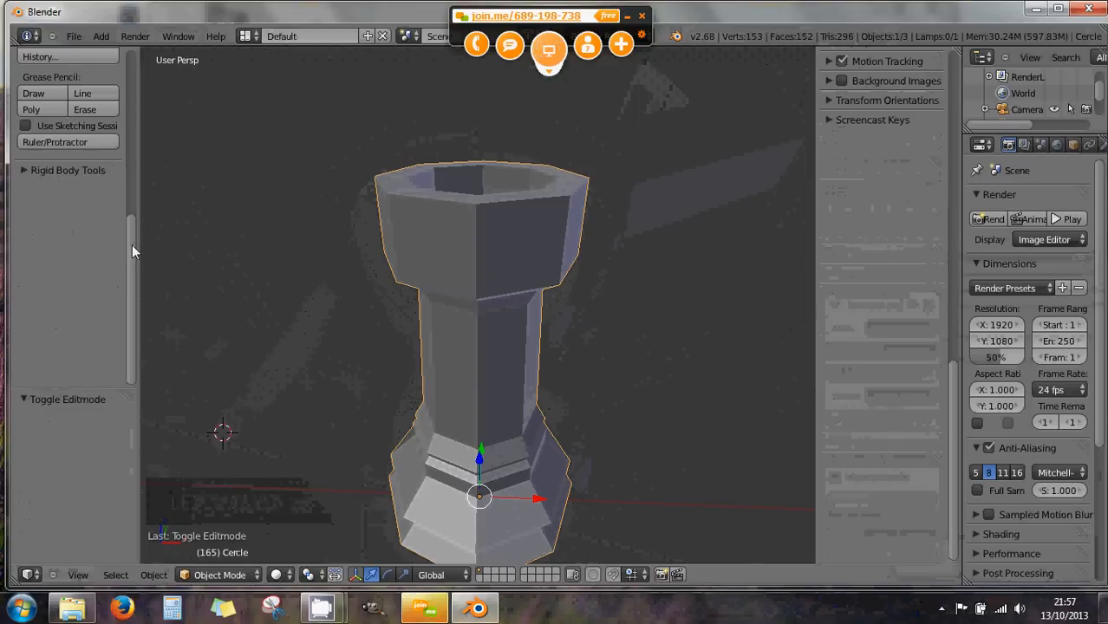
left_click_drag(131, 244, 132, 110)
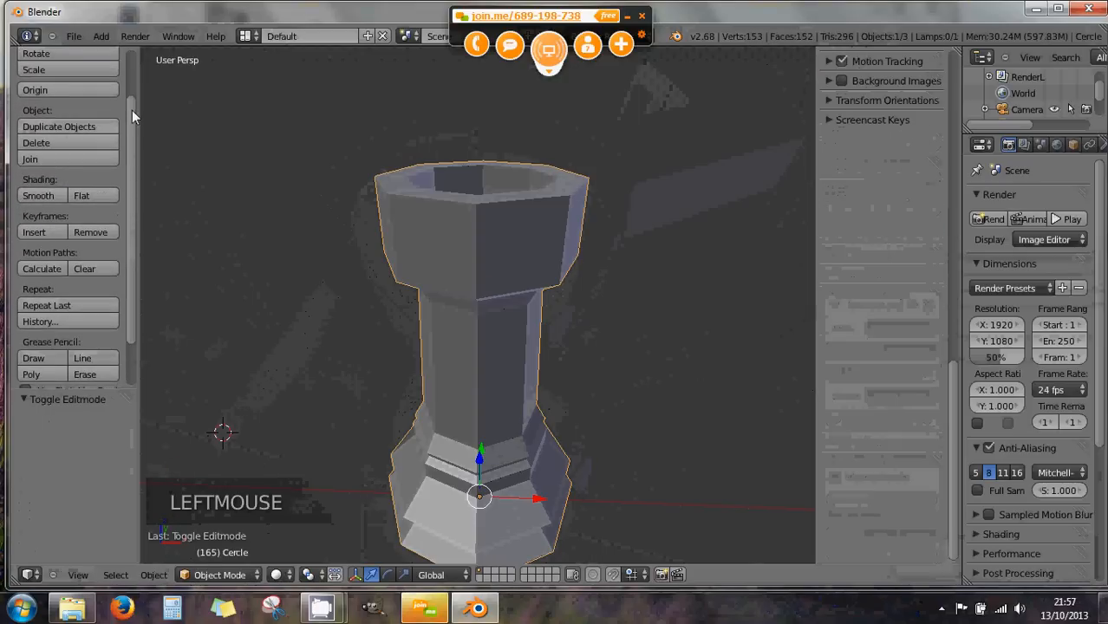
left_click(40, 199)
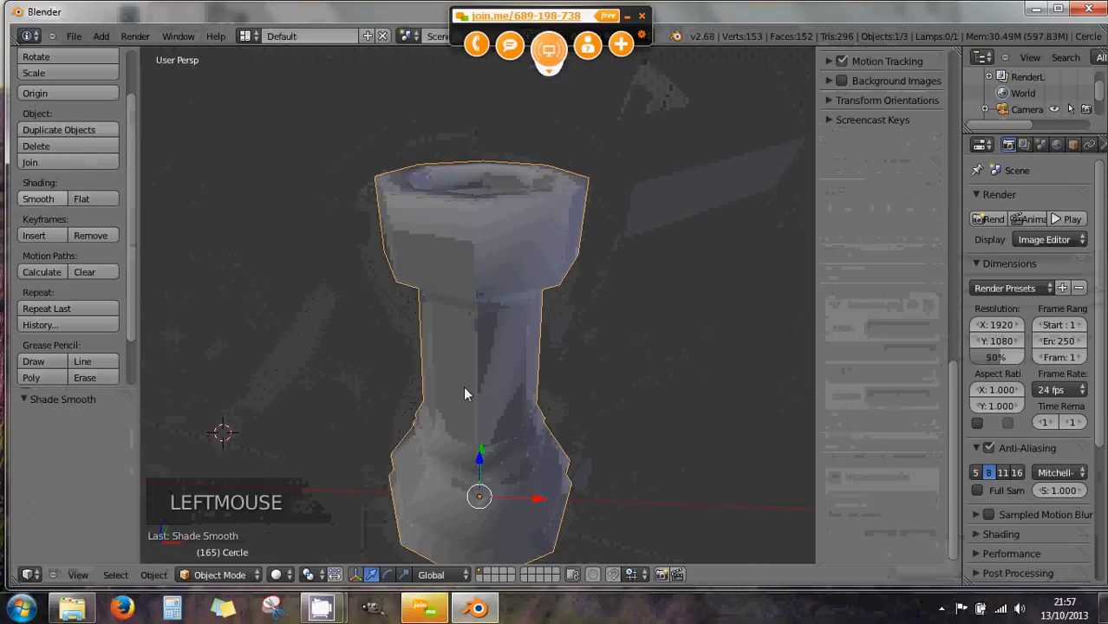
- Inspect the smooth-shaded rook in Rendered viewport shading from another side
left_click(277, 575)
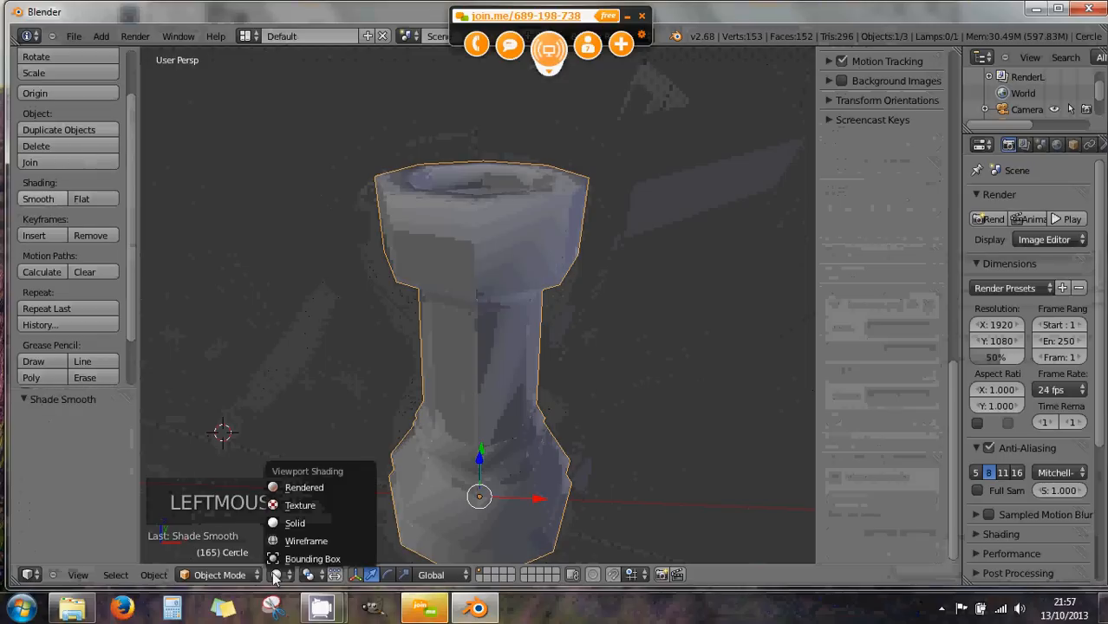
left_click(297, 489)
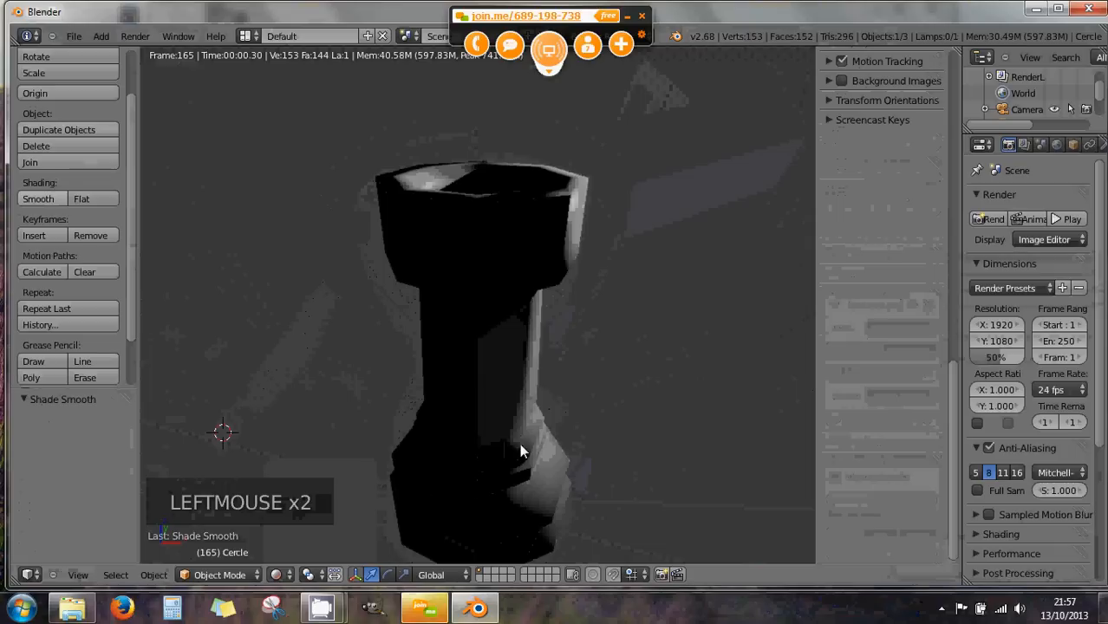
middle_click_drag(520, 449, 479, 452)
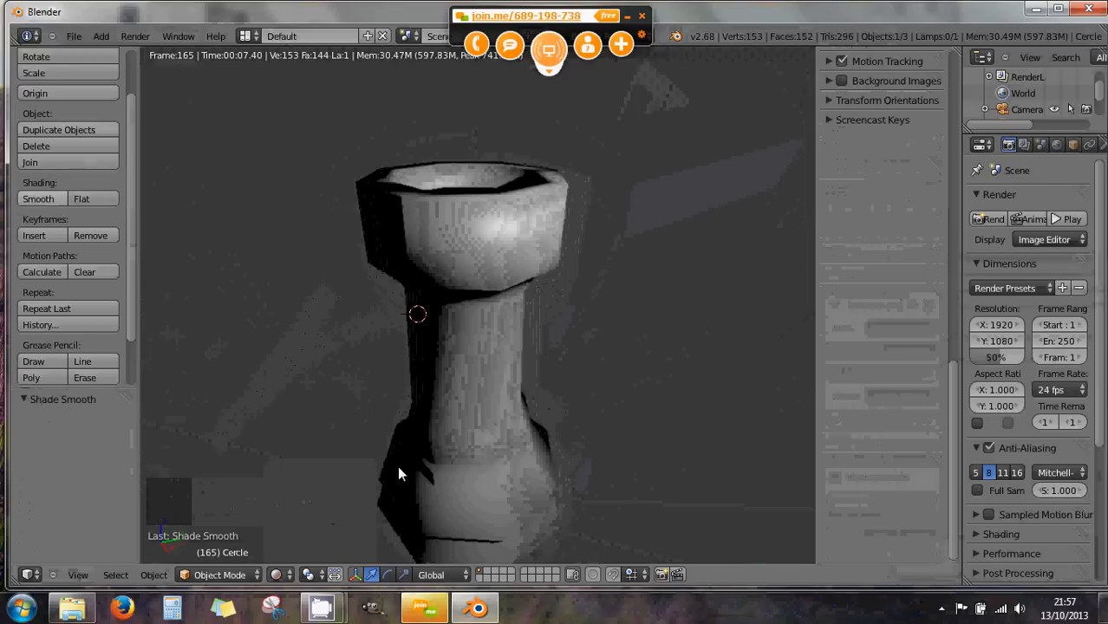
- Set the whole rook back to flat shading and return the viewport to Solid shading
left_click(55, 198)
left_click(83, 199)
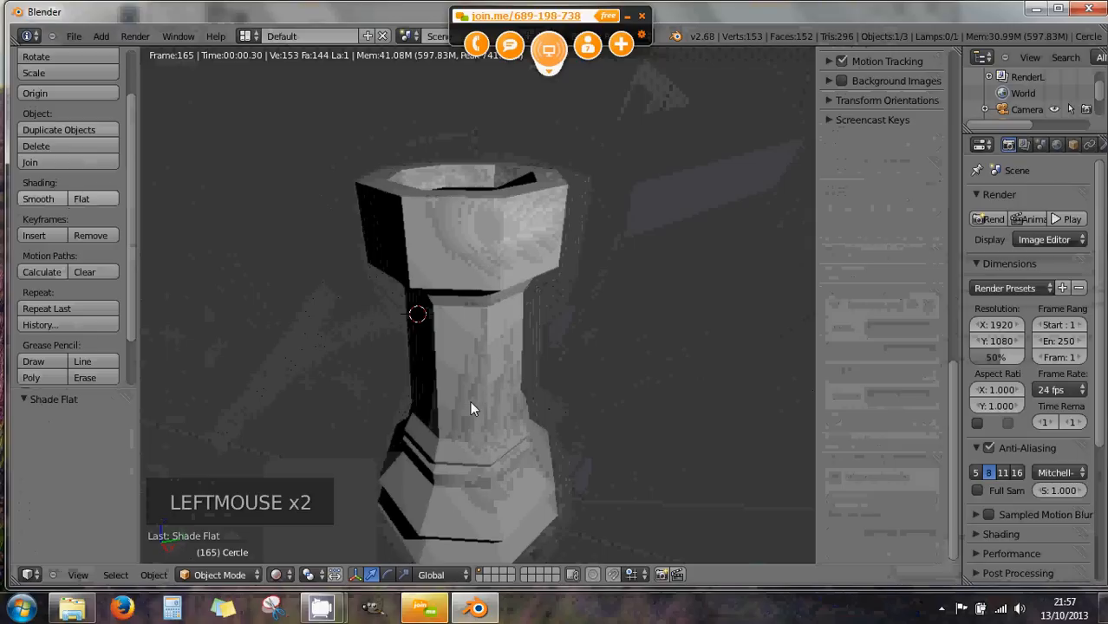
left_click(279, 574)
left_click(288, 522)
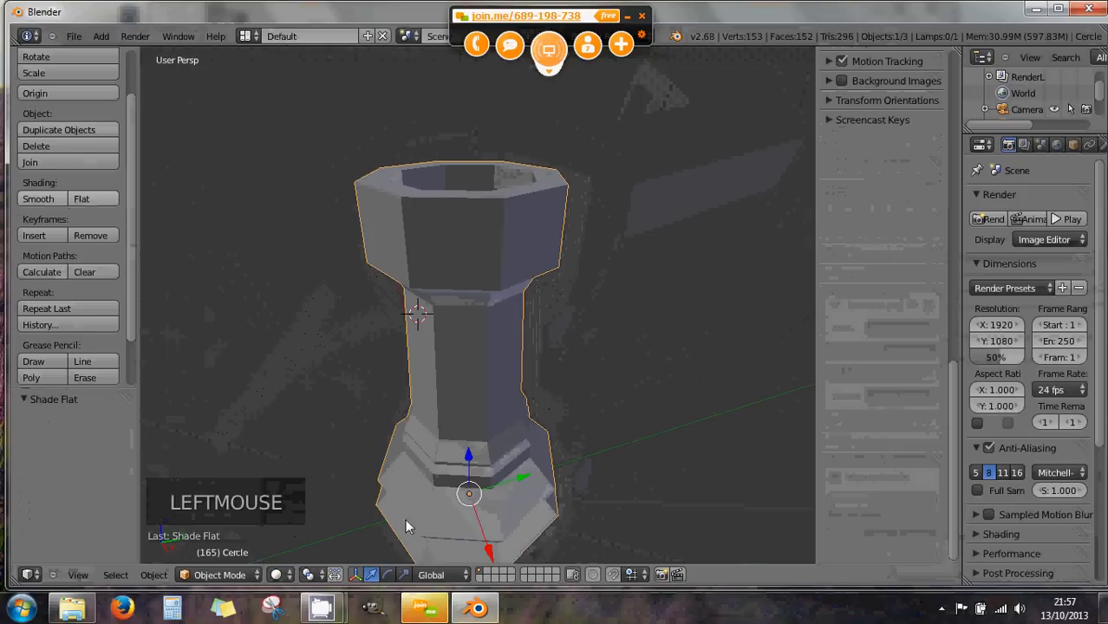
- Compare smooth and flat shading on the whole rook in the Solid view, ending with flat shading
middle_click_drag(421, 511, 473, 492)
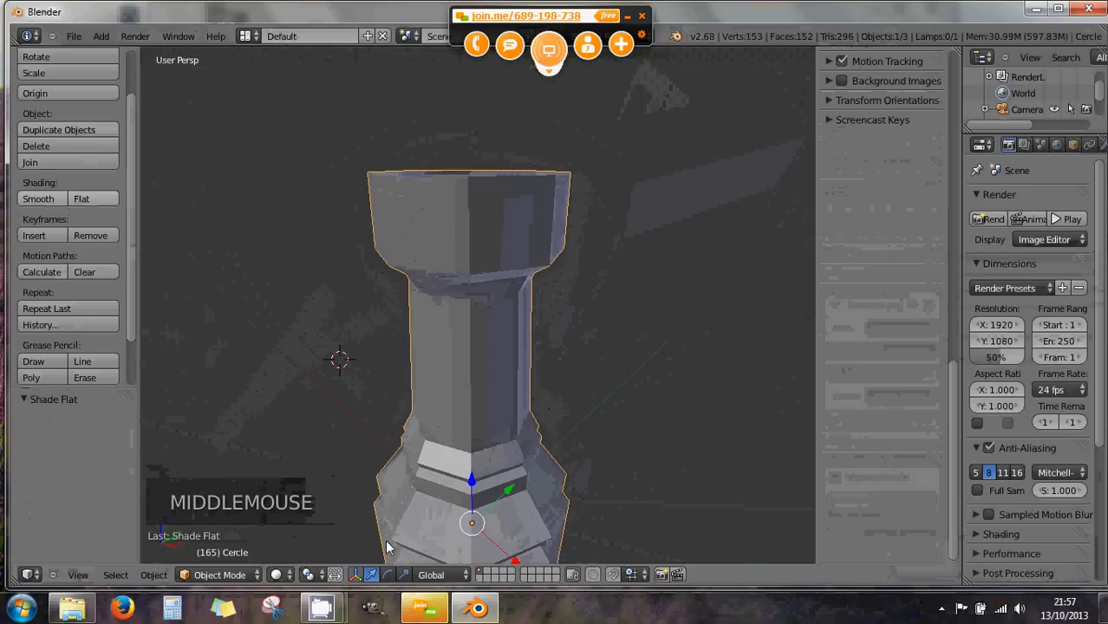
scroll(475, 483, "down", 1)
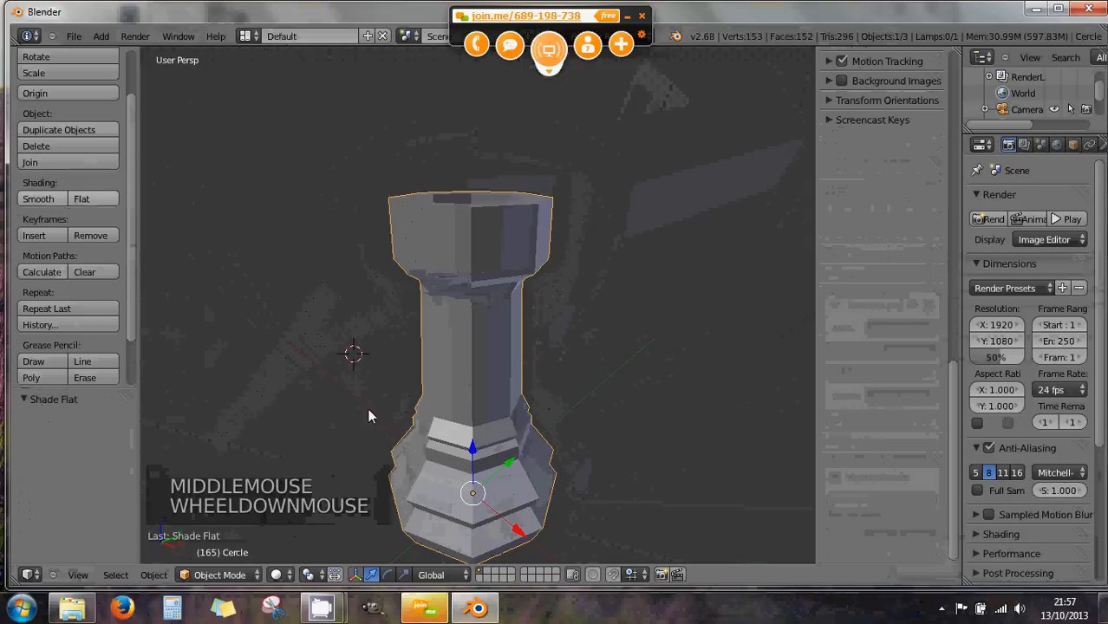
left_click(38, 200)
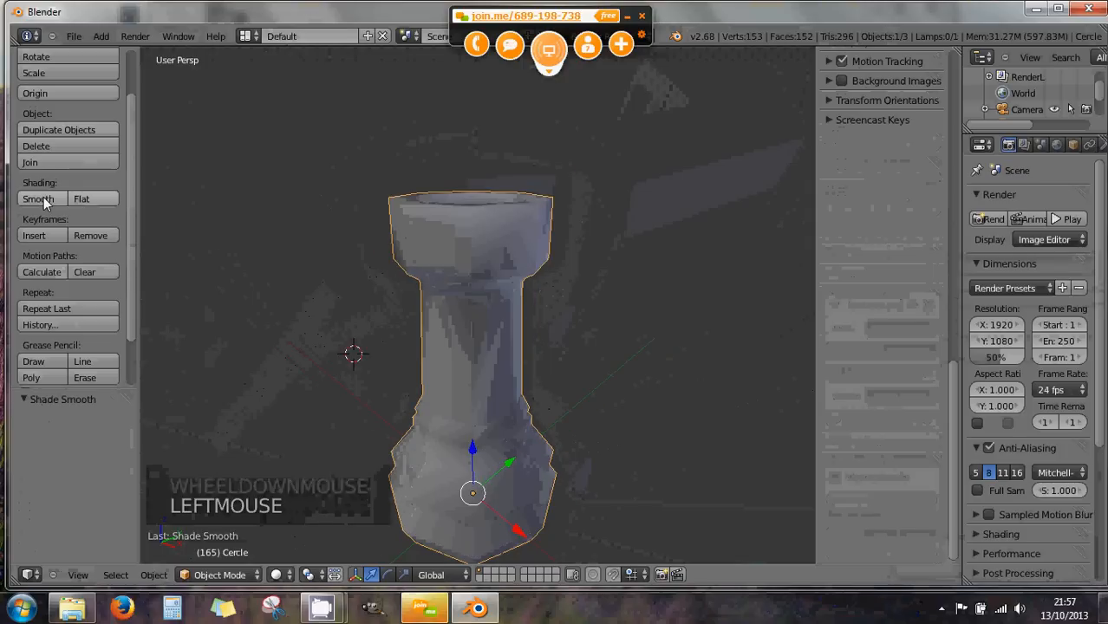
left_click(73, 199)
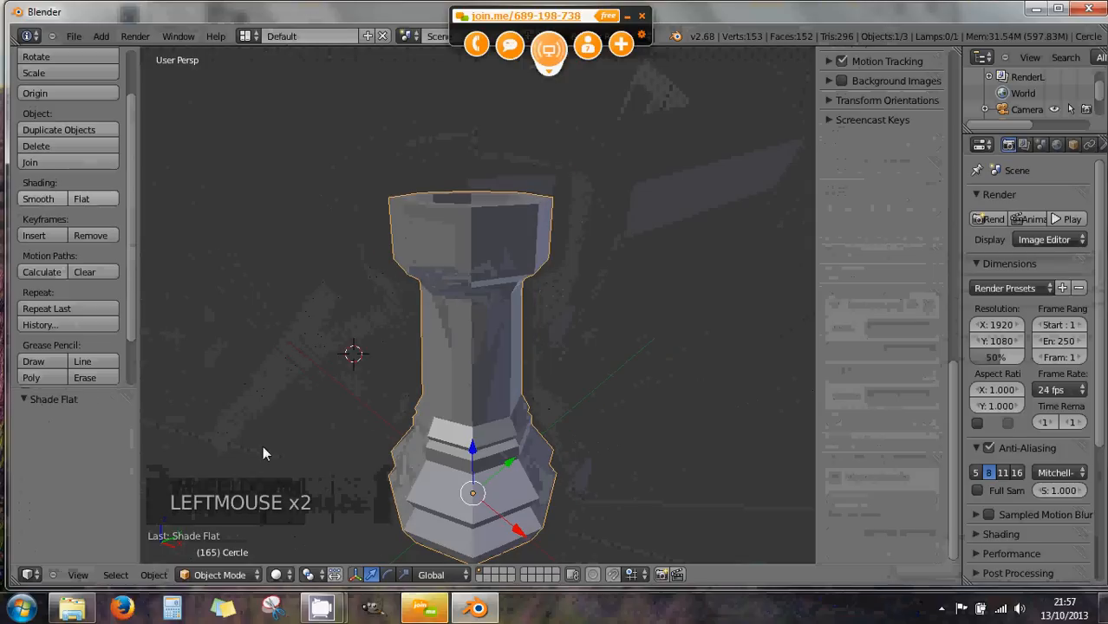
- Select the loop of faces around the rook's shaft in Edit Mode, shade it smooth and return to Object Mode
left_click(204, 575)
left_click(208, 542)
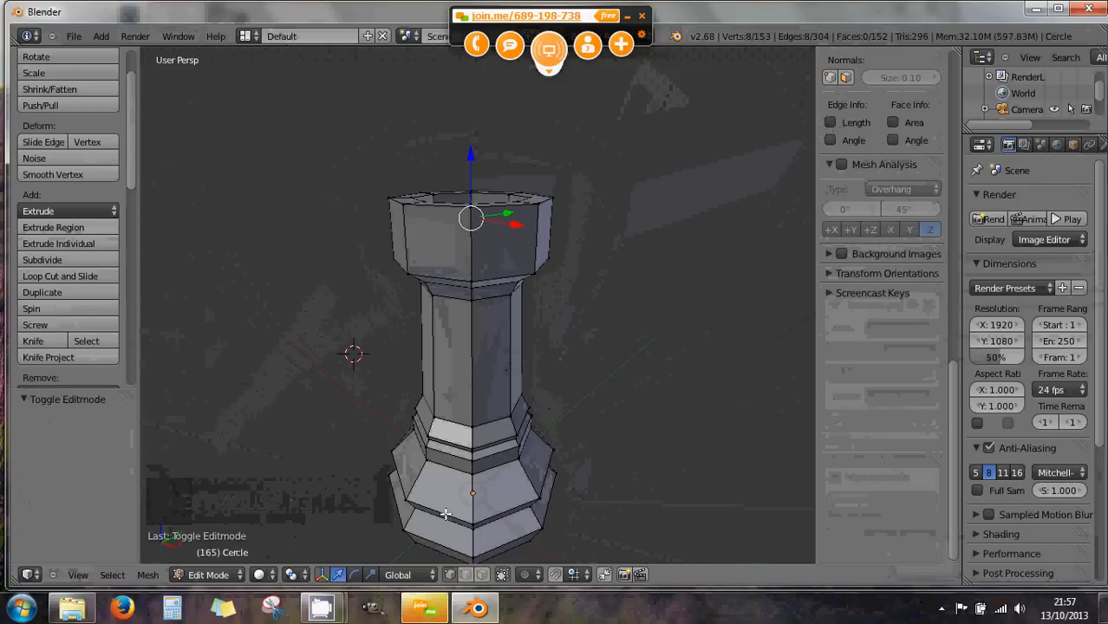
left_click(482, 576)
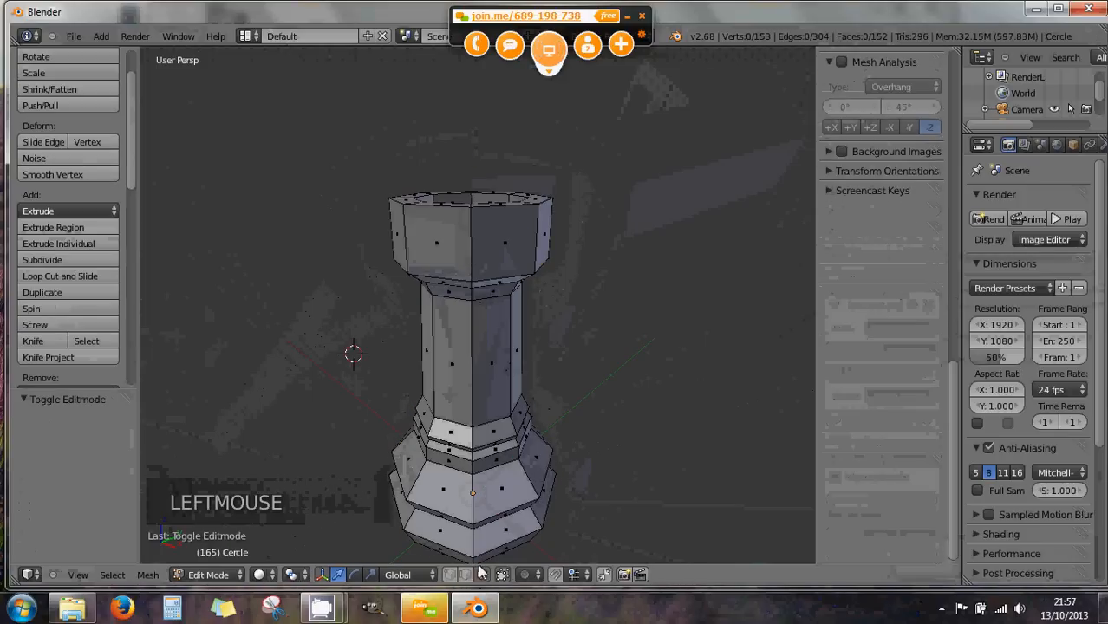
right_click(477, 362, "alt")
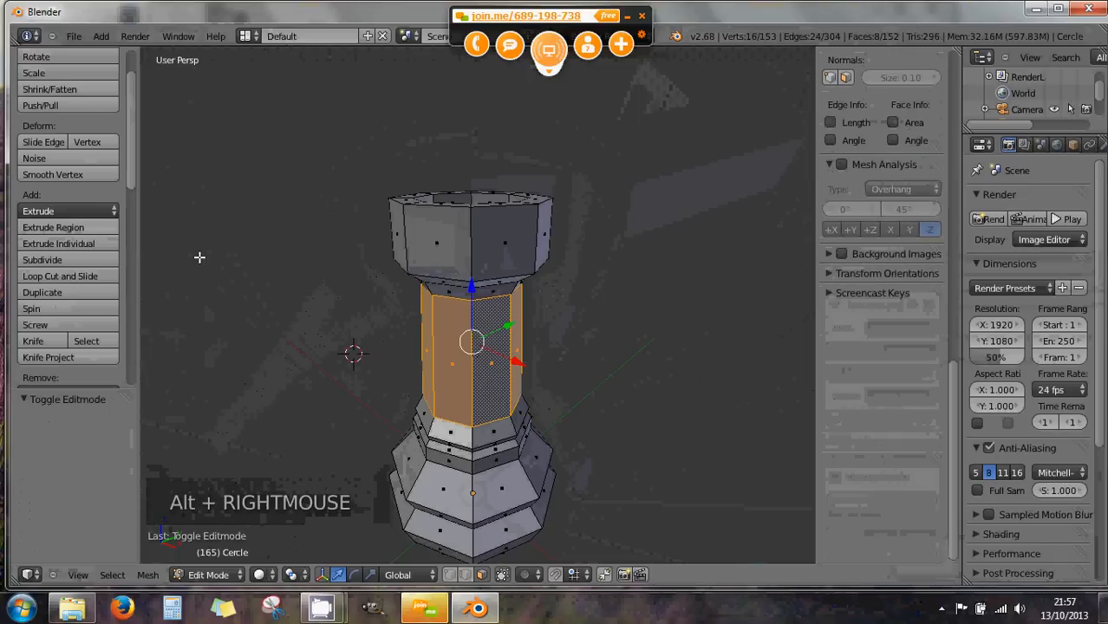
left_click_drag(134, 176, 136, 300)
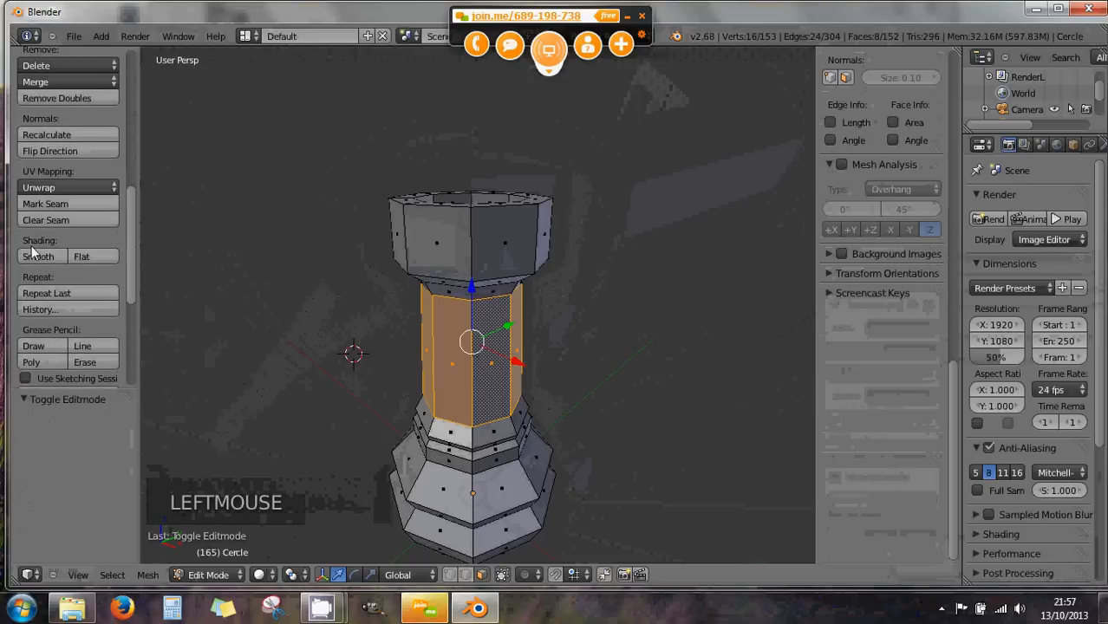
left_click(36, 254)
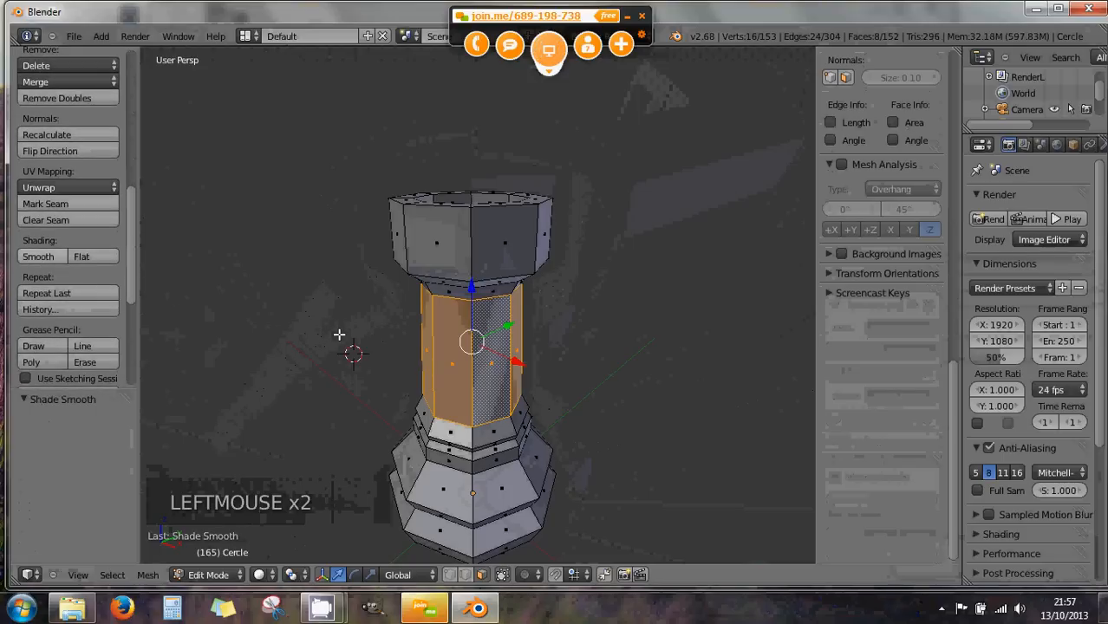
key("Tab")
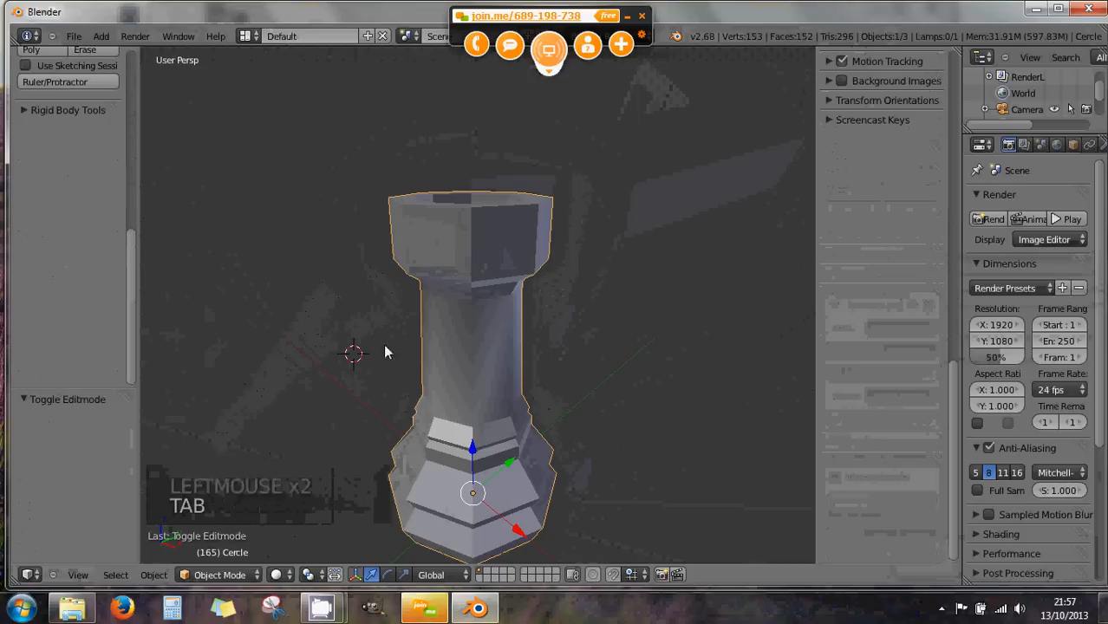
- Inspect the rook from several angles, comparing the perspective, orthographic and camera views
middle_click_drag(423, 341, 507, 321)
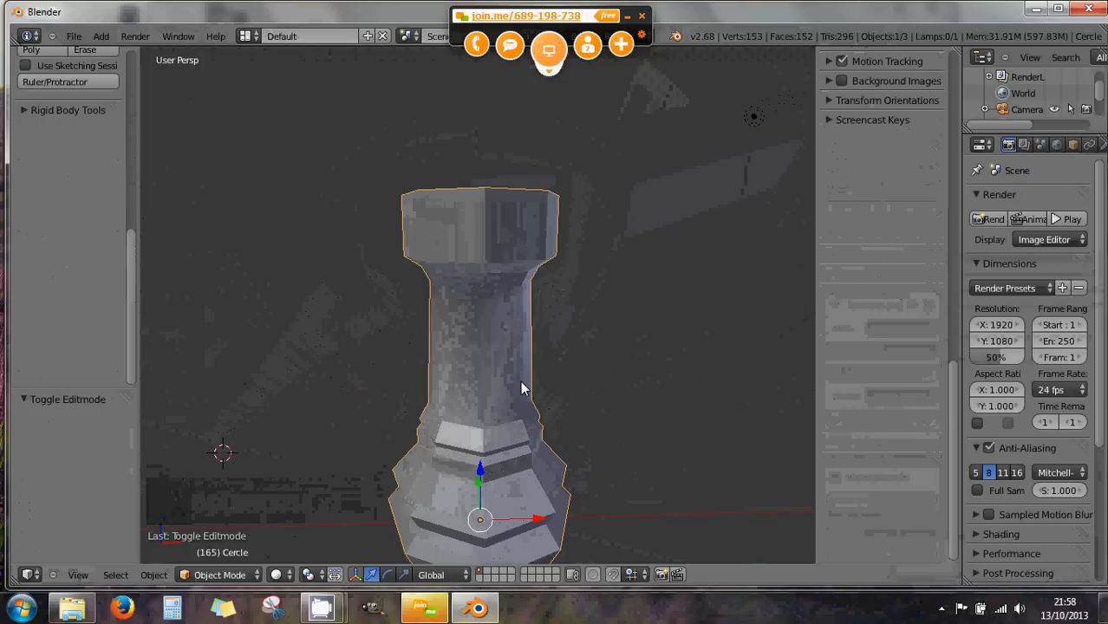
scroll(520, 388, "down", 3)
mouse_move(513, 388)
middle_mouse_down()
mouse_move(505, 407)
mouse_move(498, 398)
middle_mouse_up()
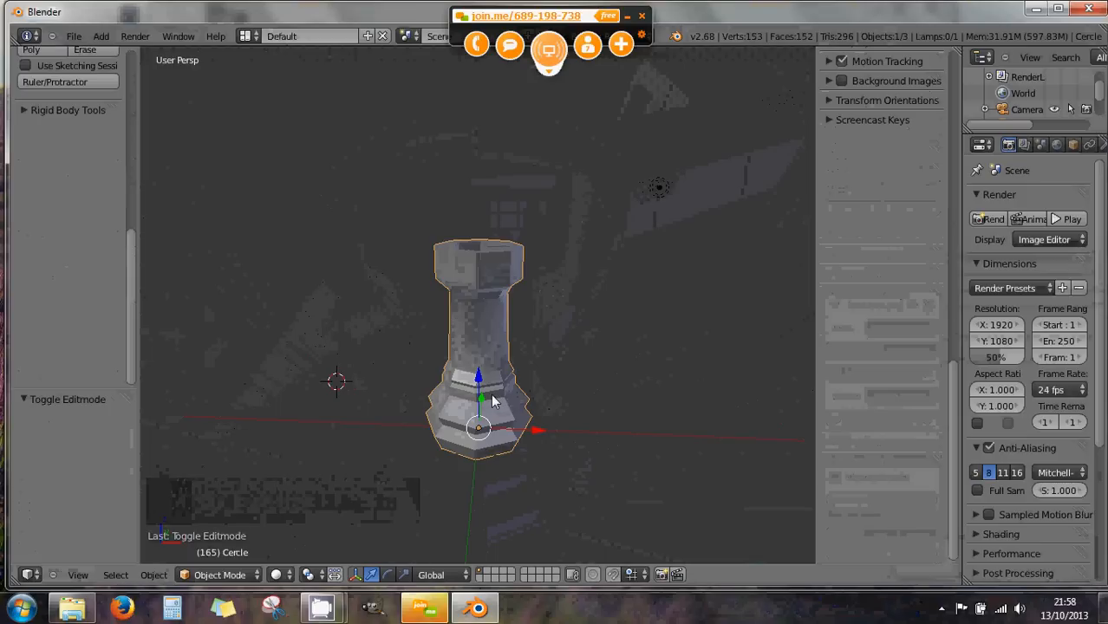
middle_click_drag(490, 408, 486, 367, "shift")
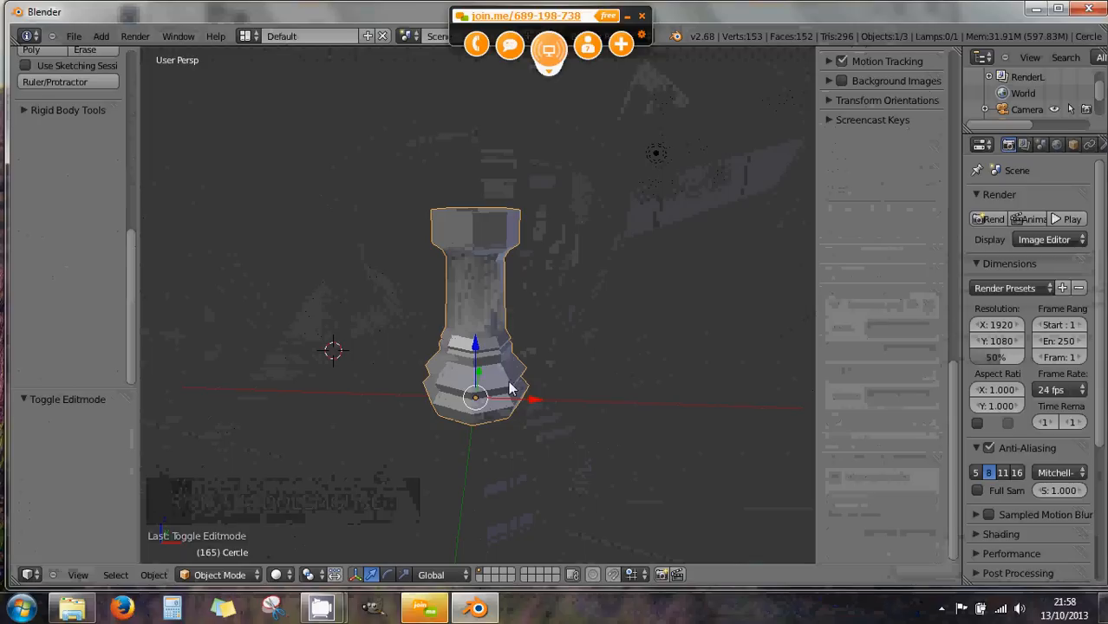
key("KP_5")
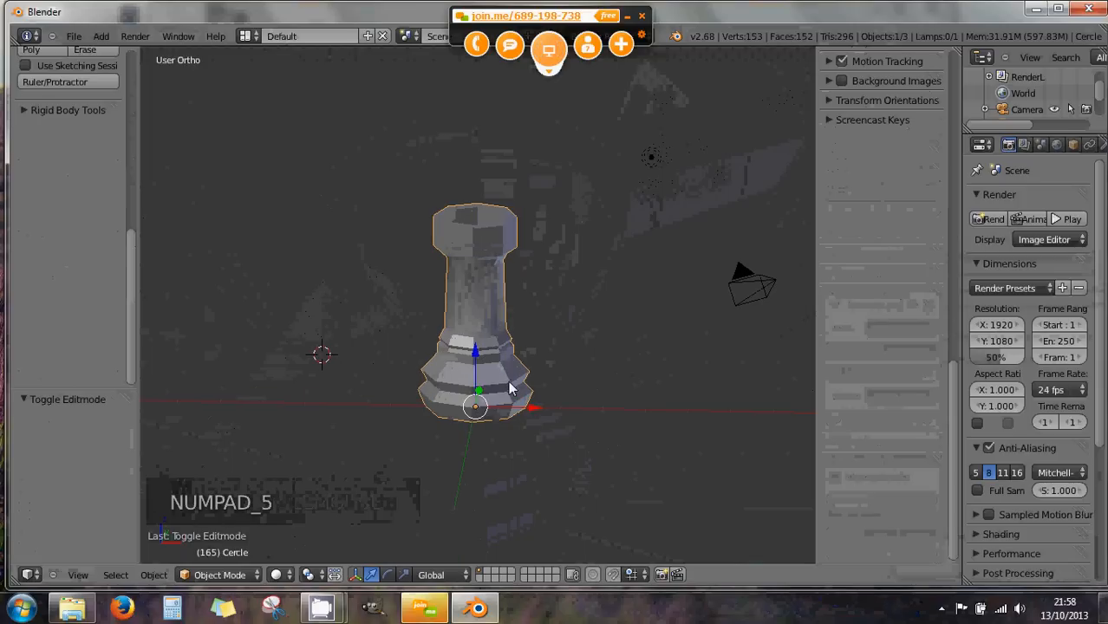
key("KP_0")
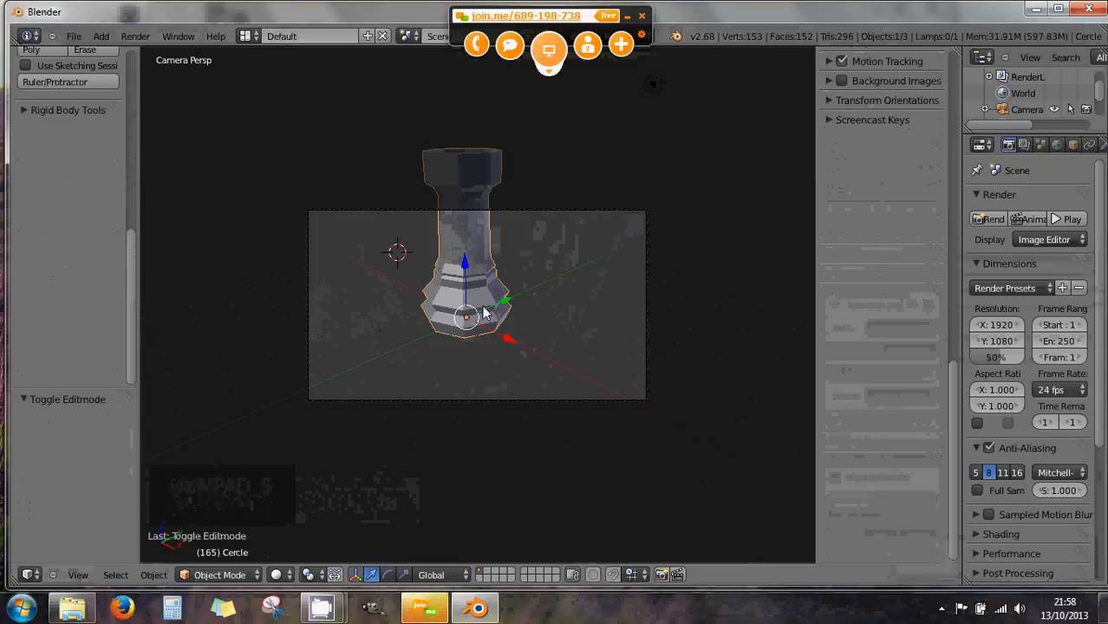
key("KP_5")
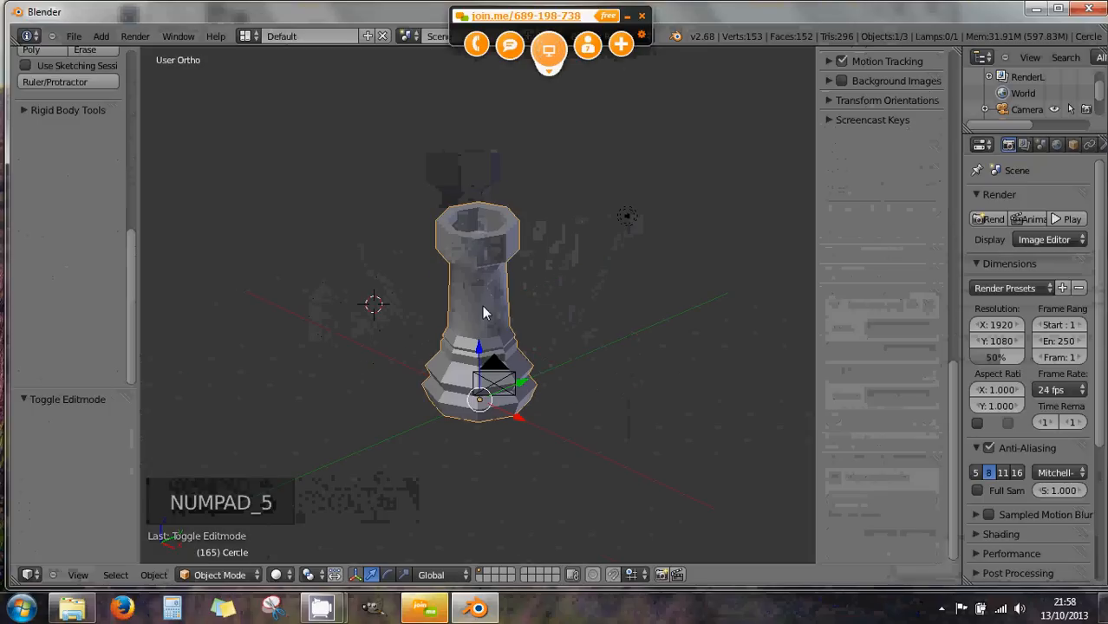
middle_click_drag(482, 306, 482, 288)
scroll(477, 316, "down", 2)
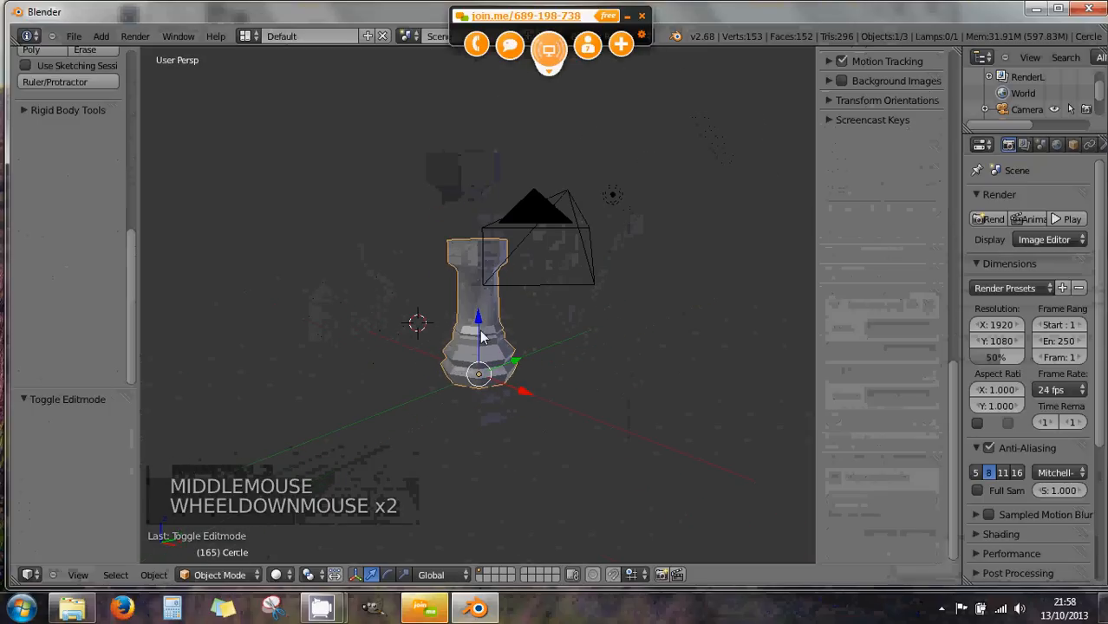
- Switch to the front orthographic view, then reset the 3D cursor to the origin and fit the whole scene in view
key("KP_1")
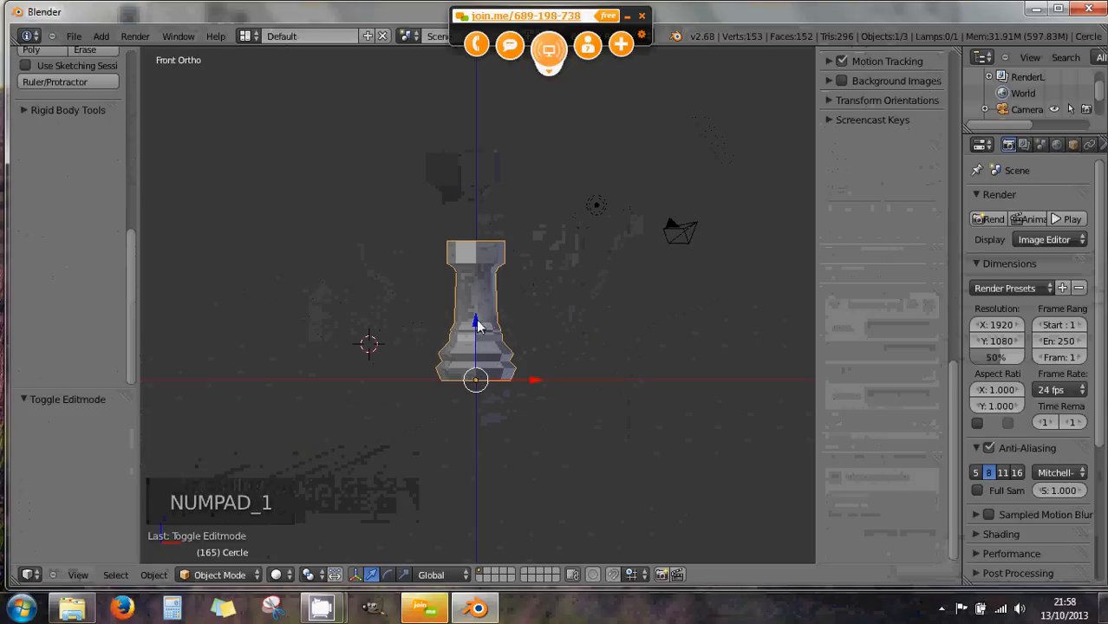
mouse_move(479, 326)
middle_mouse_down("shift")
mouse_move(466, 299)
mouse_move(448, 316)
mouse_move(438, 368)
mouse_move(546, 295)
mouse_move(468, 344)
mouse_move(481, 372)
mouse_move(489, 327)
mouse_move(475, 359)
mouse_move(484, 347)
middle_mouse_up("shift")
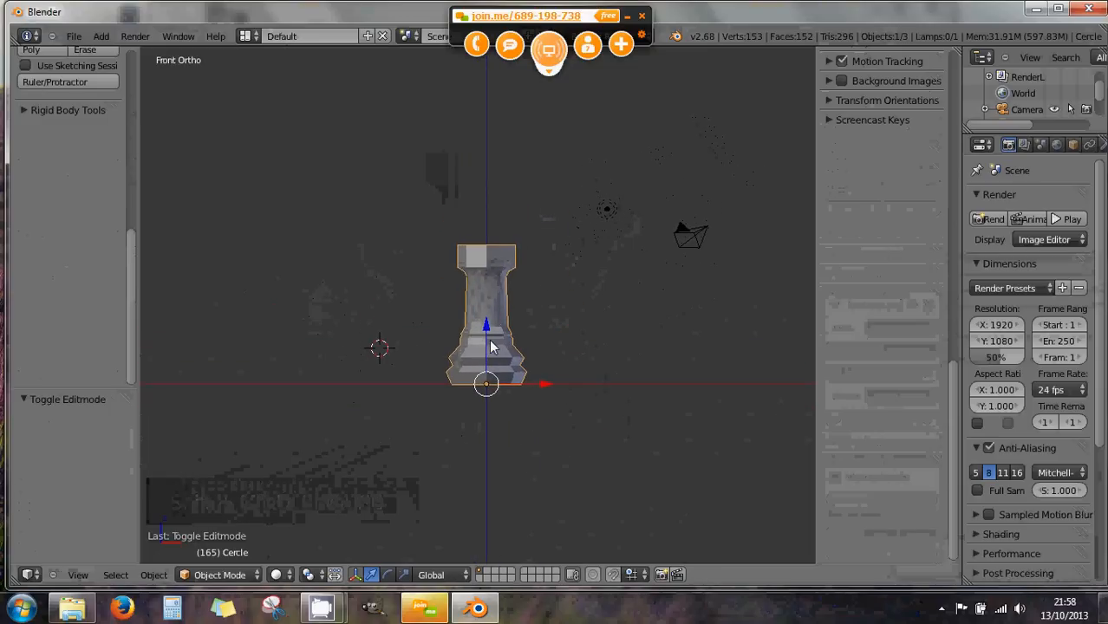
mouse_move(489, 355)
middle_mouse_down("shift")
mouse_move(465, 335)
mouse_move(481, 360)
mouse_move(478, 337)
mouse_move(476, 353)
middle_mouse_up("shift")
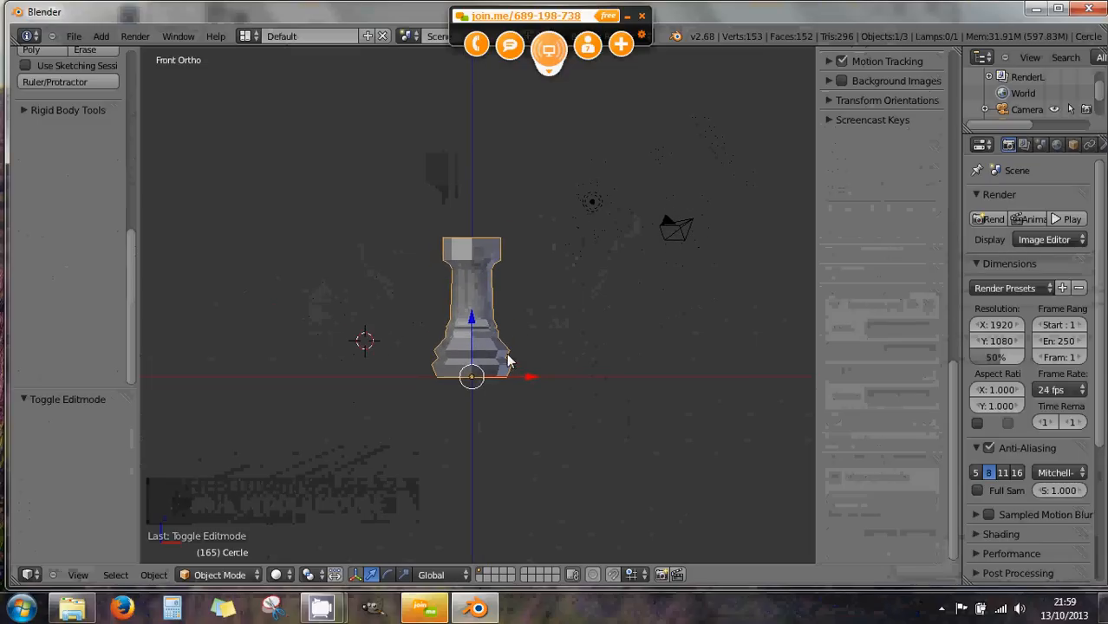
middle_click_drag(509, 364, 319, 256, "shift")
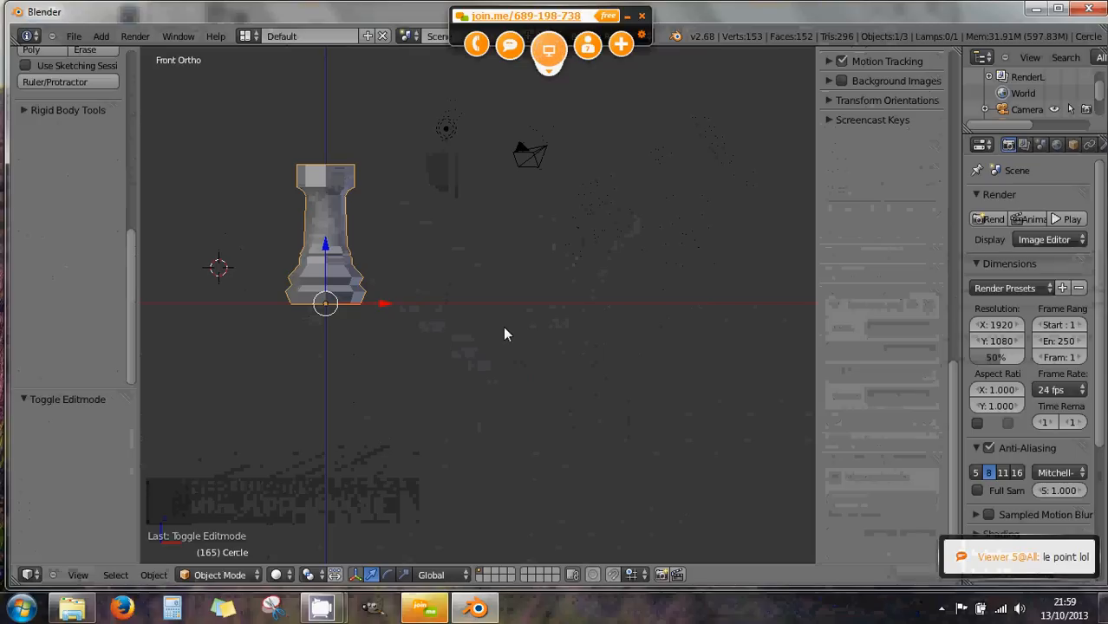
key("shift+c")
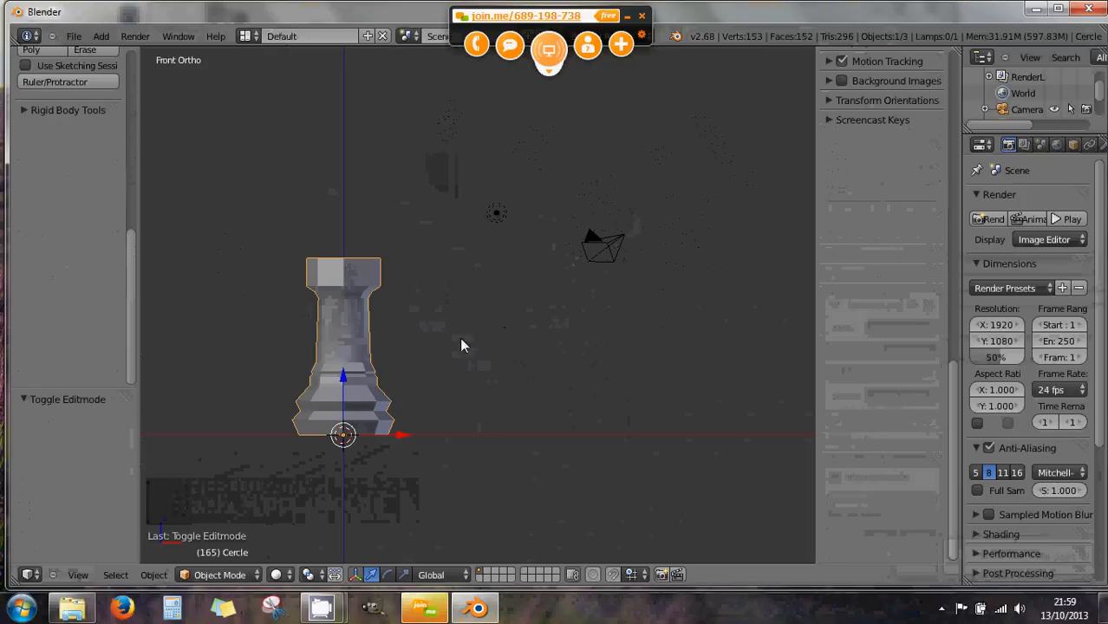
scroll(466, 344, "up", 12)
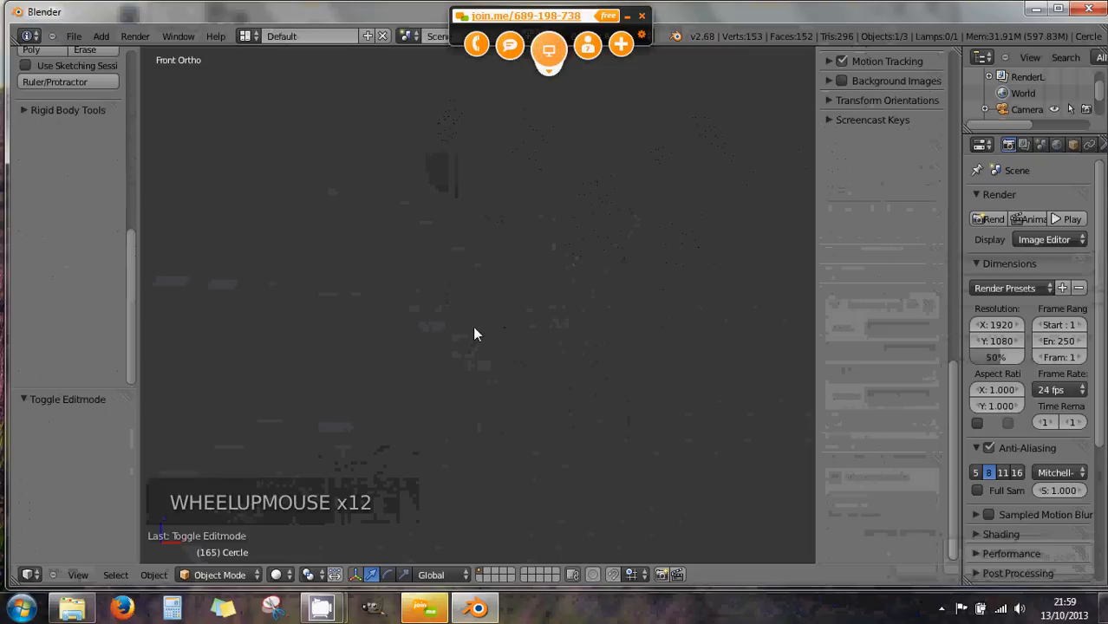
key("shift+c")
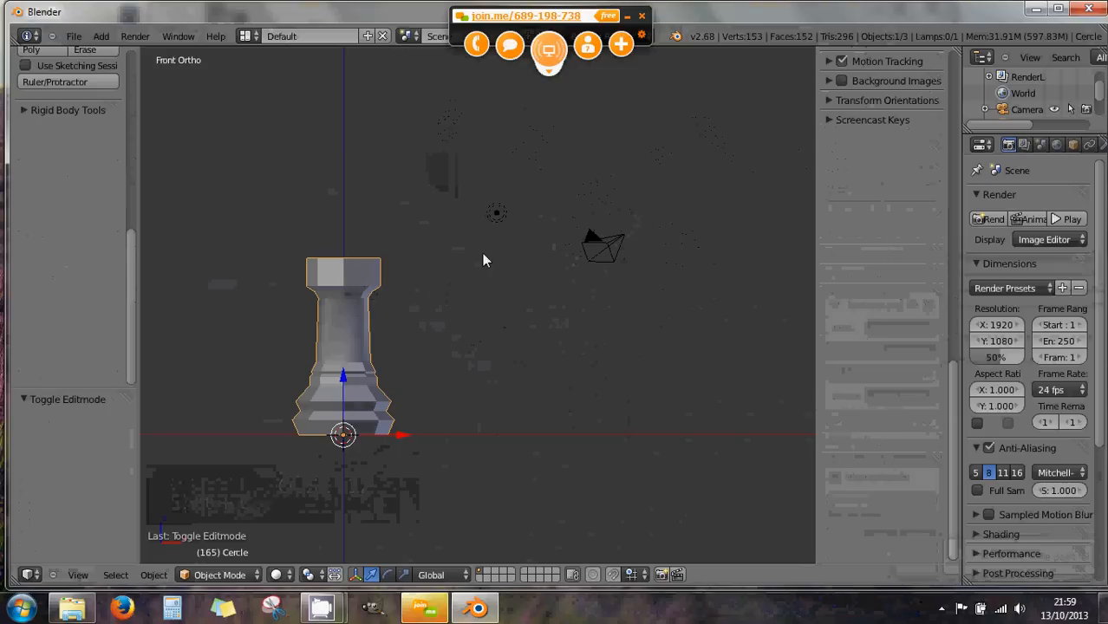
- Select the lamp and the camera in turn, centring the view on each and returning to the full scene
right_click(496, 213)
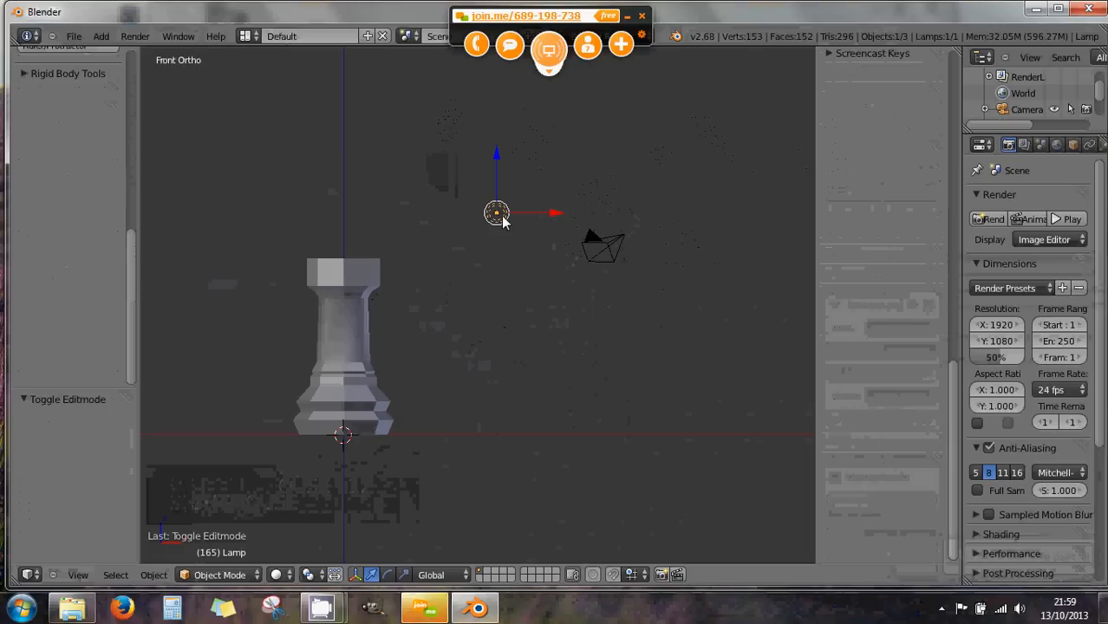
key("KP_Decimal")
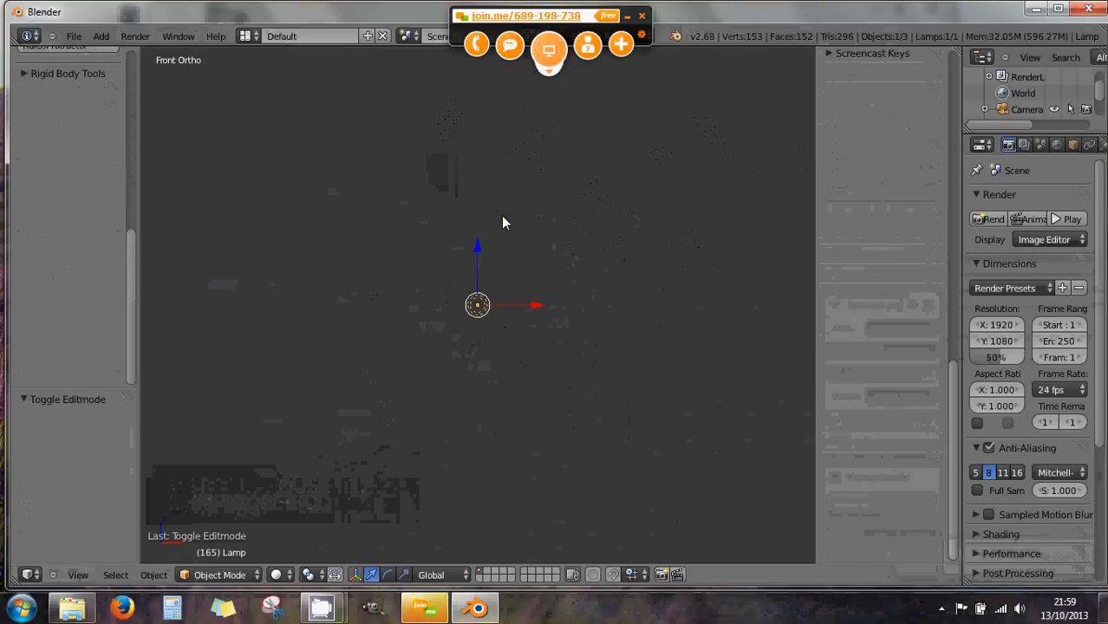
key("shift+c")
right_click(602, 253)
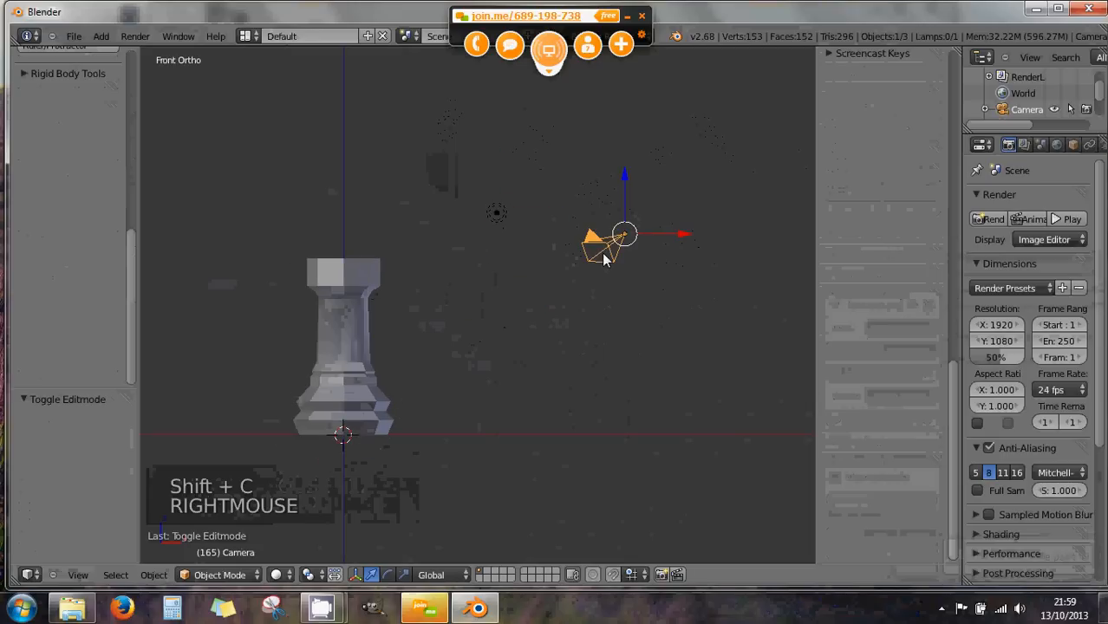
key("KP_Decimal")
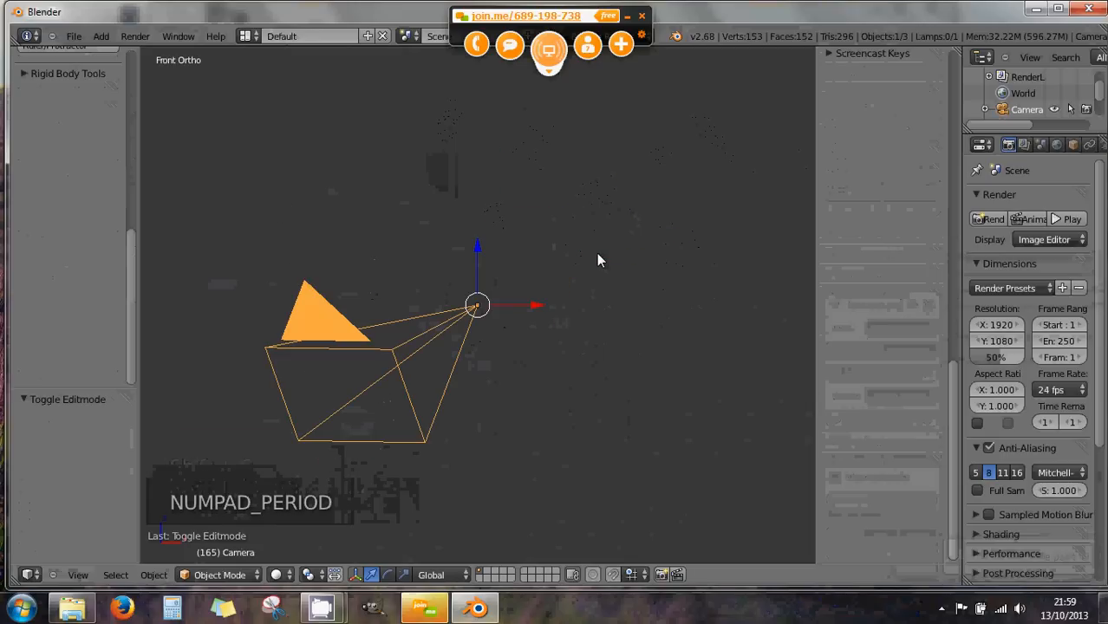
key("shift+c")
- Select the rook, centre the view on it and set the whole object to flat shading
right_click(351, 314)
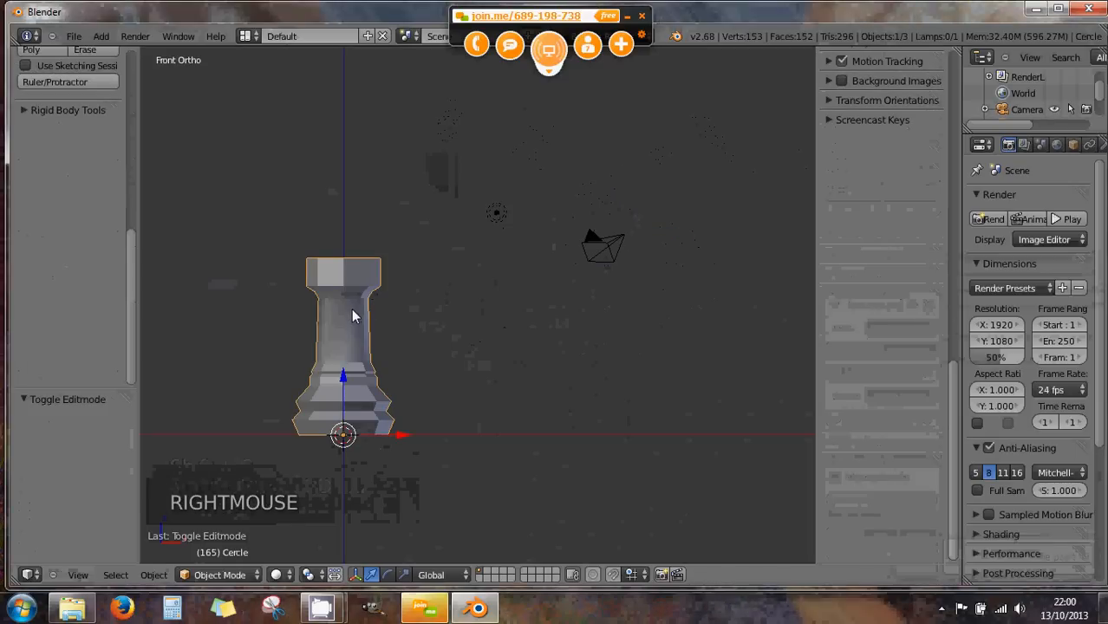
key("KP_Decimal")
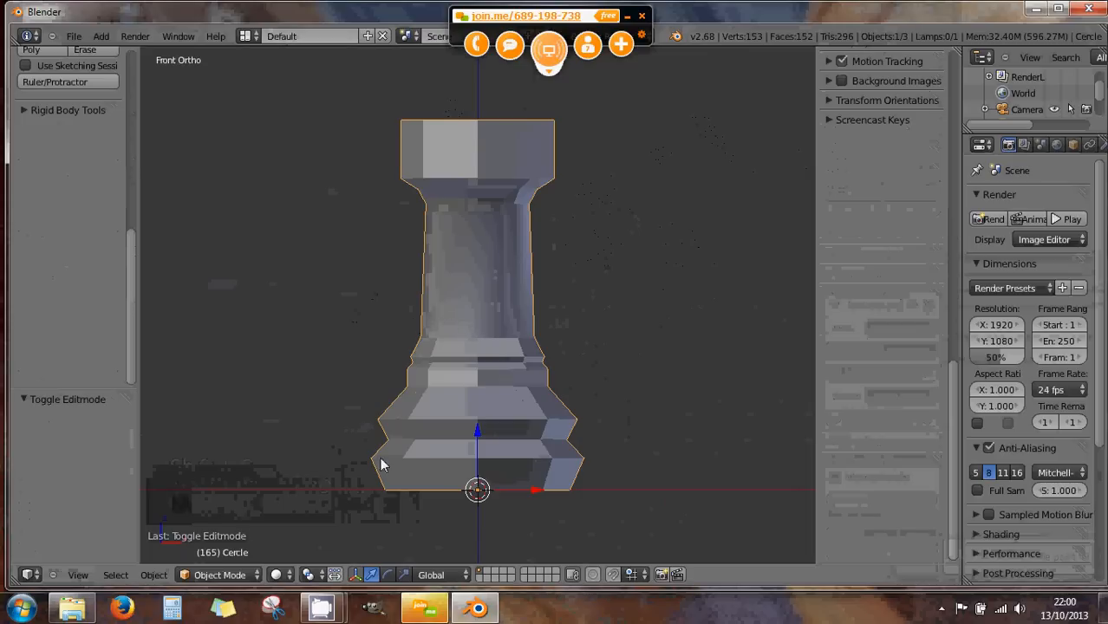
scroll(448, 342, "up", 2)
scroll(443, 343, "down", 2)
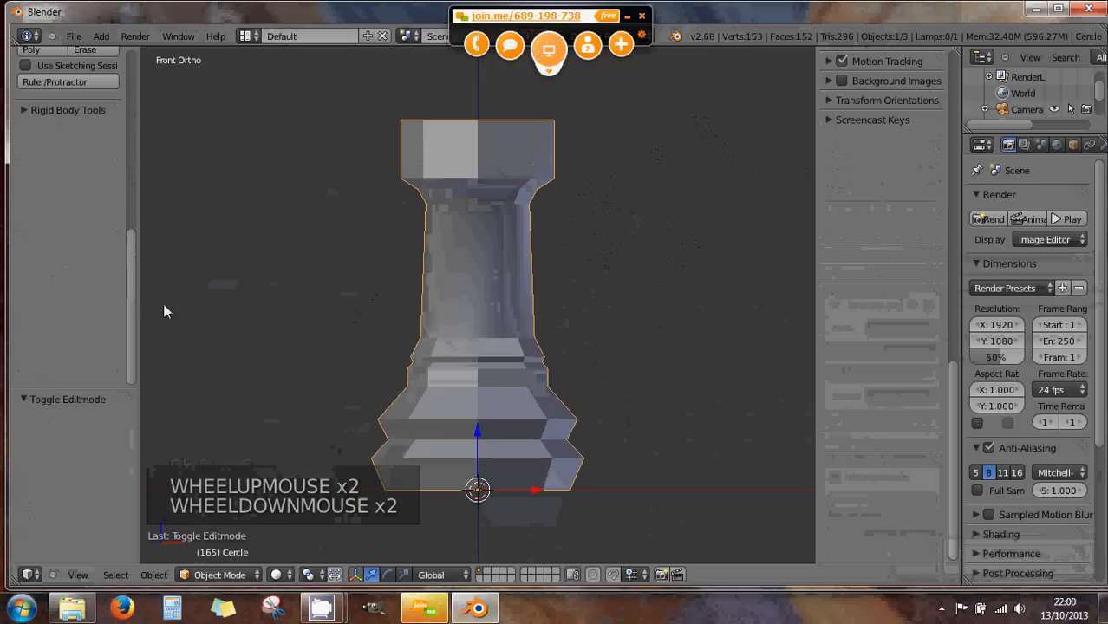
mouse_move(130, 298)
left_mouse_down()
mouse_move(137, 180)
mouse_move(110, 164)
left_mouse_up()
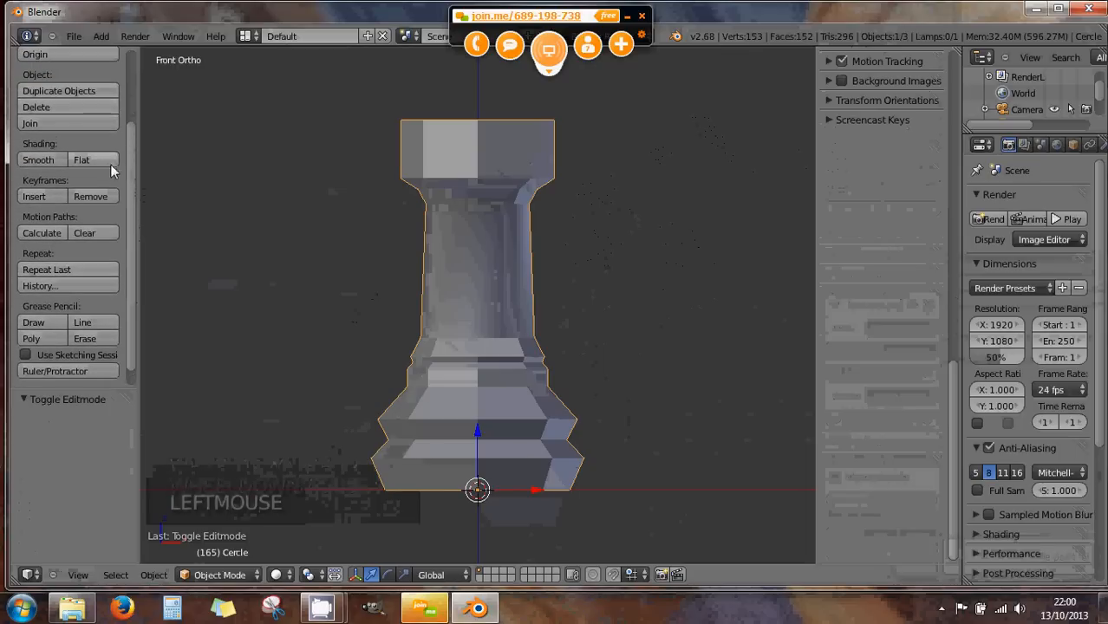
left_click(100, 159)
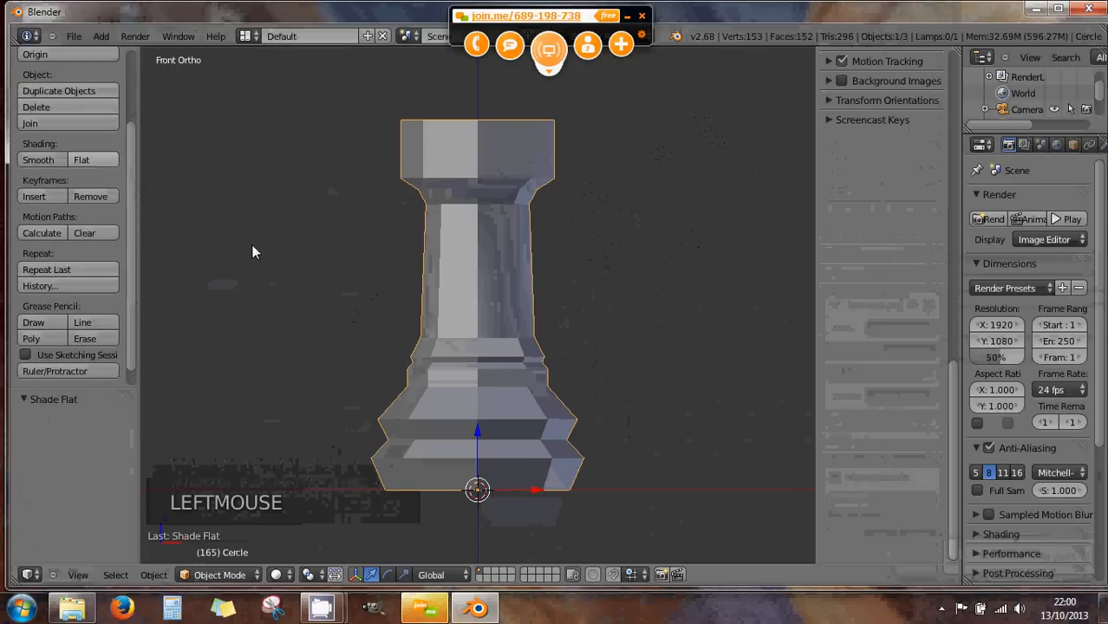
- Enter Edit Mode on the rook and display its mesh as wireframe in the front orthographic view
left_click(221, 575)
left_click(215, 541)
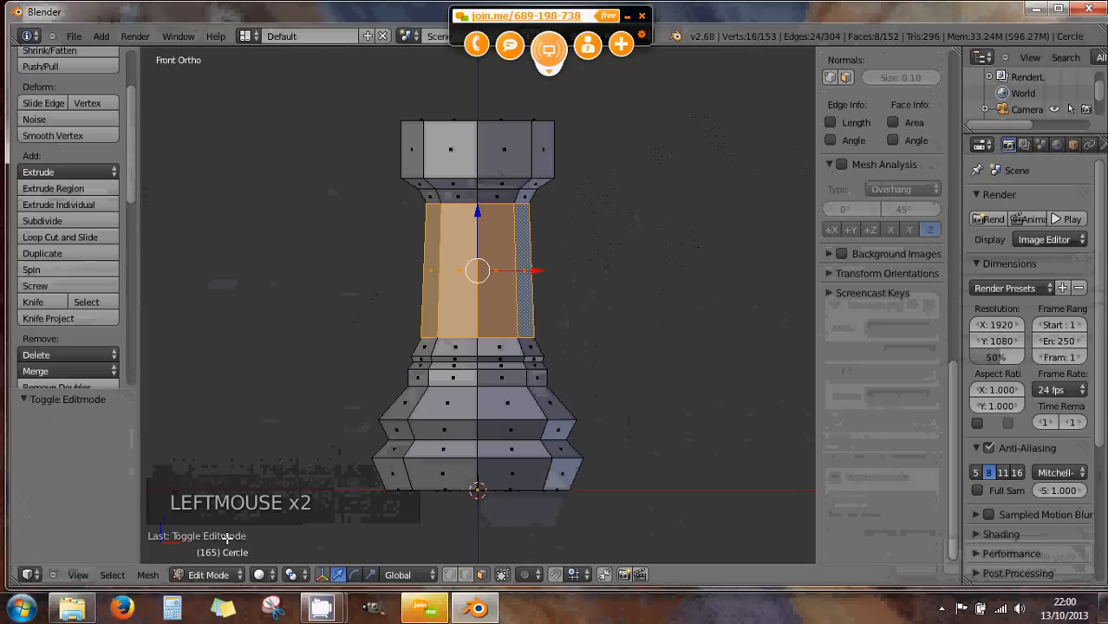
scroll(490, 347, "down", 2)
middle_click_drag(490, 347, 499, 405)
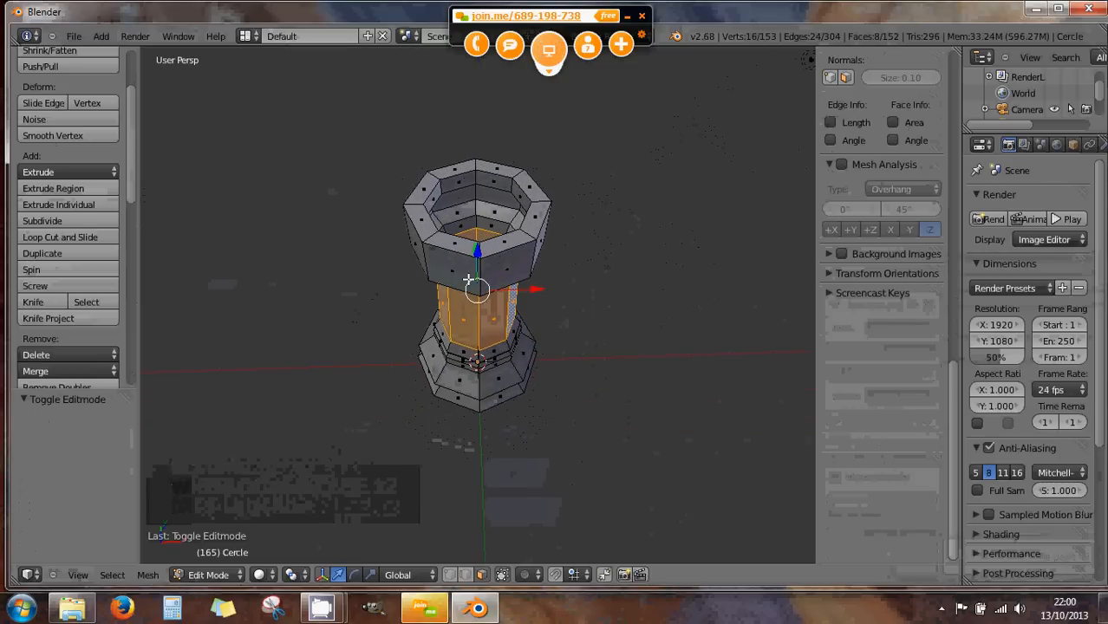
key("KP_1")
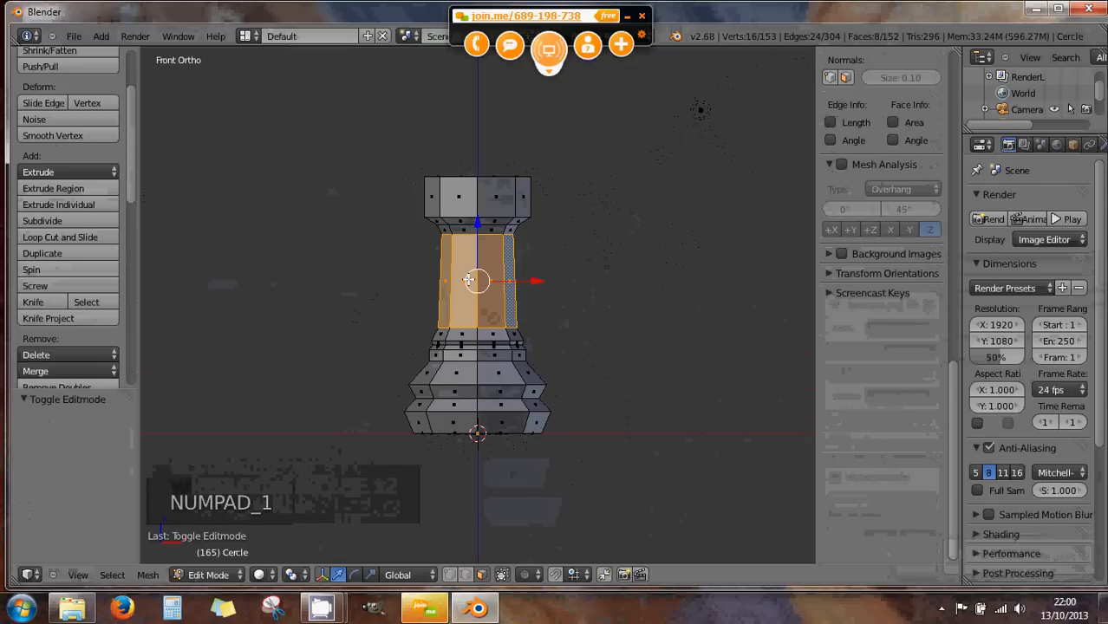
key("z")
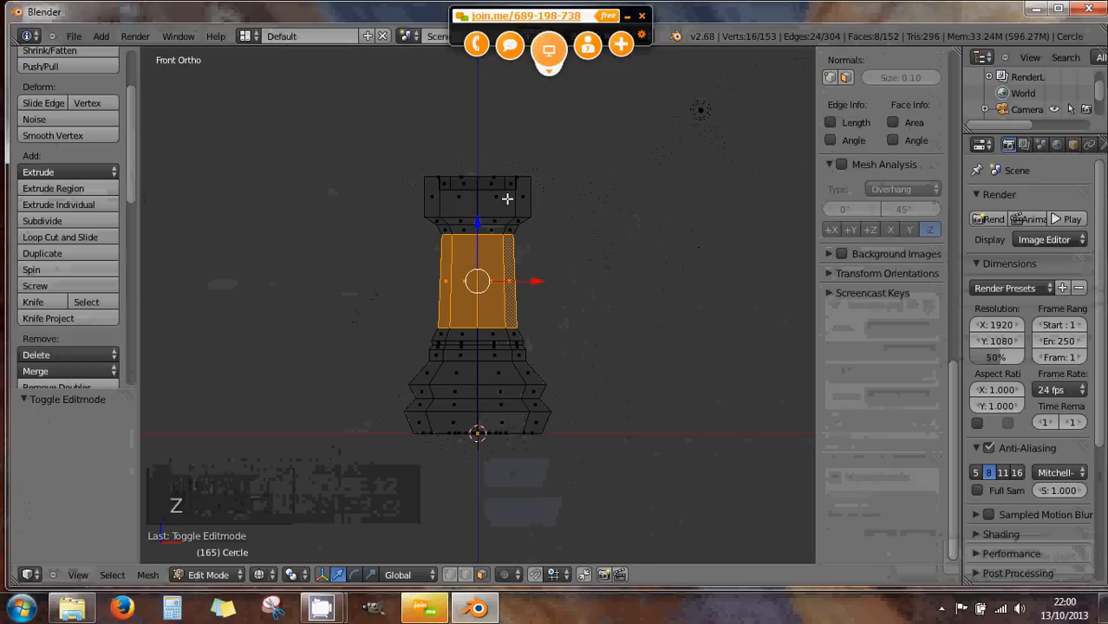
scroll(505, 193, "up", 3)
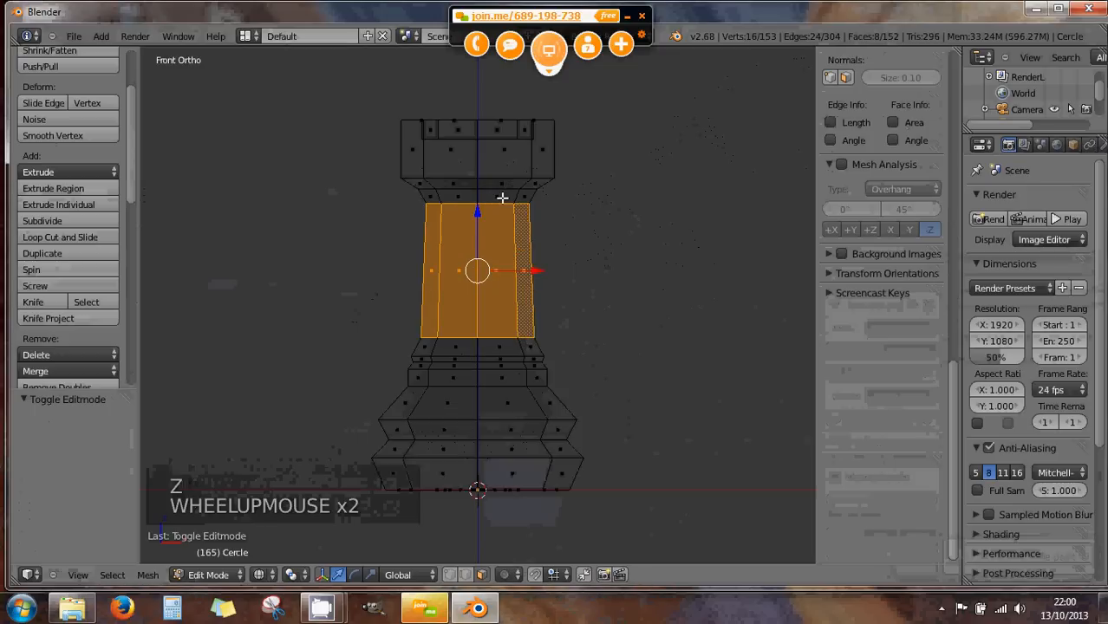
- In vertex select mode, select the loop around the floor of the rook's hollow top and lower it about 0.464 along Z
right_click(501, 105, "alt")
right_click(504, 105, "alt")
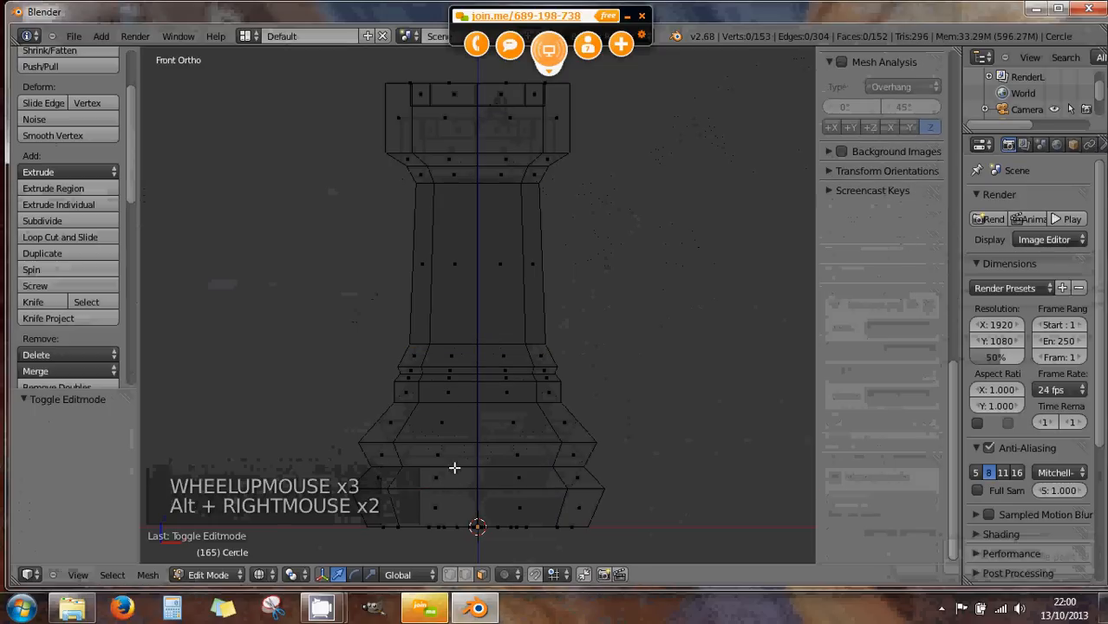
left_click(450, 576)
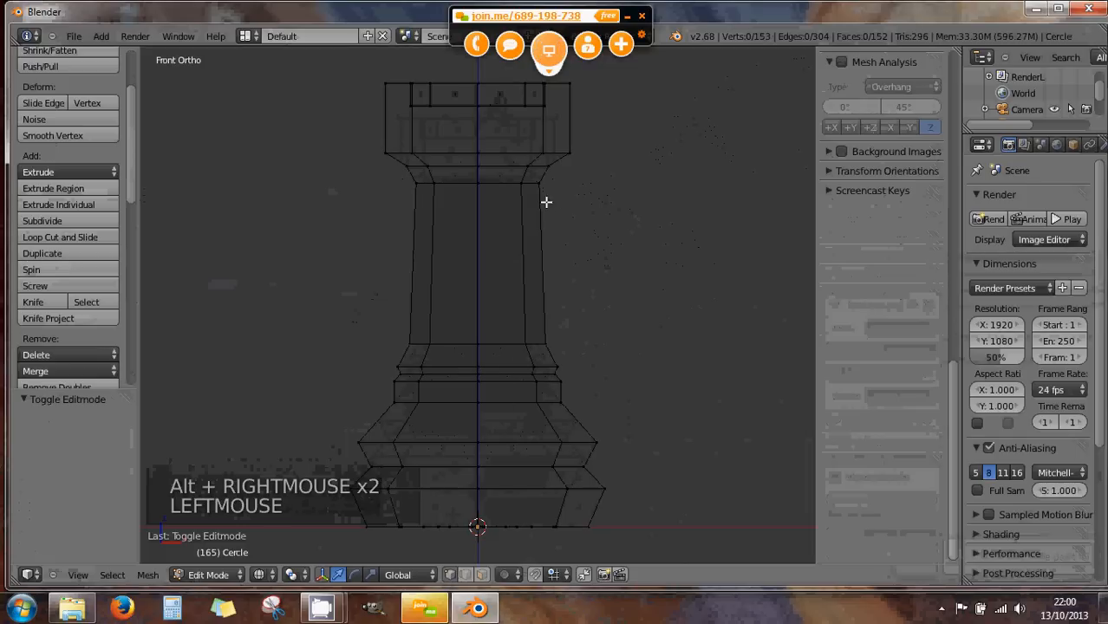
right_click(509, 108, "alt")
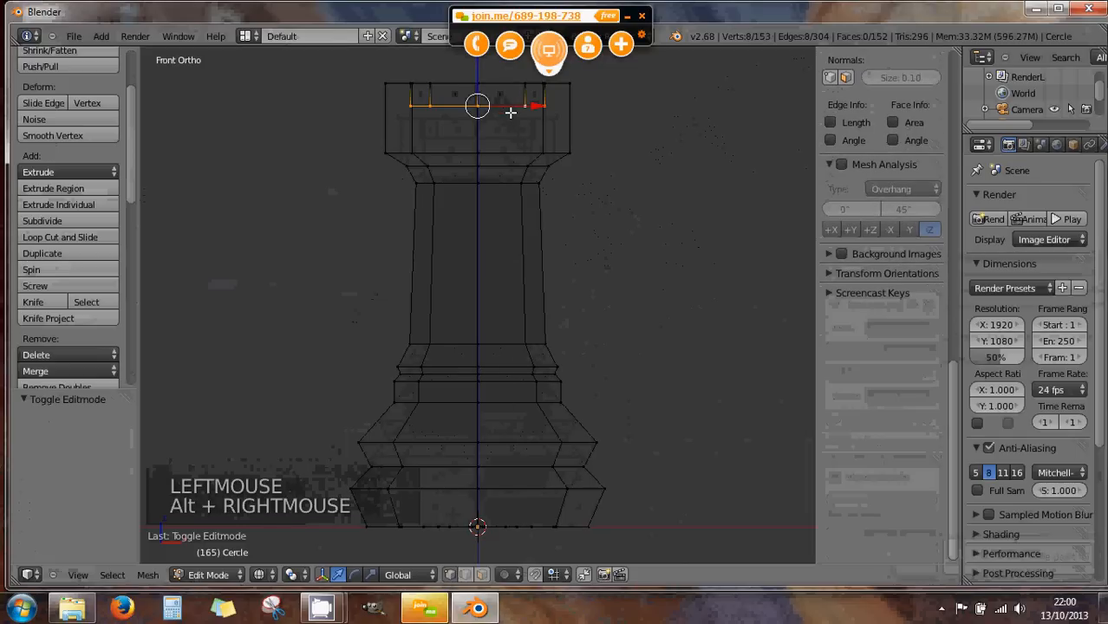
middle_click_drag(484, 173, 446, 102)
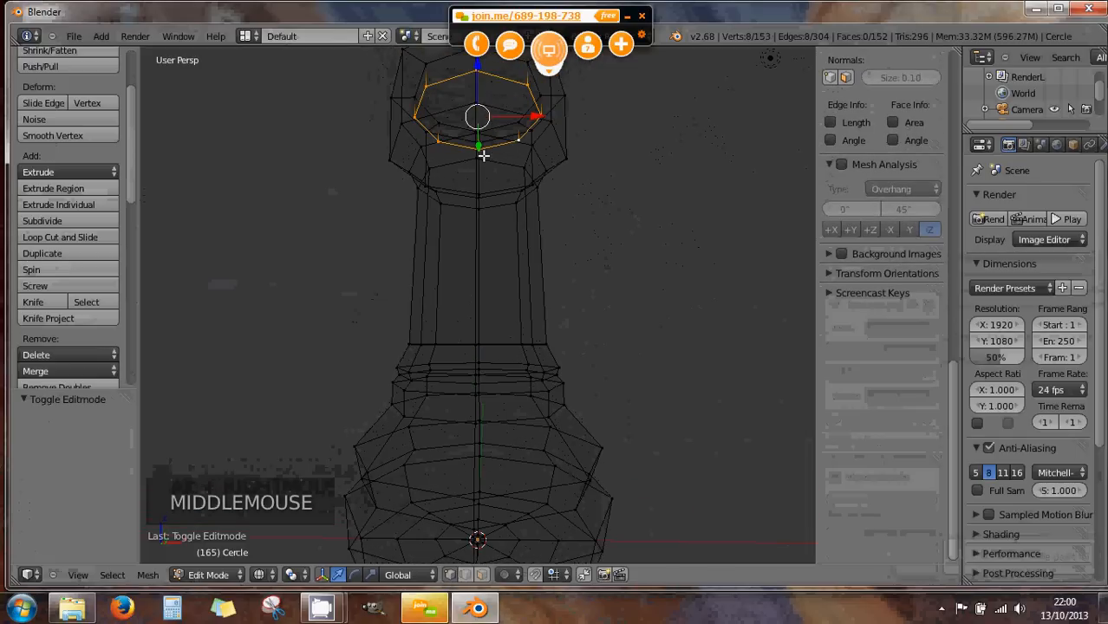
key("KP_1")
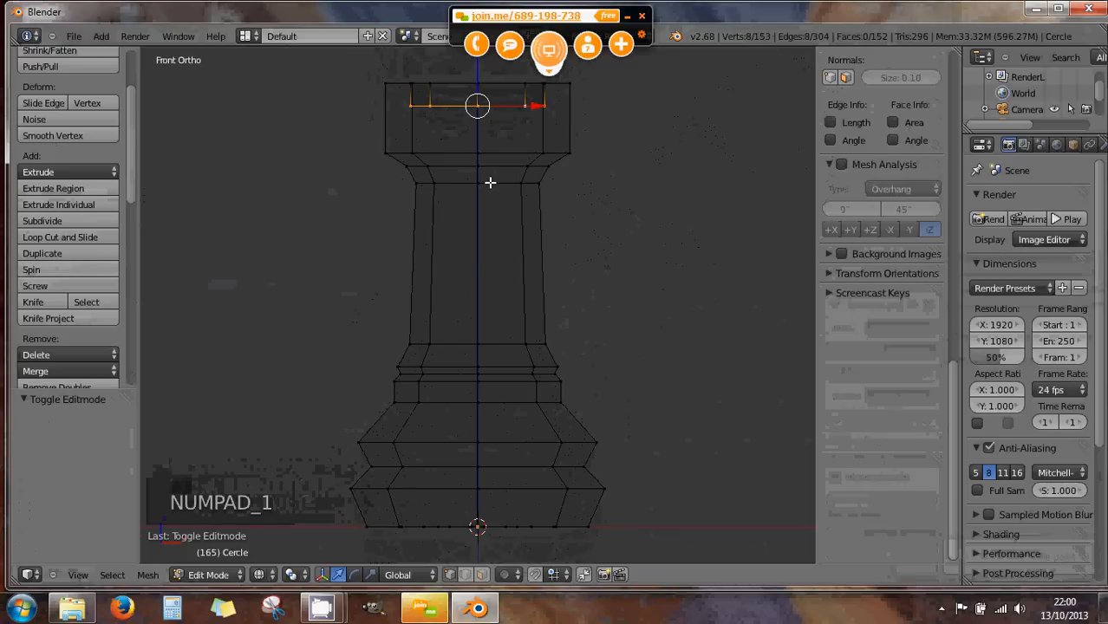
scroll(481, 160, "down", 1)
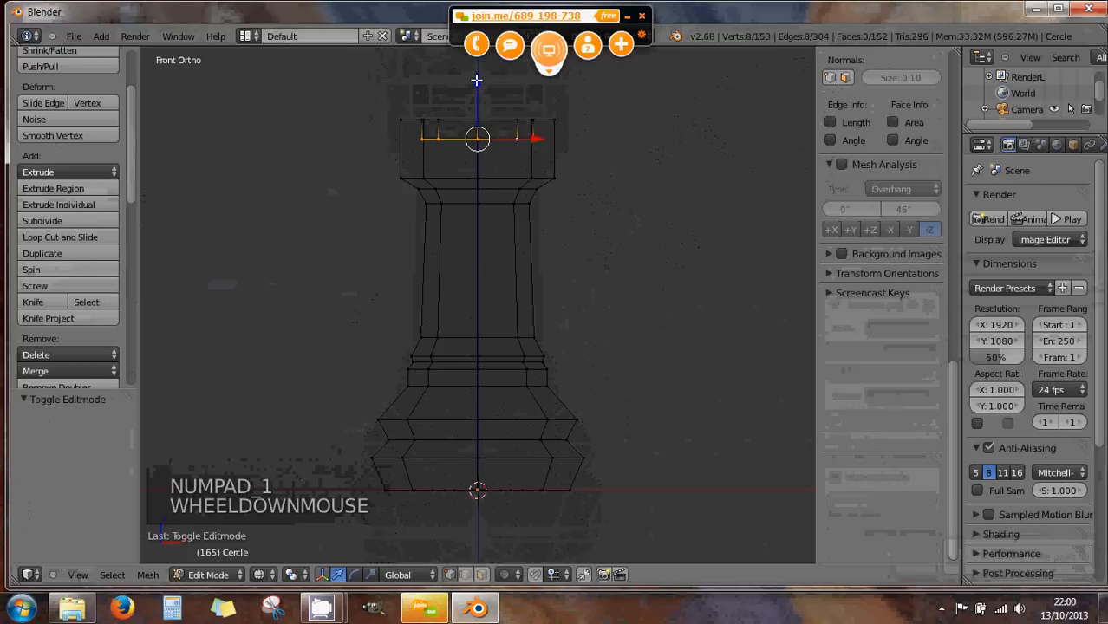
left_click_drag(477, 82, 479, 118)
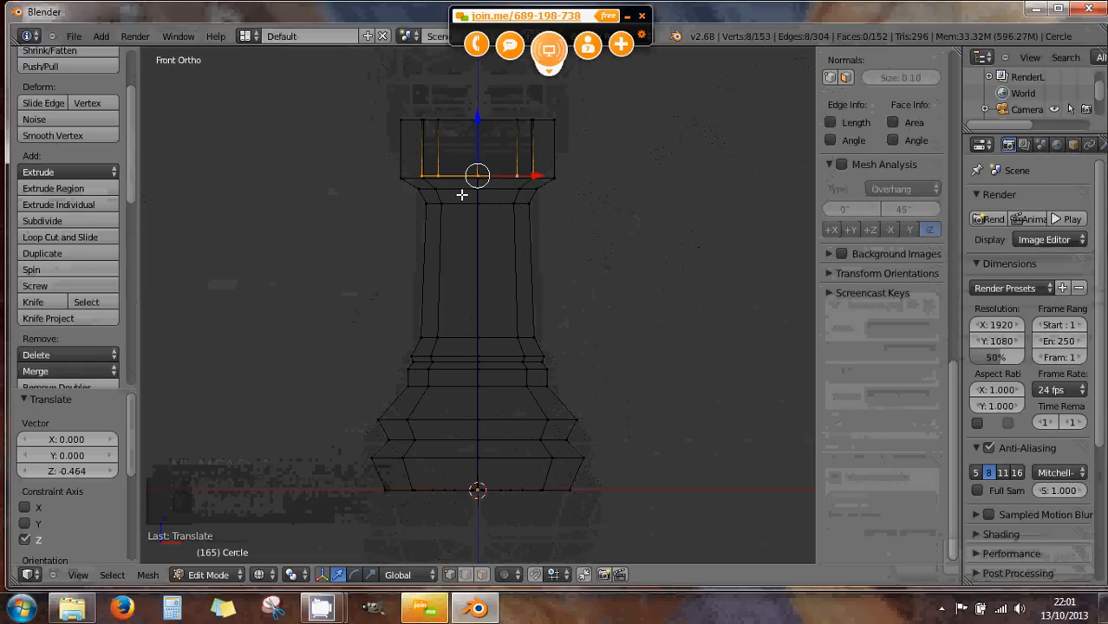
- Lower the selected loop around the hollow's floor further along Z, to just below the underside of the rook's head
key("z")
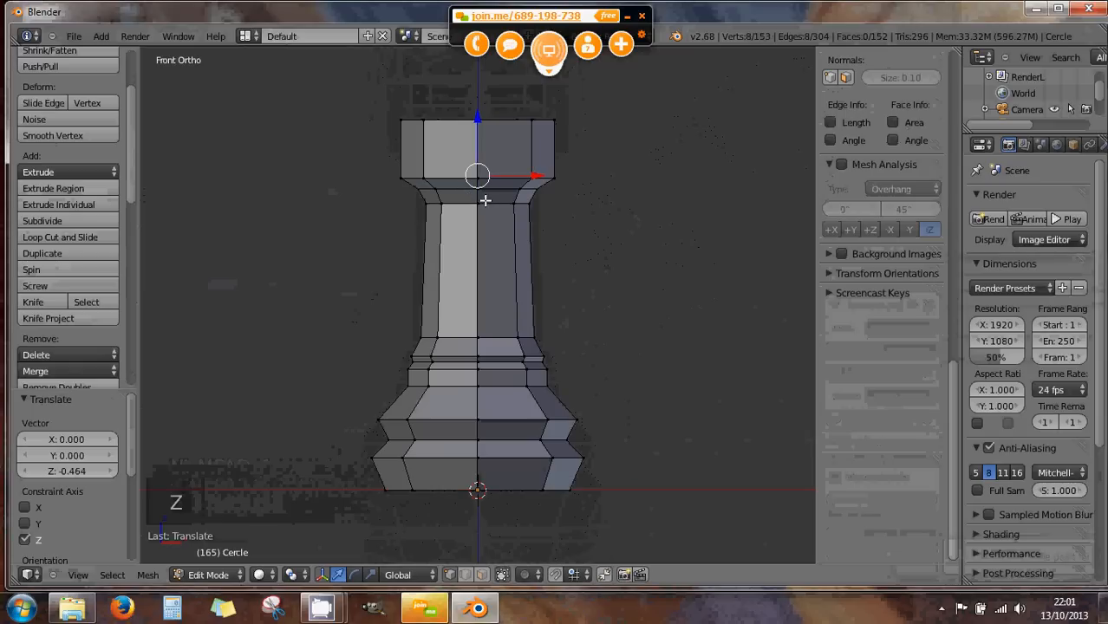
mouse_move(478, 120)
left_mouse_down()
mouse_move(478, 168)
mouse_move(479, 131)
left_mouse_up()
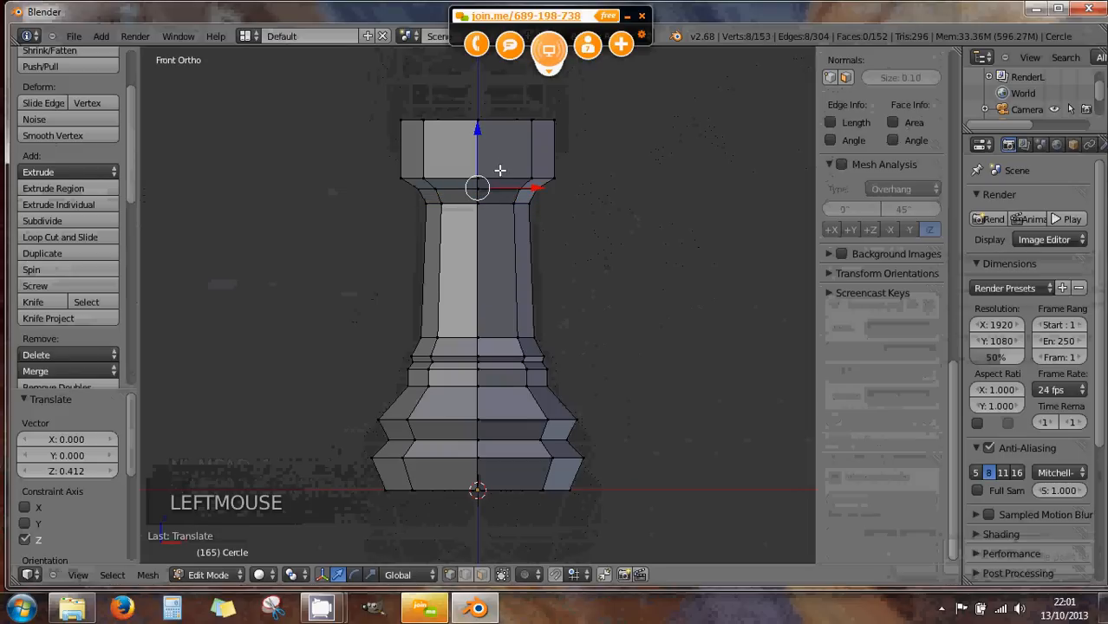
key("z")
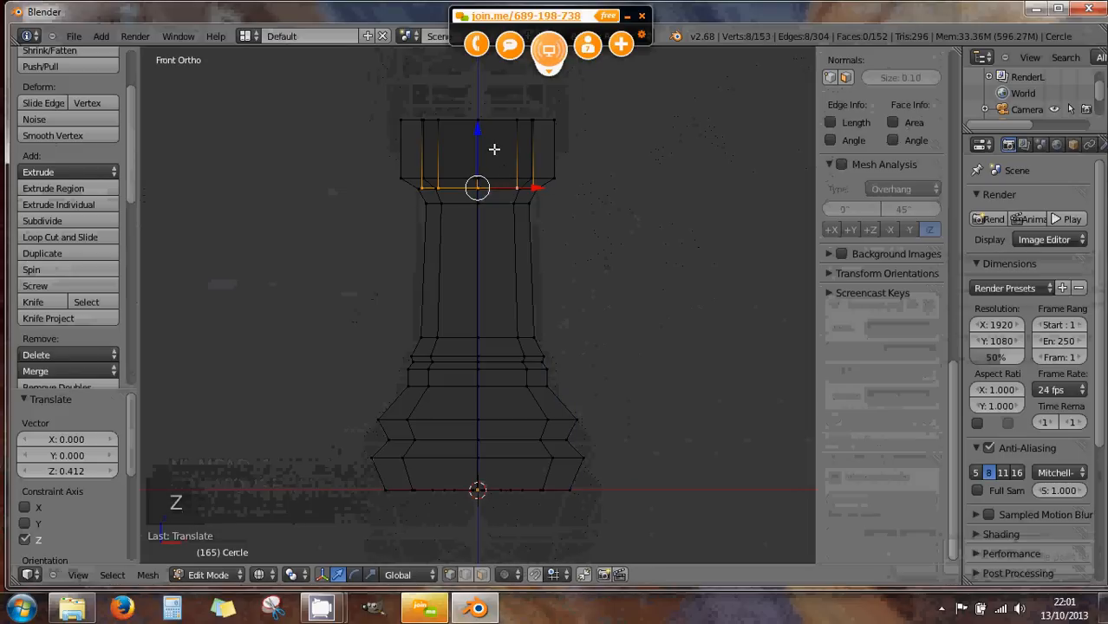
- From the top view in solid display, extrude the hollow's floor loop in place and scale the new loop inward to about 0.246
middle_click_drag(485, 183, 482, 362)
key("KP_7")
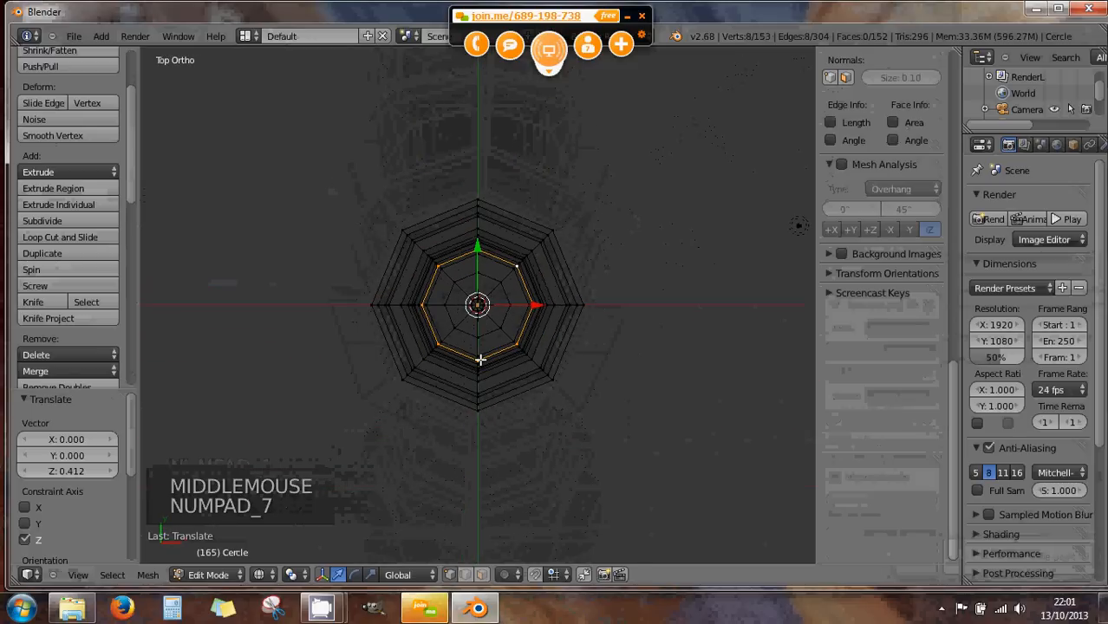
key("z")
scroll(536, 337, "up", 3)
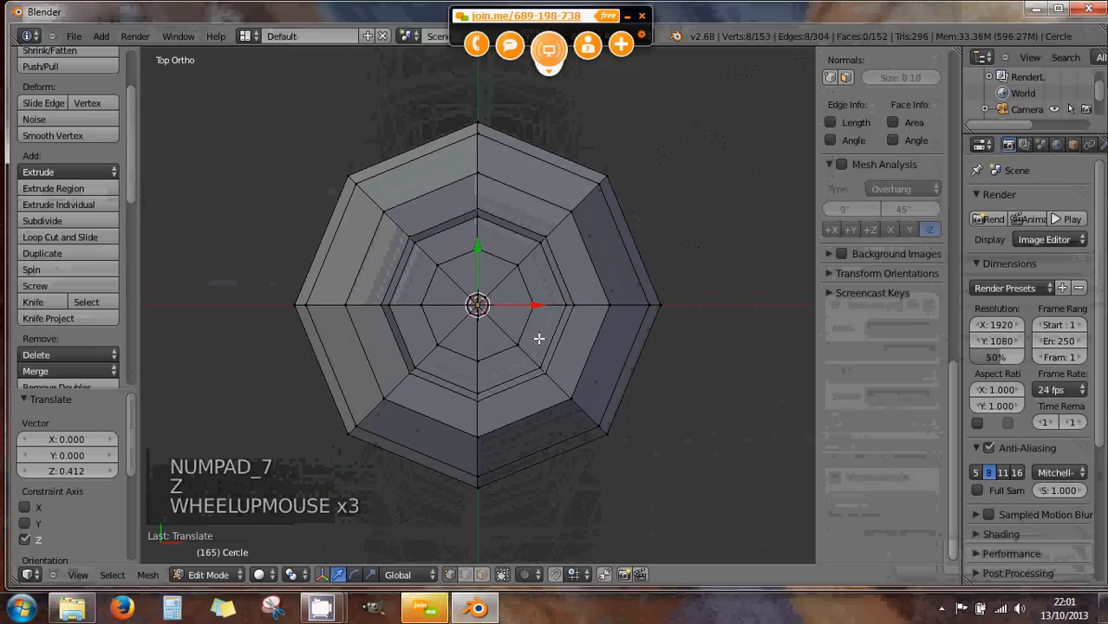
key("e")
key("e")
key("e")
key("e")
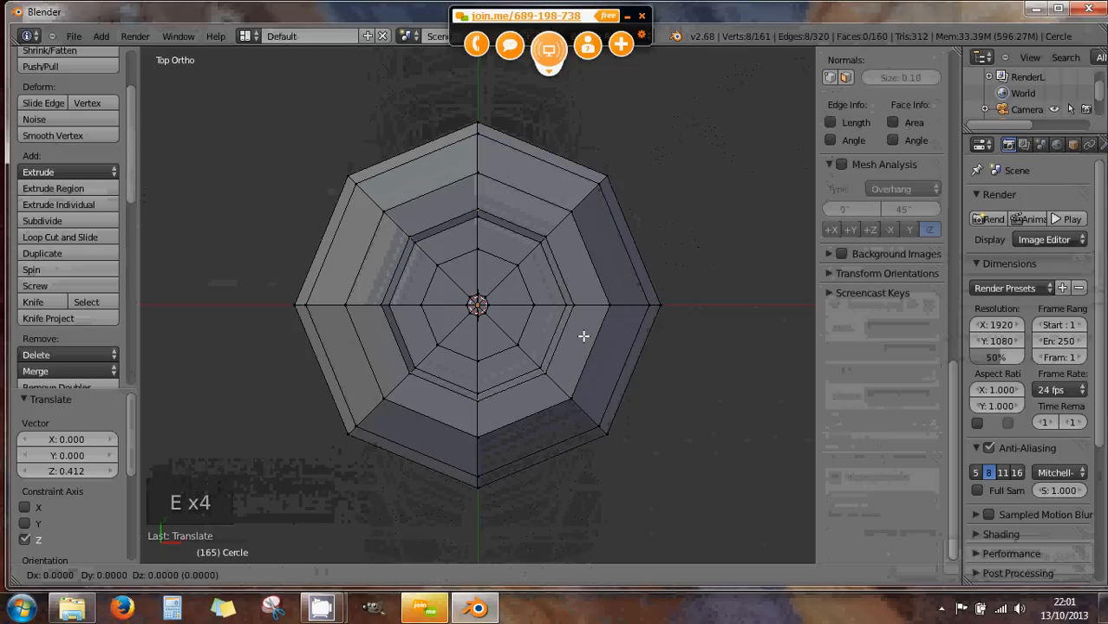
left_click(583, 336)
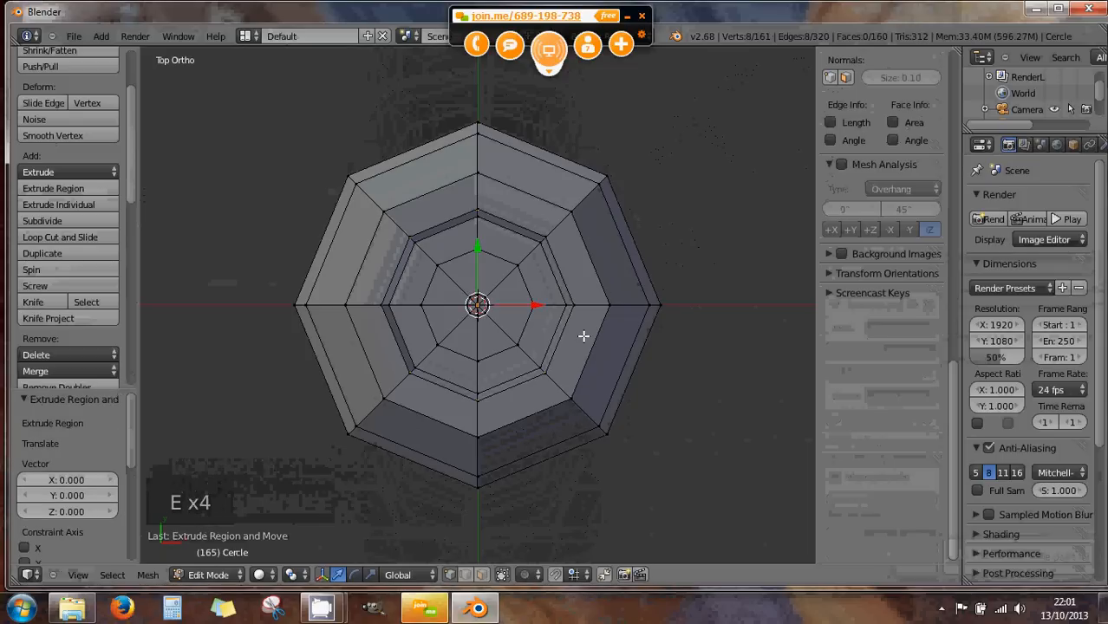
key("s")
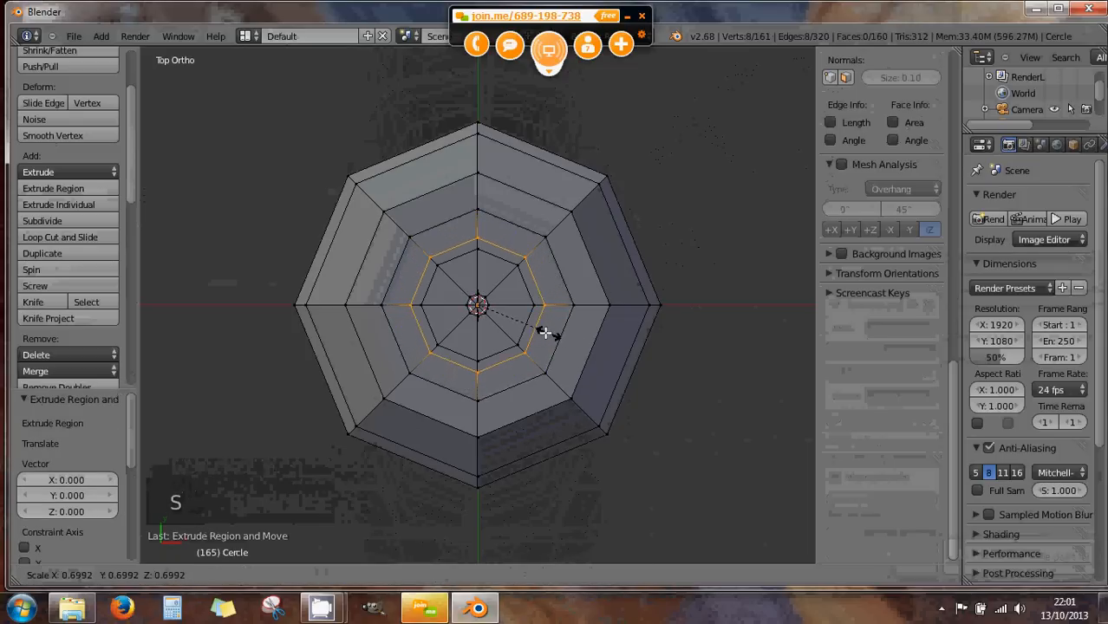
left_click(492, 321)
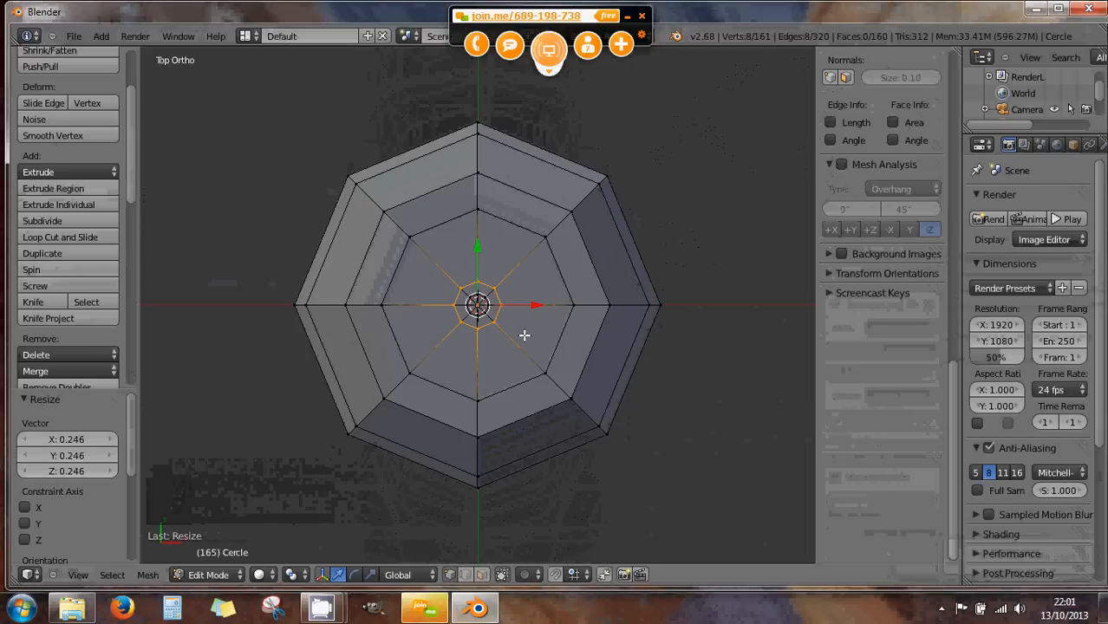
- Extrude the small inner loop in place and merge its vertices at the centre to close the hollow's floor
key("e")
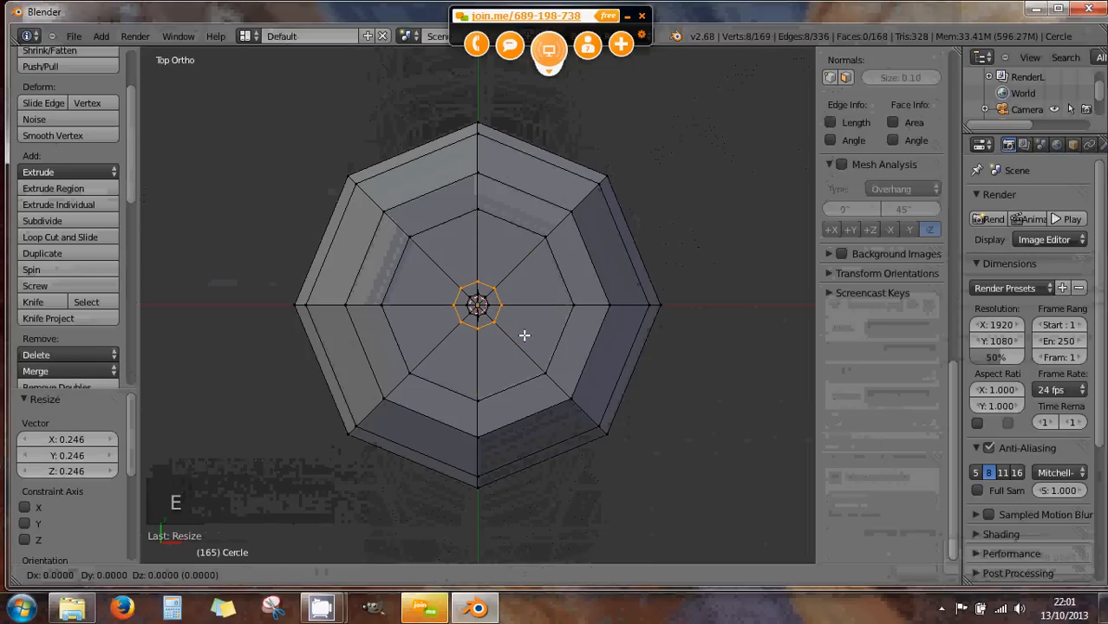
left_click(525, 336)
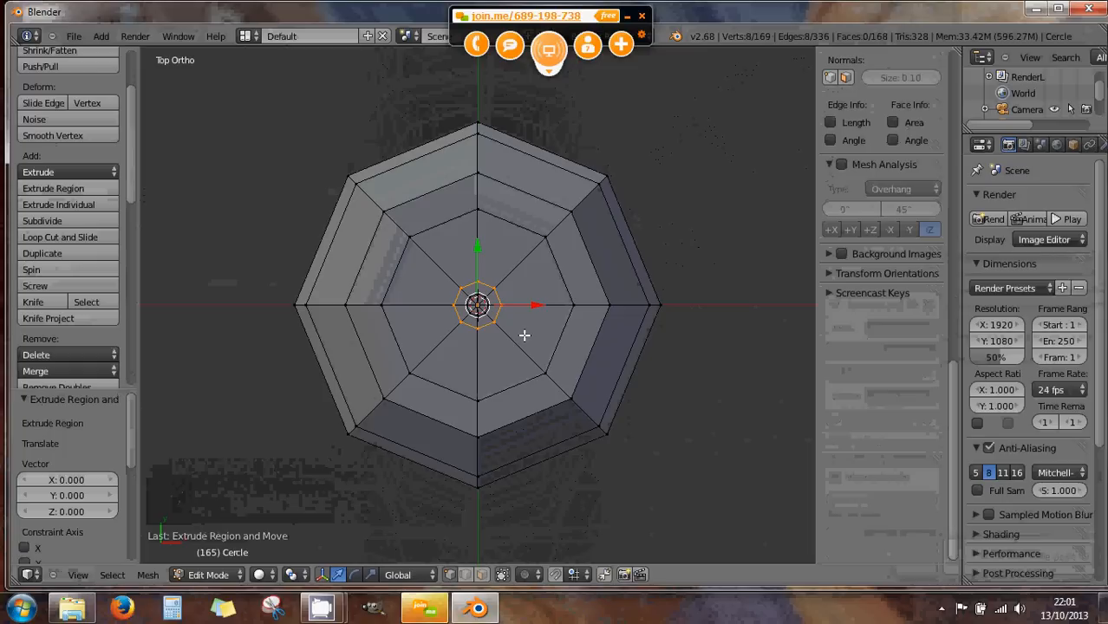
key("alt+m")
left_click(525, 335)
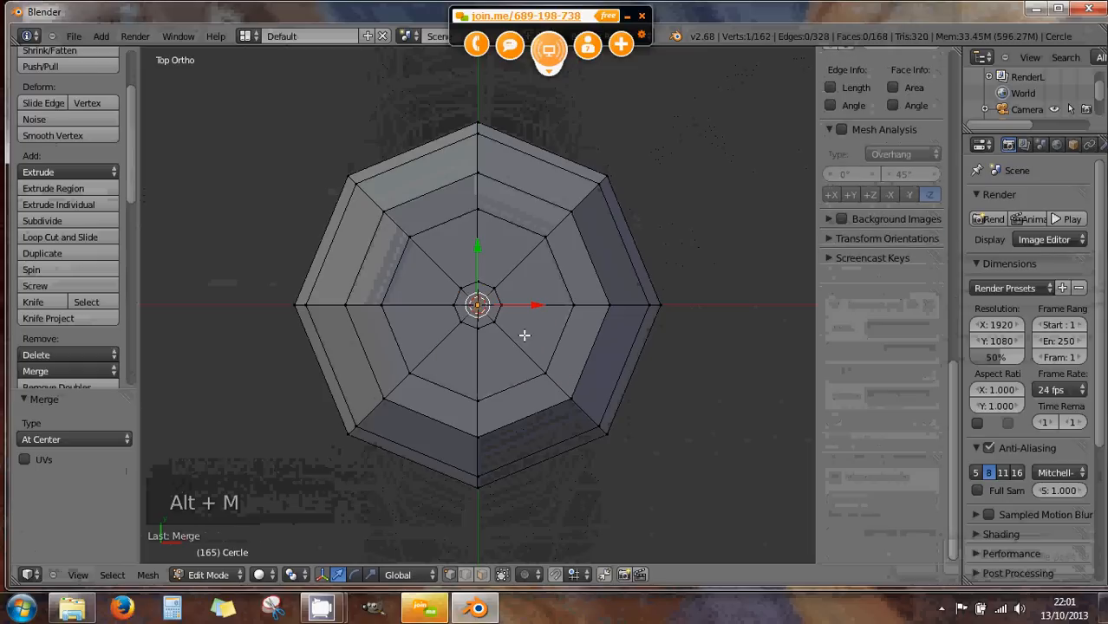
left_click(525, 336)
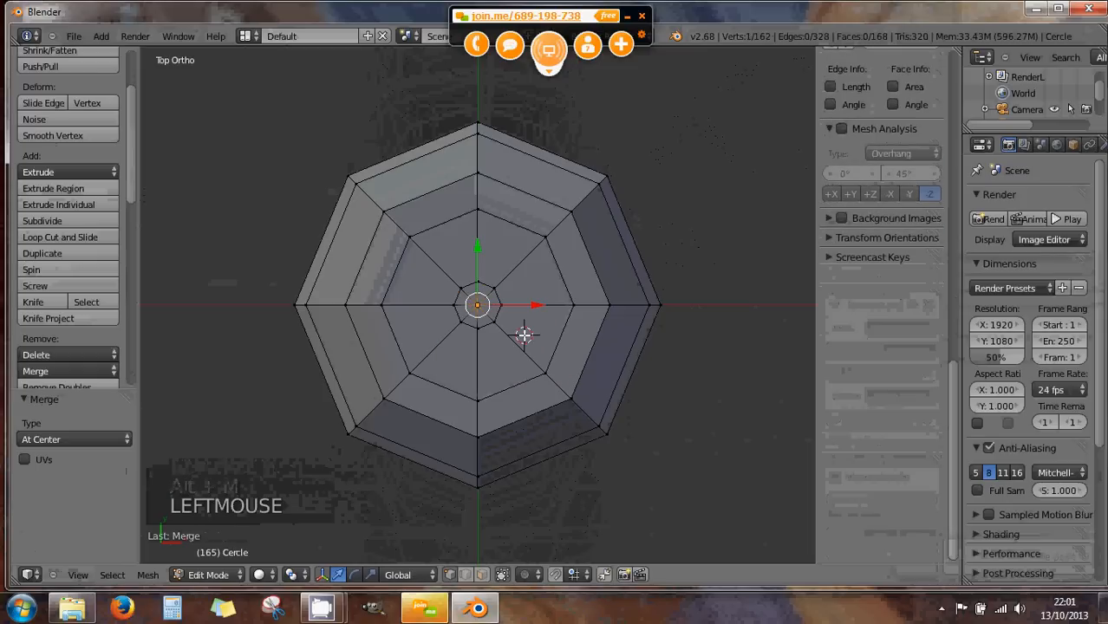
- Select the merged centre vertex of the floor, centre the view on it and inspect the head from the top, front and right
middle_click_drag(524, 333, 539, 283)
scroll(539, 314, "down", 5)
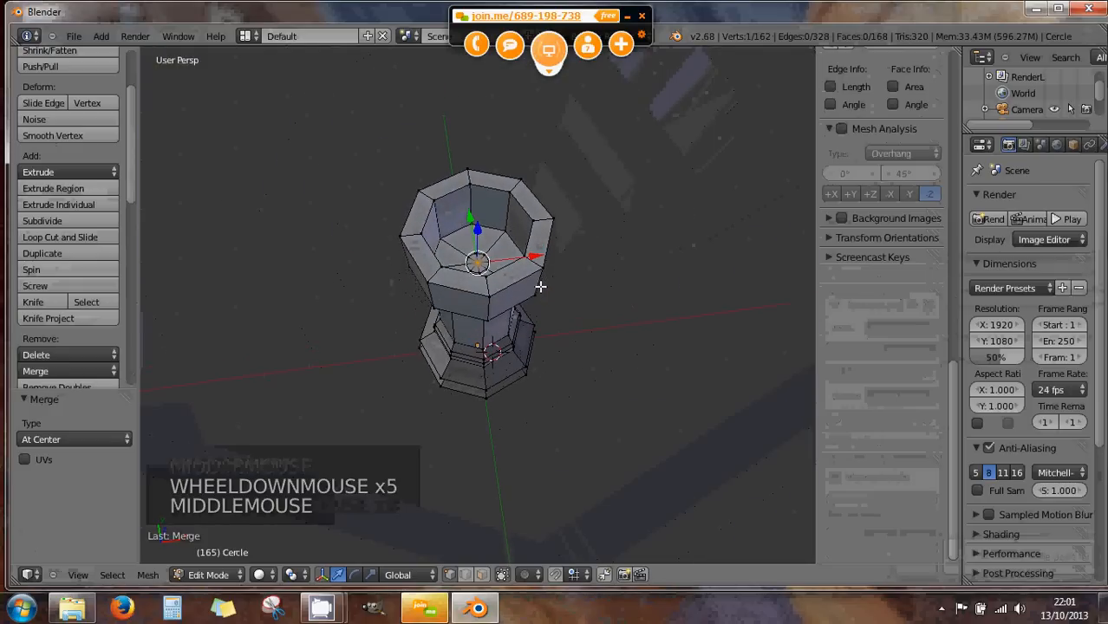
right_click(532, 222)
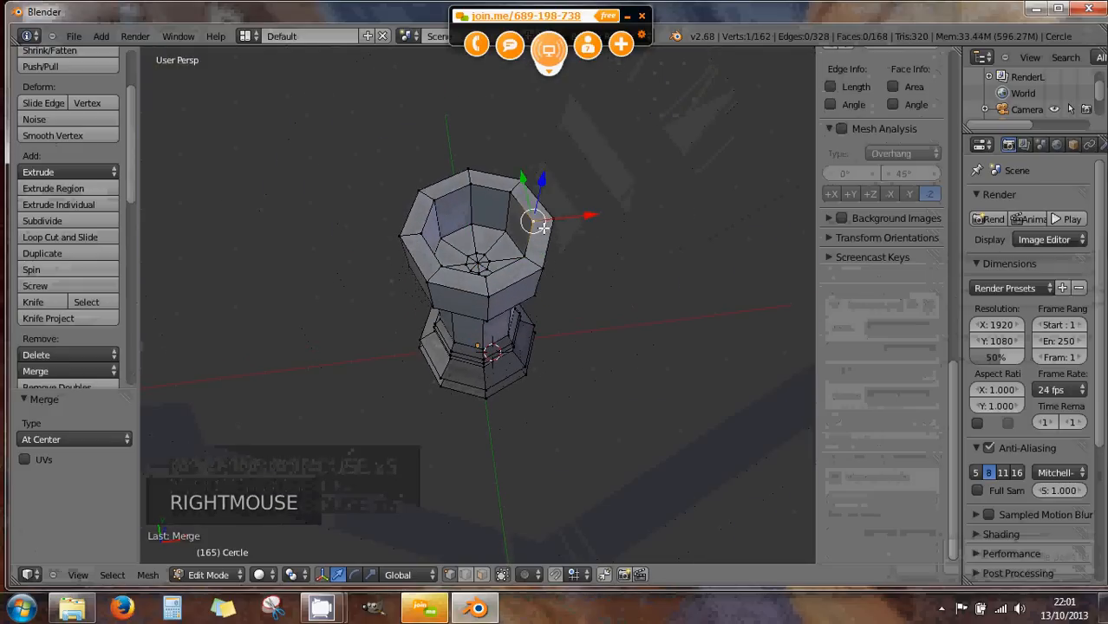
right_click(476, 262)
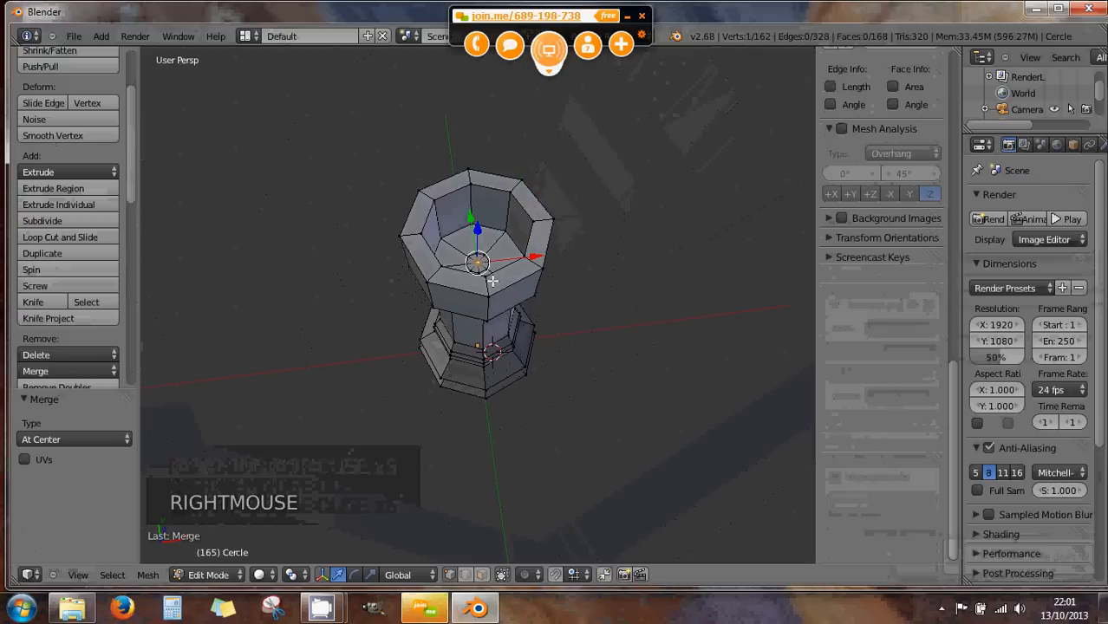
key("KP_Decimal")
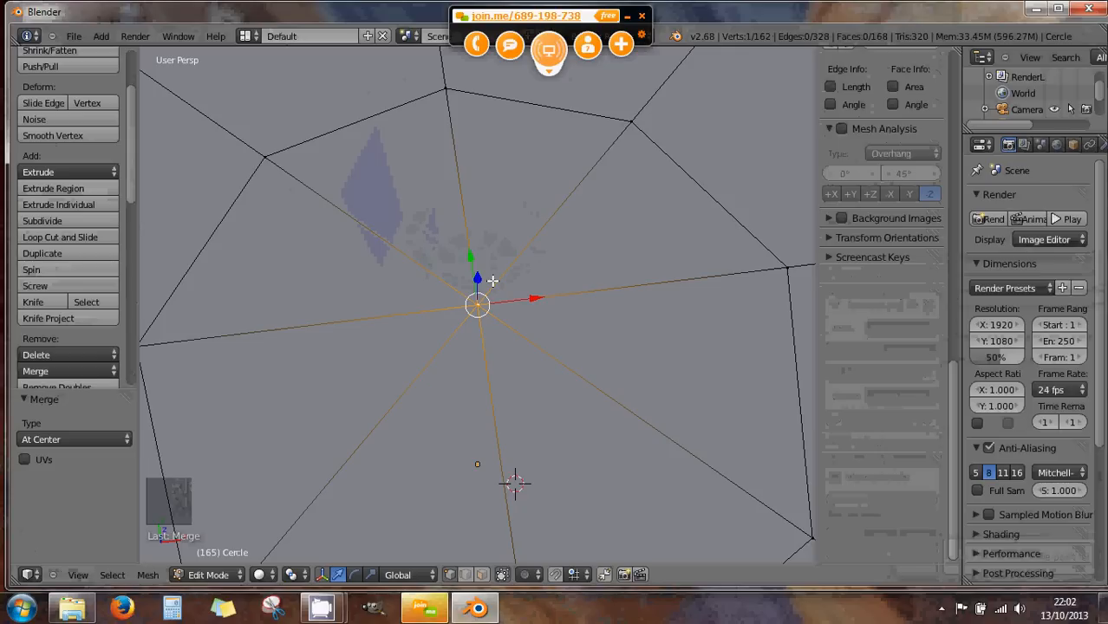
scroll(491, 279, "down", 15)
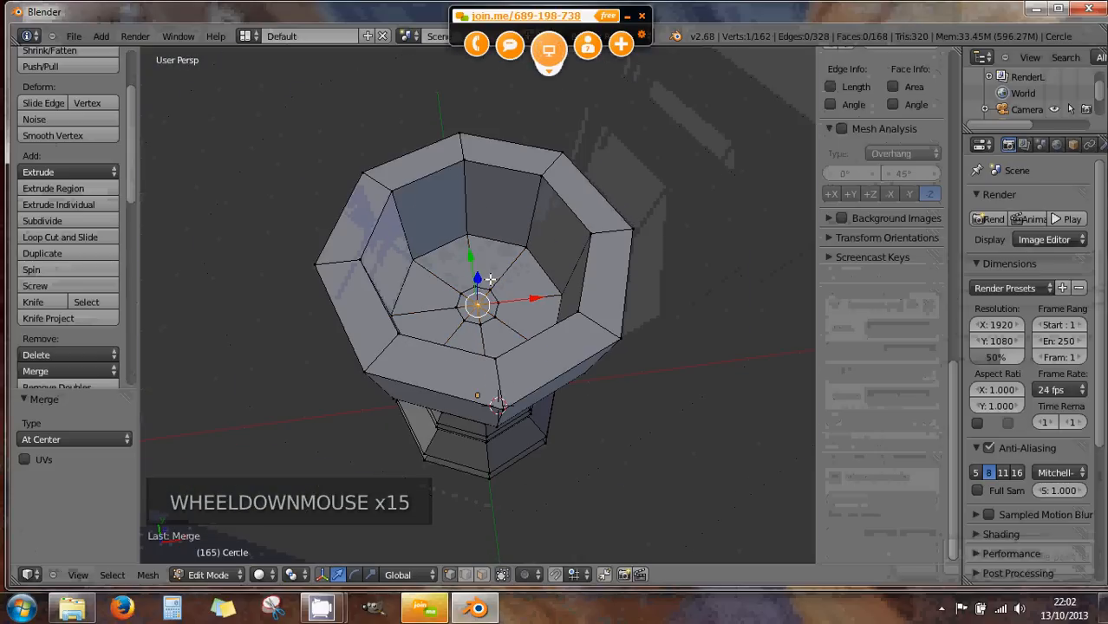
mouse_move(490, 278)
middle_mouse_down()
mouse_move(489, 262)
mouse_move(476, 279)
middle_mouse_up()
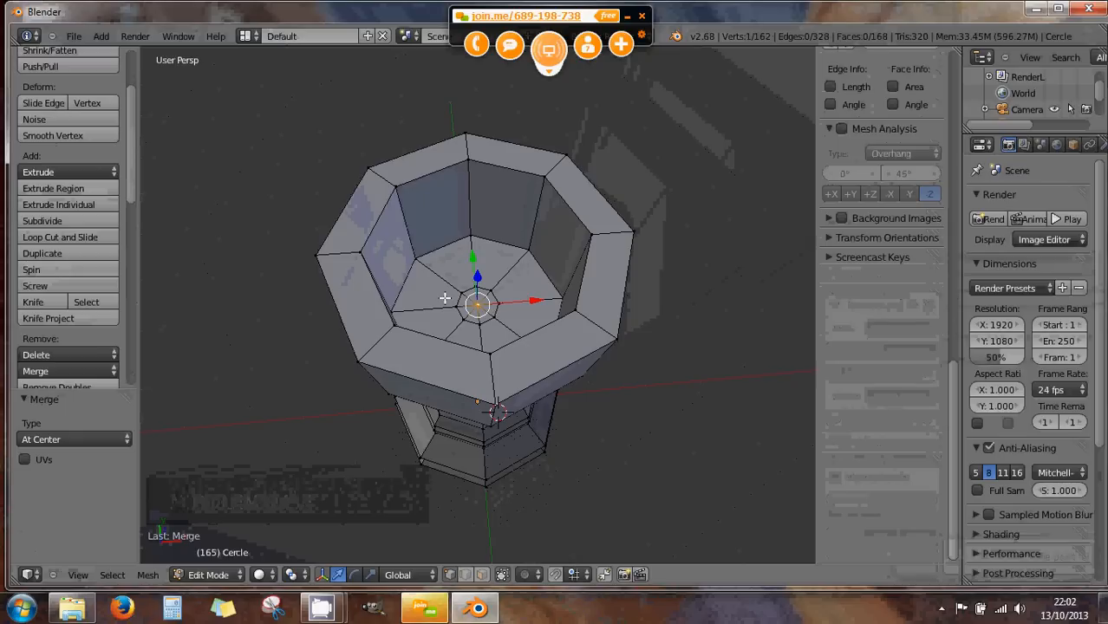
key("KP_7")
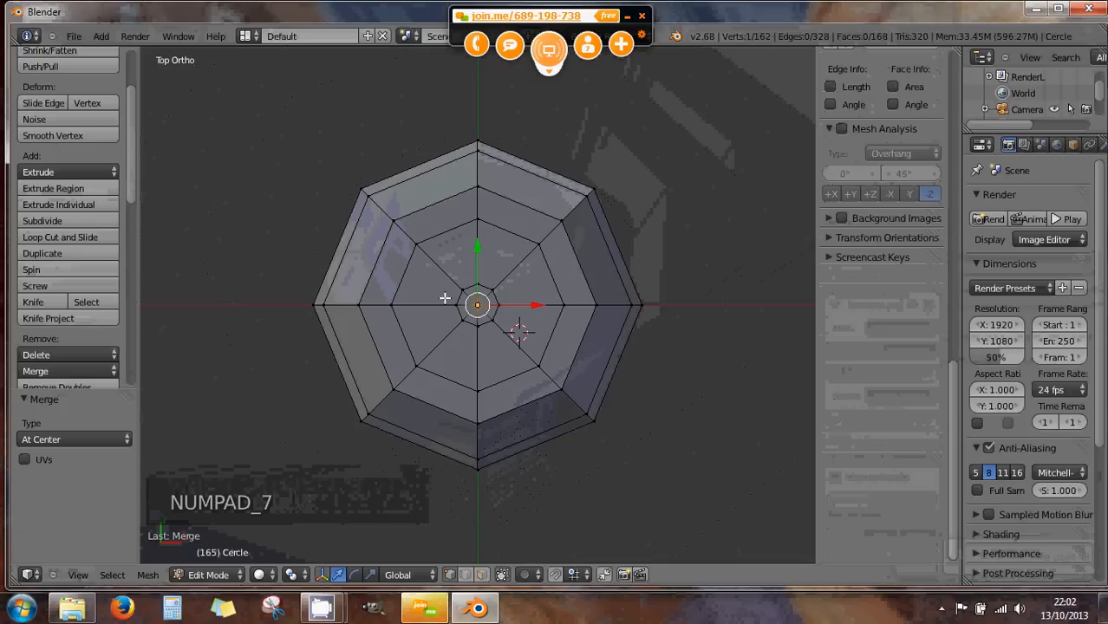
key("KP_1")
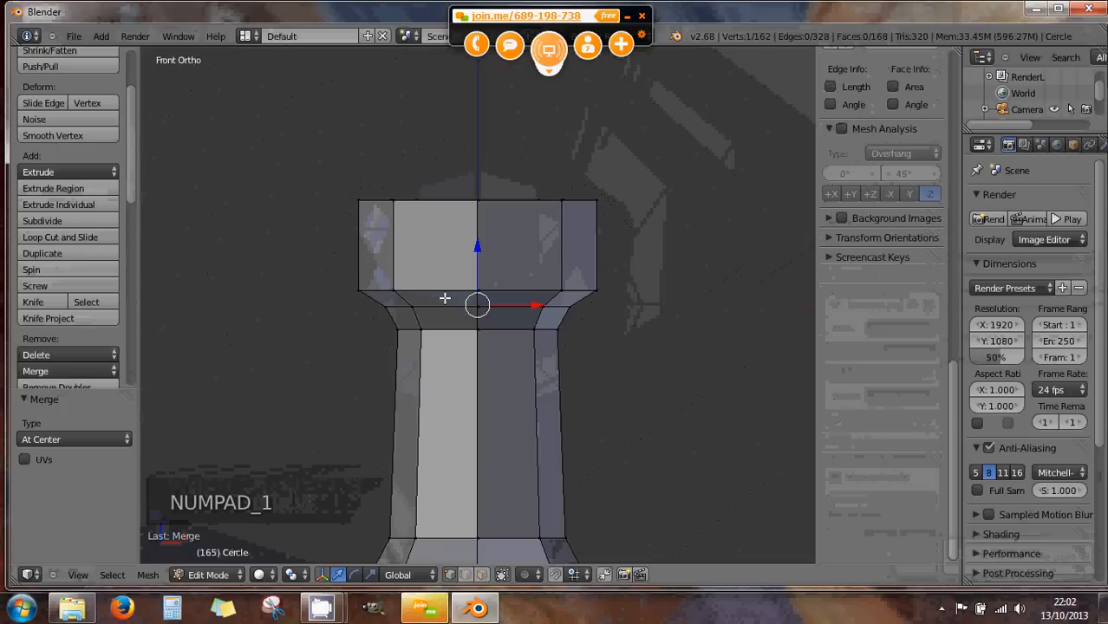
key("KP_3")
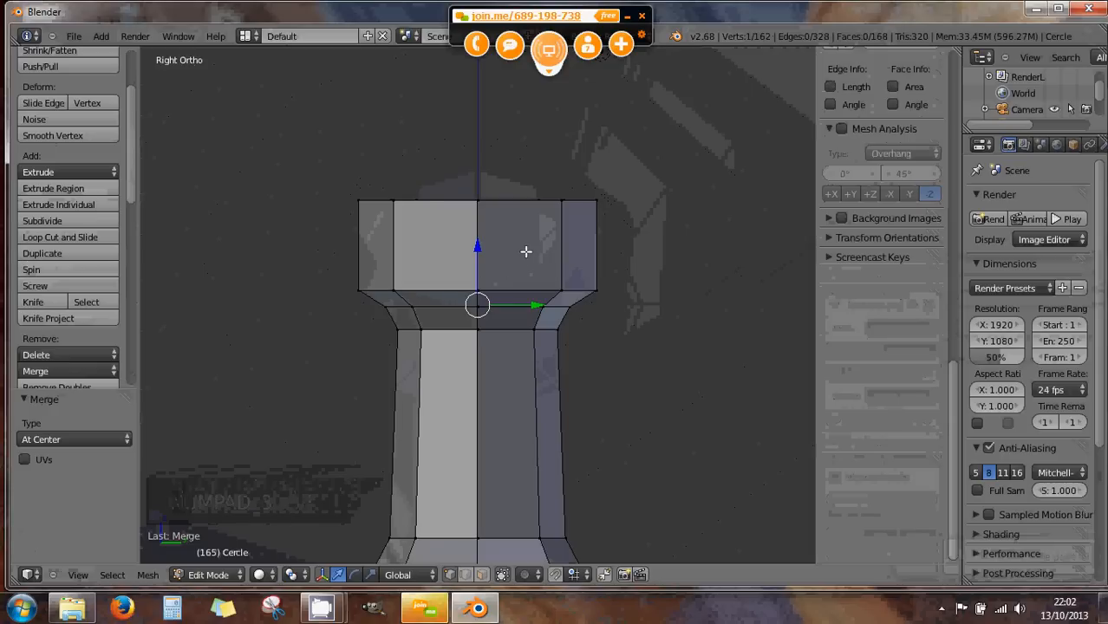
middle_click_drag(525, 251, 481, 392)
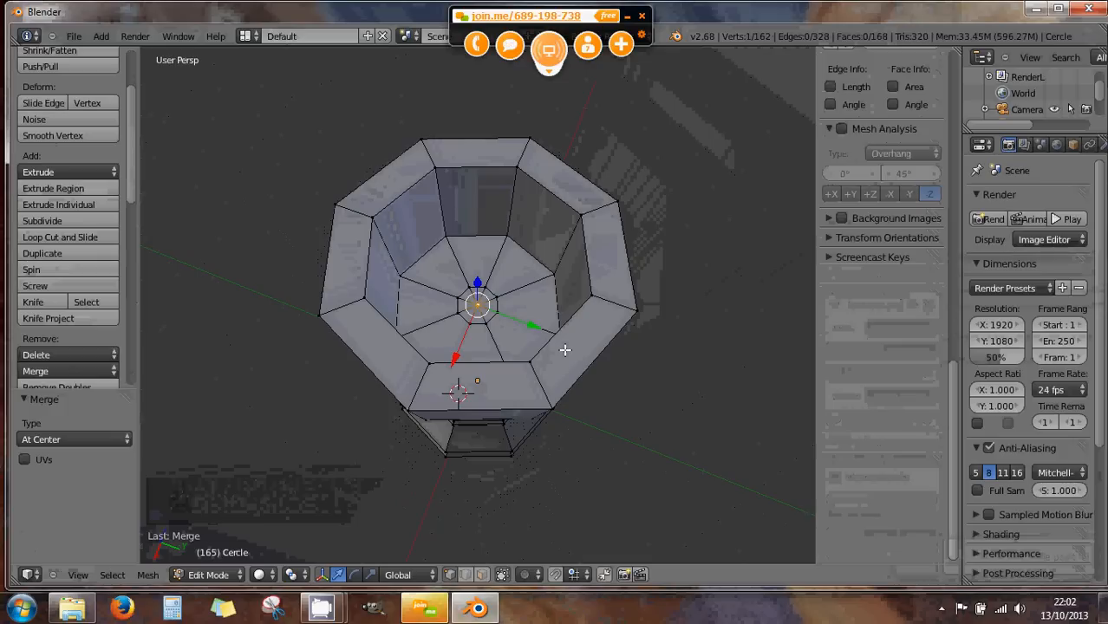
- Display the mesh as wireframe and raise the centre vertex of the hollow's floor about 0.021 along Z
key("KP_1")
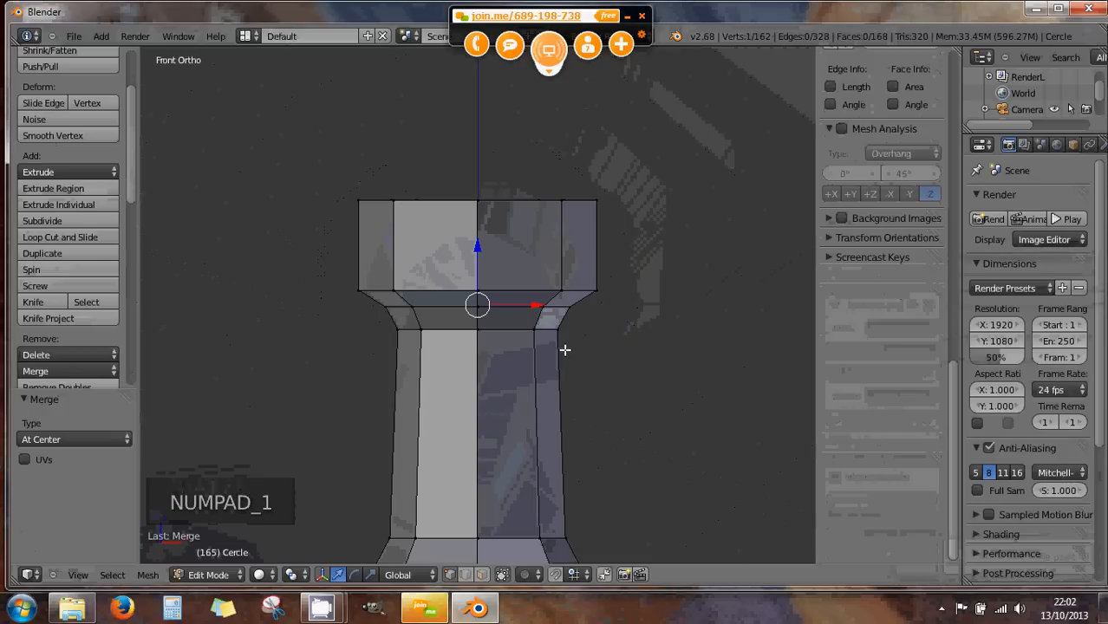
key("z")
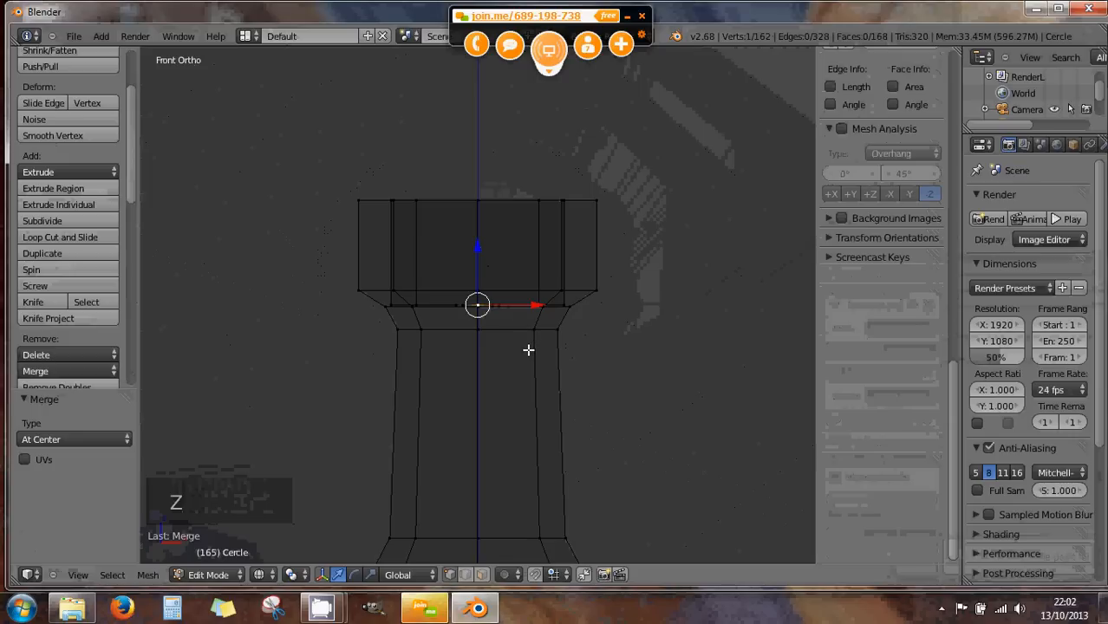
key("z")
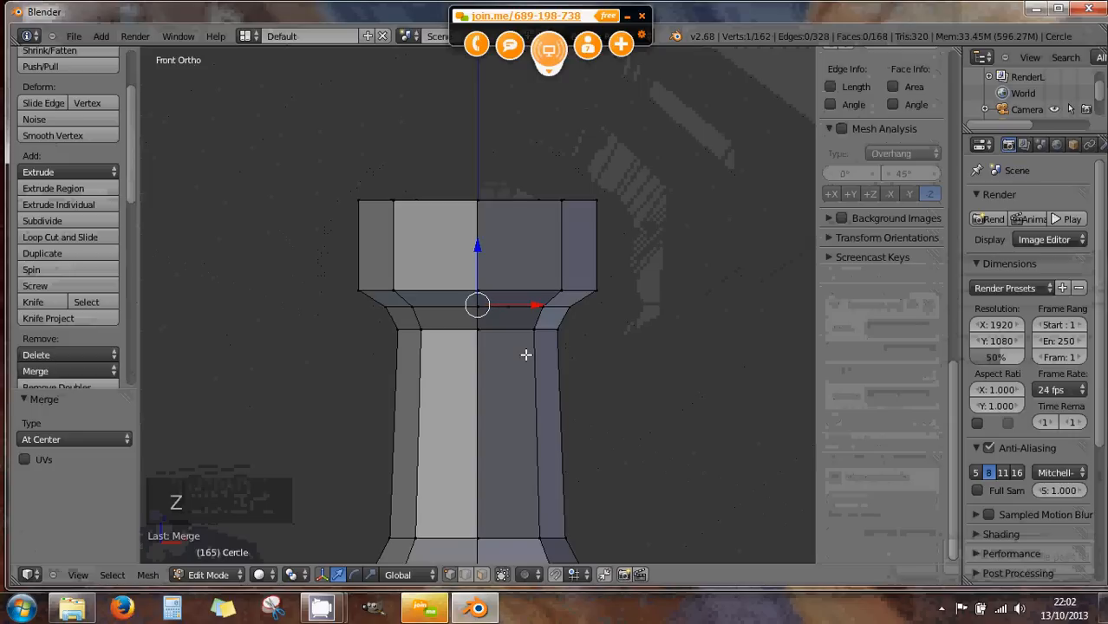
key("z")
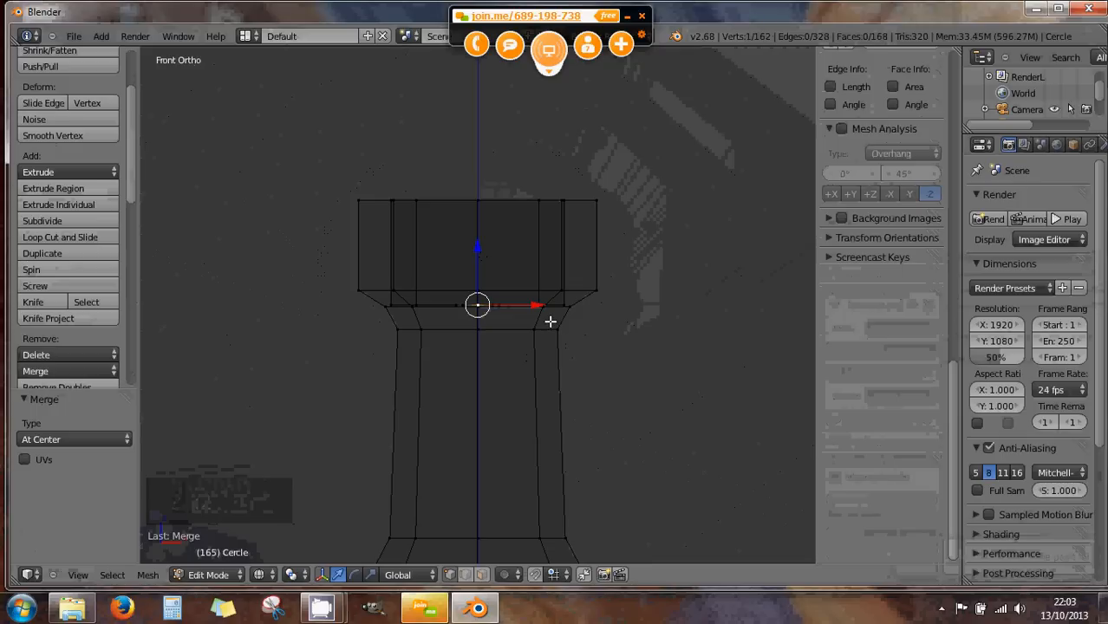
scroll(549, 319, "up", 3)
middle_click_drag(534, 303, 549, 354)
mouse_move(479, 248)
left_mouse_down()
mouse_move(479, 237)
mouse_move(481, 248)
left_mouse_up()
scroll(492, 265, "down", 2)
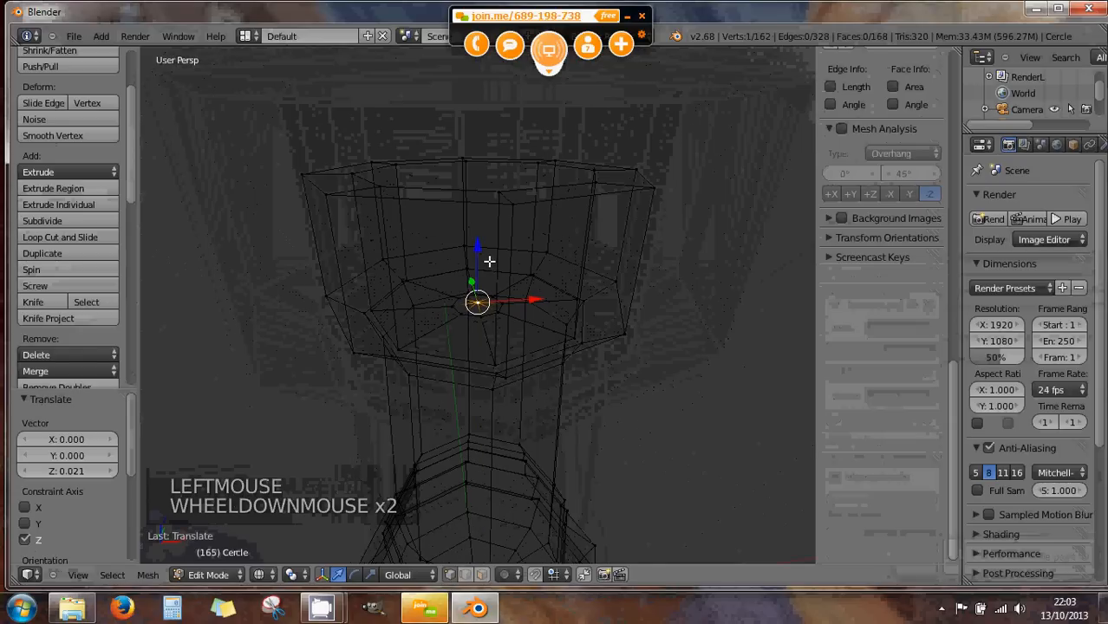
- Try out edge loop selection on the wireframe head, select a single vertex on the hollow's floor edge and return to solid display
middle_click_drag(489, 261, 461, 289)
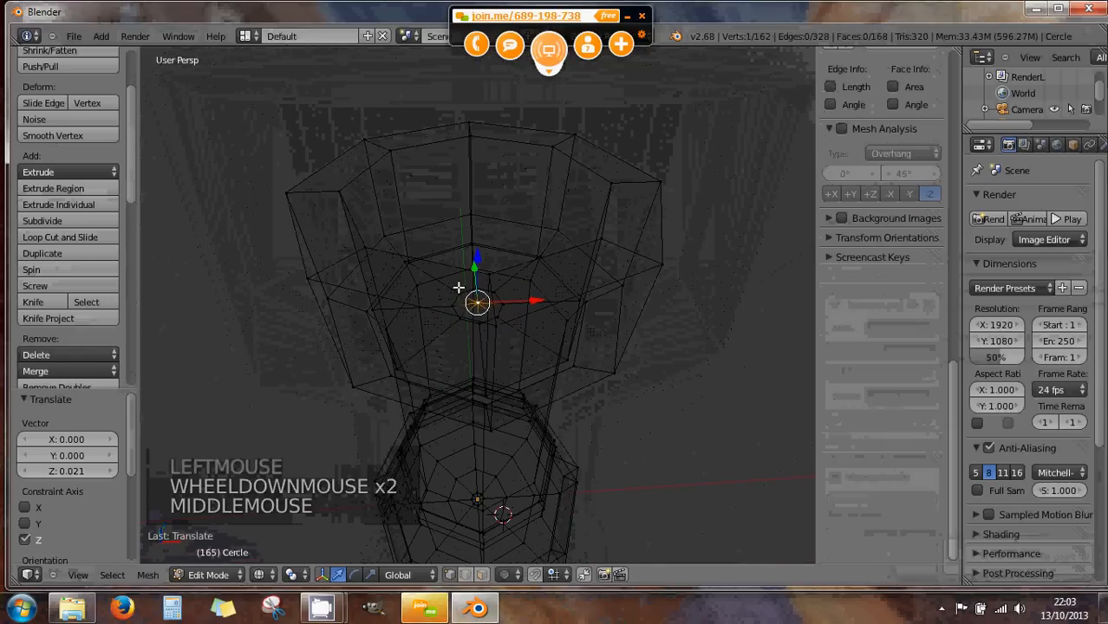
right_click(392, 299, "alt")
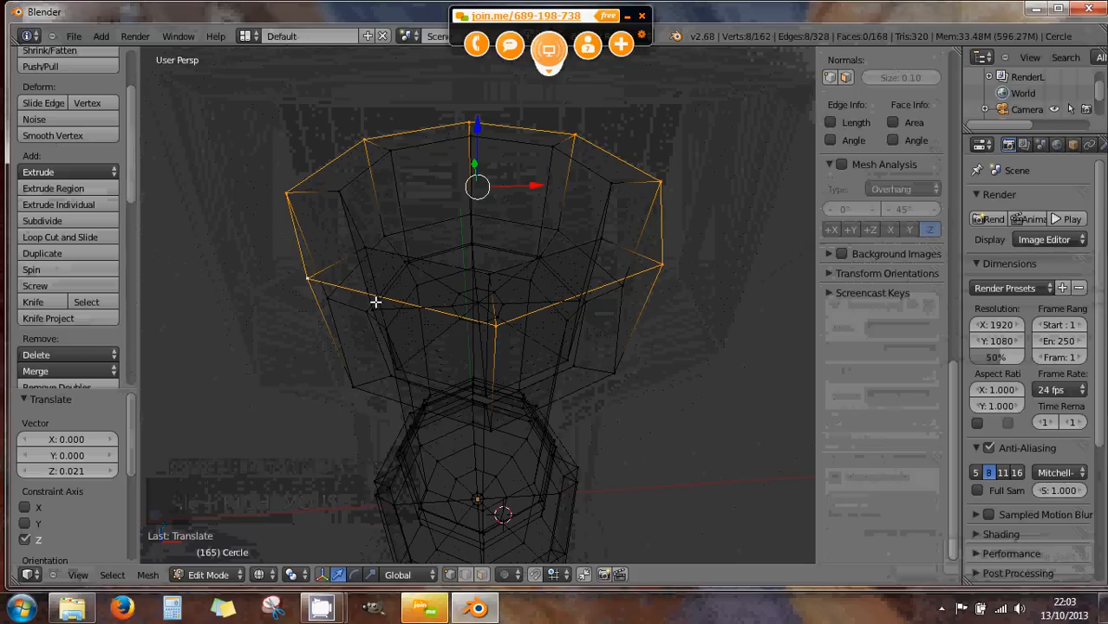
mouse_move(450, 305)
middle_mouse_down()
mouse_move(453, 249)
mouse_move(458, 318)
middle_mouse_up()
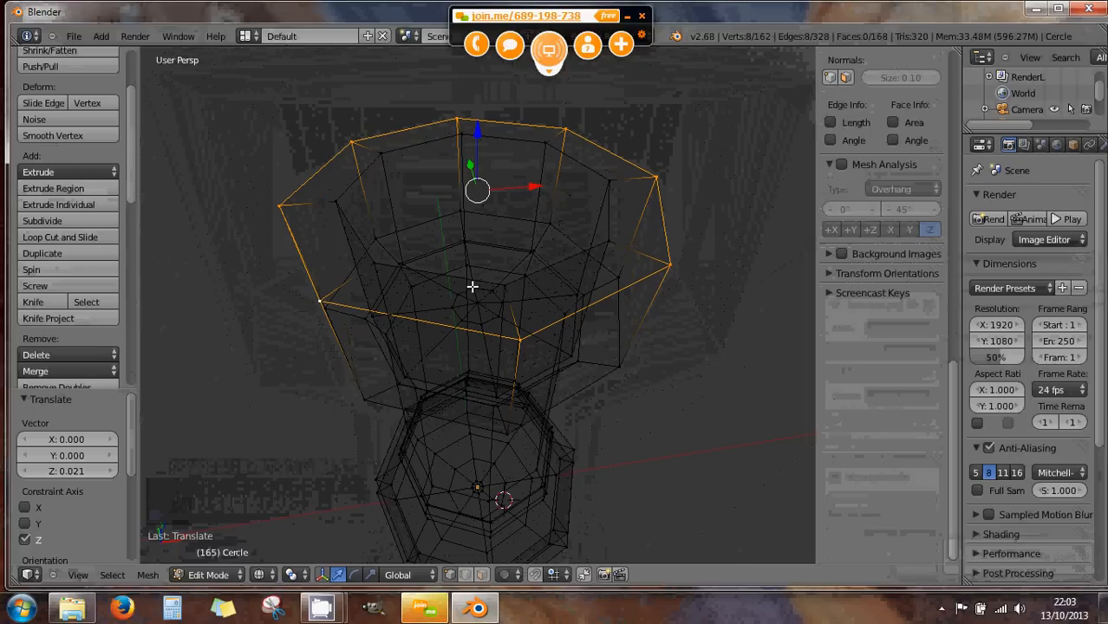
right_click(526, 274)
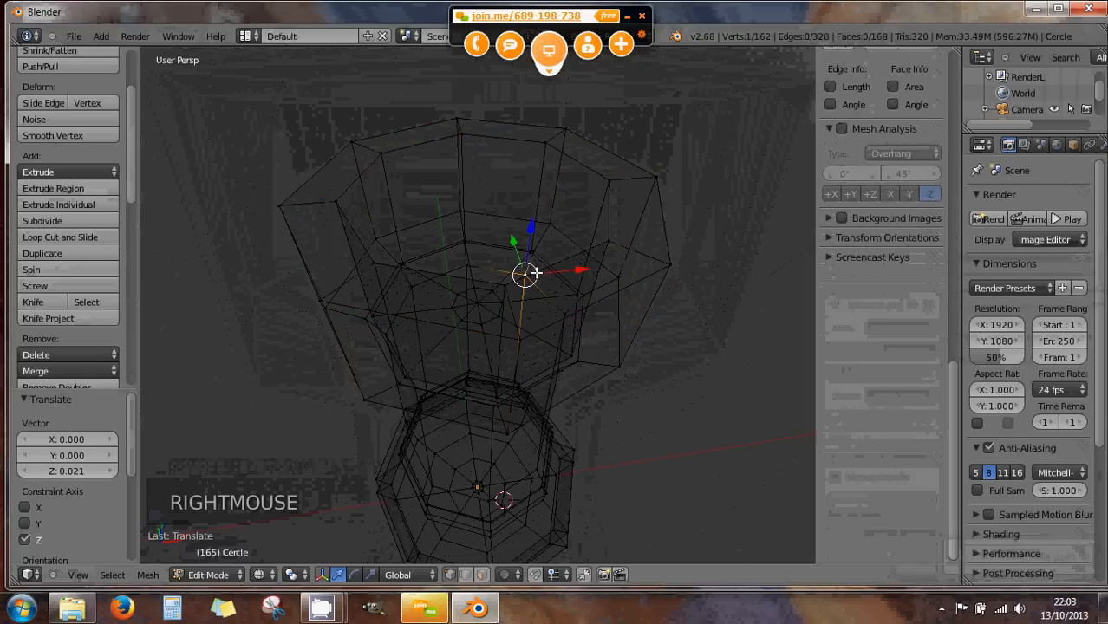
right_click(468, 280, "alt")
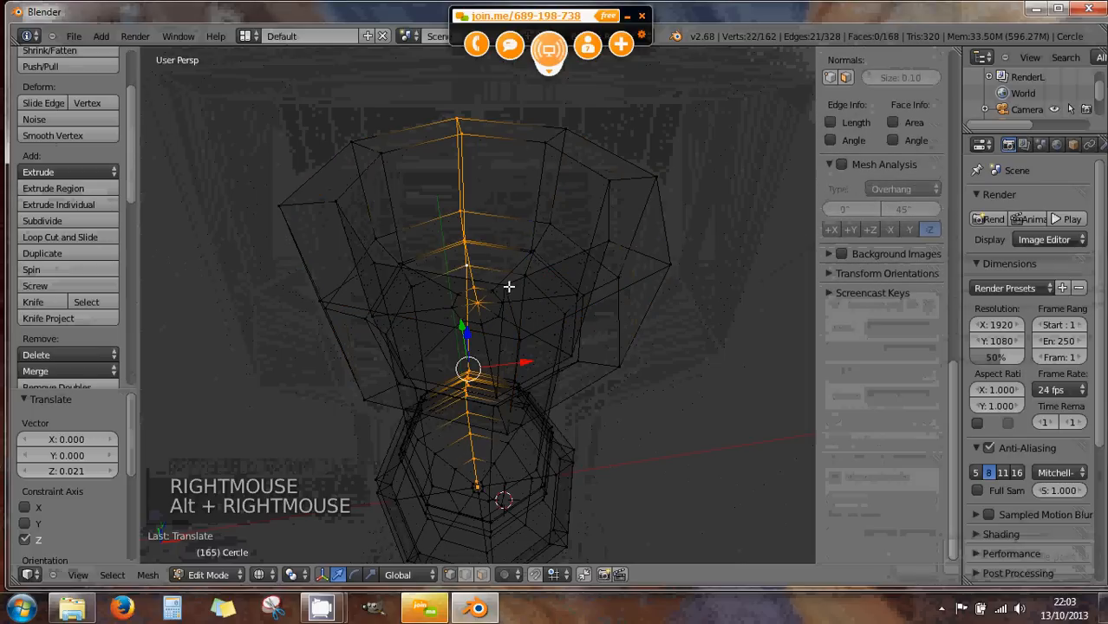
right_click(571, 258)
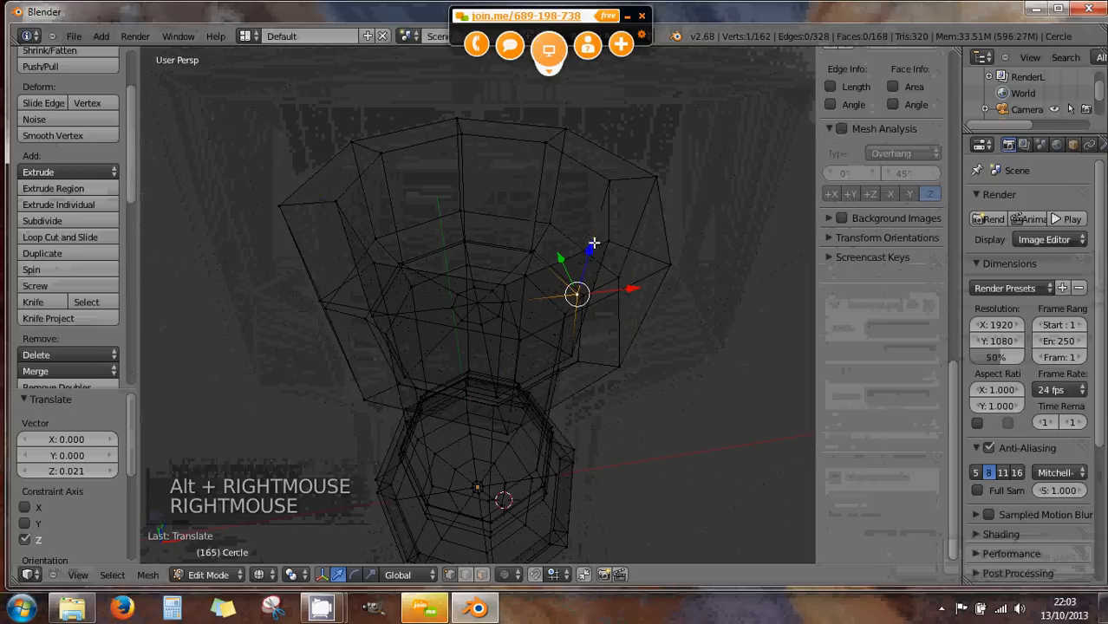
middle_click_drag(593, 245, 606, 252)
key("z")
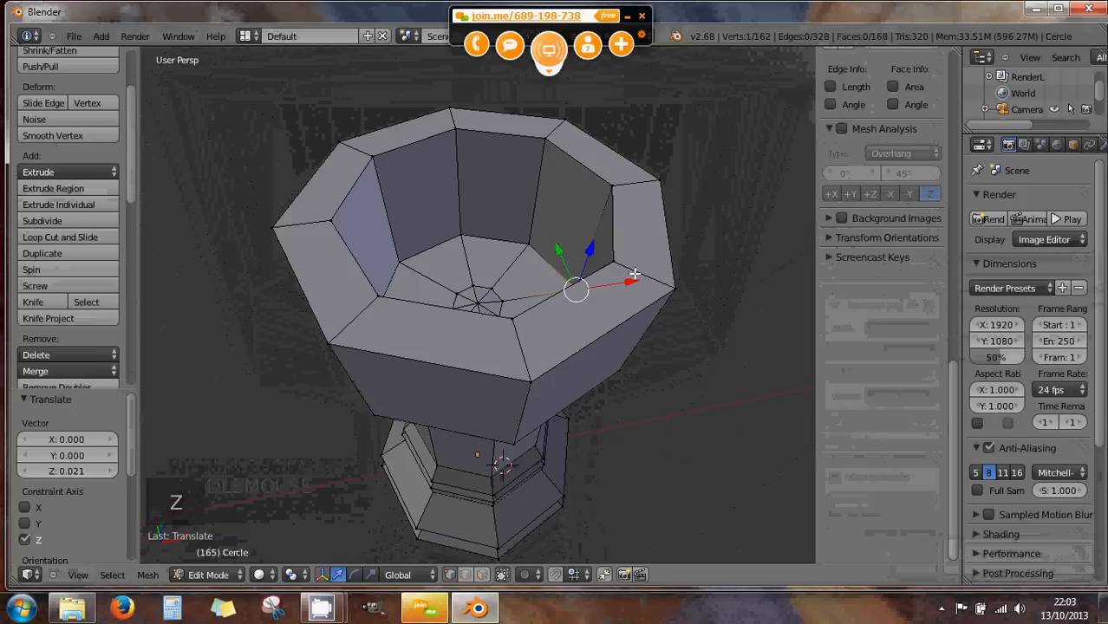
- Undo the floor, the hollow's walls and the rim modelling back to the head's open upper edge loop
key("ctrl+z")
key("ctrl+z")
key("ctrl+z")
key("ctrl+z")
key("ctrl+z")
key("ctrl+z")
key("ctrl+z")
key("ctrl+z")
key("ctrl+z")
key("ctrl+z")
key("ctrl+z")
key("ctrl+z")
key("ctrl+z")
key("ctrl+z")
key("ctrl+z")
key("ctrl+z")
key("ctrl+z")
key("ctrl+z")
key("ctrl+z")
key("ctrl+z")
key("ctrl+z")
key("ctrl+z")
key("ctrl+z")
key("ctrl+z")
key("ctrl+z")
key("ctrl+z")
key("ctrl+z")
key("ctrl+z")
key("ctrl+z")
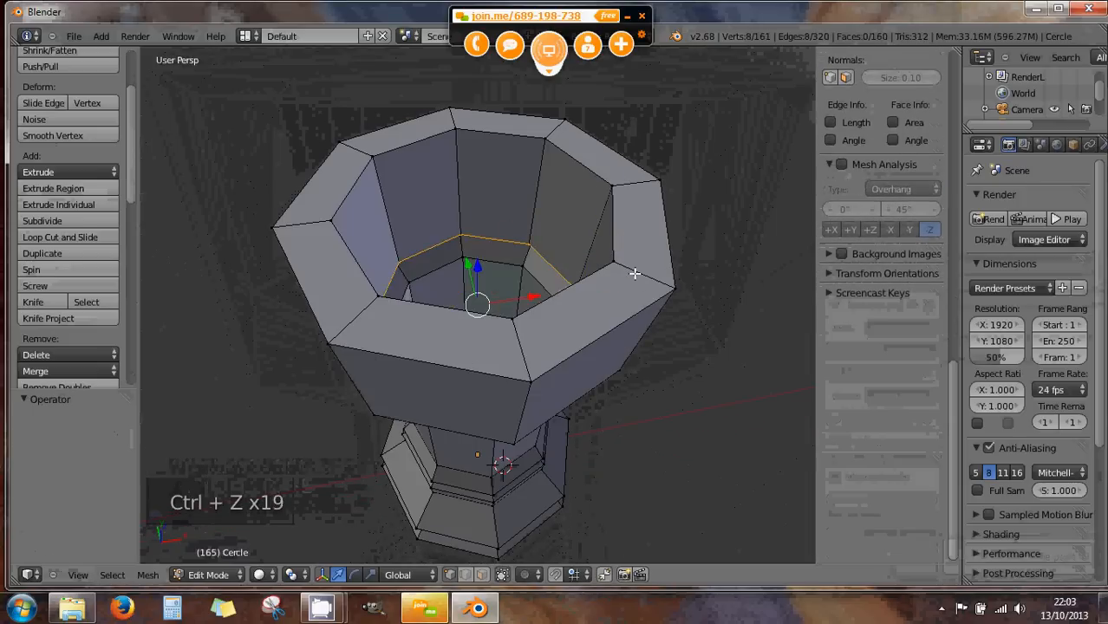
key("ctrl+z")
key("ctrl+z")
key("ctrl+z")
key("ctrl+z")
key("ctrl+z")
key("ctrl+z")
key("ctrl+z")
key("ctrl+z")
key("ctrl+z")
key("ctrl+z")
key("ctrl+z")
key("ctrl+z")
key("ctrl+z")
key("ctrl+z")
key("ctrl+z")
key("ctrl+z")
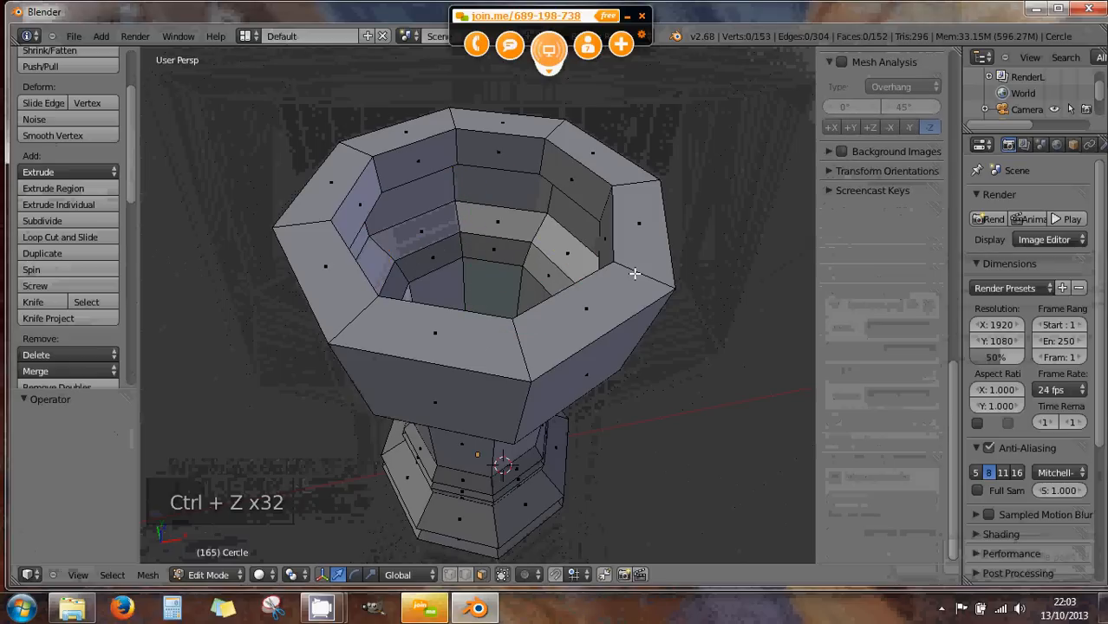
key("ctrl+z")
key("ctrl+z")
key("ctrl+z")
key("ctrl+z")
key("ctrl+z")
key("ctrl+z")
key("ctrl+z")
key("ctrl+z")
key("ctrl+z")
key("ctrl+z")
key("ctrl+z")
key("ctrl+z")
key("ctrl+z")
key("ctrl+z")
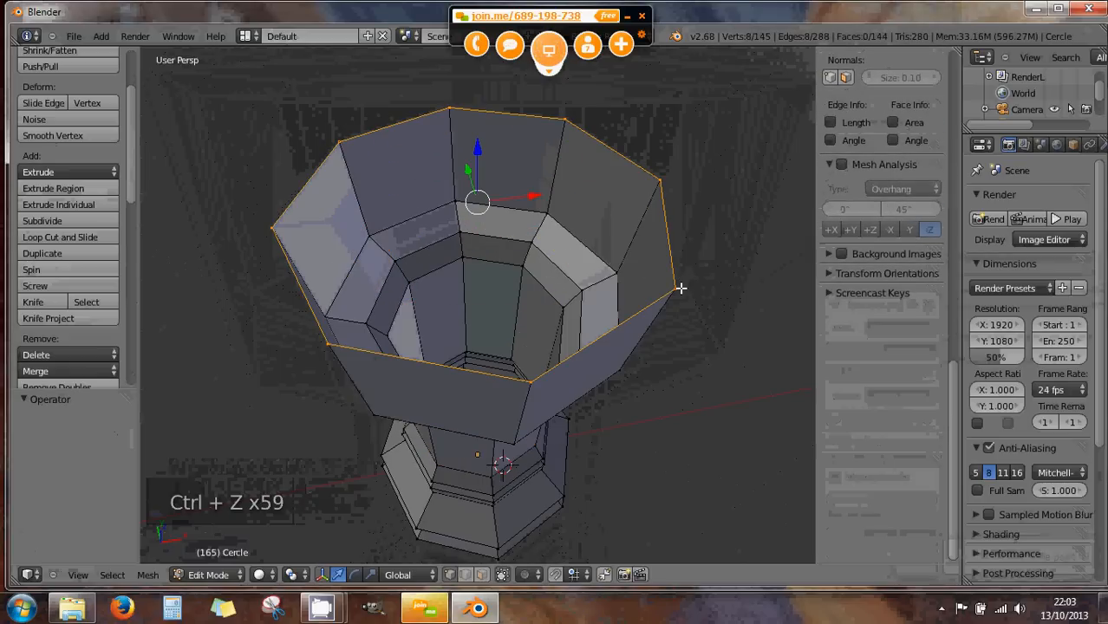
- Extrude the head's open upper edge loop in place and scale it inward to about 0.752
key("e")
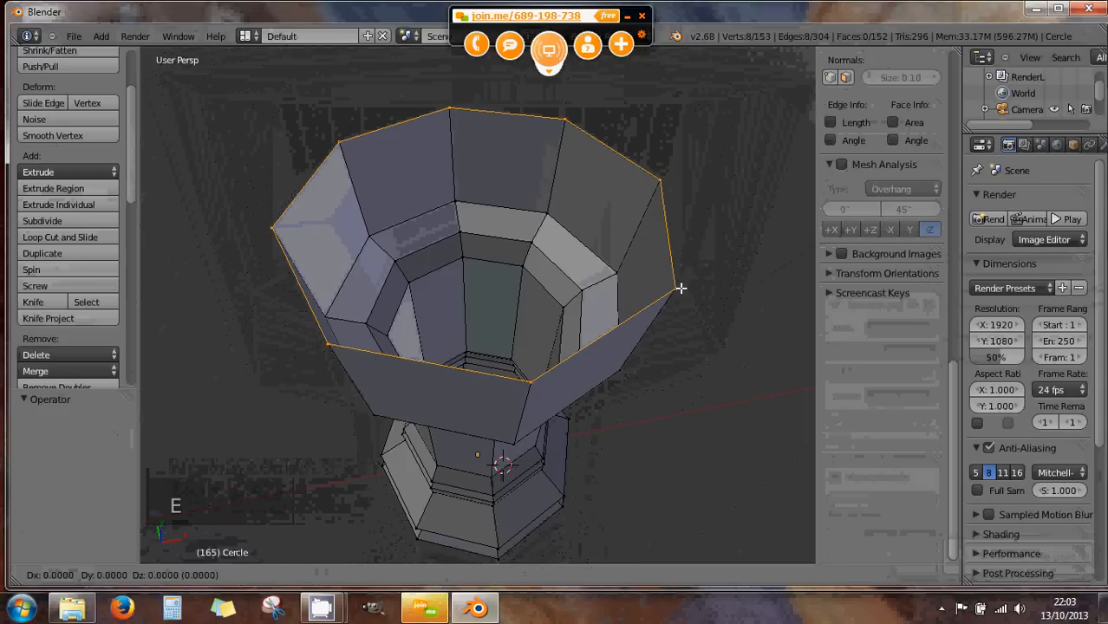
right_click(681, 288)
key("s")
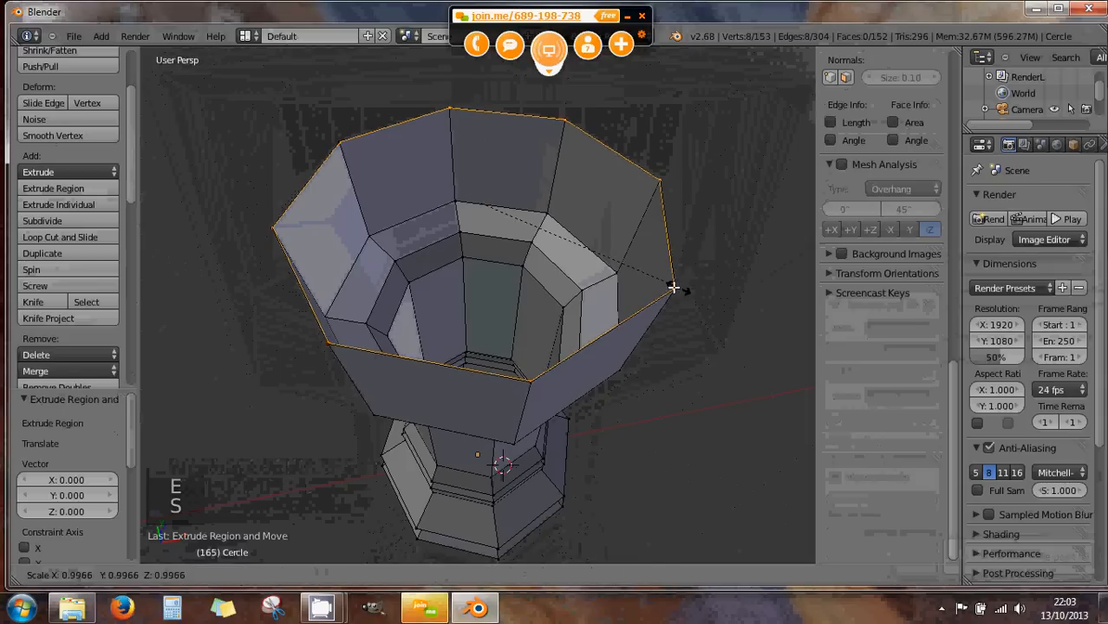
left_click(628, 274)
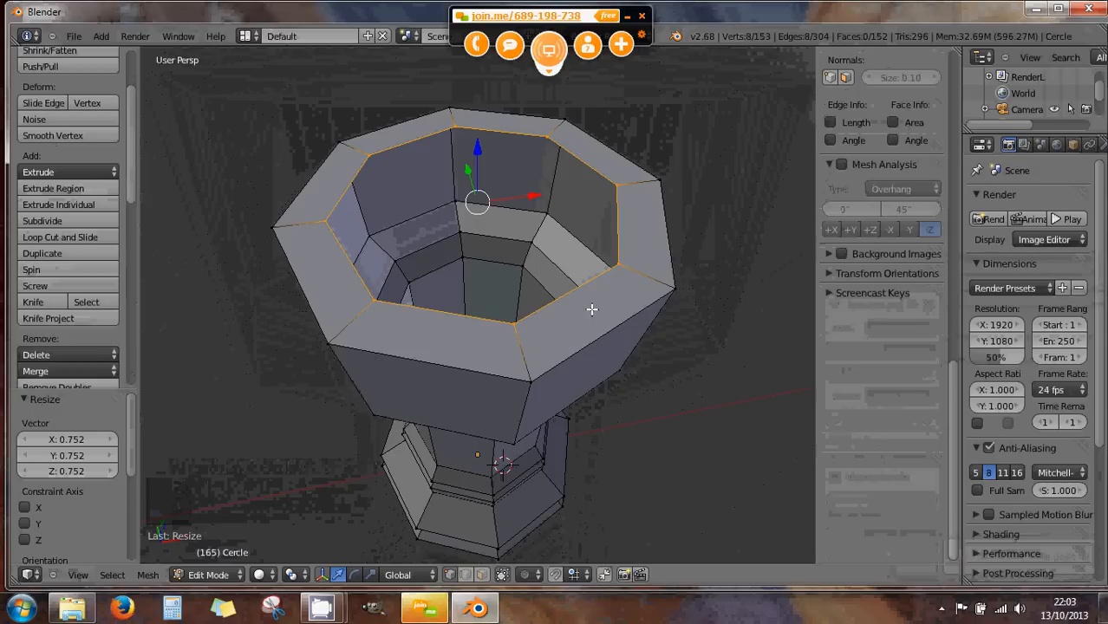
- Extrude the inner rim loop in place, adjust its height and lower it about 0.779 along Z in the front wireframe view
middle_click_drag(591, 309, 594, 274)
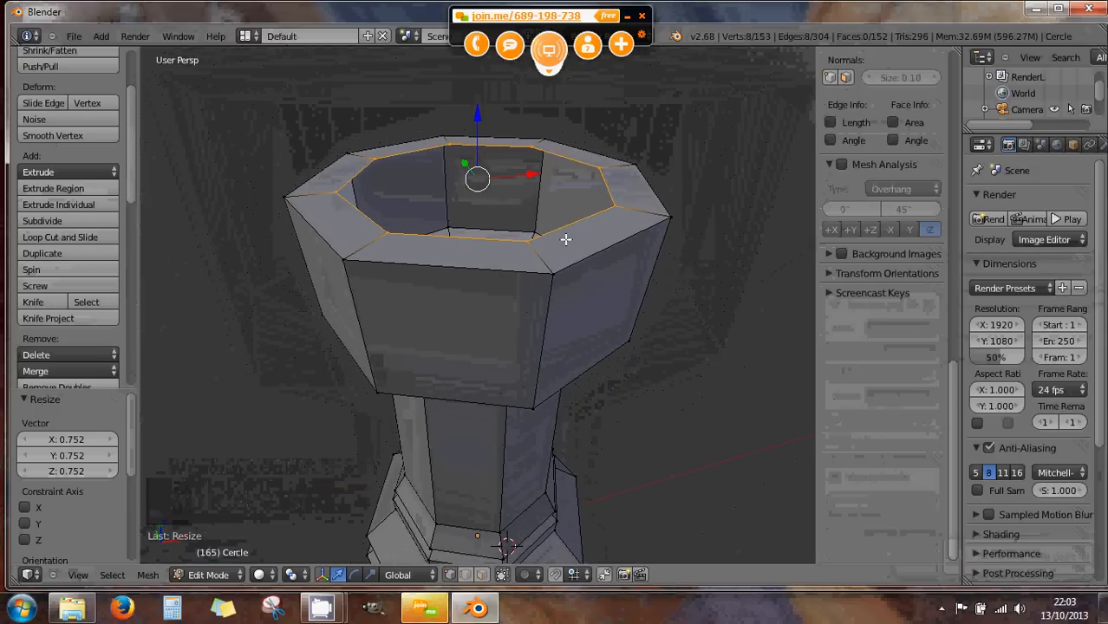
key("e")
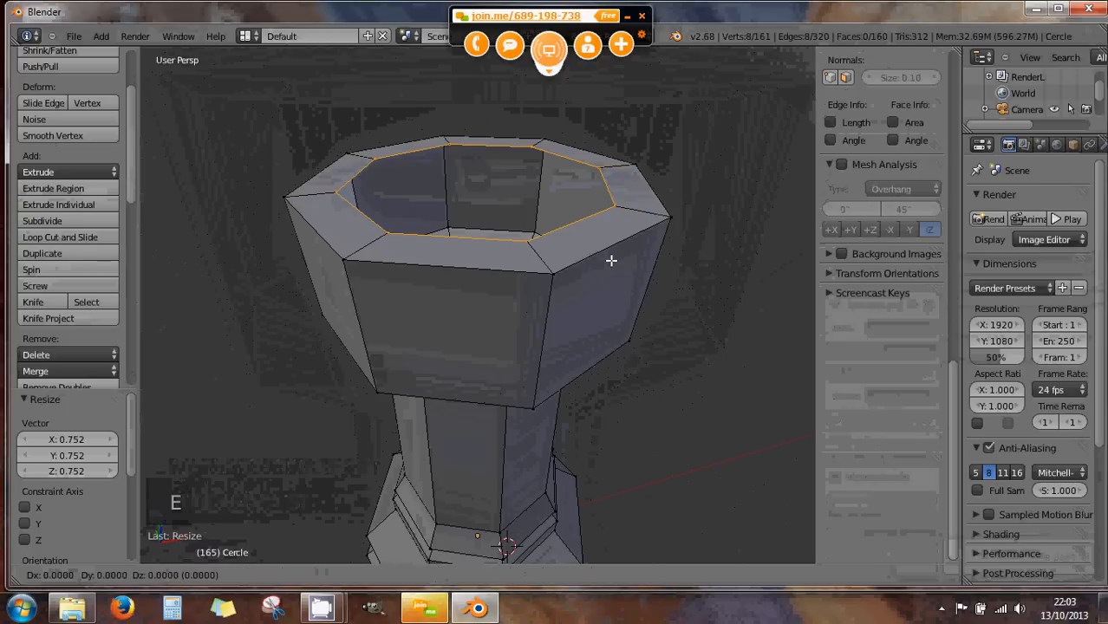
left_click(611, 260)
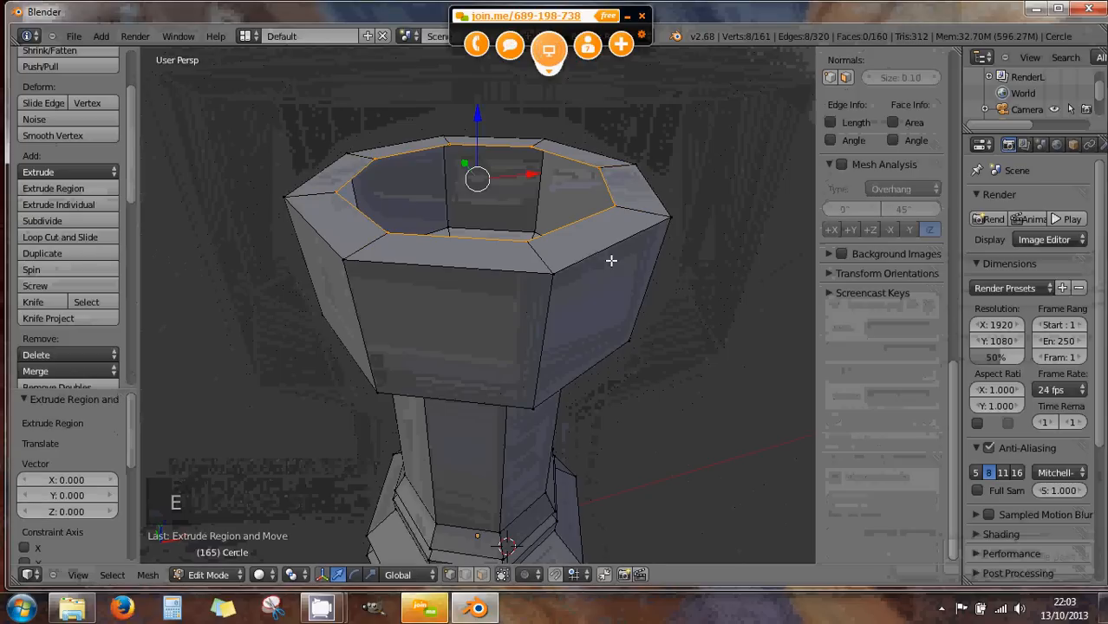
left_click_drag(477, 115, 475, 77)
left_click(479, 100)
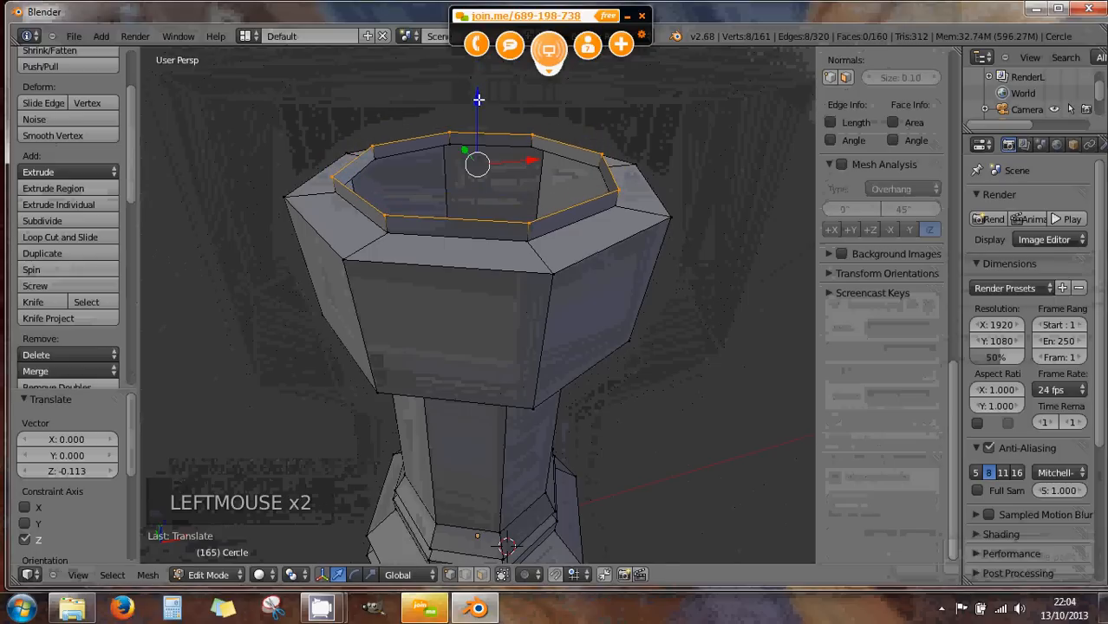
key("KP_1")
left_click_drag(479, 104, 476, 121)
key("z")
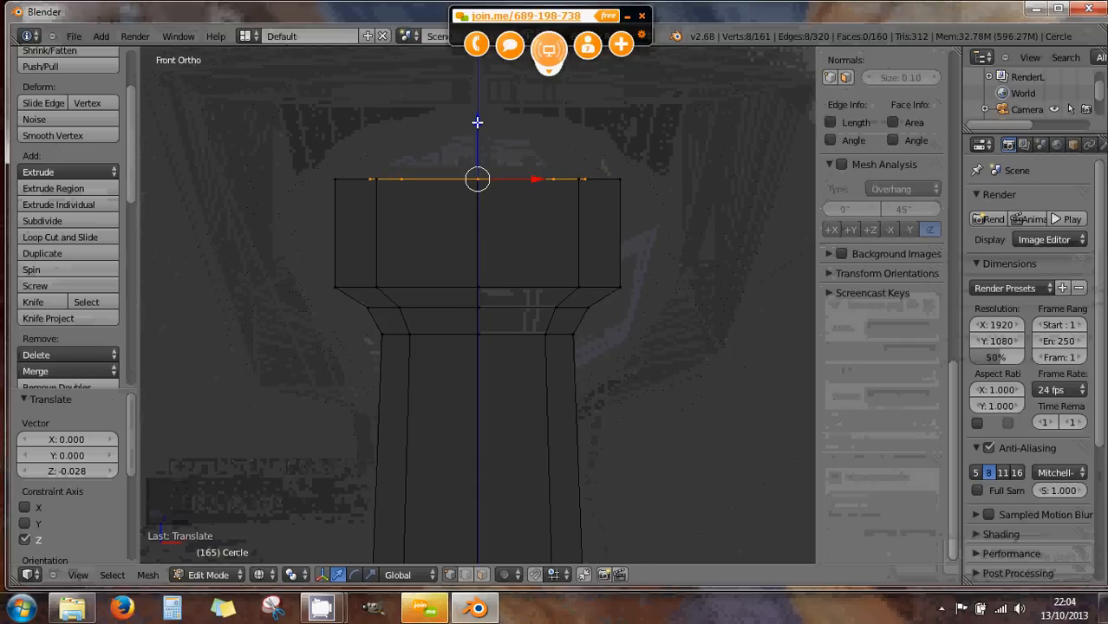
left_click_drag(477, 122, 482, 237)
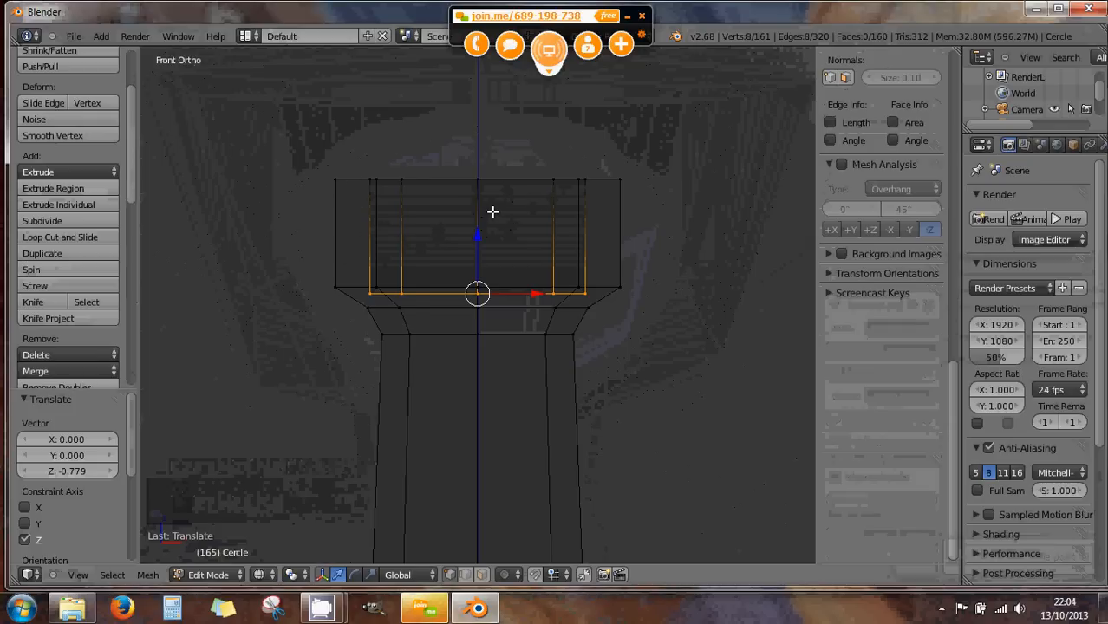
middle_click_drag(492, 212, 506, 310)
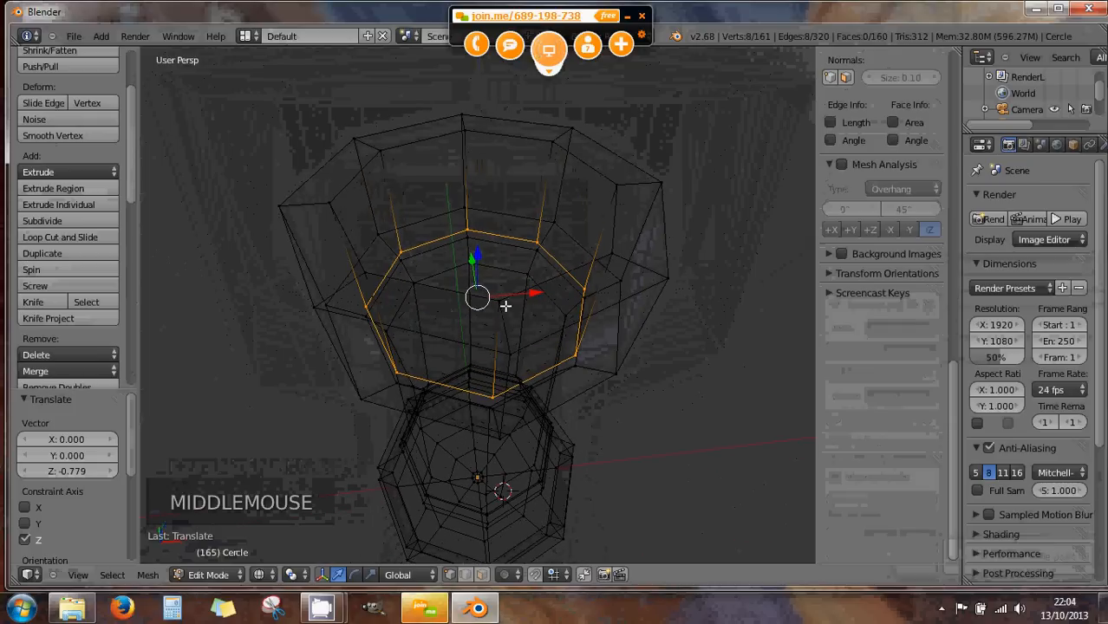
key("z")
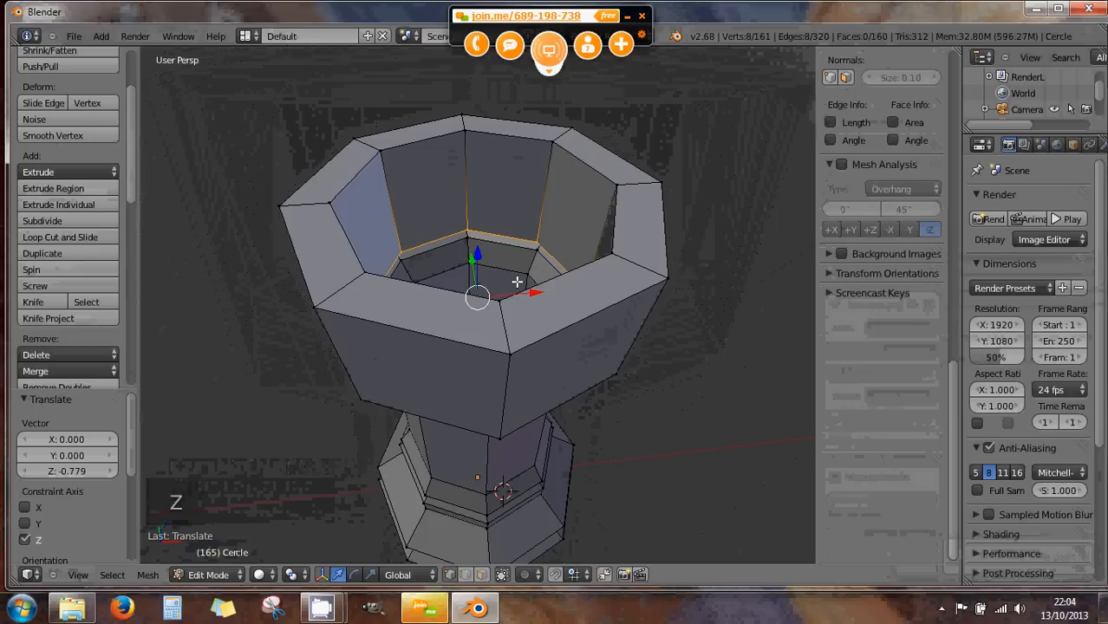
- Undo the hollow's wall and the rim scaling back to the head's open upper edge loop
key("ctrl+z")
key("ctrl+z")
key("ctrl+z")
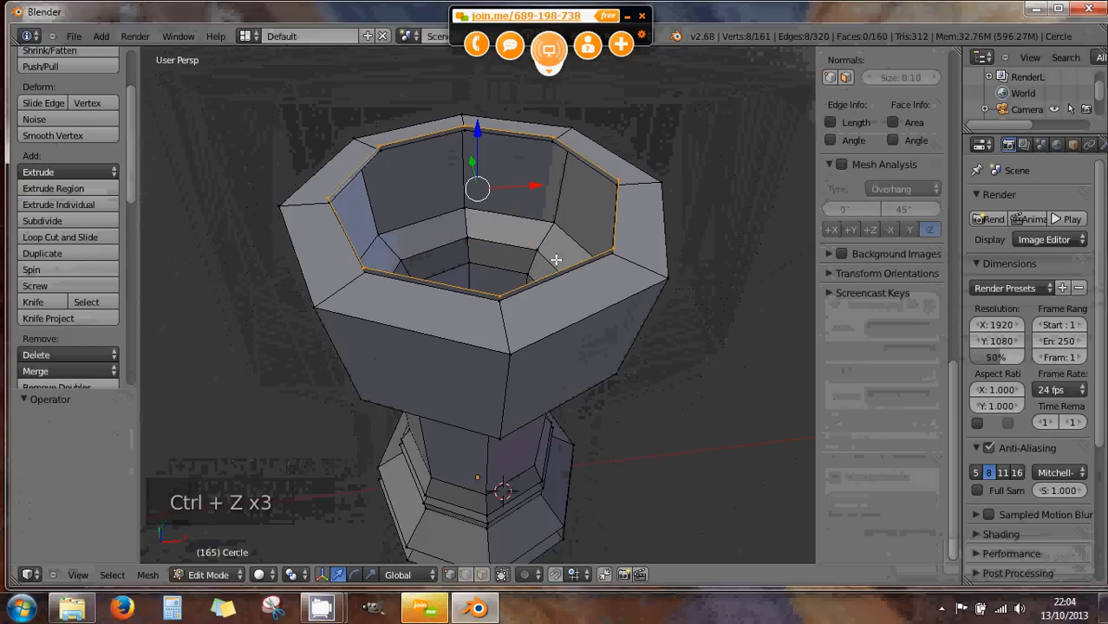
key("ctrl+z")
key("ctrl+z")
key("ctrl+z")
key("ctrl+z")
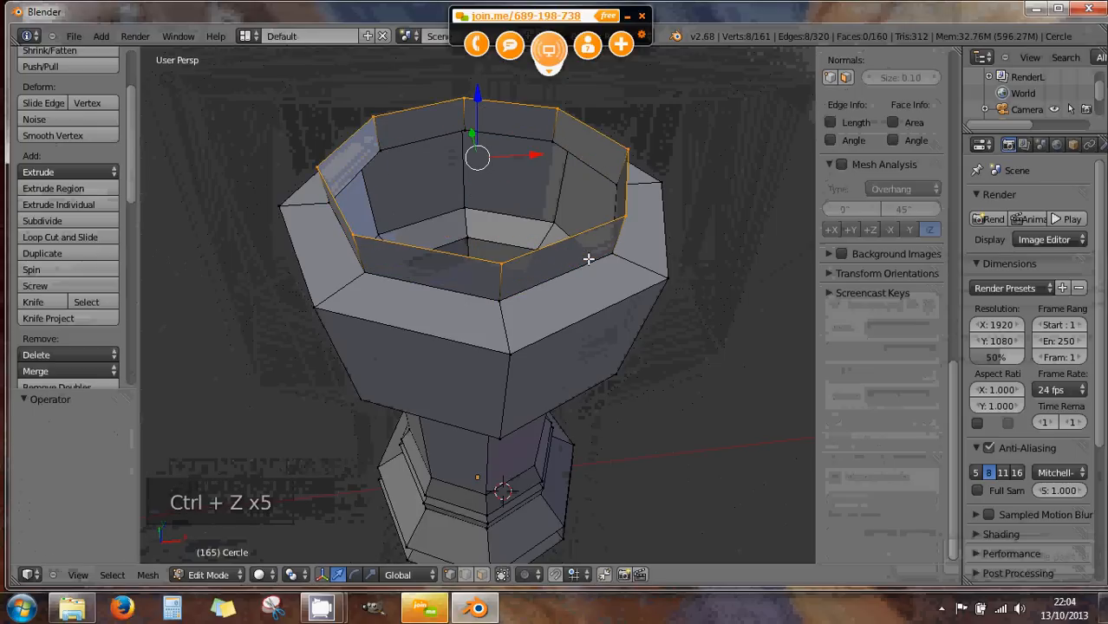
key("ctrl+z")
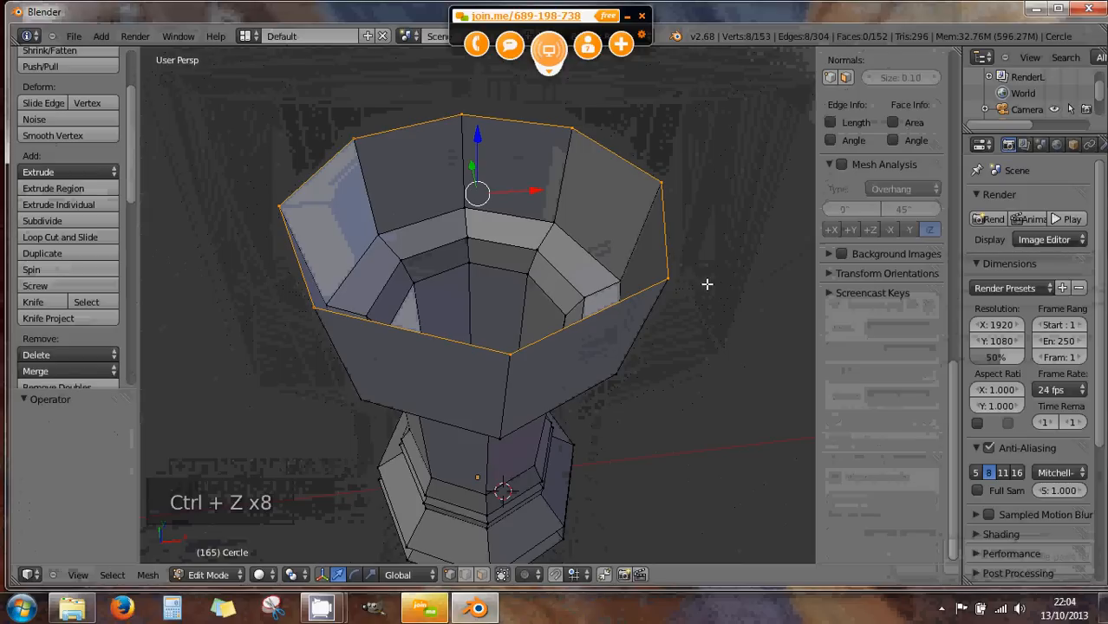
- Extrude the head's open upper edge loop in place again and scale it inward to about 0.798 as the rim
key("e")
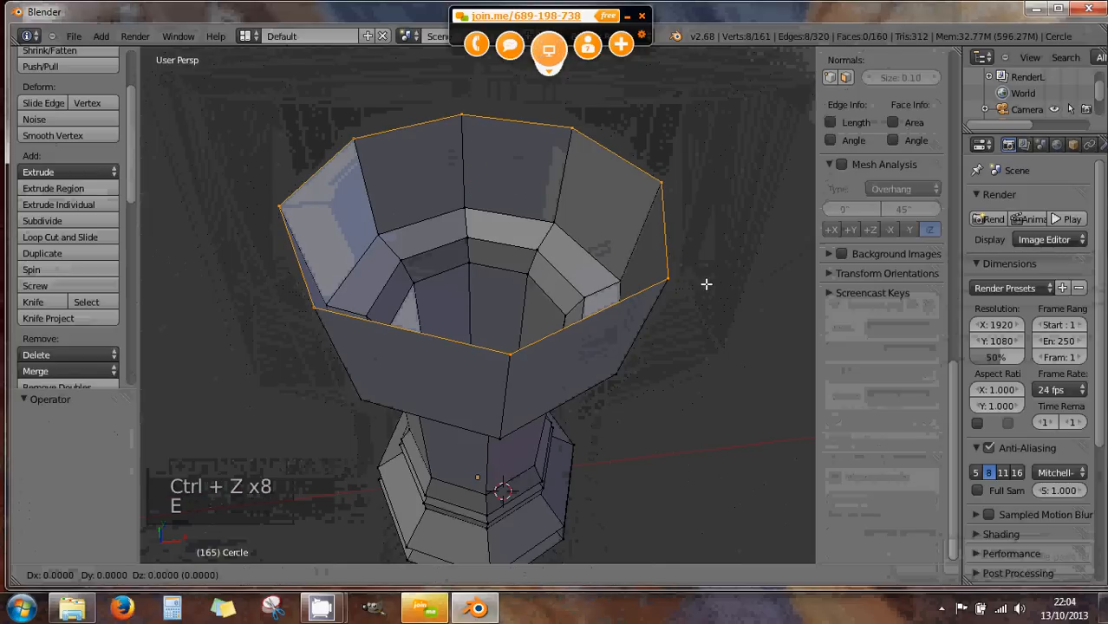
right_click(705, 284)
key("s")
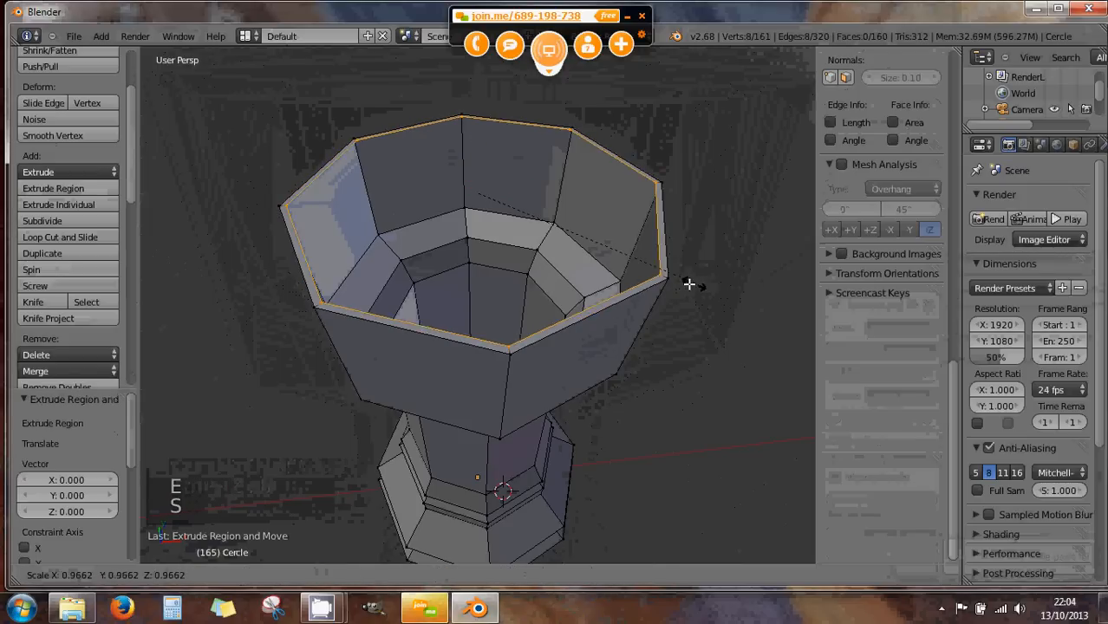
left_click(654, 276)
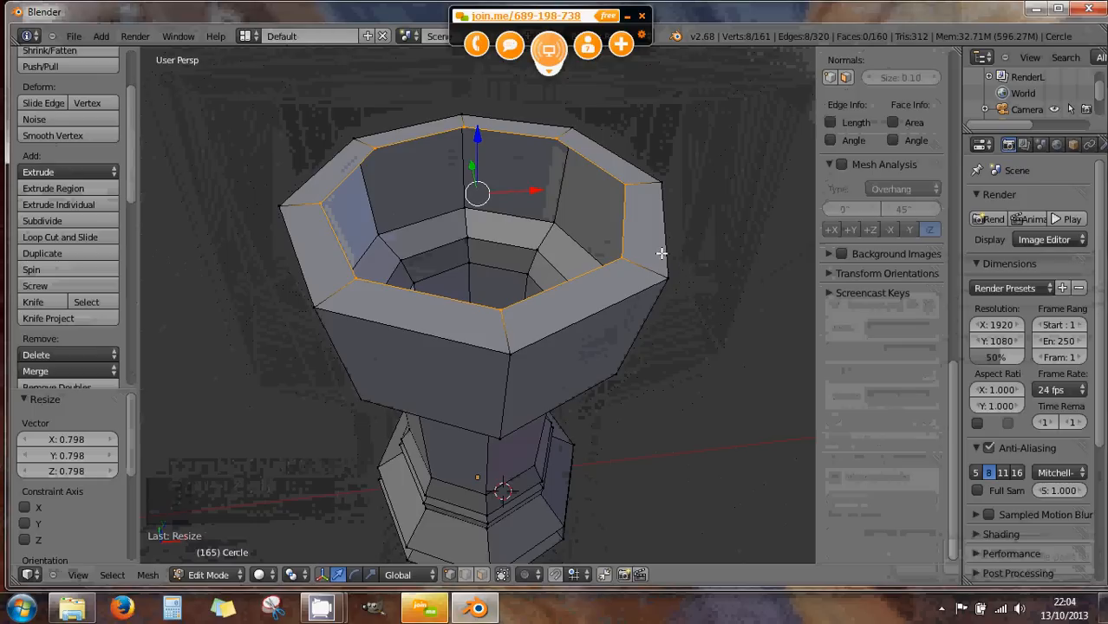
- Extrude the inner rim loop and lower it along Z by about 0.674 and a further 0.033, switching to wireframe display
key("e")
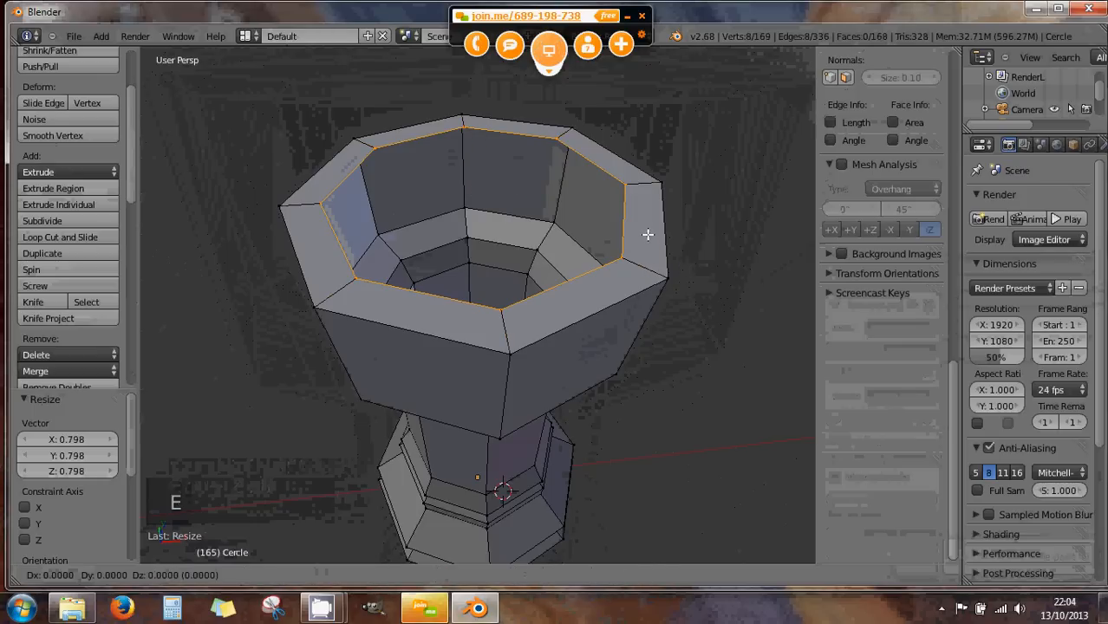
left_click(626, 231)
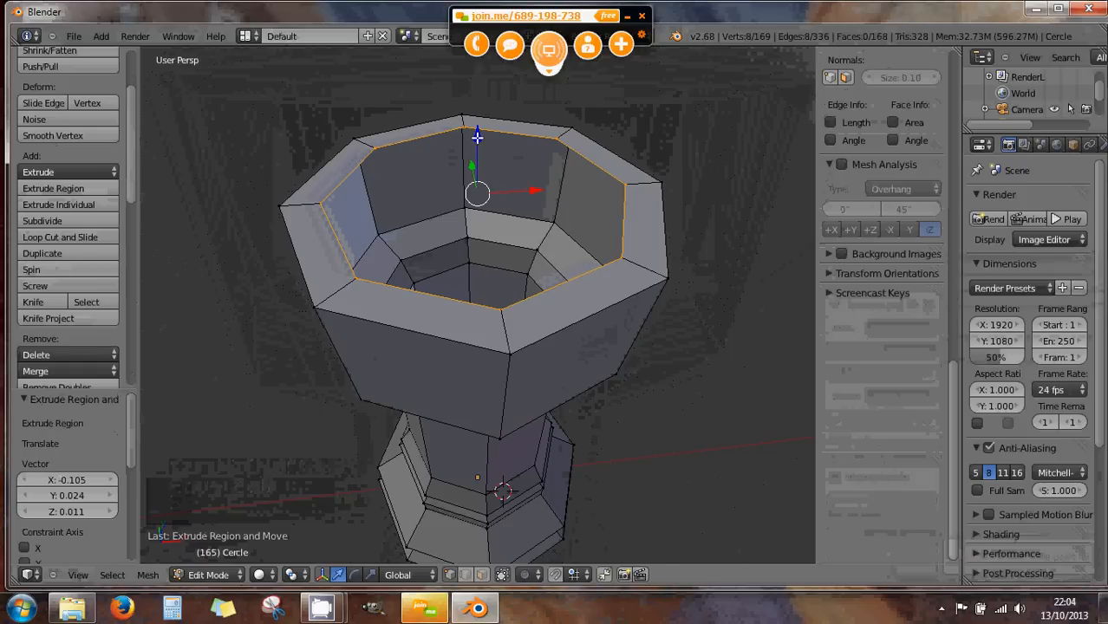
left_click_drag(477, 138, 501, 261)
middle_click_drag(501, 261, 499, 178)
key("z")
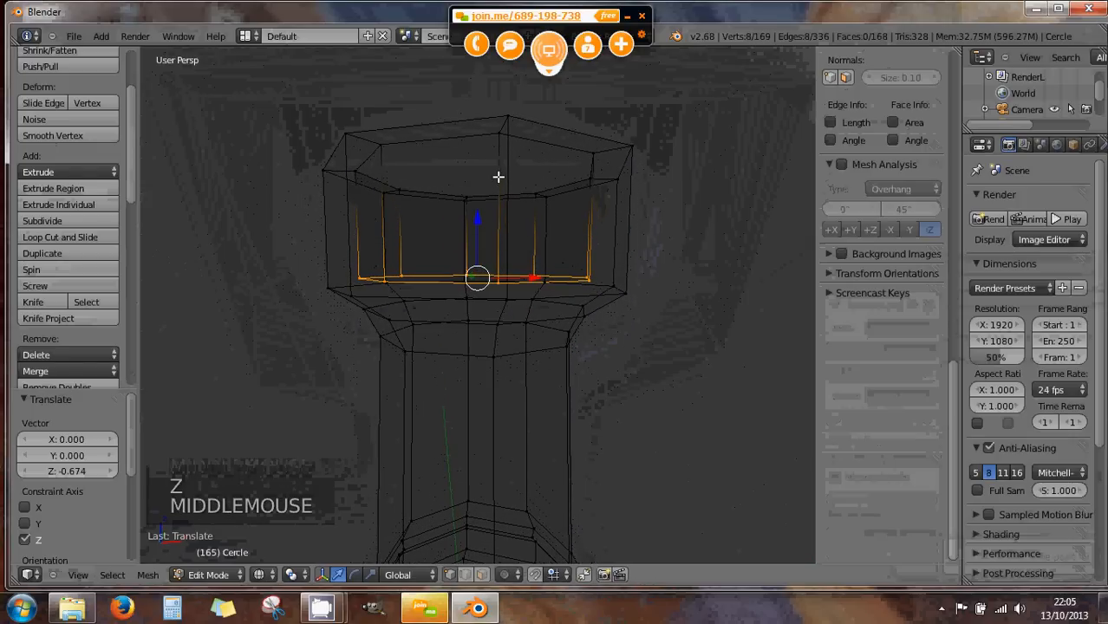
mouse_move(477, 217)
left_mouse_down()
mouse_move(480, 206)
mouse_move(482, 225)
left_mouse_up()
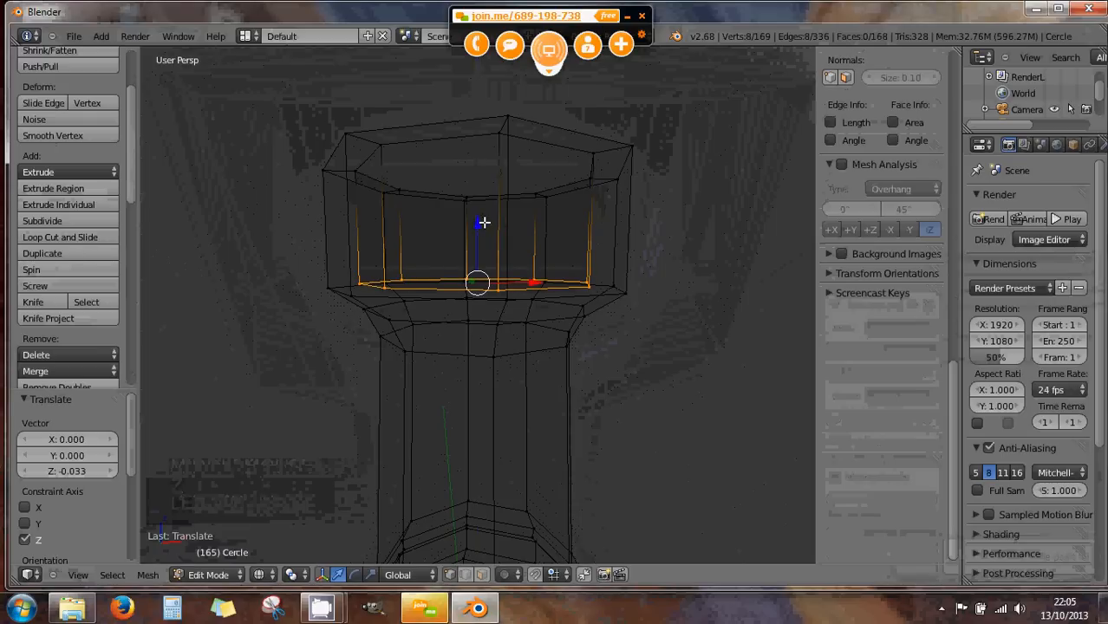
- Raise the hollow's lower loop about 0.559 along Z, and move it back down about 0.574 with the Z-constrained Grab
middle_click_drag(483, 223, 495, 287)
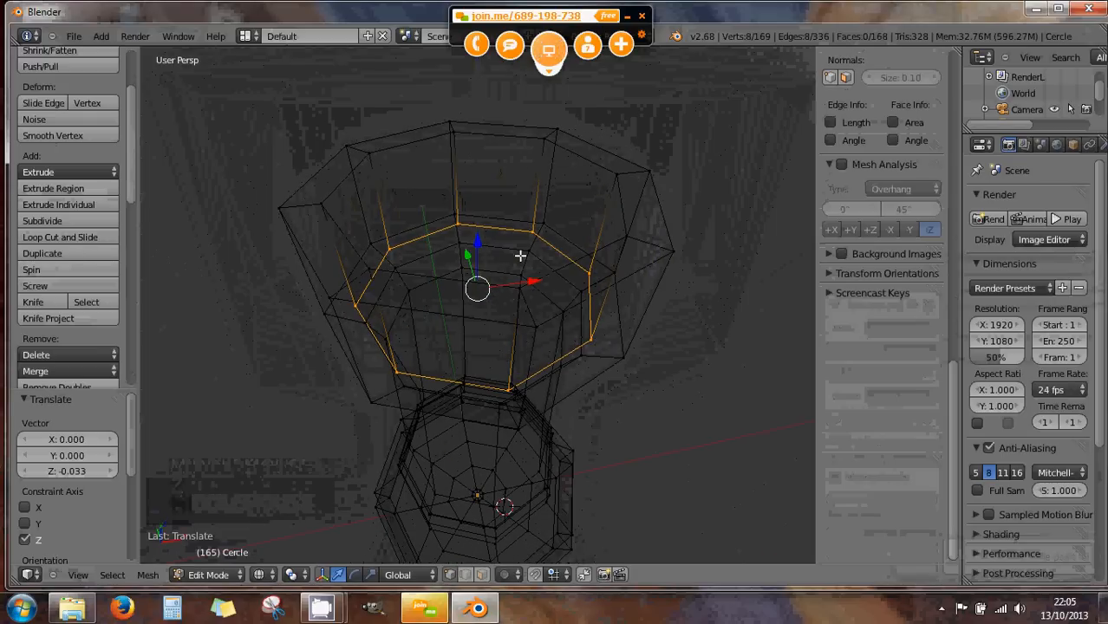
left_click_drag(479, 244, 479, 156)
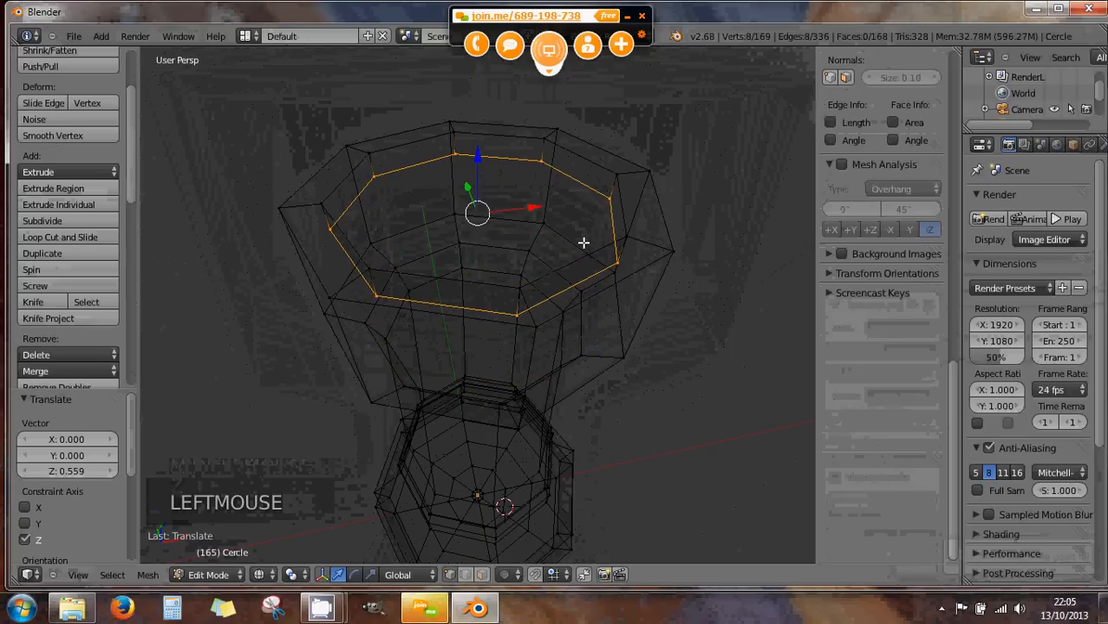
key("g")
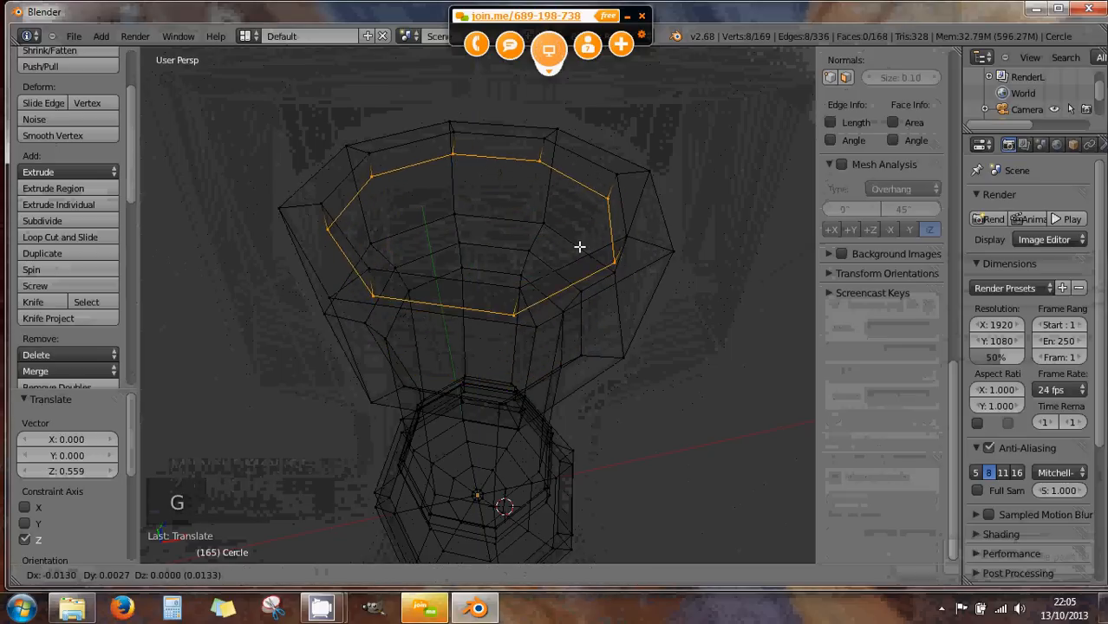
key("z")
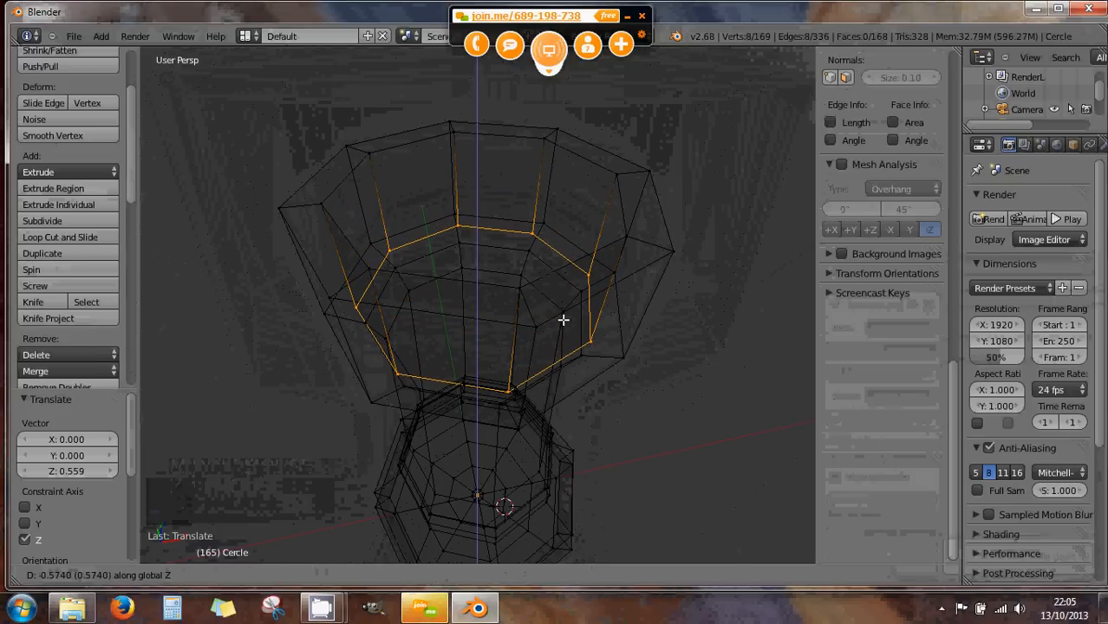
left_click(563, 320)
- Extrude the hollow's lower edge loop and scale it inward to about 0.604 to begin the floor
middle_click_drag(559, 310, 554, 247)
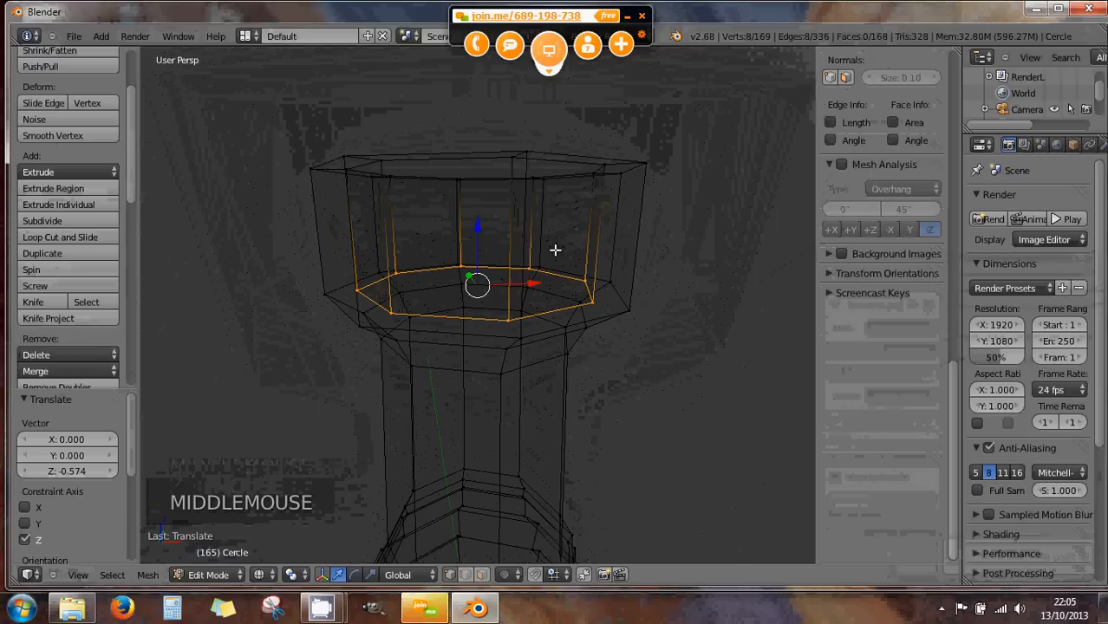
key("e")
left_click(585, 295)
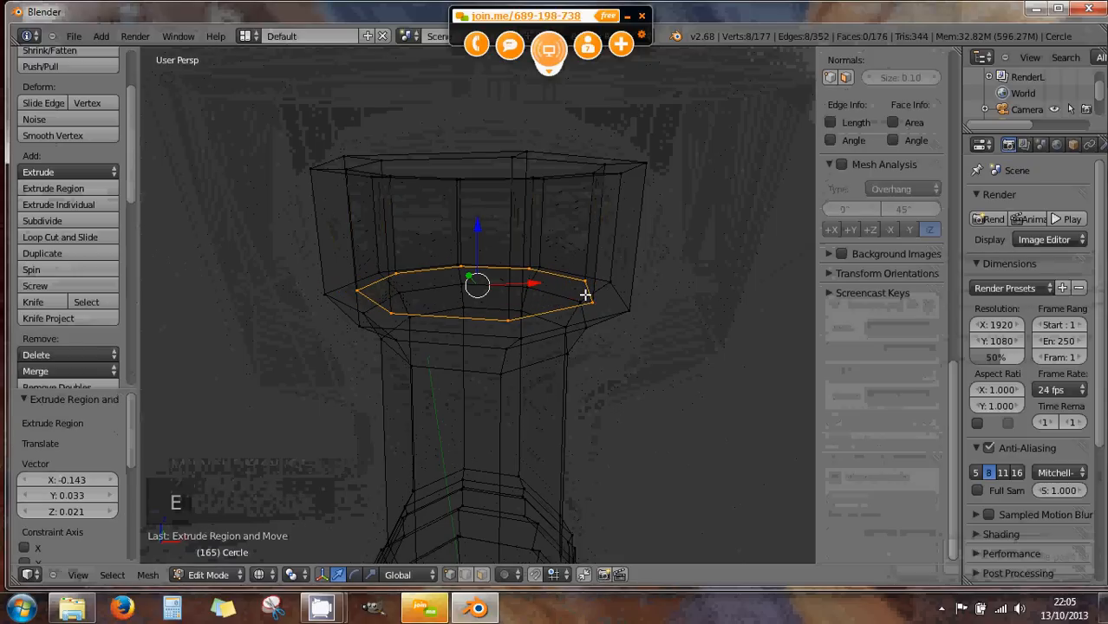
key("s")
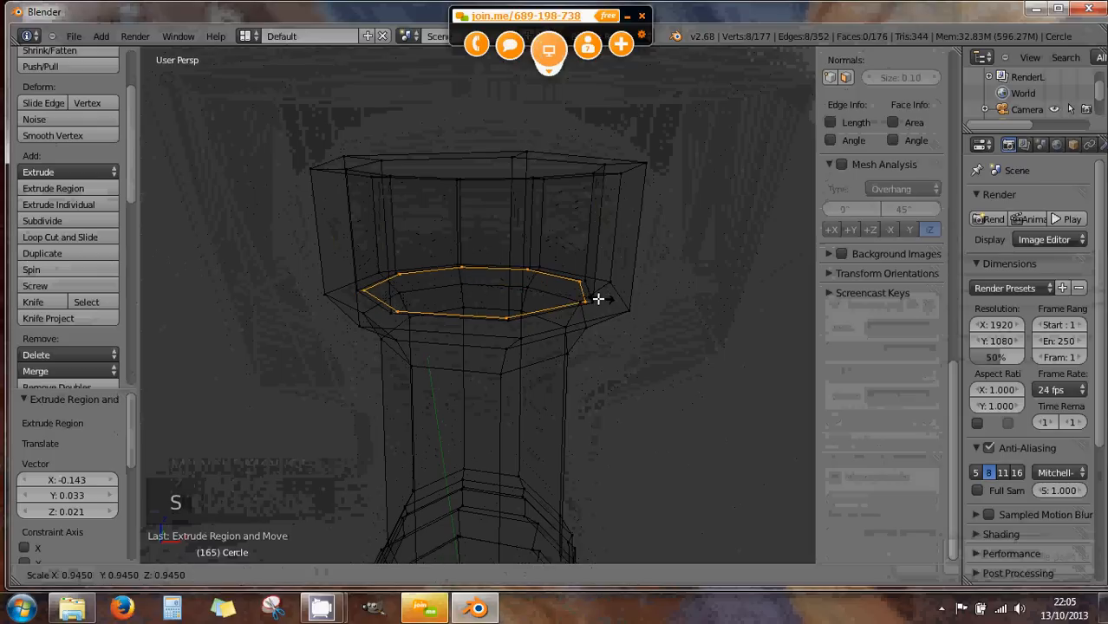
left_click(564, 298)
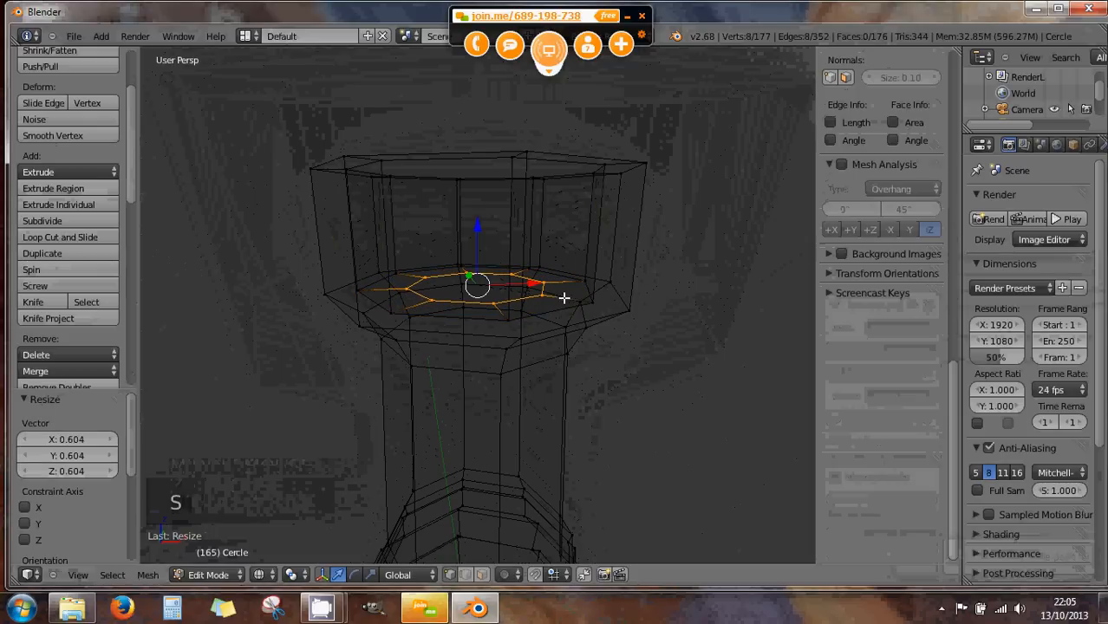
- Extrude the floor's inner edge loop again in place and scale it inward to about 0.355
key("e")
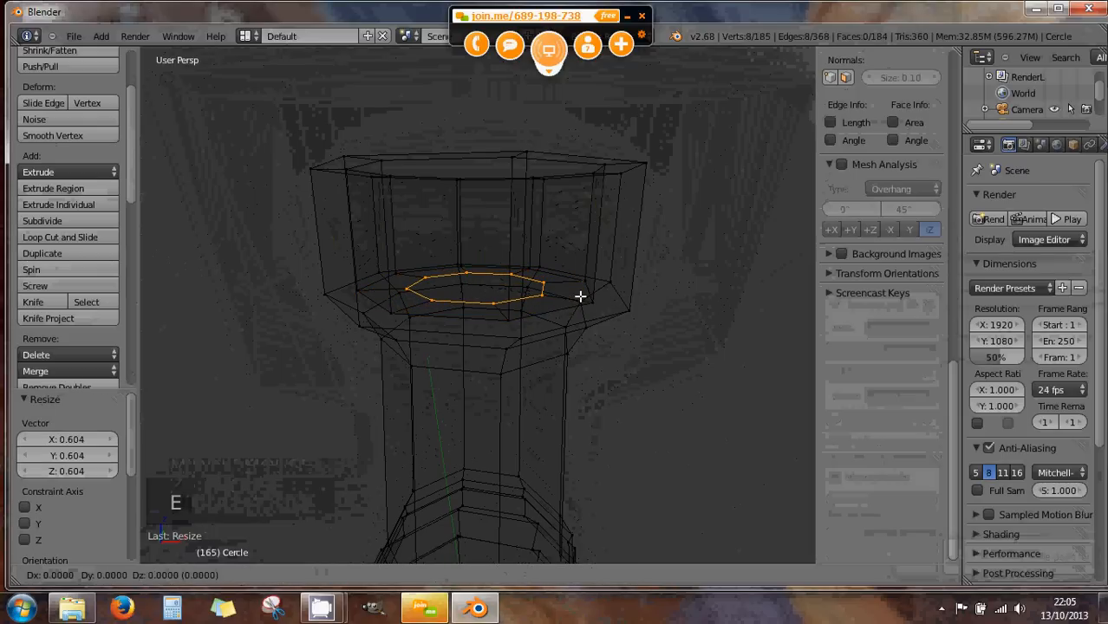
left_click(578, 298)
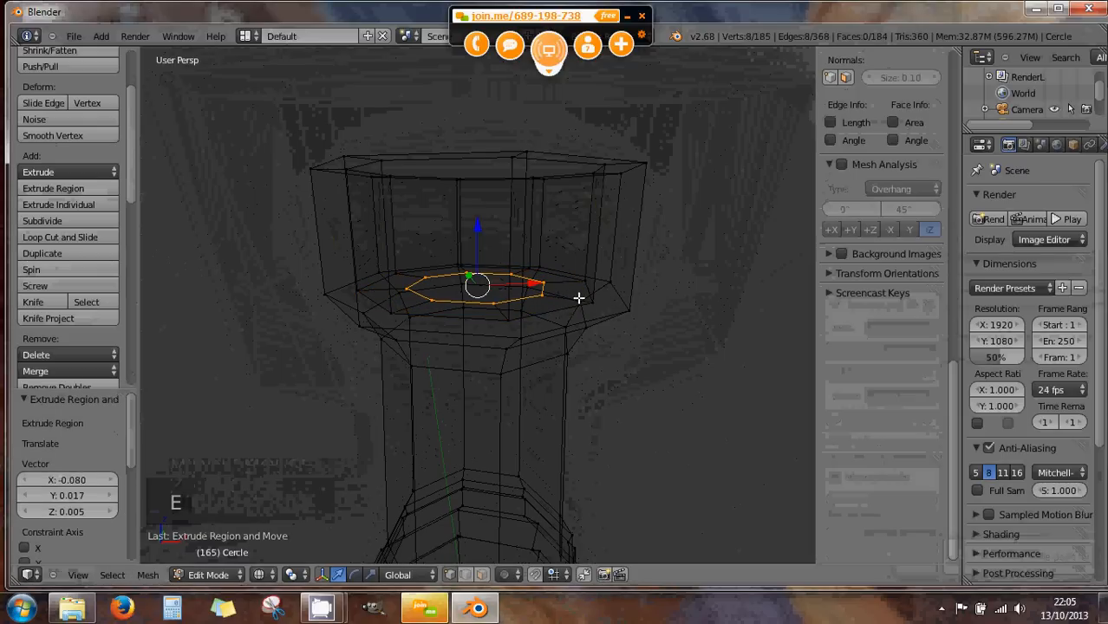
key("s")
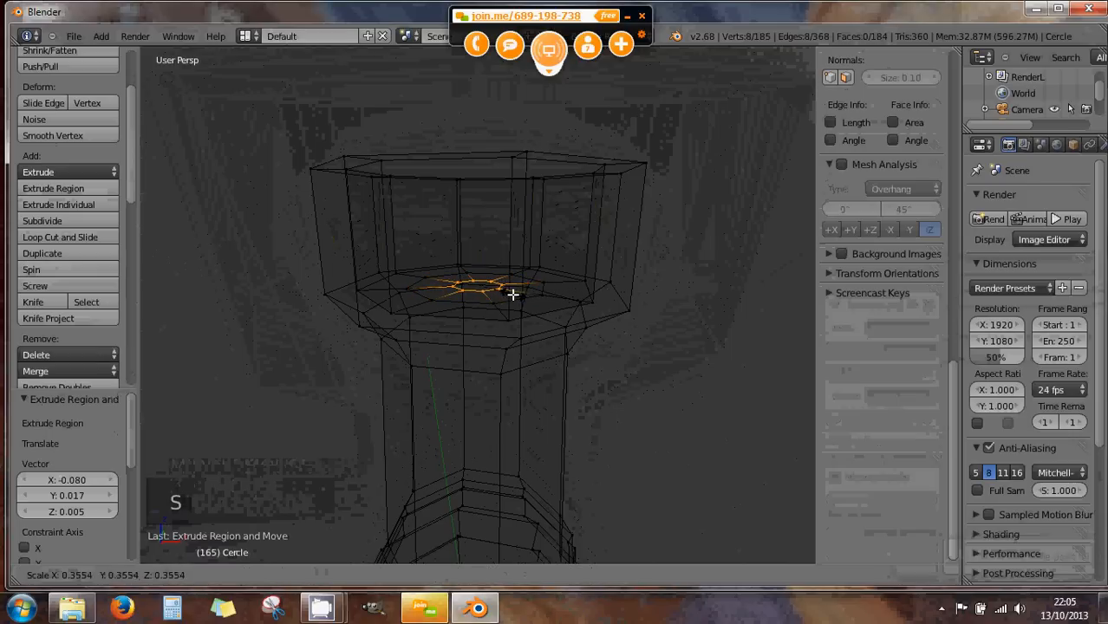
left_click(518, 295)
- Extrude the small inner floor loop in place and merge its vertices at center to close the floor
key("e")
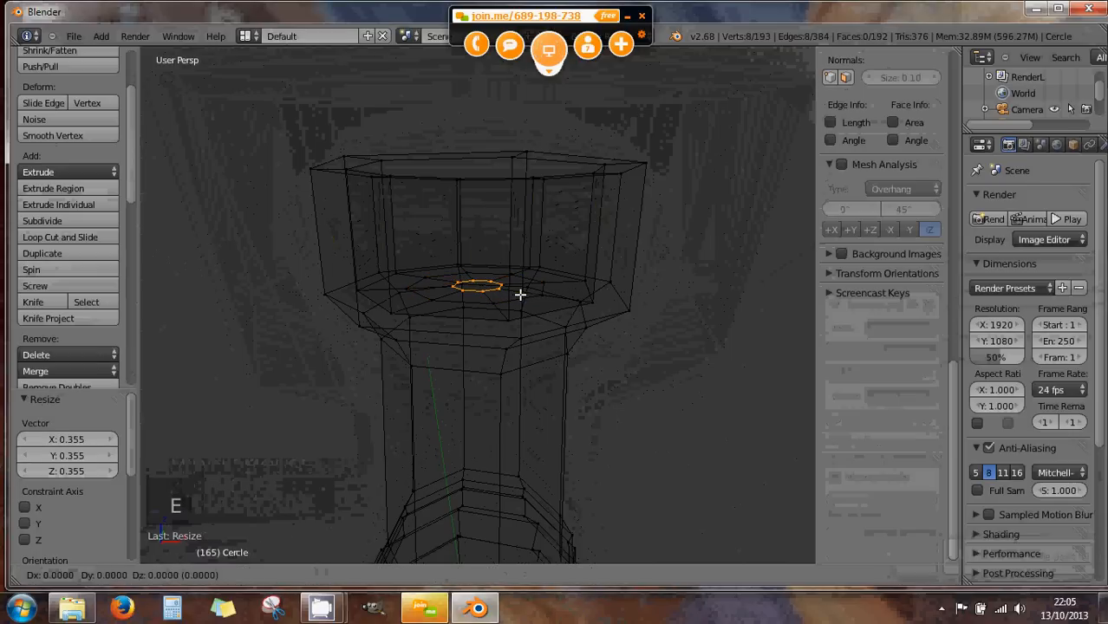
left_click(520, 295)
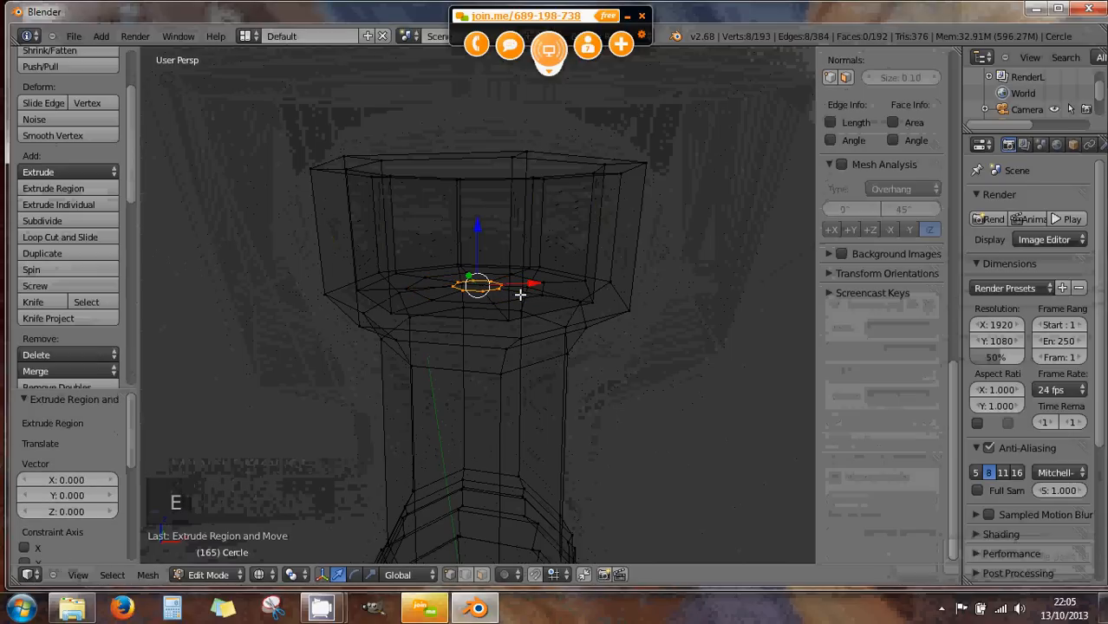
key("alt+m")
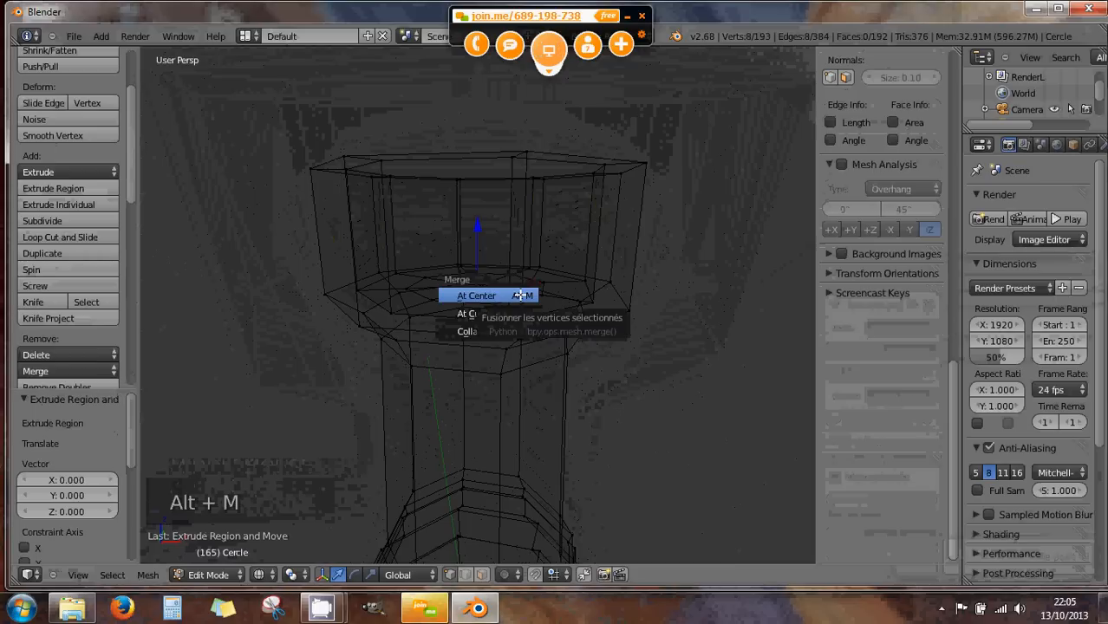
left_click(520, 296)
left_click(520, 295)
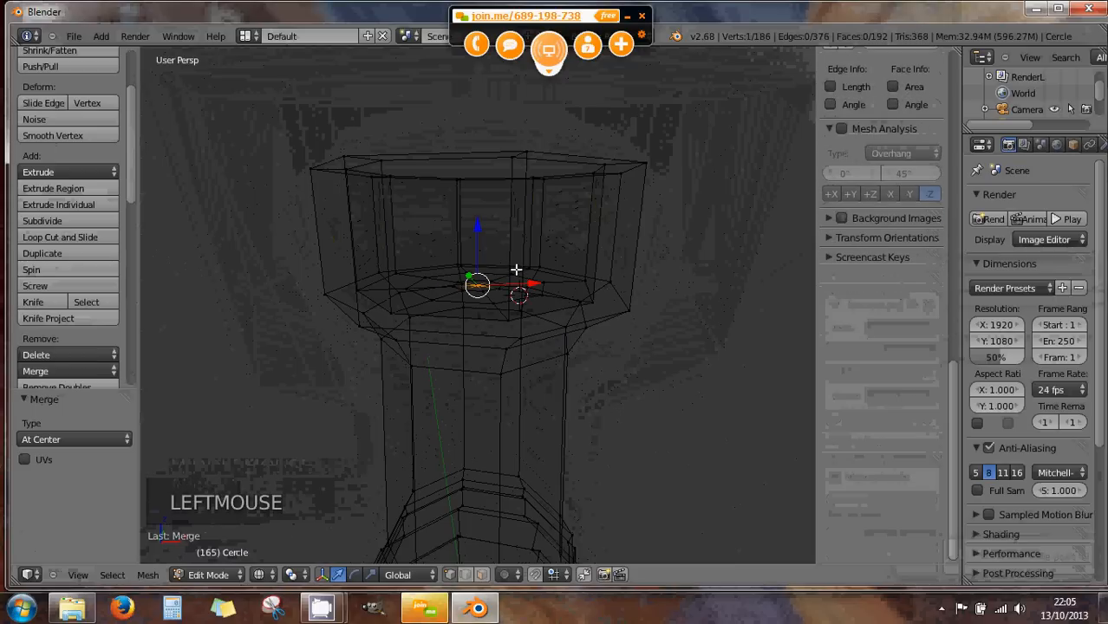
- Switch to solid display and examine the hollow's closed floor and its central triangles from above
middle_click_drag(516, 271, 512, 361)
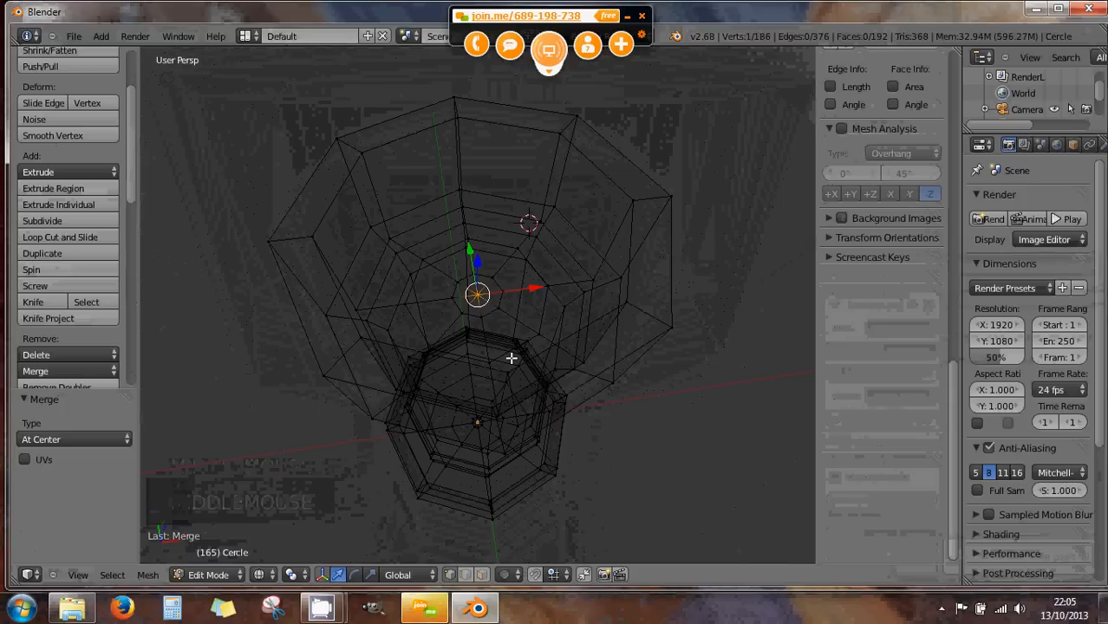
key("z")
middle_click_drag(509, 339, 559, 279)
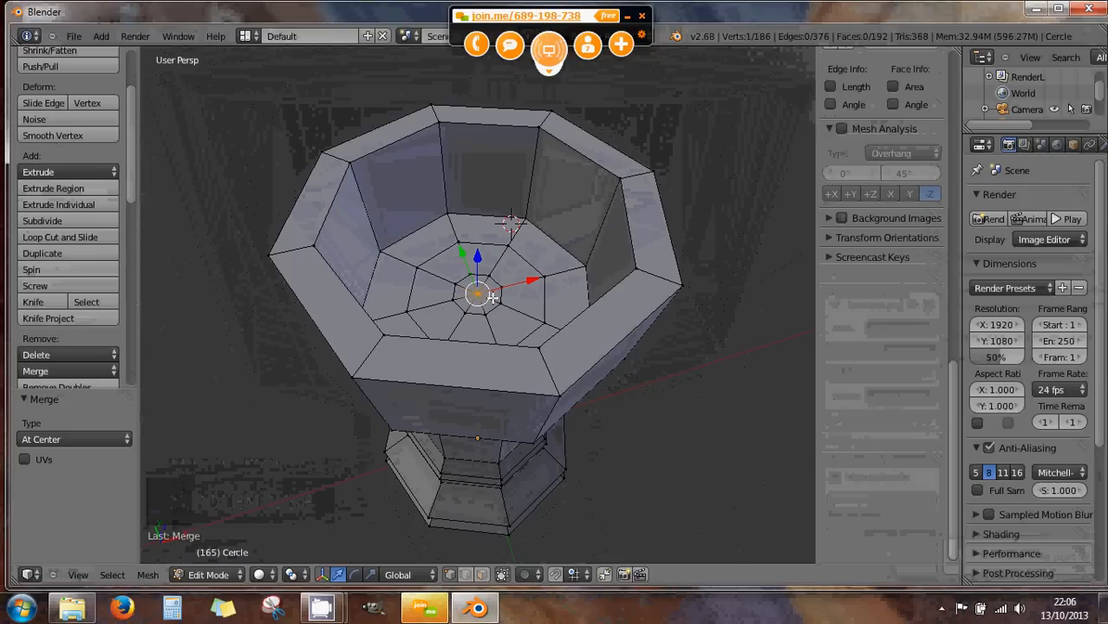
scroll(515, 303, "up", 2)
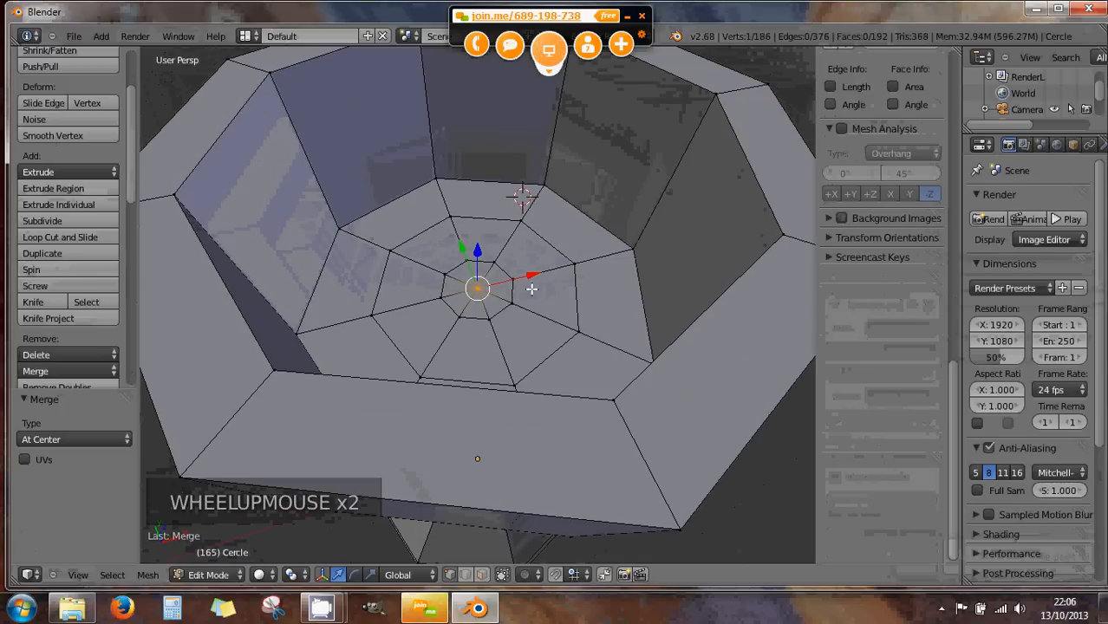
middle_click_drag(526, 280, 495, 227)
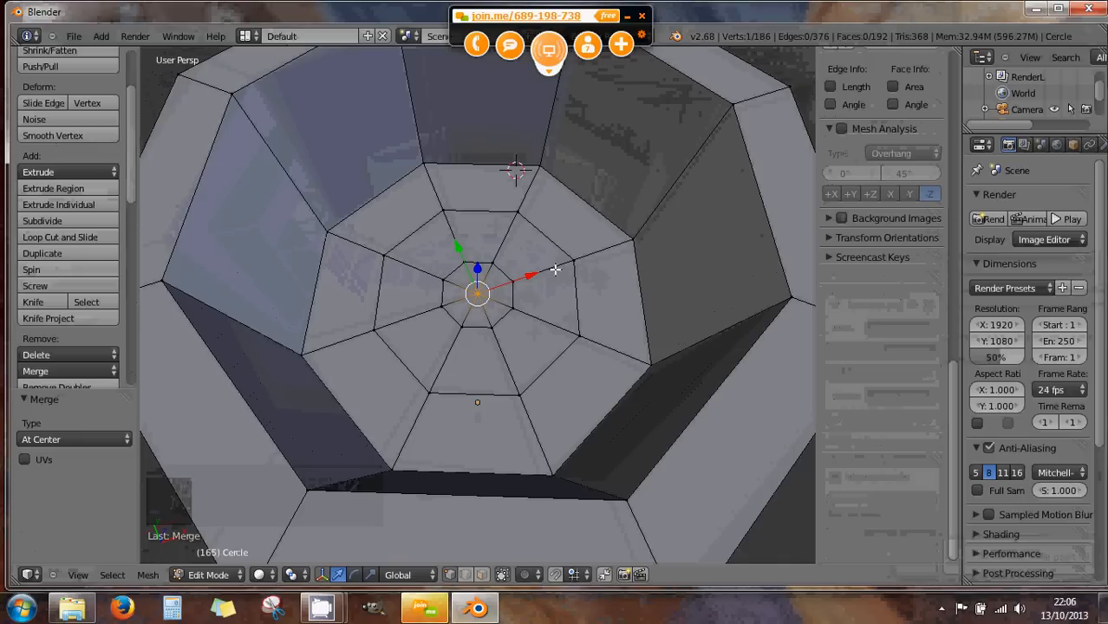
scroll(484, 321, "up", 5)
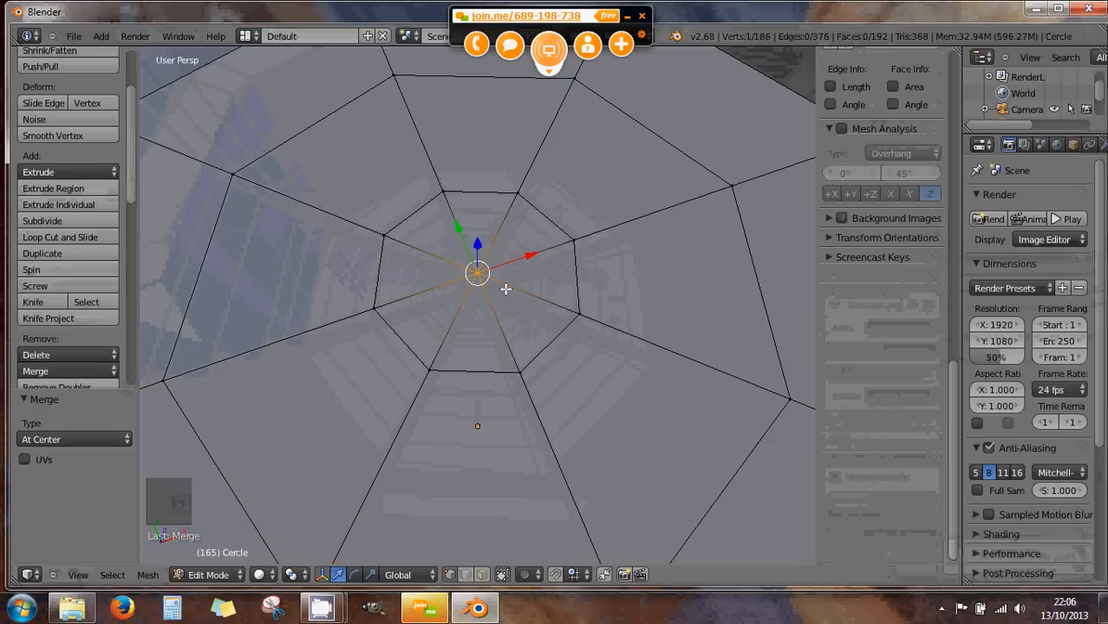
scroll(527, 274, "down", 7)
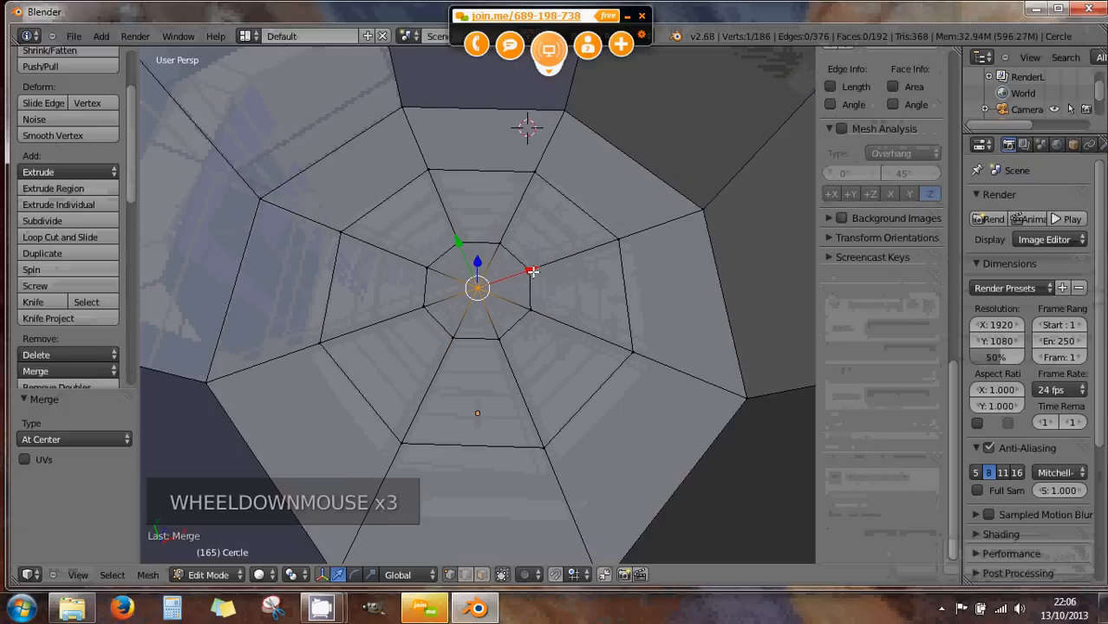
scroll(529, 280, "up", 5)
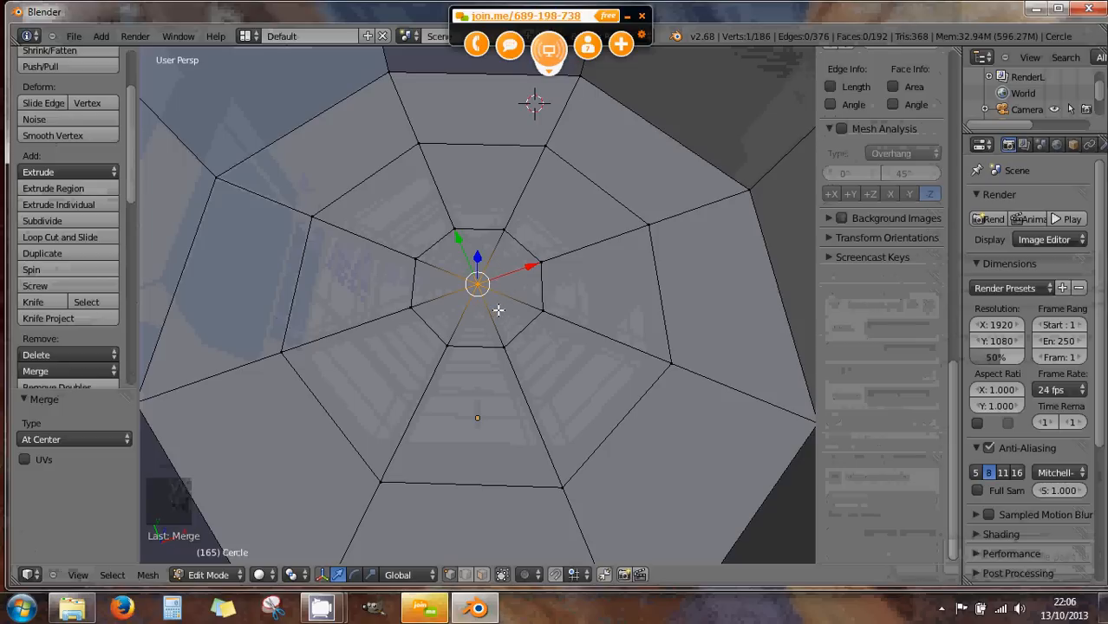
- Try to add a loop cut across the triangles at the centre of the floor
key("ctrl+r")
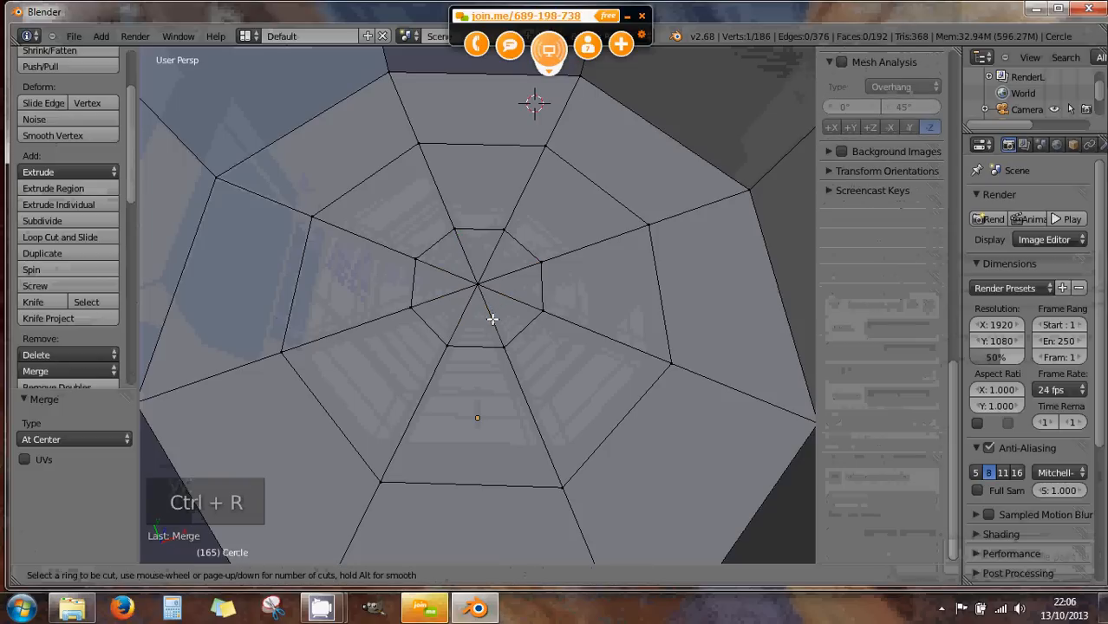
left_click(491, 316)
right_click(491, 316)
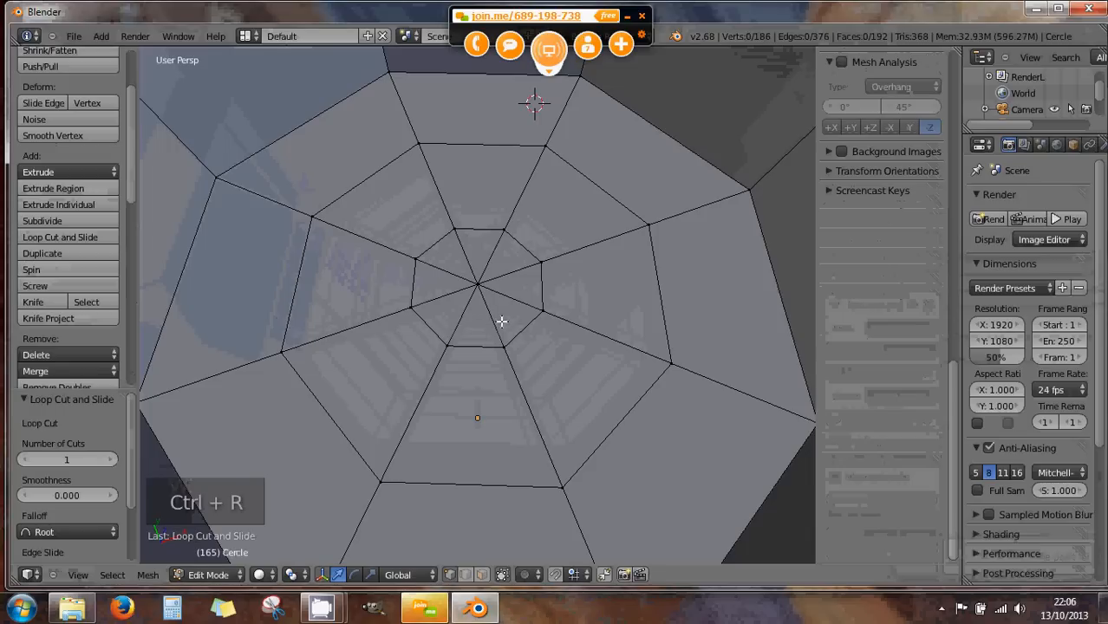
- In top view, add a single loop cut in the floor ring around the central octagon, slid inward about -0.93
key("KP_7")
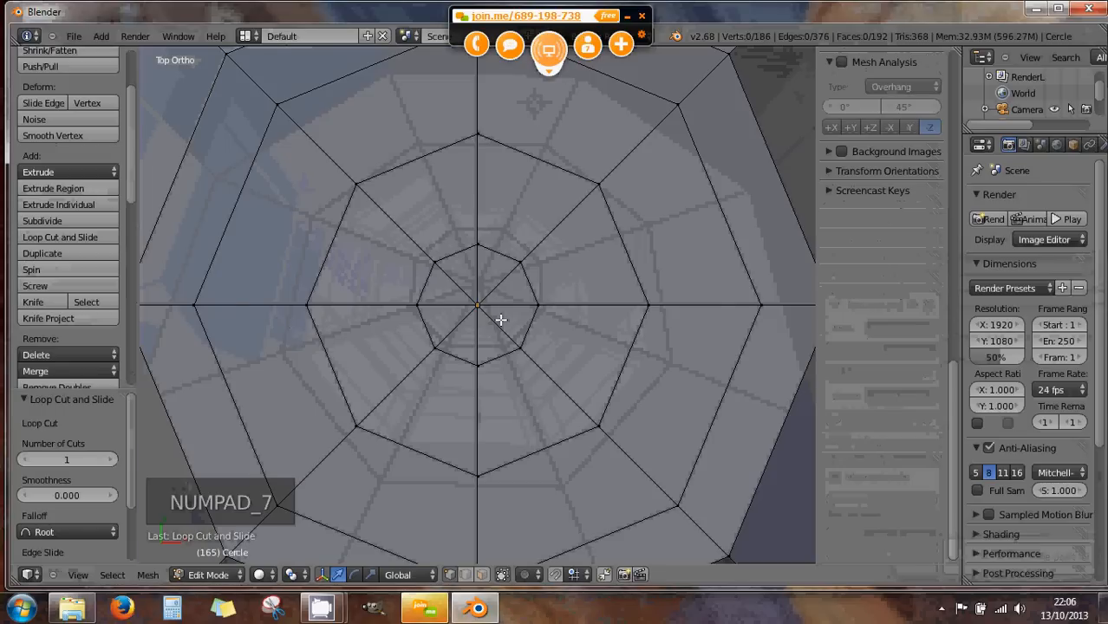
scroll(497, 318, "up", 2)
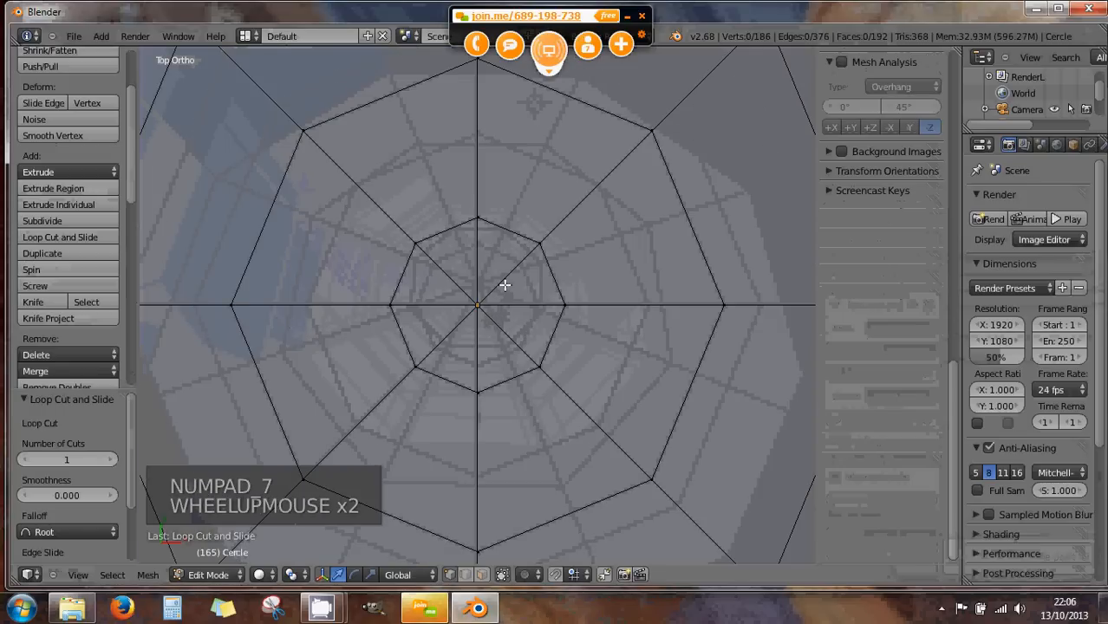
key("ctrl+r")
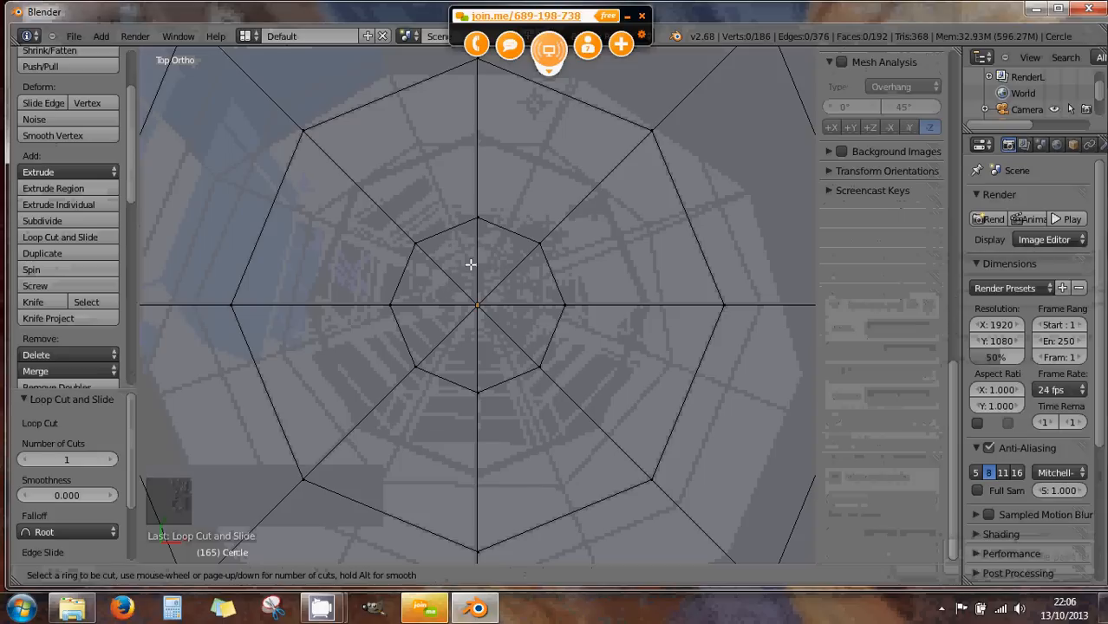
left_click(598, 190)
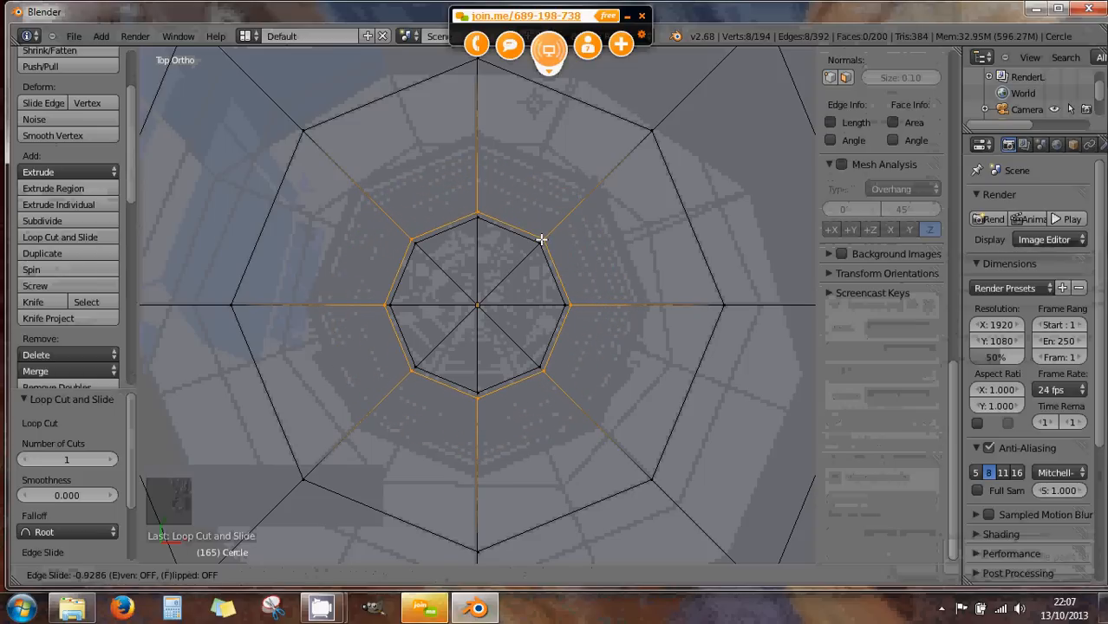
left_click(541, 239)
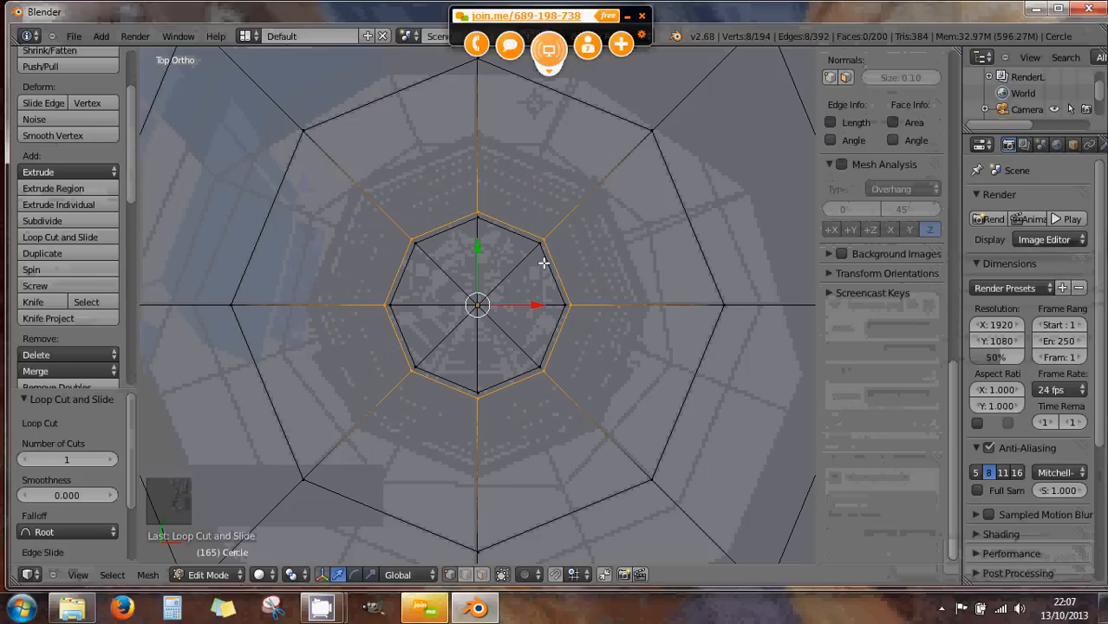
- Scale the central octagon's edge loop to about 0.296 and add one loop cut midway in the ring around it
right_click(547, 264, "alt")
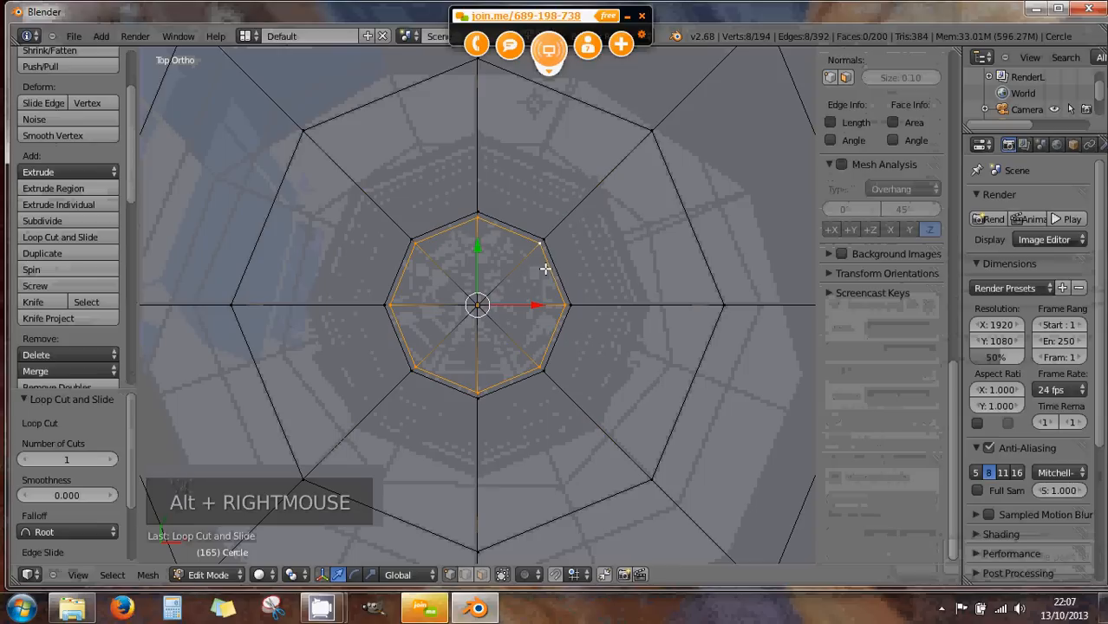
key("s")
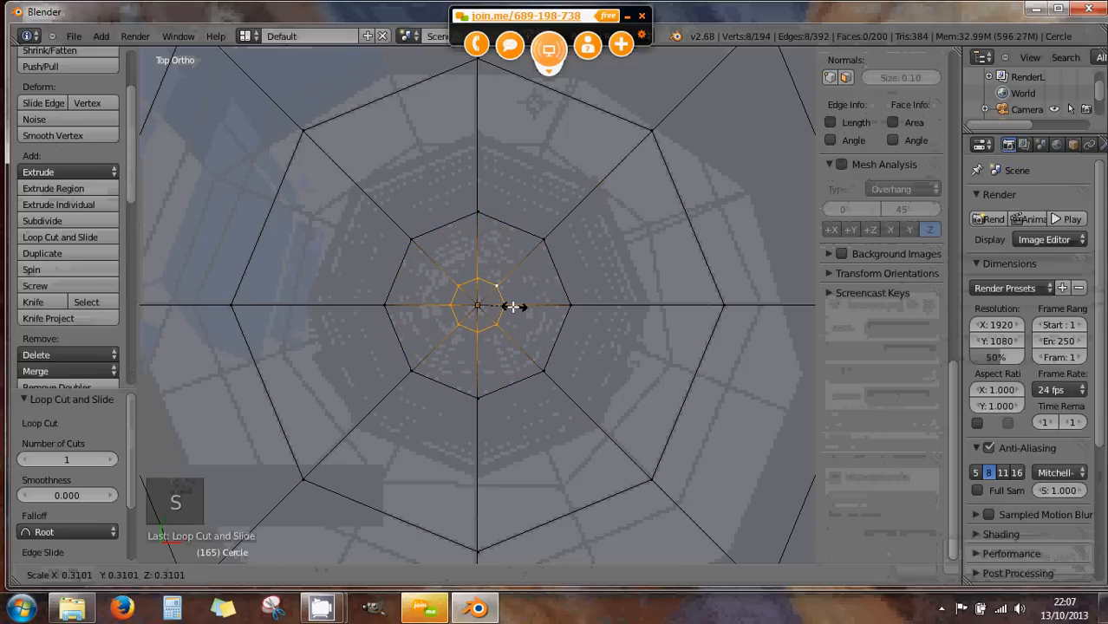
left_click(512, 307)
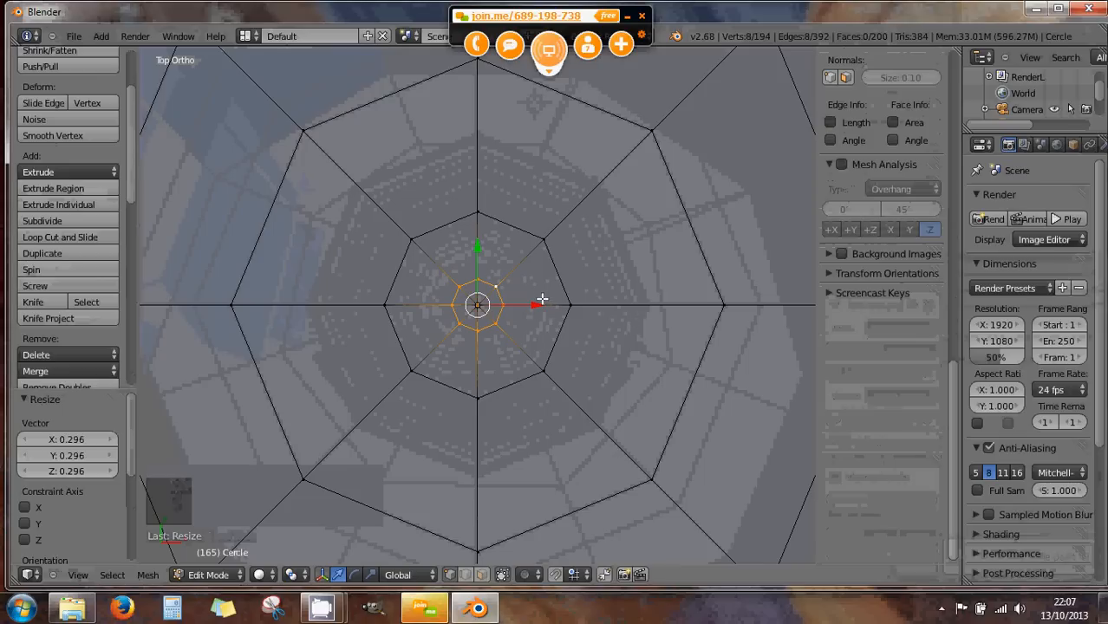
key("ctrl+r")
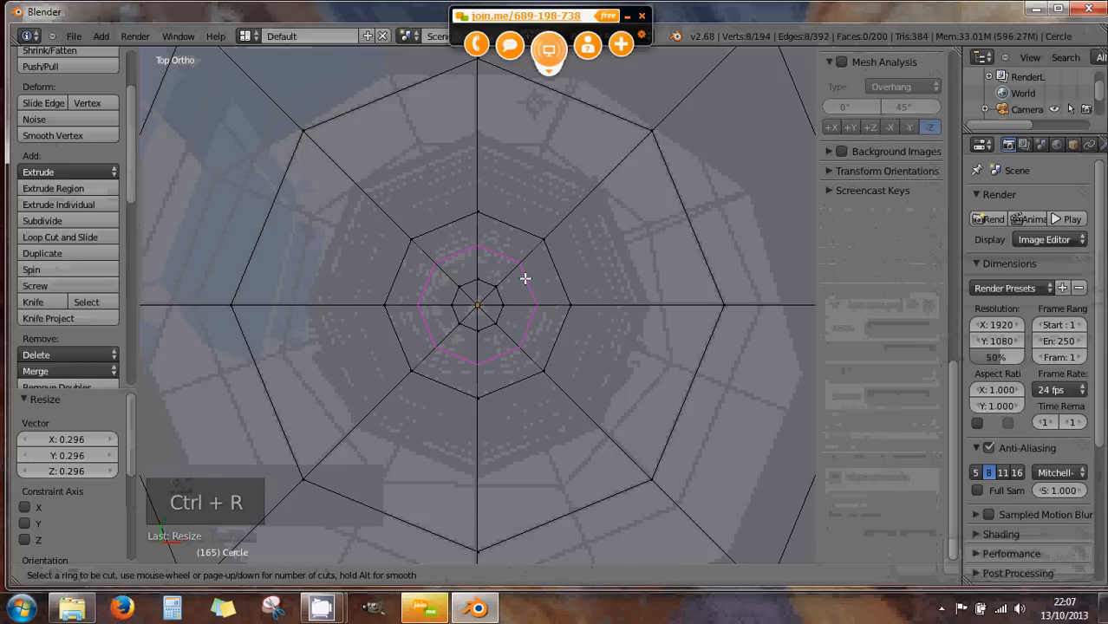
left_click(527, 274)
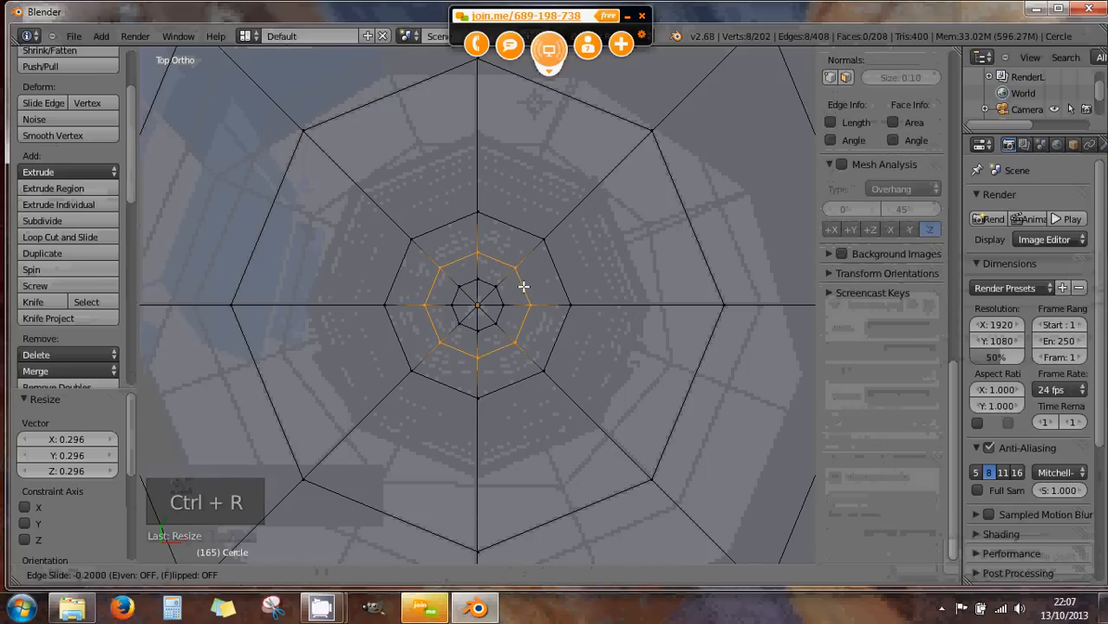
left_click(524, 286)
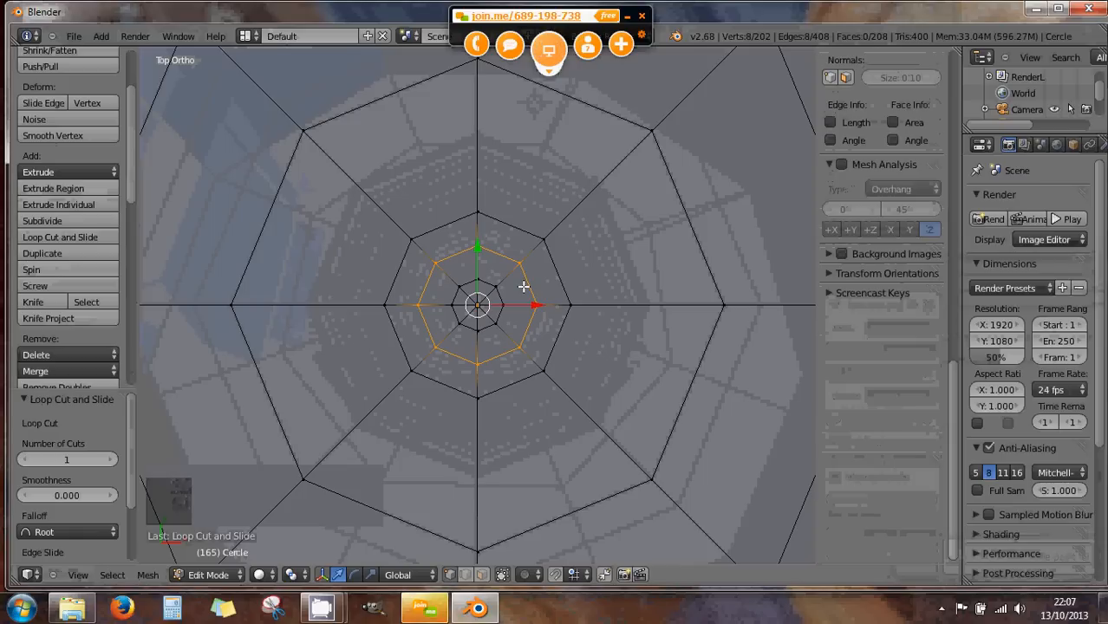
- Undo both concentric loop cuts and the scaling of the central octagon
key("ctrl+z")
key("ctrl+z")
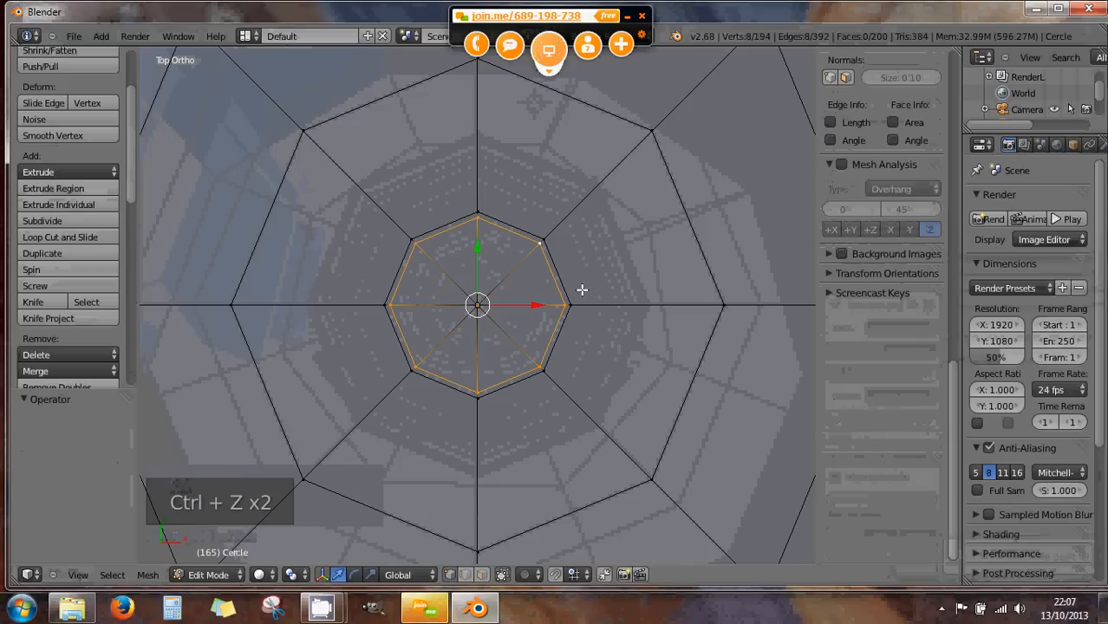
key("ctrl+z")
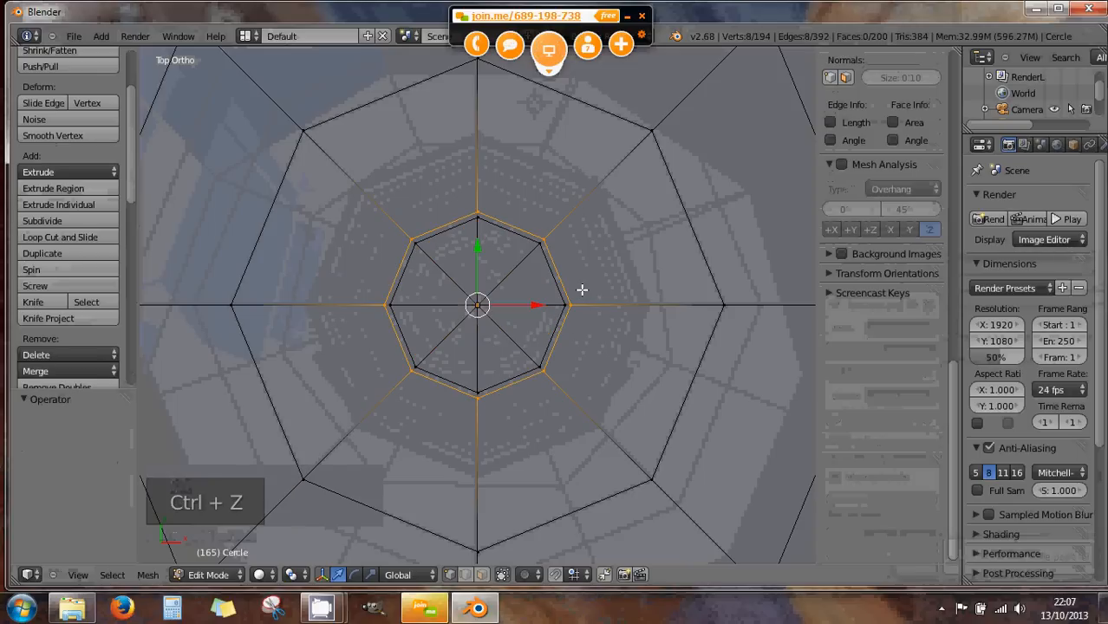
key("ctrl+z")
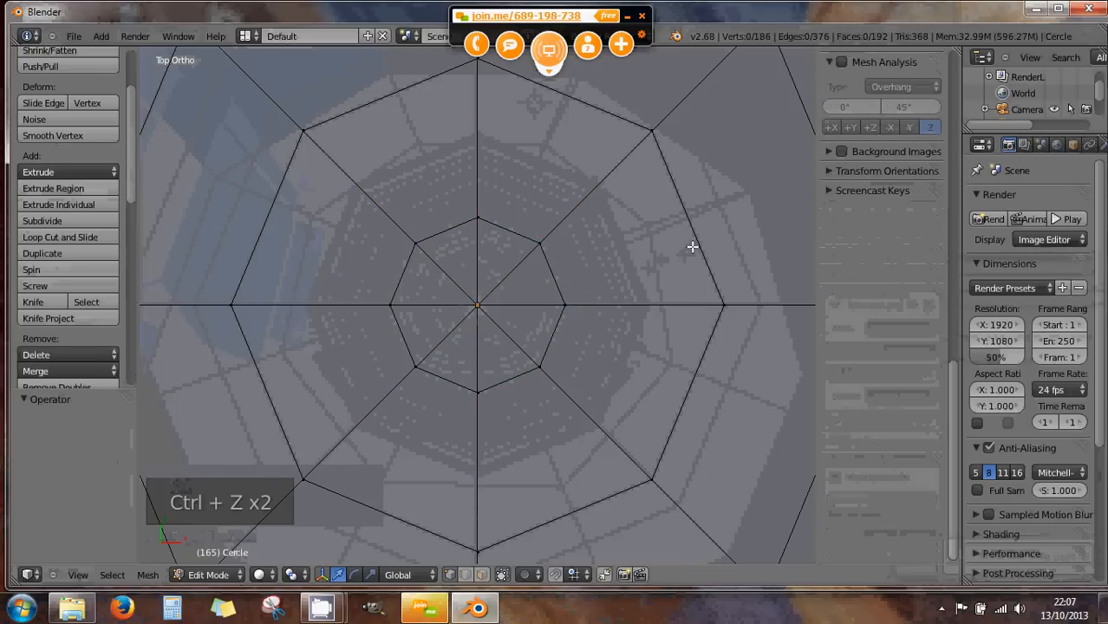
- Try a radial loop cut midway through one wedge of the floor's quads, and undo it
key("ctrl+r")
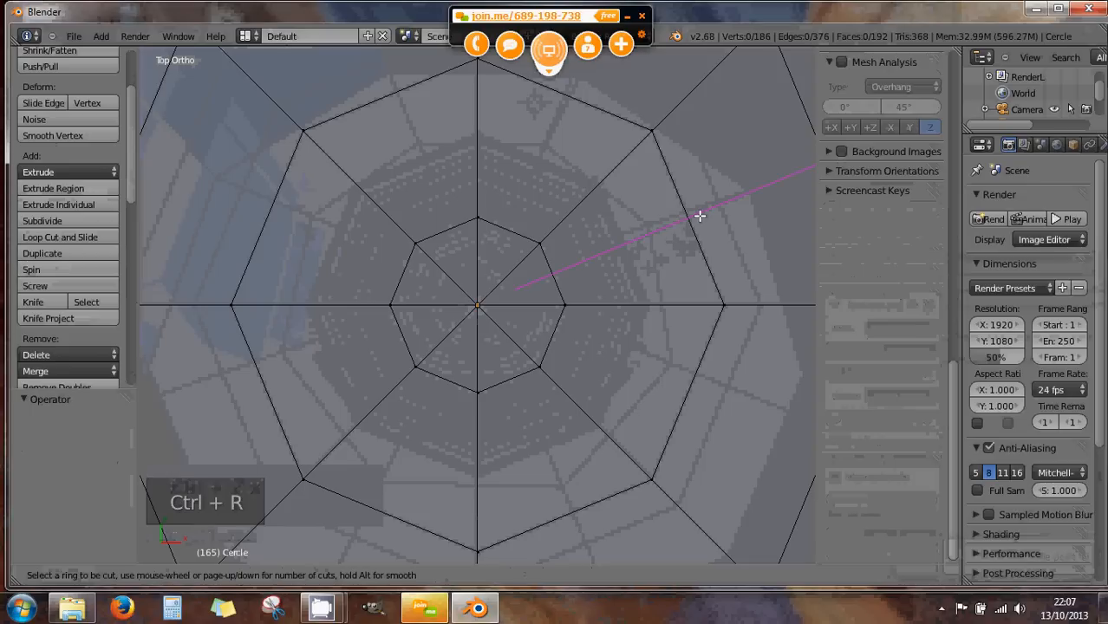
left_click(699, 215)
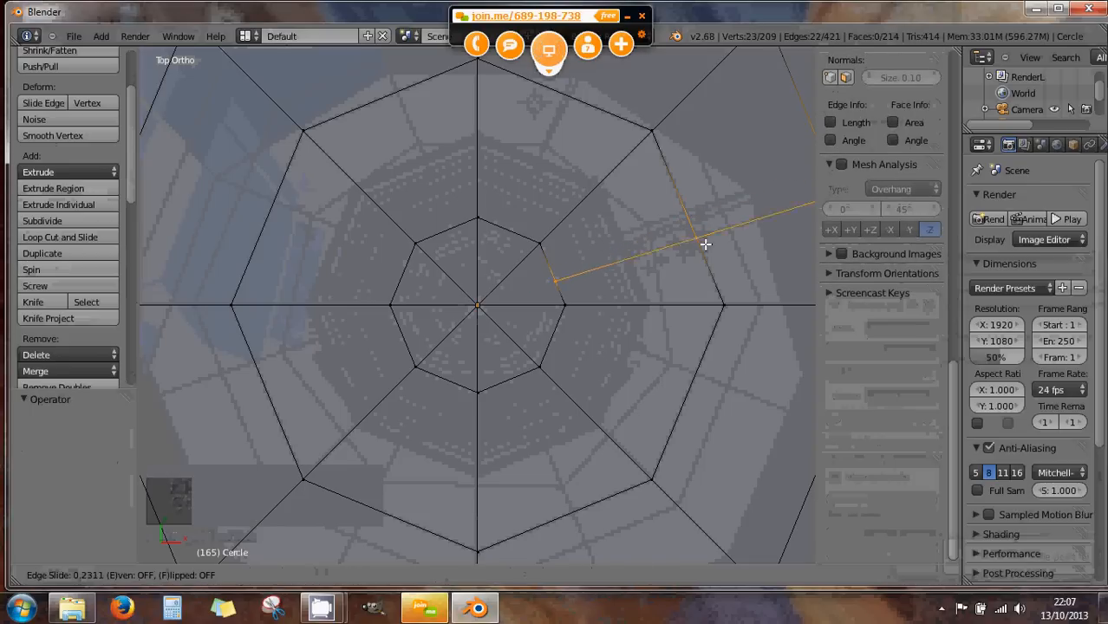
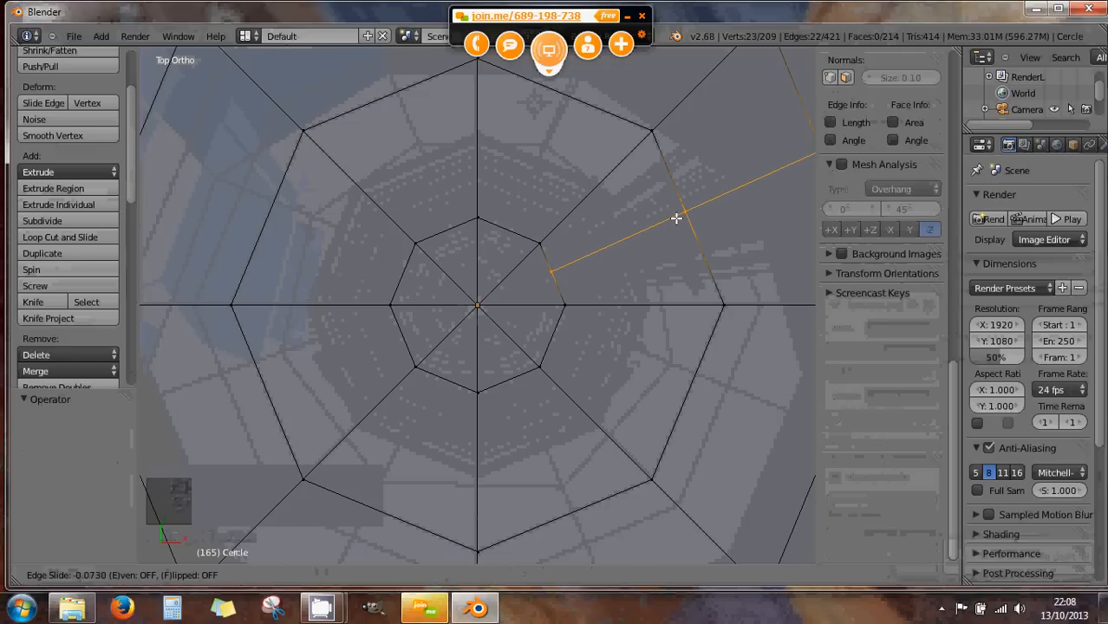
left_click(676, 219)
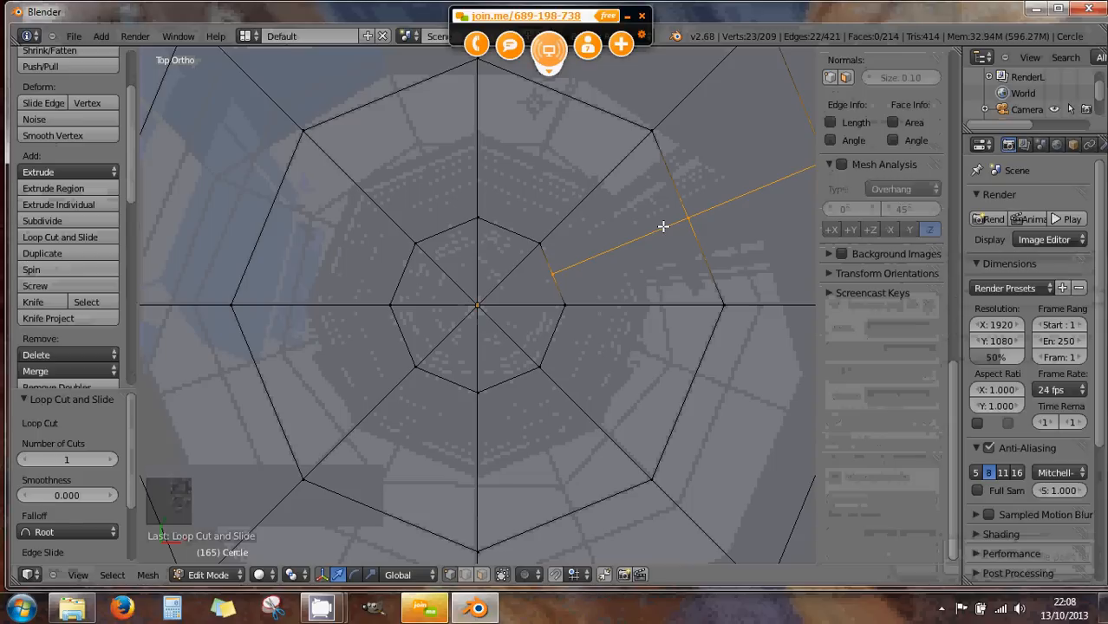
key("ctrl+z")
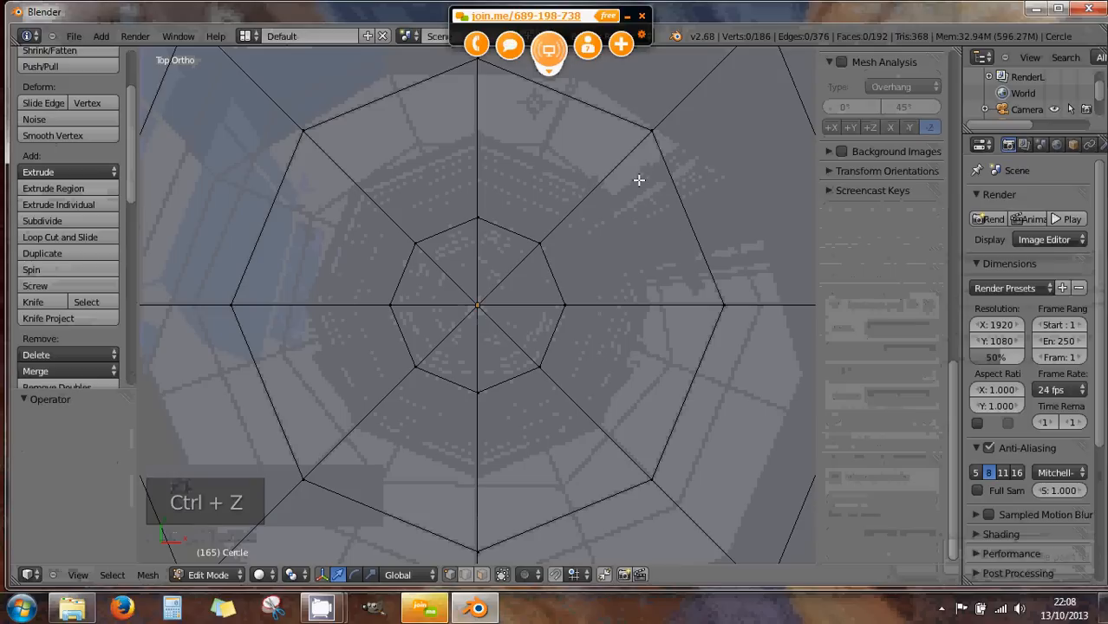
- Try merging the central octagon's upper-right and right vertices with the next ring's right vertex, using At First, and undo it
right_click(540, 244)
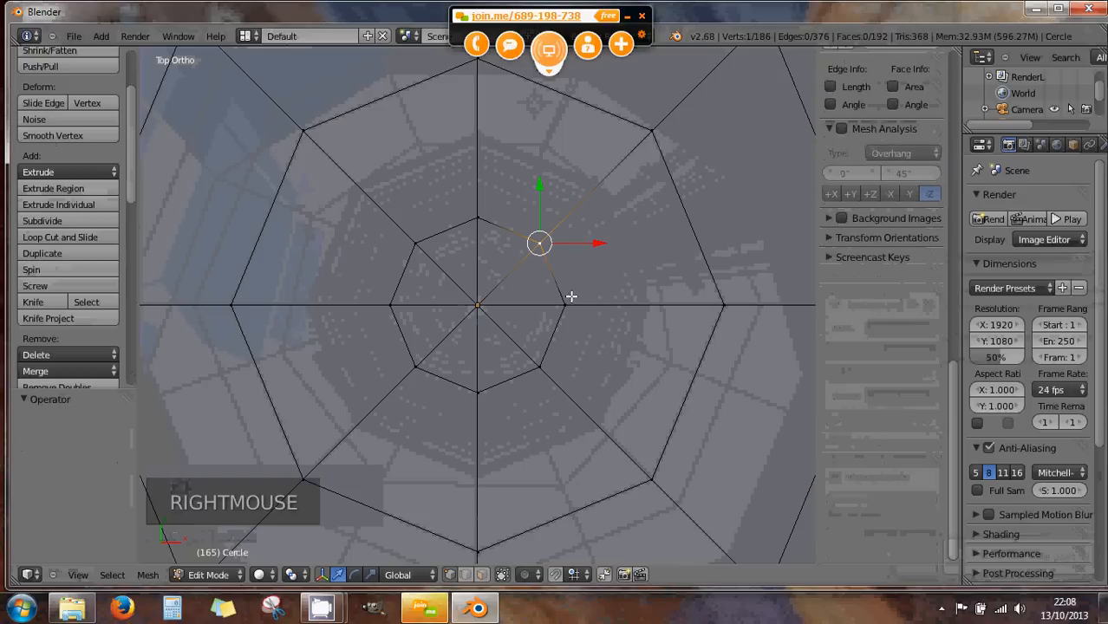
right_click(723, 305, "shift")
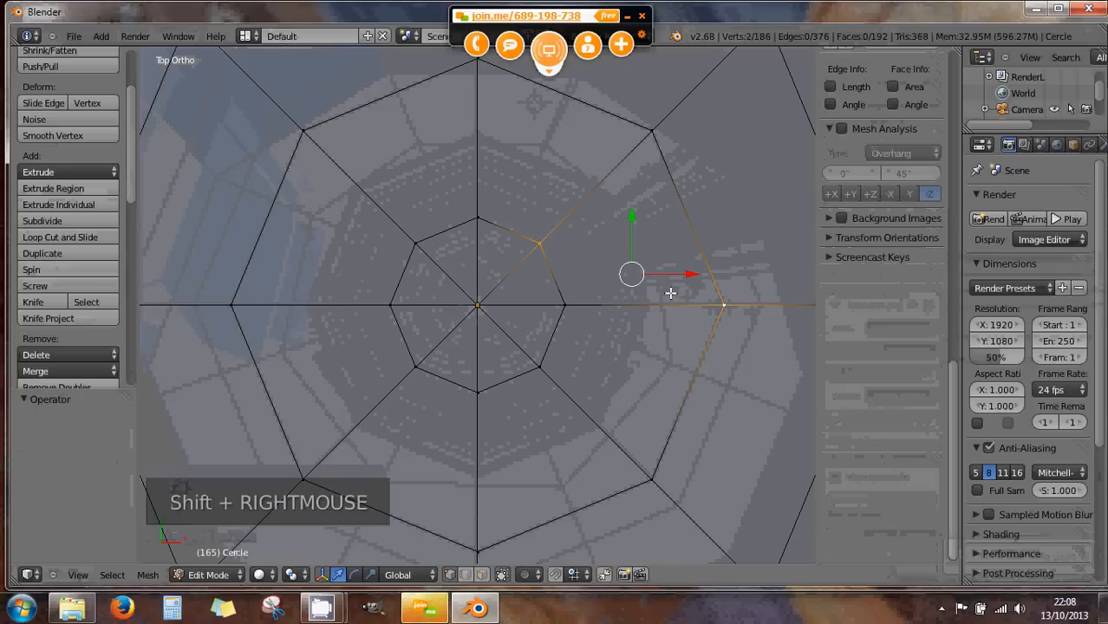
right_click(568, 306, "shift")
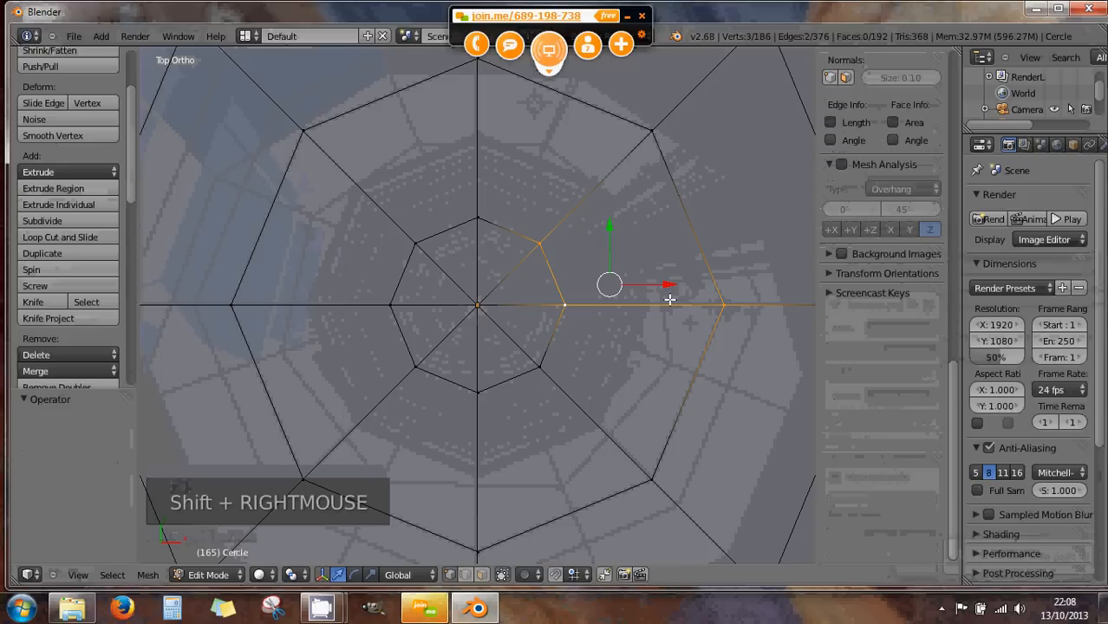
key("alt+m")
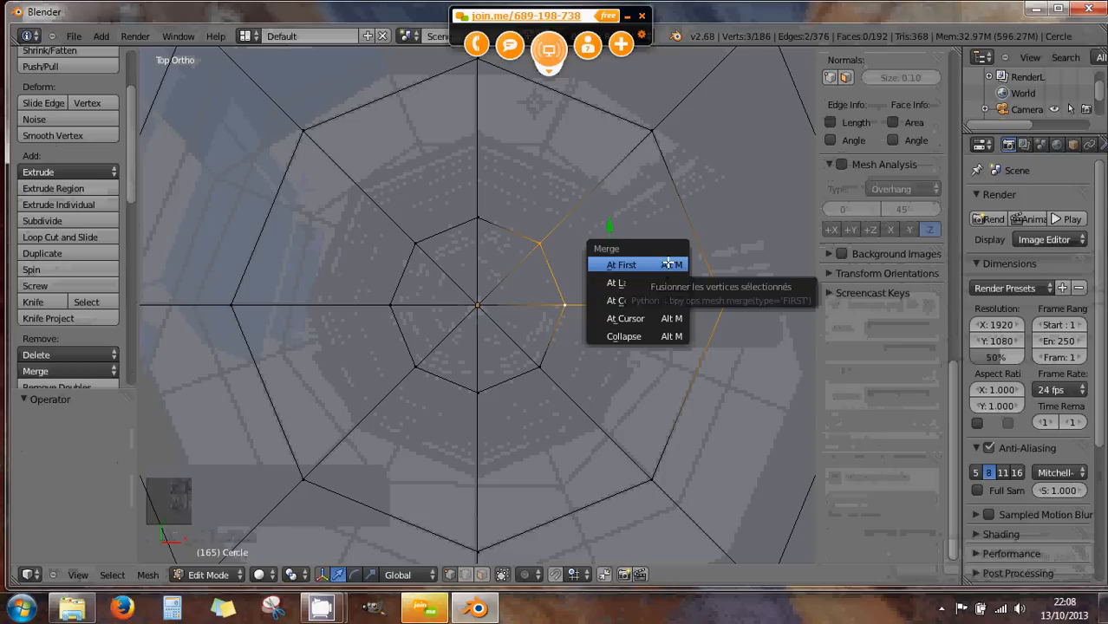
left_click(667, 263)
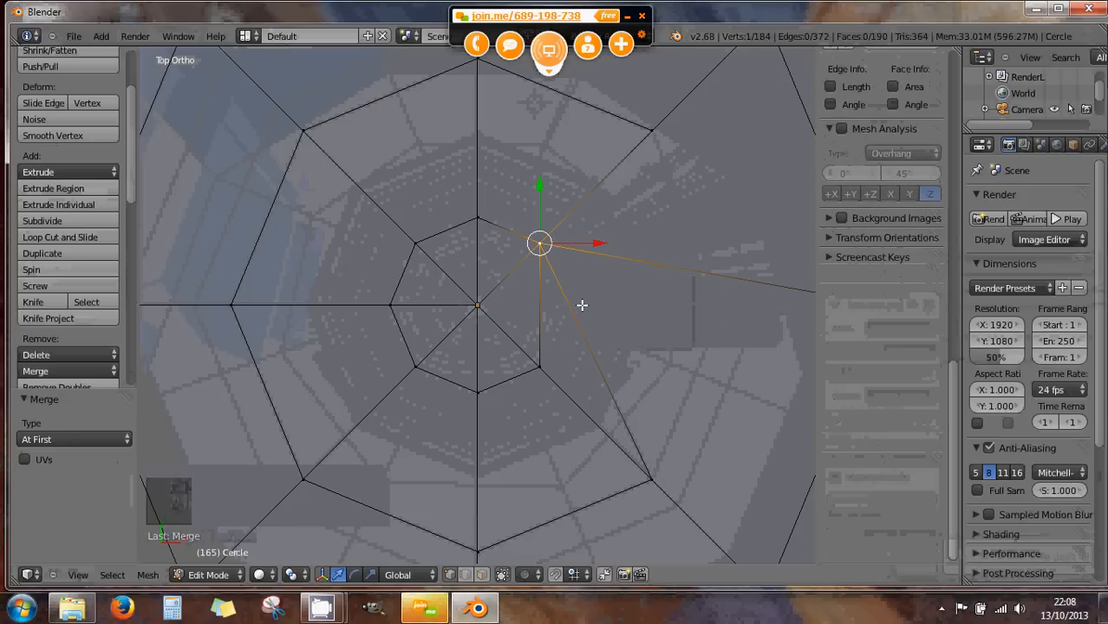
key("ctrl+z")
- Try merging the same three floor vertices with Collapse, and undo the merge
key("alt+m")
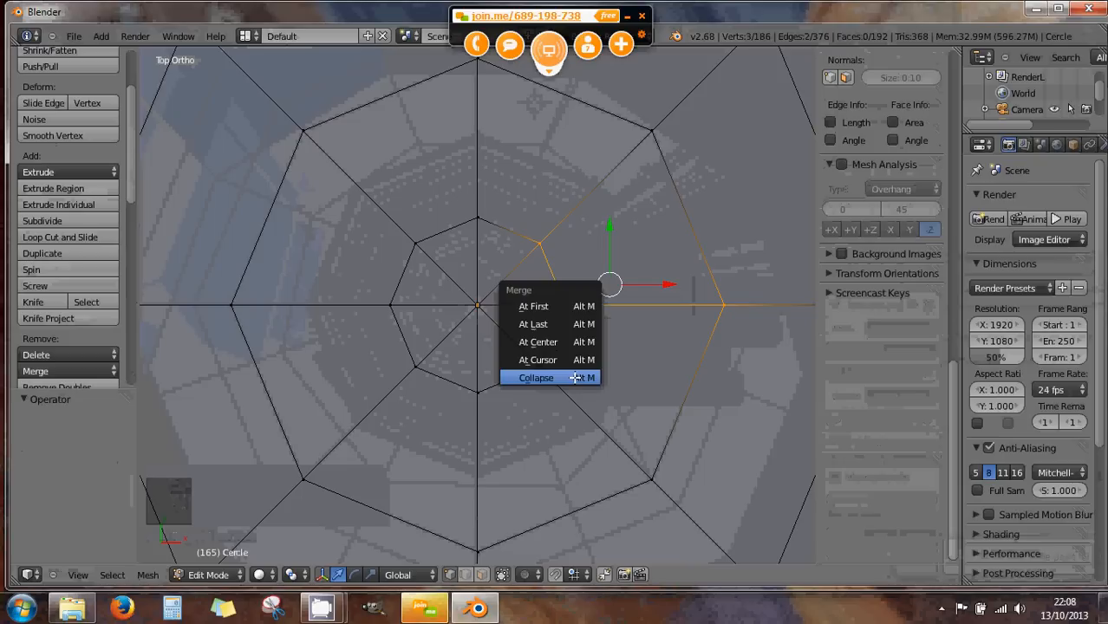
left_click(576, 378)
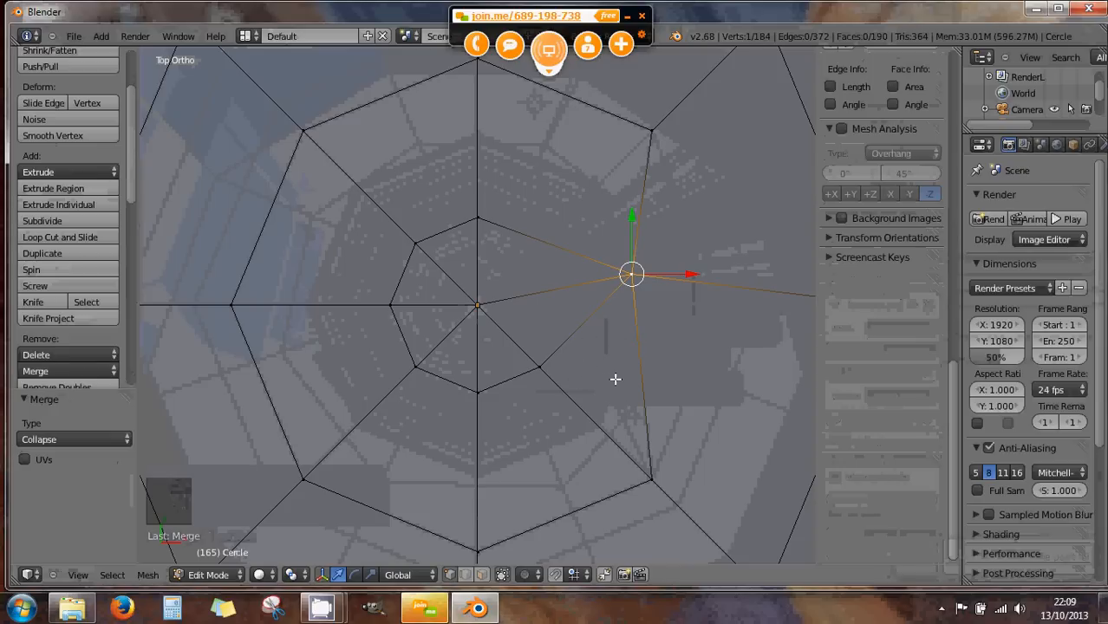
key("ctrl+z")
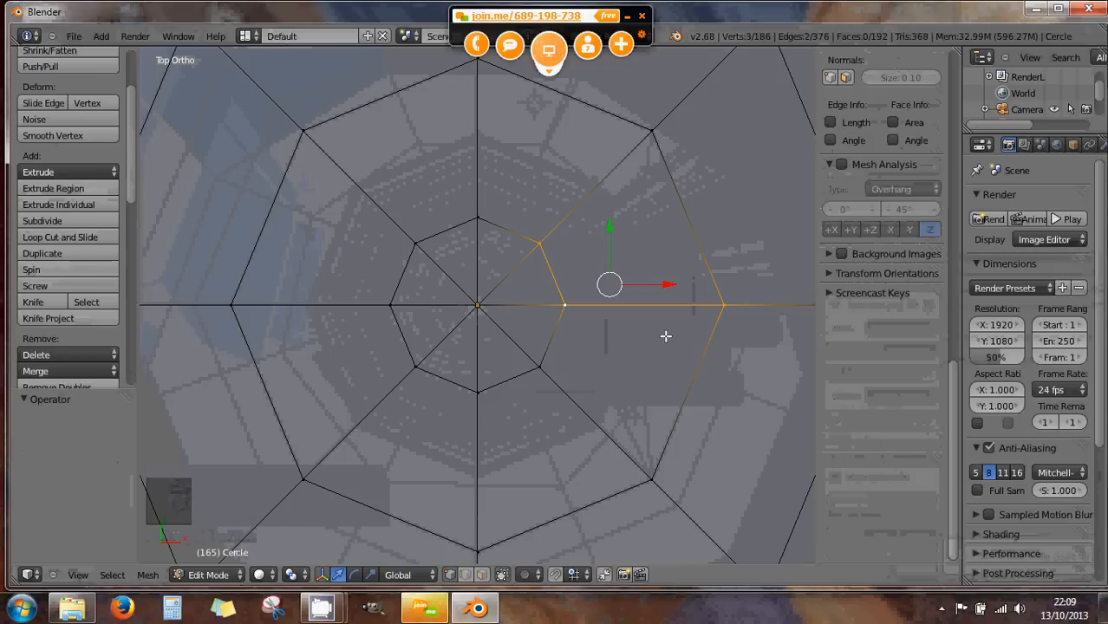
- Try collapsing the four corner vertices of the upper-right quad beside the central octagon into one, and undo it
right_click(650, 130)
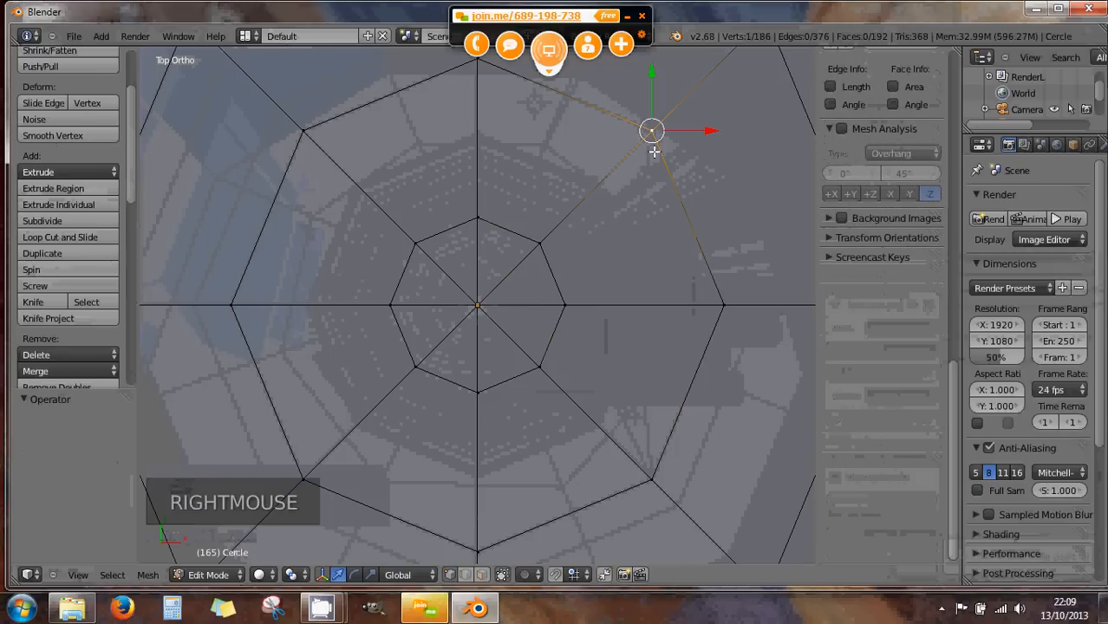
right_click(539, 244, "shift")
right_click(565, 303, "shift")
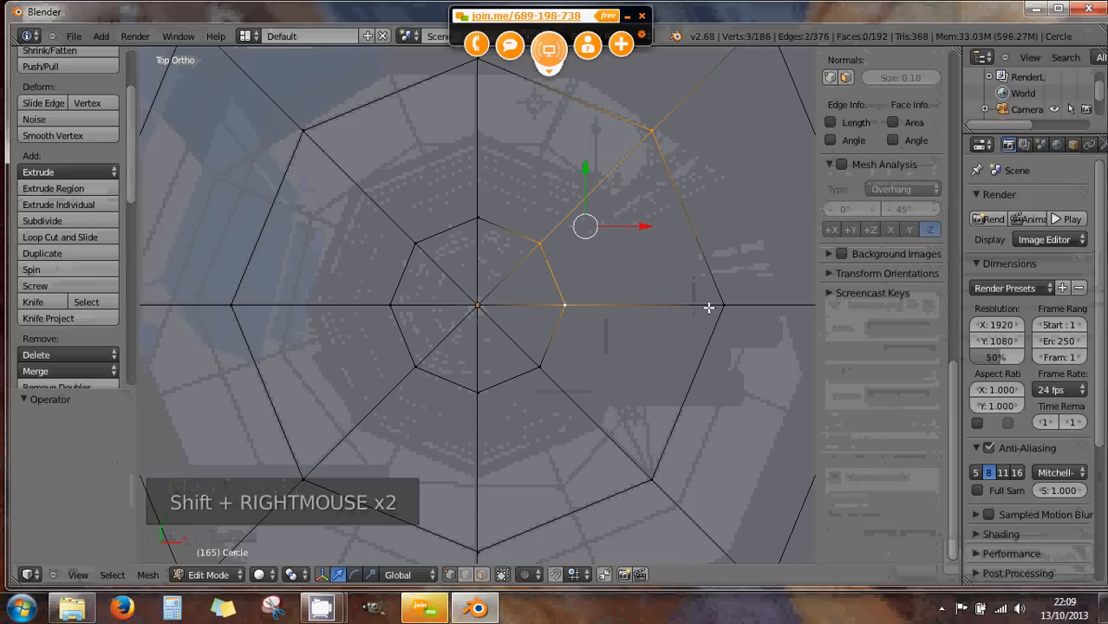
right_click(715, 306, "shift")
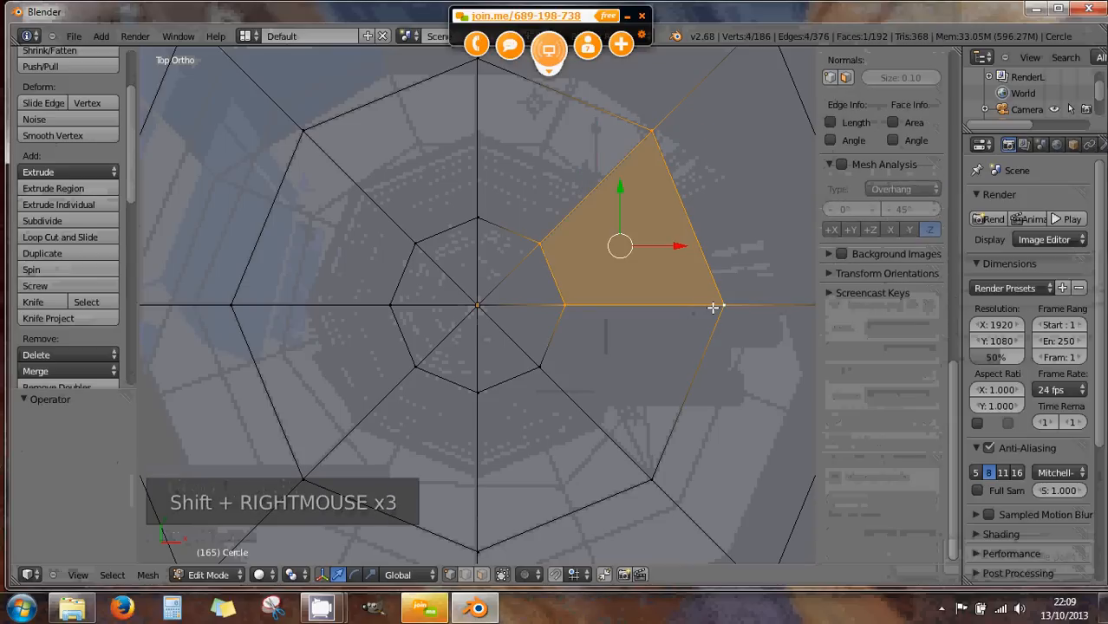
key("alt+m")
left_click(713, 307)
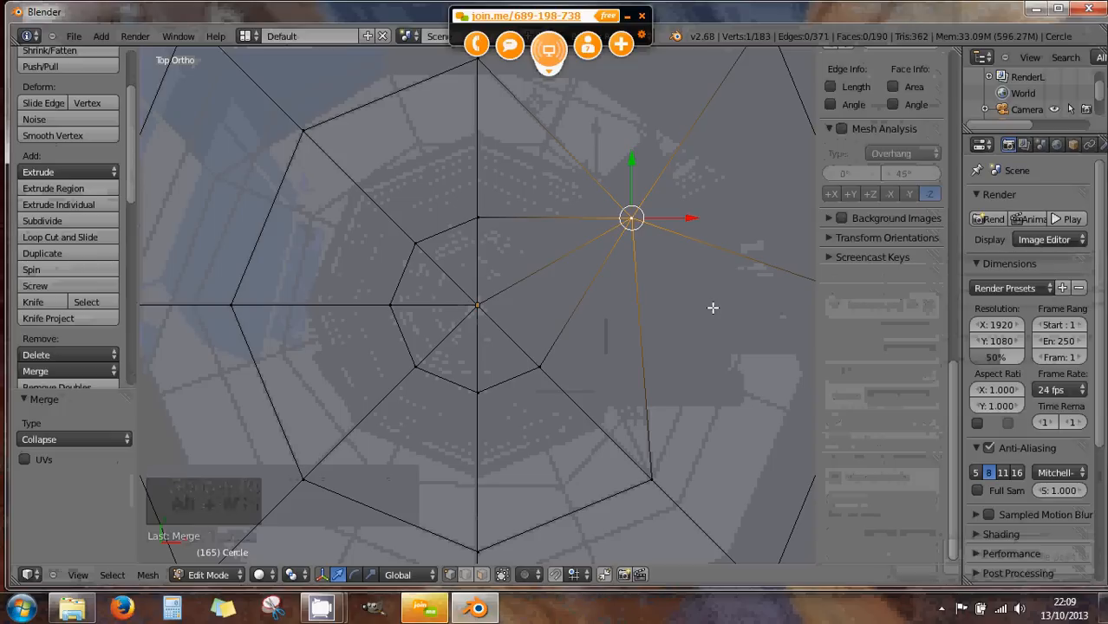
key("ctrl+z")
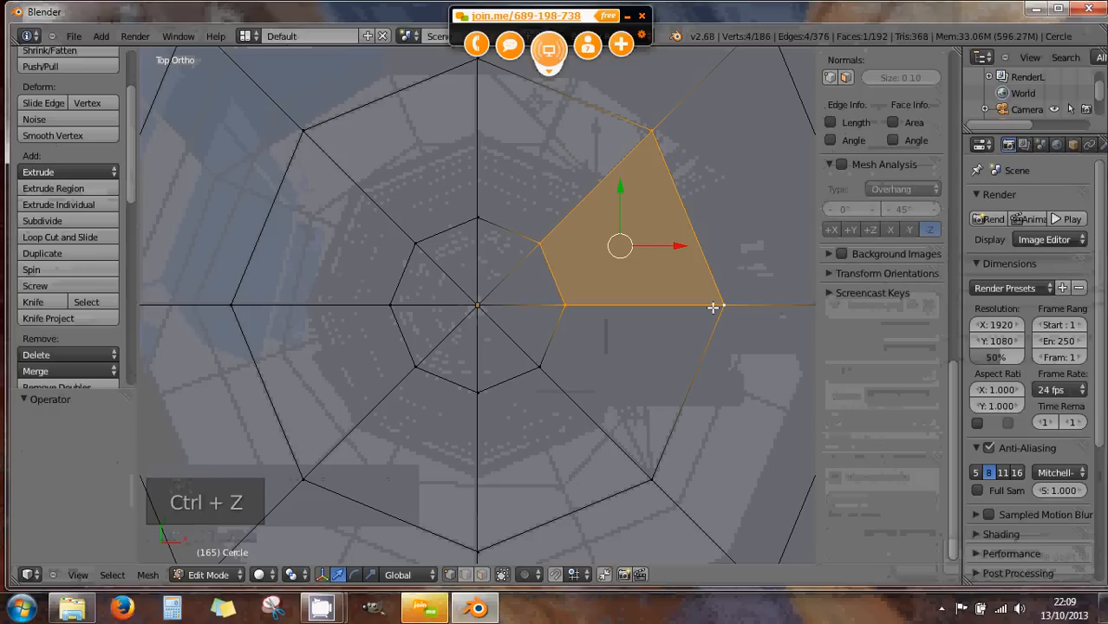
- Knife-cut a small closed ring around the floor's centre, crossing all eight triangles inside the central octagon
left_click(624, 322)
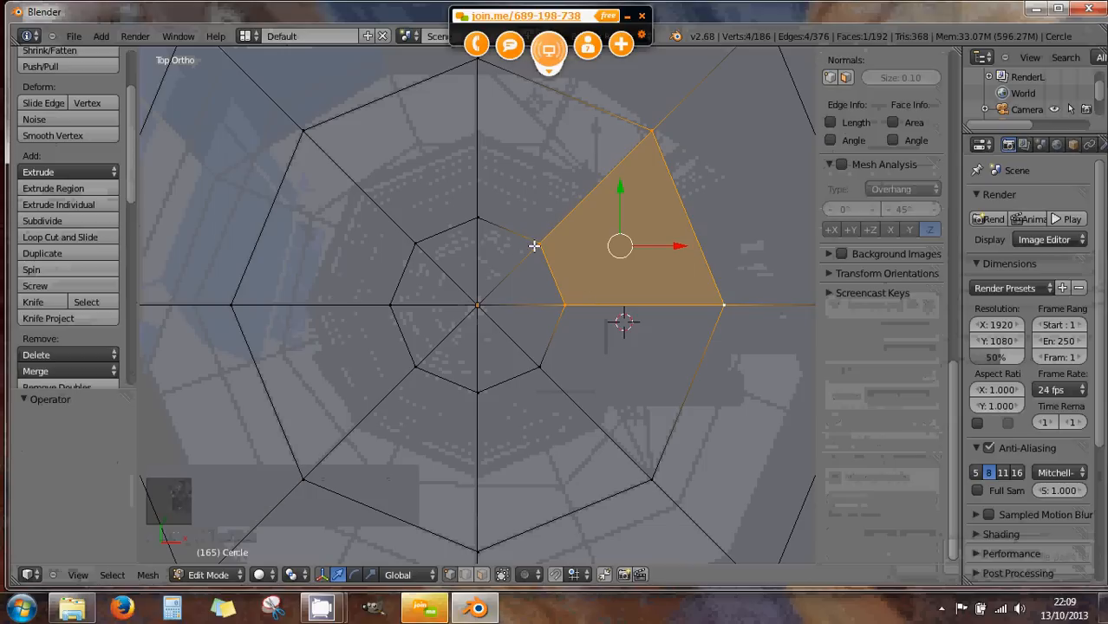
left_click(457, 289)
key("k")
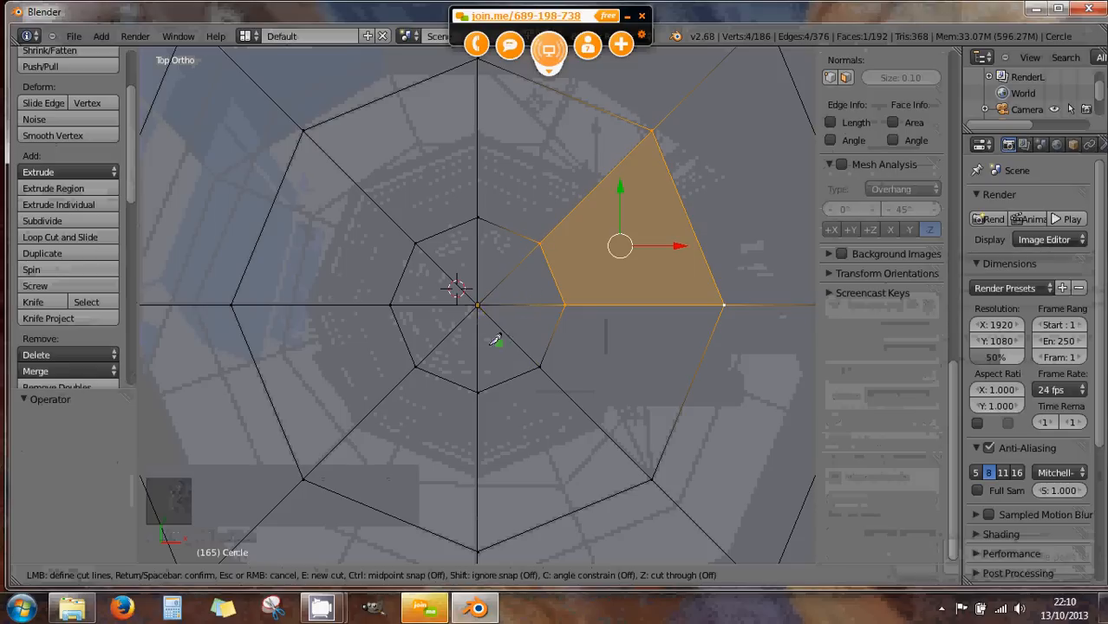
left_click(483, 261)
left_click(512, 275)
left_click(522, 301)
left_click(509, 322)
left_click(481, 335)
left_click(450, 330)
left_click(439, 303)
left_click(449, 273)
left_click(488, 260)
key("Return")
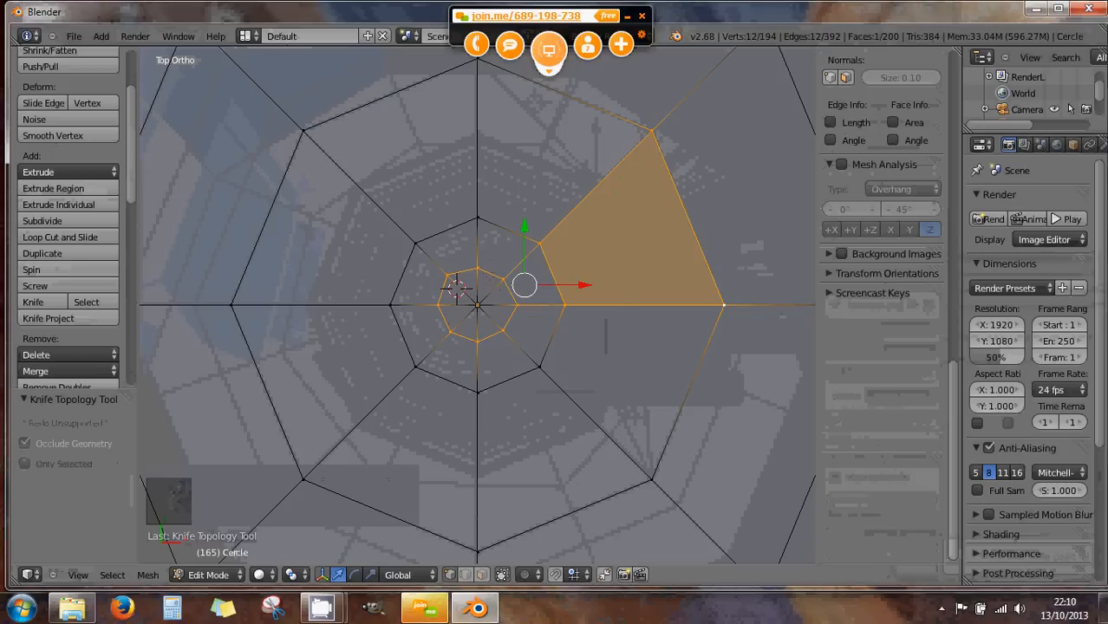
- Even out the knife-cut ring by moving its top vertex 0.011 in Y and nudging its upper-right vertex -0.002 in X
right_click(506, 282)
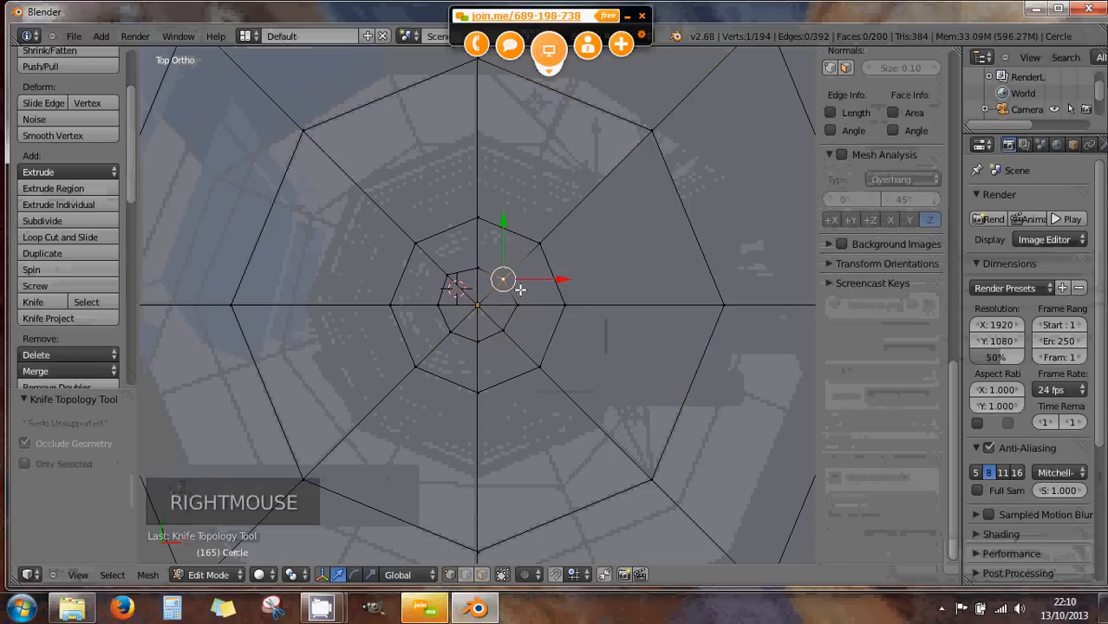
left_click_drag(508, 283, 478, 260)
right_click(477, 267)
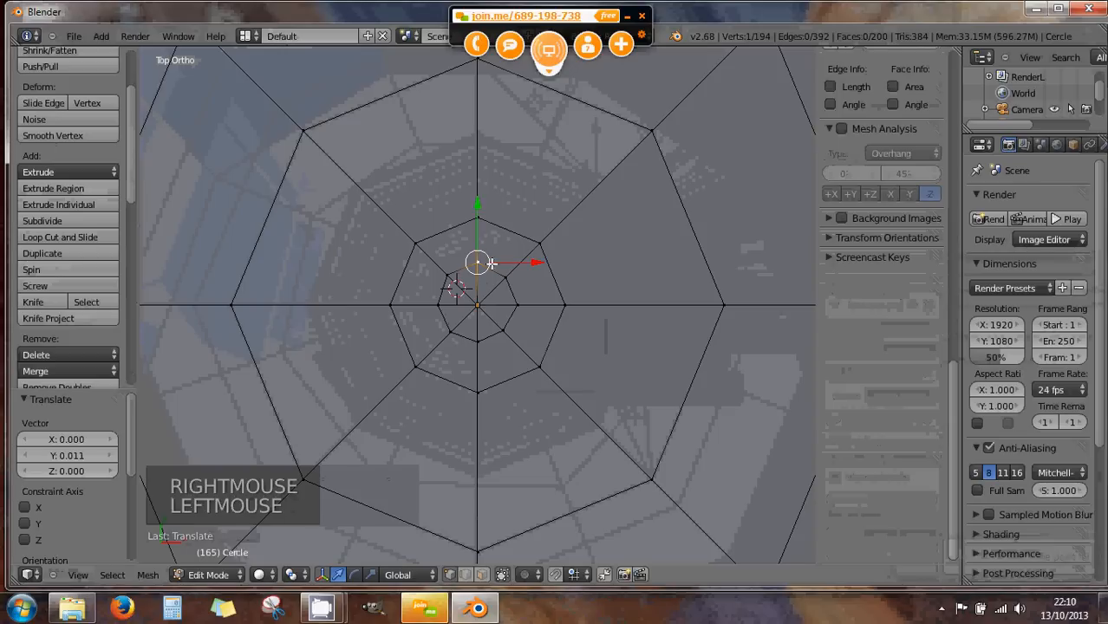
right_click(505, 275)
right_click_drag(508, 272, 508, 269)
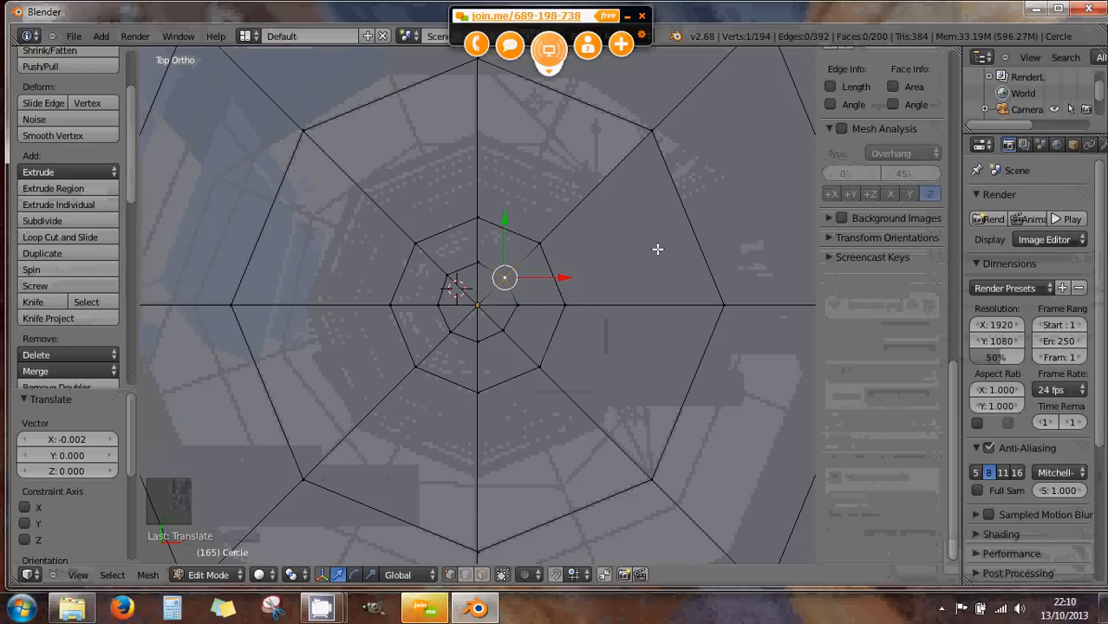
- Try a single radial loop cut midway through the upper-right wedge's quads, and undo it
key("ctrl+r")
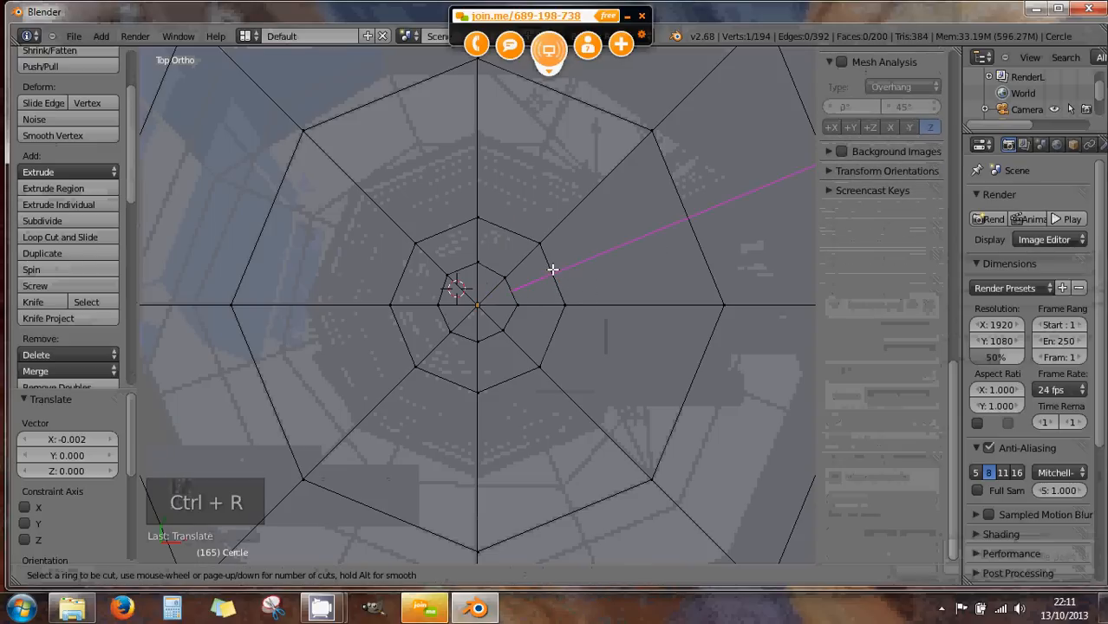
left_click(552, 269)
left_click(552, 270)
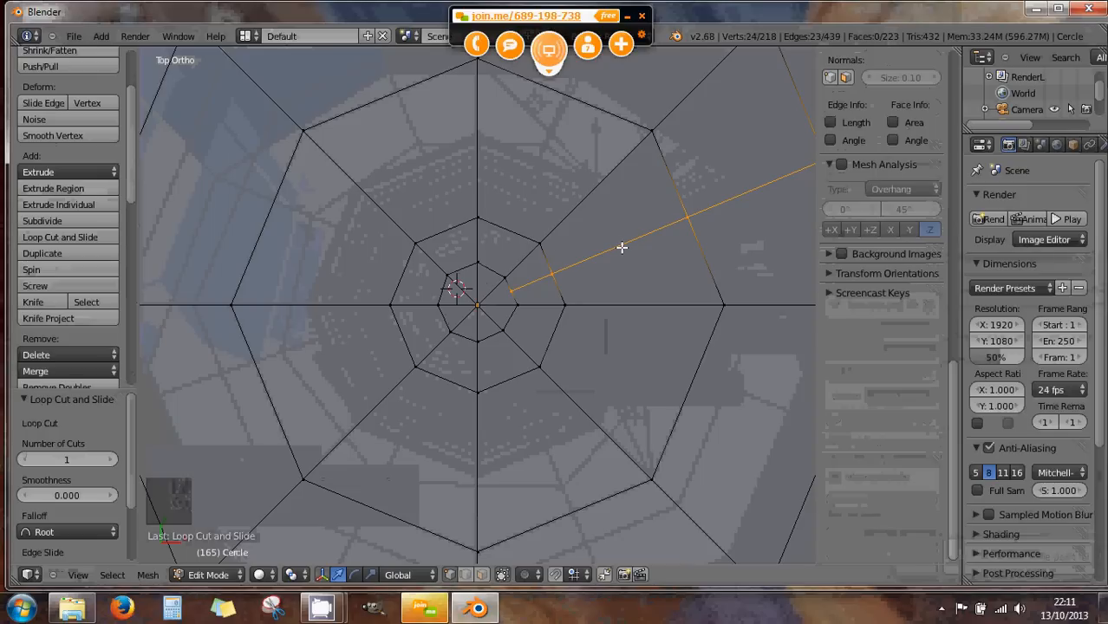
key("ctrl+r")
right_click(636, 226)
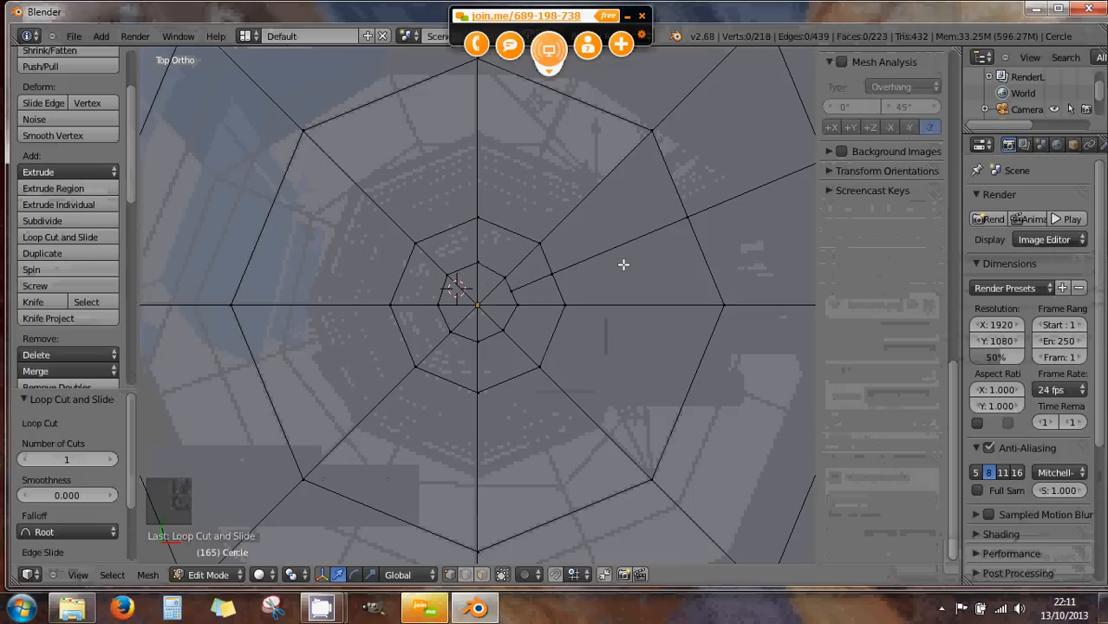
key("ctrl+z")
key("ctrl+z")
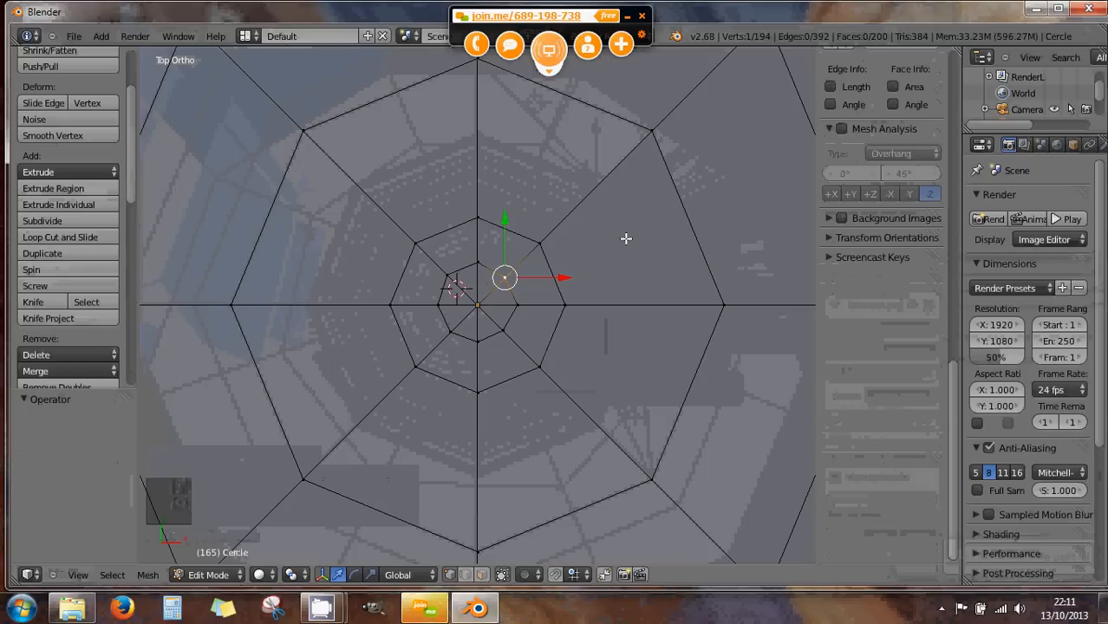
- Knife-cut a small rounded closed outline inside the upper-right quad beside the central octagon
key("k")
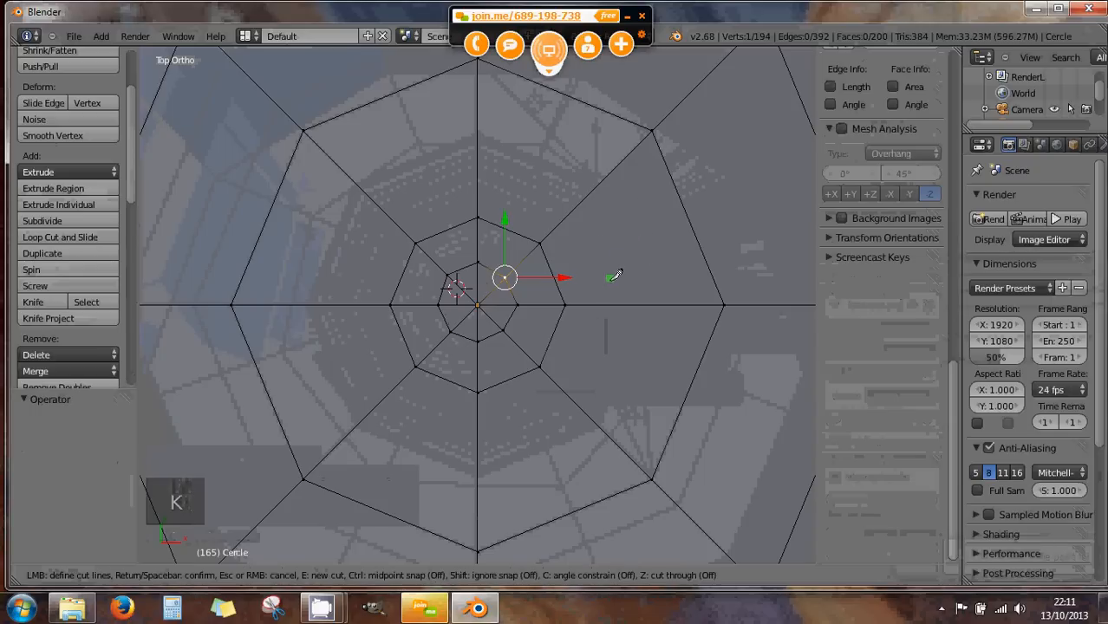
left_click(615, 278)
left_click(604, 222)
left_click(628, 216)
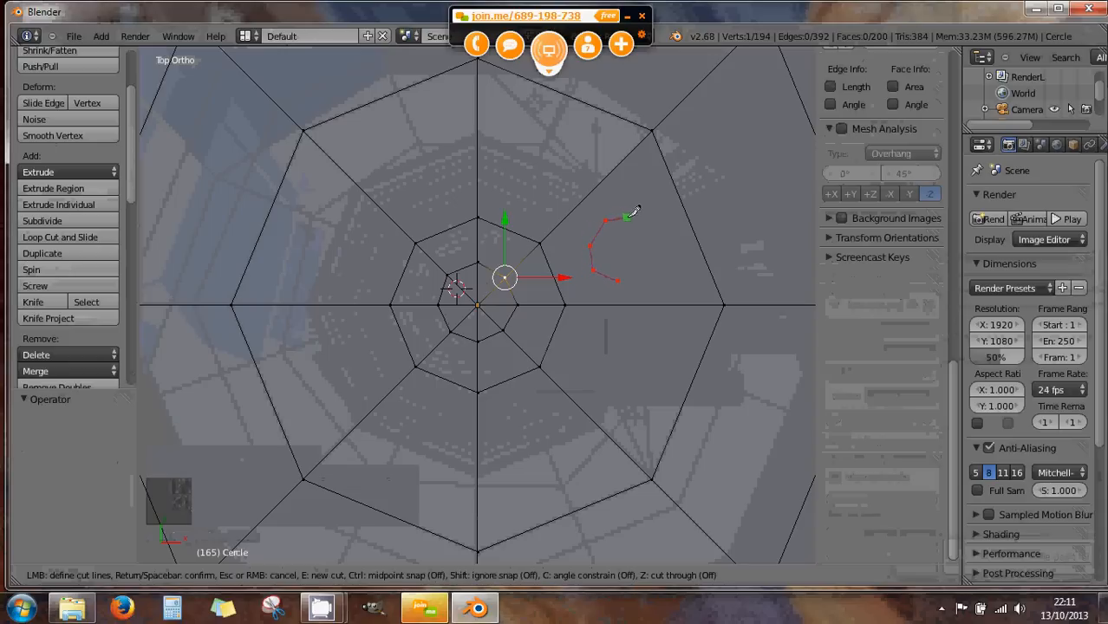
left_click(649, 232)
left_click(659, 258)
left_click(638, 284)
key("Return")
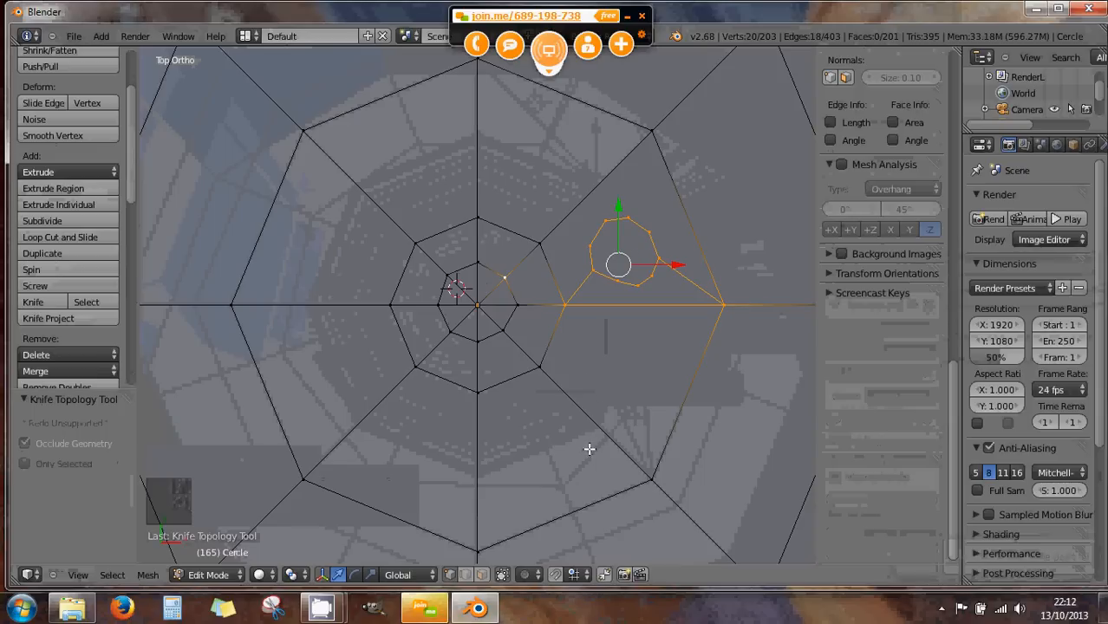
- In face select mode, delete the face inside the rounded knife outline to open a hole in the floor
left_click(484, 576)
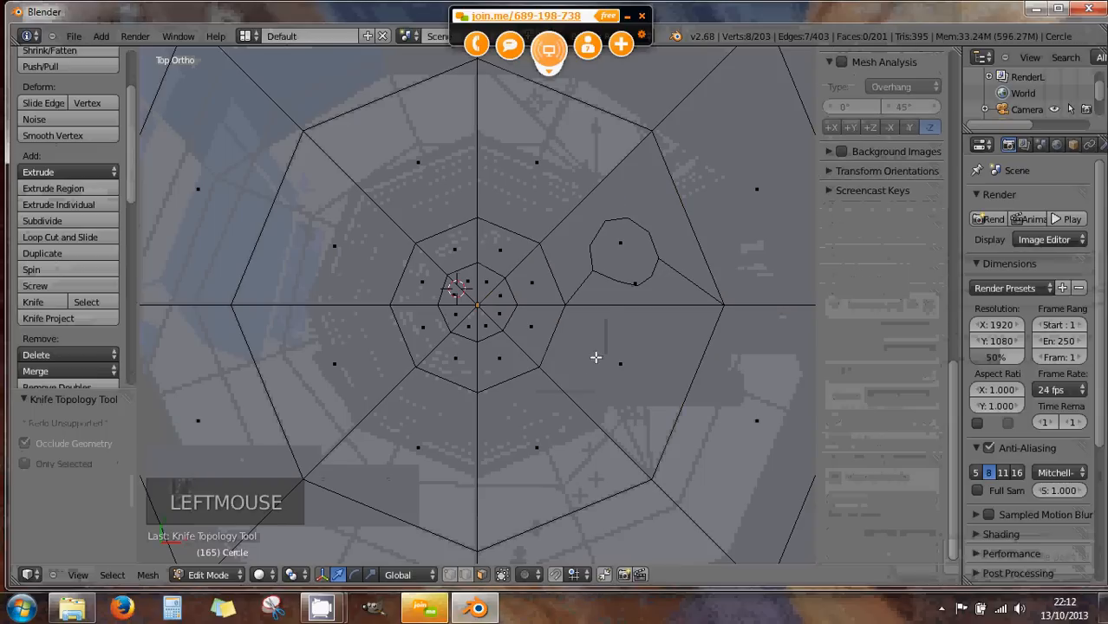
right_click(623, 251)
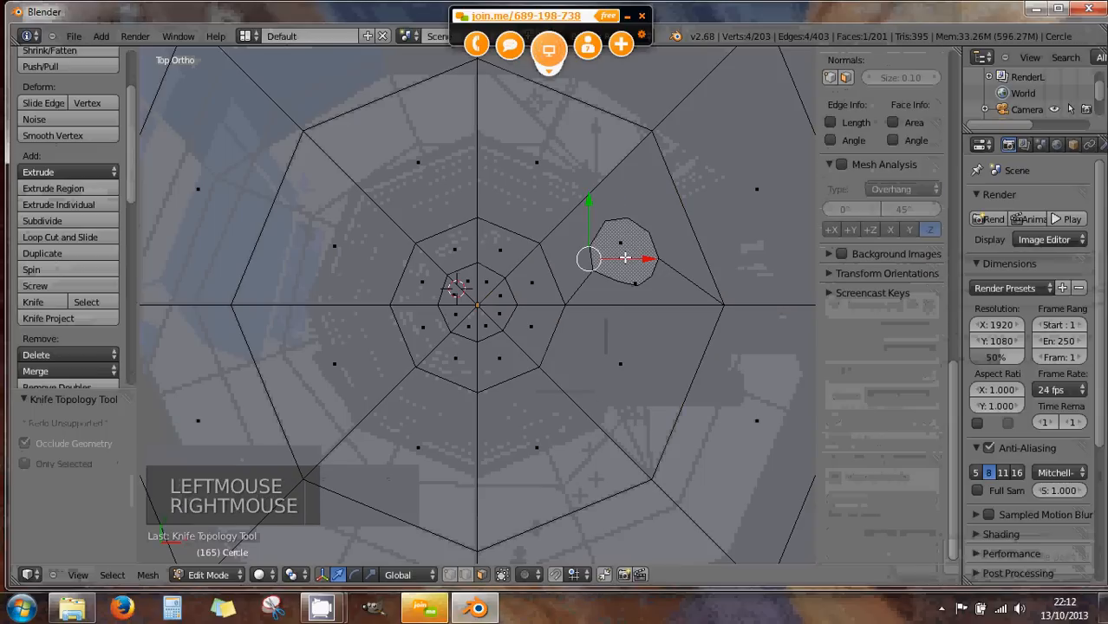
key("x")
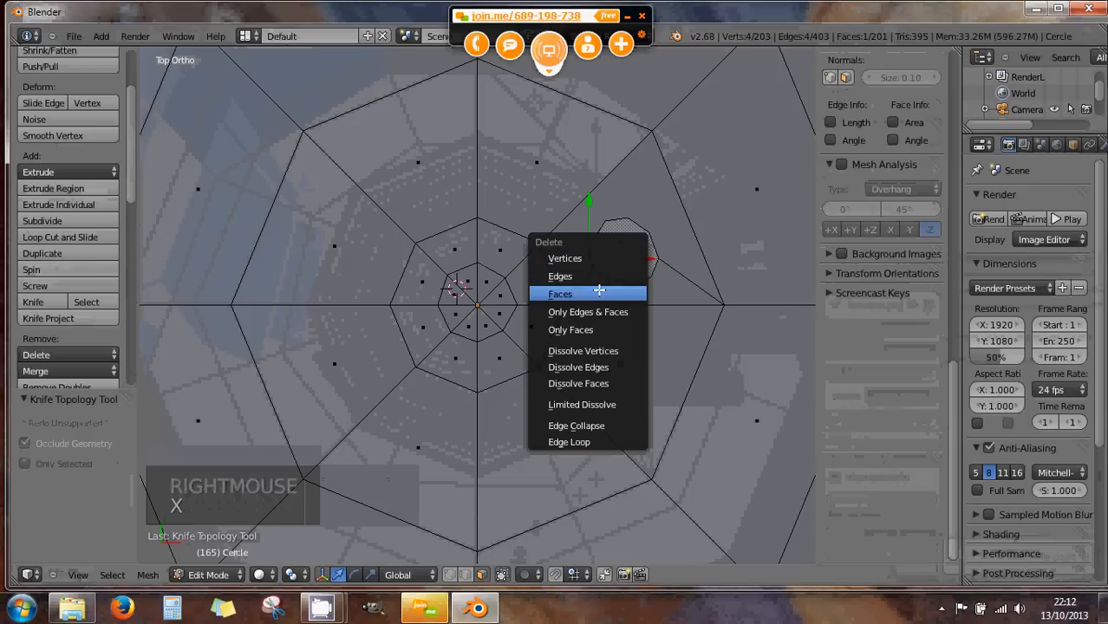
left_click(599, 290)
middle_click_drag(663, 316, 583, 182)
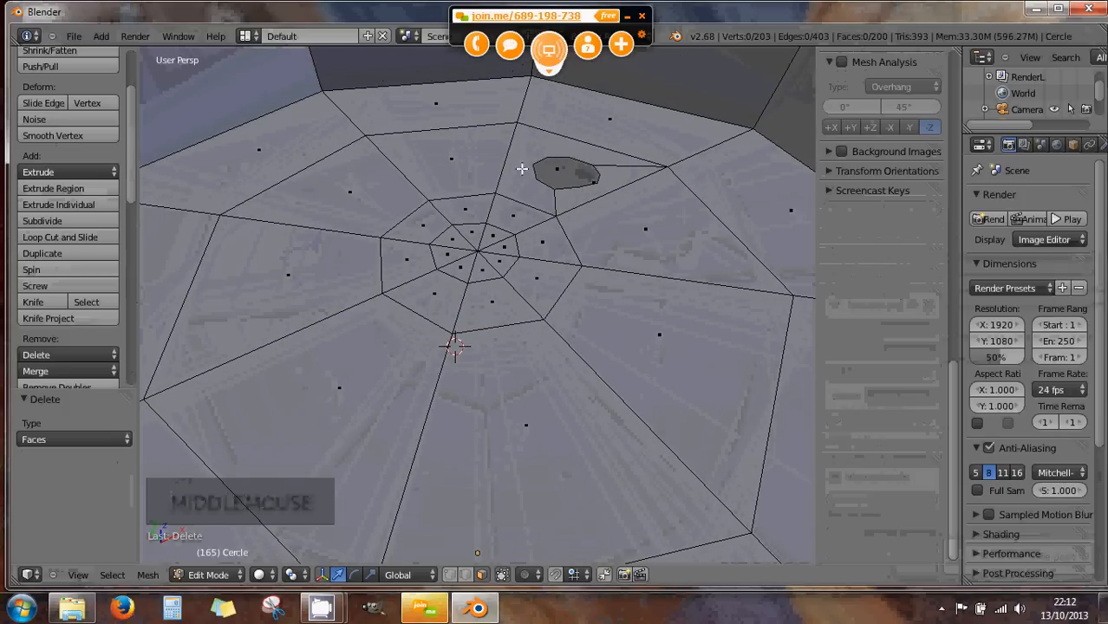
- Select the whole rim of the rounded hole in vertex select mode and extrude it 0.163 upward along Z
right_click(574, 187, "alt")
right_click(574, 187, "alt")
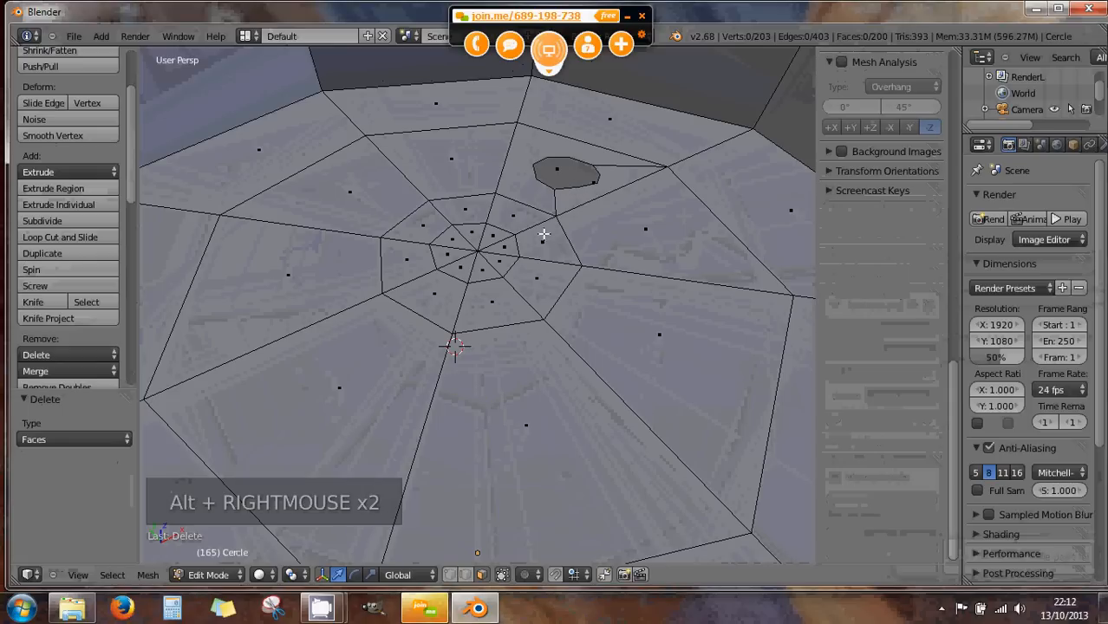
left_click(449, 574)
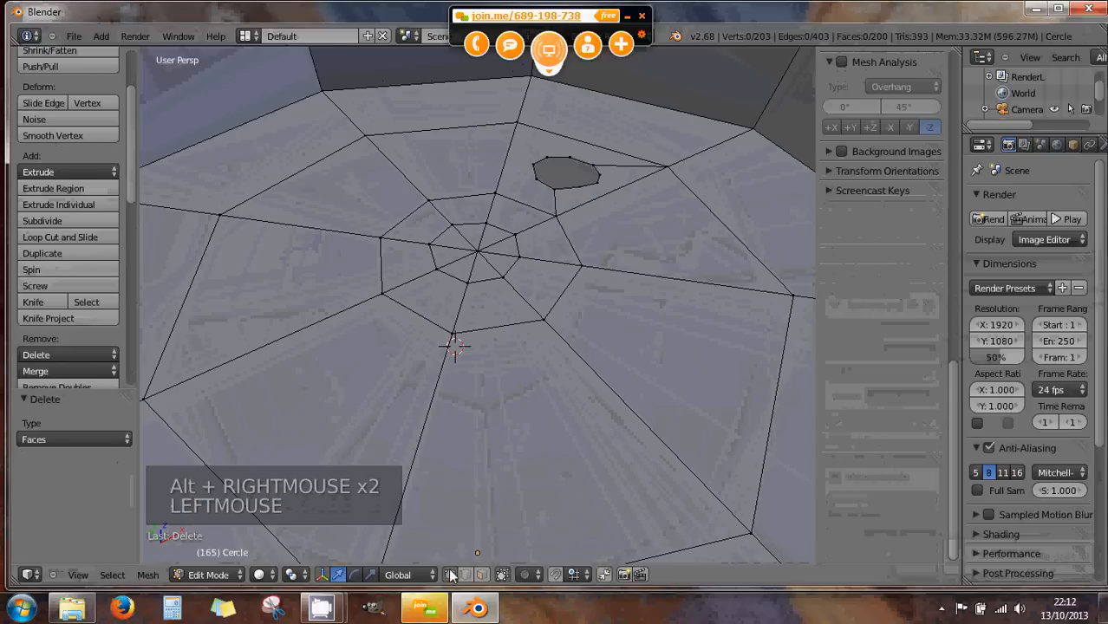
right_click(558, 186, "alt")
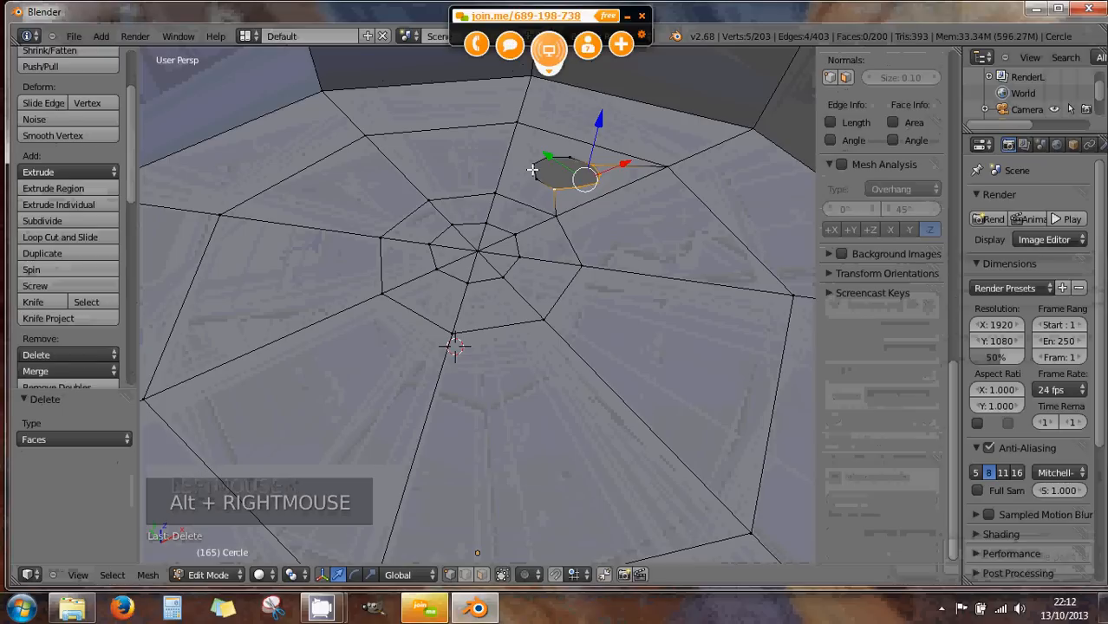
right_click(532, 170, "alt+shift")
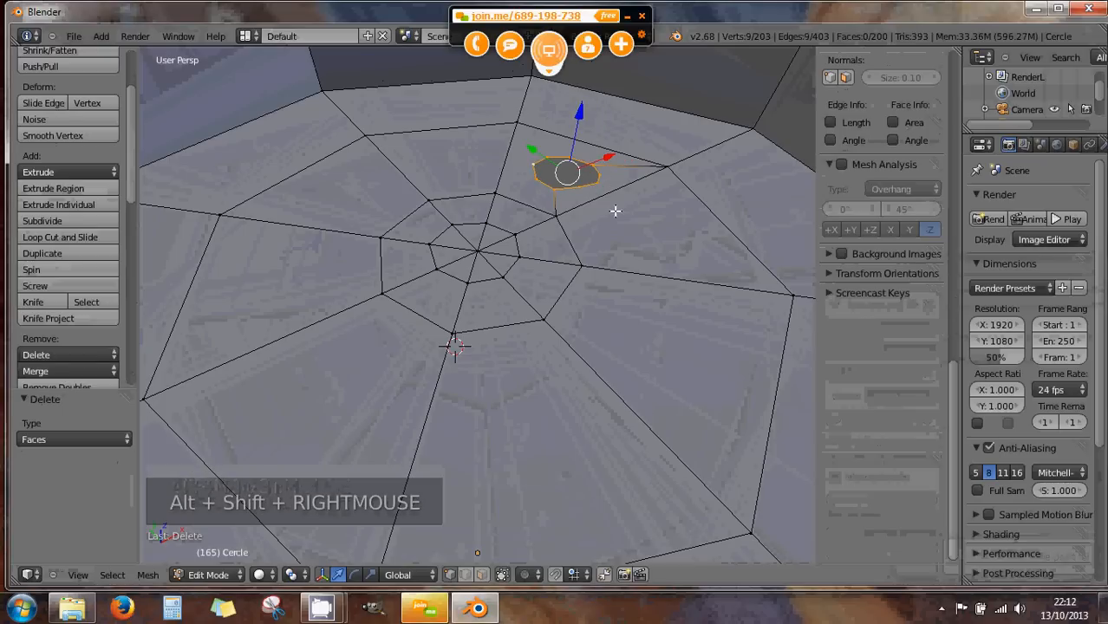
key("e")
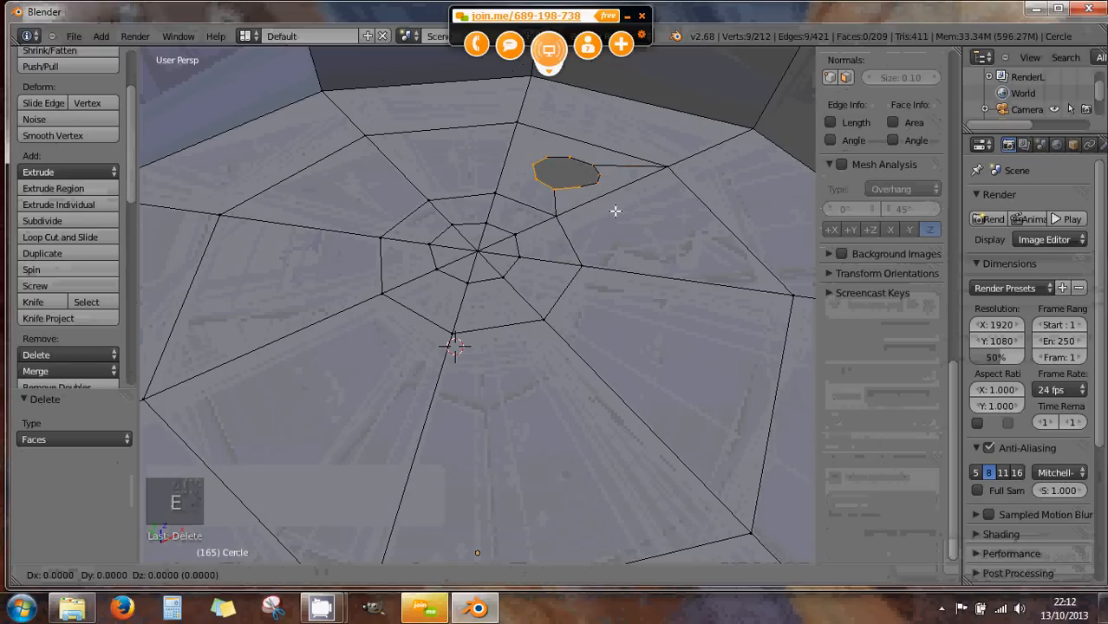
left_click(625, 132)
scroll(632, 204, "down", 2)
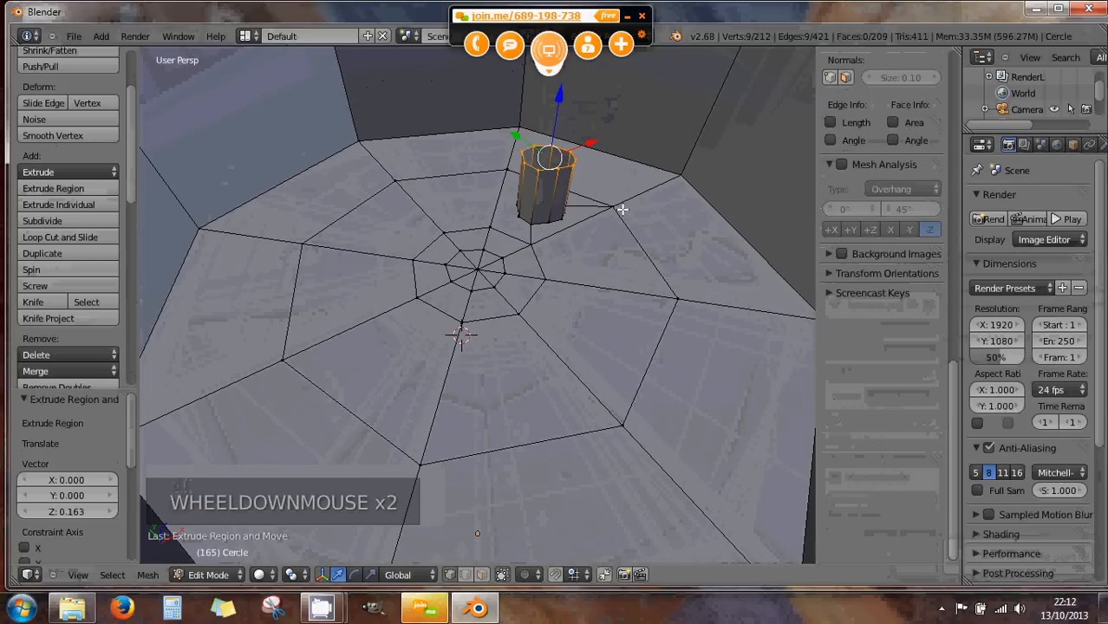
- Extrude the tube's top rim another 0.190 along Z and scale it by 2.259 to flare it into a funnel
key("e")
left_click(632, 126)
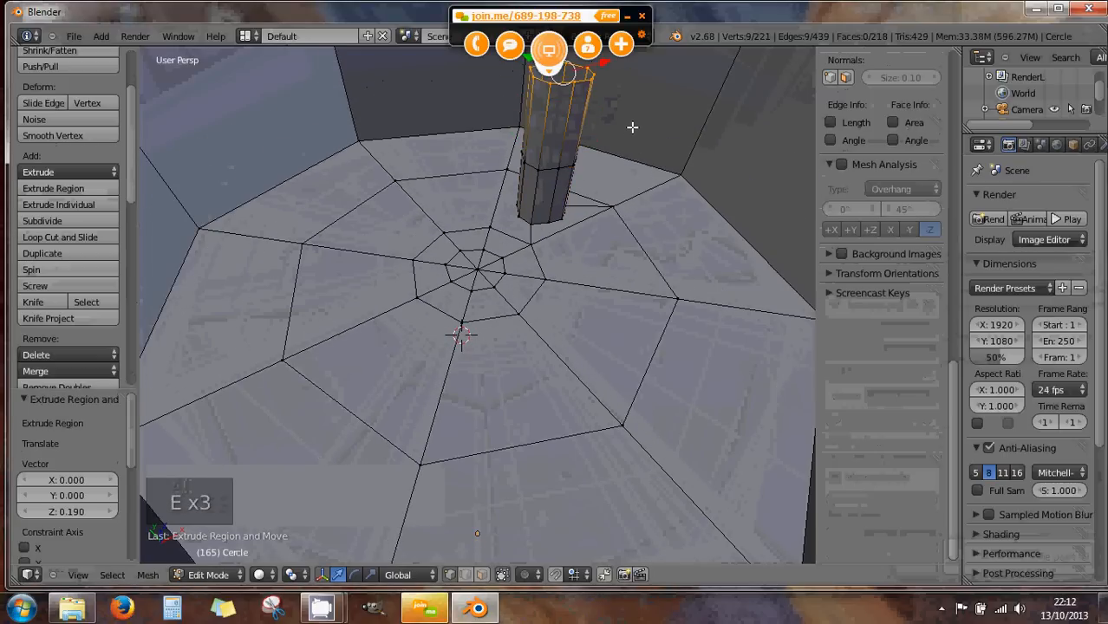
key("s")
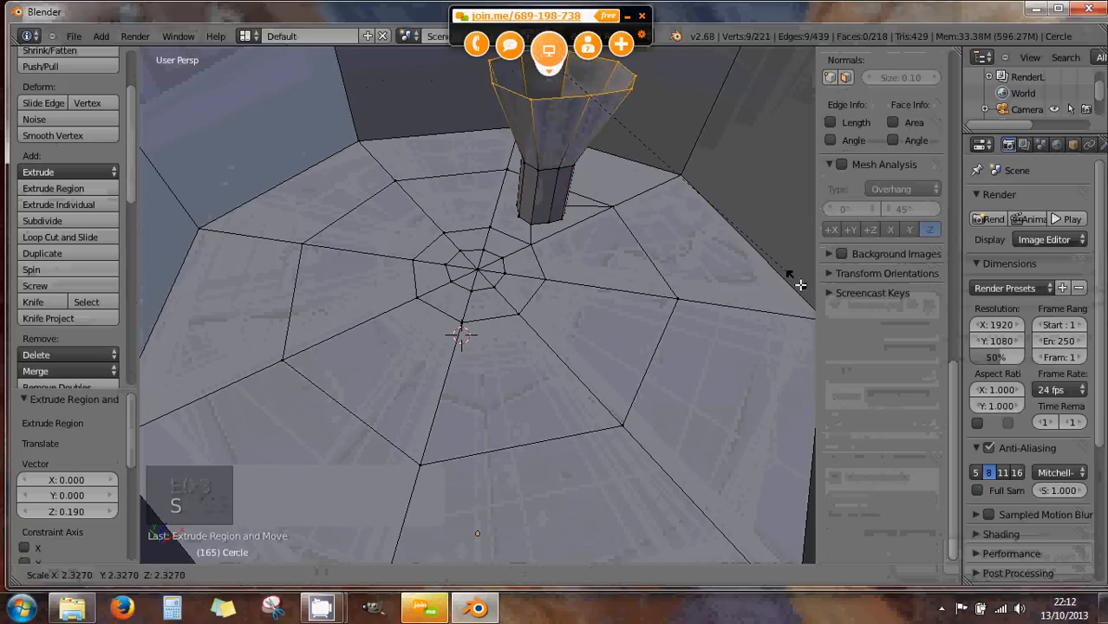
left_click(769, 288)
scroll(601, 250, "down", 4)
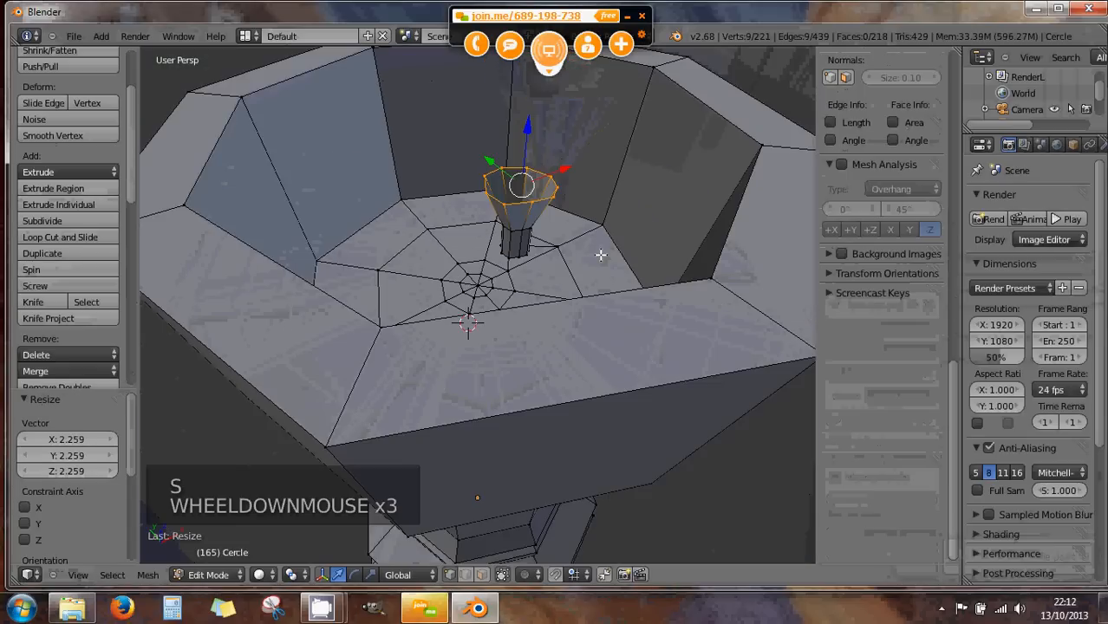
- In face select mode, inset the large floor face beside the central octagon, opposite the funnel, with a thickness of 0.0684
middle_click_drag(574, 240, 548, 258)
scroll(562, 236, "up", 1)
scroll(563, 236, "up", 1)
scroll(562, 236, "down", 1)
scroll(527, 264, "up", 4)
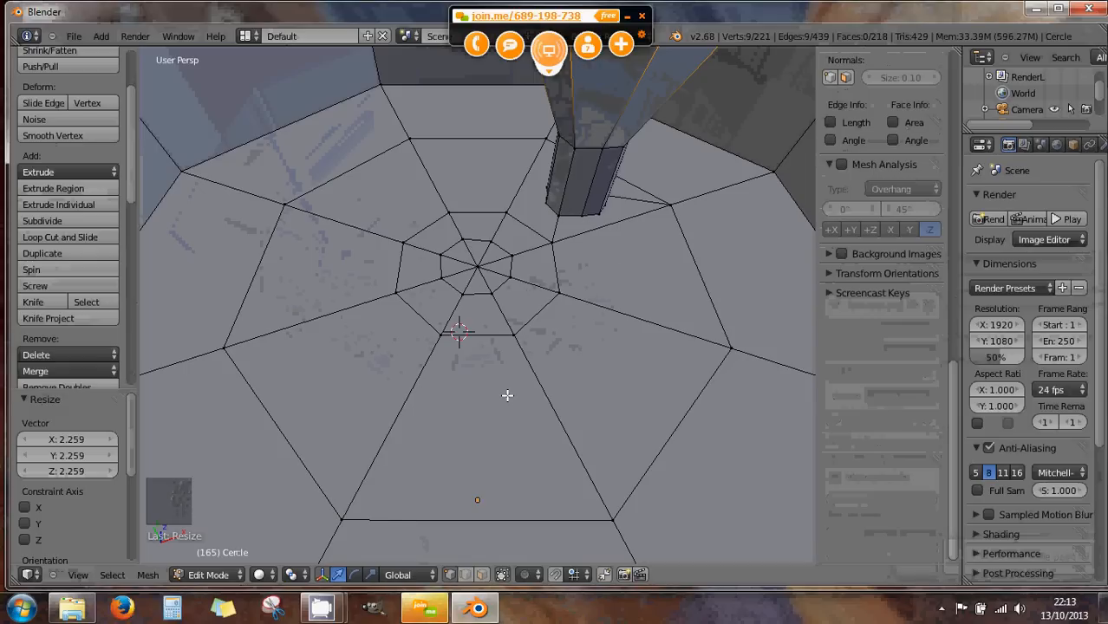
middle_click_drag(507, 395, 544, 369, "shift")
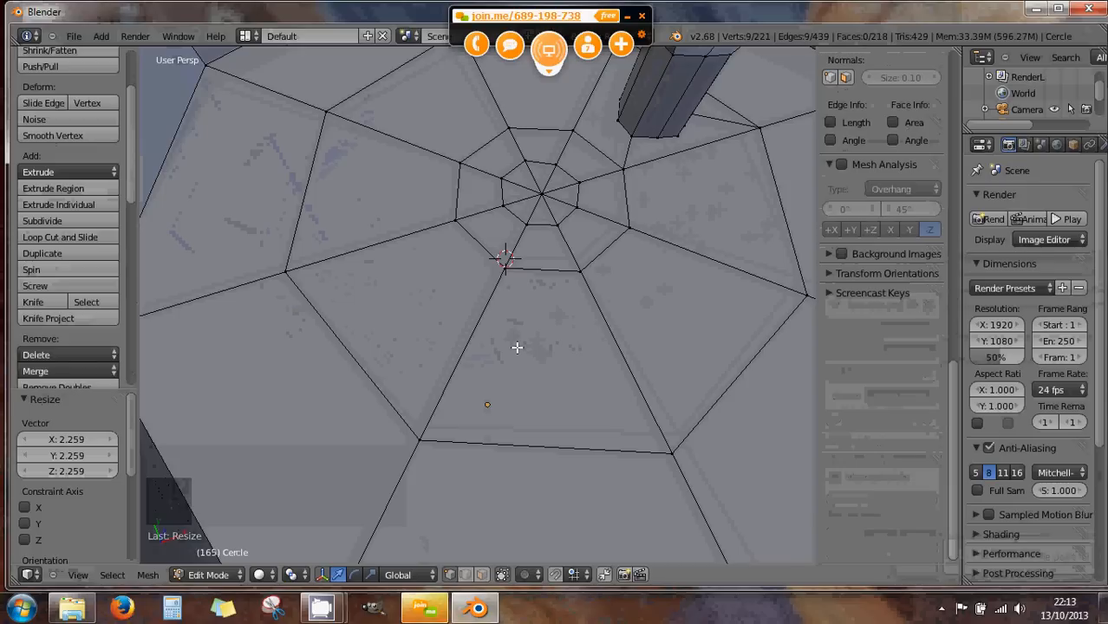
left_click(482, 575)
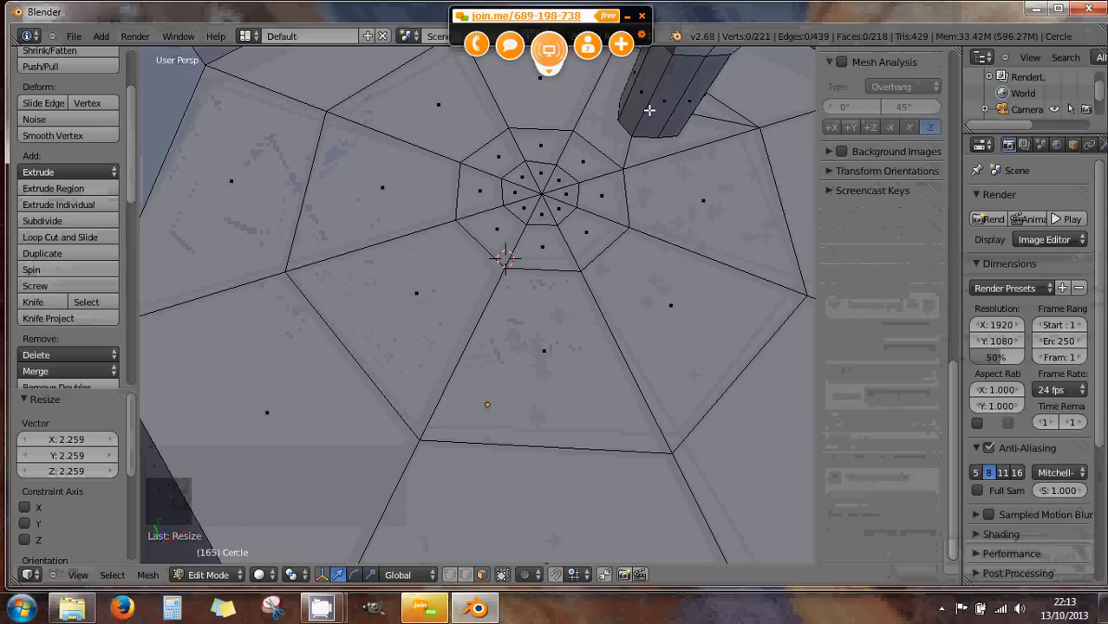
right_click(543, 353)
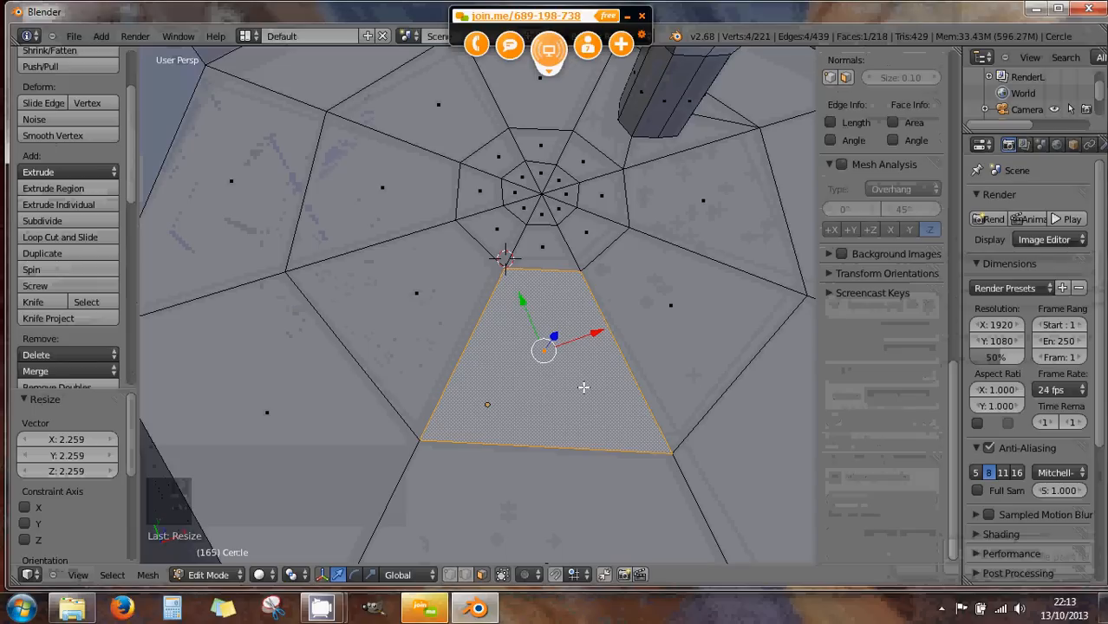
key("i")
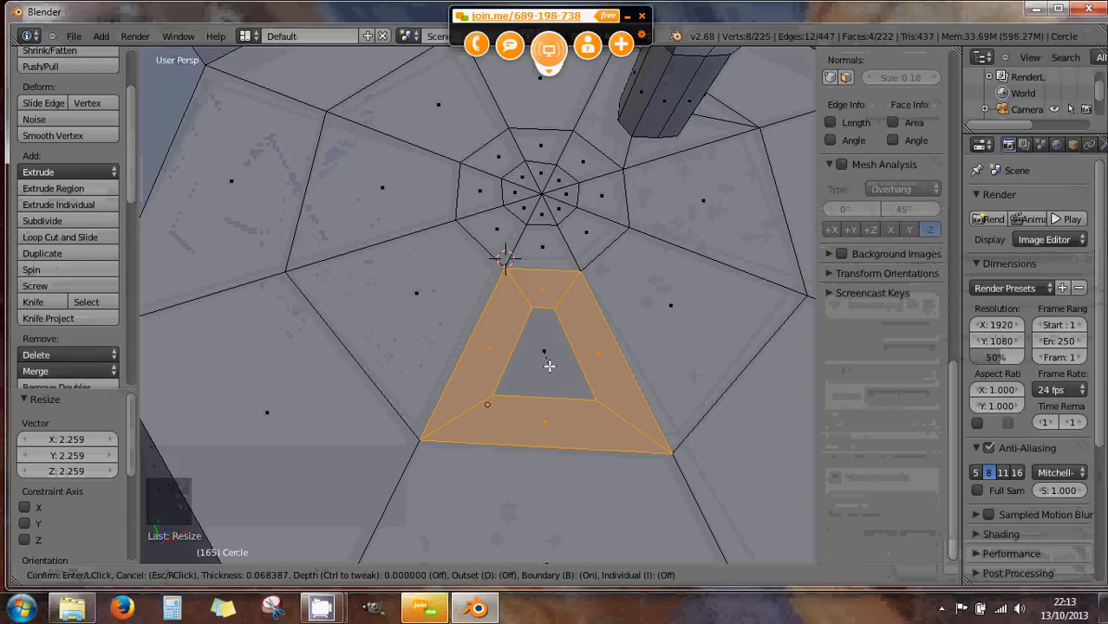
left_click(549, 364)
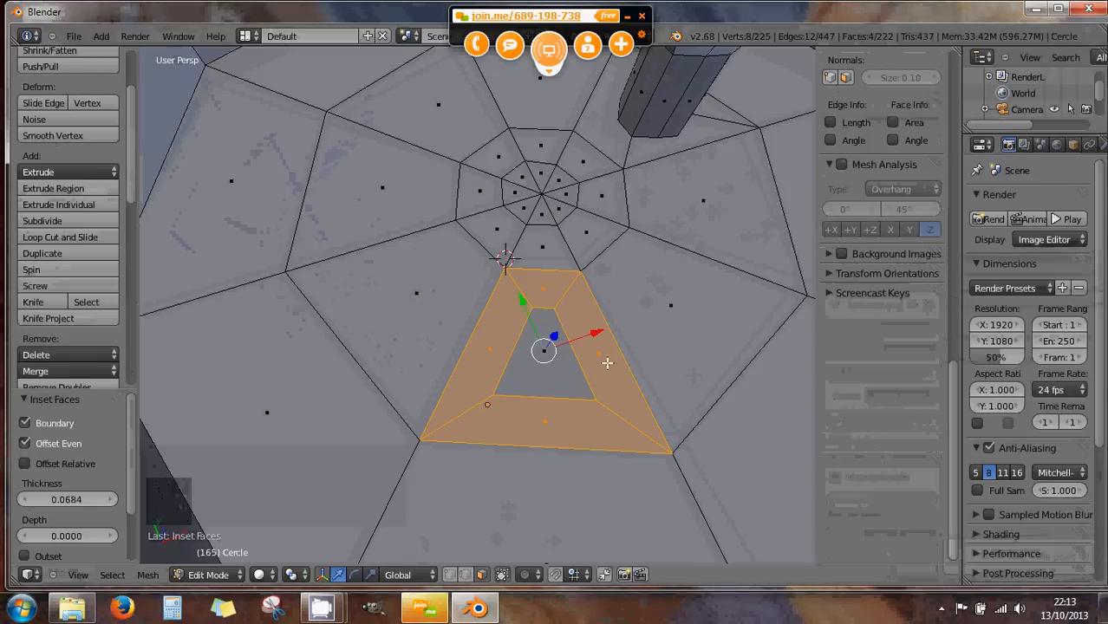
- Try a second inset of 0.0154 thickness on the inner trapezoid face, and undo it
right_click(551, 363)
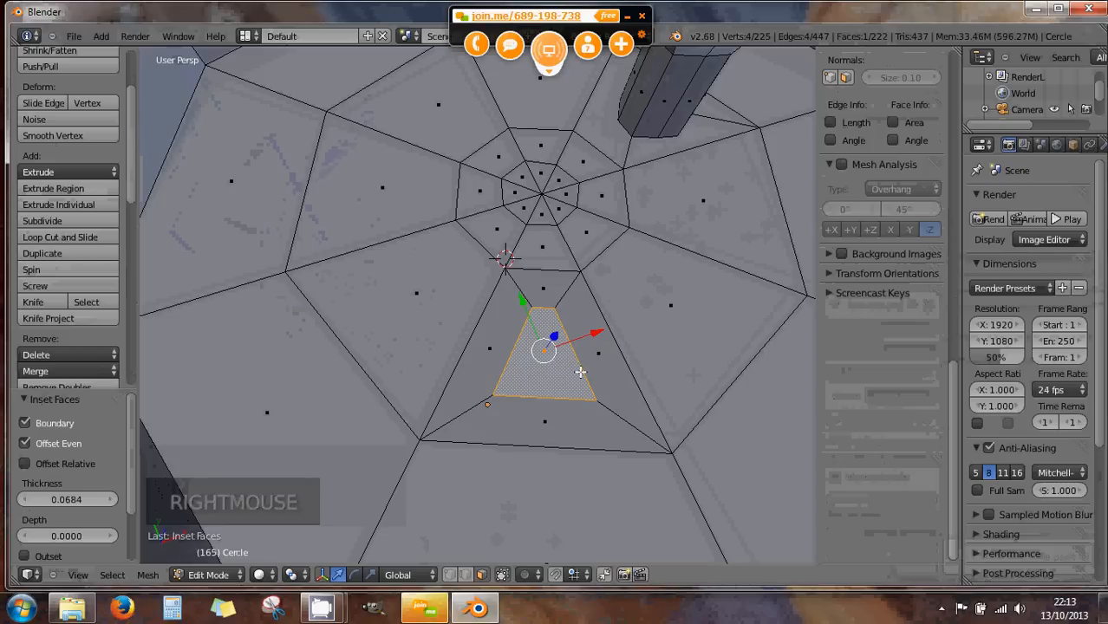
key("i")
key("i")
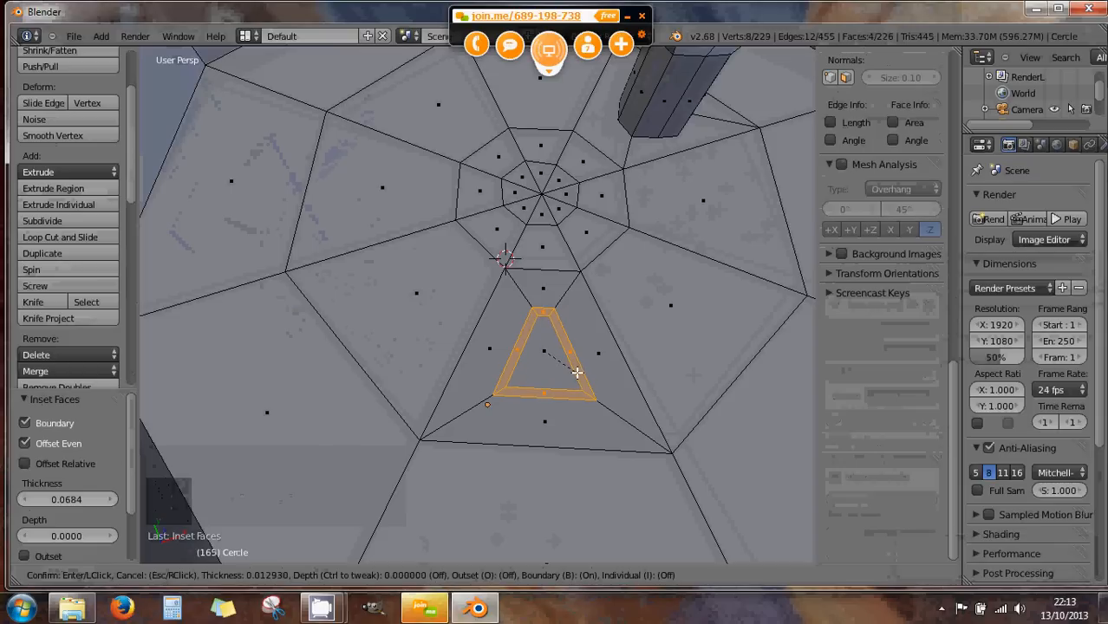
left_click(577, 372)
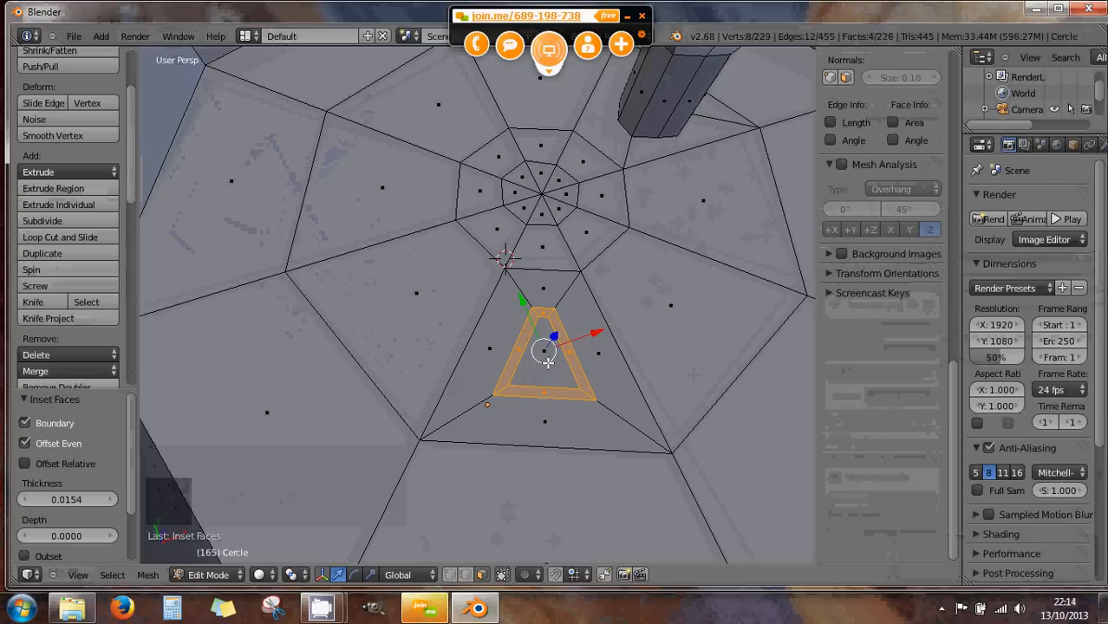
scroll(549, 352, "up", 2)
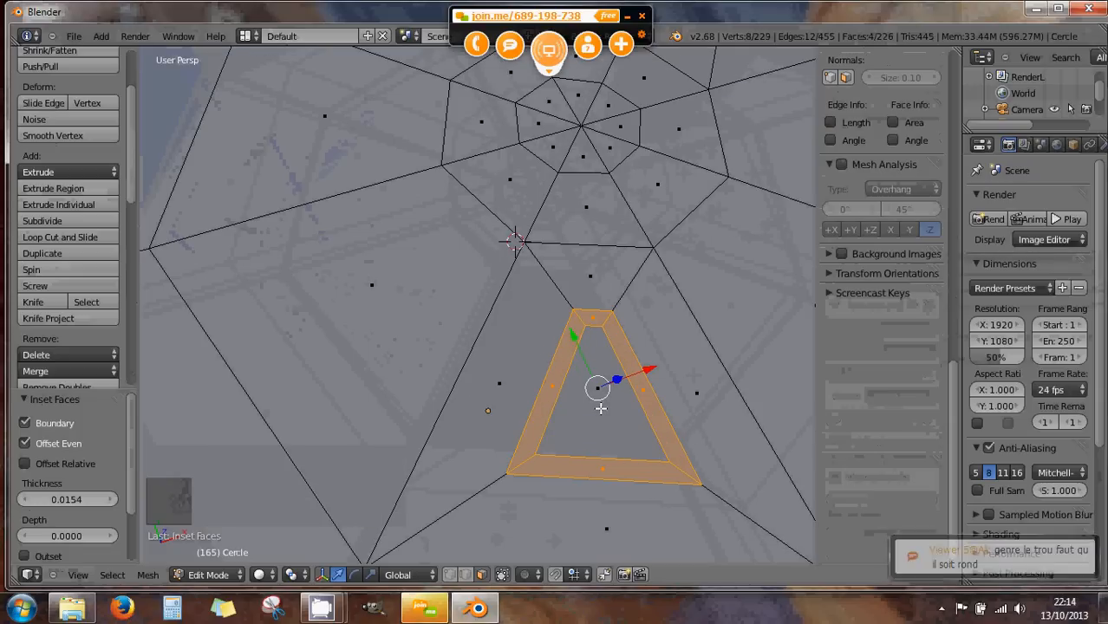
scroll(600, 408, "down", 1)
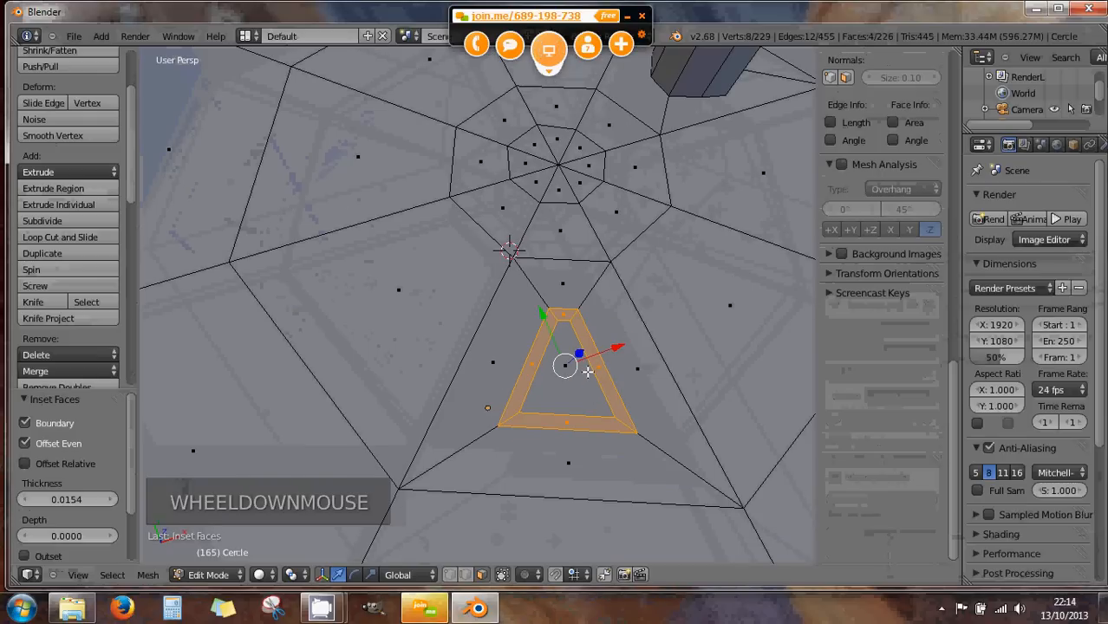
key("ctrl+z")
key("ctrl+z")
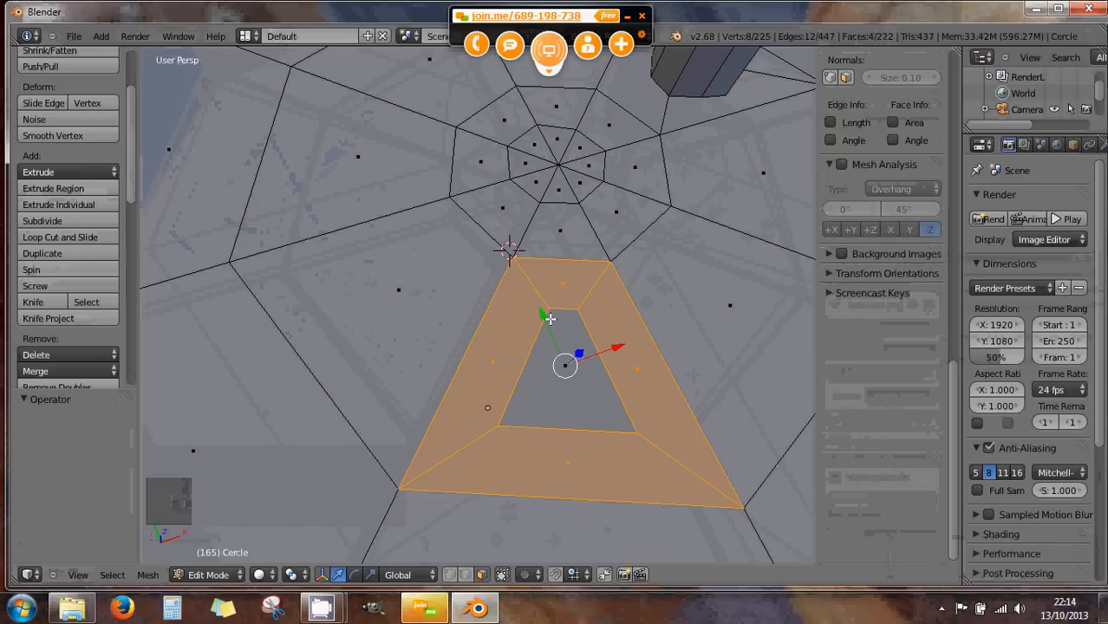
- Select the inner trapezoid face and add a Subdivision Surface modifier to the rook
right_click(568, 382)
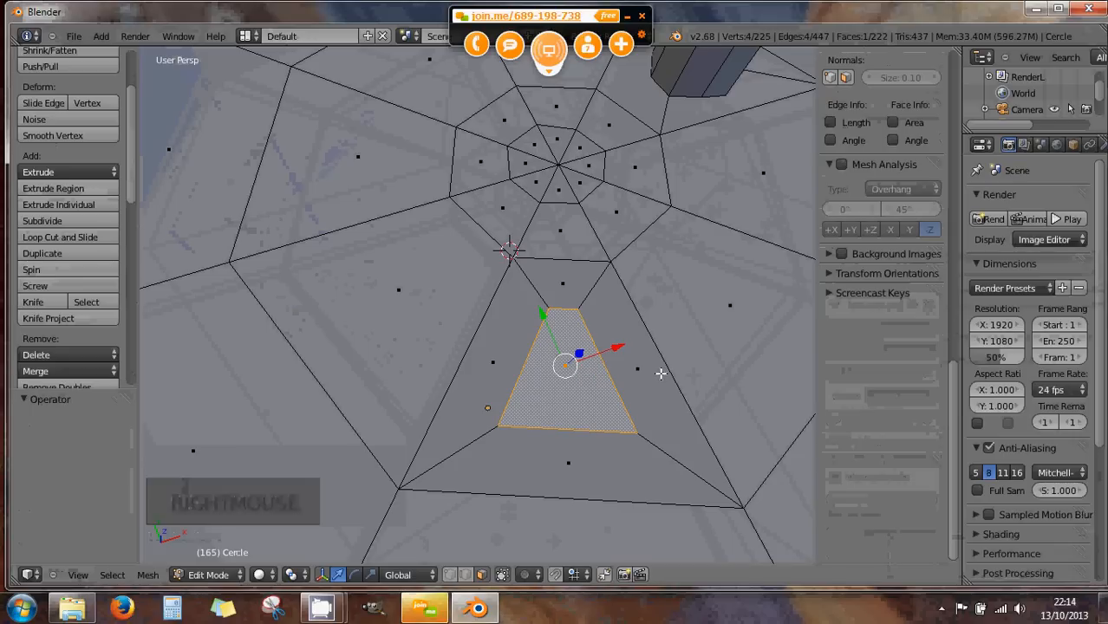
left_click(1103, 147)
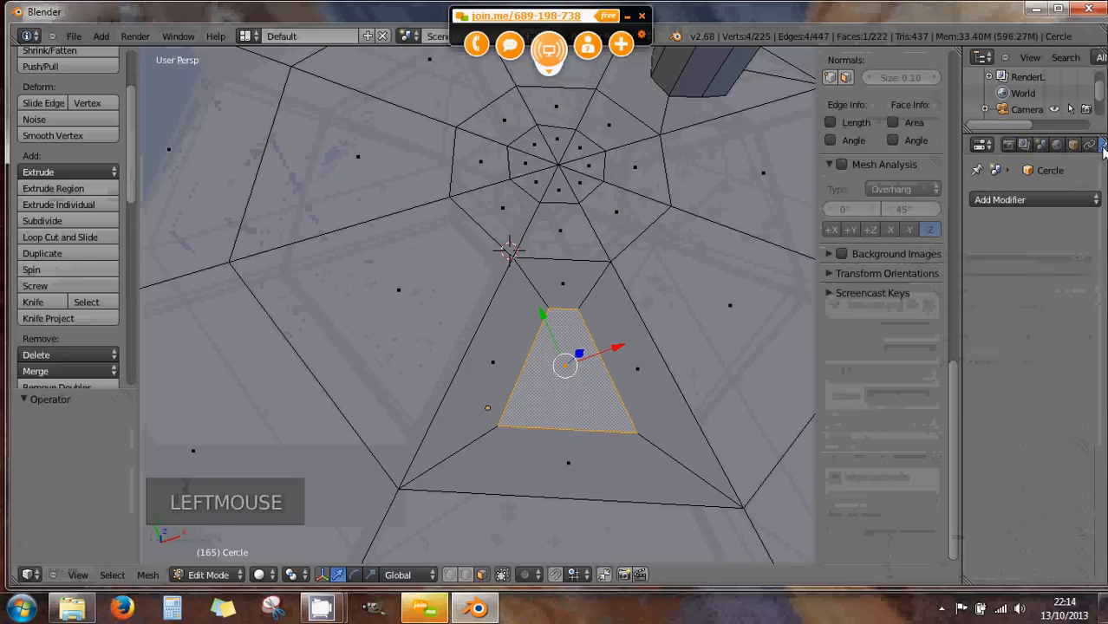
left_click(1004, 201)
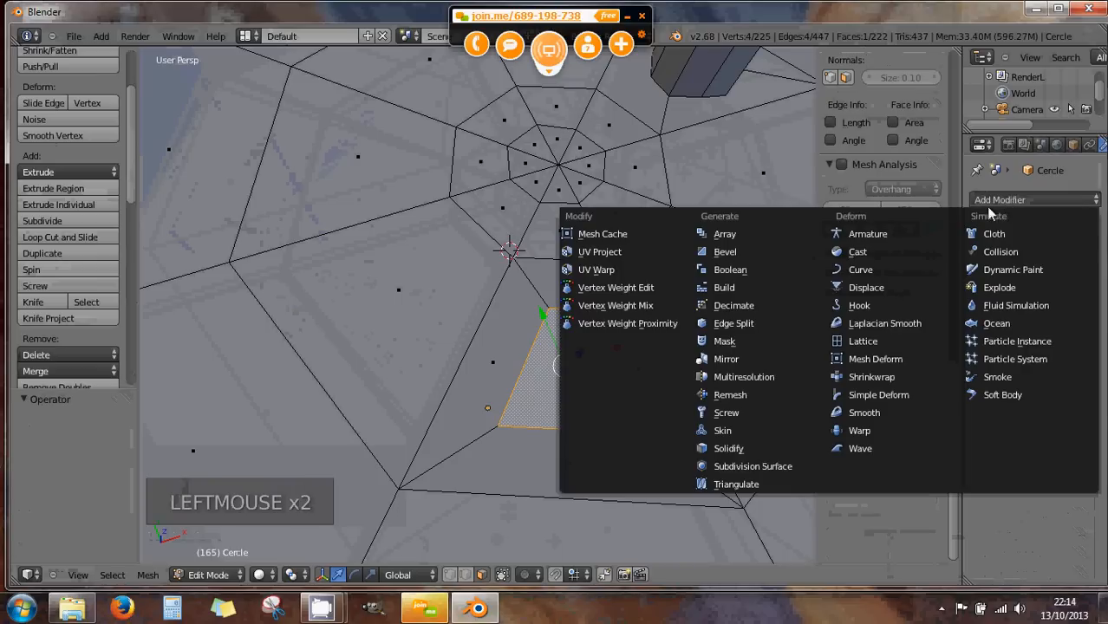
left_click(747, 466)
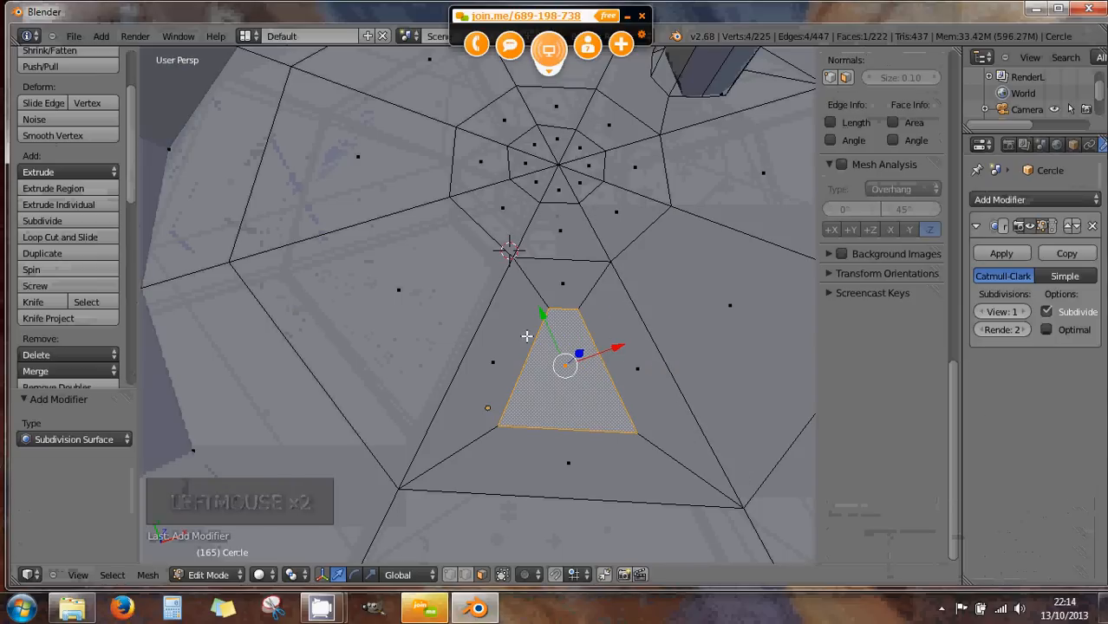
scroll(587, 364, "down", 3)
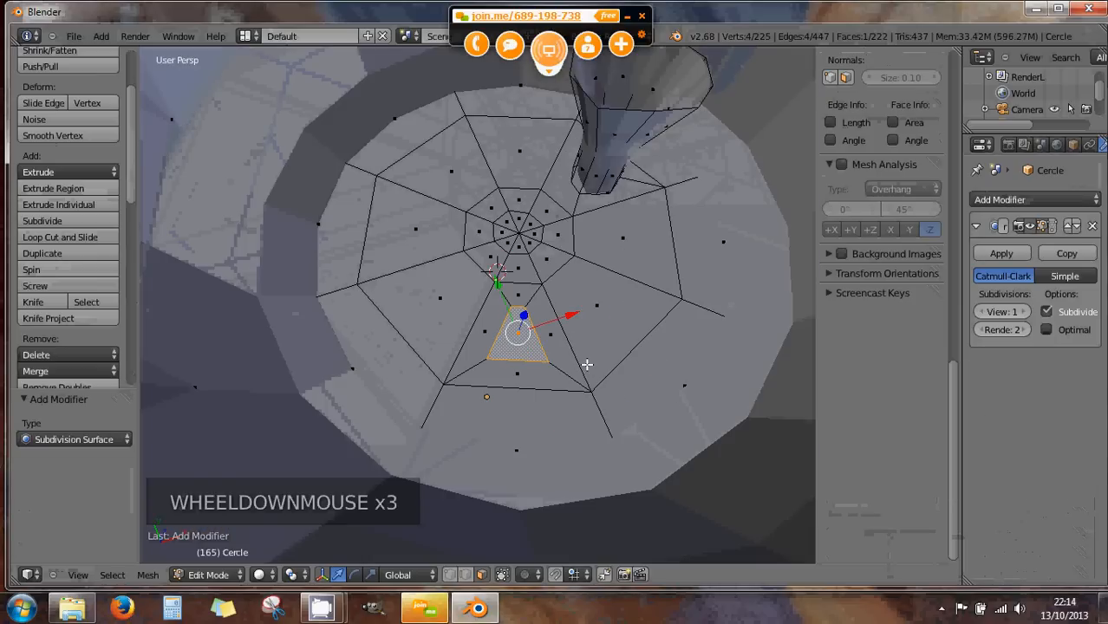
scroll(587, 365, "down", 4)
scroll(585, 368, "up", 3)
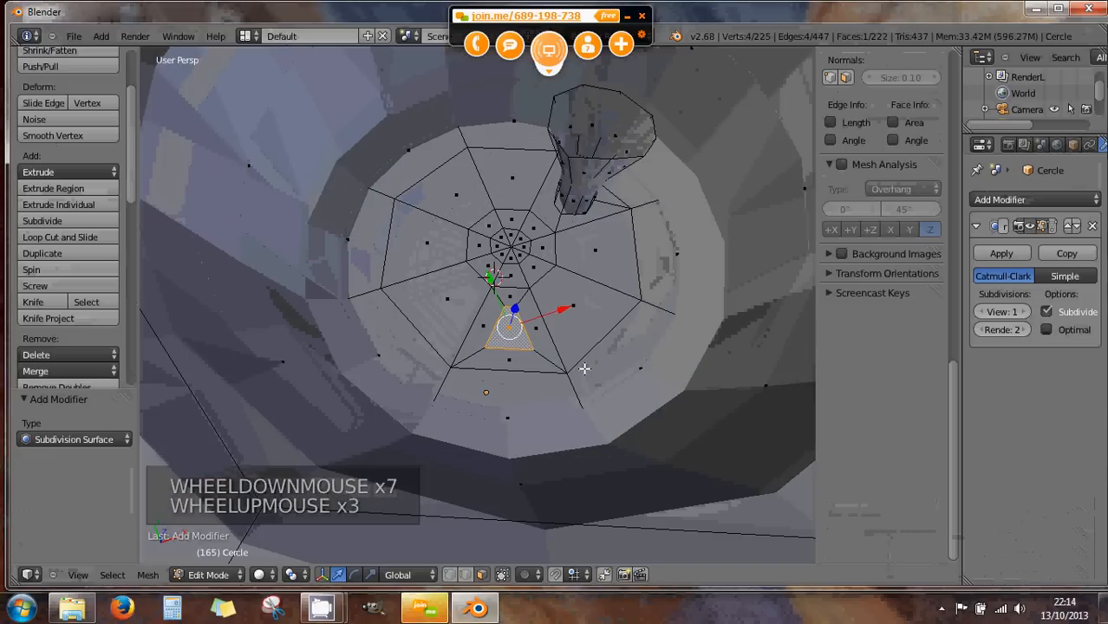
scroll(585, 367, "up", 5)
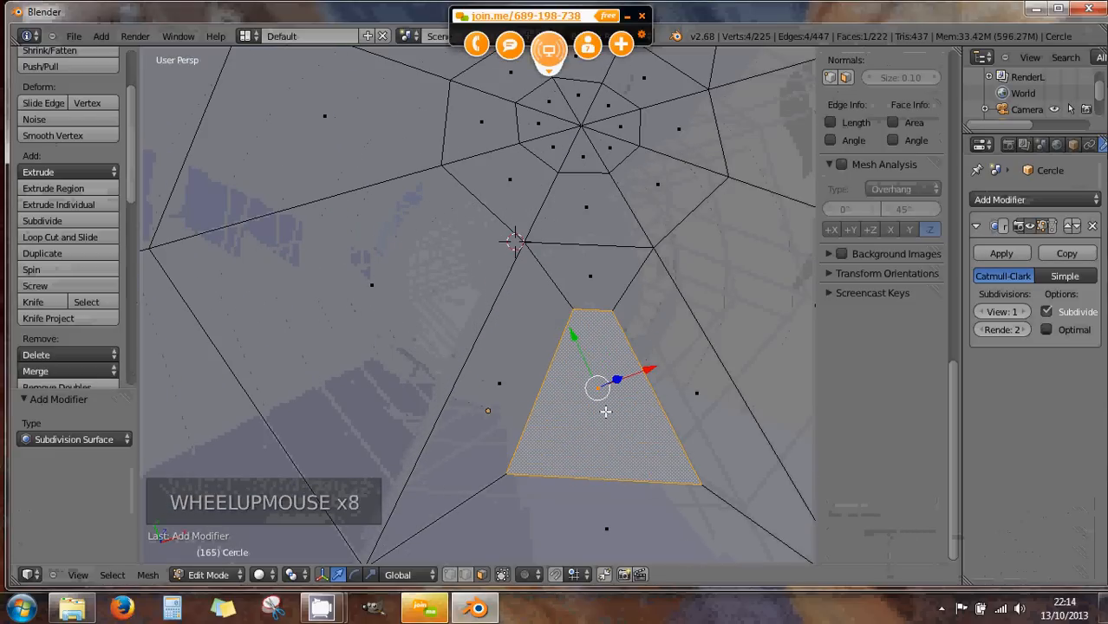
- Delete the selected inner trapezoid face to open a hole in the floor
key("x")
left_click(605, 411)
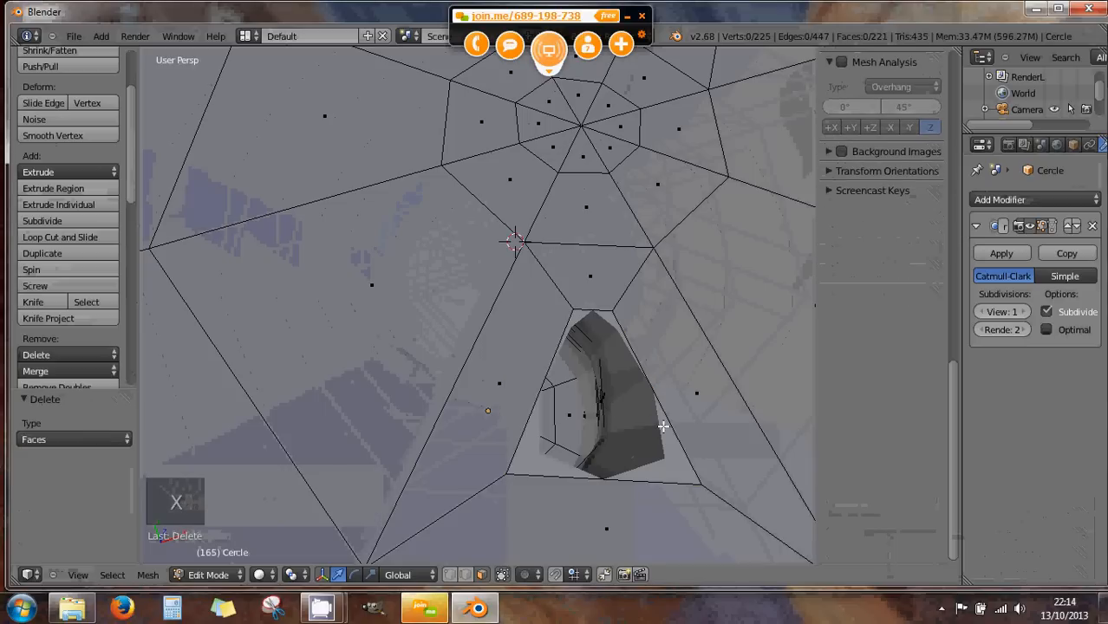
middle_click_drag(663, 426, 626, 398)
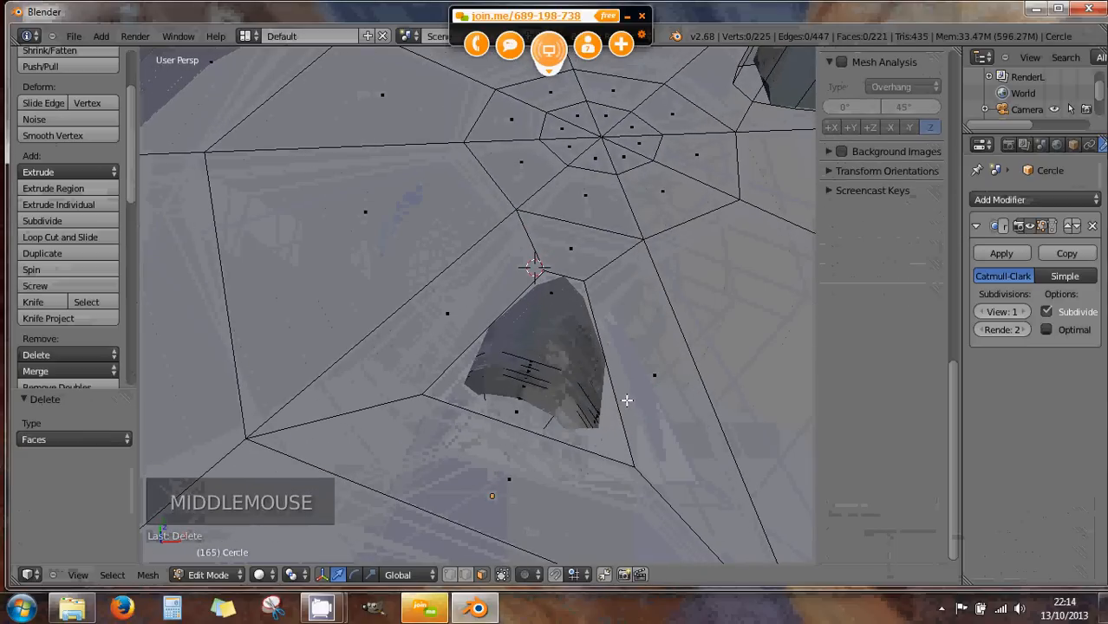
- Preview the Subdivision Surface modifier at view level 2, and lower its view level to 0
left_click(1023, 312)
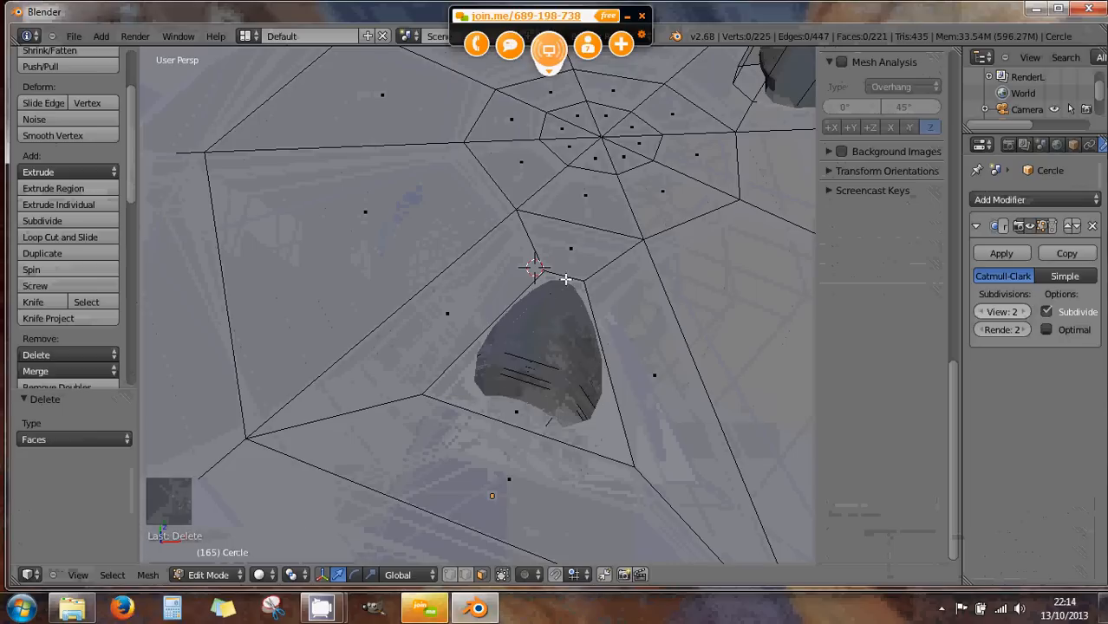
left_click(982, 312)
left_click(982, 312)
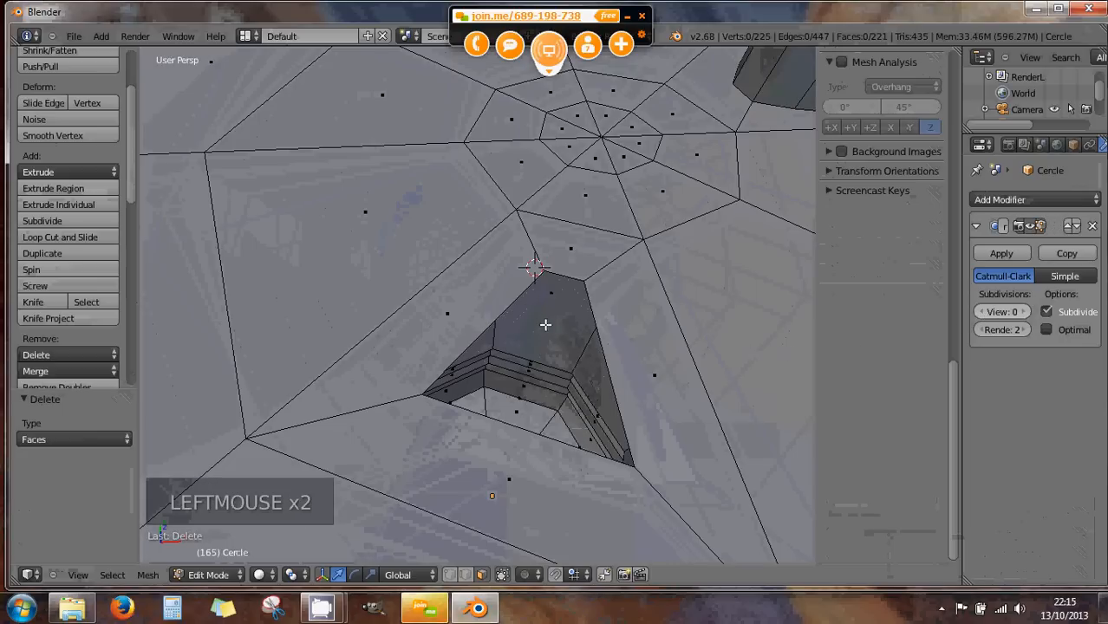
- Switch to edge selection and select the short inner edge of the triangular floor hole
middle_click_drag(546, 324, 605, 424)
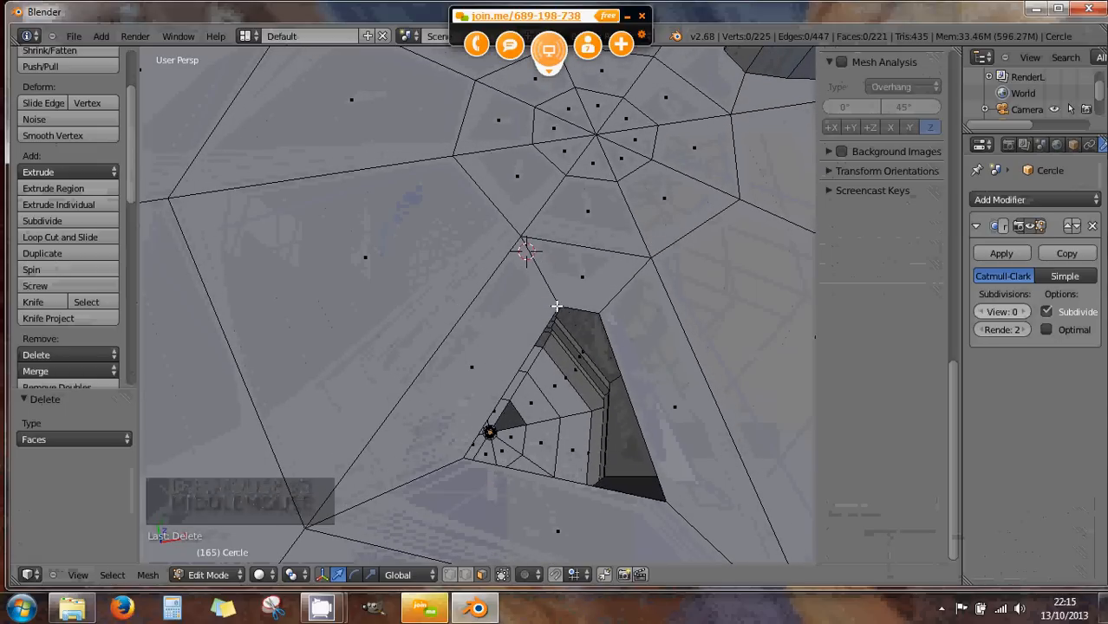
right_click(583, 306)
right_click(582, 306)
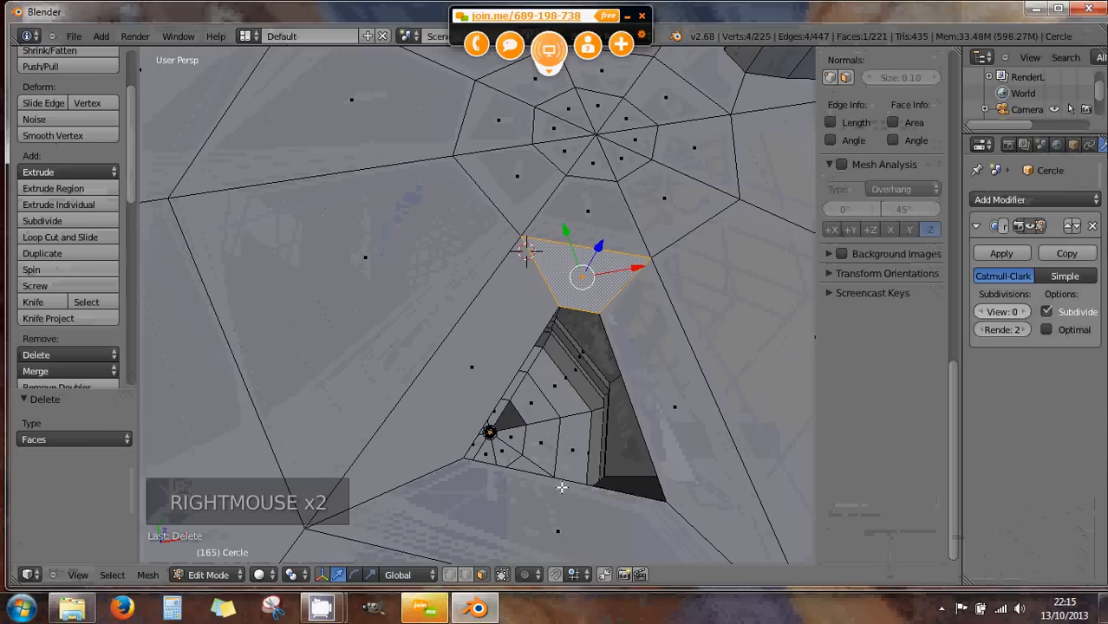
left_click(465, 576)
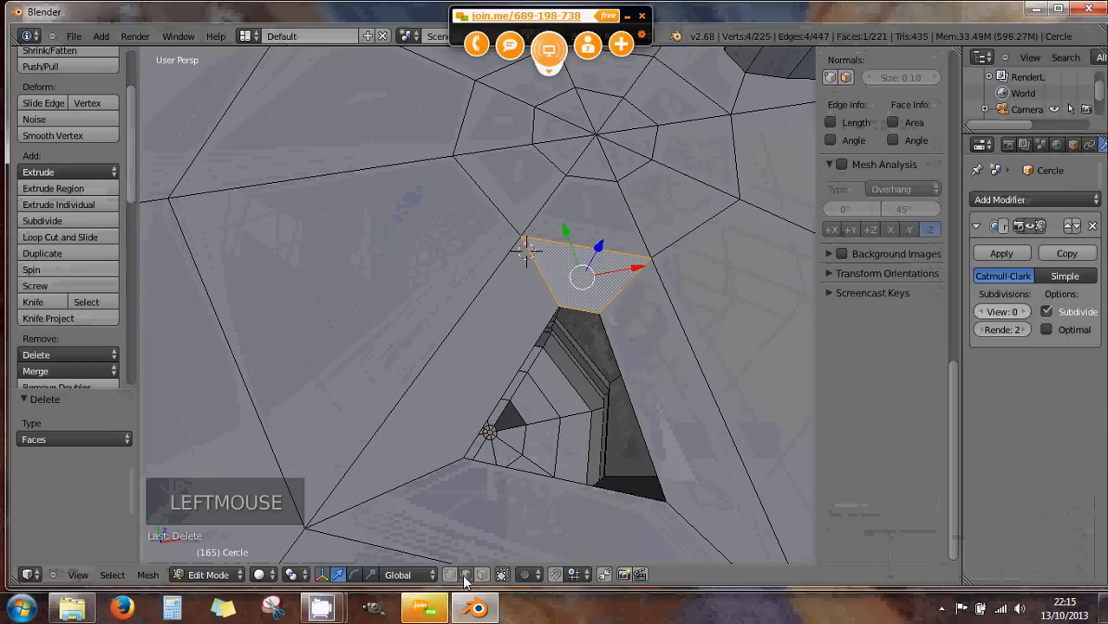
right_click(550, 482)
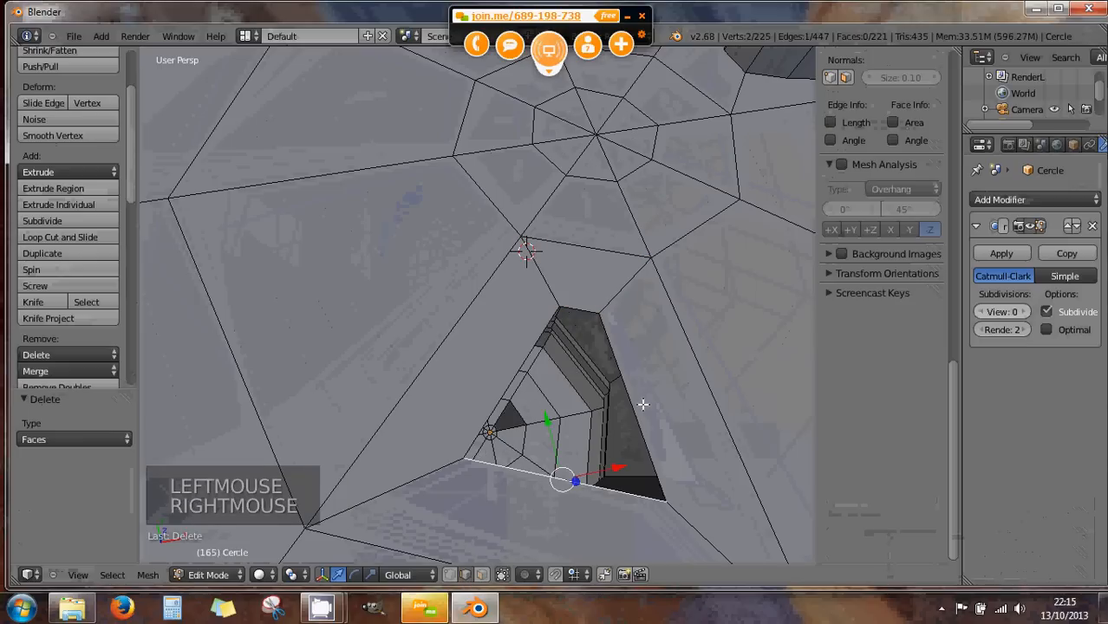
right_click(590, 308)
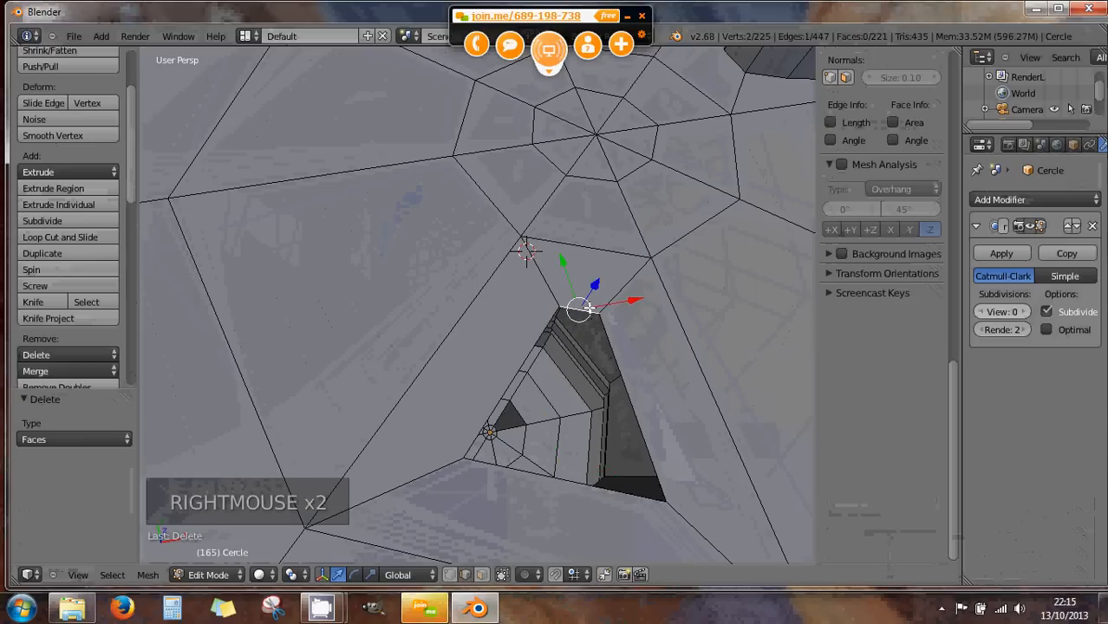
key("s")
key("s")
key("s")
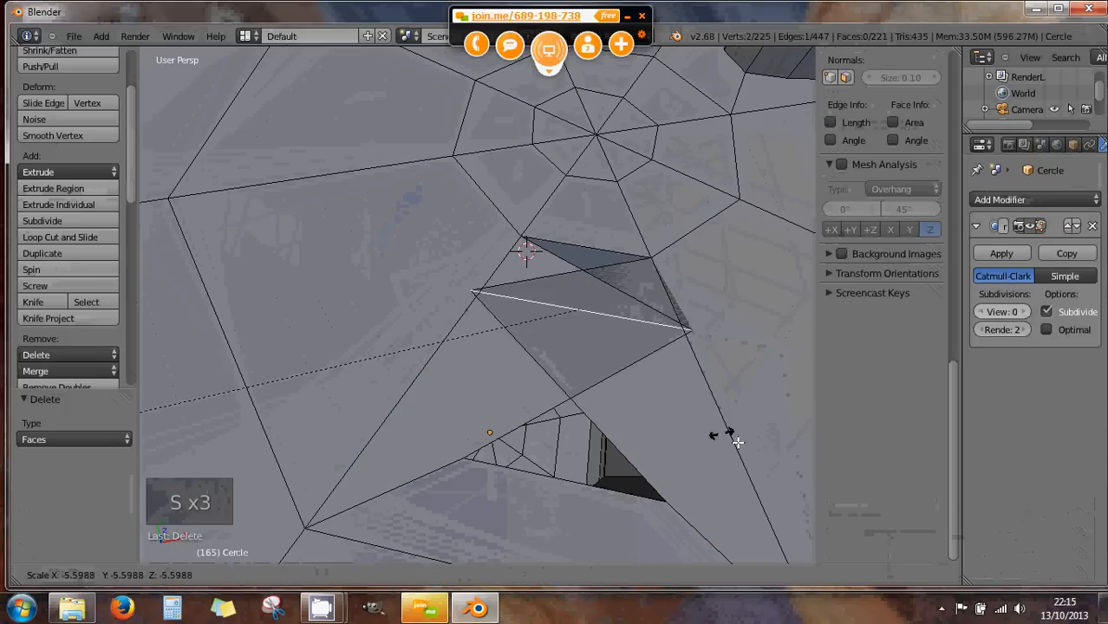
right_click(777, 471)
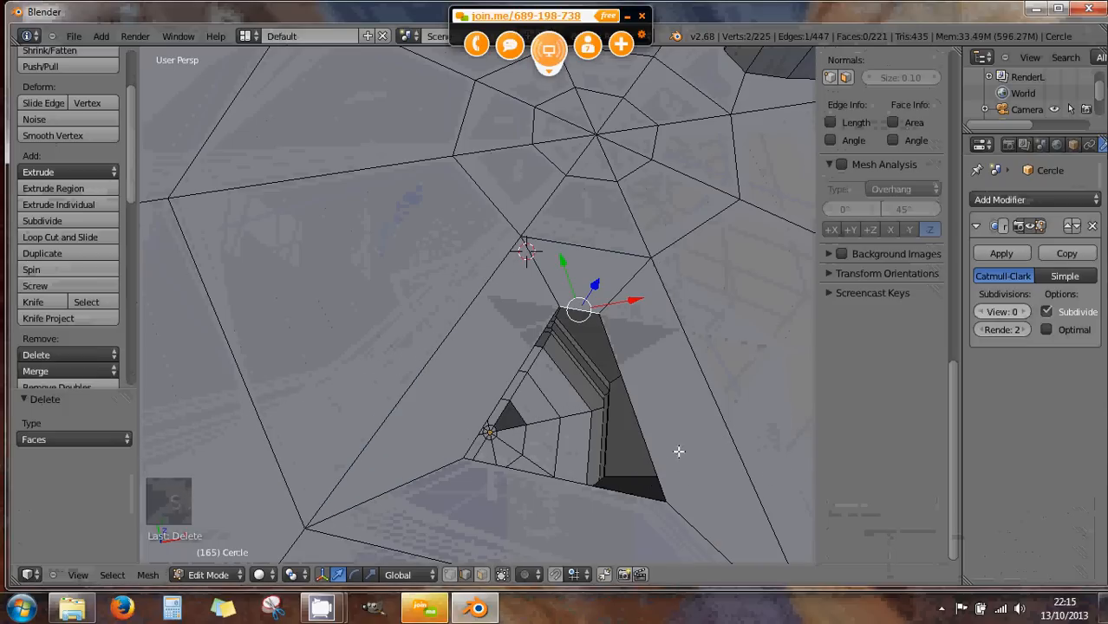
- Scale the floor hole's short inner edge by about 2.698 and its outer edge by about 0.807
key("KP_7")
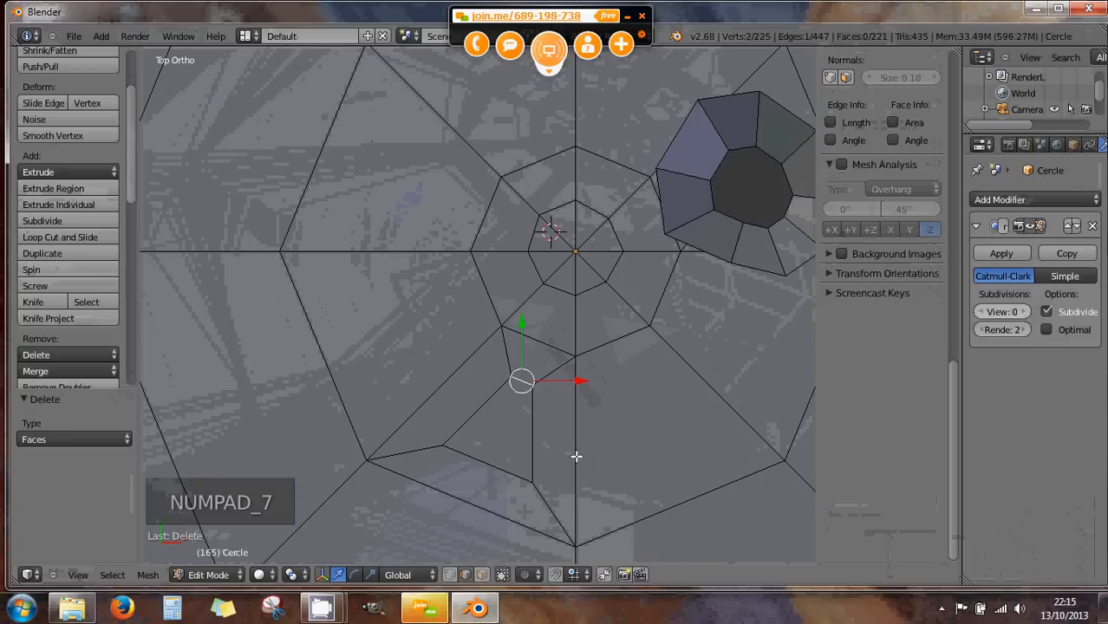
key("s")
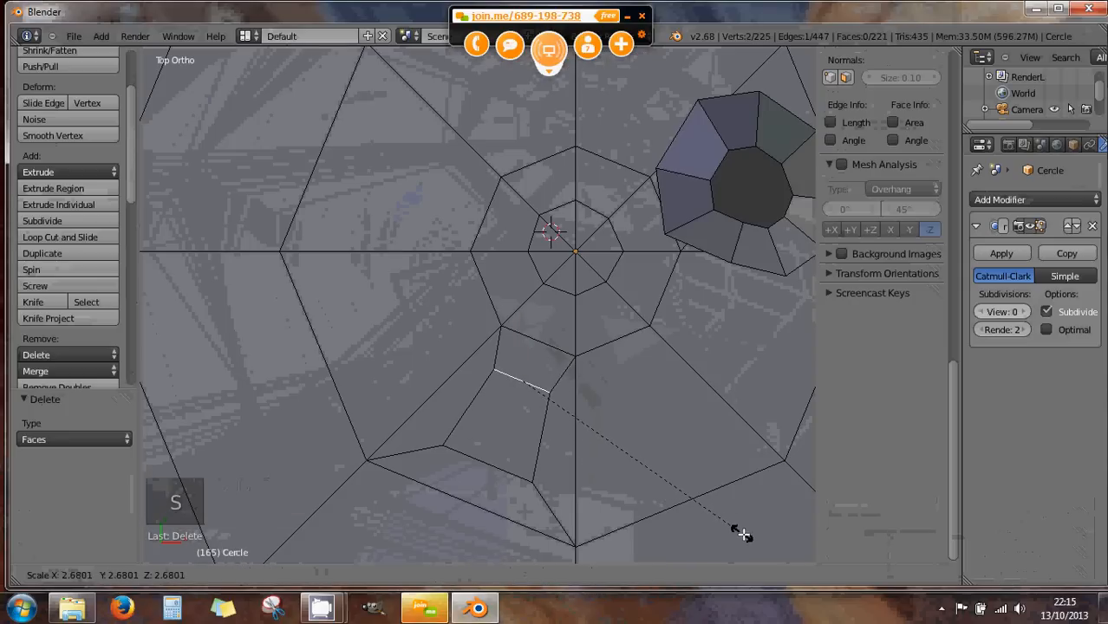
left_click(743, 534)
right_click(478, 468)
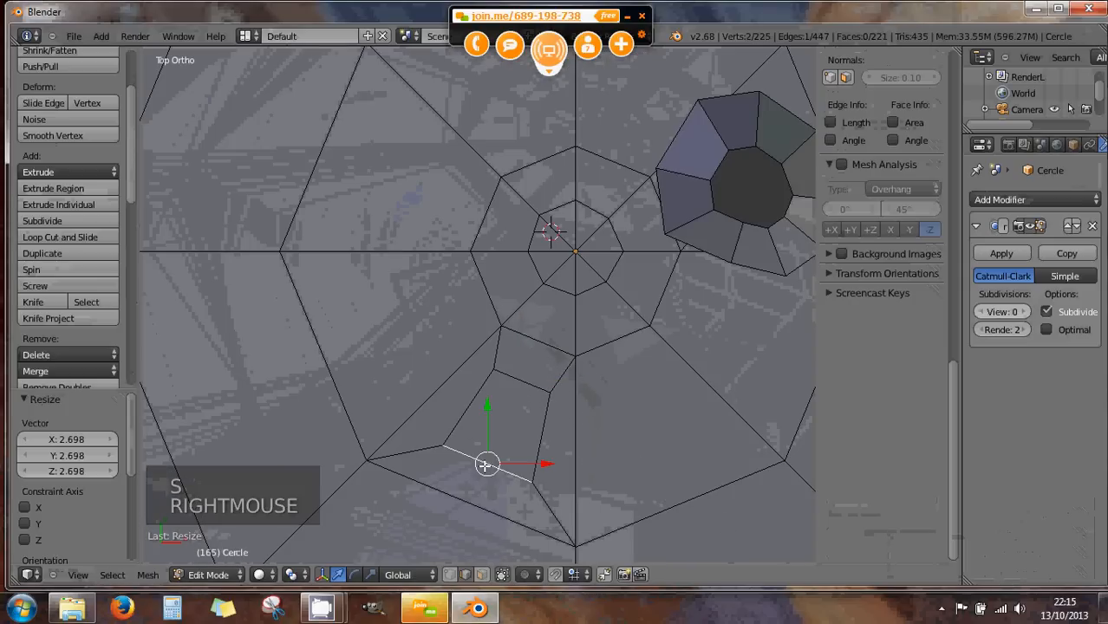
key("s")
key("s")
left_click(637, 498)
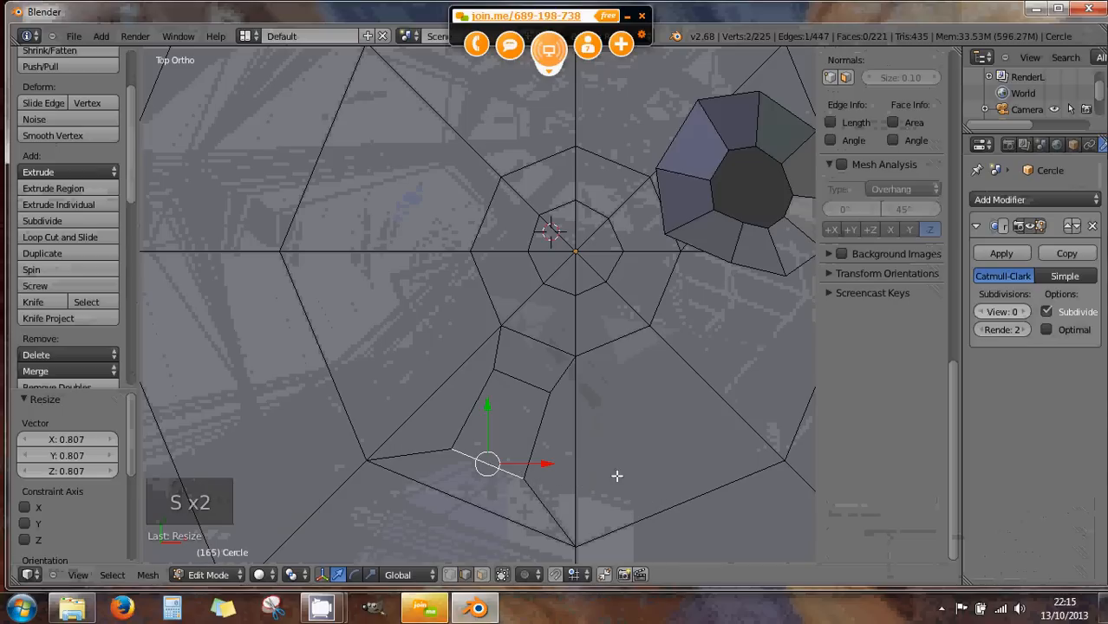
- Select the hole's inner and outer edges together and scale them by about 0.637
right_click(517, 377, "shift")
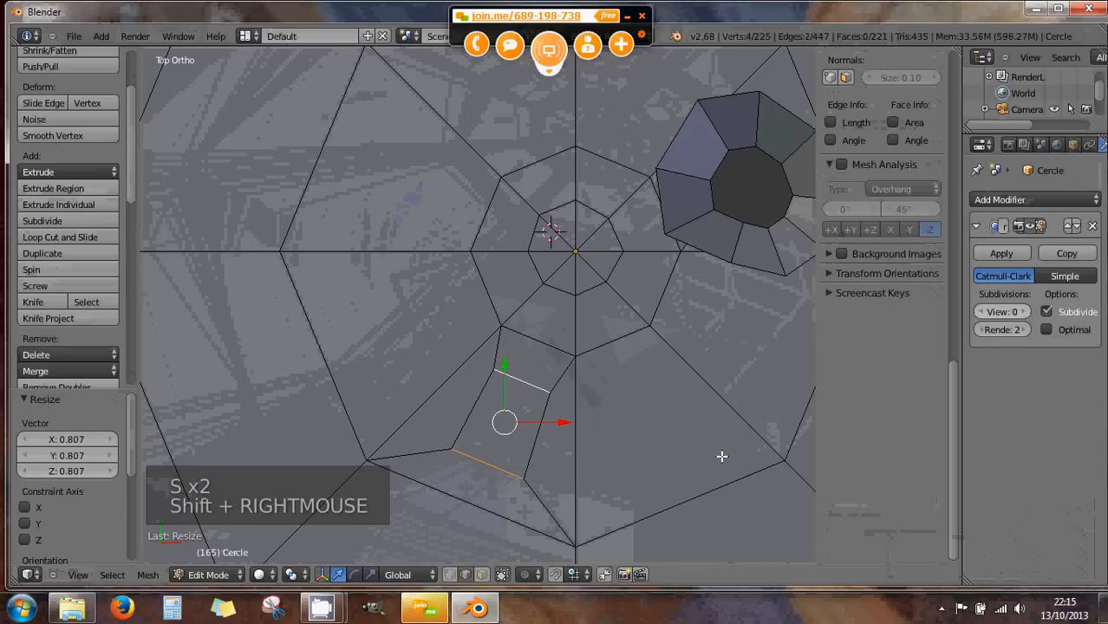
key("s")
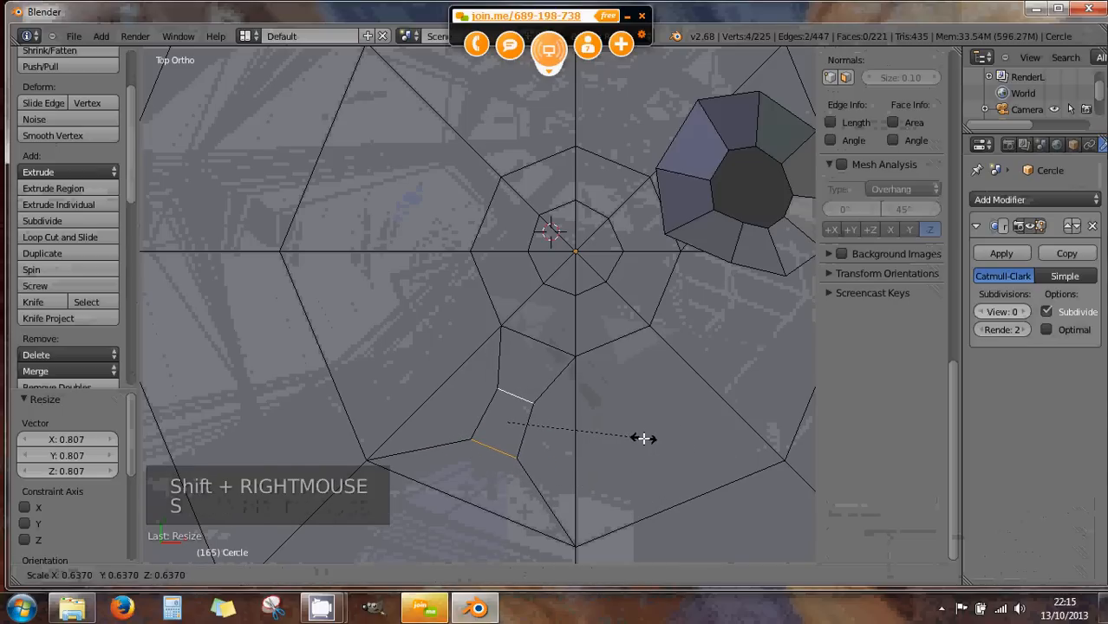
left_click(642, 438)
- Even out the hole by scaling its inner edge by about 1.475 and its outer edge by about 1.158
right_click(534, 418)
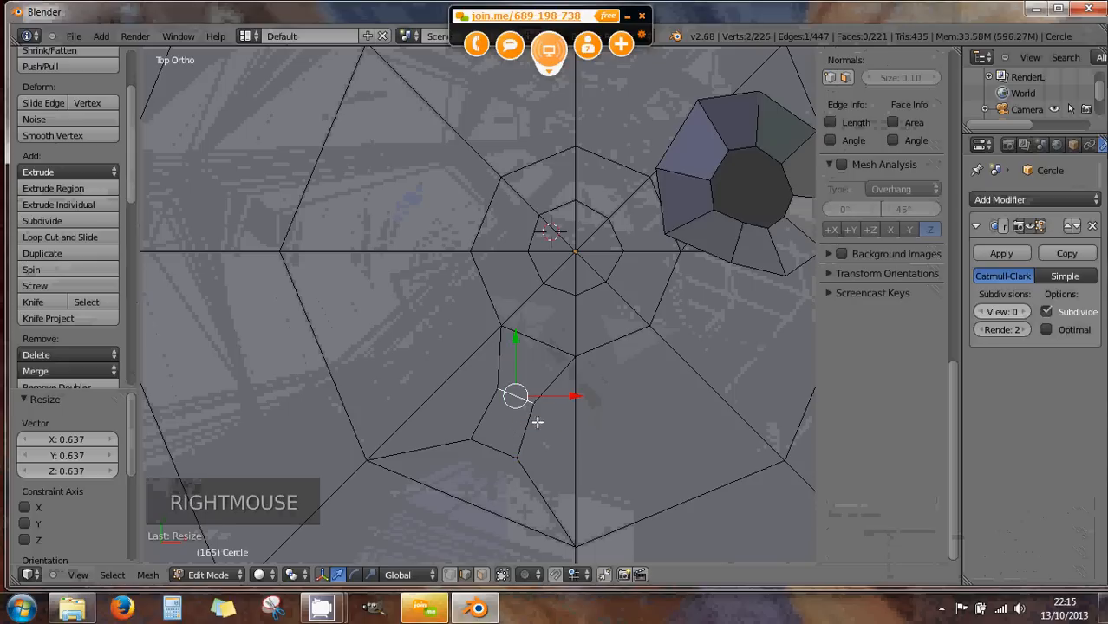
key("s")
key("s")
left_click(640, 474)
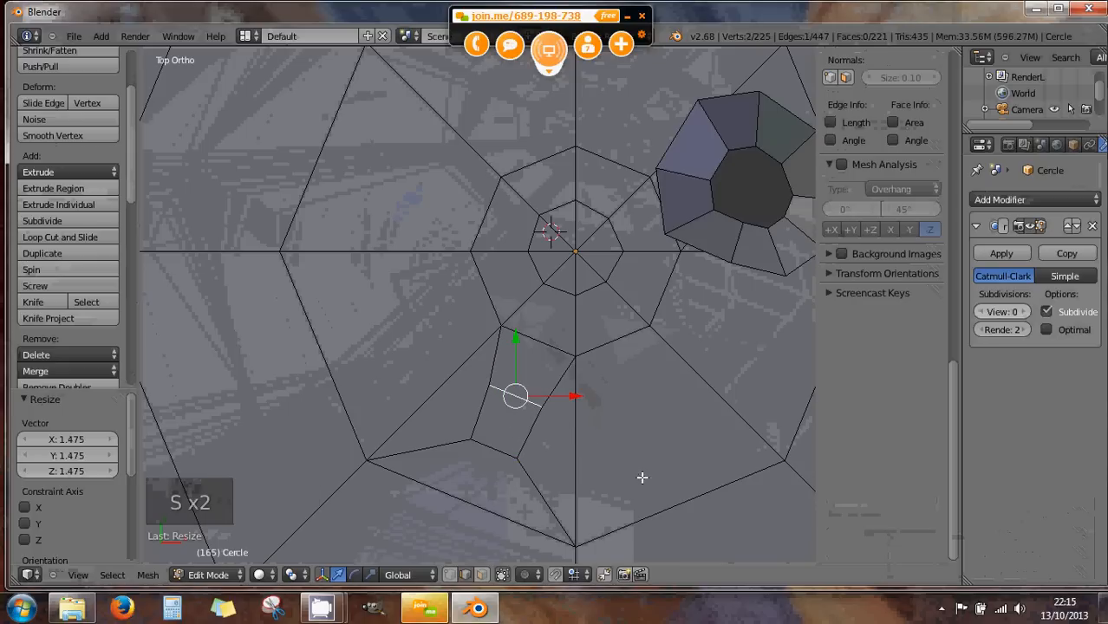
right_click(512, 455)
key("s")
key("s")
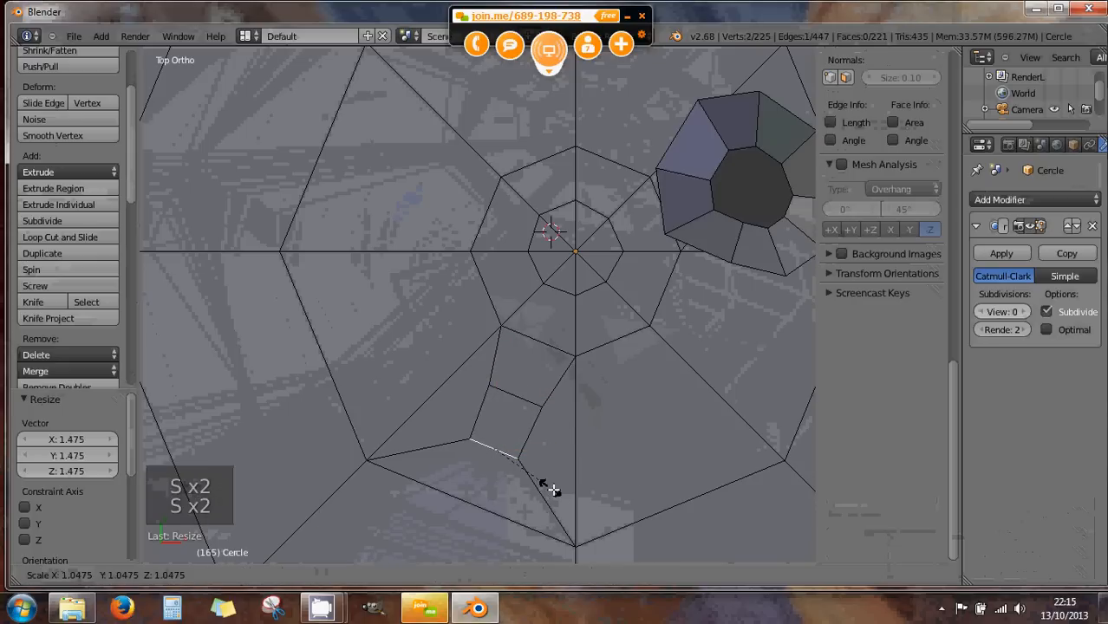
left_click(554, 493)
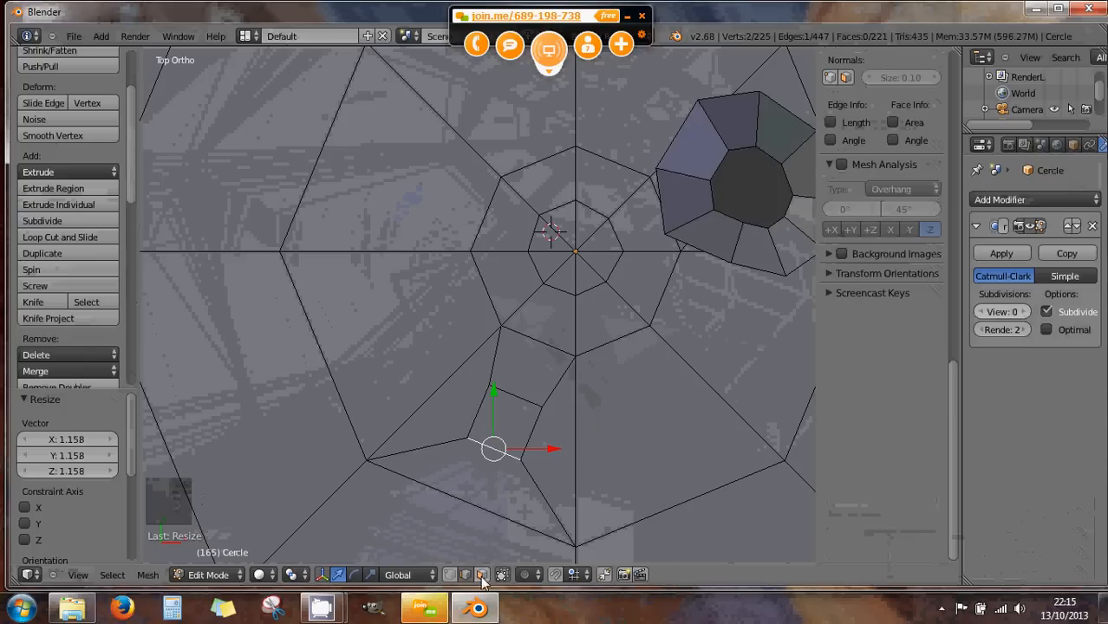
- Switch to face selection, select the face beside the hole and raise the Subdivision Surface view level to 2
left_click(496, 426)
right_click(497, 426)
middle_click_drag(498, 425, 535, 421)
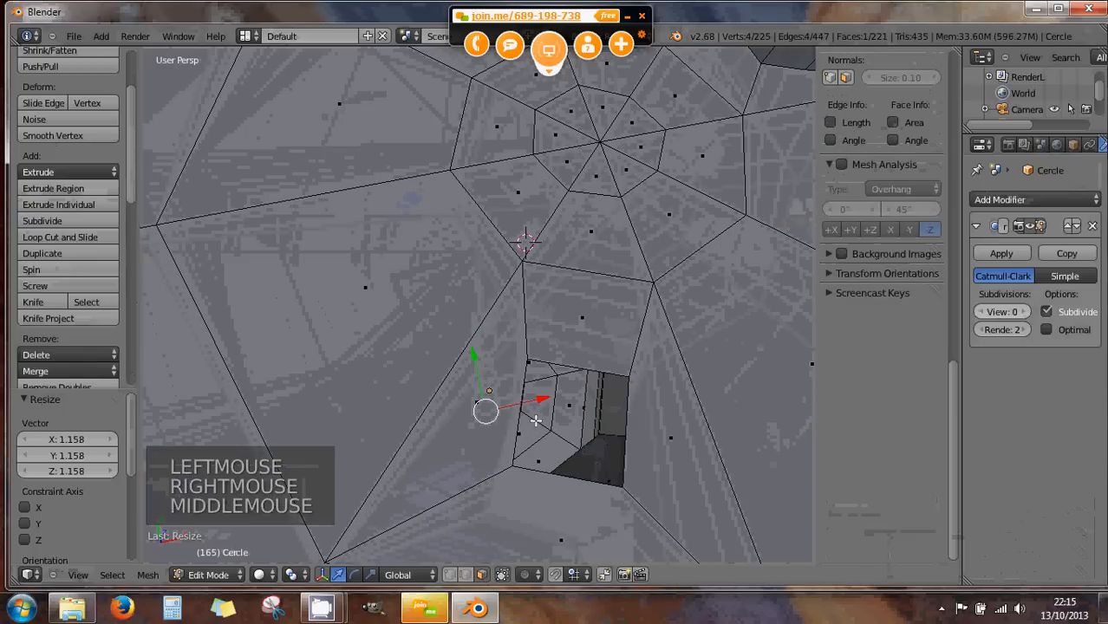
left_click(1025, 312)
left_click(1024, 312)
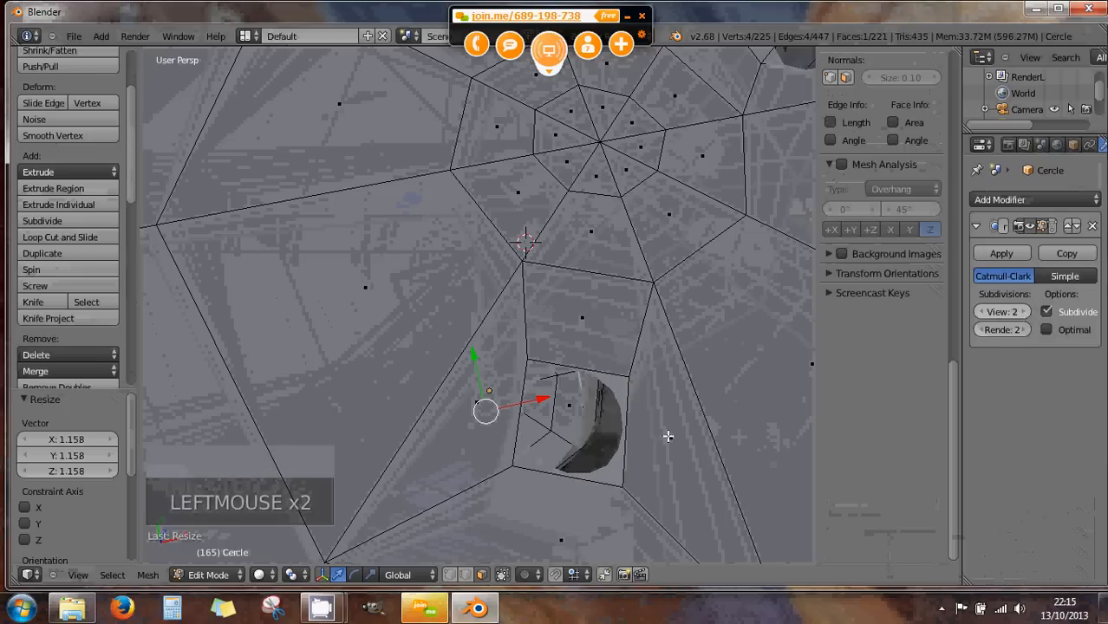
- Compare the hole at viewport subdivision levels 1 and 2, and set the modifier's viewport level to 0
middle_click_drag(625, 440, 352, 319)
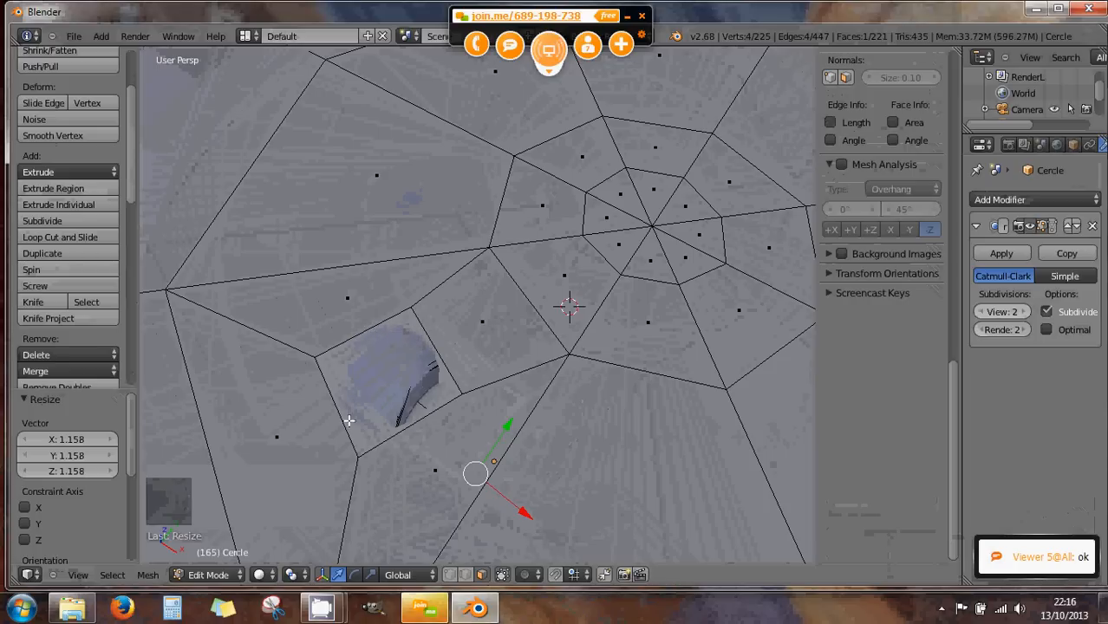
left_click(981, 311)
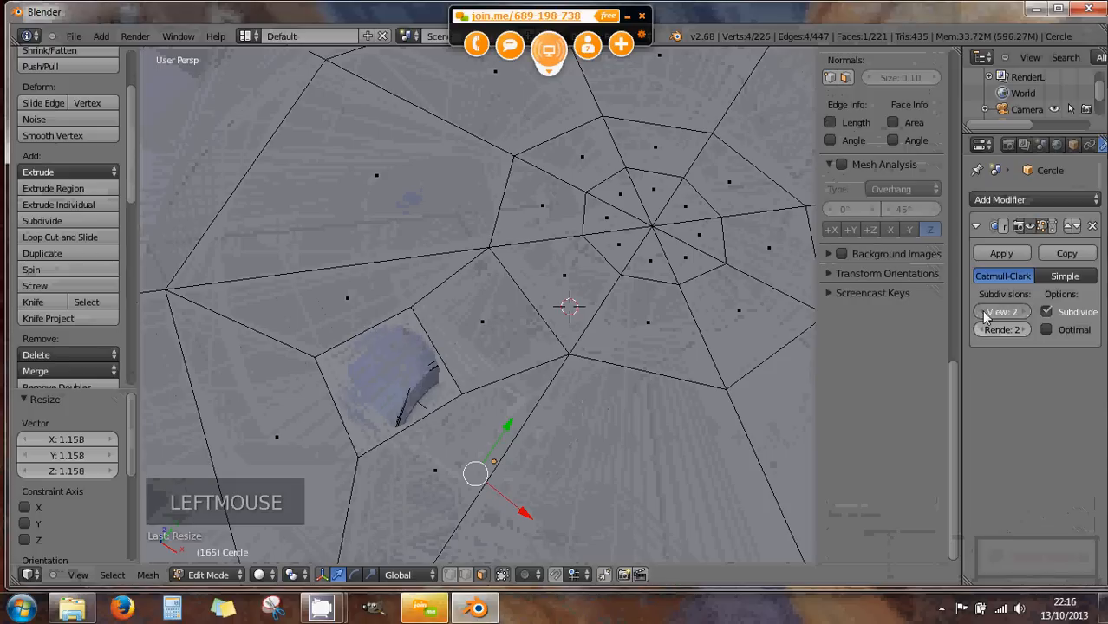
middle_click_drag(266, 374, 510, 402)
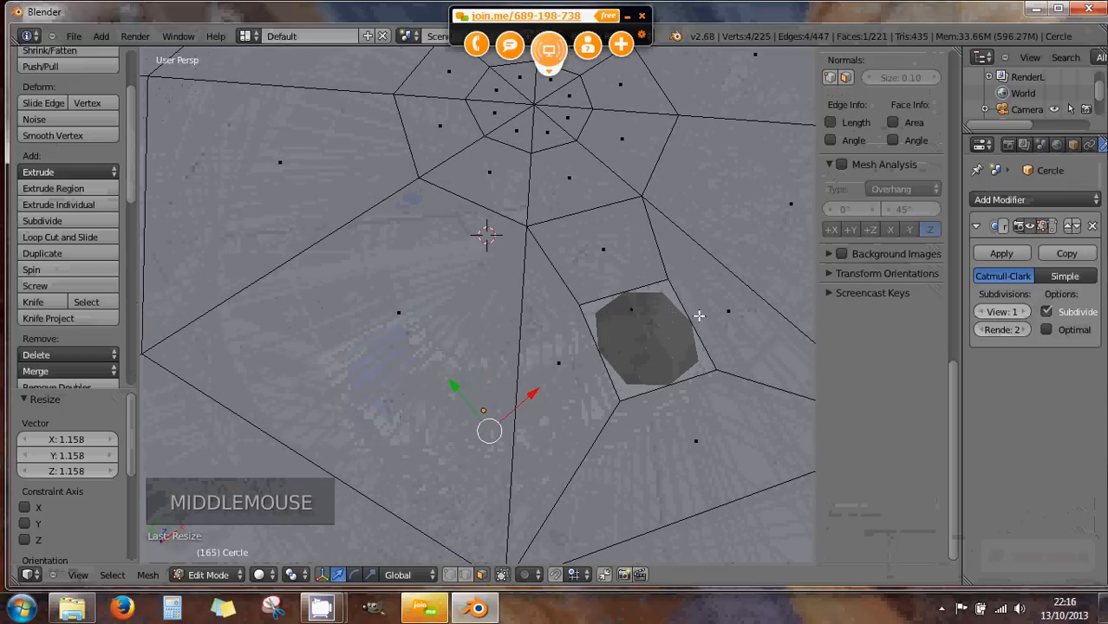
left_click(1024, 311)
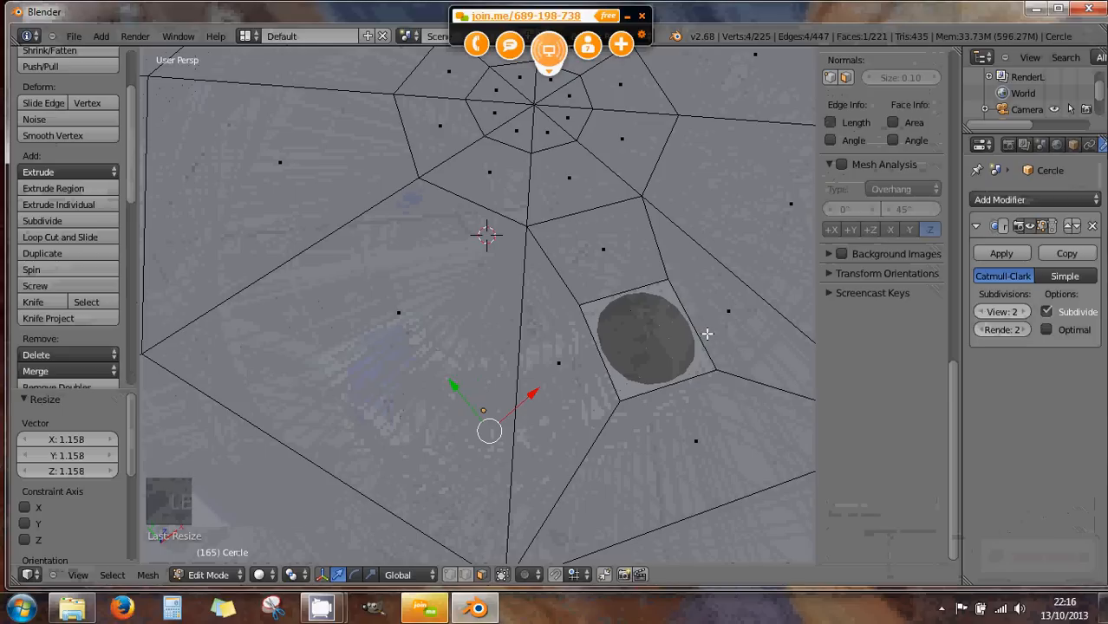
left_click(979, 317)
left_click(979, 317)
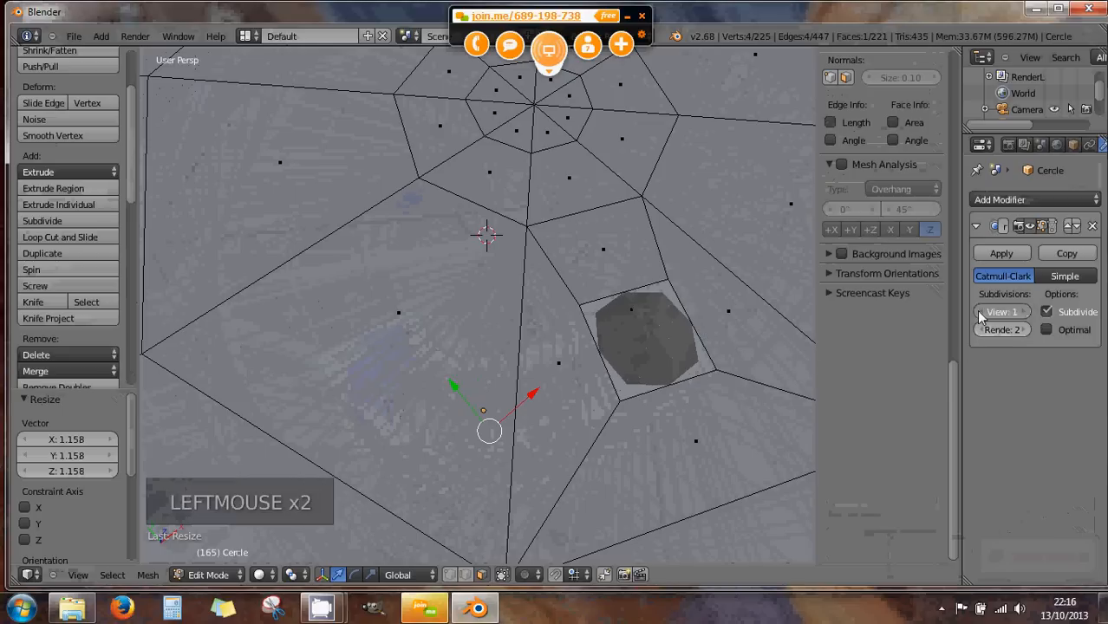
- Add two unslid loop cuts through the ring of faces meeting the right edge of the square hole
middle_click_drag(780, 395, 712, 404)
scroll(703, 414, "down", 2)
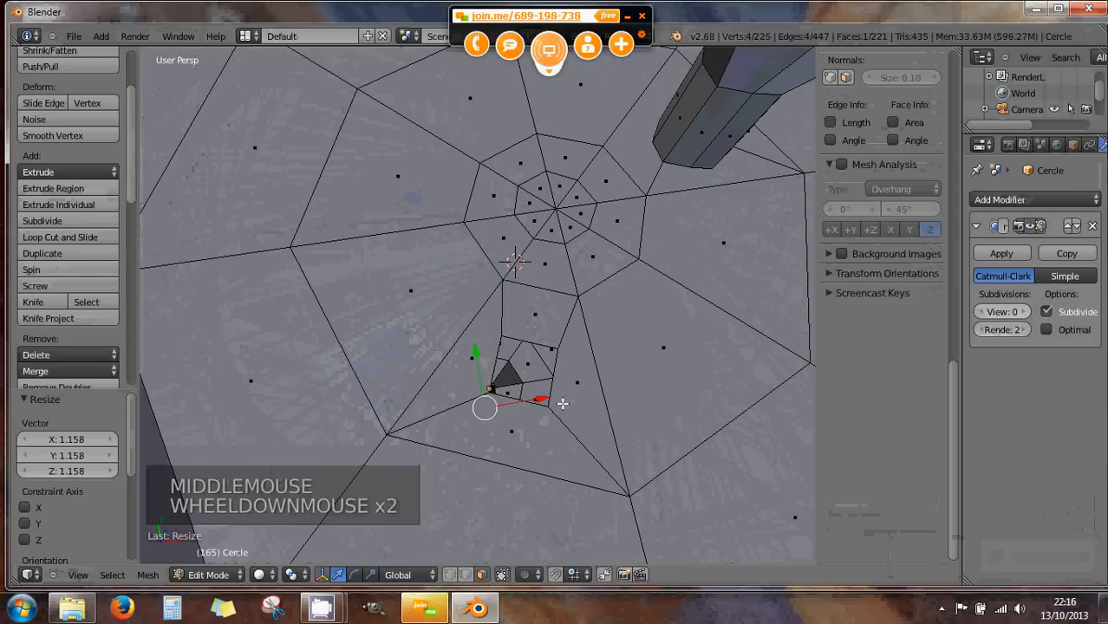
middle_click_drag(561, 403, 578, 415)
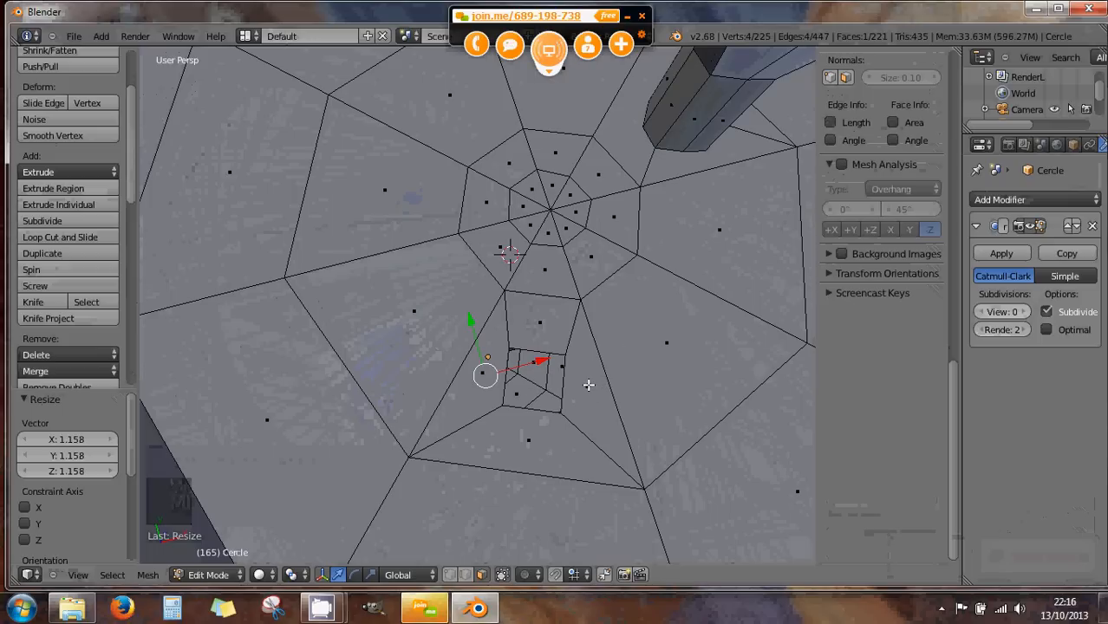
key("ctrl+r")
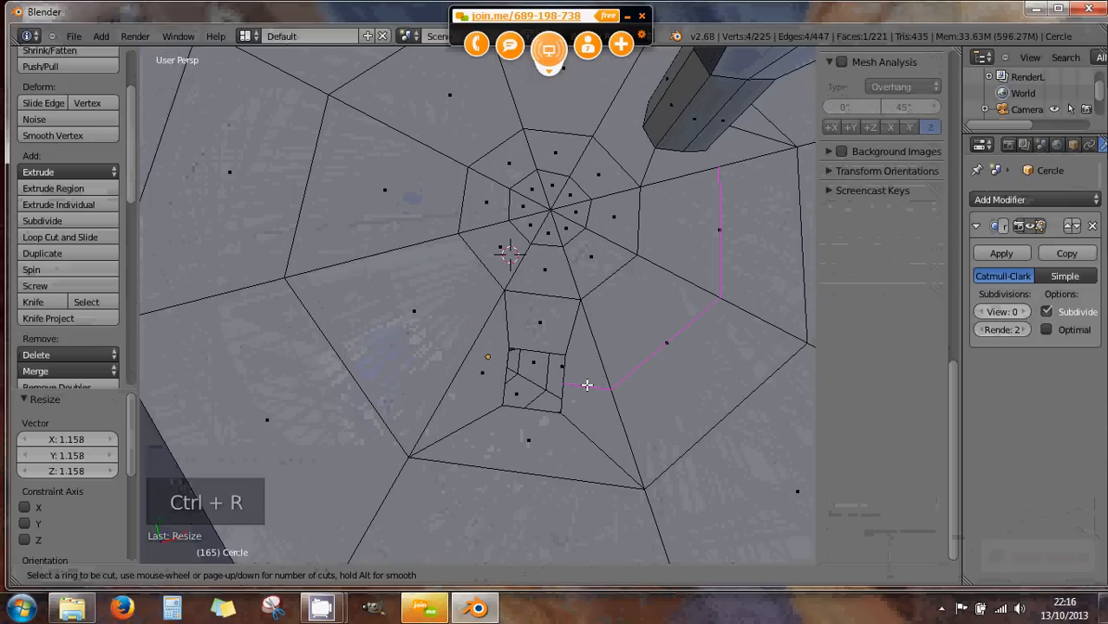
scroll(586, 385, "up", 1)
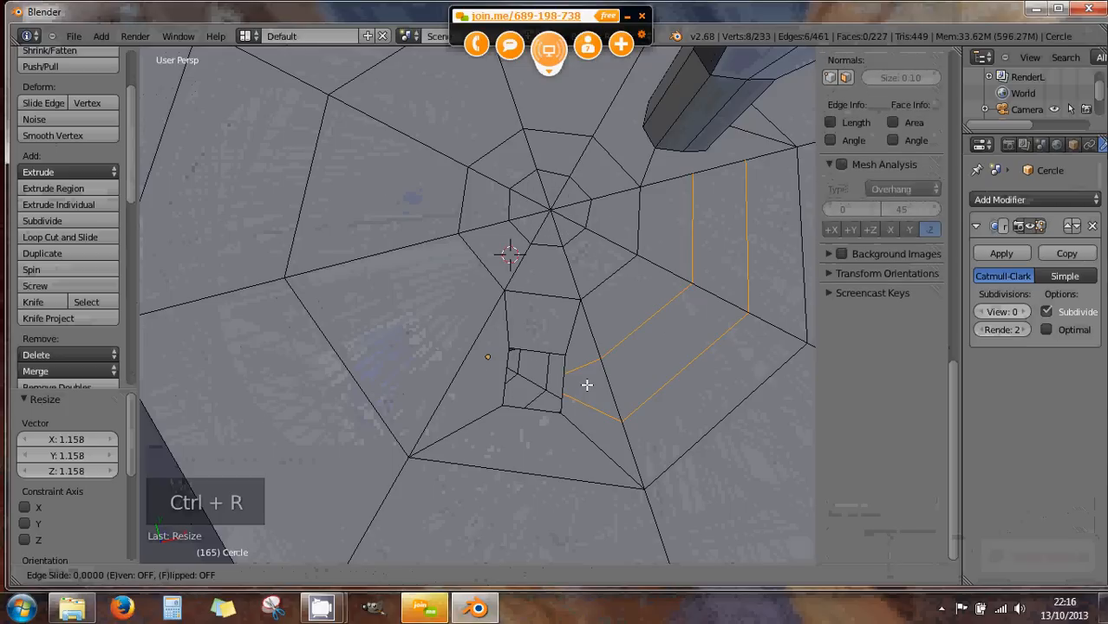
left_click(588, 384)
left_click(588, 383)
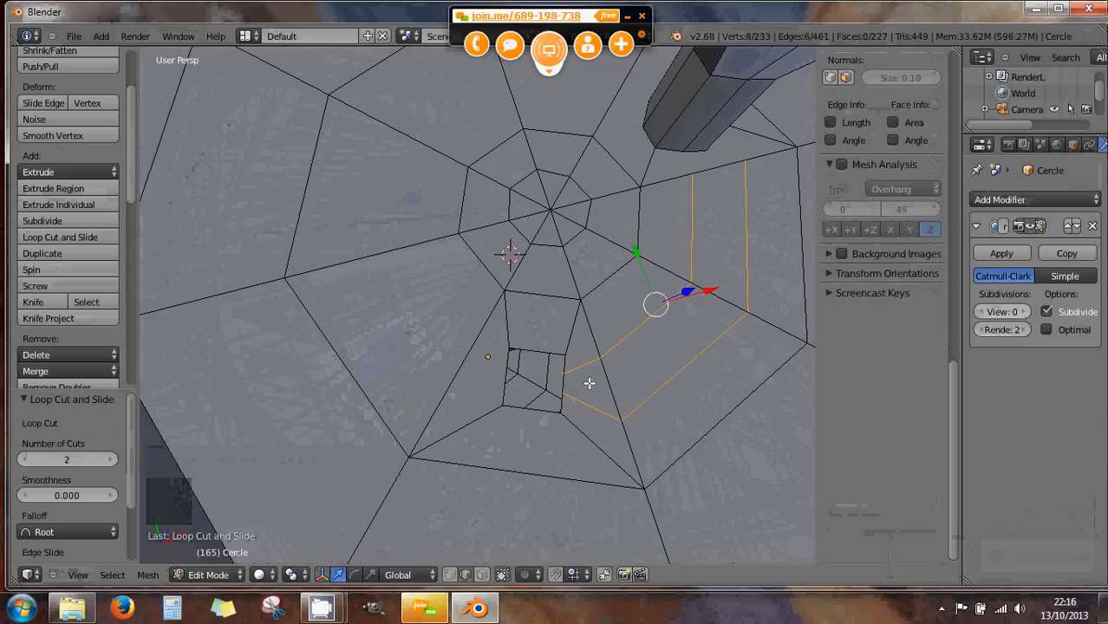
- Add two loop cuts through the faces between the square hole and the centre, and two through the faces below the hole
key("ctrl+r")
left_click(543, 348)
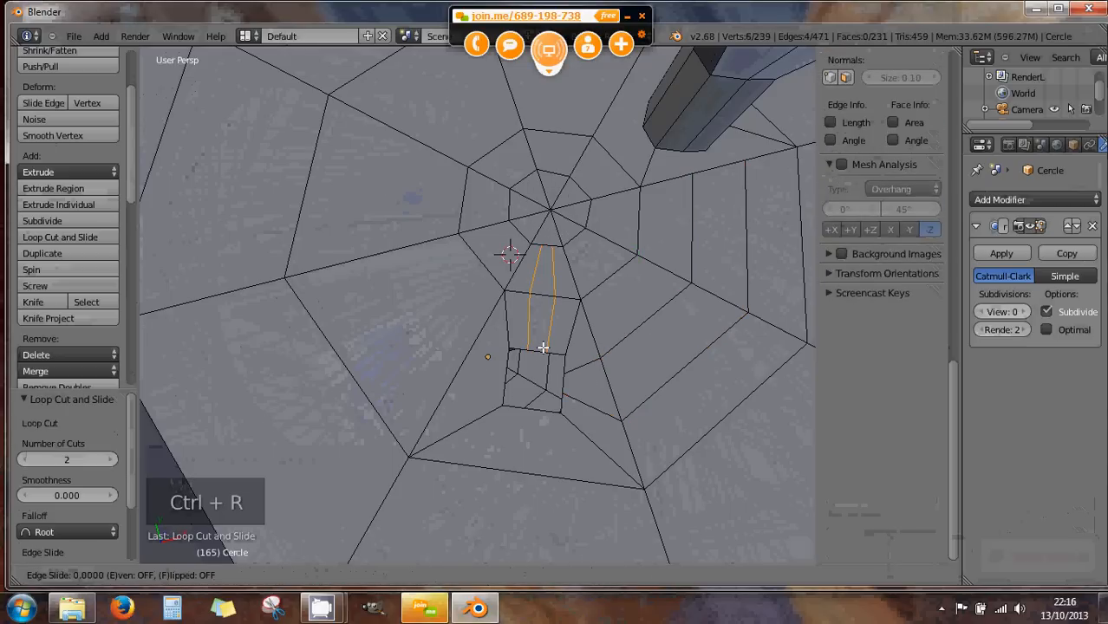
left_click(542, 347)
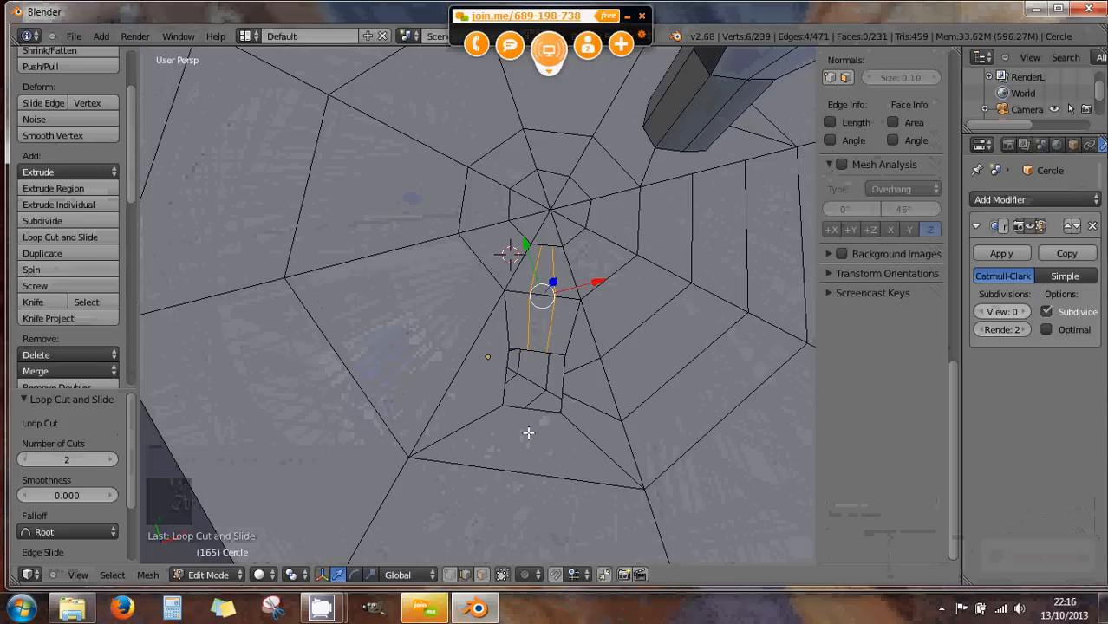
key("ctrl+r")
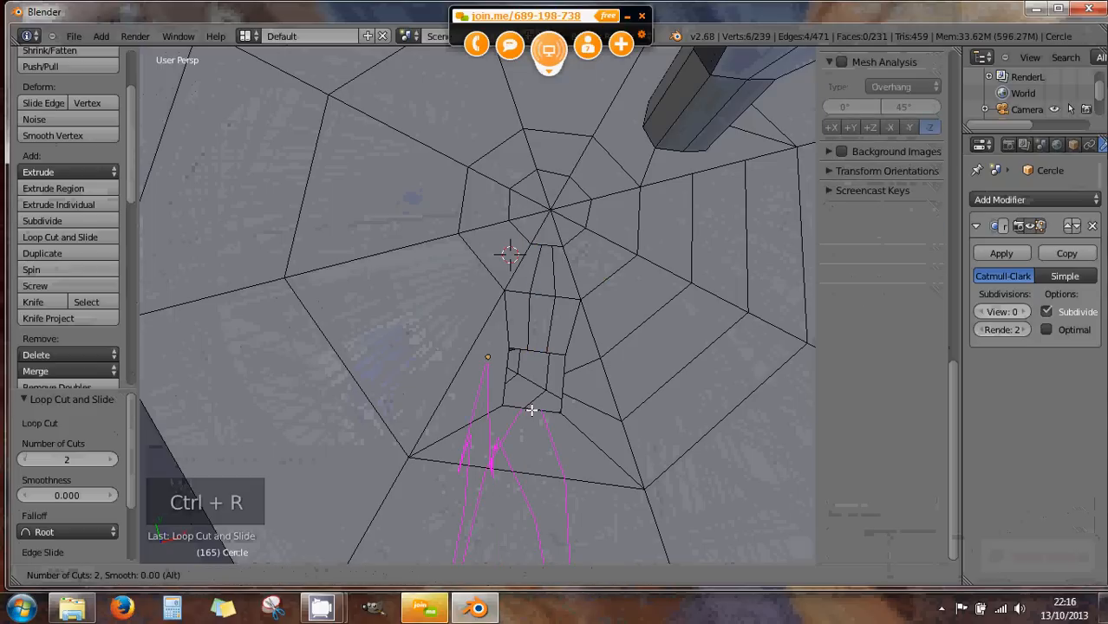
left_click(531, 410)
left_click(527, 411)
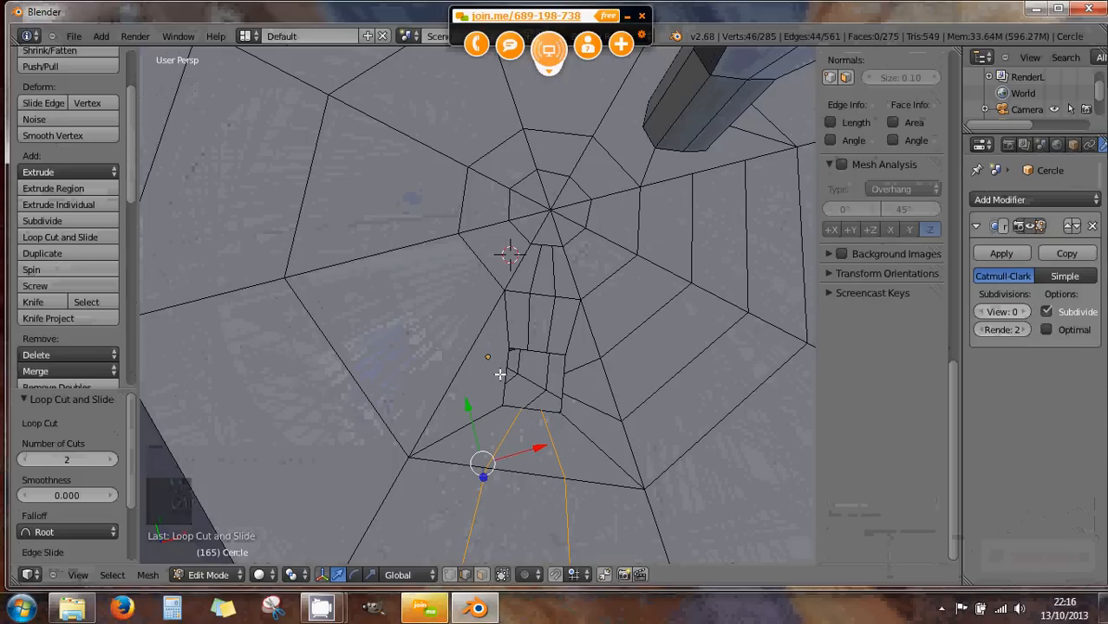
- Add two loop cuts through the ring of faces meeting the left edge of the square hole
key("ctrl+r")
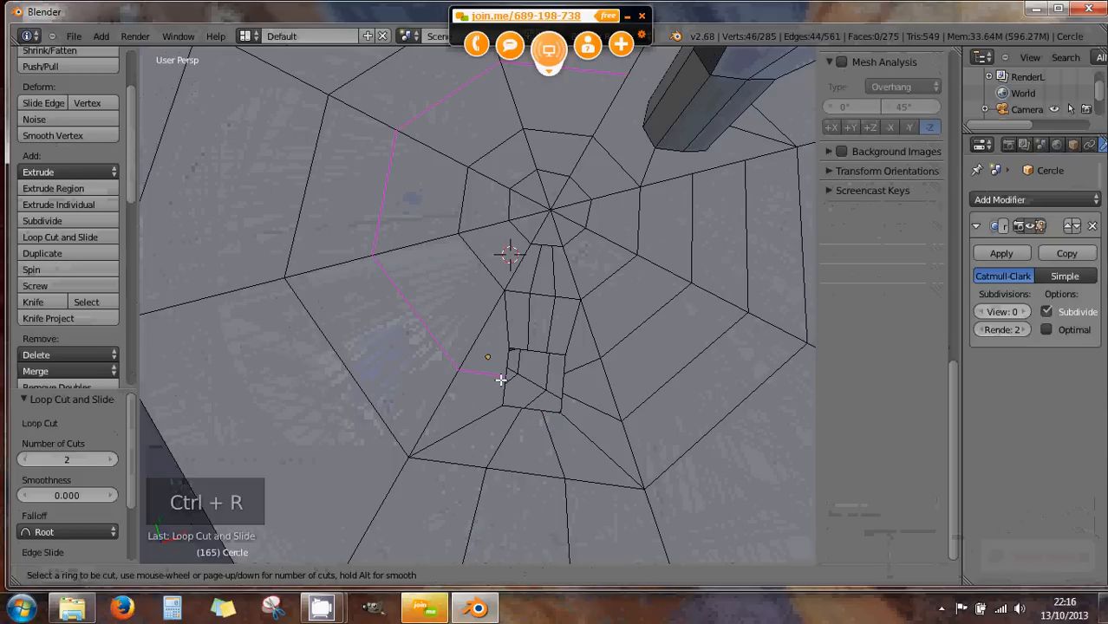
left_click(501, 378)
left_click(501, 378)
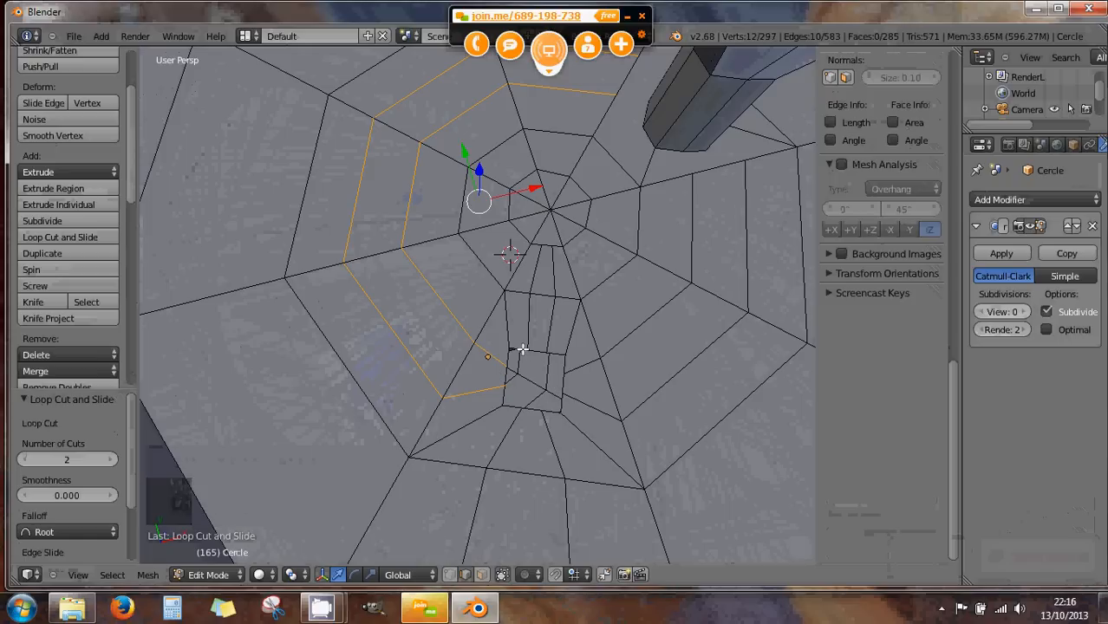
- Select the edge loop around the square hole and switch to the top orthographic view
right_click(521, 347, "alt")
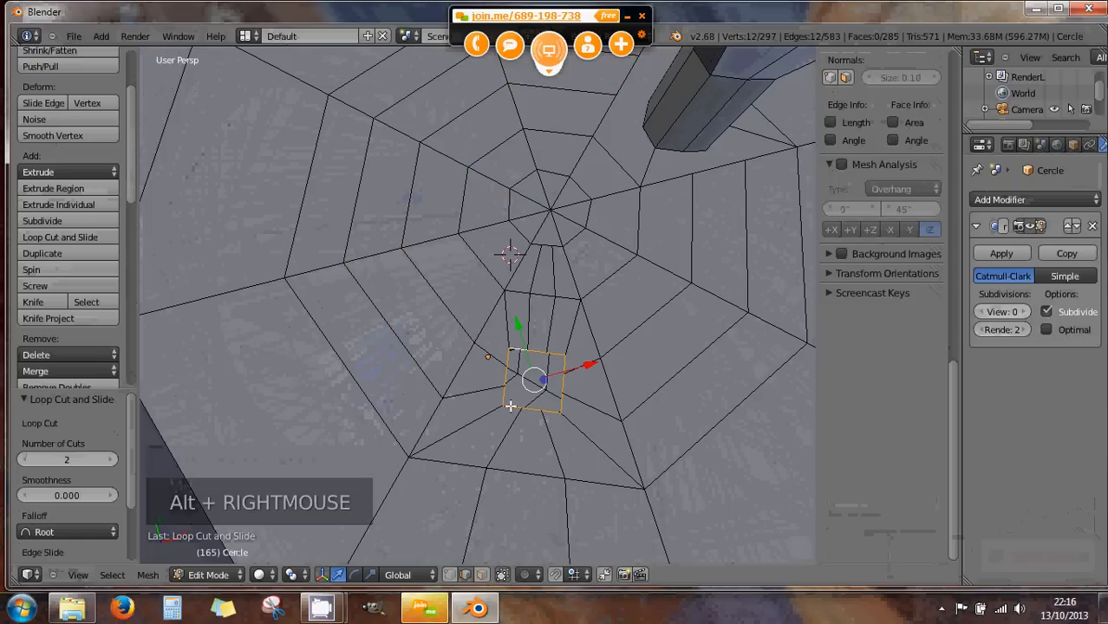
middle_click_drag(558, 400, 517, 334)
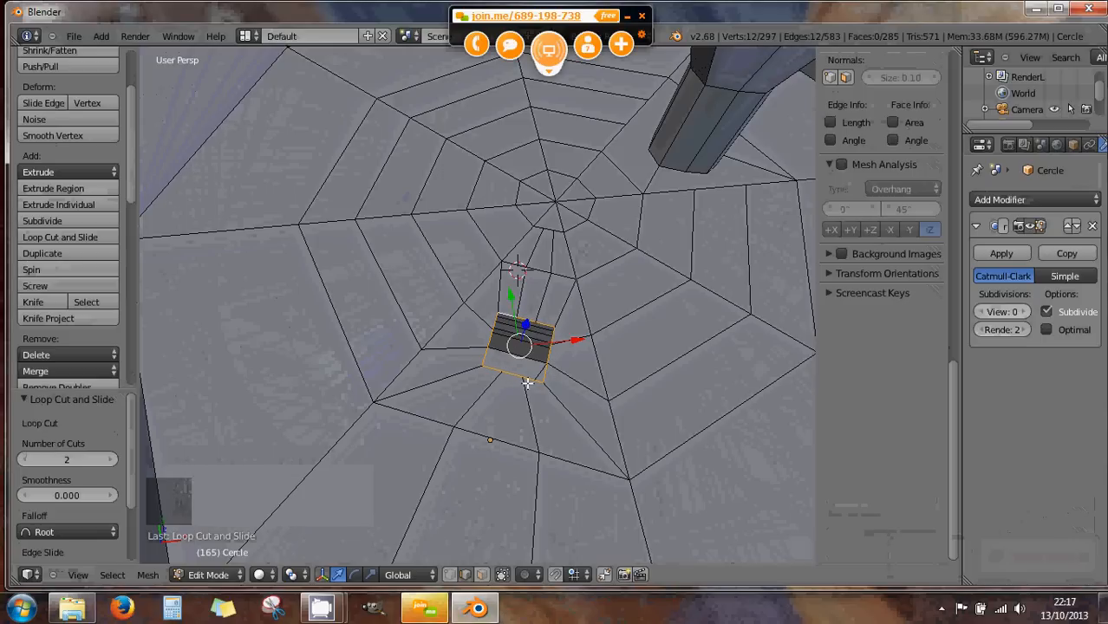
middle_click_drag(474, 383, 400, 371)
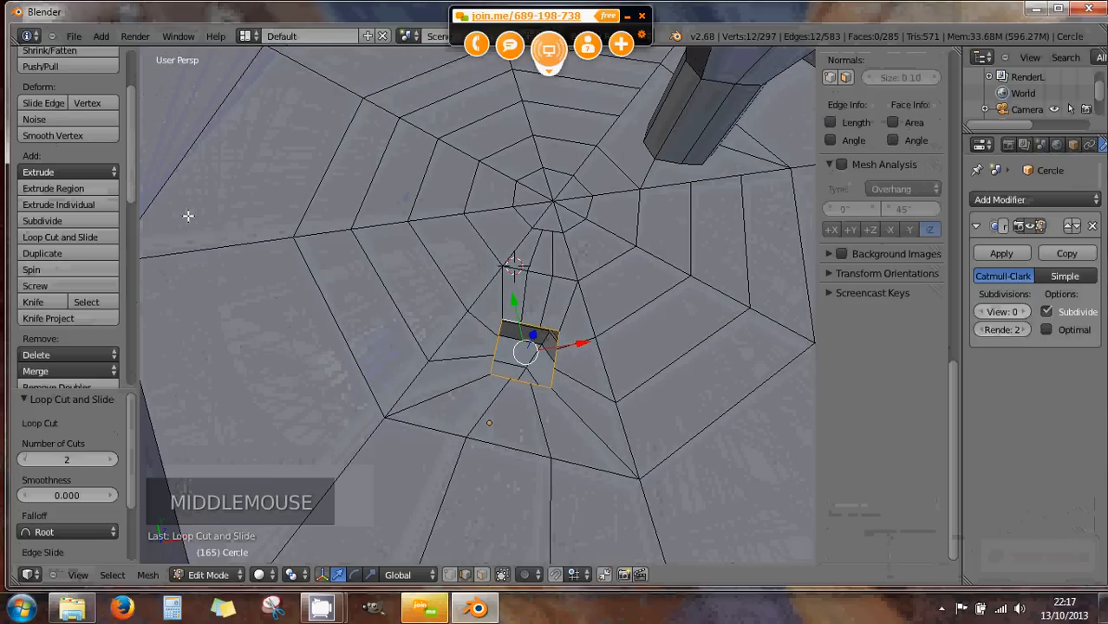
left_click_drag(134, 183, 139, 246)
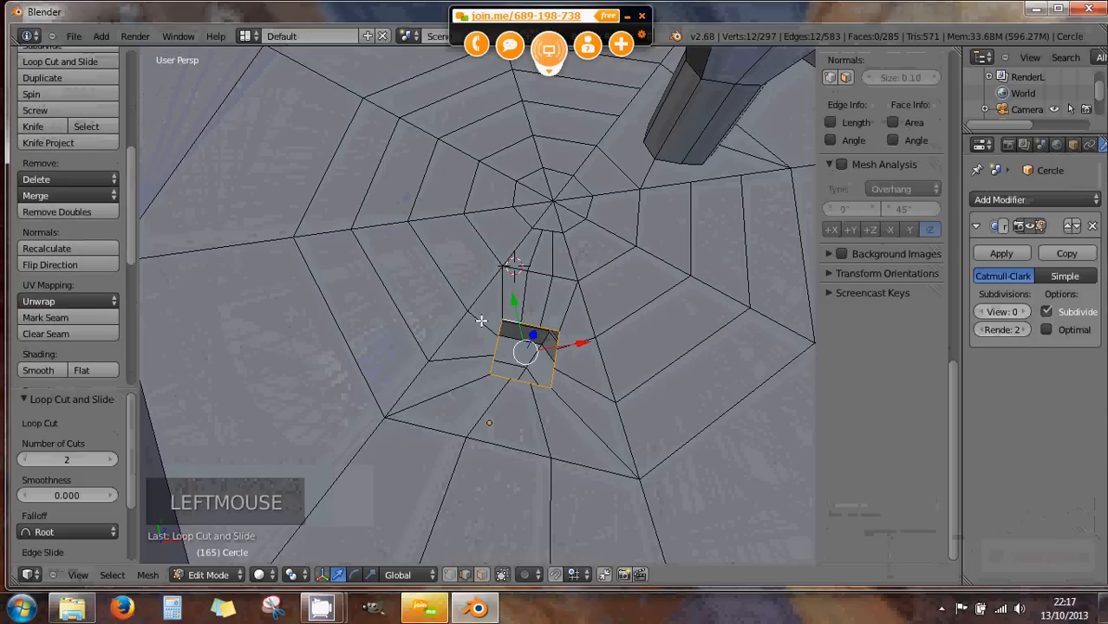
key("KP_7")
scroll(523, 386, "up", 2)
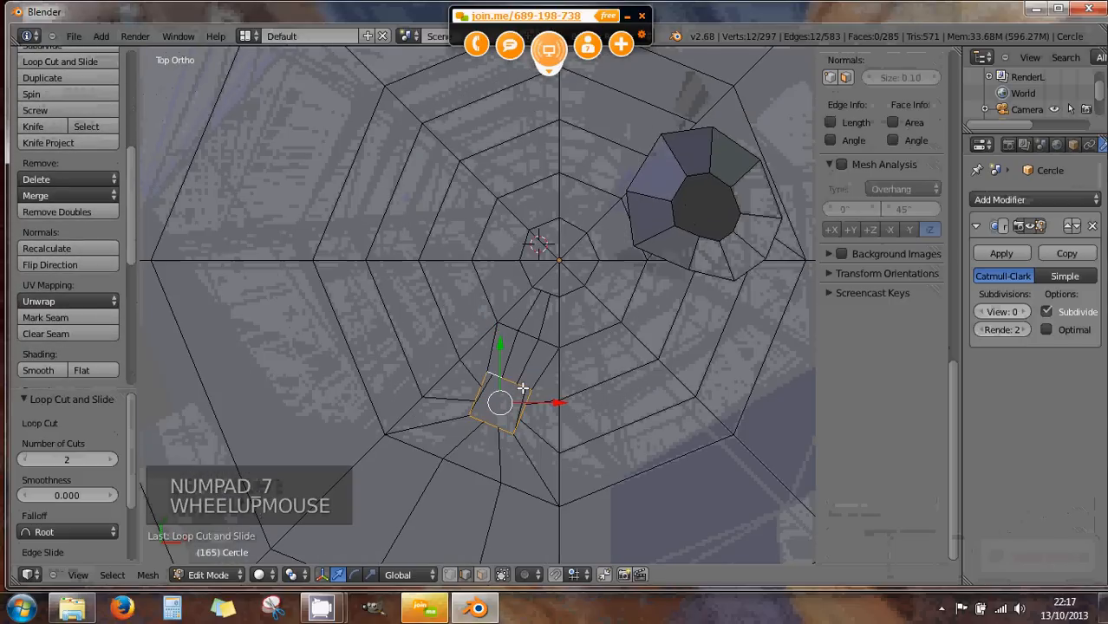
key("w")
key("w")
key("w")
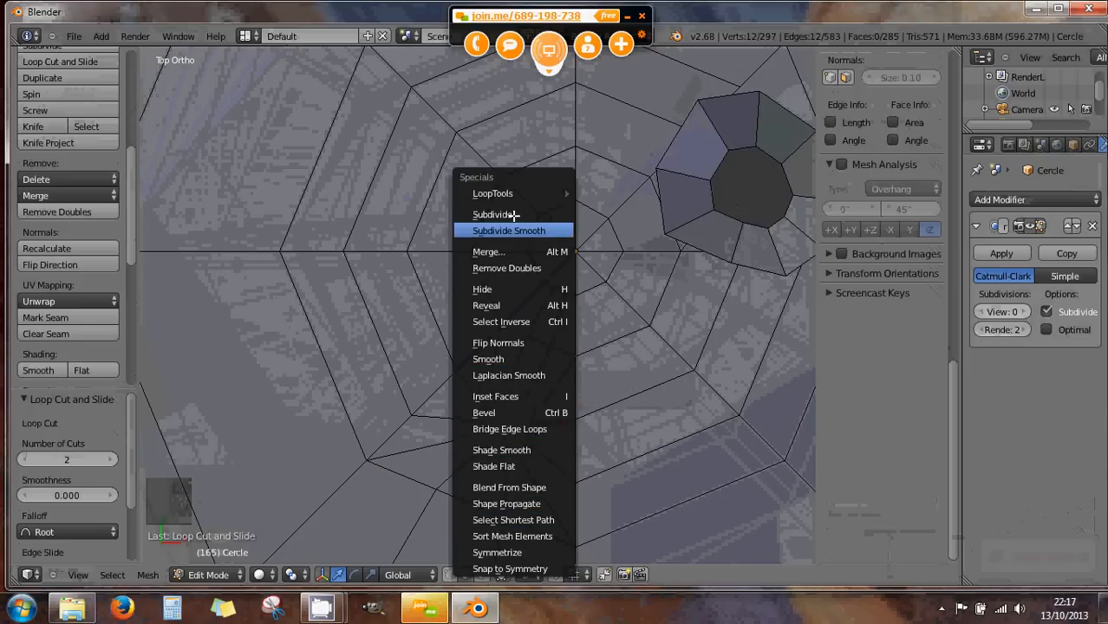
mouse_move(514, 198)
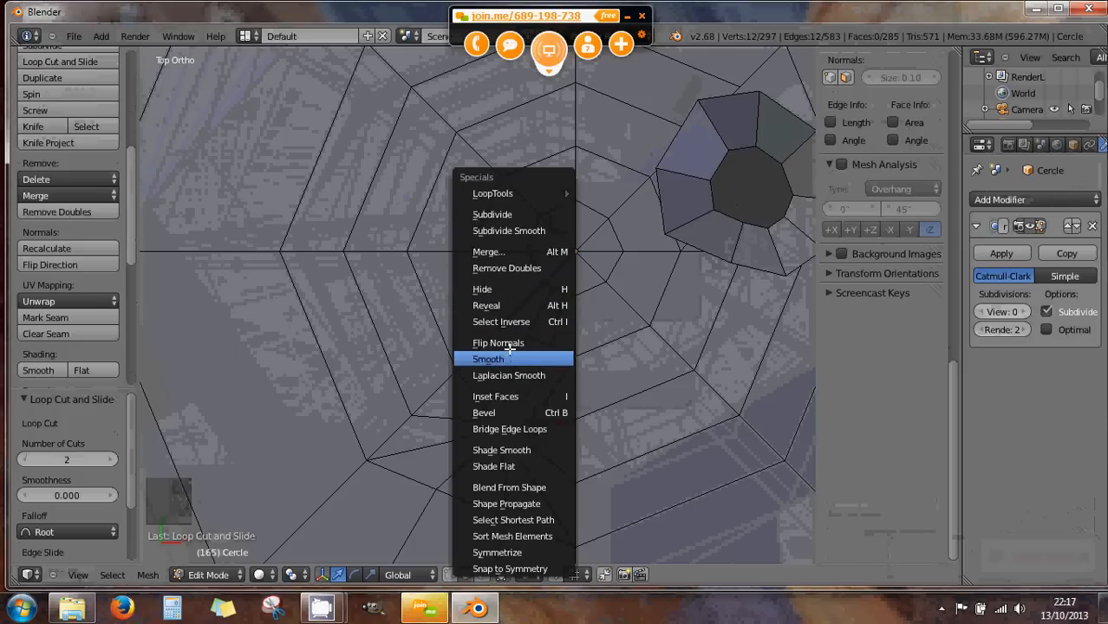
mouse_move(501, 198)
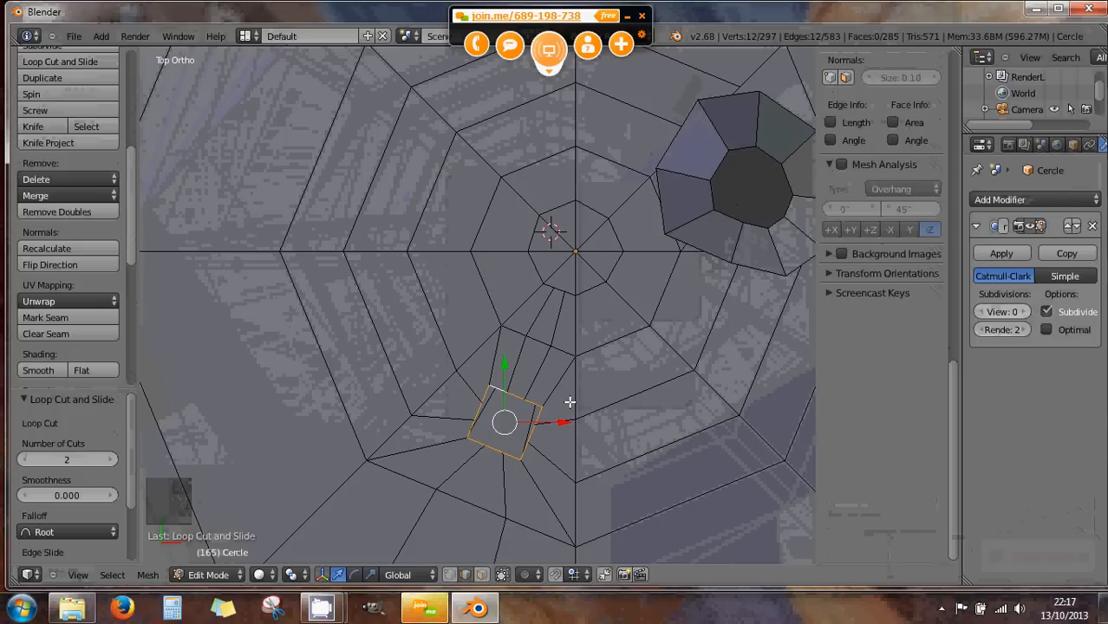
middle_click_drag(566, 400, 568, 315, "shift")
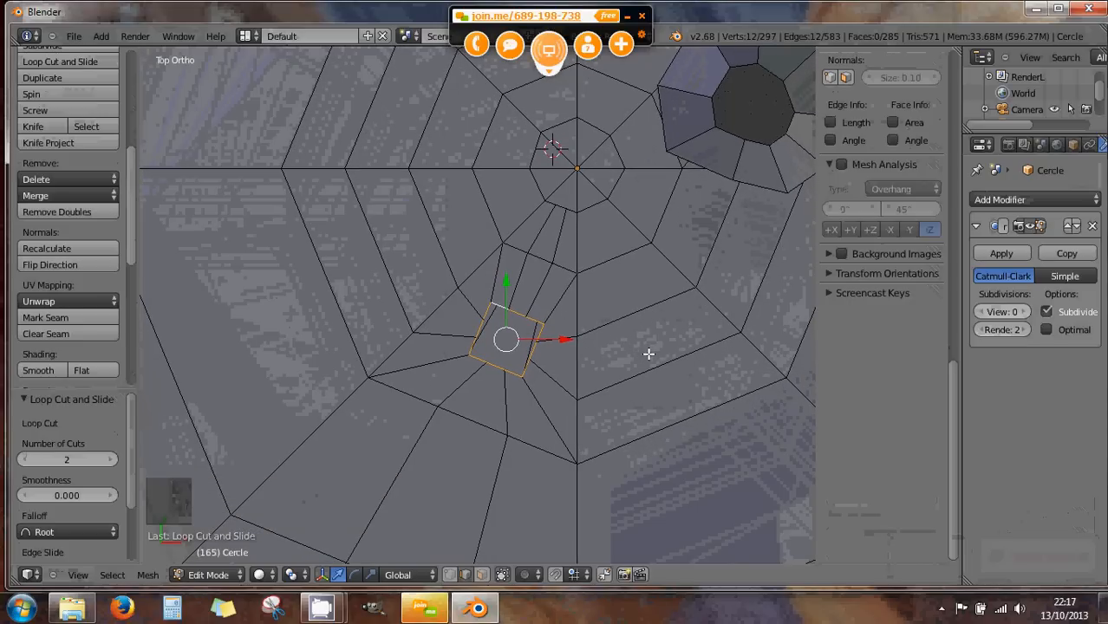
key("ctrl+alt+shift+s")
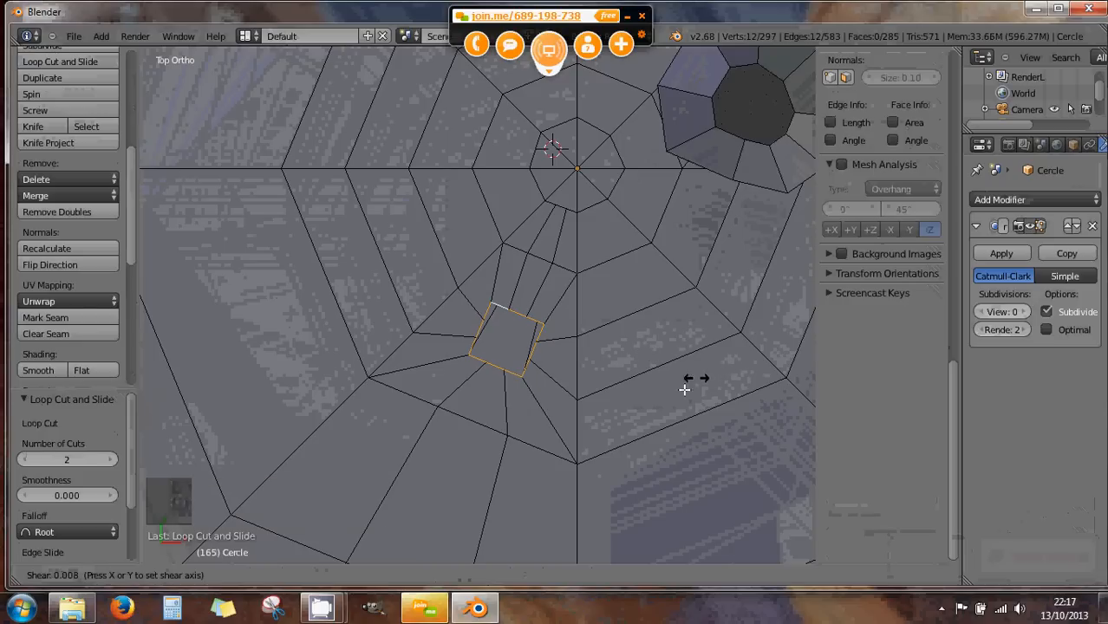
left_click(636, 376)
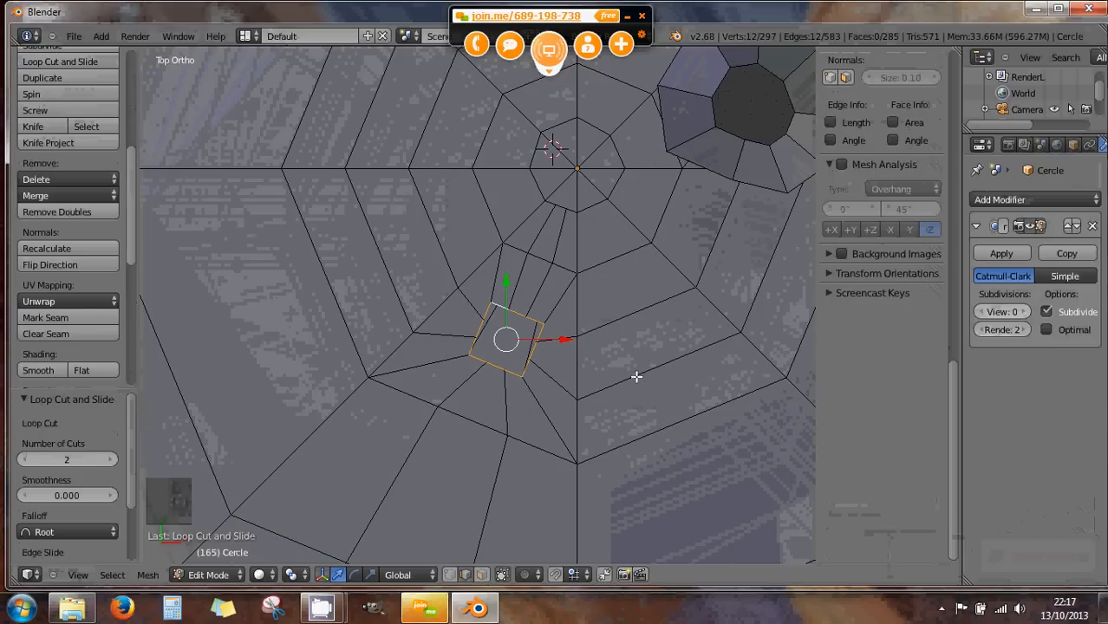
key("ctrl+s")
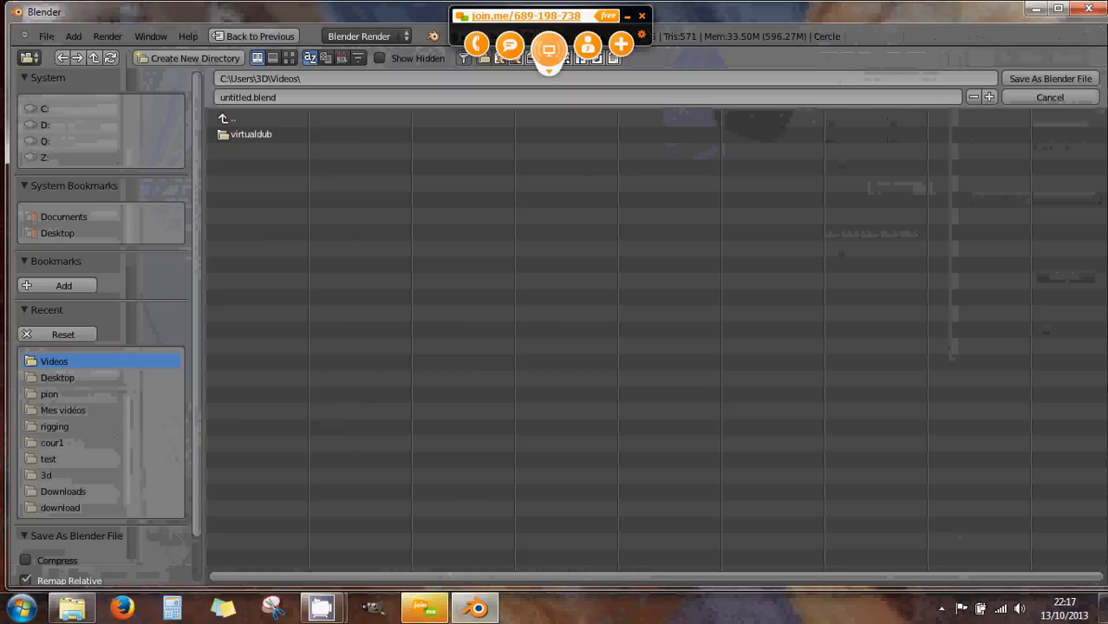
left_click(1006, 97)
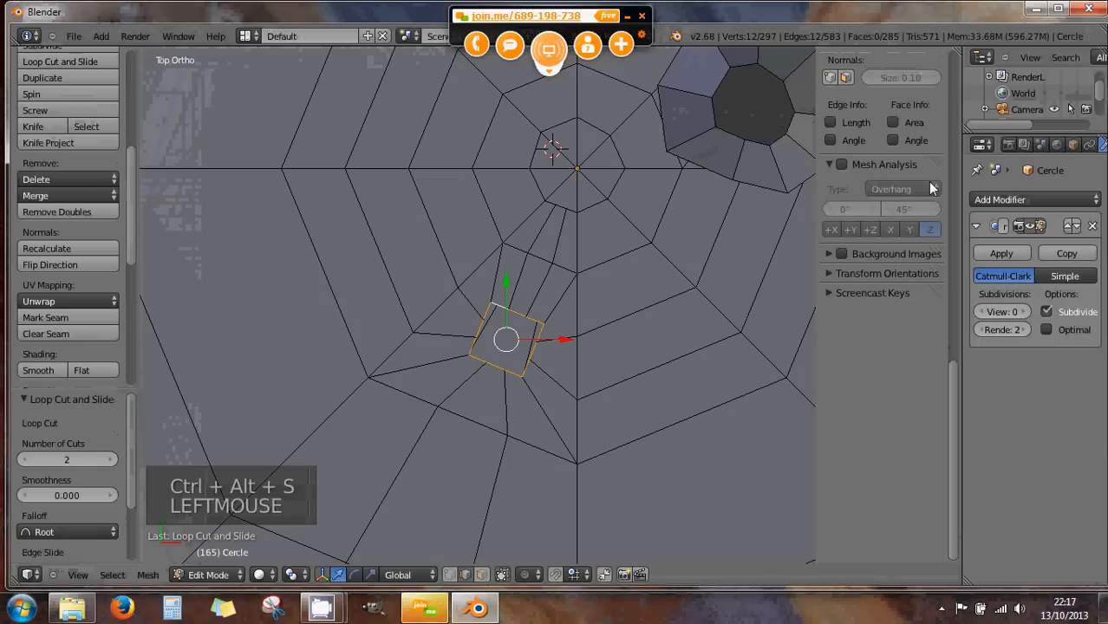
key("ctrl+alt+s")
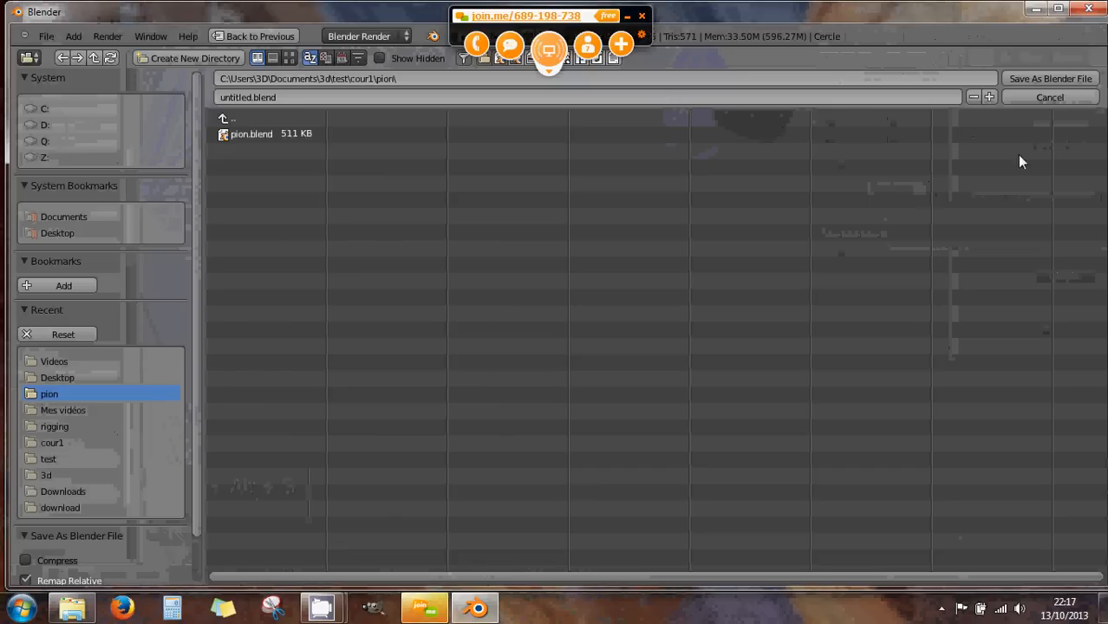
left_click(1067, 98)
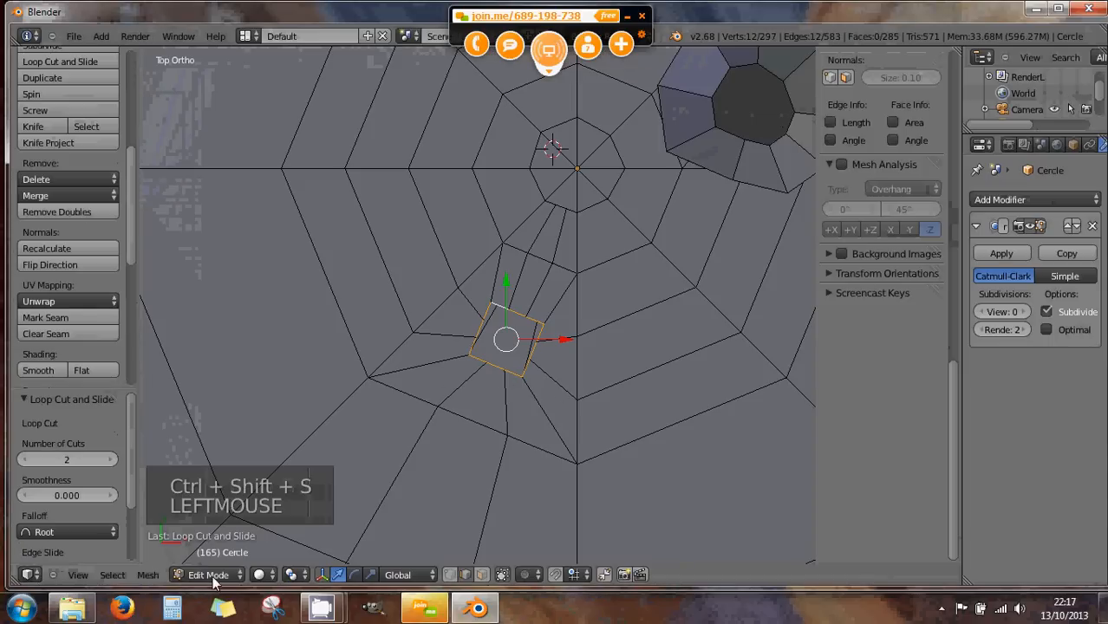
- Round the selected edge loop of the square hole into a circle using To Sphere at full factor
left_click(112, 576)
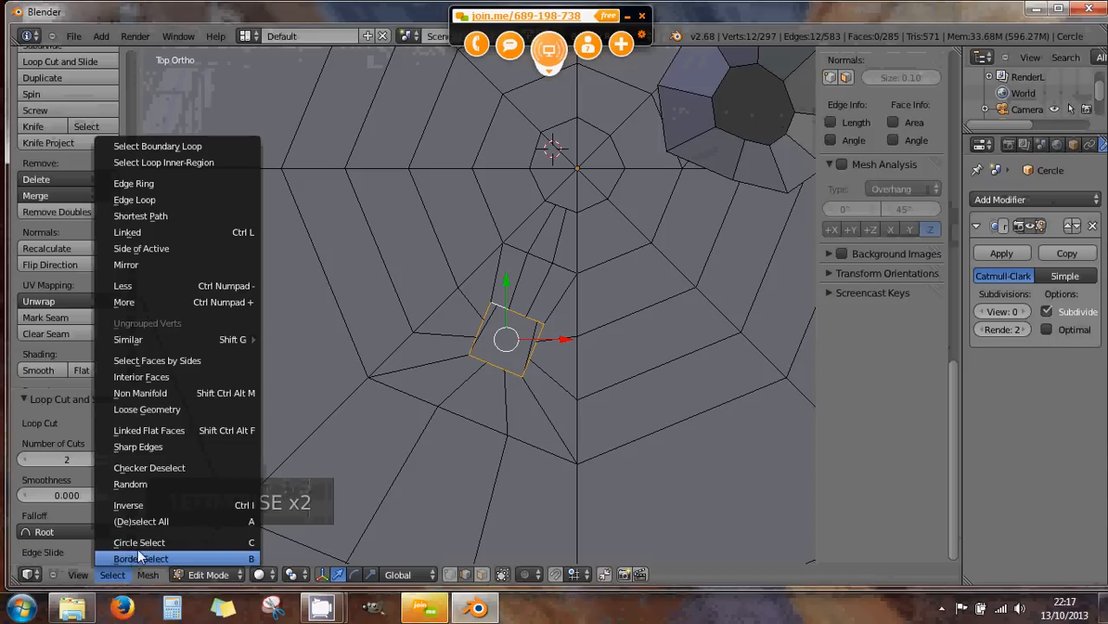
left_click(153, 576)
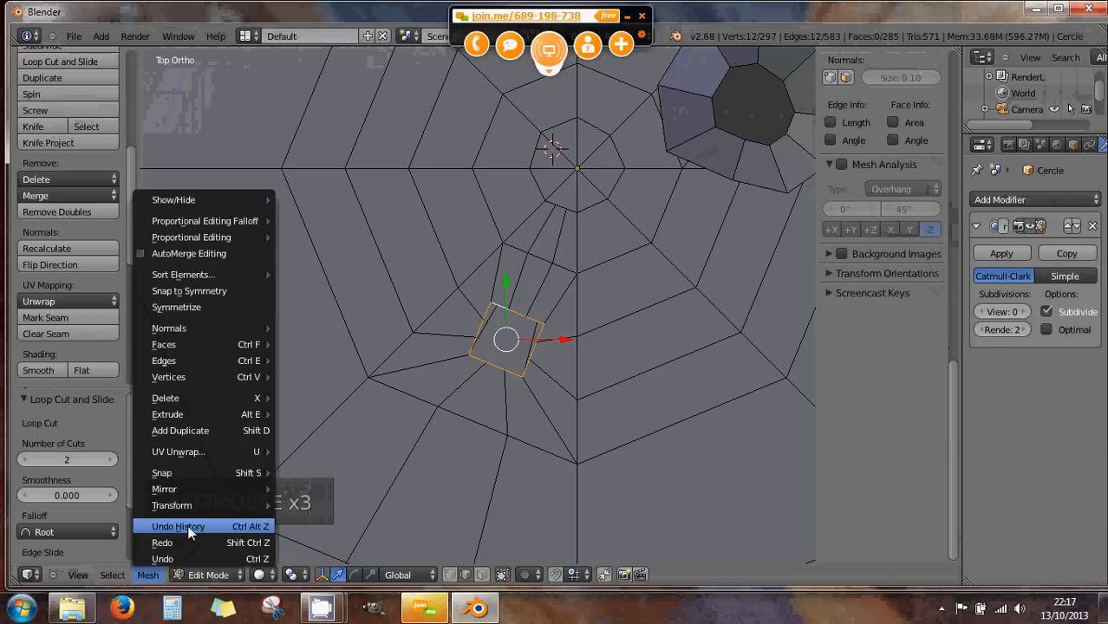
mouse_move(192, 504)
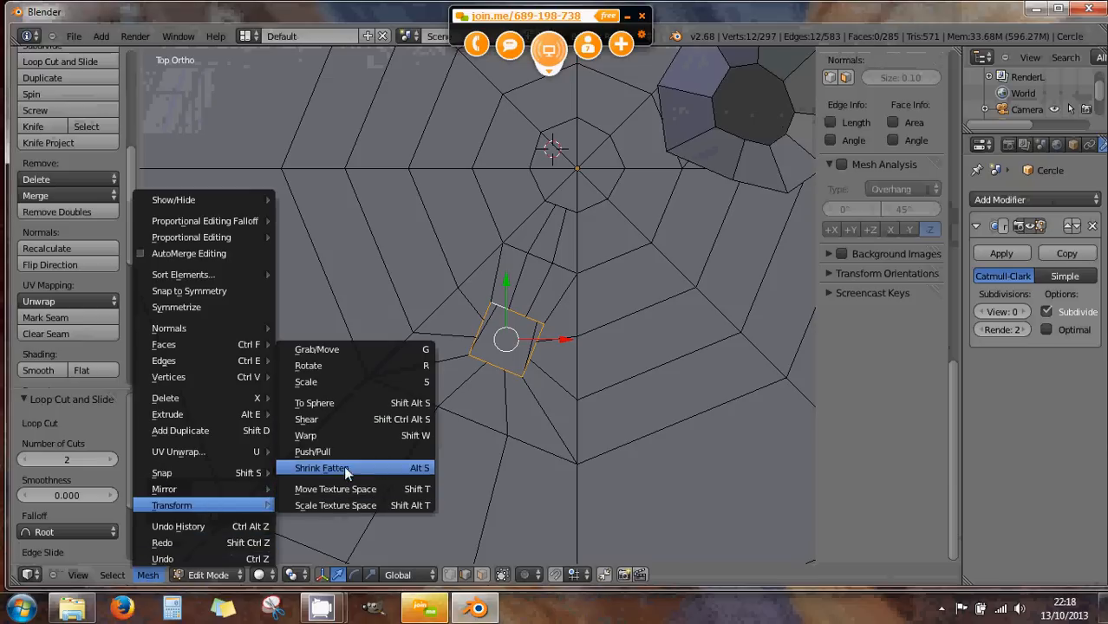
left_click(395, 404)
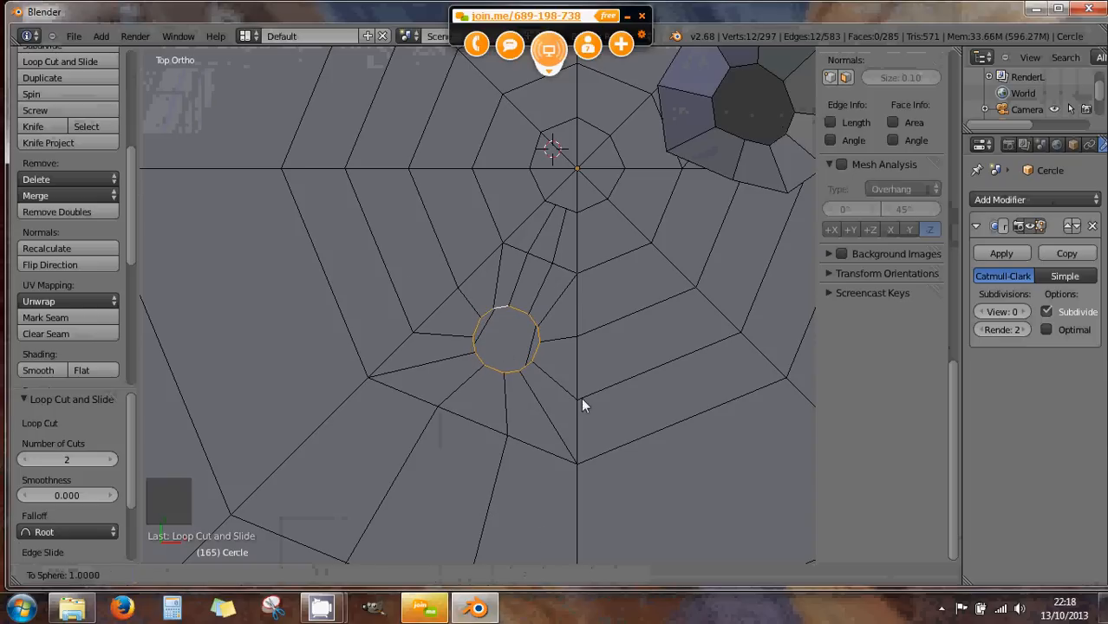
left_click(721, 497)
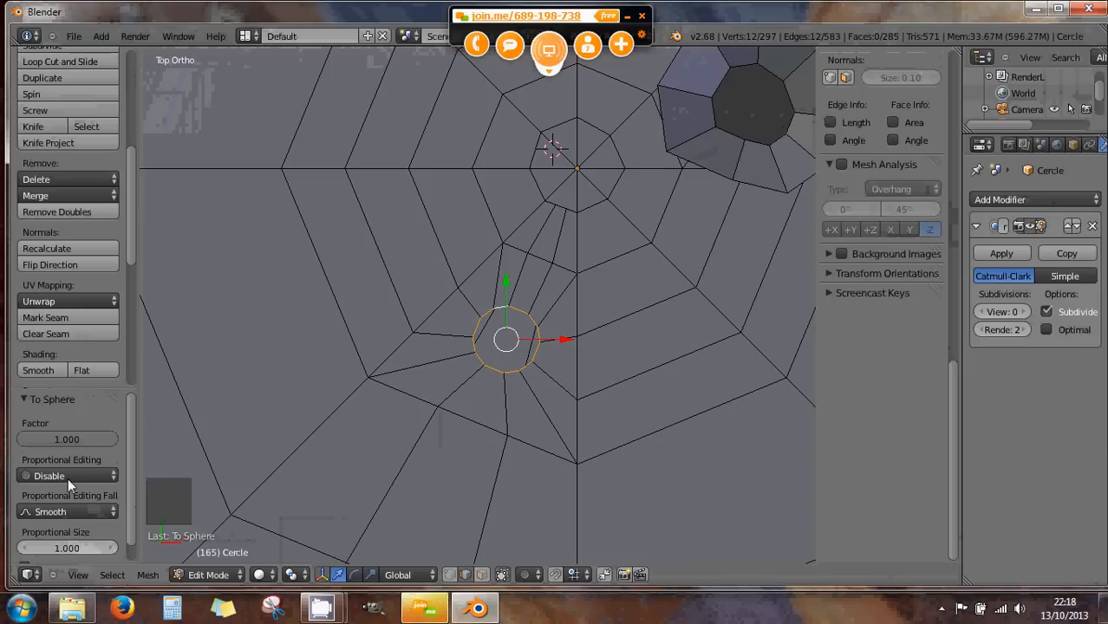
- Set the To Sphere factor to 0 and back to 1, and undo the operation
left_click_drag(81, 439, 10, 444)
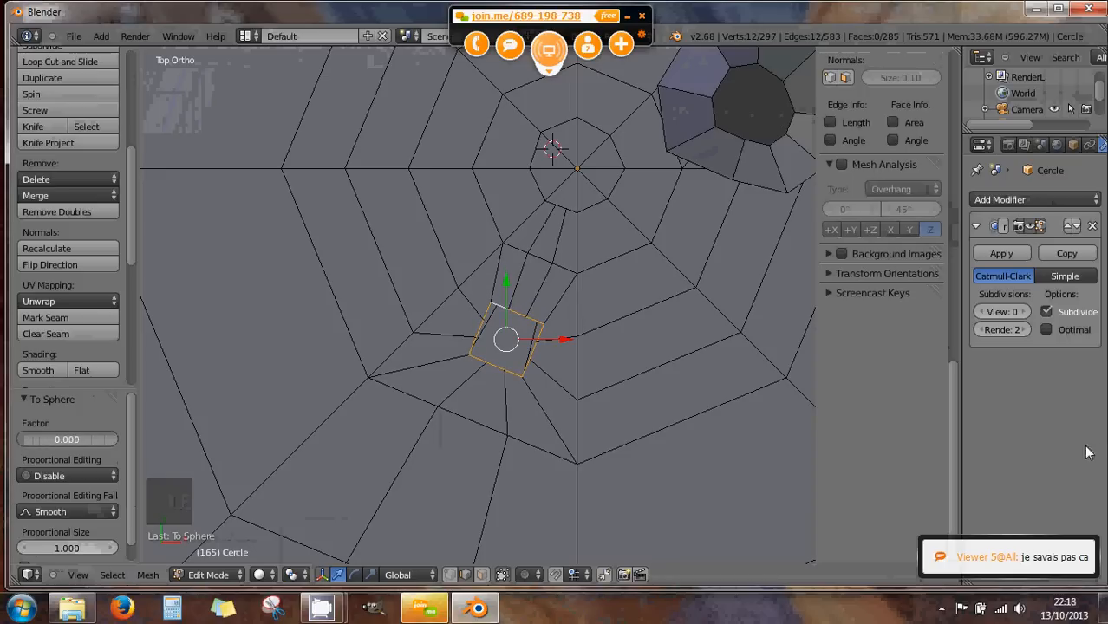
left_click_drag(1087, 452, 121, 454)
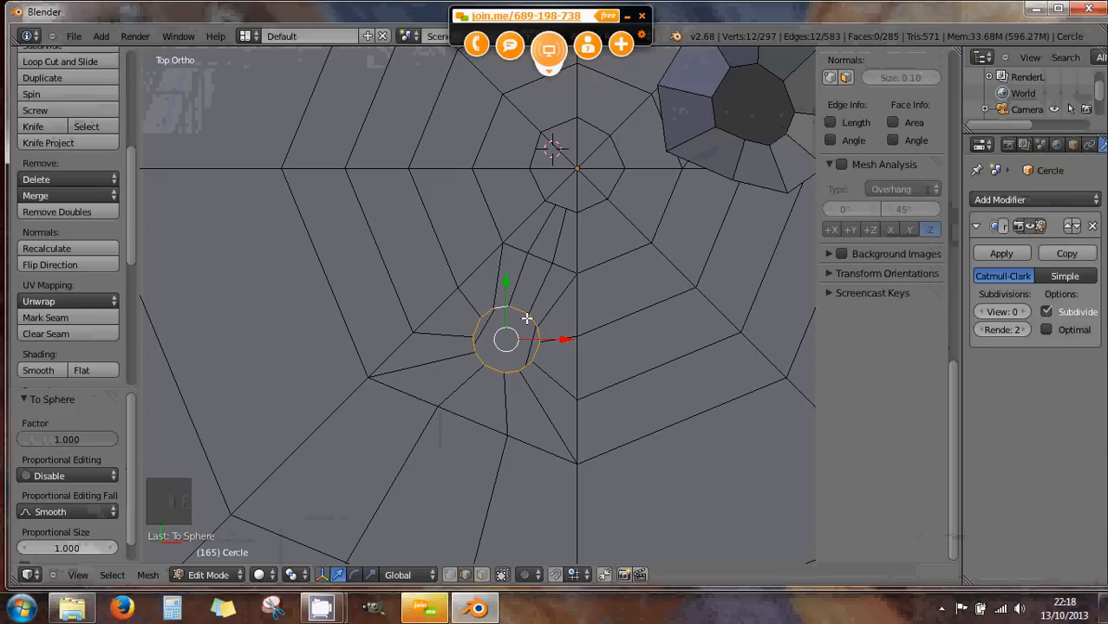
left_click(158, 575)
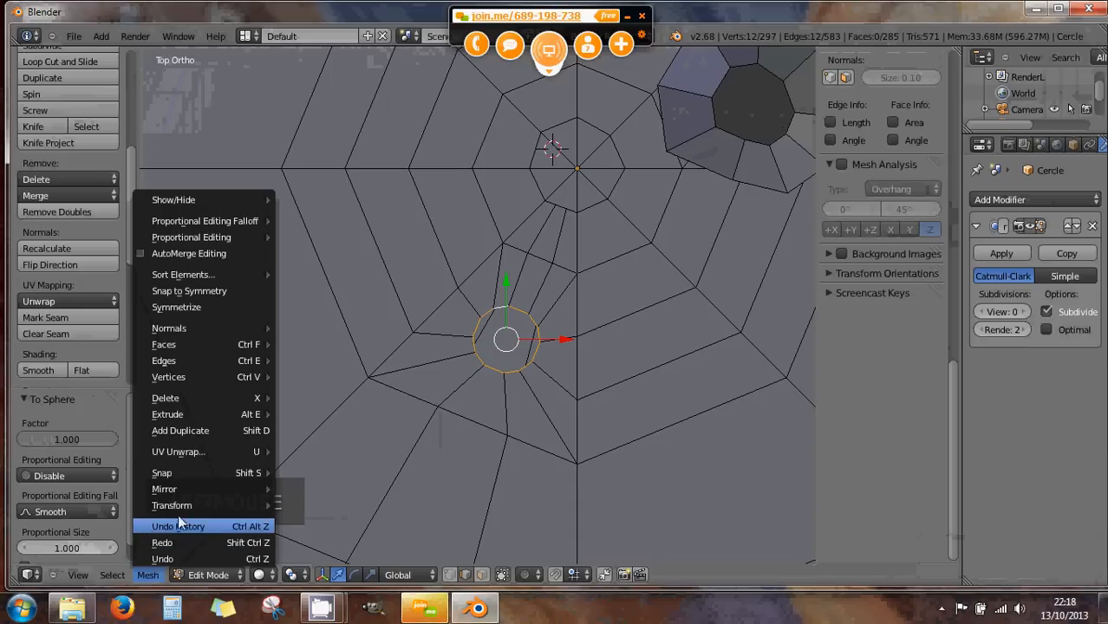
mouse_move(179, 504)
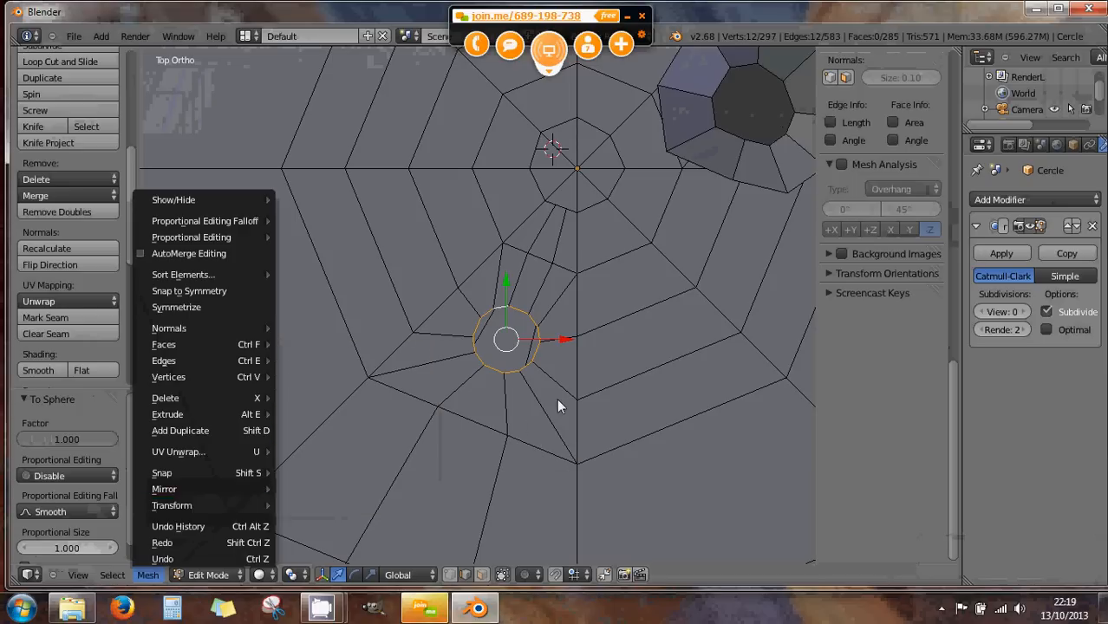
key("ctrl+z")
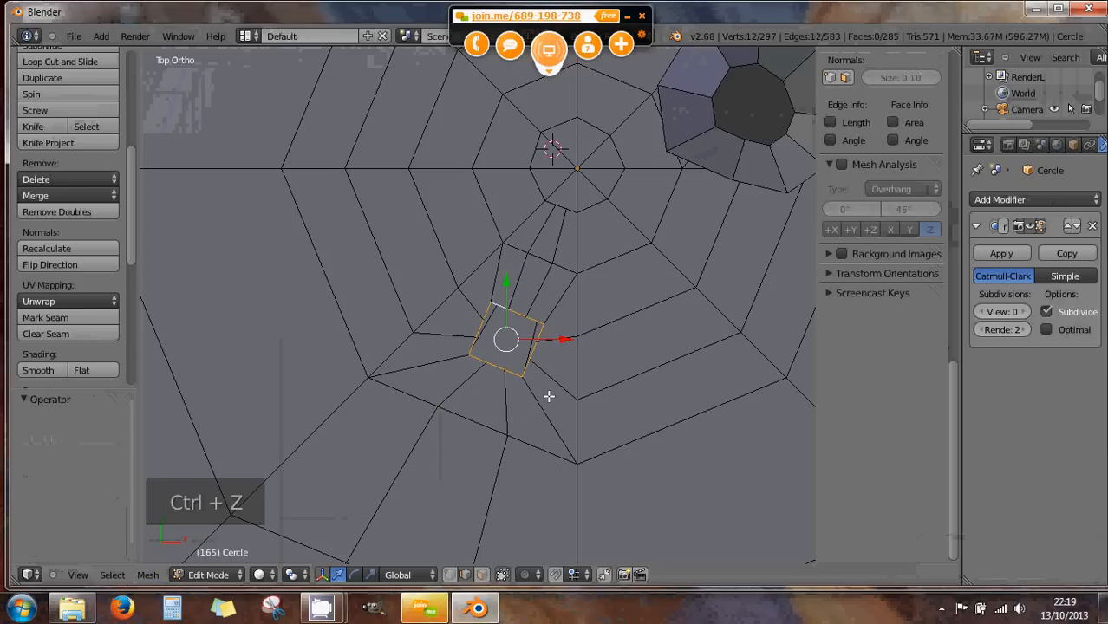
- Shear the edge loop around the square hole by an offset of about 0.027
left_click(147, 574)
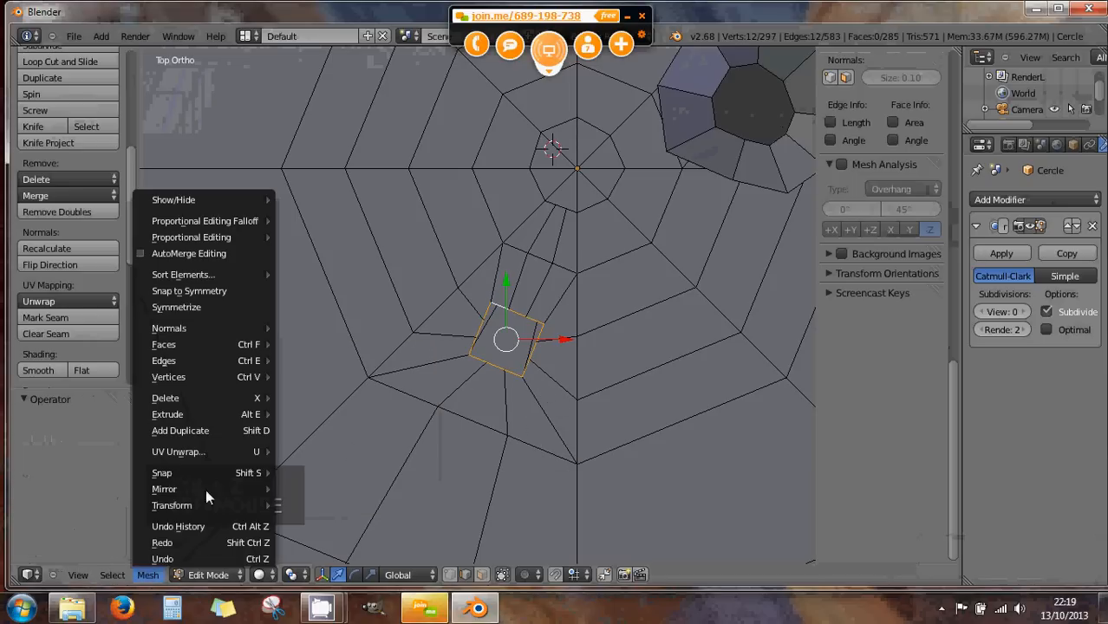
mouse_move(211, 460)
mouse_move(212, 502)
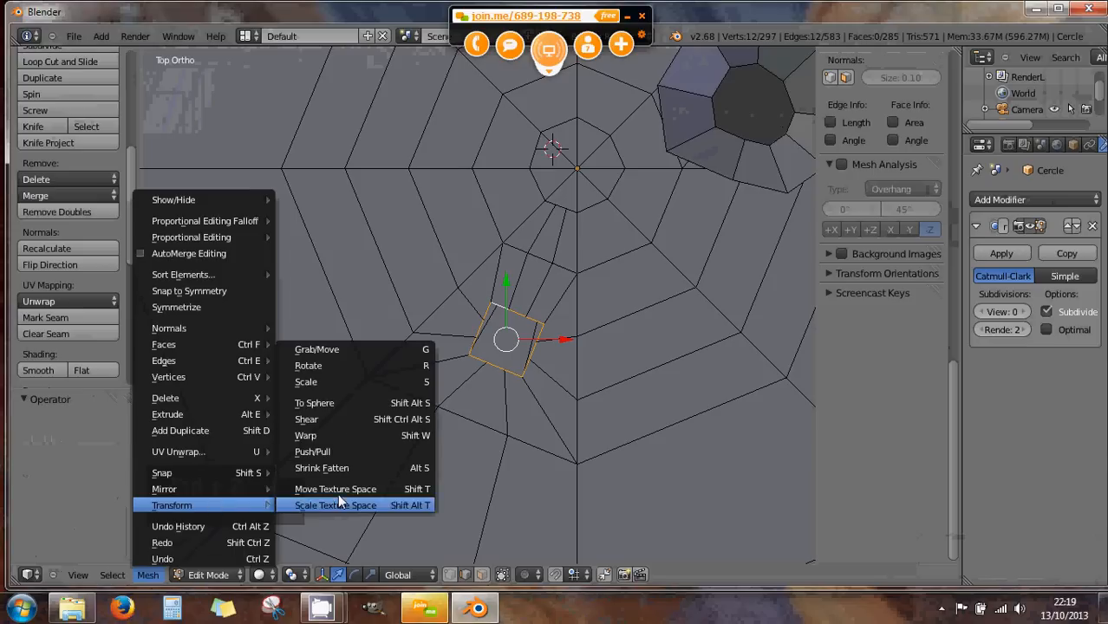
left_click(384, 419)
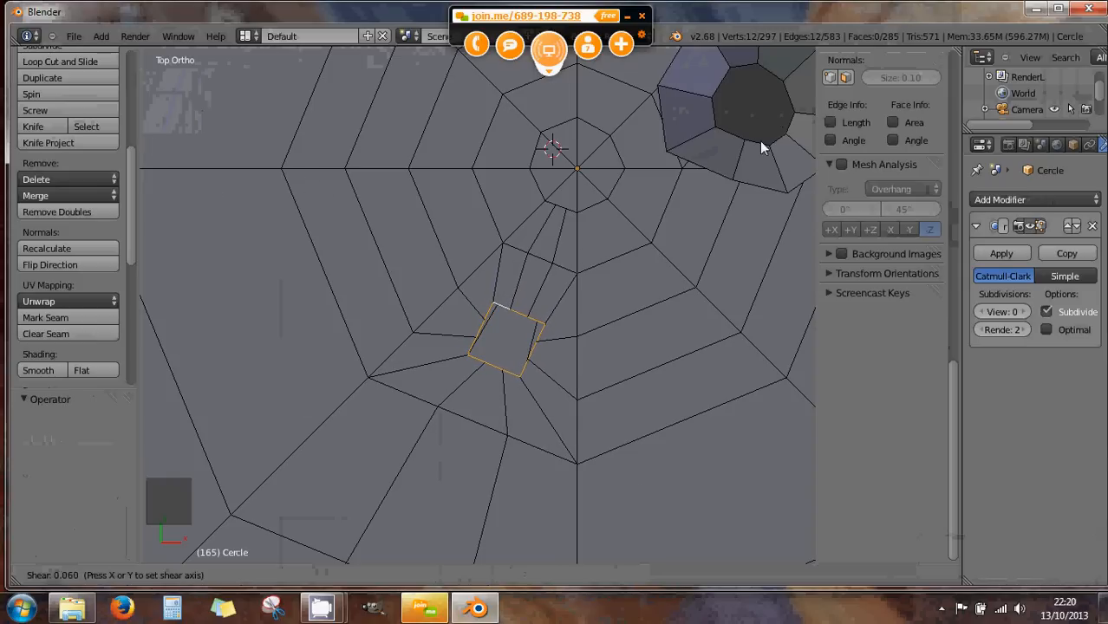
left_click(555, 304)
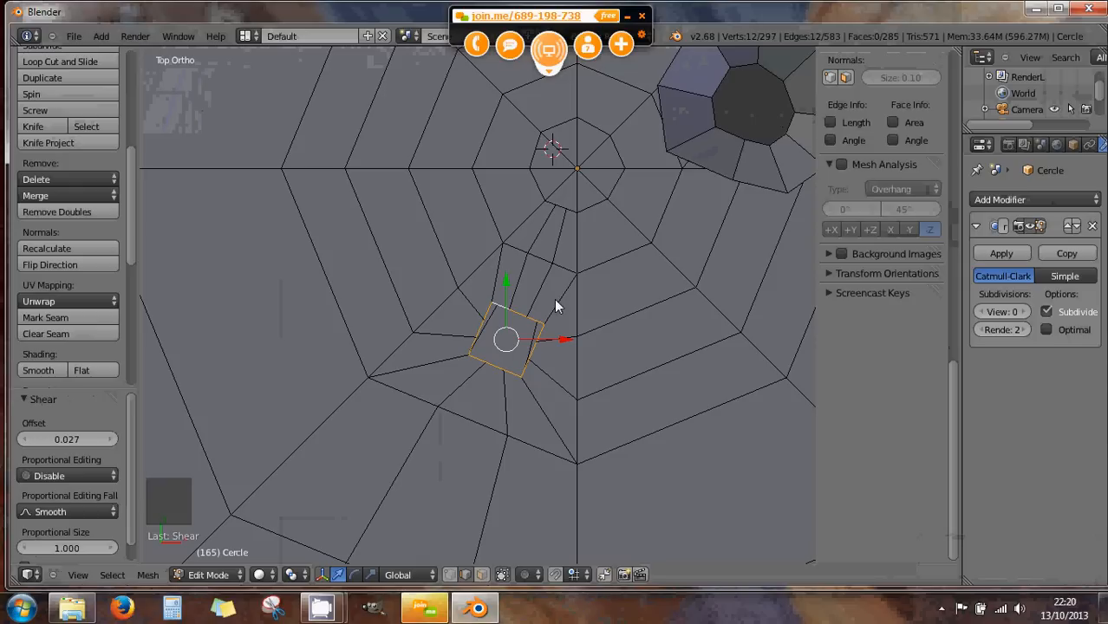
- Try To Sphere at factor 1 on the sheared edge loop, and undo it
key("alt+shift+s")
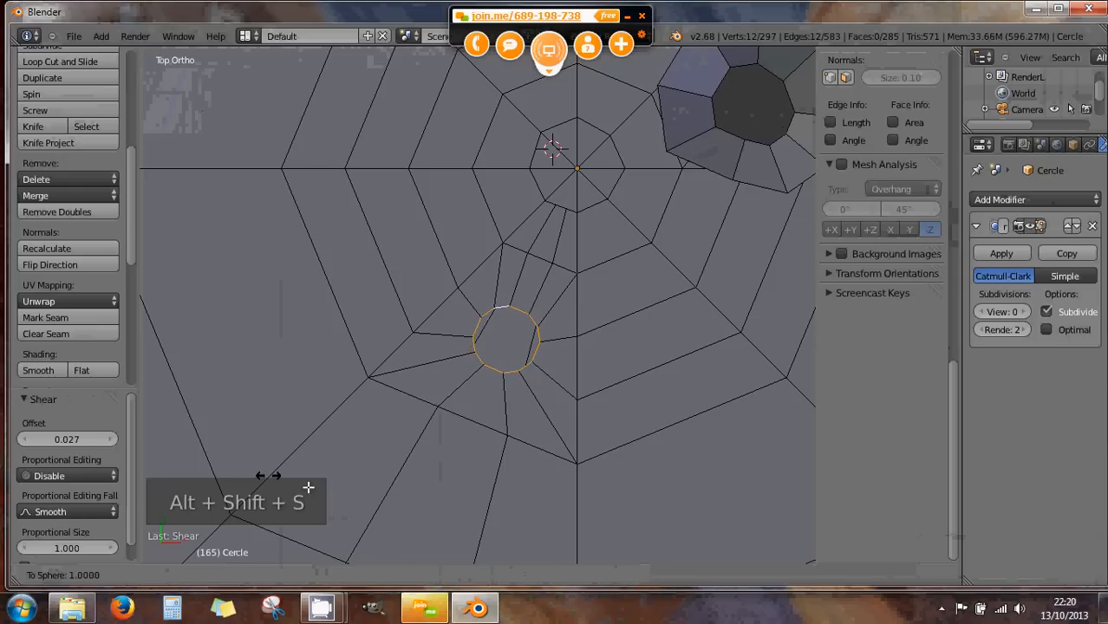
left_click(516, 551)
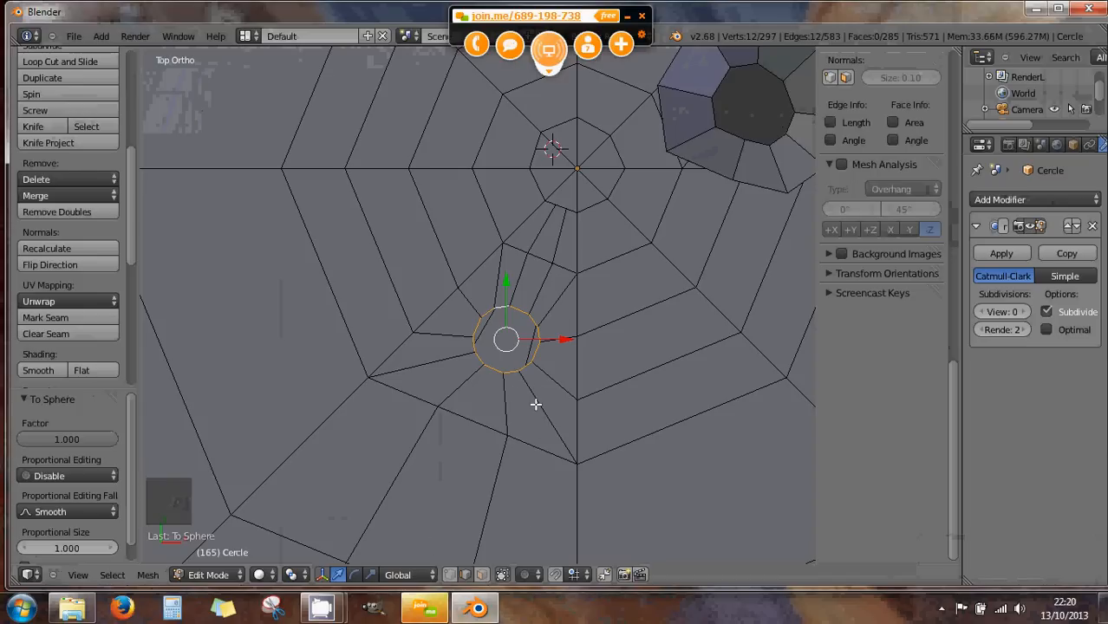
key("ctrl+z")
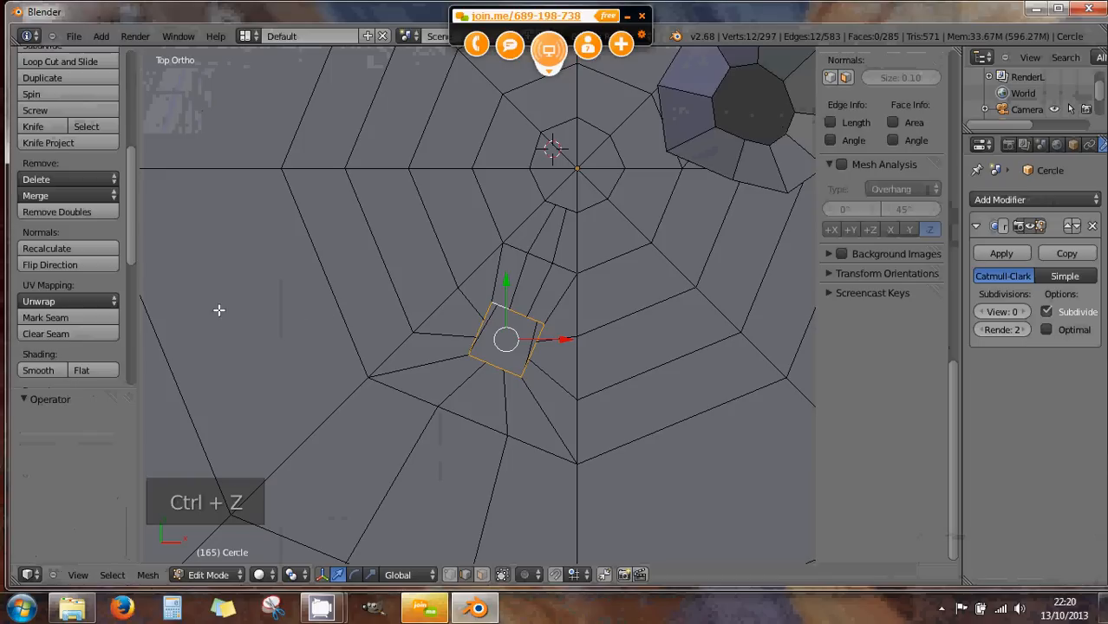
- Switch the mesh to face selection with the square hole seen at an angle
mouse_move(132, 173)
left_mouse_down()
mouse_move(134, 137)
mouse_move(134, 290)
mouse_move(134, 158)
left_mouse_up()
middle_click_drag(522, 376, 549, 321)
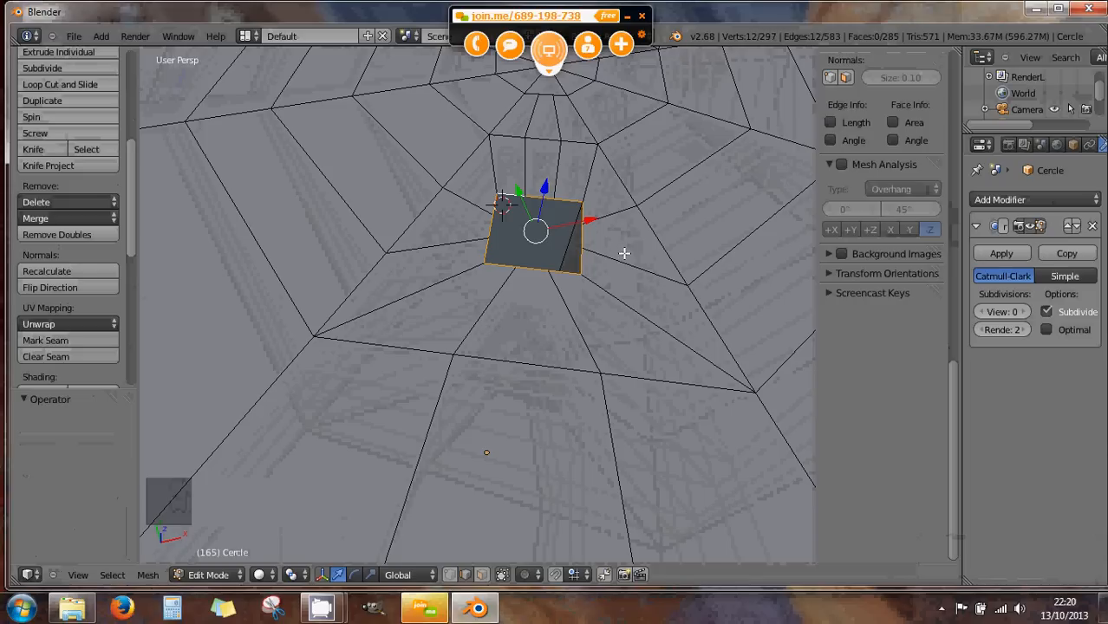
left_click(482, 575)
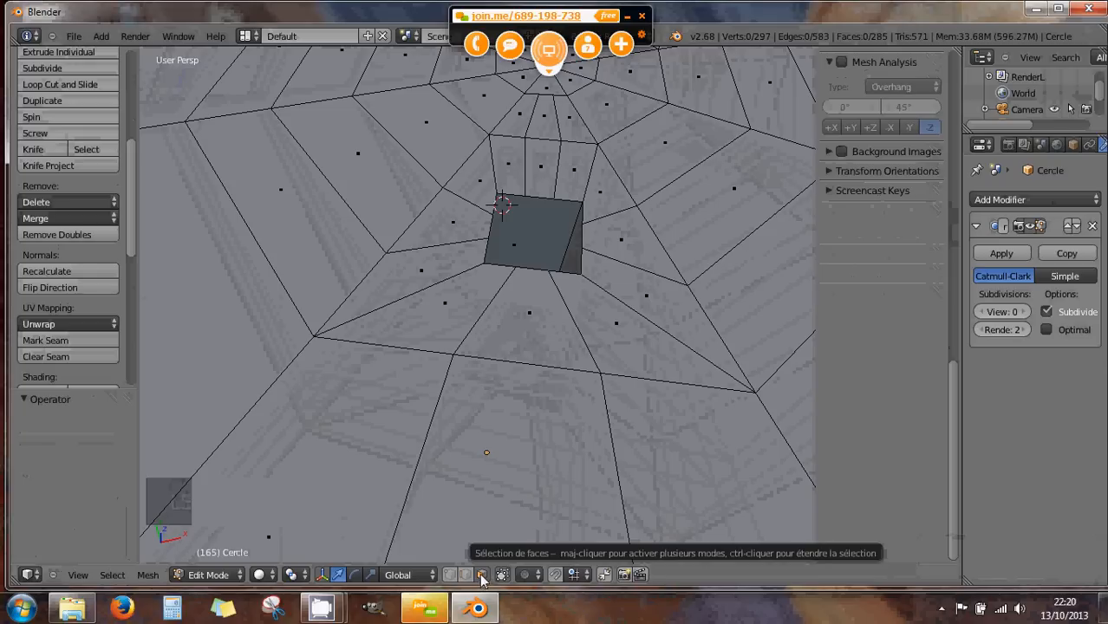
- Try to extrude and move the face at the square hole's lower-left corner, and undo the extrusion and selection
right_click(421, 333)
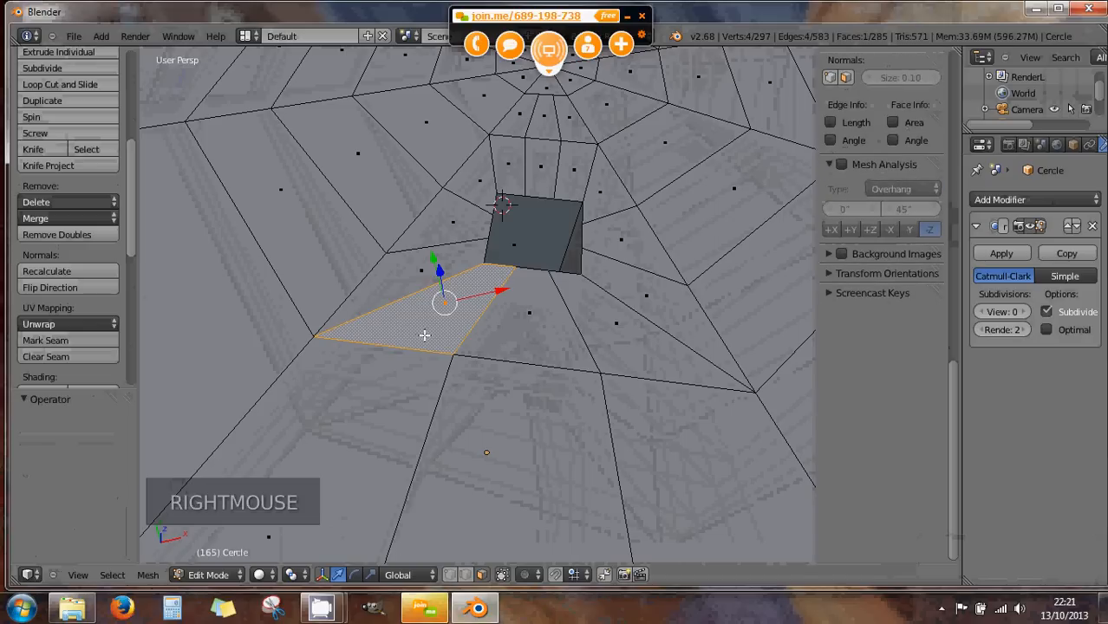
key("e")
key("e")
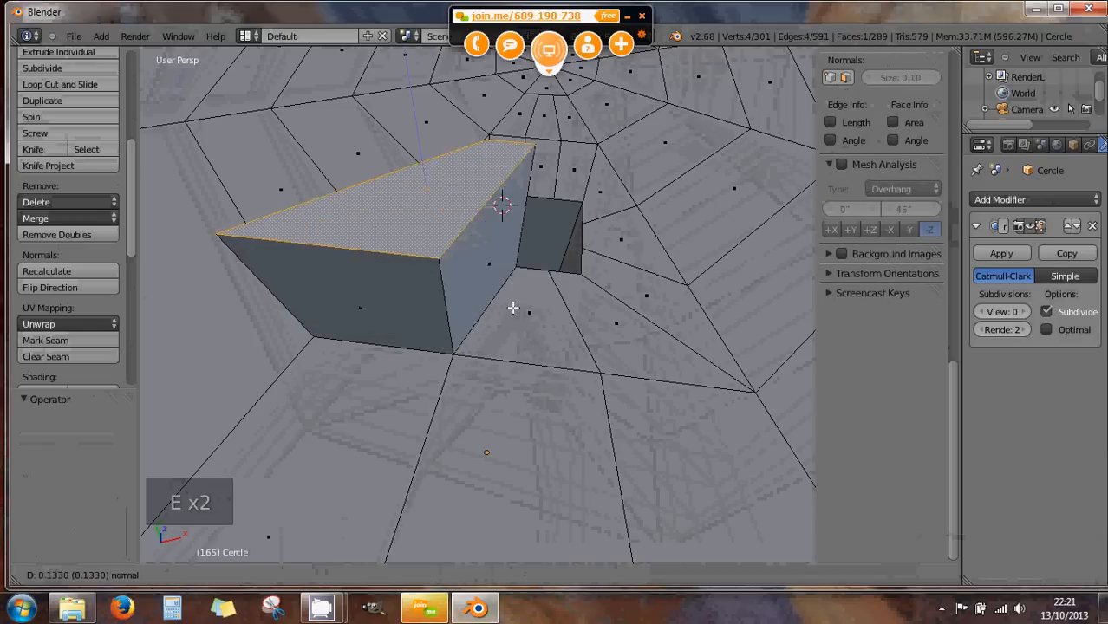
right_click(519, 329)
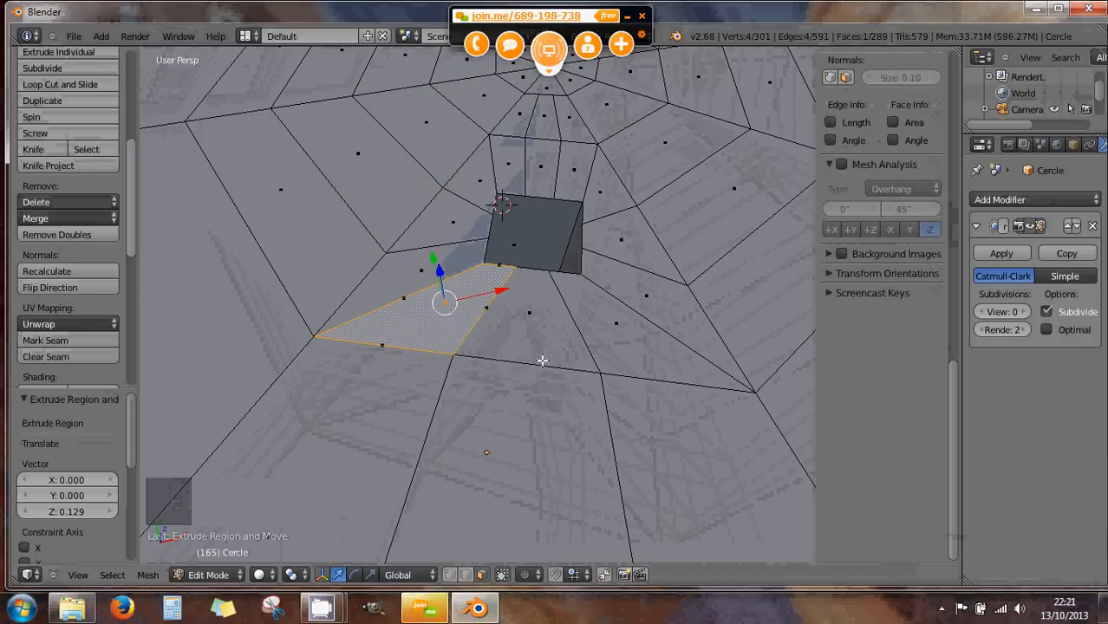
key("g")
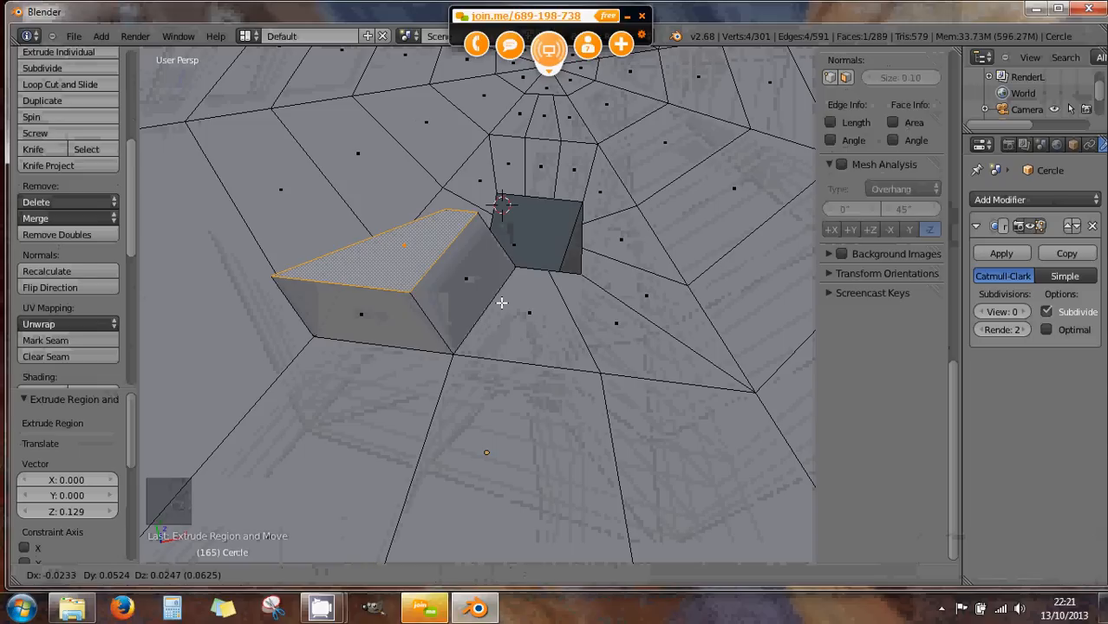
key("Escape")
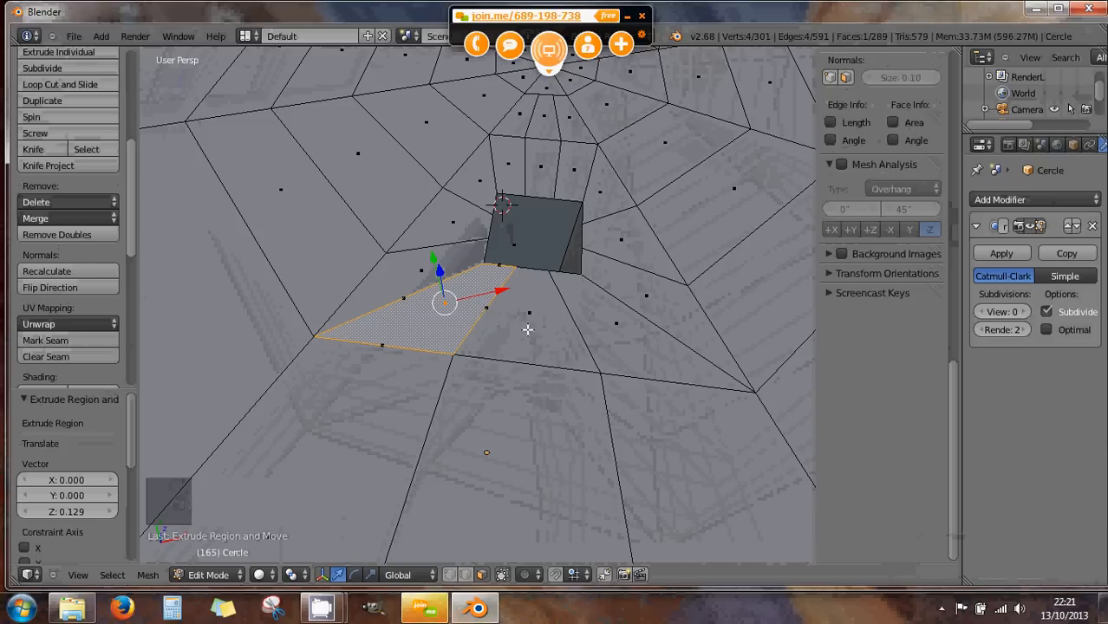
key("ctrl+z")
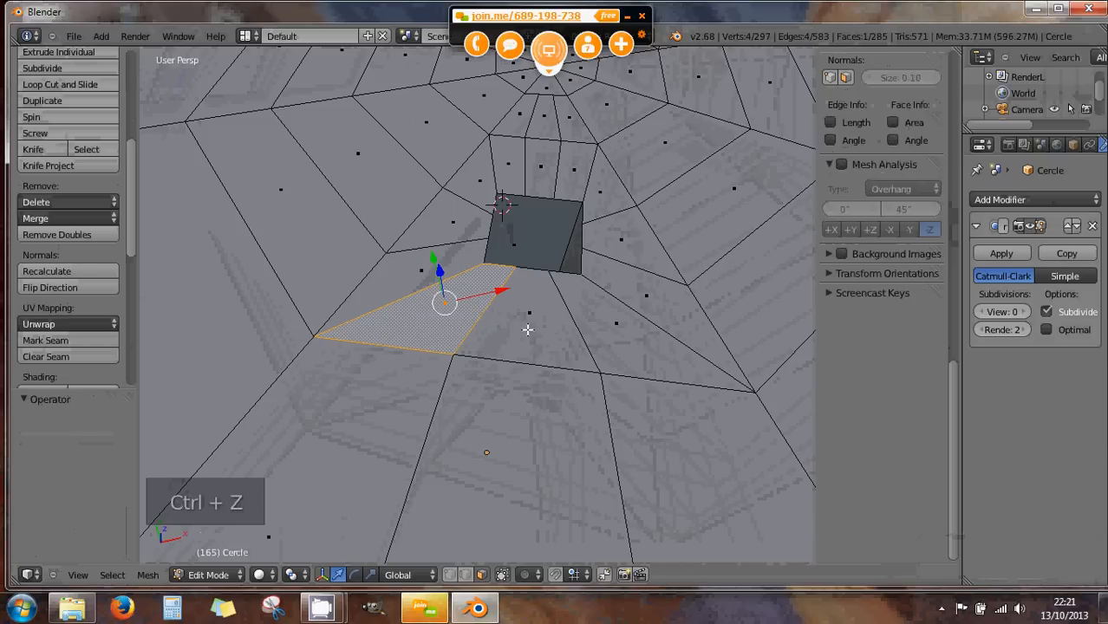
key("ctrl+z")
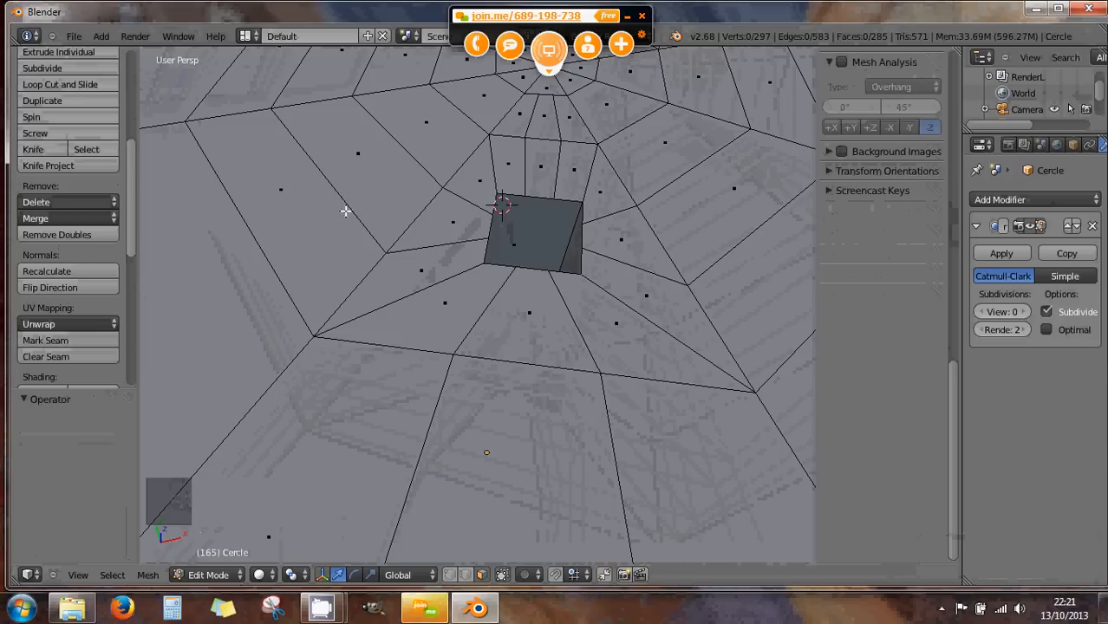
- Select a face left of the square hole and the one at its lower-left corner, and extrude both about 0.13 outward
right_click(372, 182)
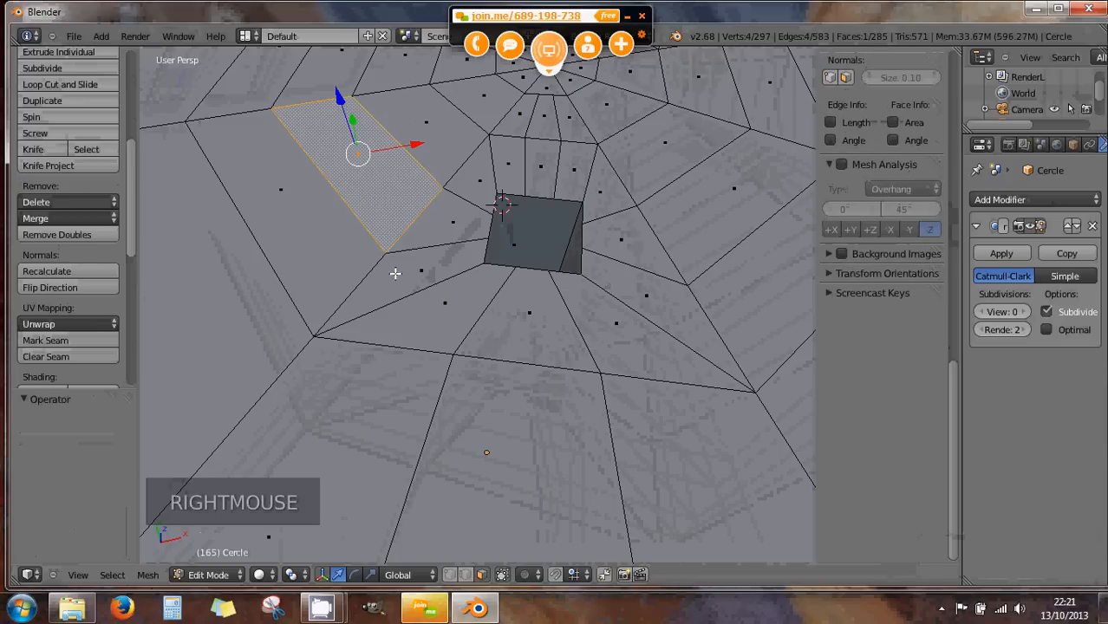
right_click(437, 322, "shift")
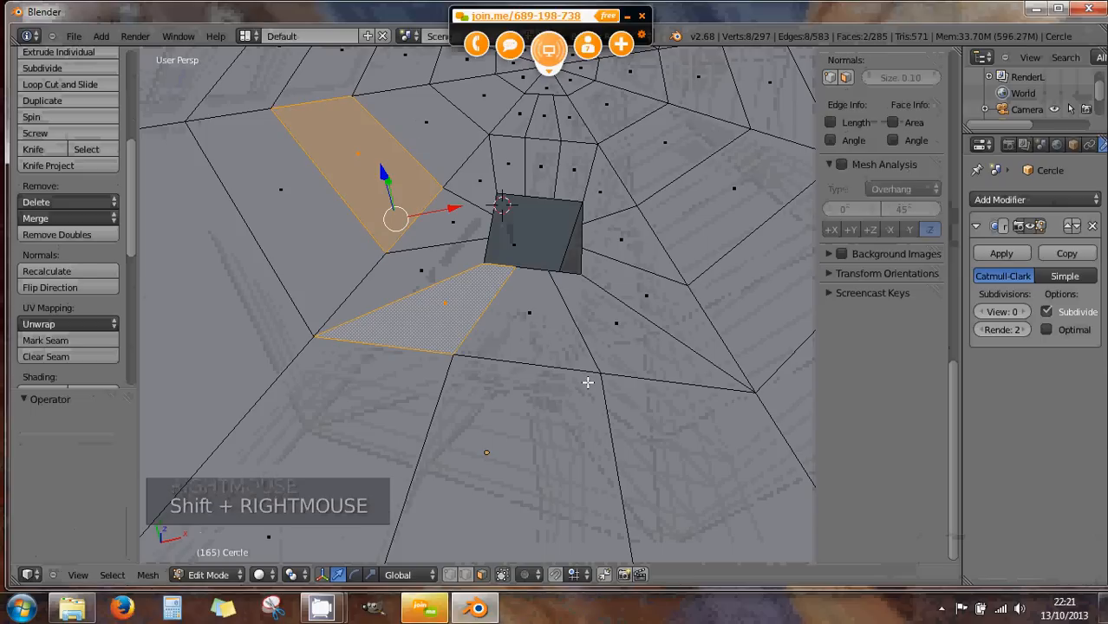
key("e")
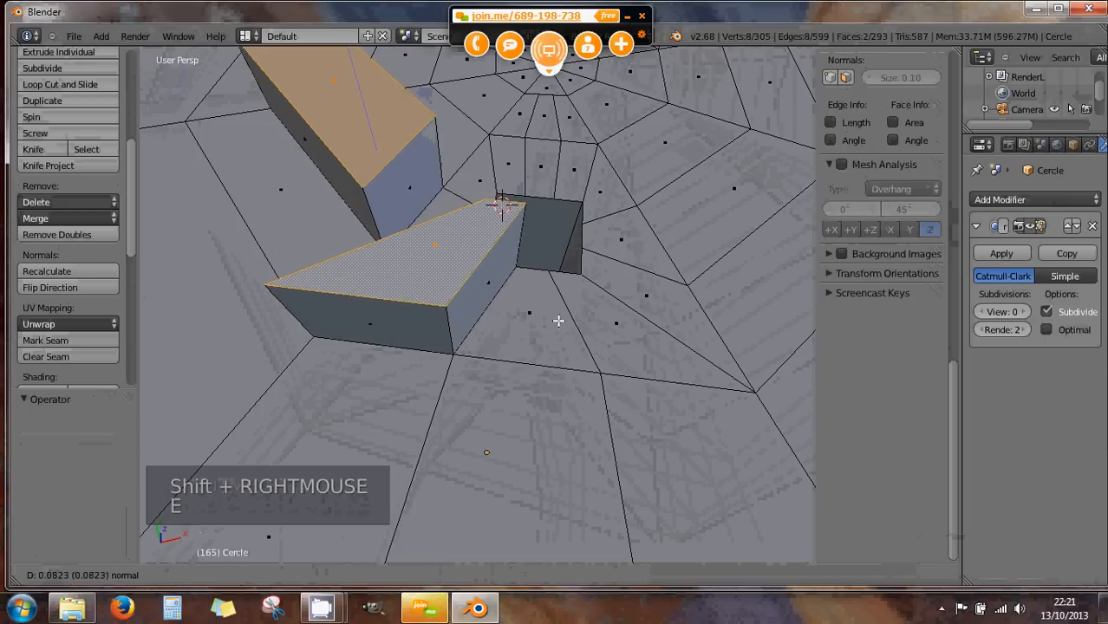
left_click(557, 332)
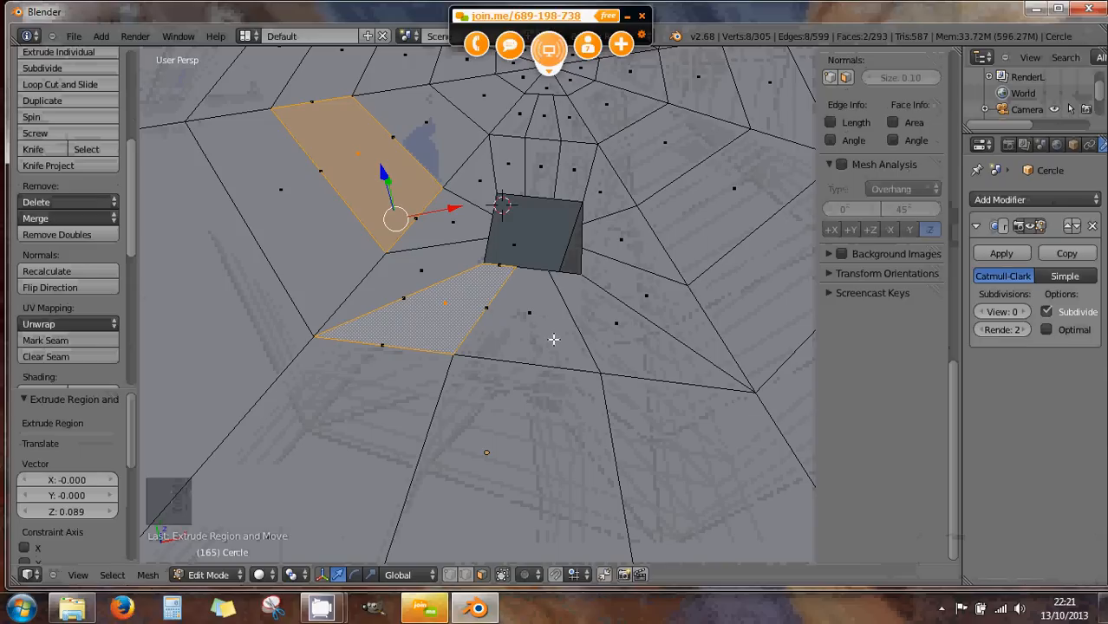
key("e")
left_click(544, 254)
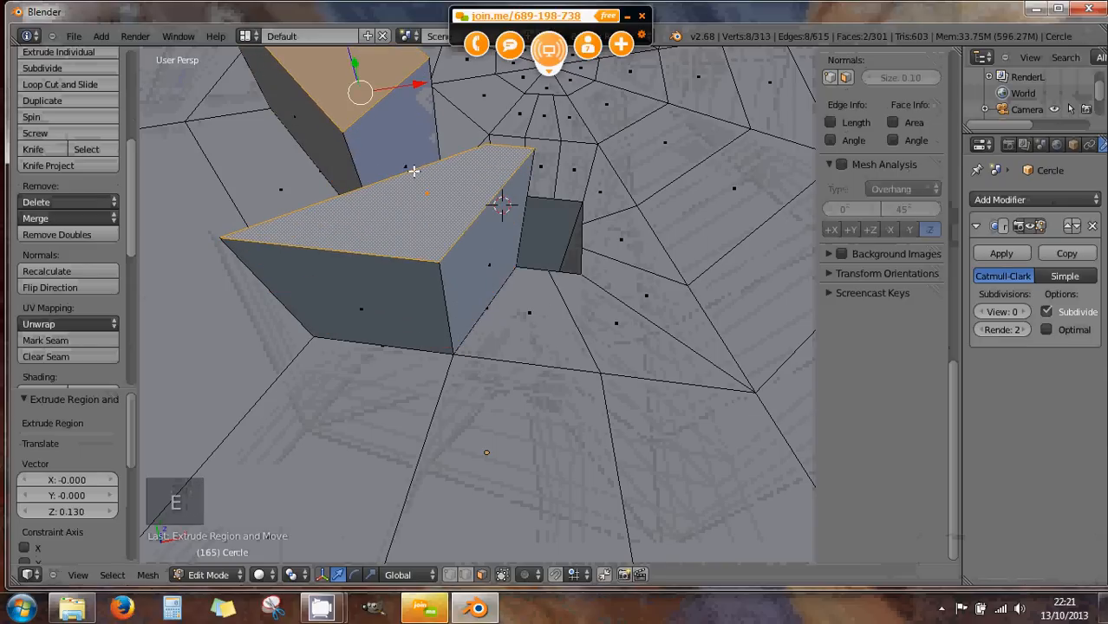
- Try to trackball-rotate only the top face of the extruded block beside the square hole
scroll(415, 250, "down", 2)
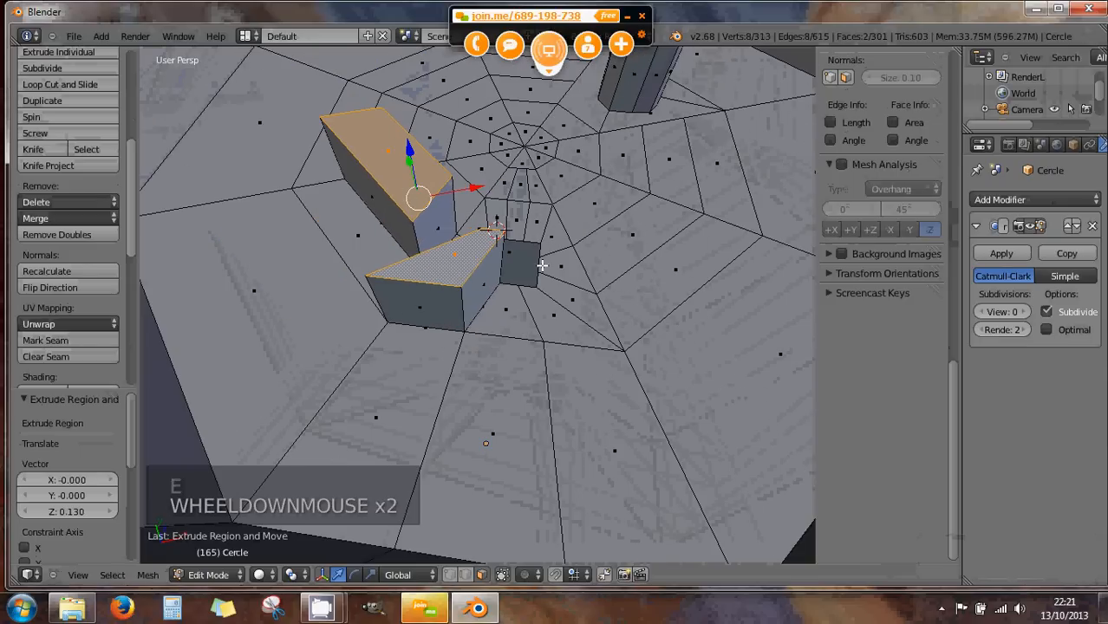
middle_click_drag(502, 288, 577, 270)
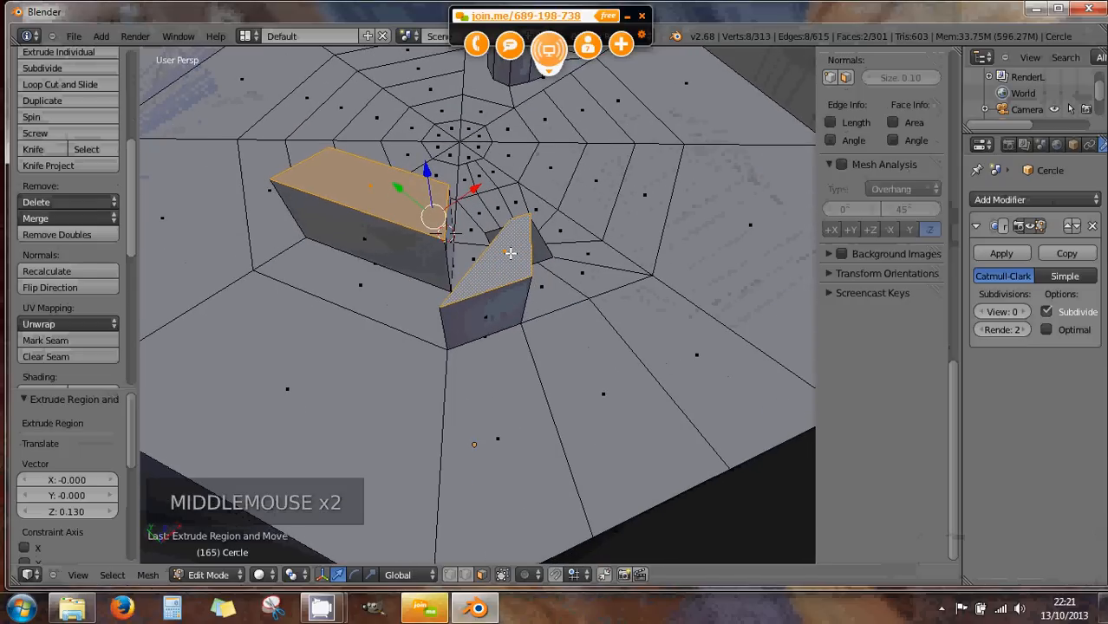
right_click(578, 275)
key("r")
key("r")
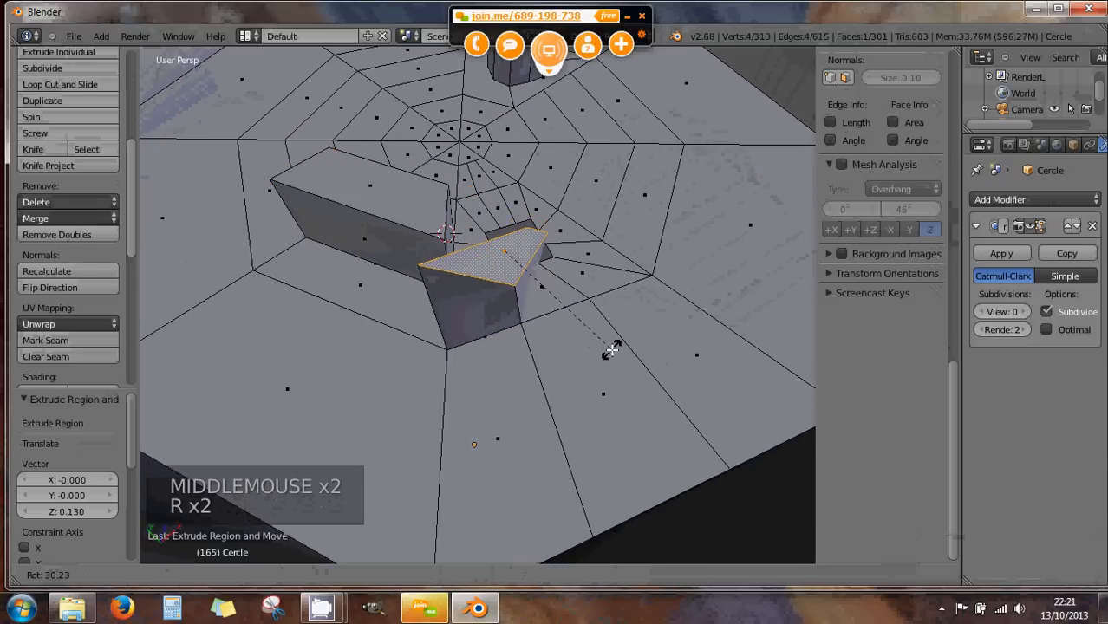
right_click(608, 293)
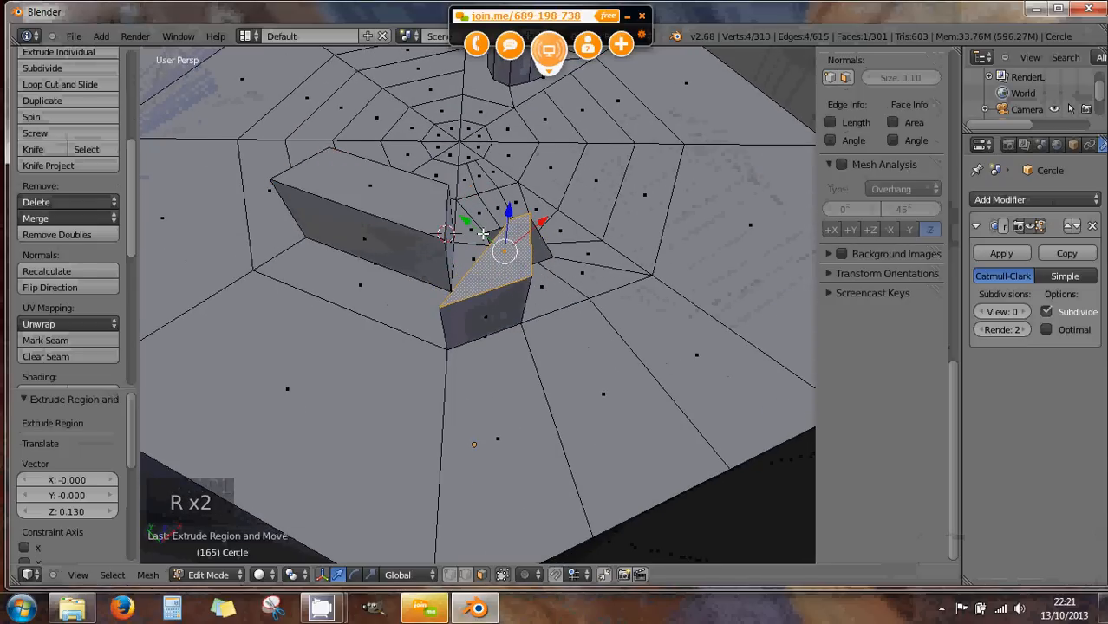
- Rotate the top face of the extruded block below the square hole about -54.4 degrees around the global Y axis
key("r")
key("y")
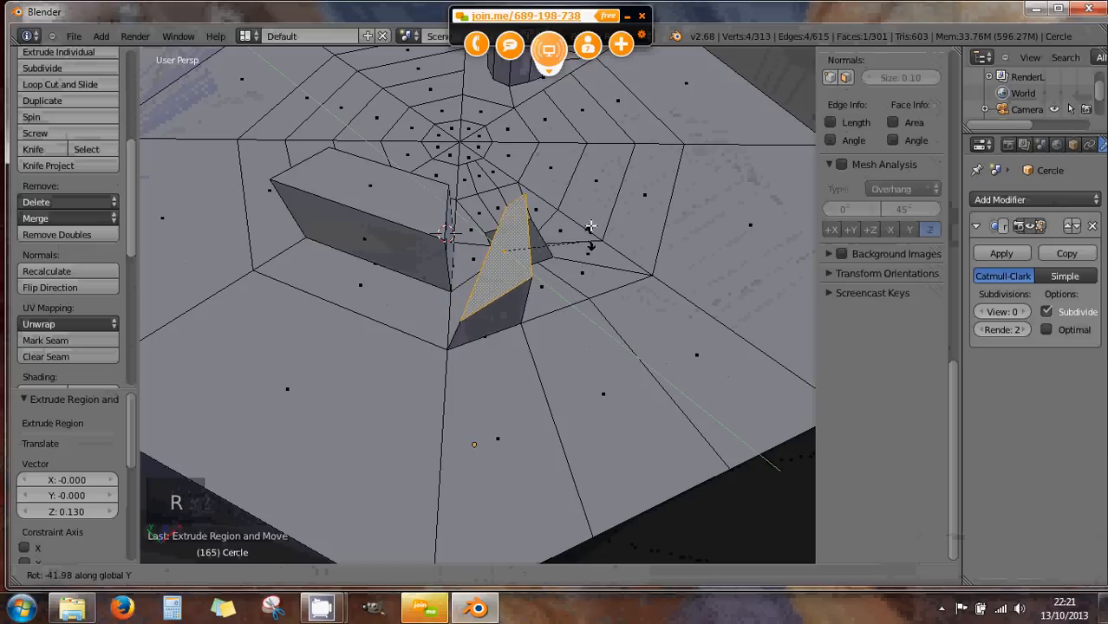
left_click(588, 222)
- Add the neighbouring block's top face to the selection and extrude both faces about -0.06 in X and 0.12 in Z
middle_click_drag(576, 255, 468, 258)
right_click(416, 162, "shift")
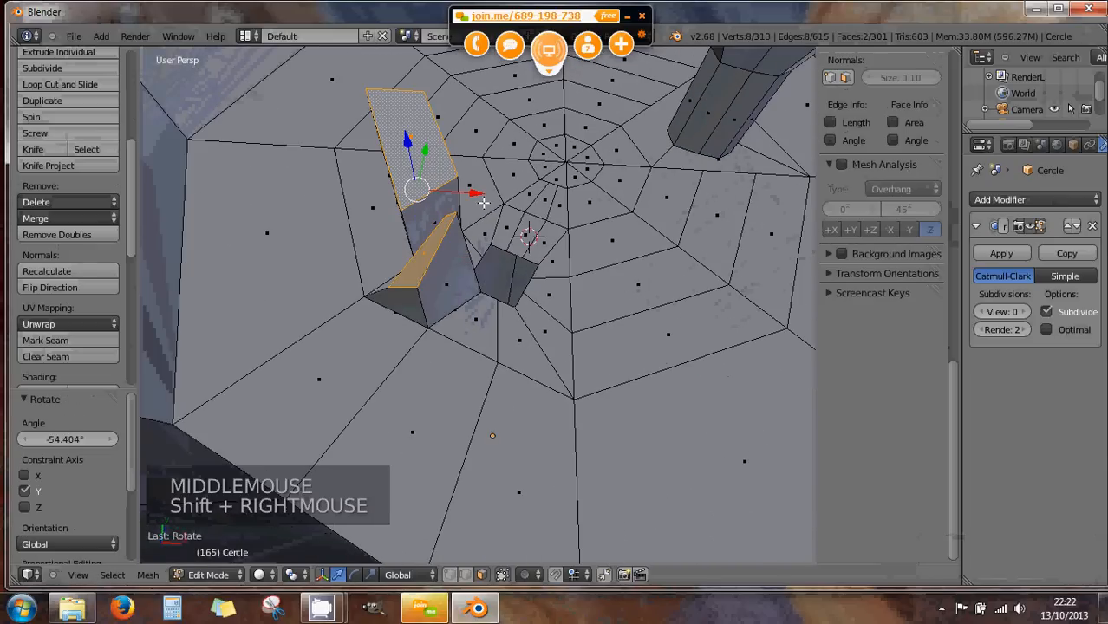
key("e")
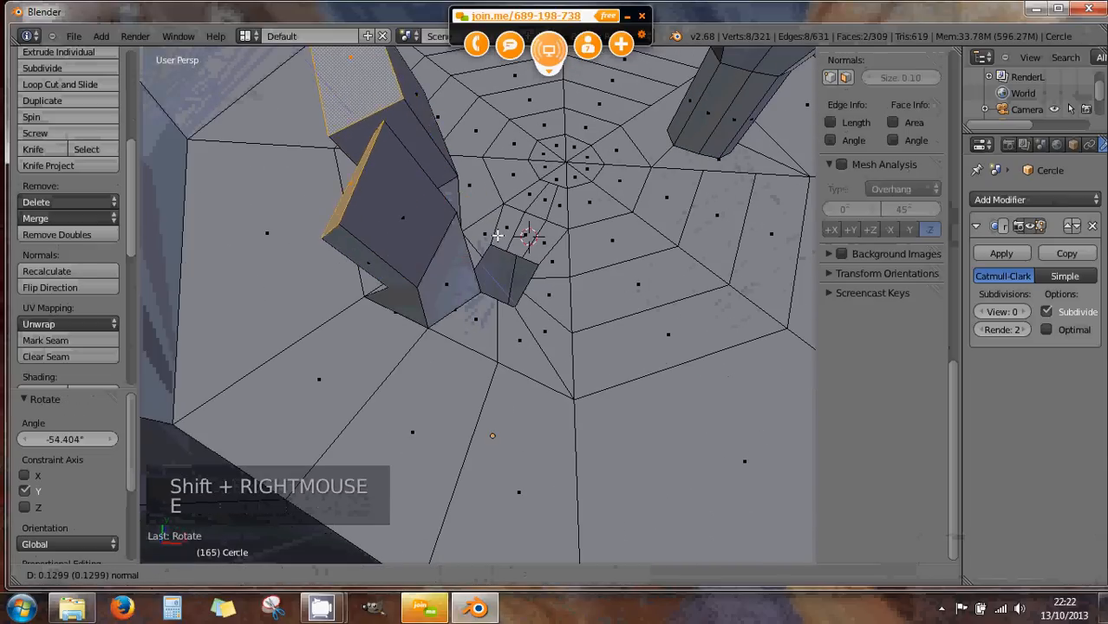
left_click(443, 225)
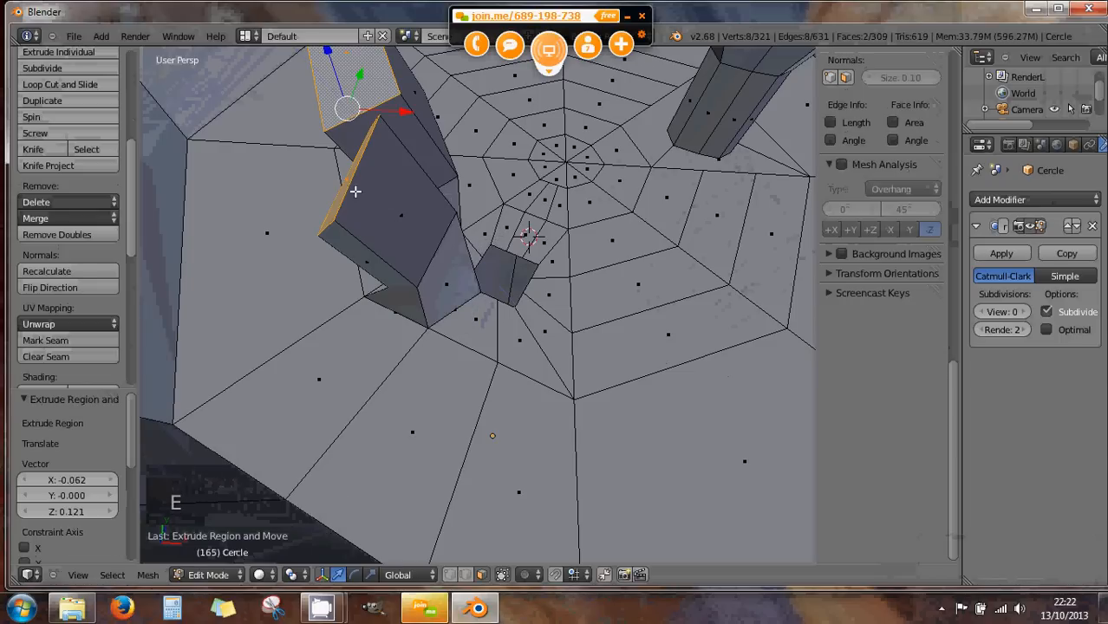
middle_click_drag(354, 188, 323, 152)
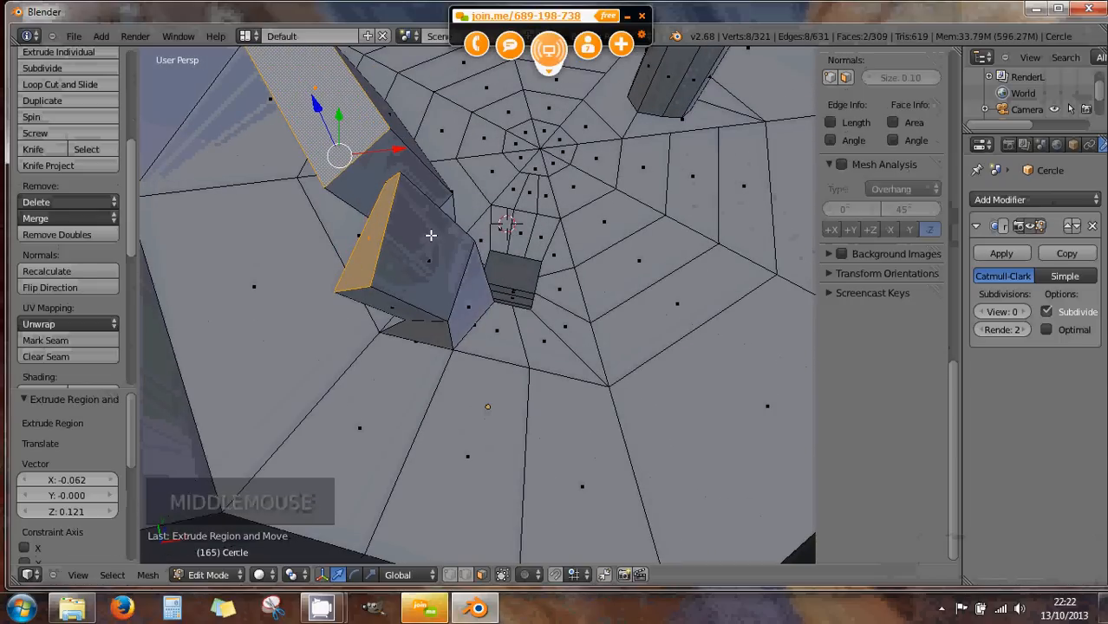
- Undo the extrusions, the rotation and the face selections until both blocks beside the square hole are gone
key("ctrl+z")
key("ctrl+z")
key("ctrl+z")
key("ctrl+z")
key("ctrl+z")
key("ctrl+z")
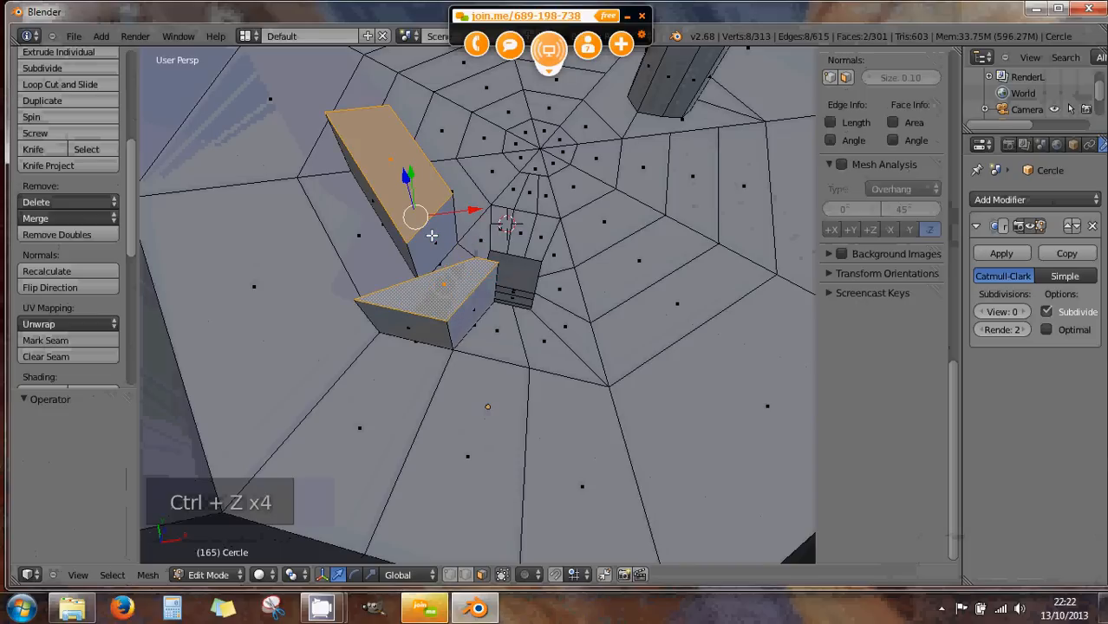
- Select two adjacent faces in the web sector beside the square hole and extrude them as one region about 0.17 outward
right_click(378, 237)
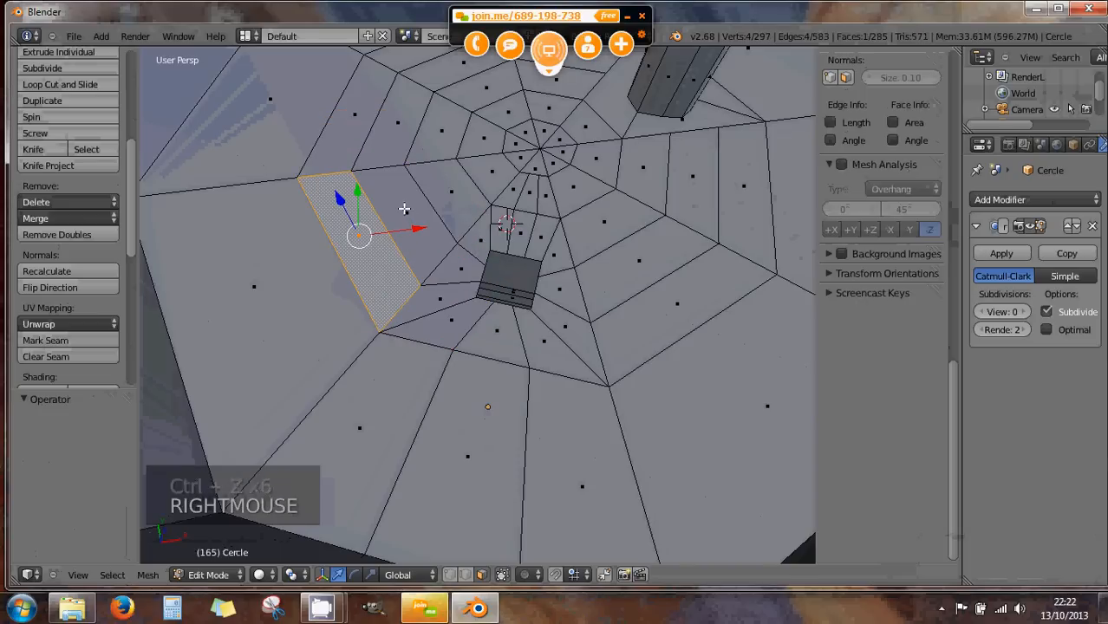
right_click(405, 213, "shift")
middle_click_drag(425, 243, 429, 242)
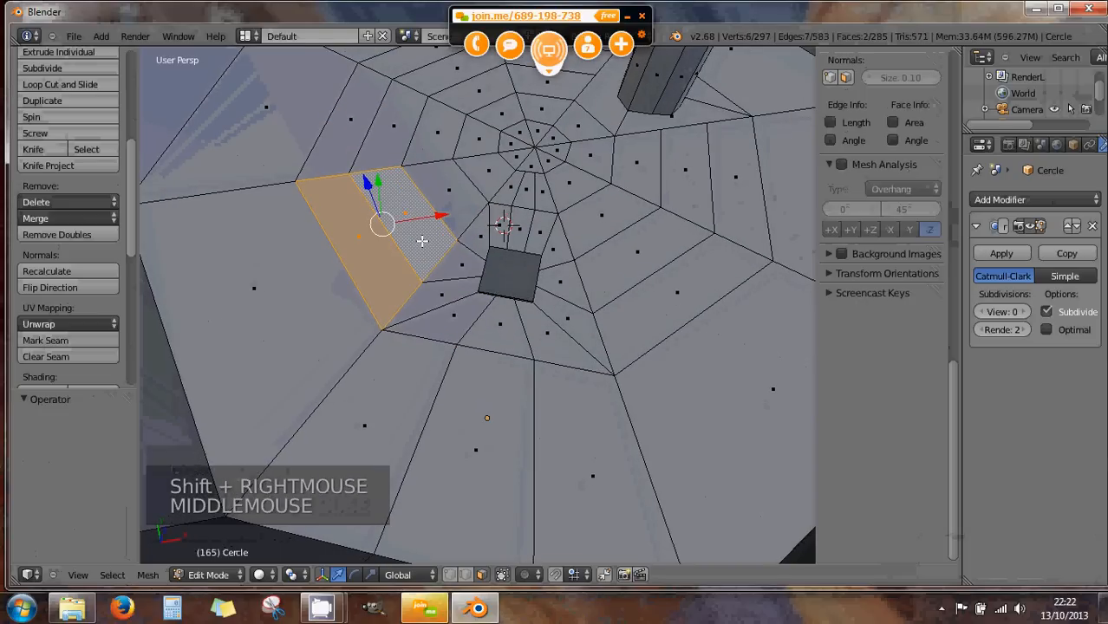
key("e")
key("e")
left_click(416, 176)
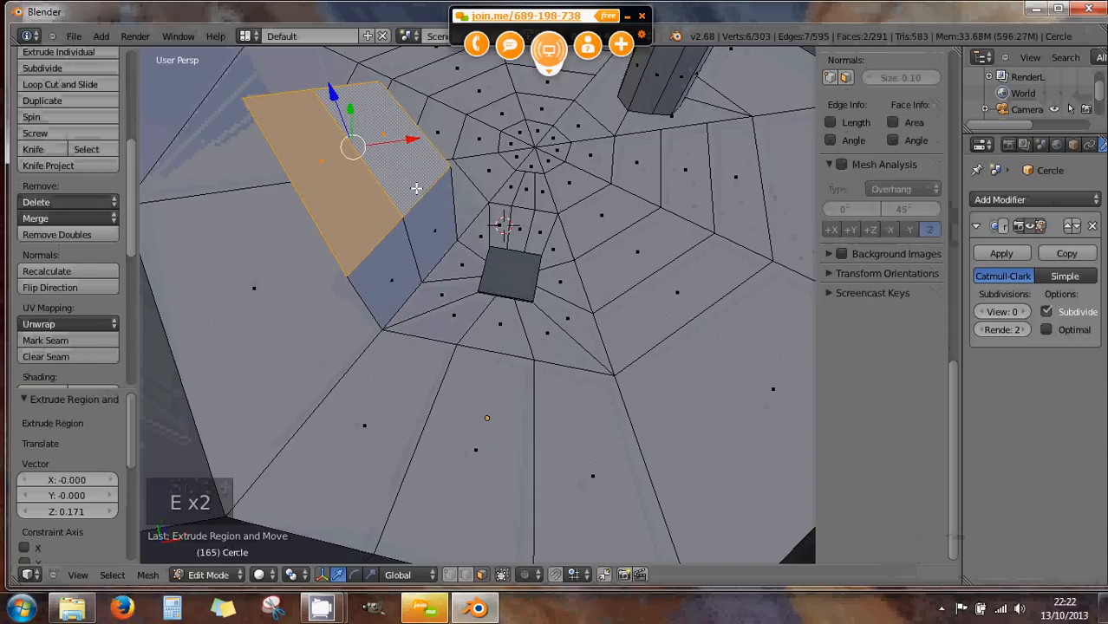
- Try to move only the block's inner top face about 0.009 along X, and undo the move, the selection and the region extrusion
right_click(417, 164)
left_click_drag(431, 131, 466, 189)
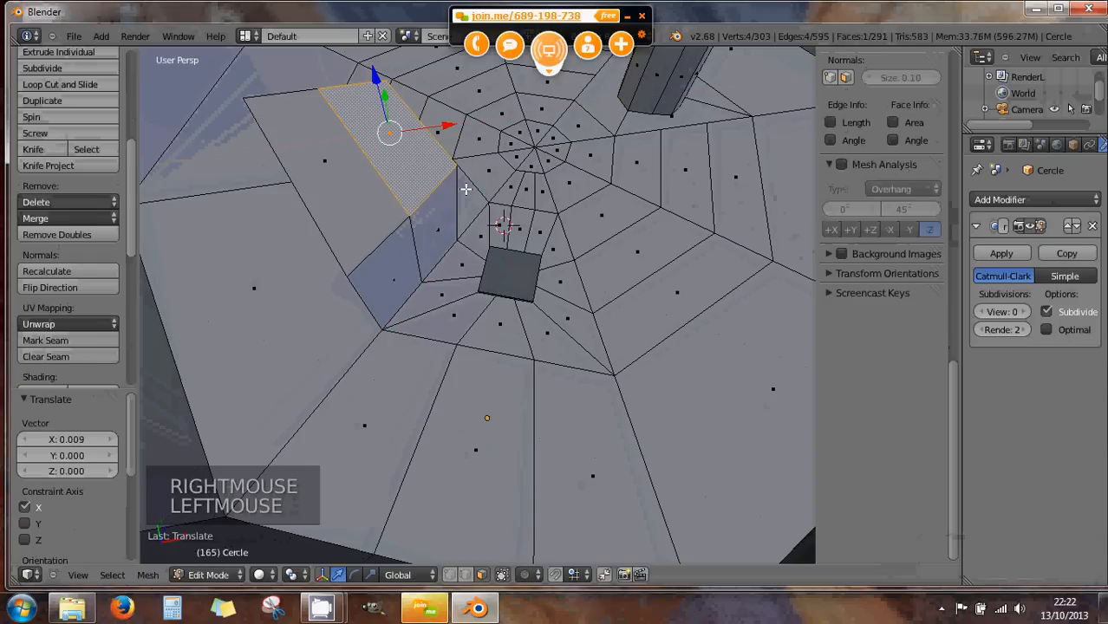
key("ctrl+z")
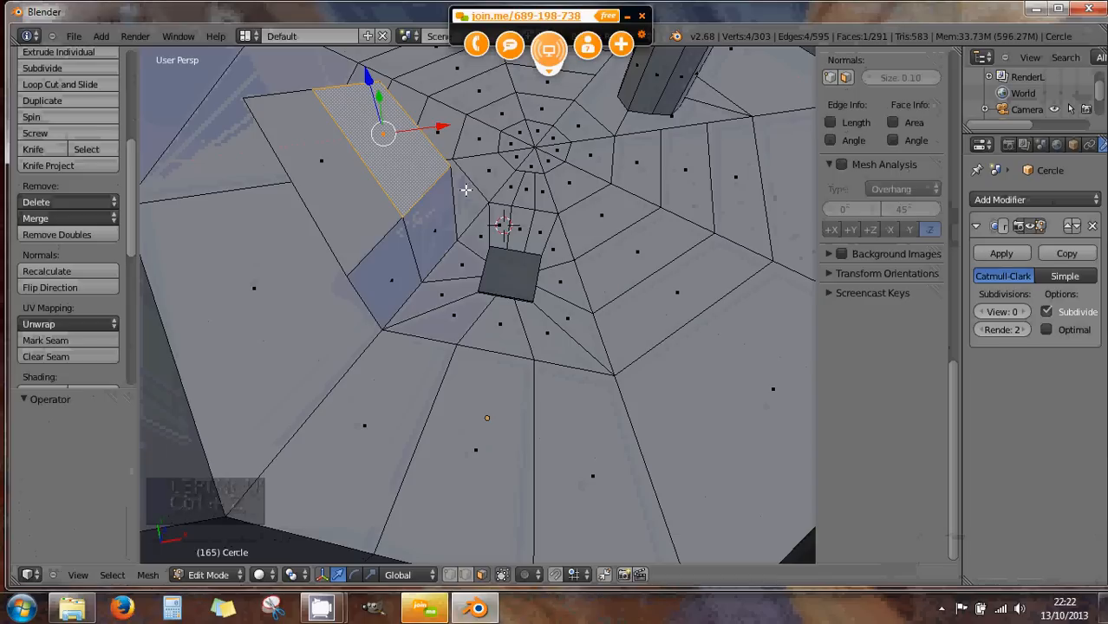
key("ctrl+z")
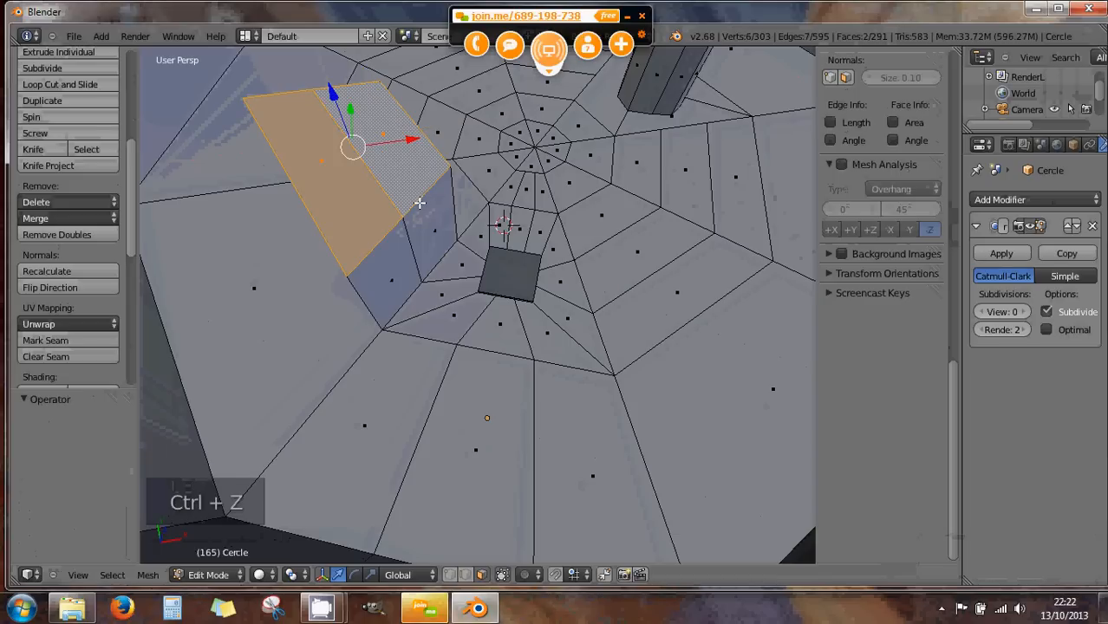
key("ctrl+z")
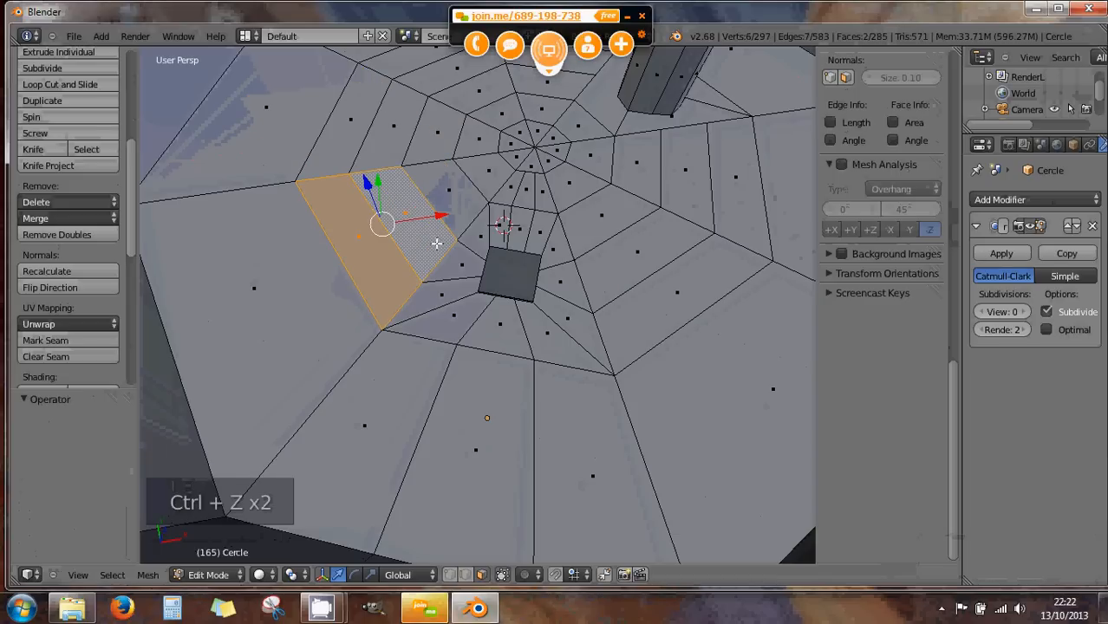
- Extrude the two selected adjacent faces as individual faces with an offset of about -0.18
key("alt+e")
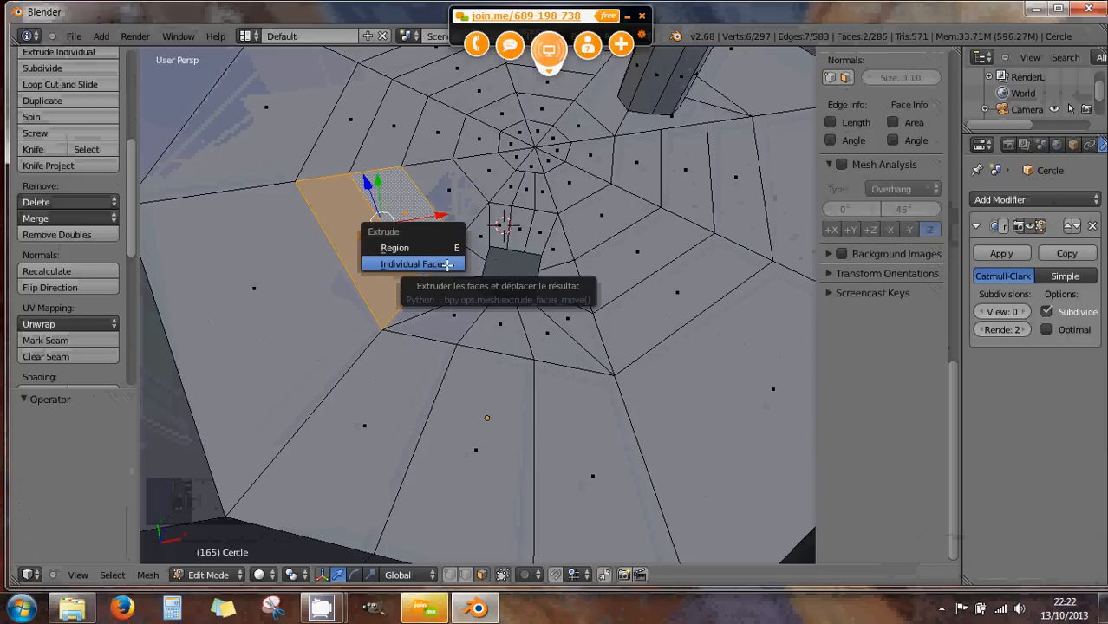
left_click(446, 264)
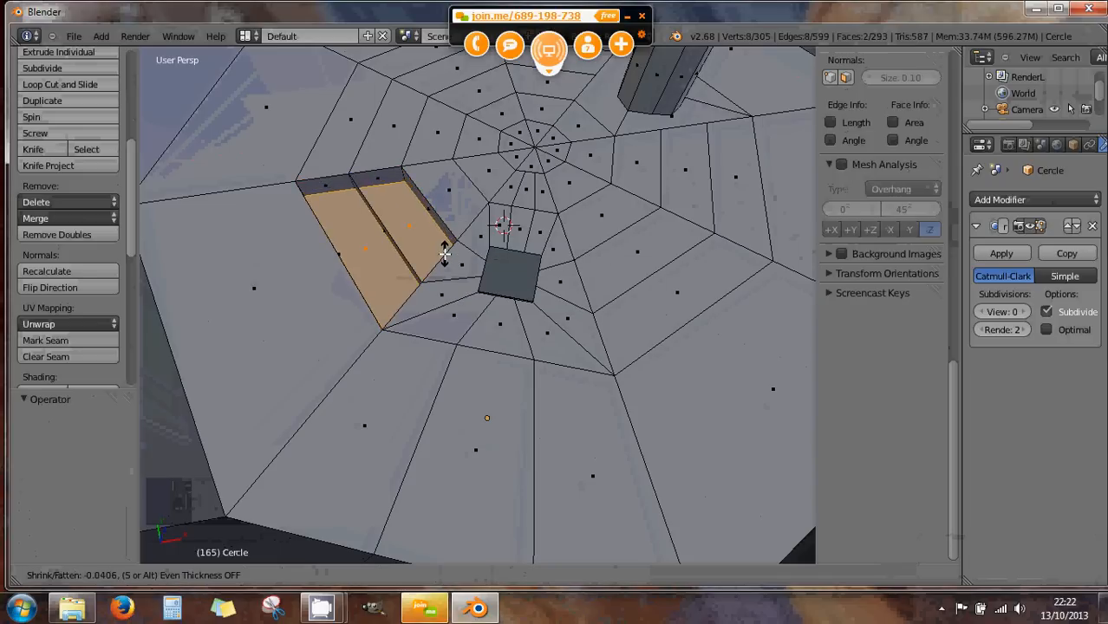
left_click(450, 315)
- Separate the two blocks by moving the inner top face along positive X and the outer one about -0.055 along X
right_click(412, 155)
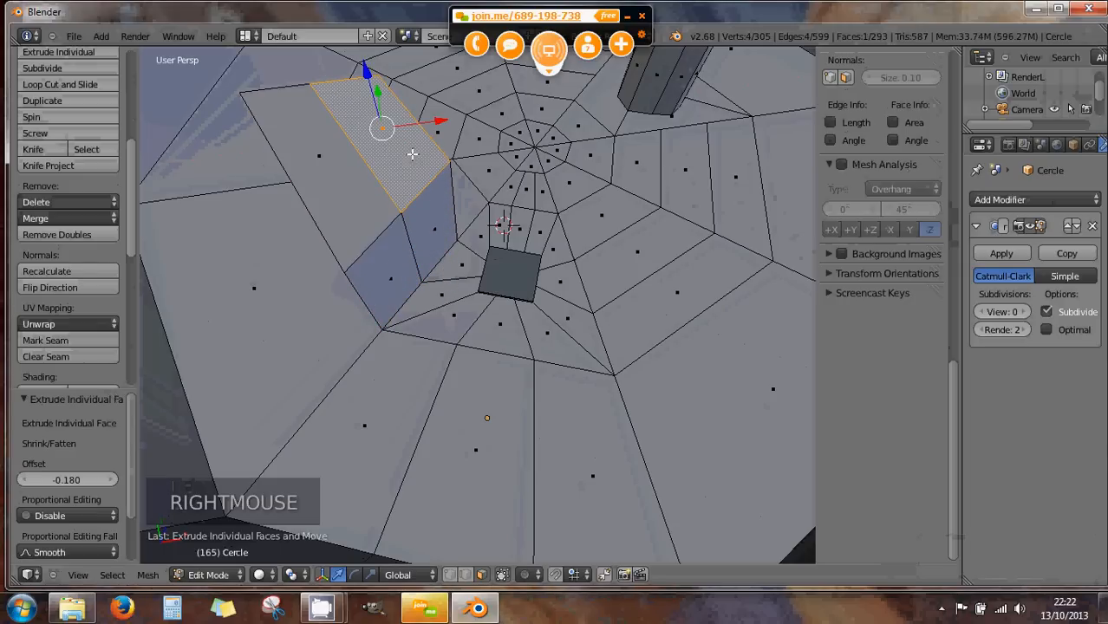
left_click_drag(439, 120, 477, 105)
right_click(321, 159)
left_click_drag(368, 149, 338, 169)
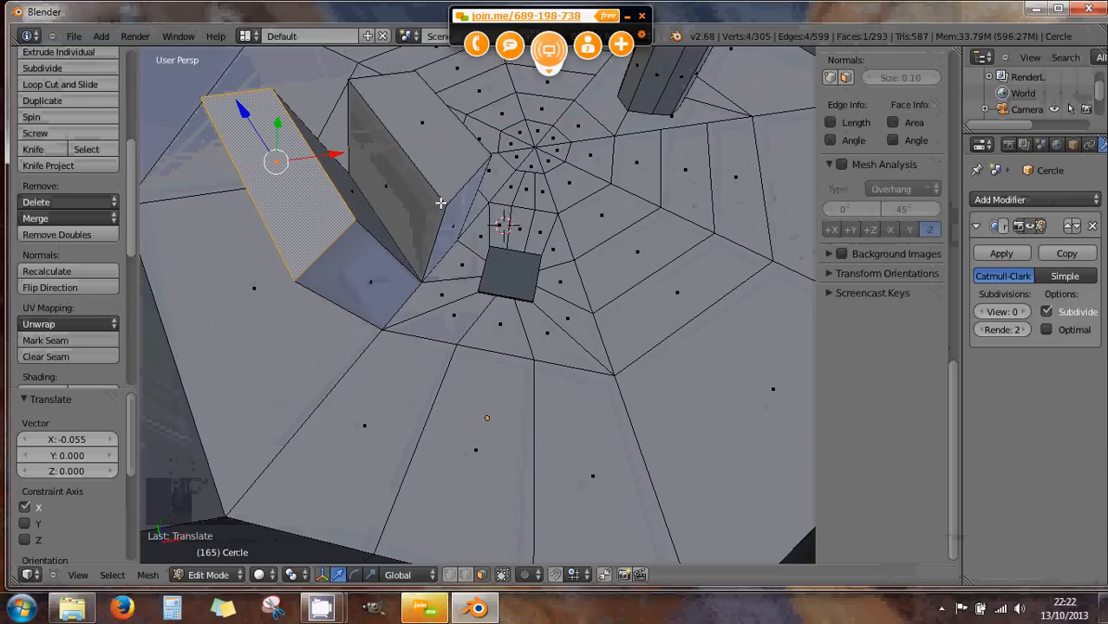
- Undo the face moves, the individual extrusion and the selections of the two adjacent faces
key("ctrl+z")
key("ctrl+z")
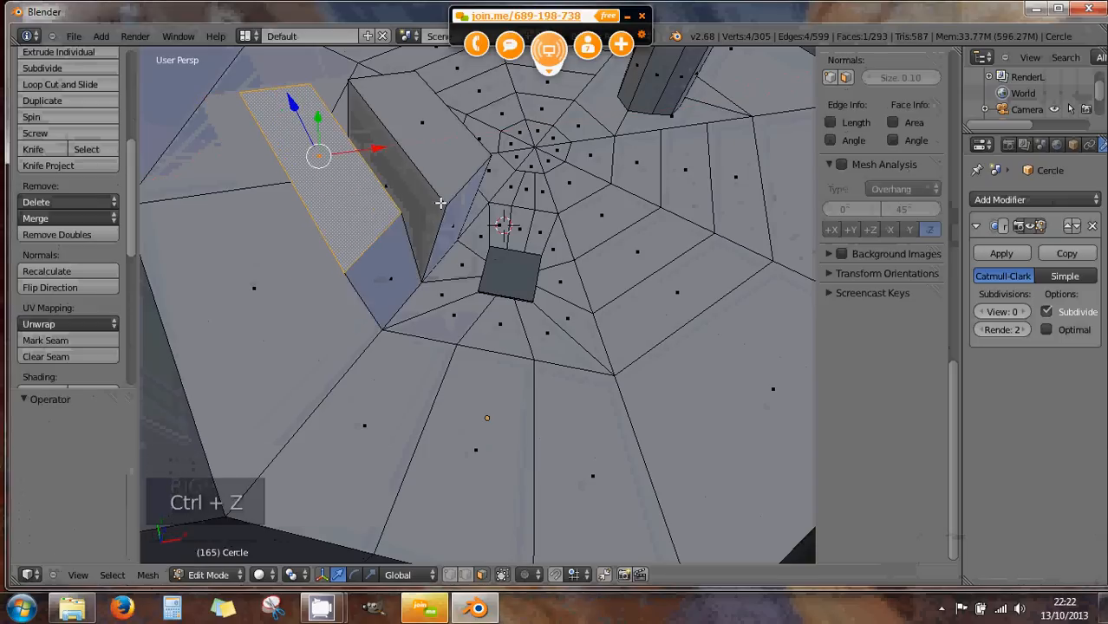
key("ctrl+z")
key("ctrl+z")
key("ctrl+z")
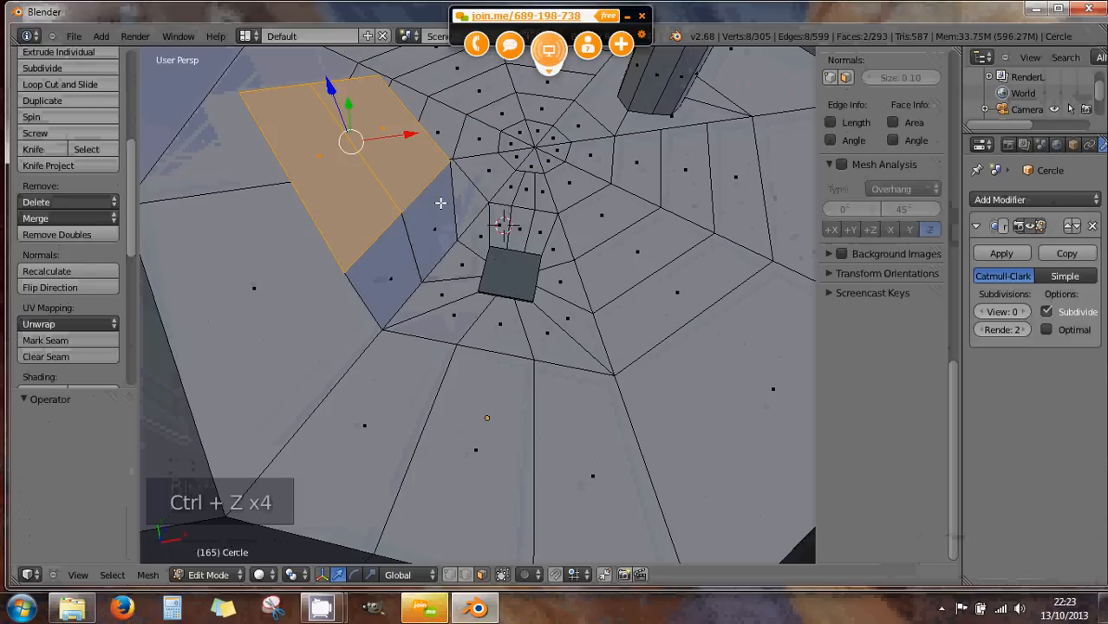
key("ctrl+z")
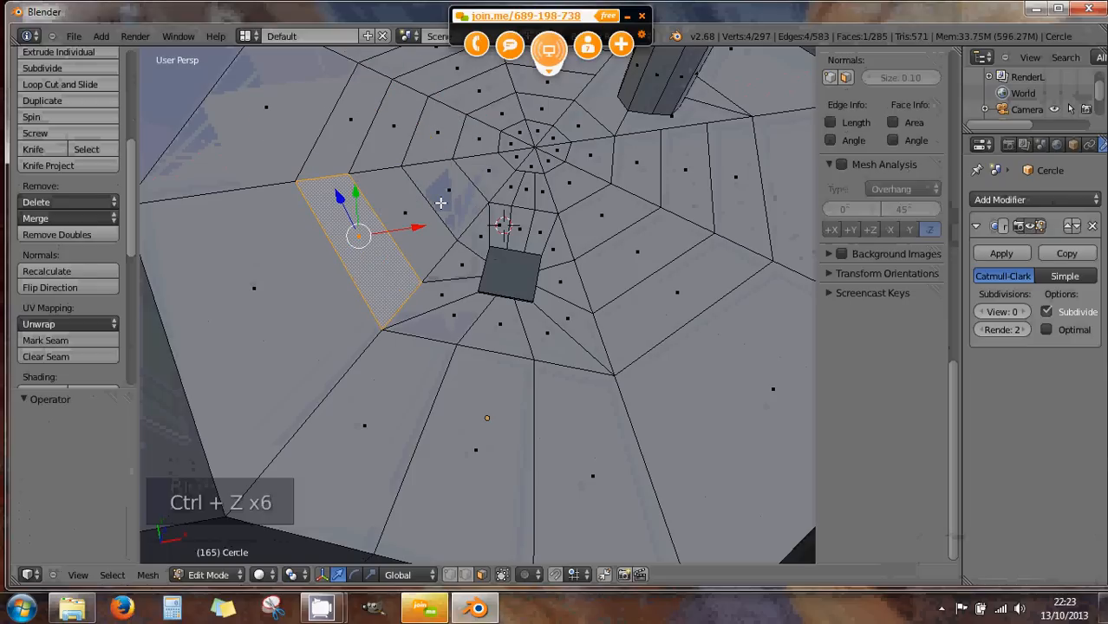
key("ctrl+z")
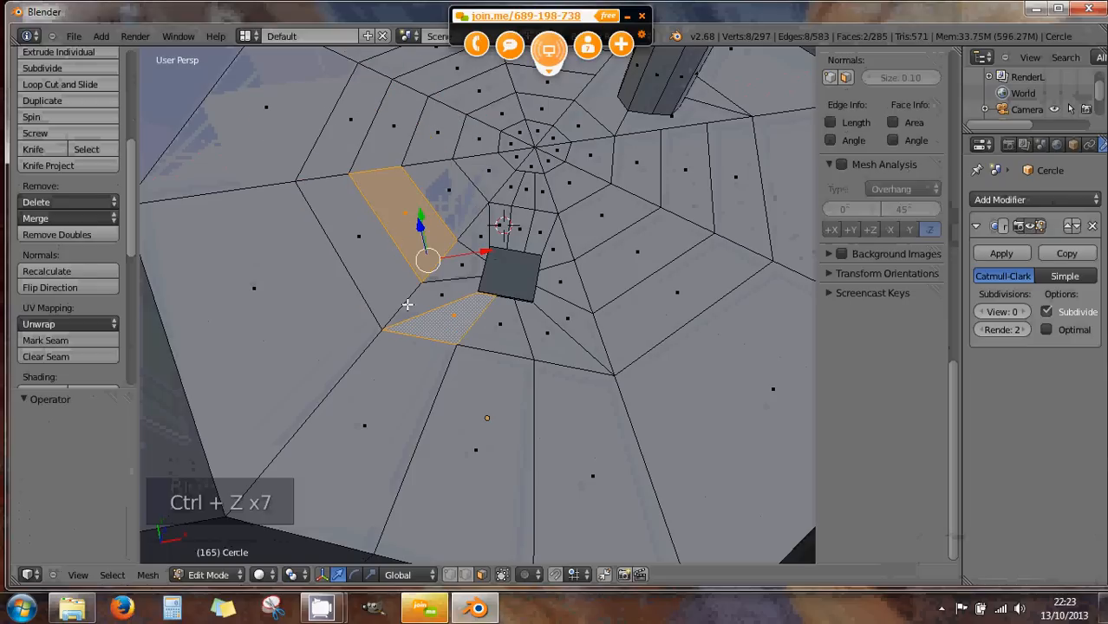
- Switch to edge selection and raise the edge shared by the two adjacent faces about 0.063 along Z
left_click(465, 575)
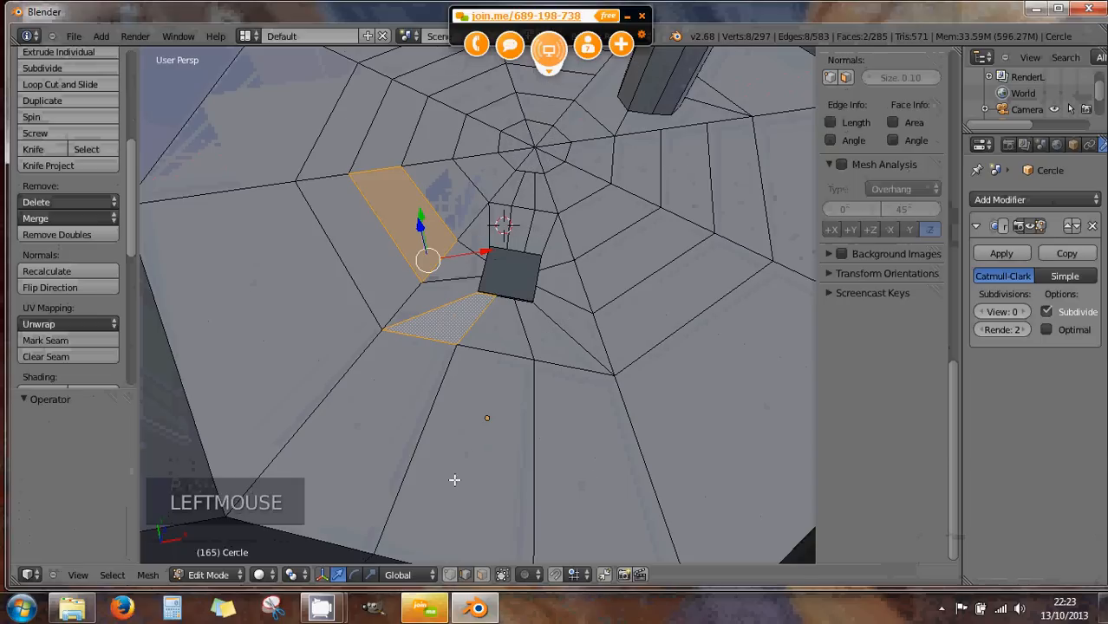
right_click(392, 263)
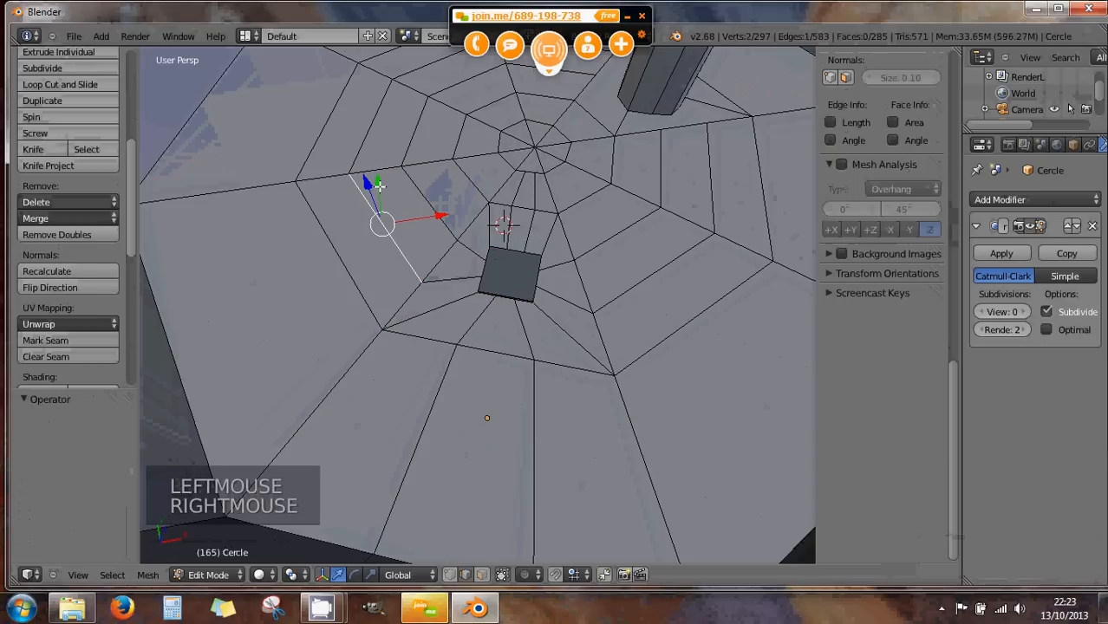
mouse_move(368, 182)
left_mouse_down()
mouse_move(362, 159)
mouse_move(356, 198)
left_mouse_up()
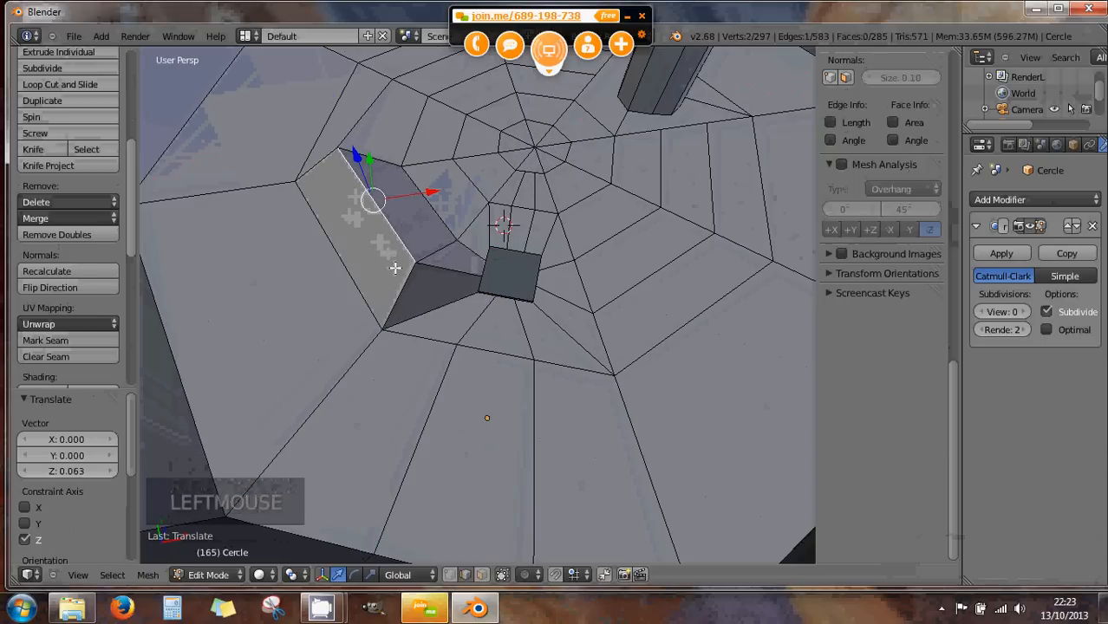
- Switch to face selection, select the two sloped faces beside the raised edge, and try extruding them as one region about 0.17
left_click(482, 574)
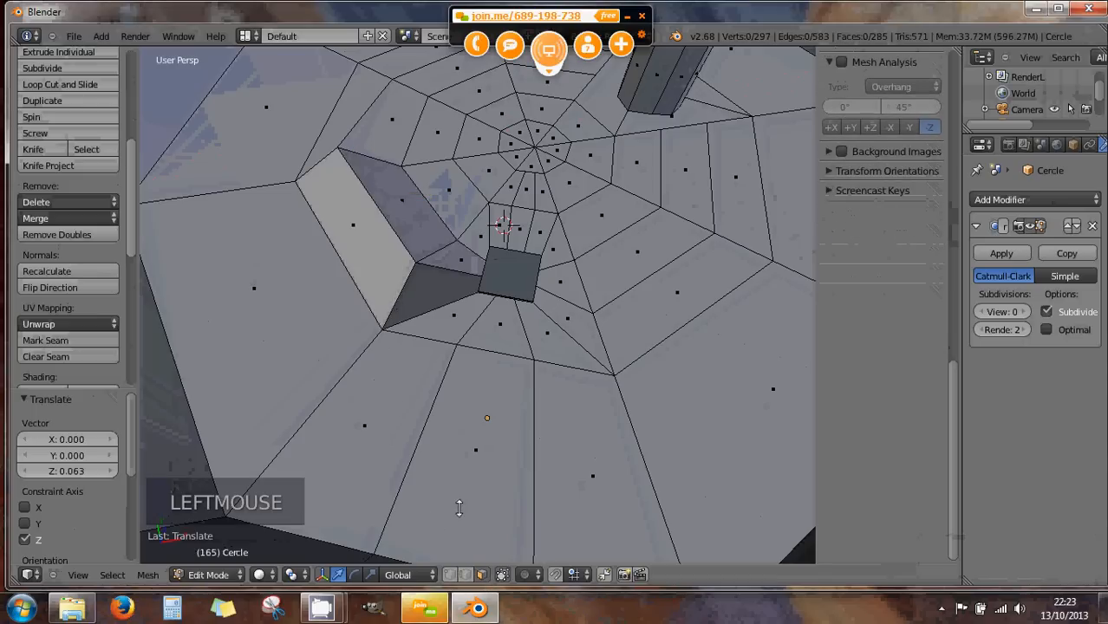
right_click(359, 232)
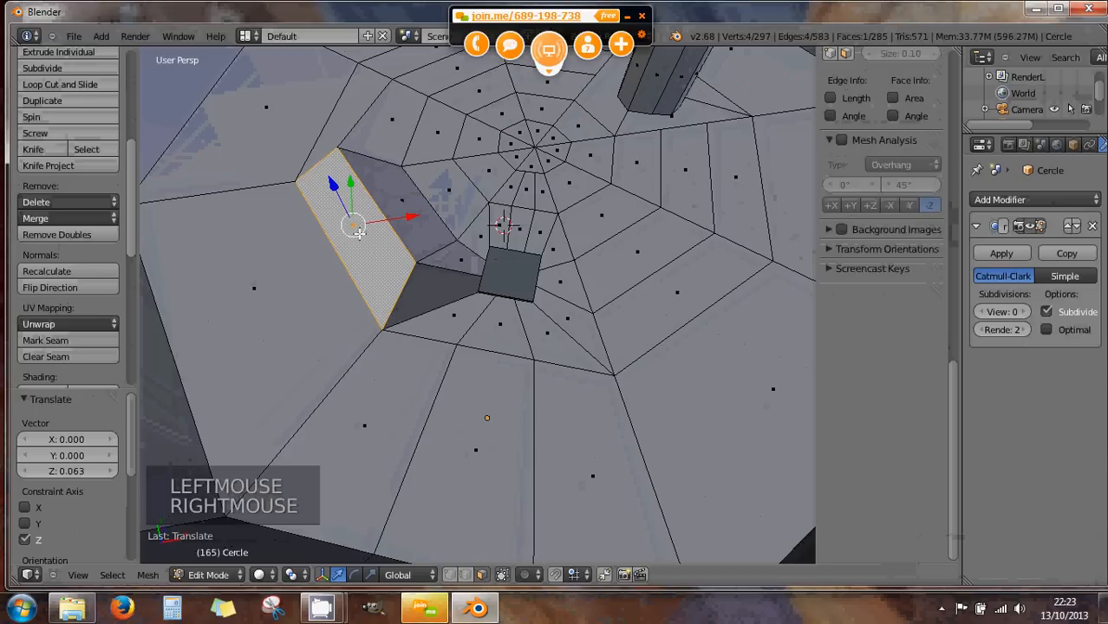
right_click(419, 227, "shift")
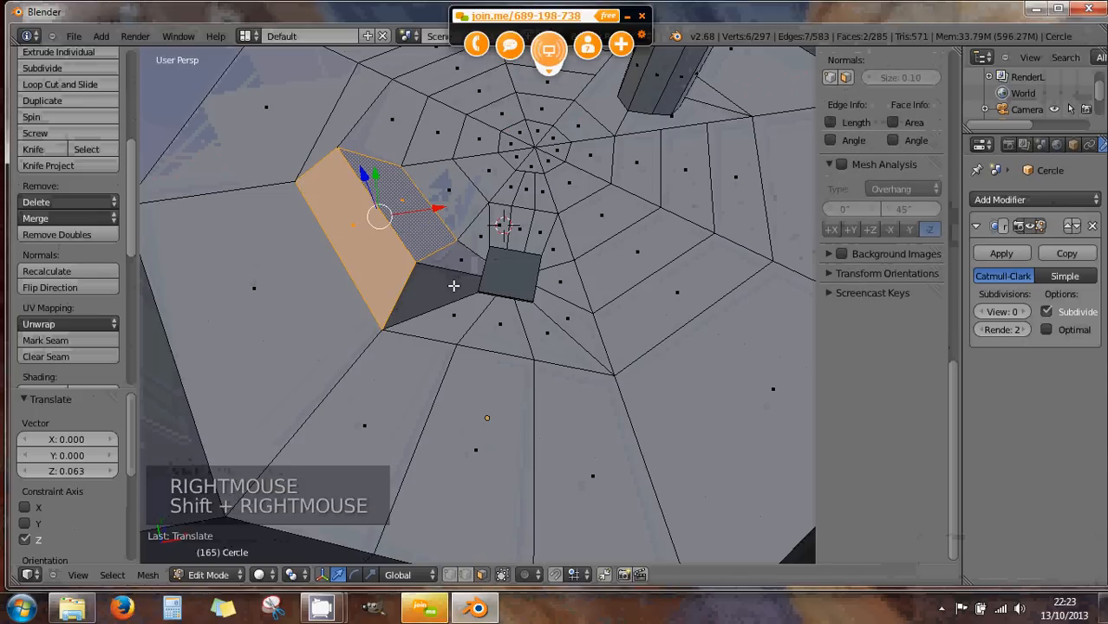
key("e")
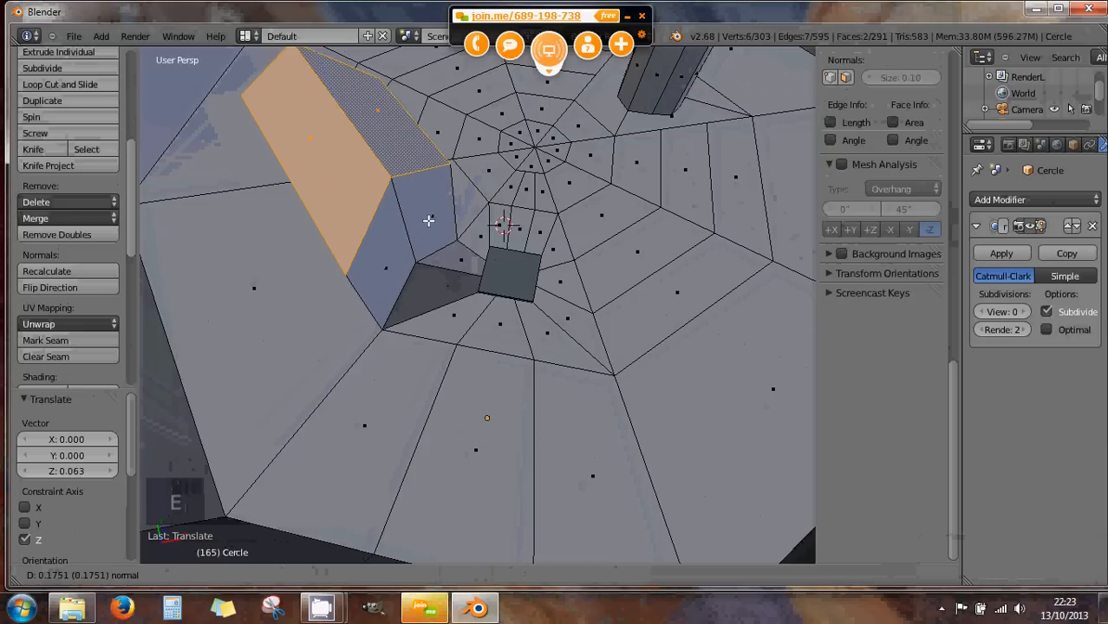
left_click(429, 223)
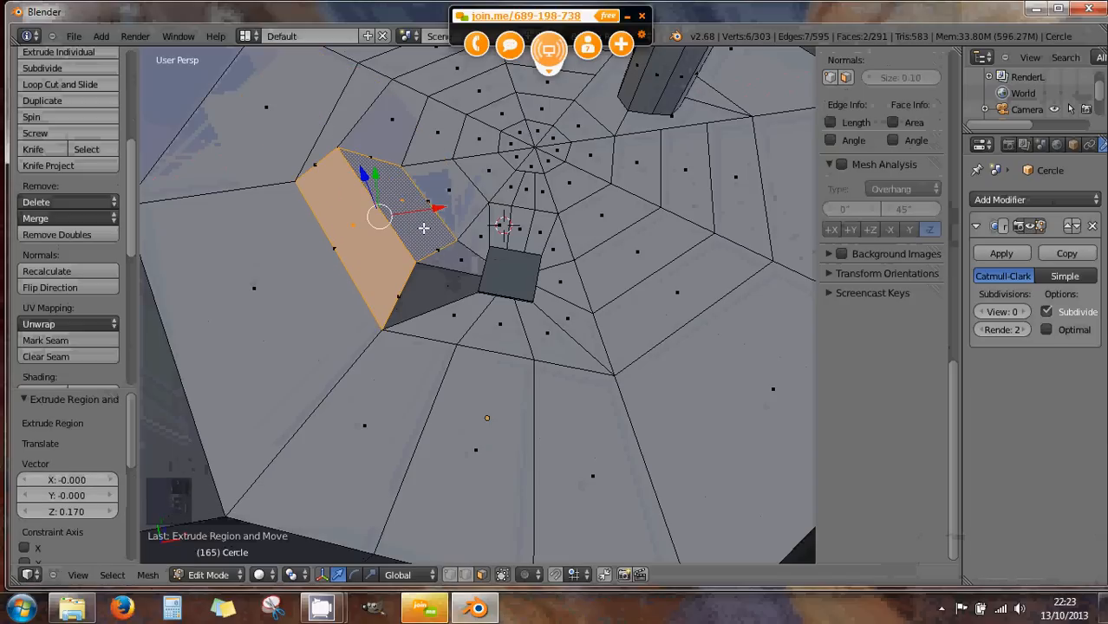
- Extrude the two sloped faces as individual faces with an offset of about -0.186
key("alt+e")
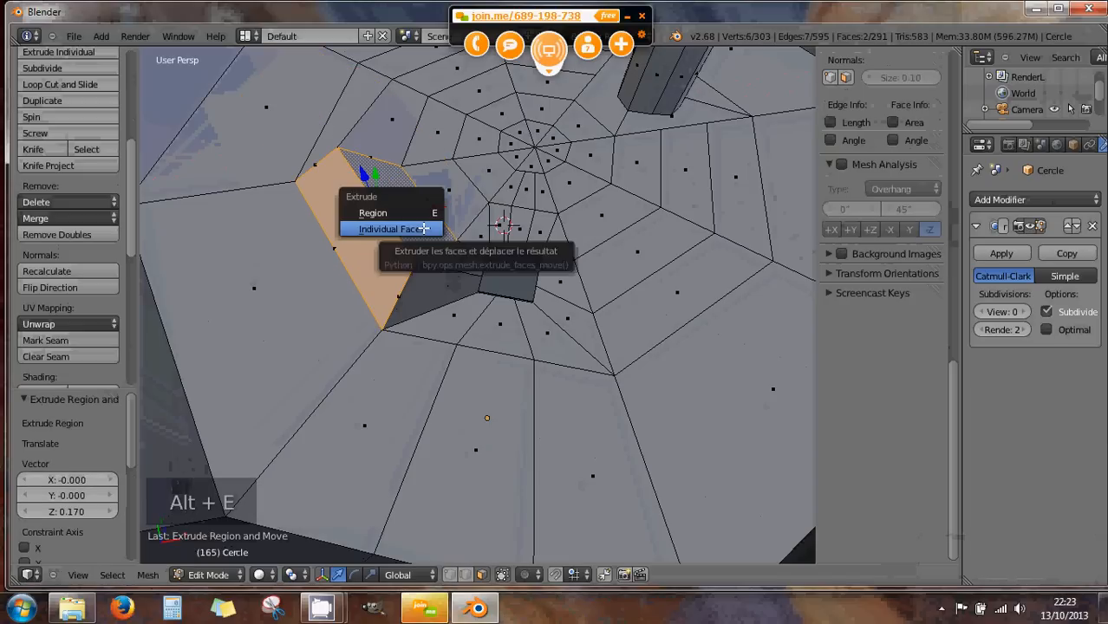
left_click(422, 227)
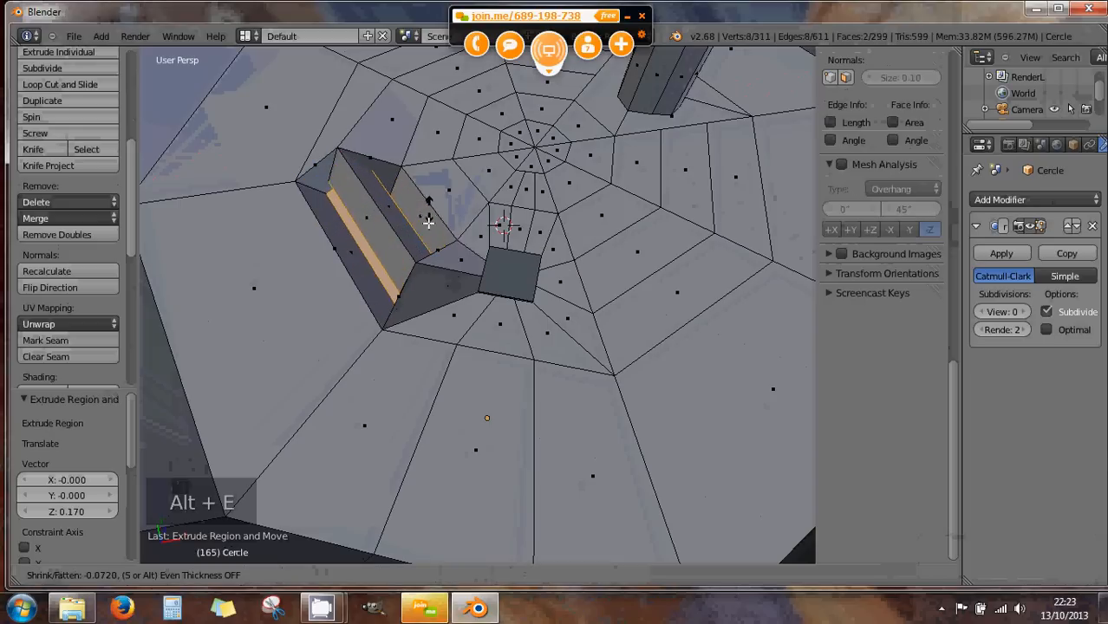
left_click(463, 283)
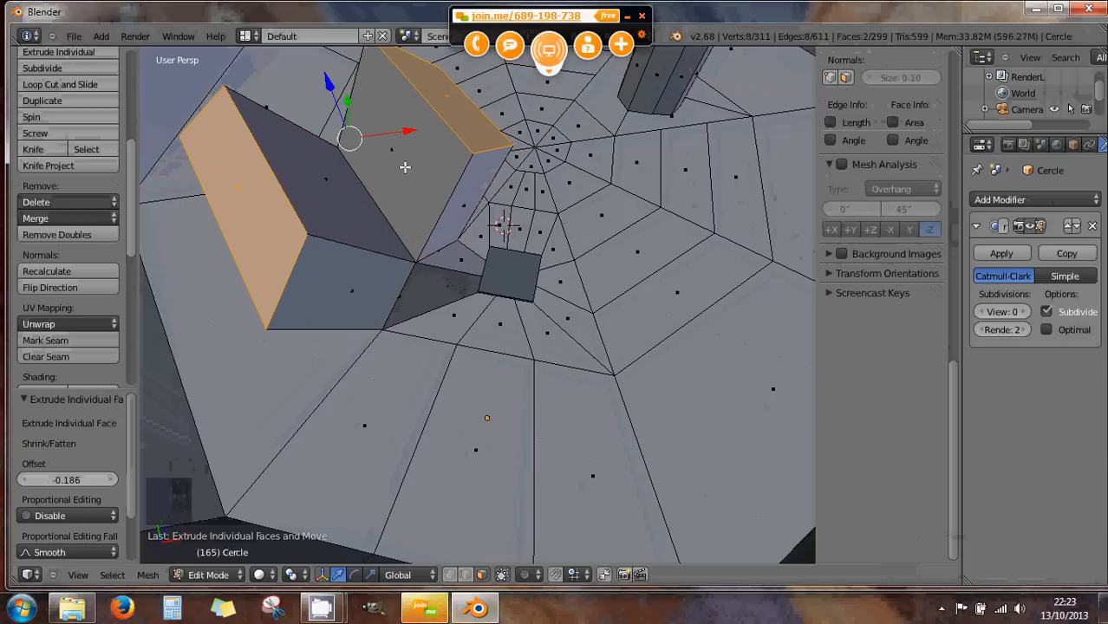
scroll(409, 299, "down", 2)
scroll(408, 299, "down", 1)
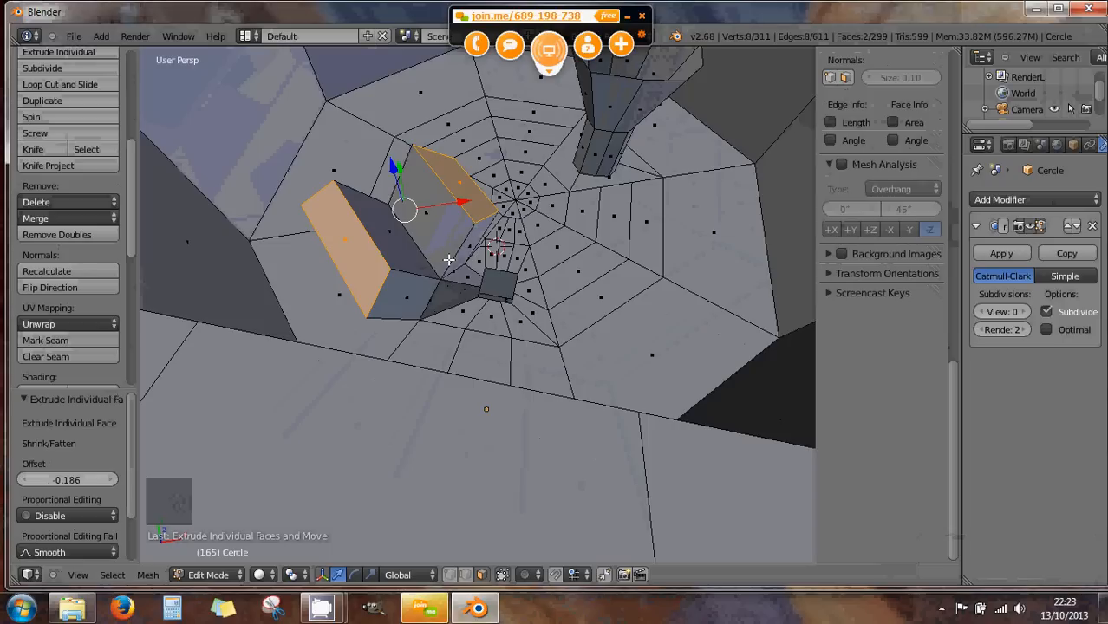
mouse_move(449, 259)
middle_mouse_down()
mouse_move(500, 251)
mouse_move(435, 267)
middle_mouse_up()
scroll(452, 264, "up", 2)
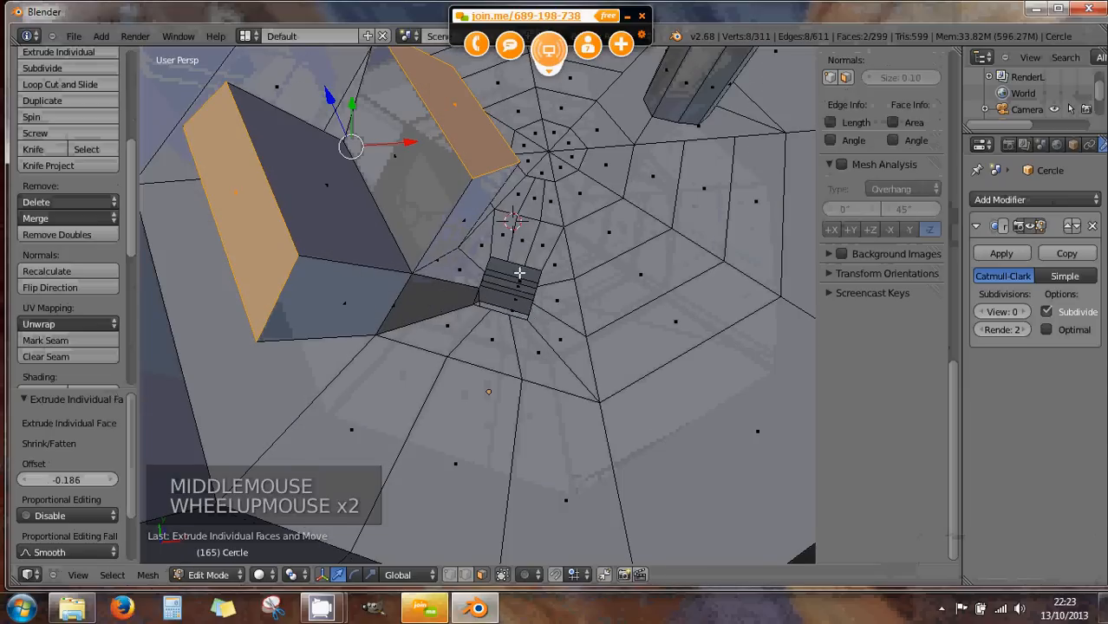
scroll(519, 273, "down", 1)
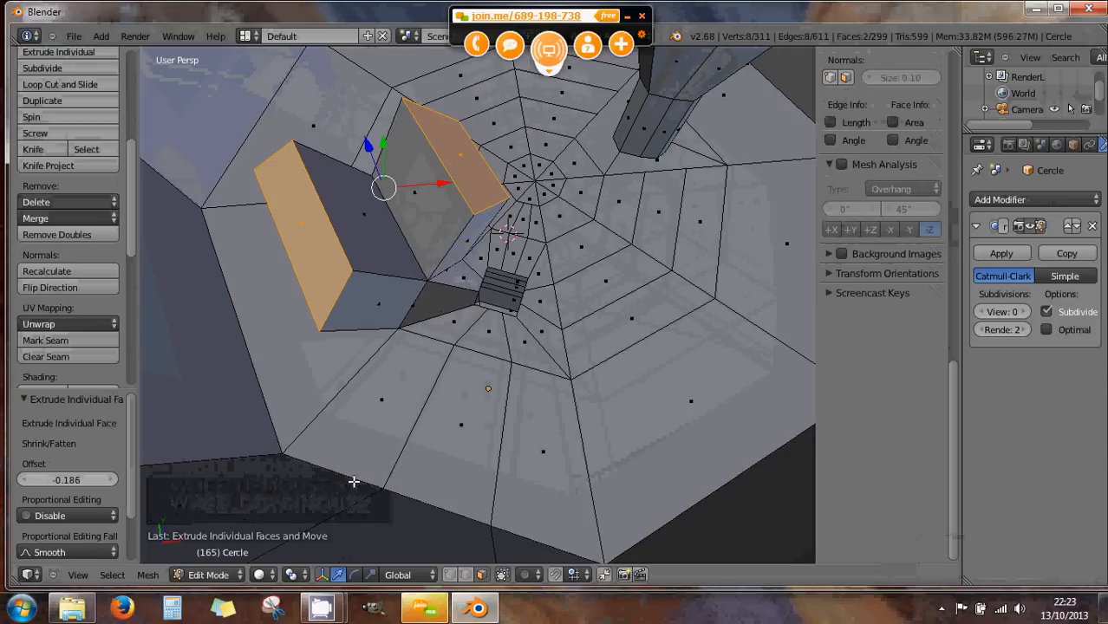
- Set the pivot point to Individual Origins, and undo the individual extrusion and the selection of the second sloped face
left_click(291, 575)
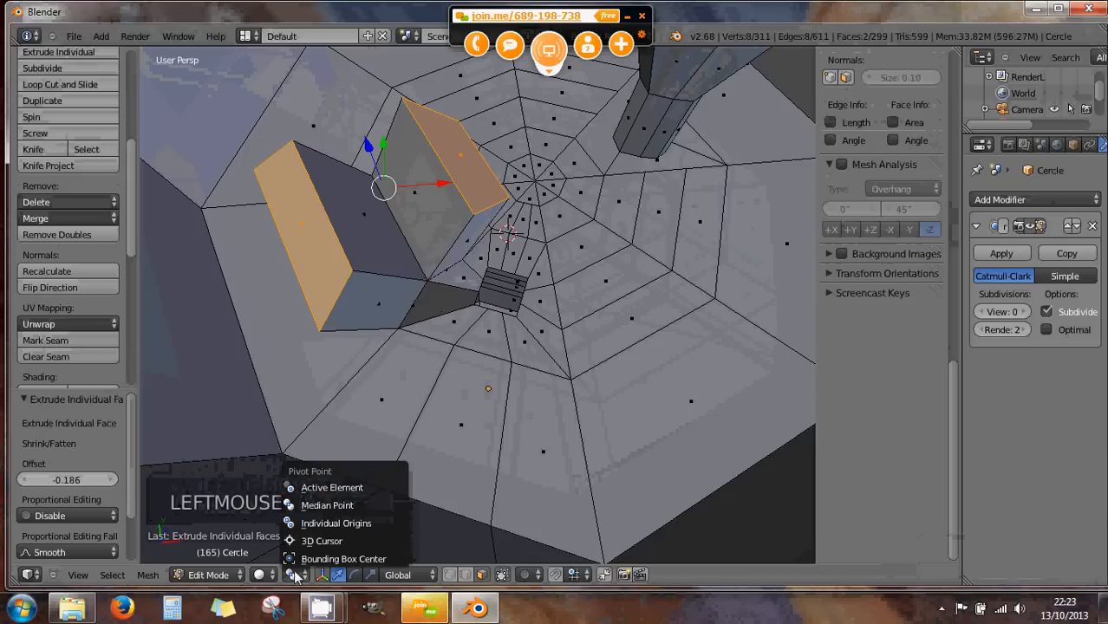
left_click(333, 522)
key("ctrl+z")
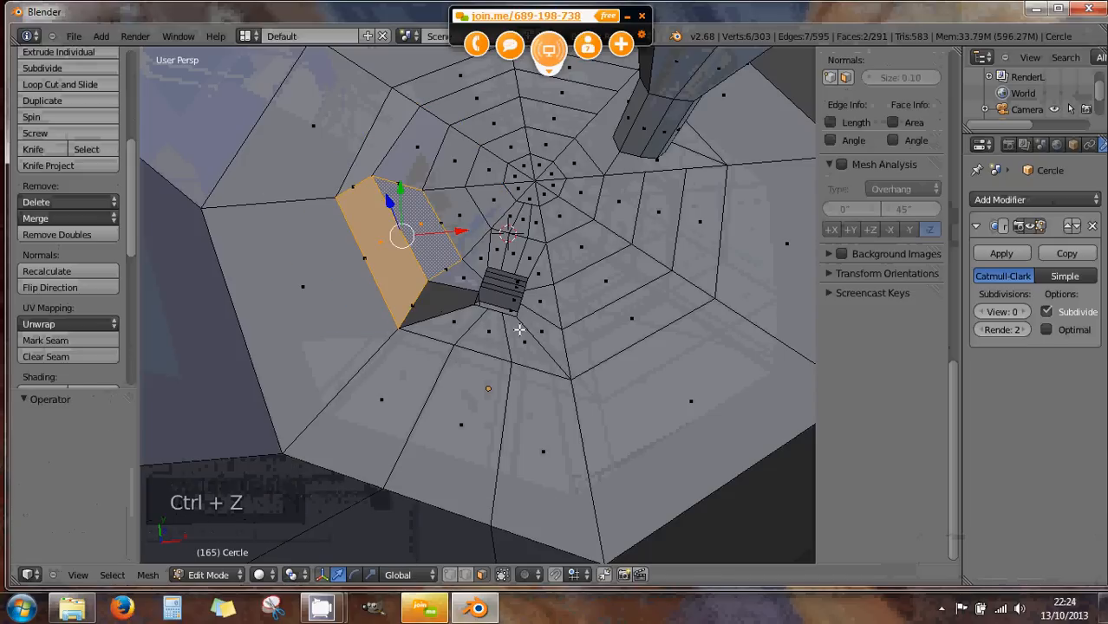
key("ctrl+z")
key("ctrl+z")
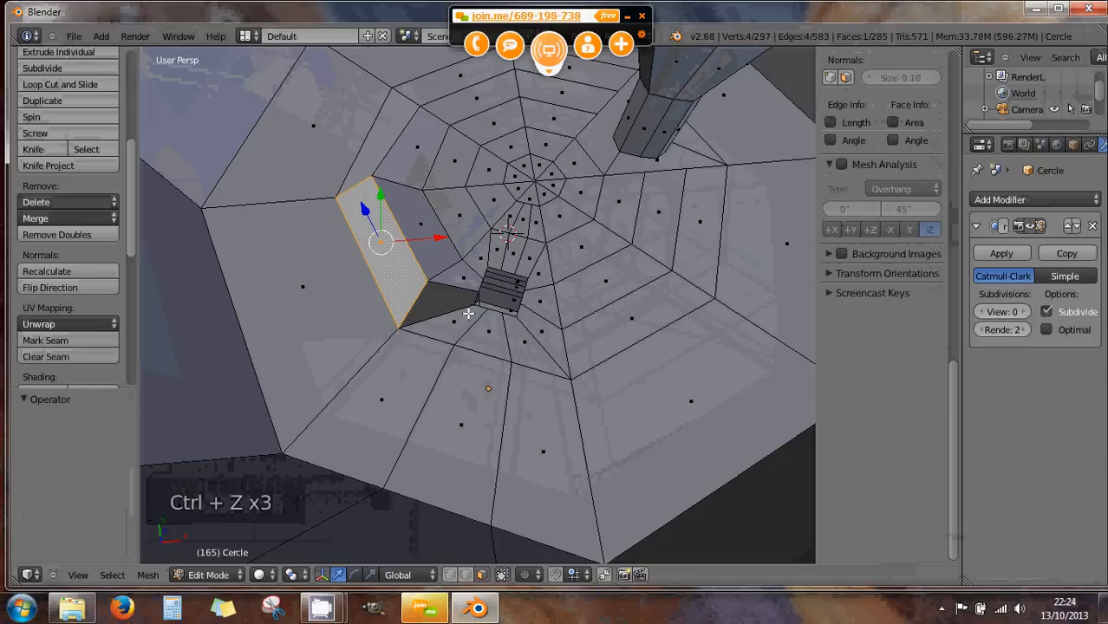
scroll(468, 314, "up", 2)
middle_click_drag(470, 314, 469, 299)
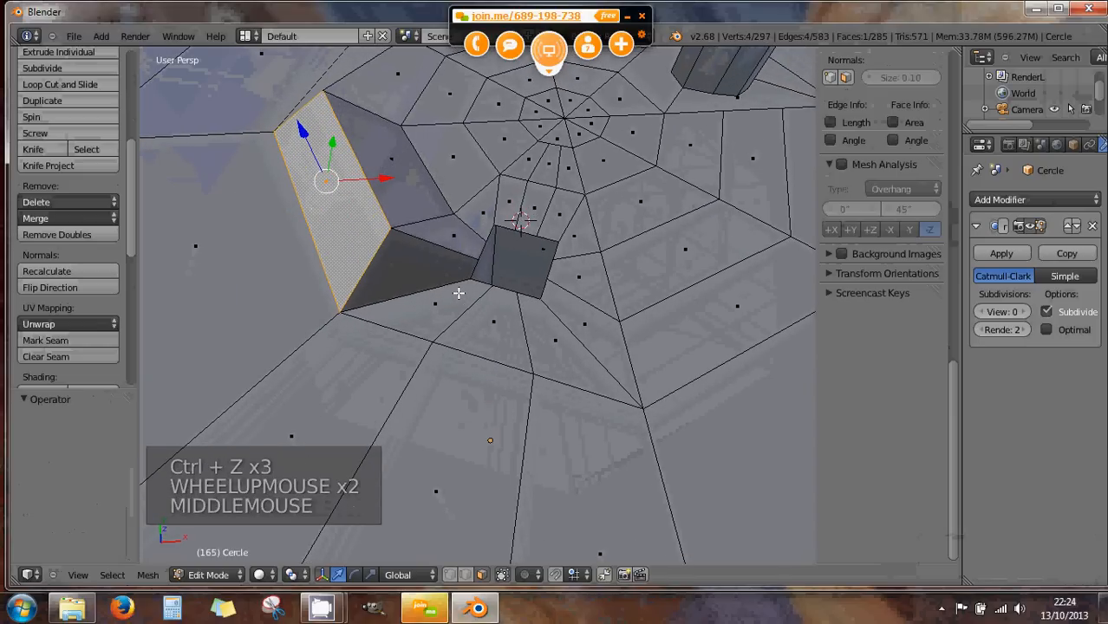
- Undo the sloped face selection and the raising of the shared edge
key("ctrl+z")
key("ctrl+z")
key("ctrl+z")
key("ctrl+z")
key("ctrl+z")
key("ctrl+z")
key("ctrl+z")
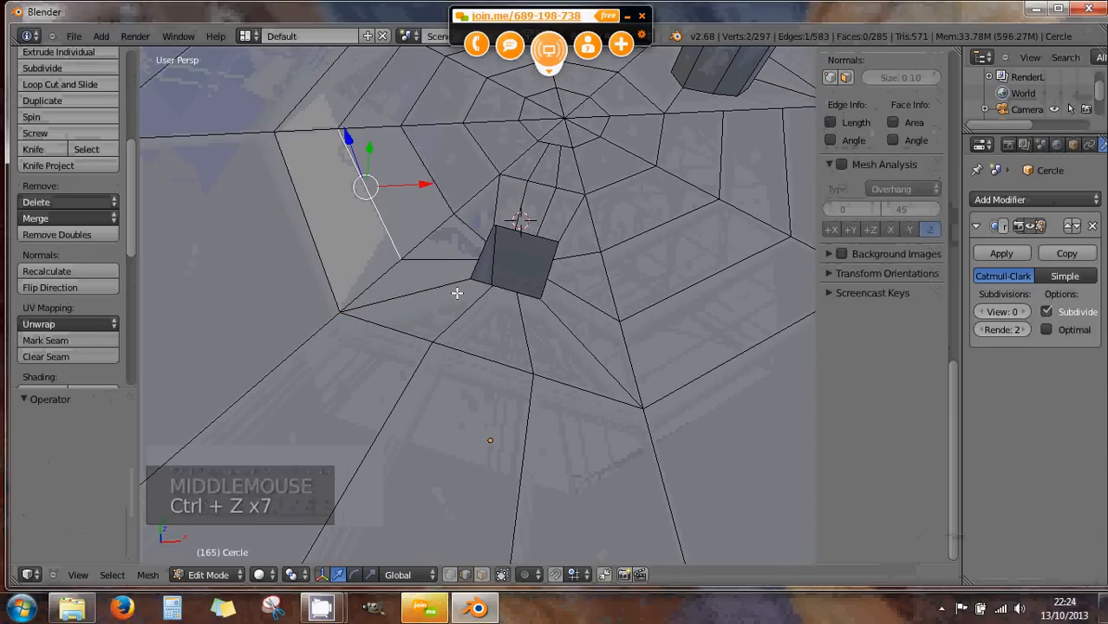
- Switch to face selection and select two adjacent flat faces on the opposite side of the square hole
left_click(482, 575)
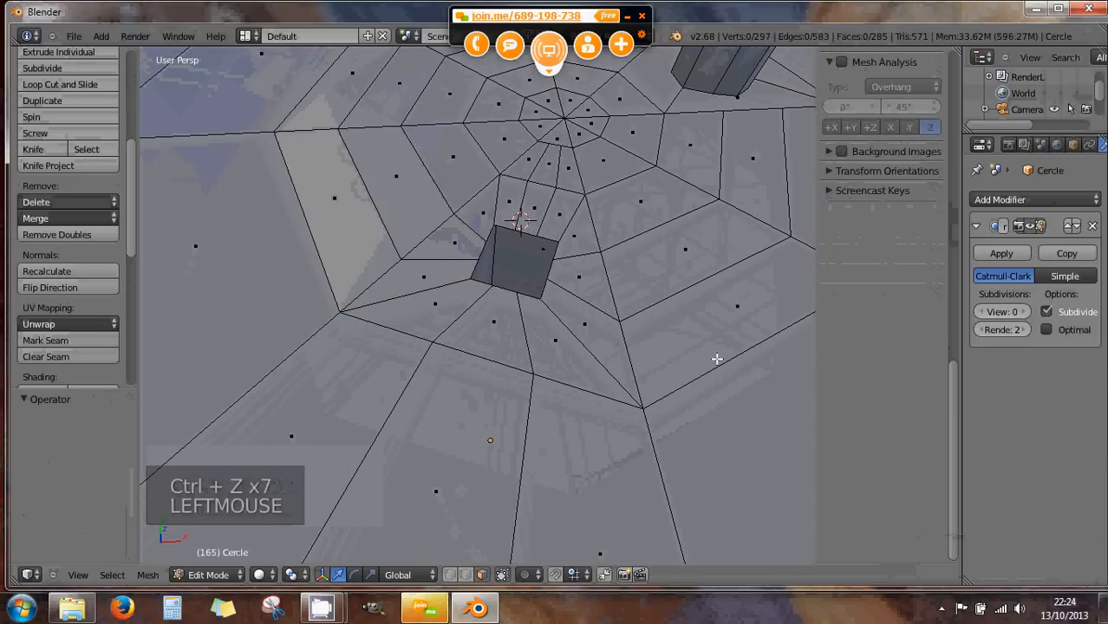
right_click(687, 249)
right_click(723, 303)
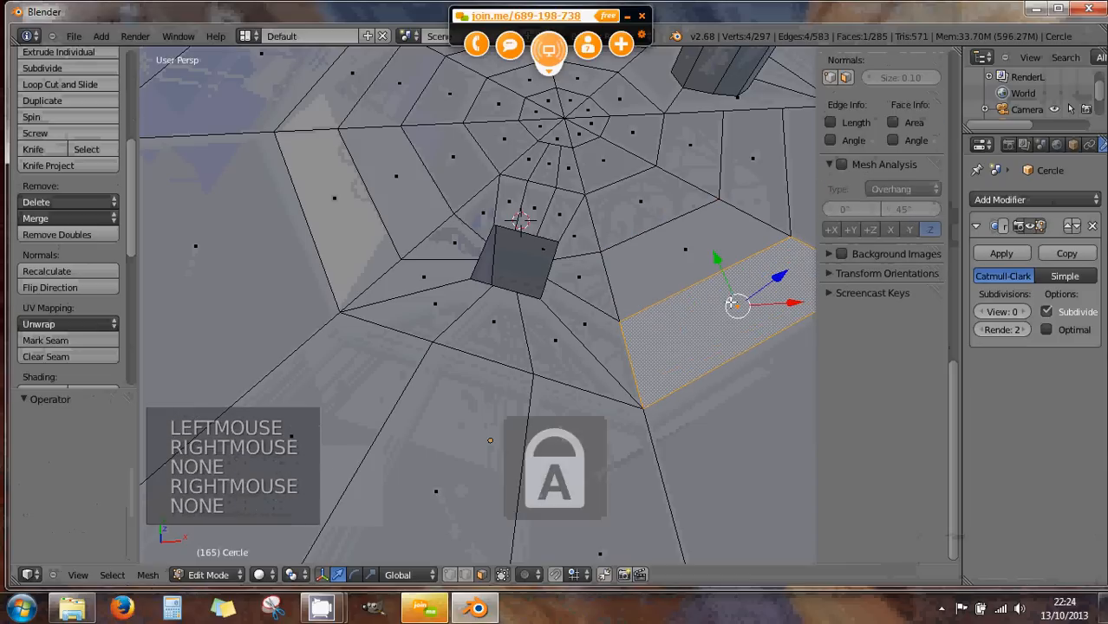
right_click(696, 264, "shift")
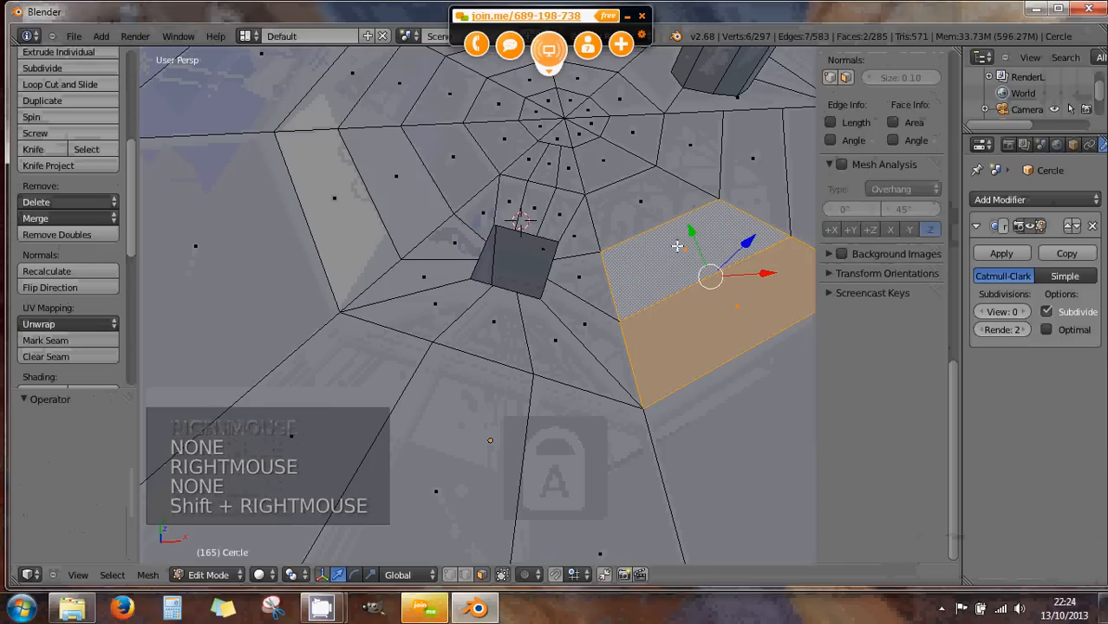
- Try lowering the two selected faces about 0.079 along Z without extruding, and undo the move
middle_click_drag(710, 311, 744, 283)
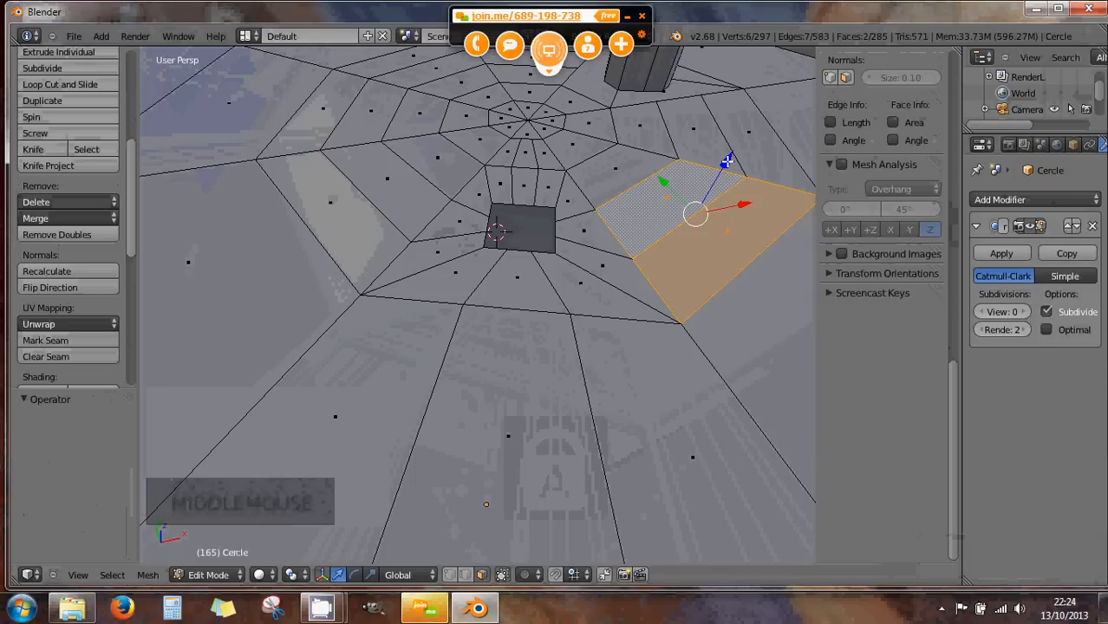
left_click_drag(727, 164, 719, 200)
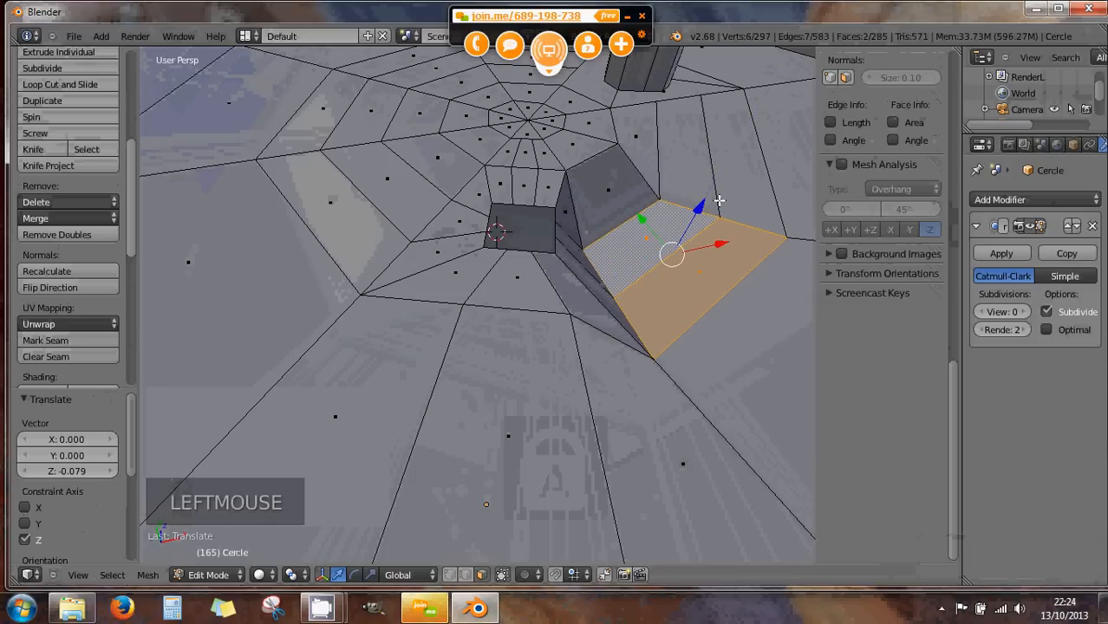
key("ctrl+z")
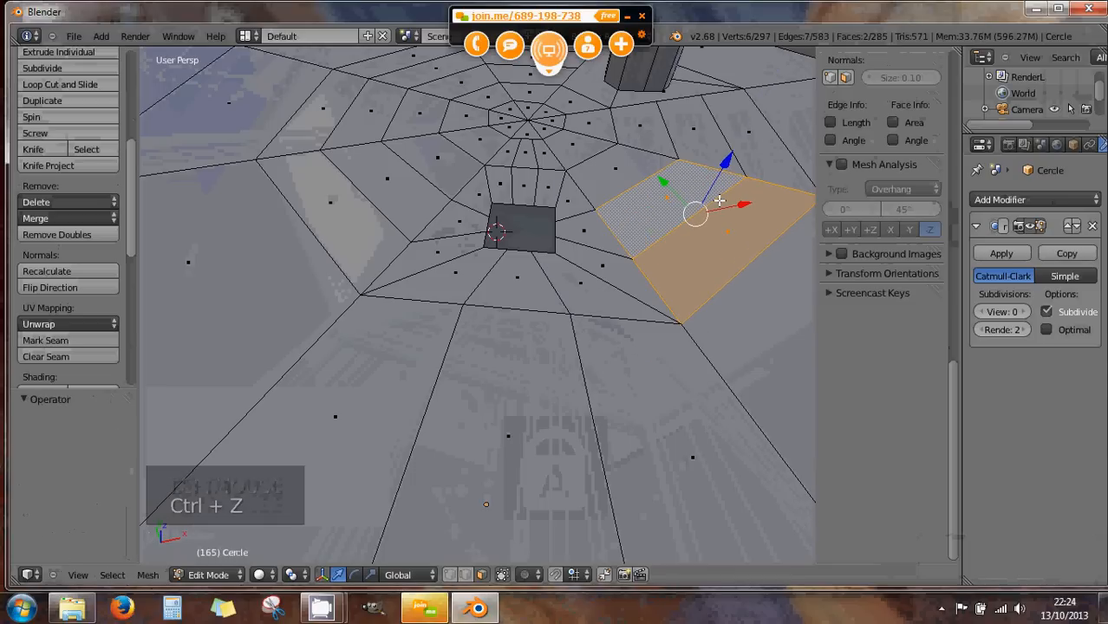
- Extrude the two selected faces as one region about 0.096 downward to form a recess in the floor
key("e")
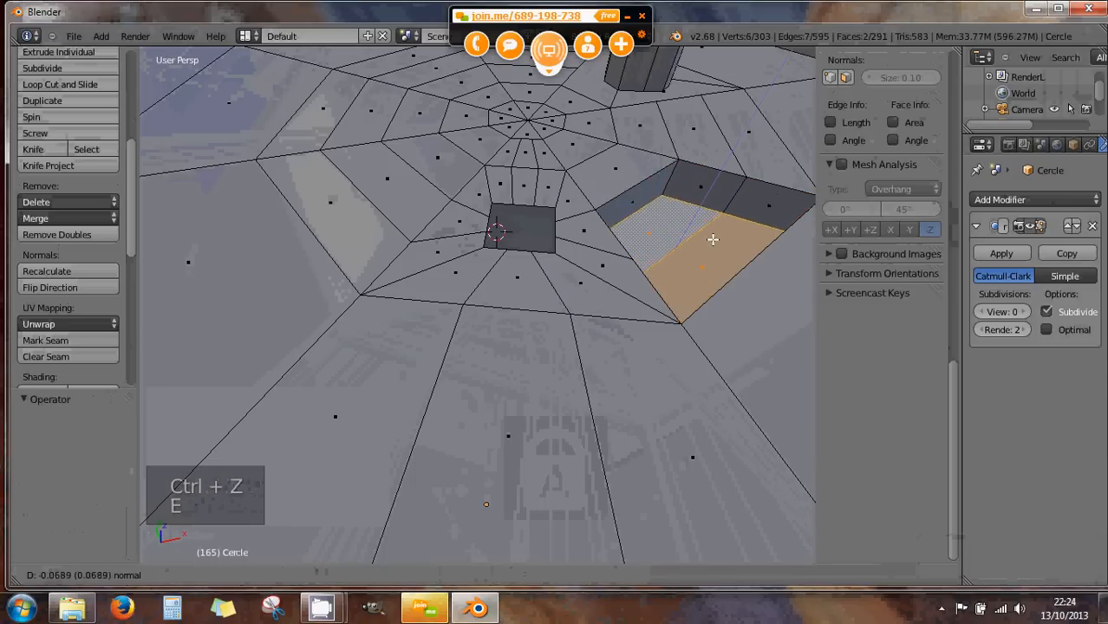
left_click(711, 244)
middle_click_drag(717, 234, 680, 230)
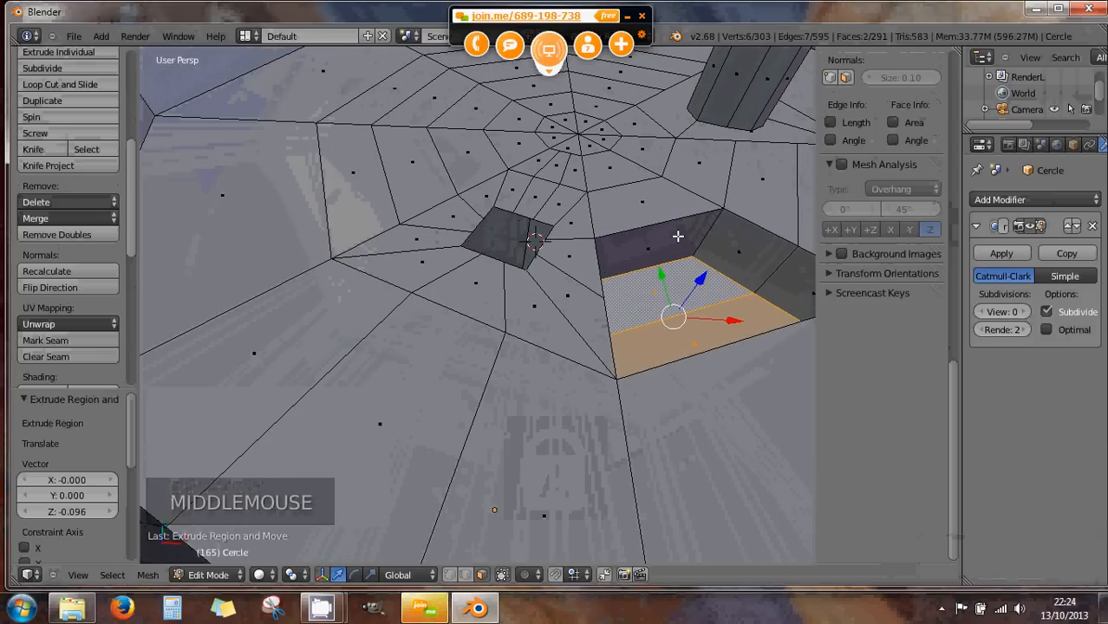
- Select the face loop running around the cup's upper rim and examine it from several angles
scroll(679, 232, "down", 4)
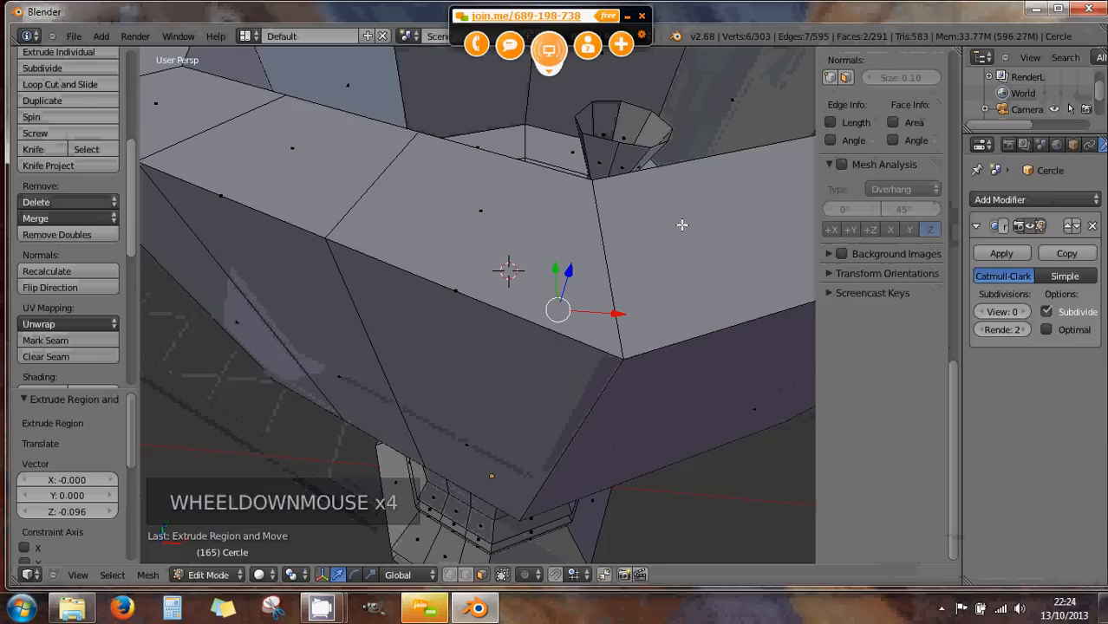
scroll(682, 224, "down", 1)
middle_click_drag(682, 224, 638, 232)
scroll(637, 236, "down", 1)
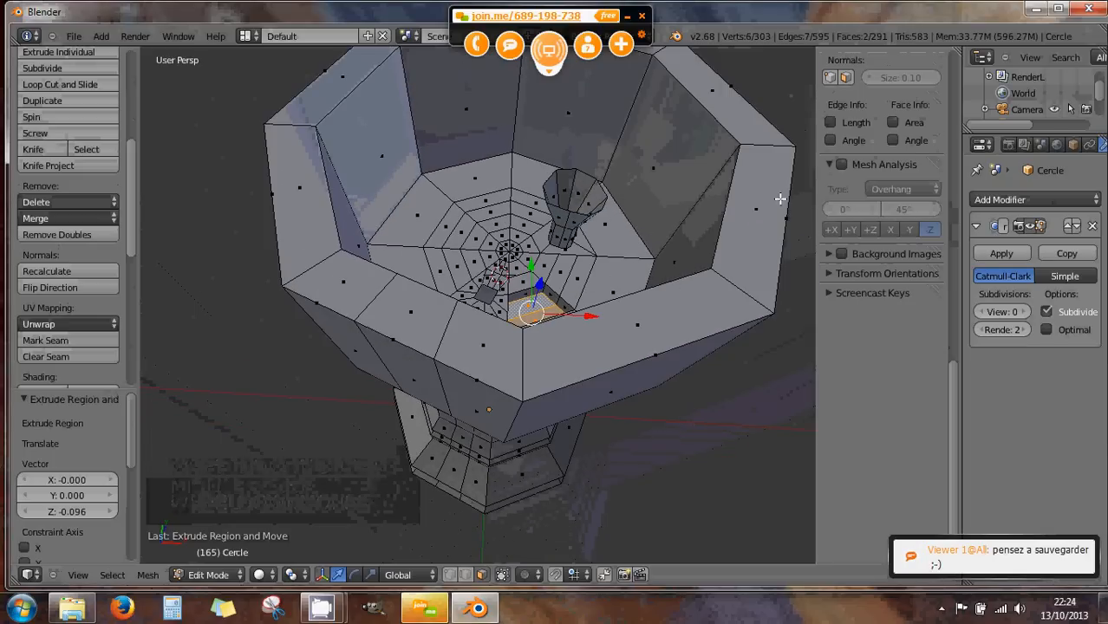
right_click(741, 286, "alt")
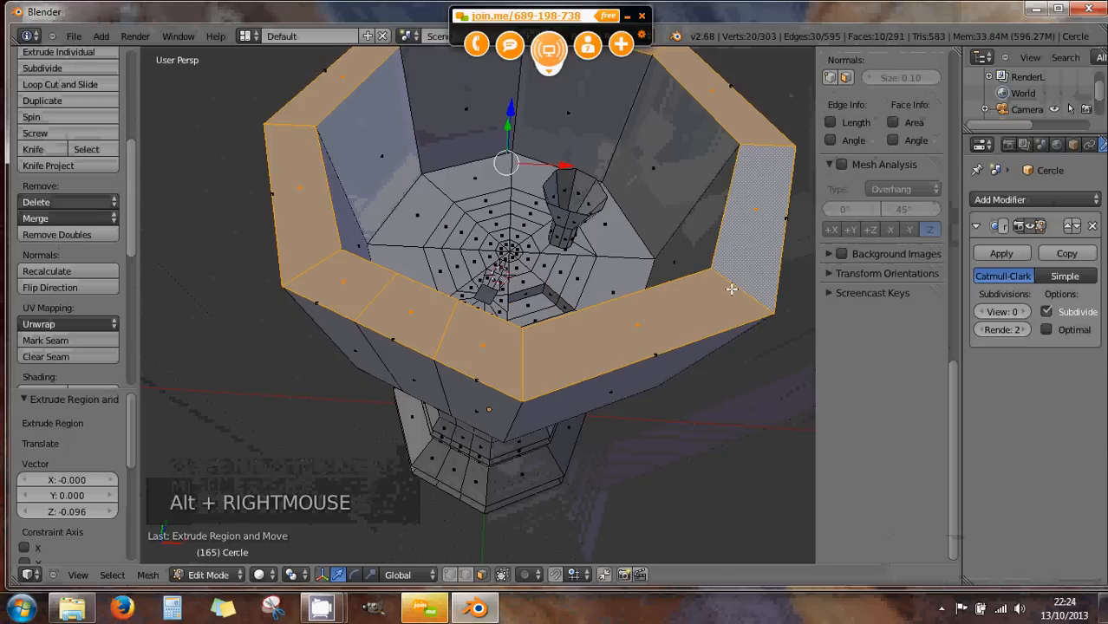
middle_click_drag(730, 289, 725, 149)
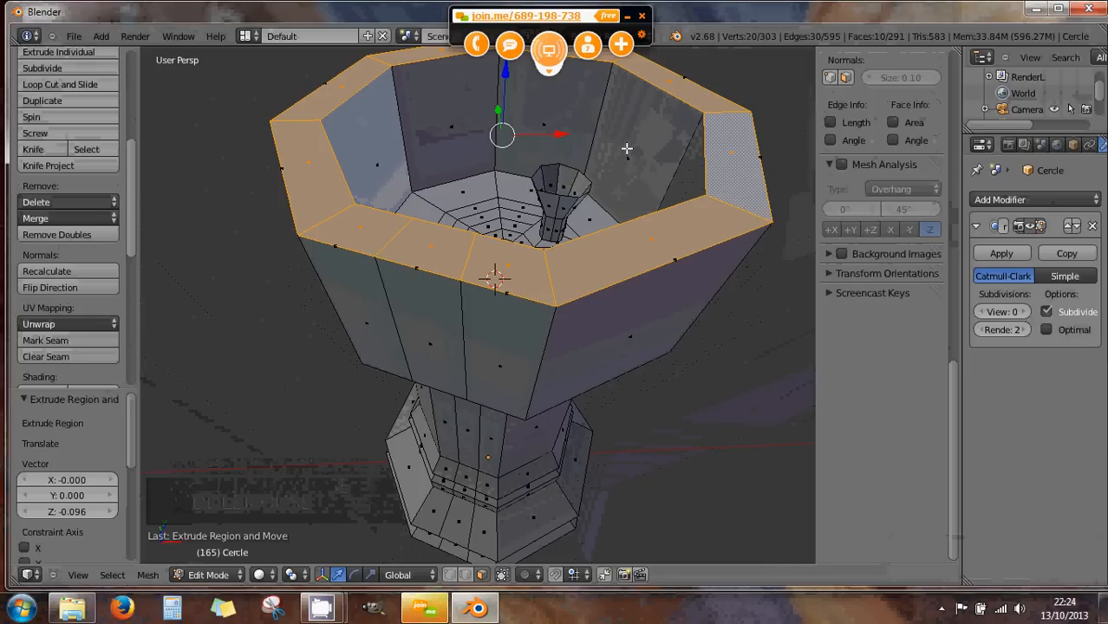
middle_click_drag(587, 221, 606, 197)
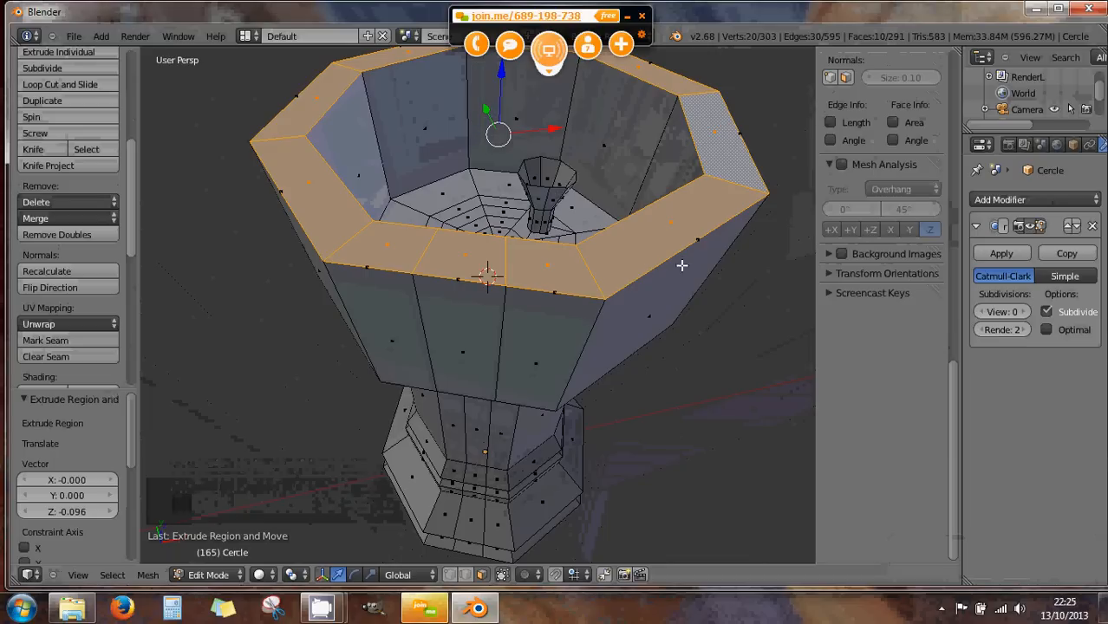
- Select the outer ring of floor faces as a face loop and add the loop around the square hole
middle_click(658, 238)
middle_click_drag(607, 237, 574, 308)
right_click(563, 326, "alt")
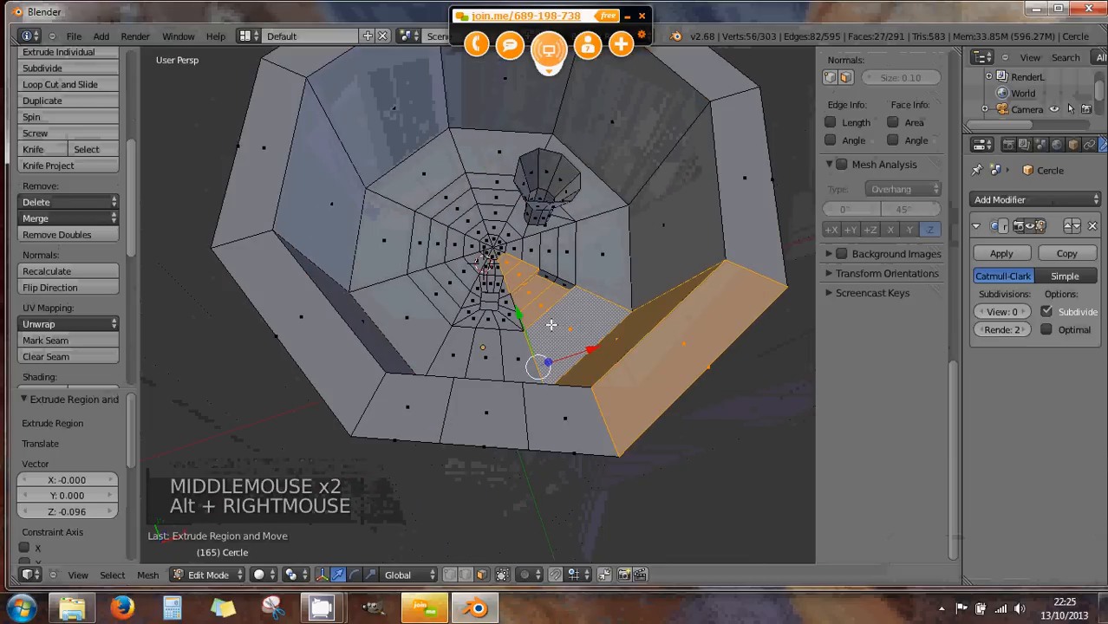
right_click(527, 345, "alt")
right_click(526, 347, "alt")
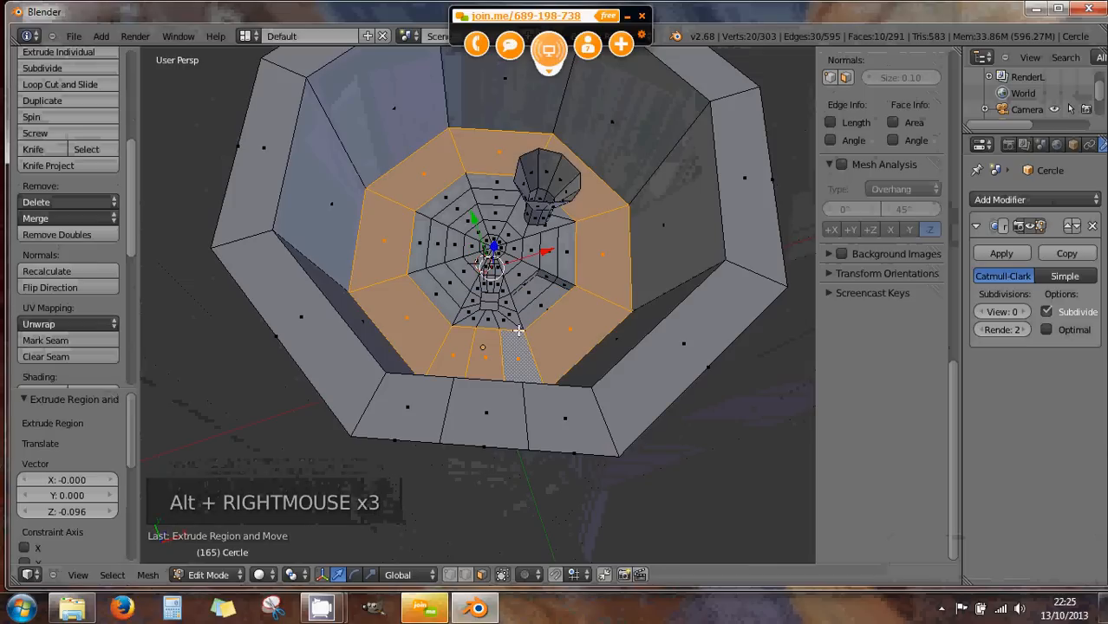
right_click(518, 328, "alt+shift")
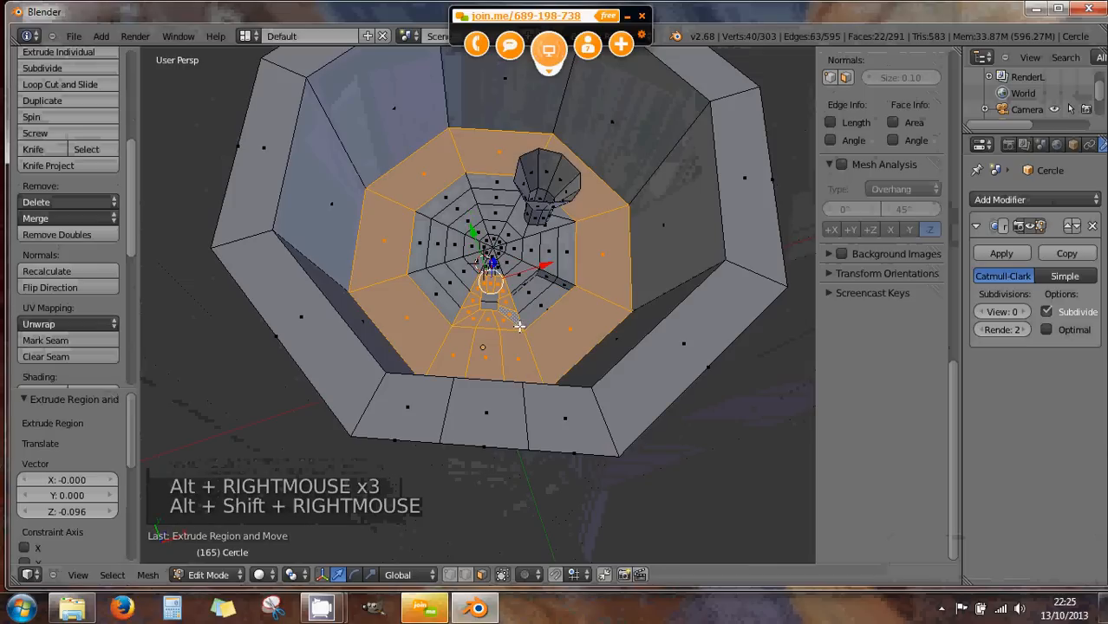
- Try loop-selecting the triangular faces at the floor's centre, and circle-select the central faces instead
right_click(501, 248, "alt")
right_click(500, 250, "alt")
right_click(500, 245, "alt")
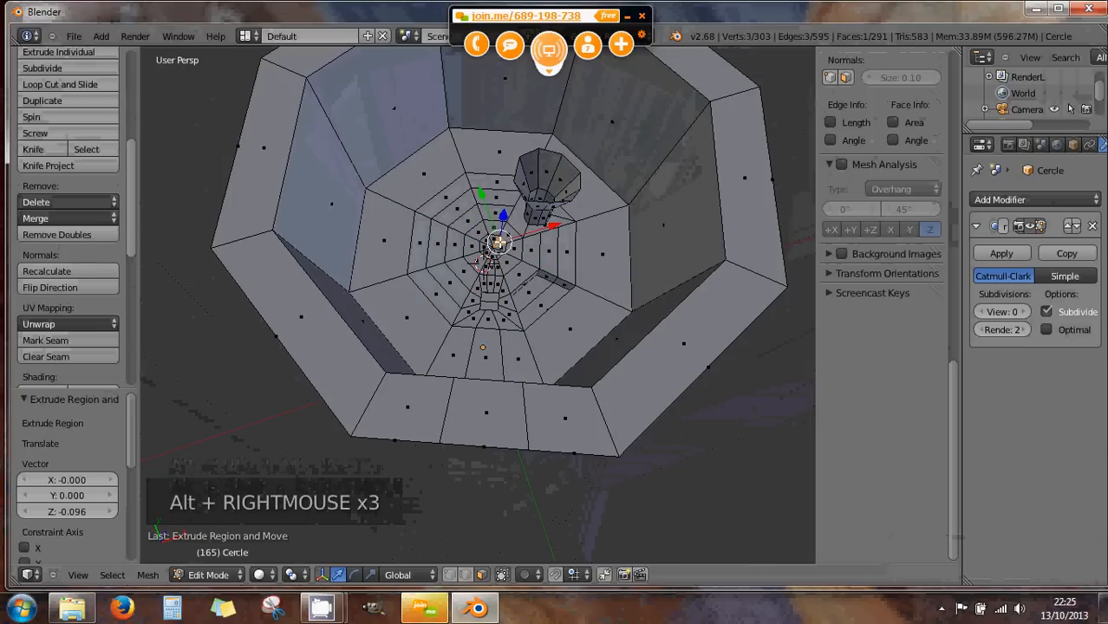
right_click(493, 240, "alt")
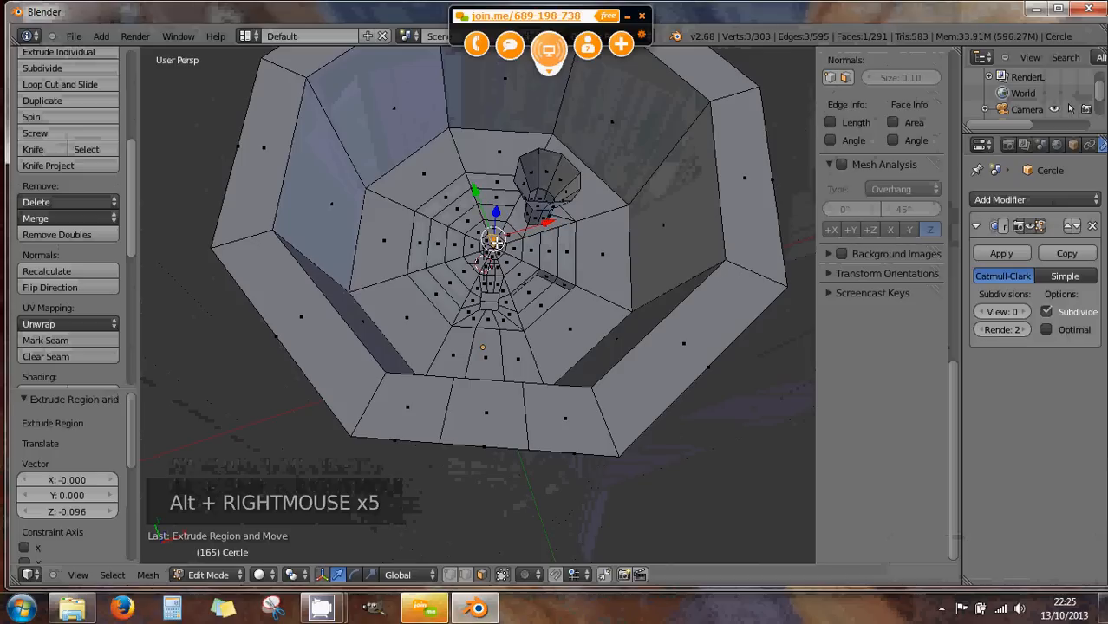
key("c")
left_click(492, 245)
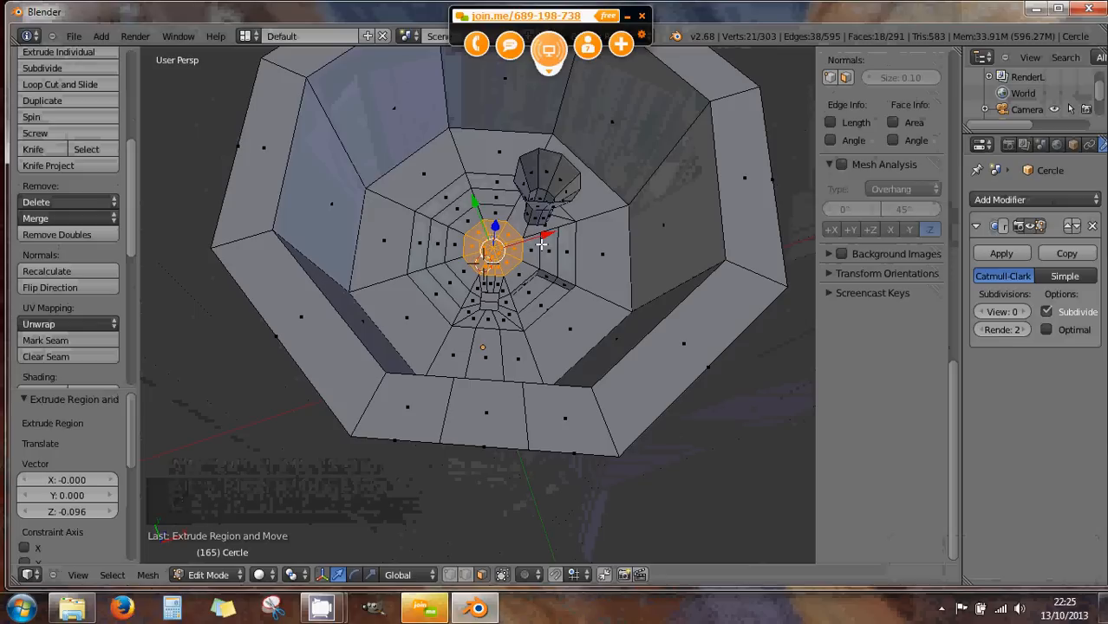
- Grow the central face selection outward four times
key("ctrl+KP_Add")
key("ctrl+KP_Add")
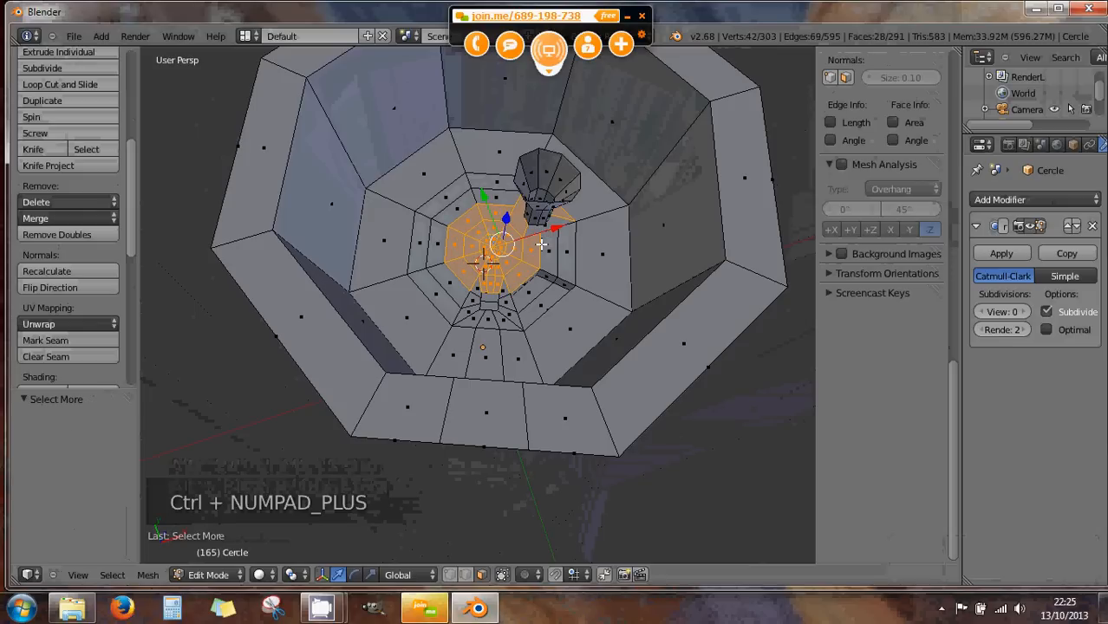
key("ctrl+KP_Add")
key("ctrl+KP_Add")
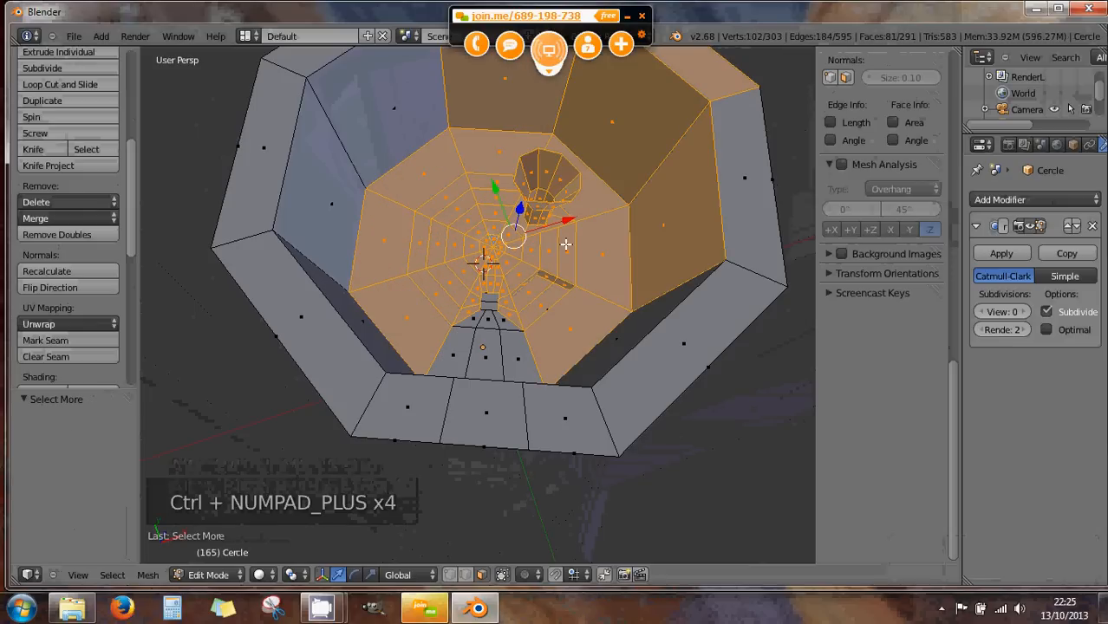
- Undo the selection growth and the circle selection at the floor's centre
key("ctrl+z")
key("ctrl+z")
key("ctrl+z")
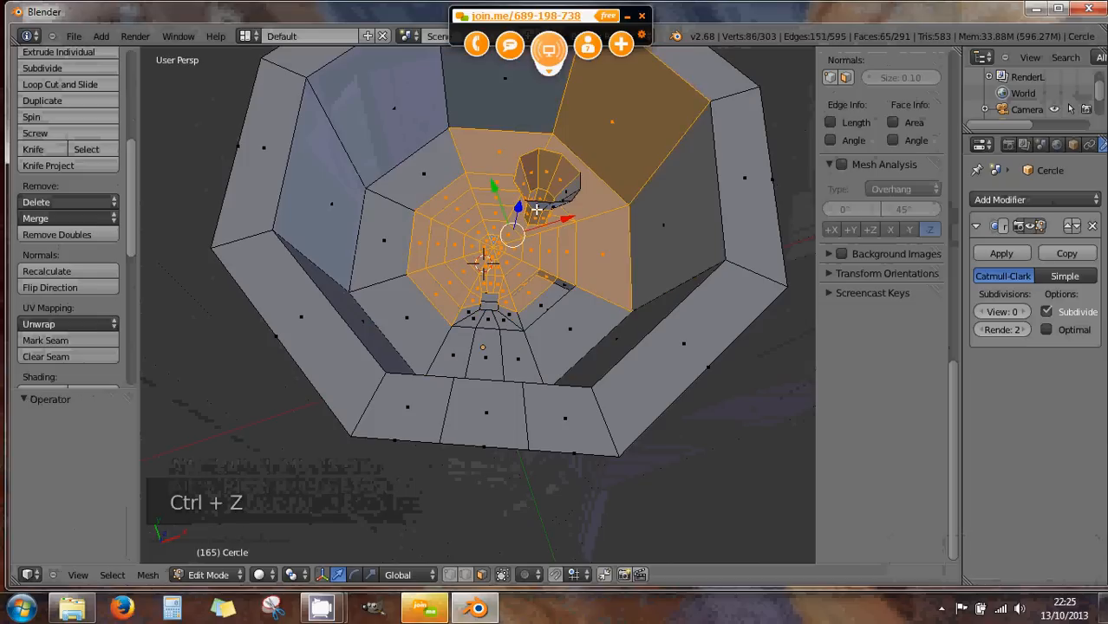
key("ctrl+z")
key("ctrl+z")
key("ctrl+z")
key("ctrl+z")
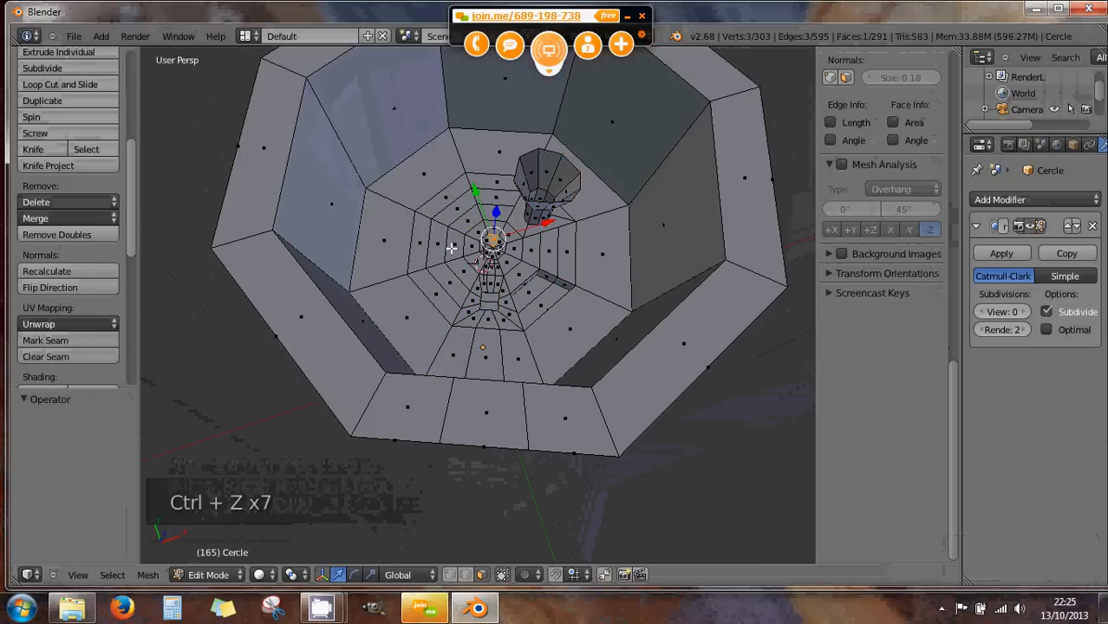
- Delete the cup's inner and rim faces, selecting the outer floor ring, growing it twice and circle-selecting the remaining central faces
right_click(404, 199, "alt")
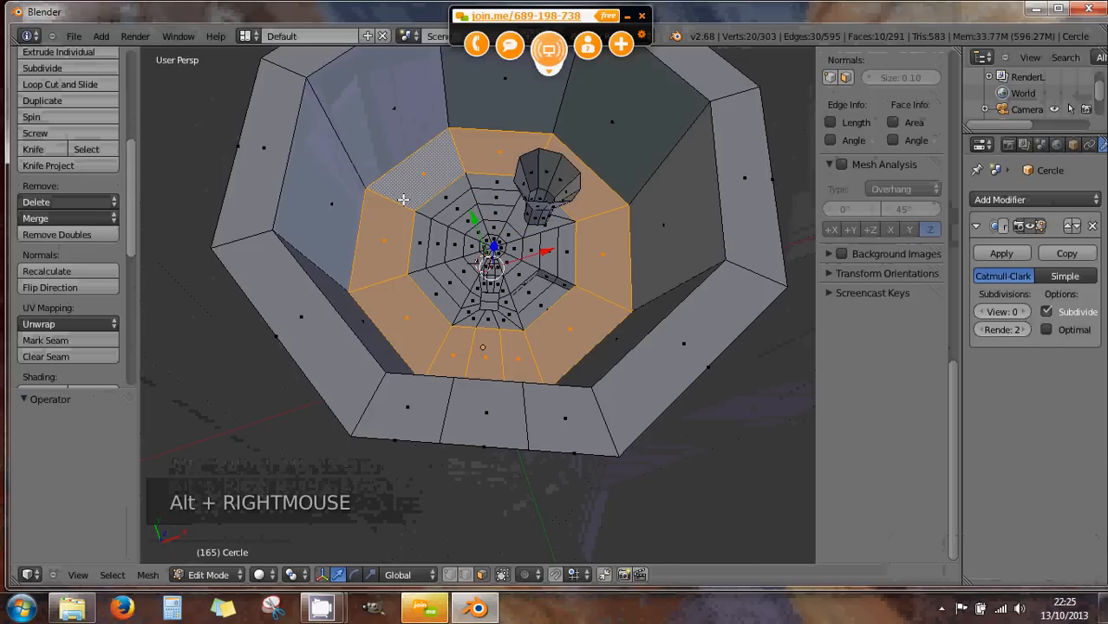
key("ctrl+KP_Add")
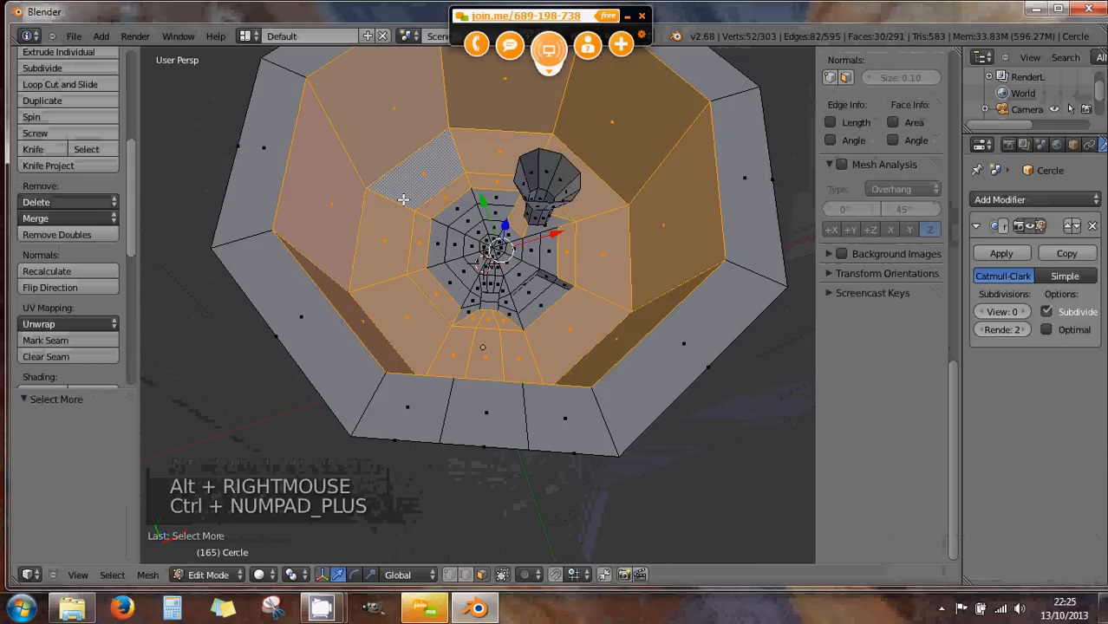
key("ctrl+KP_Add")
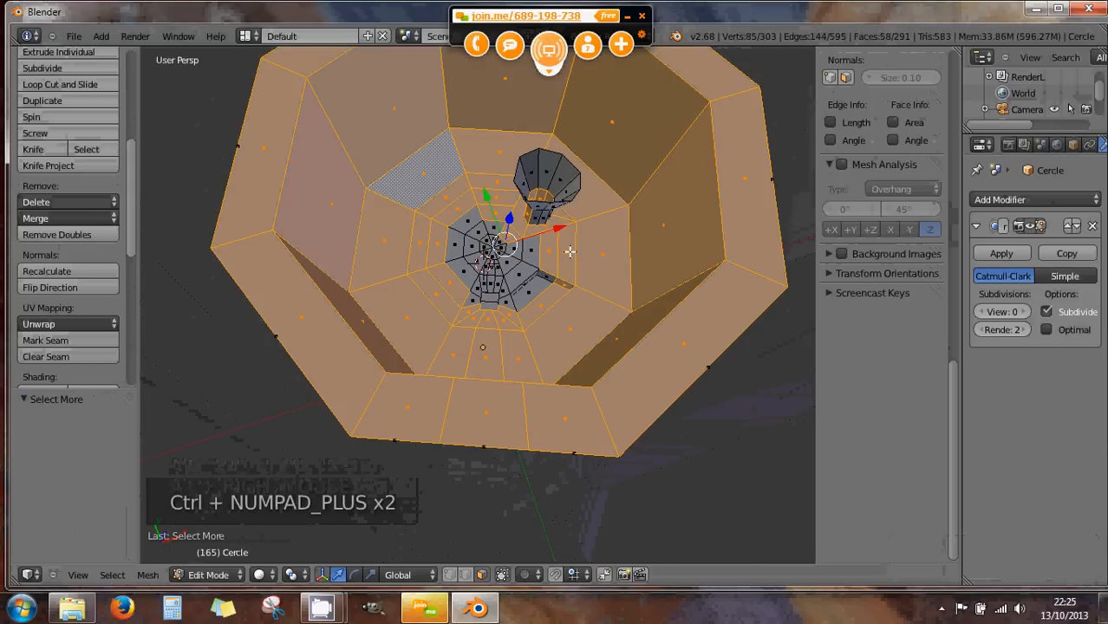
key("c")
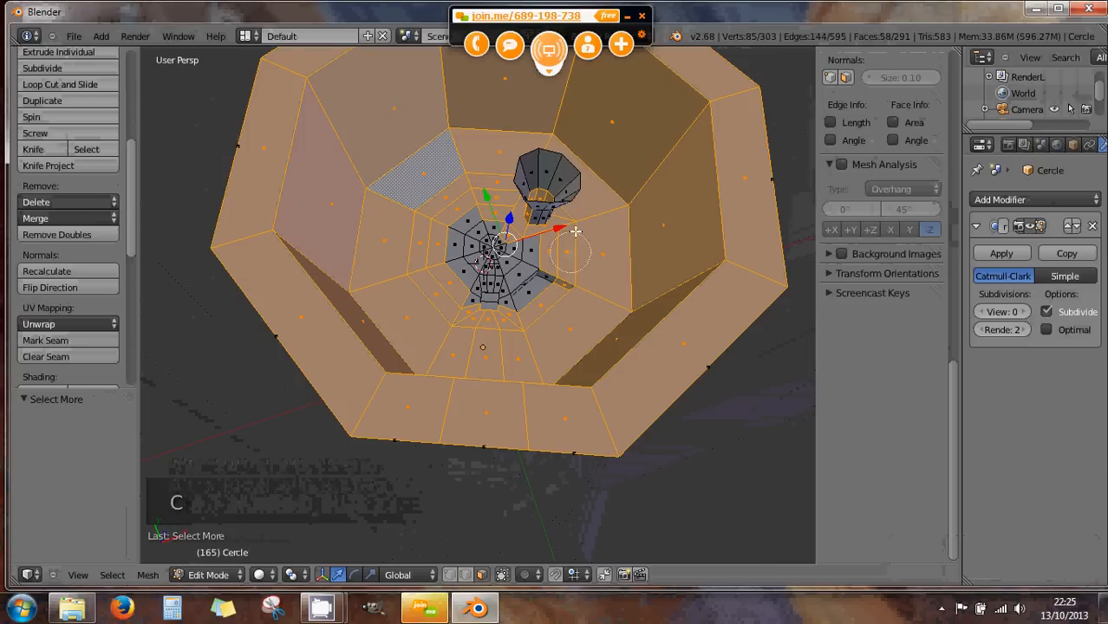
mouse_move(574, 219)
left_mouse_down()
mouse_move(548, 171)
mouse_move(511, 243)
mouse_move(453, 247)
mouse_move(518, 286)
mouse_move(542, 277)
left_mouse_up()
right_click(533, 294)
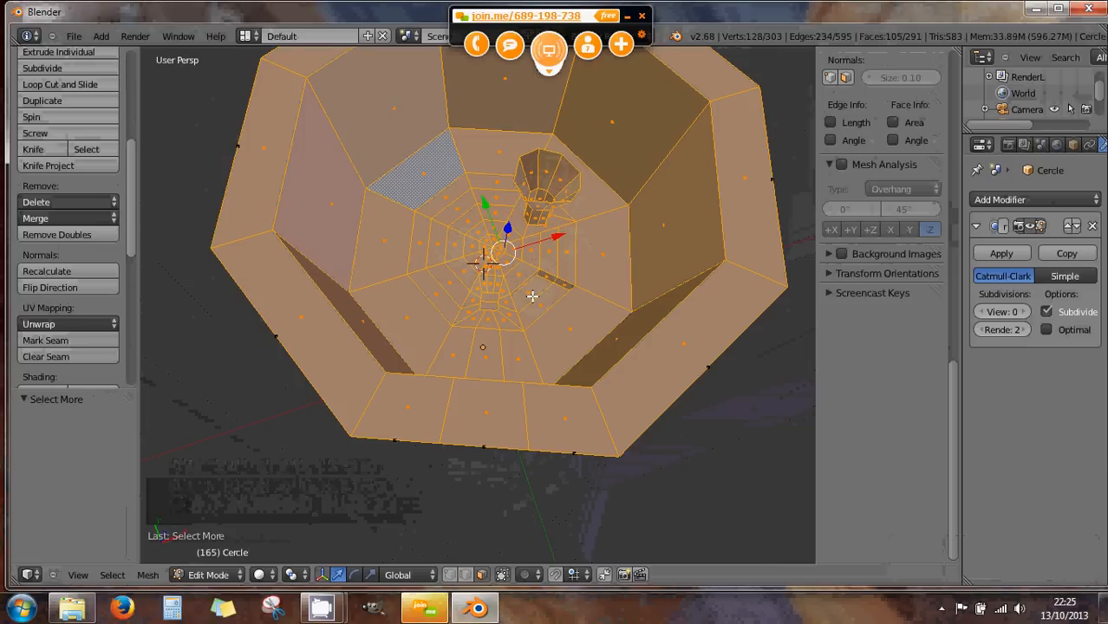
key("x")
left_click(530, 296)
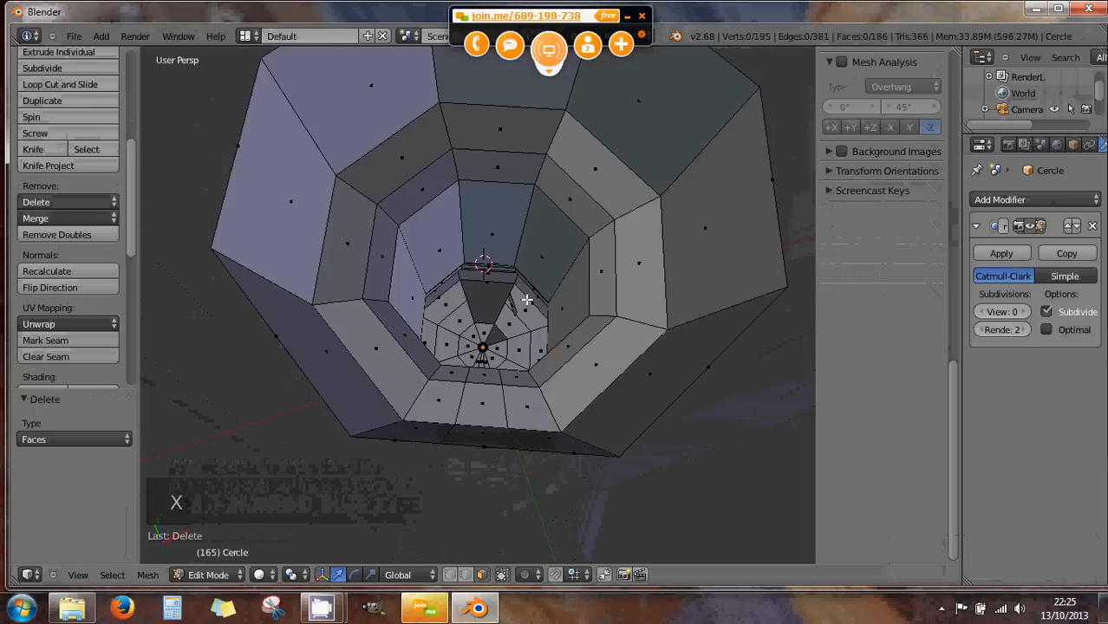
scroll(559, 319, "down", 3)
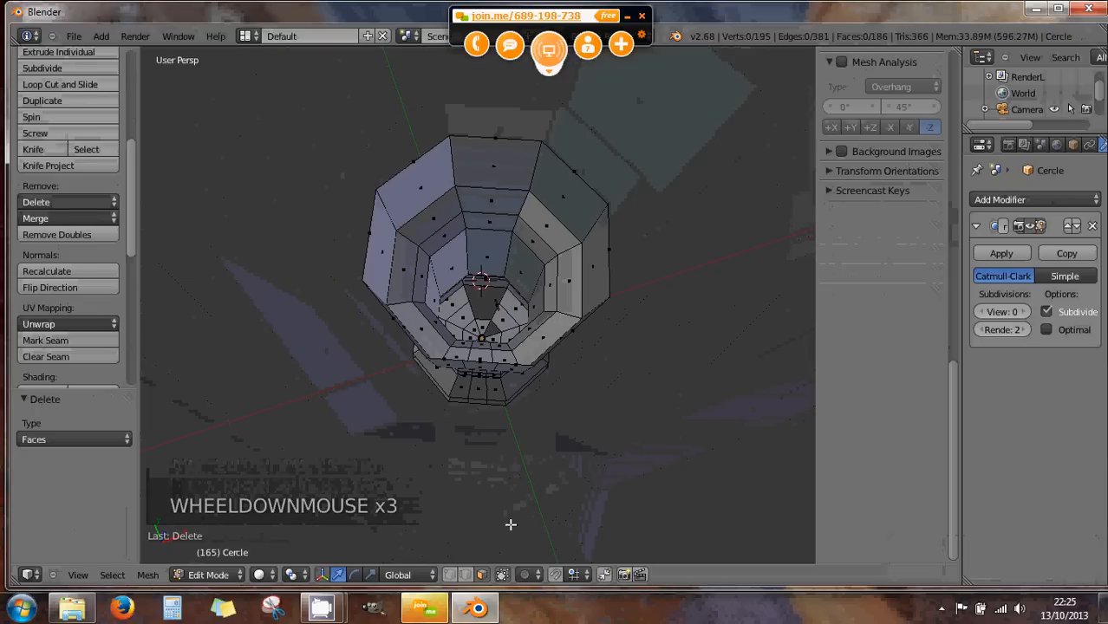
- Extrude the cup's top edge loop in place and scale the new ring inward to 0.090
left_click(465, 574)
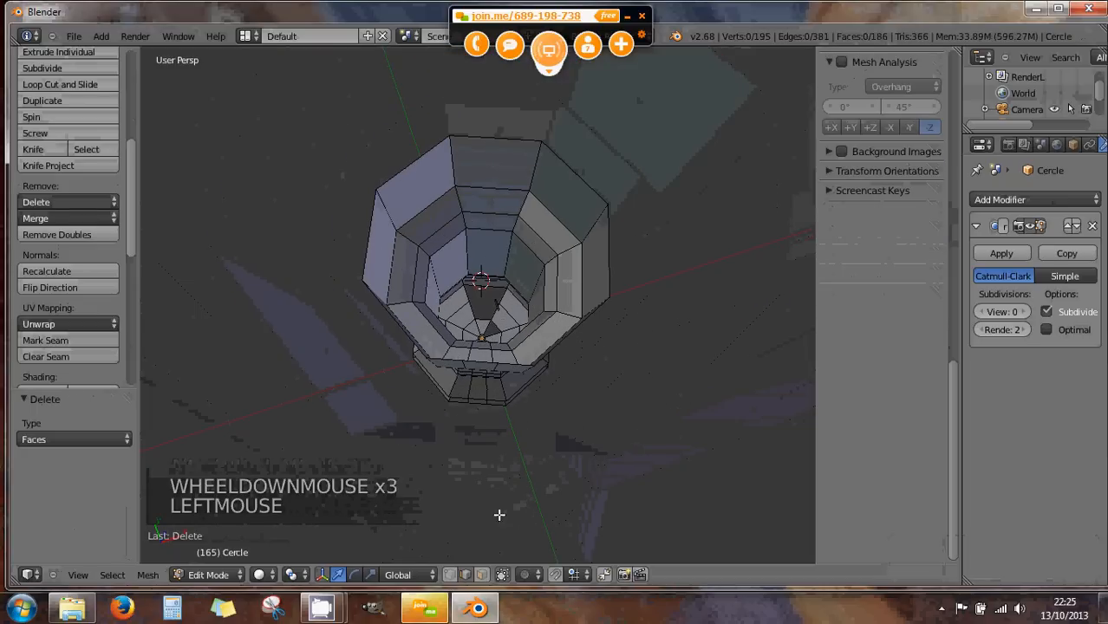
right_click(609, 276, "alt")
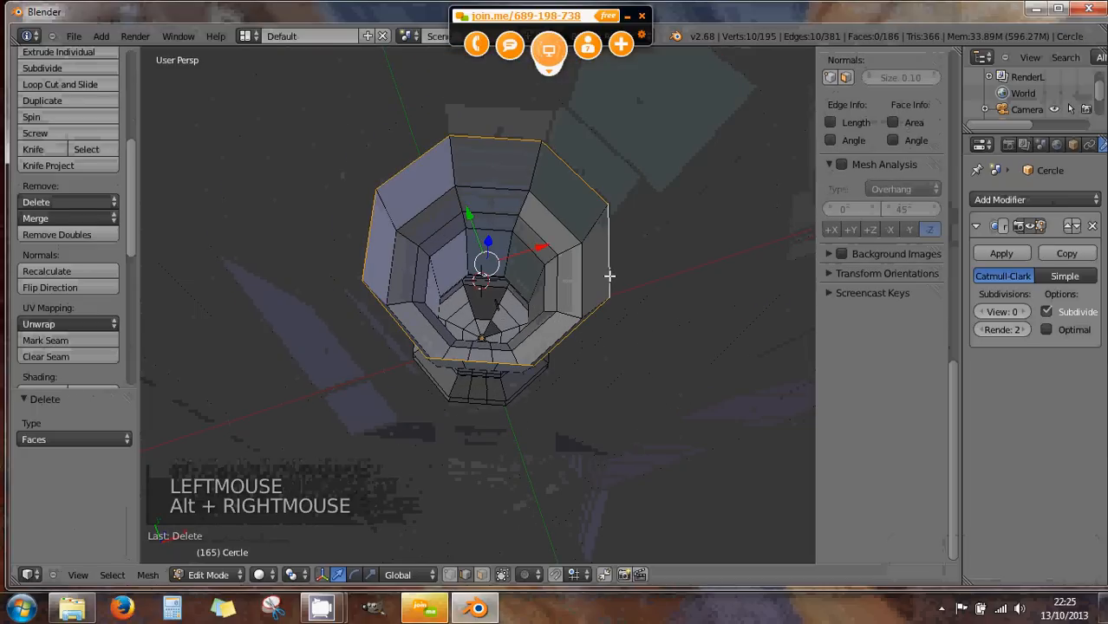
key("e")
right_click(584, 373)
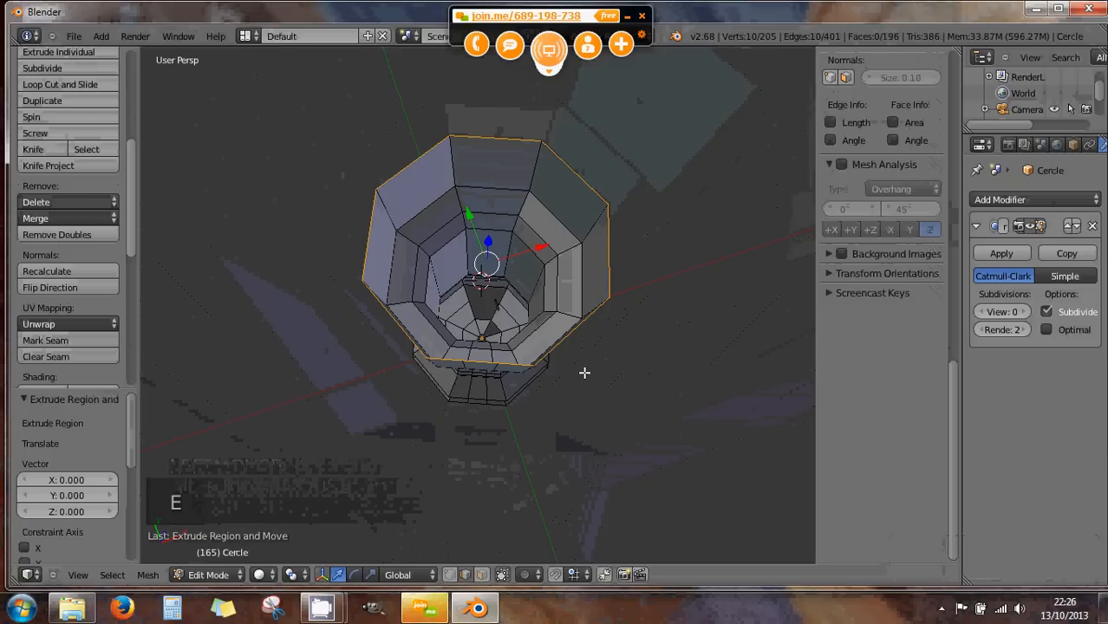
key("s")
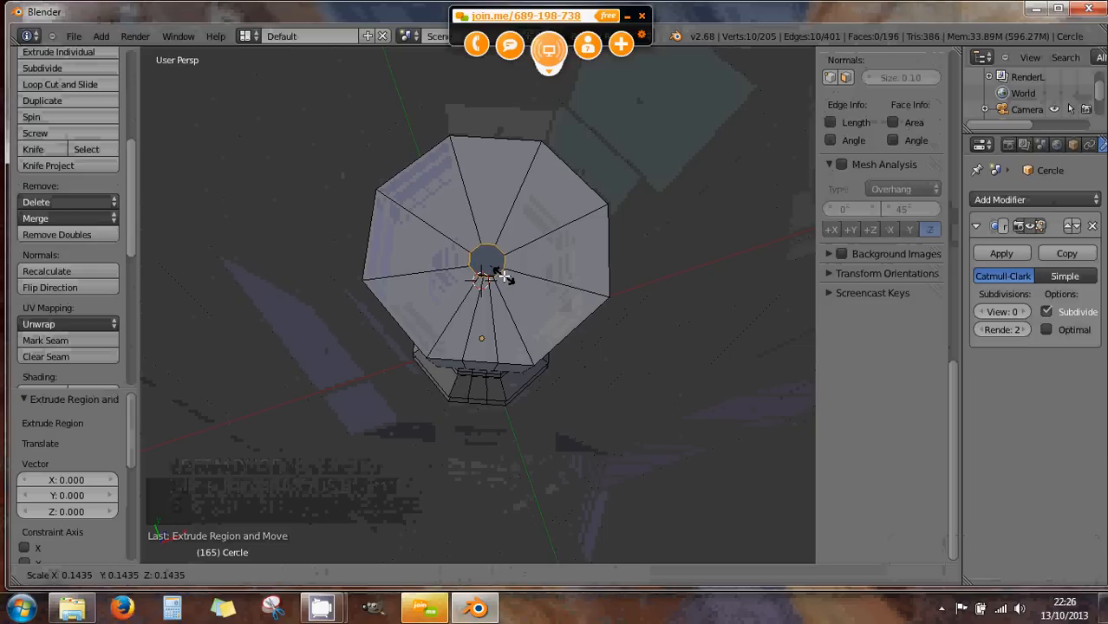
left_click(498, 270)
scroll(519, 299, "up", 3)
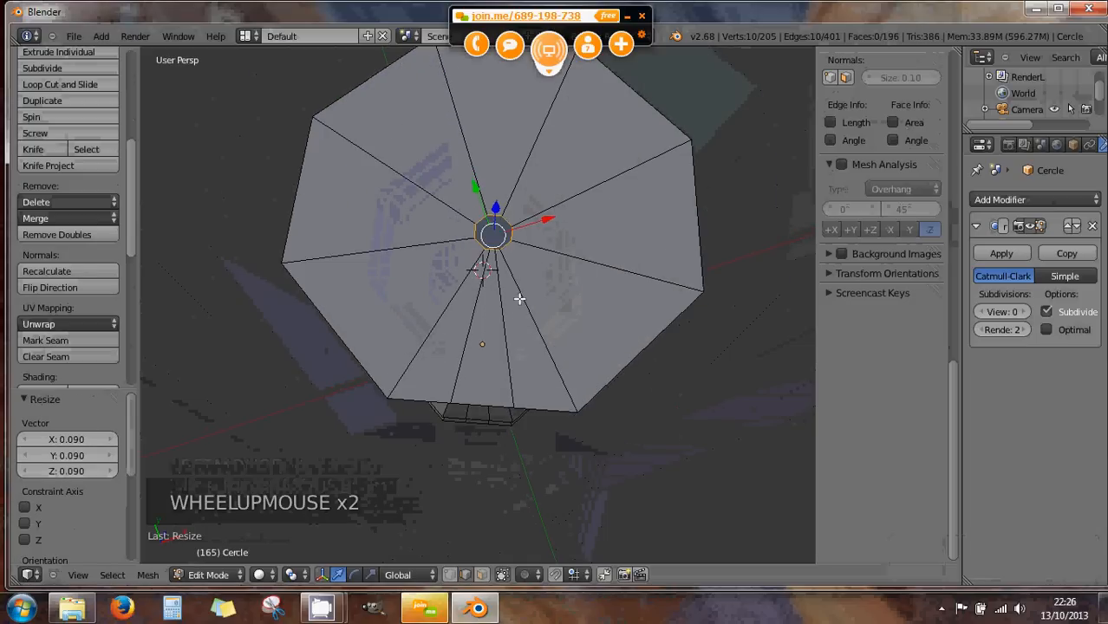
- Extrude the small central ring again, scale it to 0.678, and merge its vertices with Collapse to close the cap
key("e")
key("e")
key("e")
key("e")
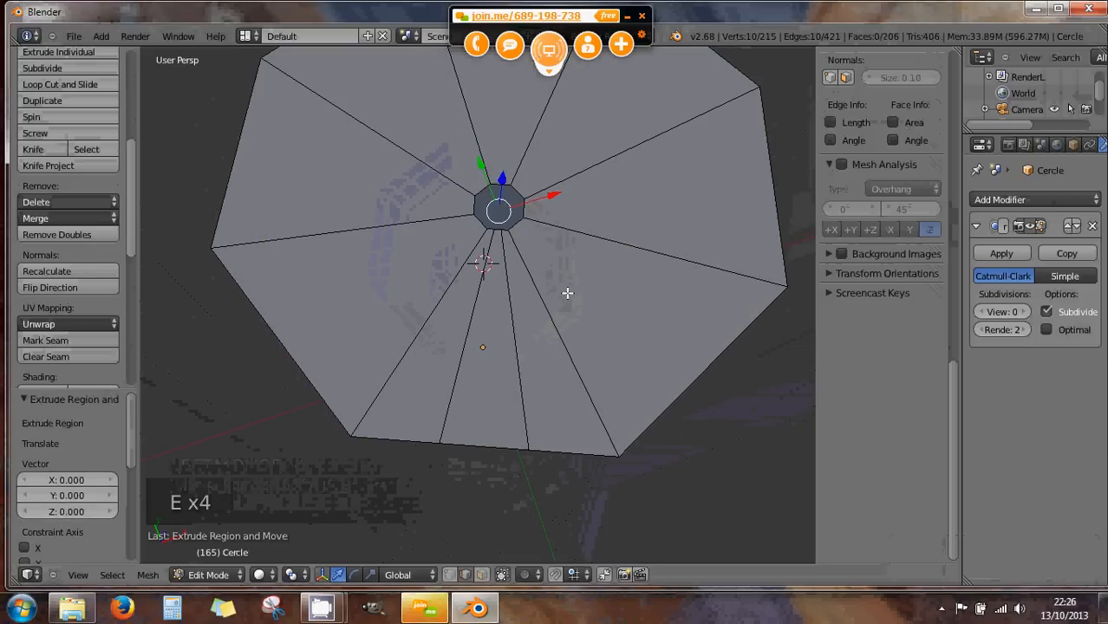
key("s")
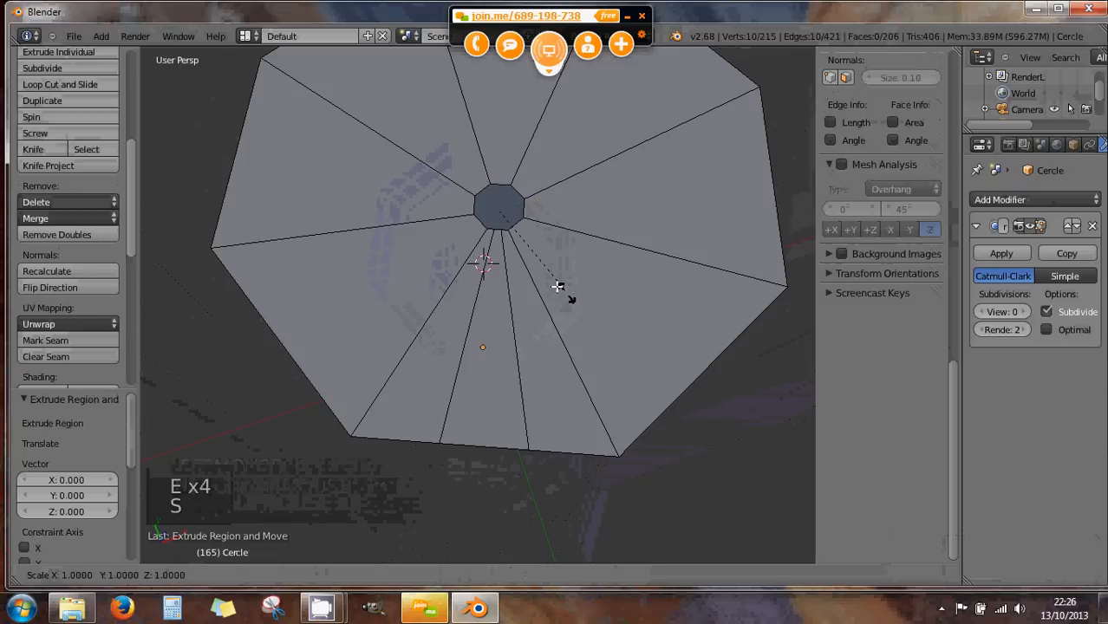
left_click(540, 270)
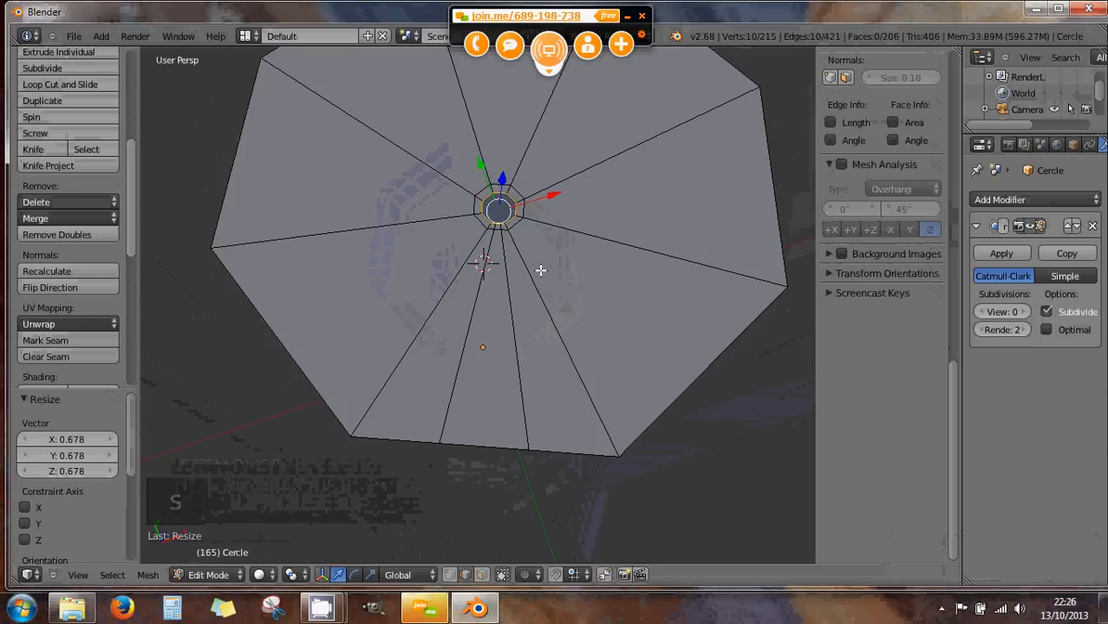
key("alt+m")
left_click(540, 271)
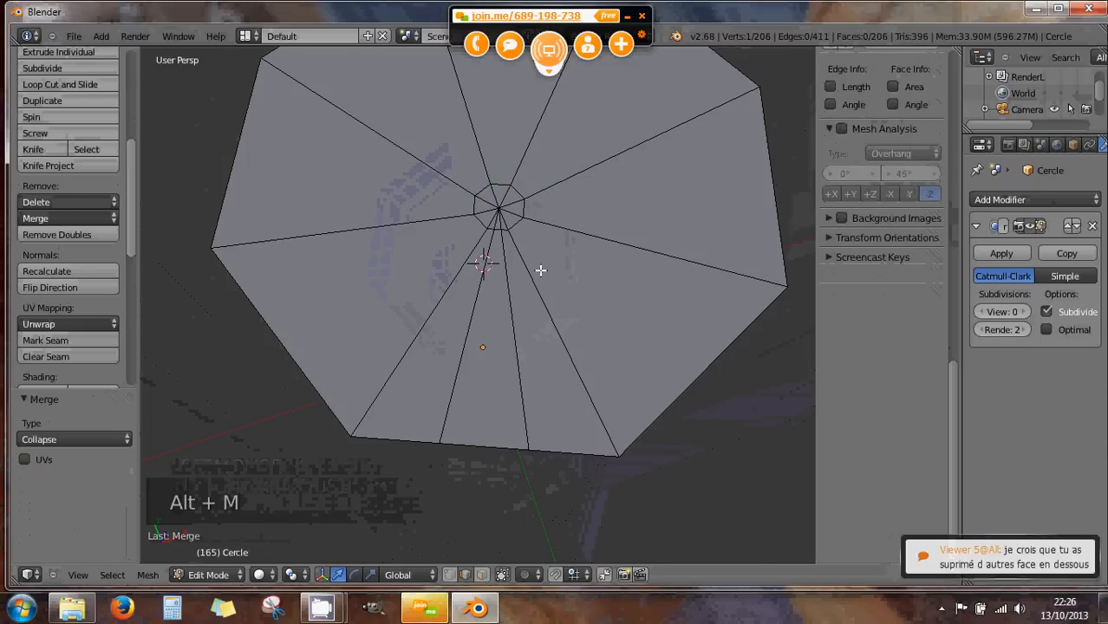
- Add four evenly spaced loop cuts to the cap between rim and central ring, and switch to face selection
key("ctrl+r")
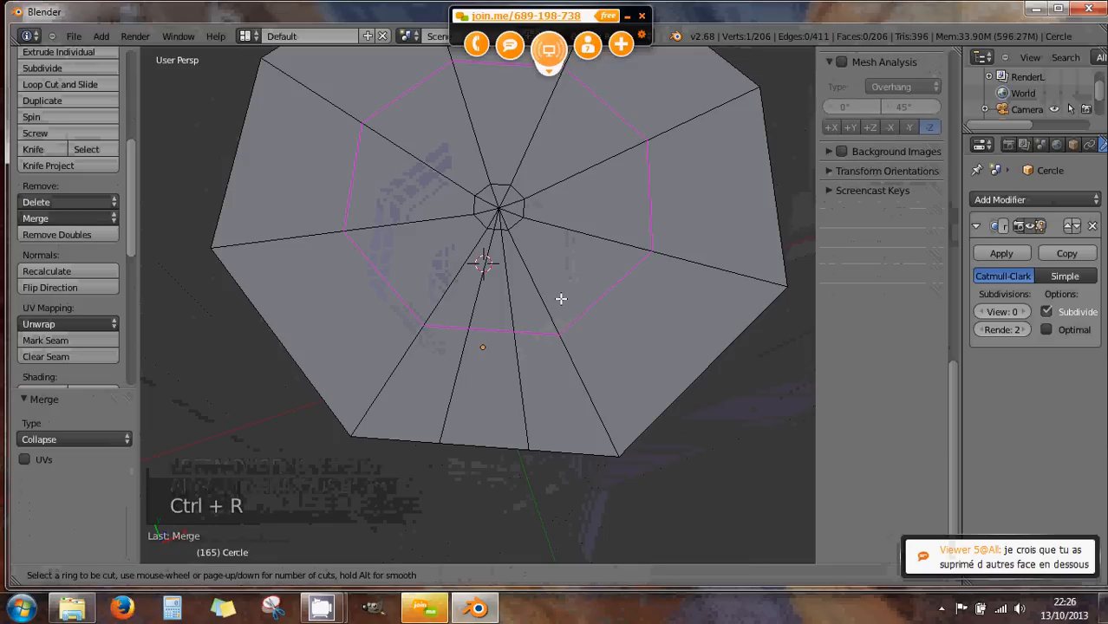
scroll(560, 298, "up", 3)
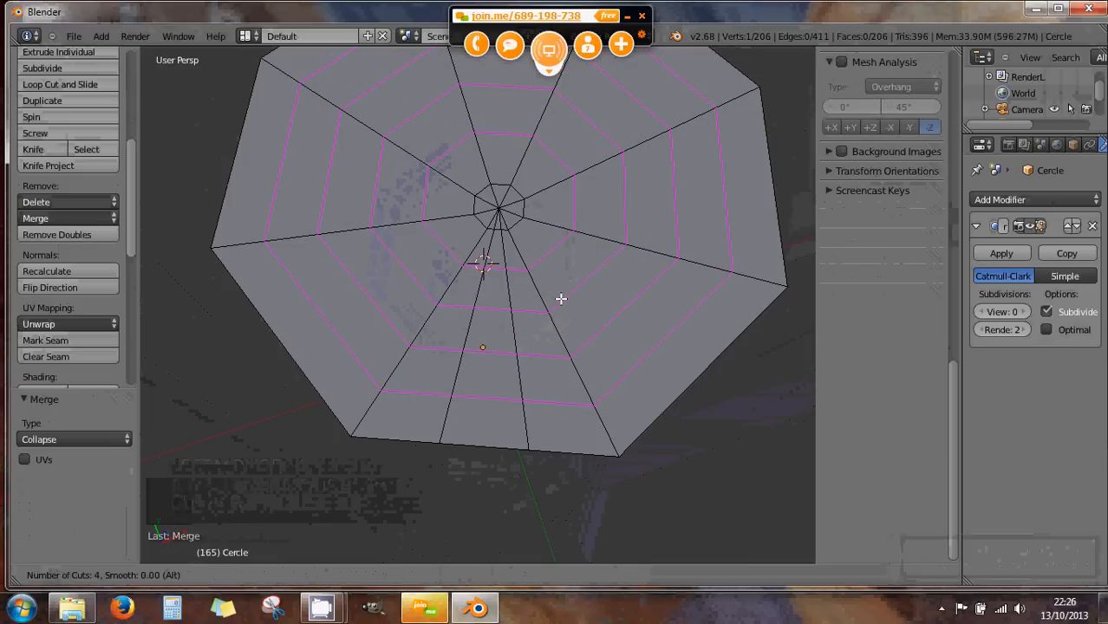
left_click(561, 298)
right_click(561, 298)
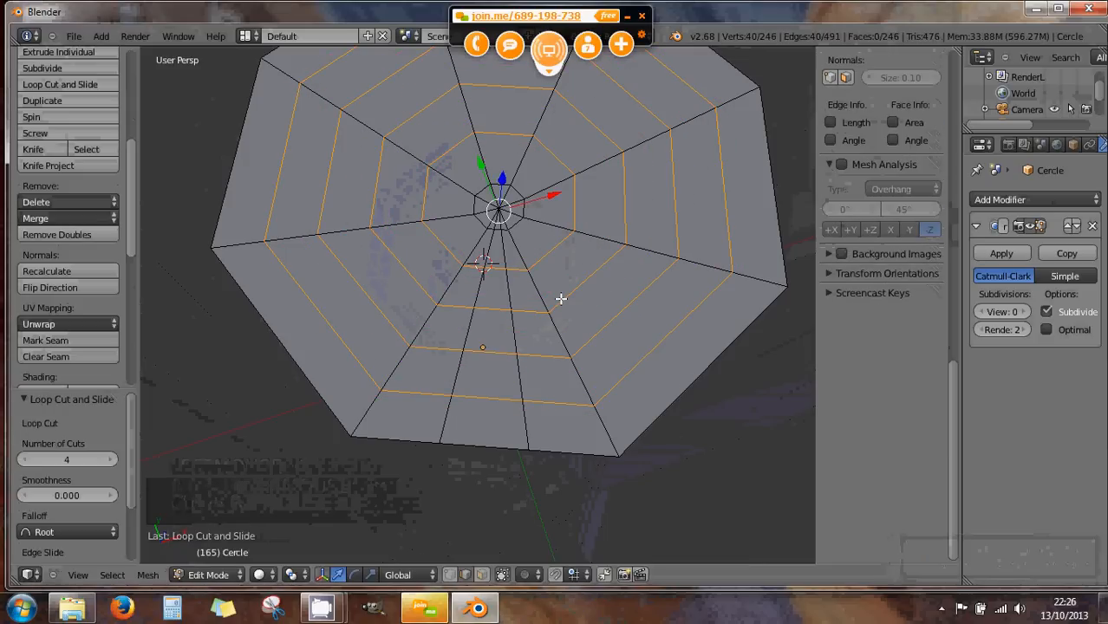
middle_click_drag(567, 349, 564, 298)
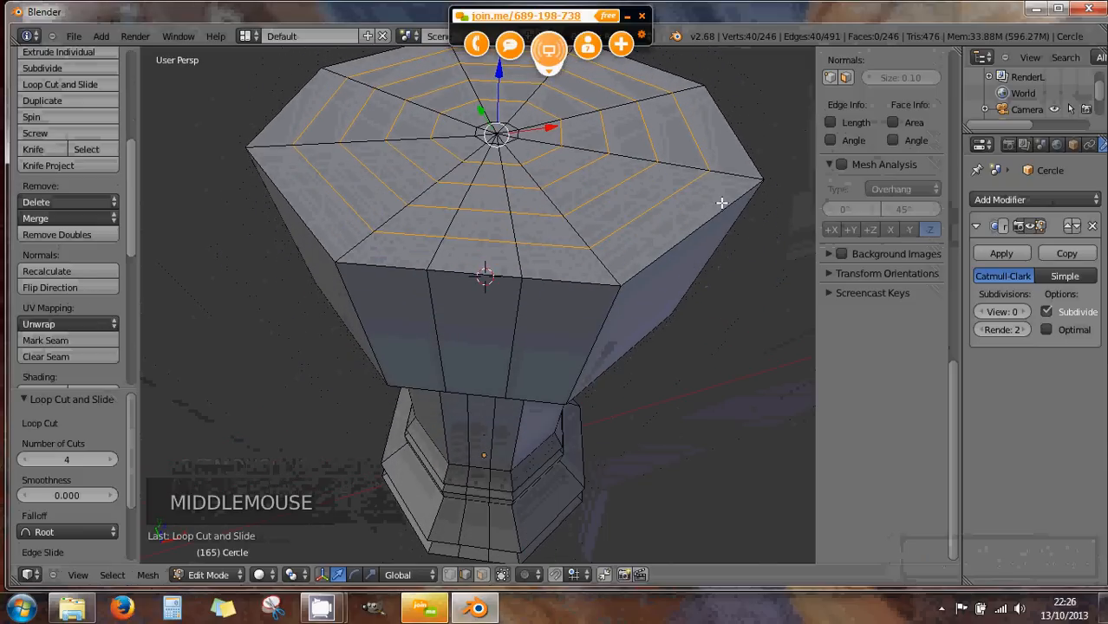
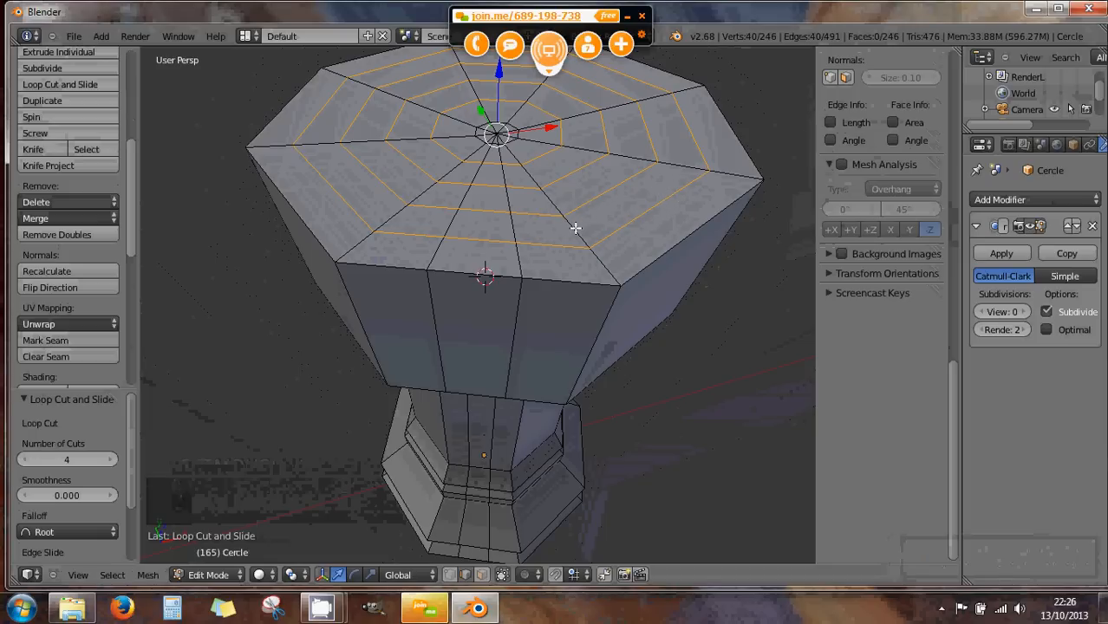
left_click(482, 574)
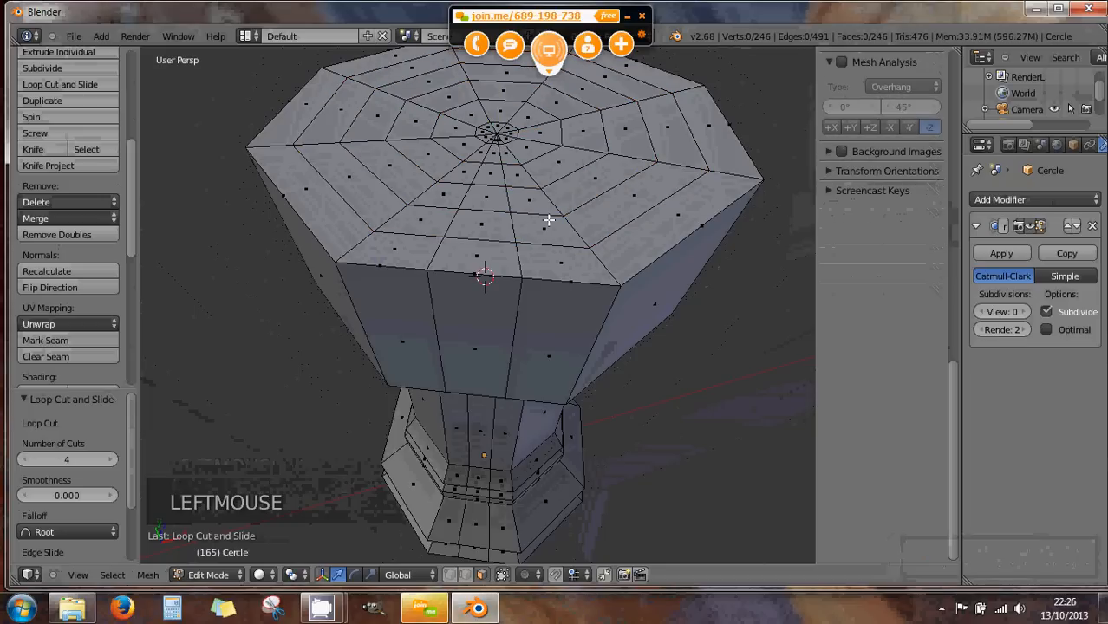
- Loop-select the cap's ring of faces around the centre and grow the selection three times, leaving out the outermost ring
right_click(514, 150, "alt")
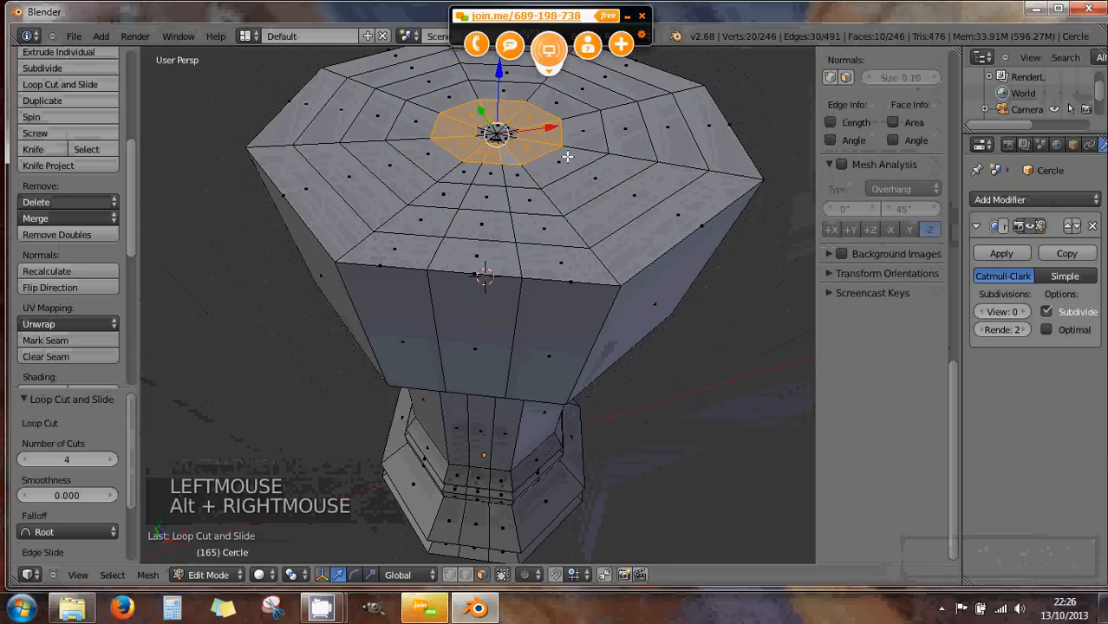
key("ctrl+KP_Add")
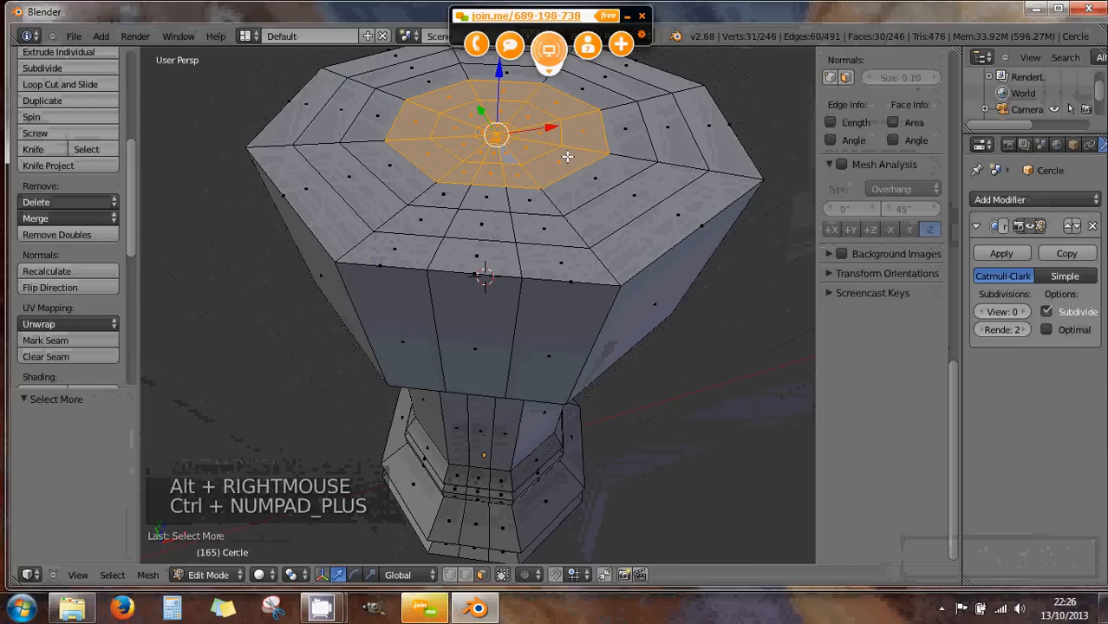
key("ctrl+KP_Add")
key("ctrl+KP_Add")
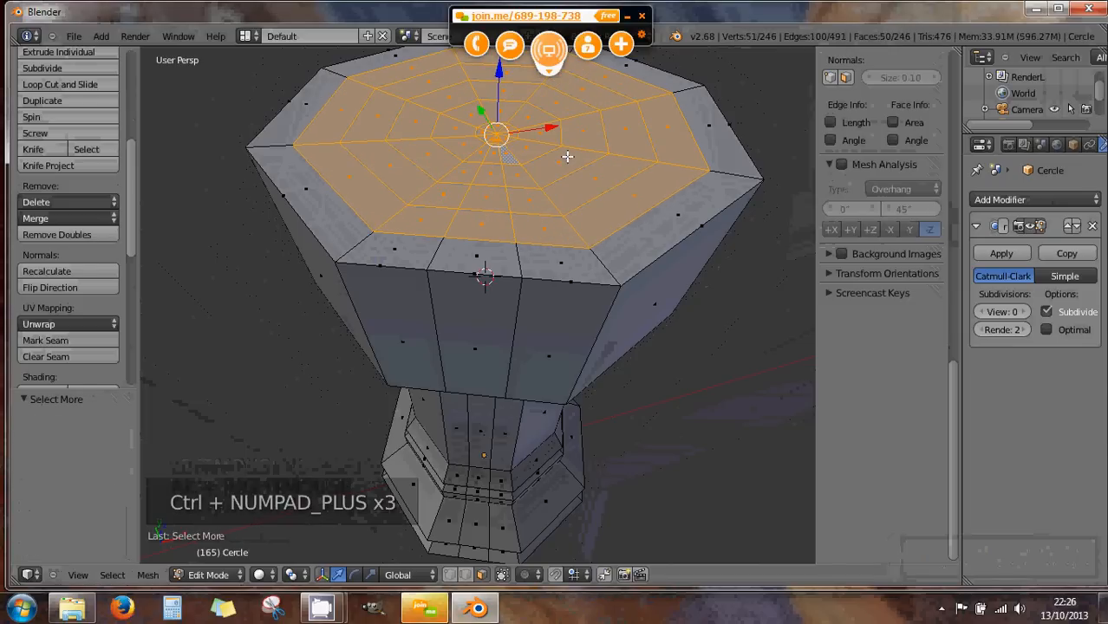
scroll(584, 175, "down", 2)
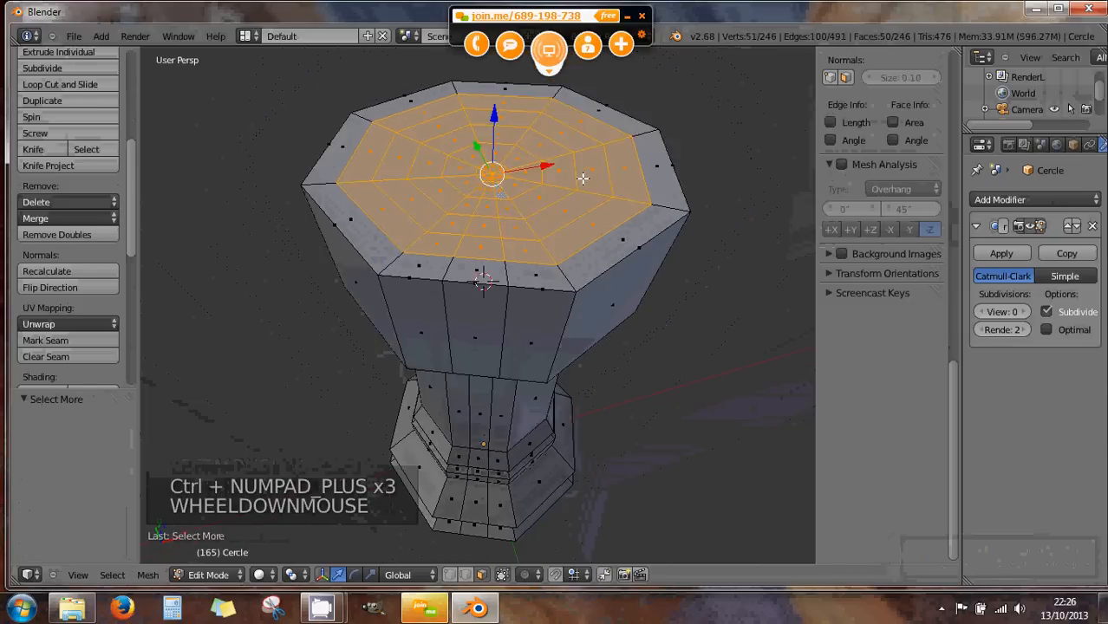
- Try to extrude the selected cap faces freely down into the cup, and undo the extrusion
key("e")
key("e")
key("e")
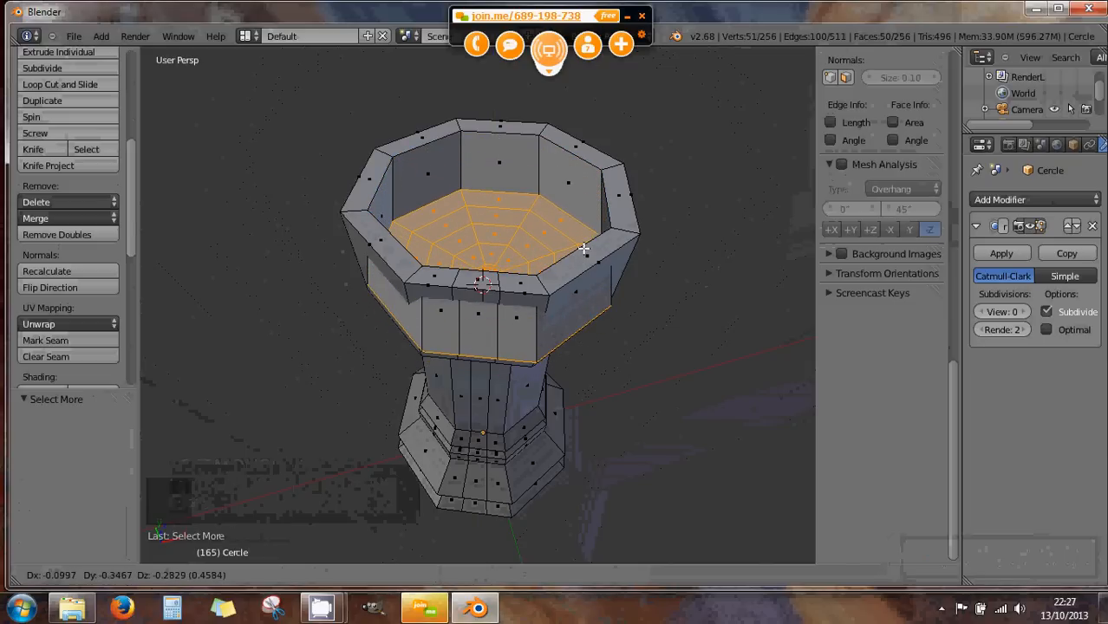
left_click(584, 249)
middle_click_drag(572, 250, 666, 206)
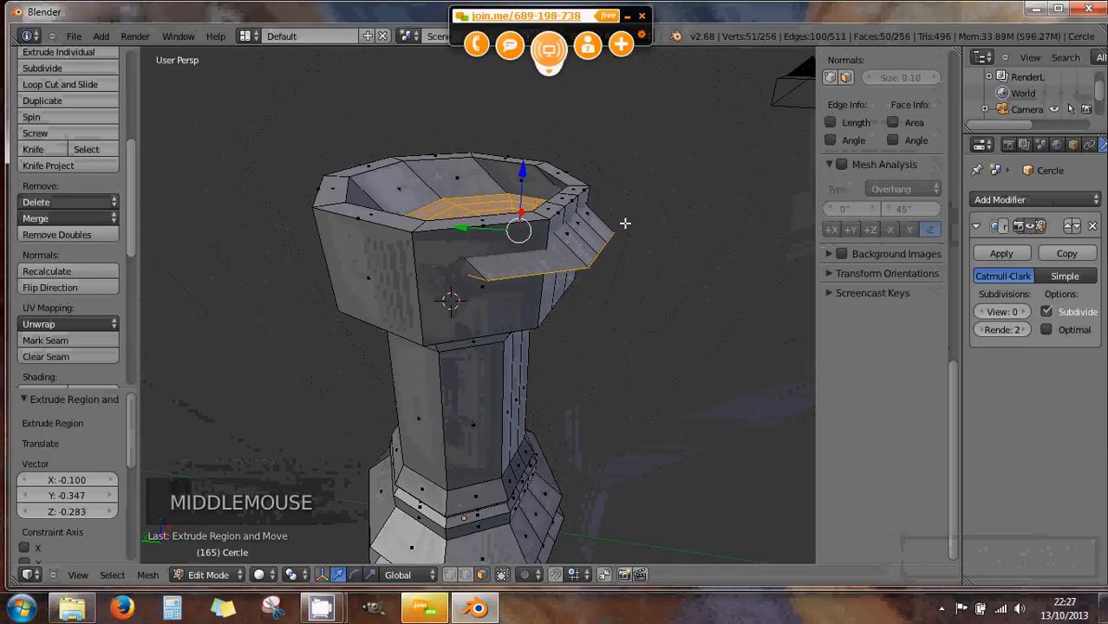
key("ctrl+z")
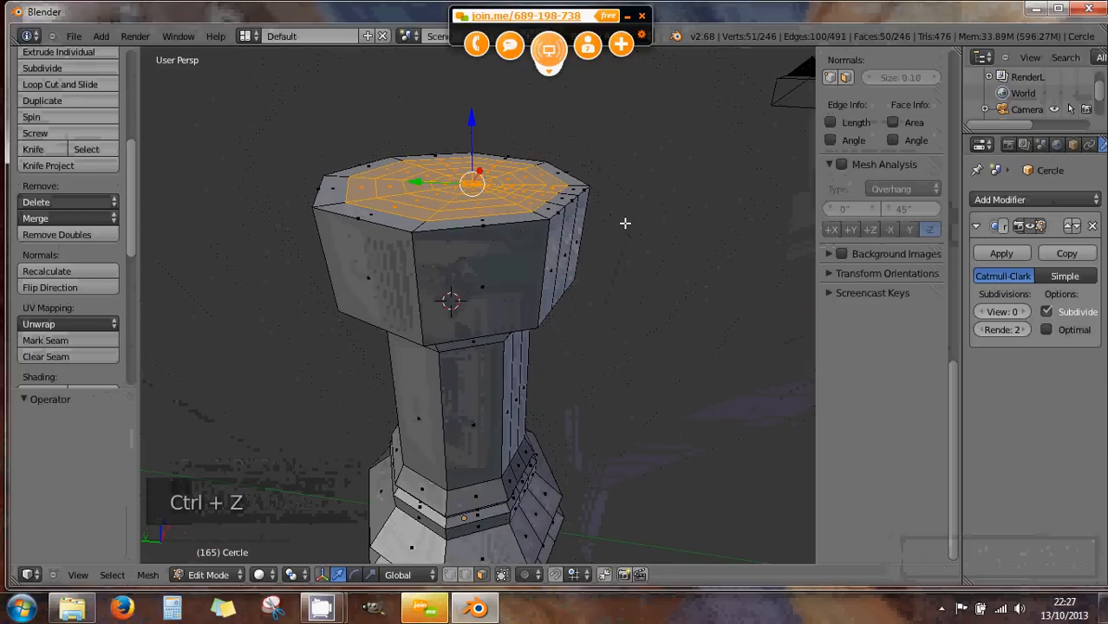
- Undo the cap's face selection and the four loop cuts
middle_click_drag(505, 211, 539, 260)
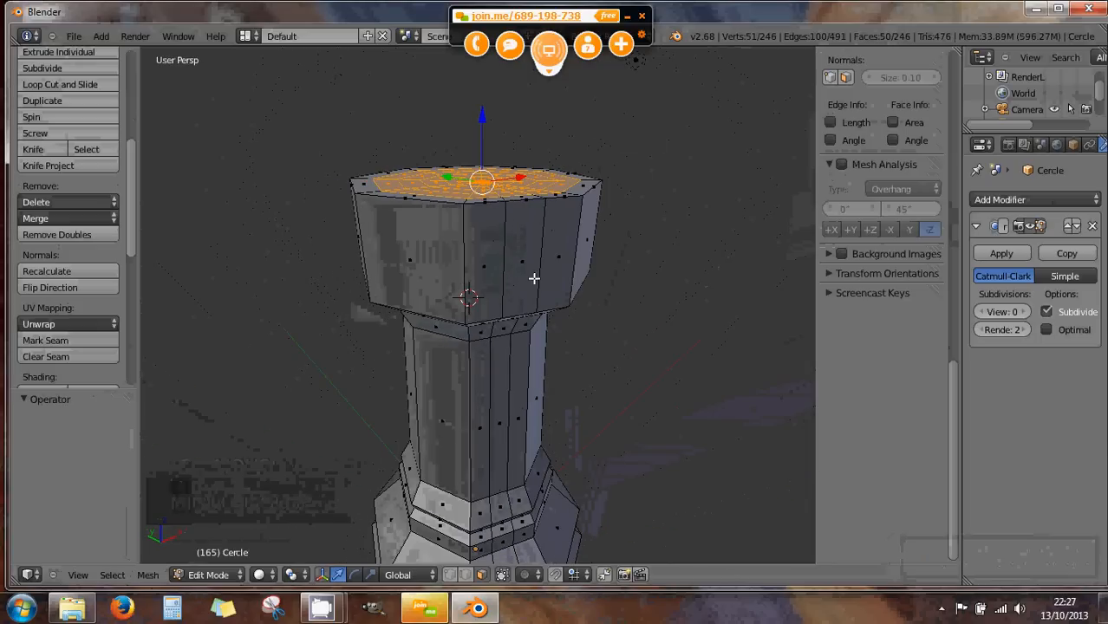
middle_click_drag(493, 296, 554, 242)
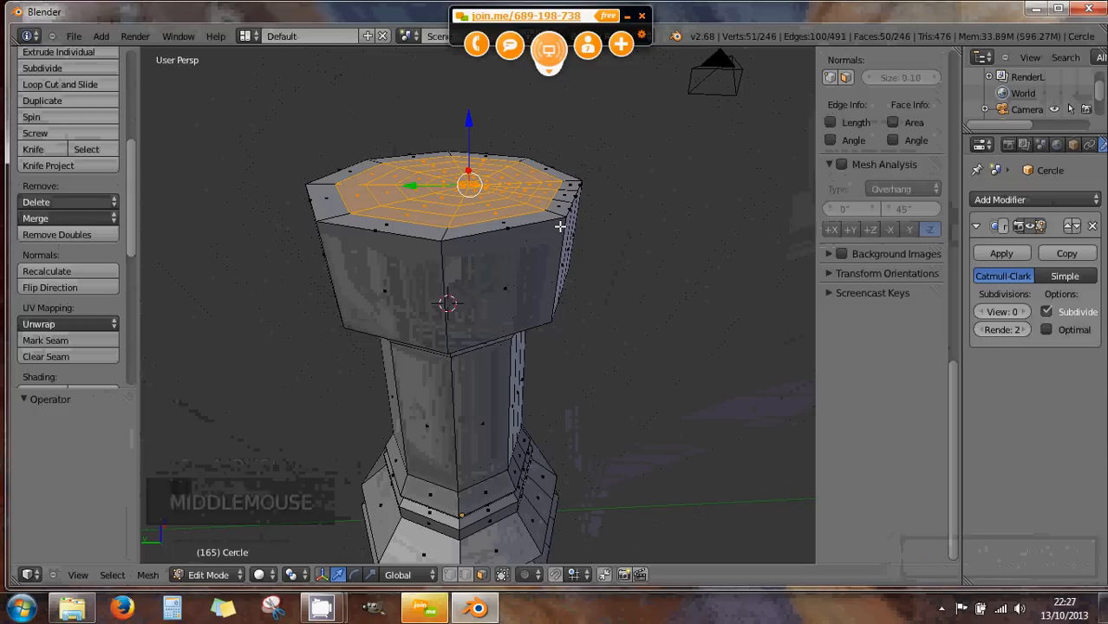
key("ctrl+z")
key("ctrl+z")
key("ctrl+z")
key("ctrl+z")
key("ctrl+z")
key("ctrl+z")
key("ctrl+z")
key("ctrl+z")
key("ctrl+z")
key("ctrl+z")
key("ctrl+z")
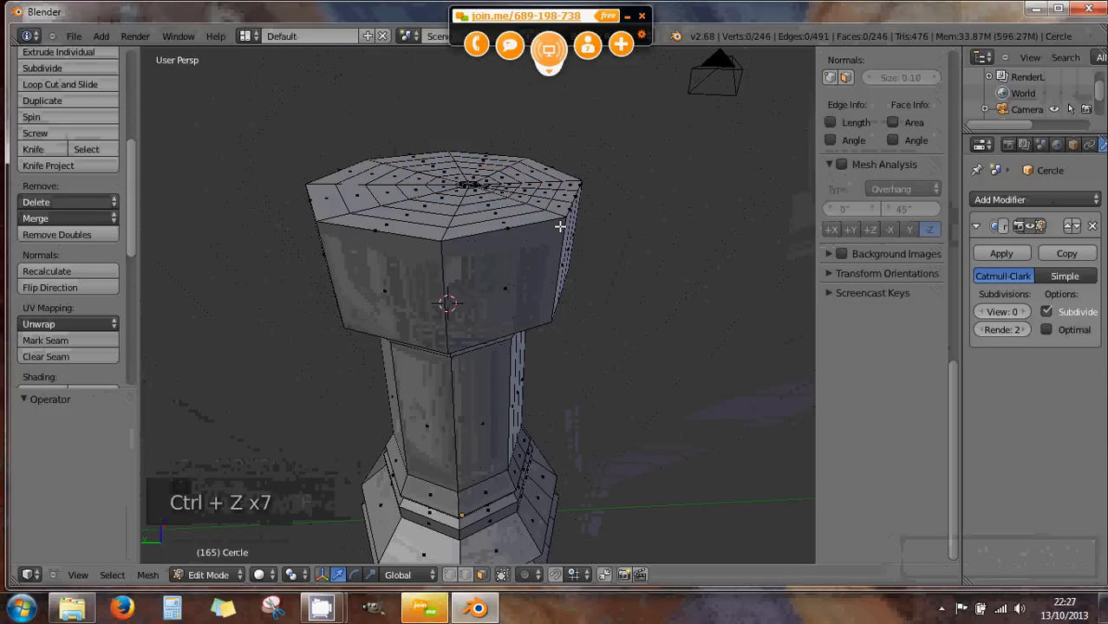
key("ctrl+z")
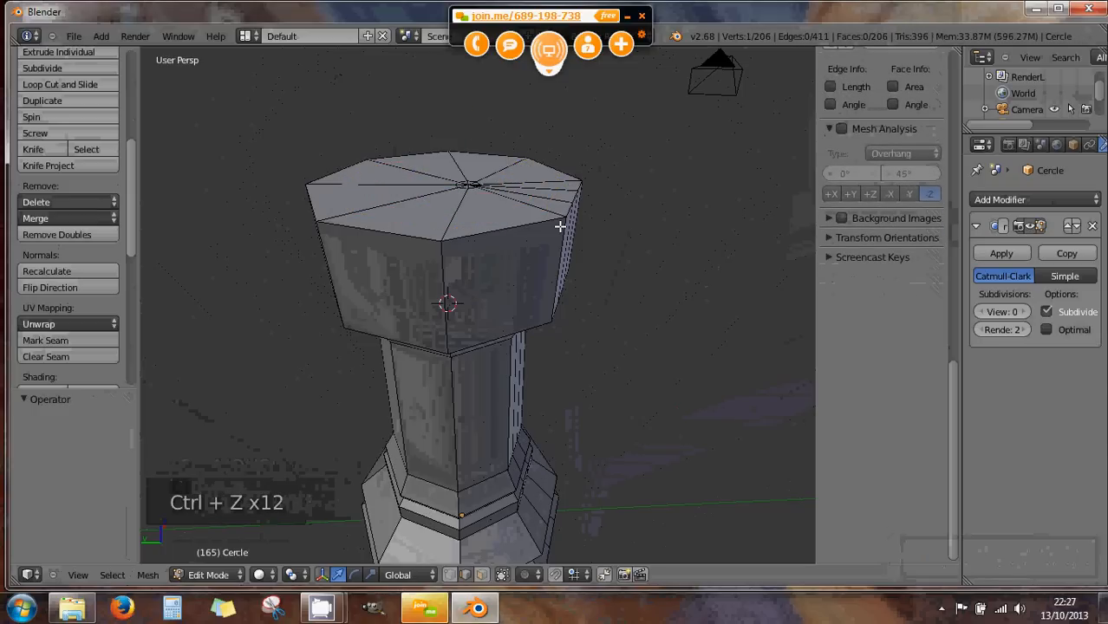
- Redo the cap's four loop cuts and the switch to face selection
key("ctrl+shift+z")
key("ctrl+shift+z")
key("ctrl+shift+z")
key("ctrl+shift+z")
key("ctrl+shift+z")
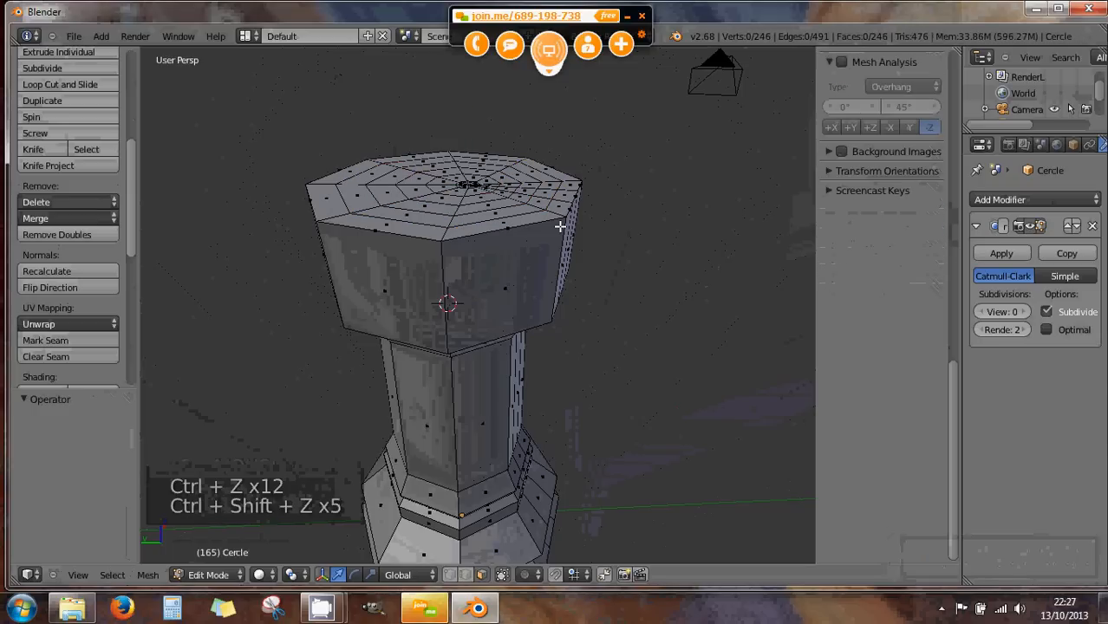
- Loop-select a ring of faces near the cap's centre, grow it over the whole cap, and shrink the selection by one ring
right_click(447, 191, "alt")
key("ctrl+KP_Add")
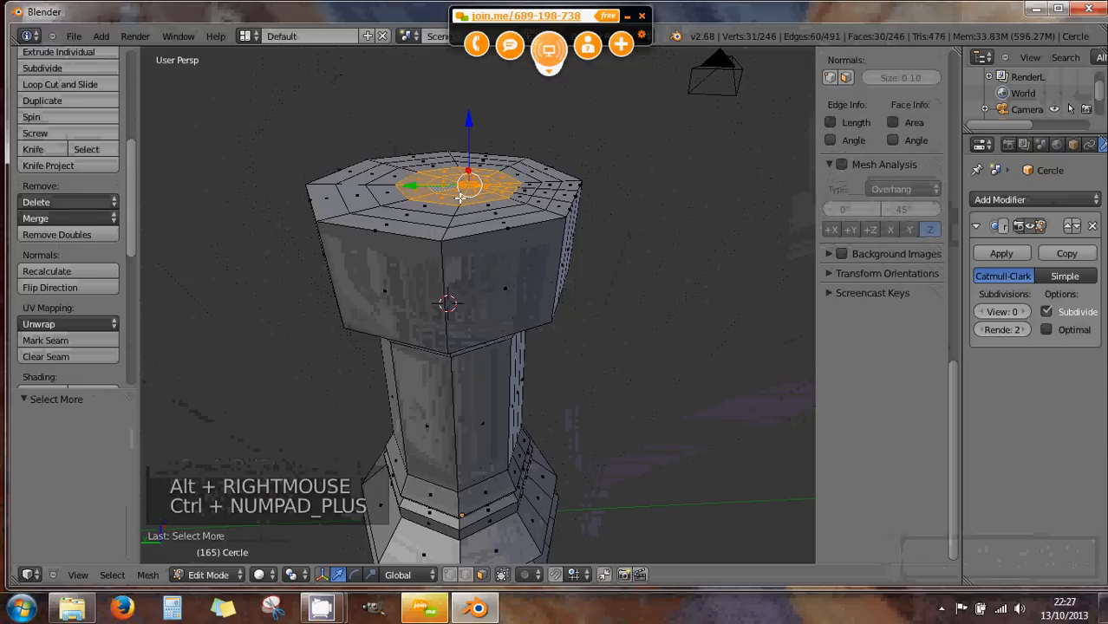
key("ctrl+KP_Add")
key("ctrl+KP_Add")
key("ctrl+KP_Add")
key("ctrl+KP_Add")
key("ctrl+KP_Add")
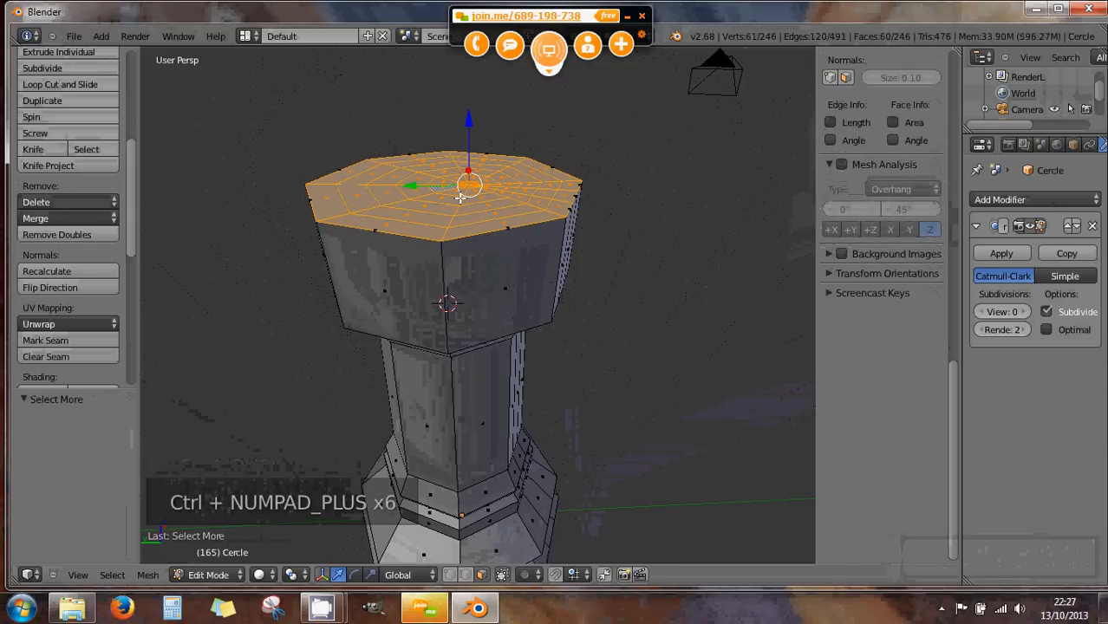
key("ctrl+KP_Subtract")
- Extrude the selected cap faces down into the cup by -0.664 along the global Z axis
key("e")
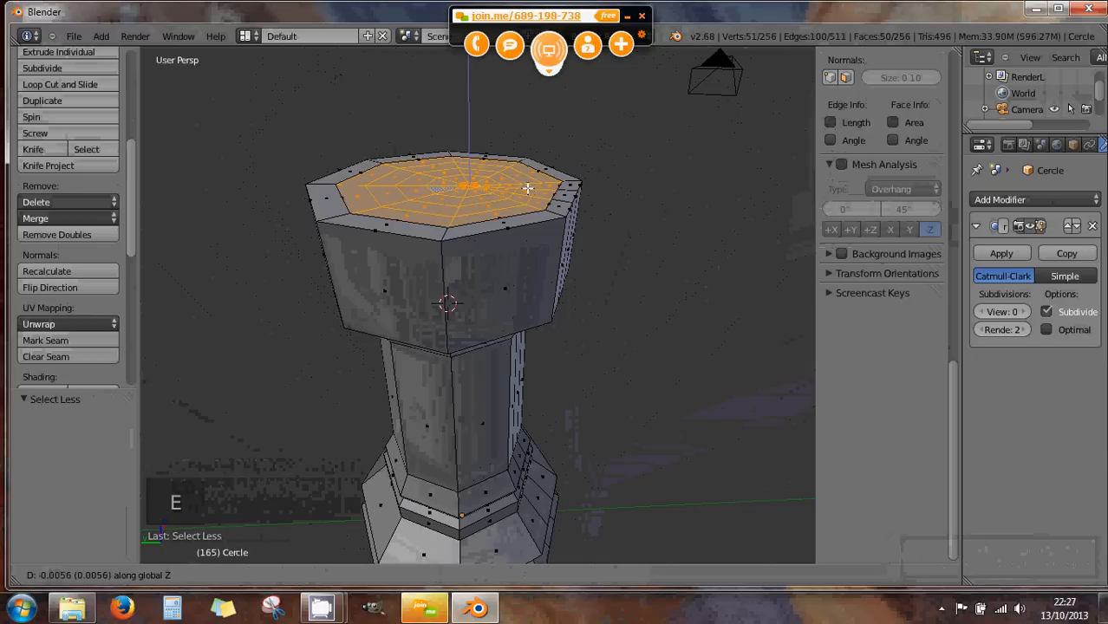
left_click(528, 269)
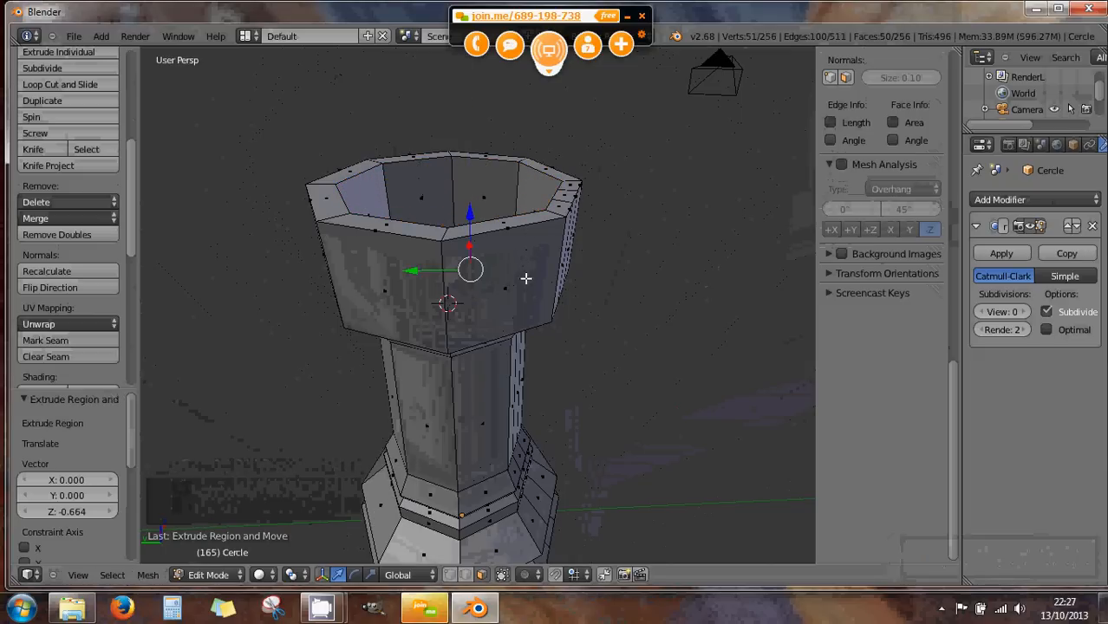
middle_click_drag(524, 277, 475, 290)
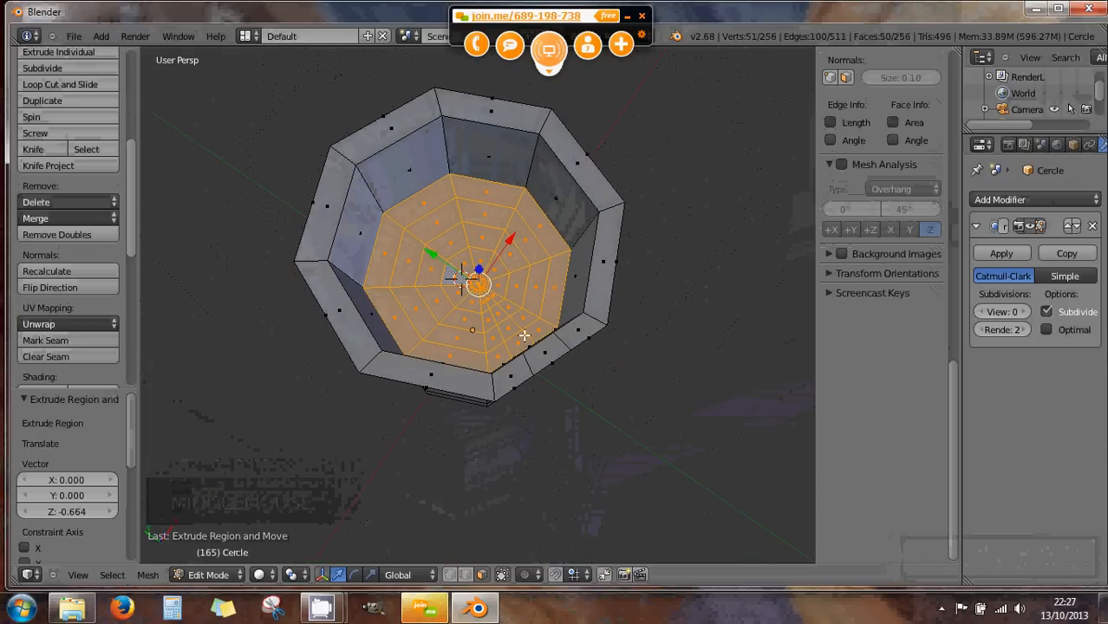
middle_click_drag(531, 357, 488, 193)
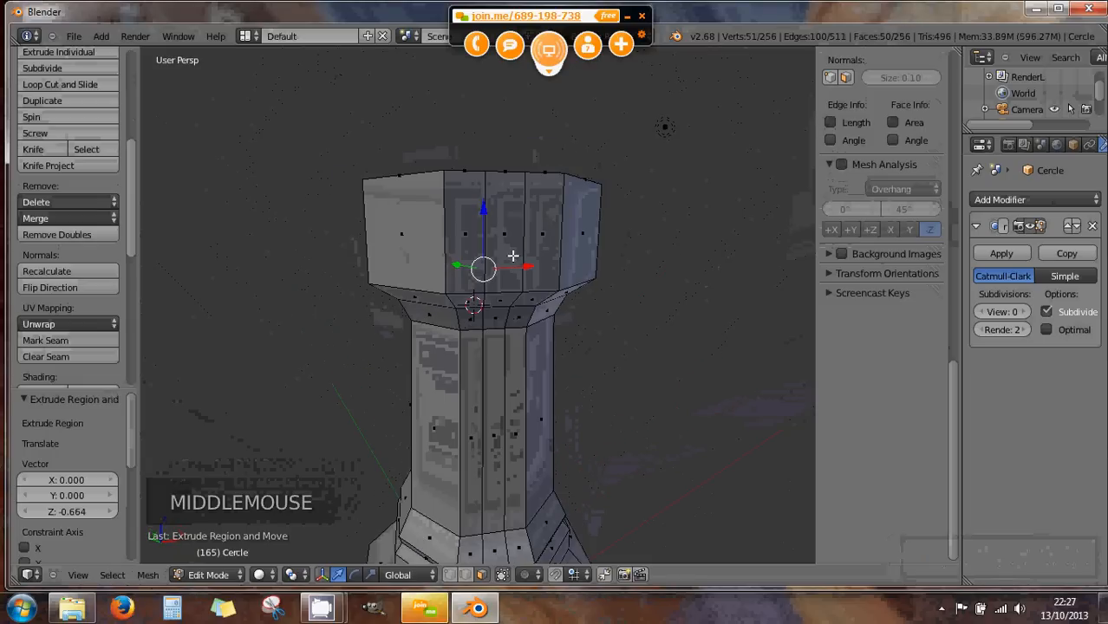
middle_click_drag(504, 238, 589, 310)
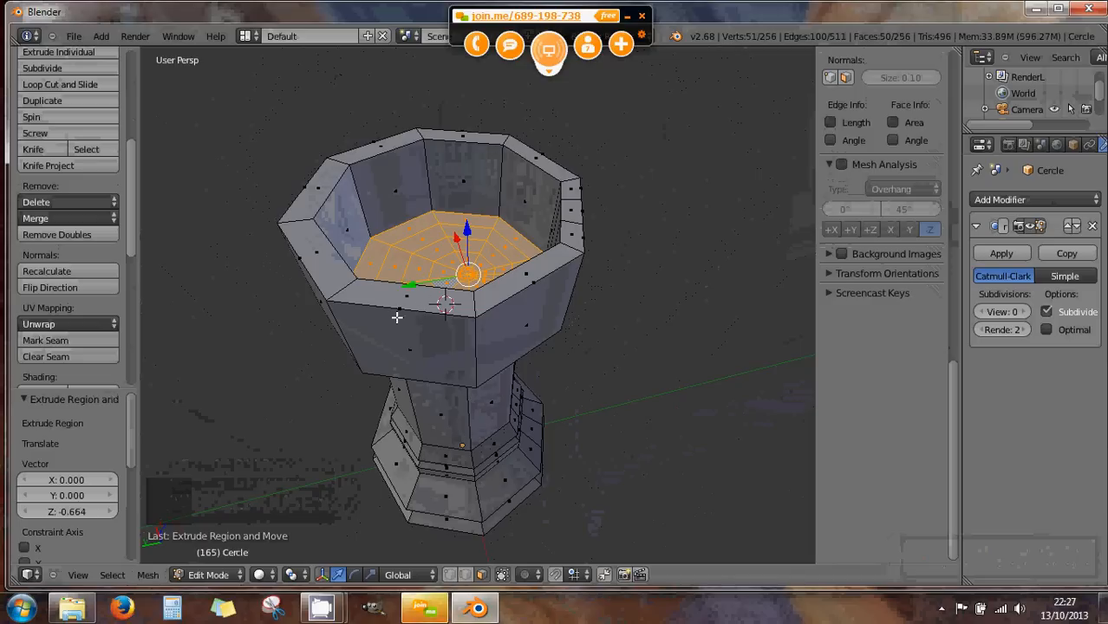
middle_click_drag(409, 324, 395, 360)
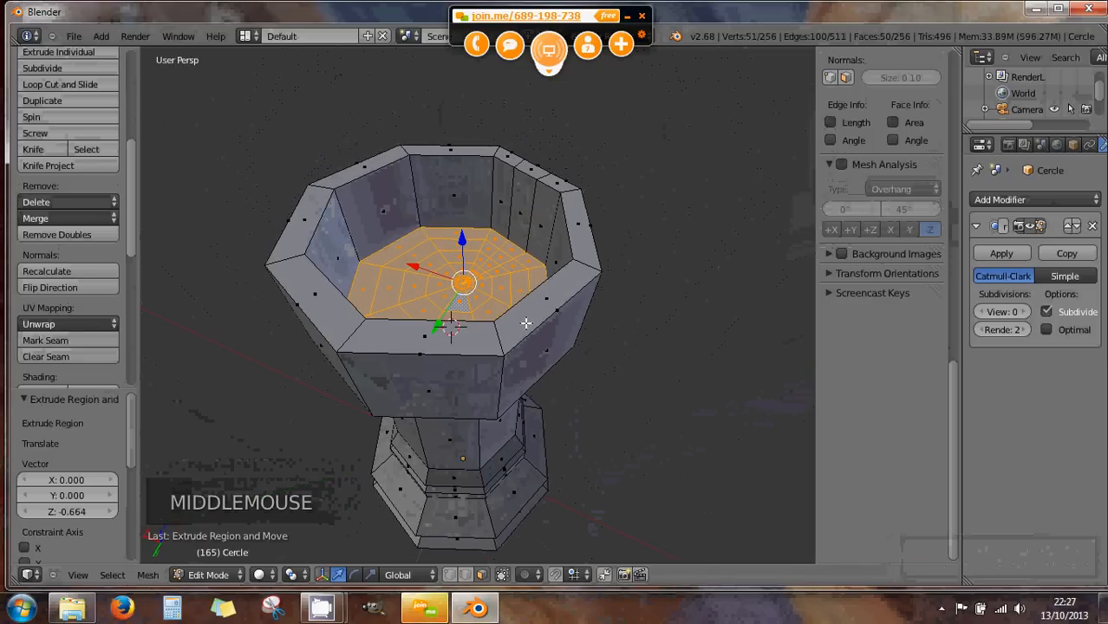
- Try moving the middle face of the divided rim segment by -0.250 along the global Z axis, and undo the move
middle_click_drag(526, 323, 510, 236)
right_click(512, 279)
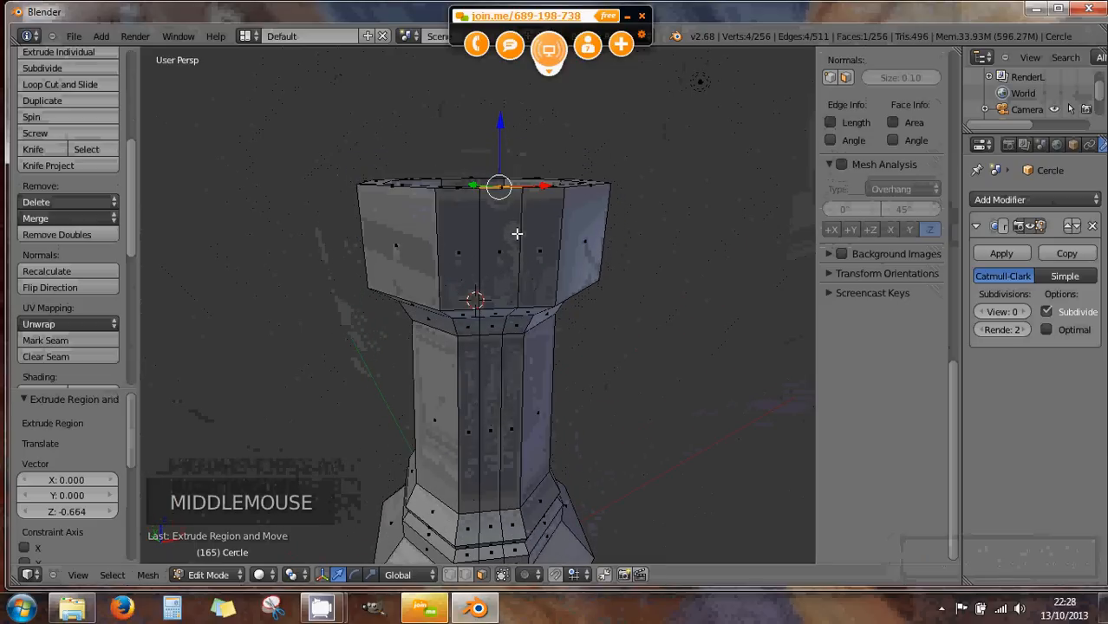
left_click_drag(499, 127, 499, 170)
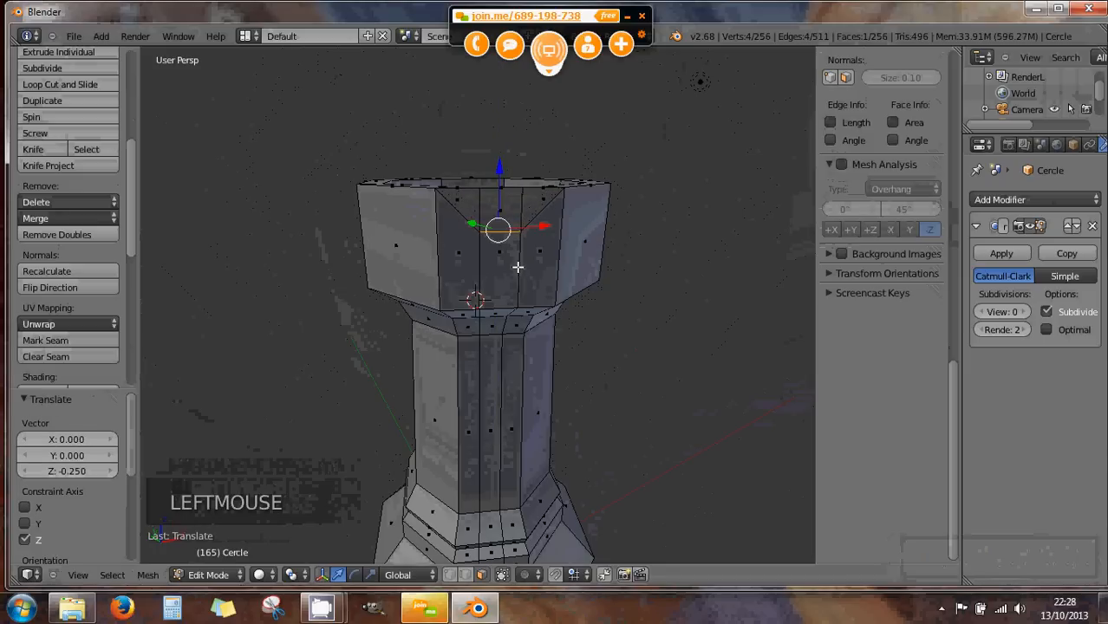
middle_click_drag(529, 260, 487, 312)
key("ctrl+z")
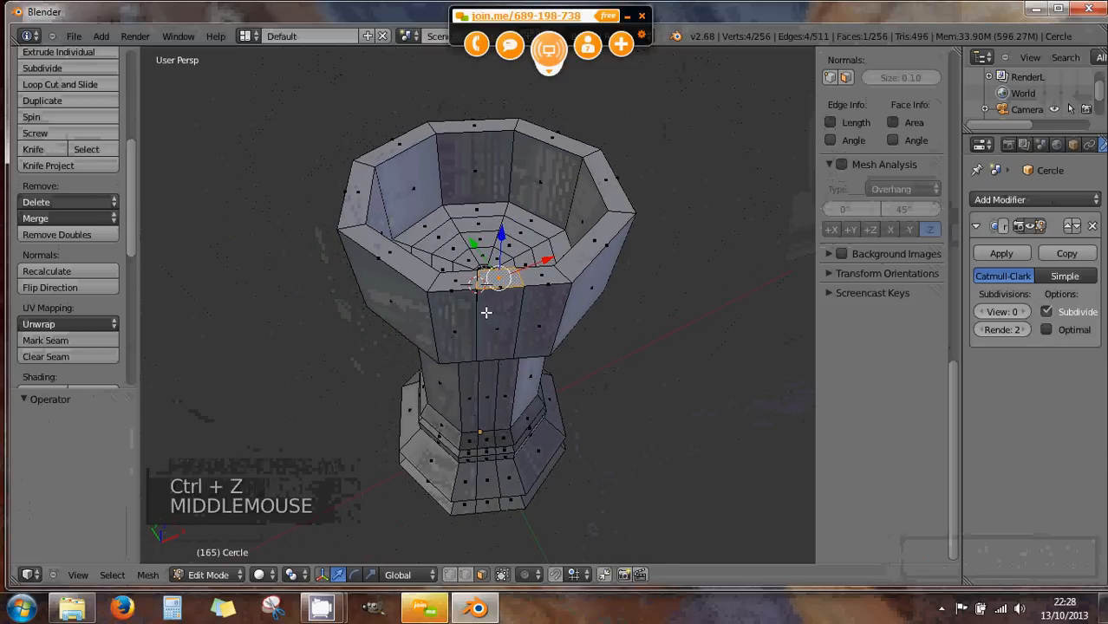
- Examine the cup's rim and outer walls around the selected rim face and on the neighbouring undivided side
scroll(504, 302, "up", 1)
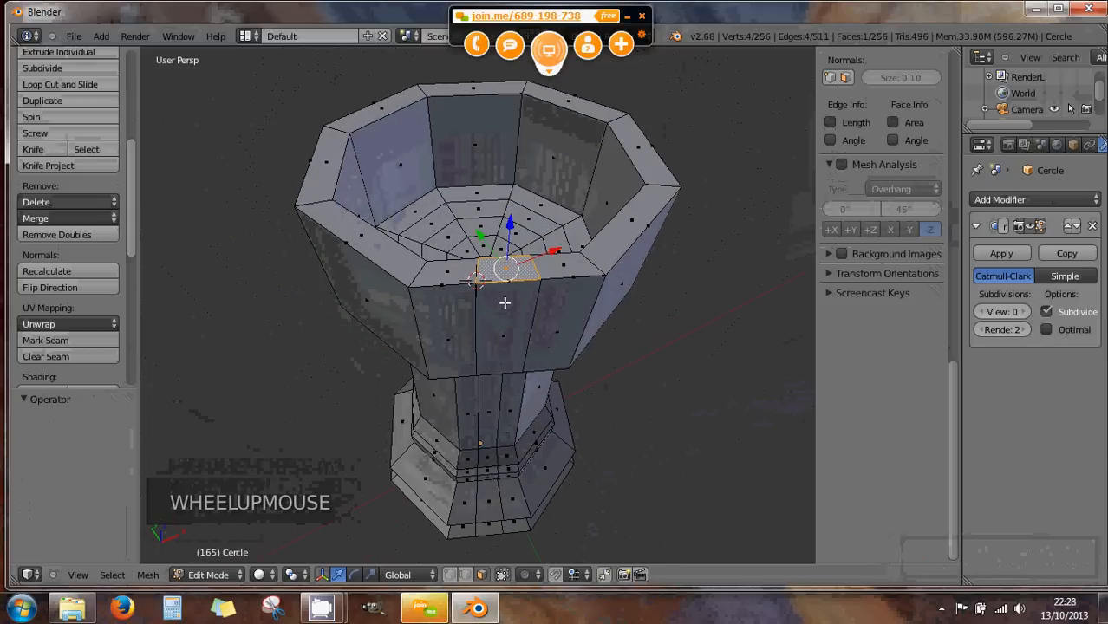
scroll(505, 302, "up", 3)
scroll(559, 281, "down", 2)
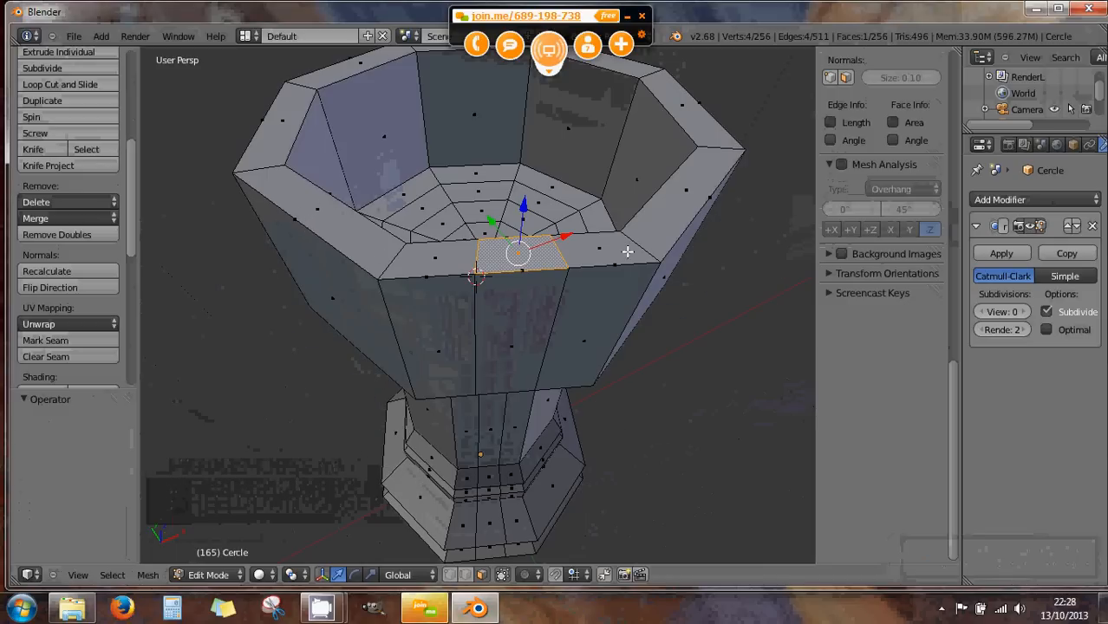
scroll(506, 282, "down", 2)
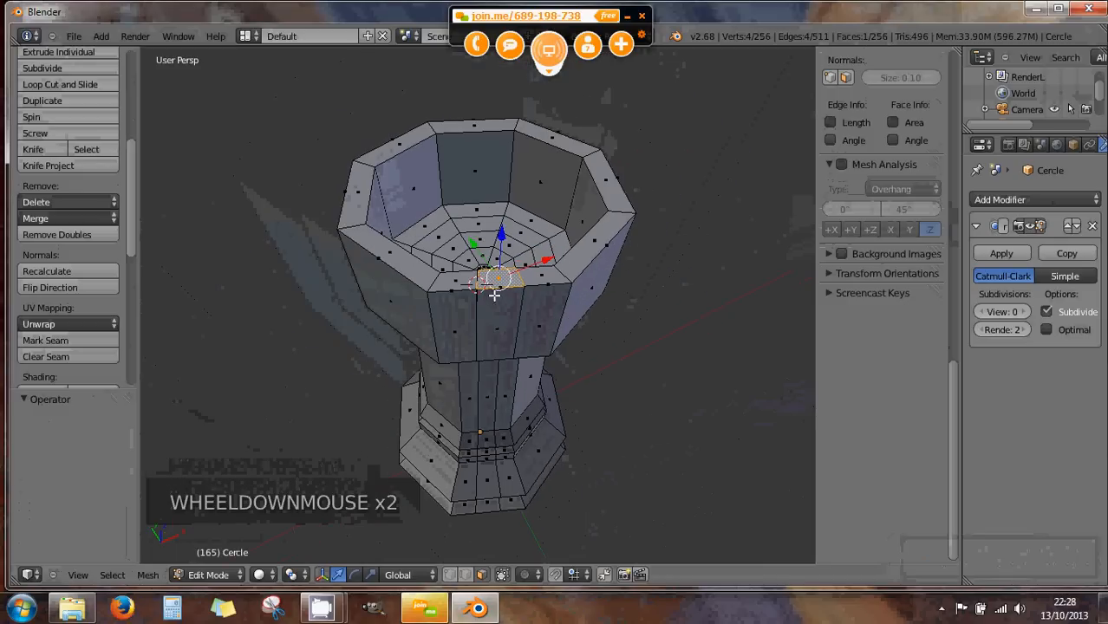
middle_click_drag(487, 295, 413, 261)
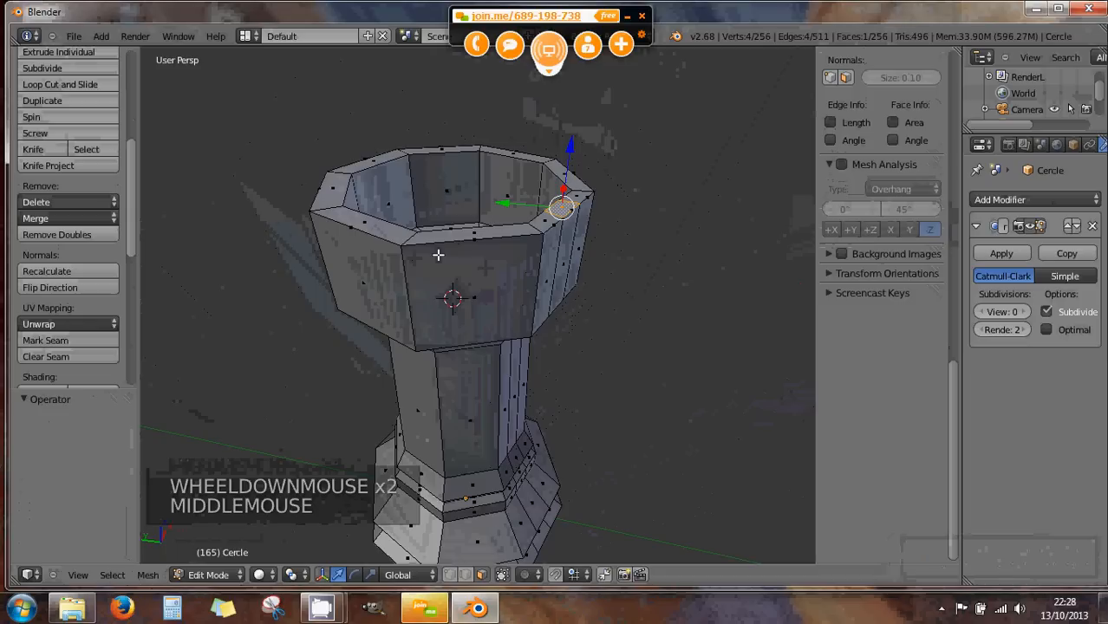
scroll(519, 279, "down", 2)
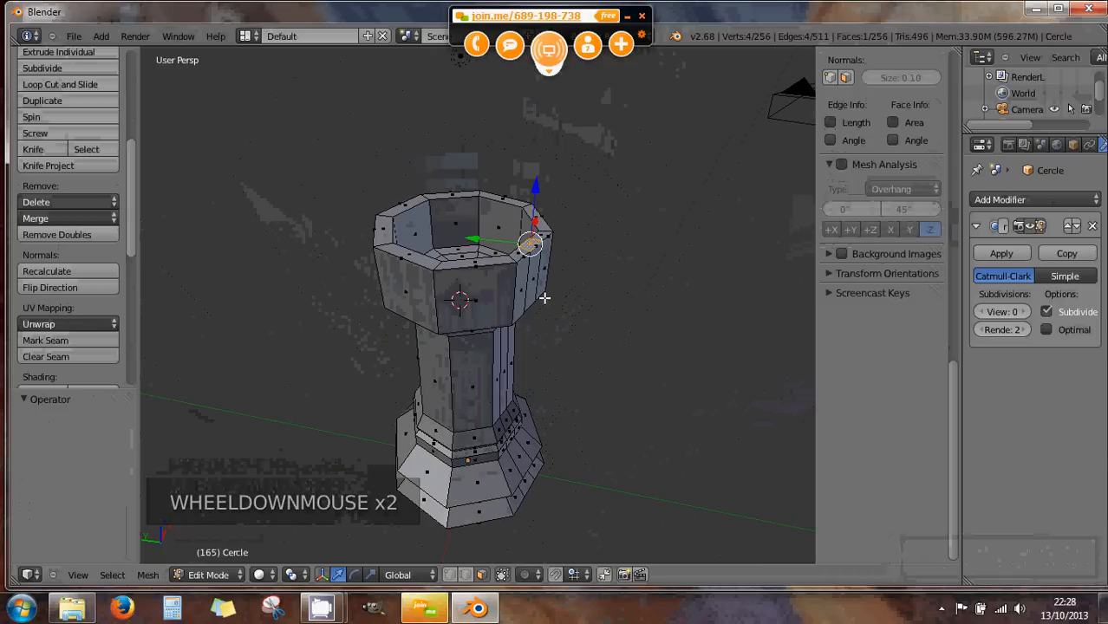
scroll(543, 297, "up", 3)
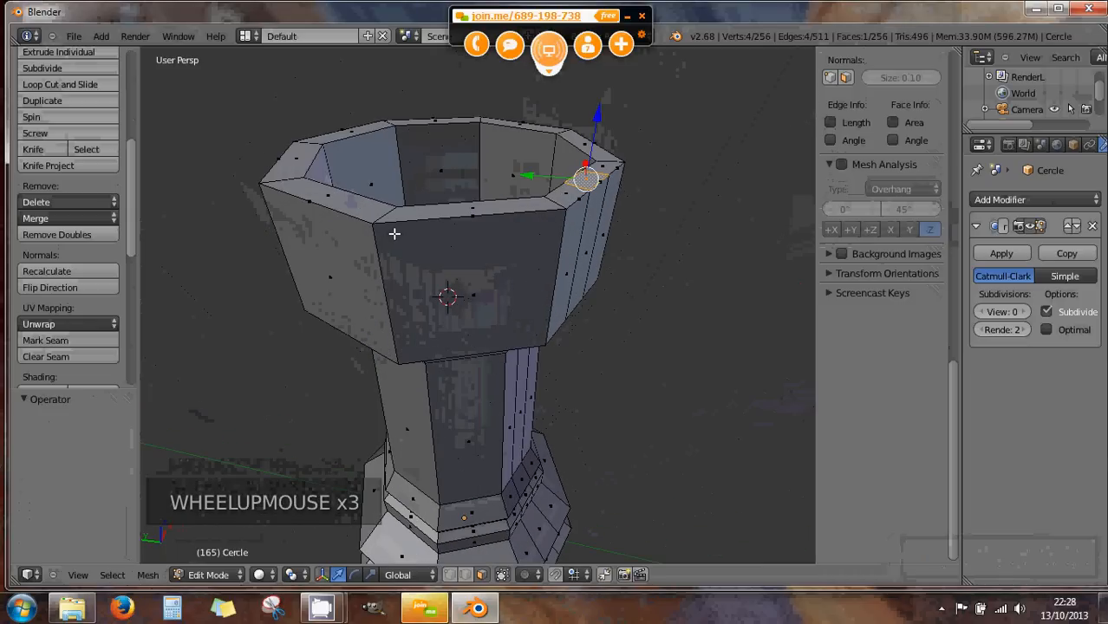
scroll(412, 228, "up", 2)
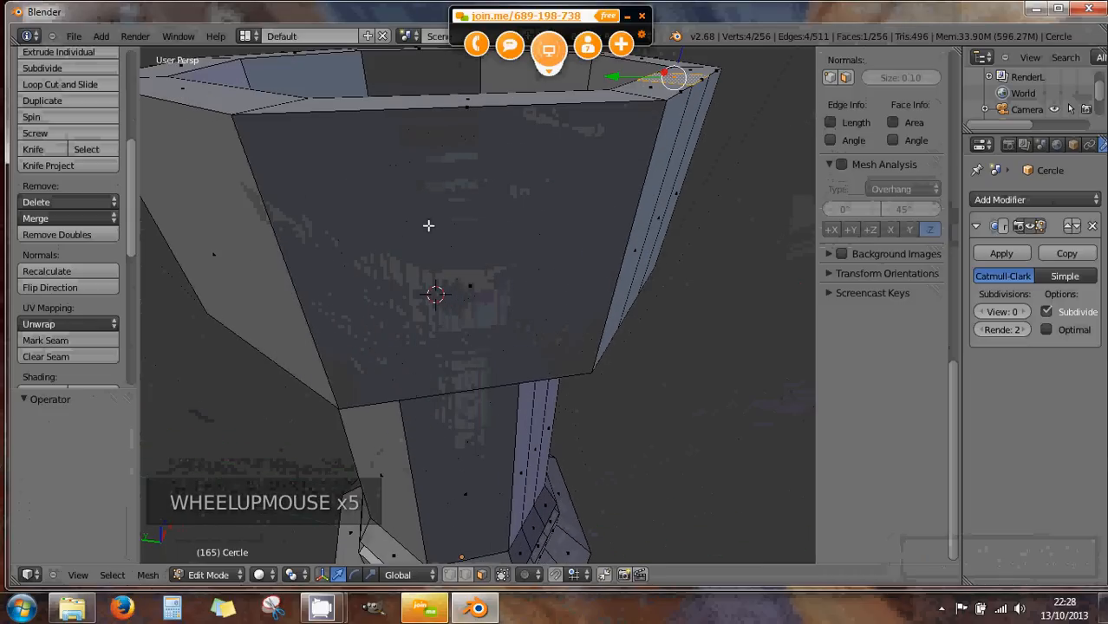
- Select the large undivided outer side face of the cup and check along its upper edge for an overlapping face
right_click(481, 288)
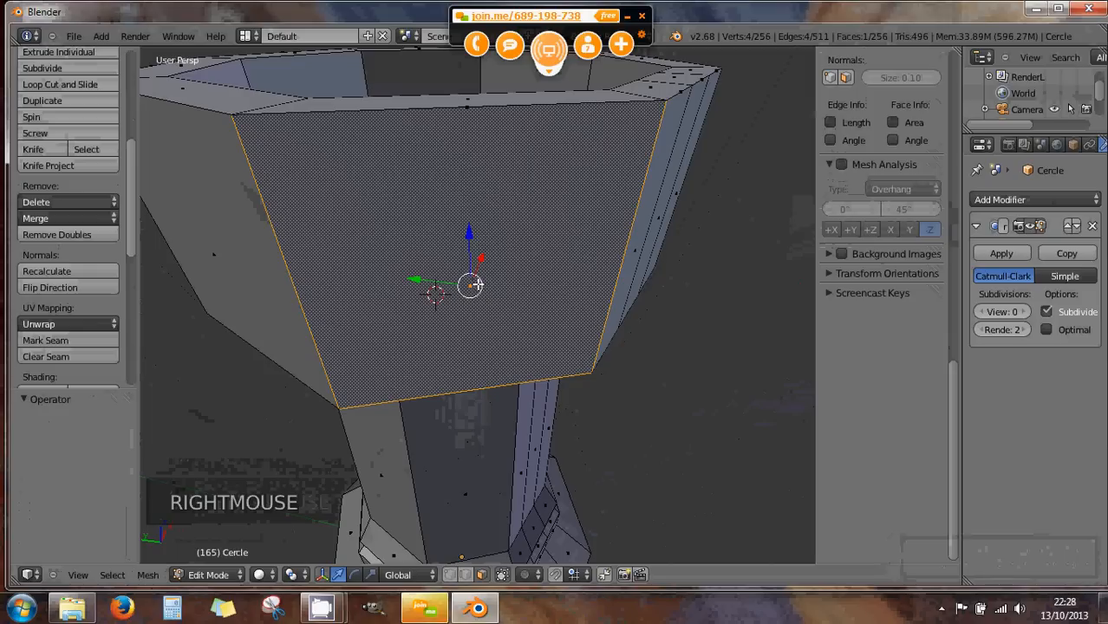
right_click(468, 108)
middle_click_drag(472, 139, 475, 203)
scroll(474, 183, "up", 2)
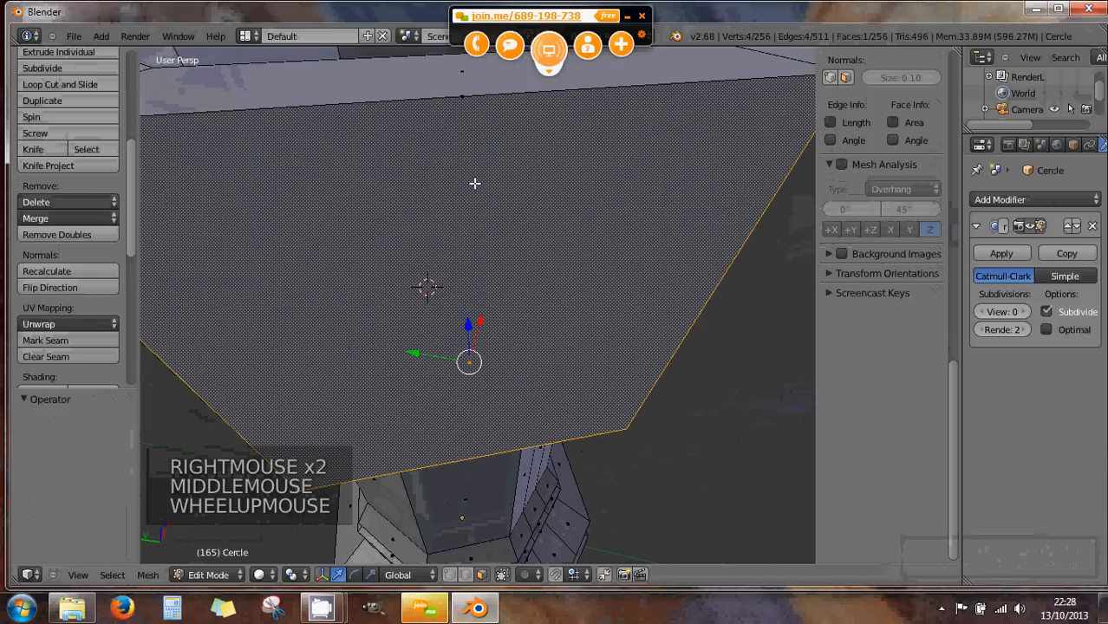
scroll(470, 183, "down", 2)
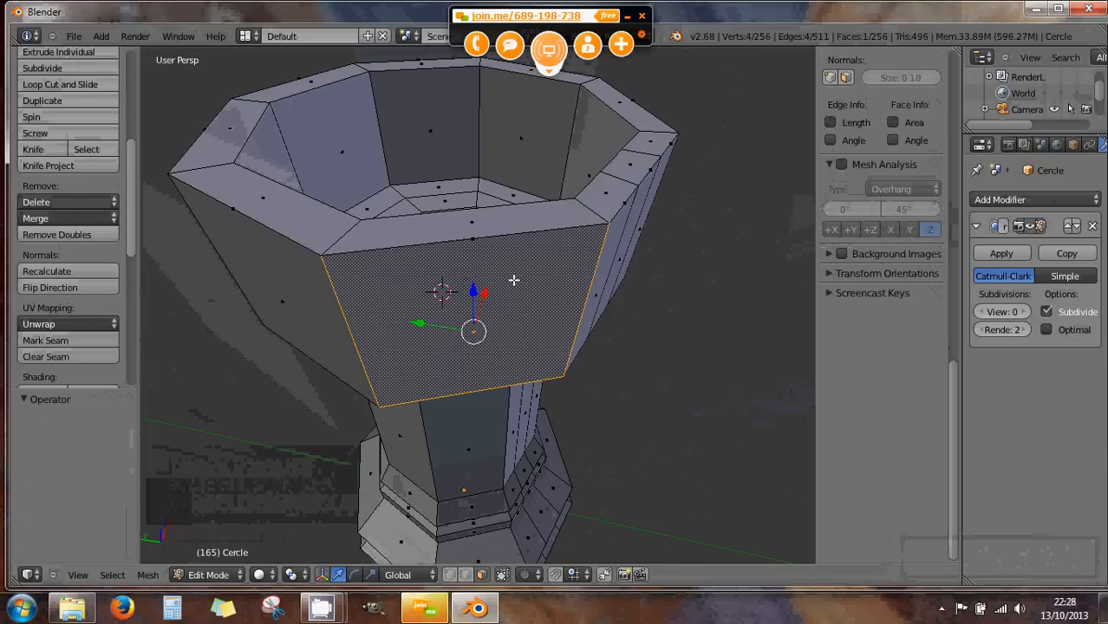
- Select the entire Cercle mesh and remove its doubled vertices with a merge distance of 0.0001
key("a")
key("a")
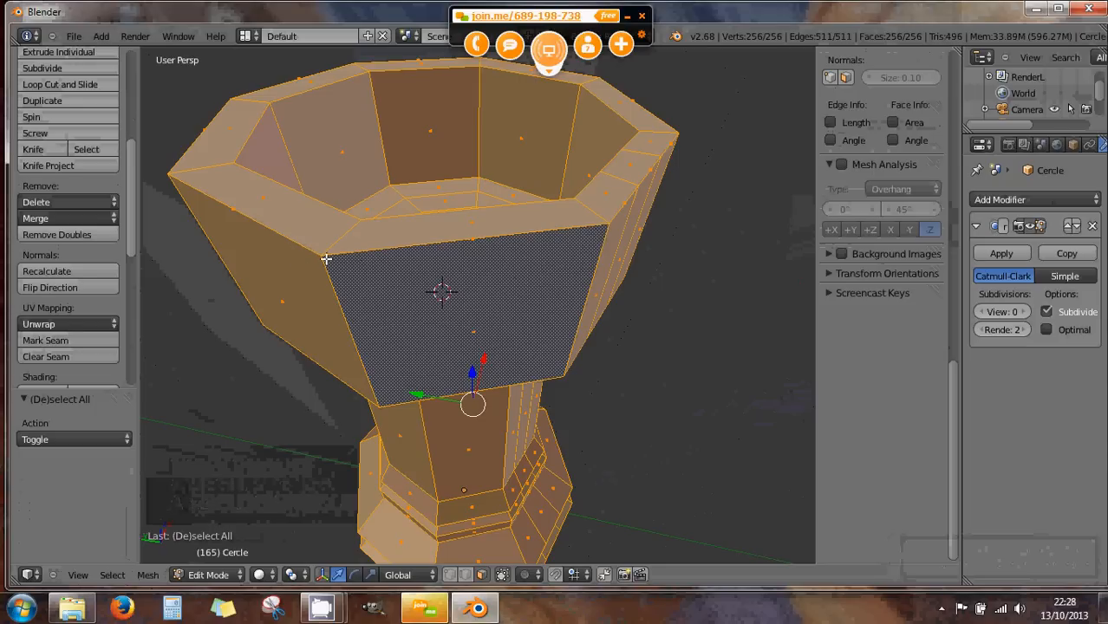
left_click(54, 234)
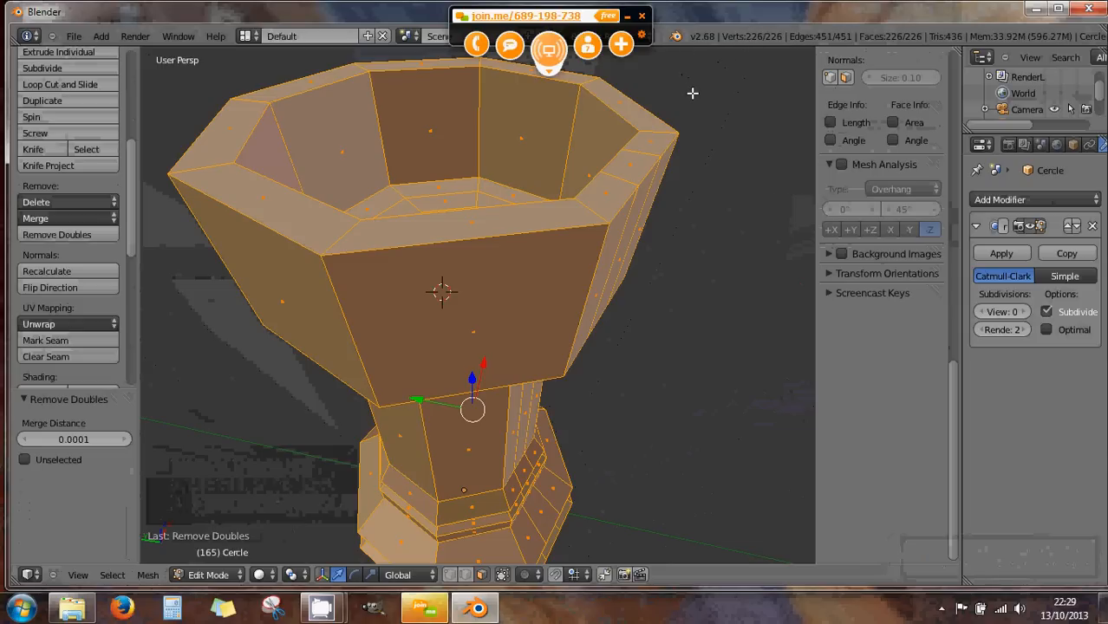
- Test the cleaned mesh by lowering the middle face of the divided rim segment along the global Z axis, and undo the moves
scroll(391, 265, "up", 2)
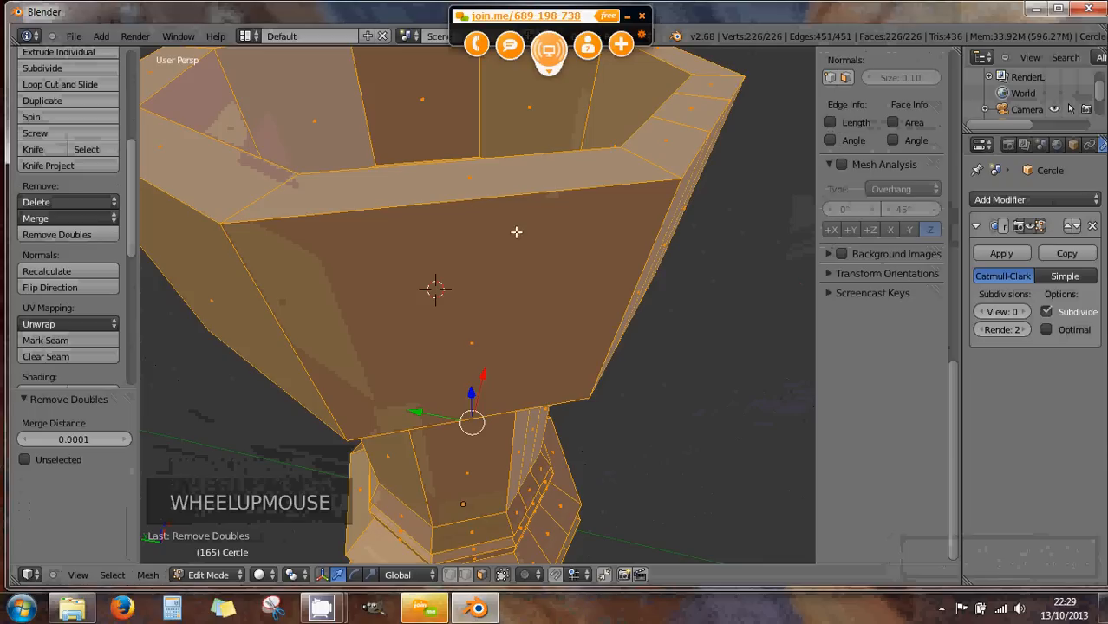
scroll(447, 286, "down", 2)
mouse_move(447, 288)
middle_mouse_down()
mouse_move(462, 358)
mouse_move(392, 273)
mouse_move(358, 264)
mouse_move(452, 284)
middle_mouse_up()
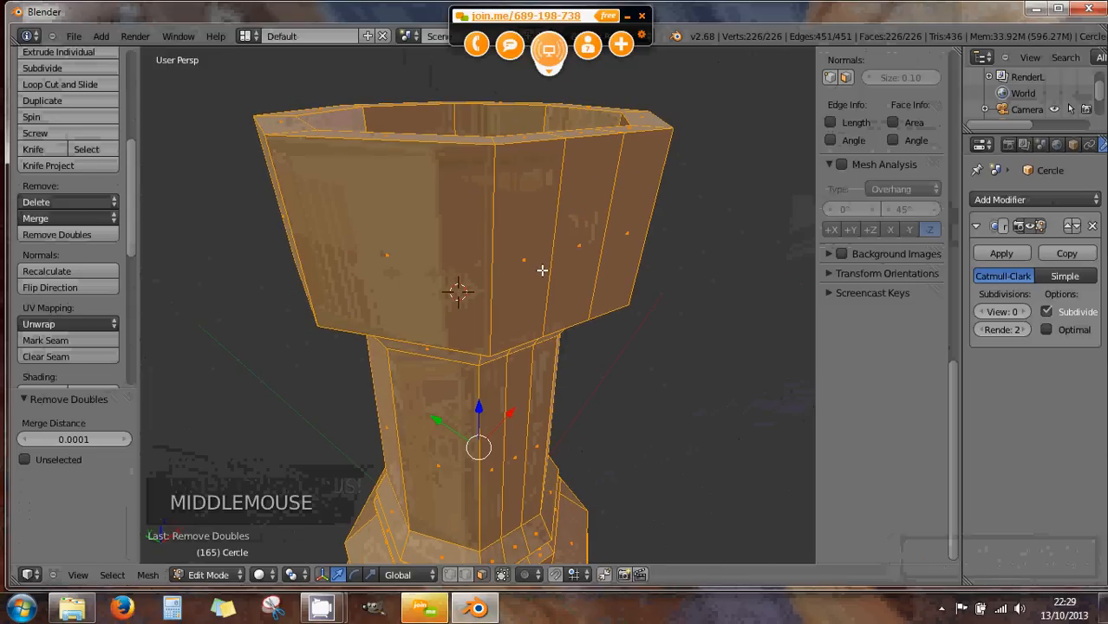
middle_click_drag(527, 259, 449, 264)
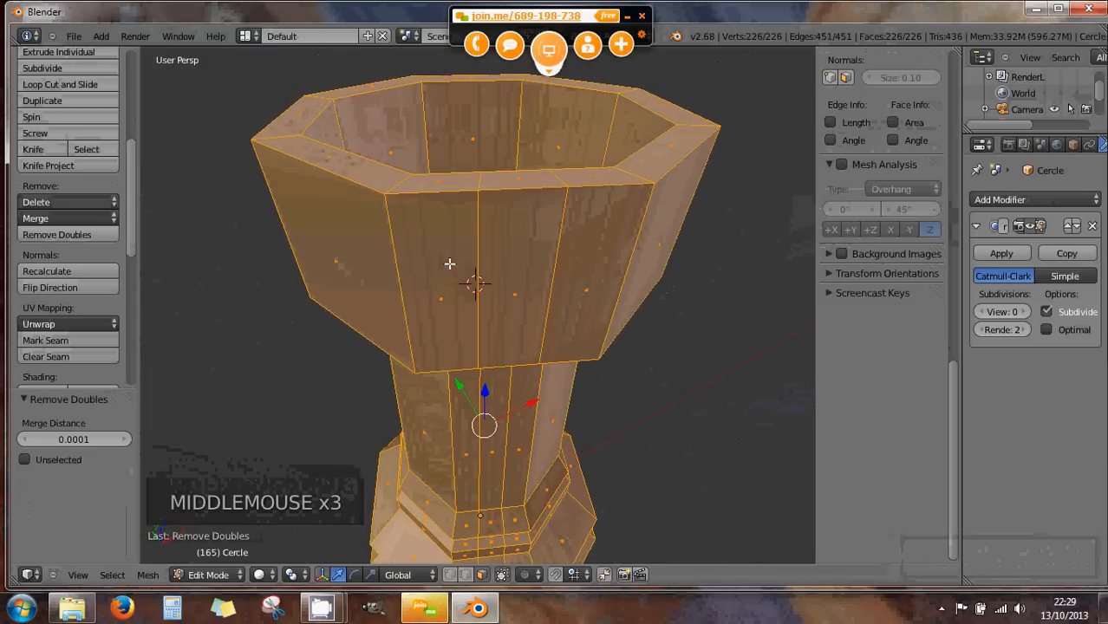
right_click(521, 180)
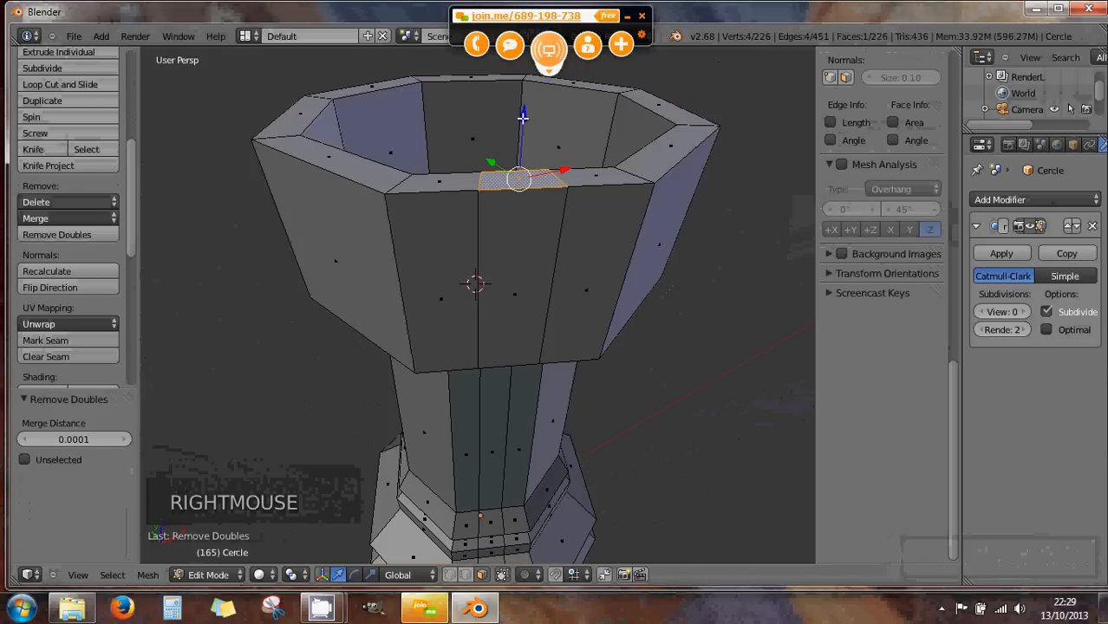
left_click_drag(522, 117, 521, 156)
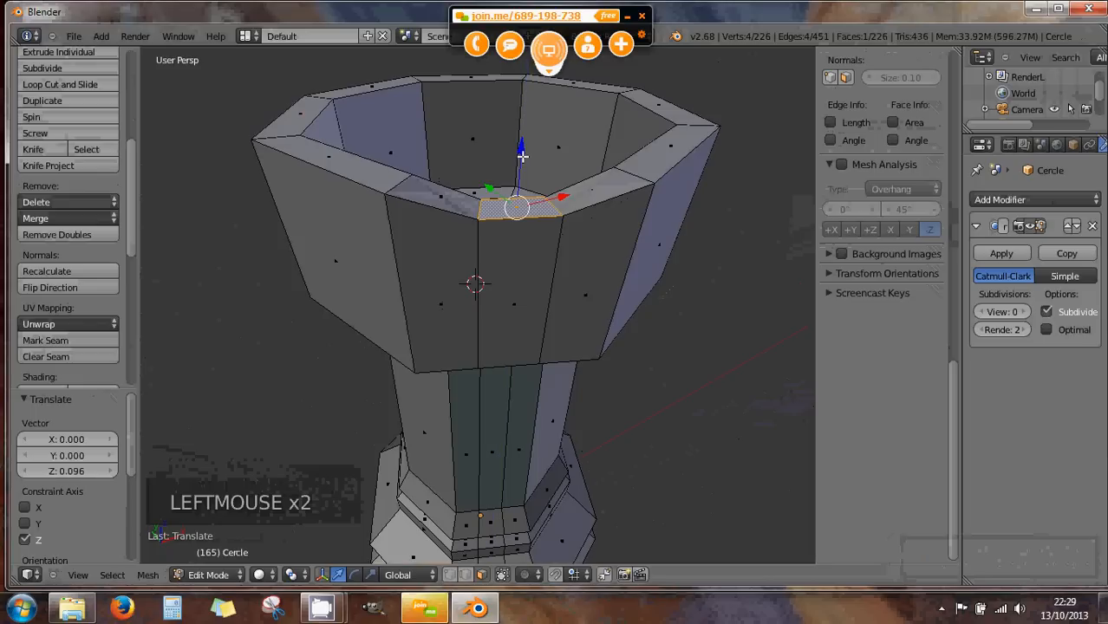
key("ctrl+z")
key("ctrl+z")
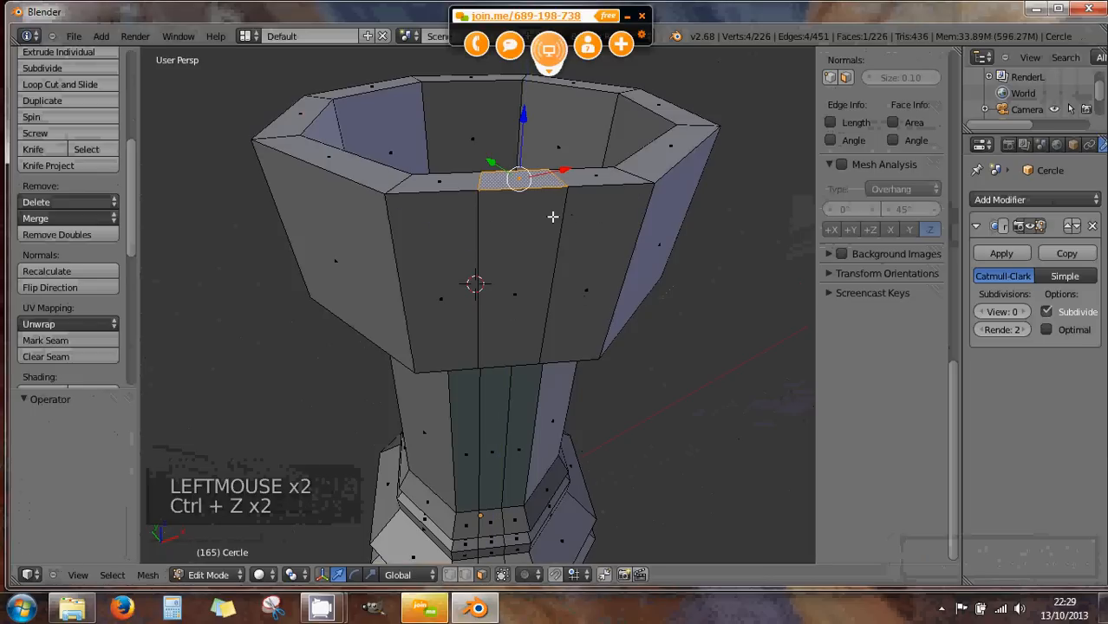
- Add two evenly spaced vertical loop cuts to the cup's undivided side next to the already divided one
middle_click_drag(476, 249, 406, 249)
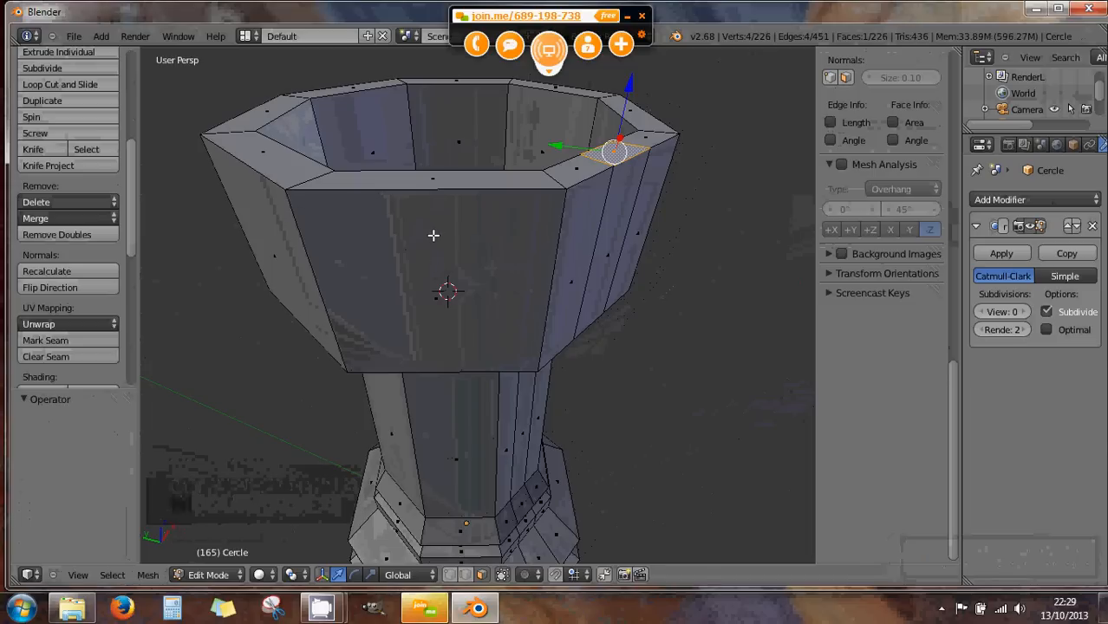
key("ctrl+r")
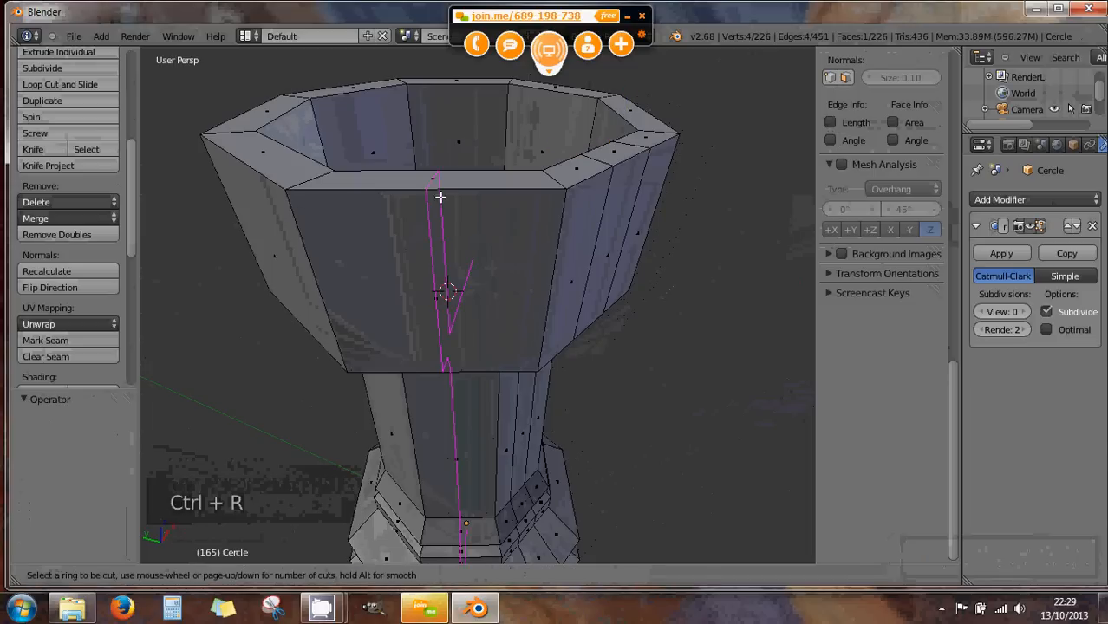
scroll(437, 193, "up", 1)
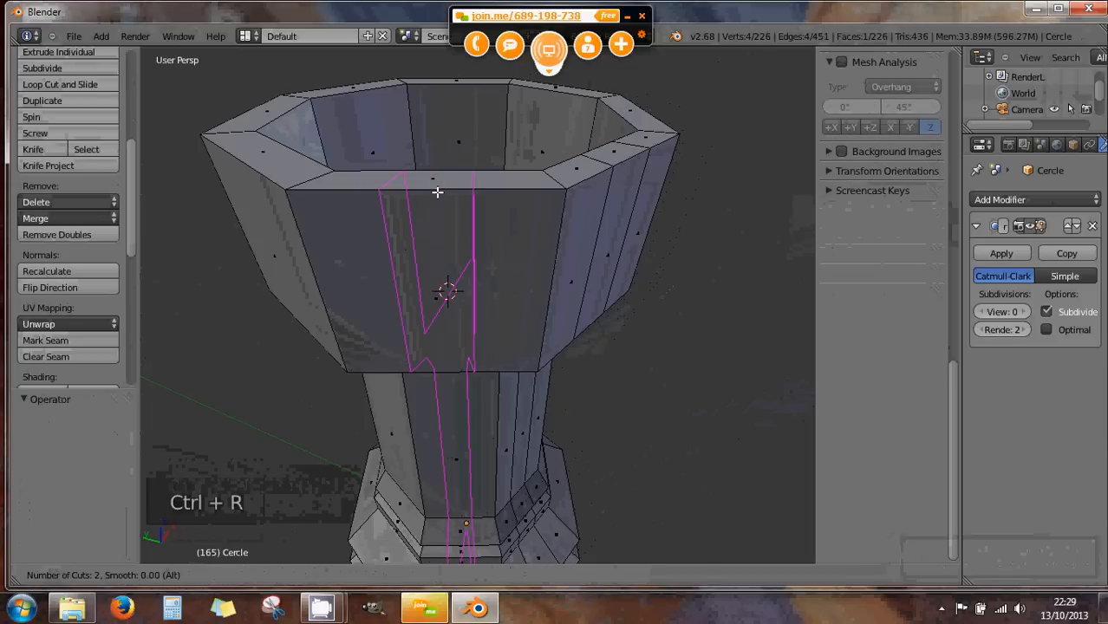
left_click(438, 193)
left_click(438, 193)
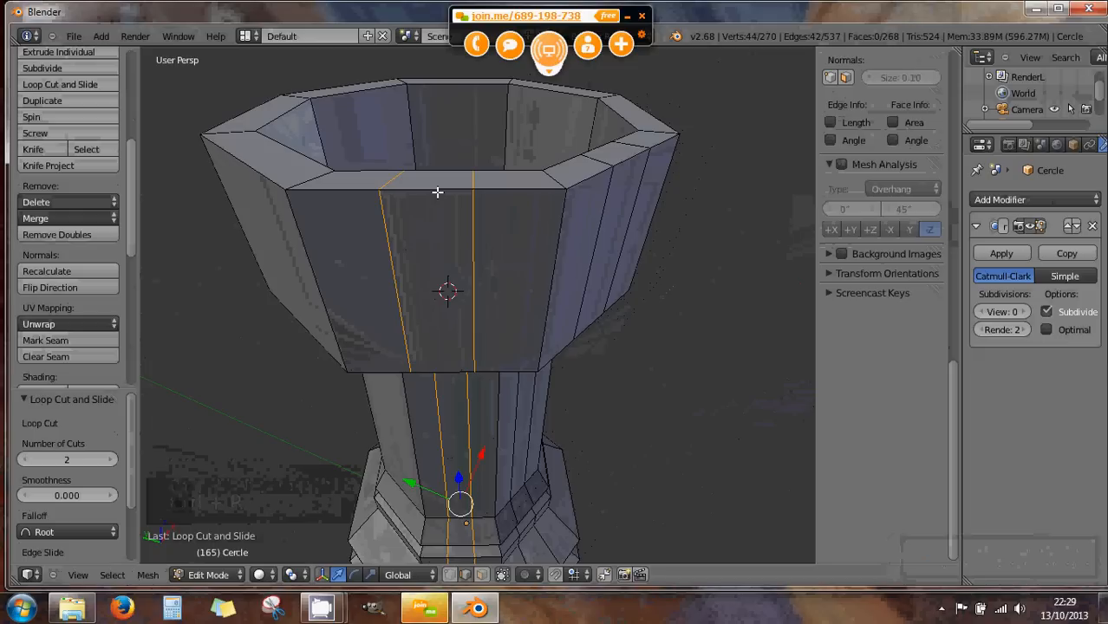
- Divide the next side of the cup with a two-cut vertical loop cut, keeping the cuts evenly spaced
middle_click_drag(394, 222, 421, 309)
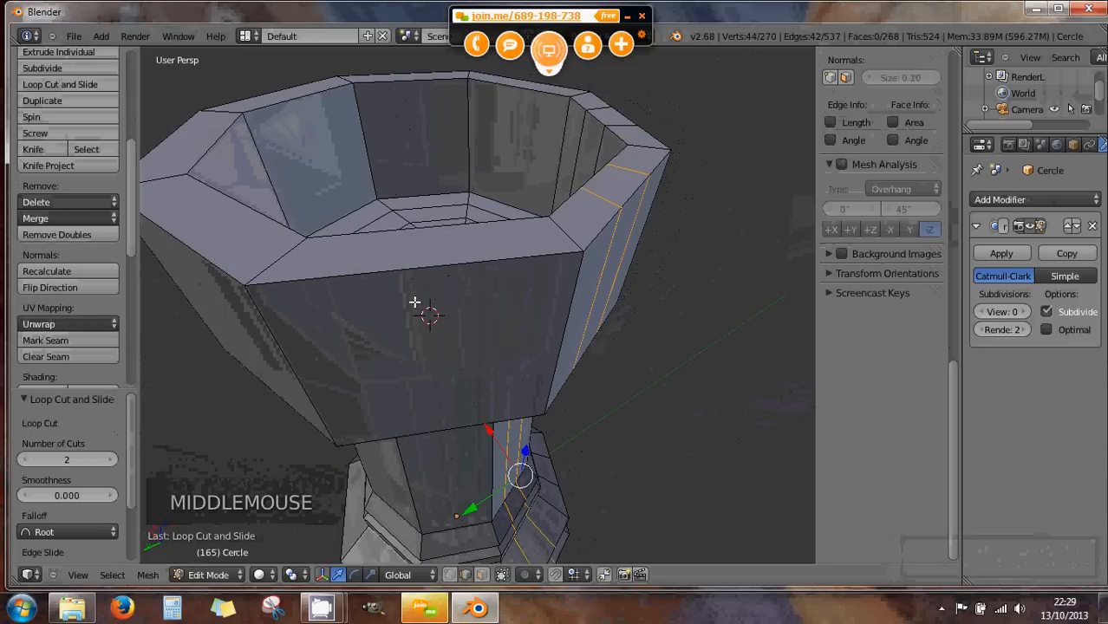
key("ctrl+r")
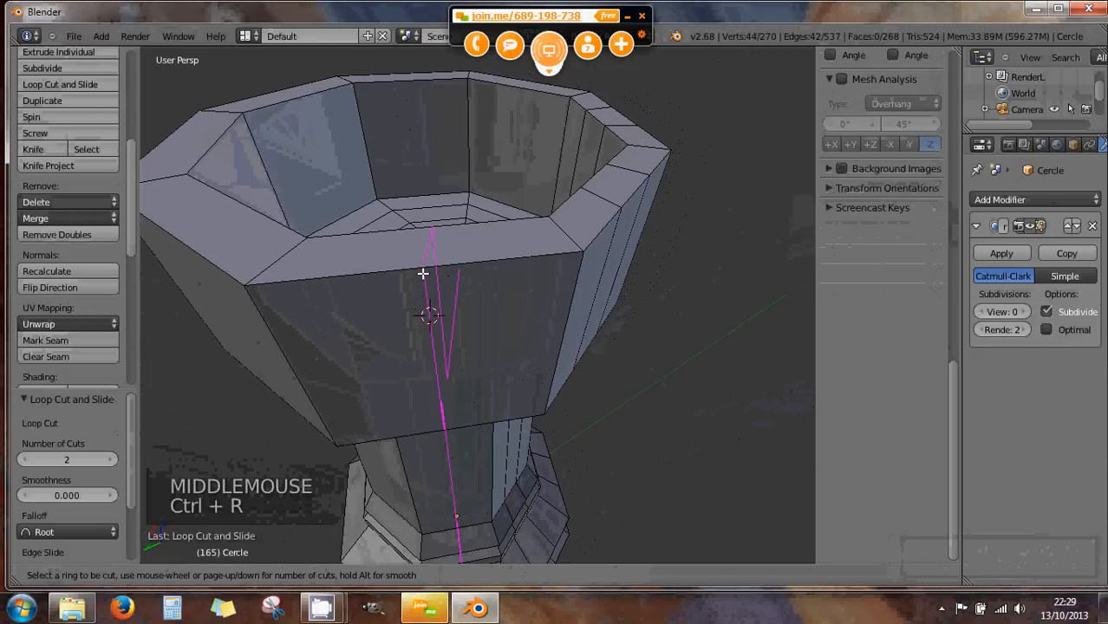
left_click(421, 274)
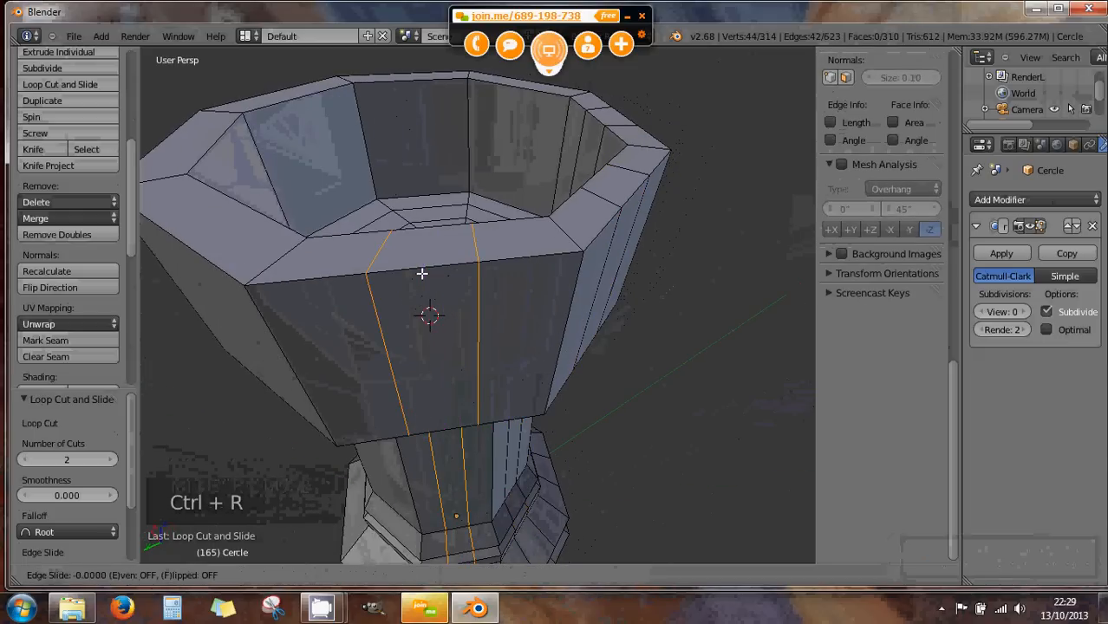
left_click(421, 274)
- Cut two centred vertical loops through the following undivided side of the cup, beside the two just added
middle_click_drag(284, 280, 358, 280)
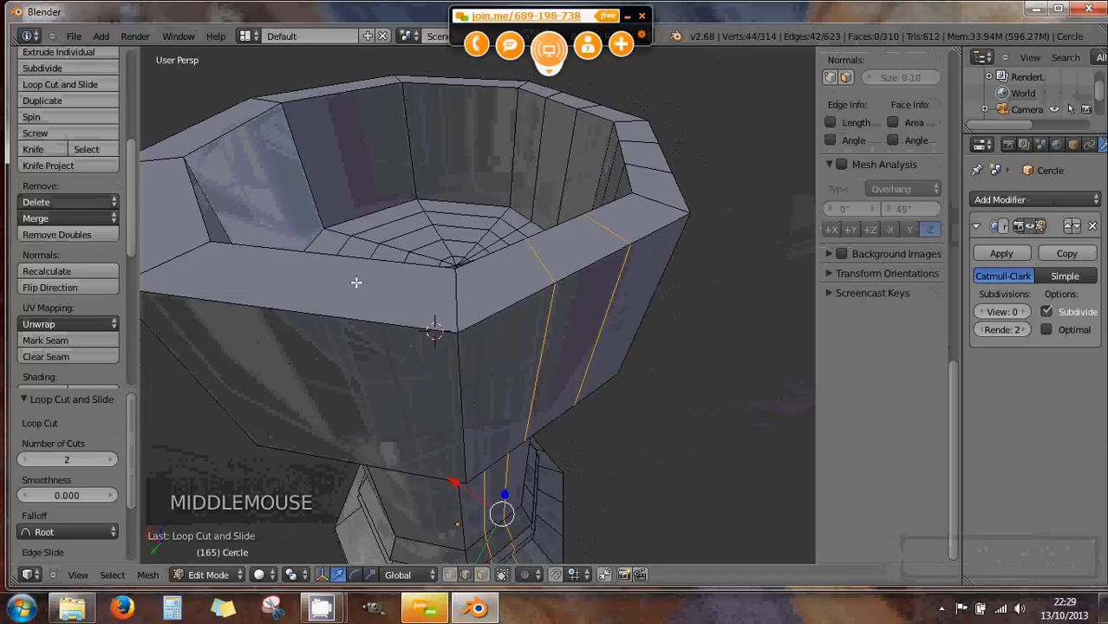
scroll(356, 287, "down", 1)
scroll(356, 287, "down", 1)
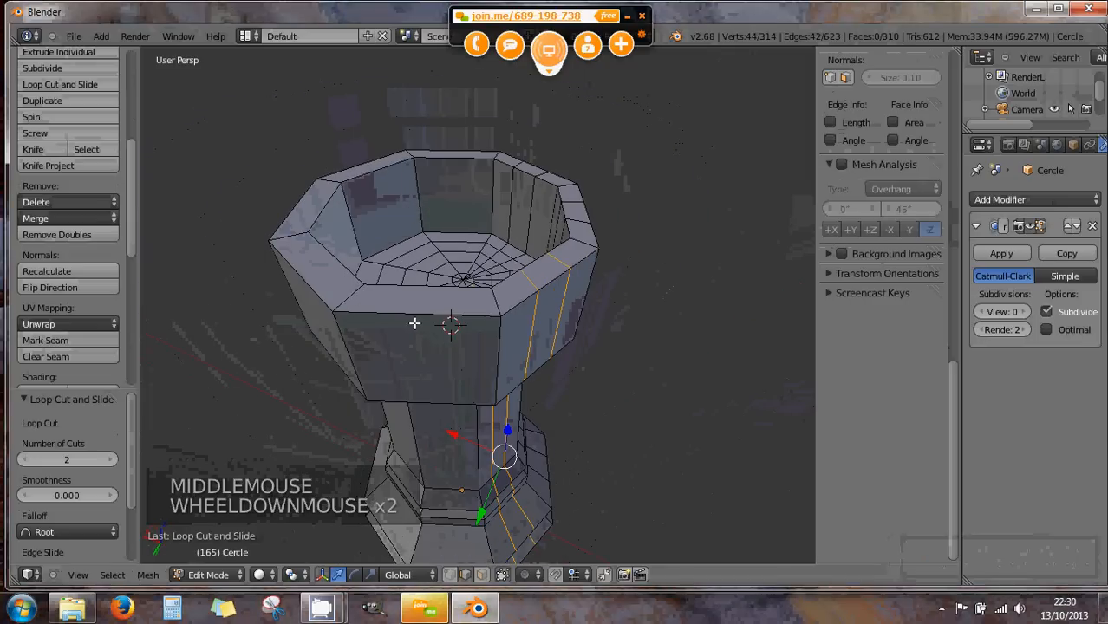
key("ctrl+r")
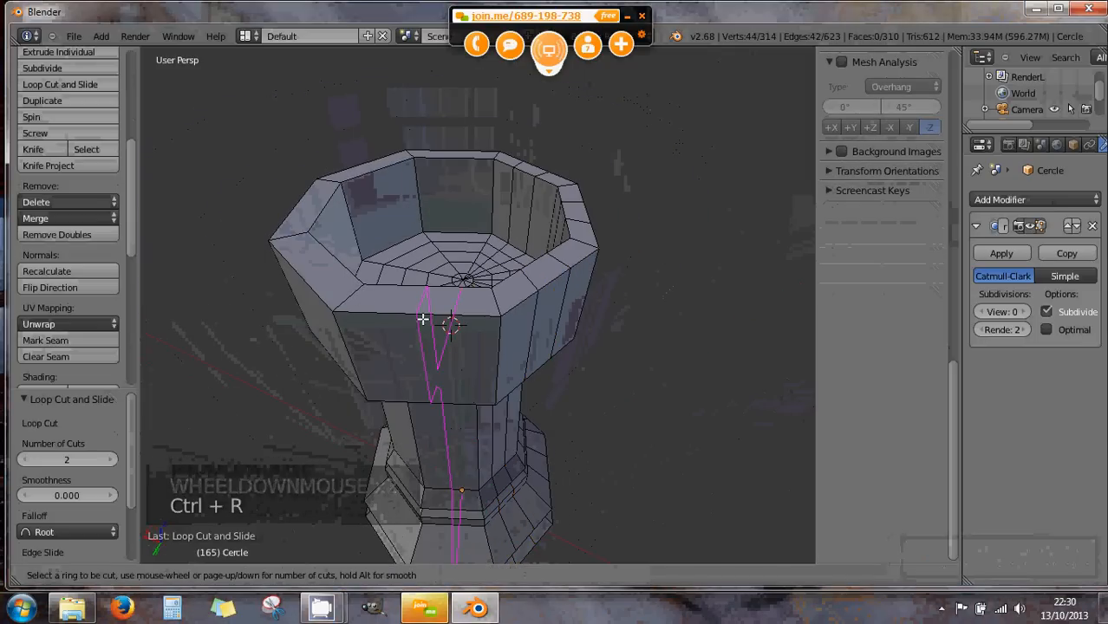
scroll(414, 323, "up", 1)
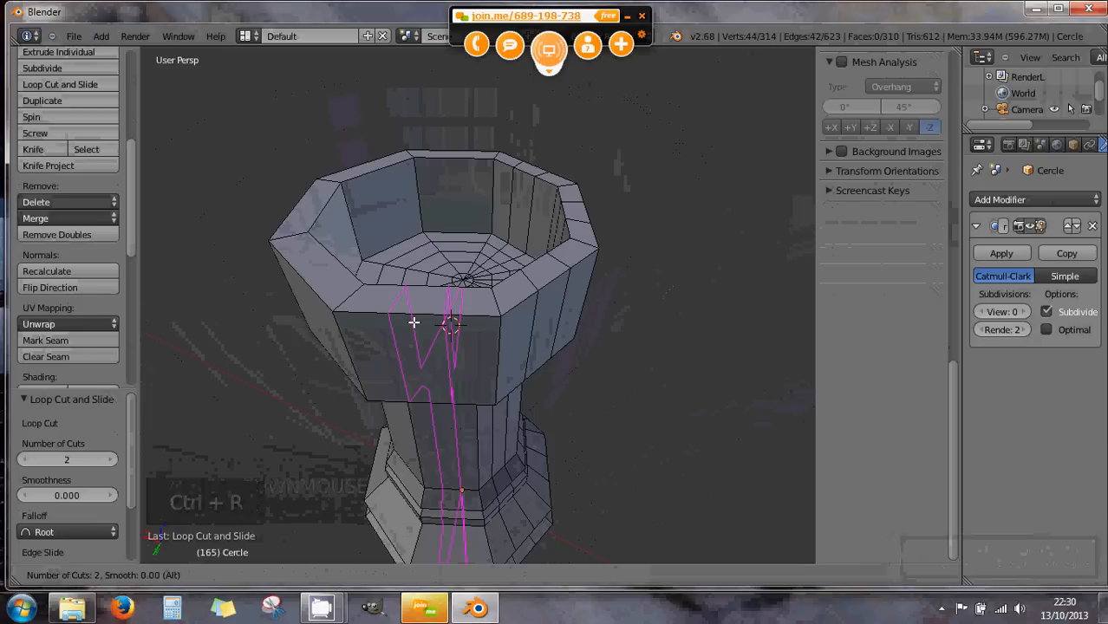
left_click(422, 324)
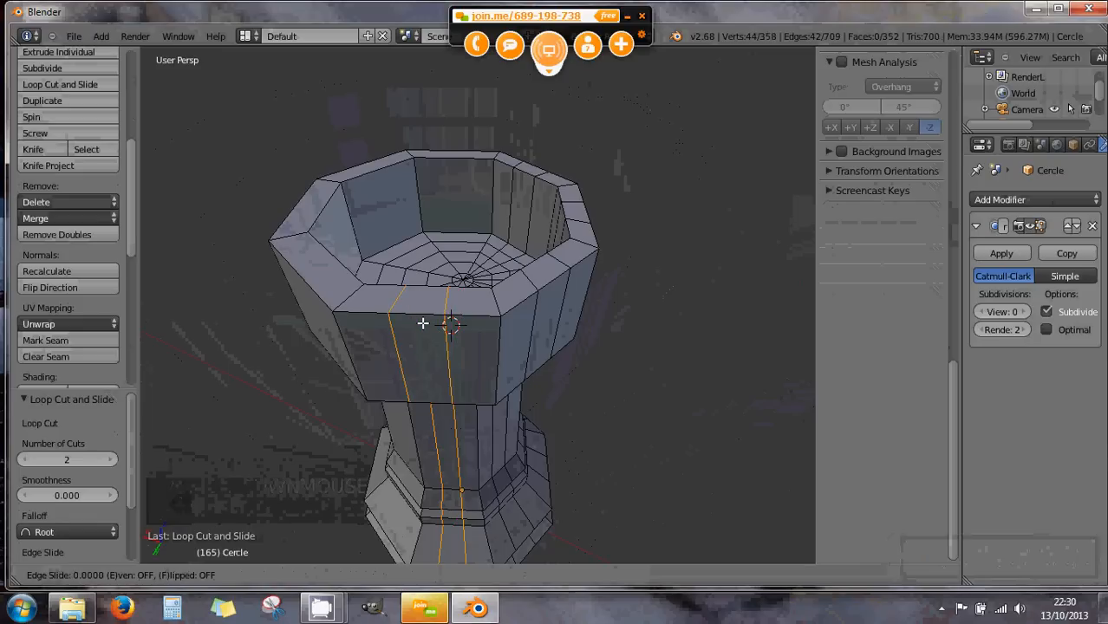
right_click(422, 323)
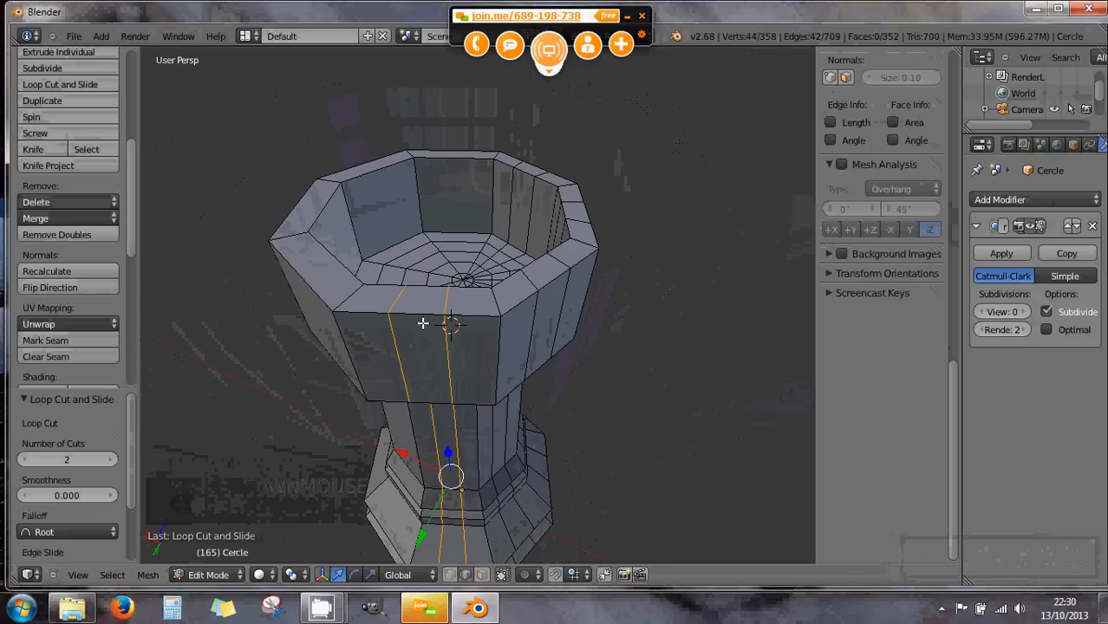
left_click(422, 323)
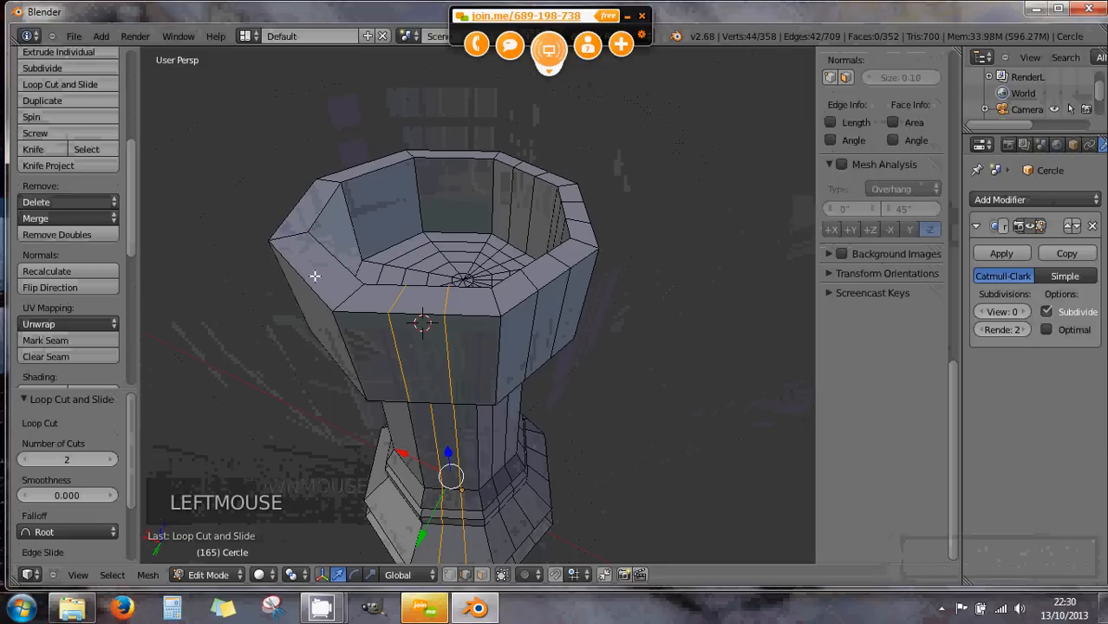
- Add two evenly spaced vertical loop cuts to each of the next two undivided sides of the cup
key("ctrl+r")
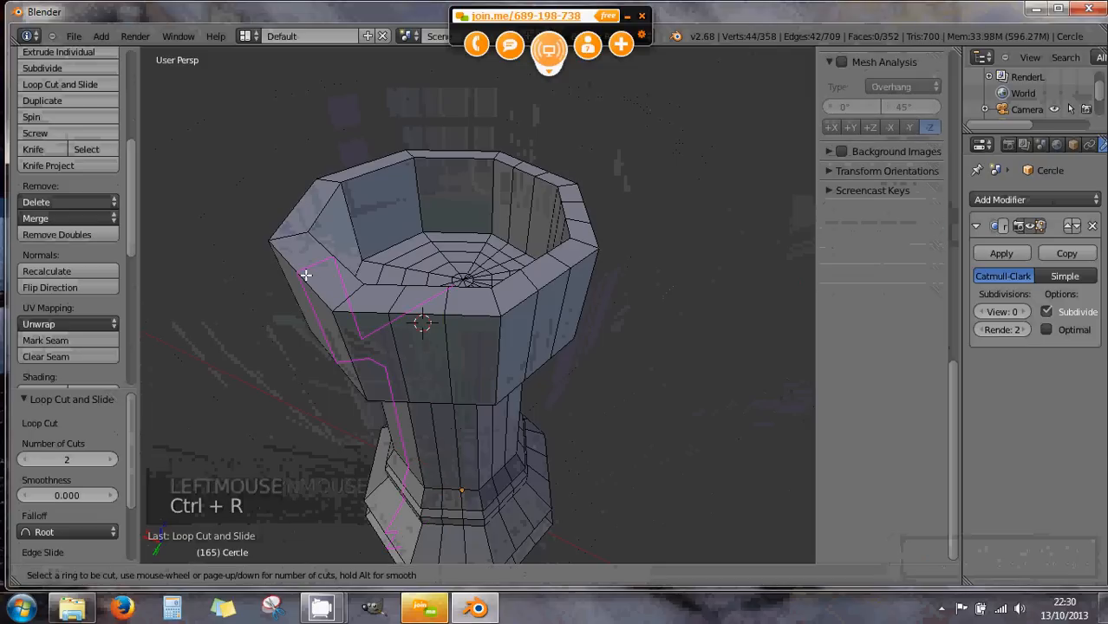
left_click(306, 274)
left_click(306, 275)
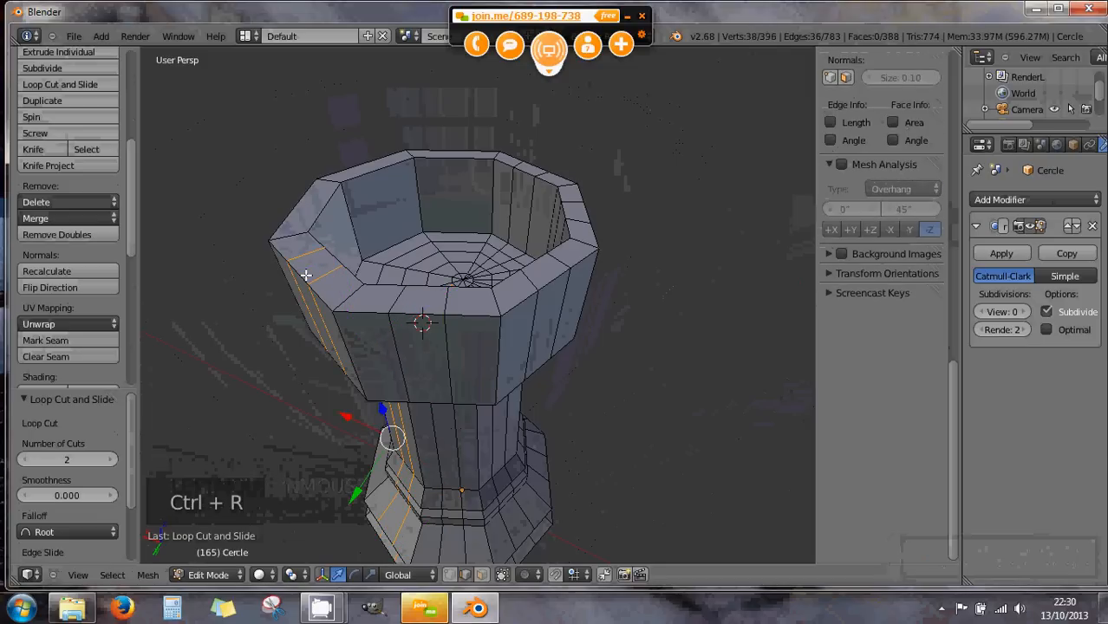
key("ctrl+r")
left_click(311, 200)
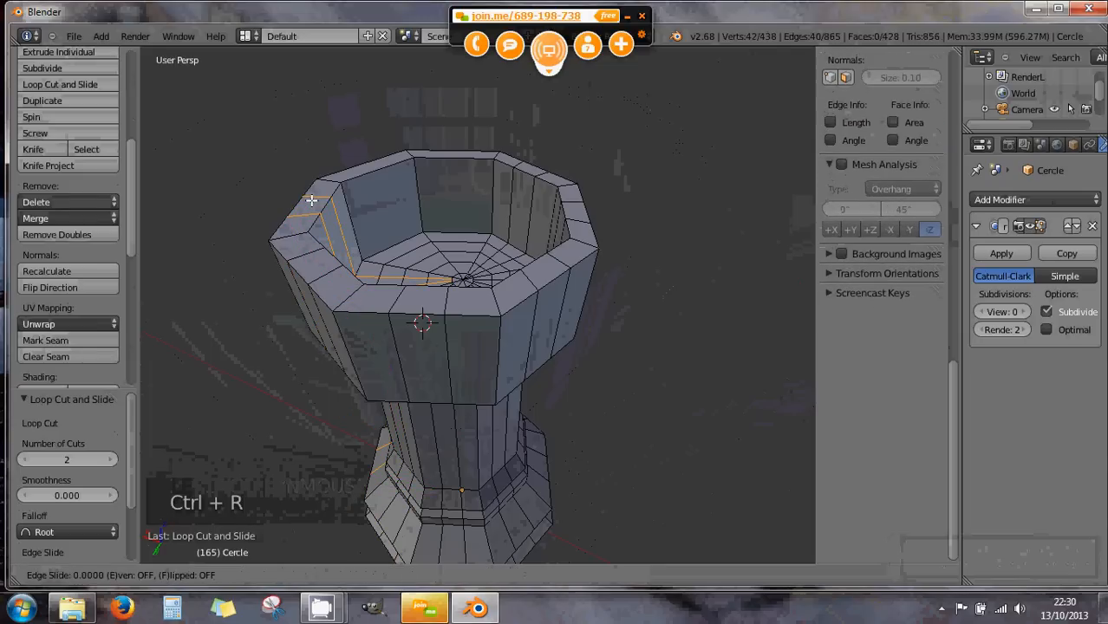
left_click(311, 200)
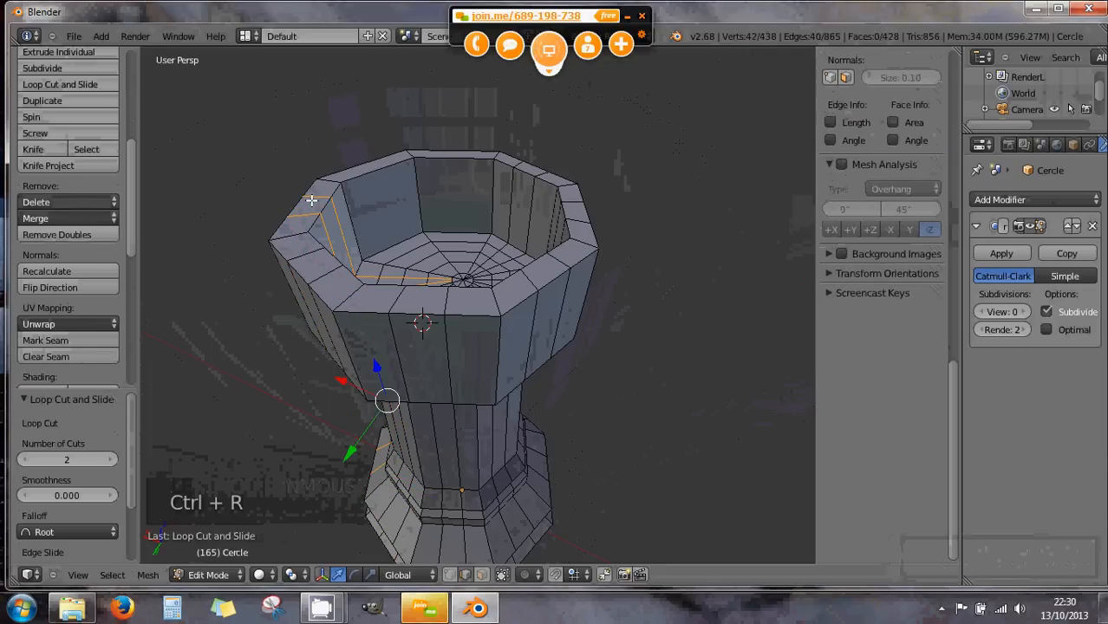
- Divide the cup's last two undivided sides with two centred vertical loop cuts each
key("ctrl+r")
left_click(372, 167)
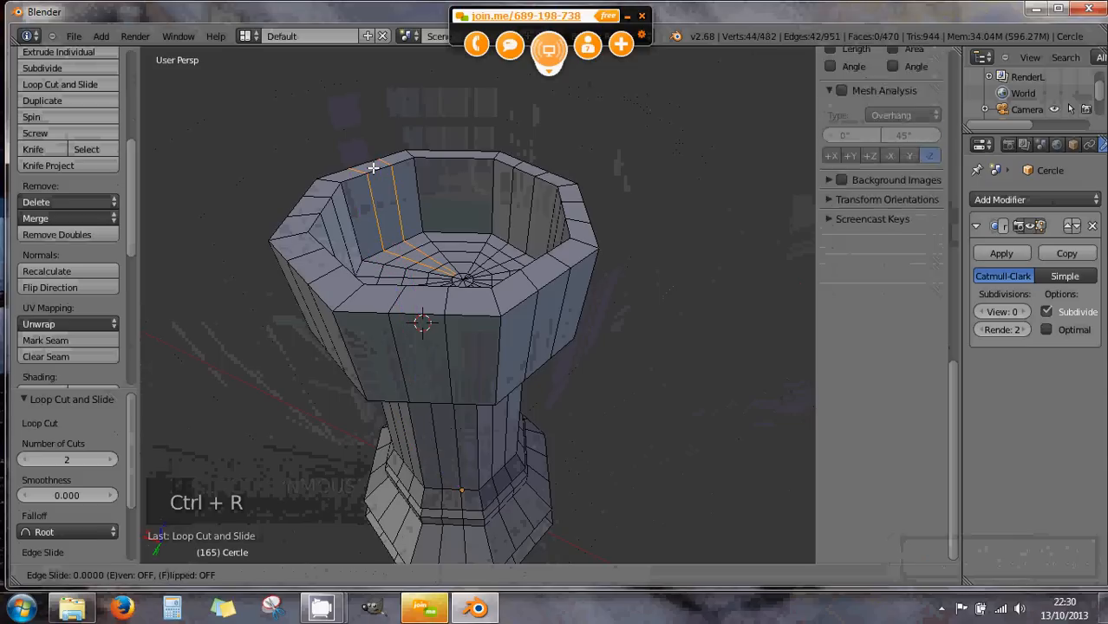
left_click(452, 154)
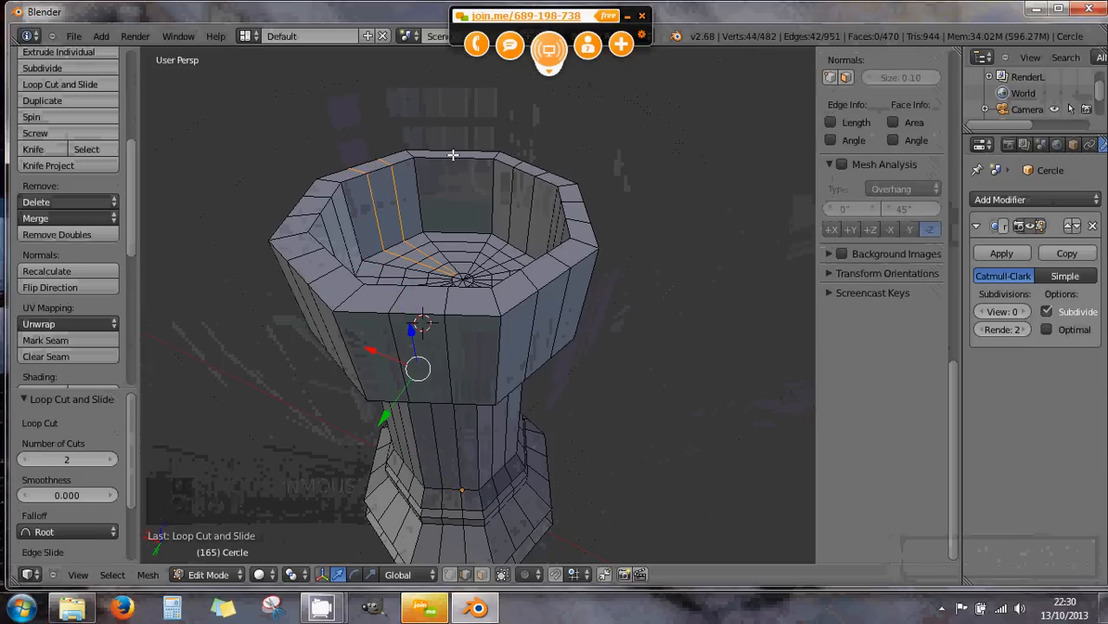
key("ctrl+r")
left_click(452, 154)
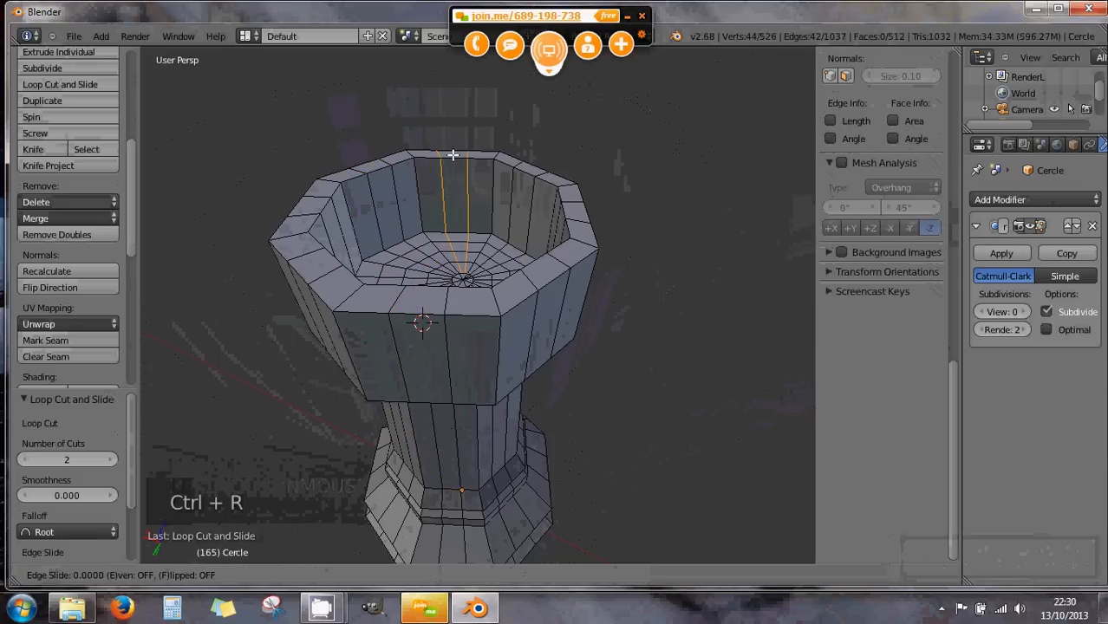
left_click(452, 155)
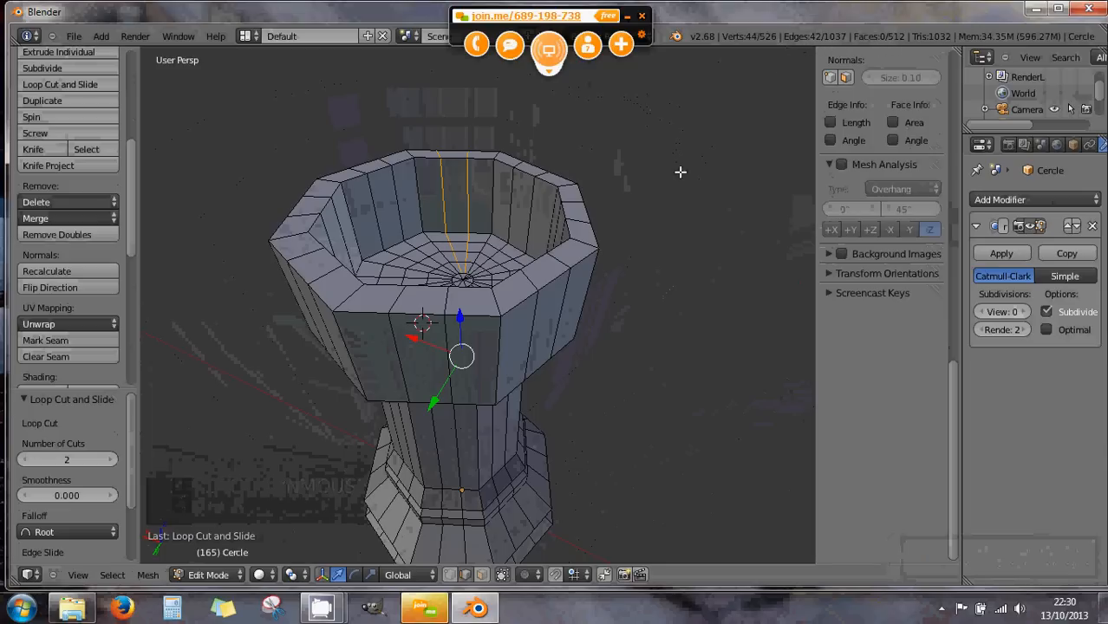
- Clear the mesh selection and switch to face selection mode
key("a")
key("a")
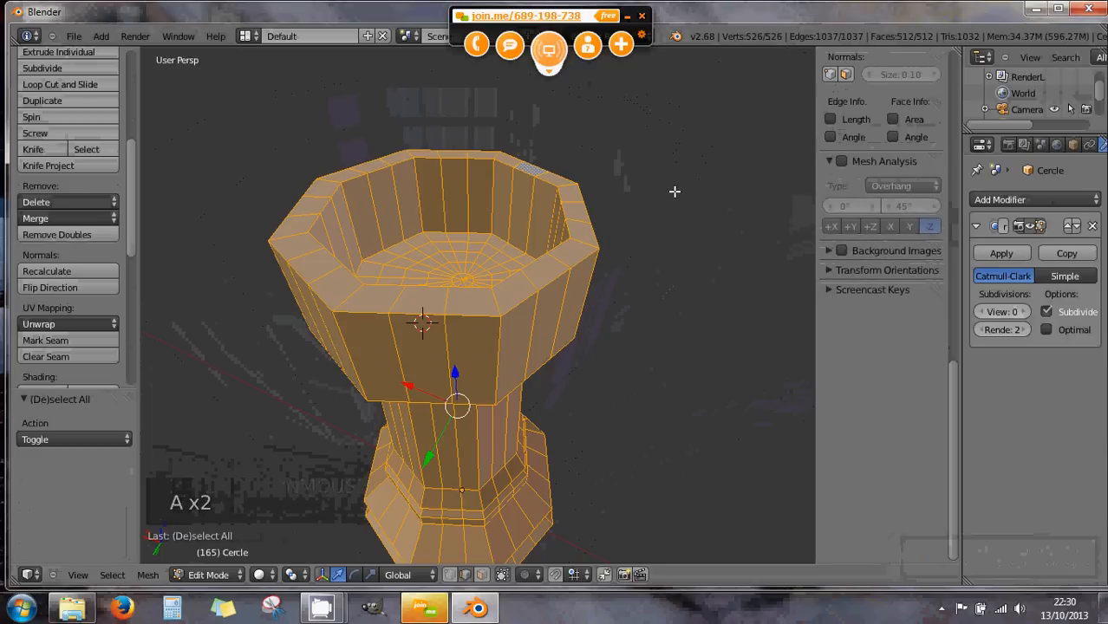
key("a")
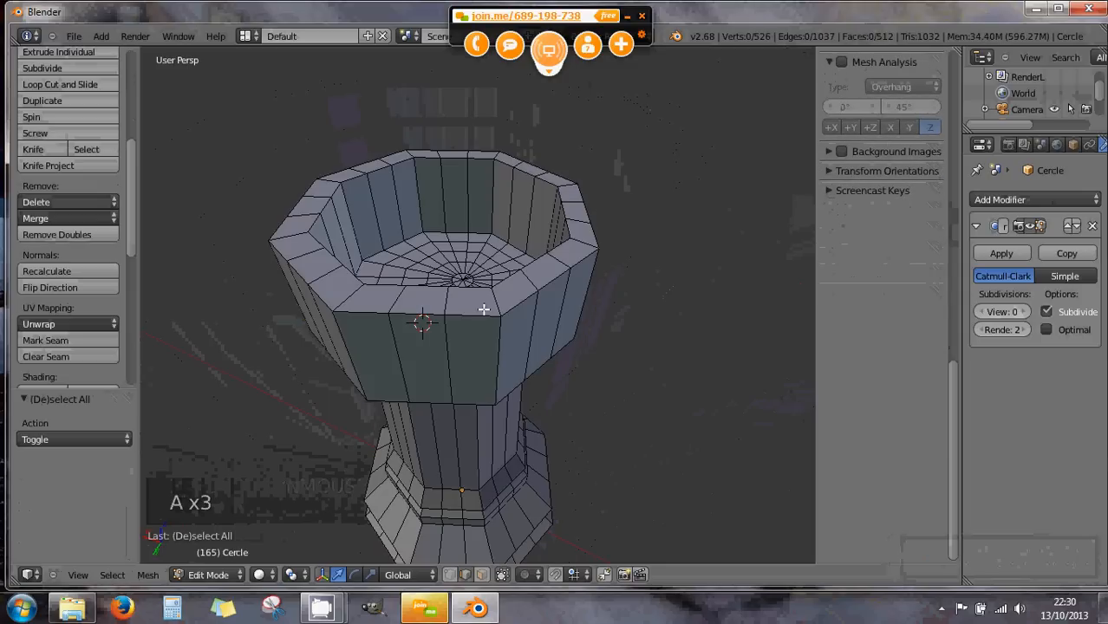
middle_click_drag(466, 308, 507, 324)
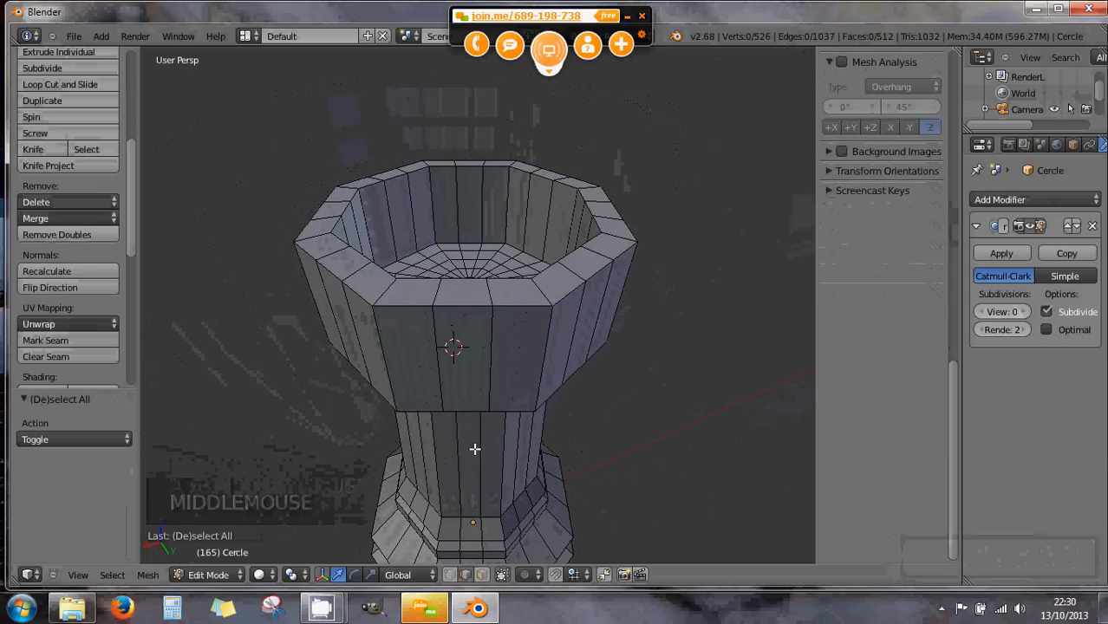
left_click(482, 576)
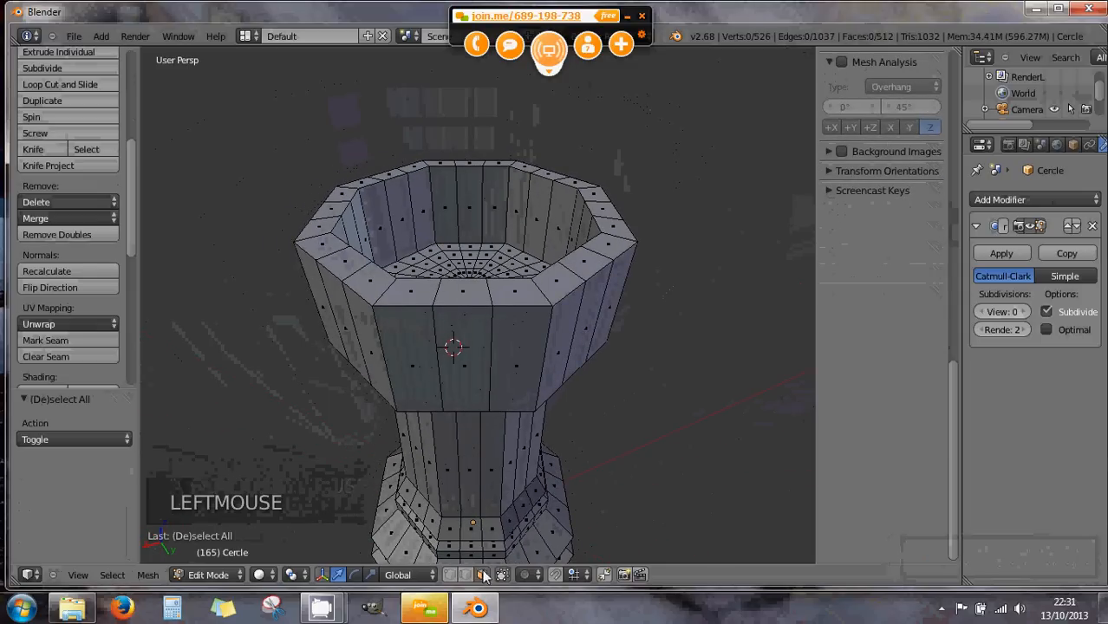
- Select the middle top face of all eight rim segments around the cup
right_click(467, 293)
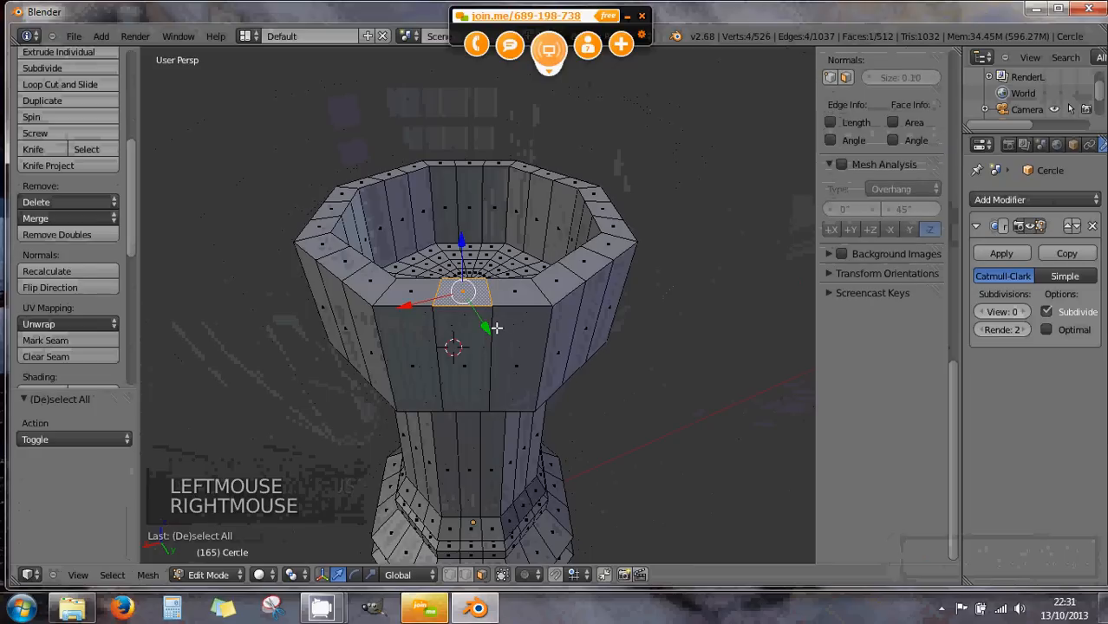
right_click(590, 265, "shift")
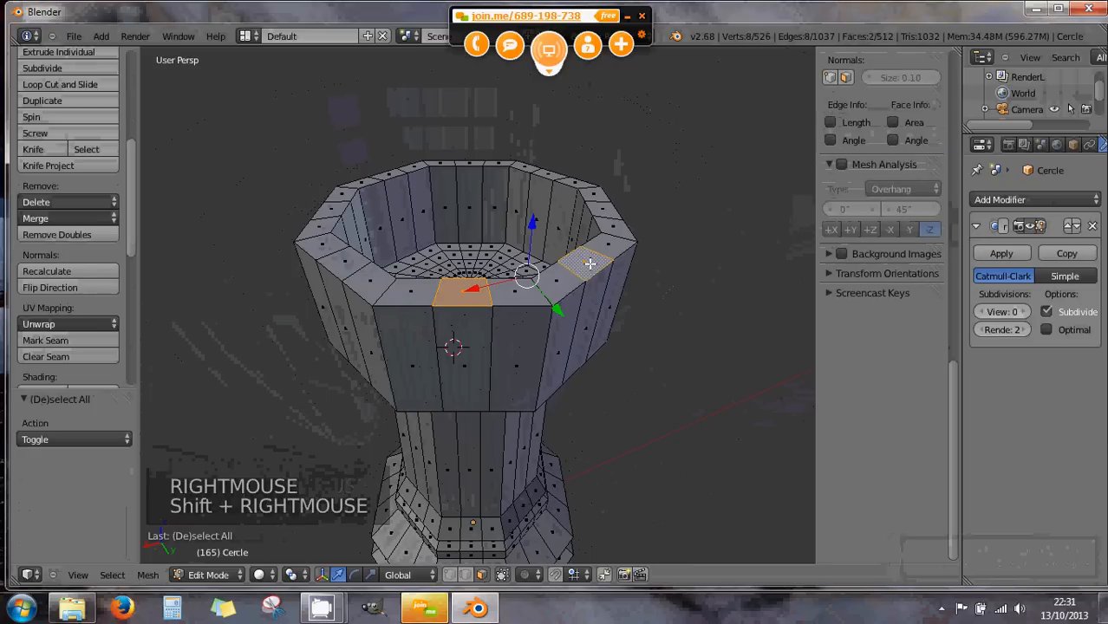
right_click(345, 259, "shift")
right_click(334, 211, "shift")
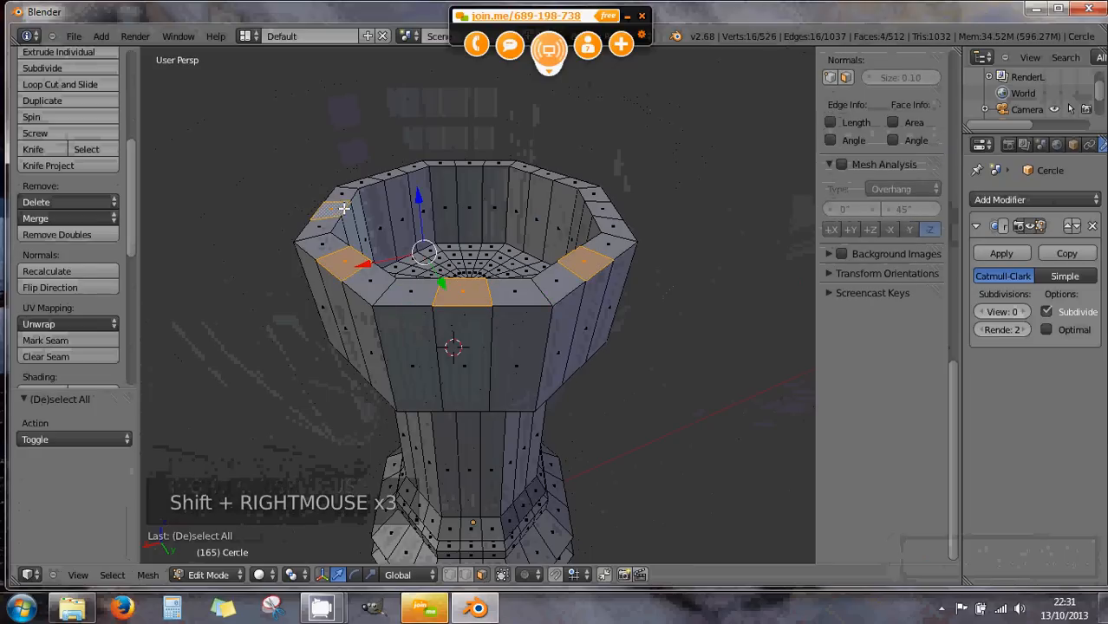
right_click(391, 175, "shift")
right_click(479, 164, "shift")
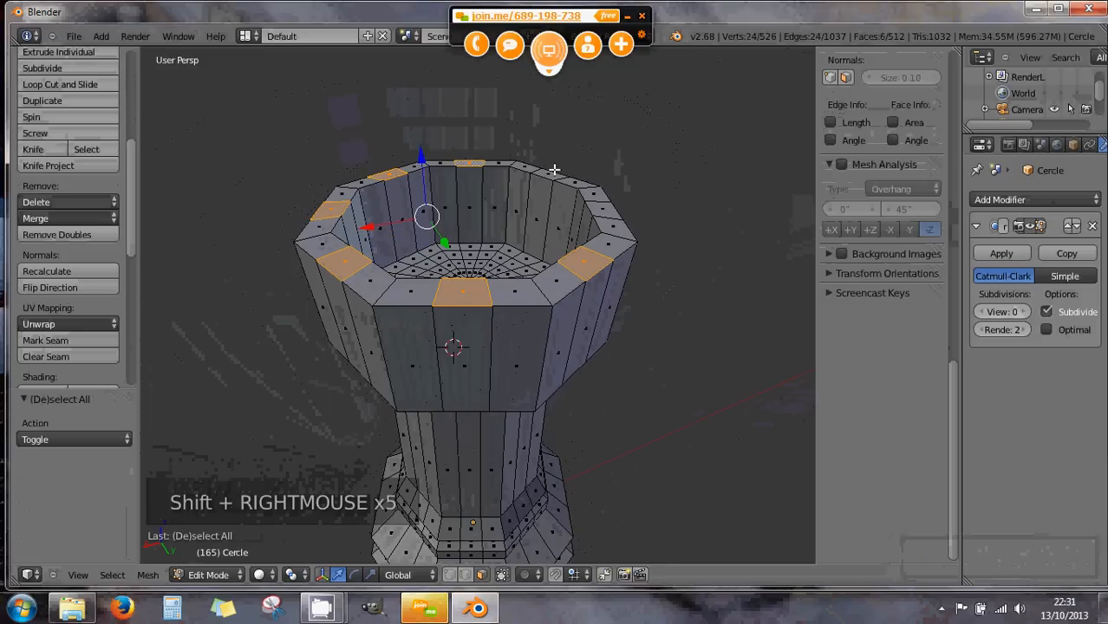
right_click(550, 176, "shift")
right_click(604, 211, "shift")
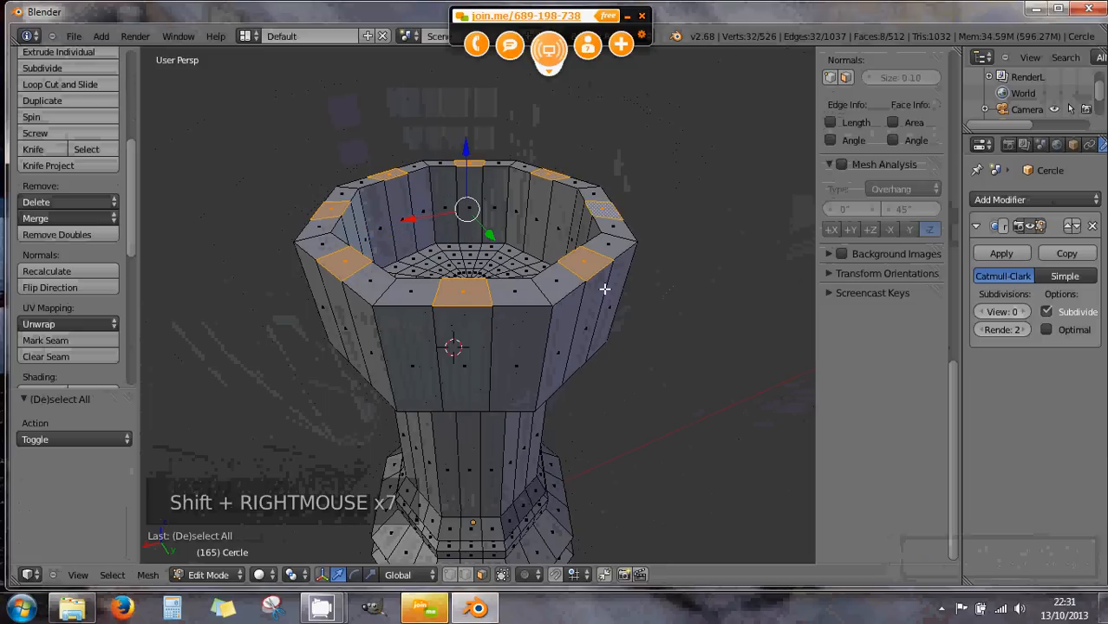
- Extrude the eight selected rim faces about 0.365 downward along their normals
middle_click_drag(604, 288, 519, 280)
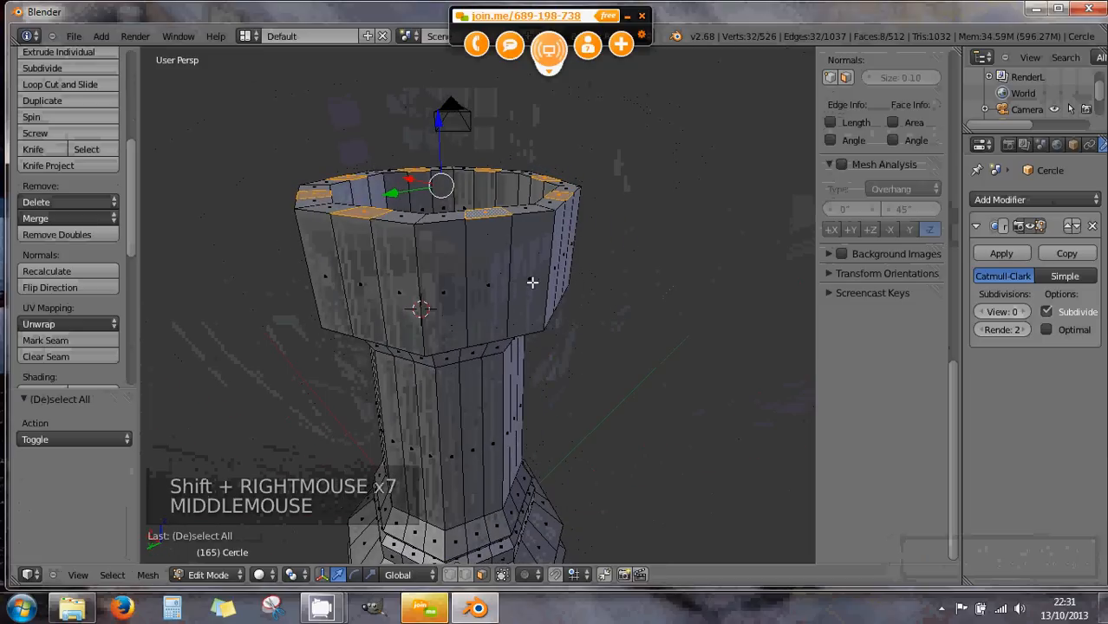
key("e")
key("e")
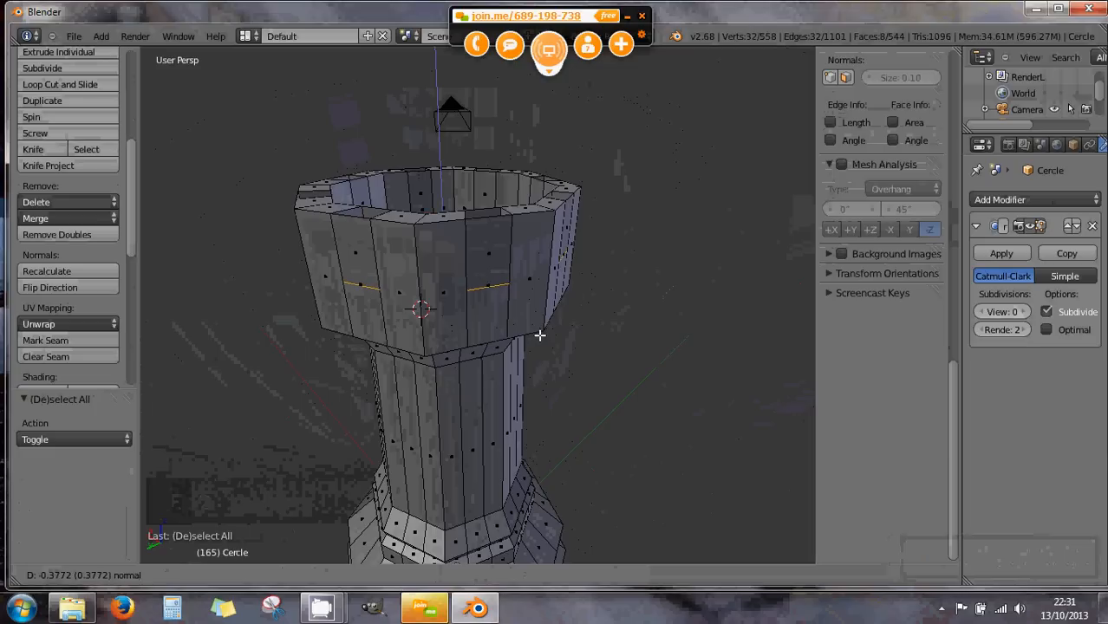
left_click(538, 332)
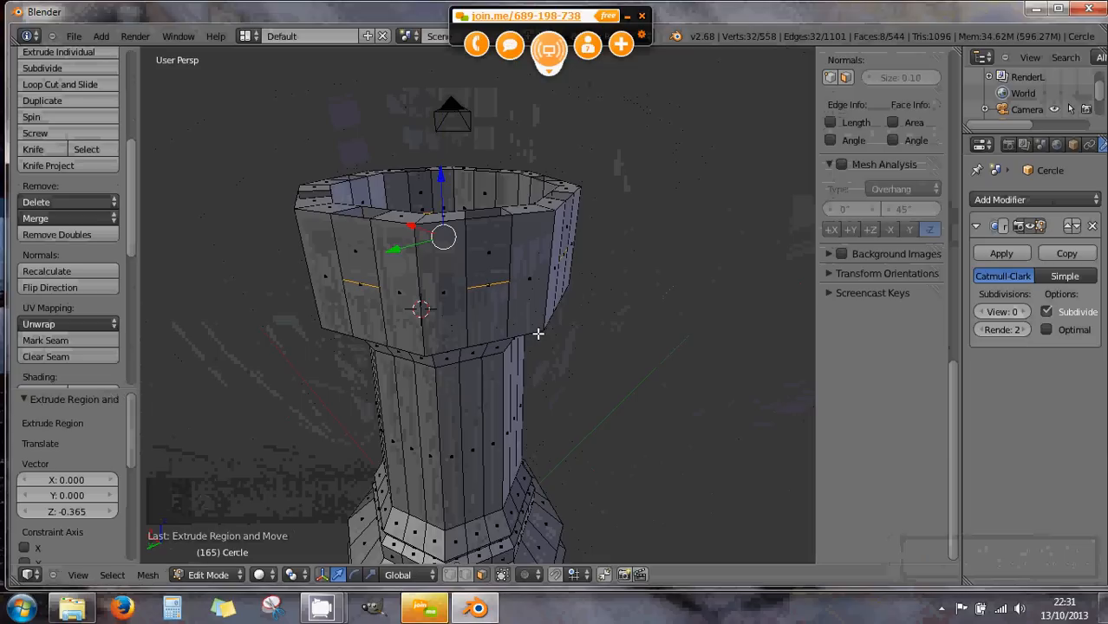
- Select the outer wall face beneath a rim notch to check it, and undo that selection and the downward extrusion
right_click(490, 253)
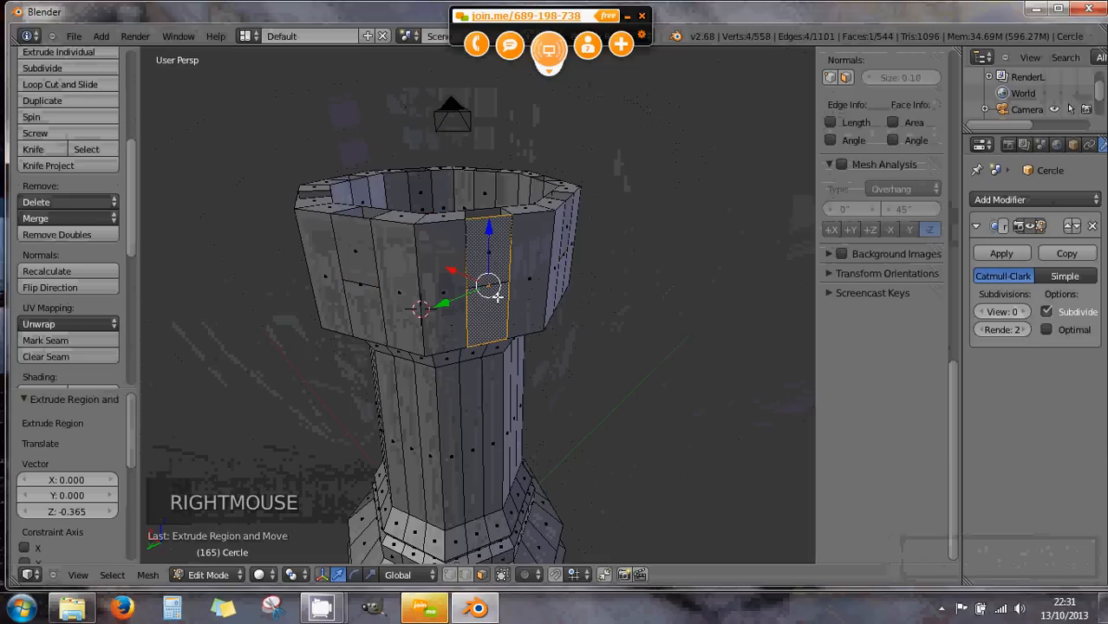
right_click(493, 281)
mouse_move(499, 297)
middle_mouse_down()
mouse_move(507, 346)
mouse_move(548, 359)
mouse_move(556, 375)
mouse_move(490, 325)
mouse_move(495, 312)
middle_mouse_up()
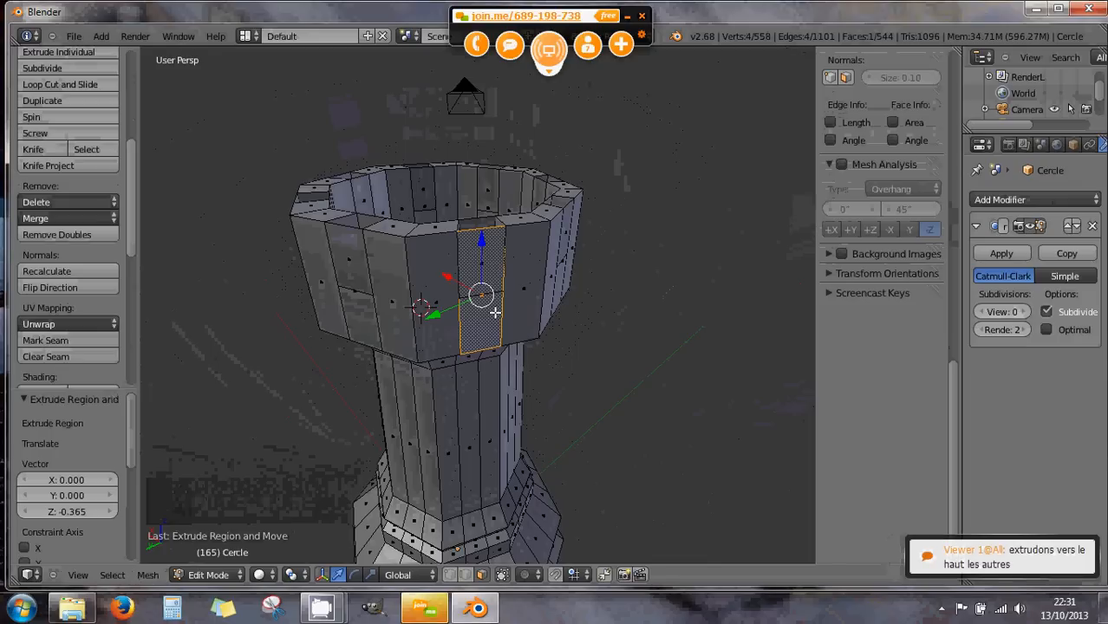
key("ctrl+z")
key("ctrl+z")
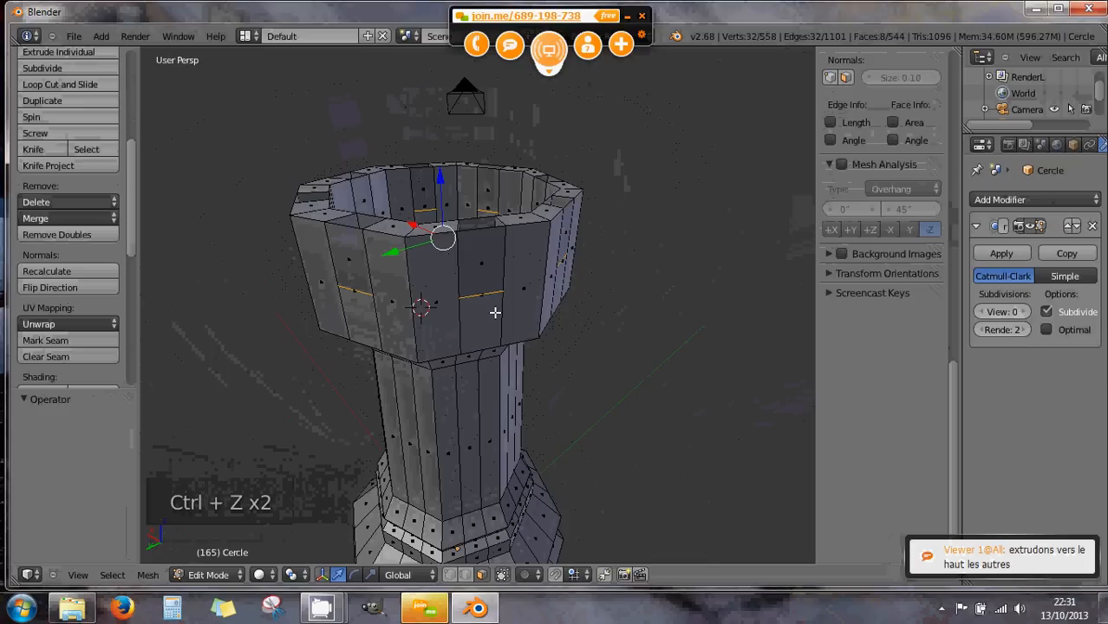
key("ctrl+z")
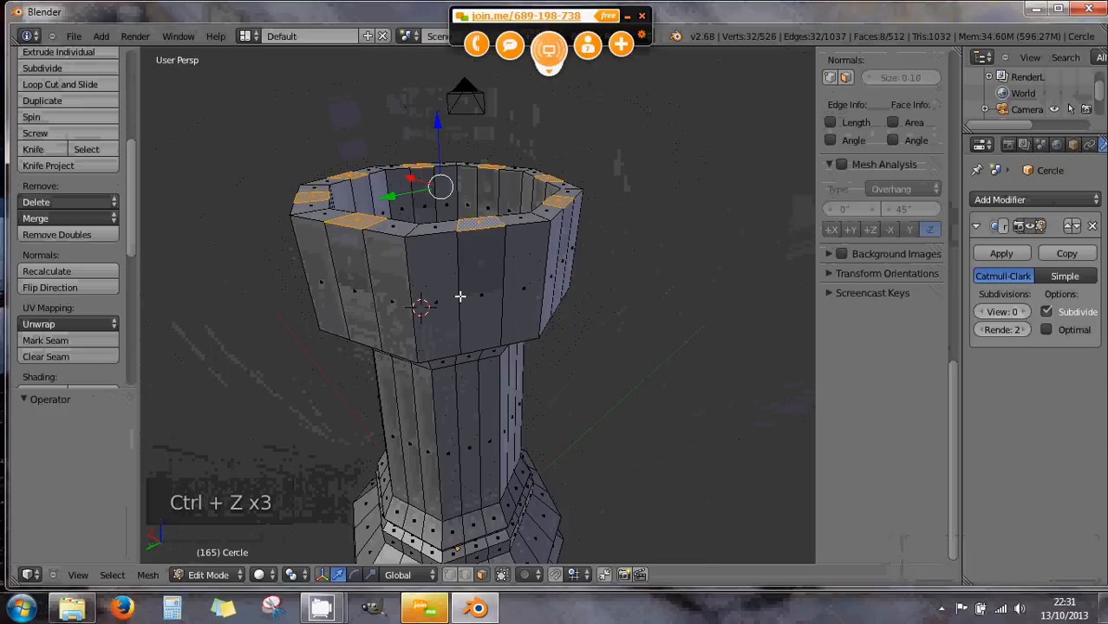
- Select the pairs of top rim faces at three neighbouring corners and try to extrude the six faces about 0.191 upward
right_click(421, 236)
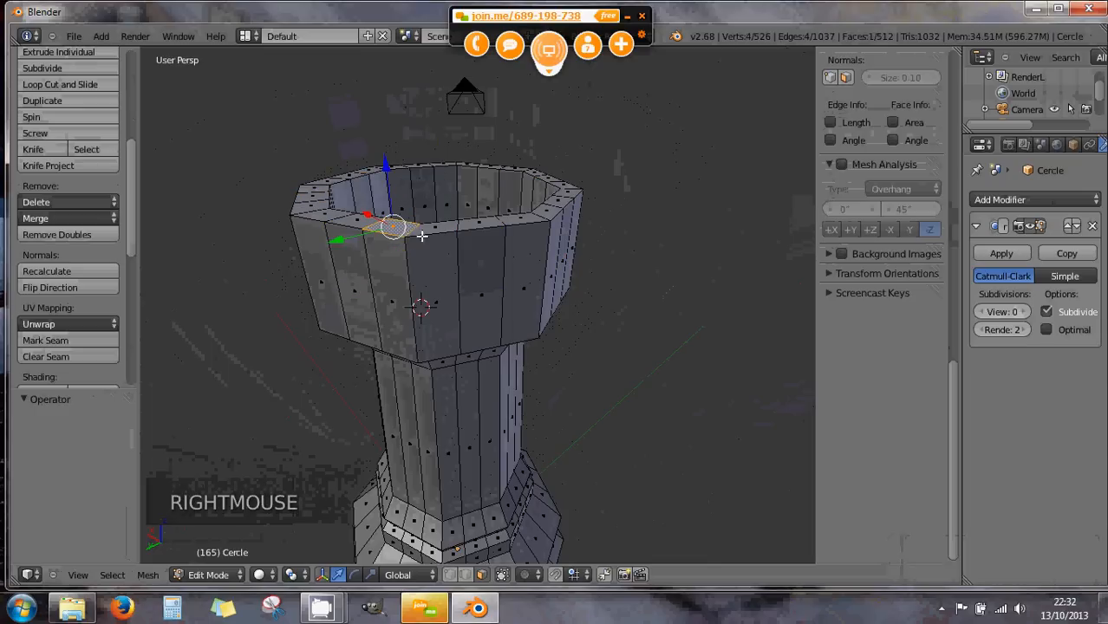
right_click(428, 227, "shift")
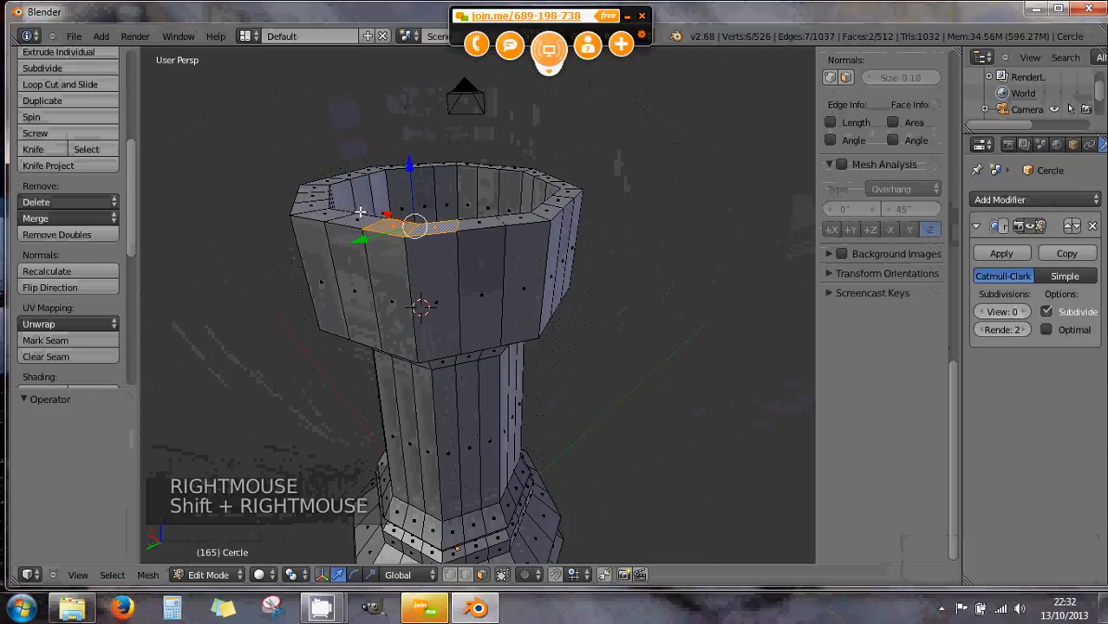
right_click(340, 214, "shift")
right_click(312, 210, "shift")
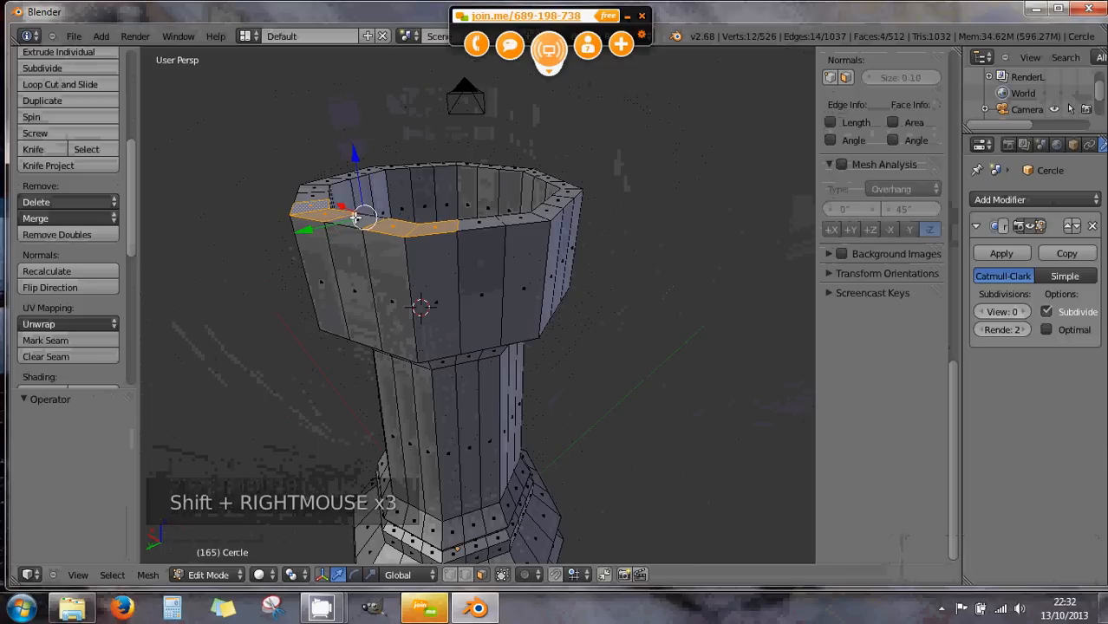
right_click(532, 224, "shift")
right_click(551, 218, "shift")
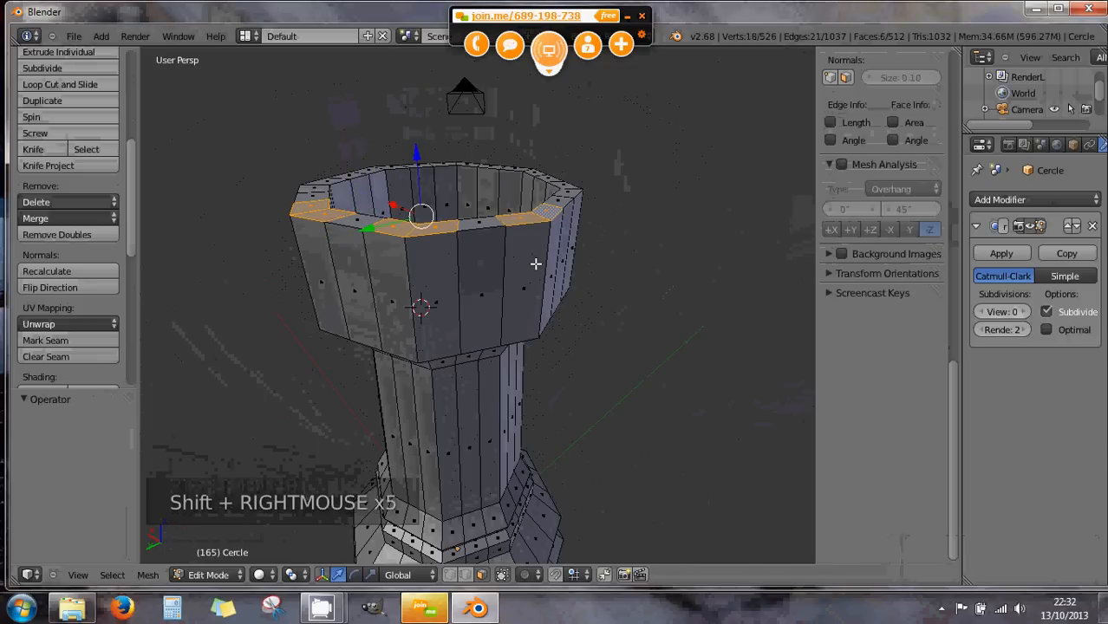
key("e")
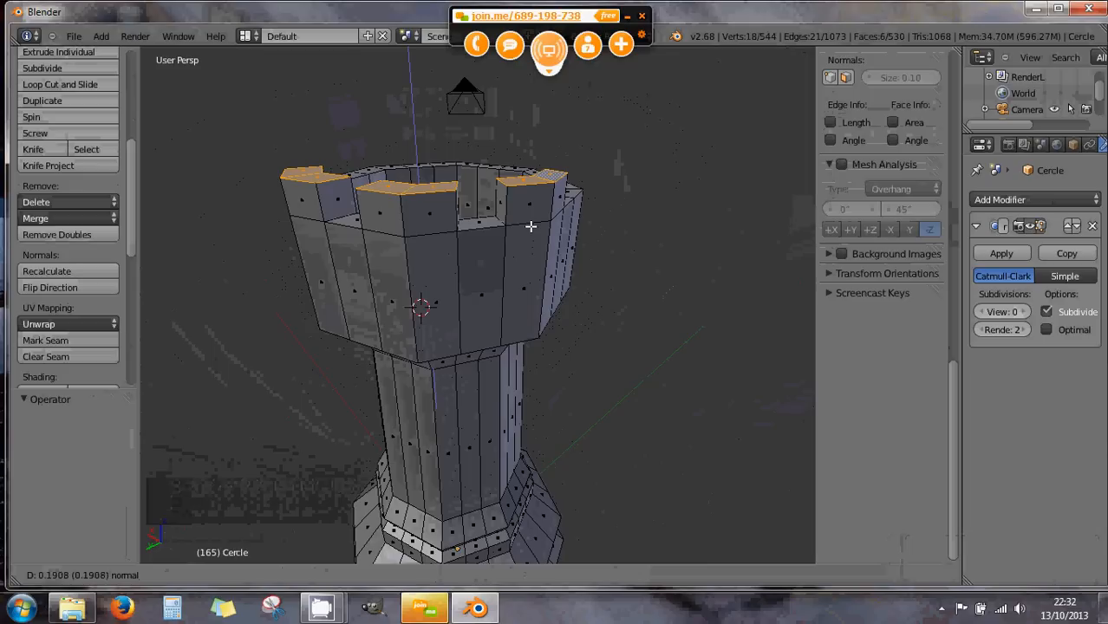
left_click(531, 226)
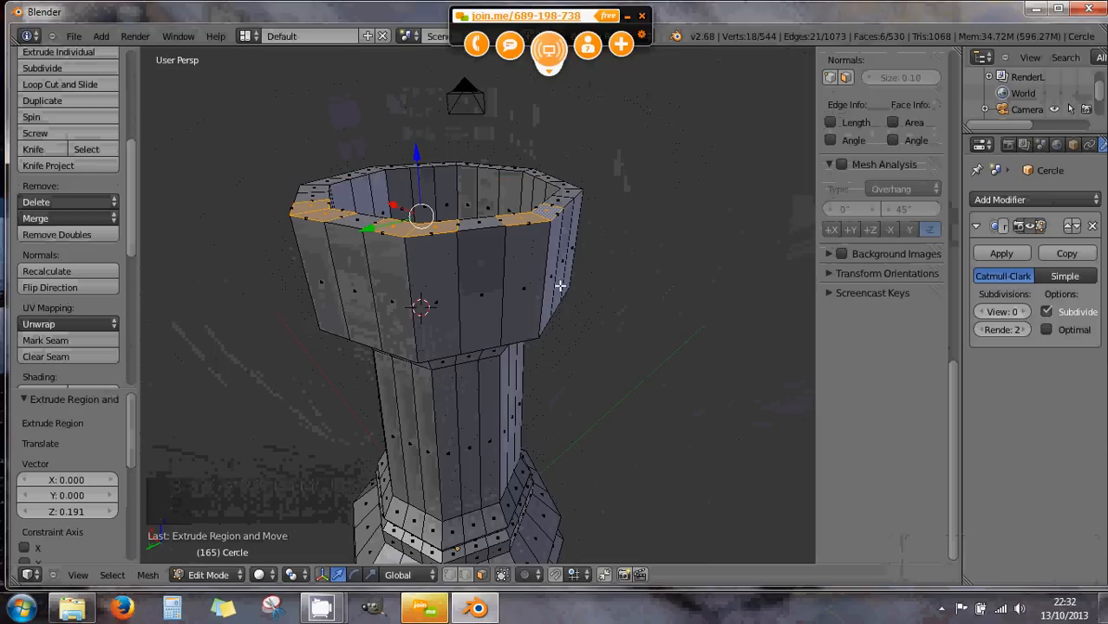
- Add the pairs of top rim faces at the remaining five corners of the cup to the selection
middle_click_drag(563, 284, 464, 282)
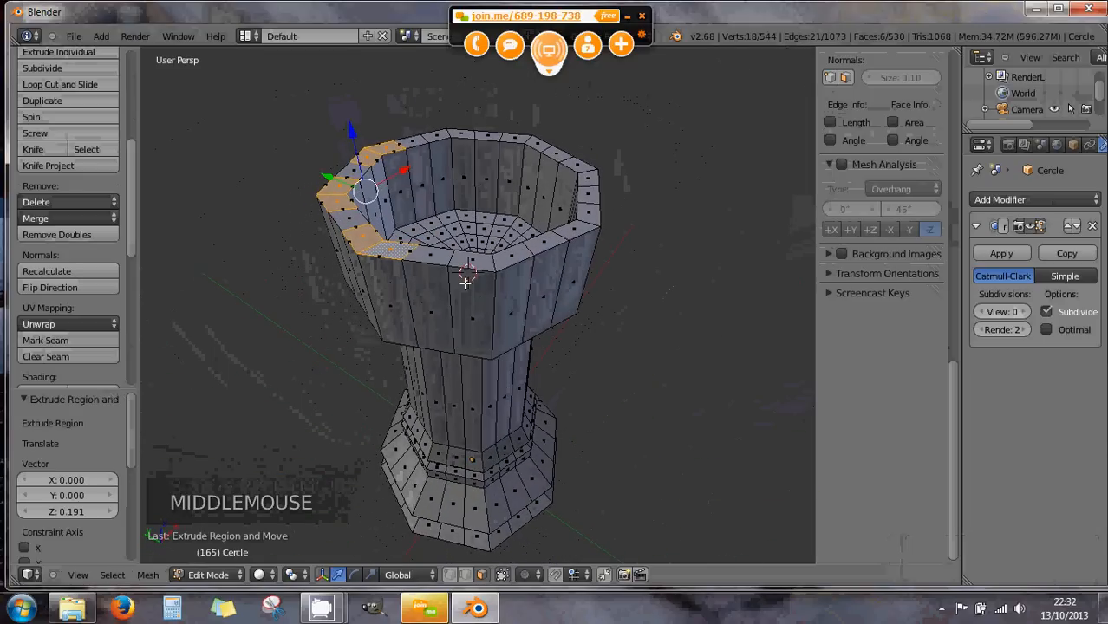
right_click(476, 262, "shift")
right_click(516, 253, "shift")
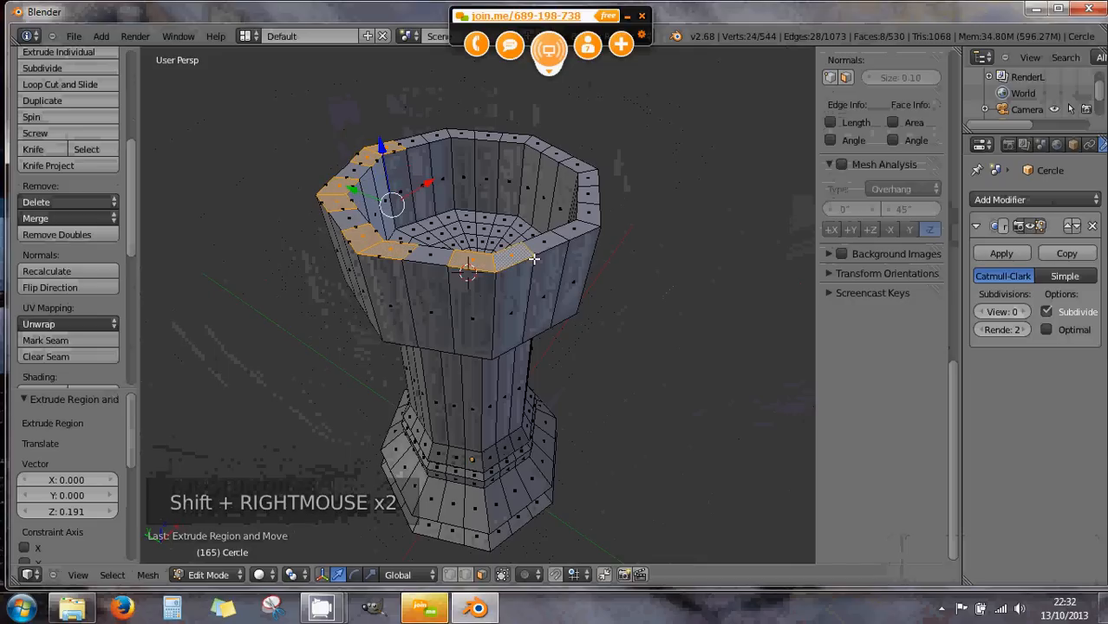
right_click(559, 232, "shift")
right_click(585, 216, "shift")
right_click(587, 177, "shift")
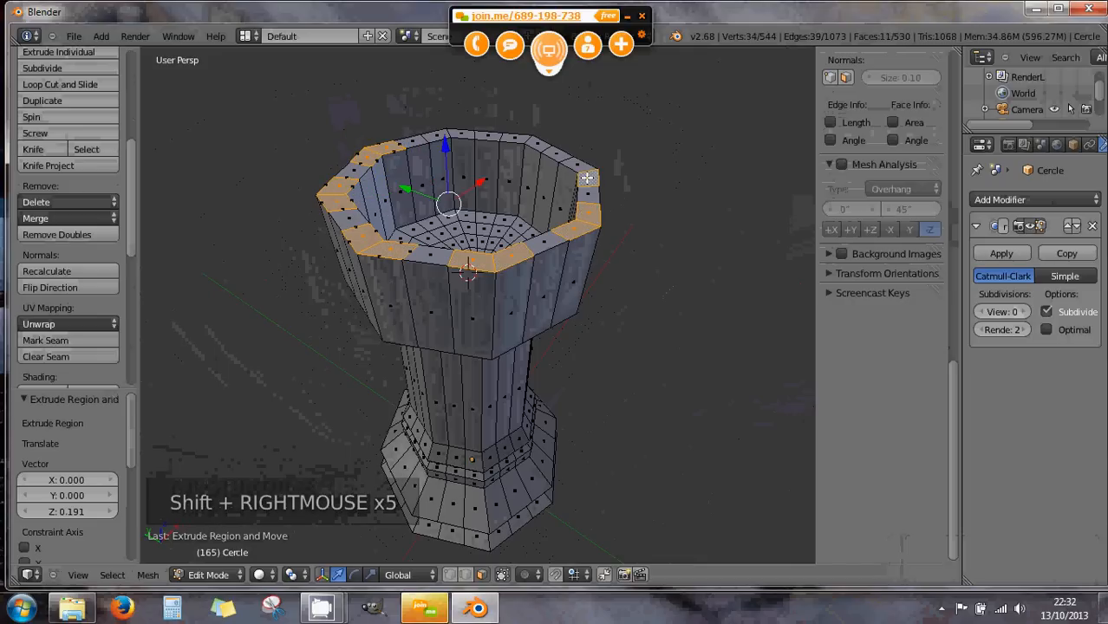
right_click(572, 163, "shift")
right_click(529, 140, "shift")
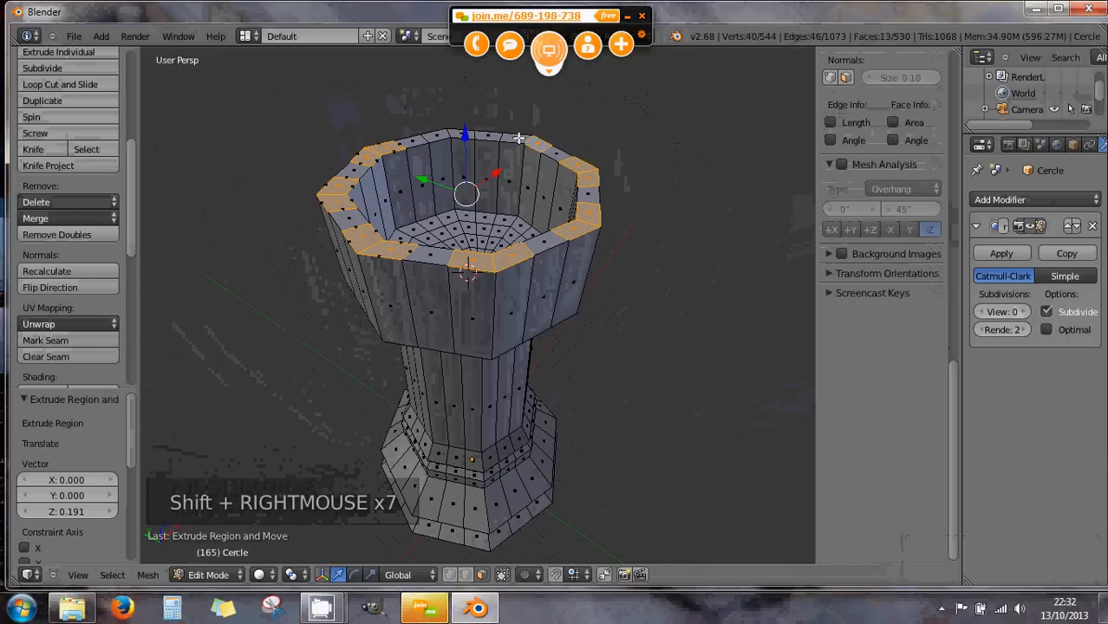
right_click(496, 138, "shift")
right_click(461, 135, "shift")
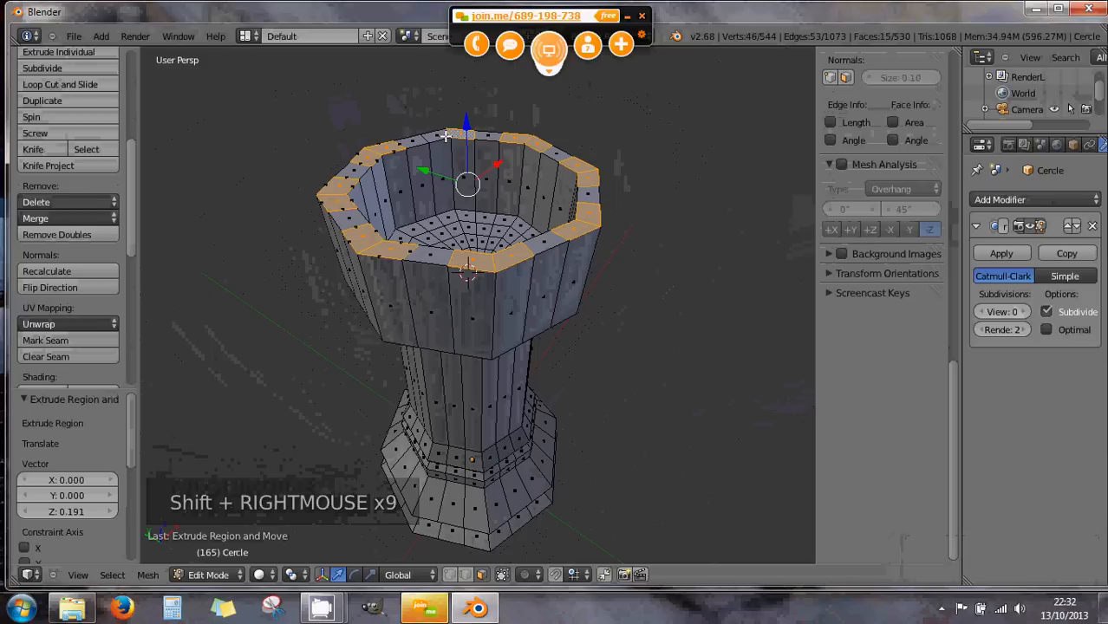
right_click(443, 136, "shift")
- Extrude the sixteen selected rim faces about 0.253 upward to form battlements
middle_click_drag(450, 267, 539, 265)
scroll(580, 244, "down", 2)
key("e")
key("e")
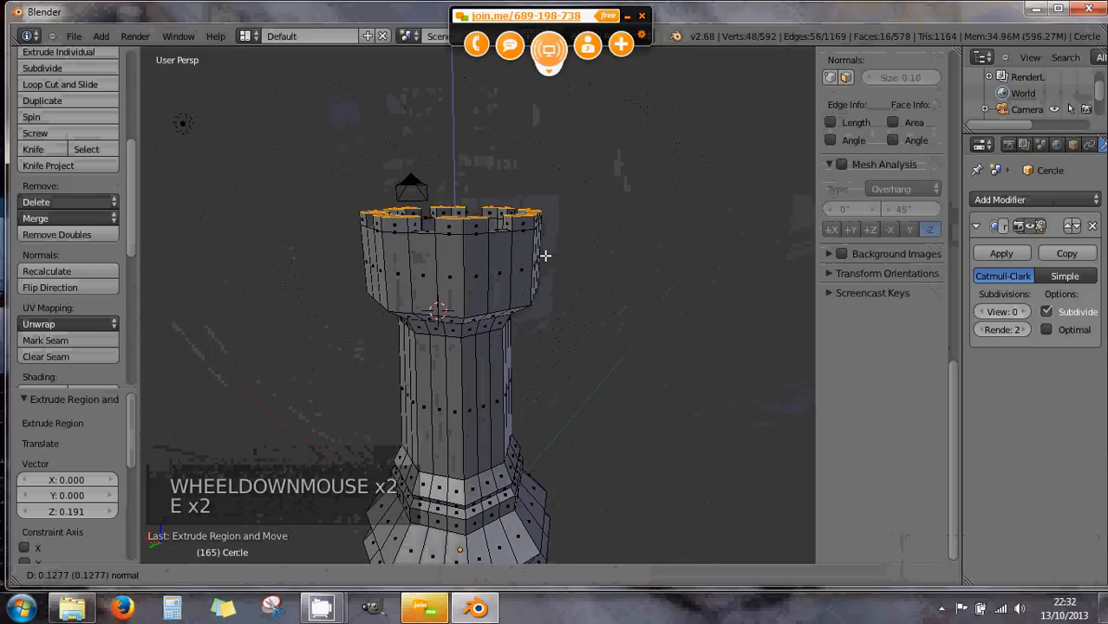
left_click(544, 260)
middle_click_drag(544, 262, 544, 294)
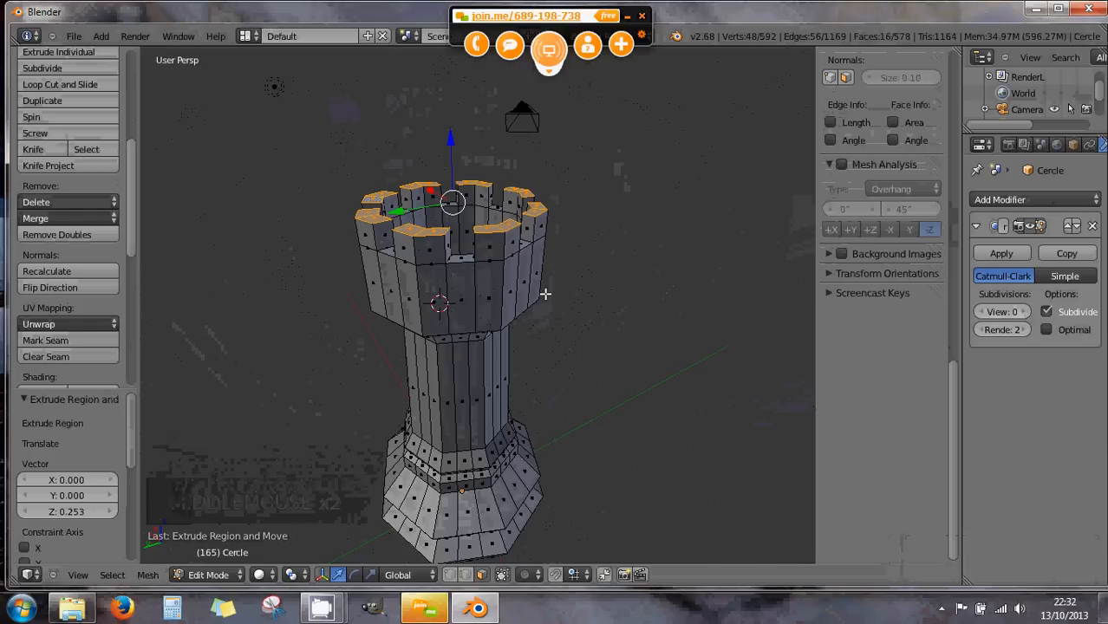
- In front wireframe view with edge selection, box-select the whole battlement ring and move it down along Z toward the cup's base
key("KP_1")
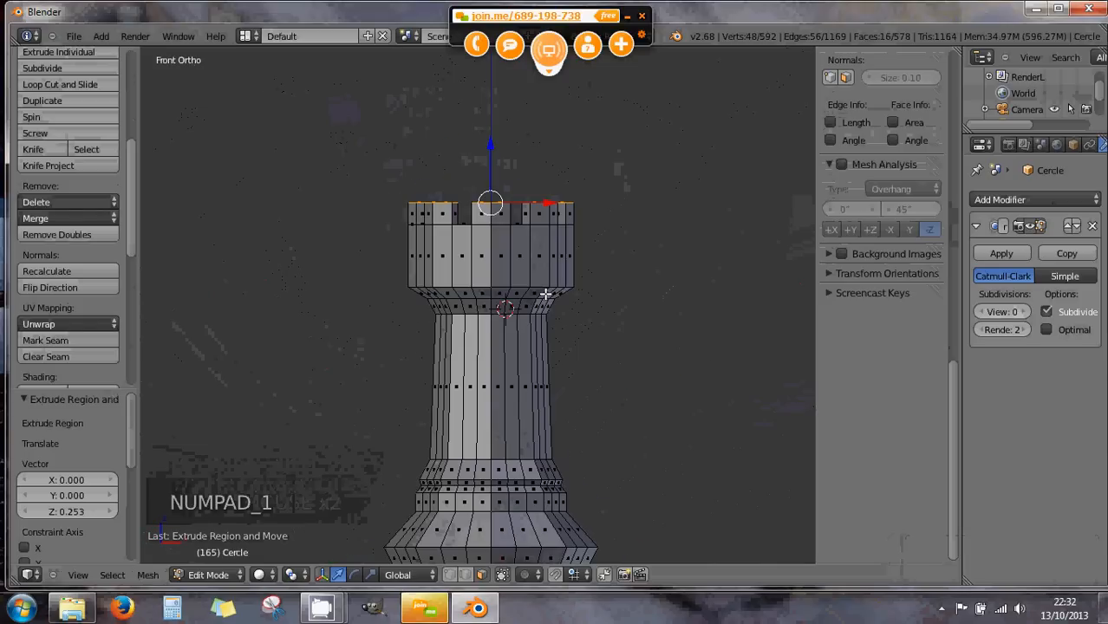
left_click(465, 575)
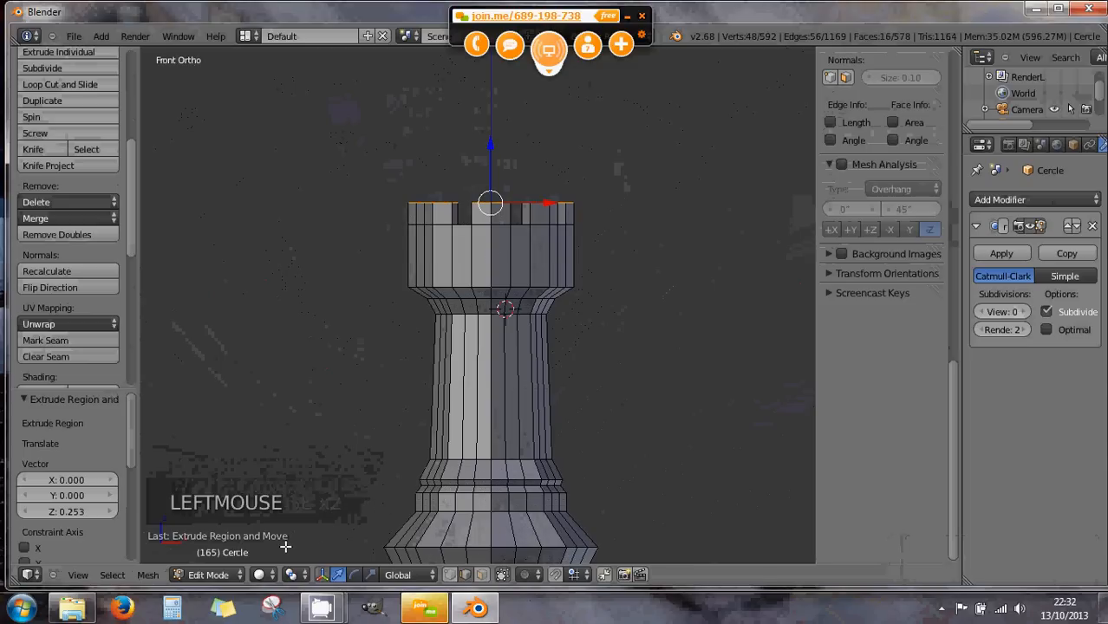
key("z")
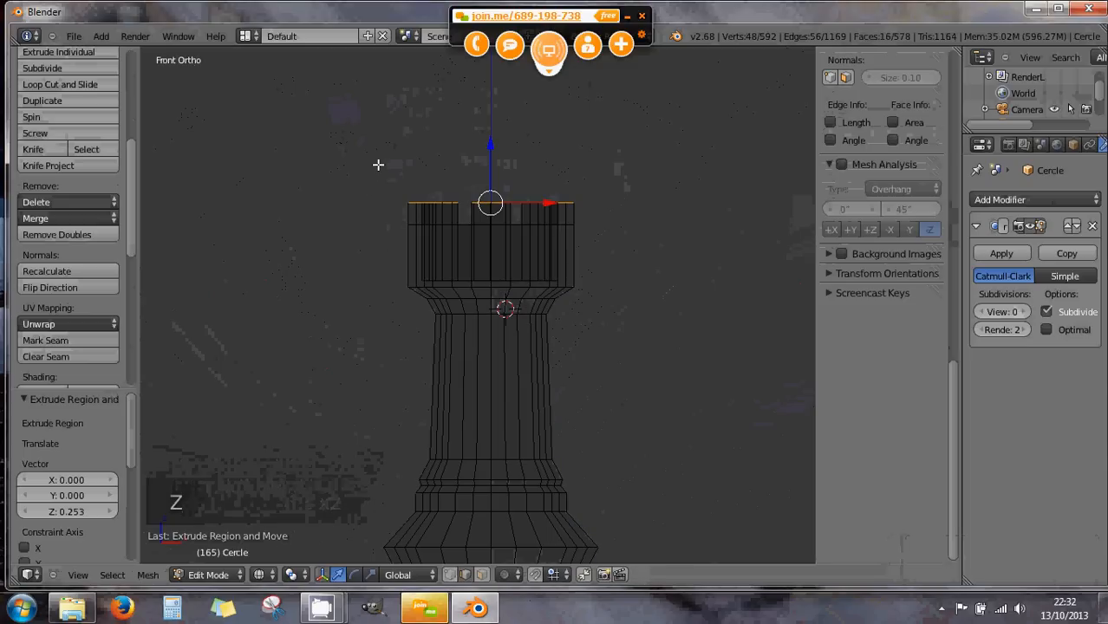
key("a")
key("b")
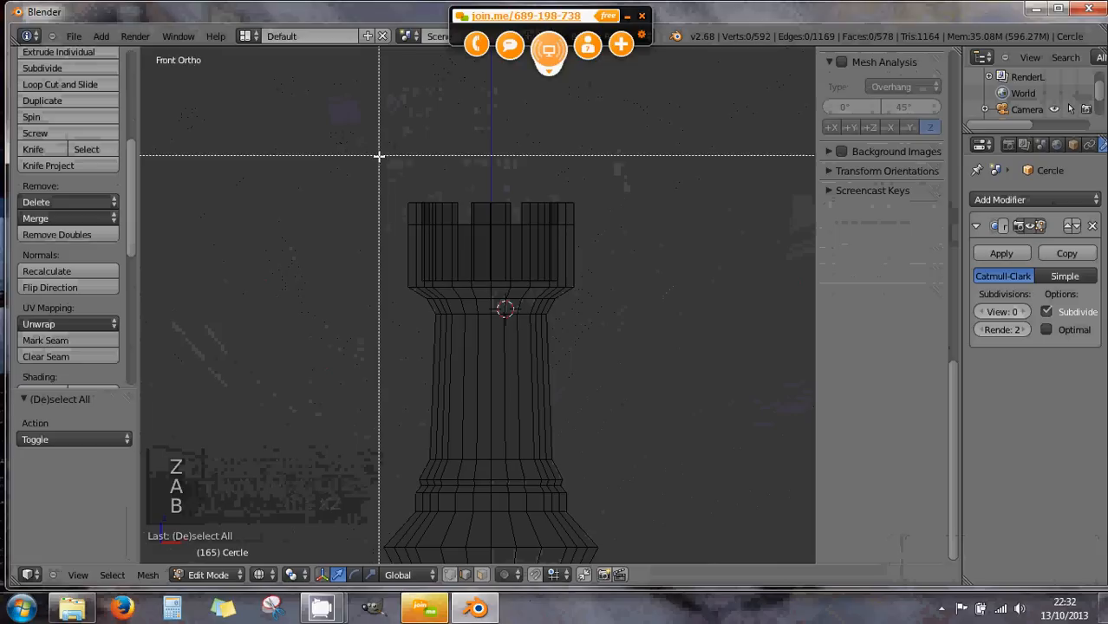
left_click_drag(378, 157, 600, 237)
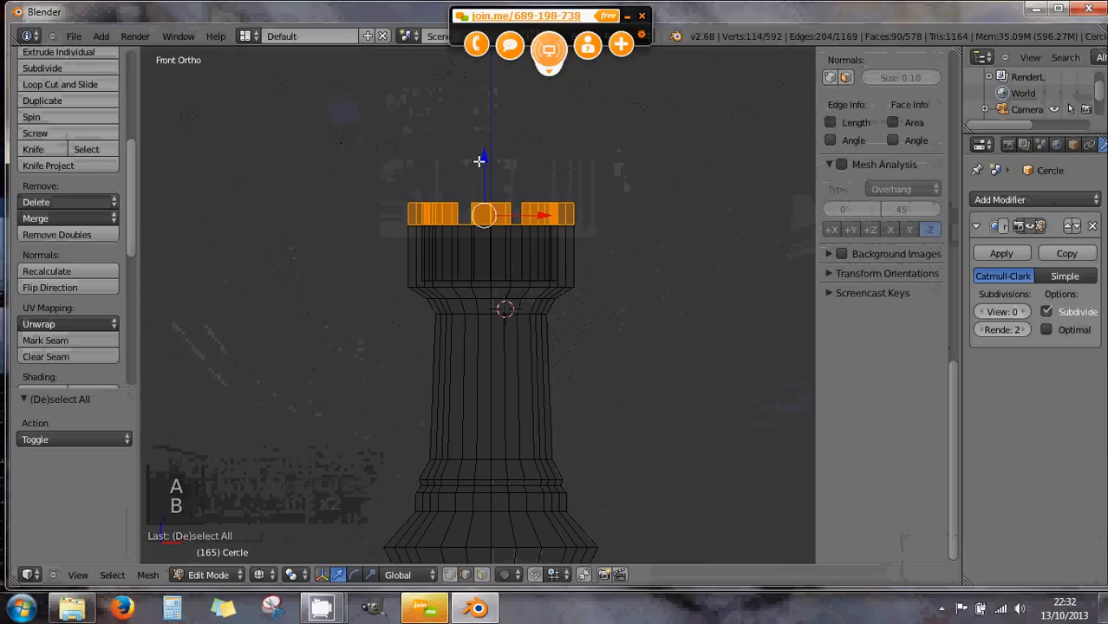
left_click_drag(483, 156, 484, 199)
- Box-select only the battlements' top edges, raise them about 0.220 along Z, and return to solid shading
key("a")
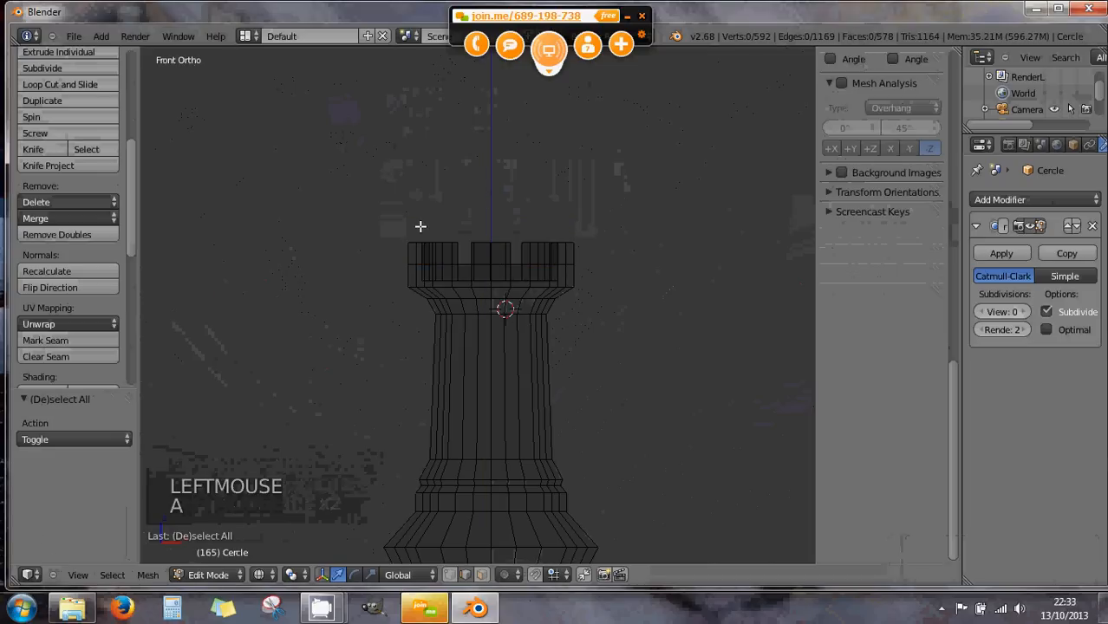
key("b")
left_click_drag(378, 213, 609, 255)
left_click_drag(489, 187, 487, 164)
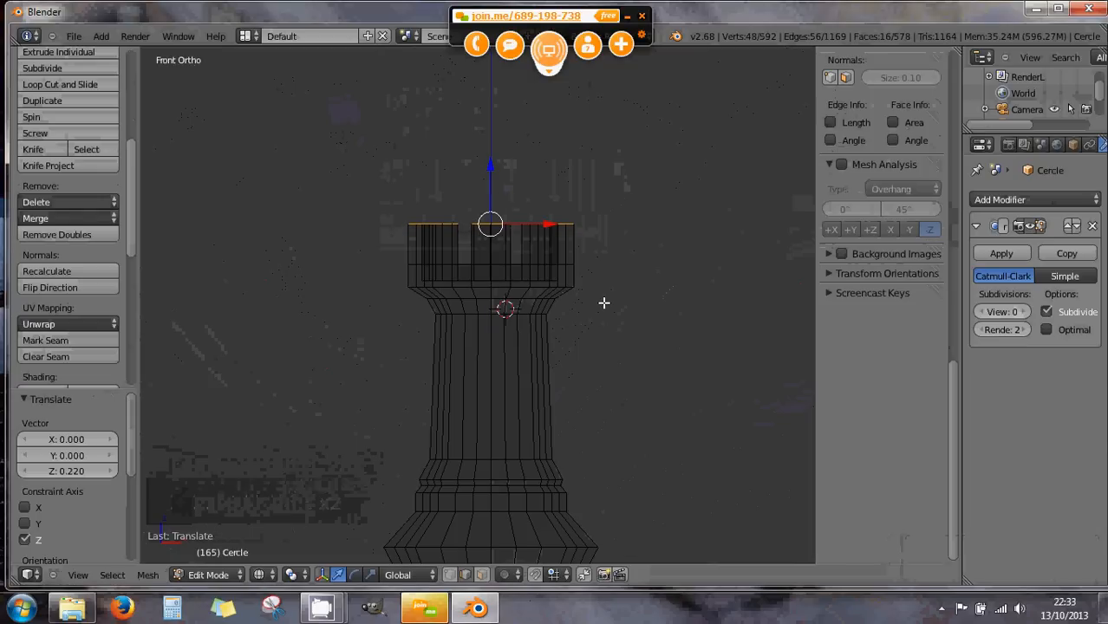
middle_click_drag(605, 303, 588, 368)
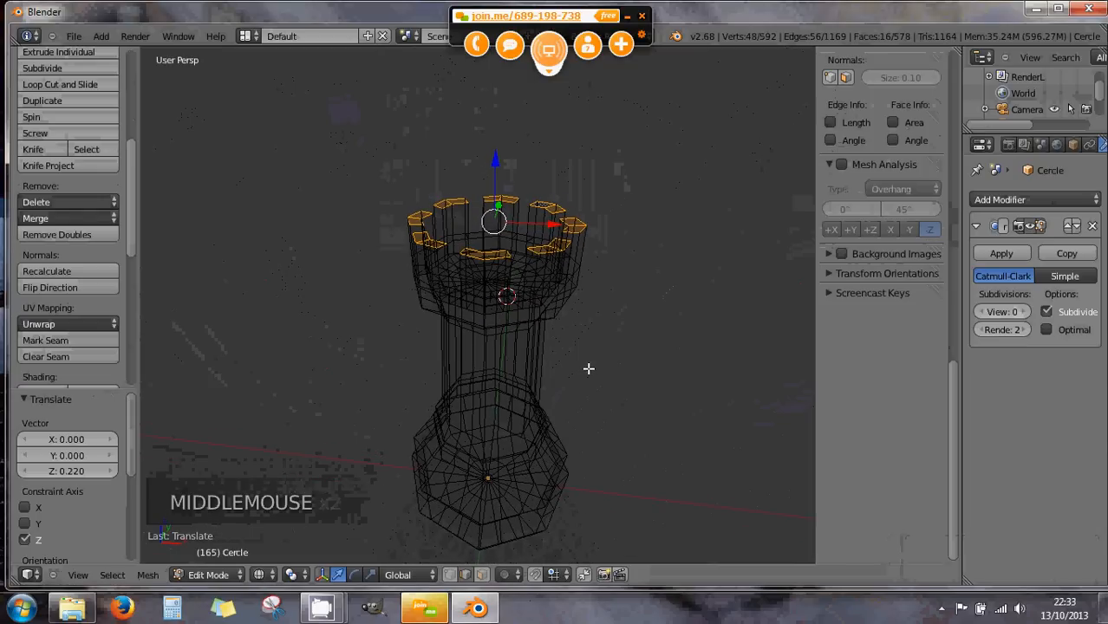
key("Escape")
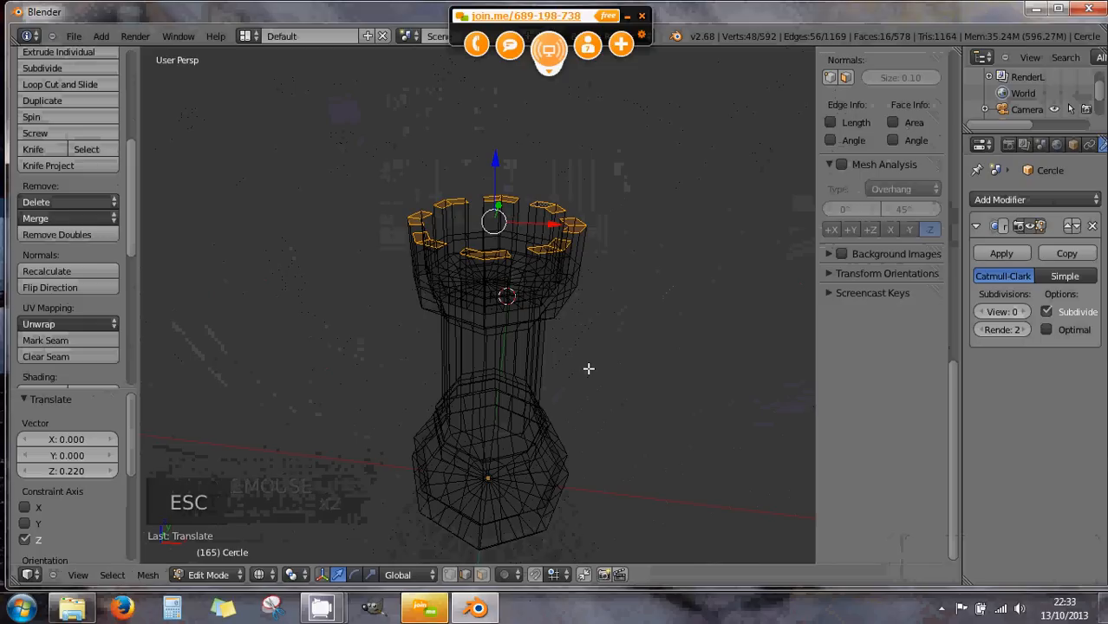
key("z")
- Select the pairs of inner vertical edges flanking five neighbouring notches of the battlements, seen from above
mouse_move(589, 368)
middle_mouse_down()
mouse_move(519, 314)
mouse_move(523, 339)
mouse_move(542, 324)
middle_mouse_up()
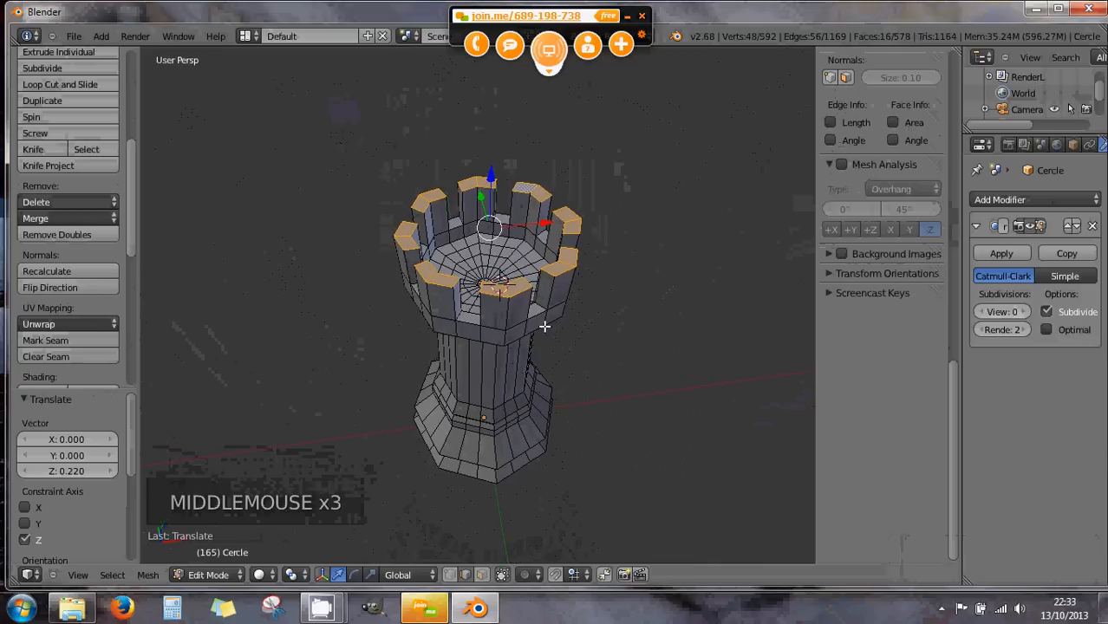
scroll(488, 317, "up", 2)
scroll(488, 317, "up", 2)
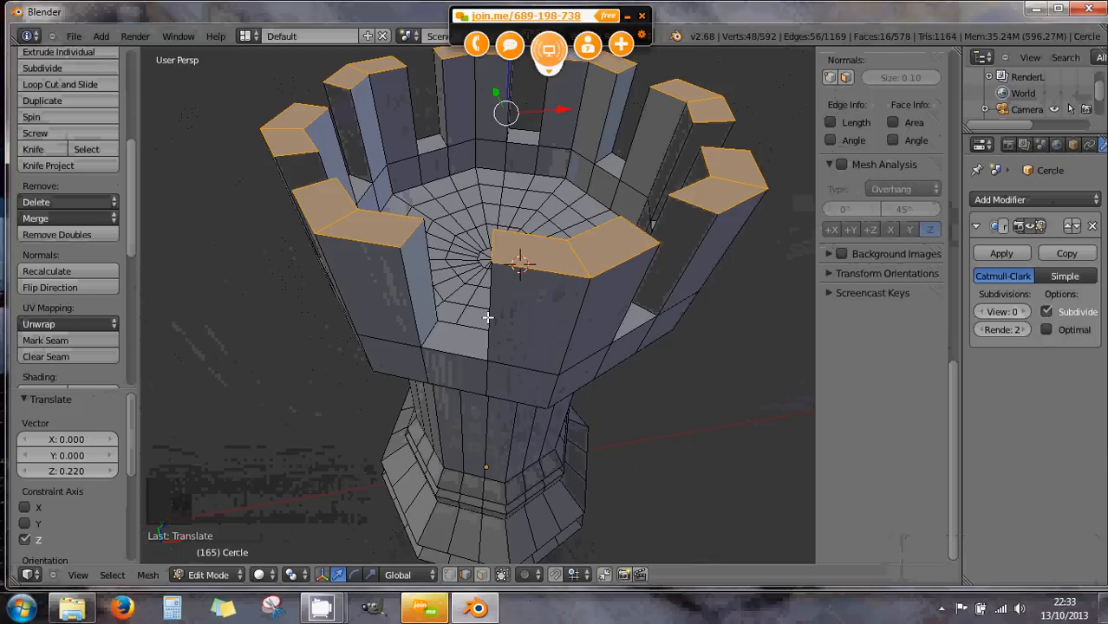
scroll(487, 317, "down", 2)
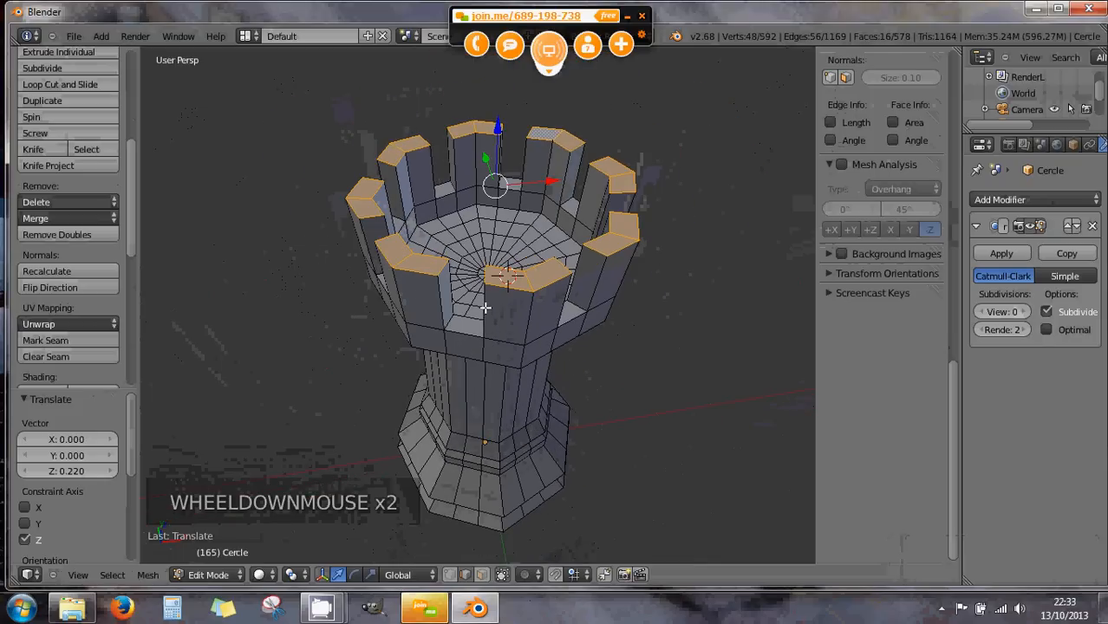
middle_click_drag(469, 303, 527, 390)
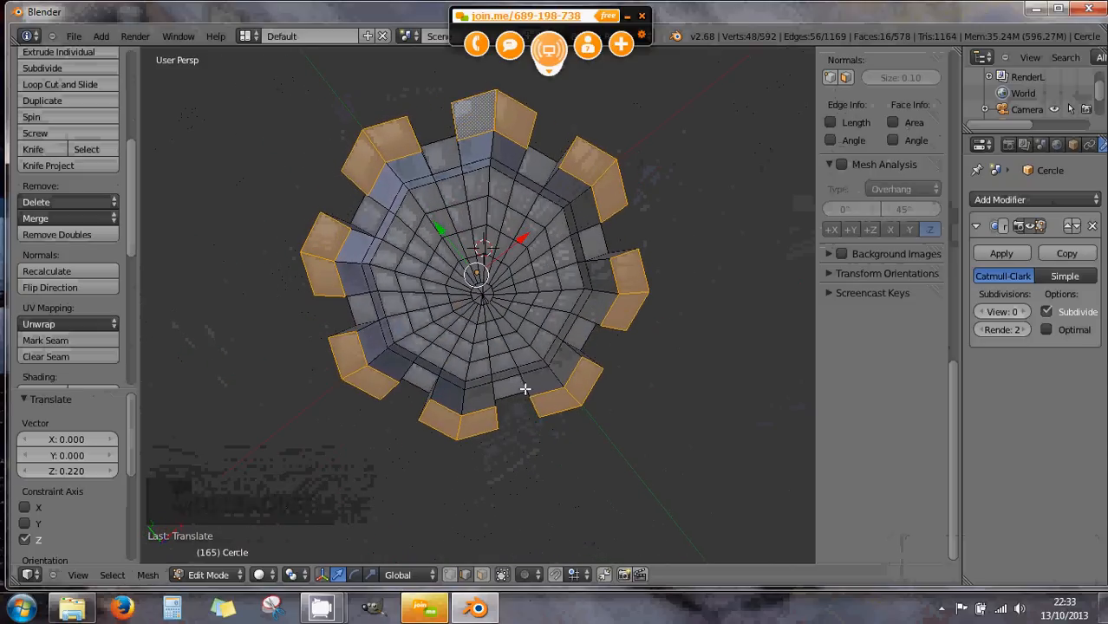
scroll(524, 392, "up", 1)
scroll(524, 392, "up", 1)
right_click(555, 434)
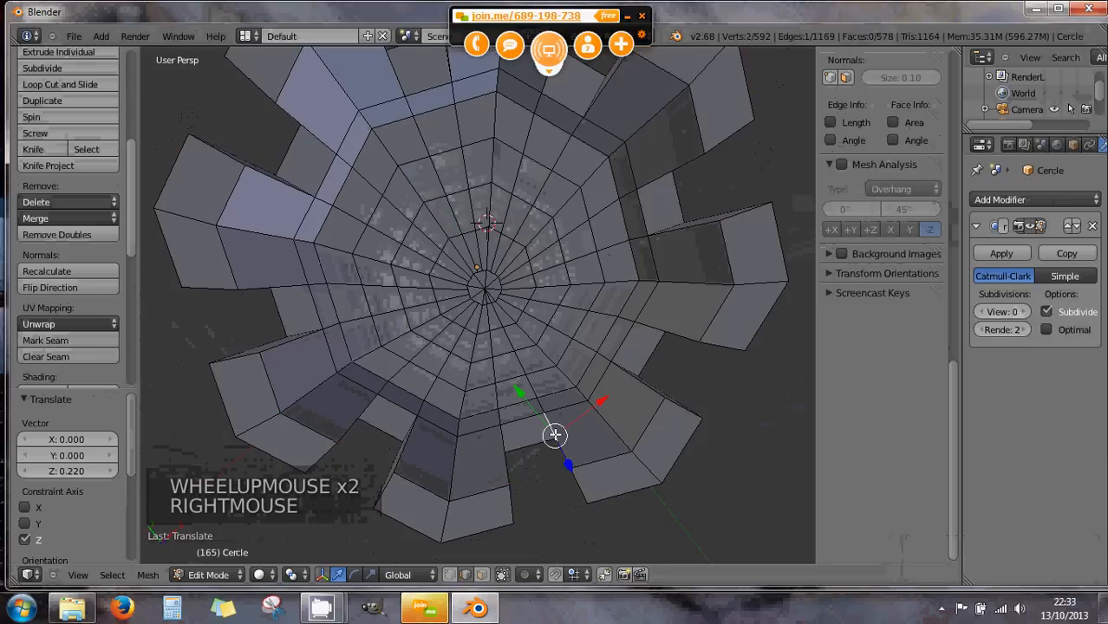
right_click(502, 465, "shift")
right_click(407, 448, "shift")
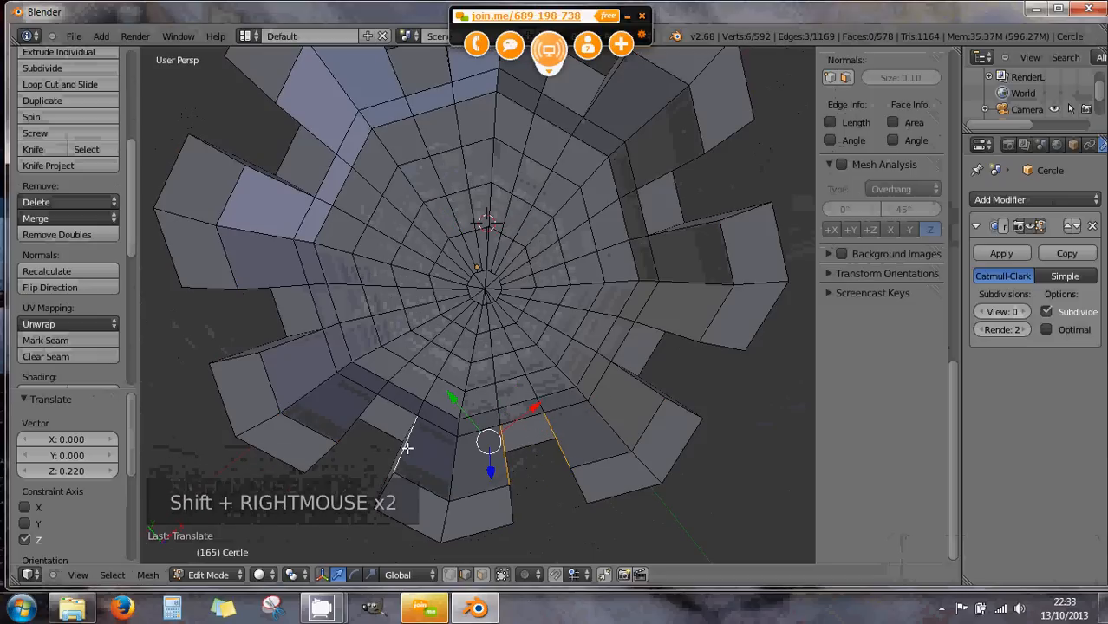
right_click(352, 418, "shift")
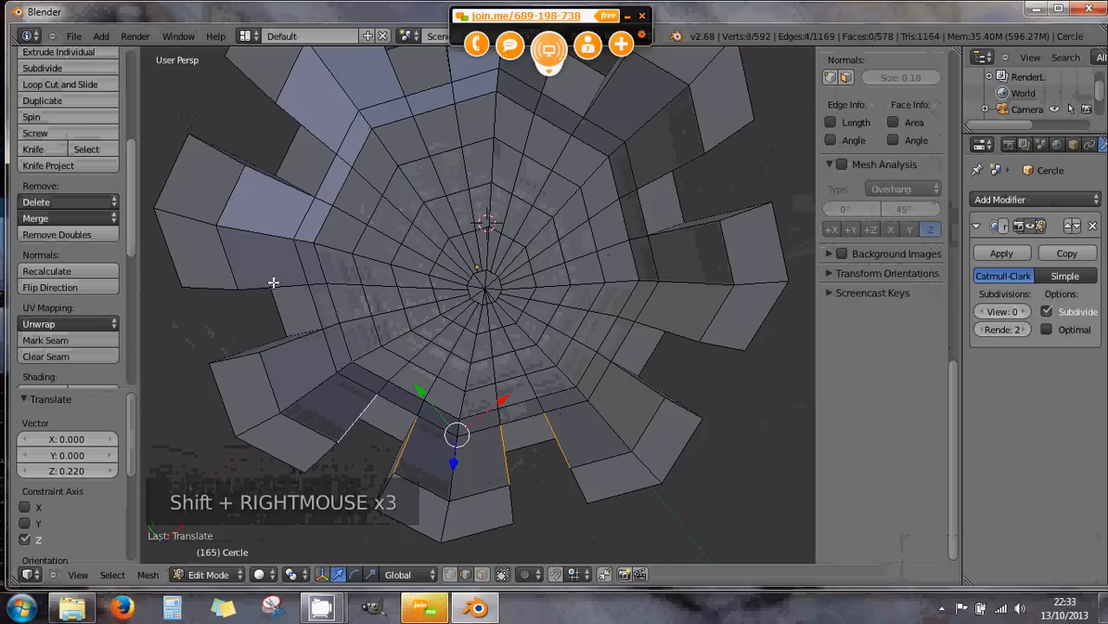
right_click(297, 343, "shift")
right_click(297, 286, "shift")
right_click(282, 182, "shift")
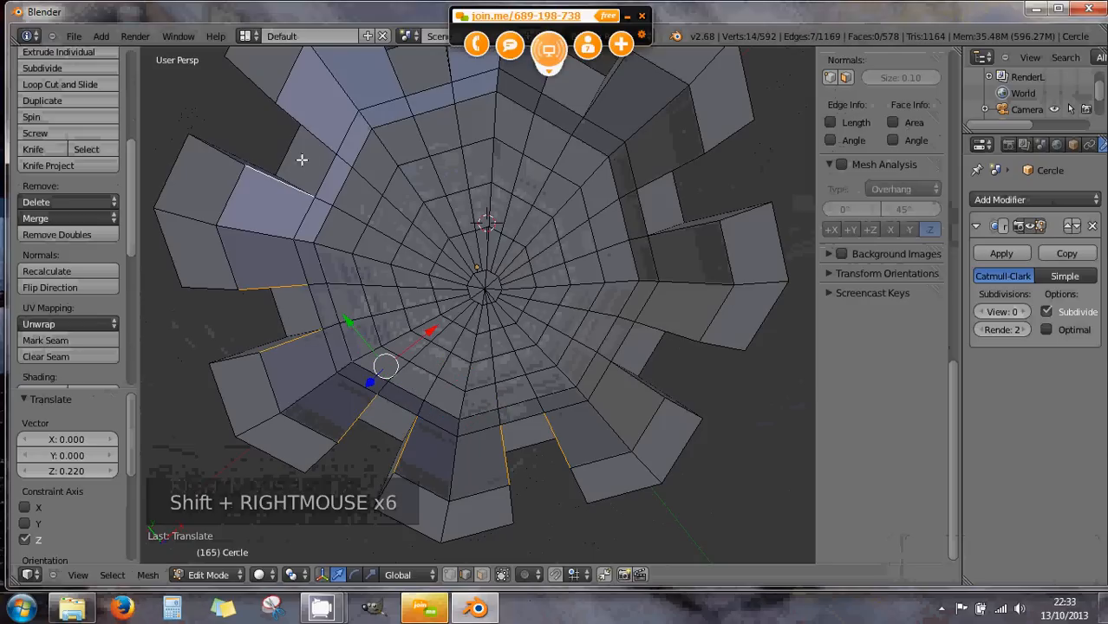
right_click(318, 127, "shift")
right_click(396, 78, "shift")
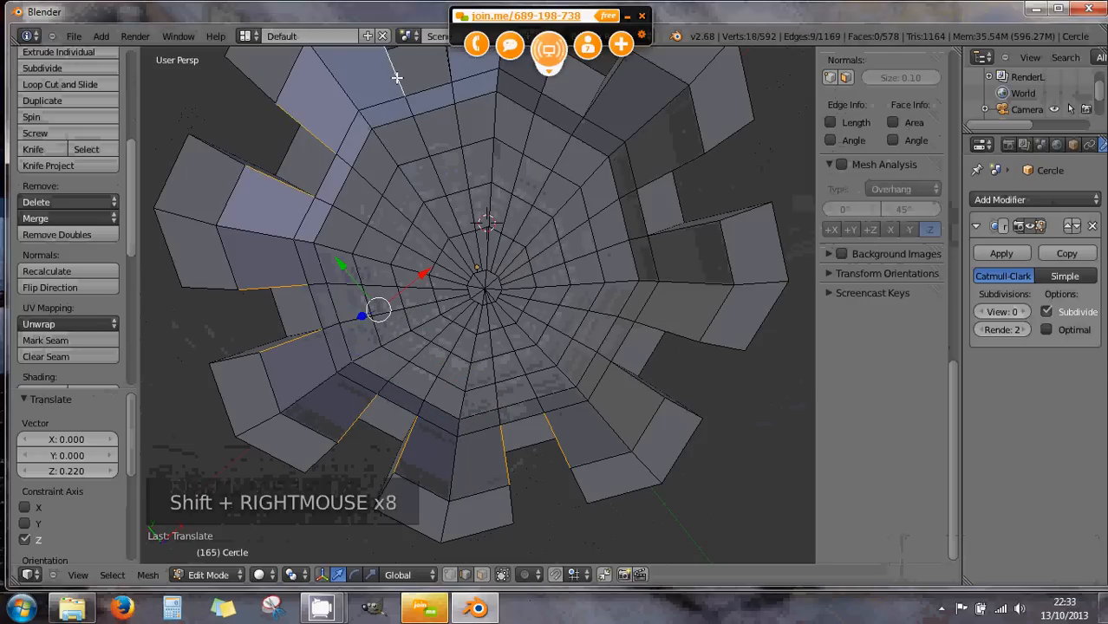
right_click(457, 68, "shift")
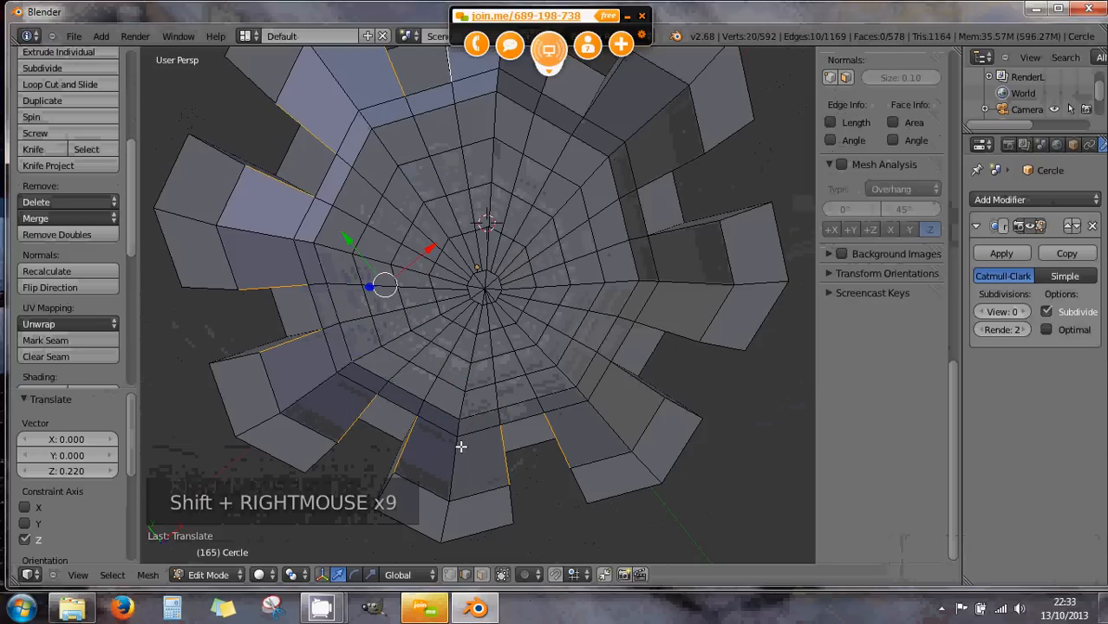
- Replace the selection with just the two inner vertical edges flanking a single notch of the battlements
right_click(486, 468)
right_click(500, 458)
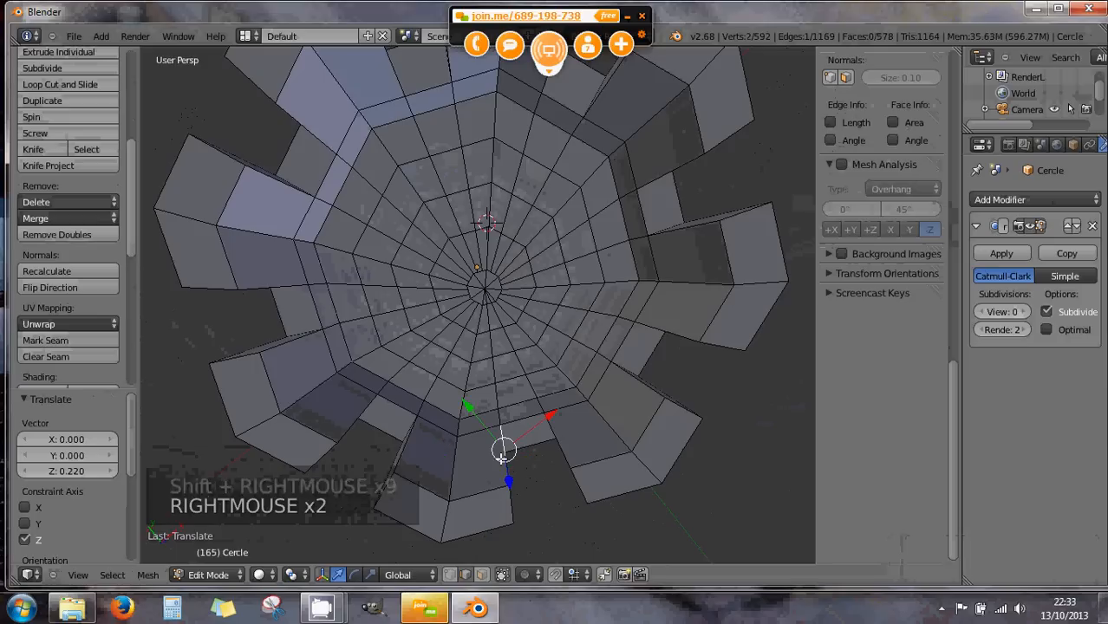
right_click(565, 445, "shift")
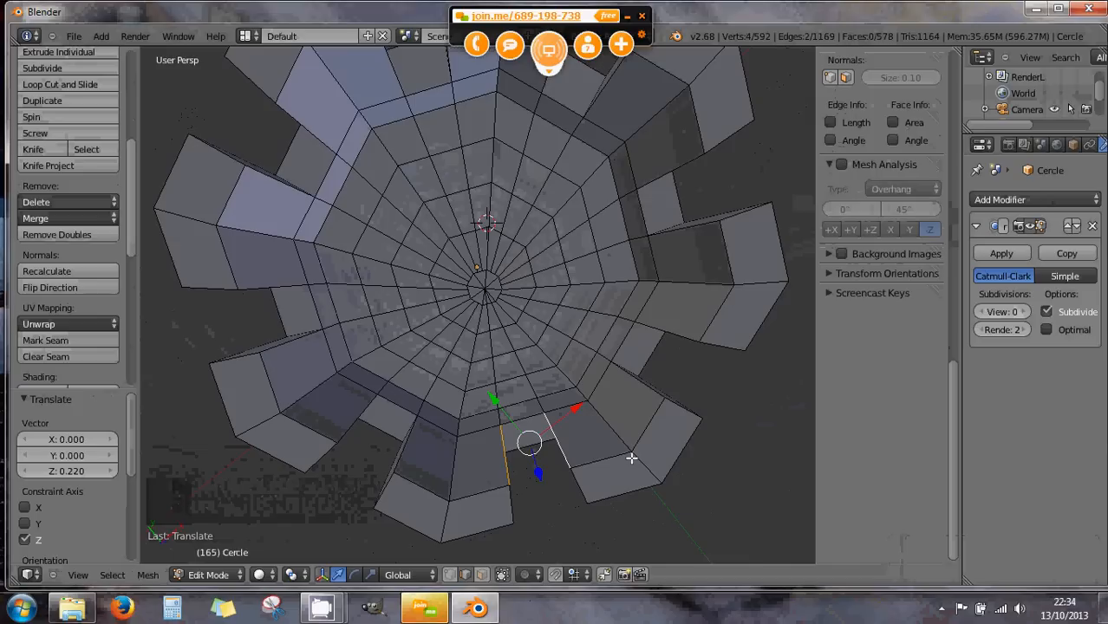
- Try narrowing the notch by scaling its two edges to 0.351 with Z locked, and undo the resize
key("s")
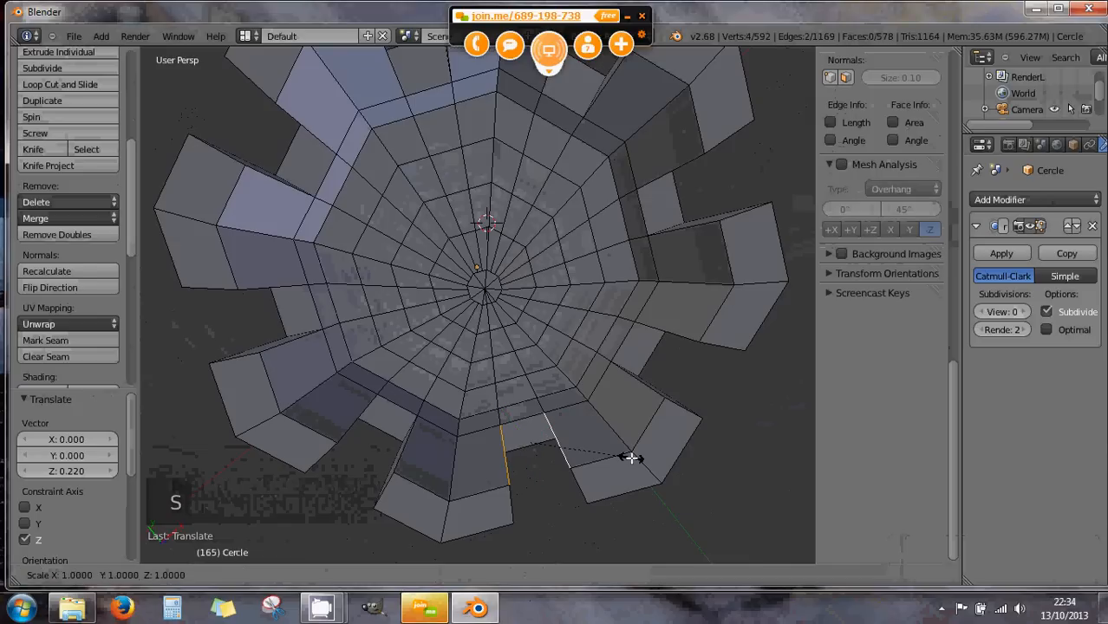
key("shift+z")
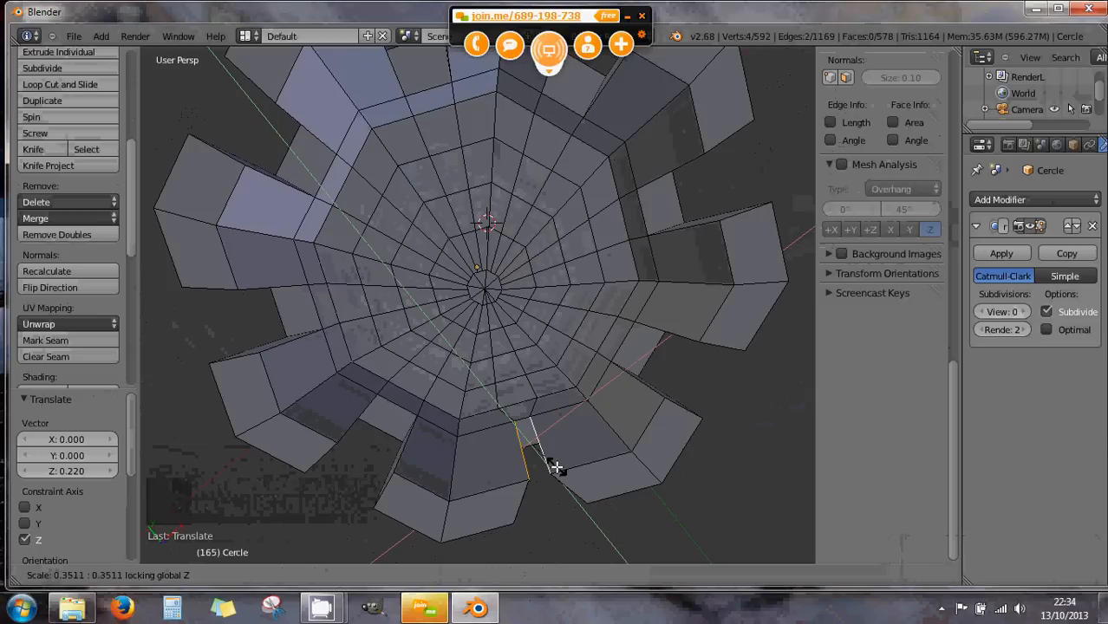
left_click(556, 468)
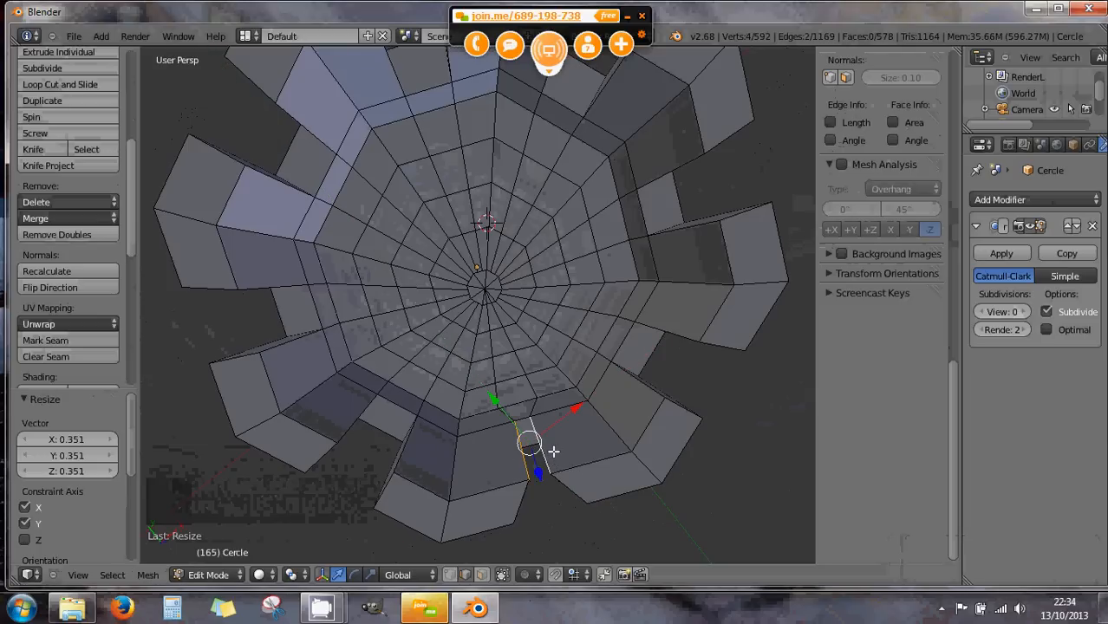
key("ctrl+z")
key("s")
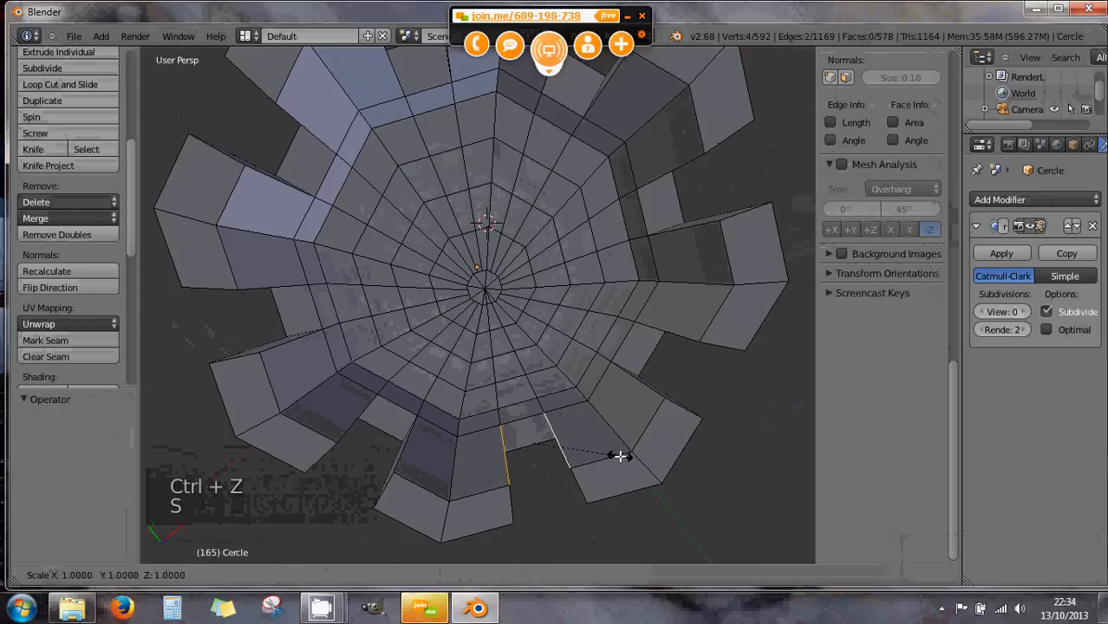
key("shift+z")
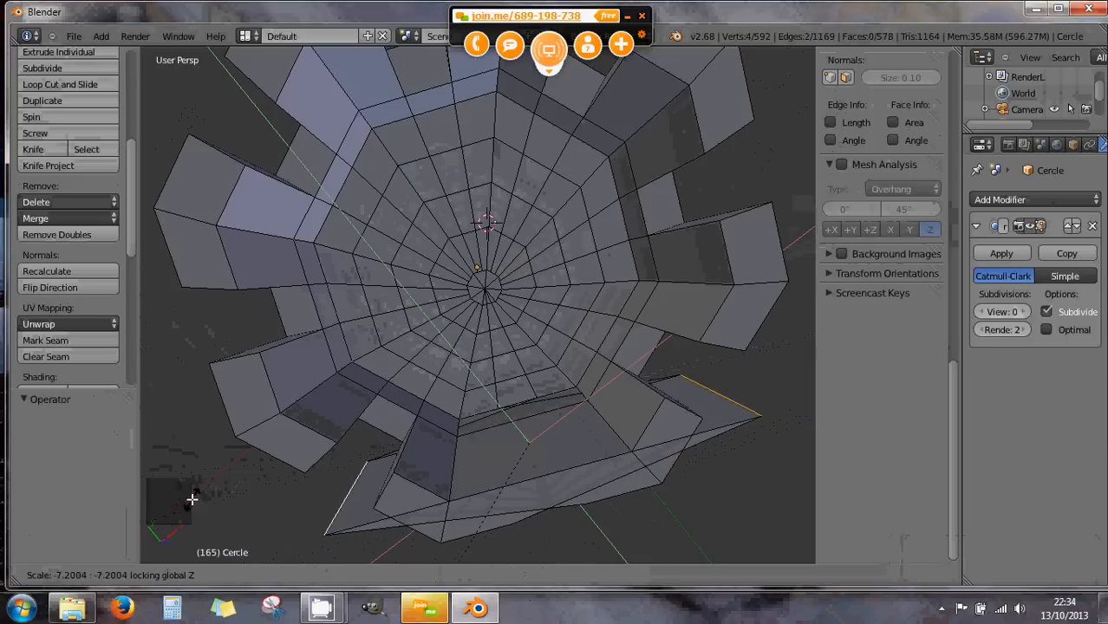
right_click(308, 486)
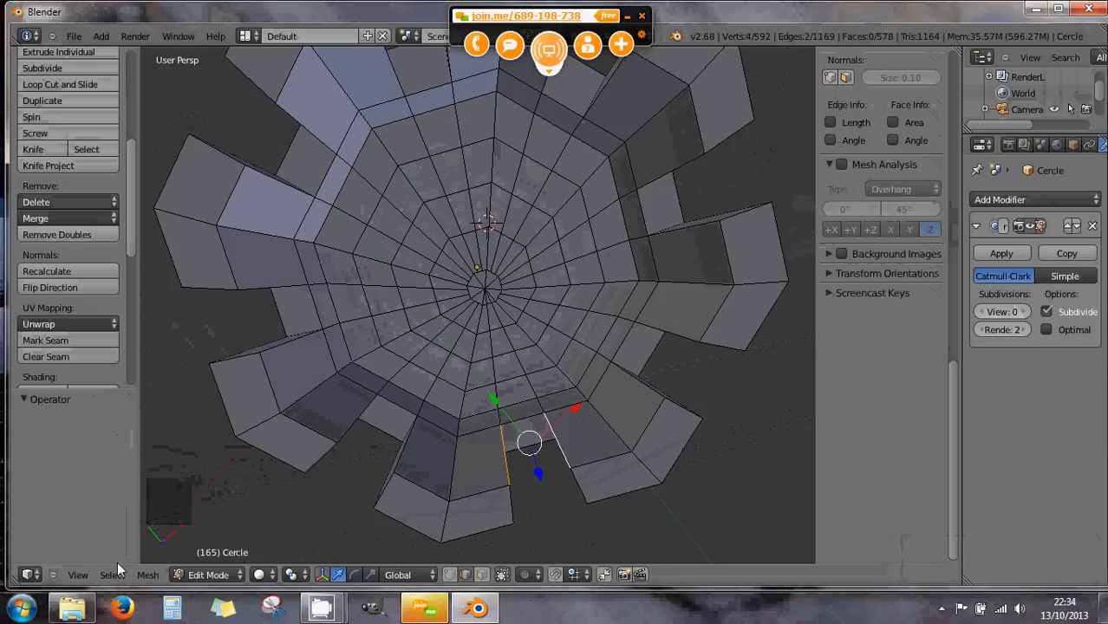
- Narrow the selected notch of the battlements by scaling its two inner edges to 0.4 with Z locked
key("s")
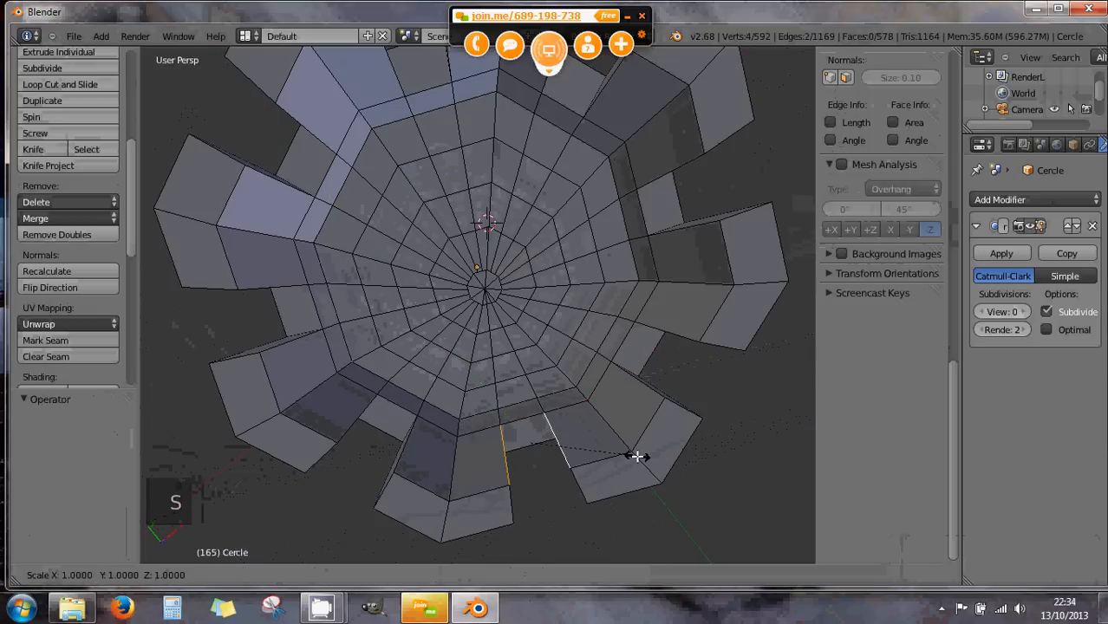
key("shift+z")
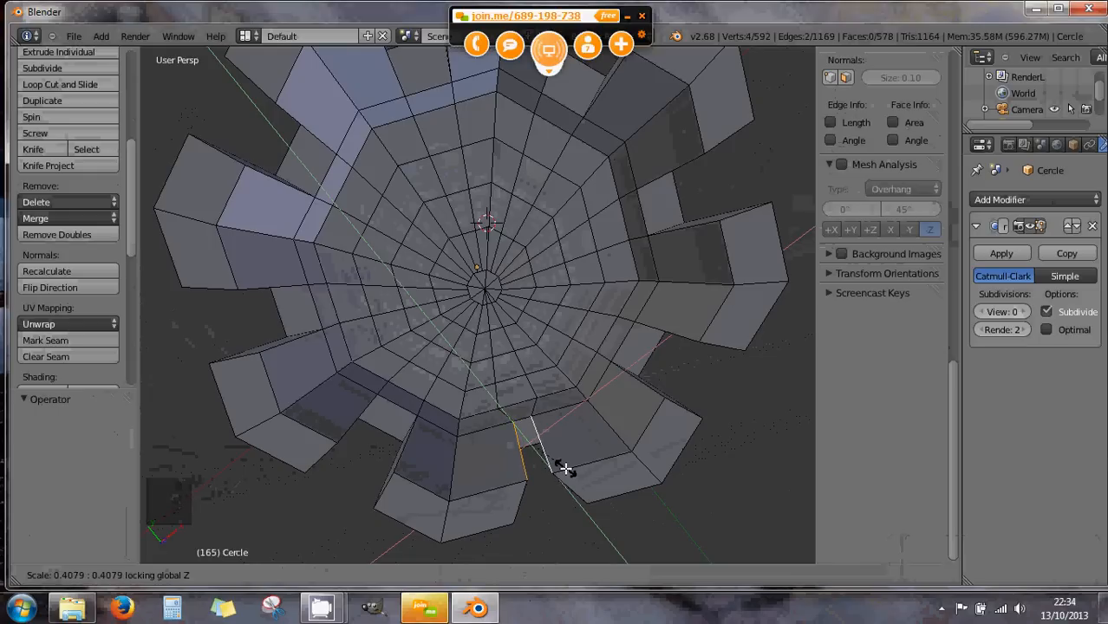
type("0.4")
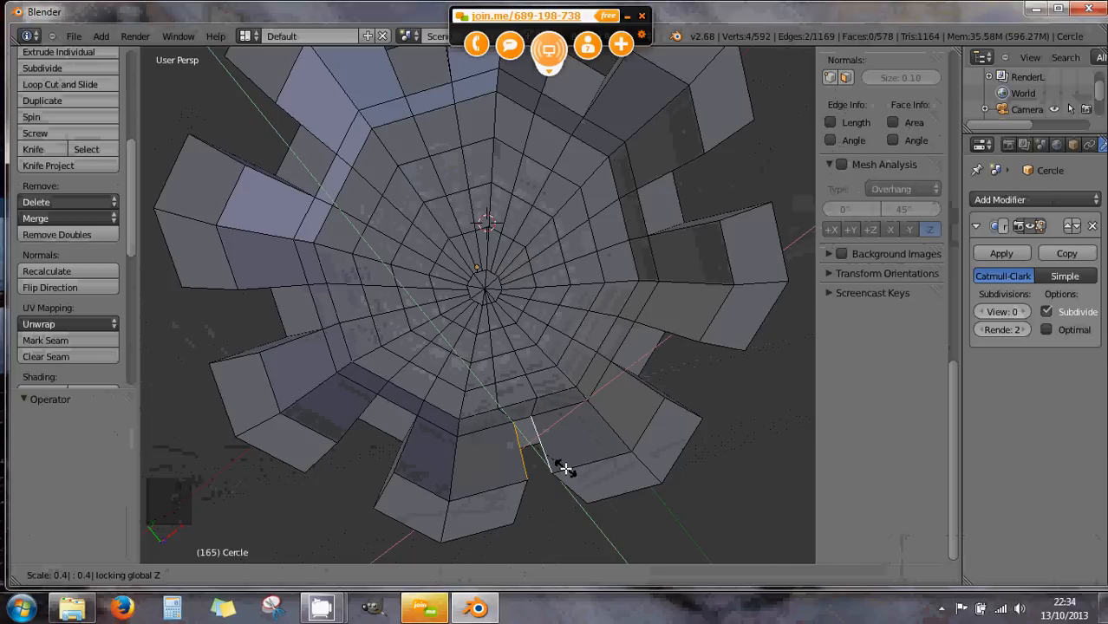
key("Return")
- Select the two inner edges flanking the crown's lower-right notch and scale them to 0.4 with Z locked
right_click(633, 380)
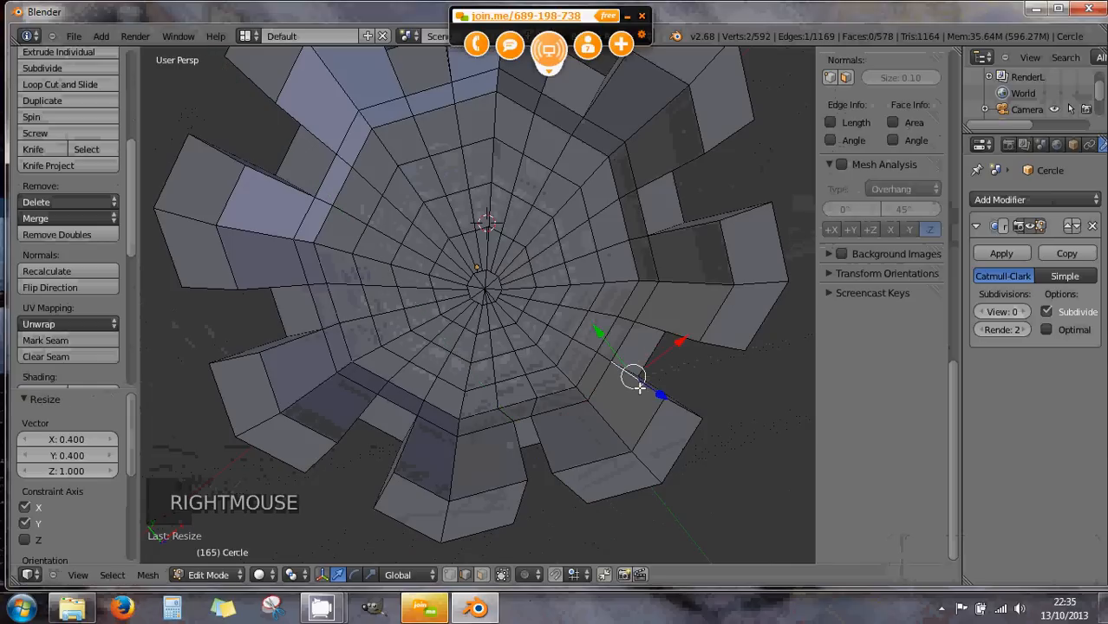
right_click(676, 327, "shift")
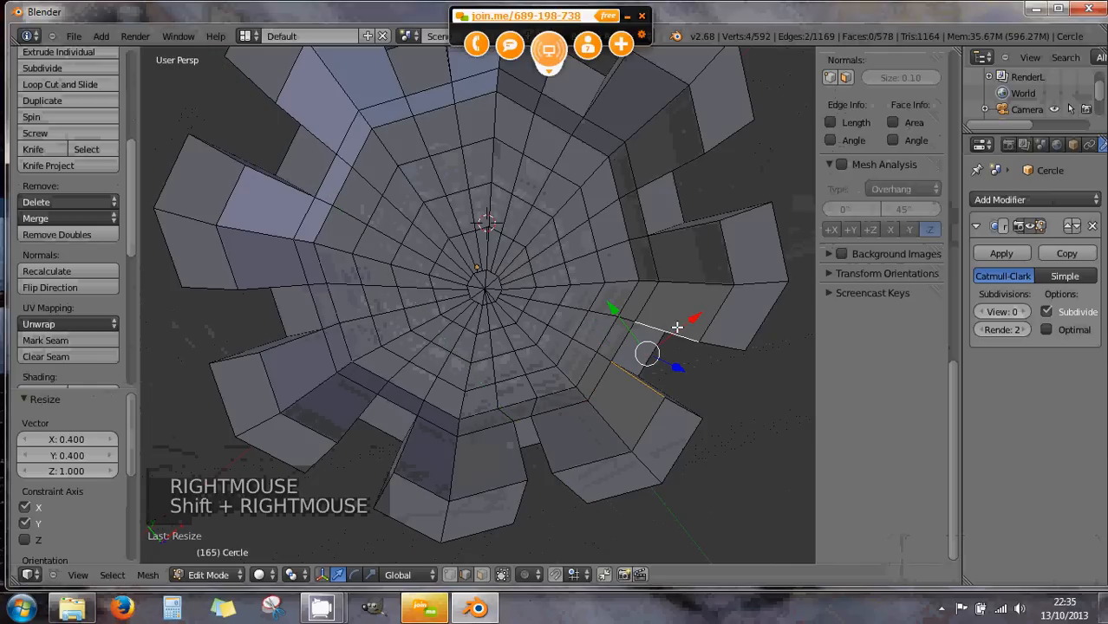
key("s")
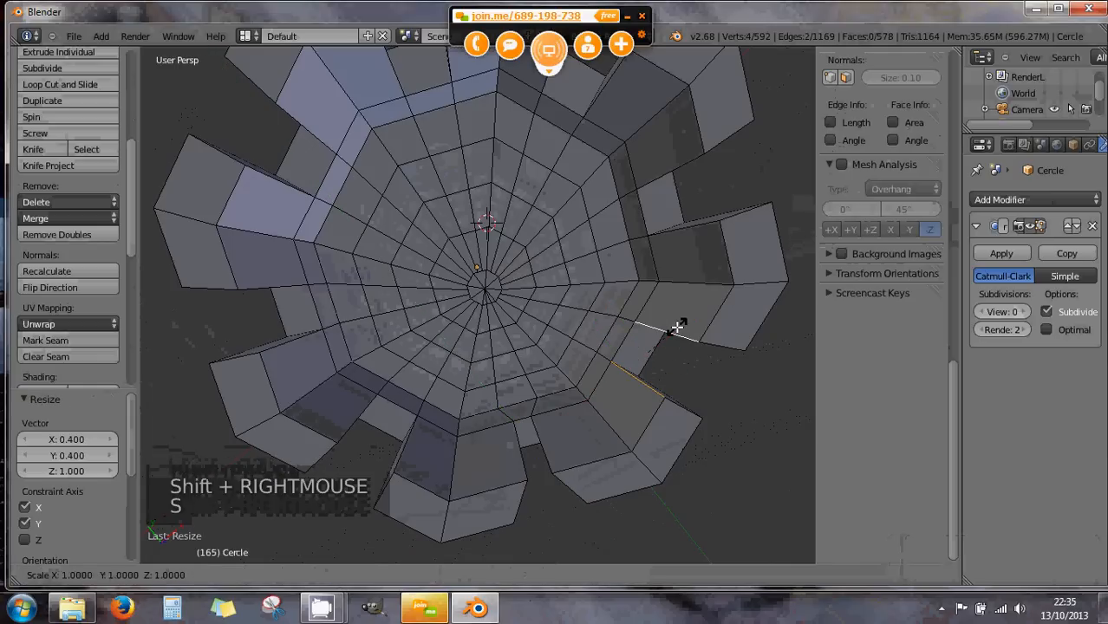
key("shift+z")
type("0.4| : 0.4| locking global Z")
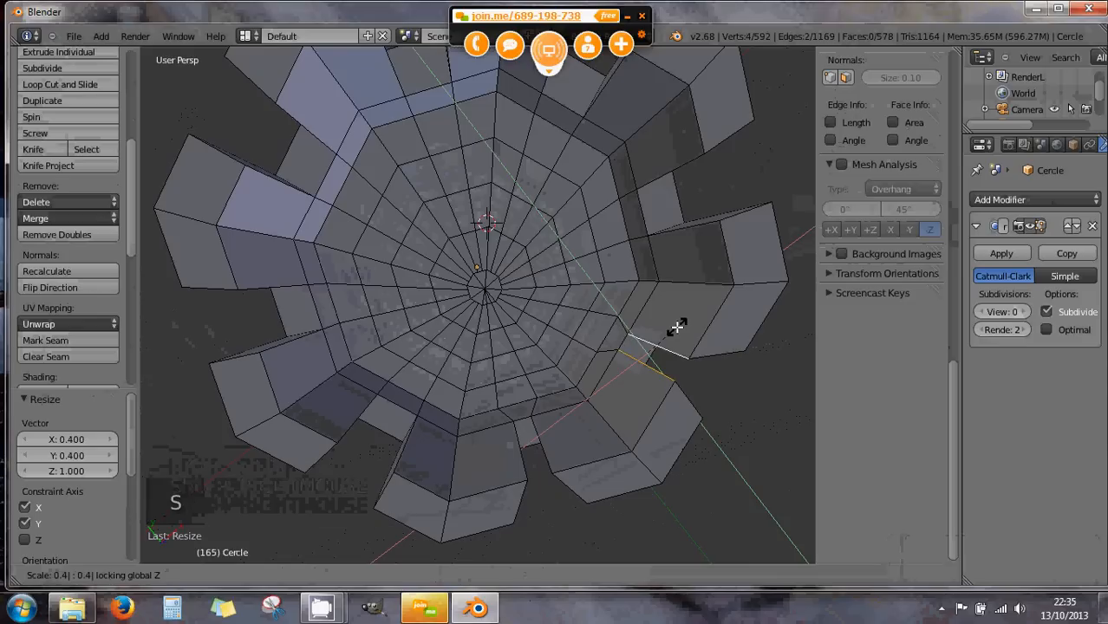
key("Return")
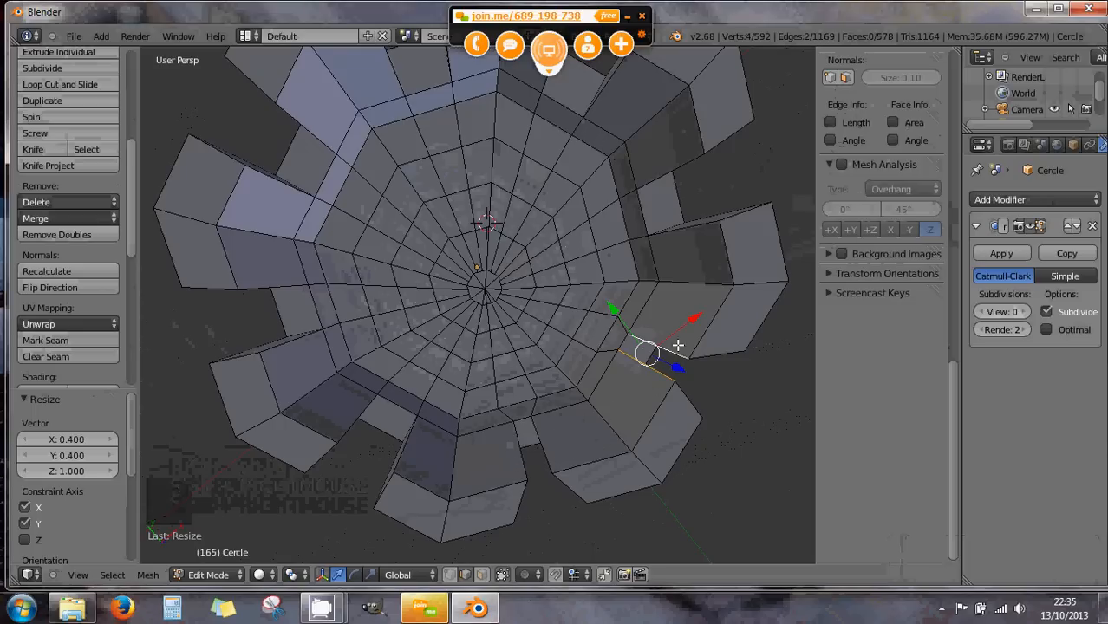
- Try to narrow three more notches together by scaling their six inner edges about Individual Origins with Z locked
right_click(696, 235)
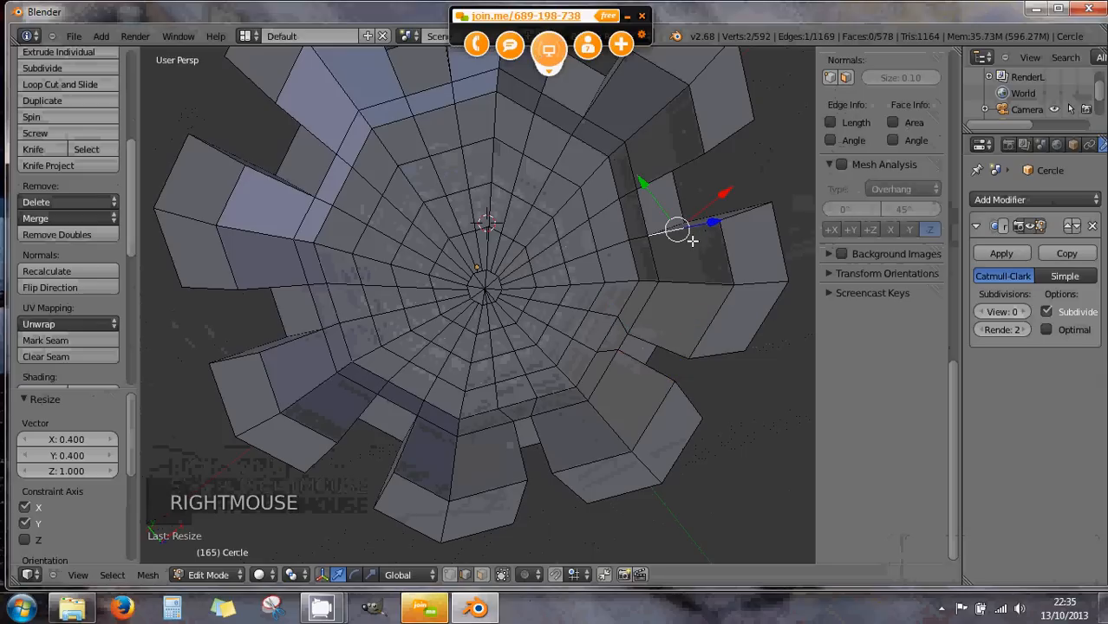
right_click(677, 161, "shift")
right_click(297, 347, "shift")
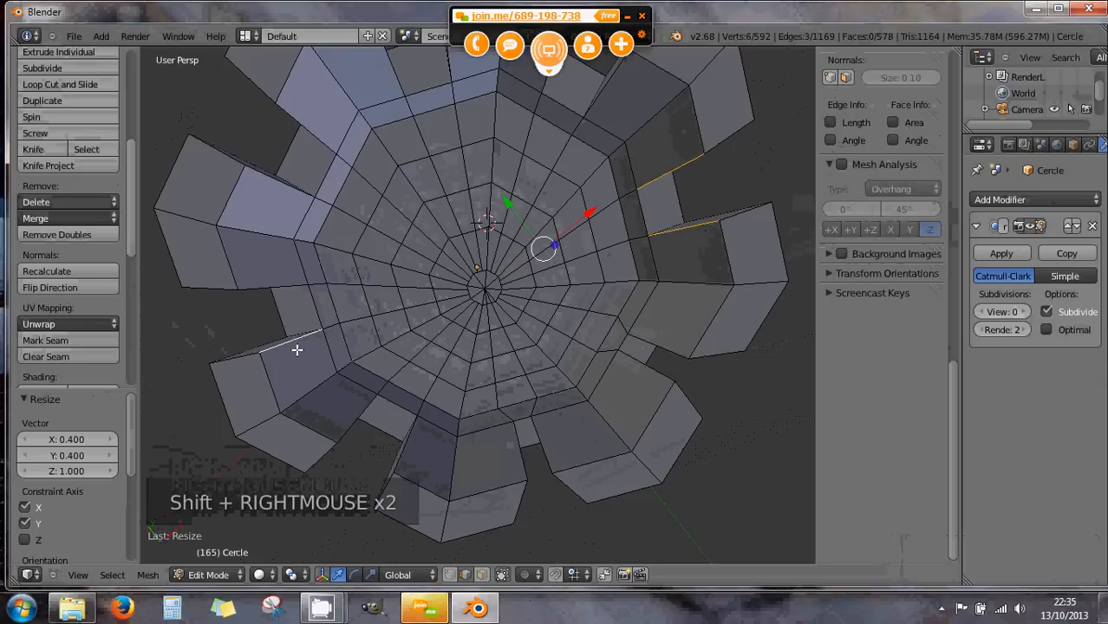
right_click(286, 286, "shift")
right_click(354, 417, "shift")
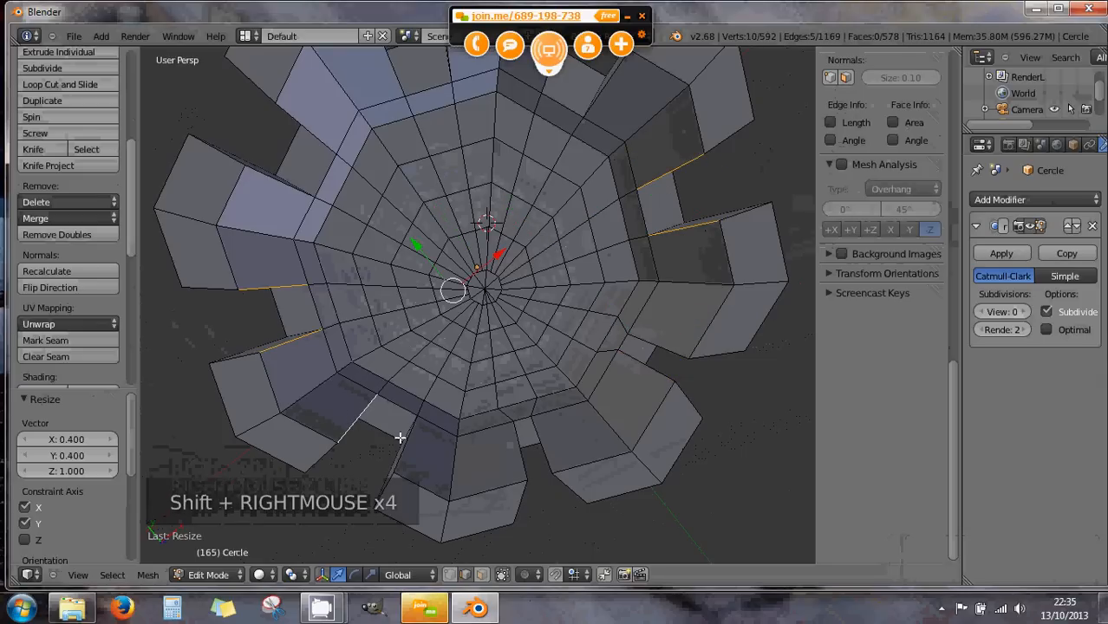
right_click(419, 445, "shift")
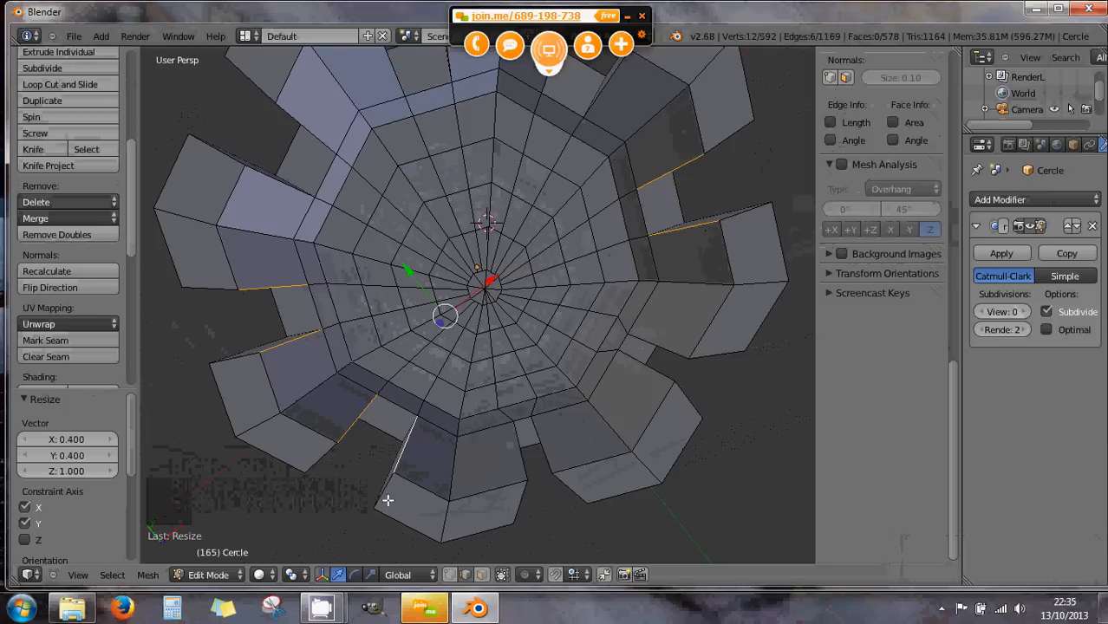
left_click(291, 575)
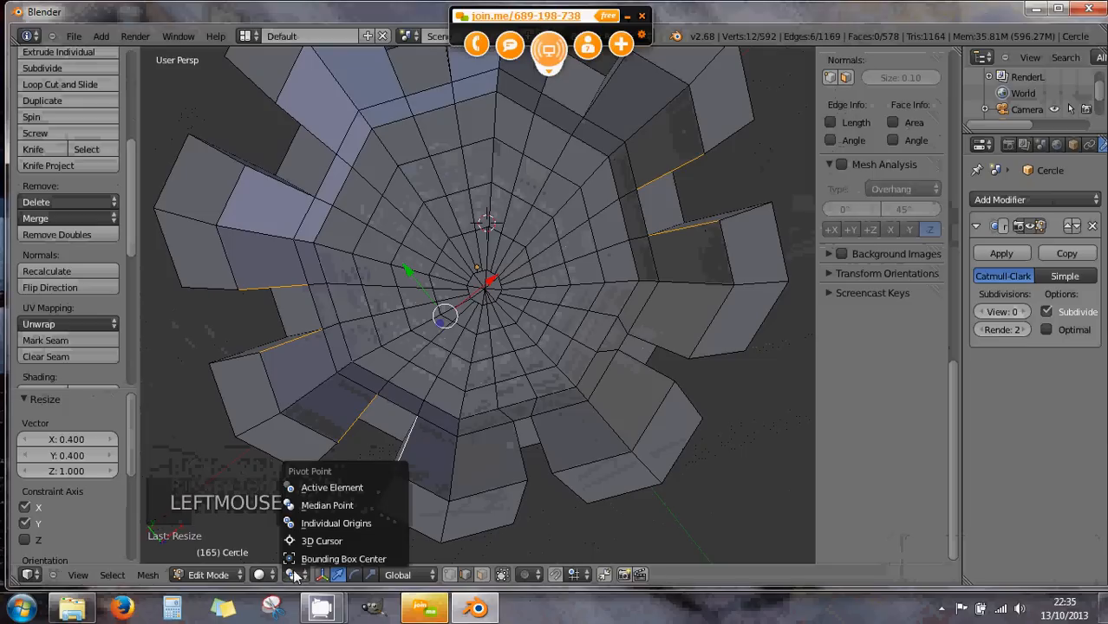
left_click(311, 526)
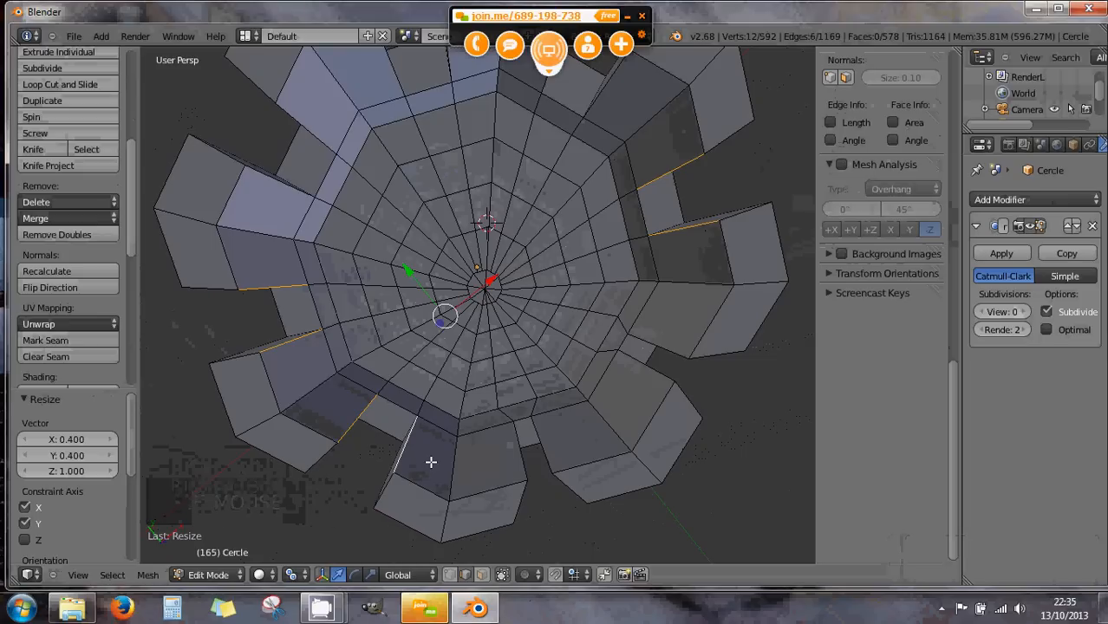
key("s")
key("shift+z")
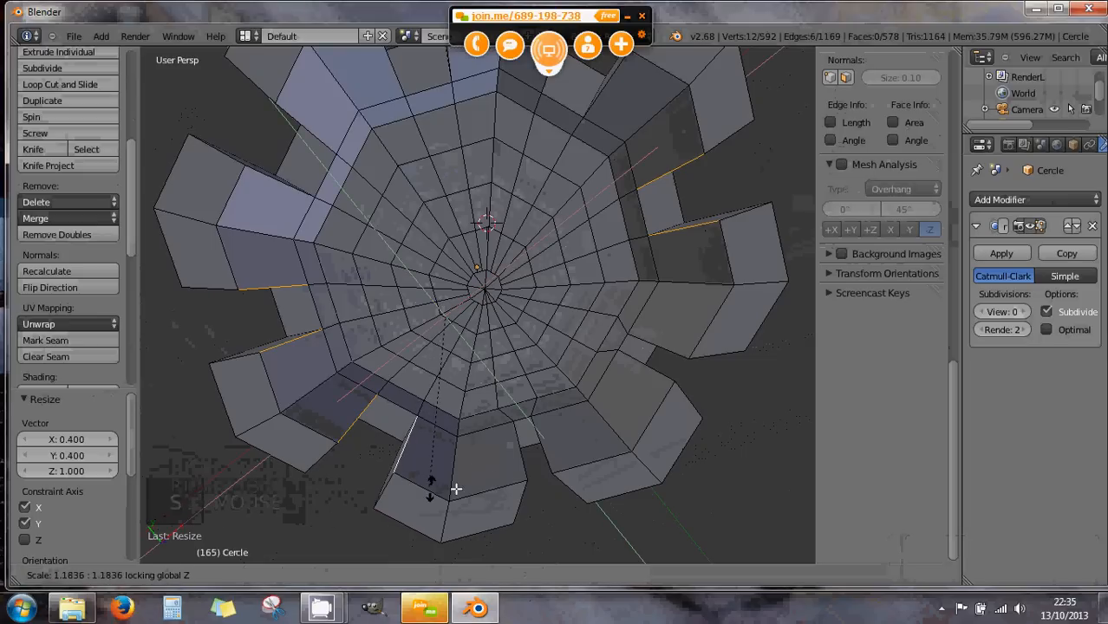
left_click(496, 475)
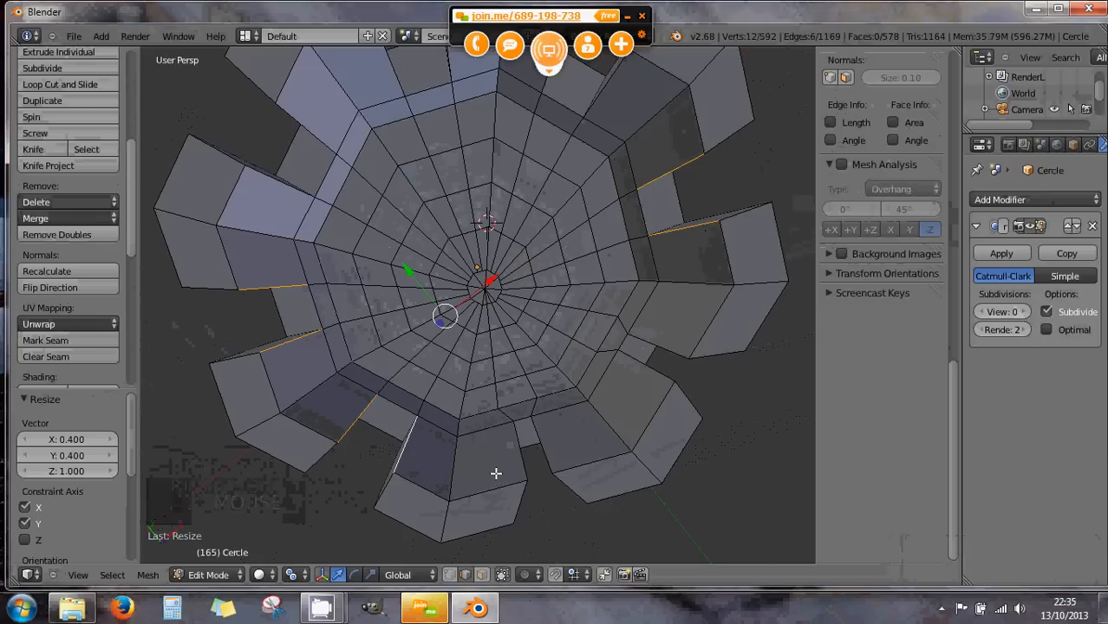
- Replace the selection with just the two inner edges flanking the crown's lower-left notch
right_click(343, 421)
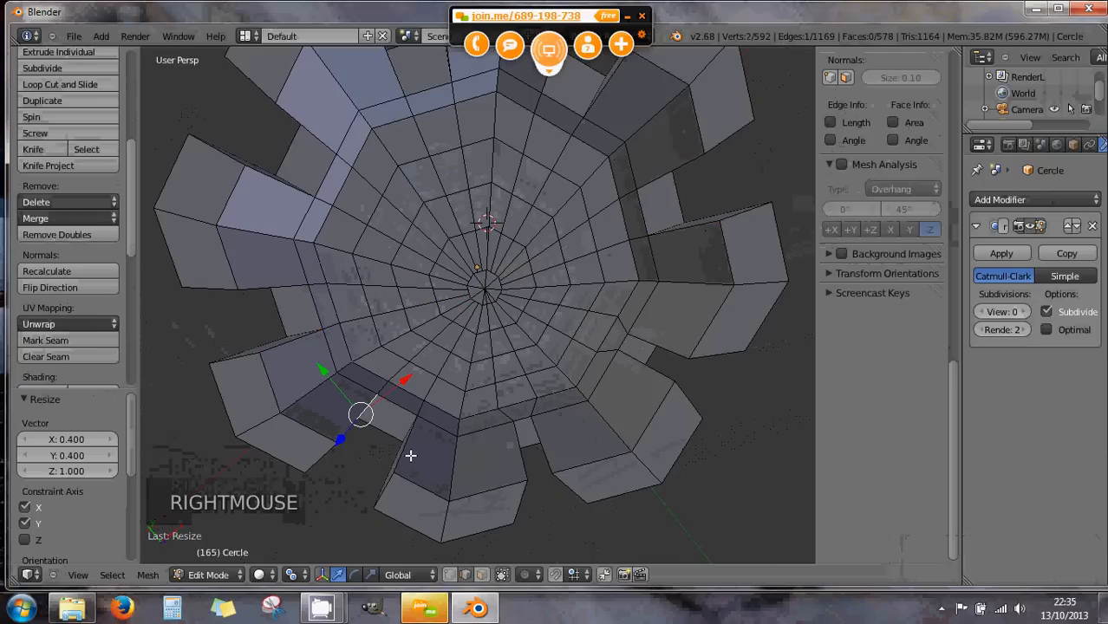
right_click(410, 455, "shift")
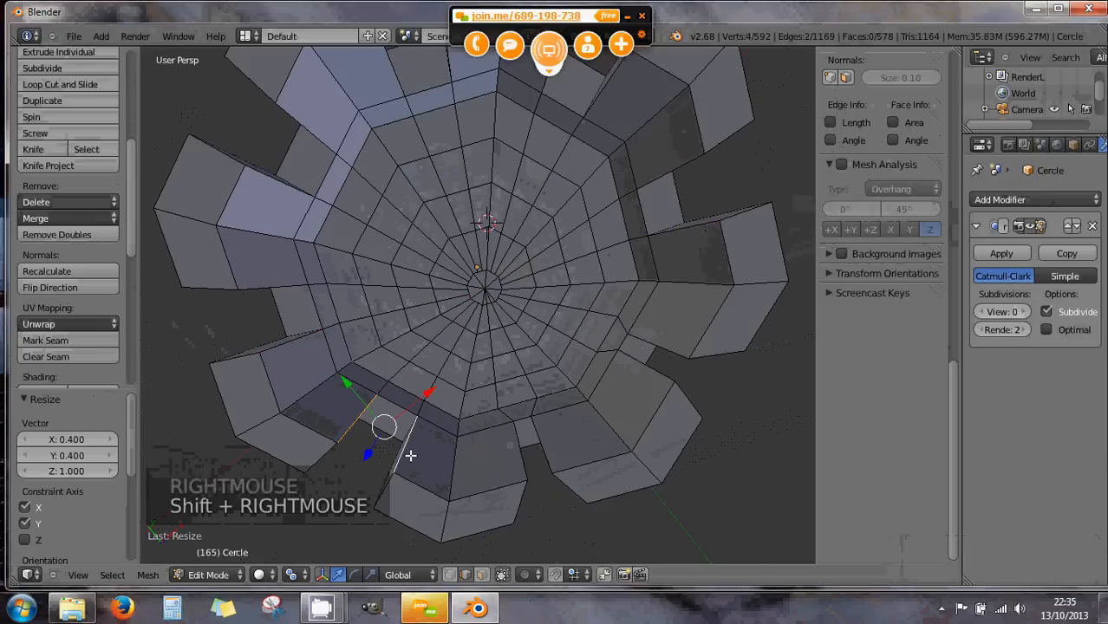
key("s")
key("shift+z")
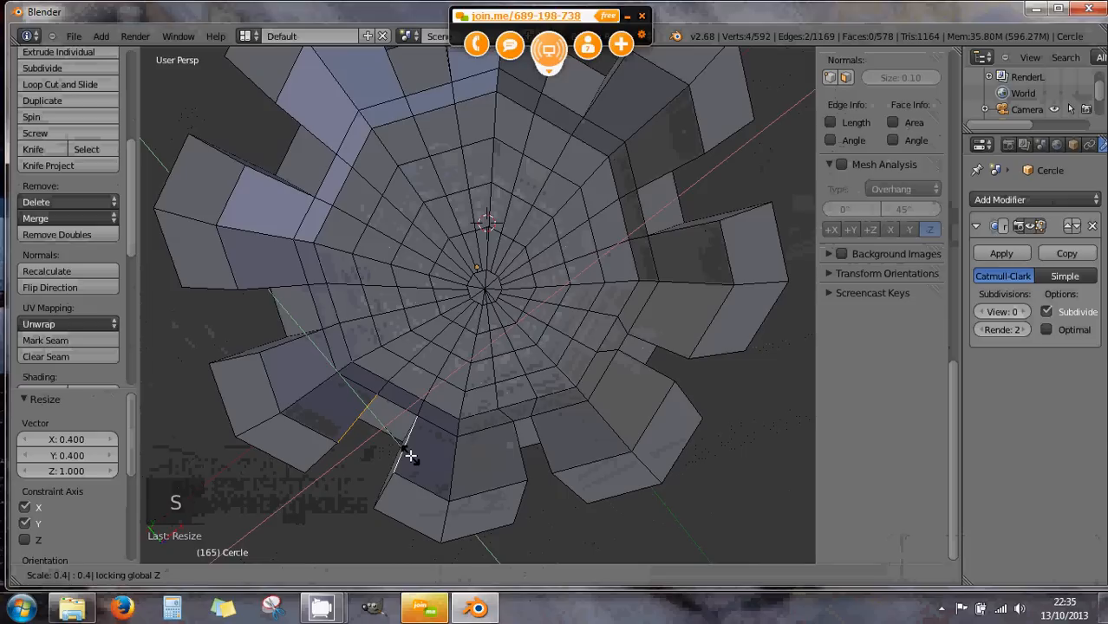
key("Escape")
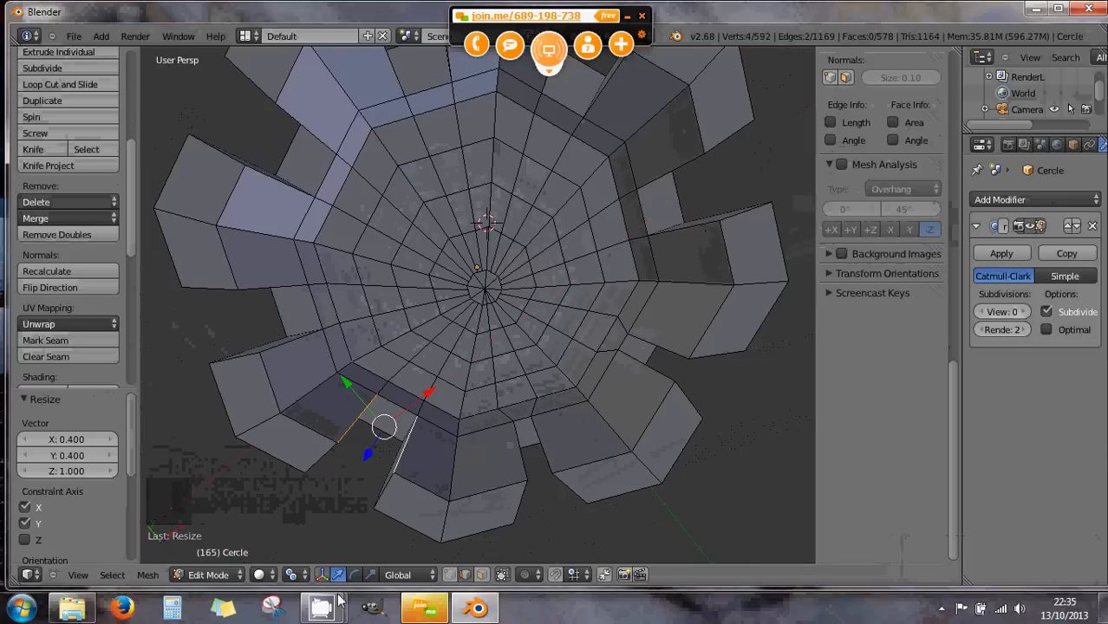
- Set the pivot to Median Point and scale the lower-left notch's two edges to 0.4 with Z locked
left_click(291, 574)
left_click(309, 505)
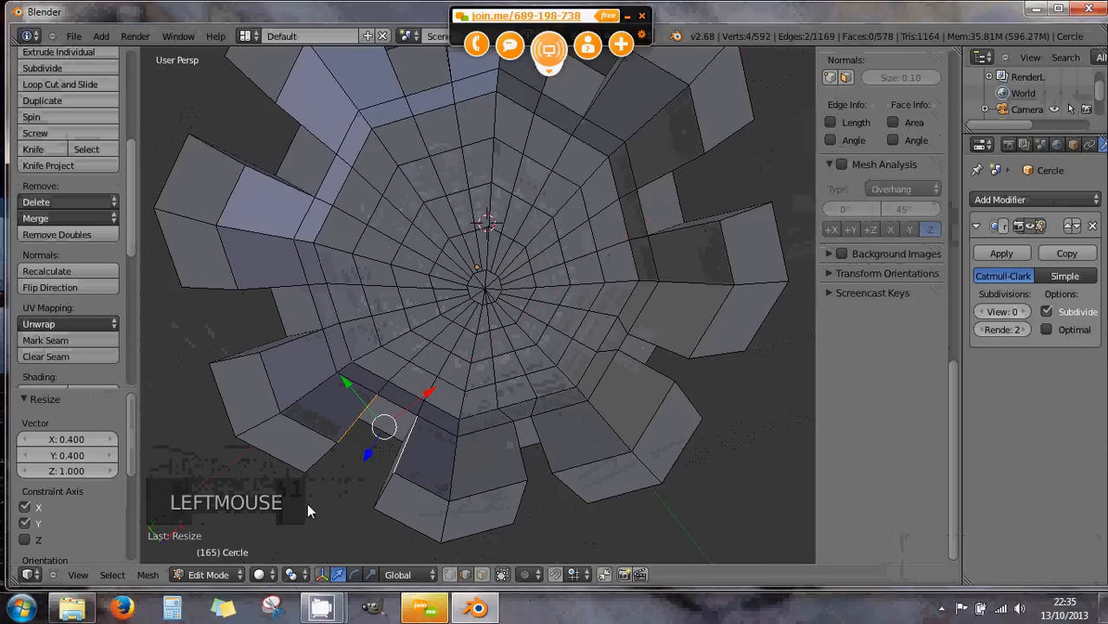
key("s")
key("s")
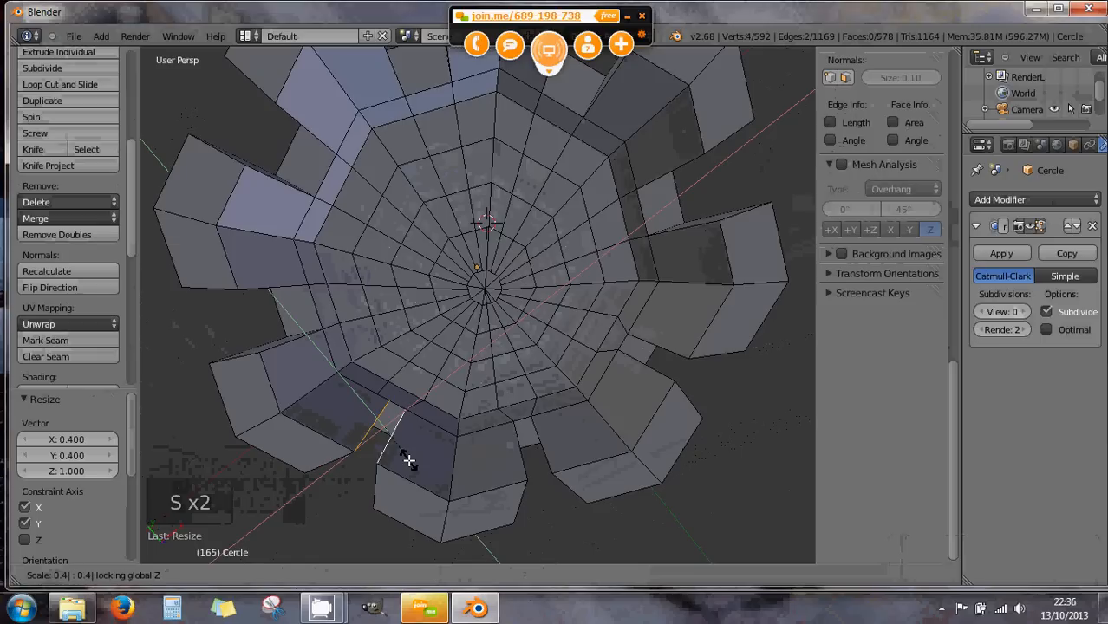
left_click(408, 460)
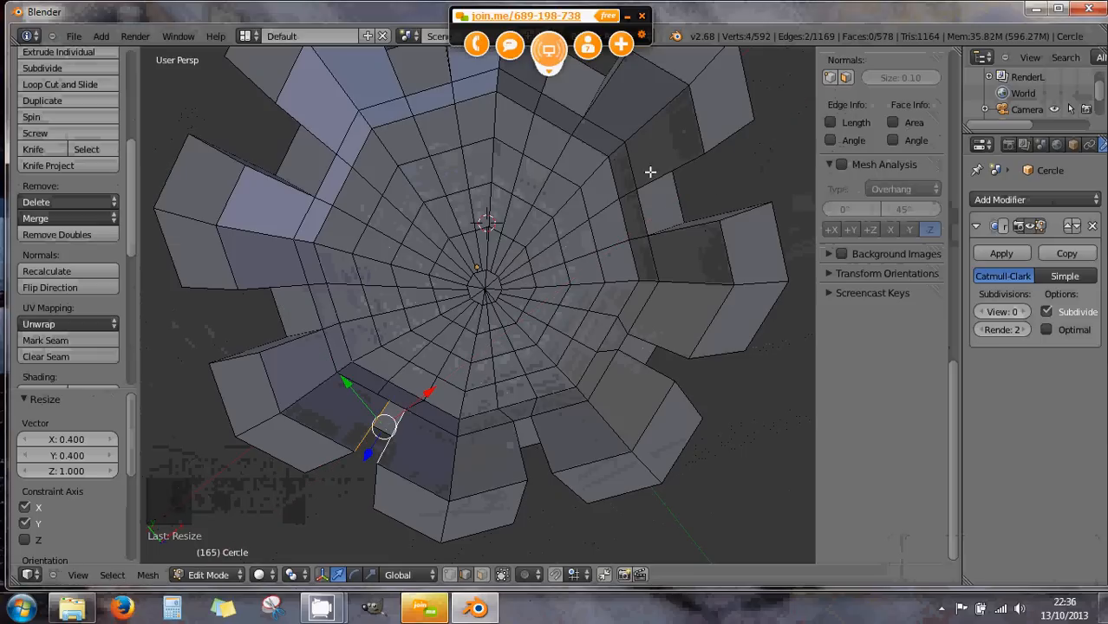
- Select the two inner edges flanking the notch on the crown's left side and scale them to 0.4 with Z locked
right_click(289, 285)
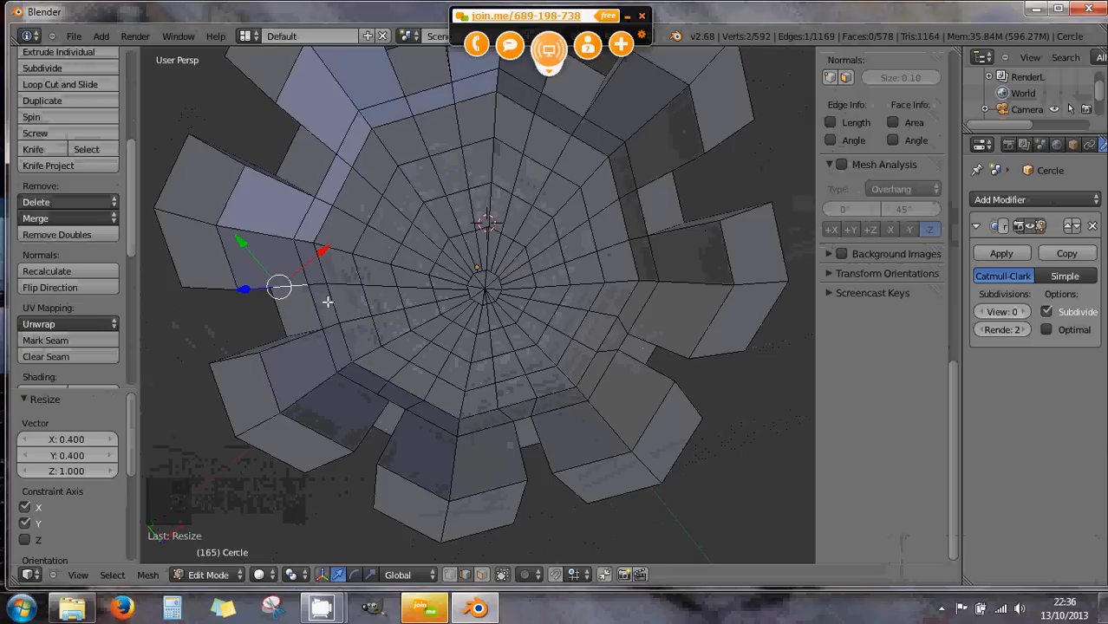
right_click(286, 343)
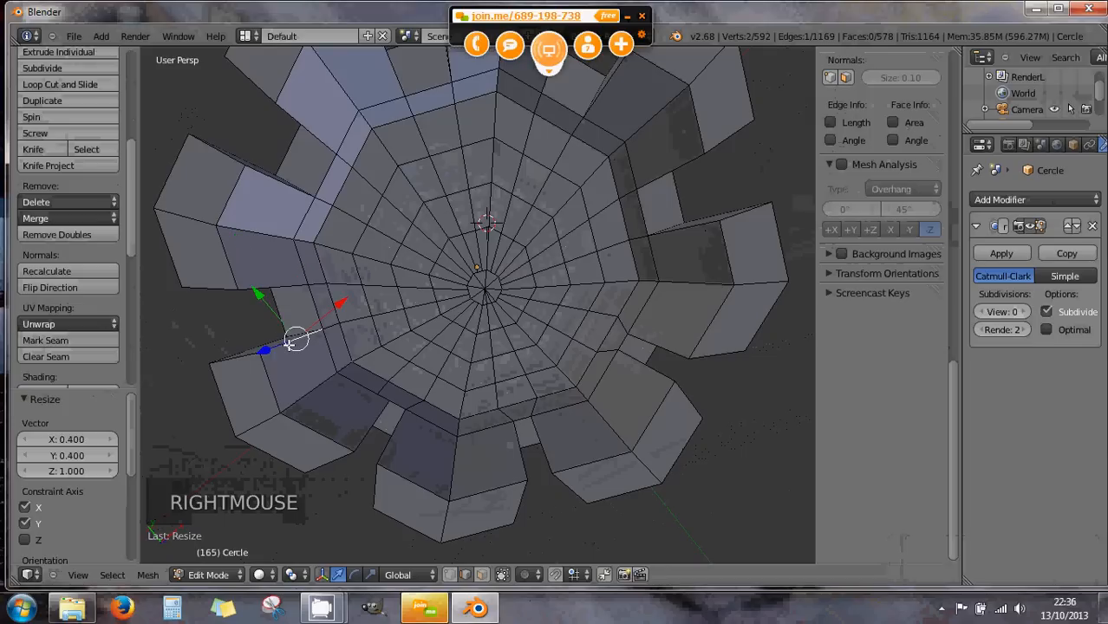
right_click(277, 284, "shift")
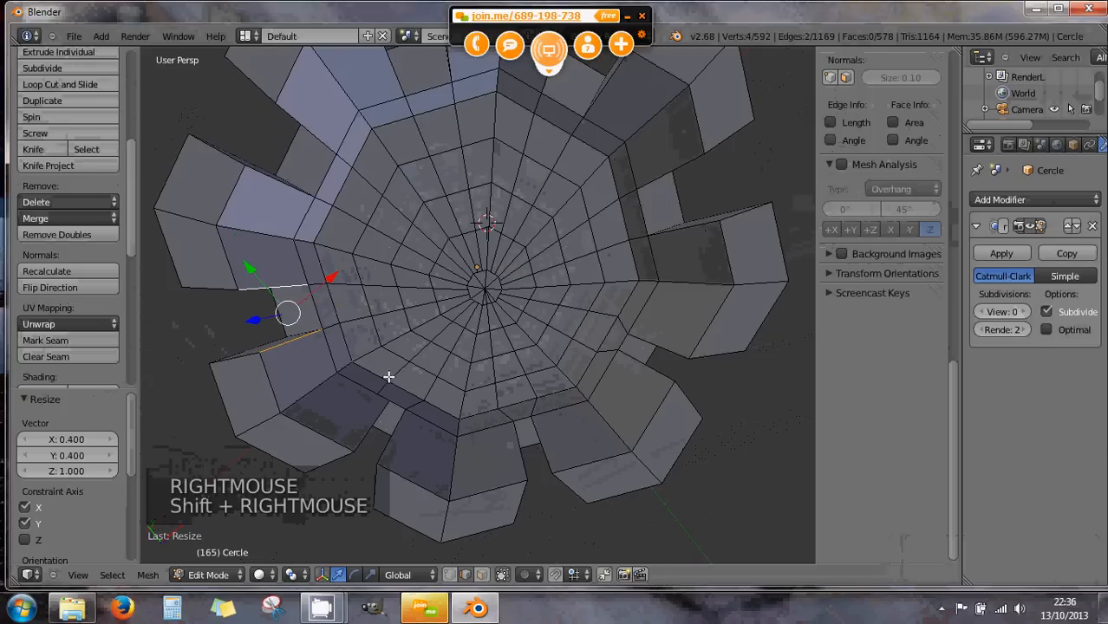
key("s")
key("shift+z")
type("0.4| : 0.4| locking global Z")
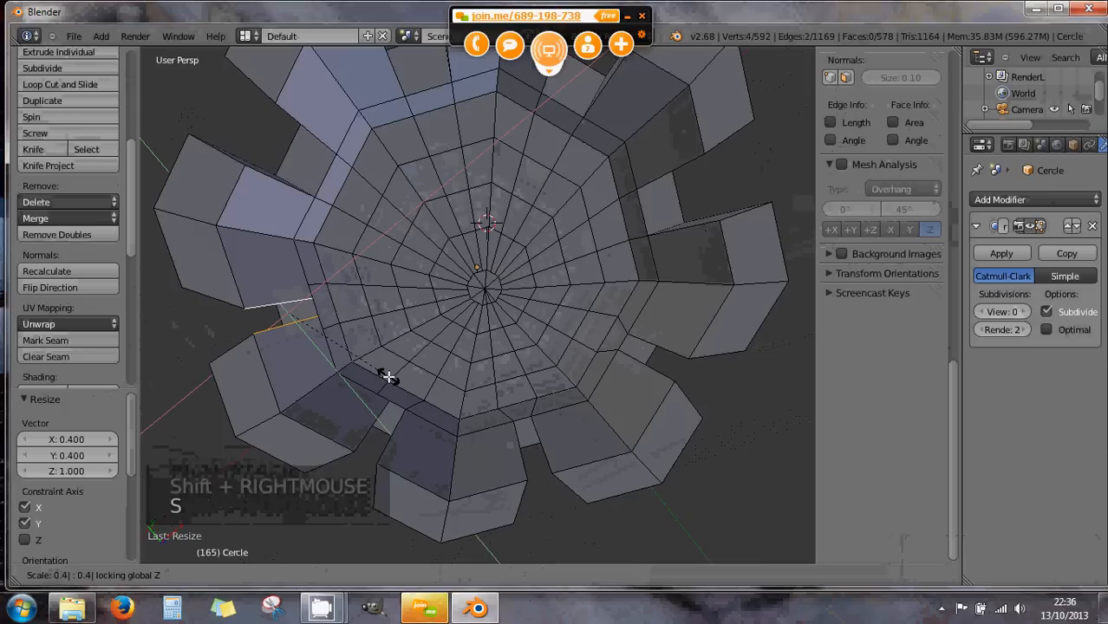
key("Return")
- Select the two inner edges flanking the crown's upper-left notch and scale them to 0.4 with Z locked
right_click(286, 187)
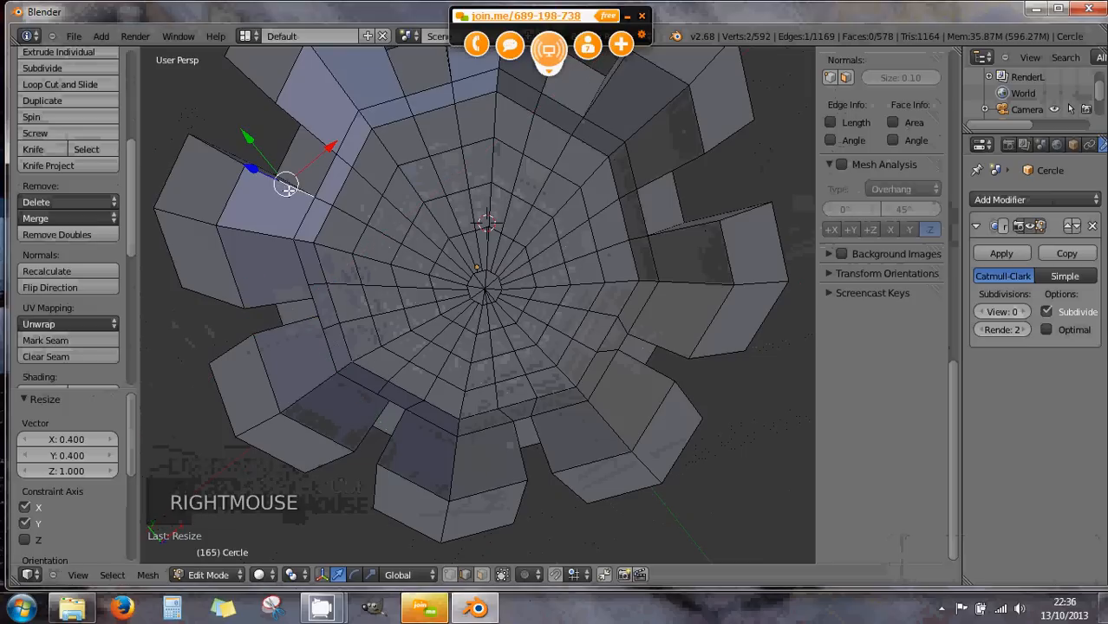
right_click(311, 124, "shift")
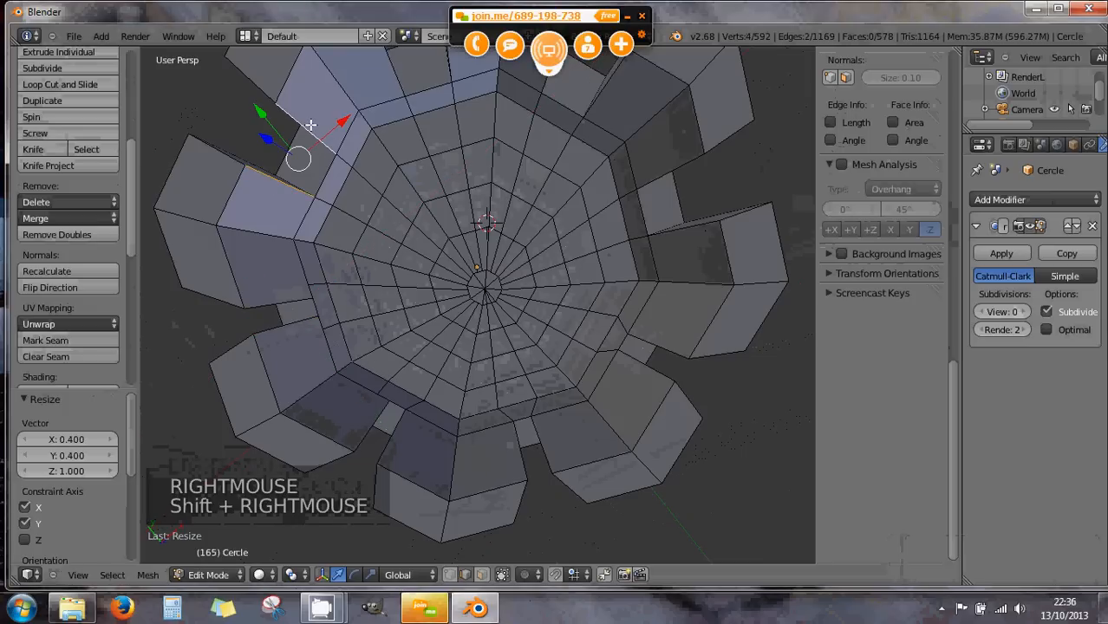
key("s")
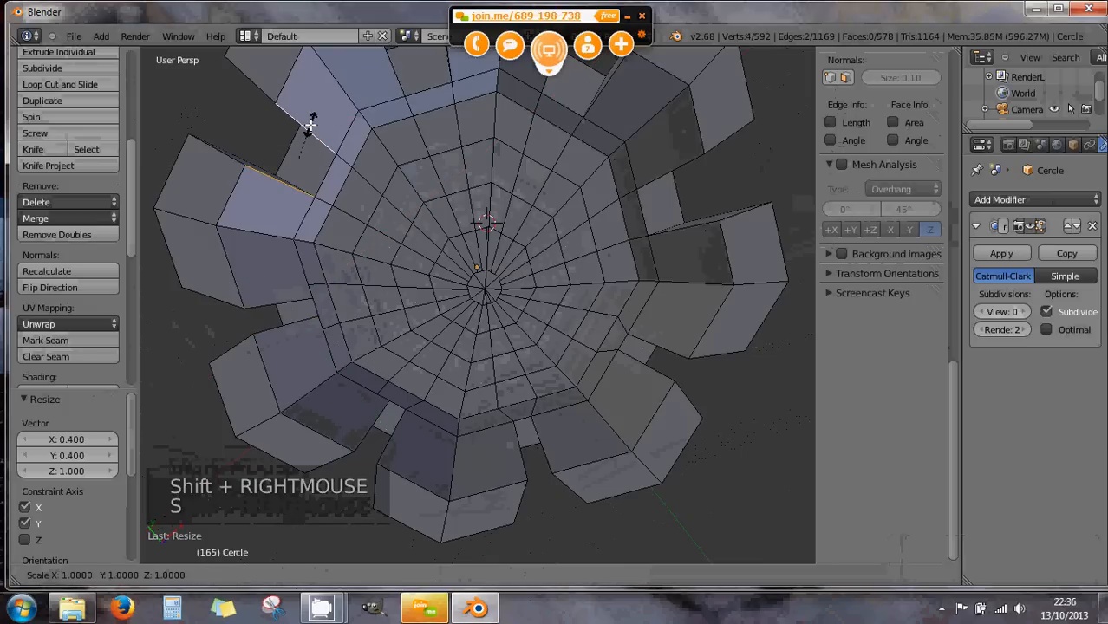
key("shift+z")
type("0.| : 0.| locking global Z")
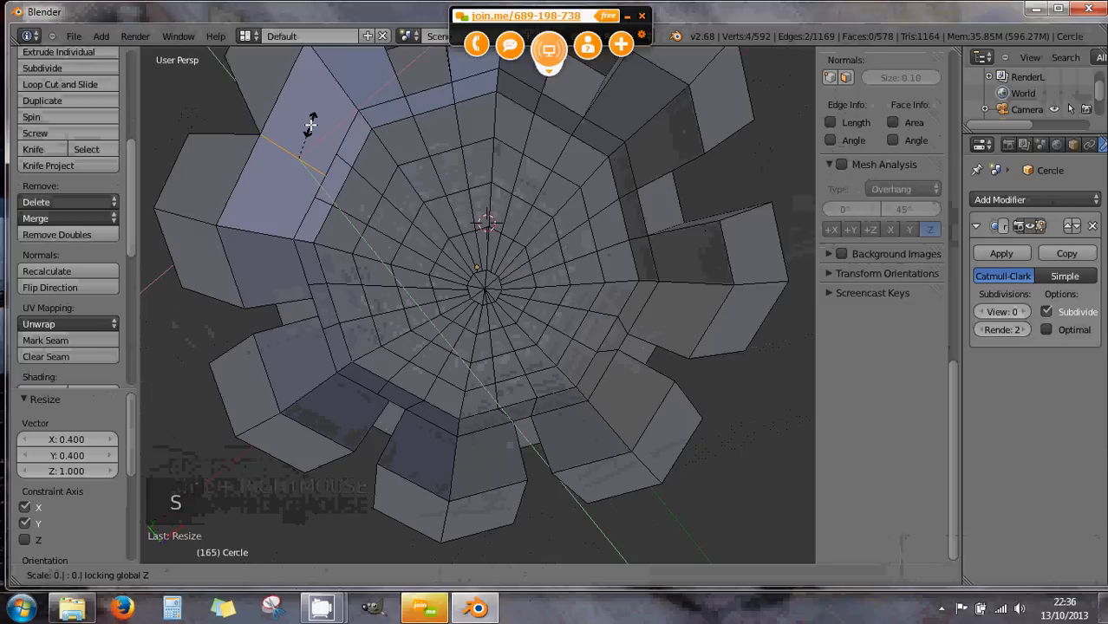
right_click(312, 124)
- Select the two inner edges flanking the notch on the crown's right side and scale them to 0.4 with Z locked
right_click(696, 239)
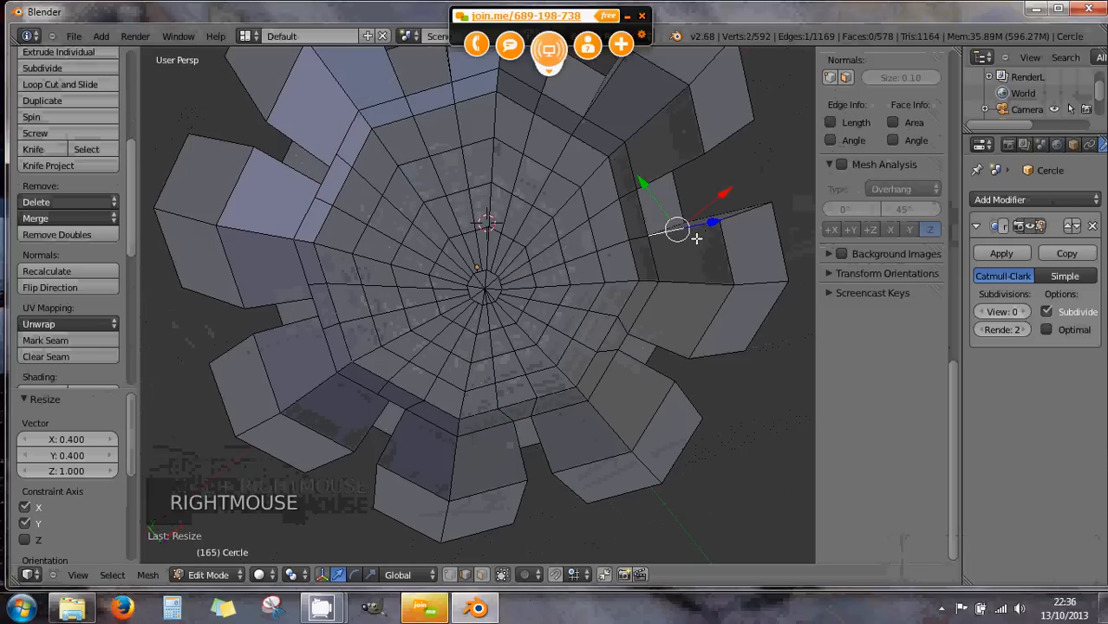
right_click(682, 164, "shift")
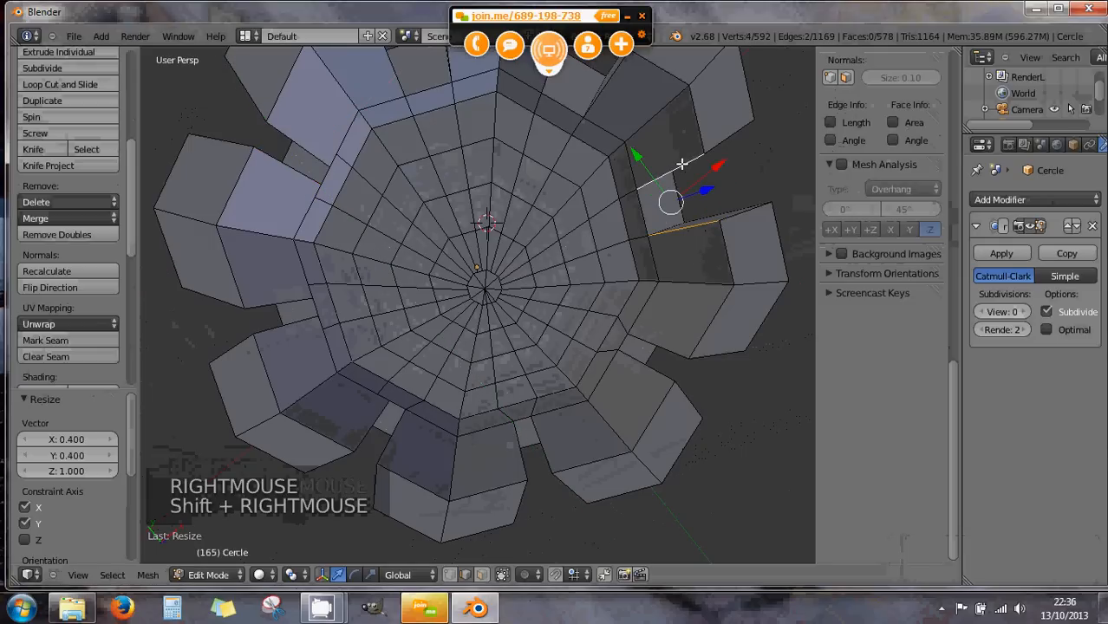
key("s")
key("shift+z")
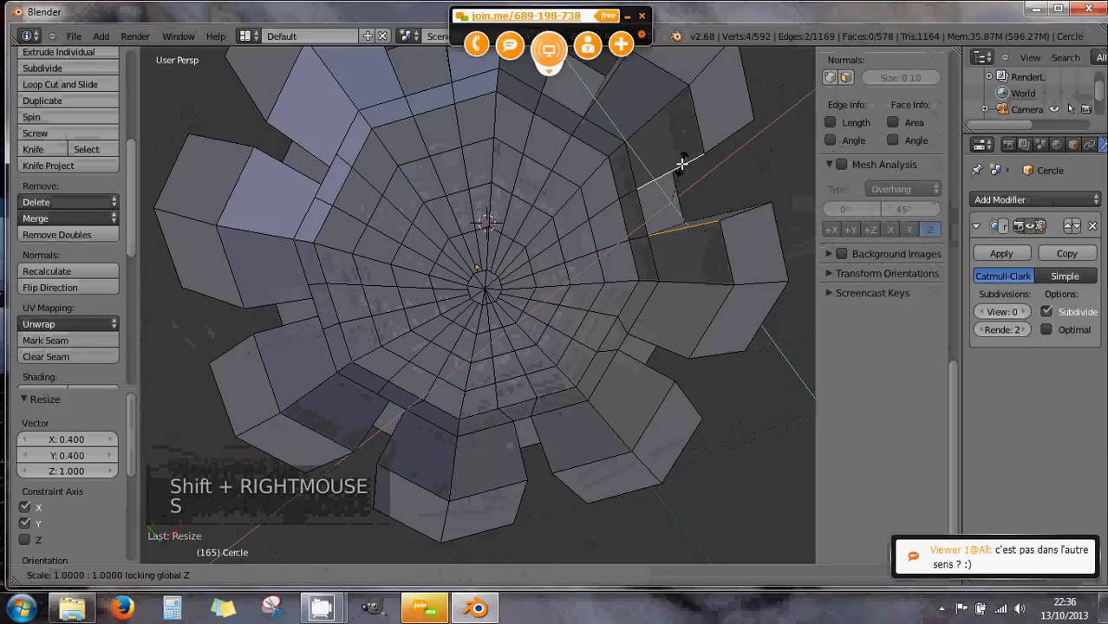
type("0.4")
key("Return")
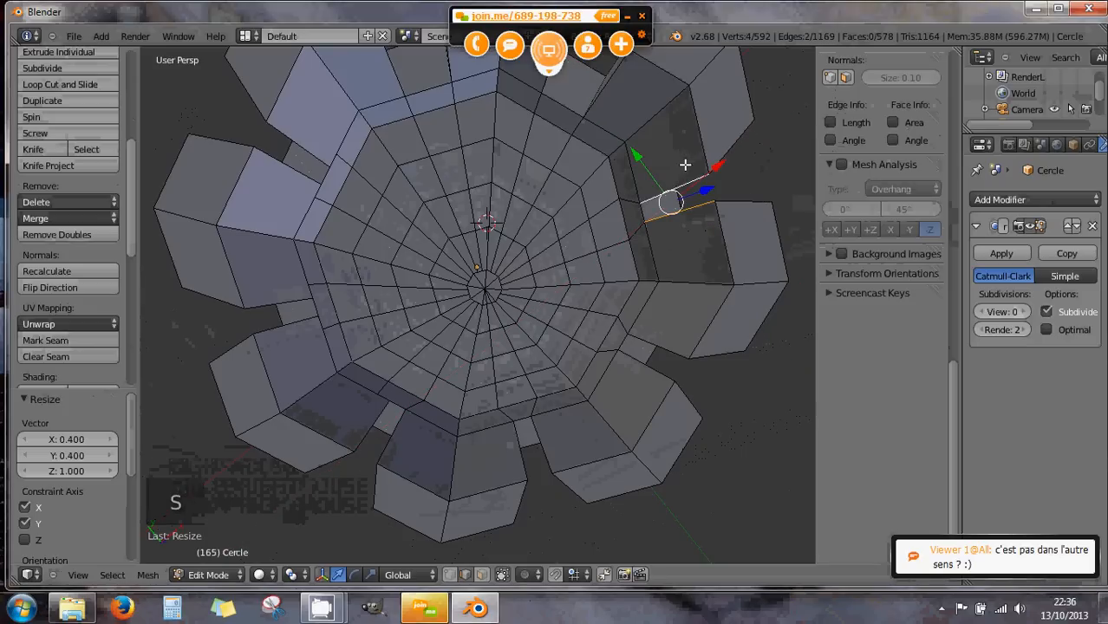
- Select the two inner edges flanking the notch at the crown's back right and scale them to 0.4 with Z locked
scroll(672, 178, "down", 2)
middle_click_drag(643, 215, 433, 111)
right_click(415, 111)
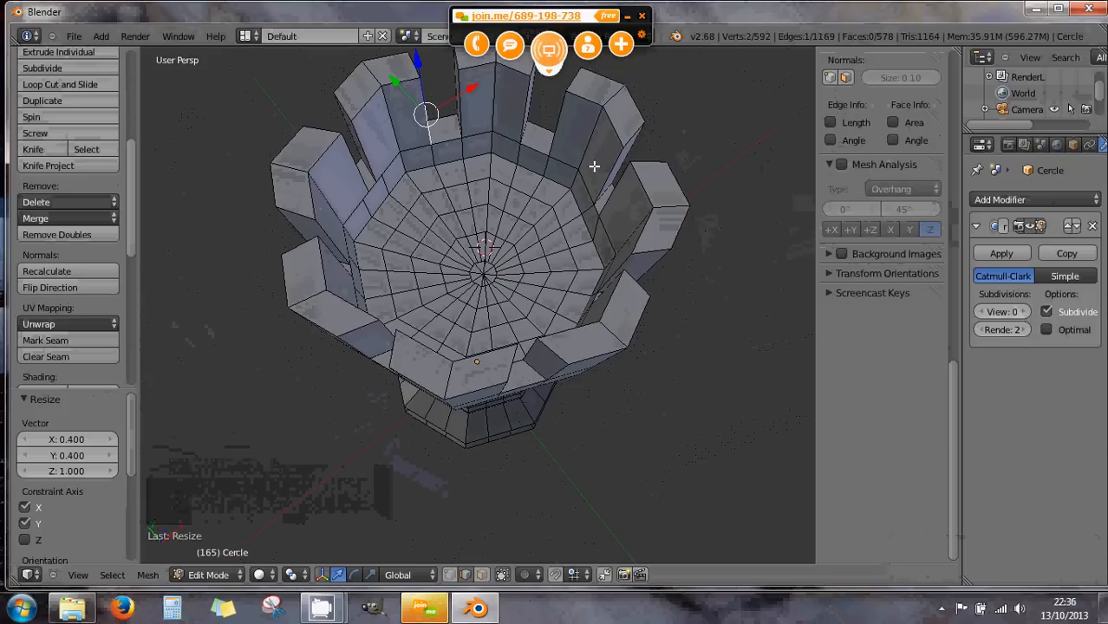
right_click(556, 128)
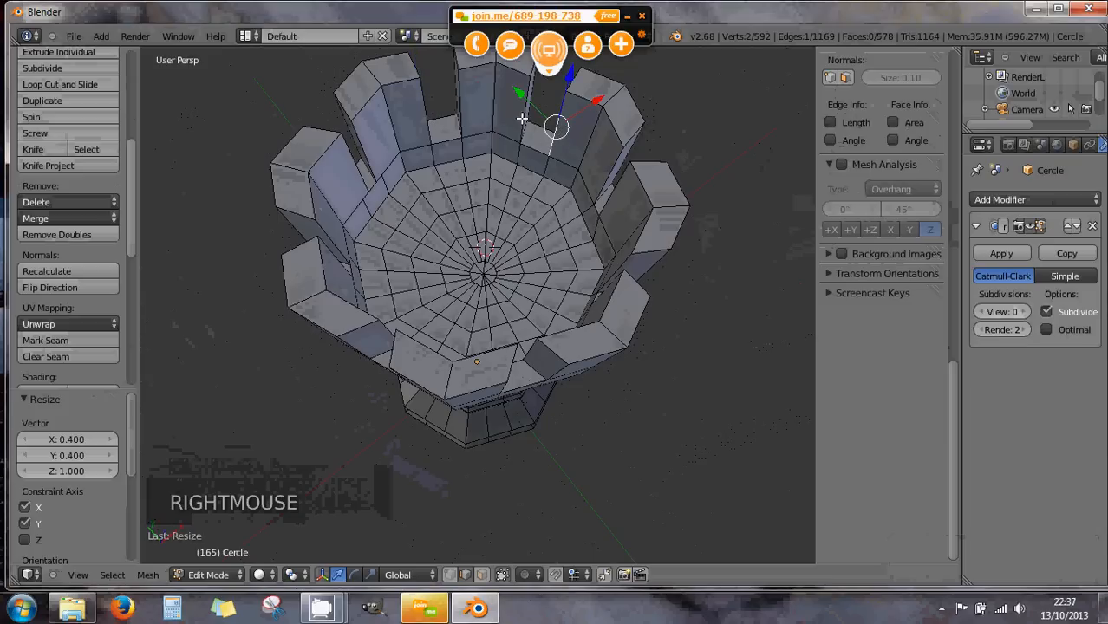
right_click(522, 118, "shift")
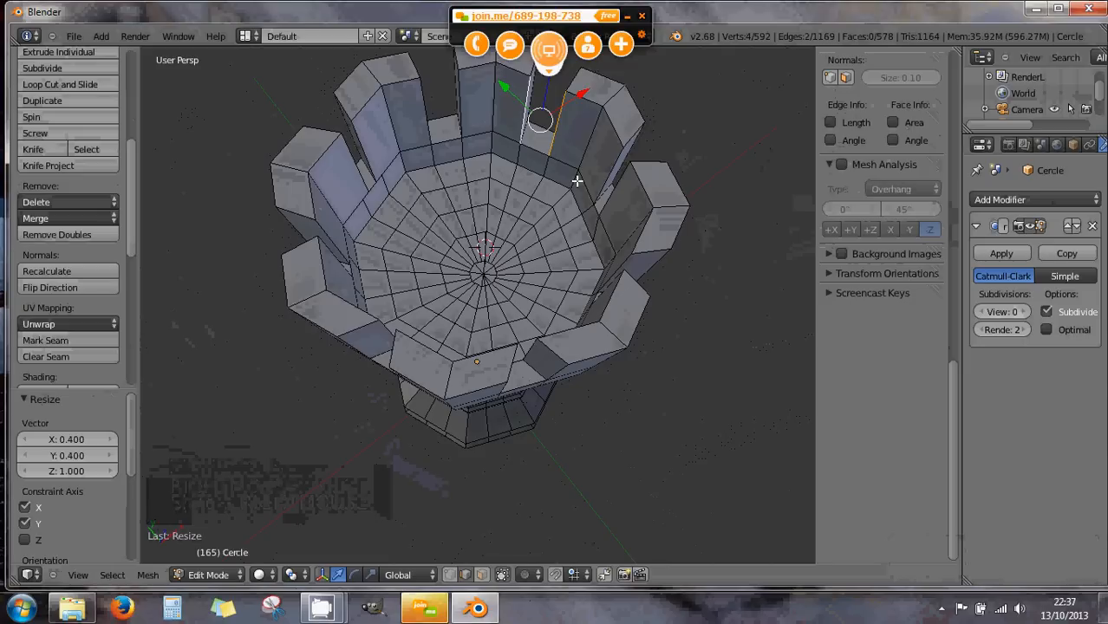
key("s")
key("shift+z")
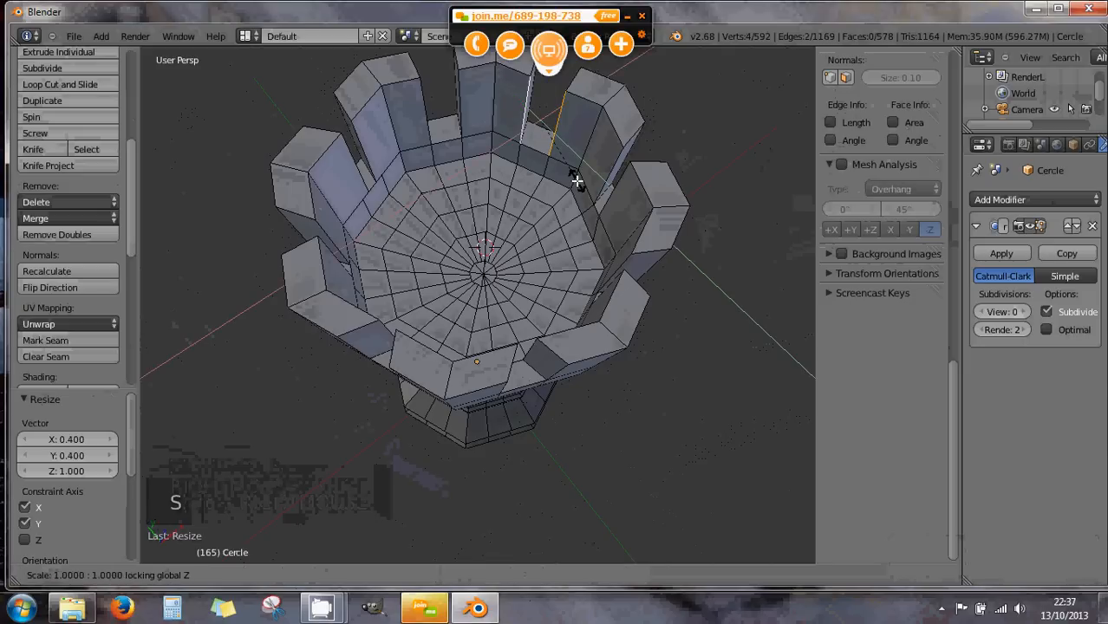
type("0.4")
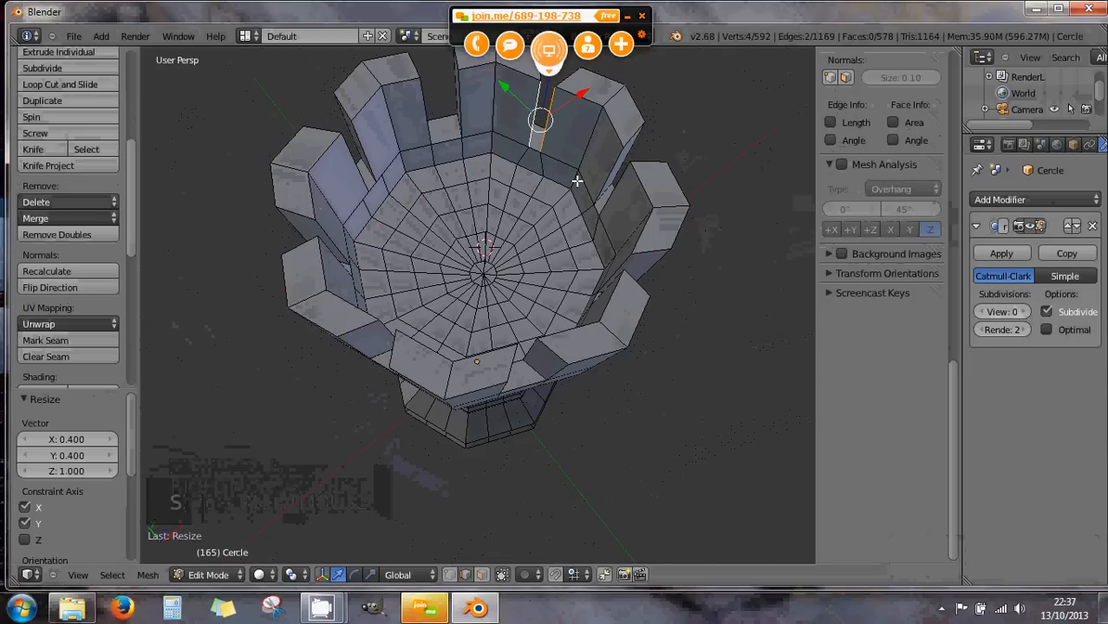
- Select the inner vertical edge on the right side of the notch at the crown's back left
right_click(438, 113)
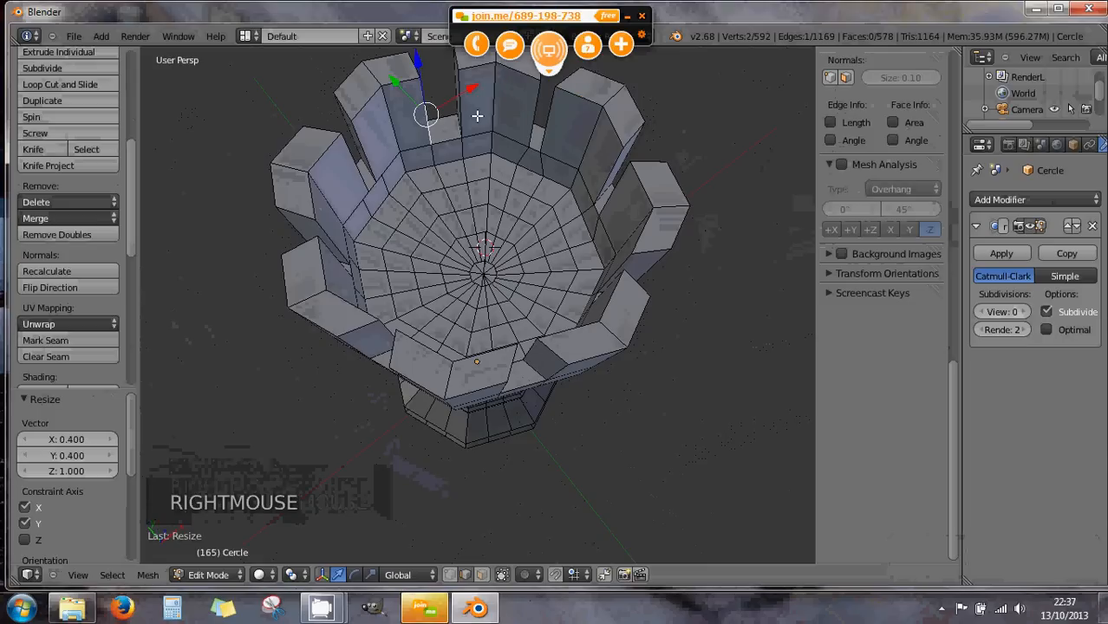
right_click(477, 116)
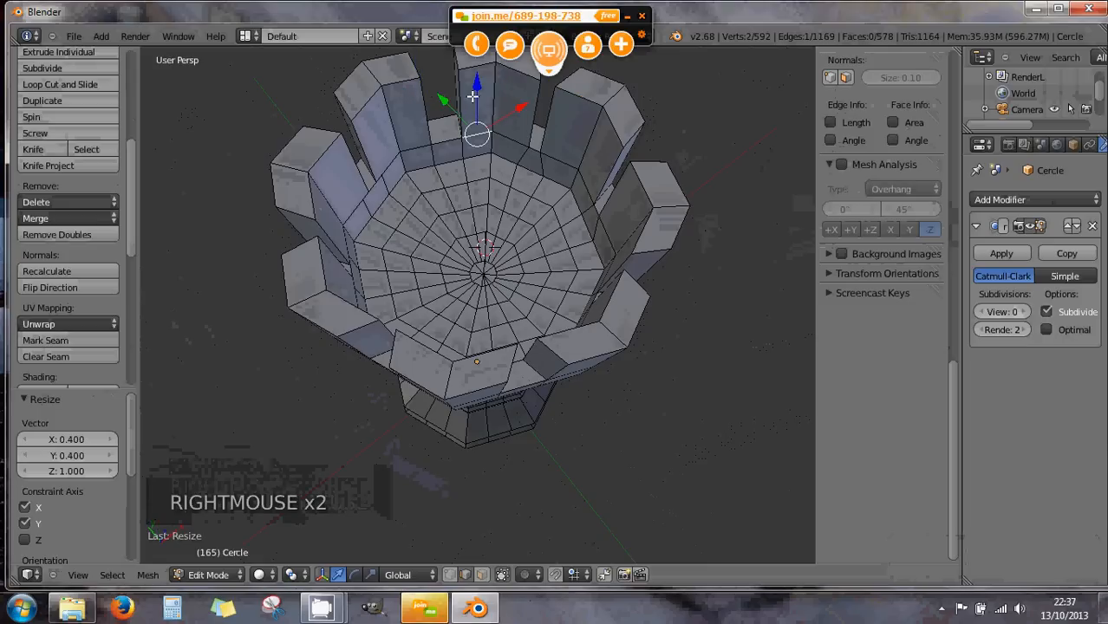
right_click(459, 104)
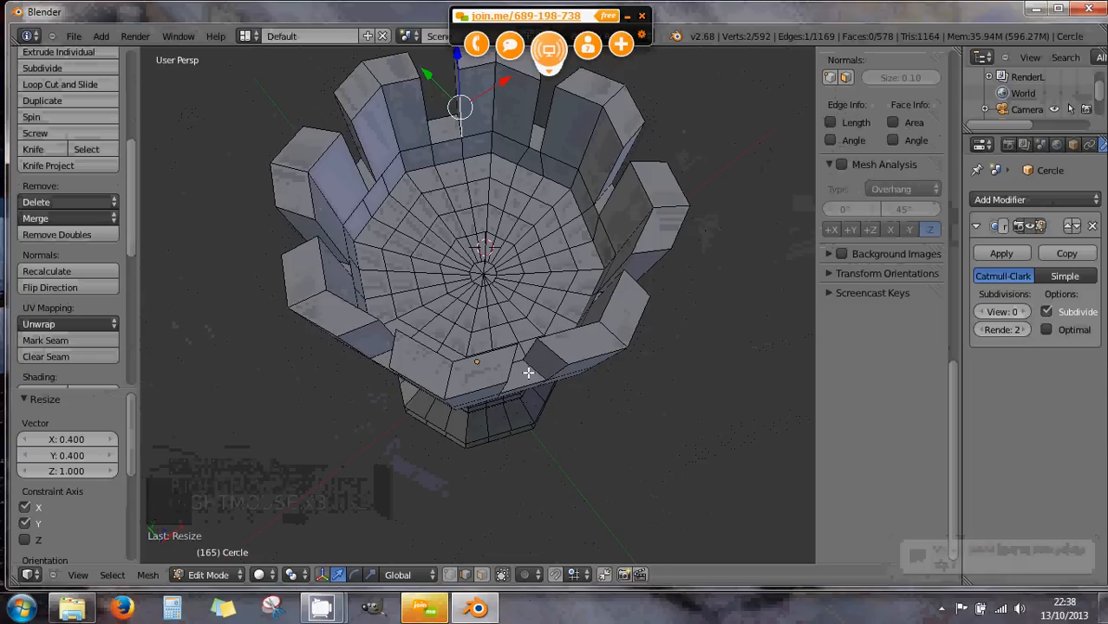
- Scale the two inner vertical edges flanking the remaining wide battlement gap by 0.4, locking the Z axis
middle_click_drag(525, 371, 333, 222)
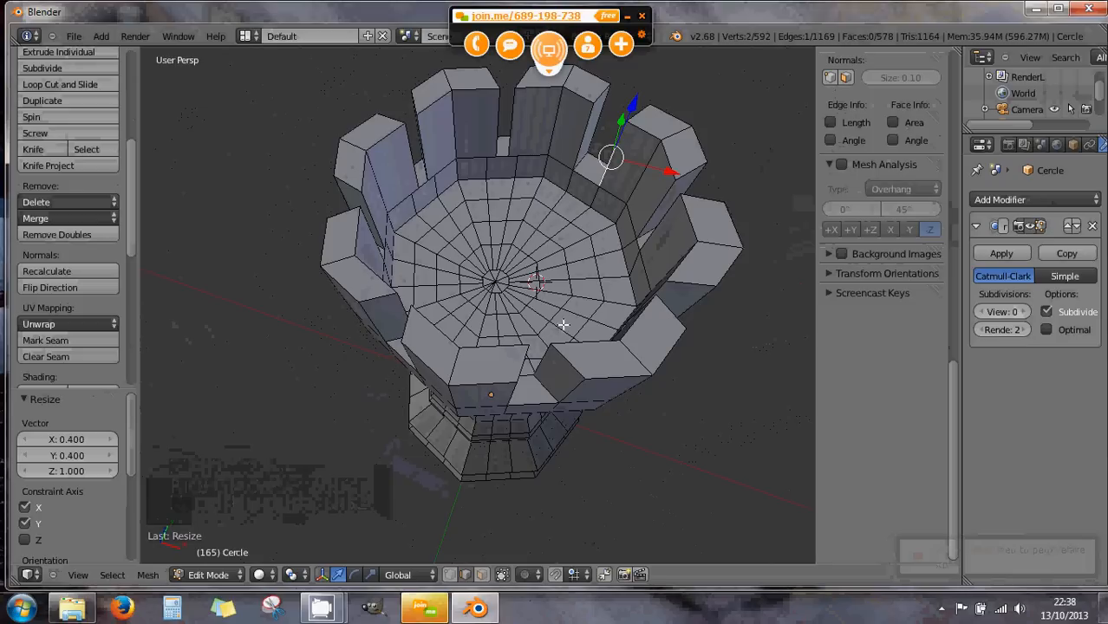
right_click(592, 155)
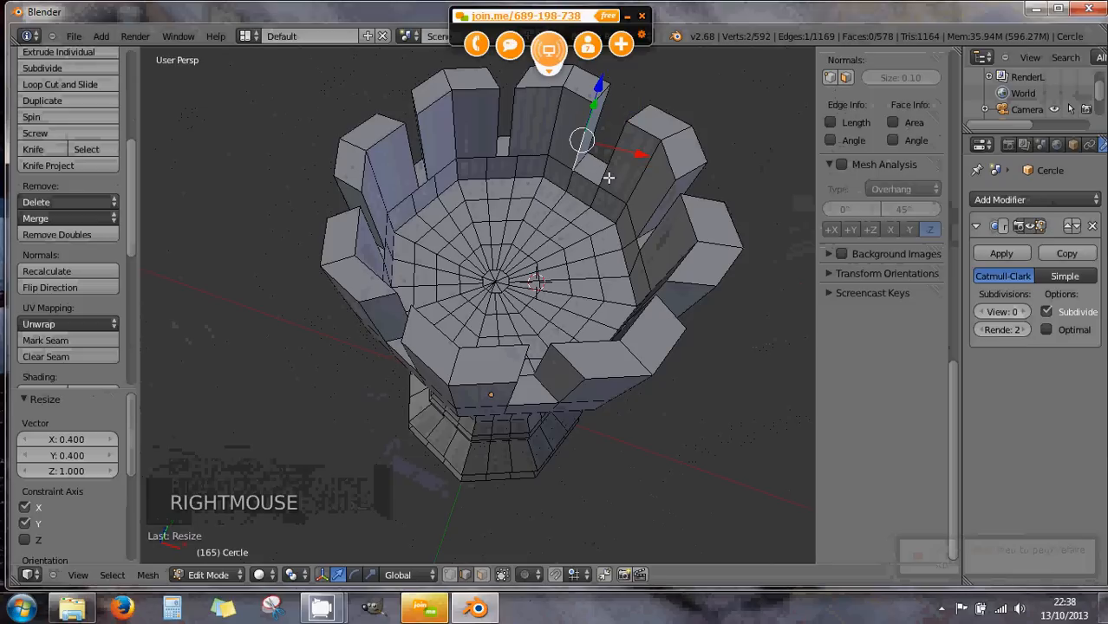
right_click(611, 167, "shift")
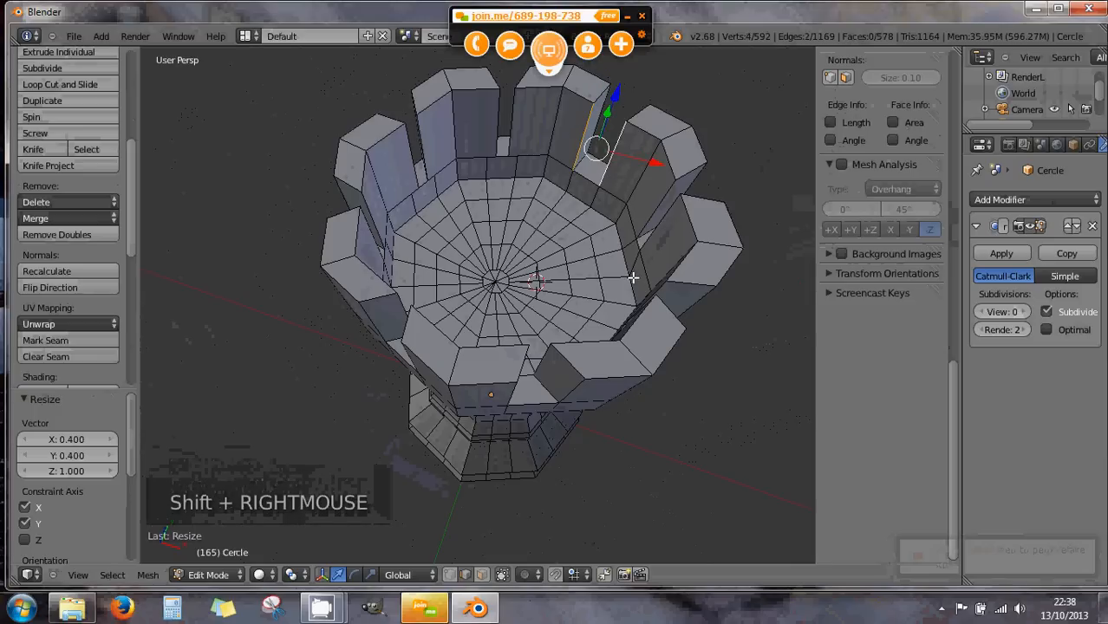
key("s")
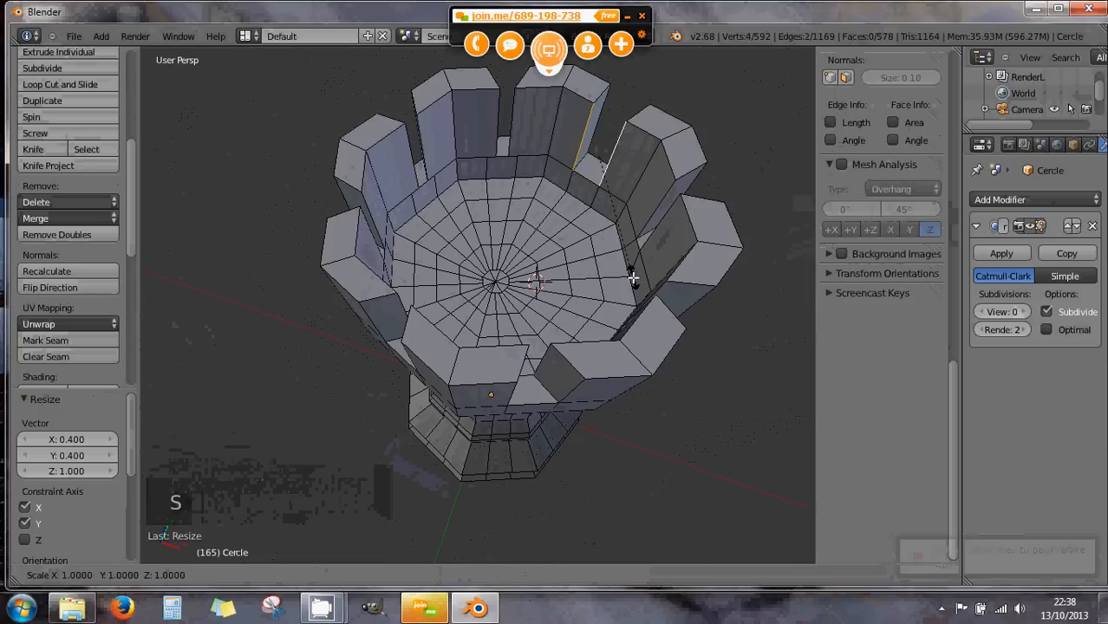
key("shift+z")
type("0.4| : 0.4| locking global Z")
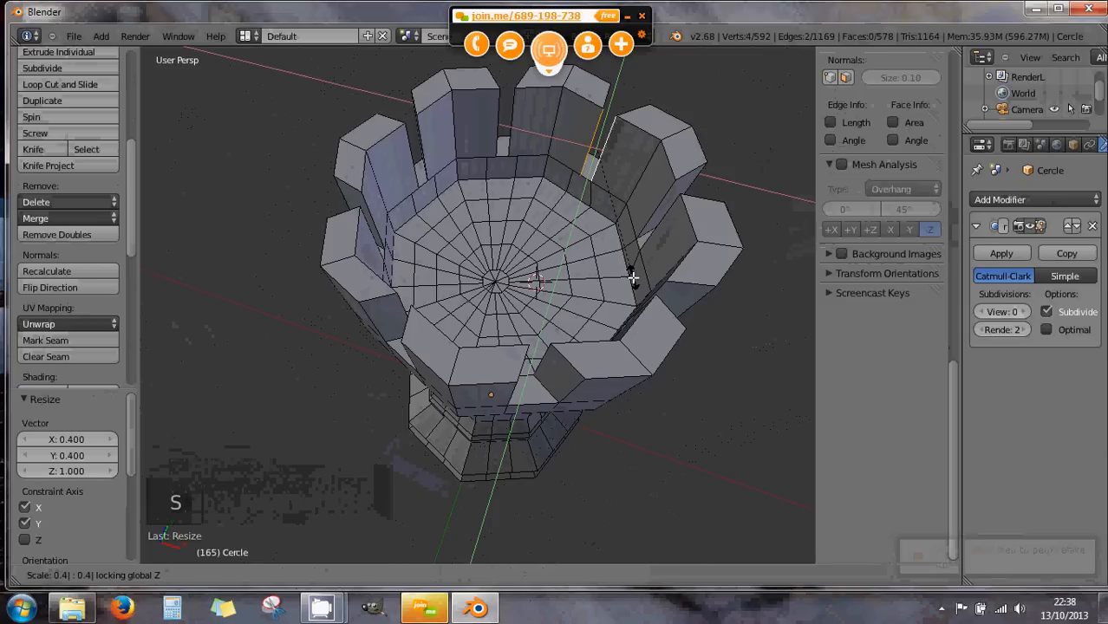
key("Return")
- Examine the narrowed gaps between the battlements from inside the tower's crown, up close and from above
middle_click_drag(646, 284, 482, 208)
scroll(482, 198, "up", 3)
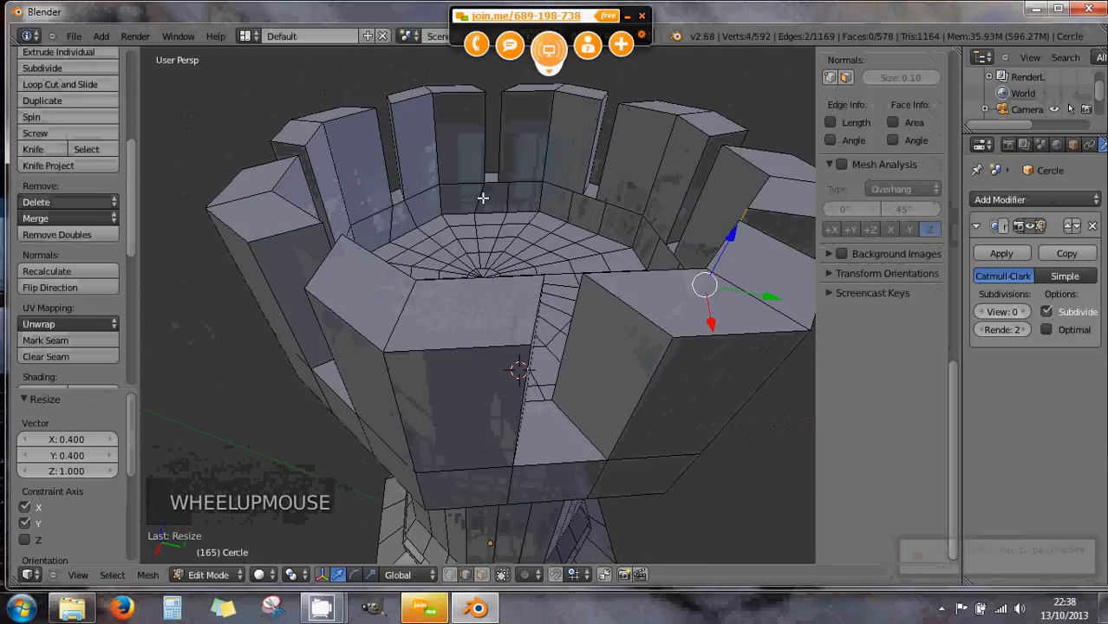
scroll(483, 199, "up", 2)
scroll(492, 170, "down", 2)
middle_click_drag(475, 147, 469, 184, "ctrl")
scroll(470, 225, "up", 7)
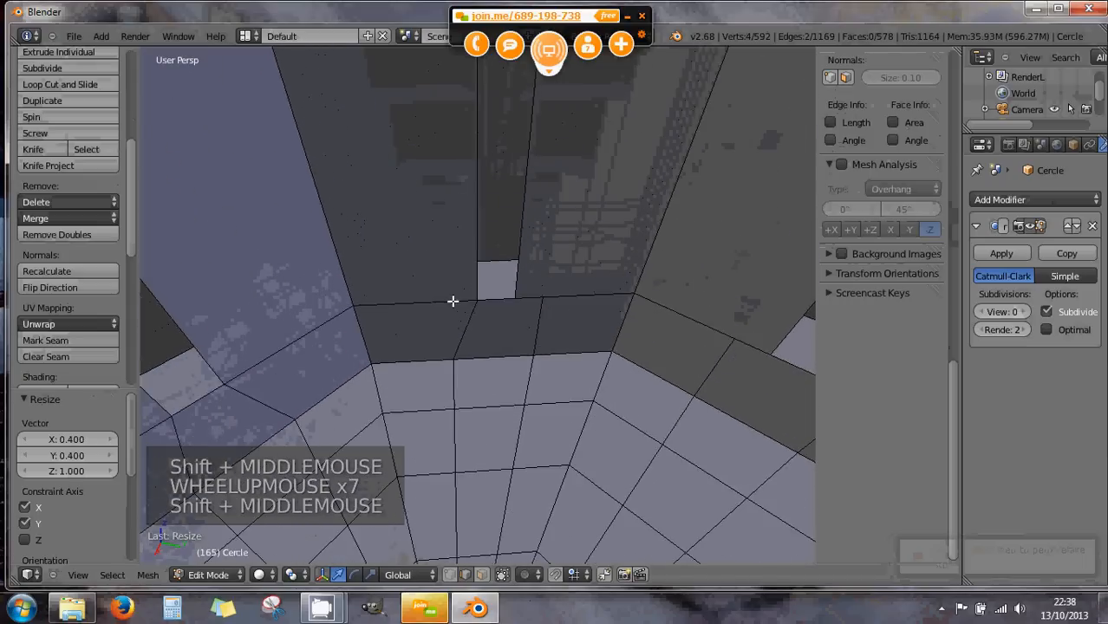
scroll(446, 320, "up", 1)
scroll(444, 317, "up", 1)
scroll(446, 307, "up", 2)
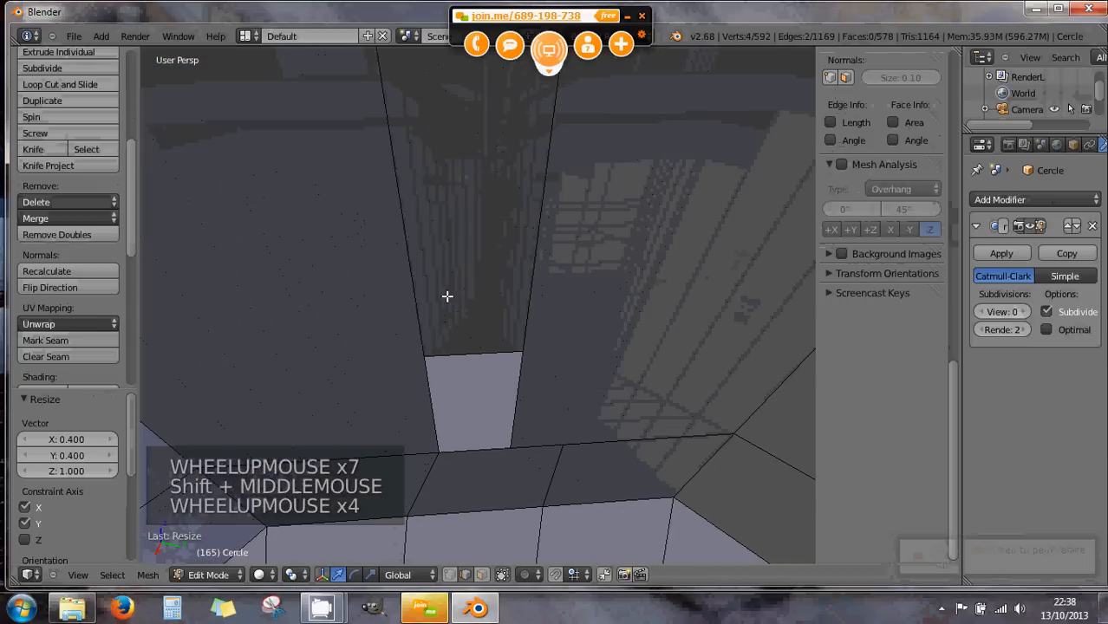
middle_click_drag(408, 242, 452, 294, "shift")
scroll(381, 349, "down", 4)
scroll(379, 348, "down", 6)
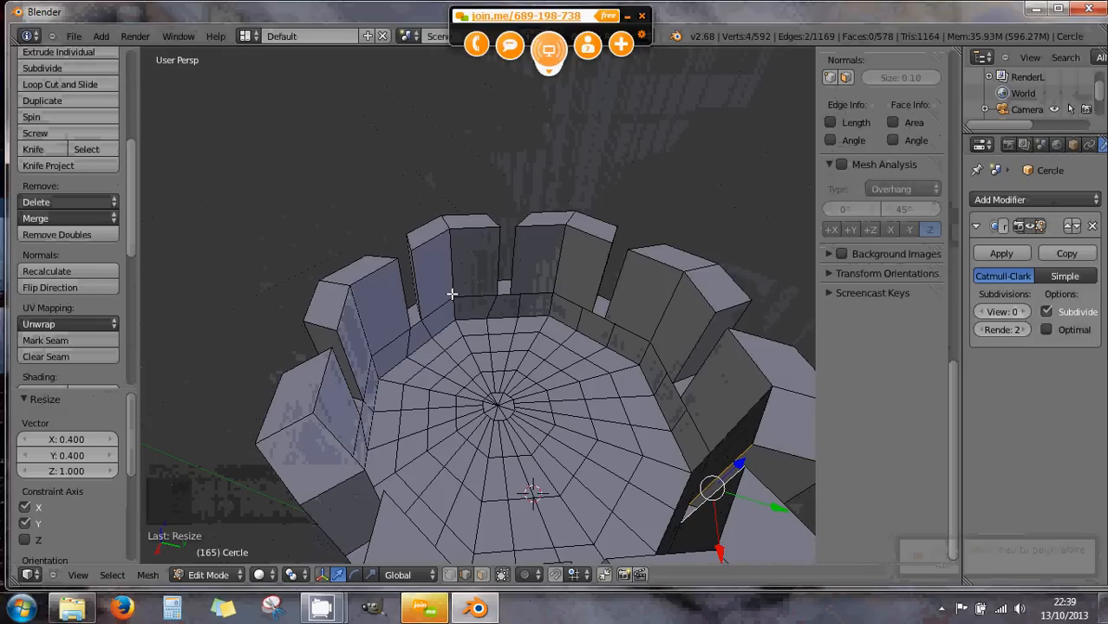
middle_click_drag(451, 293, 480, 307)
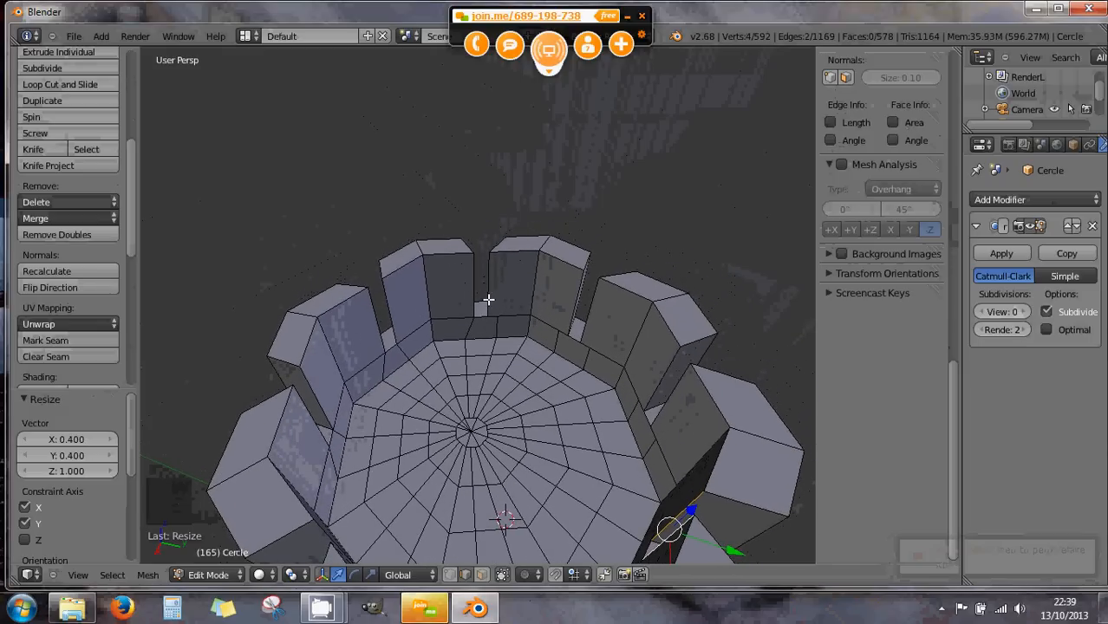
scroll(518, 332, "down", 2)
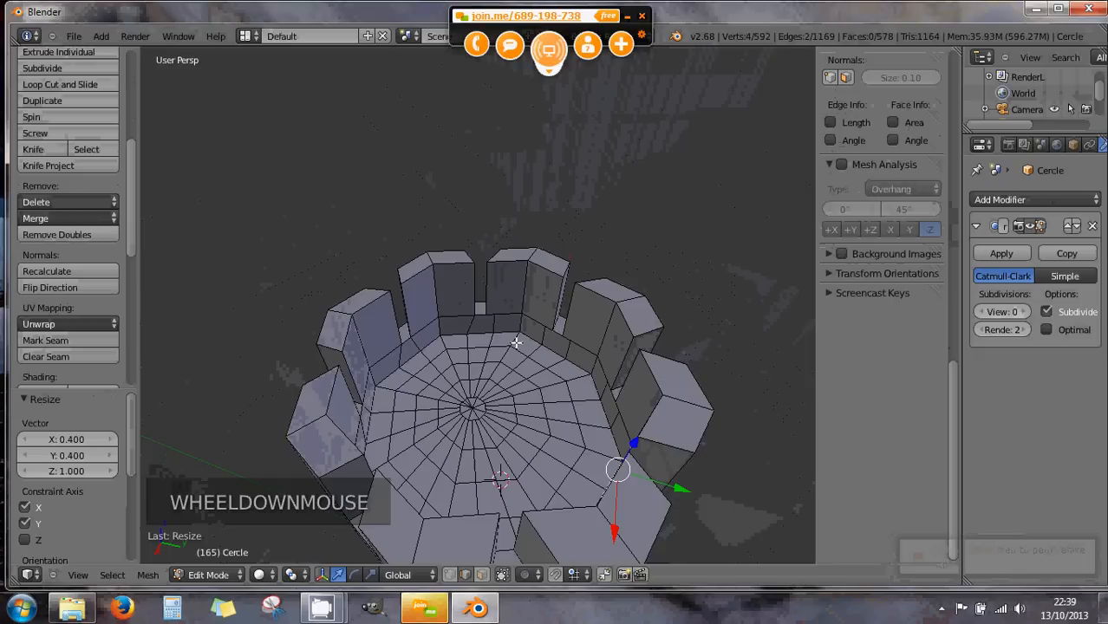
- Inspect the whole rook from the front view and from several angles, checking its crown, shaft and base
middle_click_drag(518, 332, 466, 320)
scroll(467, 320, "down", 1)
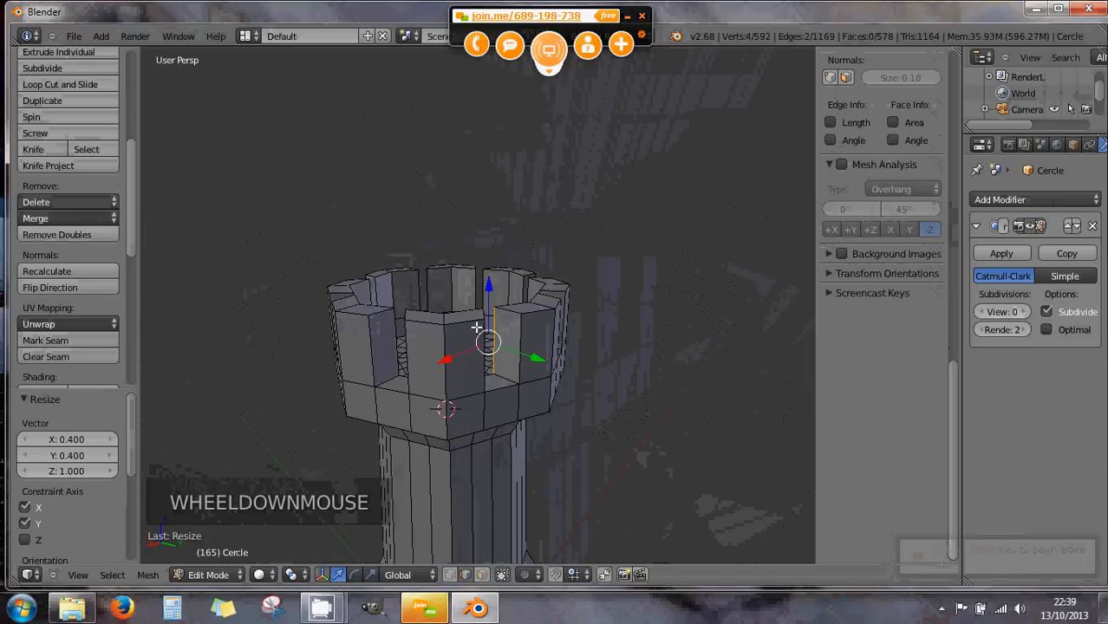
scroll(581, 349, "down", 1)
middle_click_drag(510, 376, 504, 317)
scroll(520, 358, "down", 1)
scroll(494, 351, "down", 1)
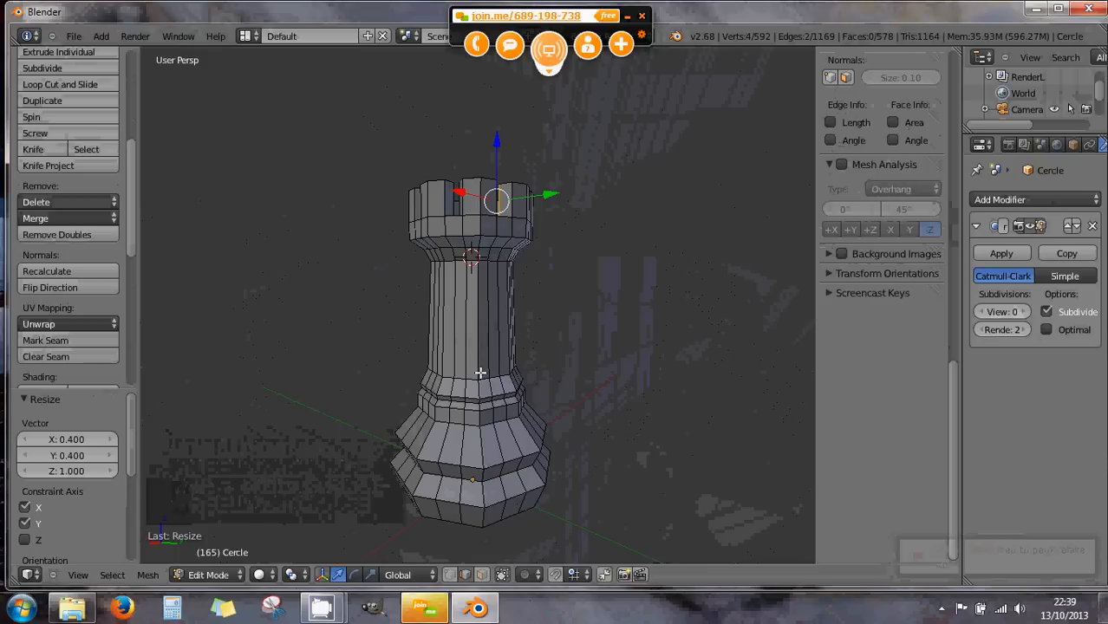
key("KP_1")
scroll(493, 371, "up", 2)
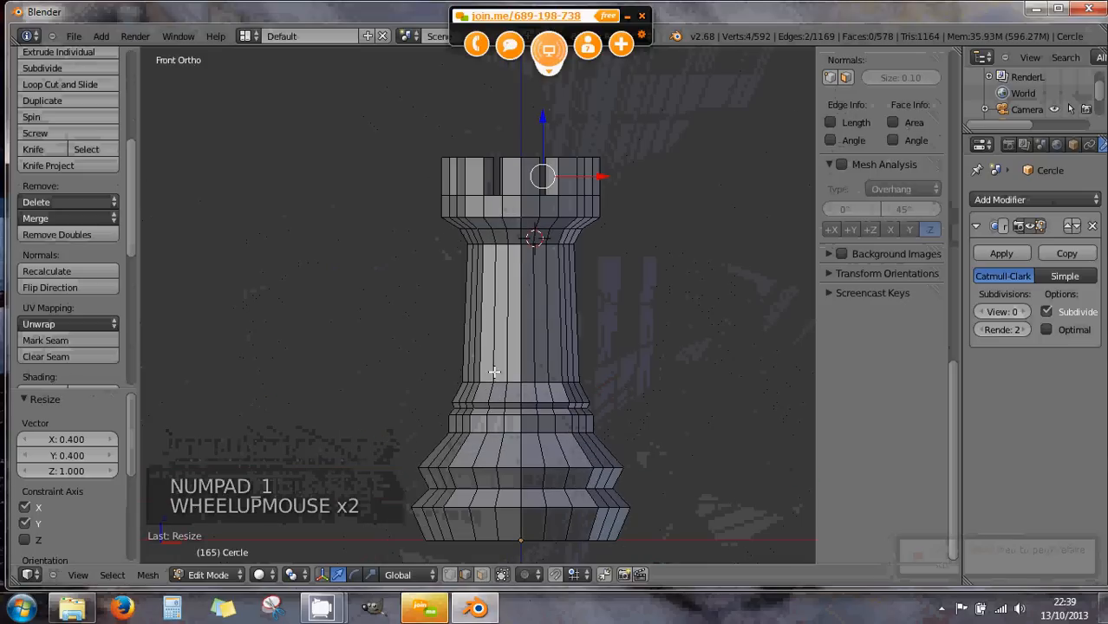
middle_click_drag(507, 356, 463, 453)
scroll(469, 449, "up", 1)
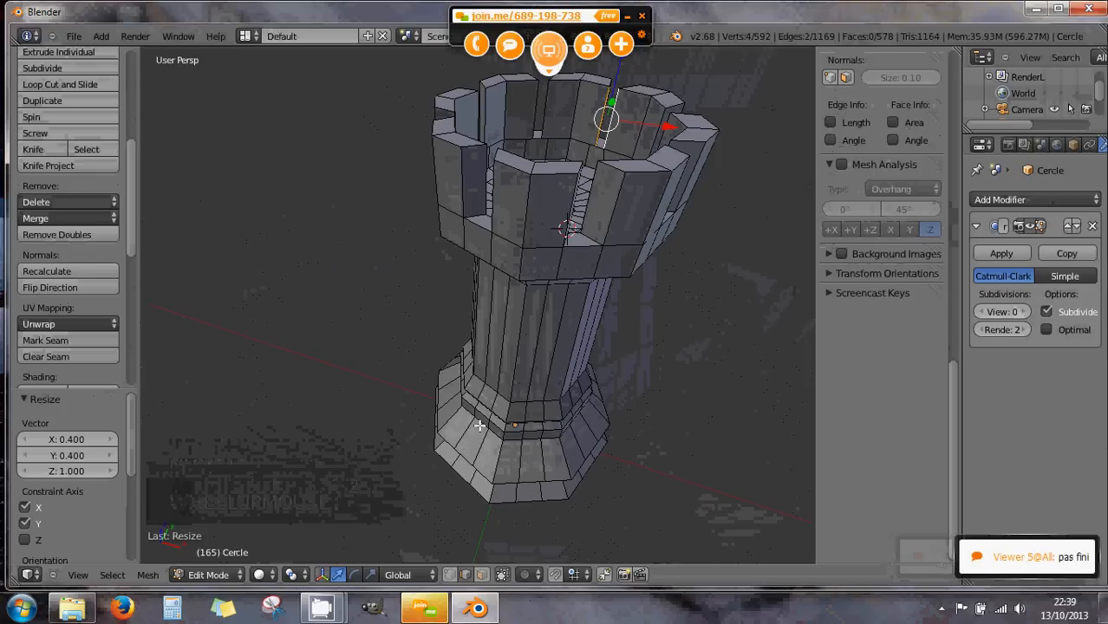
middle_click_drag(469, 449, 451, 450, "shift")
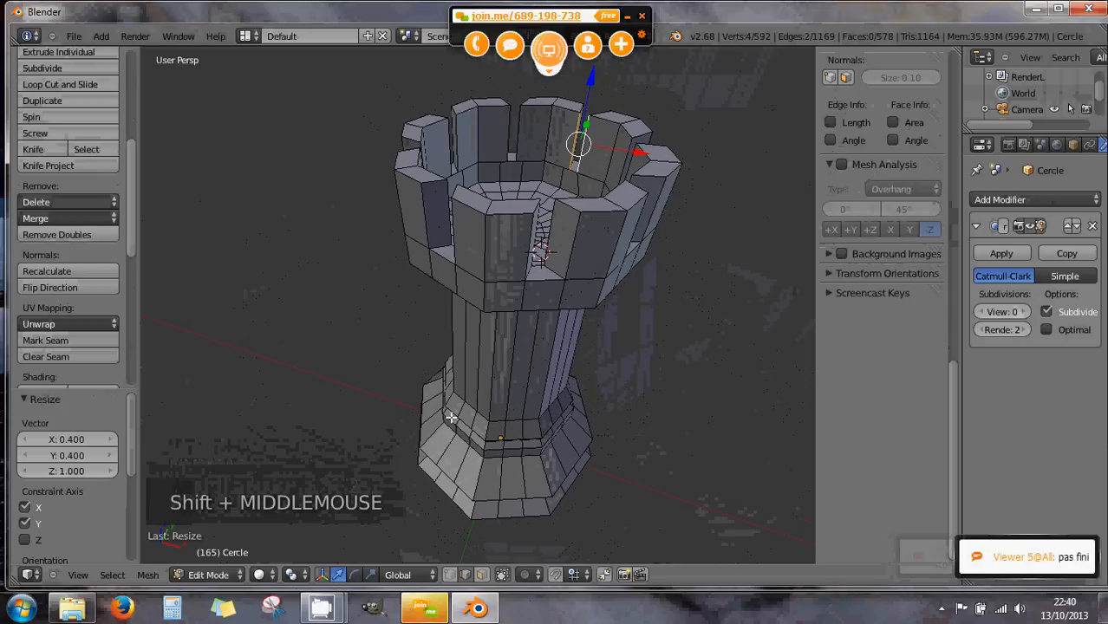
middle_click_drag(452, 409, 465, 292)
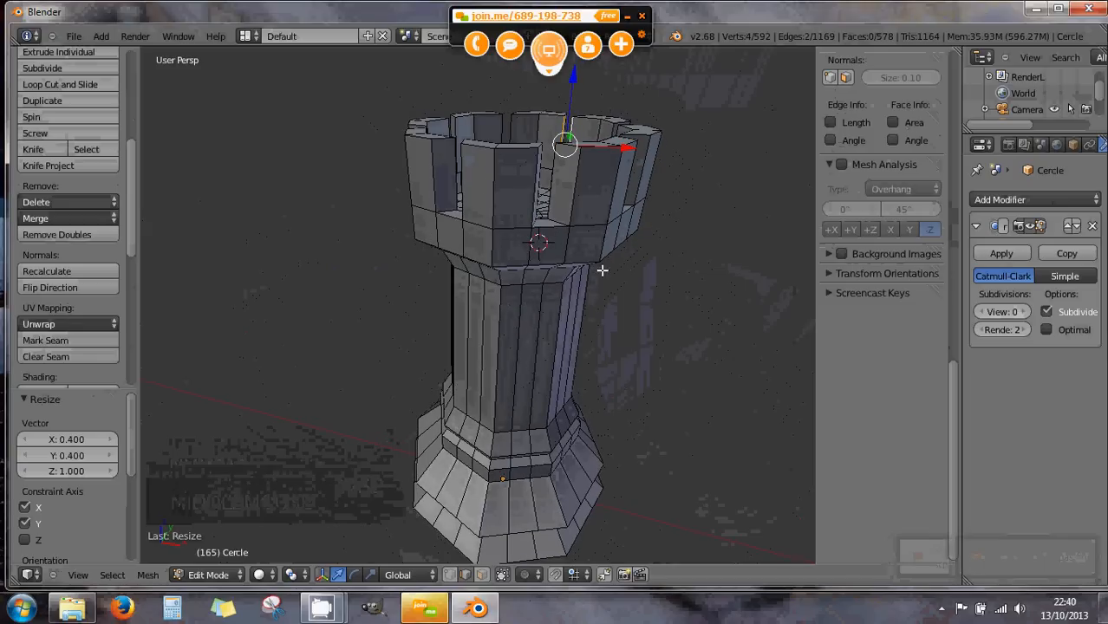
middle_click_drag(588, 282, 507, 286)
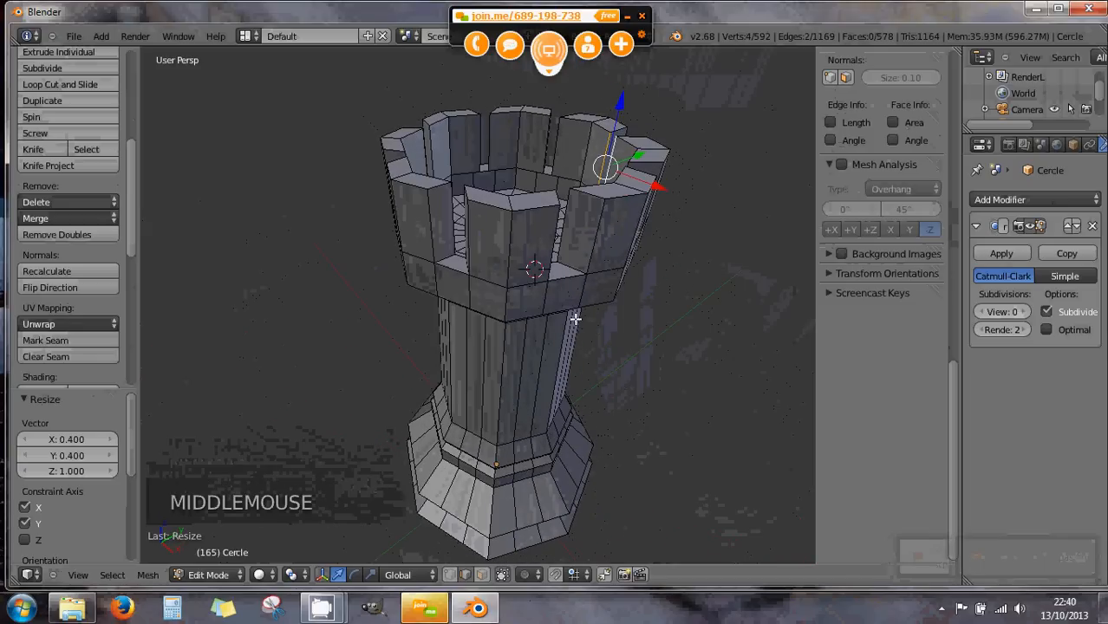
middle_click_drag(574, 317, 541, 320)
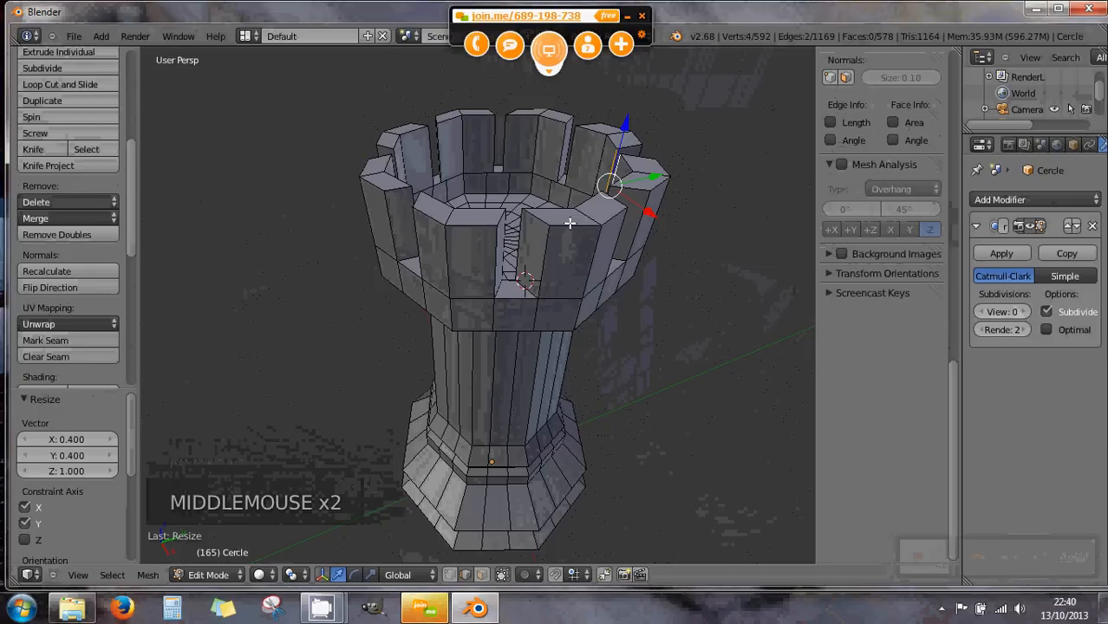
middle_click_drag(598, 373, 539, 302)
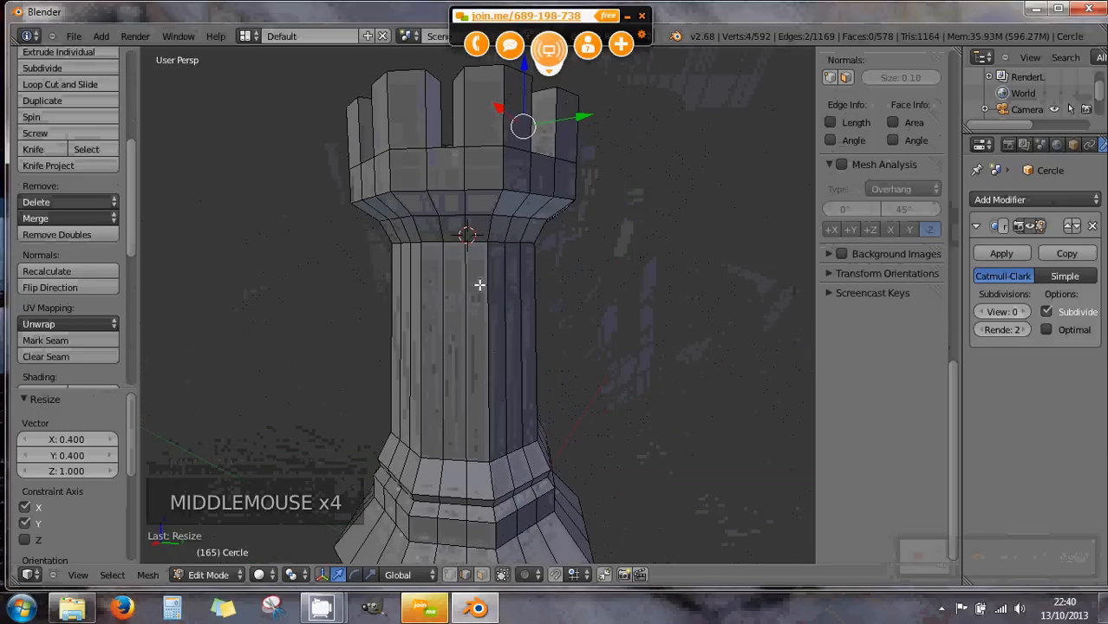
middle_click_drag(479, 285, 688, 311)
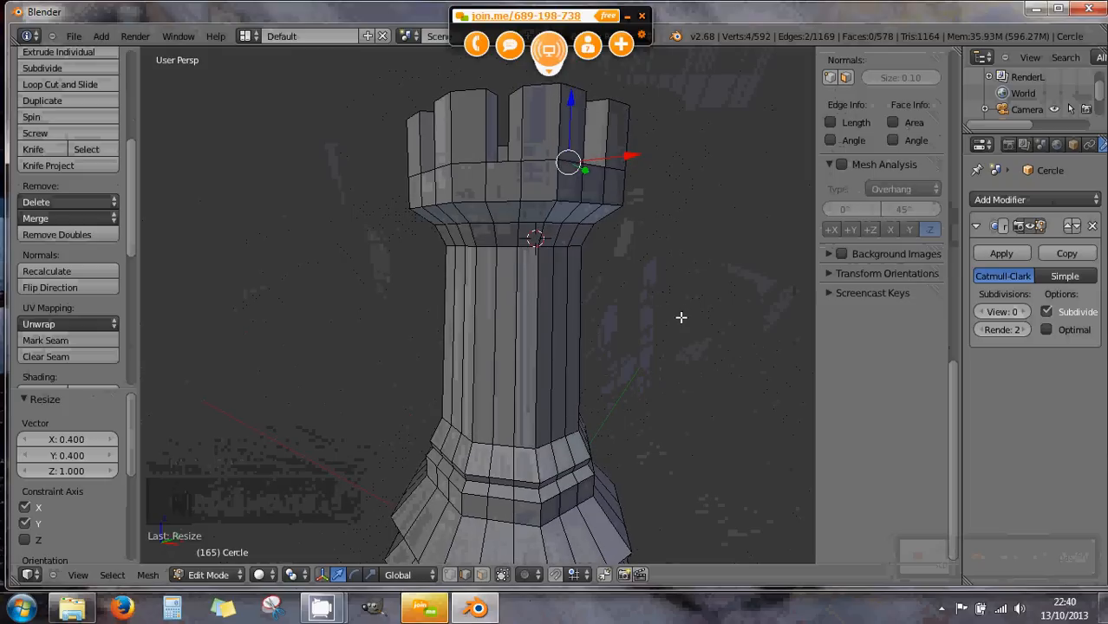
scroll(589, 350, "down", 2)
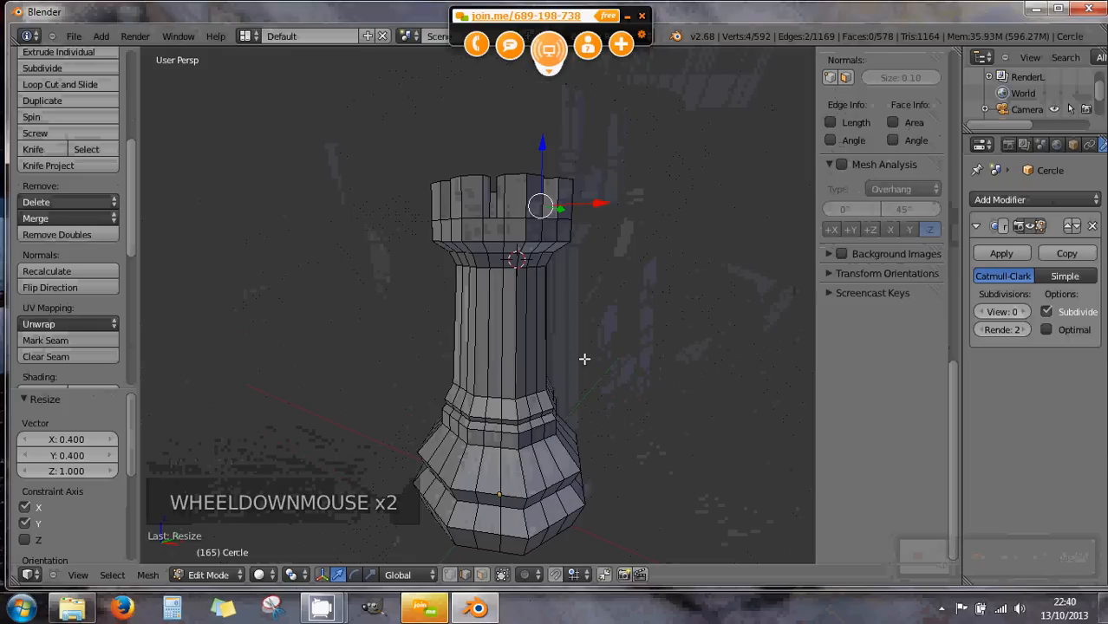
middle_click_drag(512, 349, 570, 374)
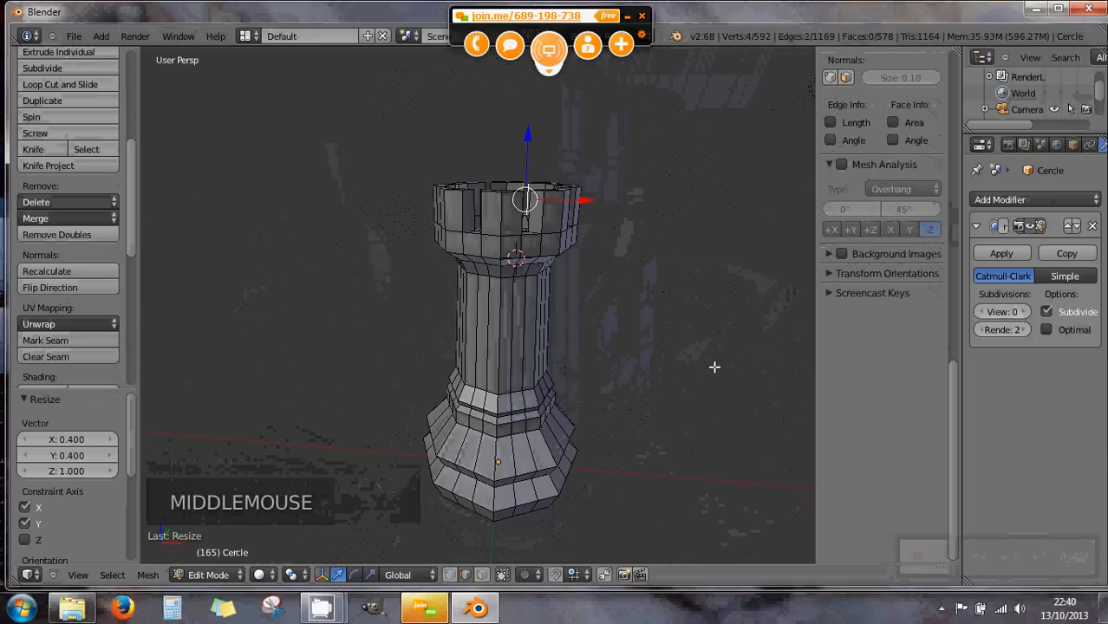
- Set the Subdivision Surface modifier's viewport subdivisions to 2 and apply its effect to the editing cage, widening the modifier settings area
left_click(1023, 313)
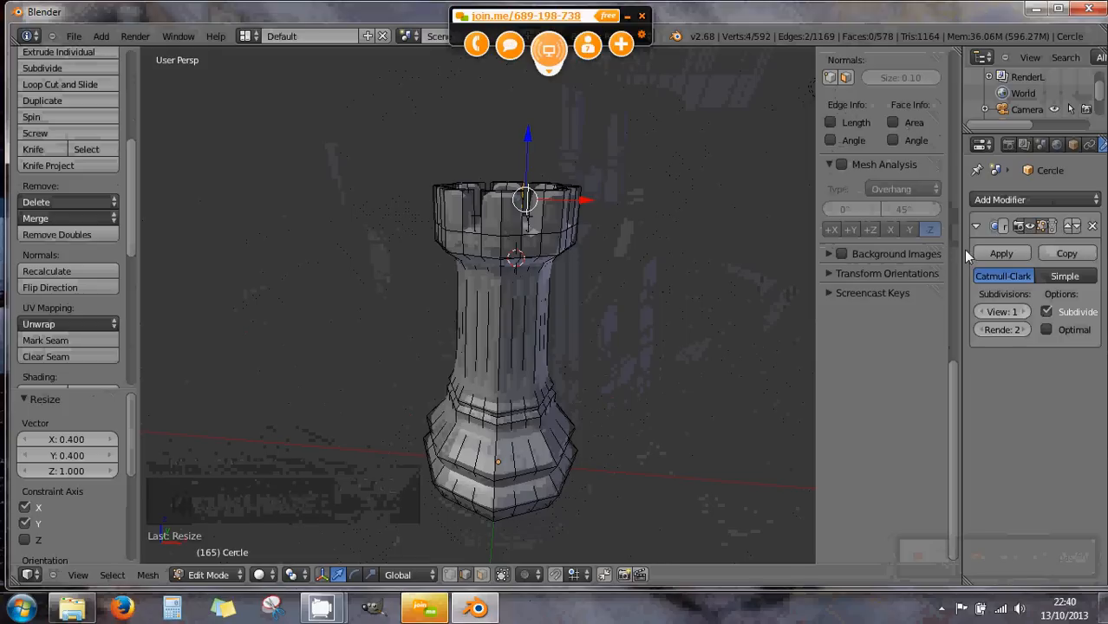
left_click_drag(960, 254, 917, 254)
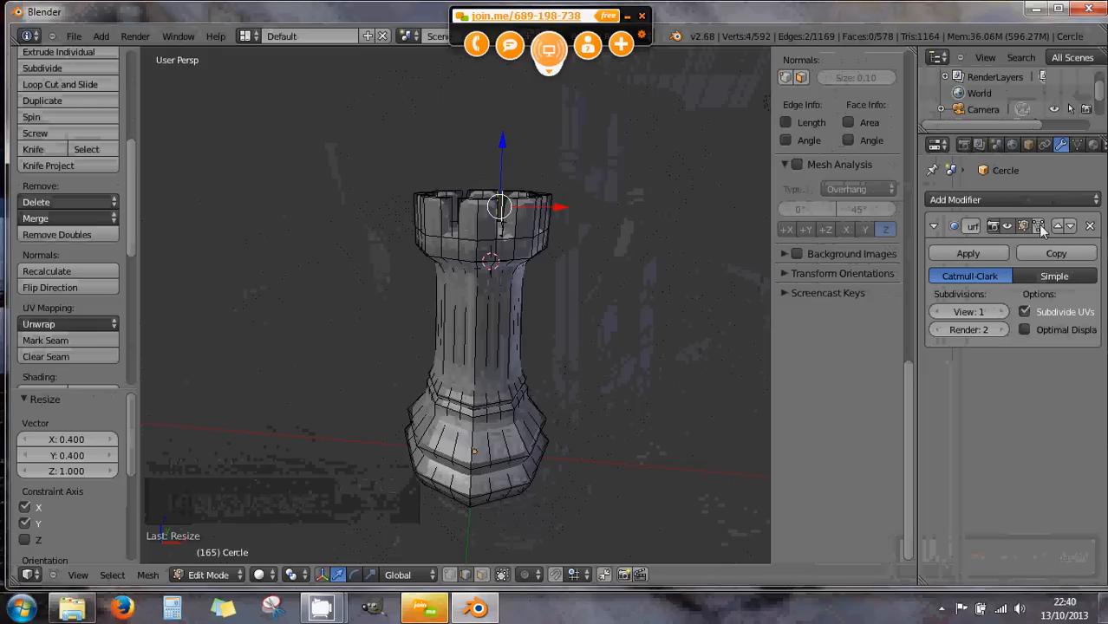
left_click(1039, 225)
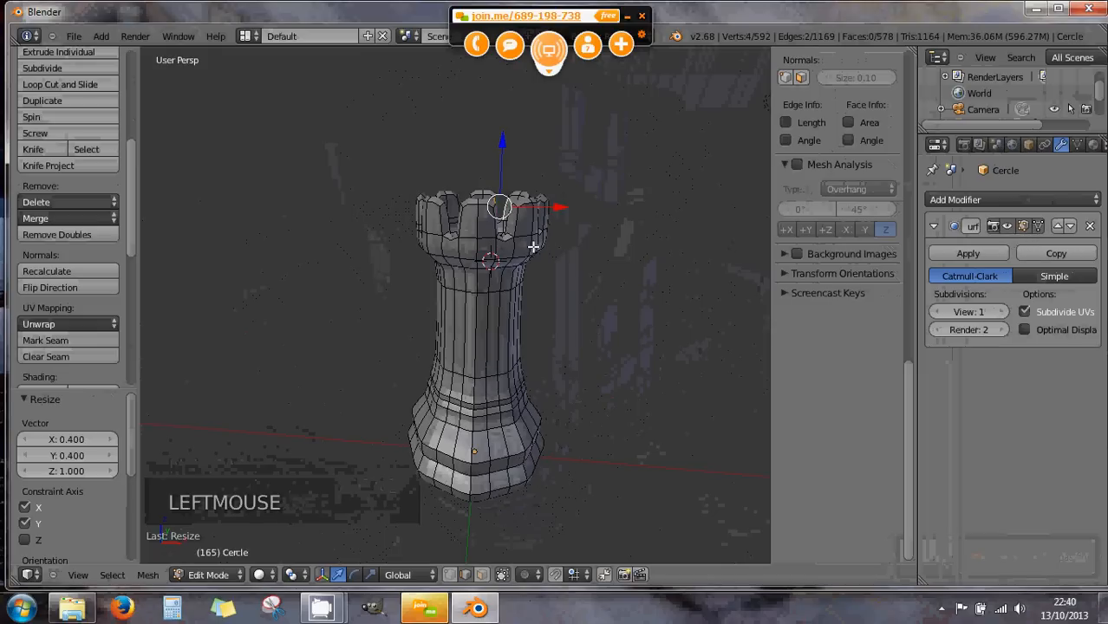
scroll(532, 248, "up", 3)
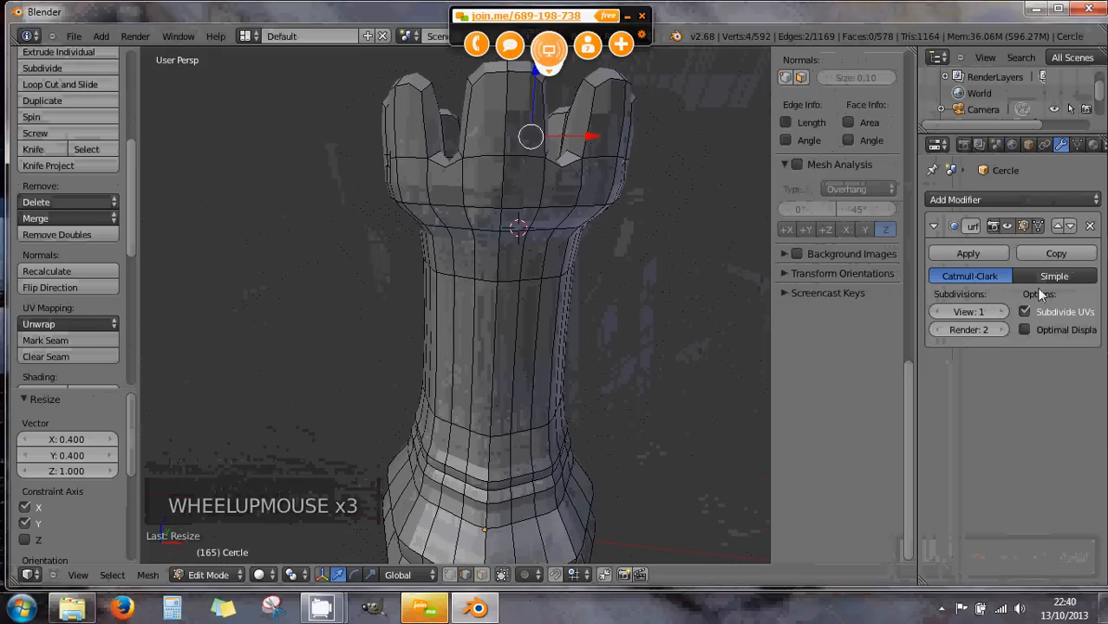
left_click(1003, 312)
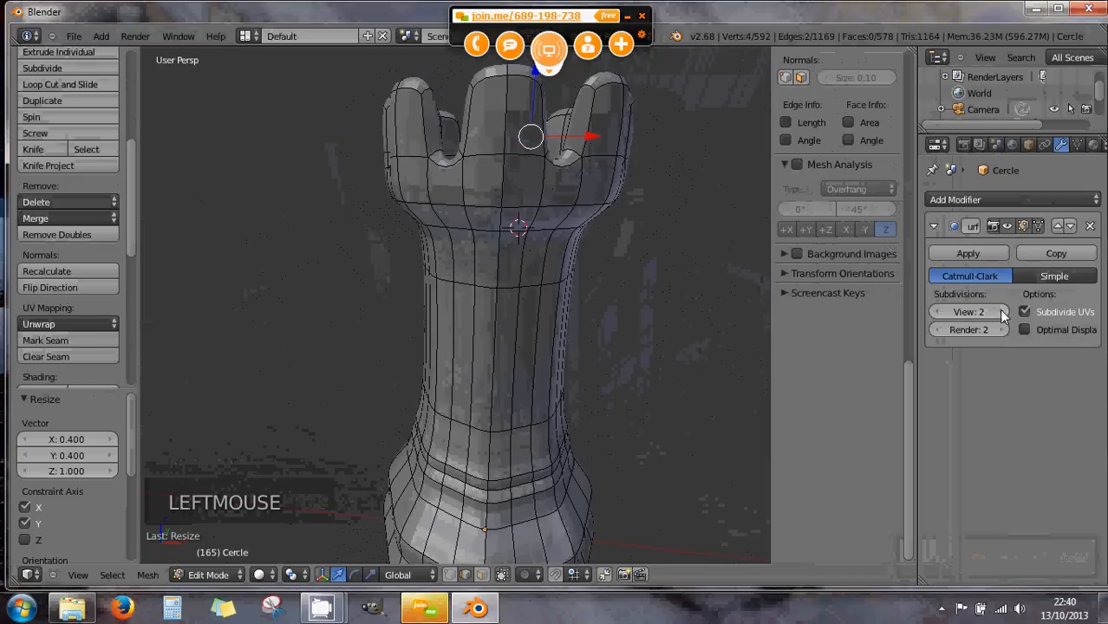
scroll(698, 305, "down", 2)
middle_click_drag(585, 319, 649, 312)
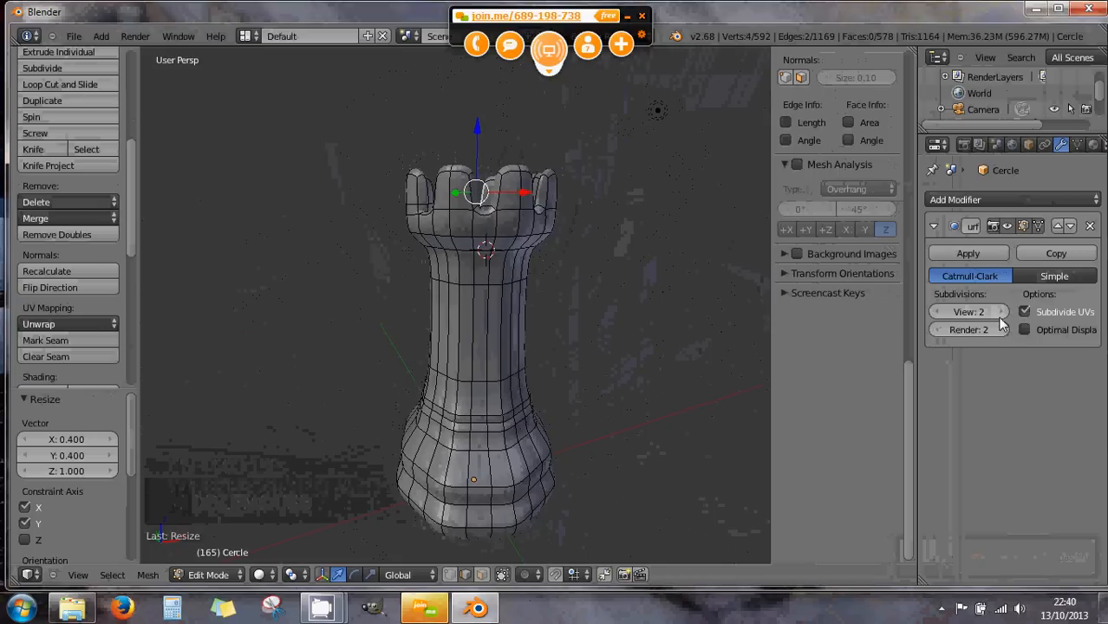
- Turn off the modifier's editing cage adjustment and check the smoothed battlements against the original mesh cage
left_click(1039, 226)
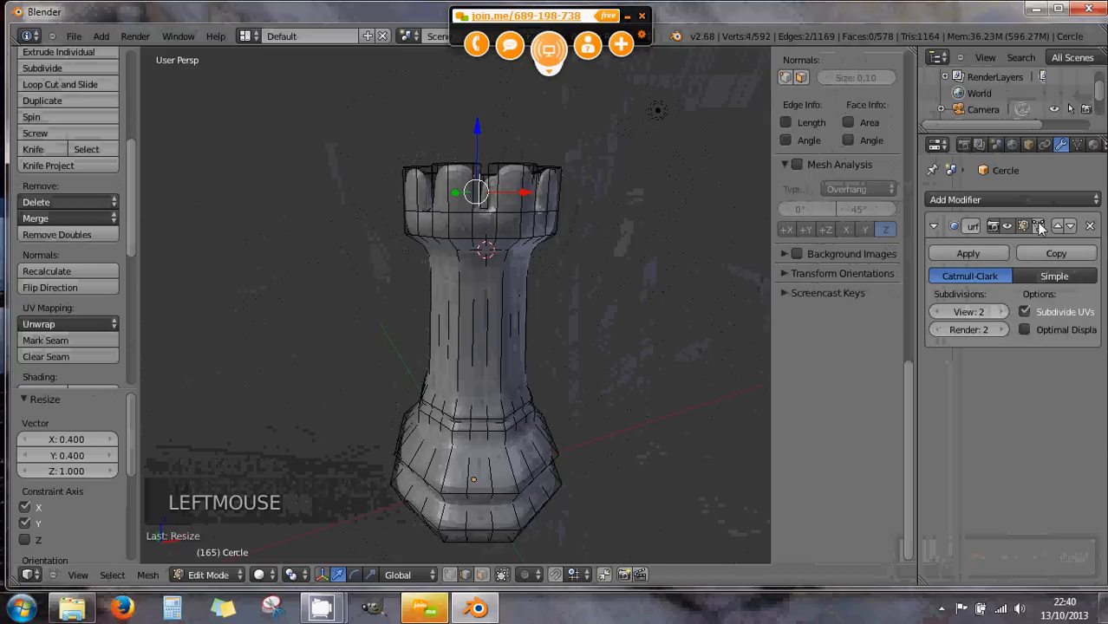
middle_click_drag(458, 202, 482, 257)
scroll(480, 269, "up", 3)
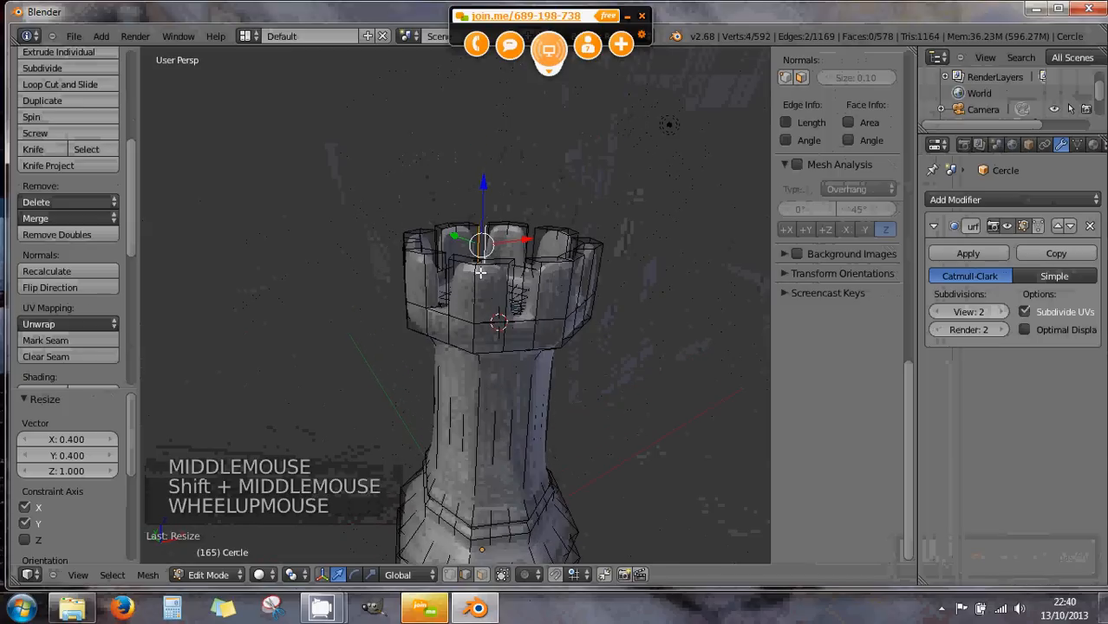
scroll(480, 273, "up", 1)
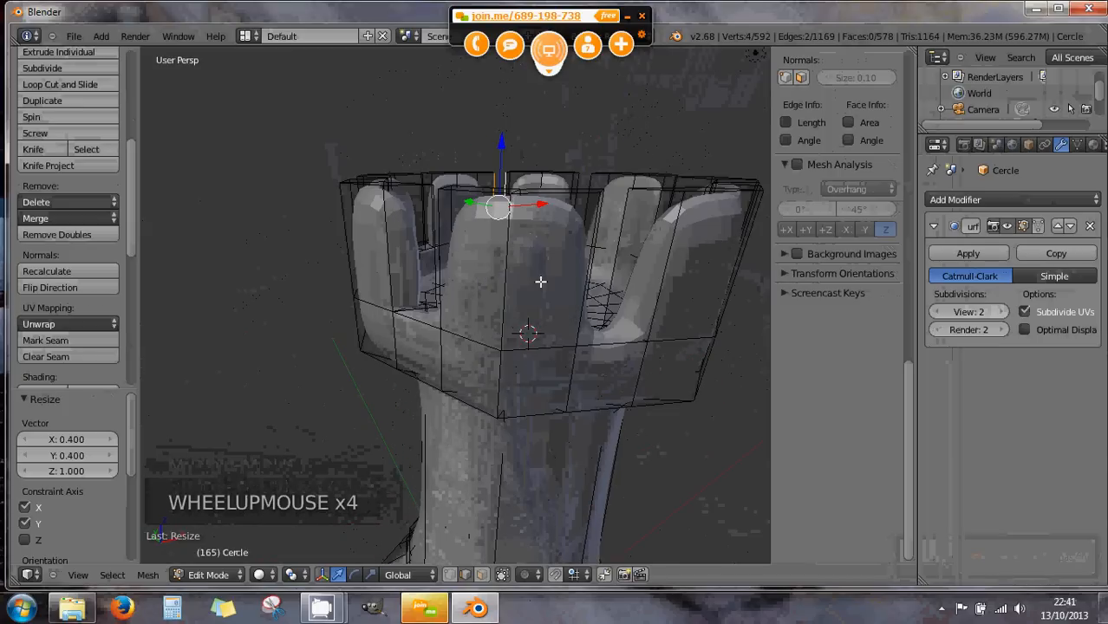
middle_click_drag(562, 289, 509, 290)
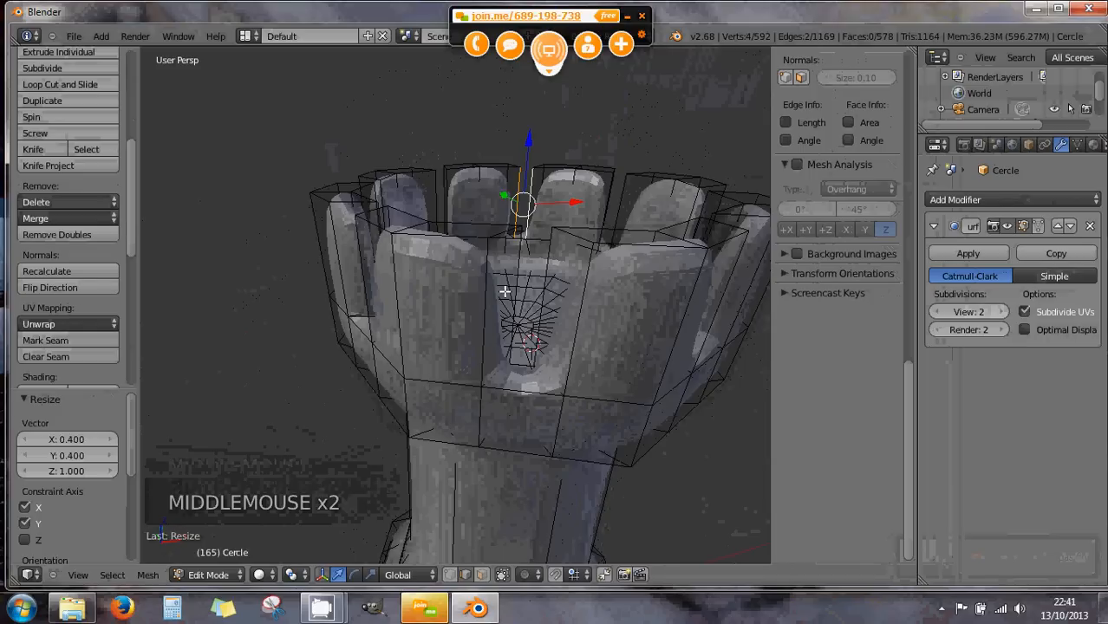
middle_click_drag(502, 295, 501, 294)
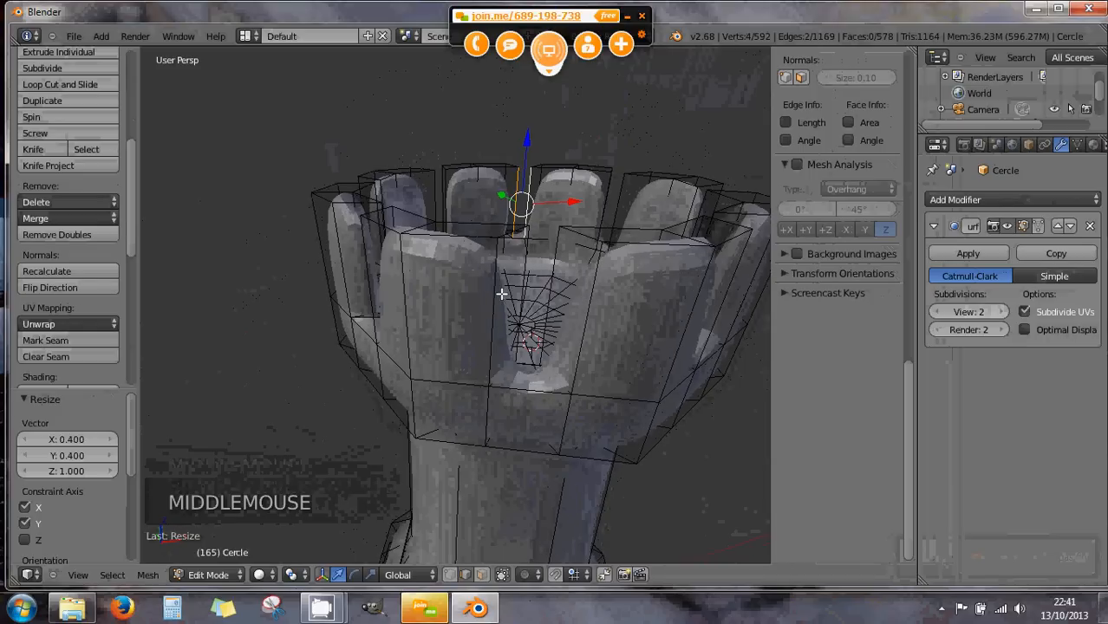
- Switch to face selection and select all the top faces of the battlements around the crown
left_click(481, 576)
middle_click_drag(485, 504, 426, 378)
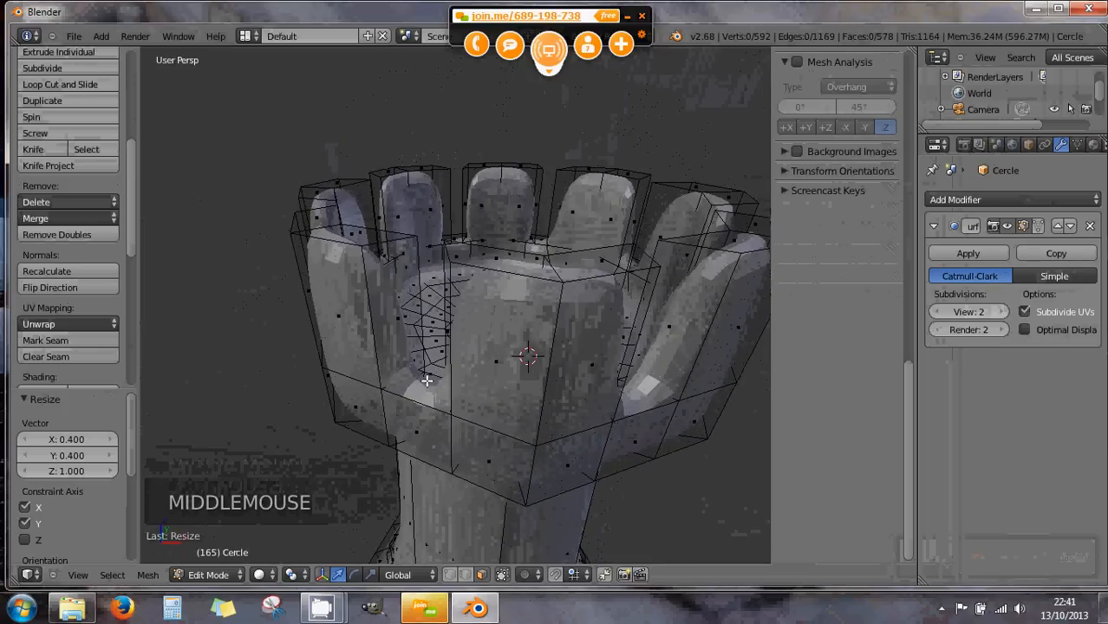
right_click(398, 318)
mouse_move(393, 359)
middle_mouse_down()
mouse_move(403, 373)
mouse_move(413, 353)
middle_mouse_up()
right_click(408, 306)
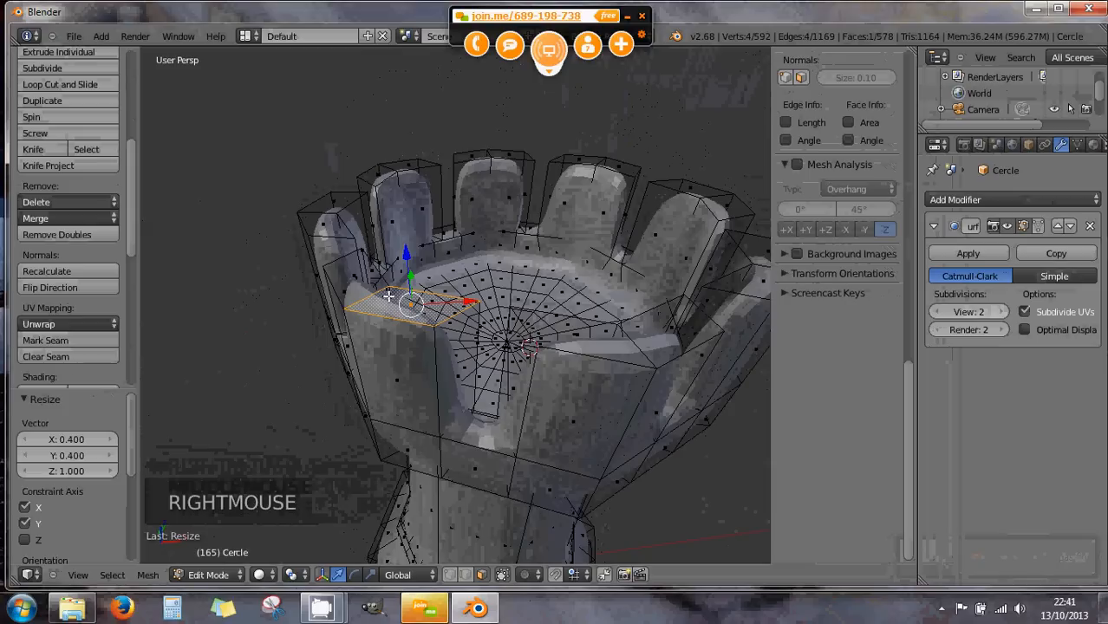
middle_click_drag(388, 296, 426, 347)
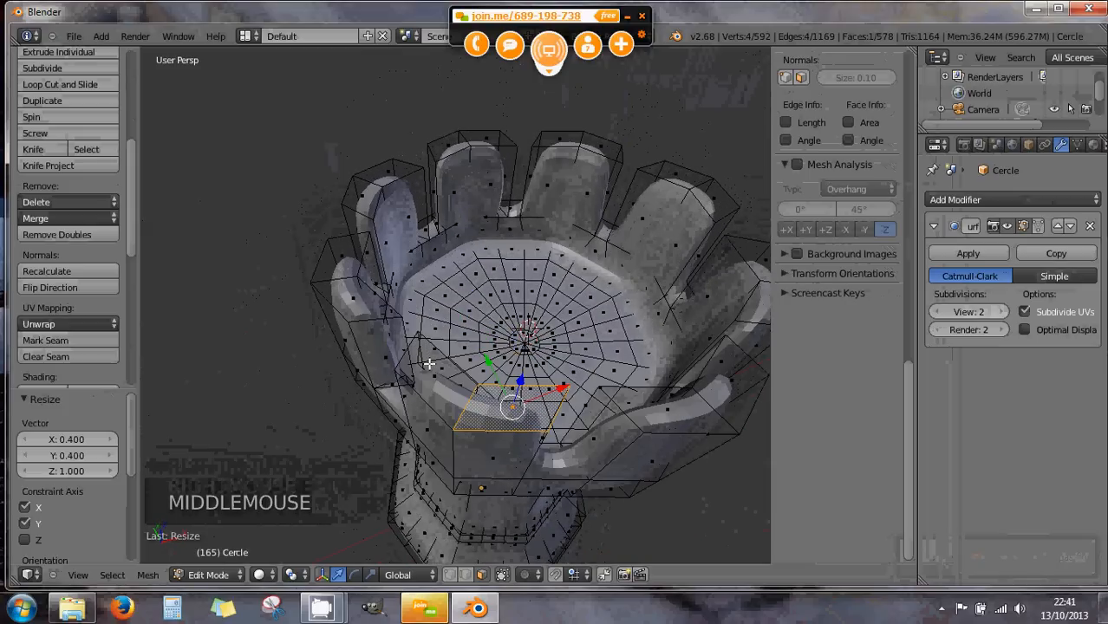
right_click(426, 369, "shift")
right_click(351, 290, "shift")
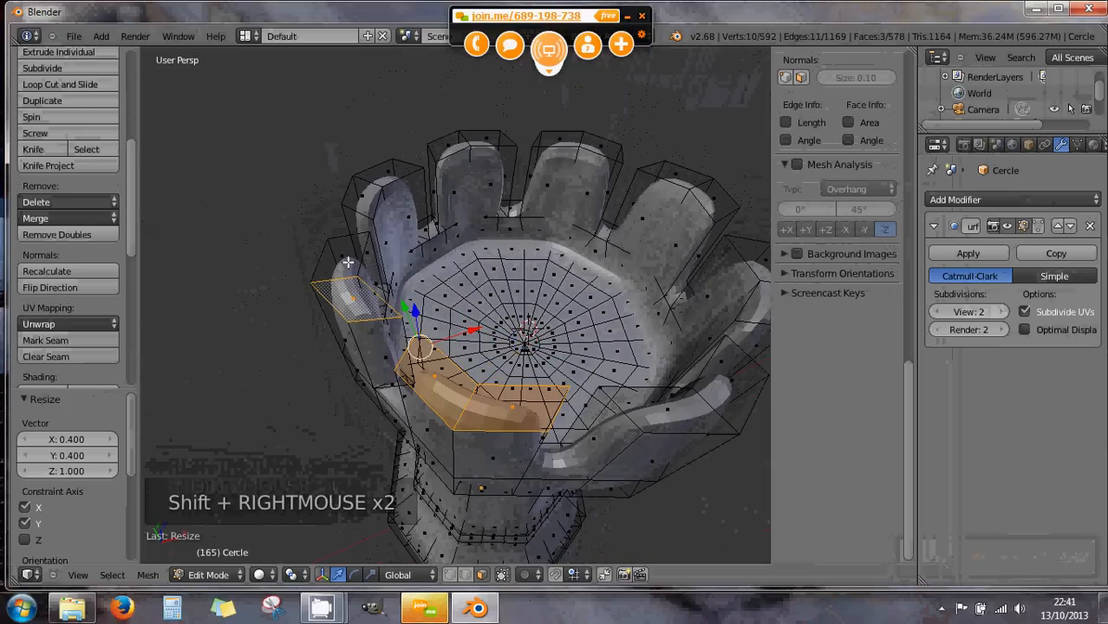
right_click(345, 260, "shift")
right_click(372, 189, "shift")
right_click(392, 173, "shift")
right_click(457, 145, "shift")
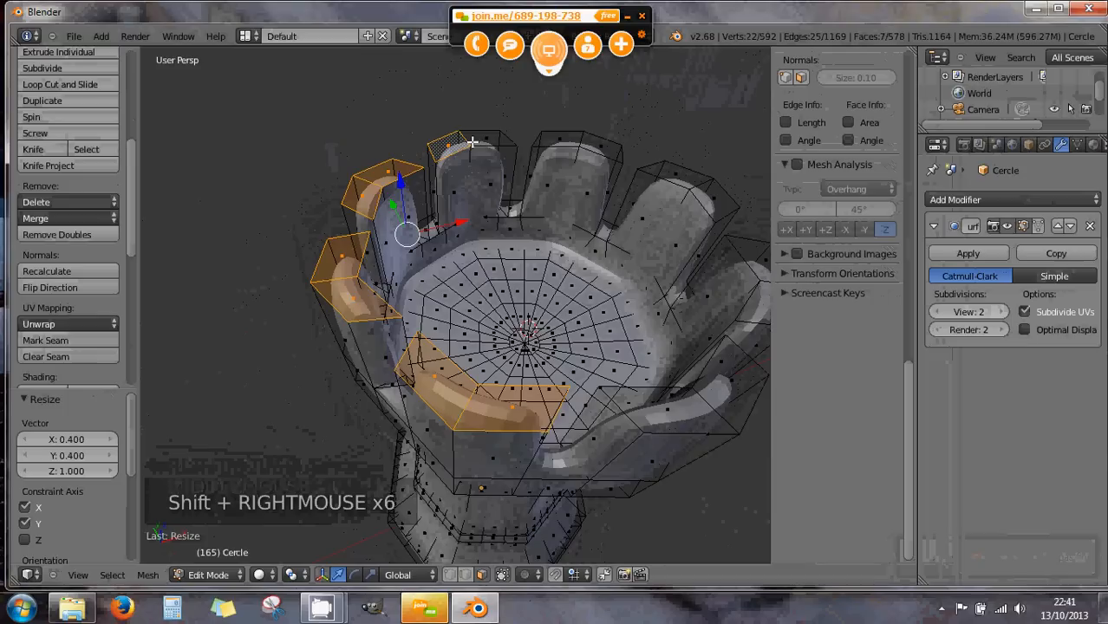
right_click(518, 139, "shift")
right_click(553, 141, "shift")
right_click(599, 158, "shift")
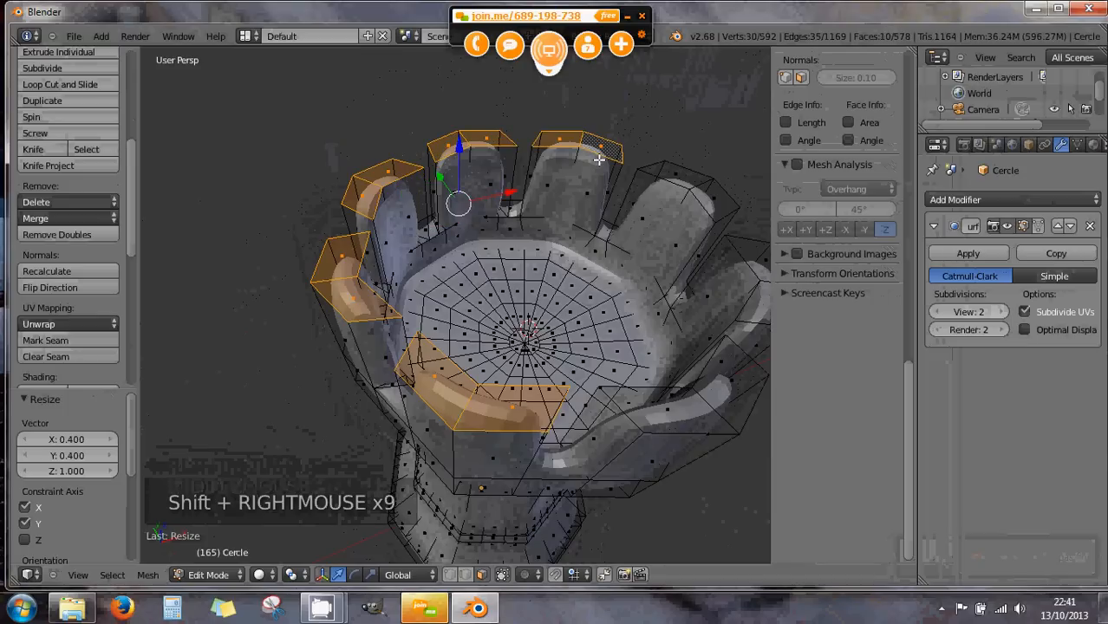
right_click(674, 179, "shift")
right_click(713, 206, "shift")
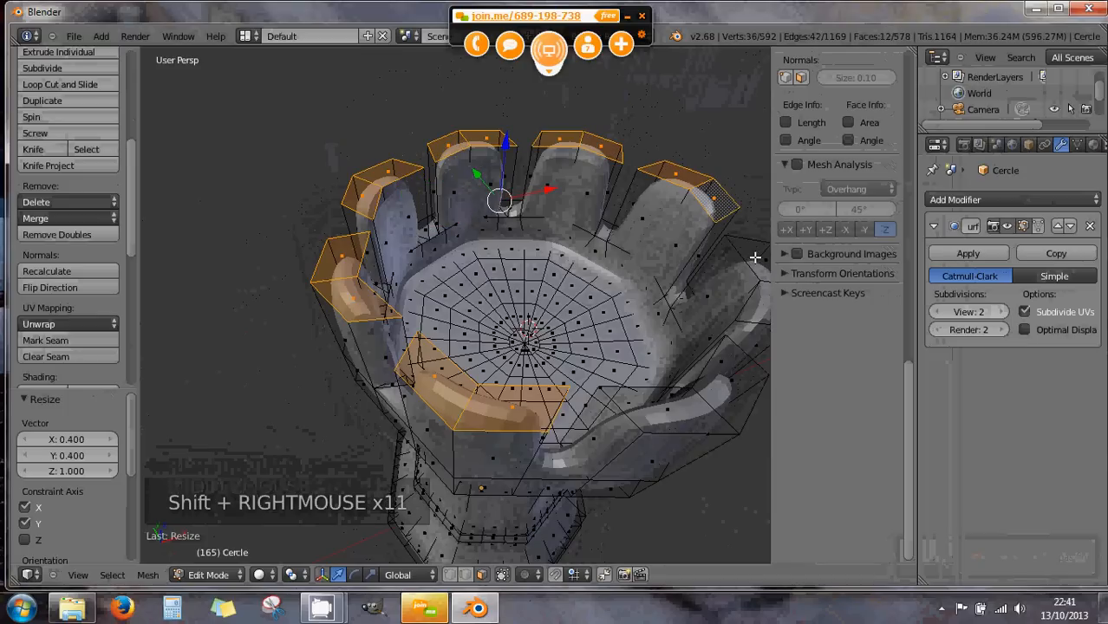
right_click(752, 260, "shift")
right_click(757, 307, "shift")
right_click(723, 379, "shift")
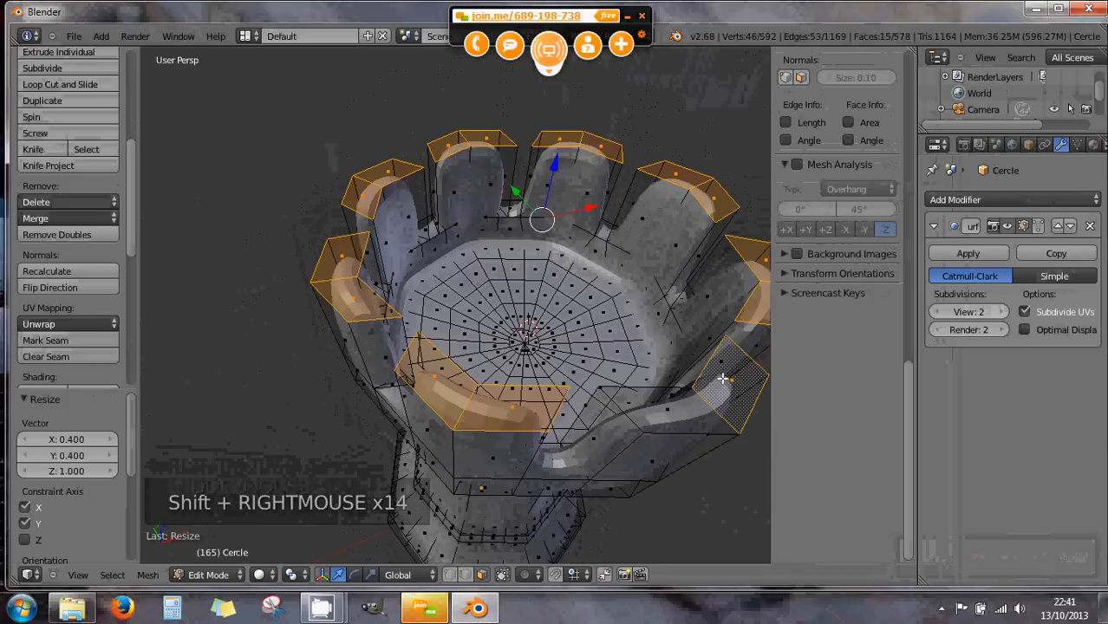
right_click(683, 407, "shift")
- Set the mean crease of the battlements' selected top faces to 1.000
middle_click_drag(679, 406, 546, 334)
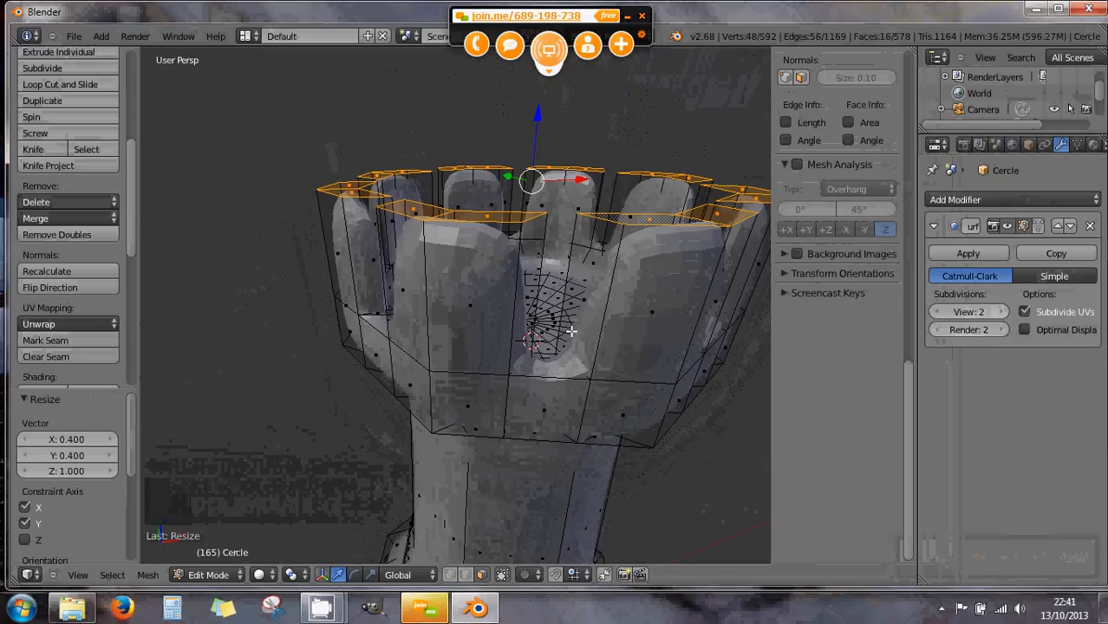
middle_click_drag(555, 326, 476, 217)
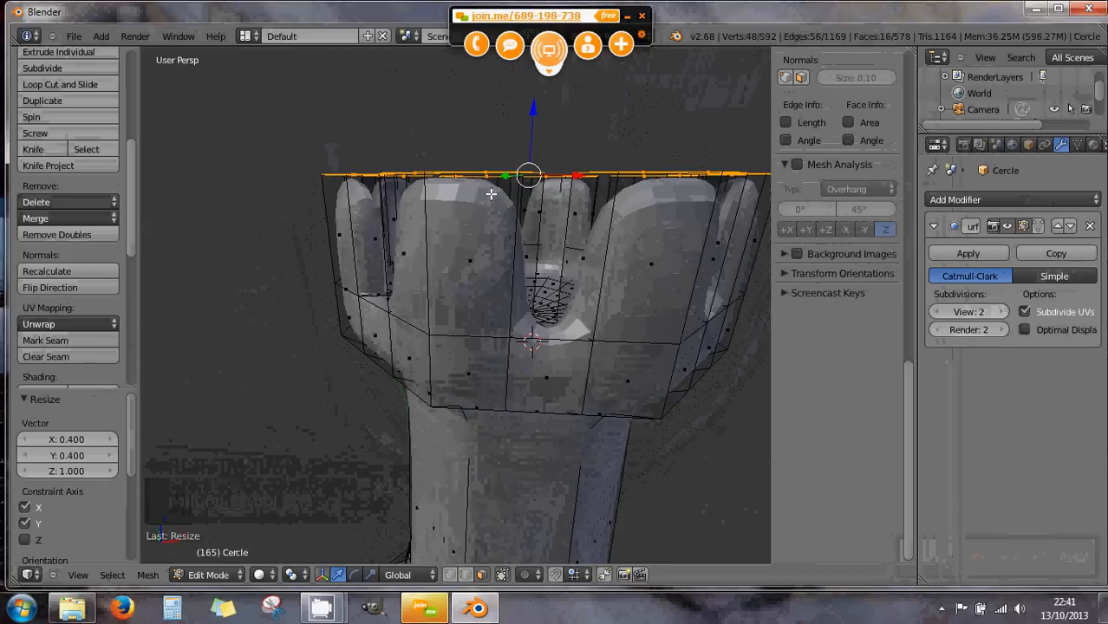
left_click_drag(906, 377, 907, 50)
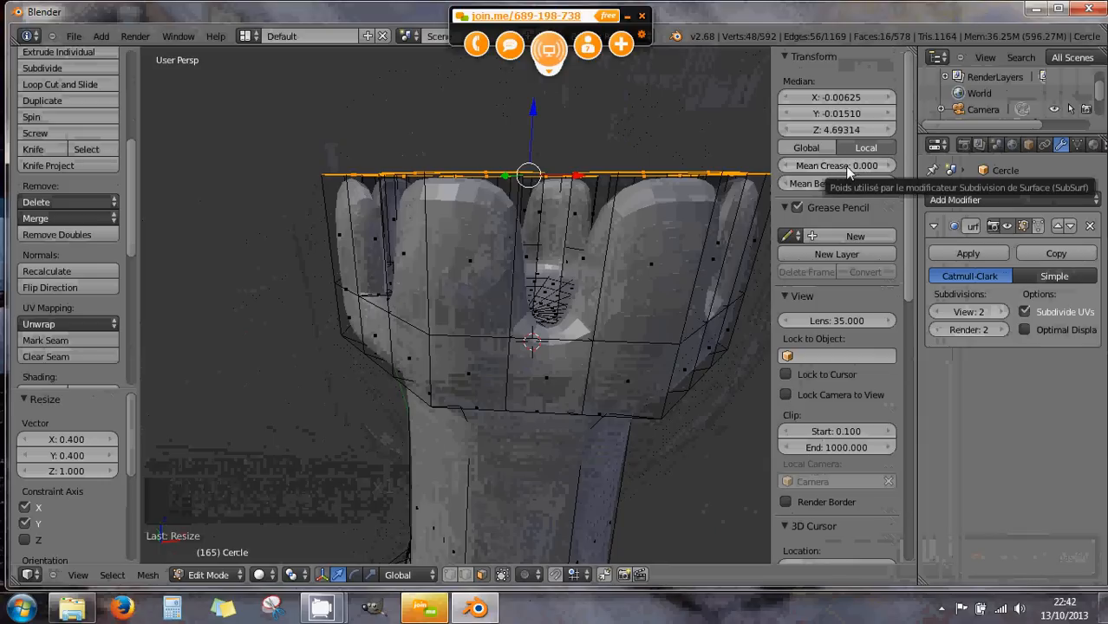
left_click_drag(848, 166, 1009, 168)
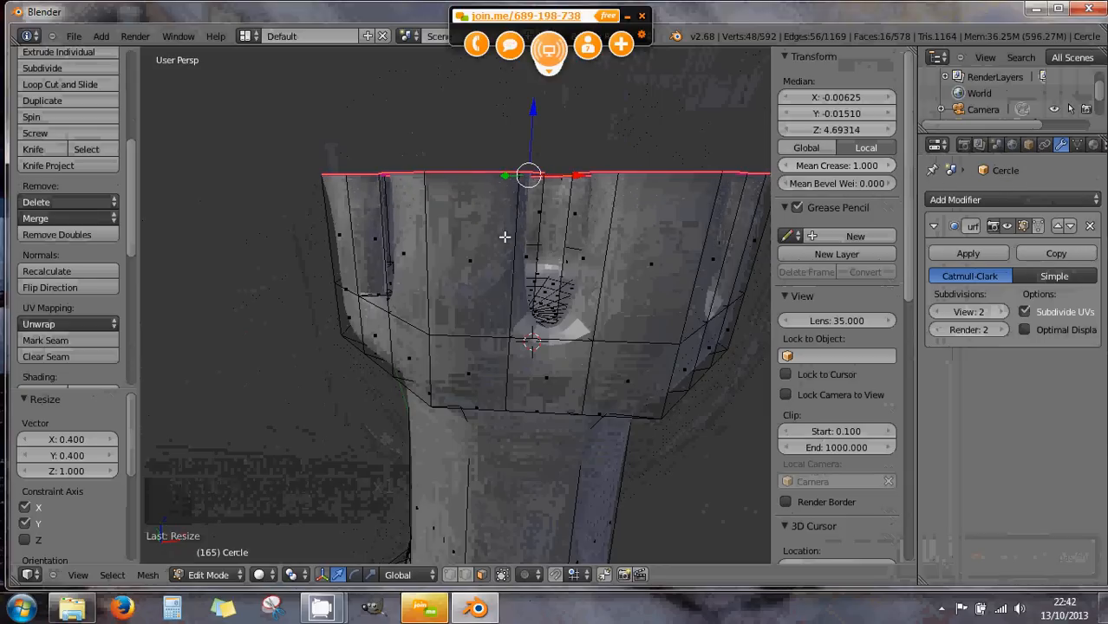
- Check the sharpened battlement tops from above, and reduce their mean crease to 0.590
middle_click_drag(496, 236, 501, 305)
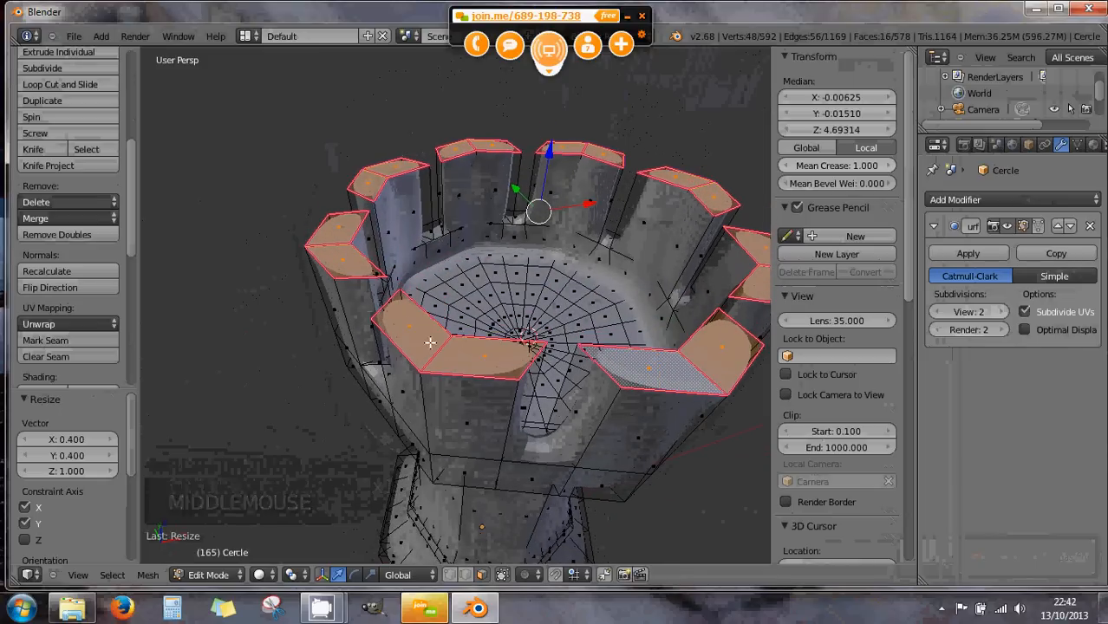
middle_click_drag(502, 367, 494, 312)
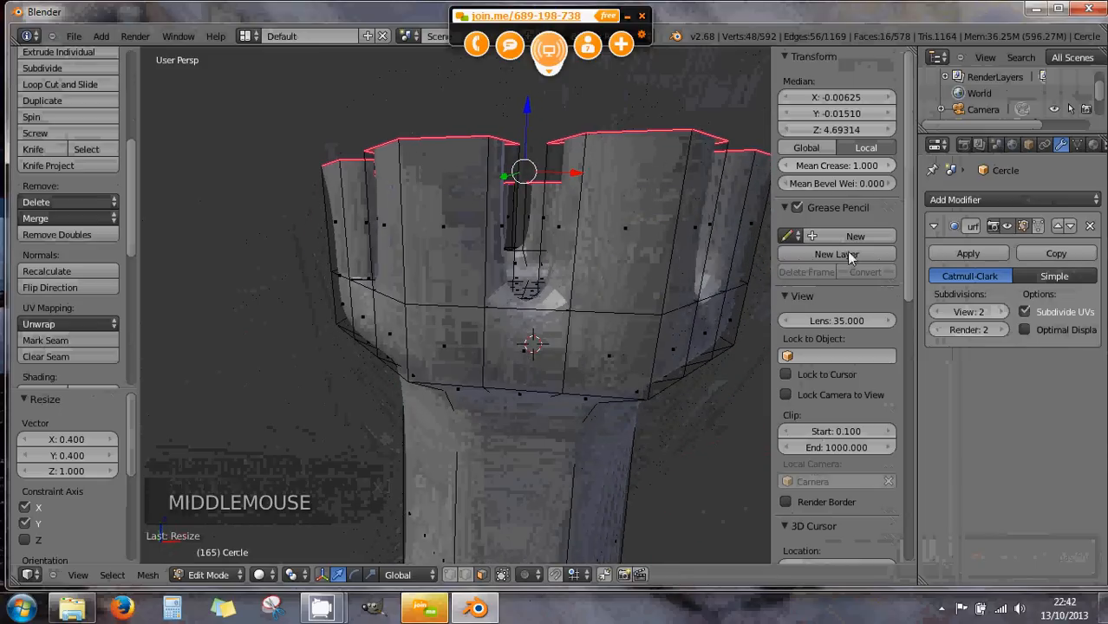
left_click_drag(872, 164, 844, 168)
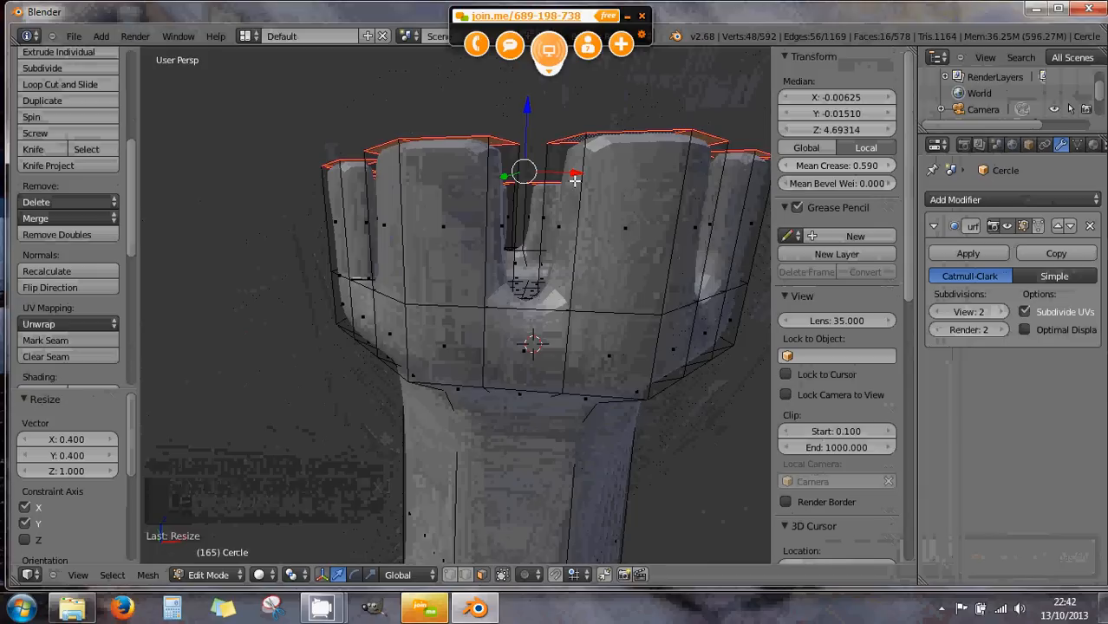
- Select the face loop running over the battlement tops and through the gaps, and set its mean crease to 1.000
right_click(565, 145, "alt")
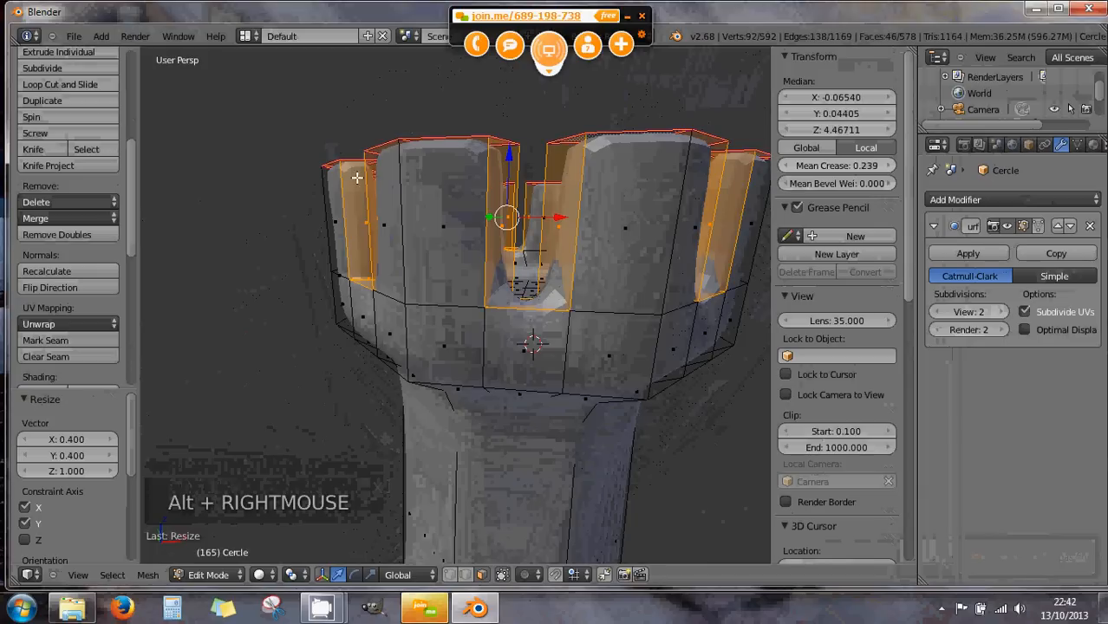
middle_click_drag(530, 237, 531, 284)
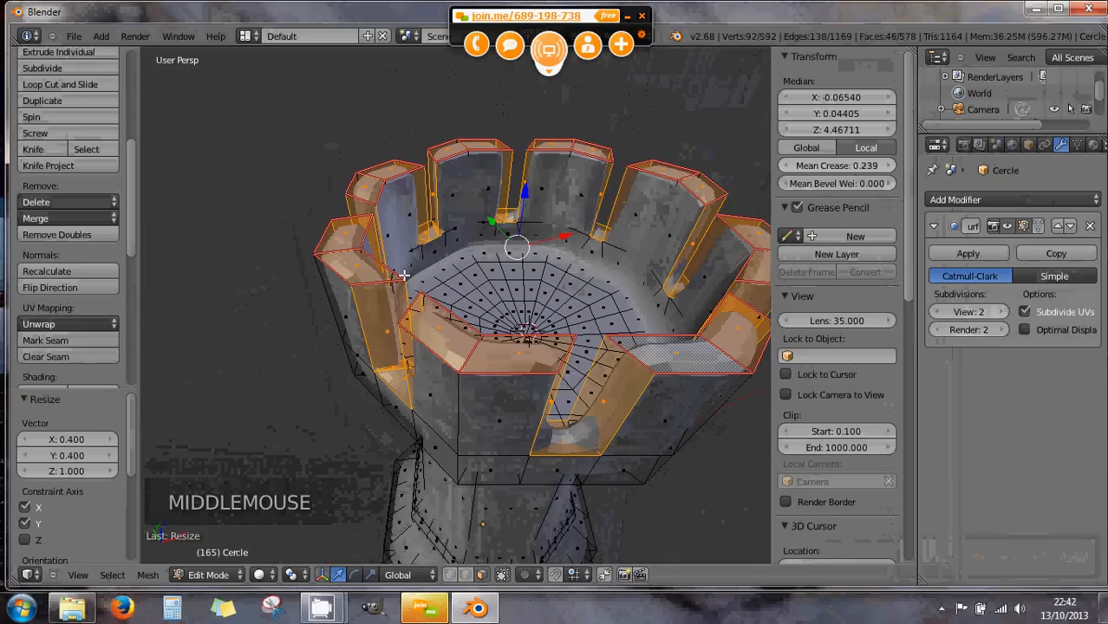
middle_click_drag(464, 321, 673, 272)
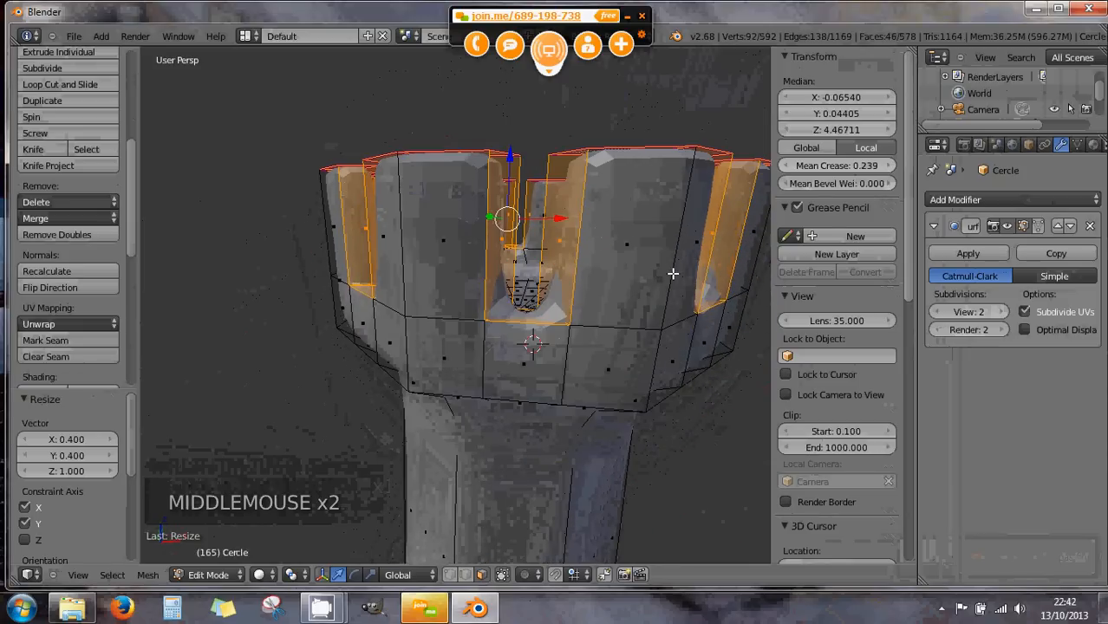
left_click_drag(841, 166, 935, 169)
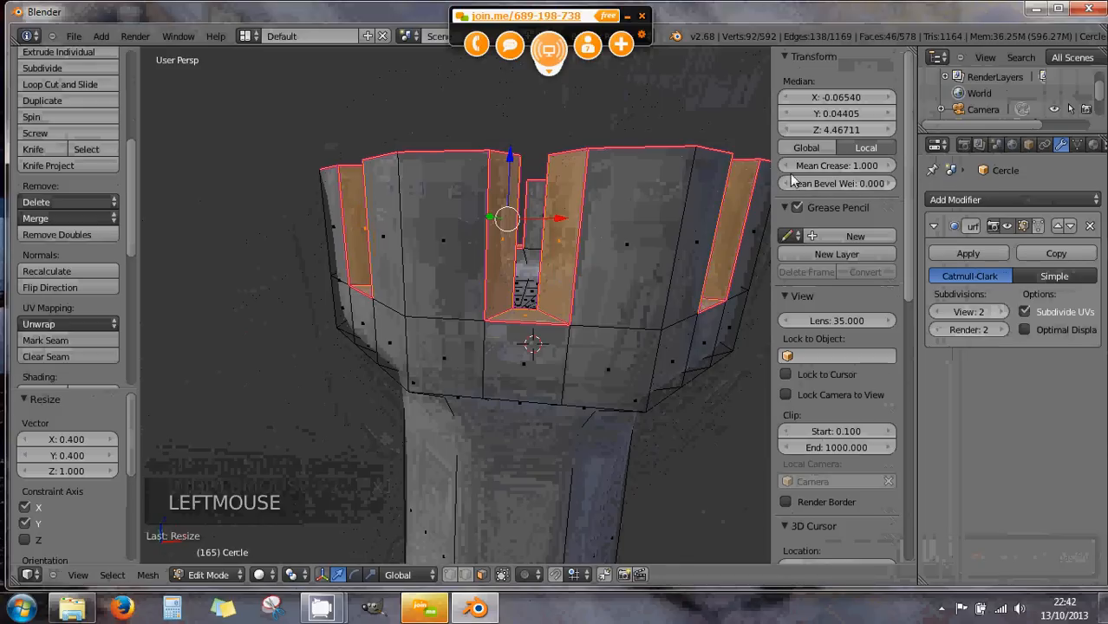
middle_click_drag(450, 227, 401, 330)
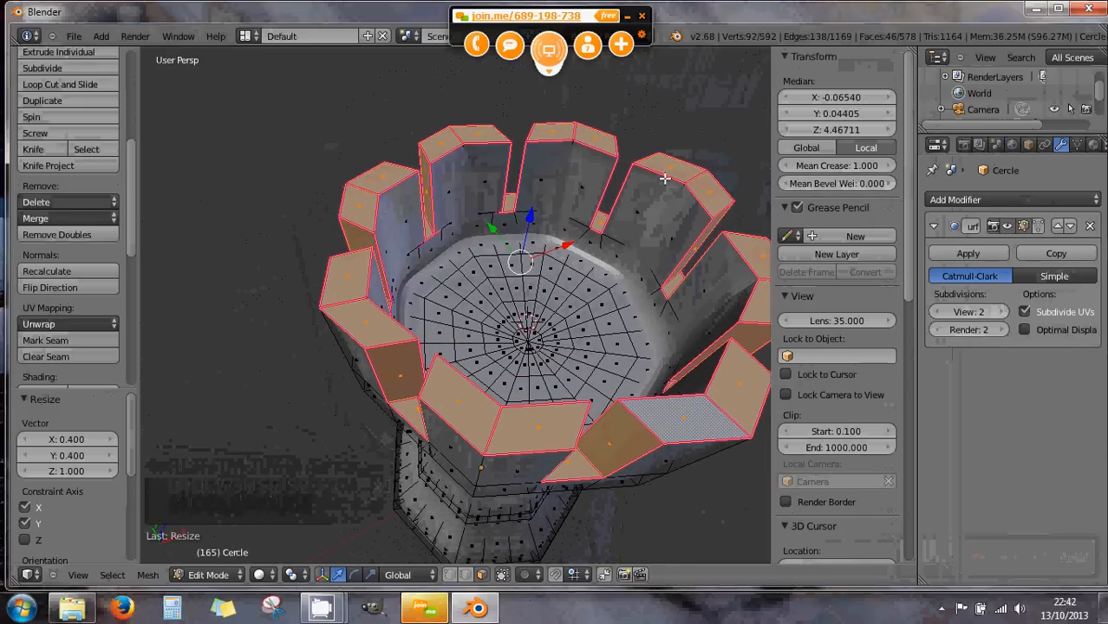
middle_click_drag(489, 148, 412, 214)
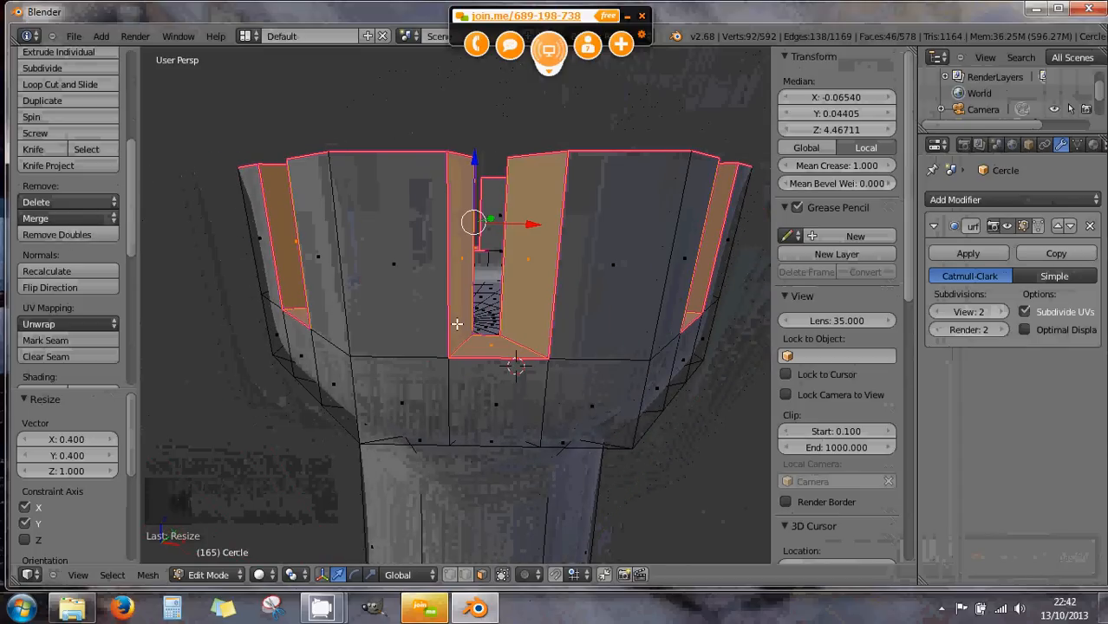
- Select the entire rook mesh and apply smooth shading to it
key("a")
key("a")
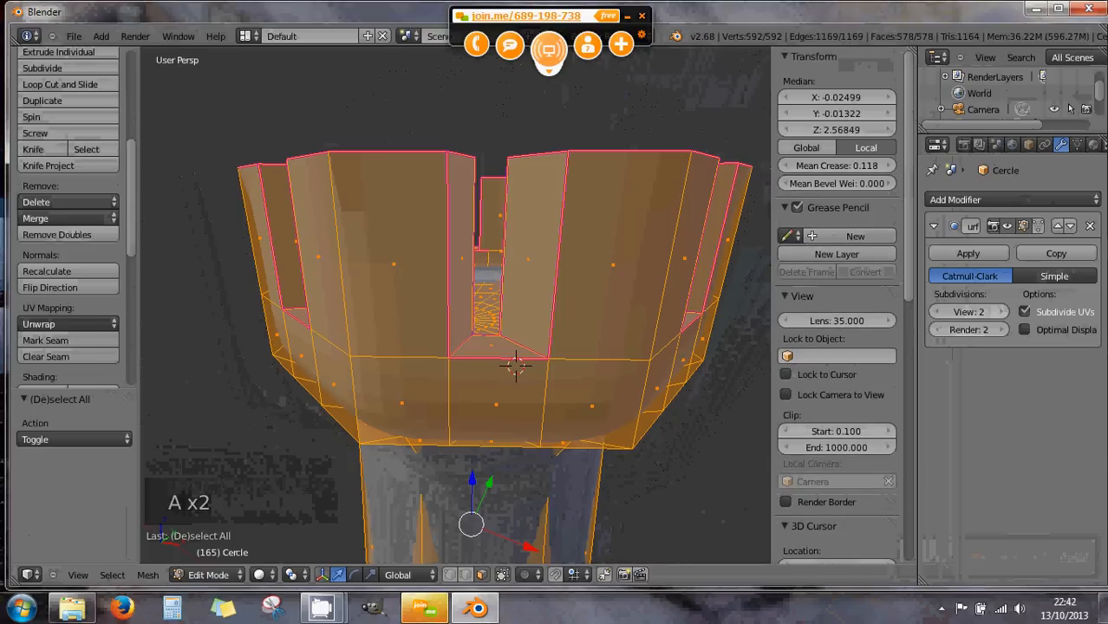
left_click_drag(130, 215, 130, 254)
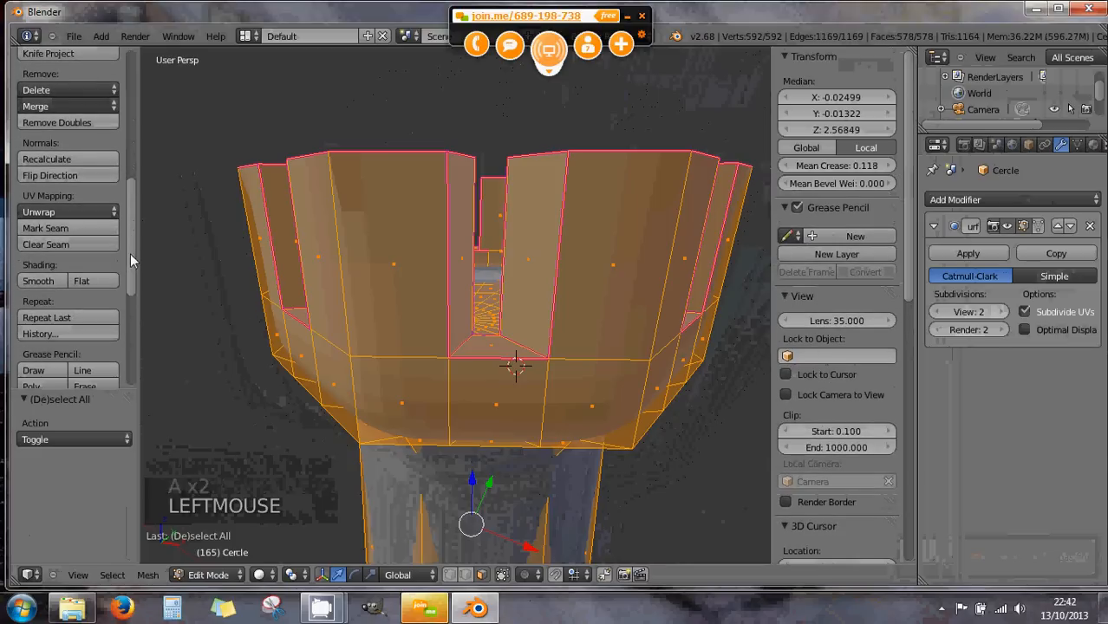
left_click(45, 285)
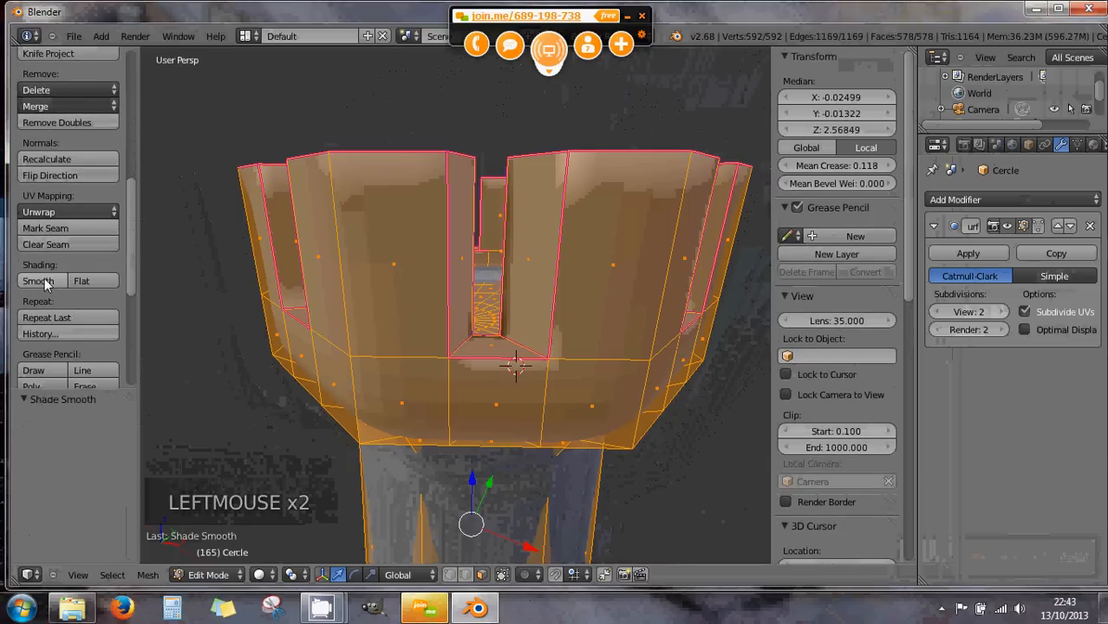
scroll(468, 290, "down", 3)
middle_click_drag(469, 290, 470, 318)
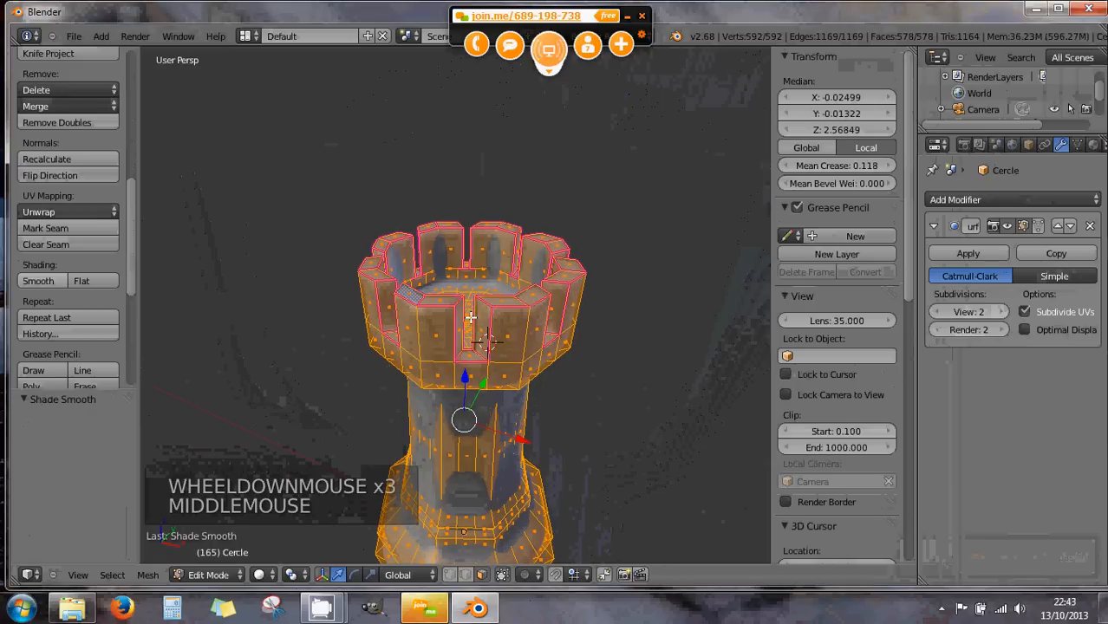
- Apply the Subdivision Surface modifier to the editing cage, deselect everything, and inspect the creased battlements from several angles
left_click(1036, 224)
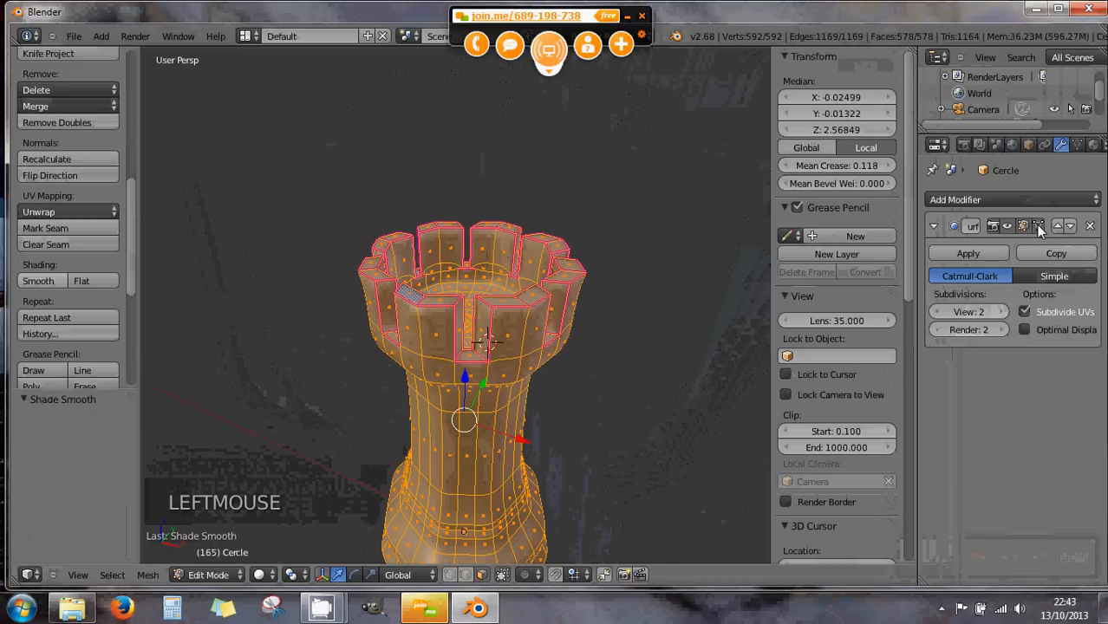
middle_click_drag(455, 391, 628, 418)
key("a")
scroll(562, 330, "up", 3)
scroll(562, 330, "up", 1)
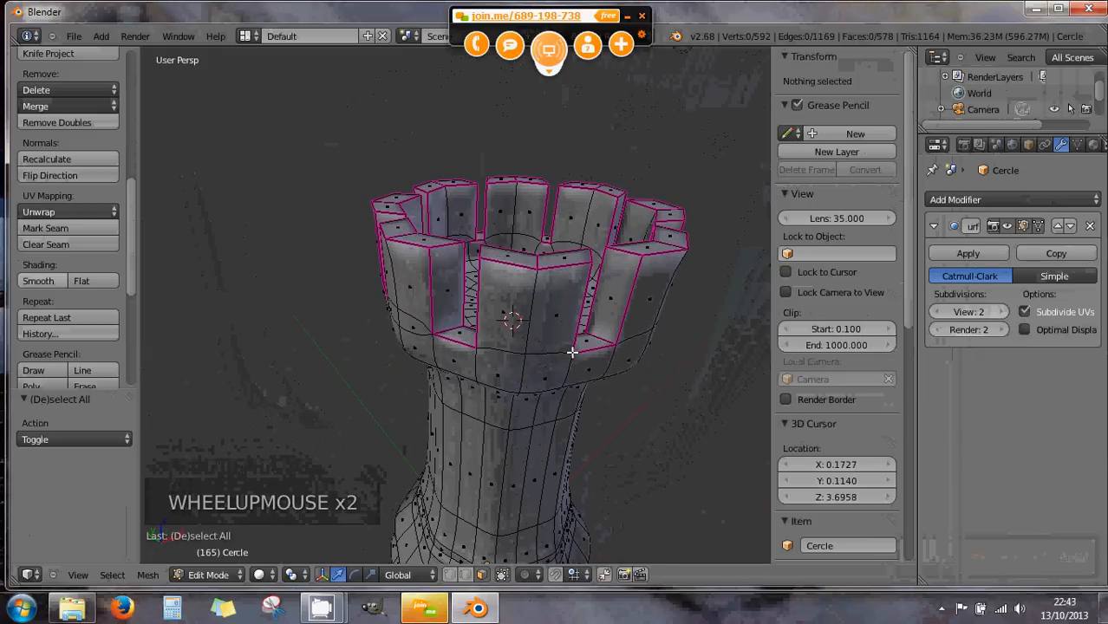
middle_click_drag(571, 352, 508, 355, "shift")
scroll(507, 355, "up", 2)
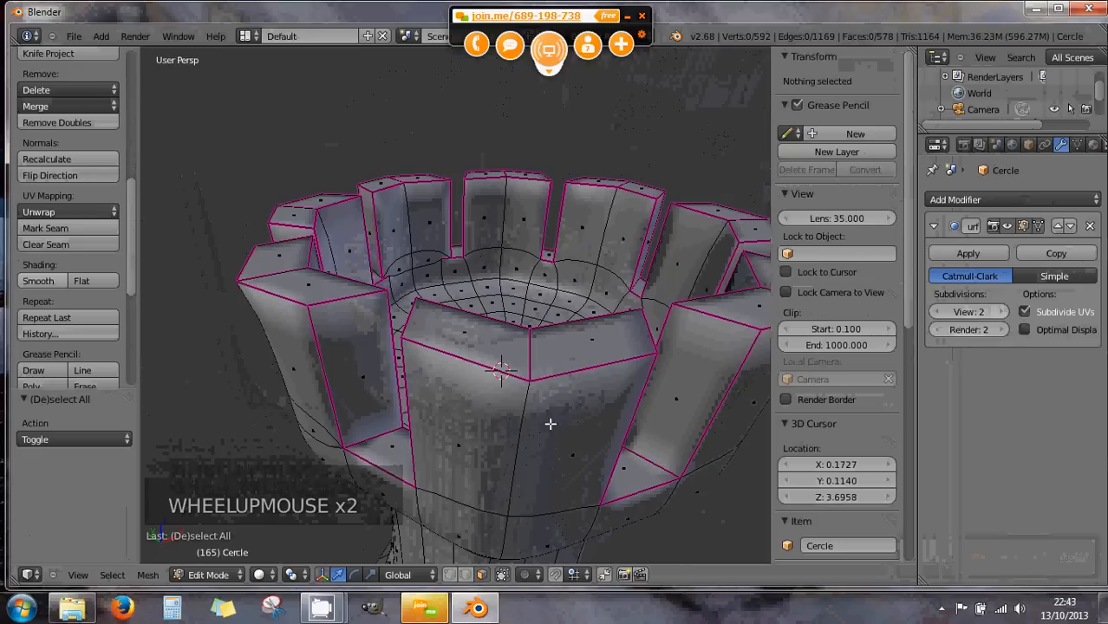
scroll(582, 413, "down", 2)
middle_click_drag(578, 416, 440, 319)
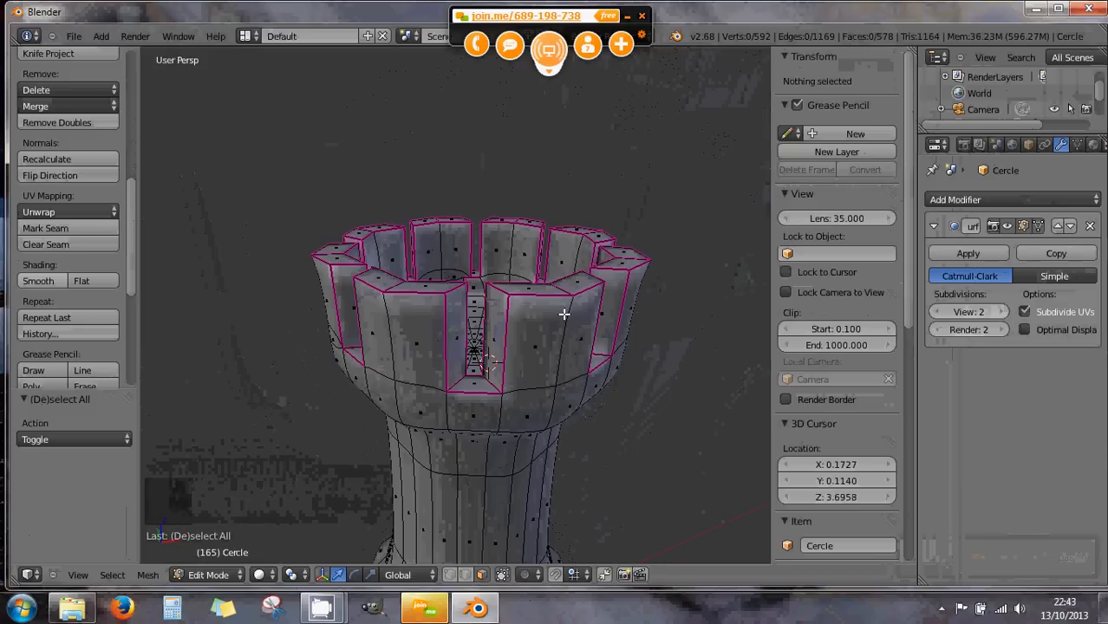
scroll(557, 311, "up", 1)
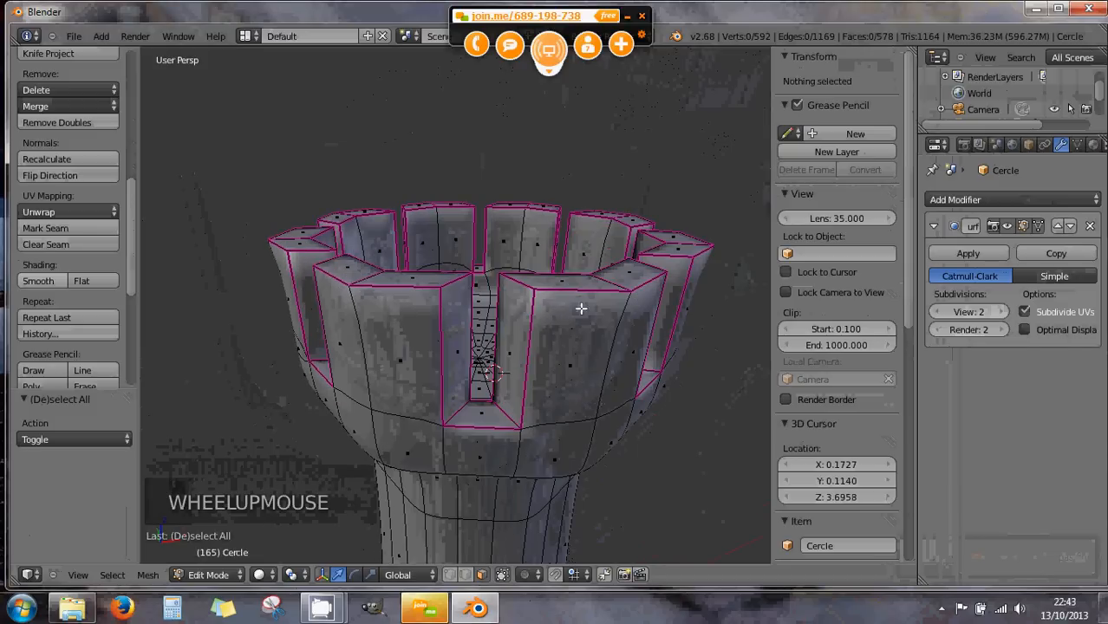
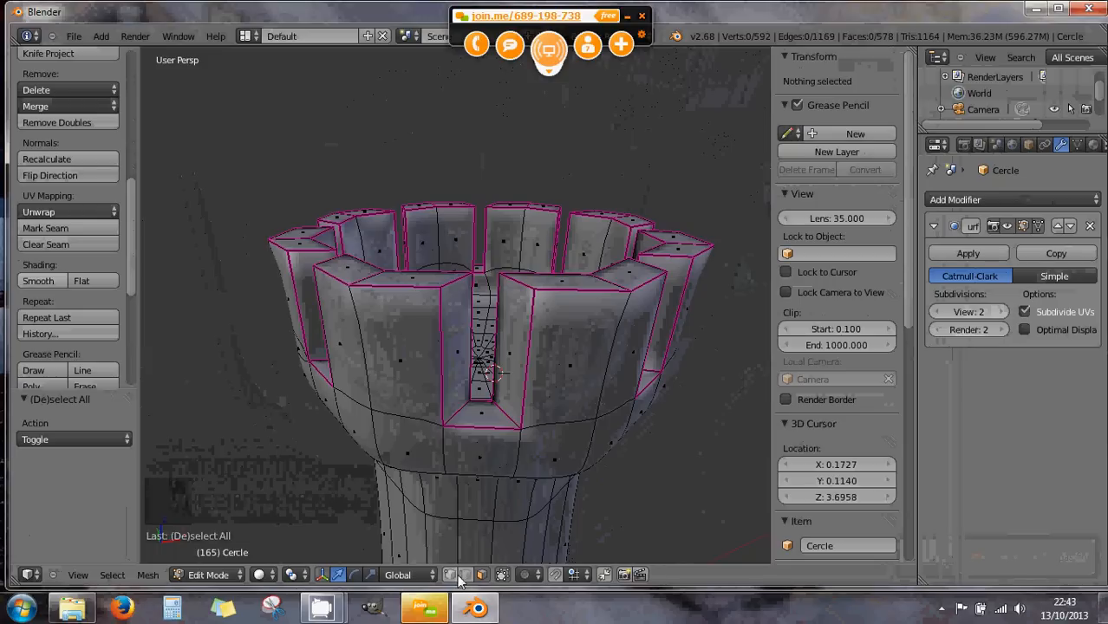
- Switch to edge selection and add one loop cut along the battlement tops and gaps, slid toward their outer edge
left_click(465, 575)
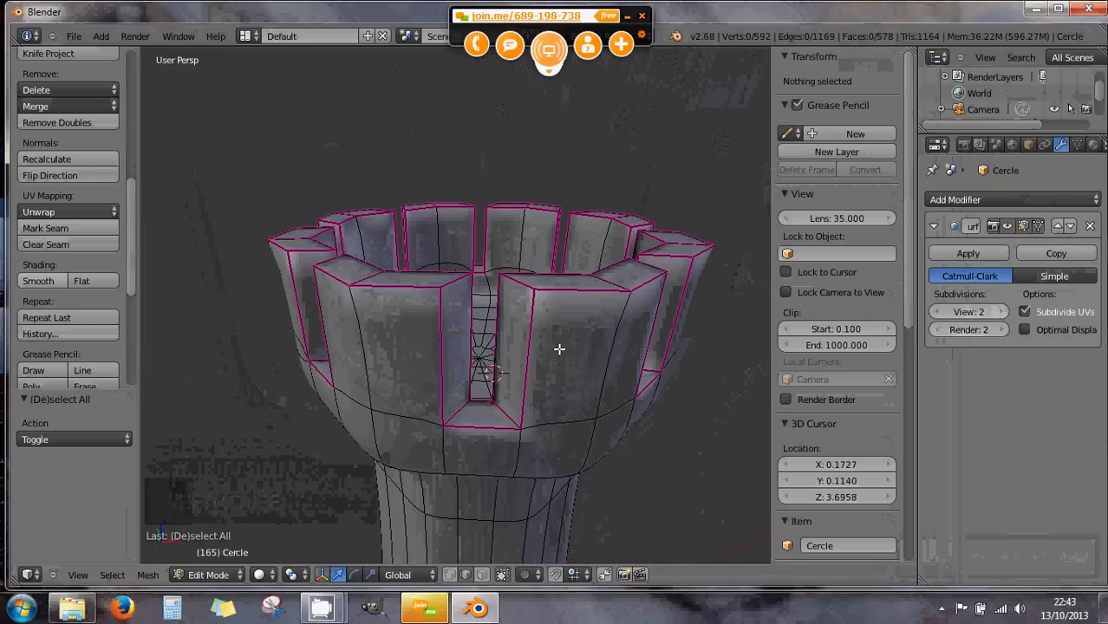
key("ctrl+r")
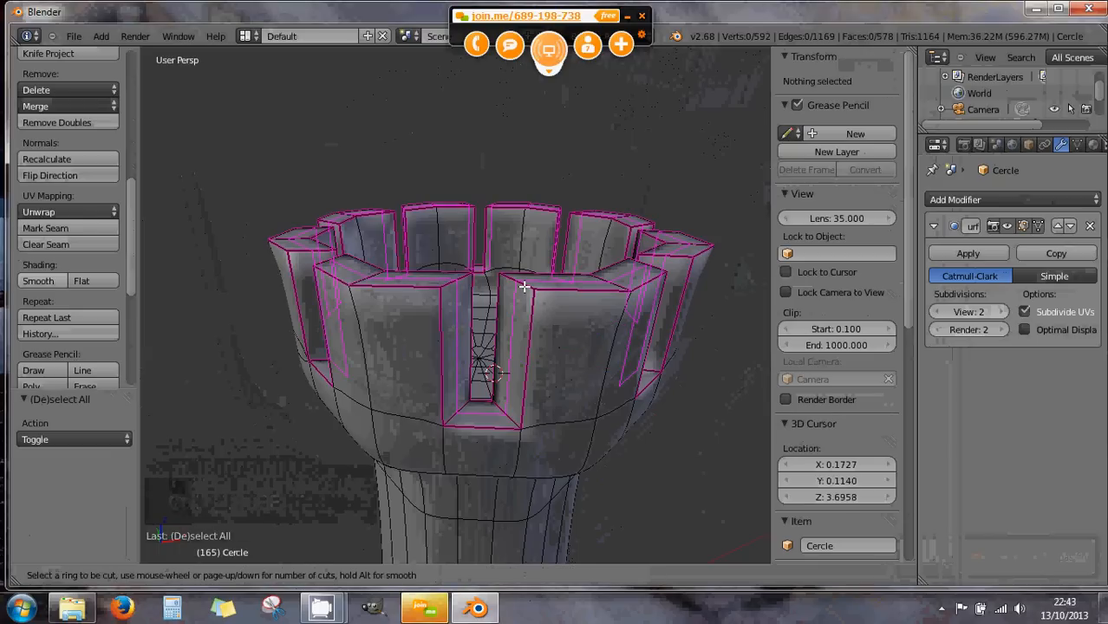
left_click(523, 286)
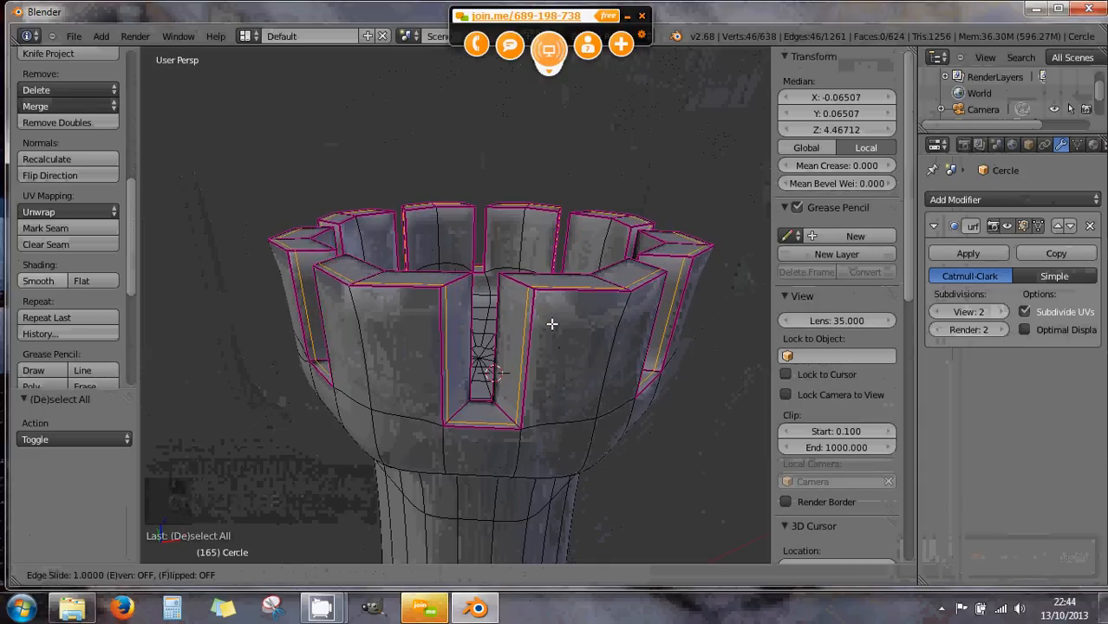
left_click(559, 332)
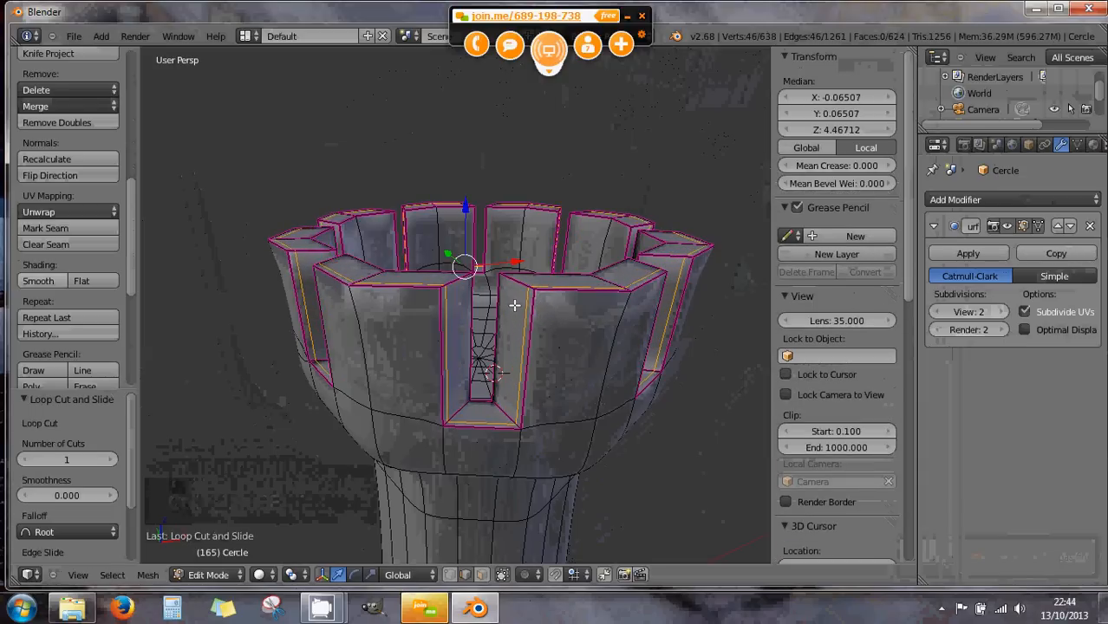
- Add one loop cut along the battlement tops and gaps, slid fully to their inner edge
key("ctrl+r")
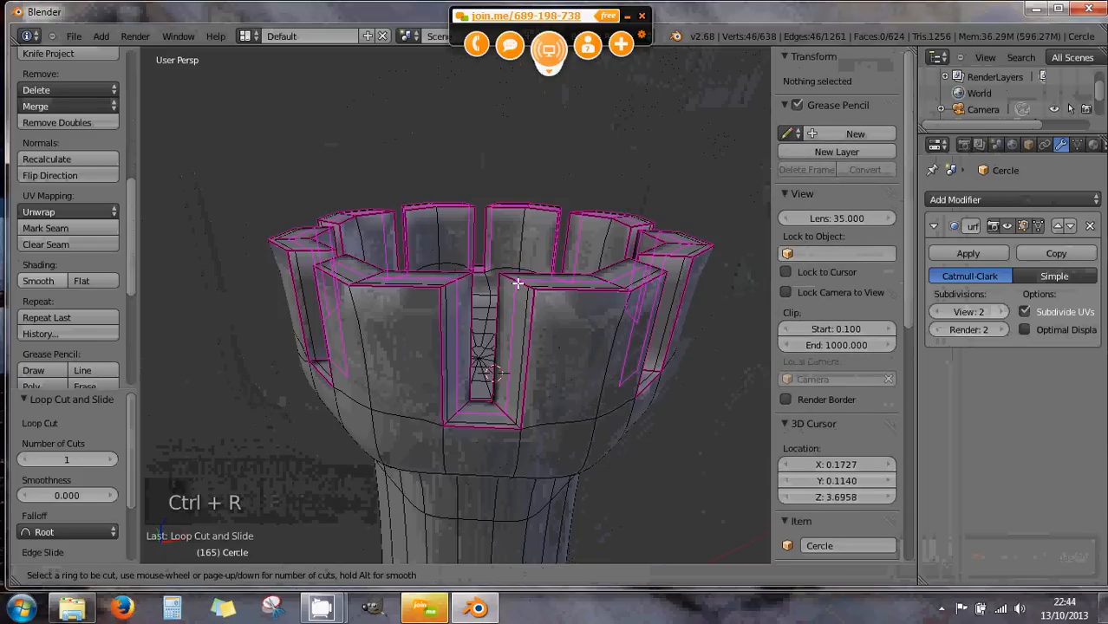
left_click(517, 284)
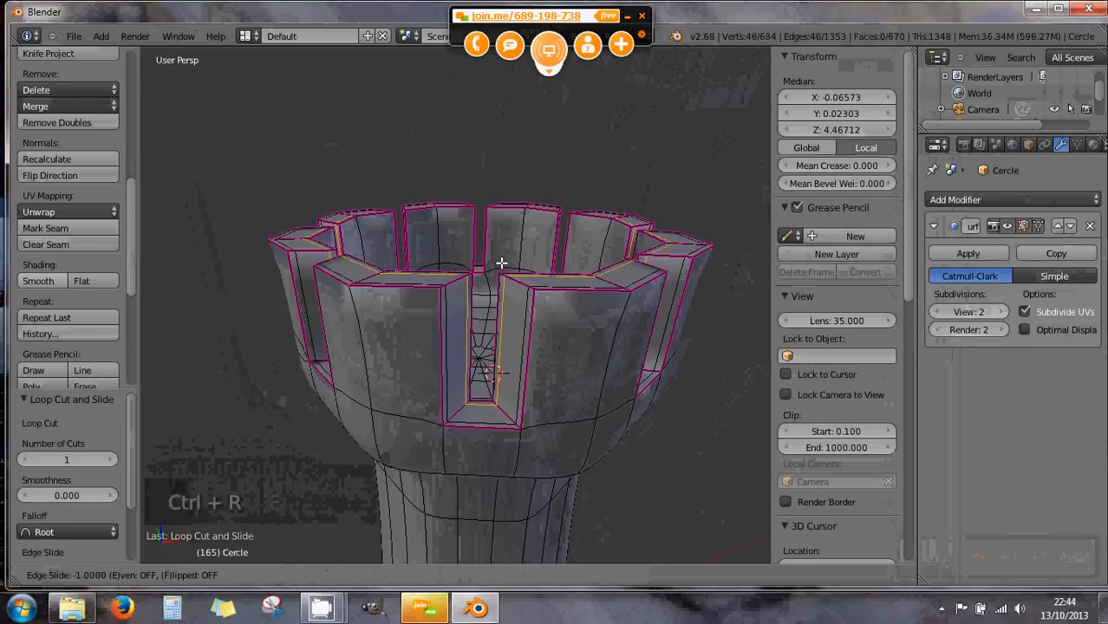
left_click(501, 262)
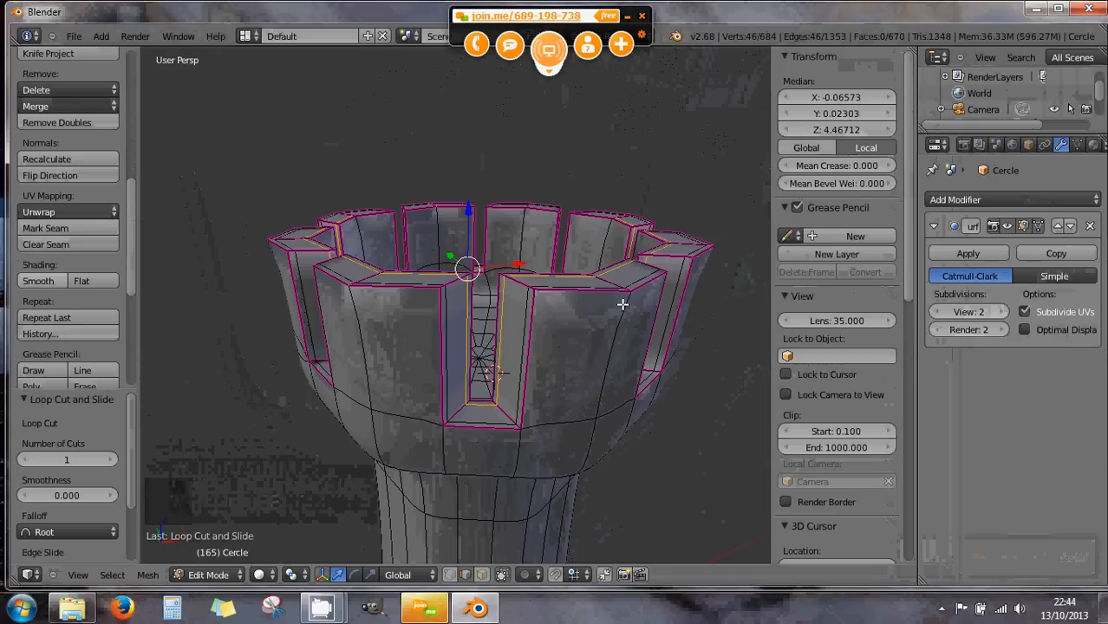
- Try a mean crease of 0.000 on the entire rook mesh, inspect the battlements, and undo the crease change
key("a")
key("a")
key("a")
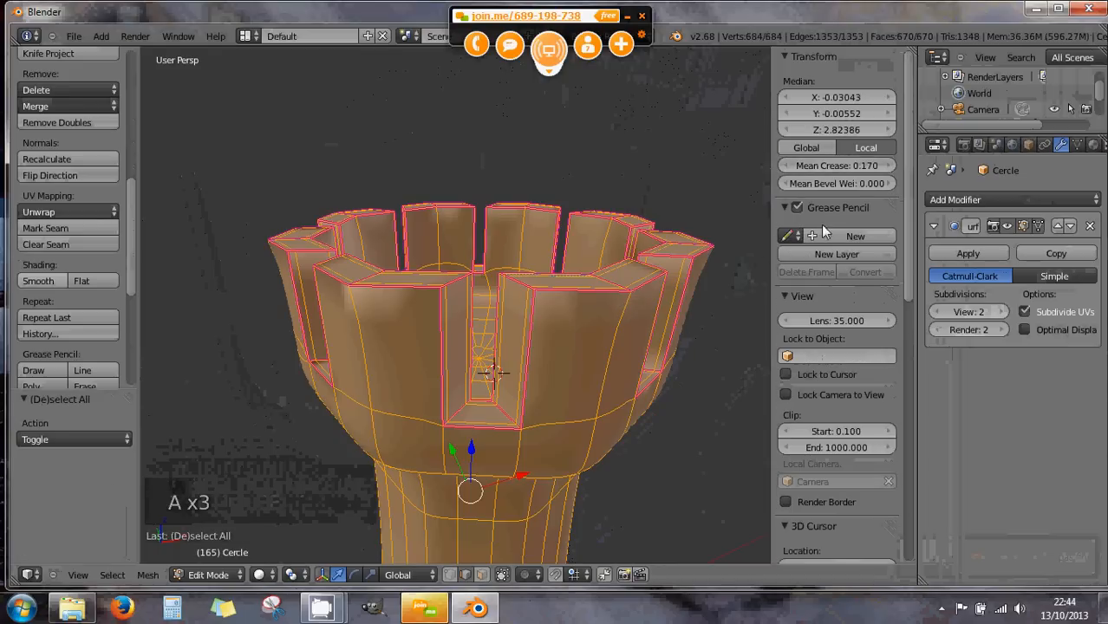
left_click(865, 166)
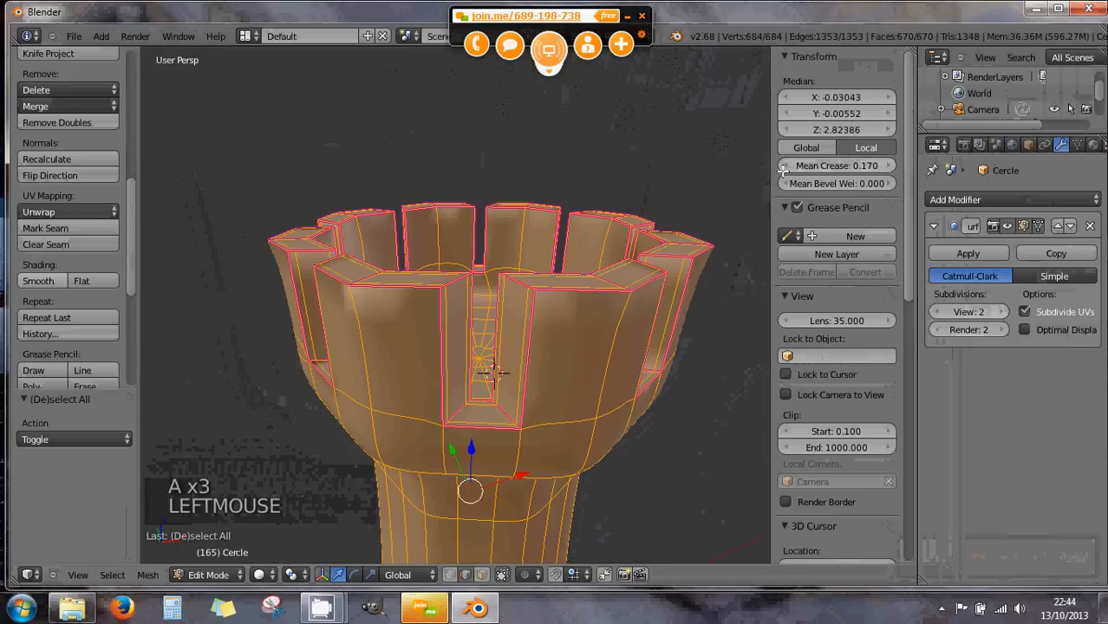
left_click_drag(865, 166, 811, 167)
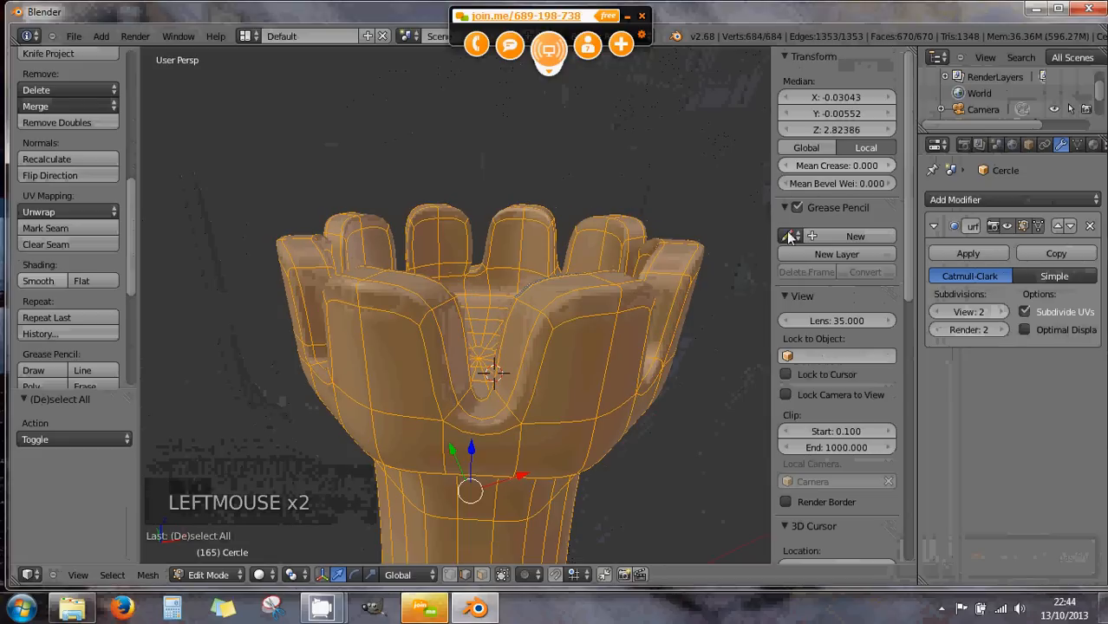
middle_click_drag(617, 322, 540, 325)
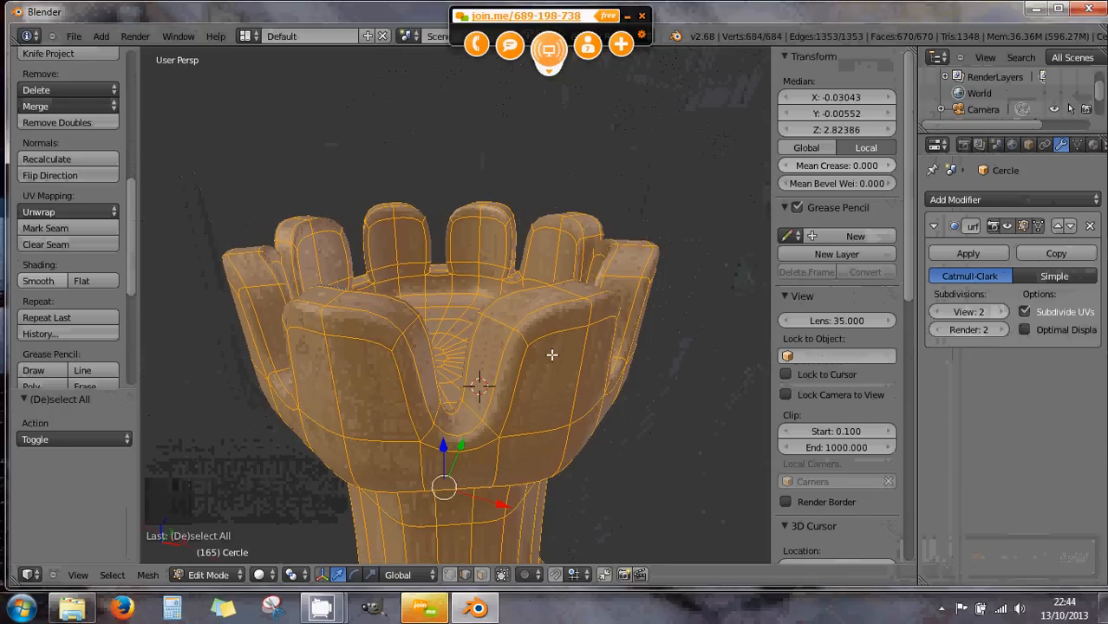
key("ctrl+z")
- Try a horizontal loop cut around a single battlement, slid toward its top edge, and undo it
middle_click_drag(534, 361, 614, 347)
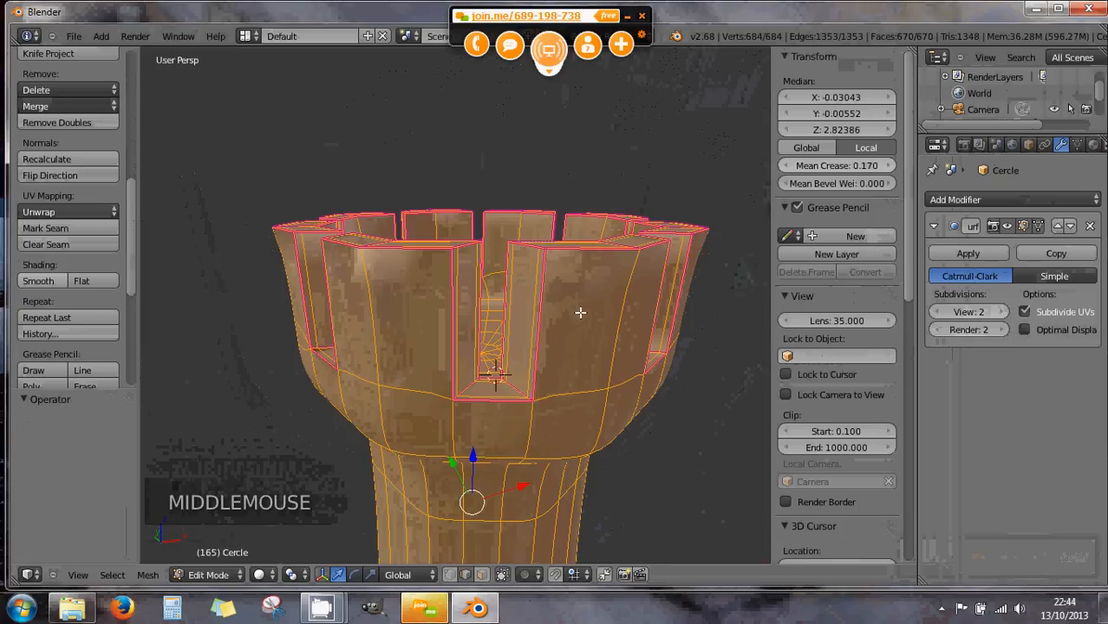
middle_click_drag(581, 312, 579, 350)
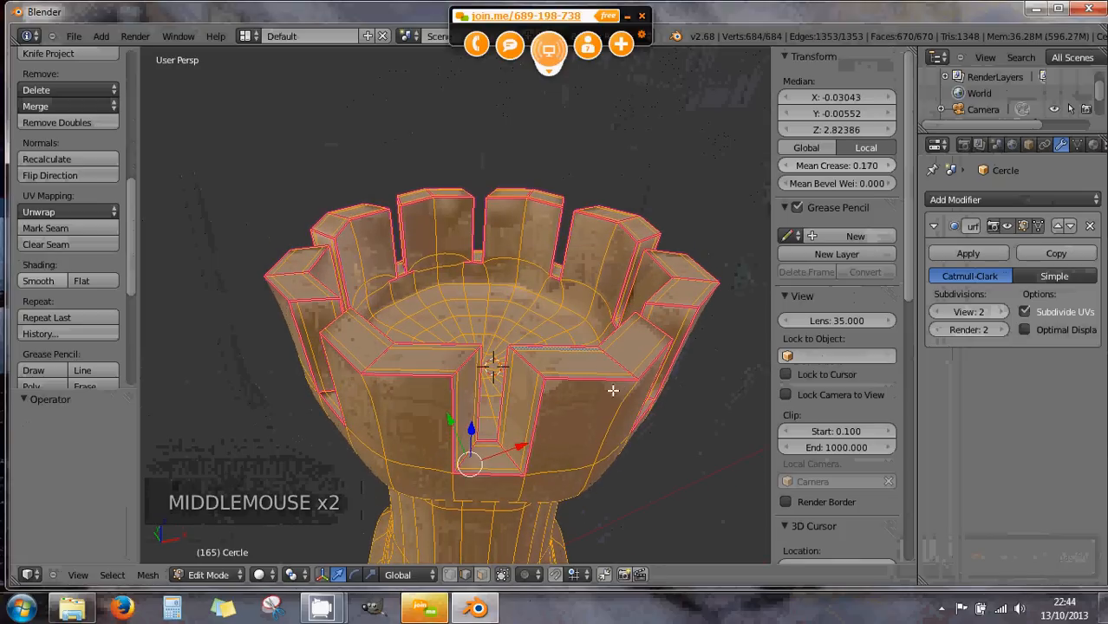
middle_click_drag(594, 400, 553, 340)
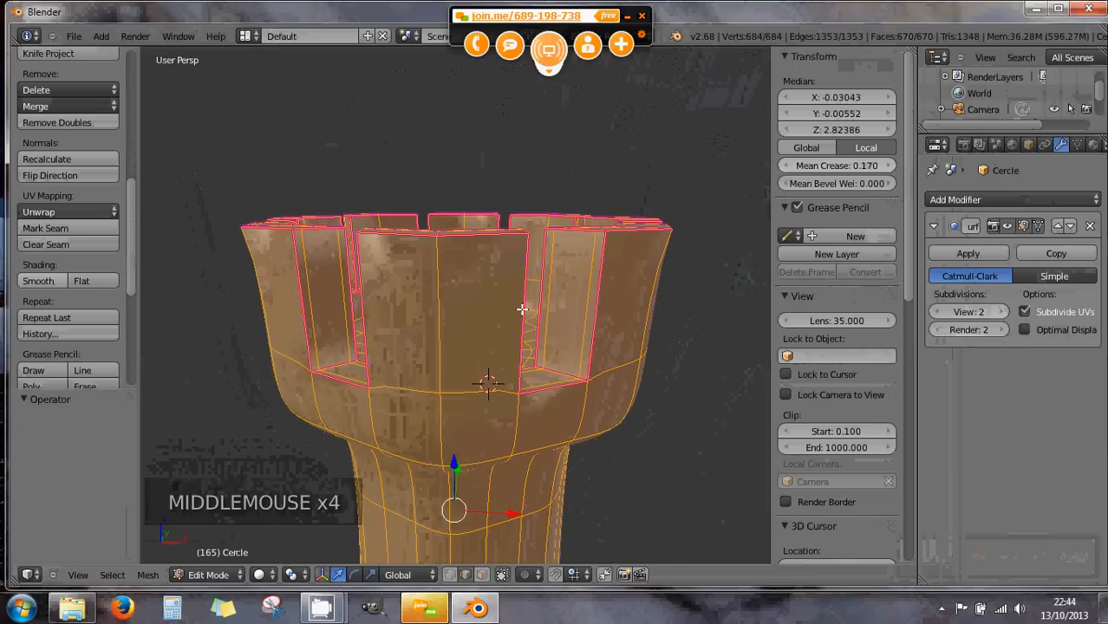
middle_click_drag(440, 294, 467, 299)
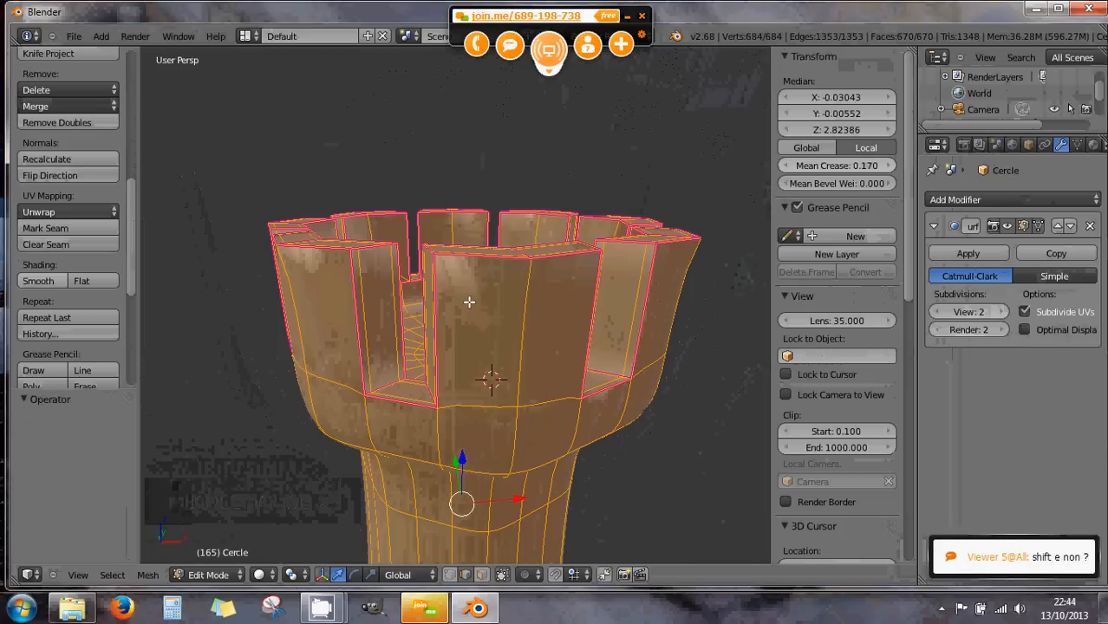
key("ctrl+r")
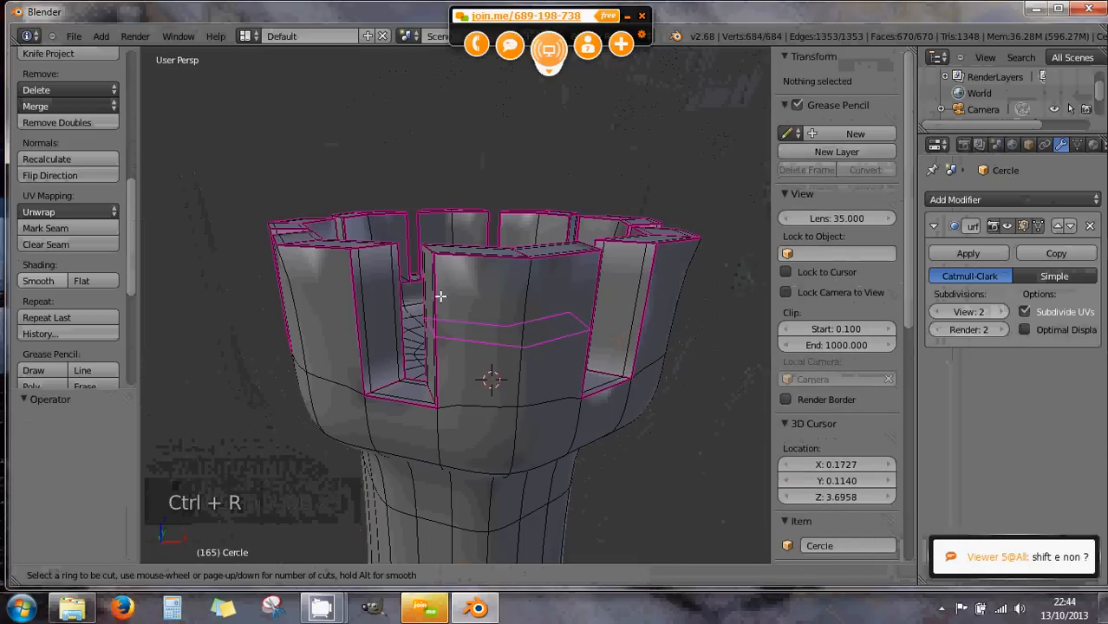
left_click(440, 297)
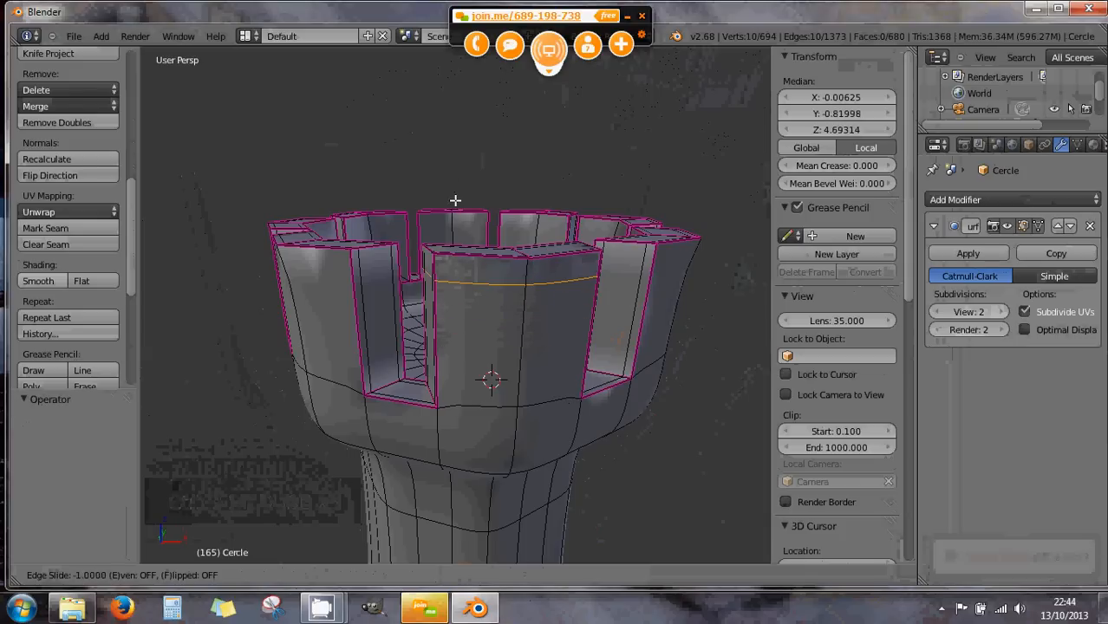
left_click(457, 195)
middle_click_drag(504, 333, 478, 257)
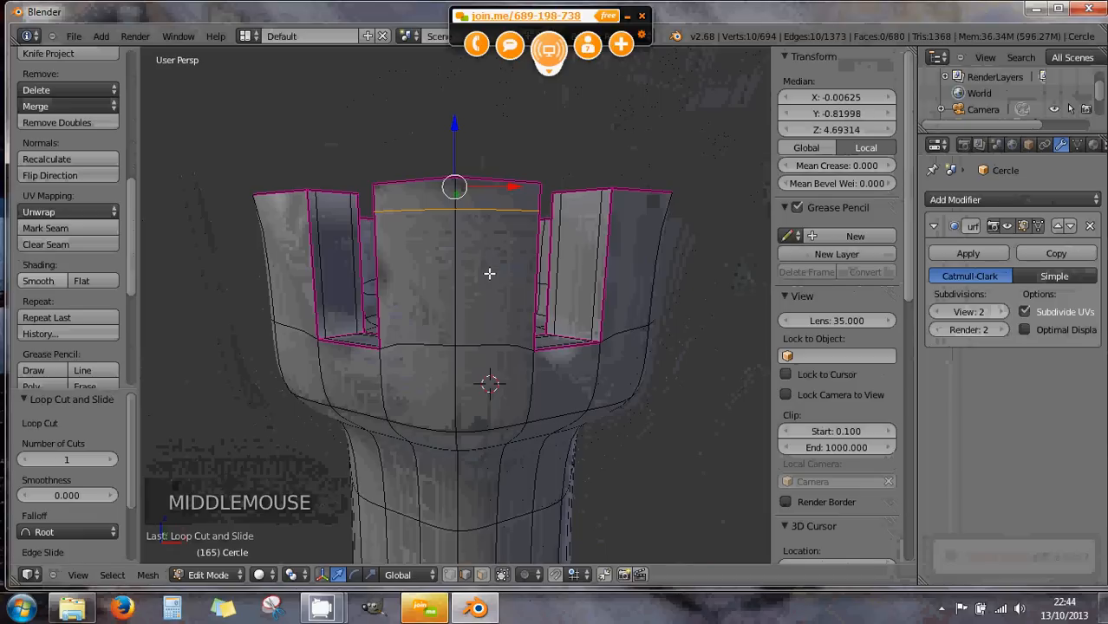
key("ctrl+z")
key("ctrl+z")
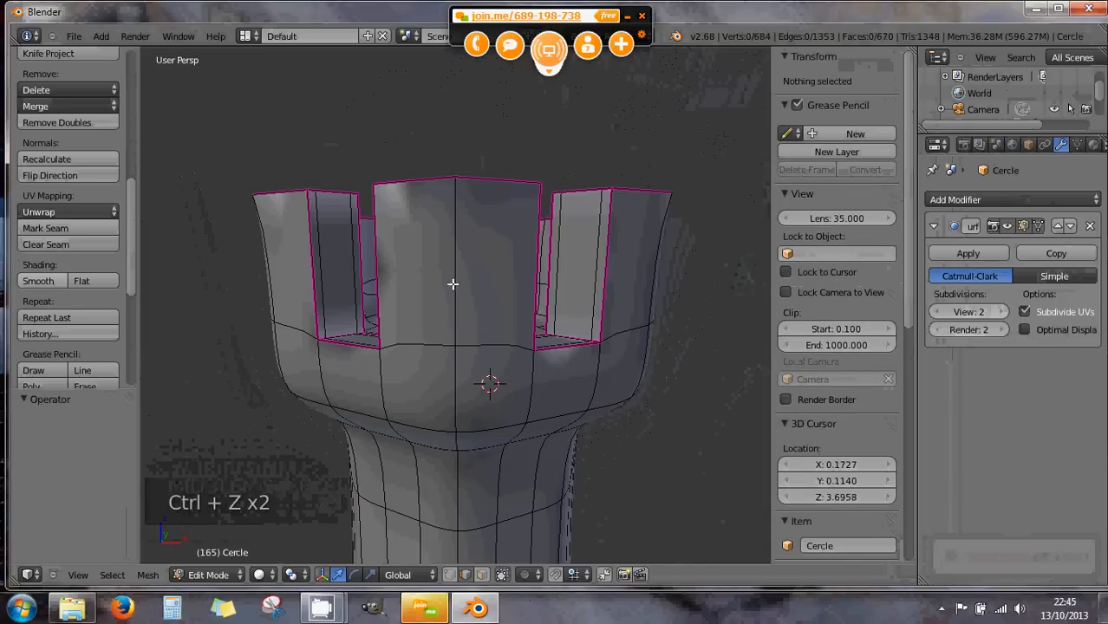
- Set the Subdivision Surface modifier's View subdivisions to 1 and inspect the rook's crown
middle_click_drag(452, 285, 509, 301)
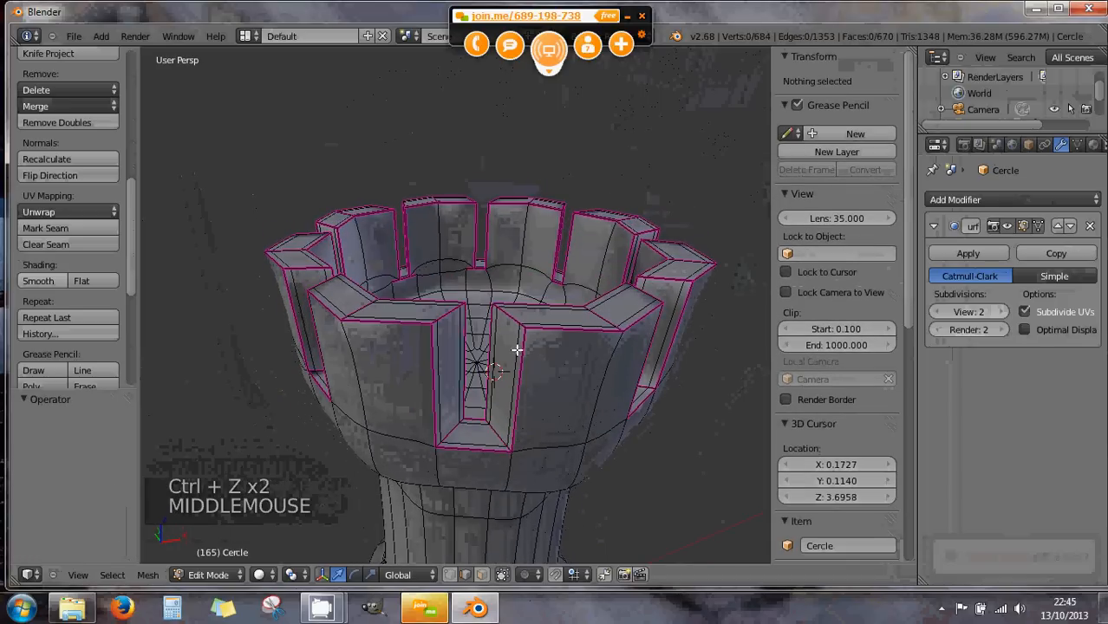
scroll(516, 350, "up", 2)
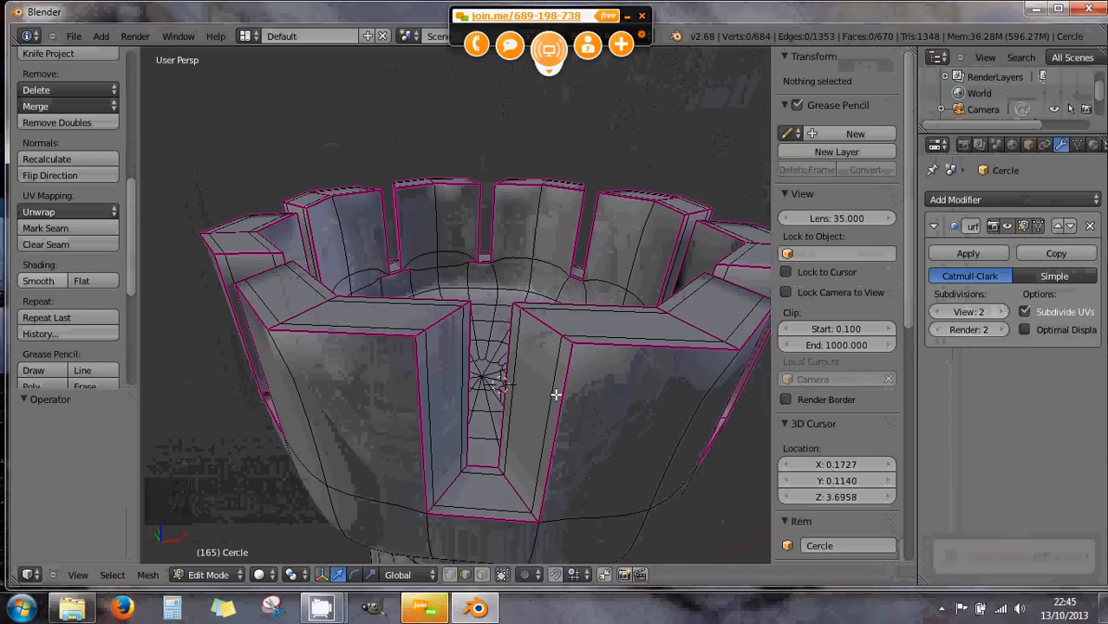
left_click(939, 312)
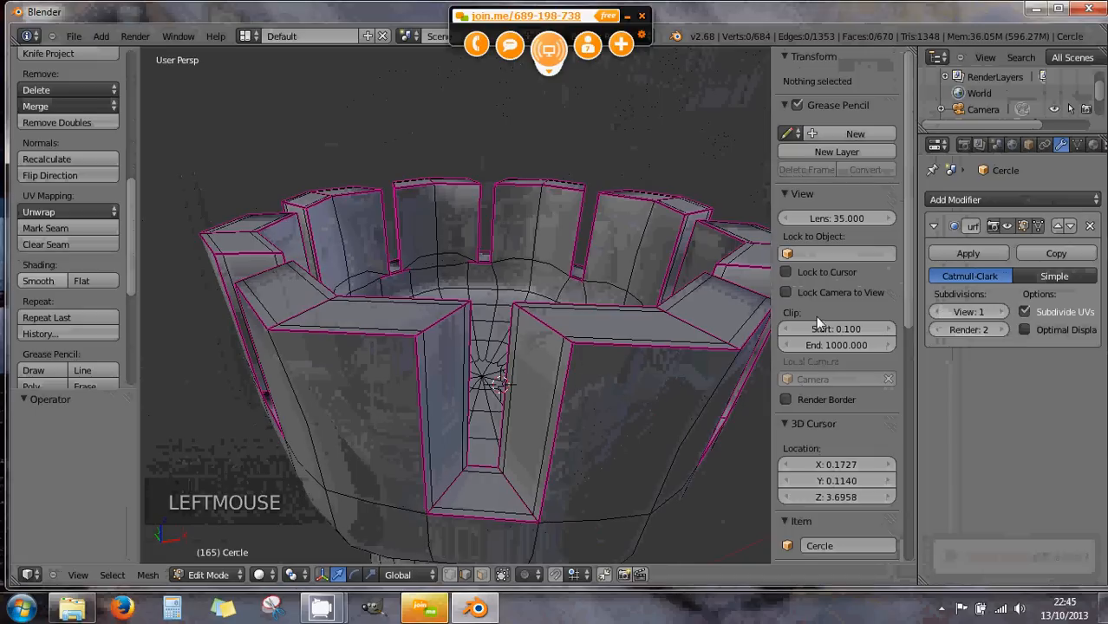
middle_click_drag(601, 381, 566, 354)
scroll(555, 365, "down", 4)
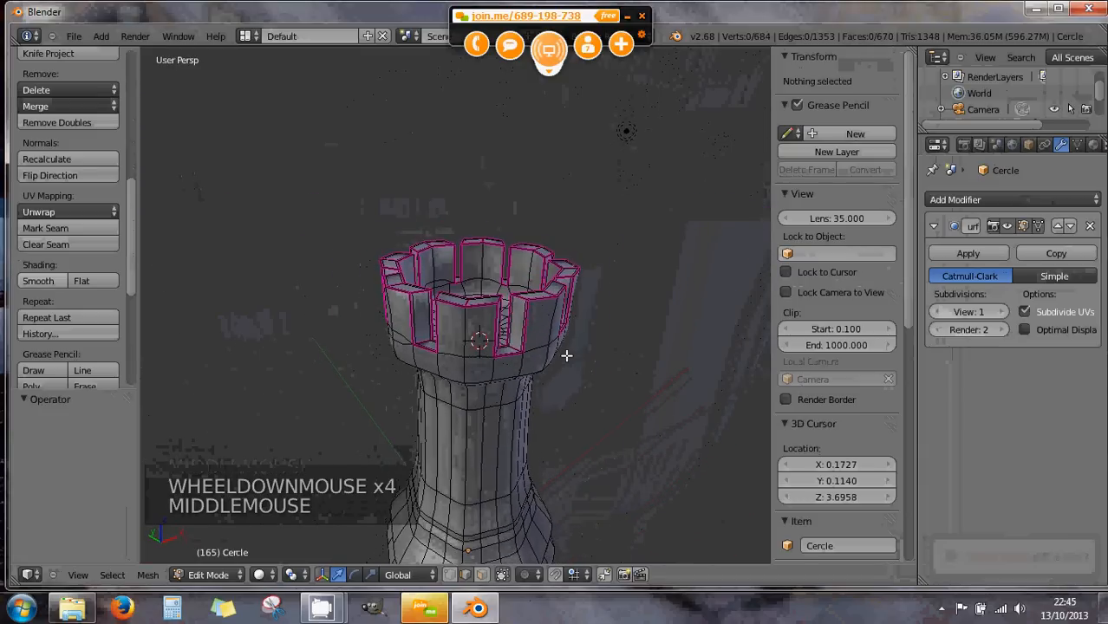
scroll(566, 354, "up", 3)
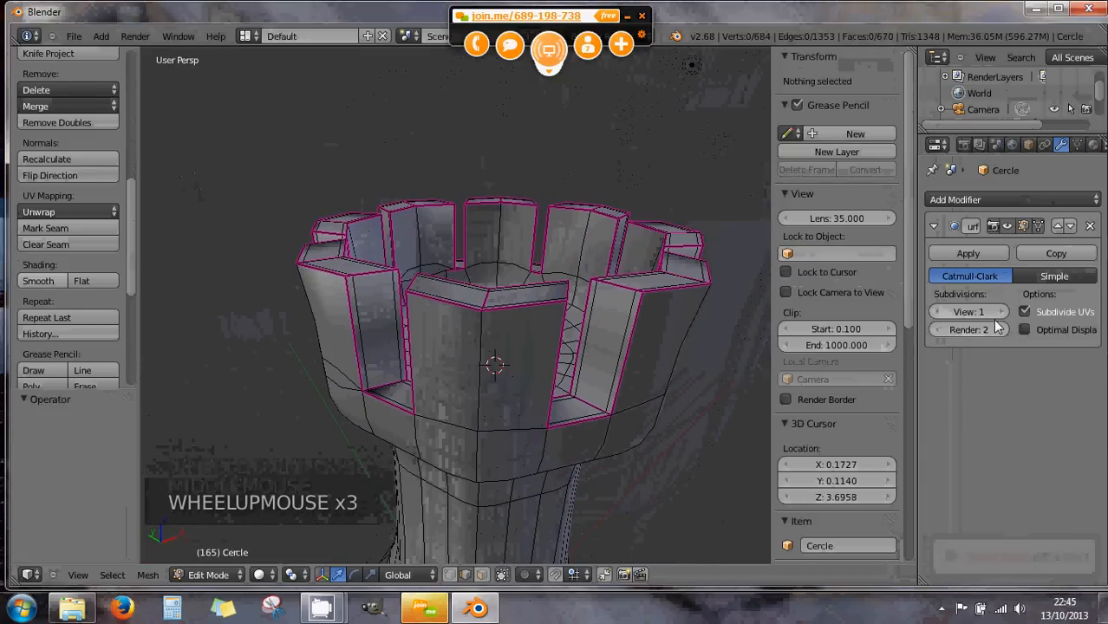
- Enable Optimal Display on the Subdivision Surface modifier and compare View level 2 with level 1, keeping 1
left_click(1026, 330)
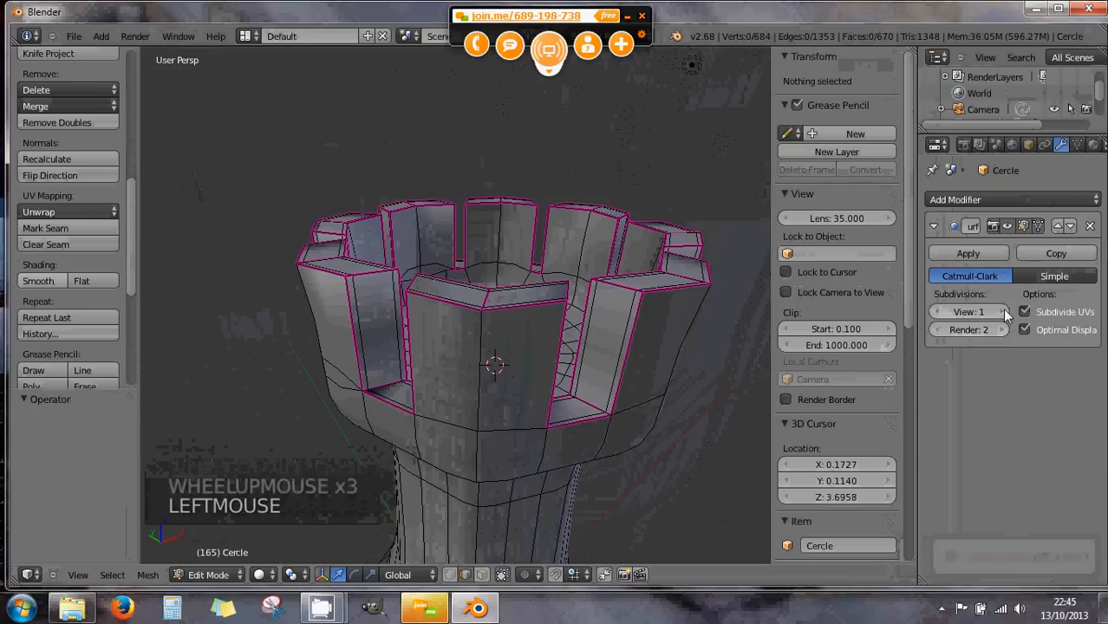
left_click(1004, 312)
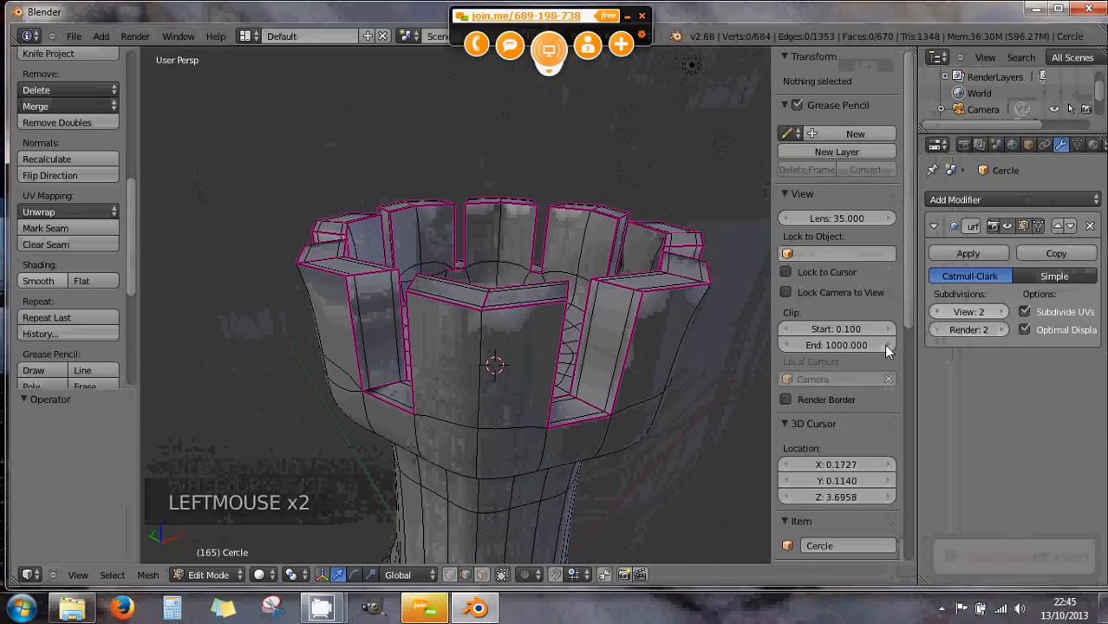
left_click(938, 313)
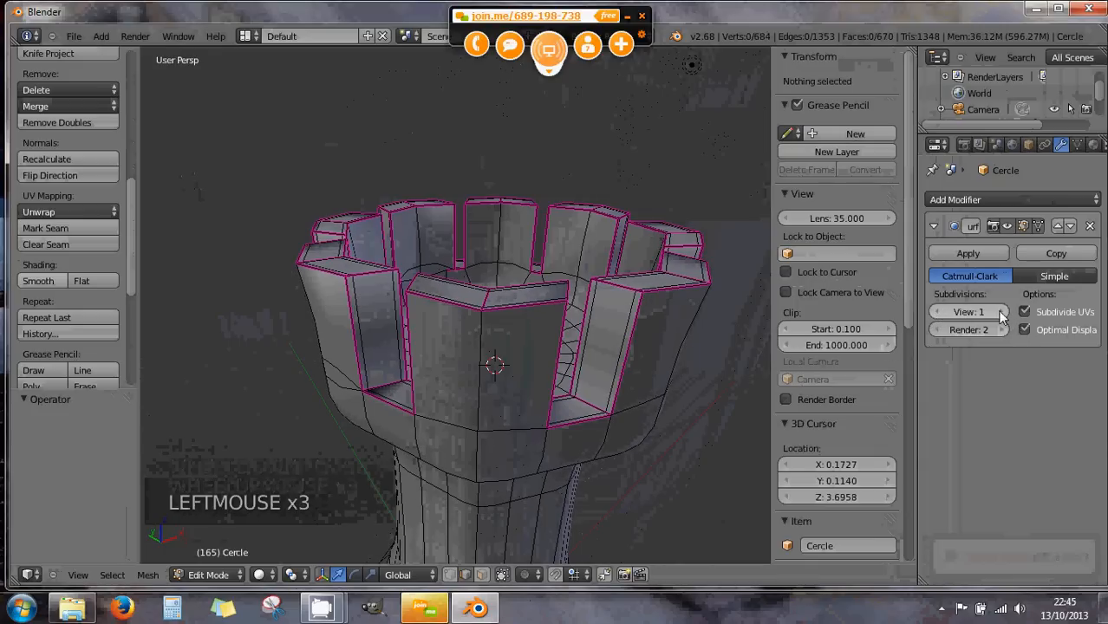
- In front orthographic view, select the upper edge loop of the rook's base bulge and scale it by about 1.074
middle_click_drag(524, 332, 473, 340)
scroll(475, 342, "down", 4)
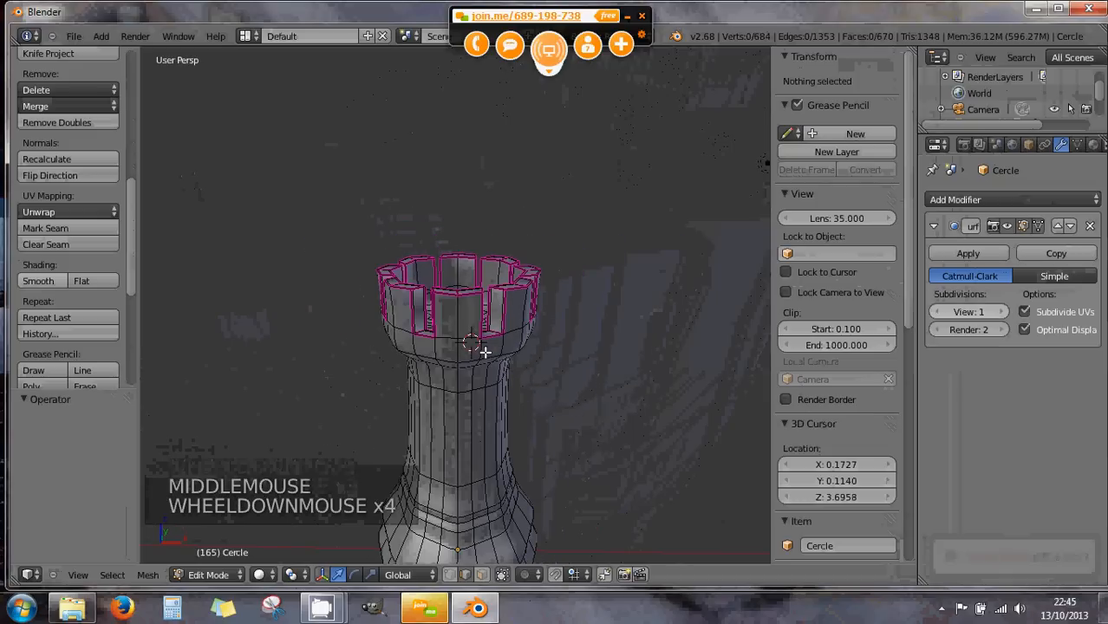
scroll(460, 390, "down", 2)
middle_click_drag(460, 390, 499, 293)
scroll(504, 411, "up", 1)
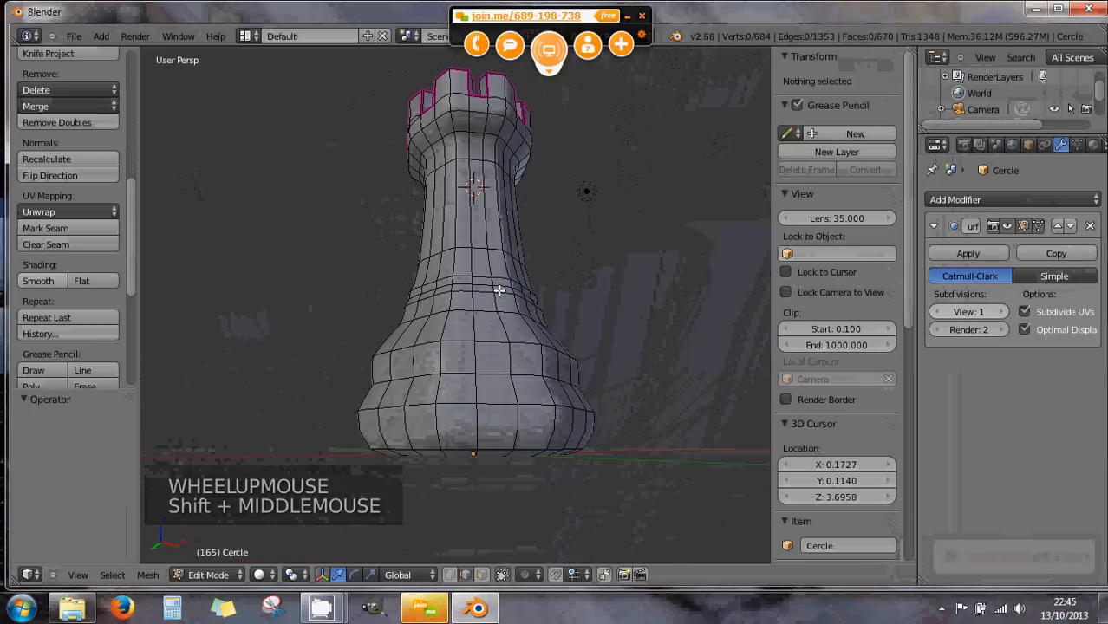
key("KP_1")
scroll(497, 402, "up", 2)
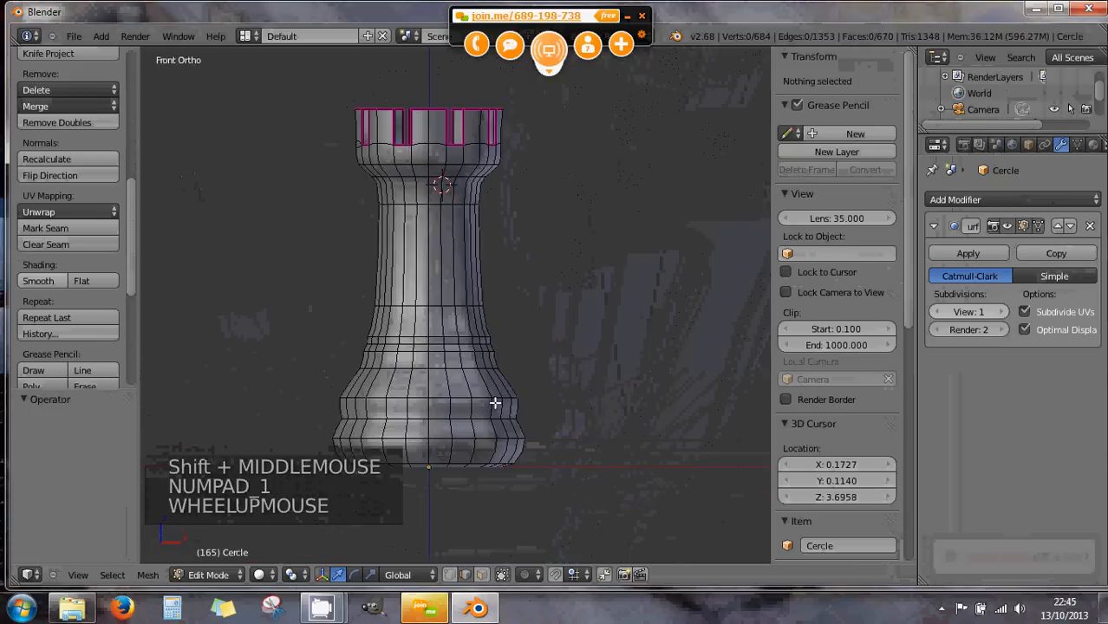
middle_click_drag(494, 406, 536, 376, "shift")
scroll(536, 376, "up", 3)
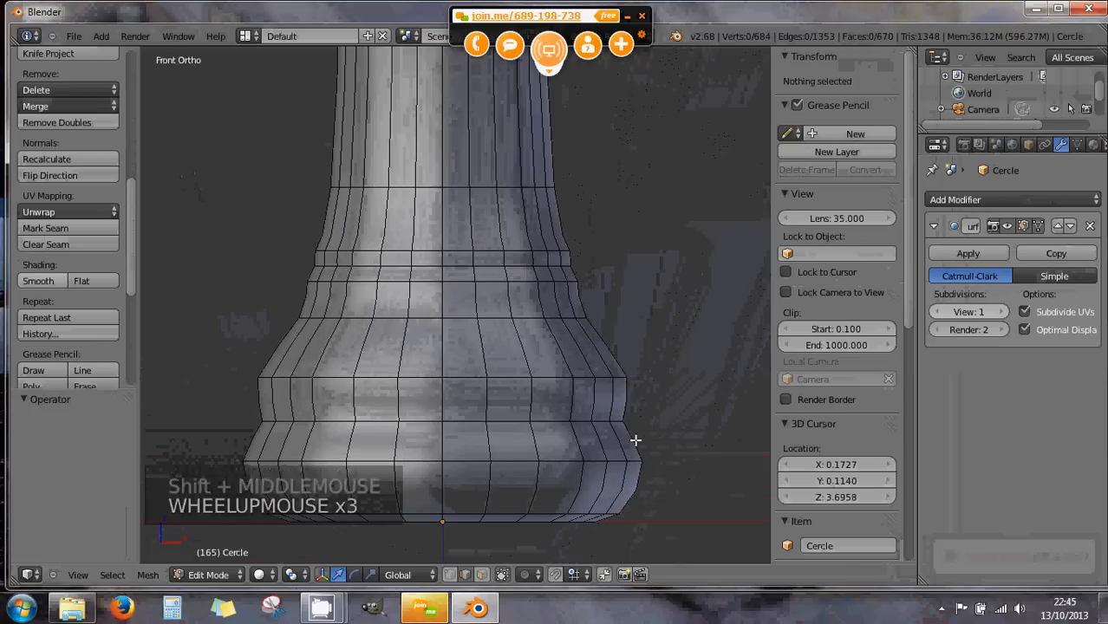
right_click(605, 378, "alt")
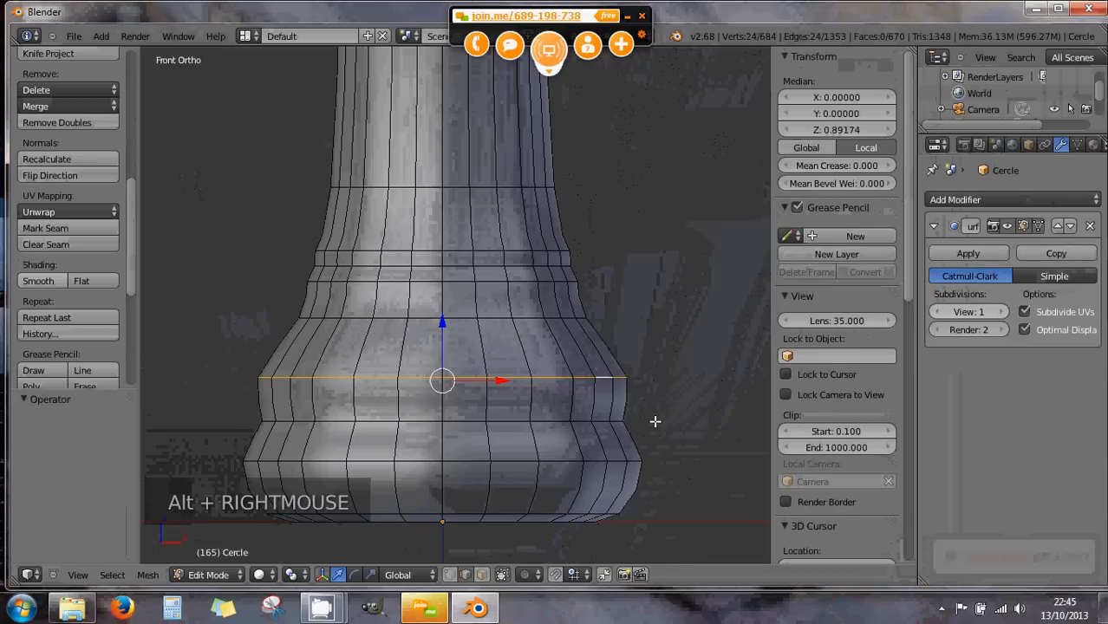
key("s")
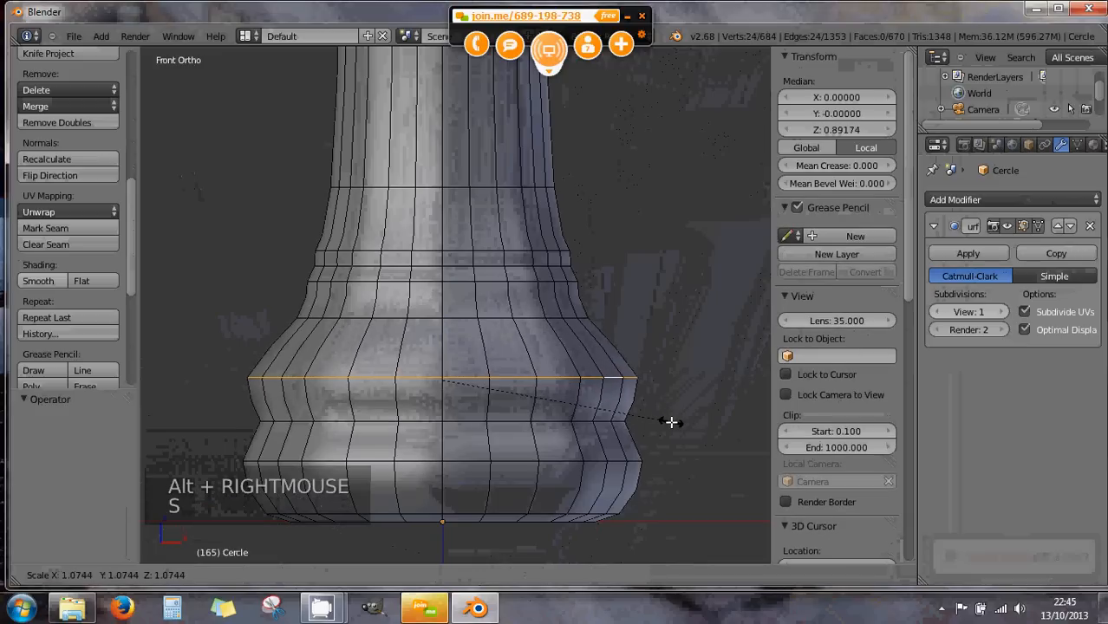
left_click(668, 421)
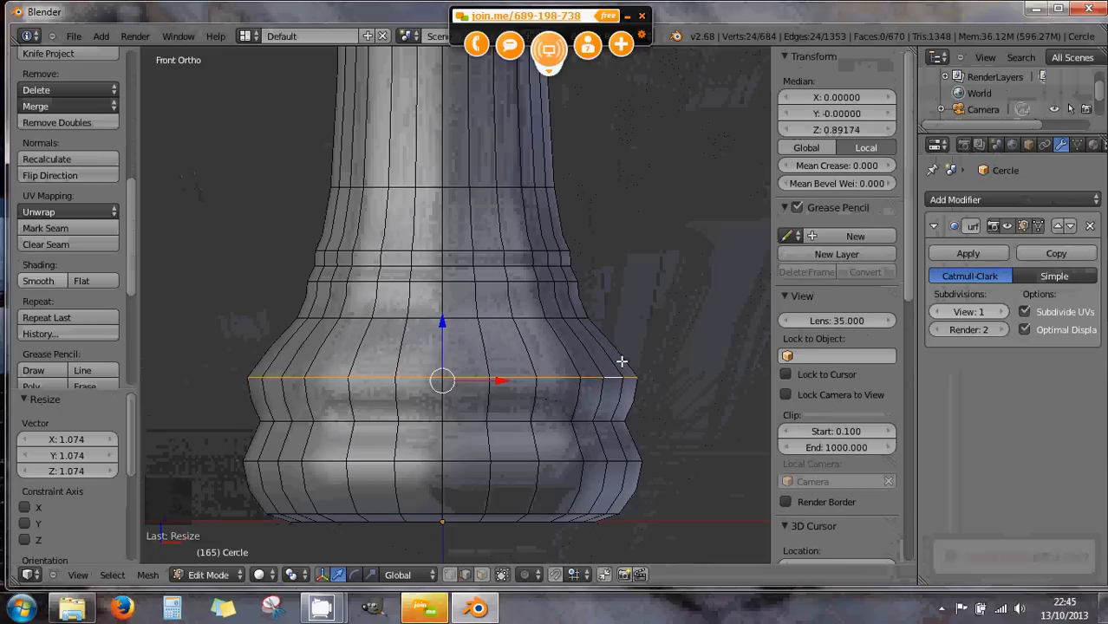
- Add one horizontal loop cut just above the widened base loop, slid slightly down toward it
key("ctrl+r")
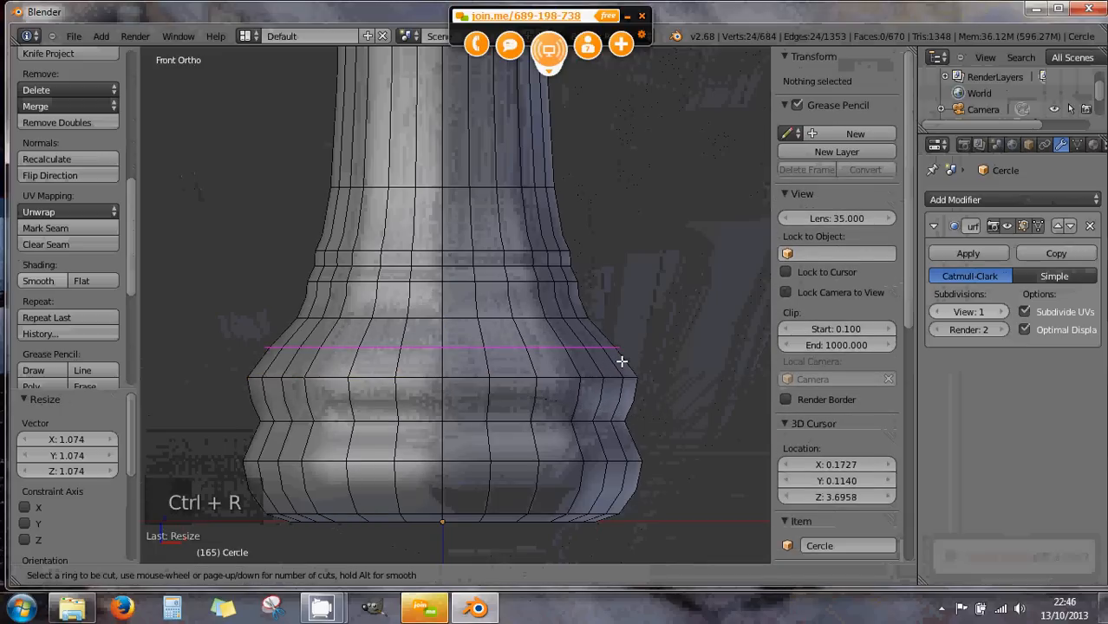
left_click(622, 362)
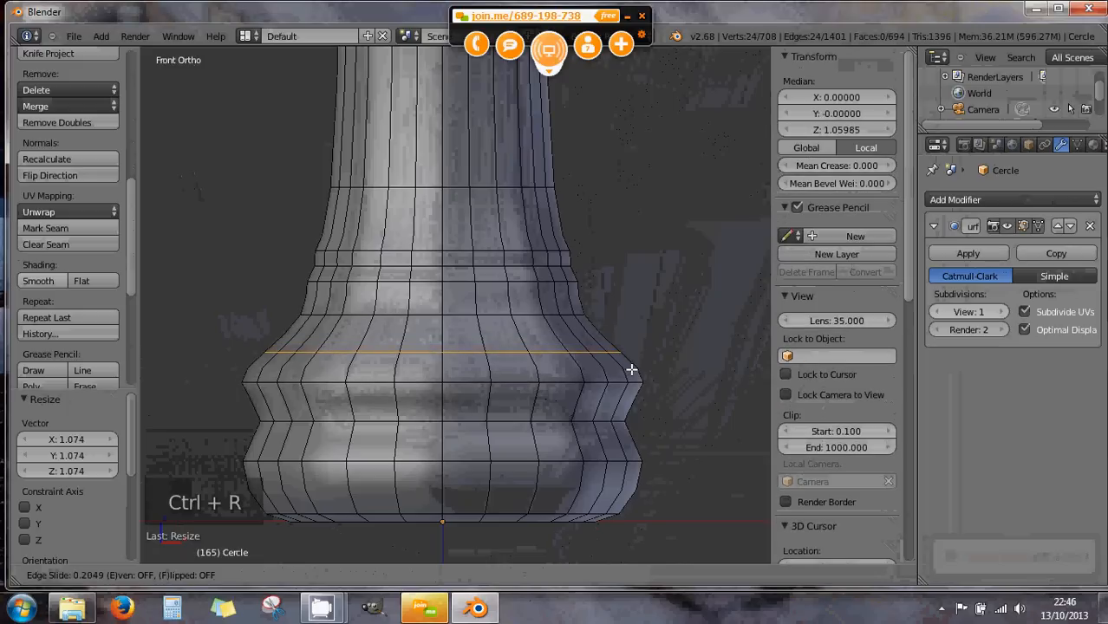
left_click(634, 371)
- Scale the new base loop by about 1.155 and move it up about 0.118 along Z
key("s")
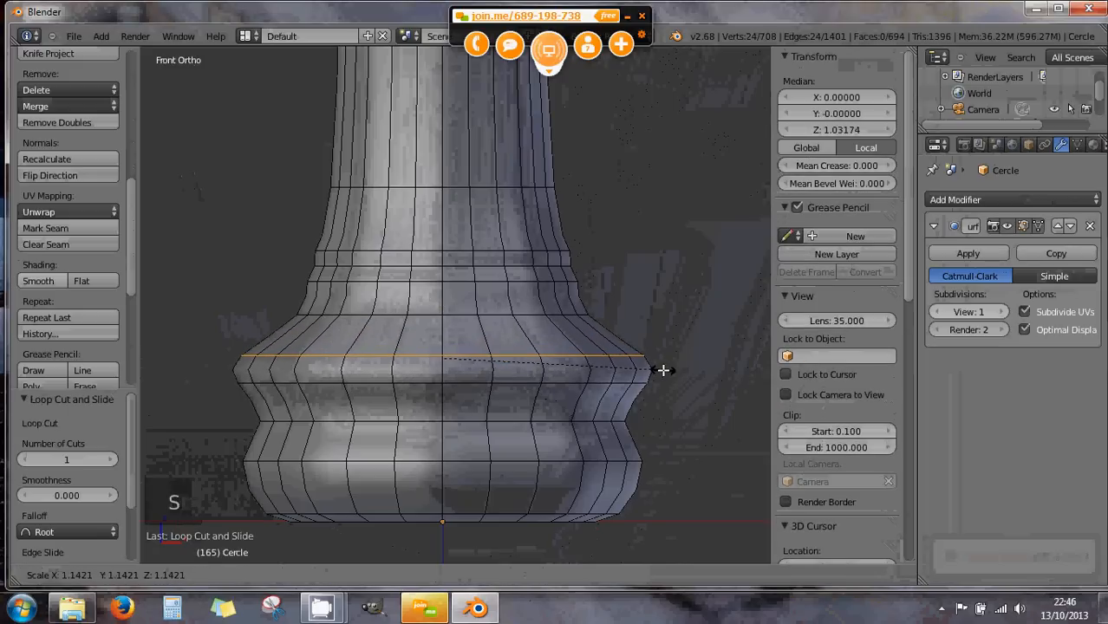
left_click(665, 370)
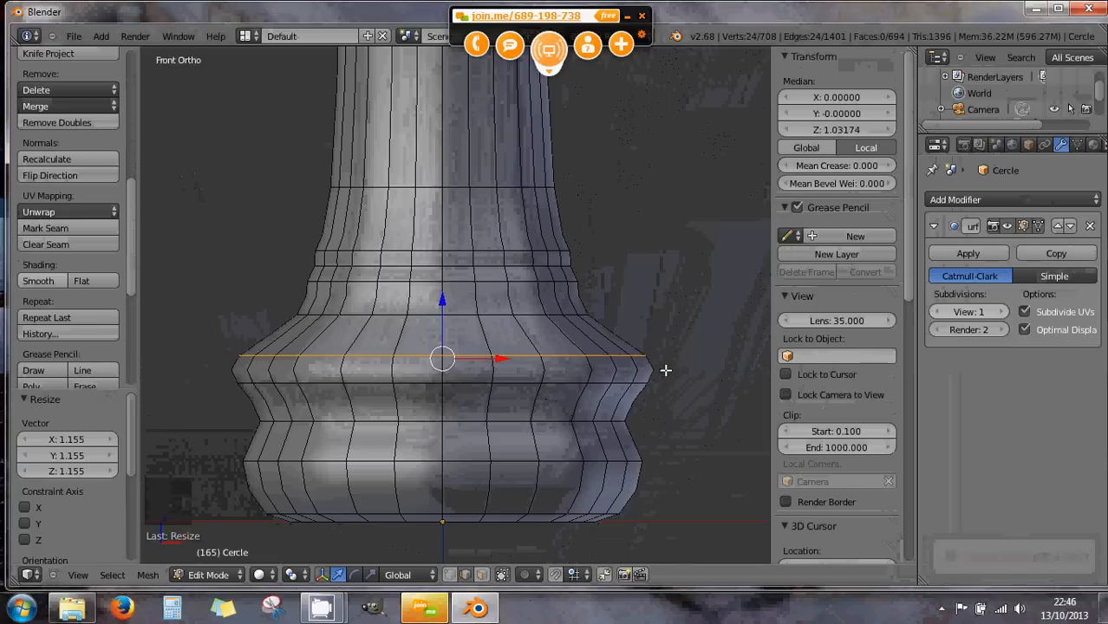
left_click_drag(442, 300, 441, 282)
scroll(596, 427, "down", 2)
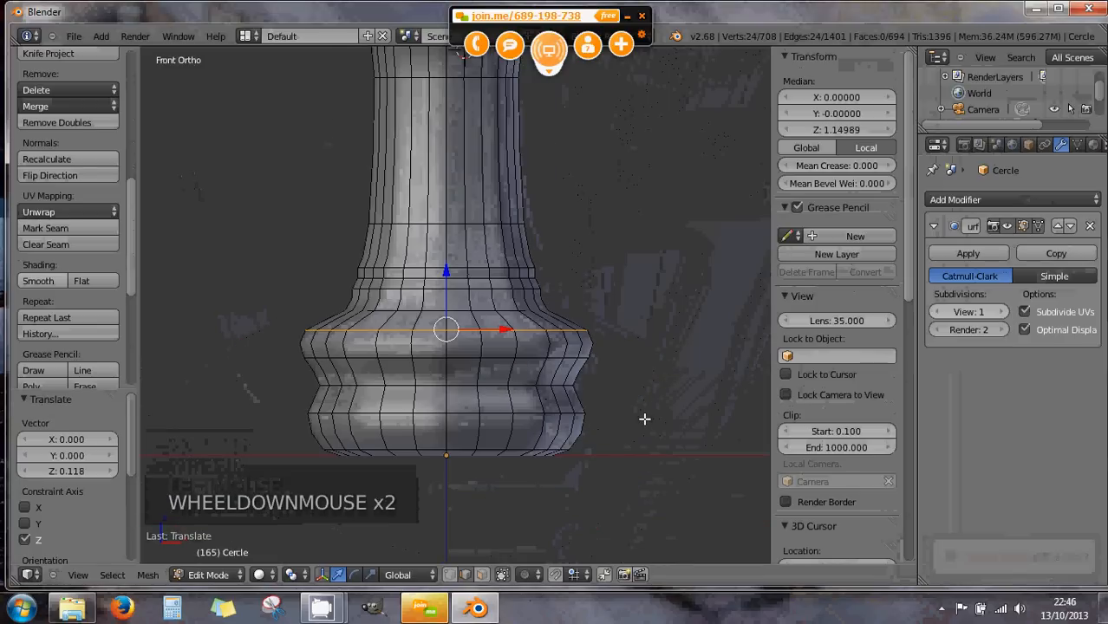
- Scale the selected top edge loop of the rook's upper base bulge down to about 0.887
key("s")
key("s")
key("s")
left_click(618, 412)
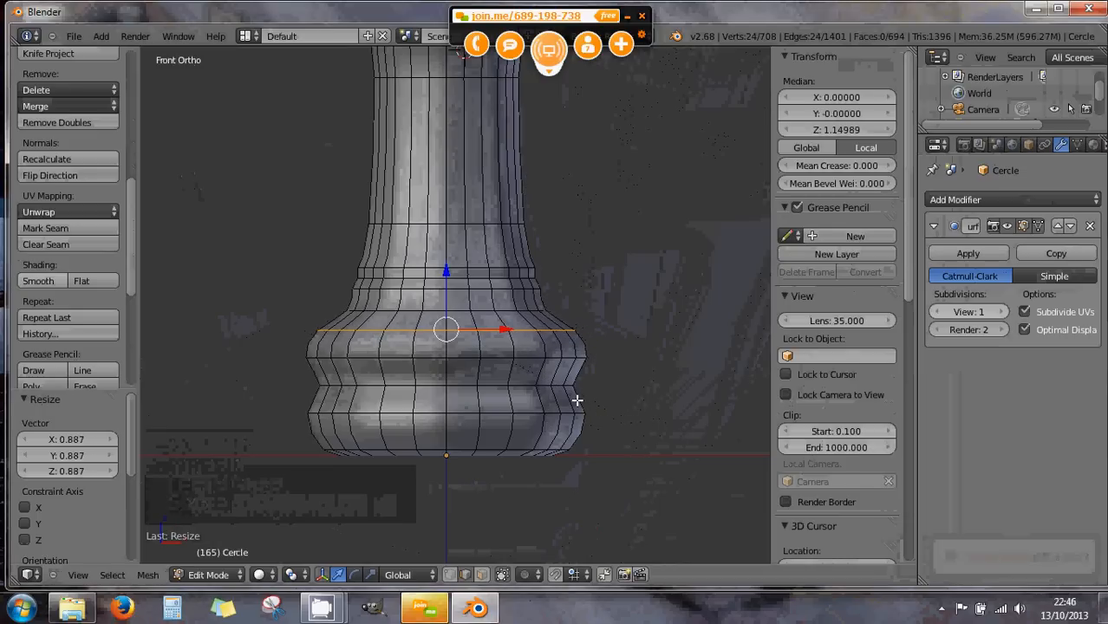
- Add one horizontal loop cut just below the groove between the two base bulges, slid slightly up toward the groove
scroll(576, 401, "up", 1)
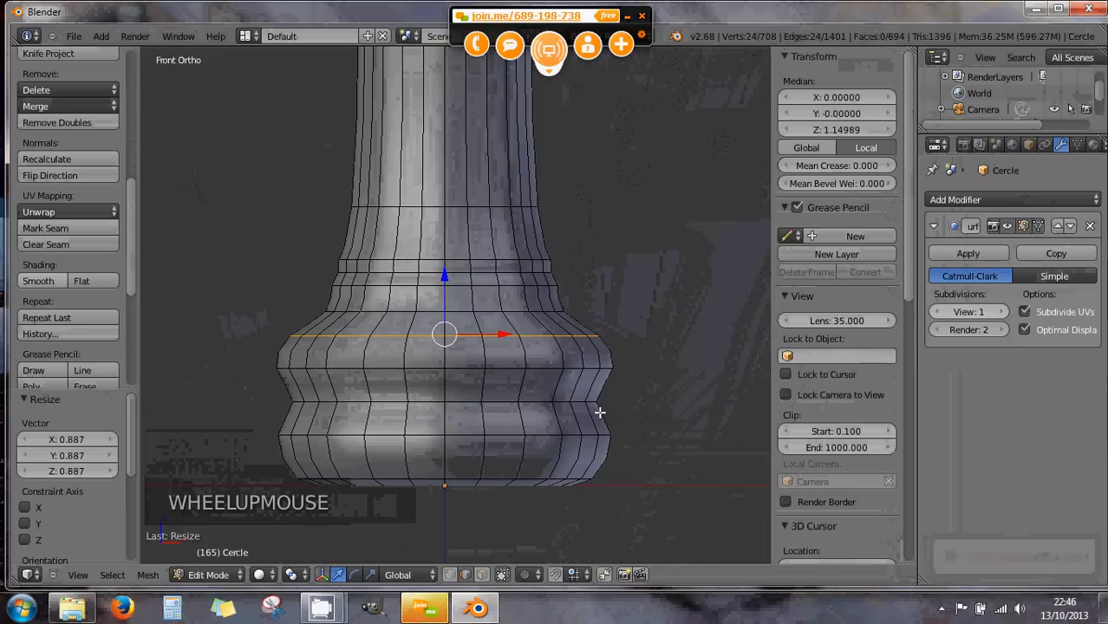
key("ctrl+r")
left_click(599, 411)
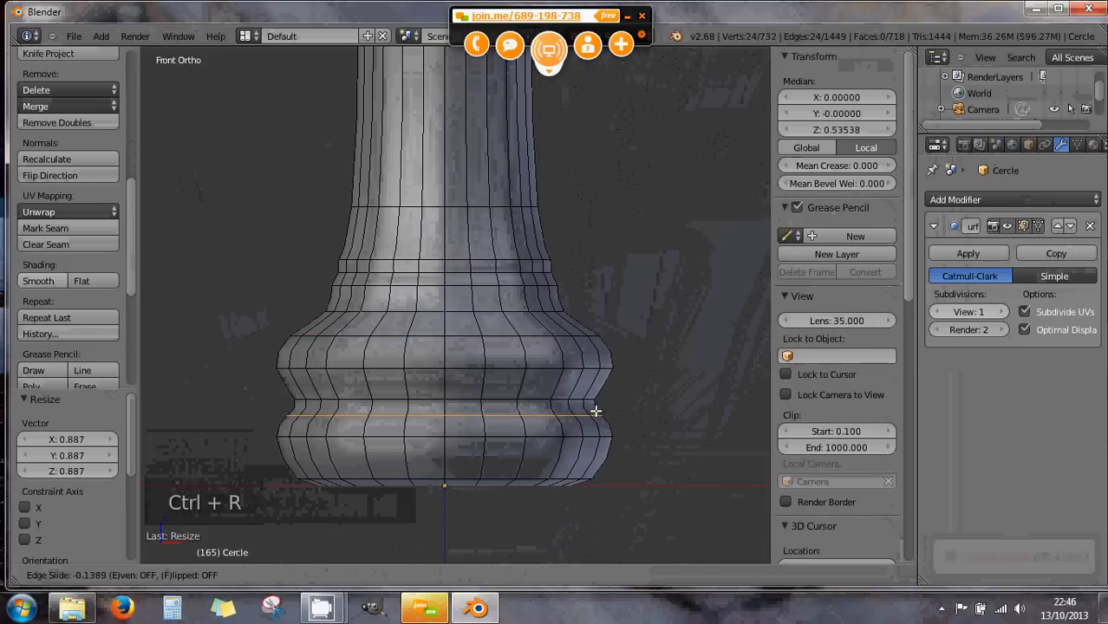
left_click(594, 408)
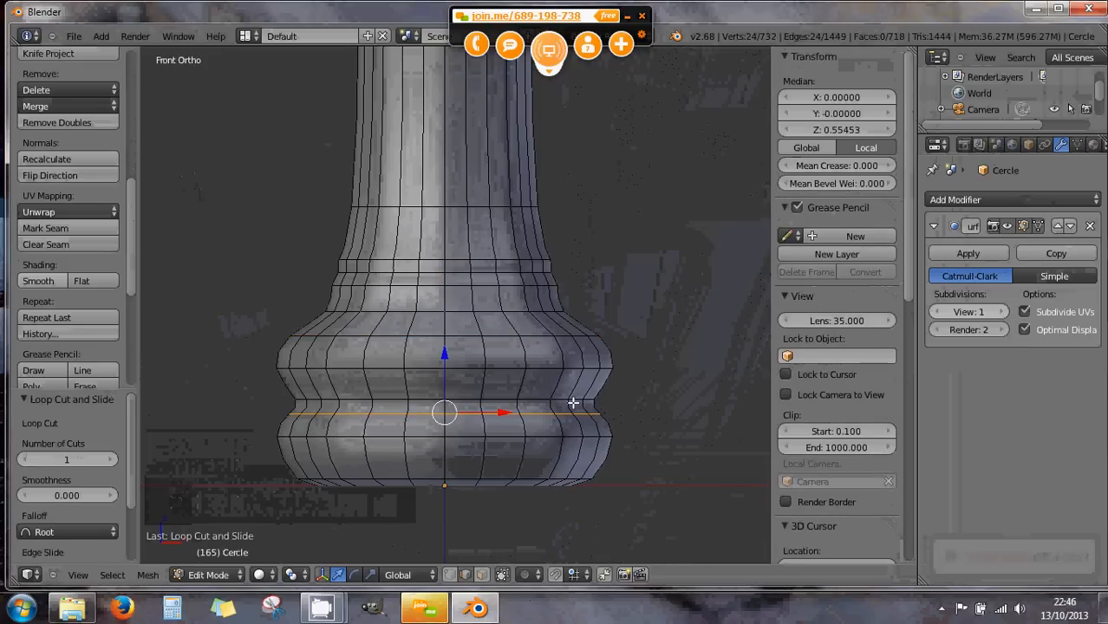
- Select both edge loops of the groove between the base bulges and scale them to about 0.934
right_click(572, 402, "alt")
right_click(579, 402, "alt")
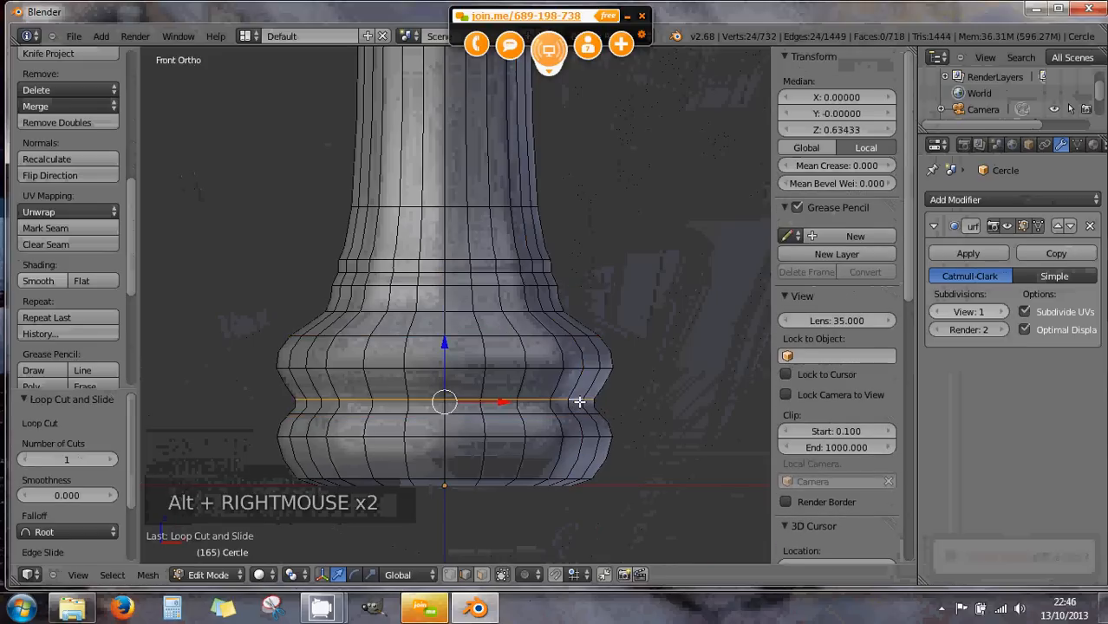
right_click(579, 412, "alt+shift")
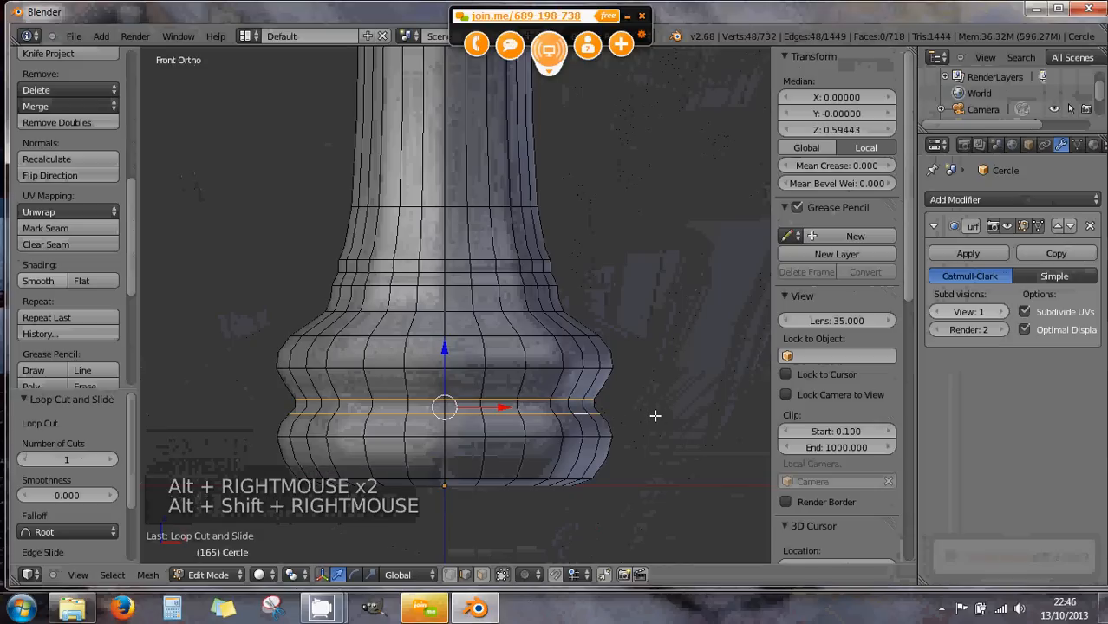
key("s")
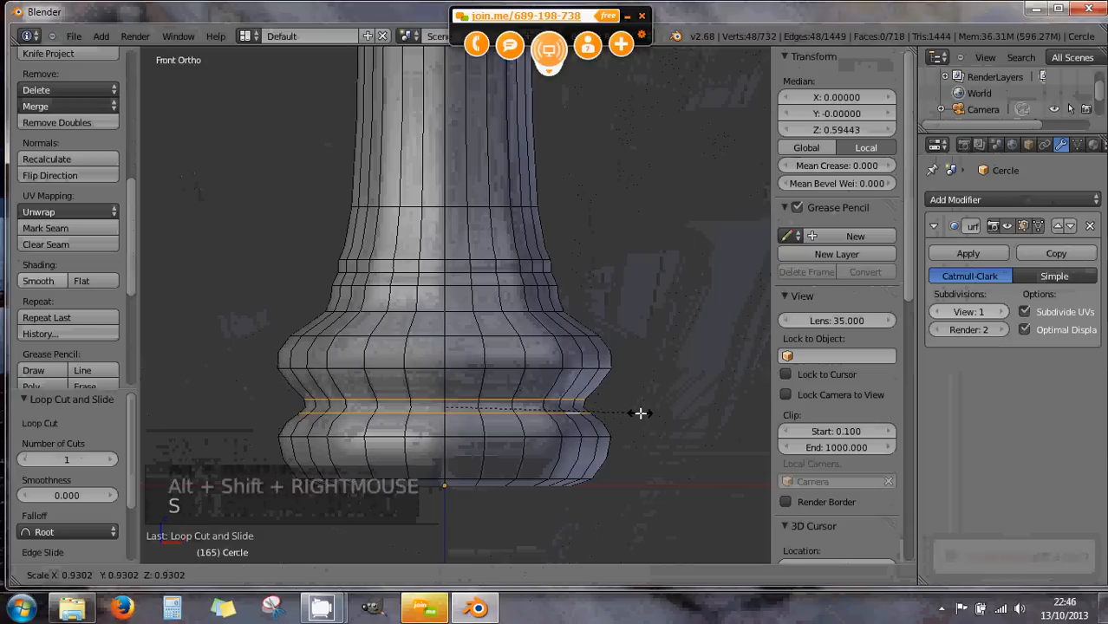
left_click(640, 413)
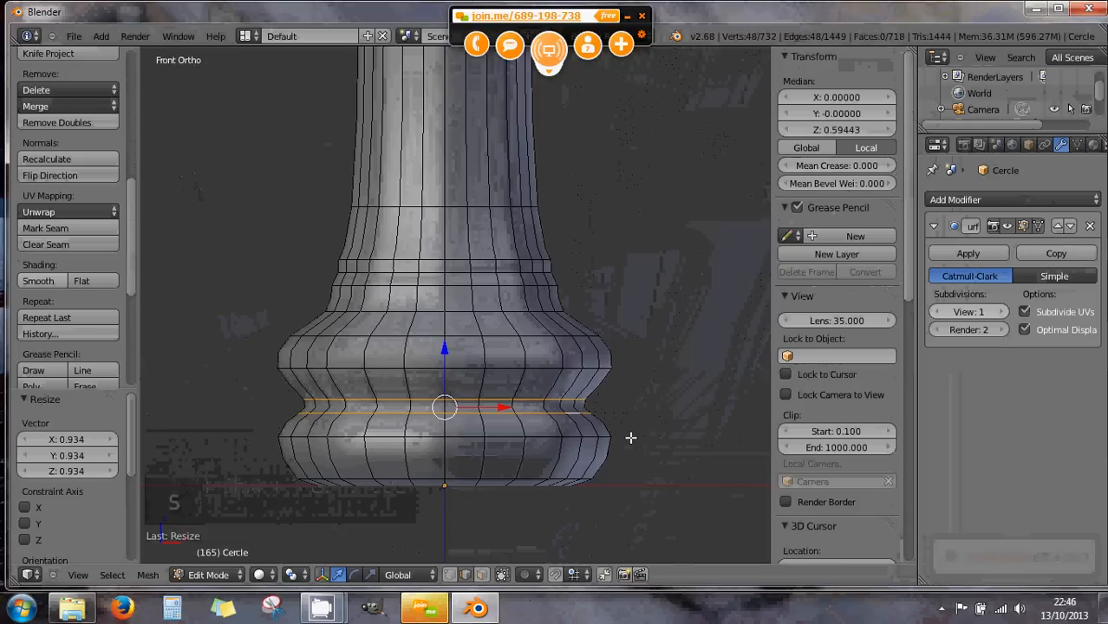
- Switch to face selection and select the slanted ring of faces under the rook's crown, just above the shaft
scroll(625, 434, "down", 3)
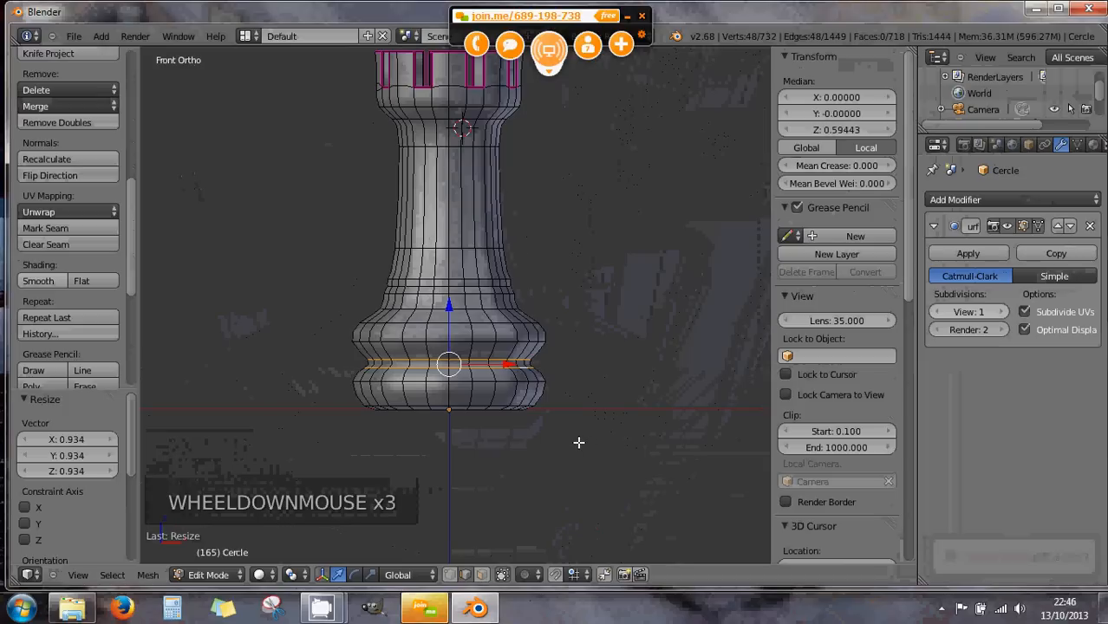
scroll(574, 434, "down", 1)
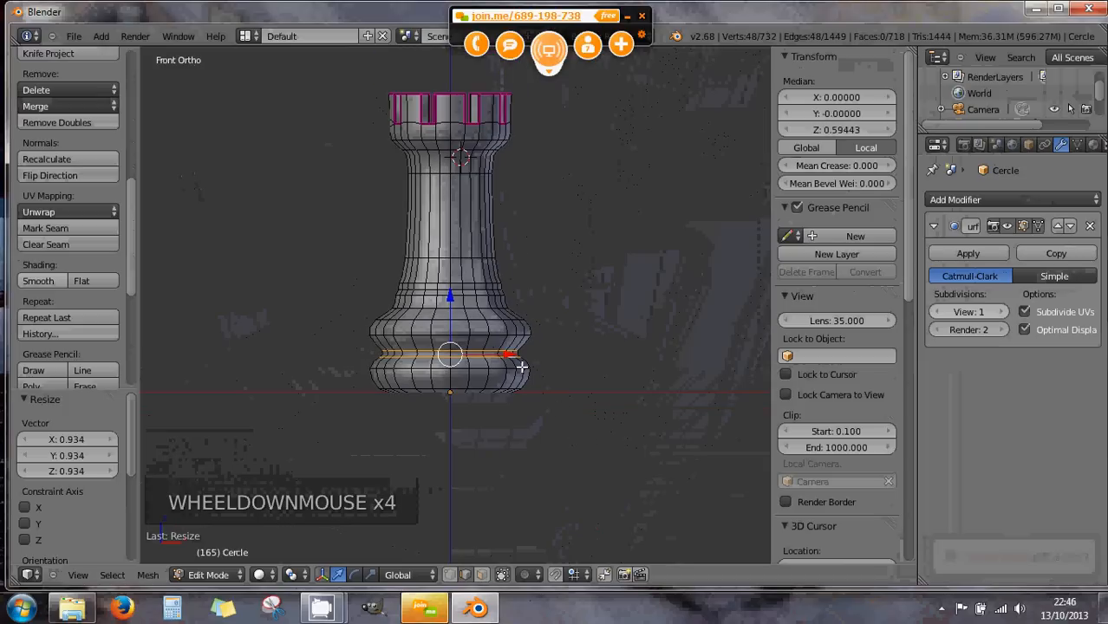
scroll(492, 331, "up", 1)
middle_click(474, 260, "shift")
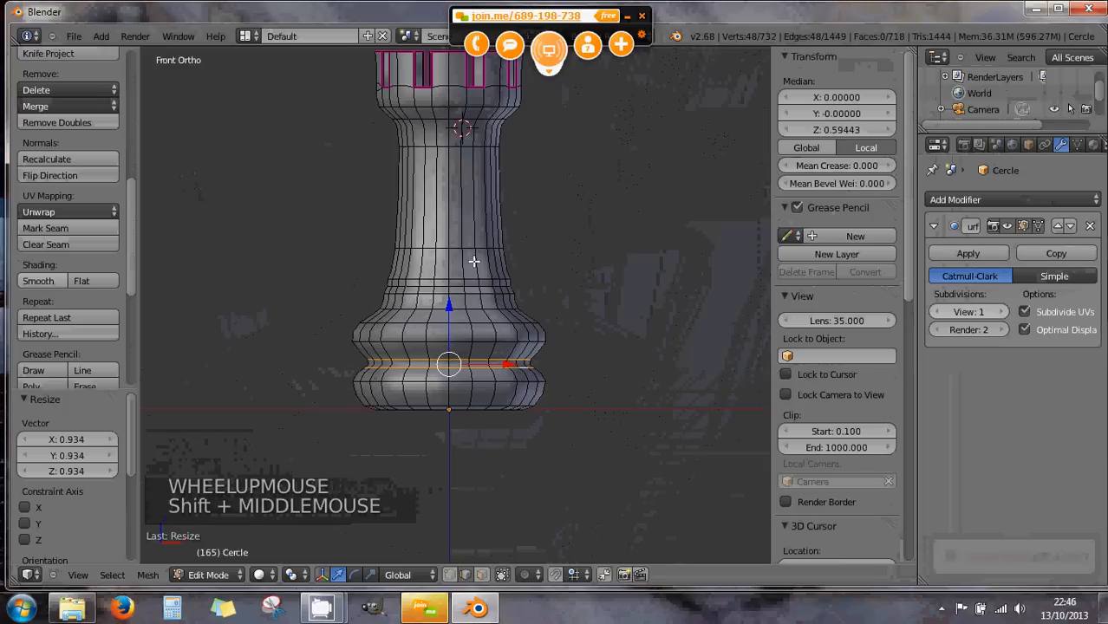
middle_click_drag(474, 260, 448, 315, "shift")
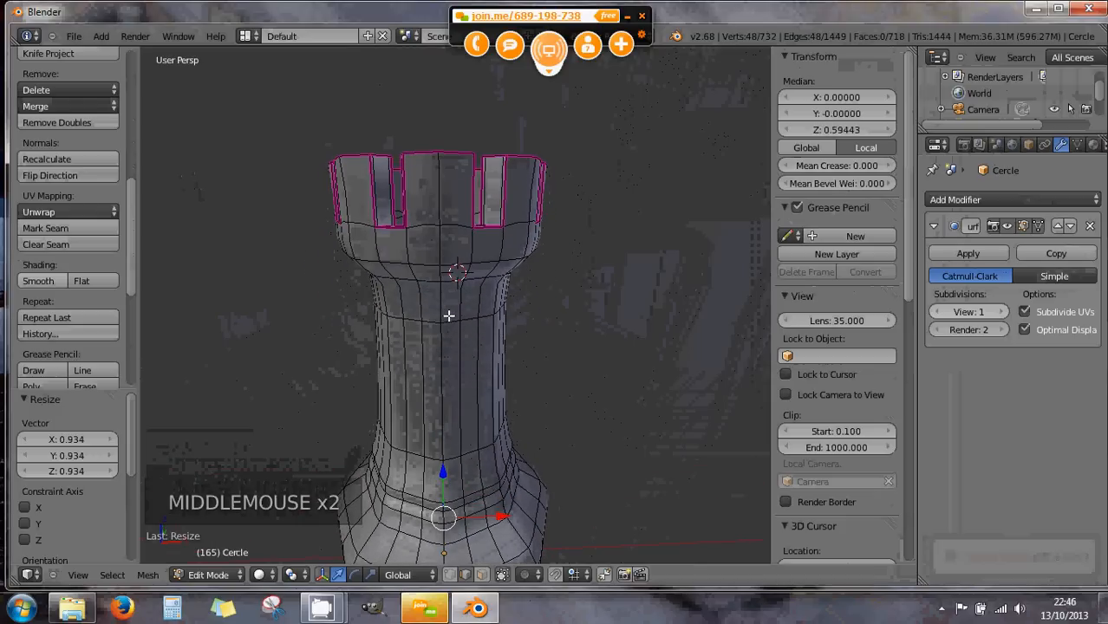
left_click(482, 574)
middle_click_drag(479, 301, 468, 246)
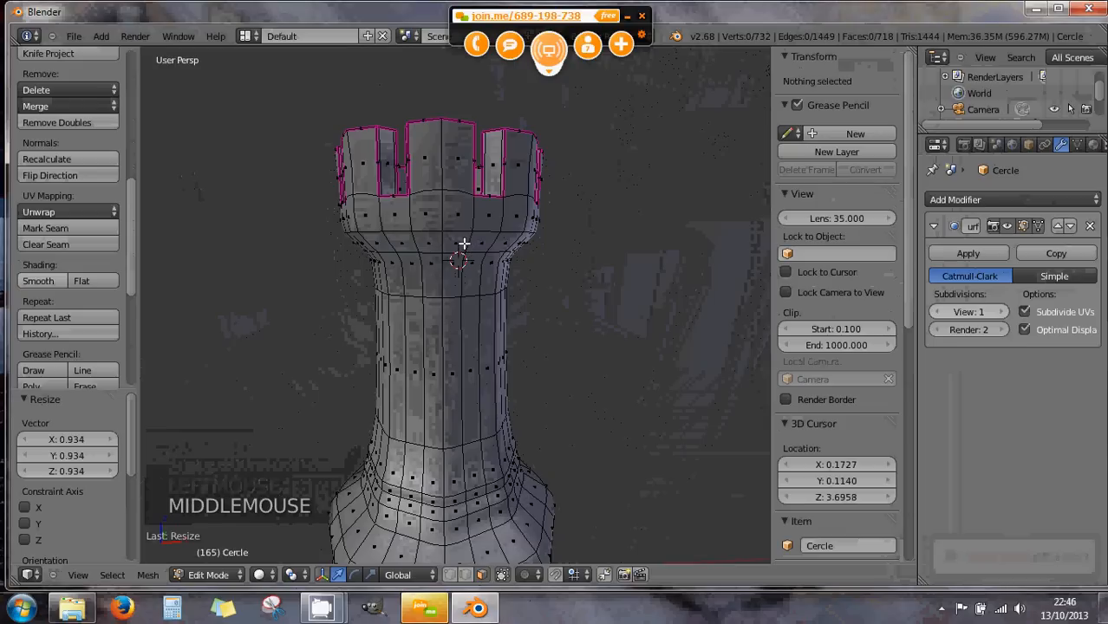
scroll(449, 241, "up", 1)
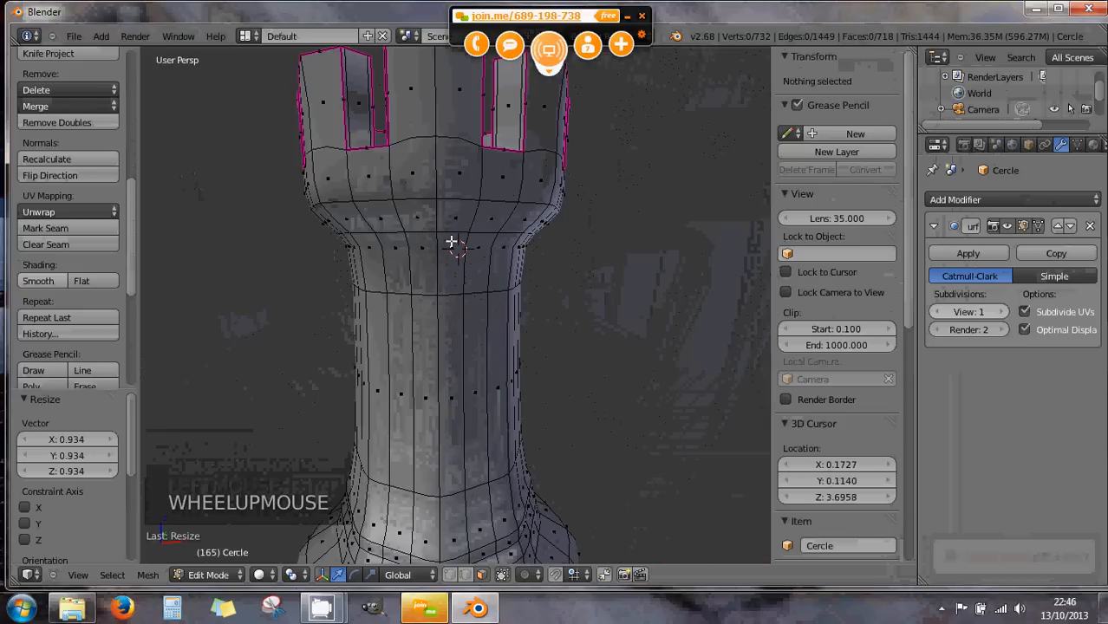
right_click(435, 214, "alt")
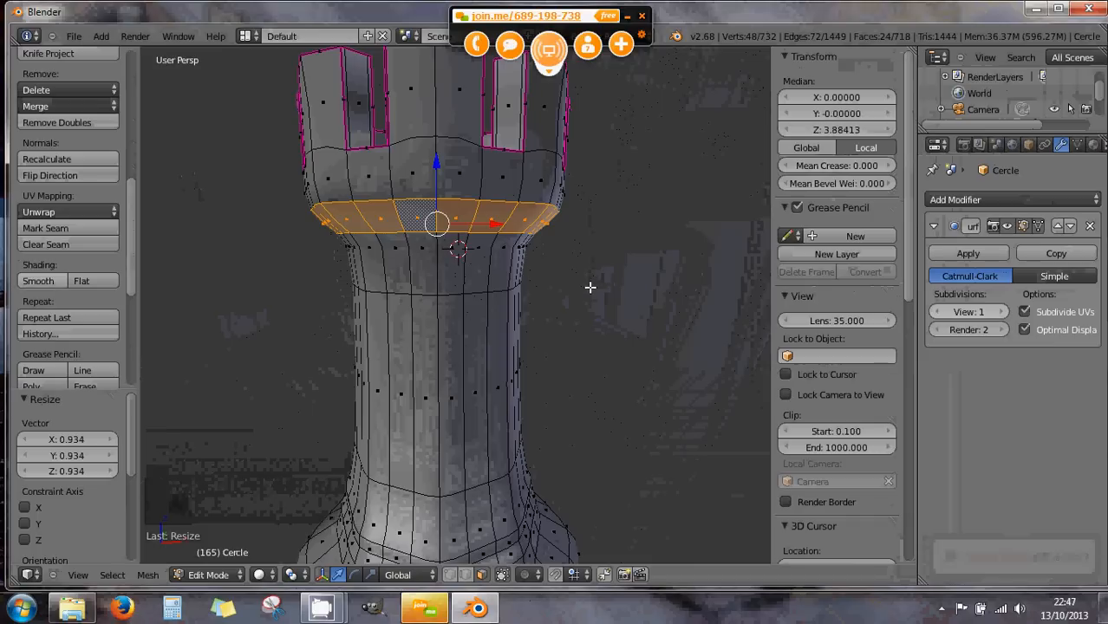
- Try extruding the selected face ring as one region, and undo the extrusion
key("e")
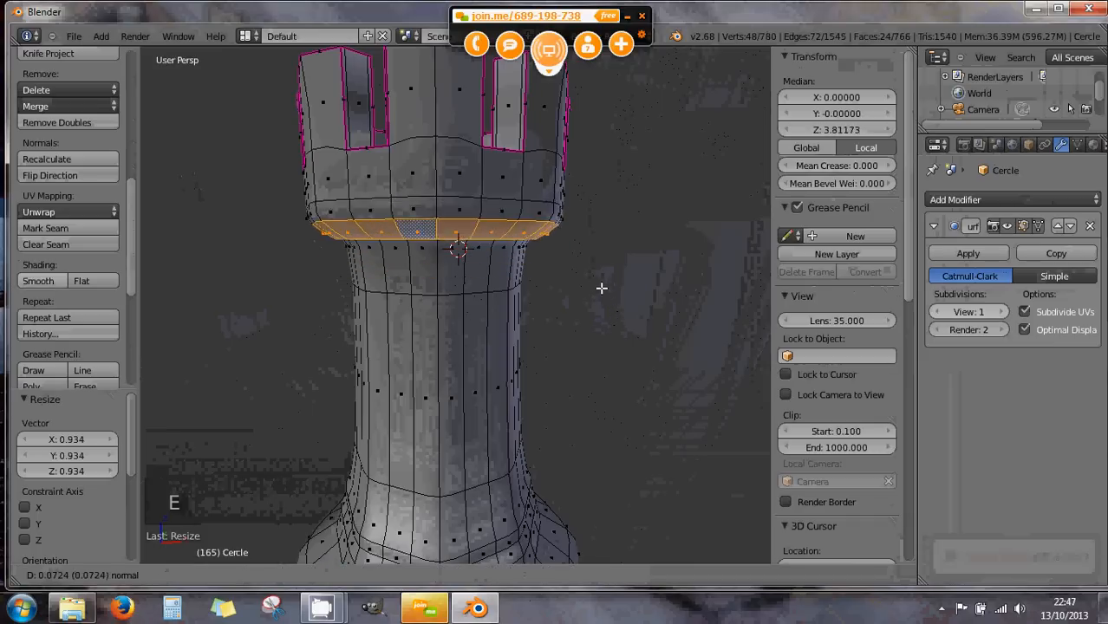
left_click(601, 349)
middle_click_drag(565, 344, 541, 307)
key("ctrl+z")
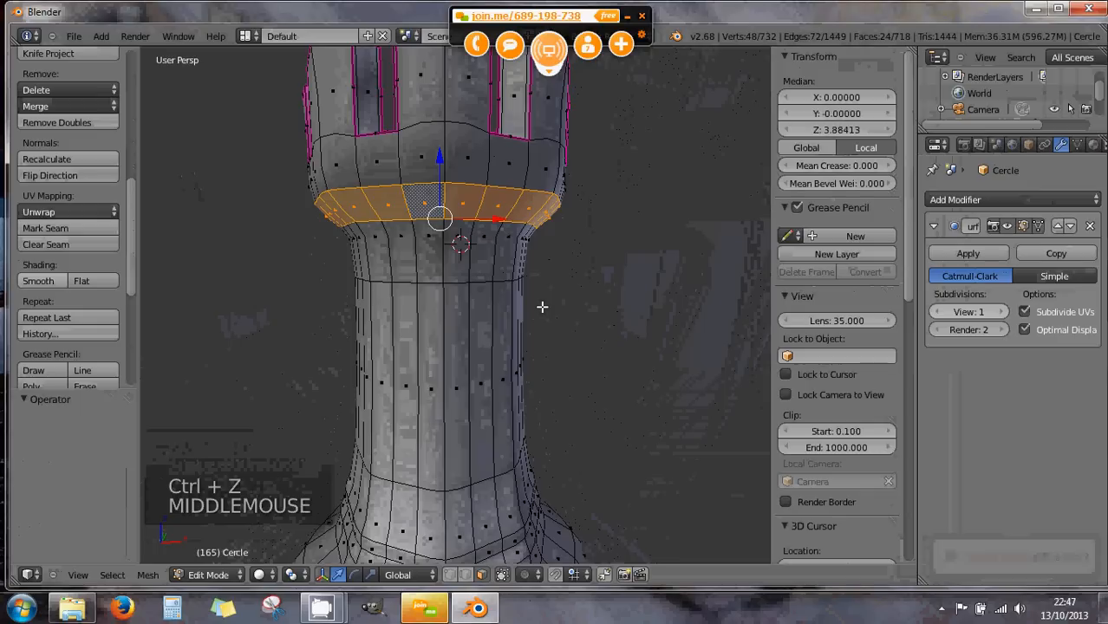
- Extrude the ring's faces as Individual Faces with an offset of about -0.921
key("alt+e")
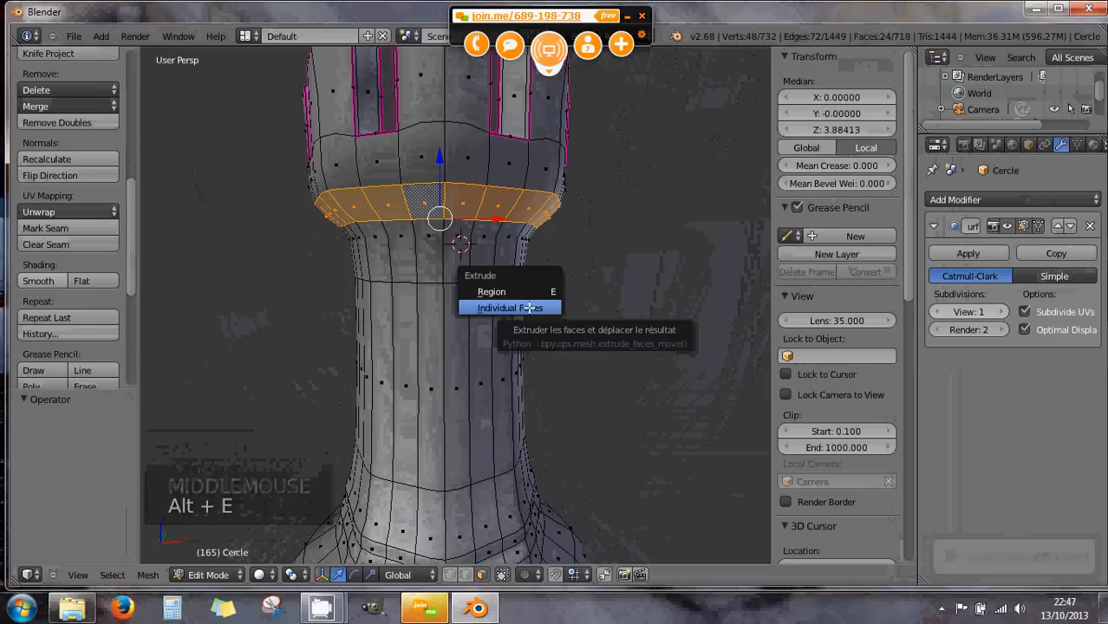
left_click(525, 308)
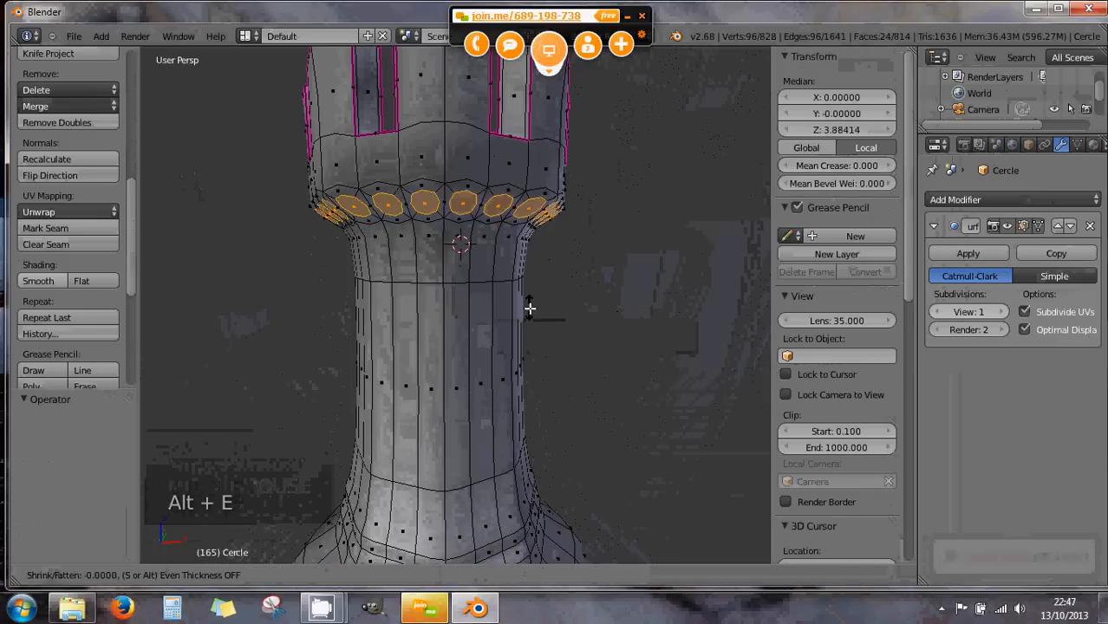
left_click(578, 367)
mouse_move(578, 363)
middle_mouse_down()
mouse_move(495, 353)
mouse_move(460, 368)
mouse_move(507, 383)
mouse_move(560, 373)
middle_mouse_up()
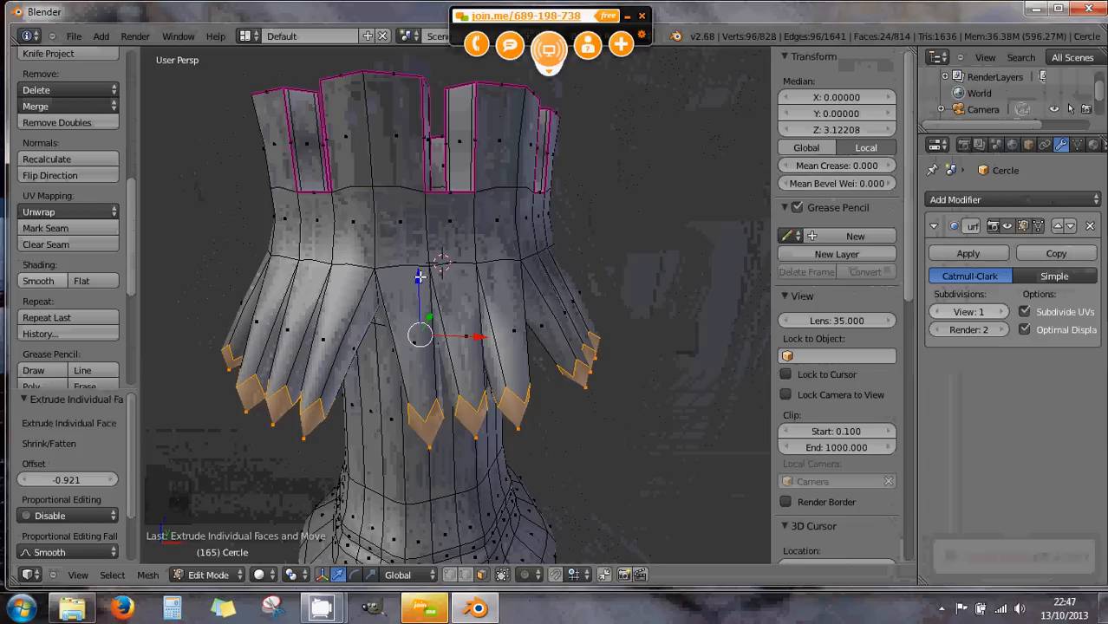
- Try raising the individually extruded faces about 0.351 along Z, and undo both the move and the extrusion
left_click_drag(419, 277, 418, 235)
middle_click_drag(442, 291, 456, 296)
mouse_move(491, 297)
middle_mouse_down()
mouse_move(438, 289)
mouse_move(490, 305)
middle_mouse_up()
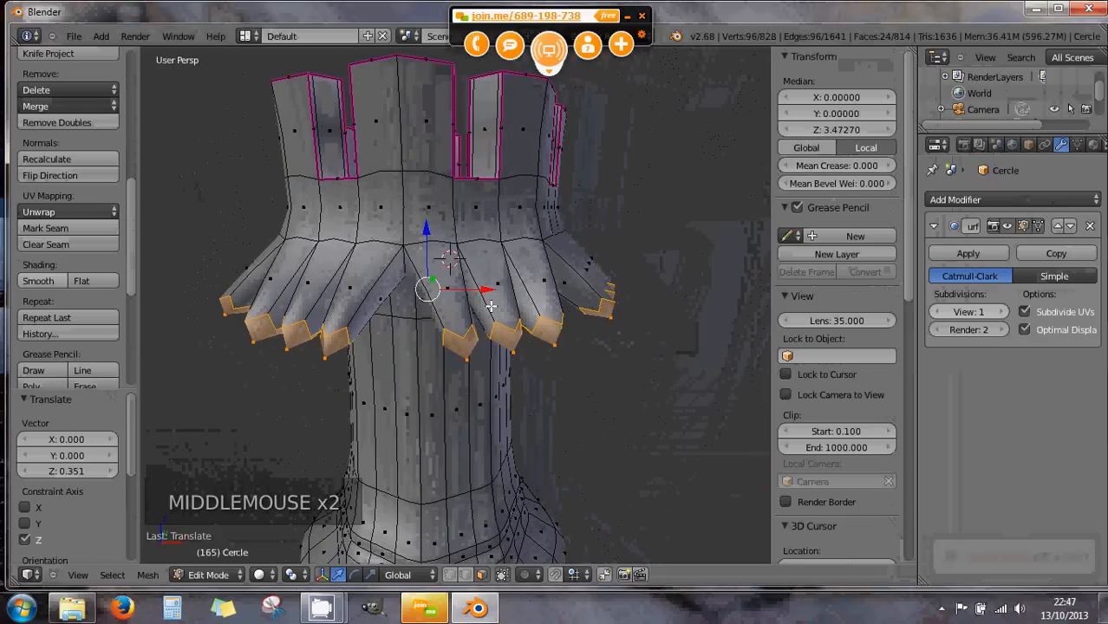
key("ctrl+z")
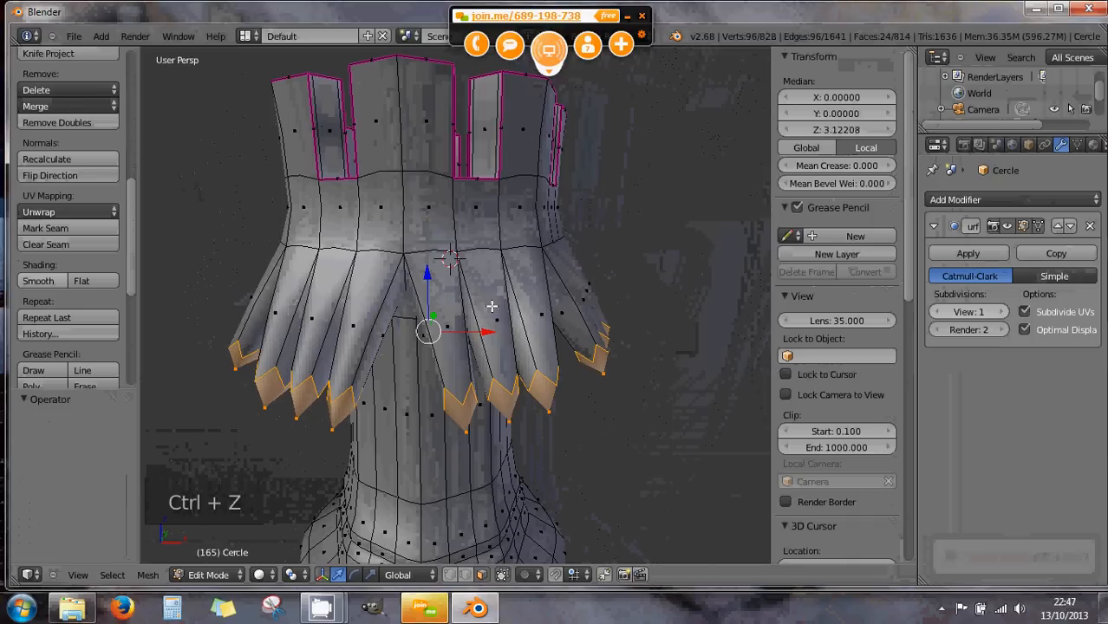
key("ctrl+z")
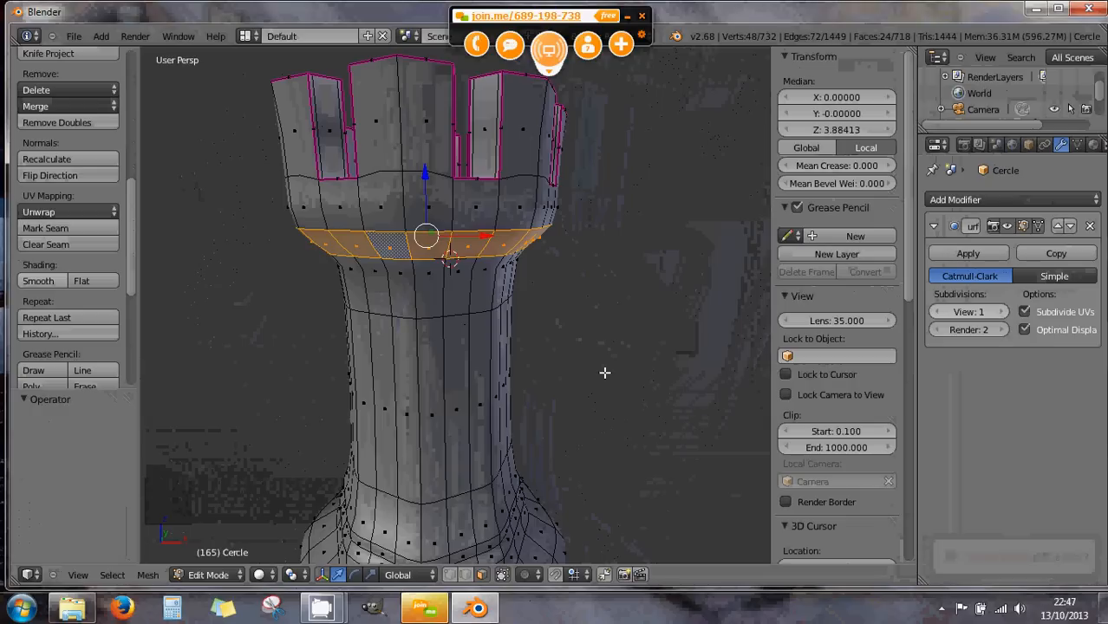
- Save the rook scene as TOUR.blend in the C:\Users\3D\Documents\3d\test\cour1\pion folder
middle_click_drag(525, 318, 513, 373)
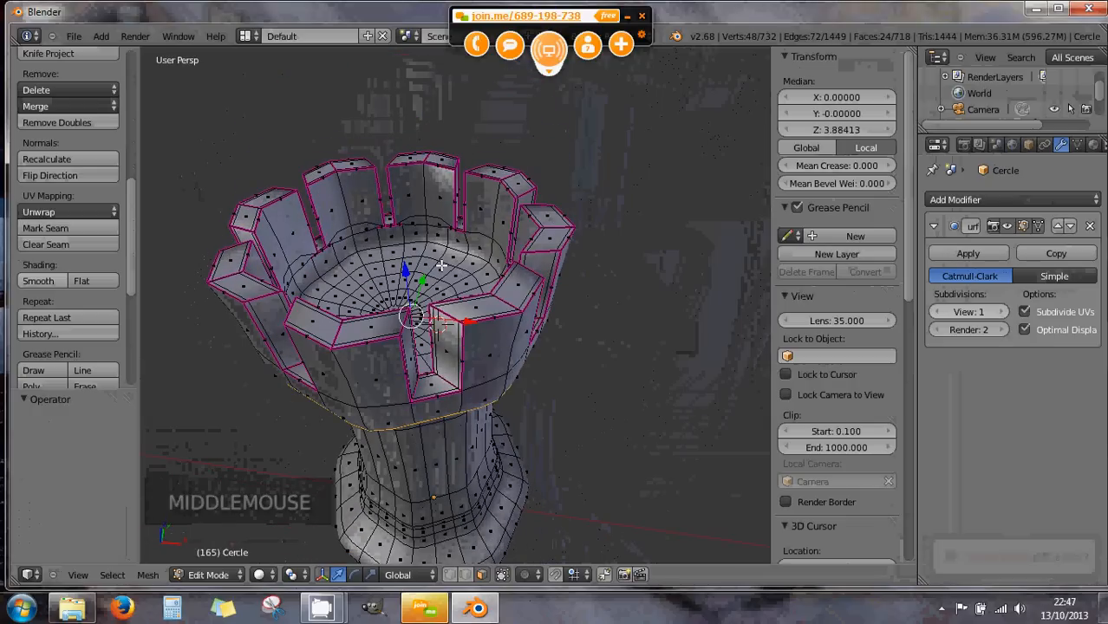
middle_click_drag(497, 329, 529, 354)
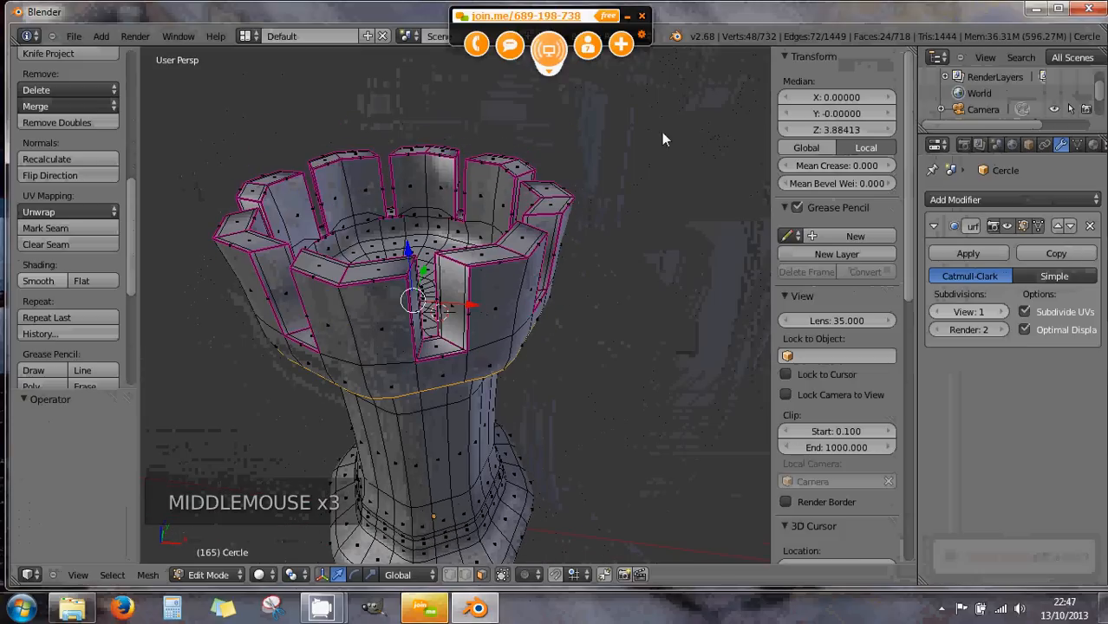
left_click(76, 36)
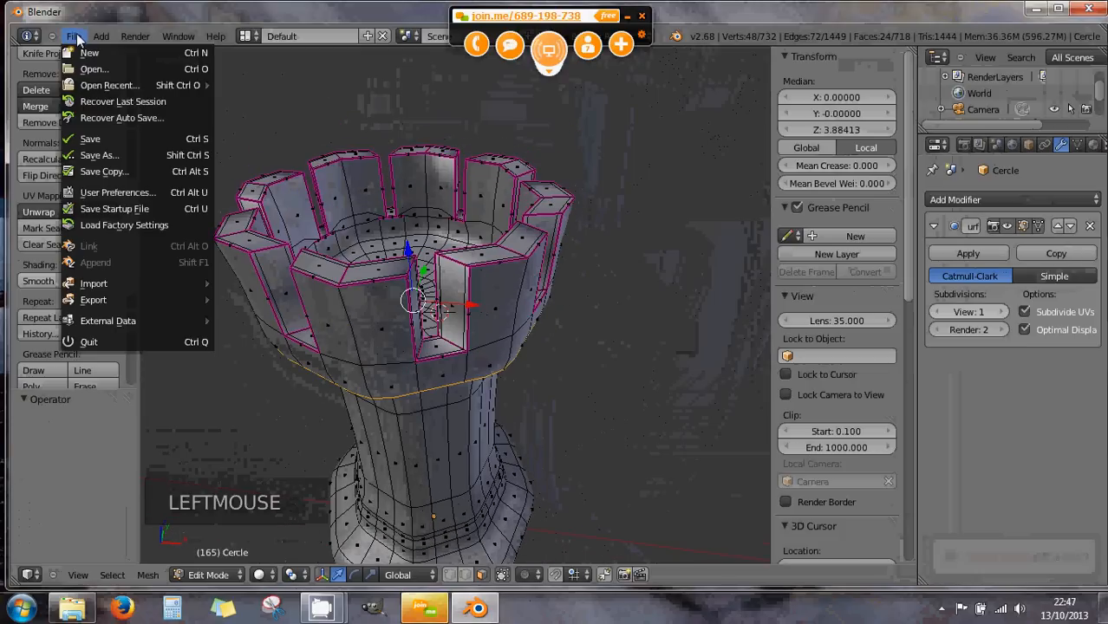
left_click(122, 156)
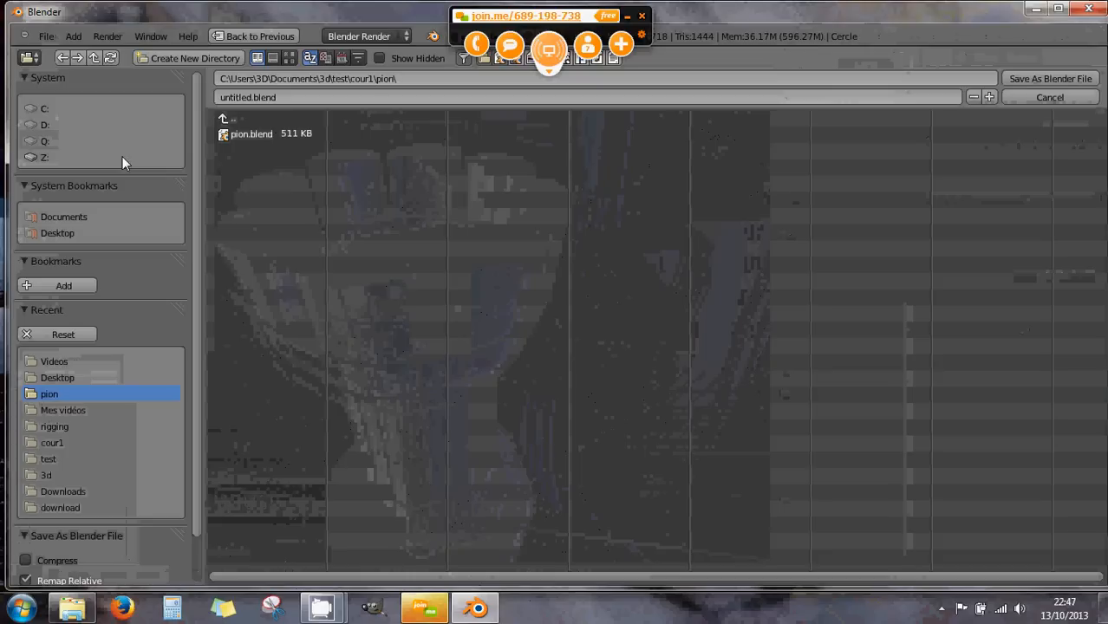
double_click(251, 96)
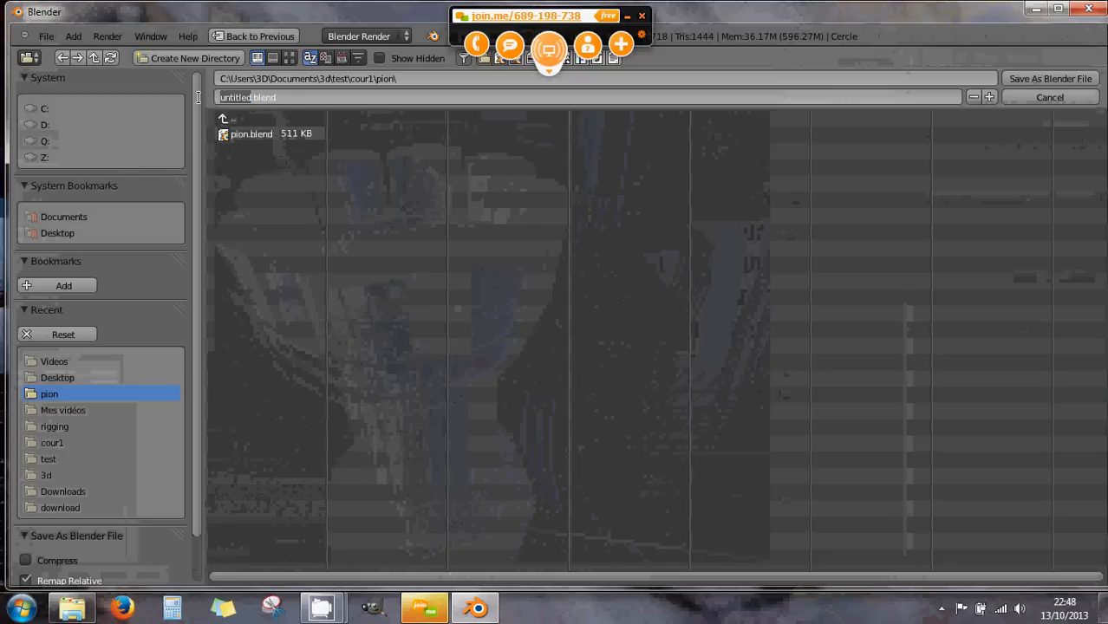
type("PION")
key("BackSpace")
key("BackSpace")
key("BackSpace")
key("BackSpace")
type("TOUR")
left_click(1065, 80)
left_click(1063, 78)
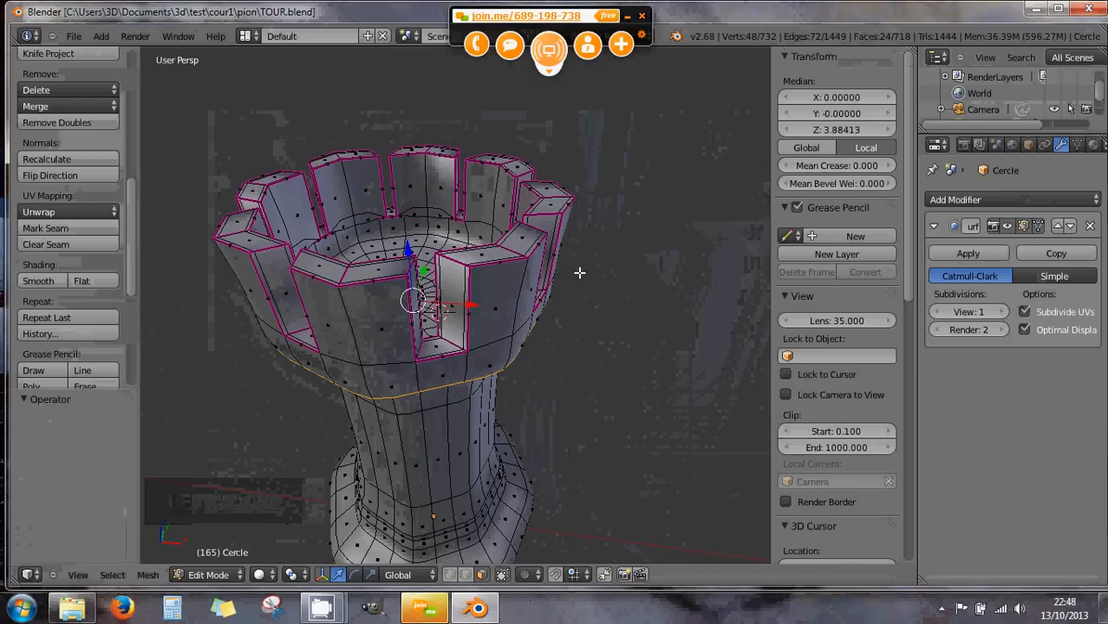
- Start another Save As for TOUR.blend and change its directory to the parent folder C:\Users\3D\Documents\3d\test\cour1
middle_click_drag(579, 272, 591, 244)
scroll(592, 245, "down", 2)
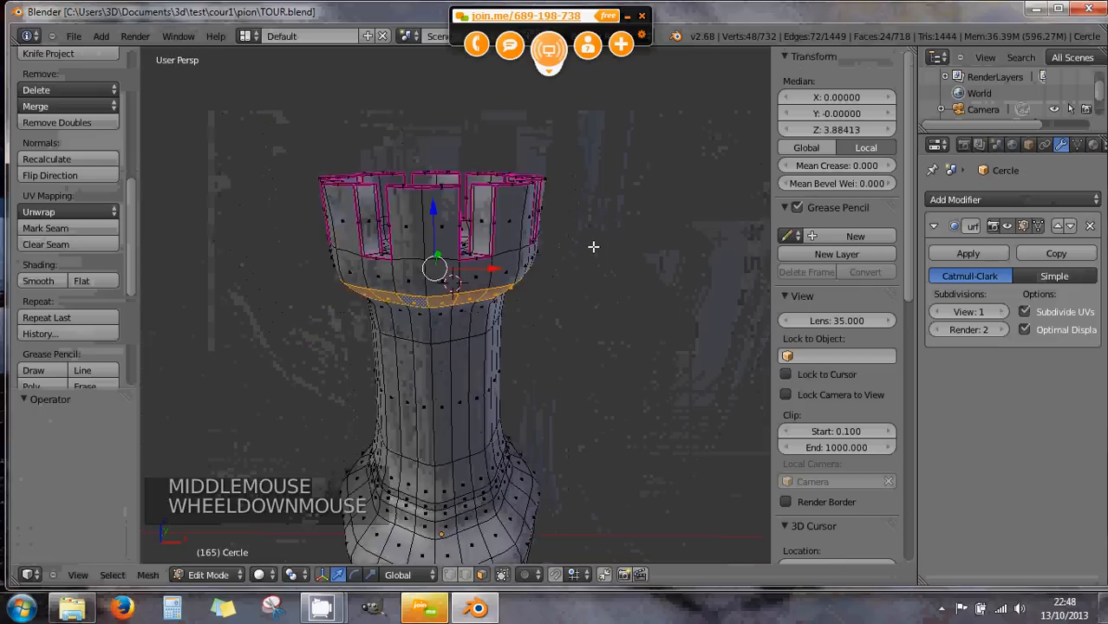
middle_click_drag(569, 295, 541, 291)
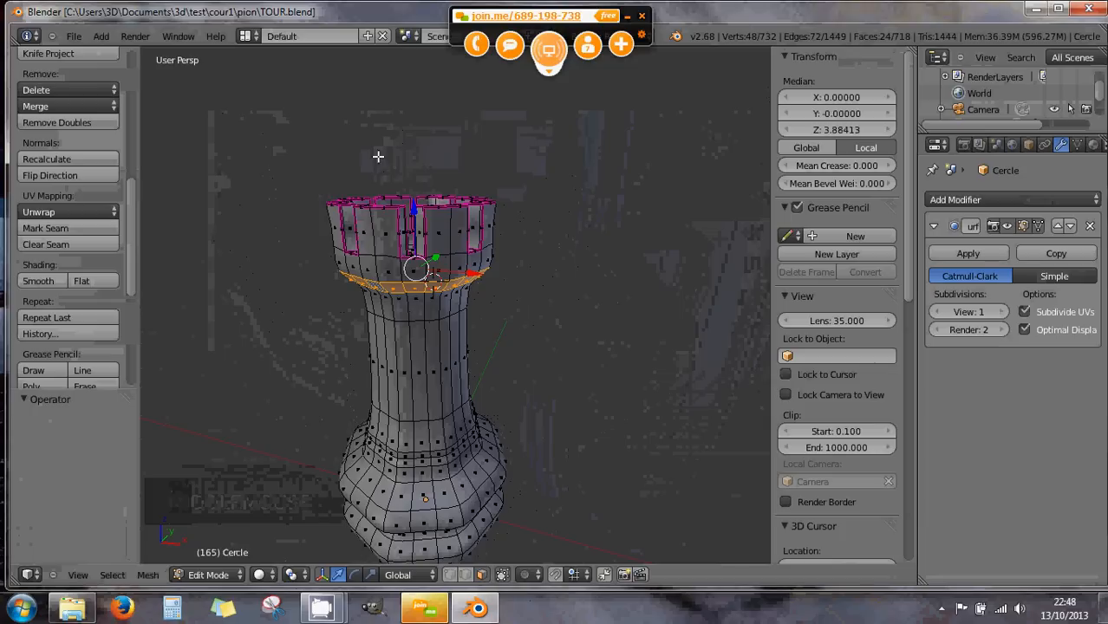
left_click(74, 36)
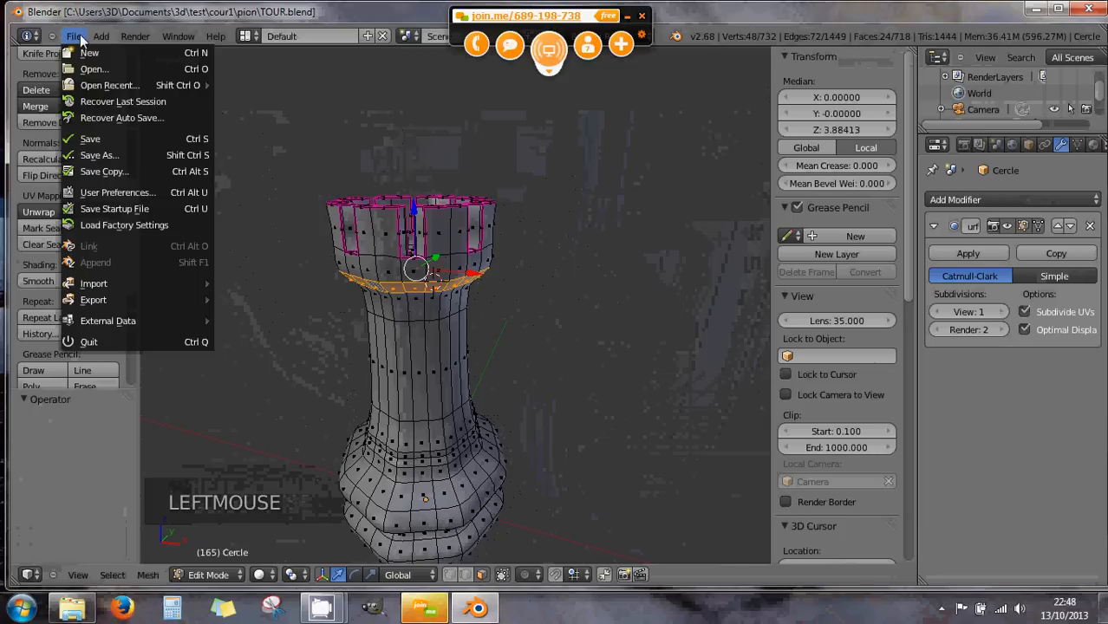
left_click(99, 155)
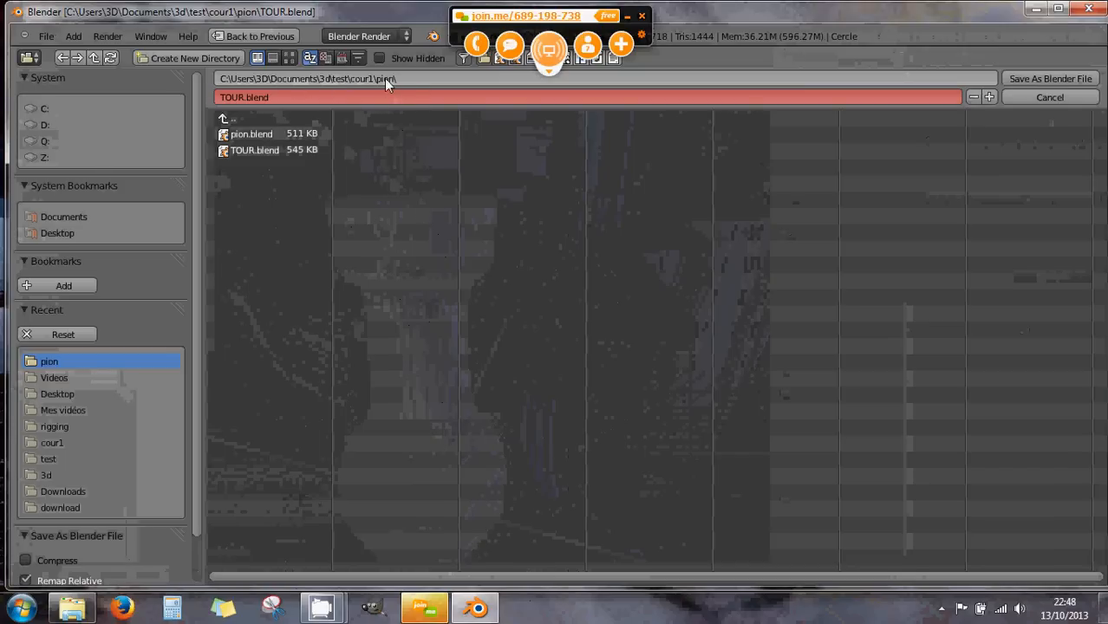
left_click(411, 79)
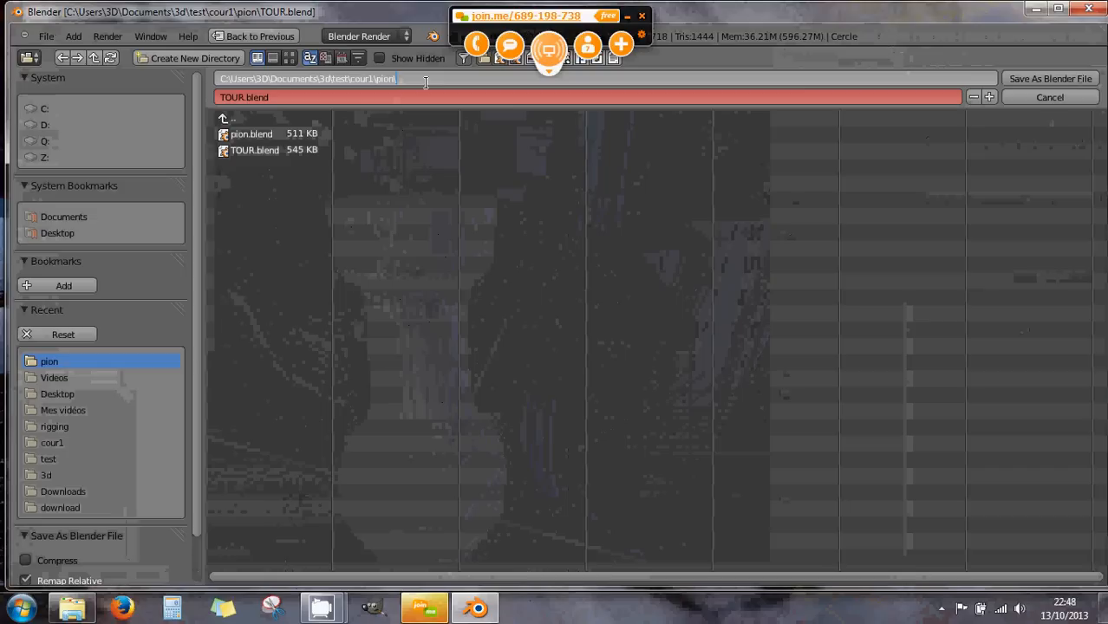
key("BackSpace")
key("BackSpace")
key("BackSpace")
key("BackSpace")
key("BackSpace")
key("Return")
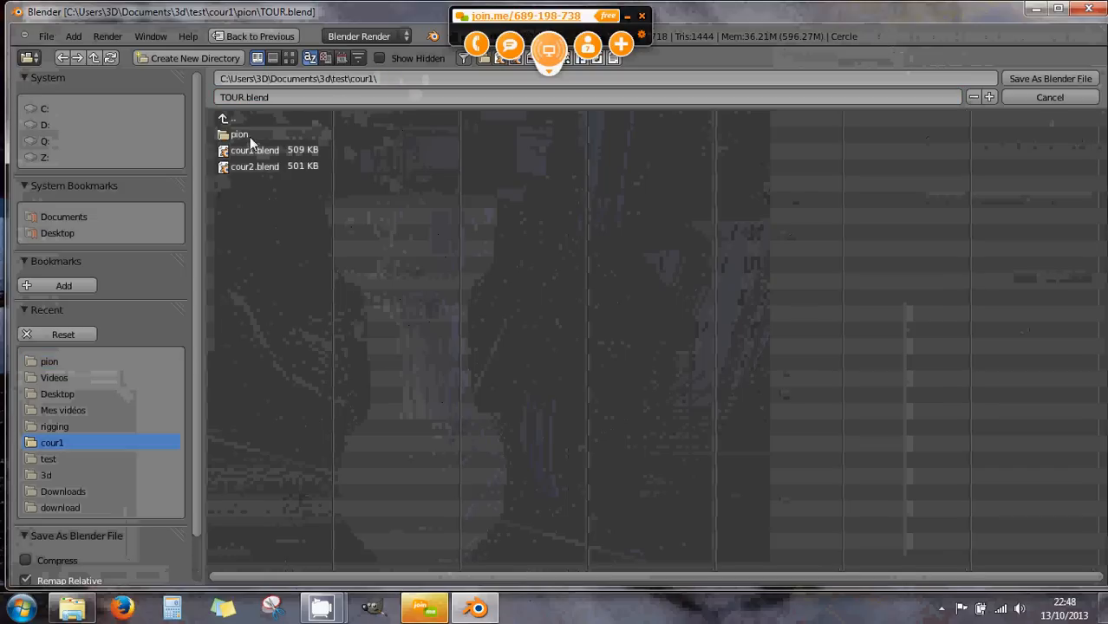
- Create a TOUR subfolder inside C:\Users\3D\Documents\3d\test\cour1 by extending the save directory path with TOUR
left_click(388, 78)
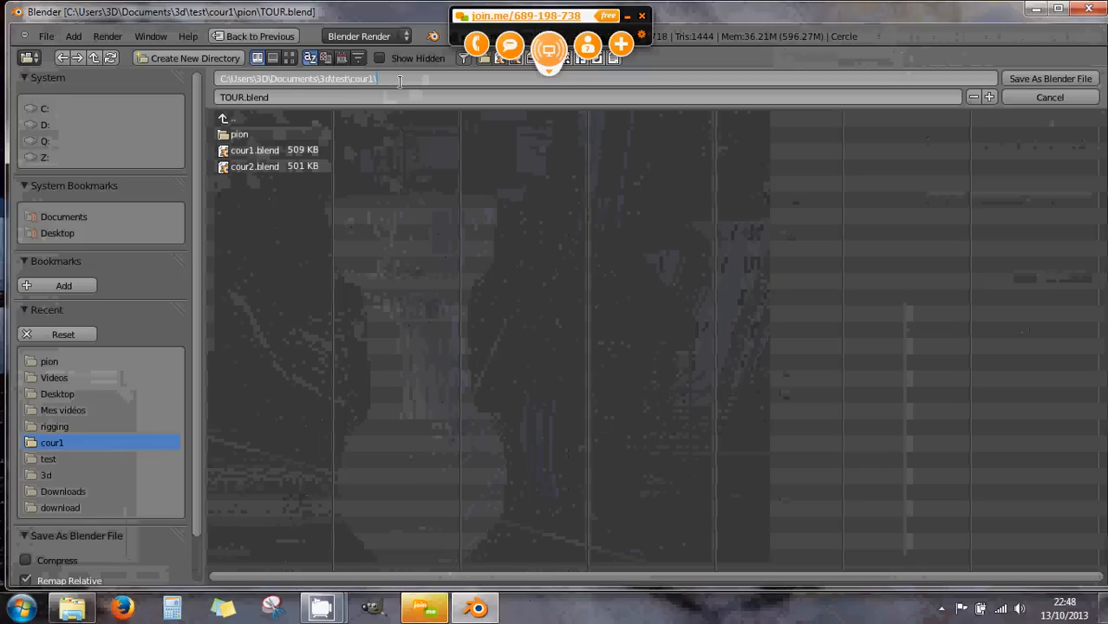
type("TOUR")
left_click(54, 110)
left_click(45, 109)
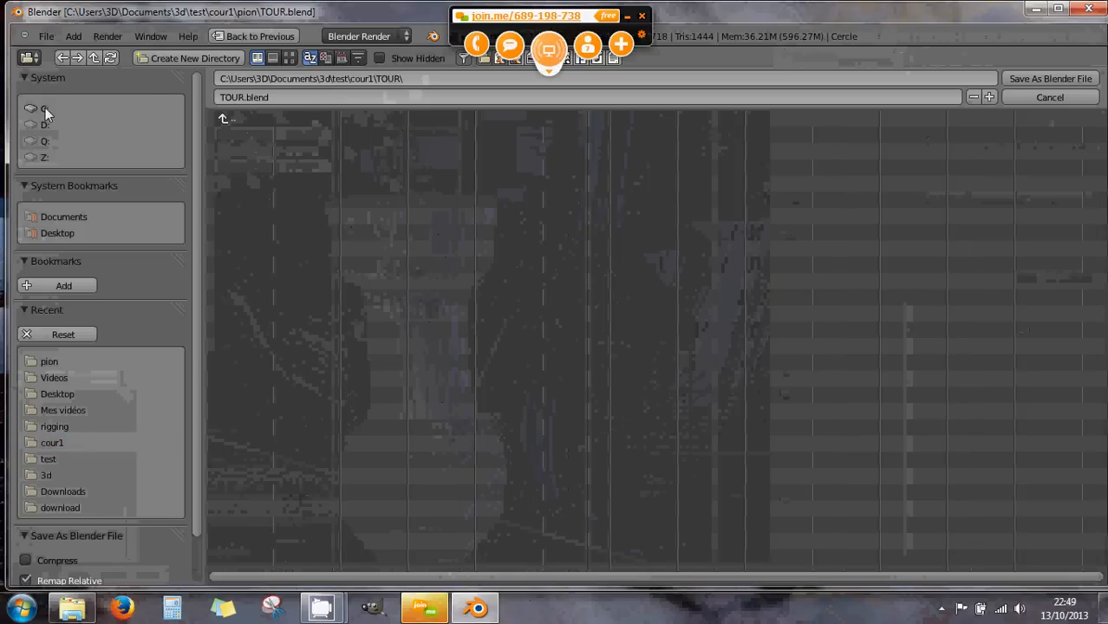
left_click(37, 108)
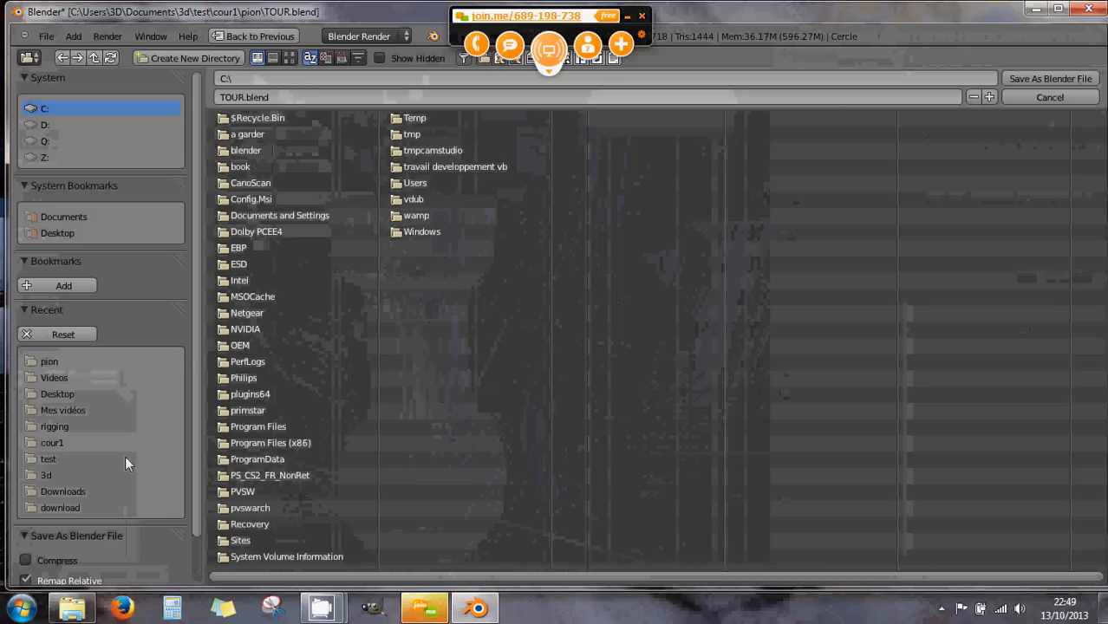
left_click(20, 608)
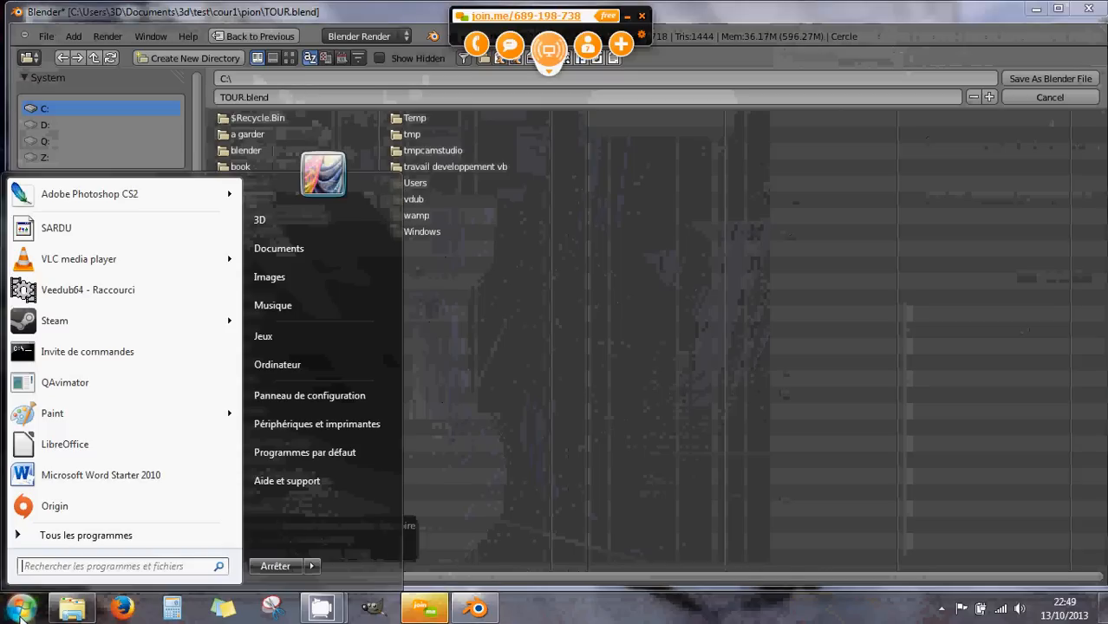
left_click(67, 568)
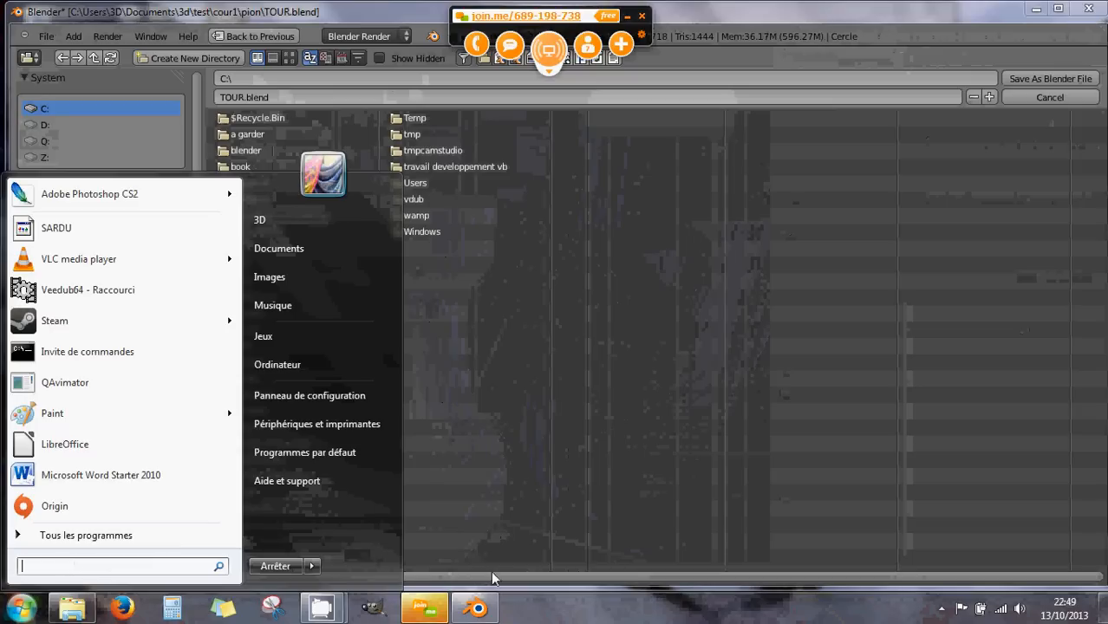
left_click(548, 611)
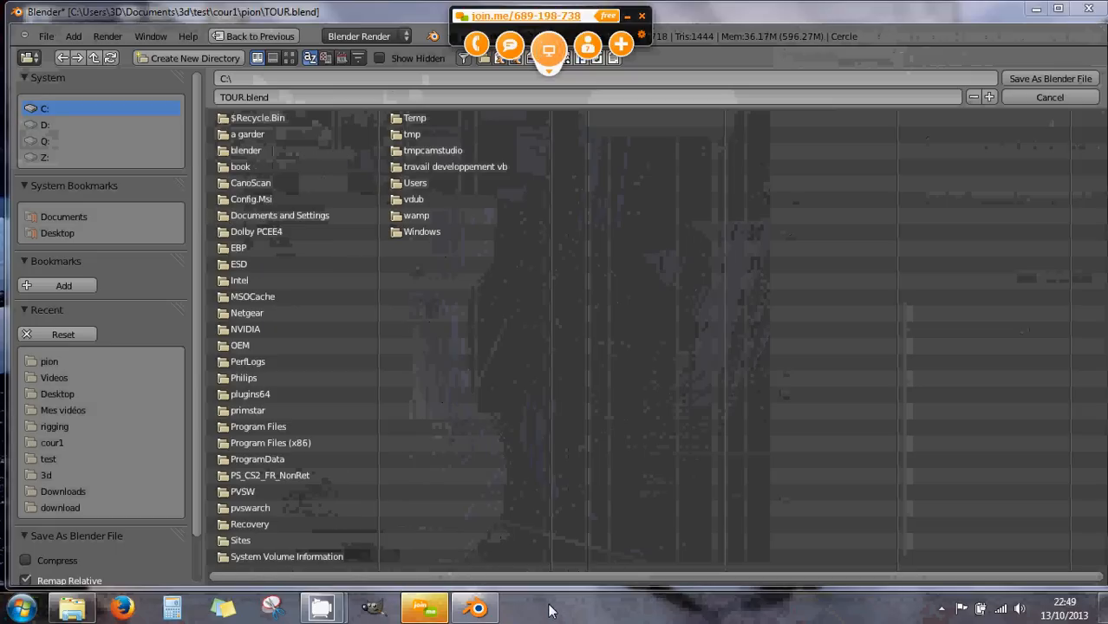
left_click(1029, 97)
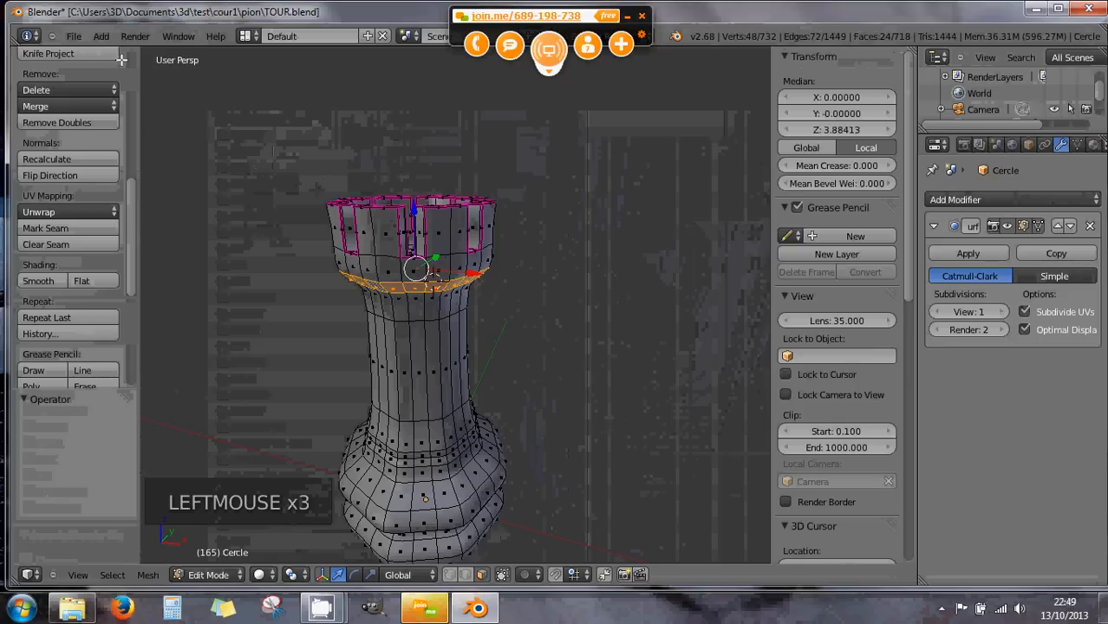
- Create a TRAVAILBLENDER folder at the root of C: through the Save As directory path, and leave without saving
left_click(74, 38)
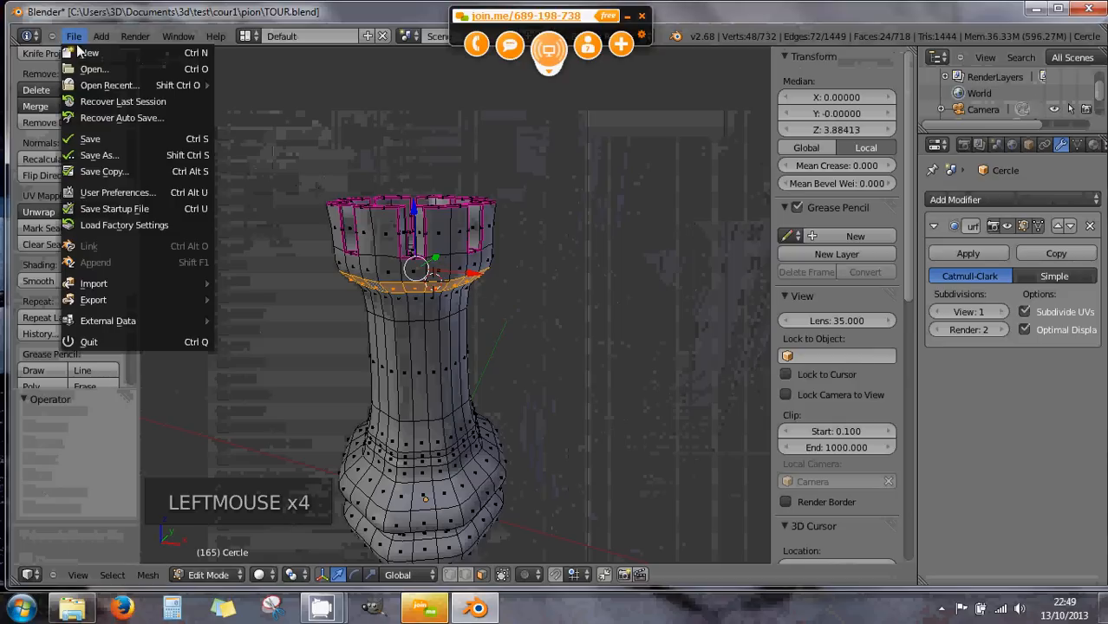
left_click(99, 155)
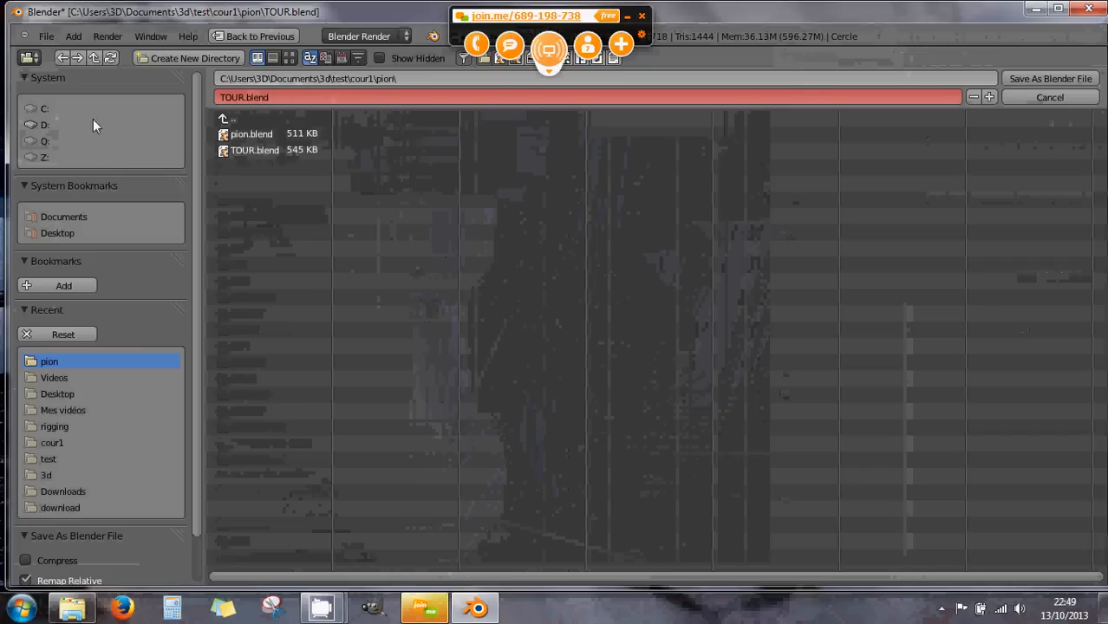
left_click(44, 109)
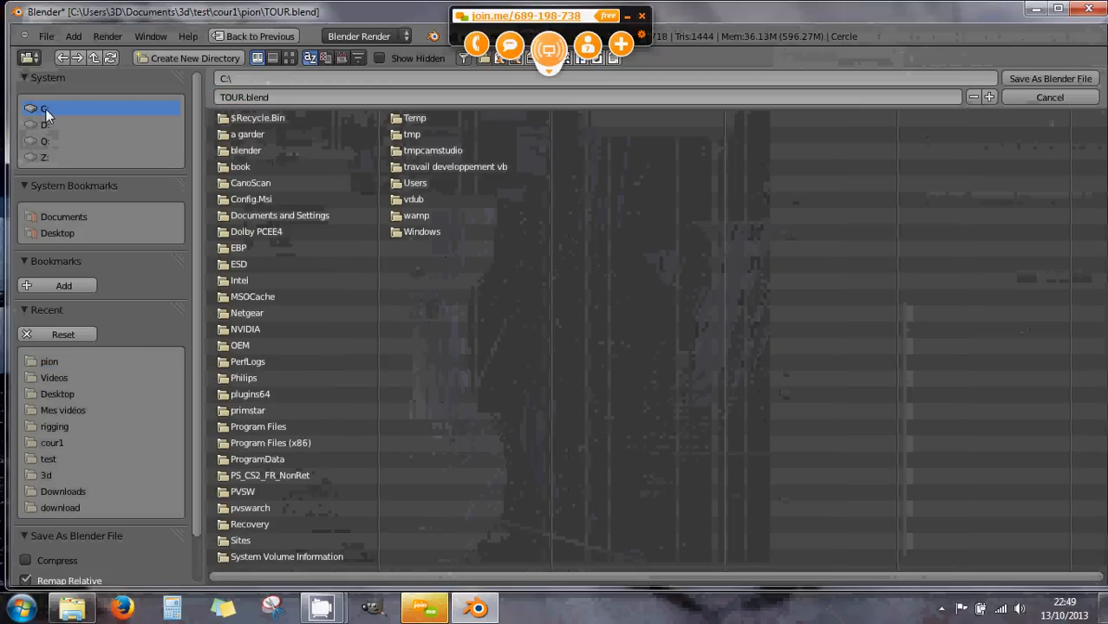
left_click(278, 81)
type("TR")
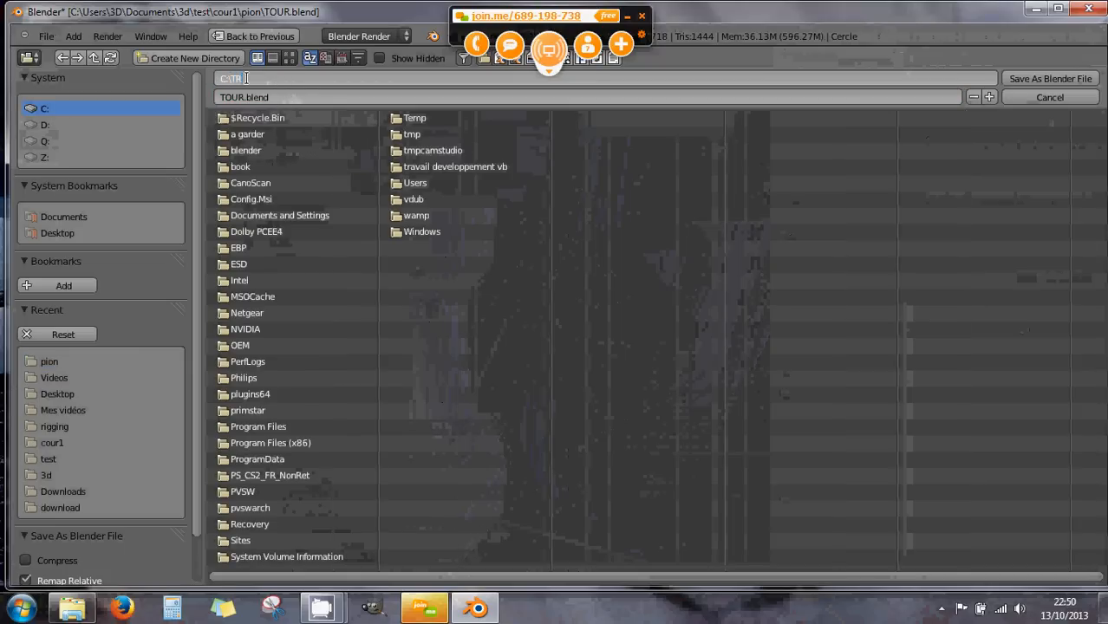
type("AVAILBLENDER")
key("Return")
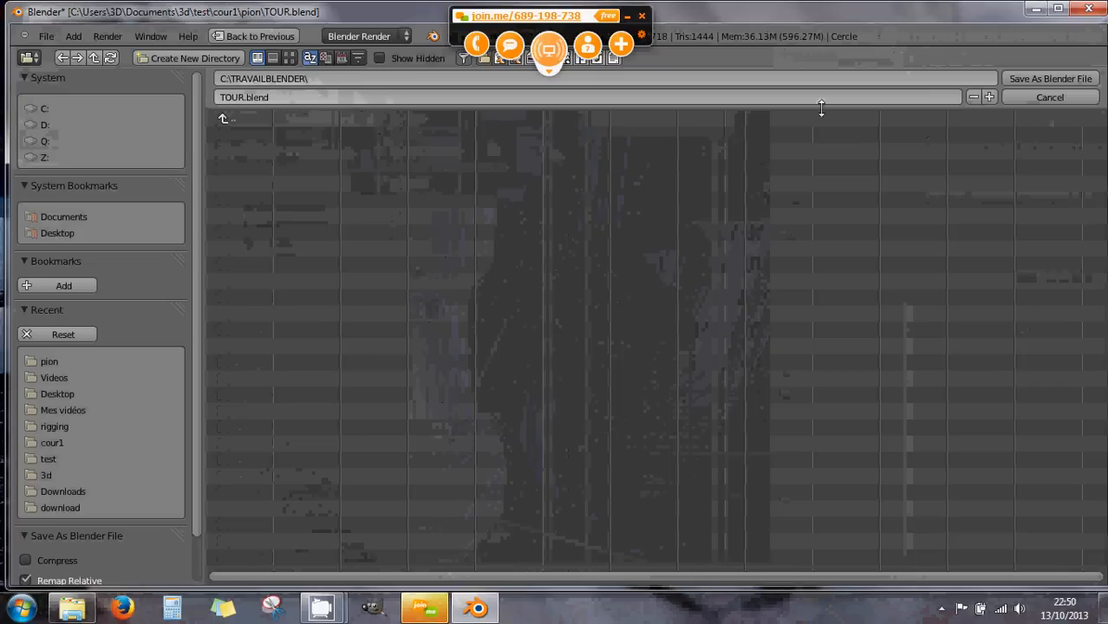
left_click(1020, 99)
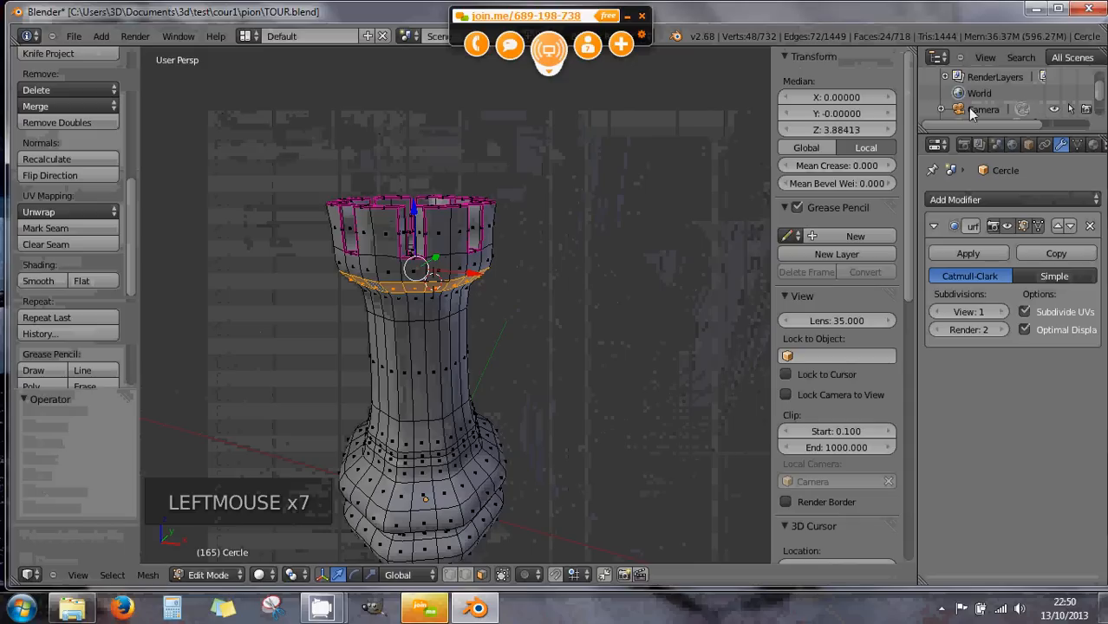
left_click(73, 37)
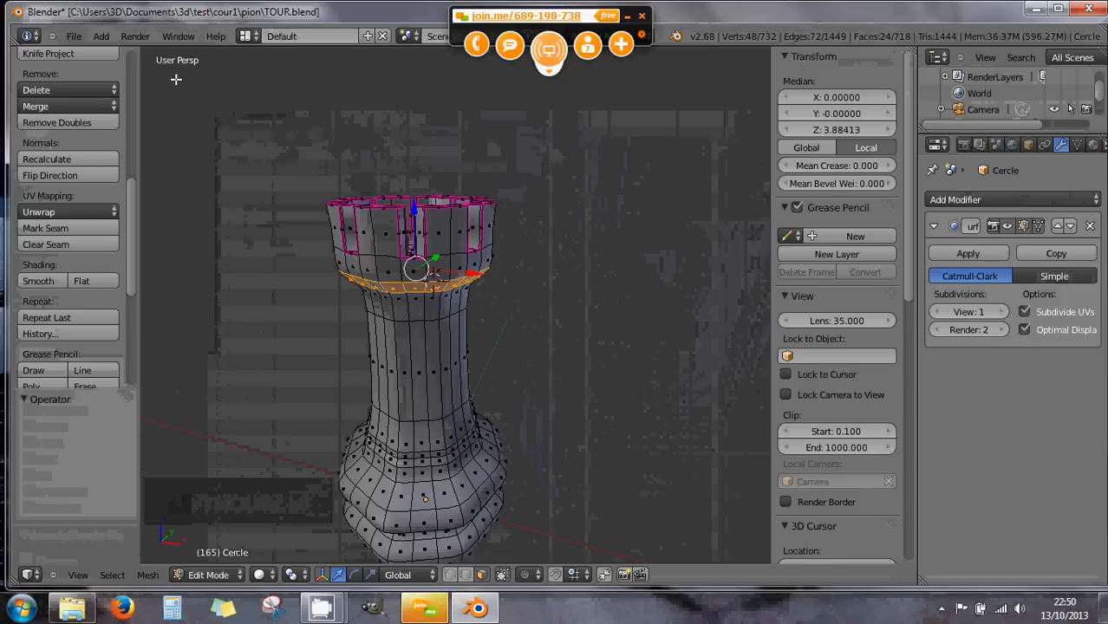
left_click(74, 38)
mouse_move(91, 81)
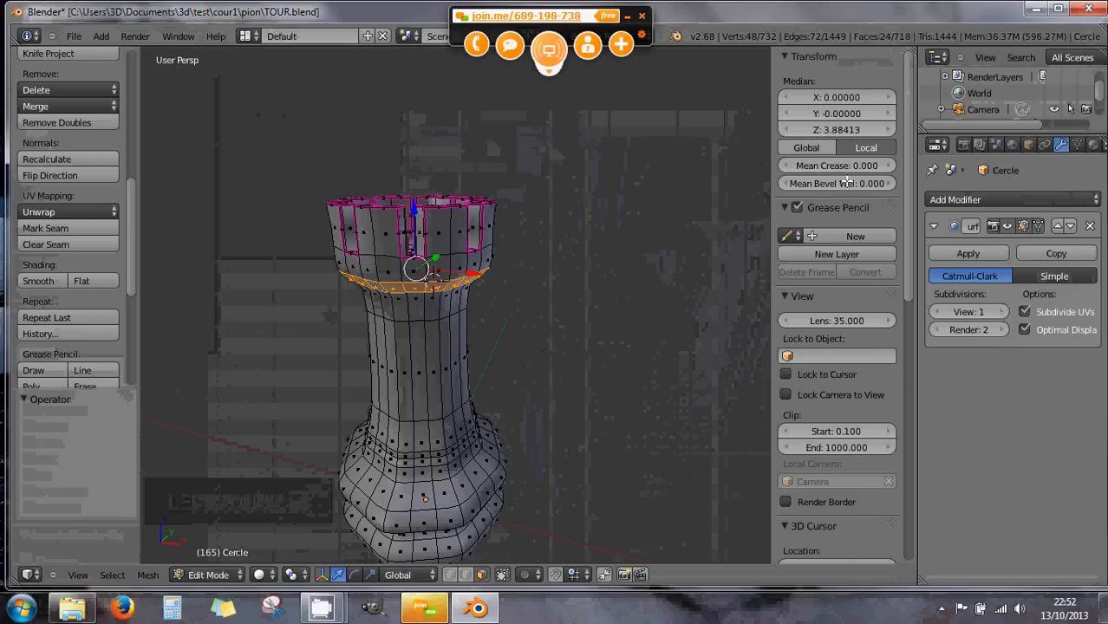
- Switch to Windows Explorer and create a desktop shortcut to the TRAVAILBLENDER folder on the C: drive
left_click(1033, 9)
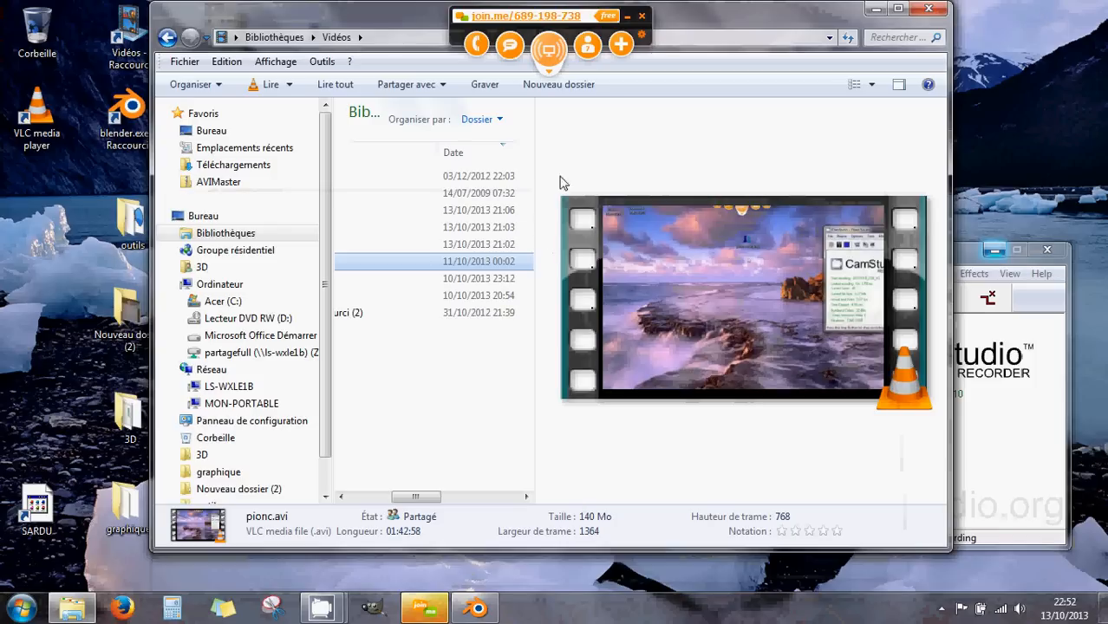
left_click(928, 9)
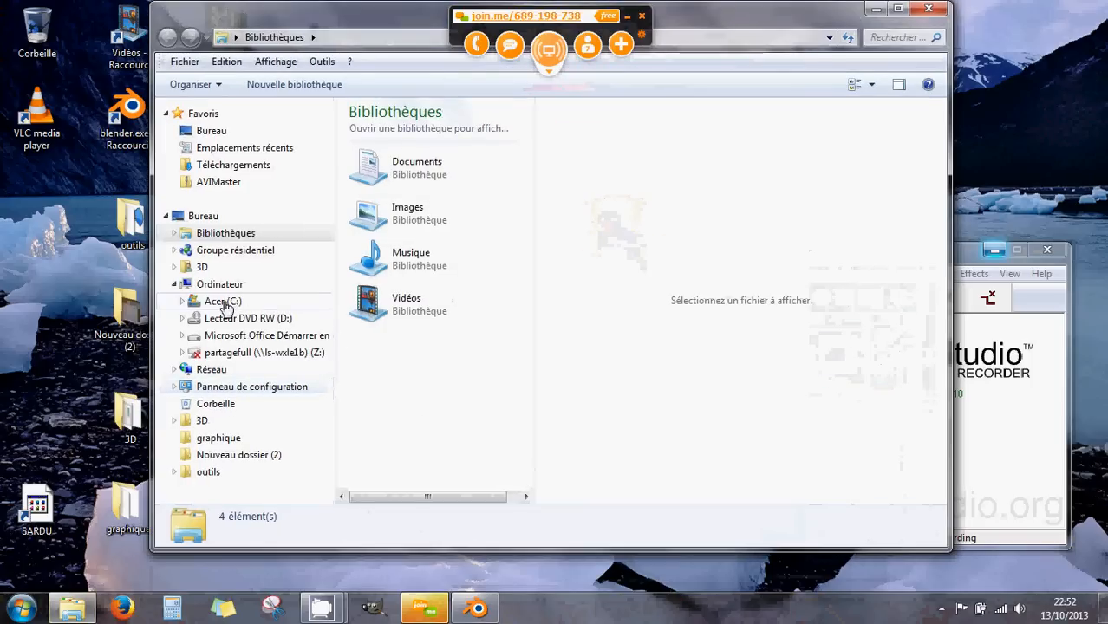
left_click(223, 301)
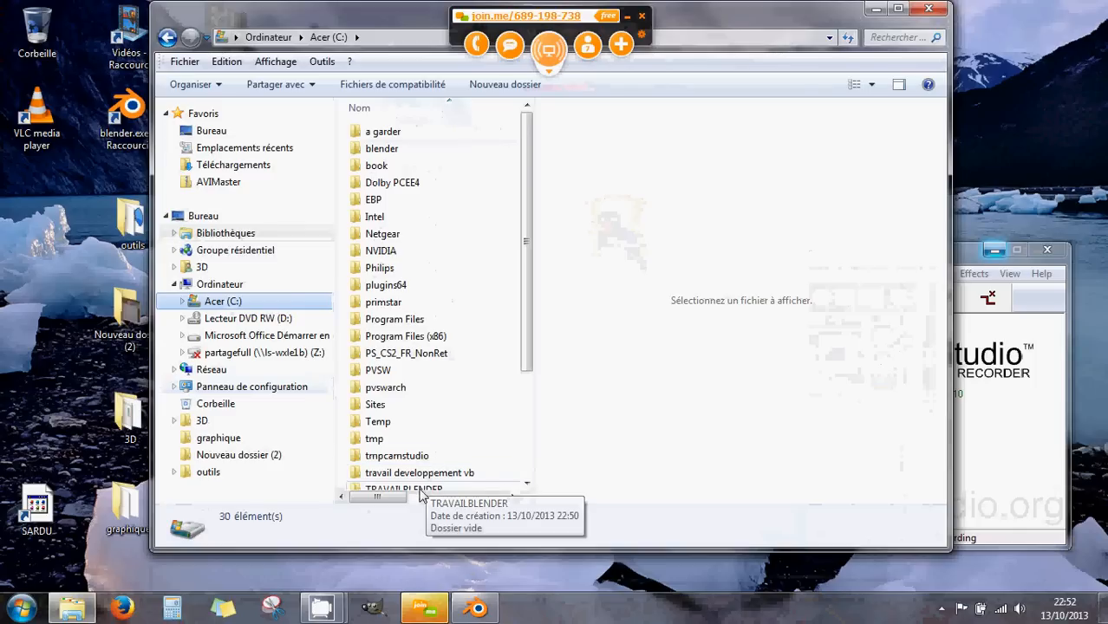
scroll(442, 451, "down", 1)
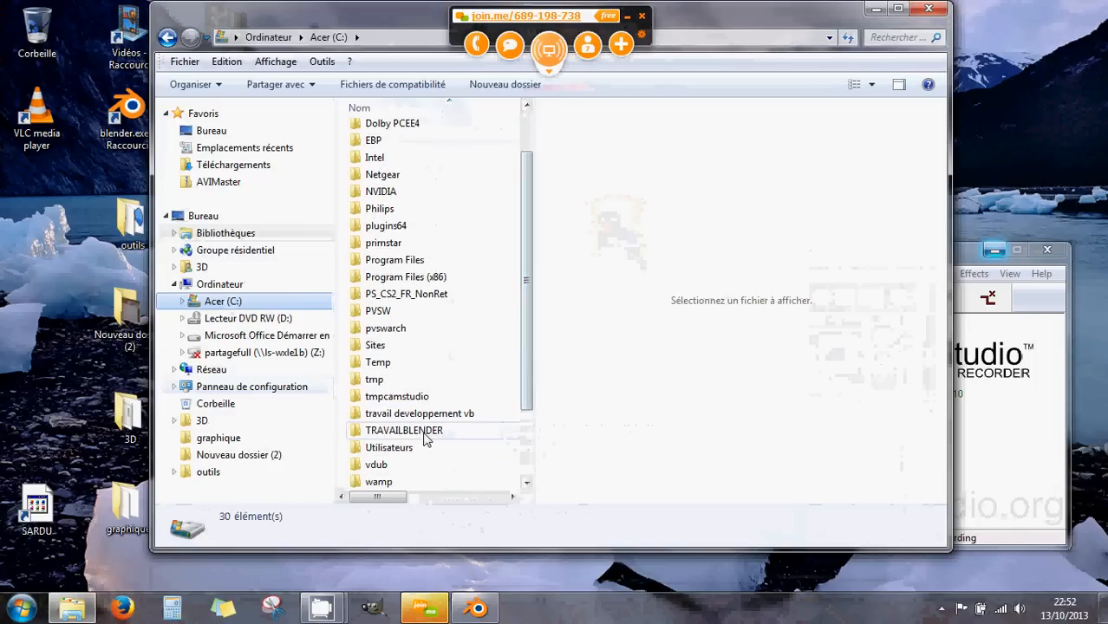
left_click(422, 436)
right_click(424, 437)
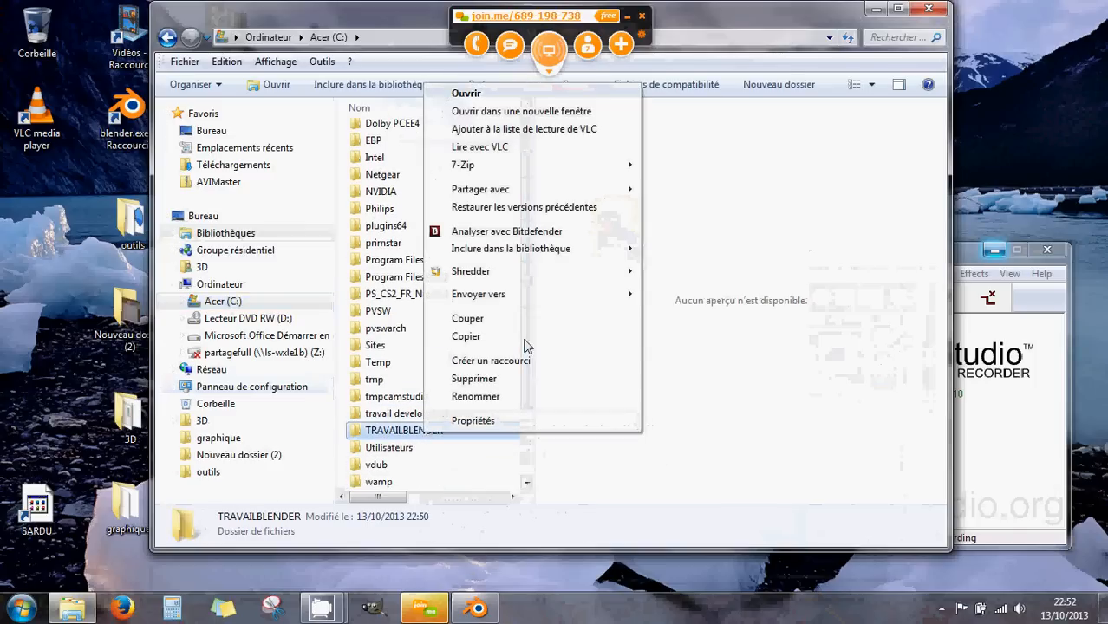
mouse_move(498, 299)
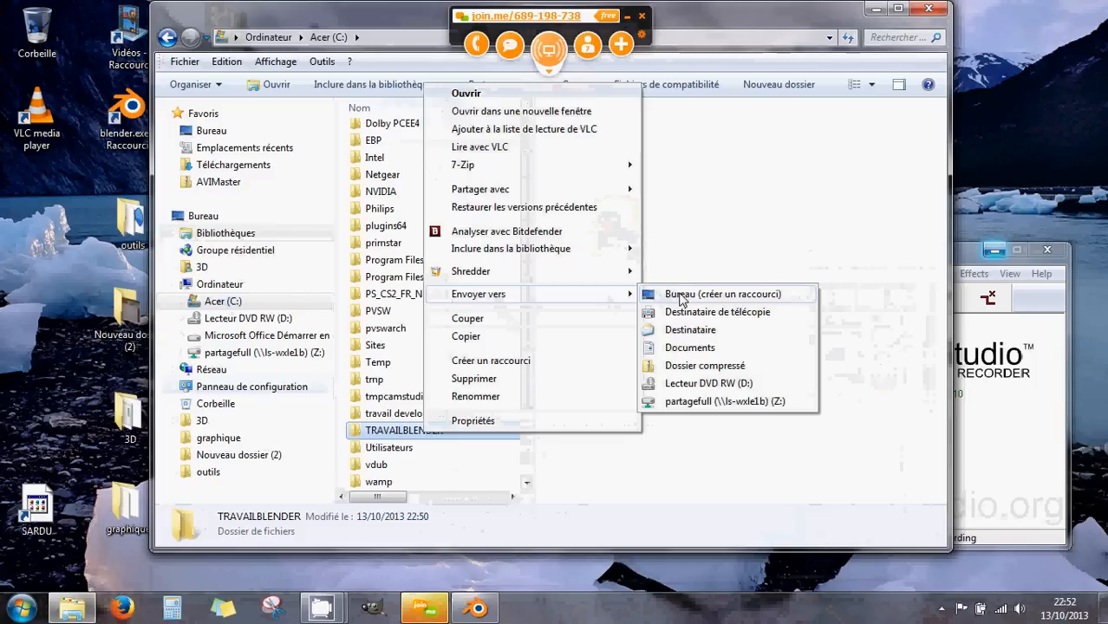
left_click(680, 296)
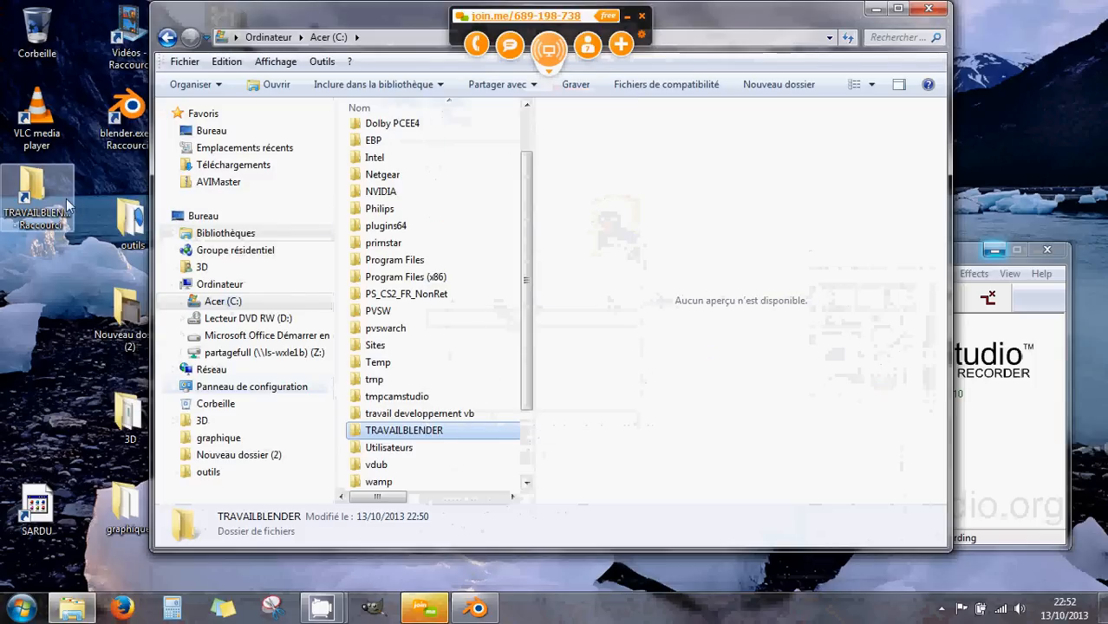
left_click(929, 10)
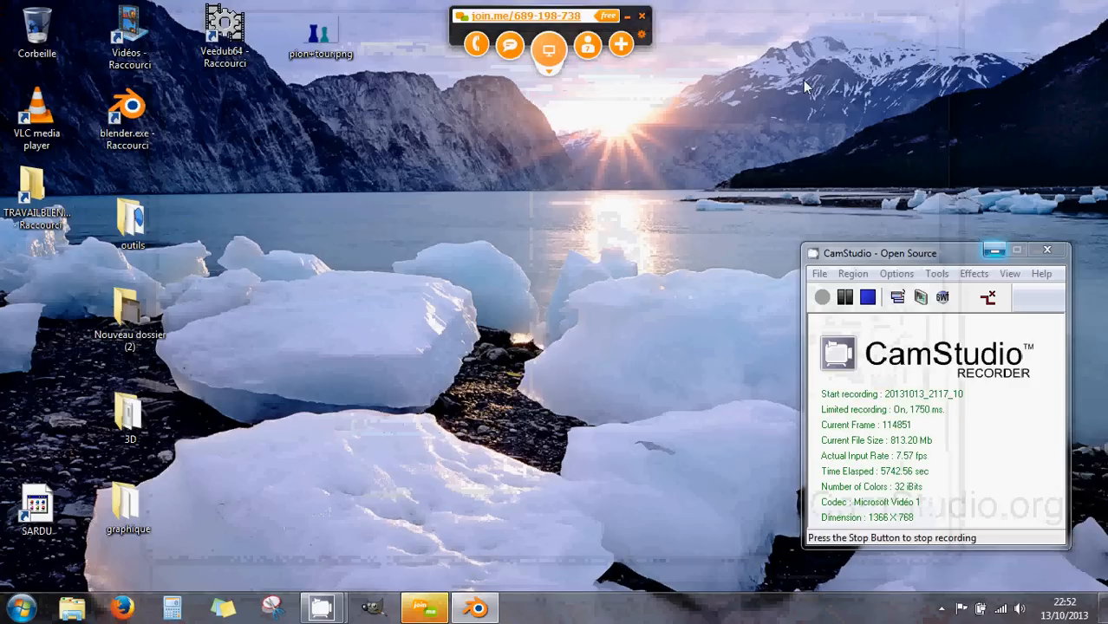
- Open the TRAVAILBLENDER folder from its desktop shortcut to check its contents, and close it
left_click(36, 192)
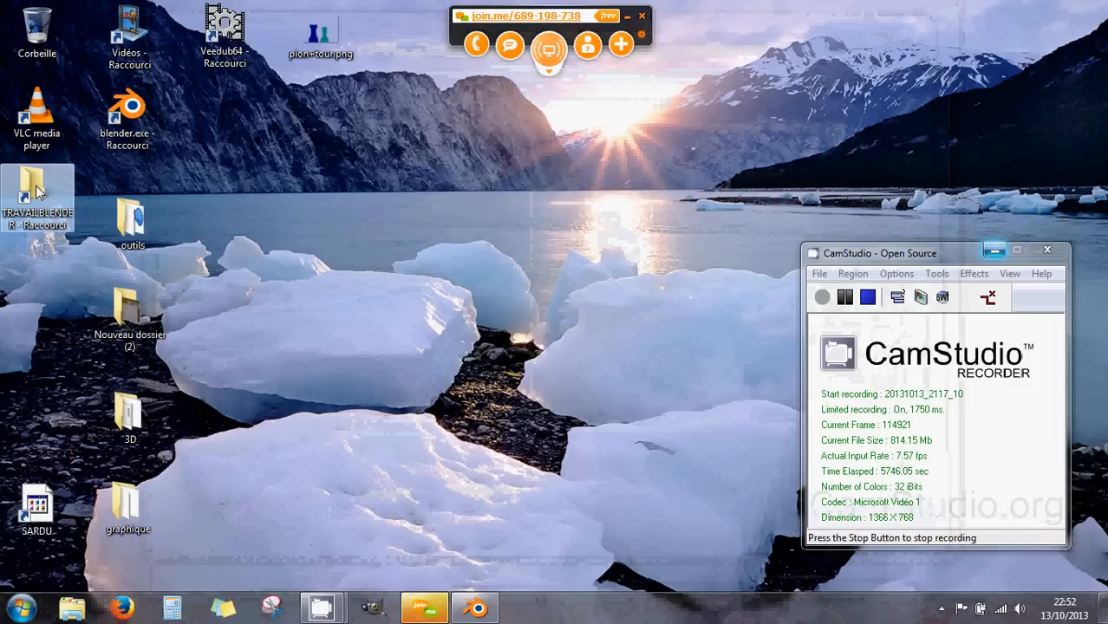
double_click(37, 192)
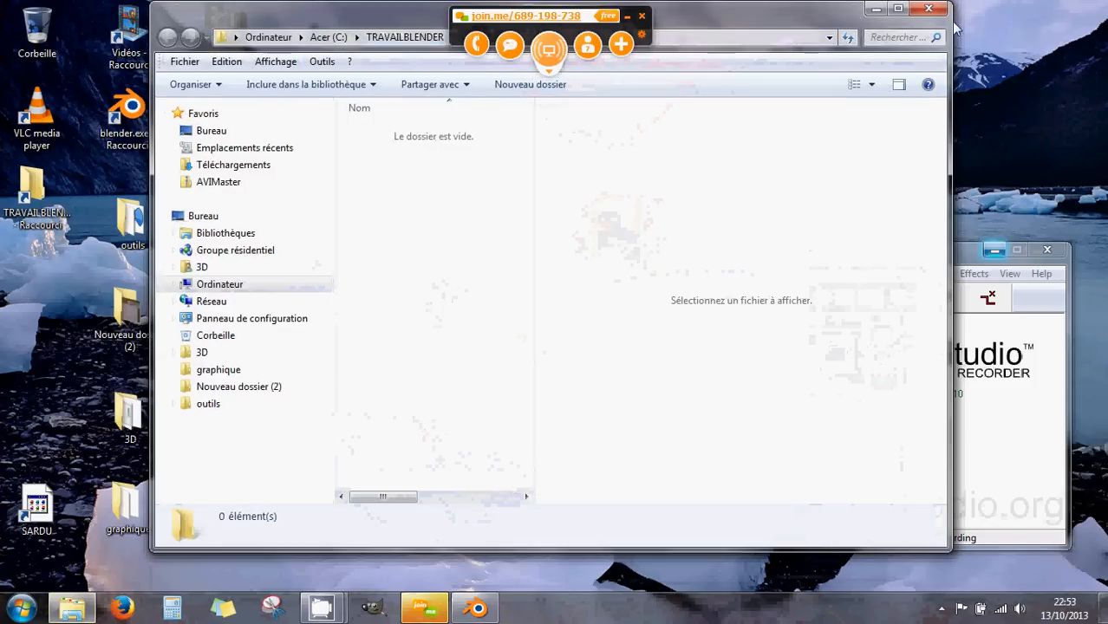
left_click(928, 8)
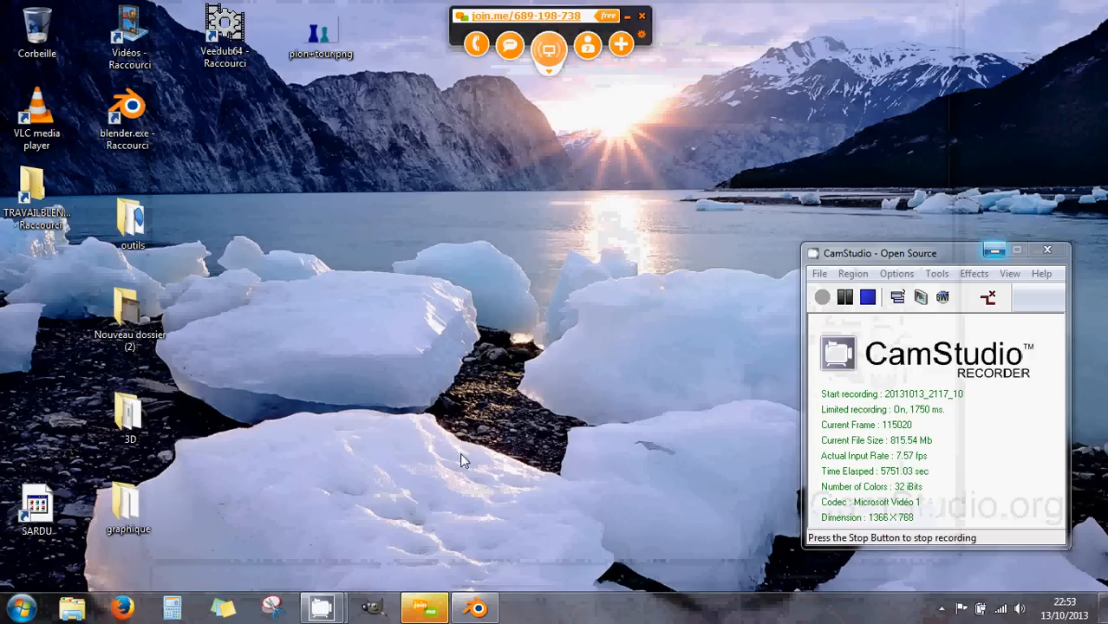
- Switch back to Blender and start another Save As for the rook scene
left_click(465, 614)
left_click(76, 38)
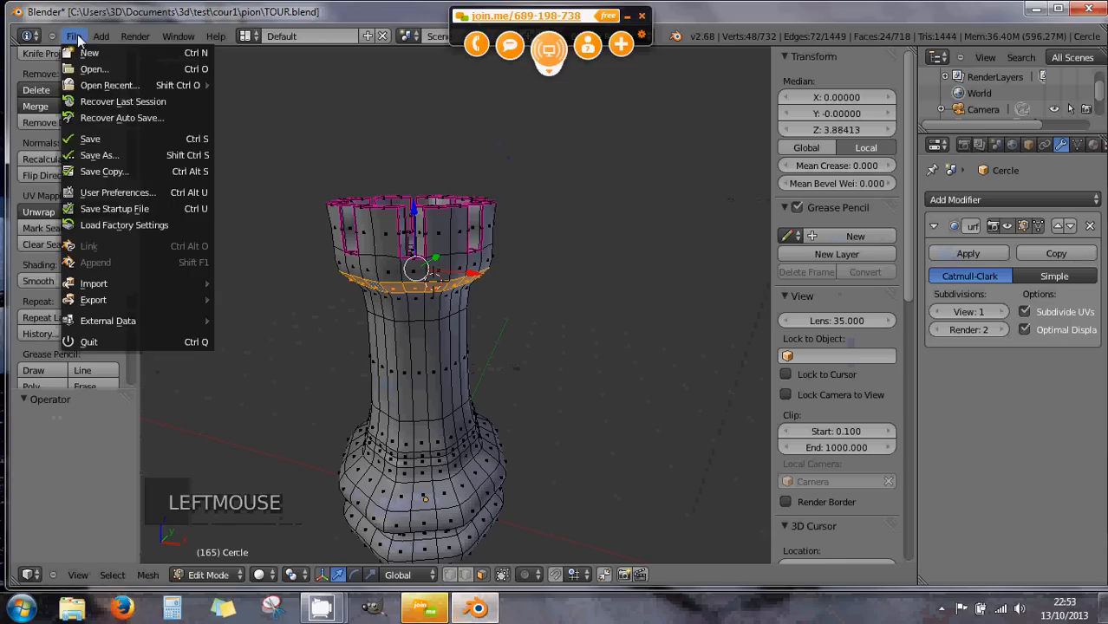
left_click(97, 155)
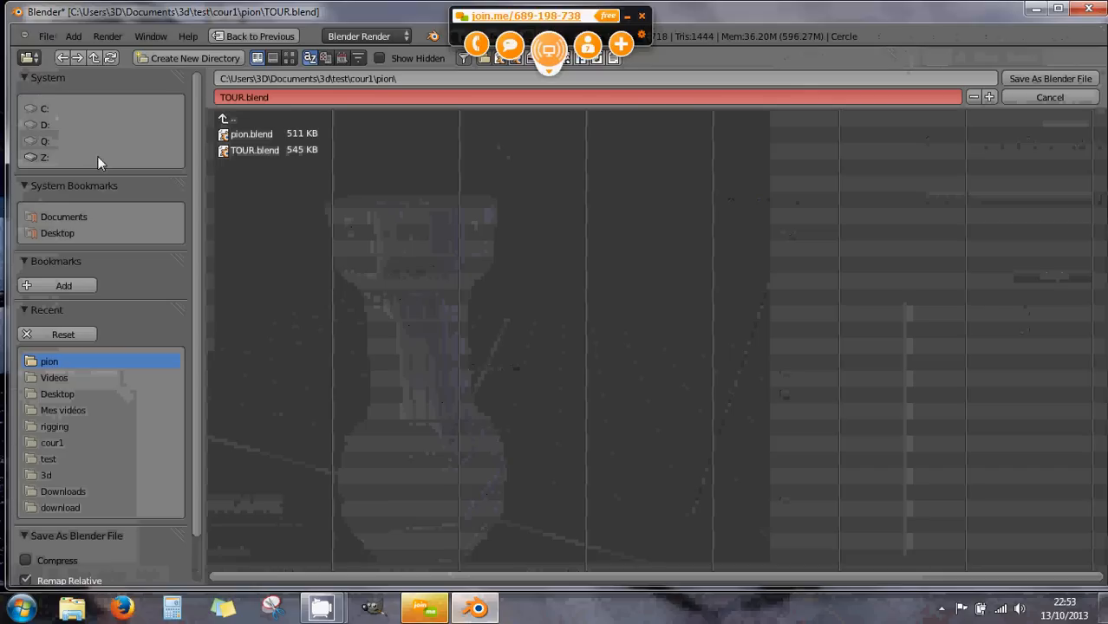
- Browse the Desktop folder in the save dialog using the thumbnail, long-list and short-list displays
left_click(50, 232)
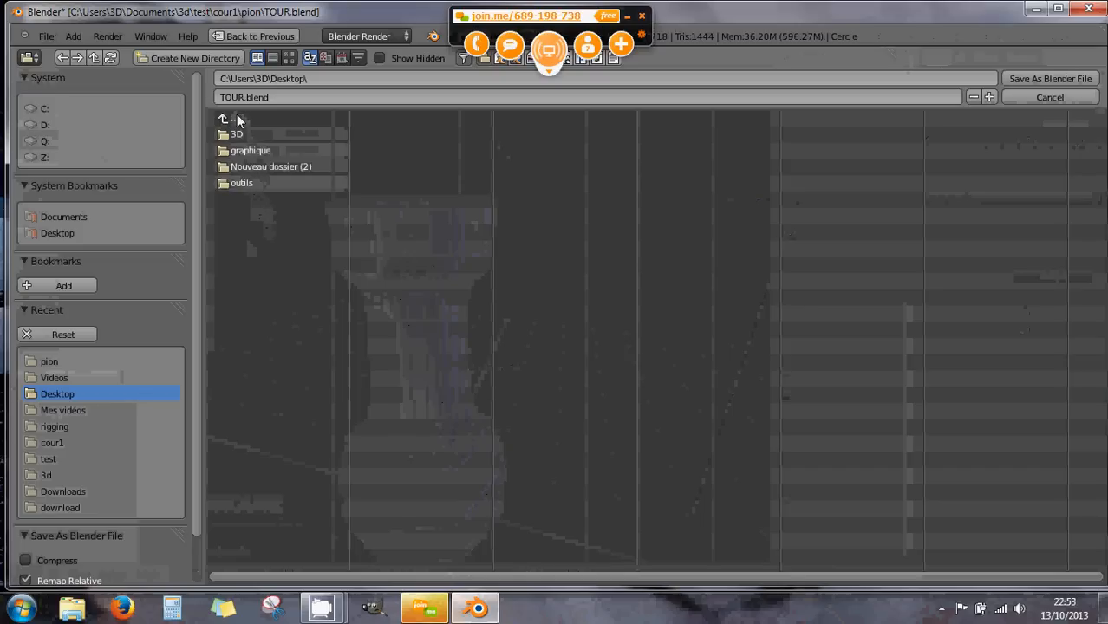
left_click(286, 61)
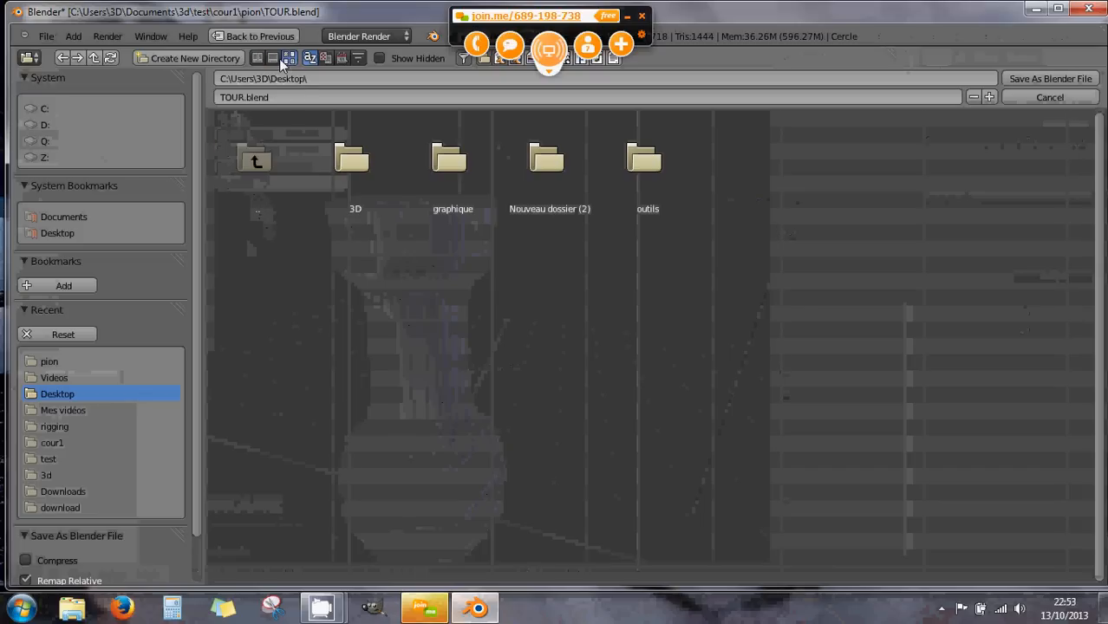
left_click(278, 61)
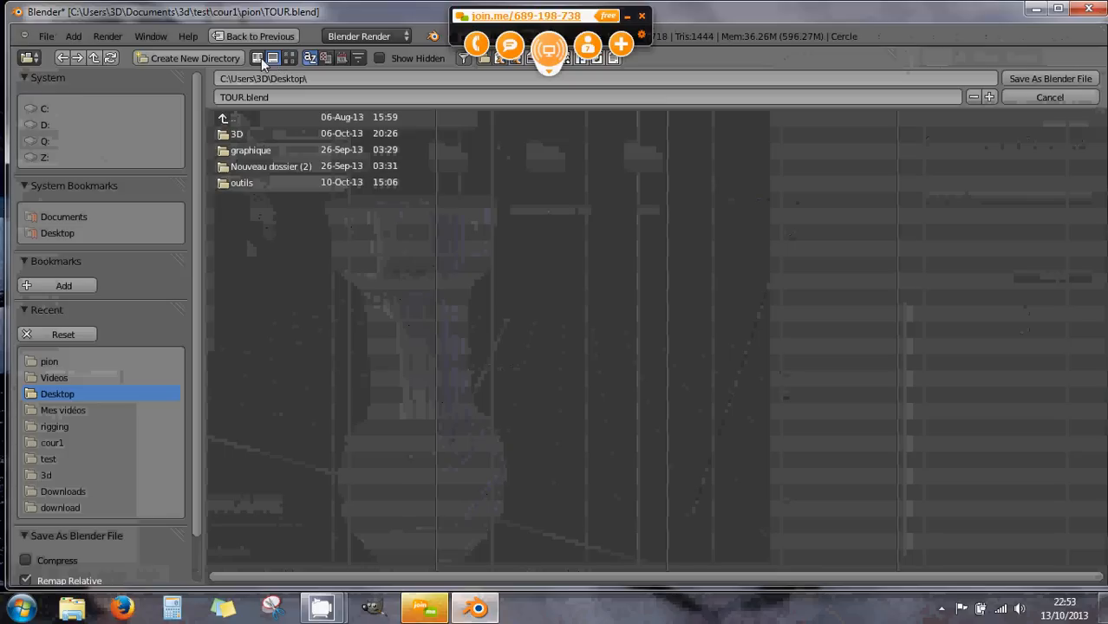
left_click(259, 58)
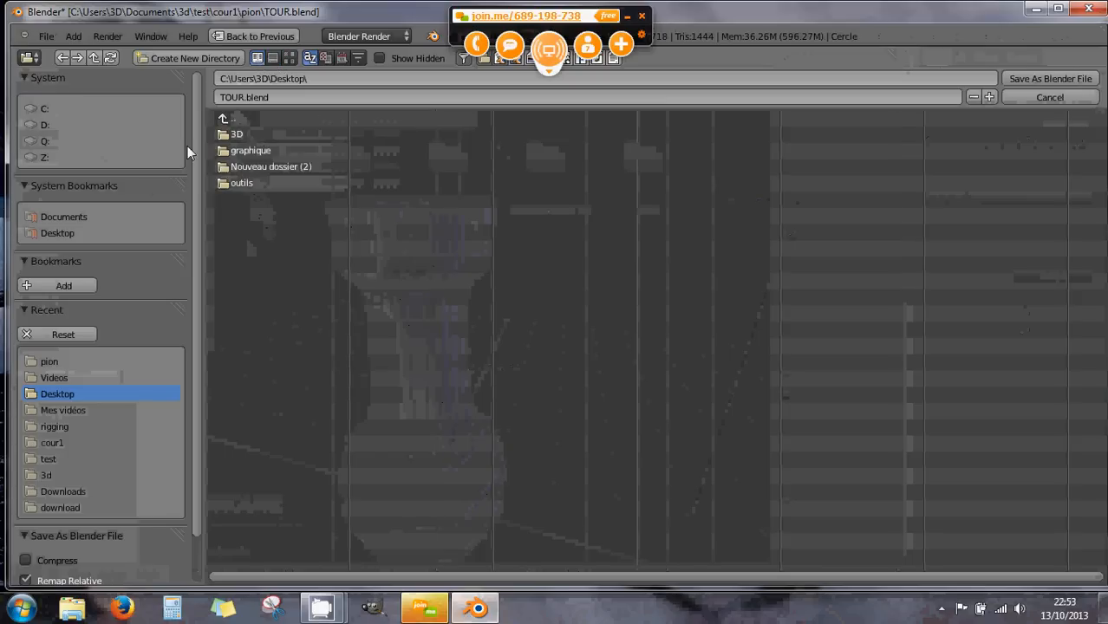
- Browse to the C: drive root, collapse the System Bookmarks section and add C: as a bookmark
left_click(37, 107)
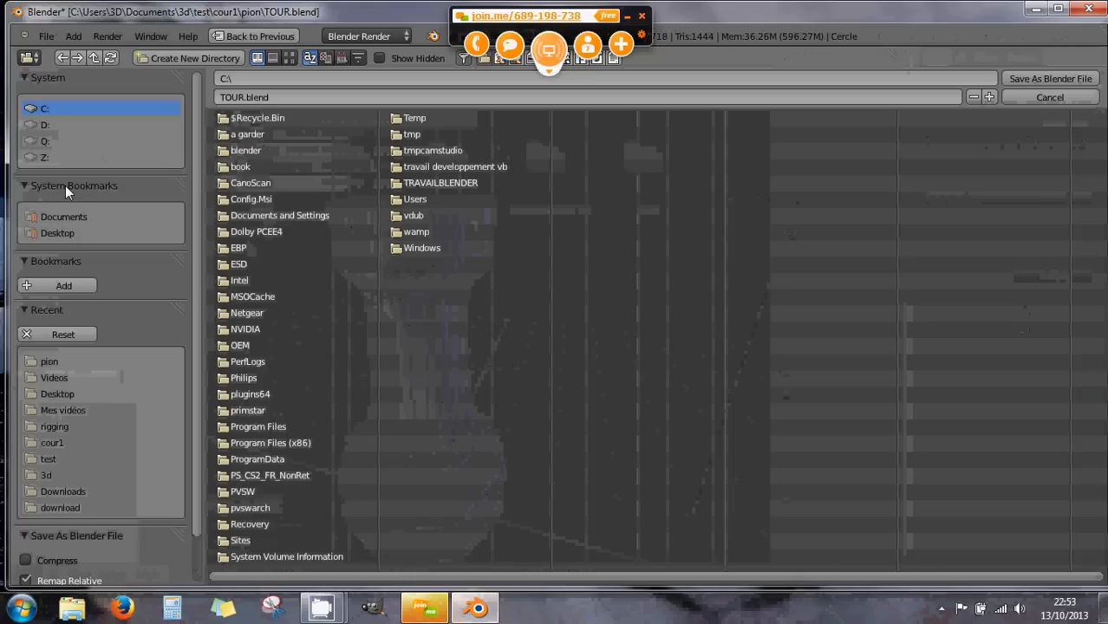
left_click(26, 186)
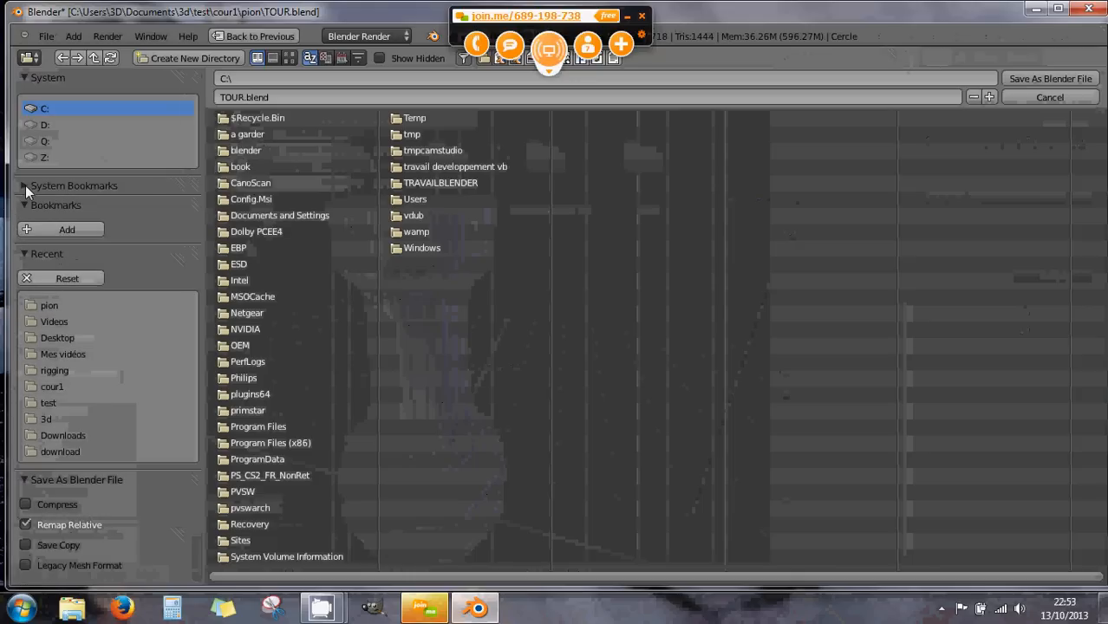
left_click(25, 186)
left_click(26, 186)
left_click(63, 228)
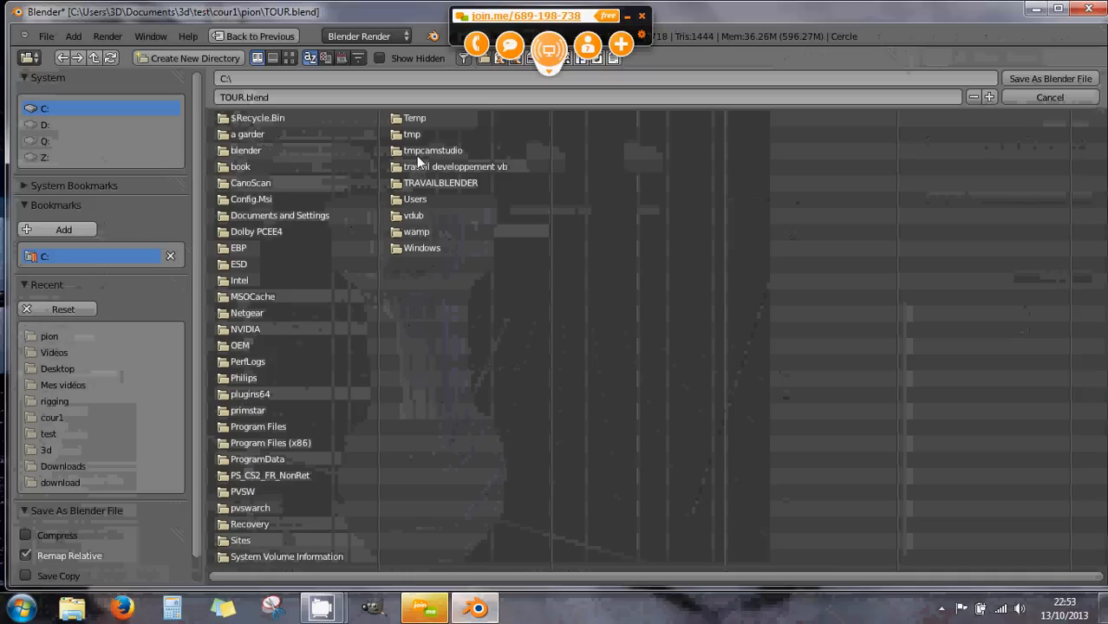
- Add the TRAVAILBLENDER folder on C: as a bookmark and remove the C: bookmark
left_click(416, 181)
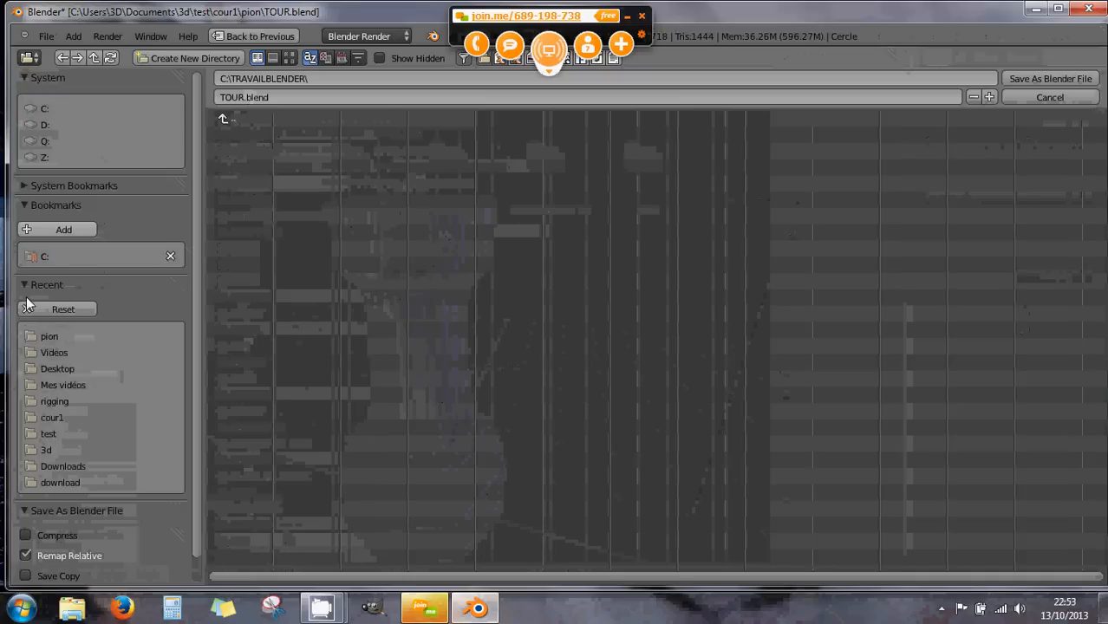
left_click(67, 228)
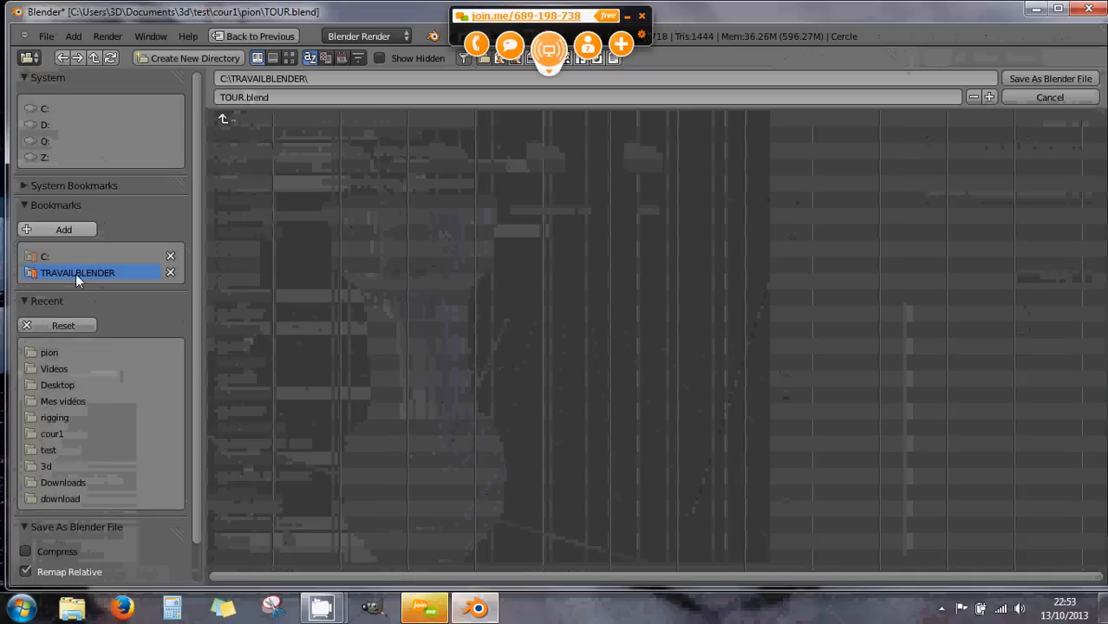
left_click(170, 256)
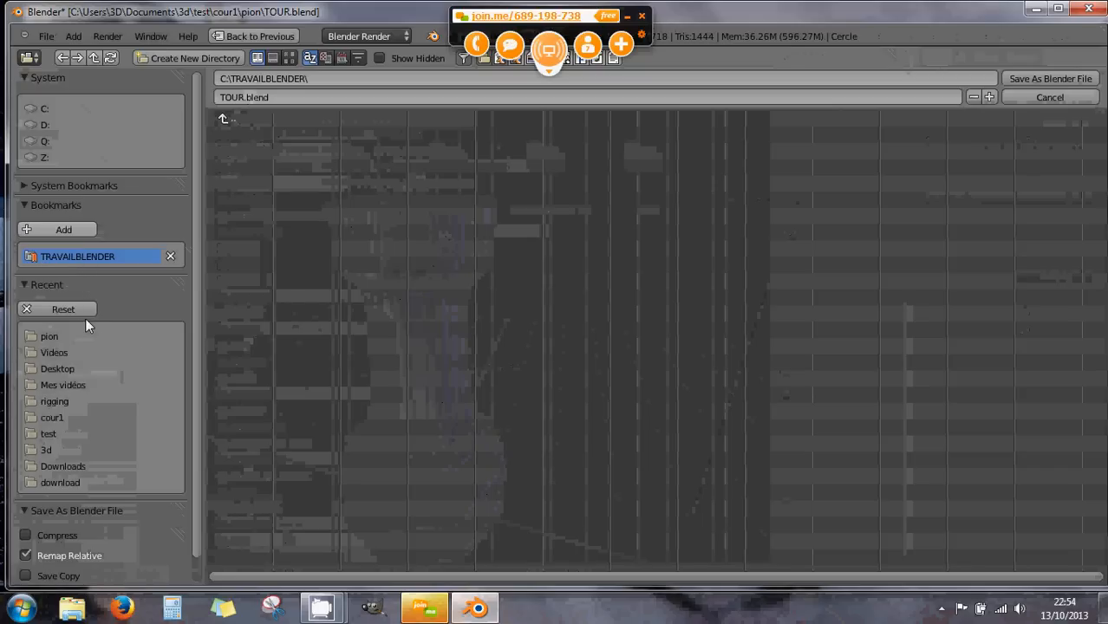
- Expand the System Bookmarks section, browse to the 3d folder inside Documents, and bookmark it
left_click(24, 185)
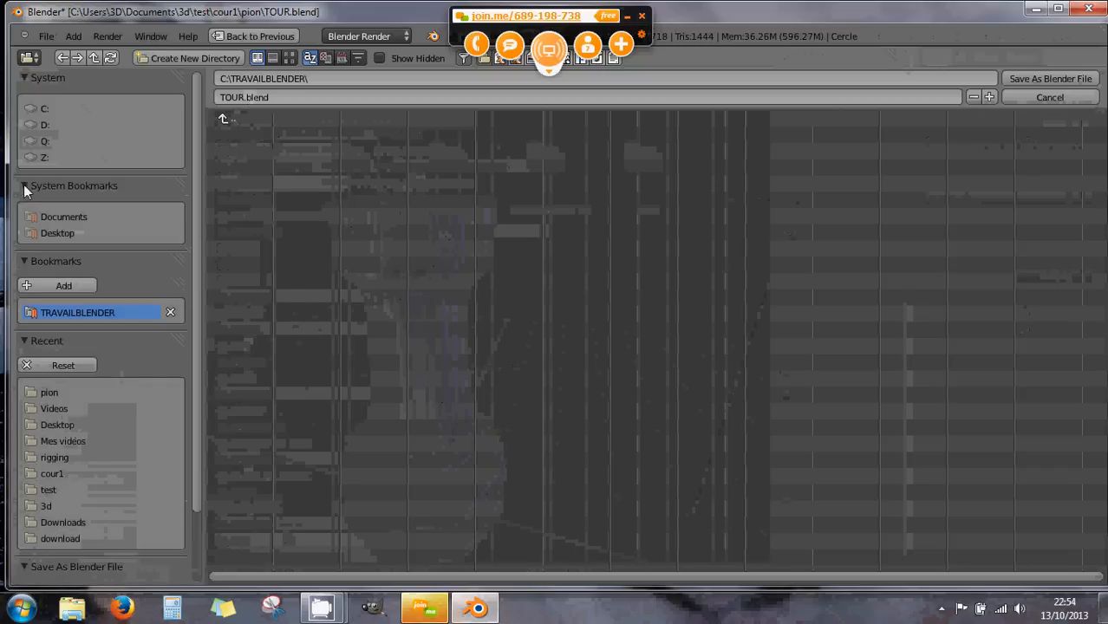
left_click(60, 217)
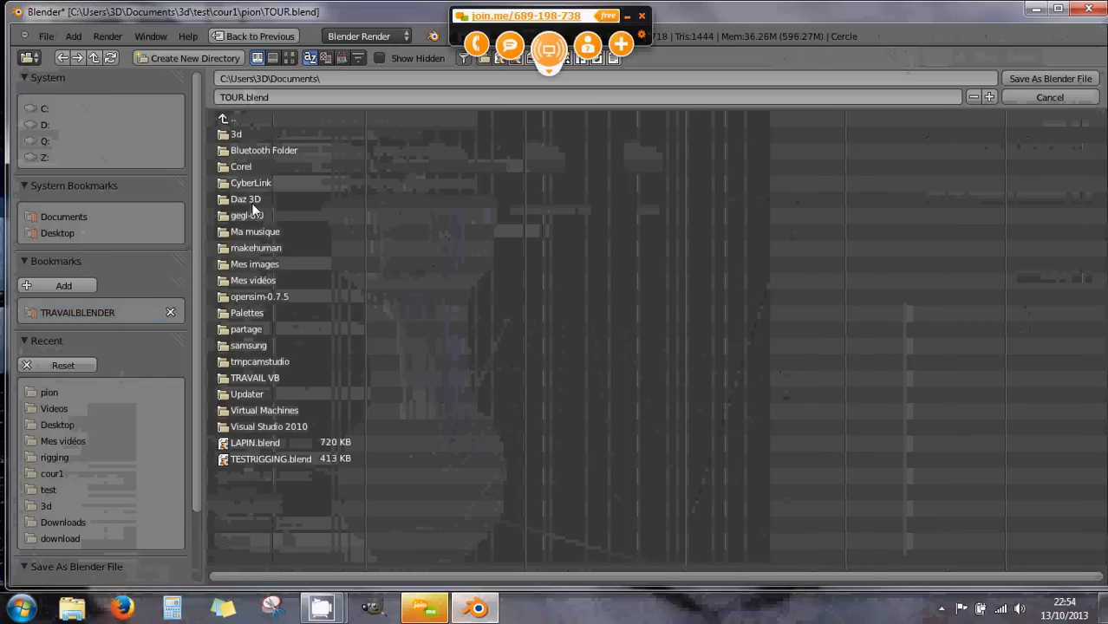
left_click(238, 133)
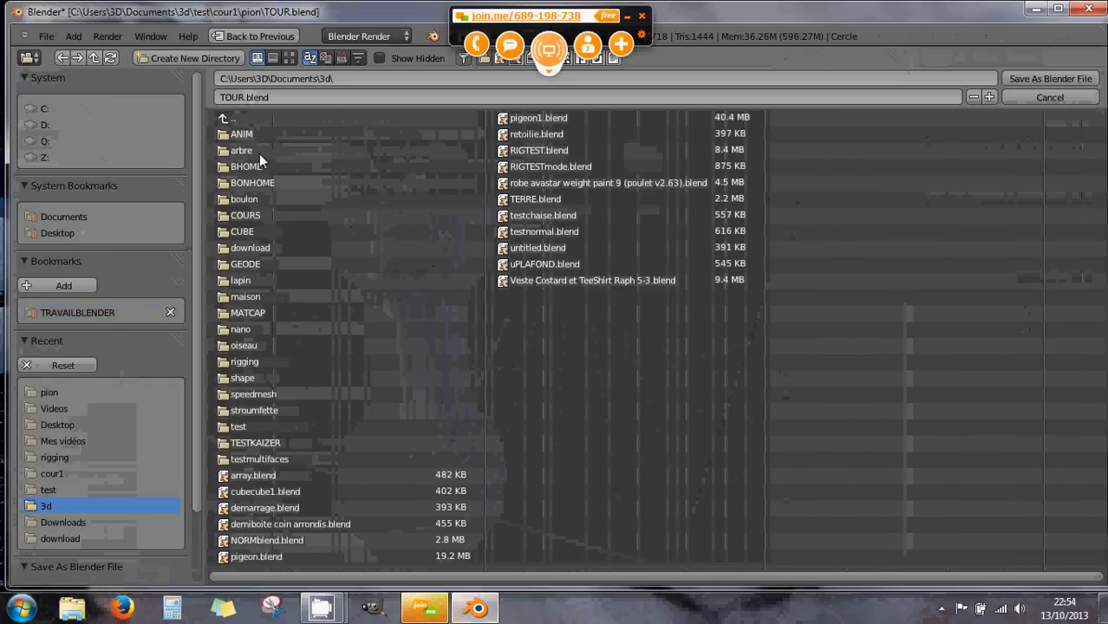
left_click(52, 282)
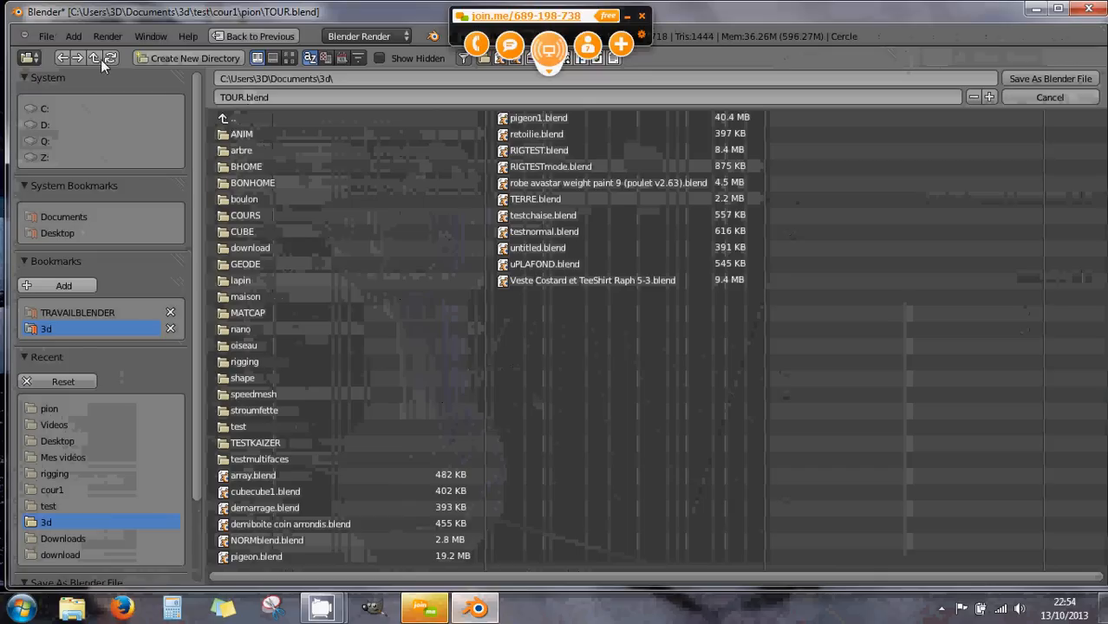
- Browse the 3d folder in long-list and thumbnail displays, sorting its files by extension and by modification time
left_click(273, 58)
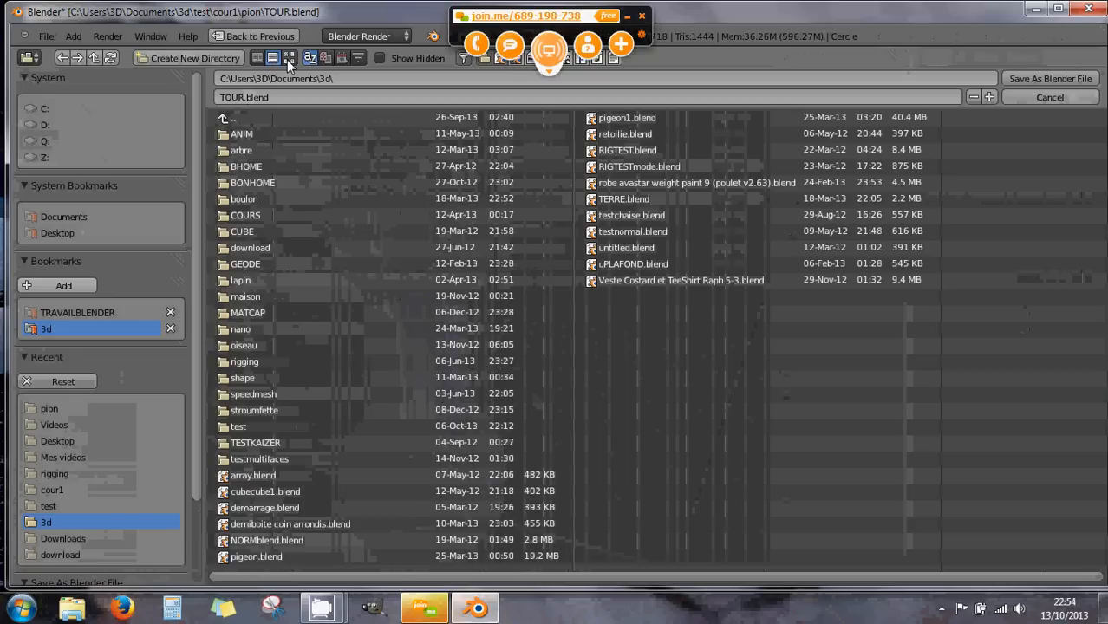
left_click(289, 58)
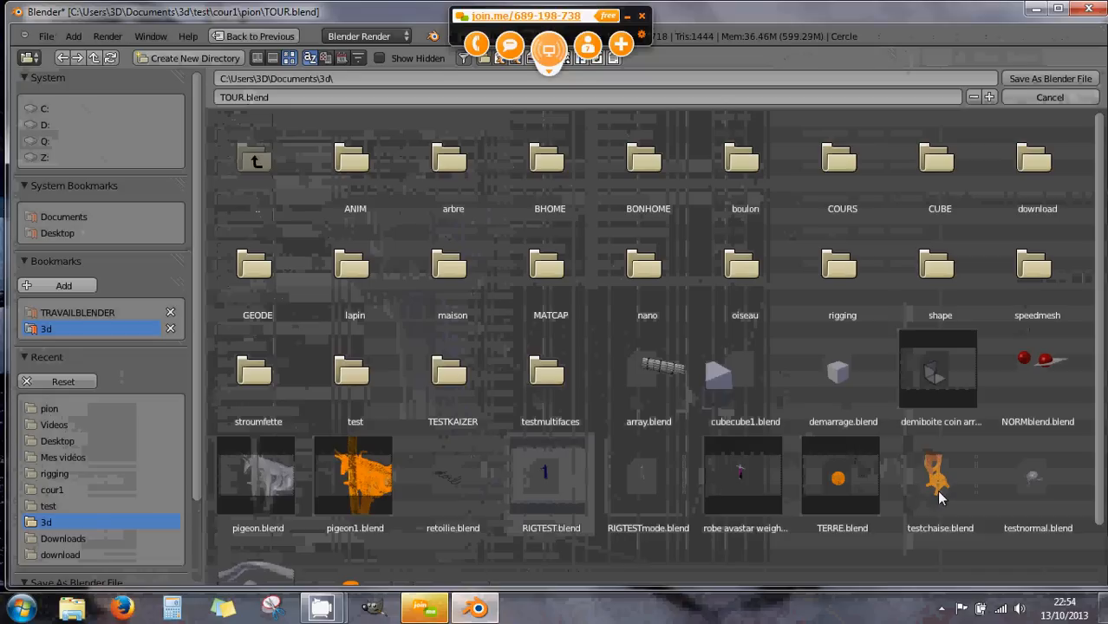
scroll(936, 490, "down", 1)
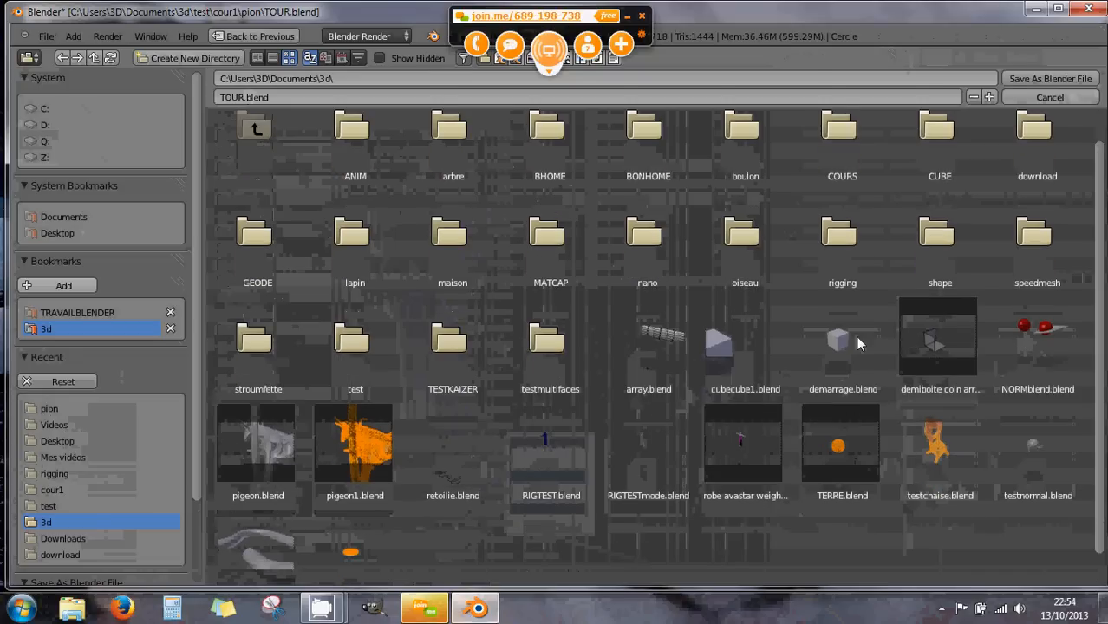
scroll(618, 477, "down", 1)
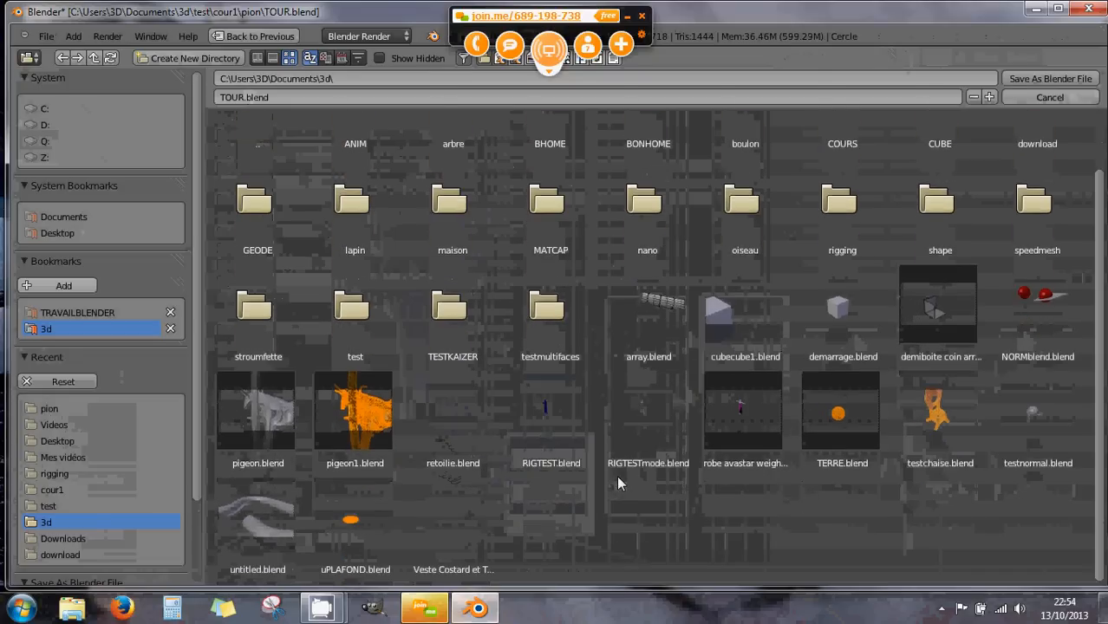
scroll(618, 478, "up", 1)
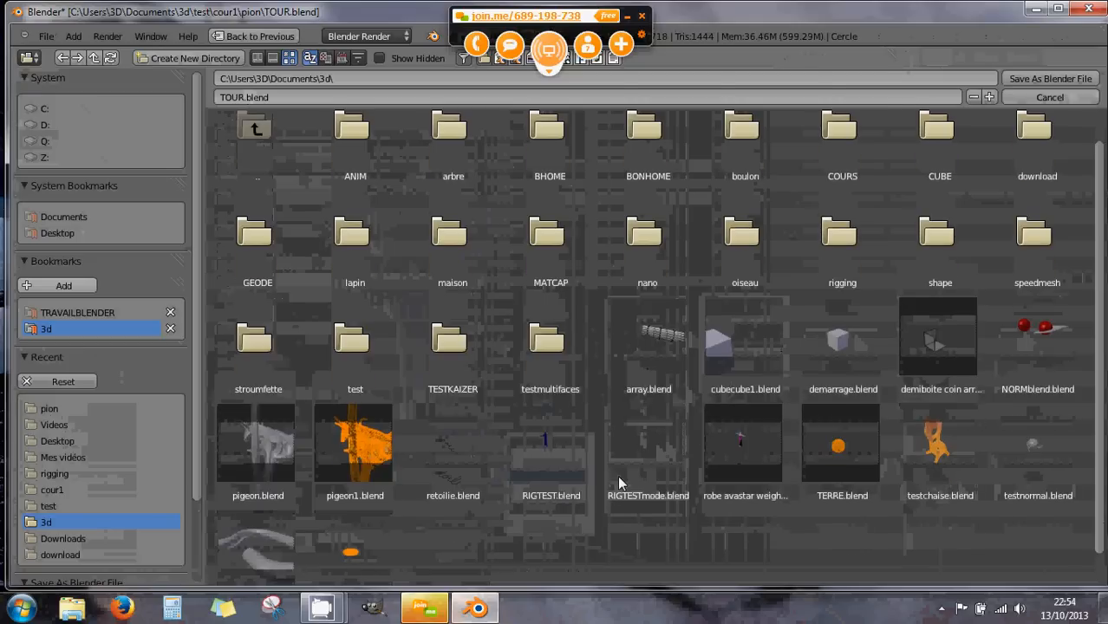
scroll(681, 446, "up", 1)
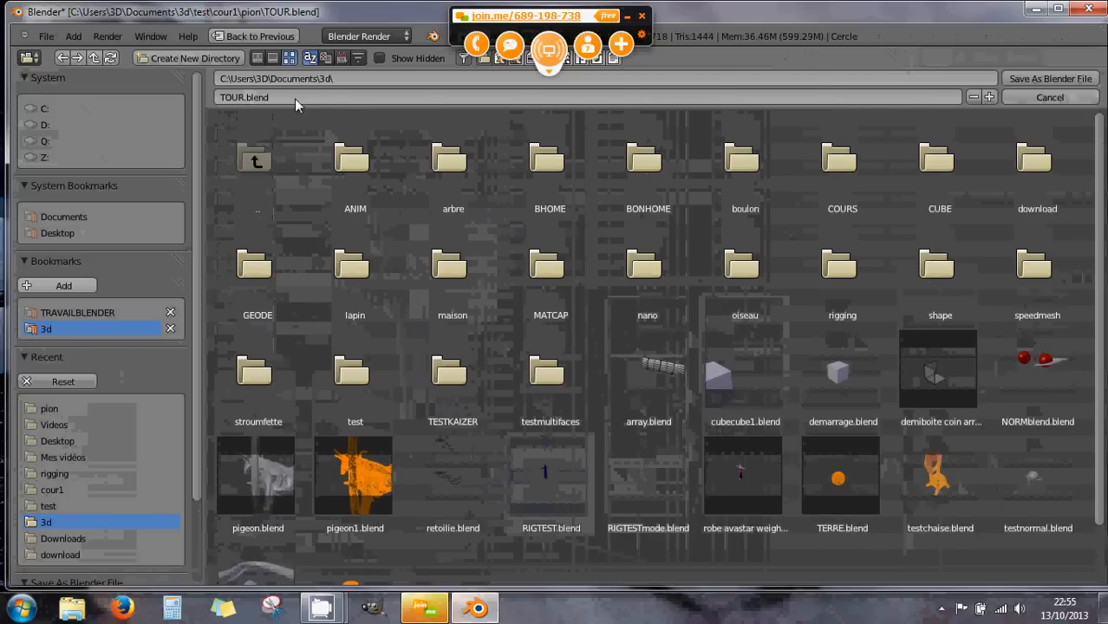
left_click(325, 58)
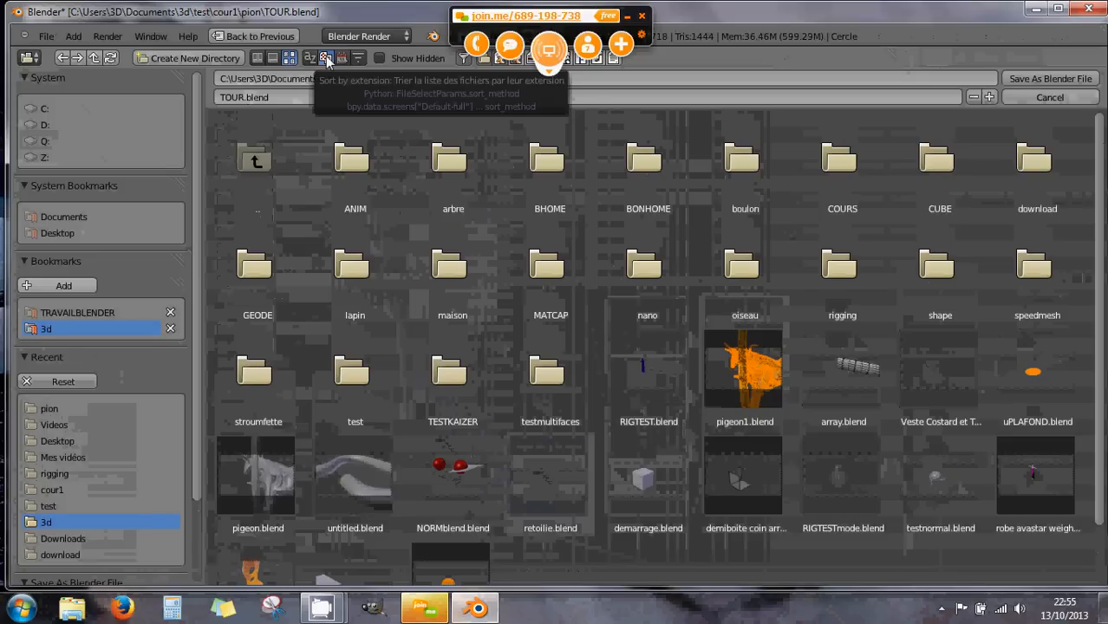
left_click(342, 58)
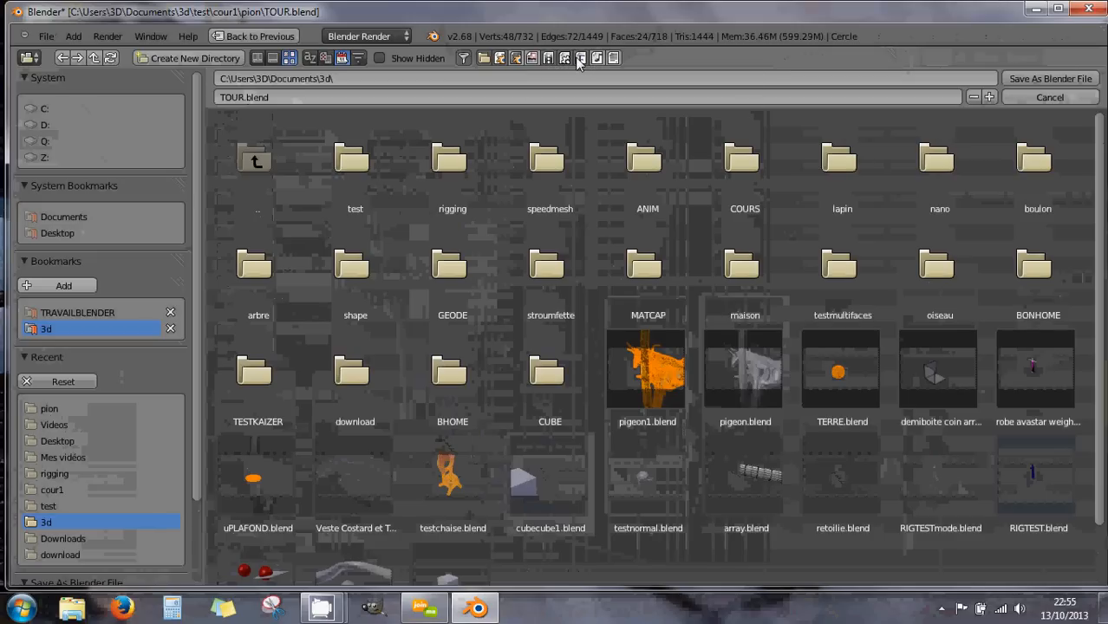
- Toggle the file filters to show images and backup .blend files and hide .blend files, and disable filtering
left_click(531, 58)
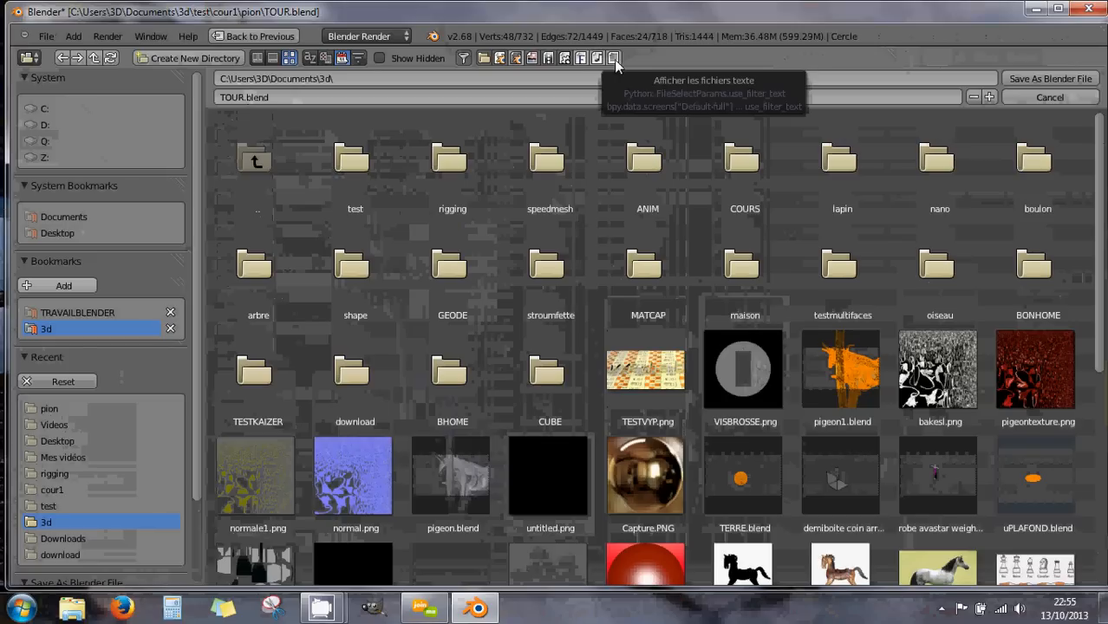
left_click(516, 58)
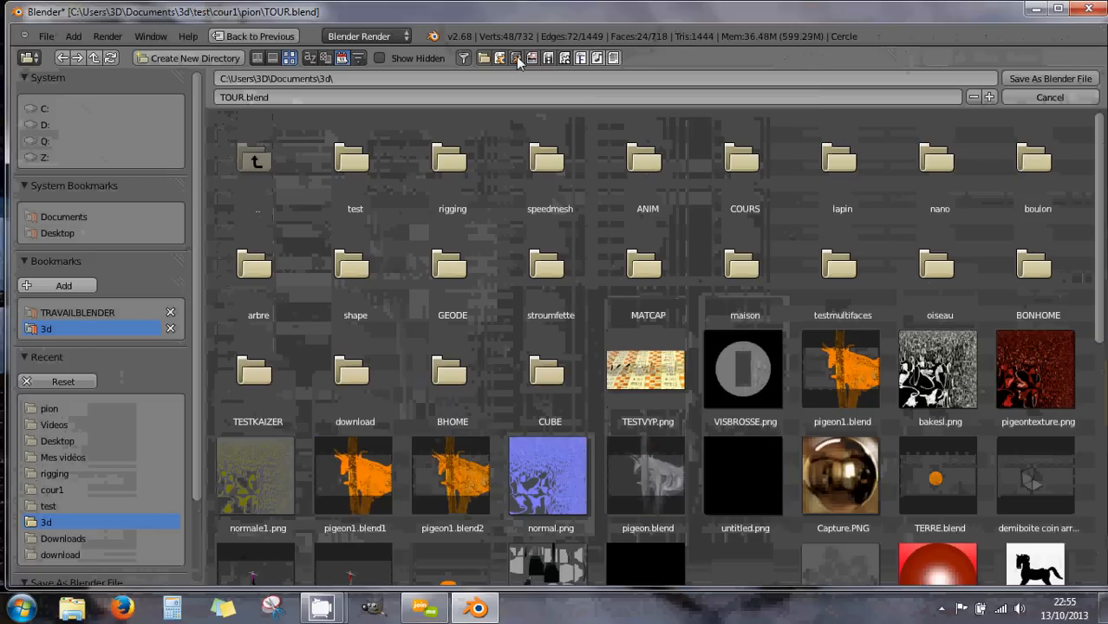
left_click(500, 58)
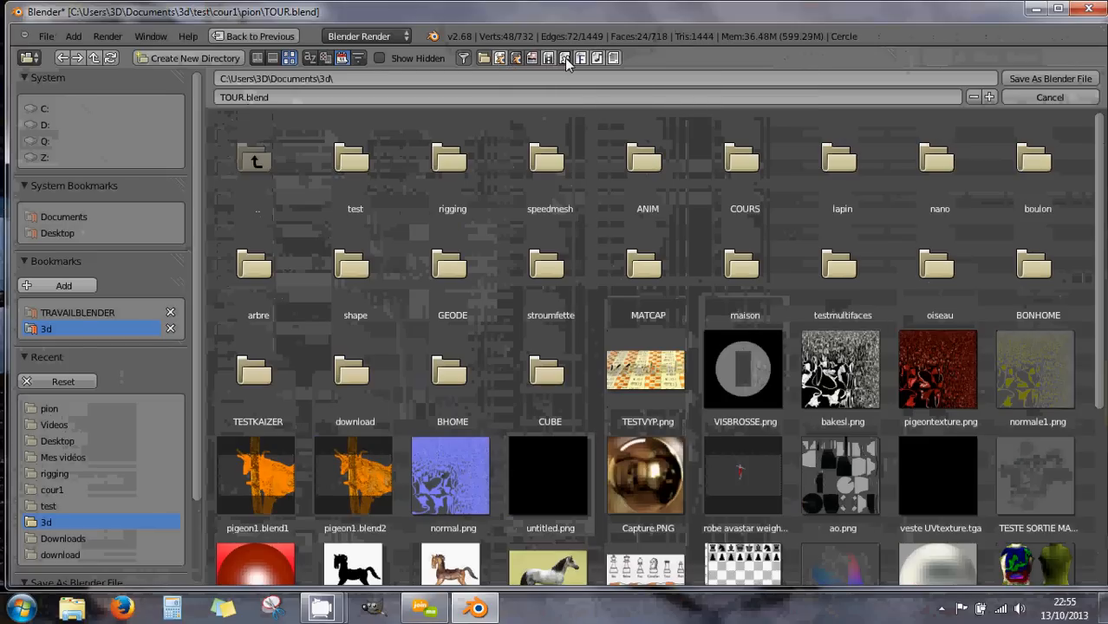
left_click(465, 58)
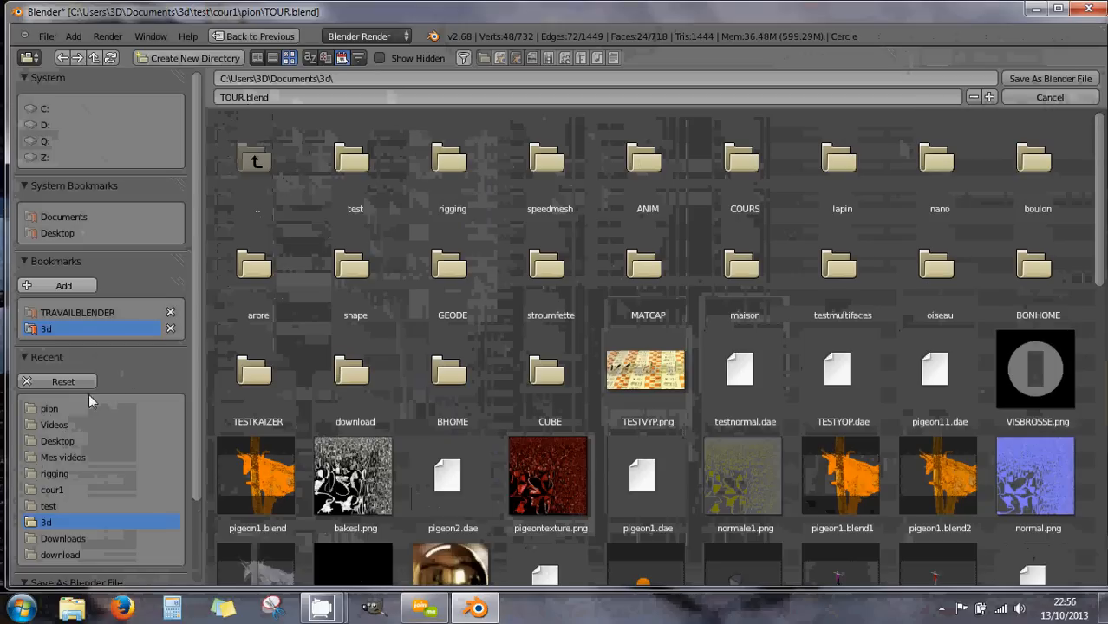
- Review the save options, increment the number in the TOUR.blend file name, and cancel the save
left_click_drag(197, 343, 192, 466)
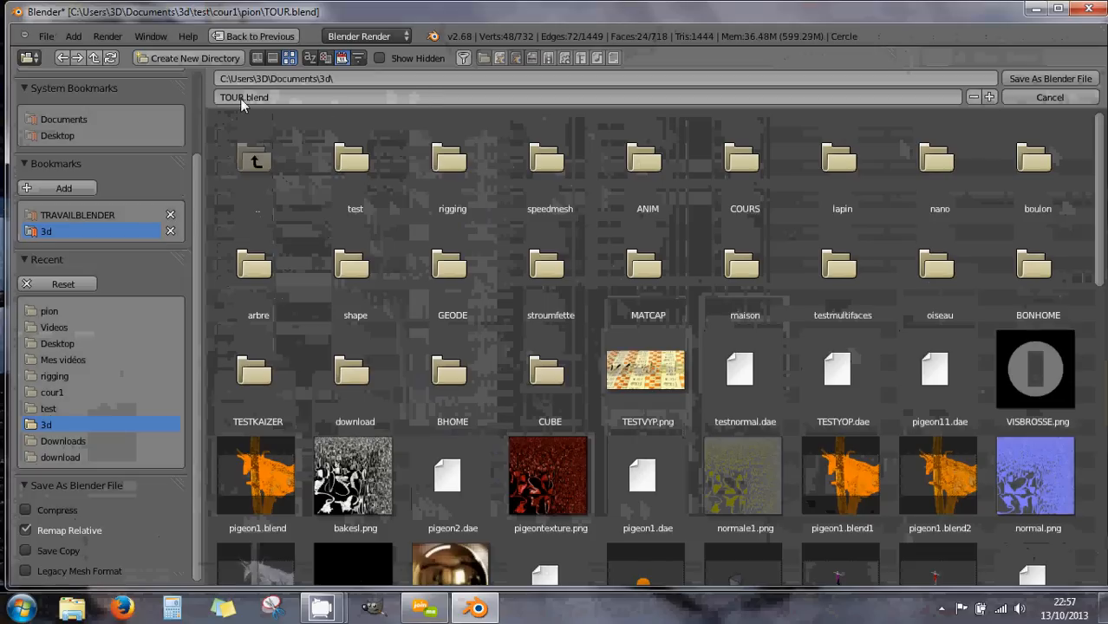
left_click(989, 97)
left_click(1058, 98)
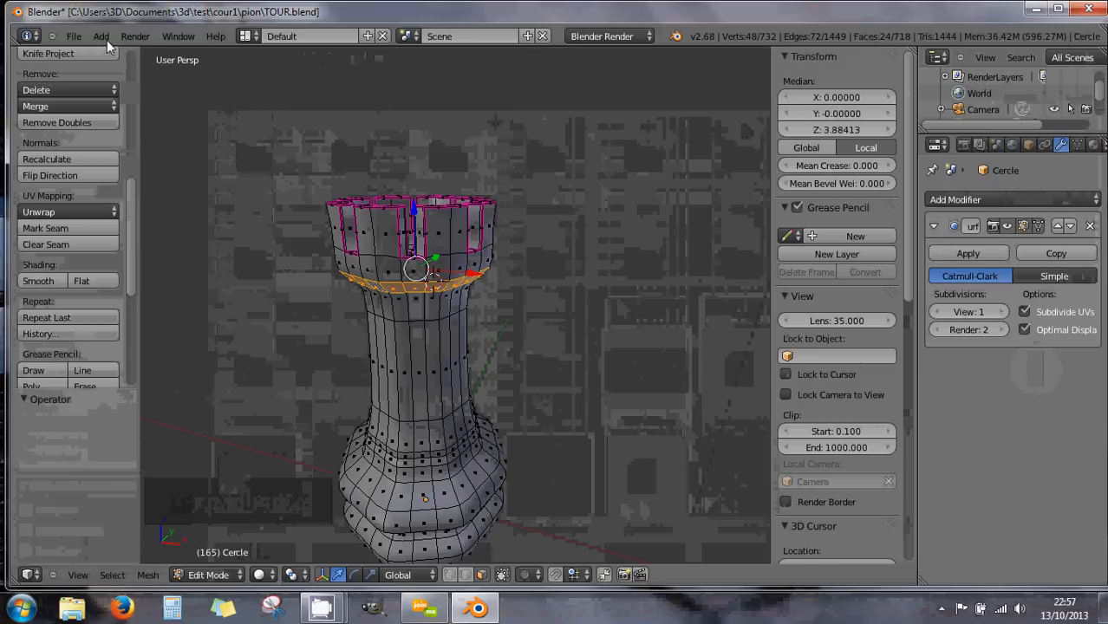
left_click(74, 39)
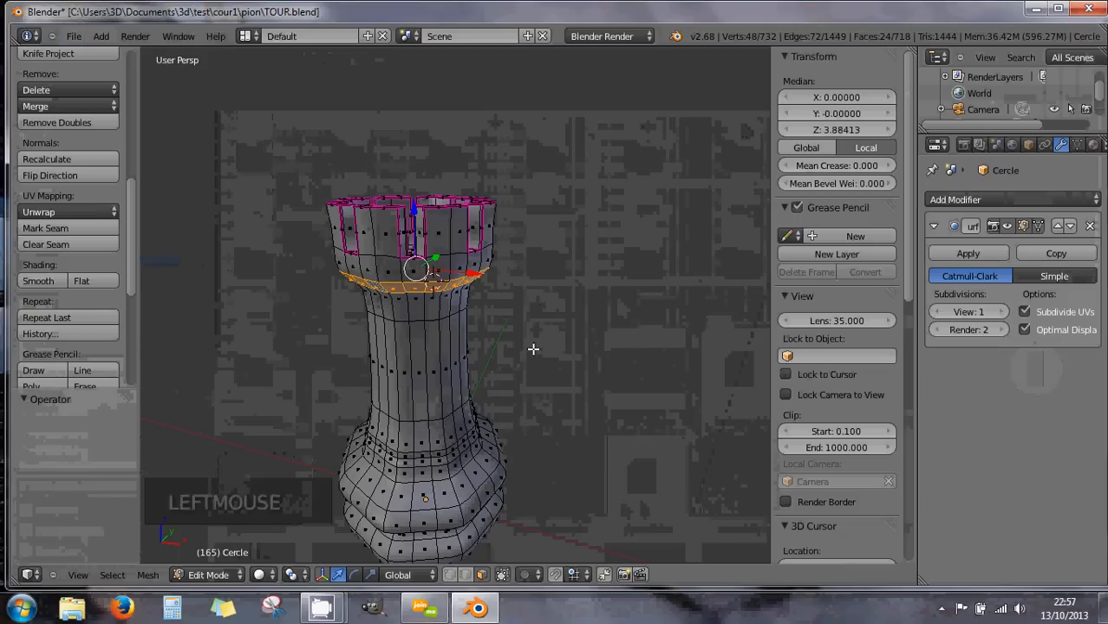
scroll(528, 348, "down", 1)
middle_click_drag(529, 350, 572, 334)
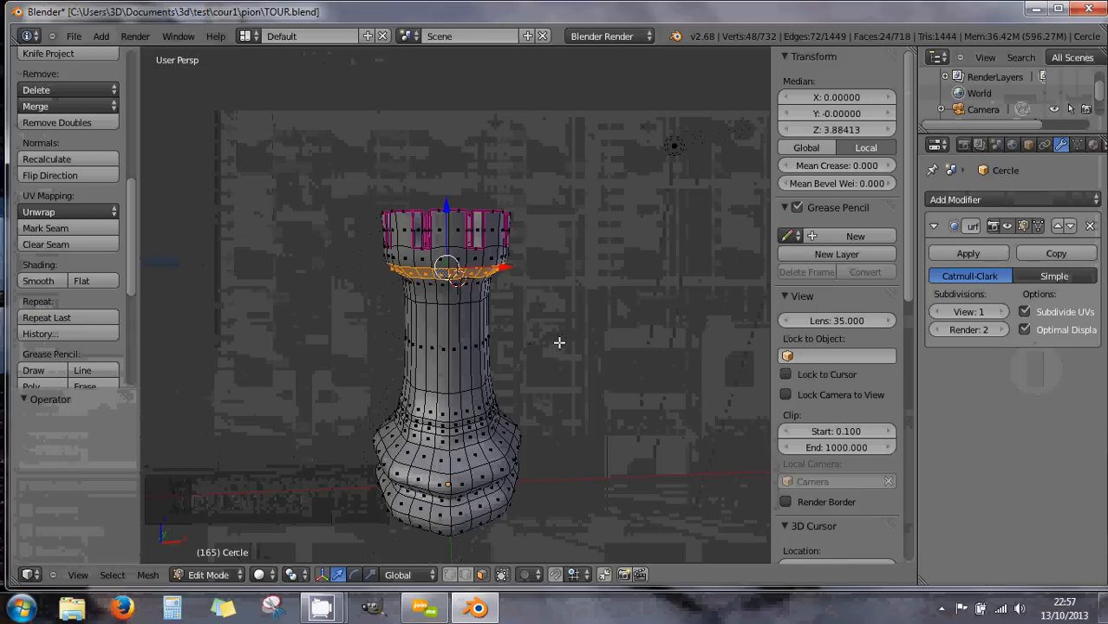
middle_click_drag(559, 343, 546, 386)
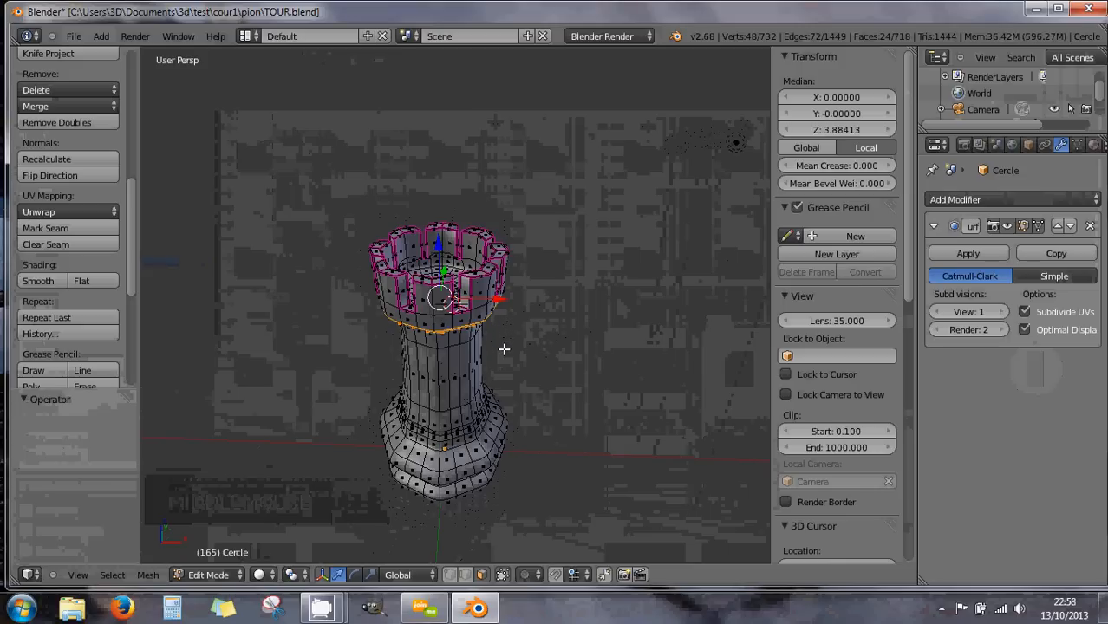
middle_click_drag(510, 349, 556, 299)
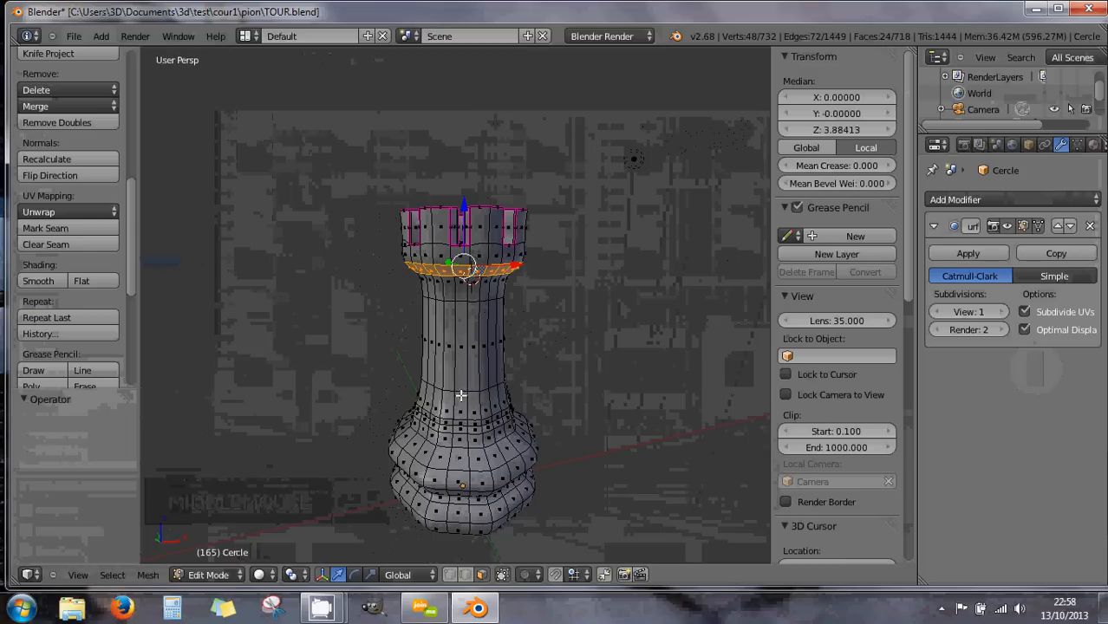
middle_click_drag(527, 398, 419, 427)
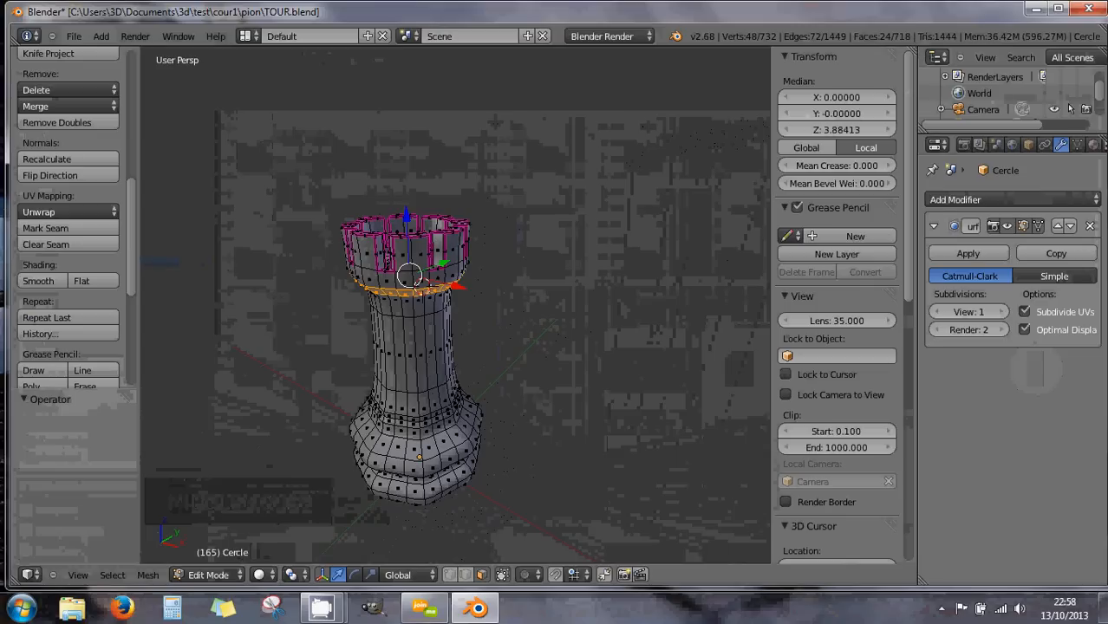
- Split the 3D viewport into two side-by-side areas and look through the available editor types
left_click_drag(904, 51, 573, 58)
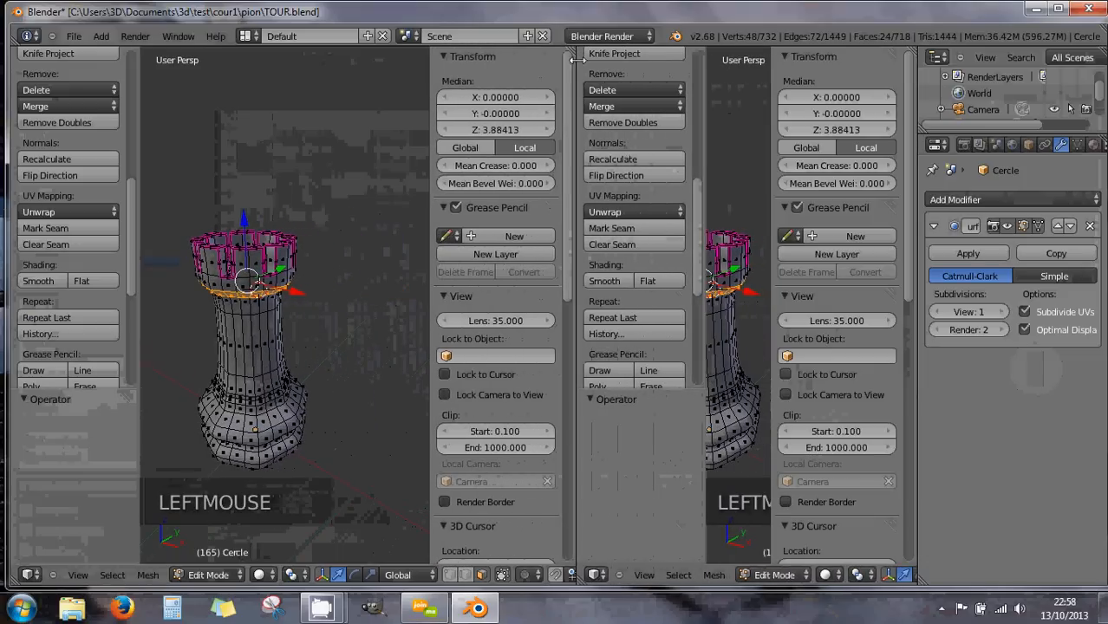
left_click(595, 573)
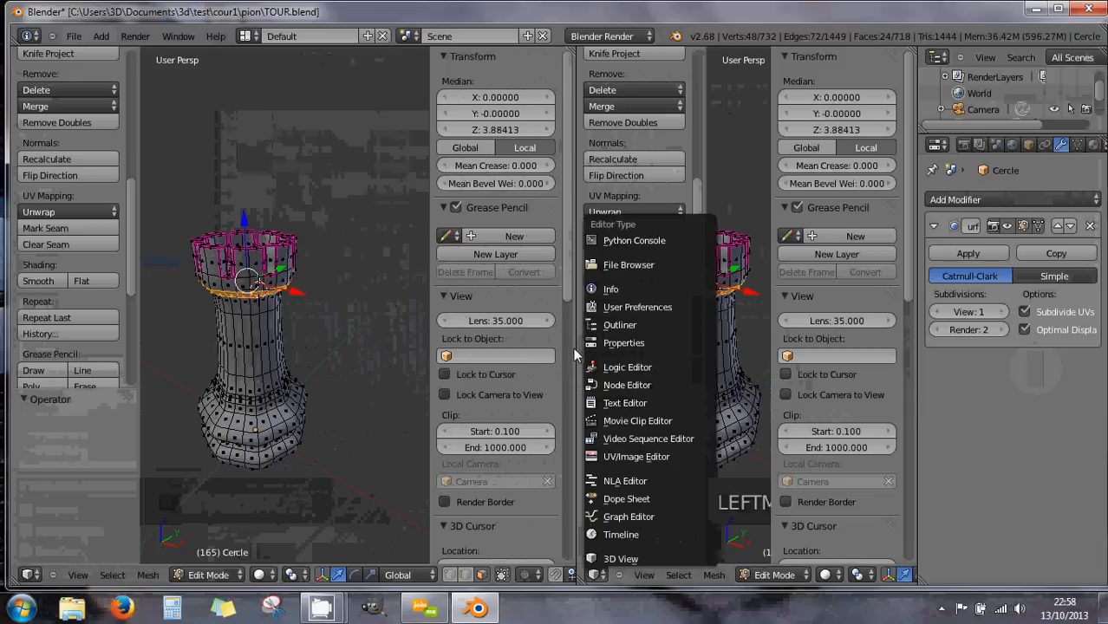
left_click(380, 397)
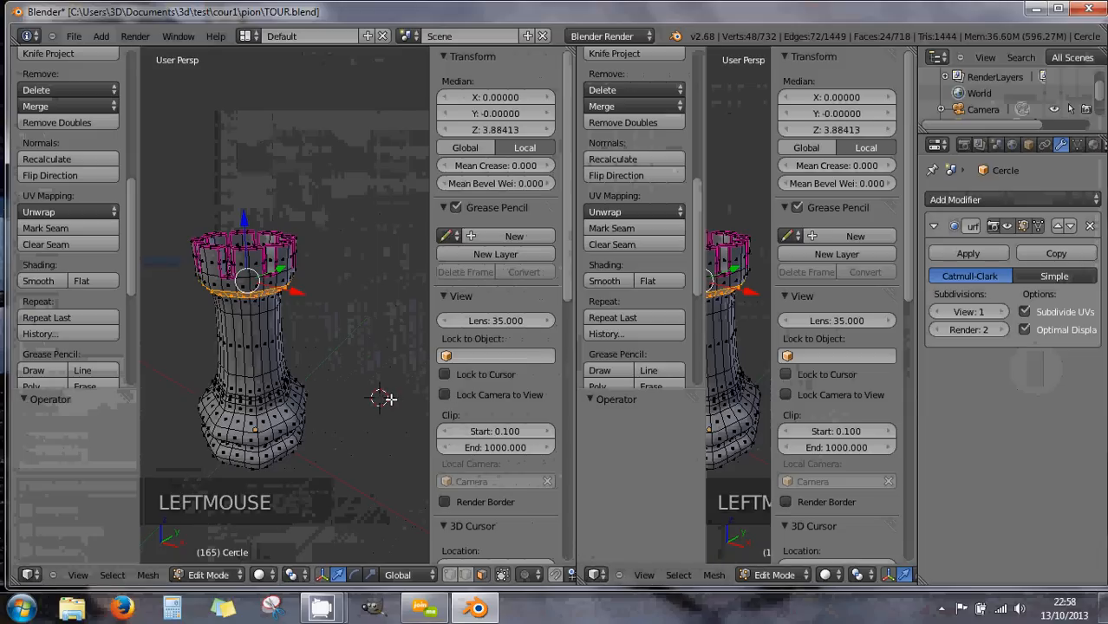
- Switch the original 3D view to Quad View and collapse the tool shelf in the newly split view
key("ctrl+alt+q")
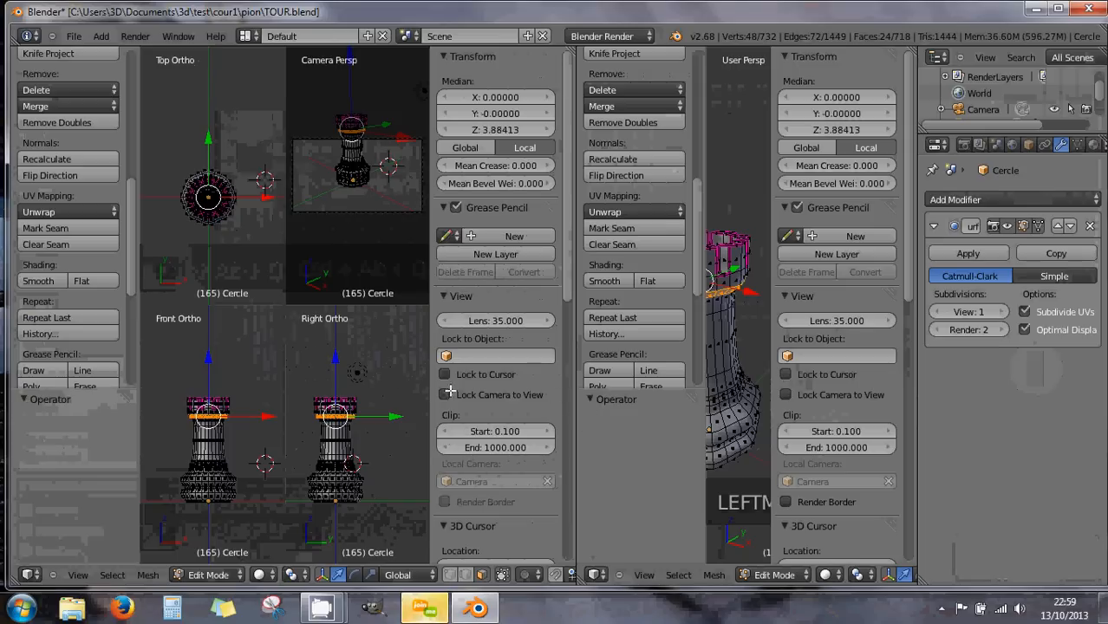
left_click_drag(575, 427, 551, 430)
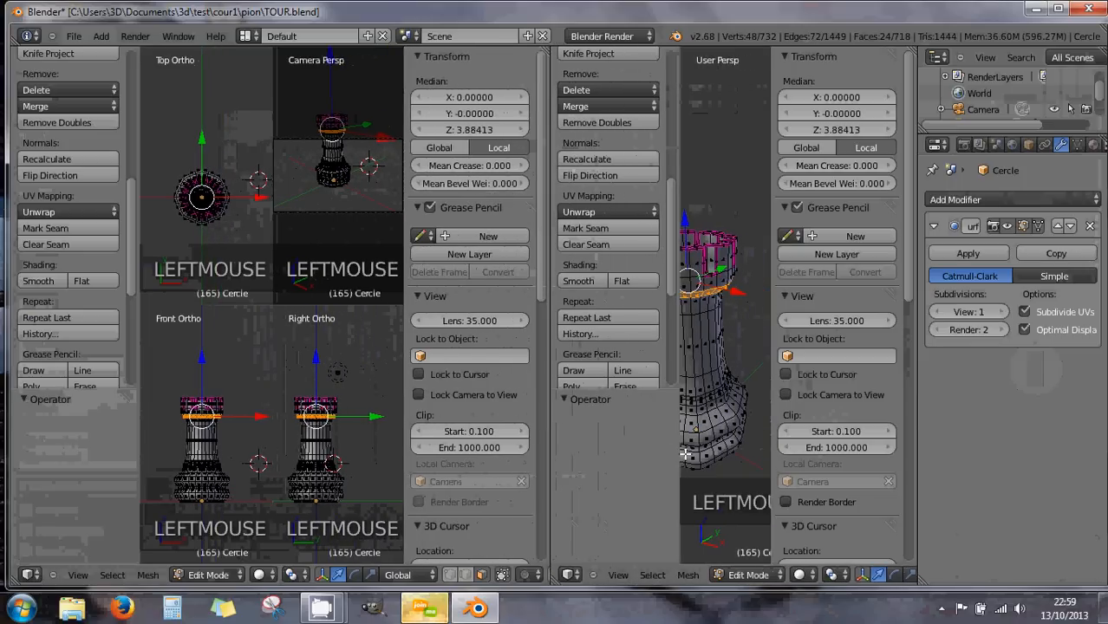
double_click(682, 459)
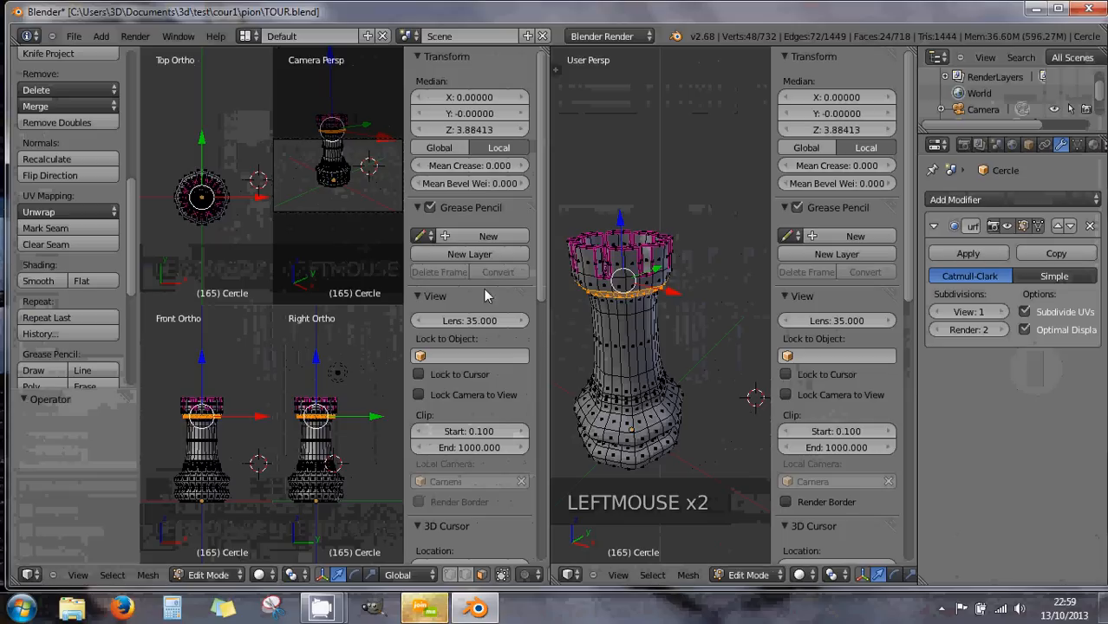
- Join the two 3D view areas, keeping the Quad View area and removing the single perspective view
right_click(550, 407)
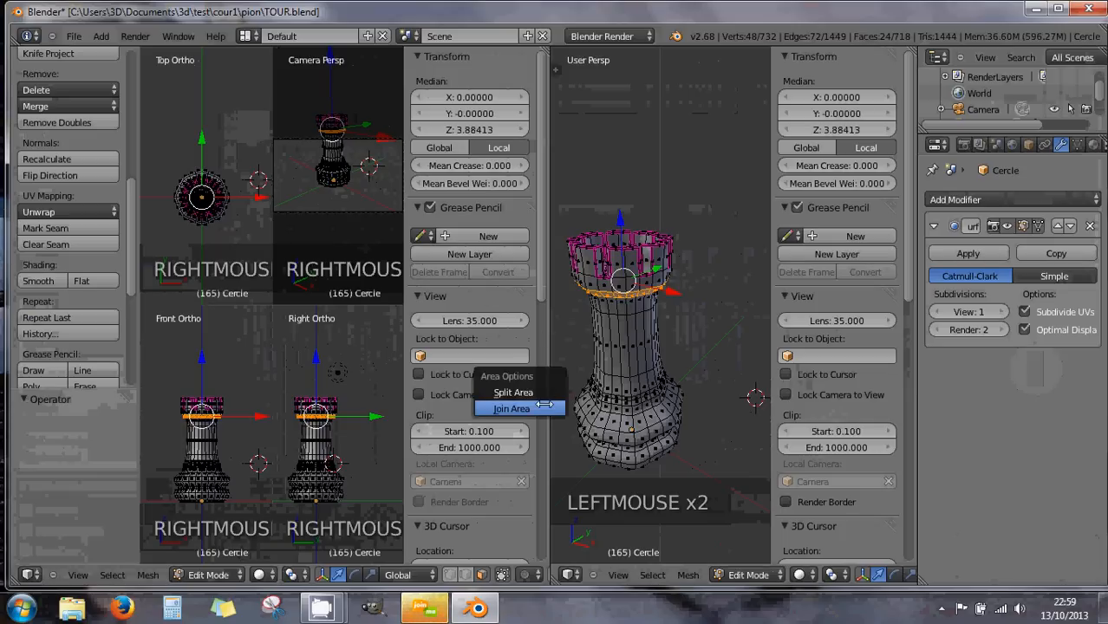
right_click(544, 405)
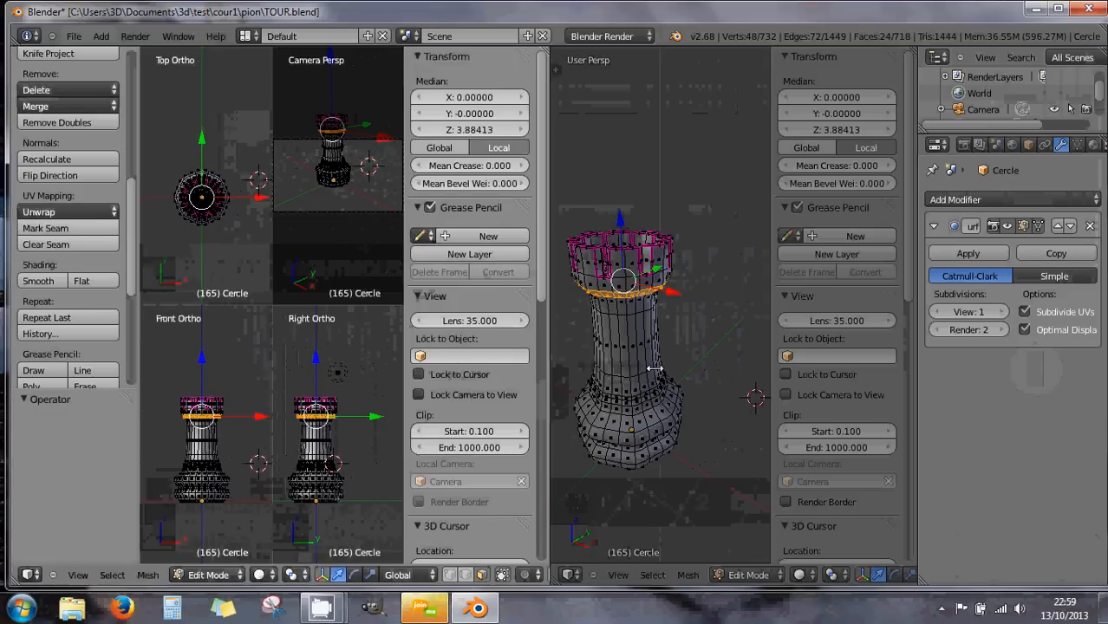
left_click(642, 364)
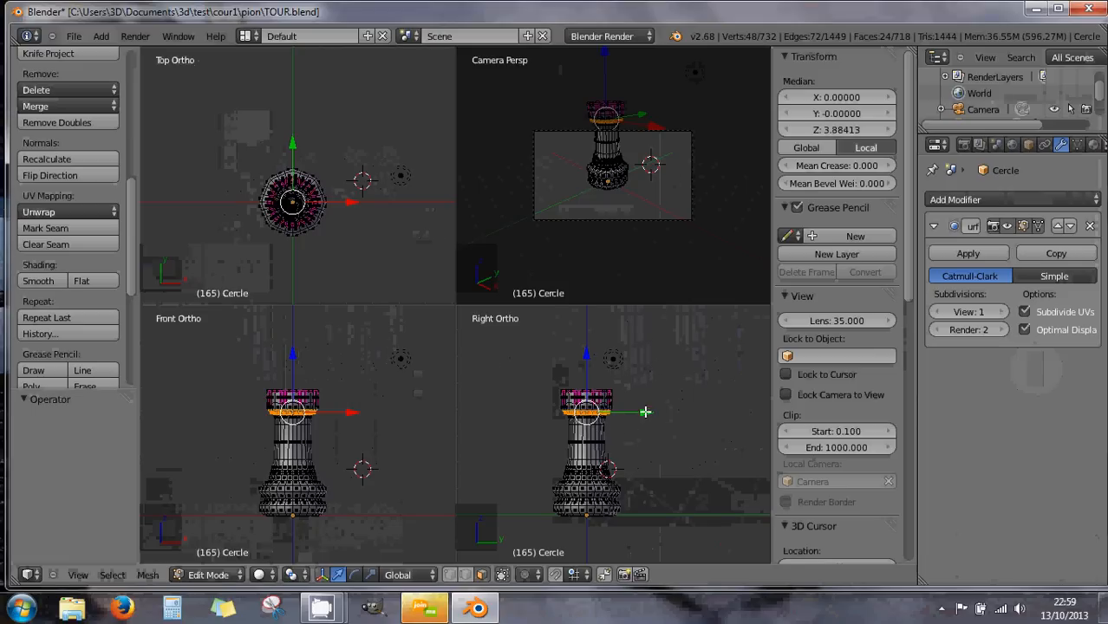
- Try moving the selected ring below the crown -1.505 along Y in the right view, and undo the move
left_click_drag(645, 412, 607, 421)
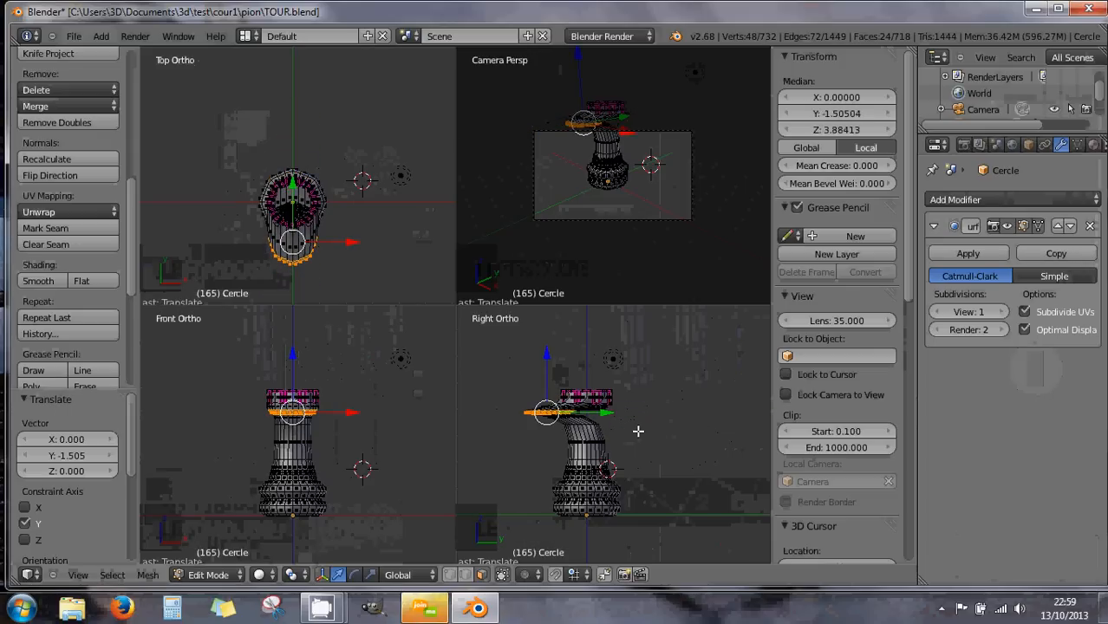
key("ctrl+z")
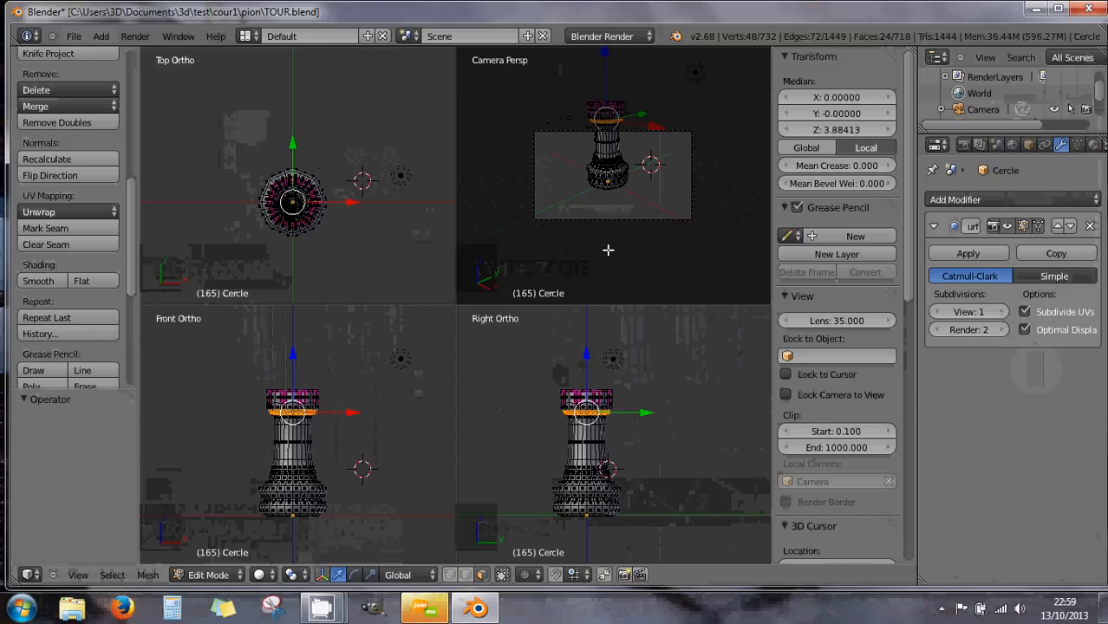
- Try the top view and free rotation in the camera quadrant, and leave Quad View for a single perspective view
key("KP_7")
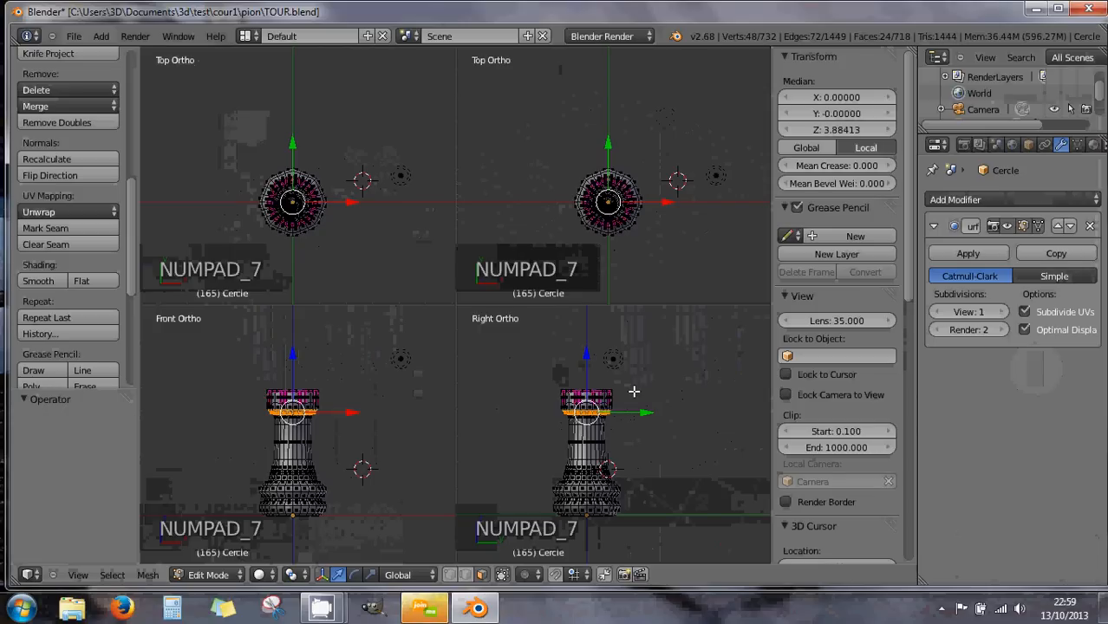
key("KP_4")
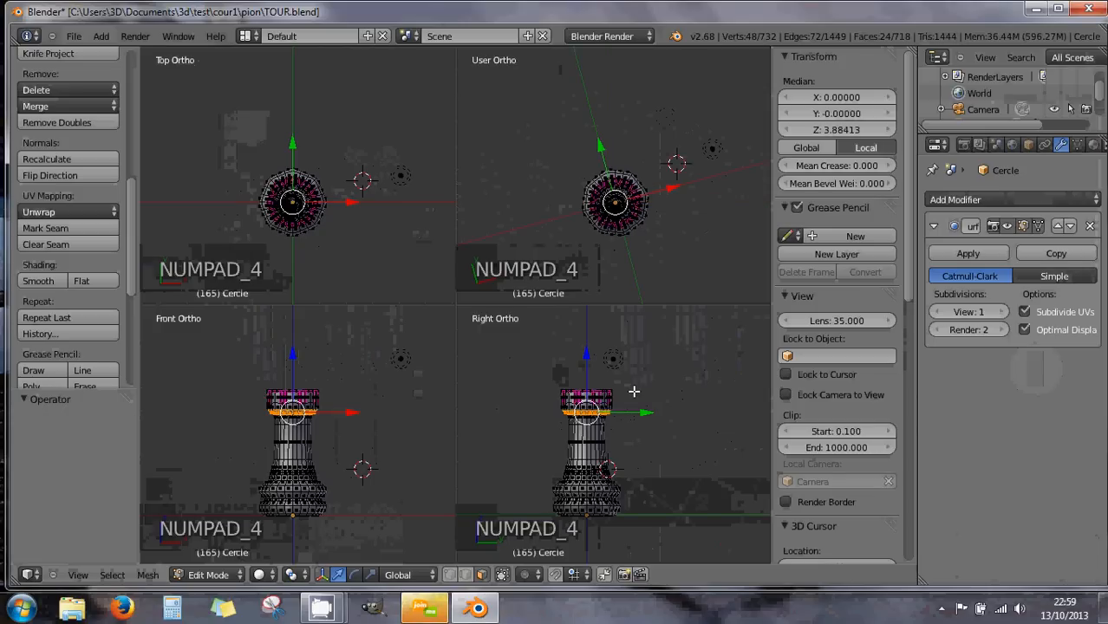
key("KP_7")
middle_click_drag(687, 264, 632, 188)
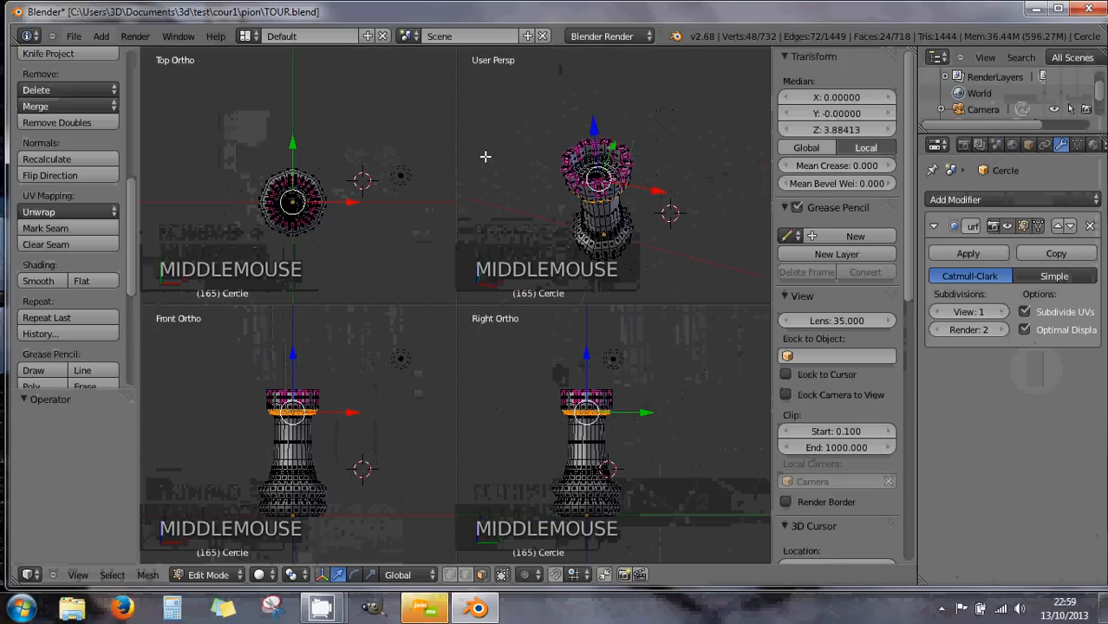
middle_click_drag(536, 156, 667, 115)
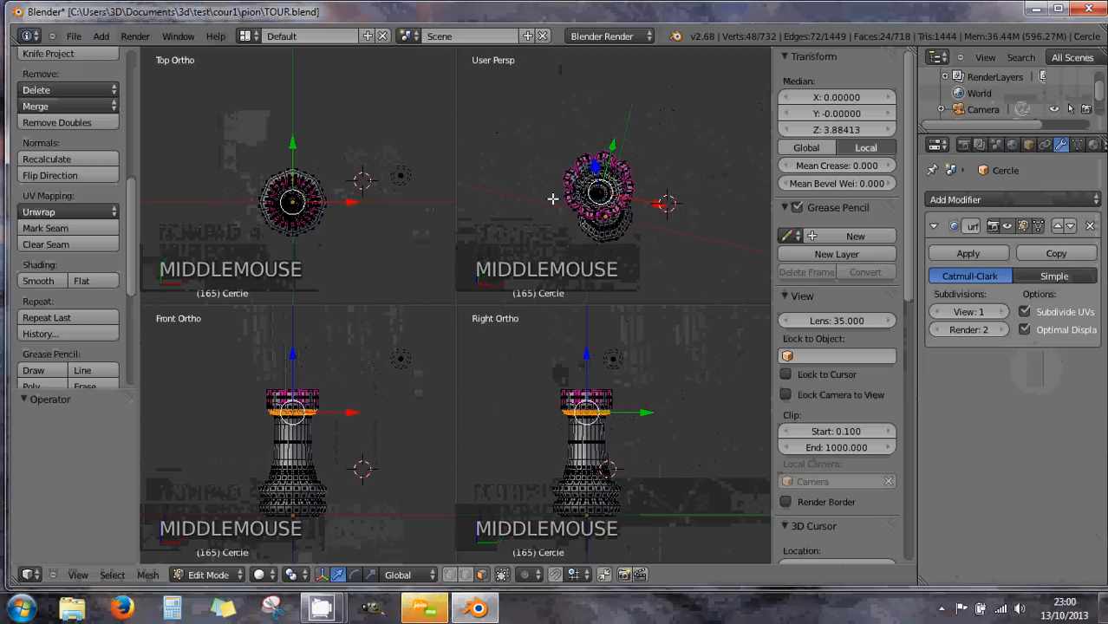
key("ctrl+alt+q")
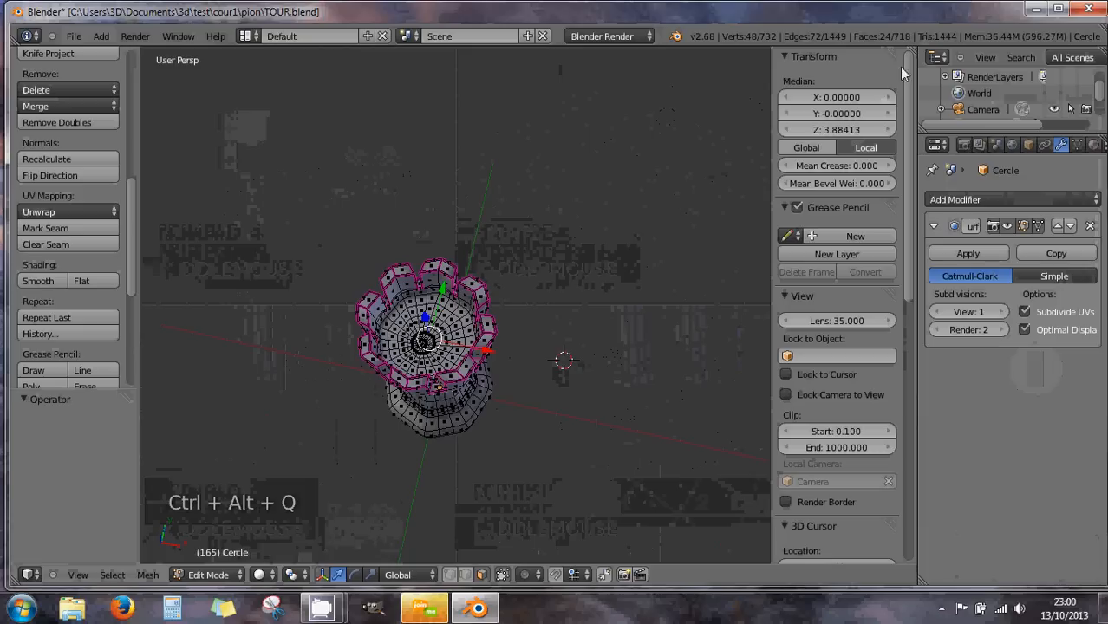
- Split the 3D view into two side-by-side areas and set the new one, with both side panels collapsed, to top view
left_click_drag(910, 52, 581, 61)
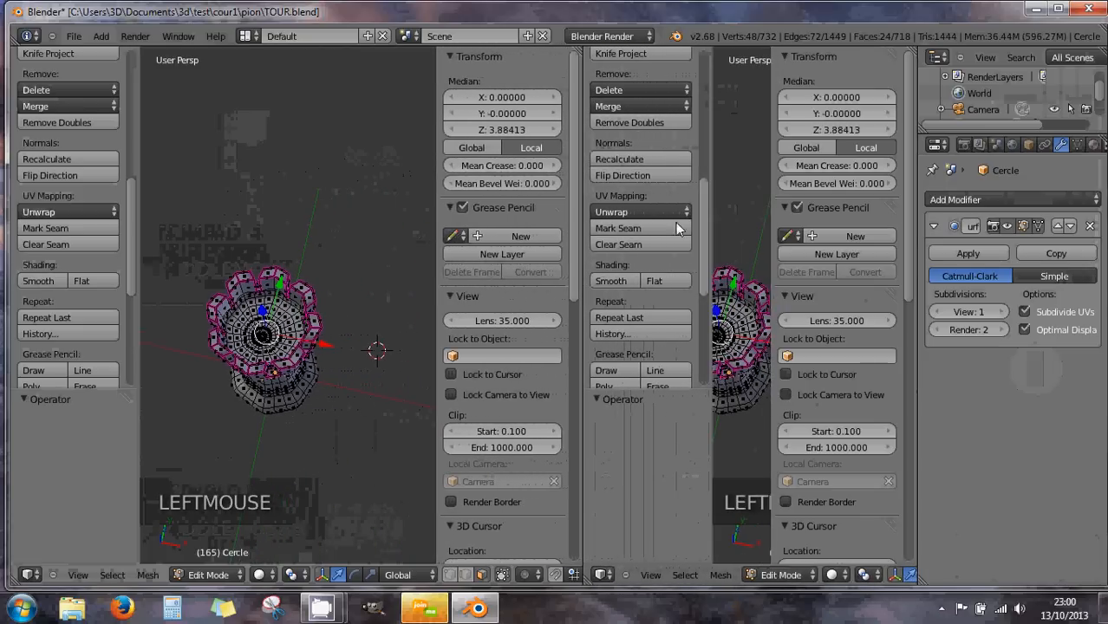
left_click_drag(711, 246, 531, 248)
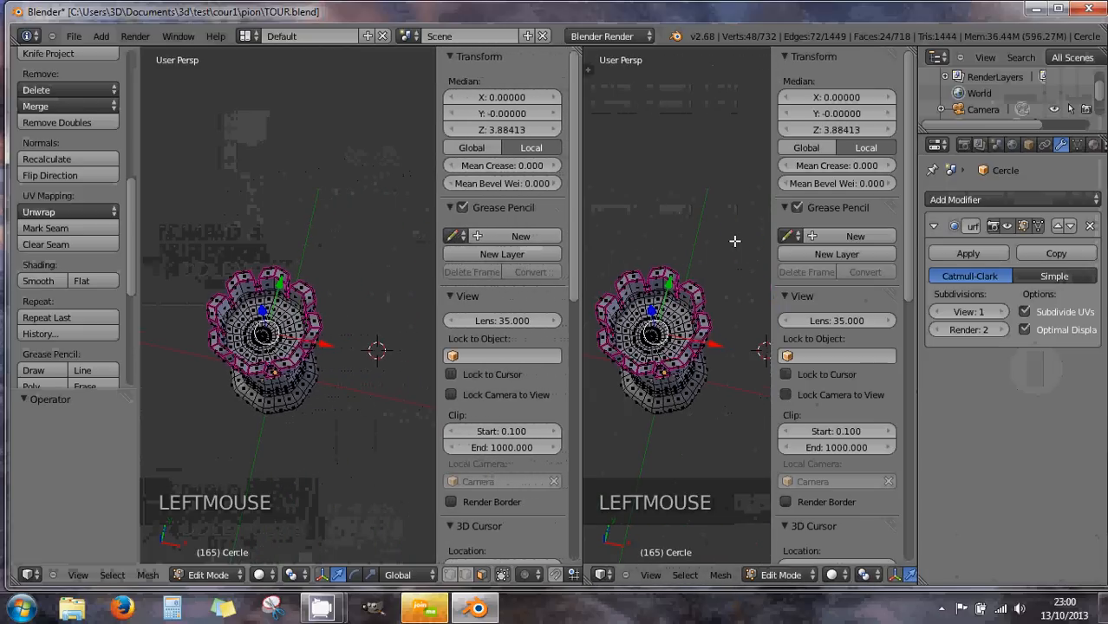
left_click_drag(774, 245, 858, 247)
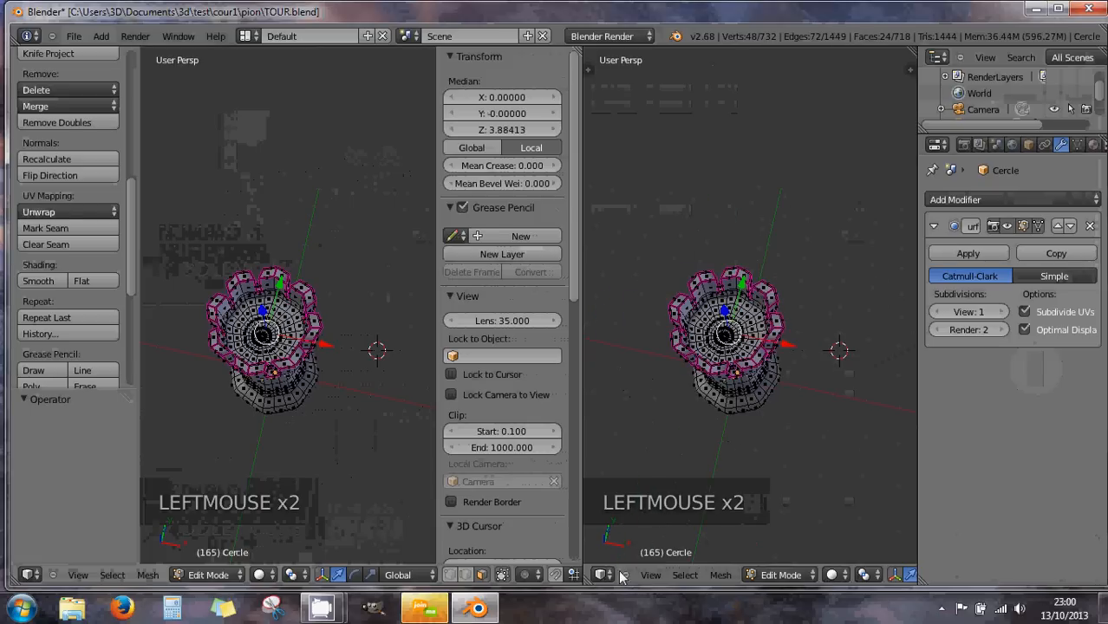
key("KP_7")
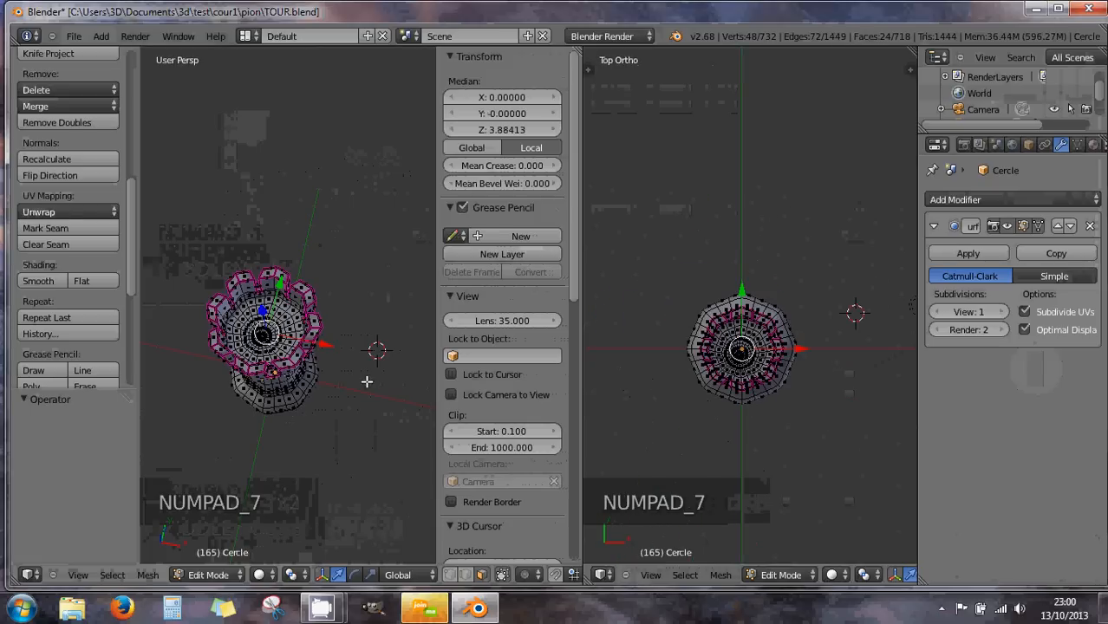
- Scale the selected ring below the rook's crown to about 1.861 in the perspective view
middle_click_drag(303, 381, 329, 366)
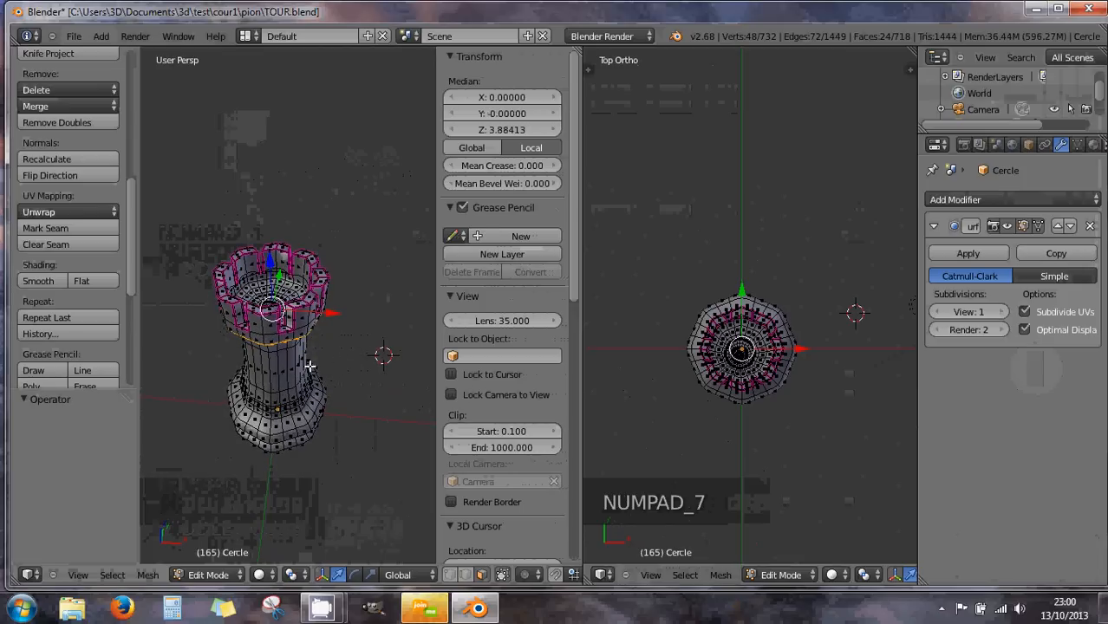
key("s")
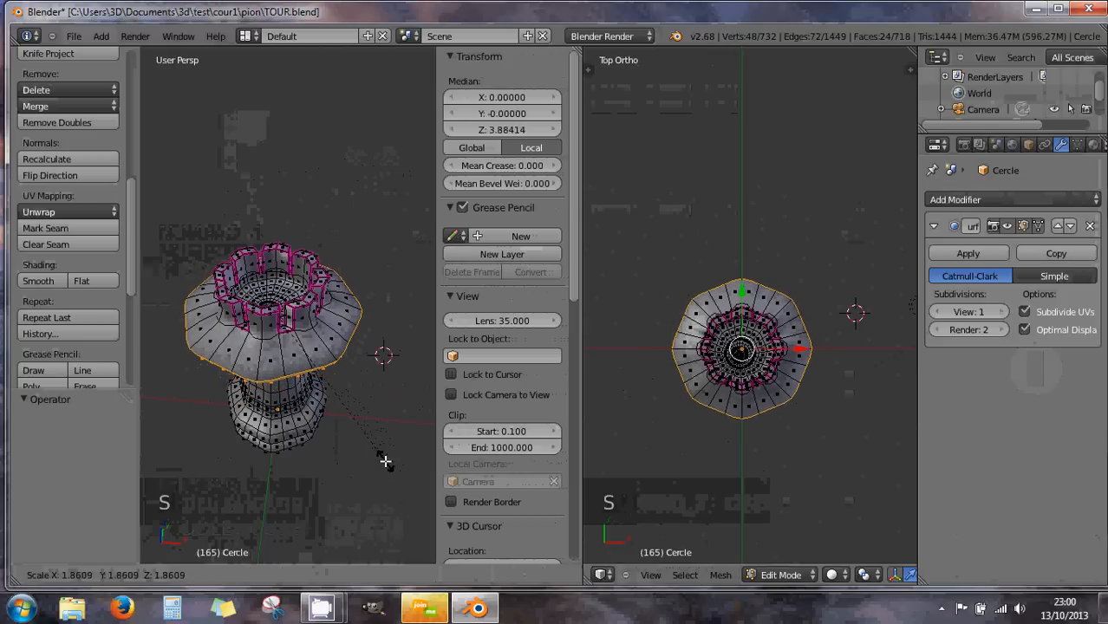
left_click(360, 451)
middle_click_drag(360, 452, 332, 427)
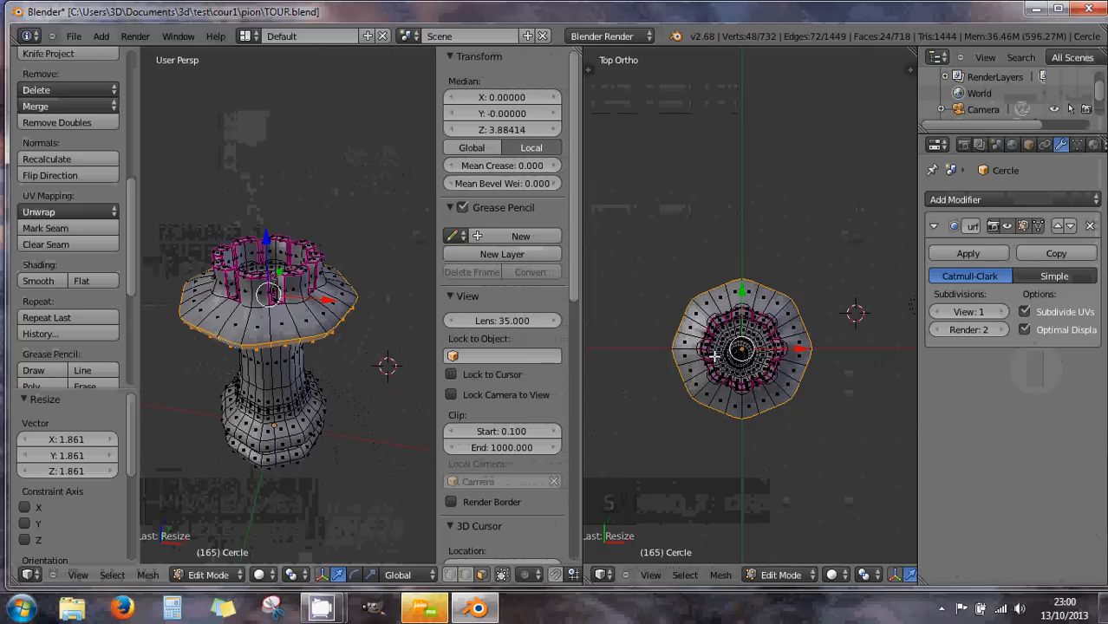
- Select one face of the flared collar in the top view and move it about 0.598 along X
scroll(716, 354, "up", 2)
right_click(814, 310)
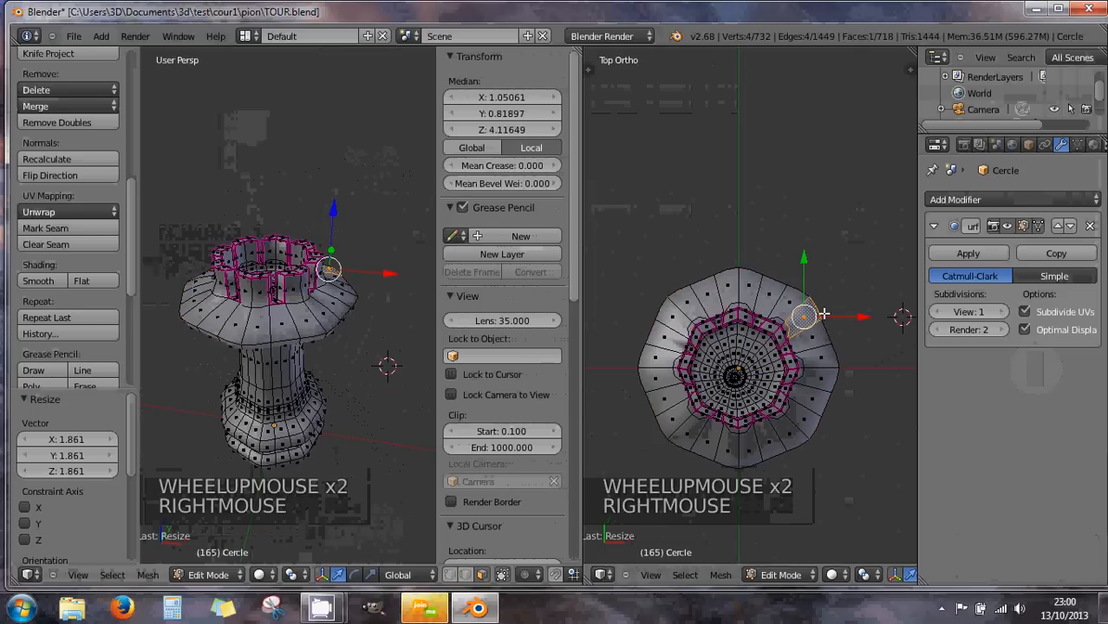
left_click_drag(803, 314, 899, 359)
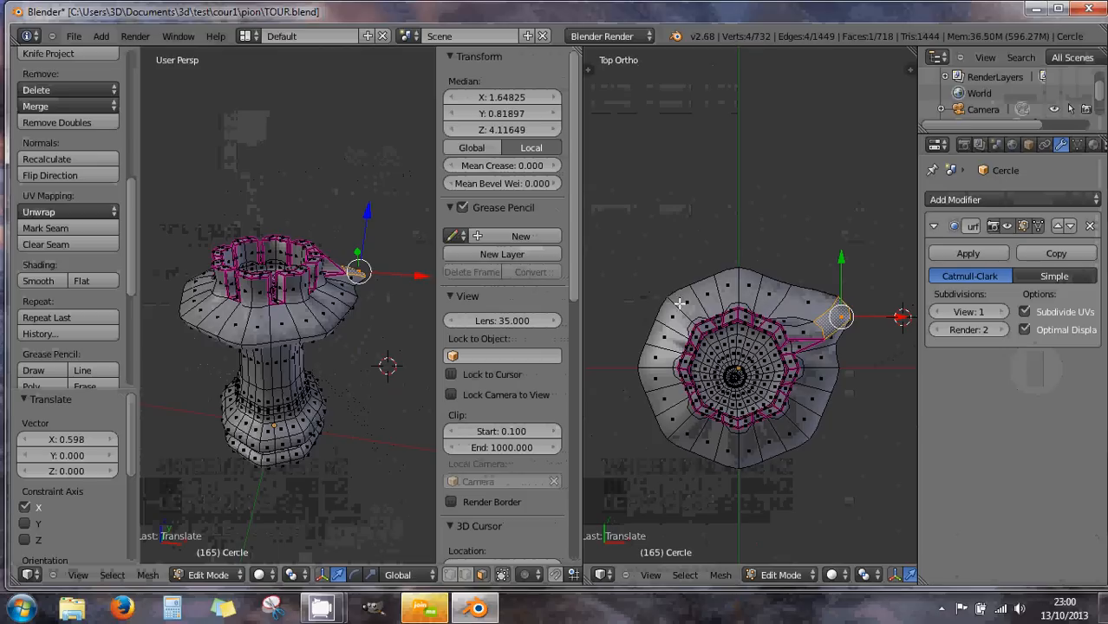
- Select three separate faces around the flared collar, picking them across both 3D views
middle_click_drag(764, 373, 742, 407)
scroll(770, 321, "down", 3)
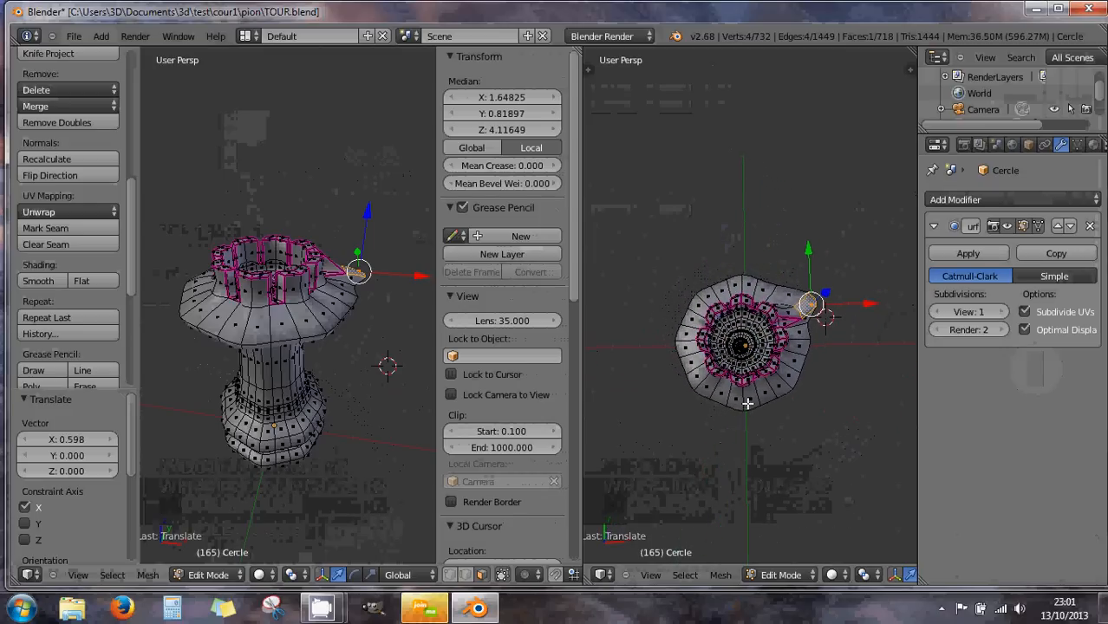
right_click(750, 399)
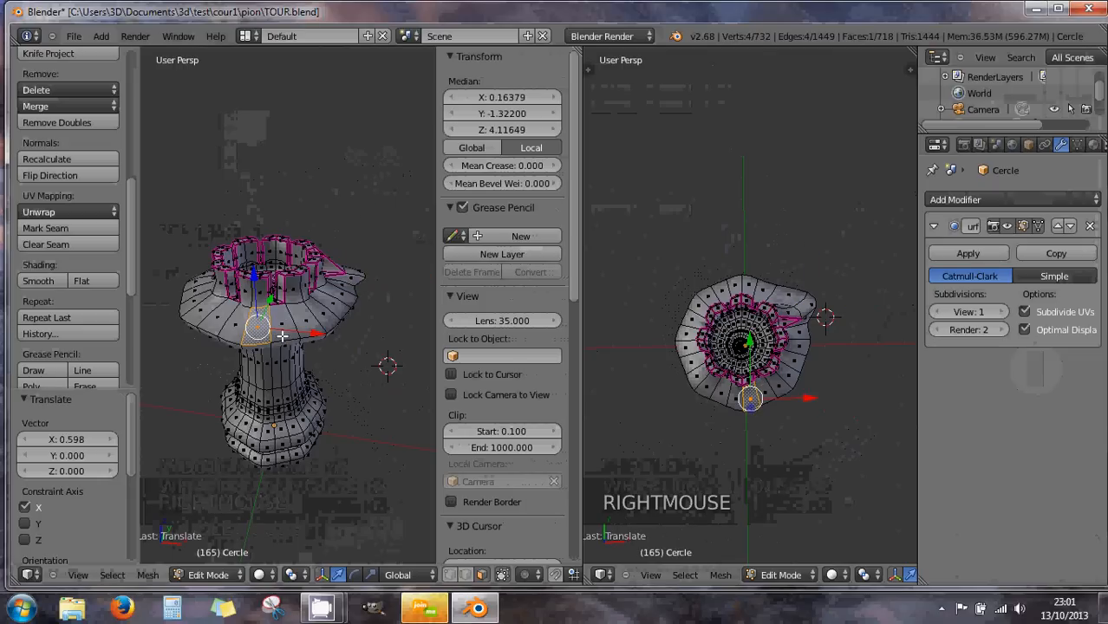
right_click(282, 328)
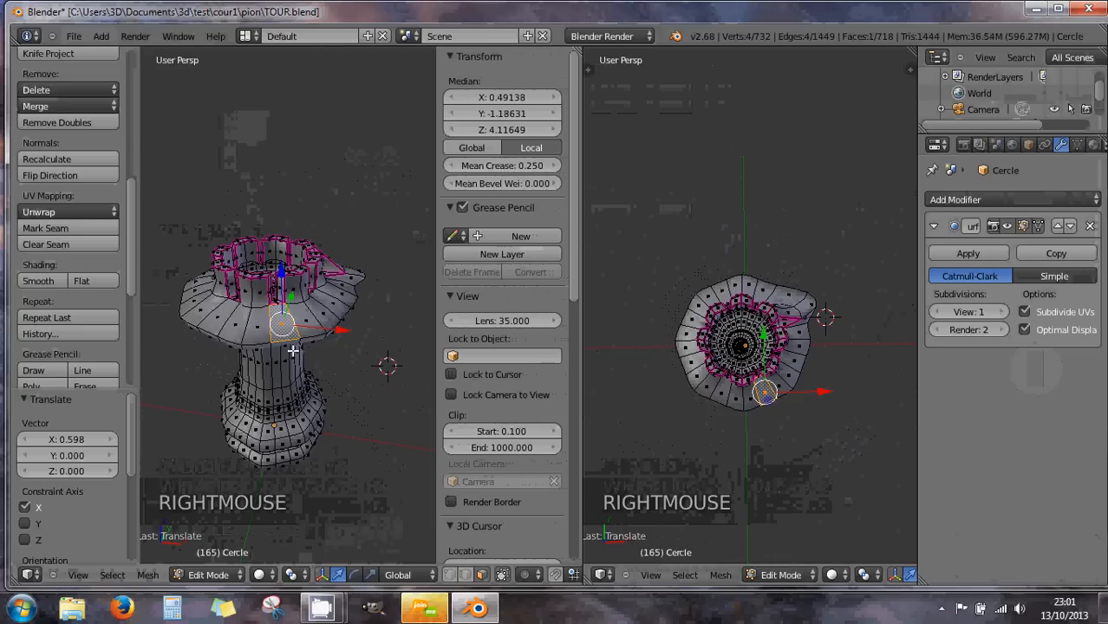
right_click(236, 325)
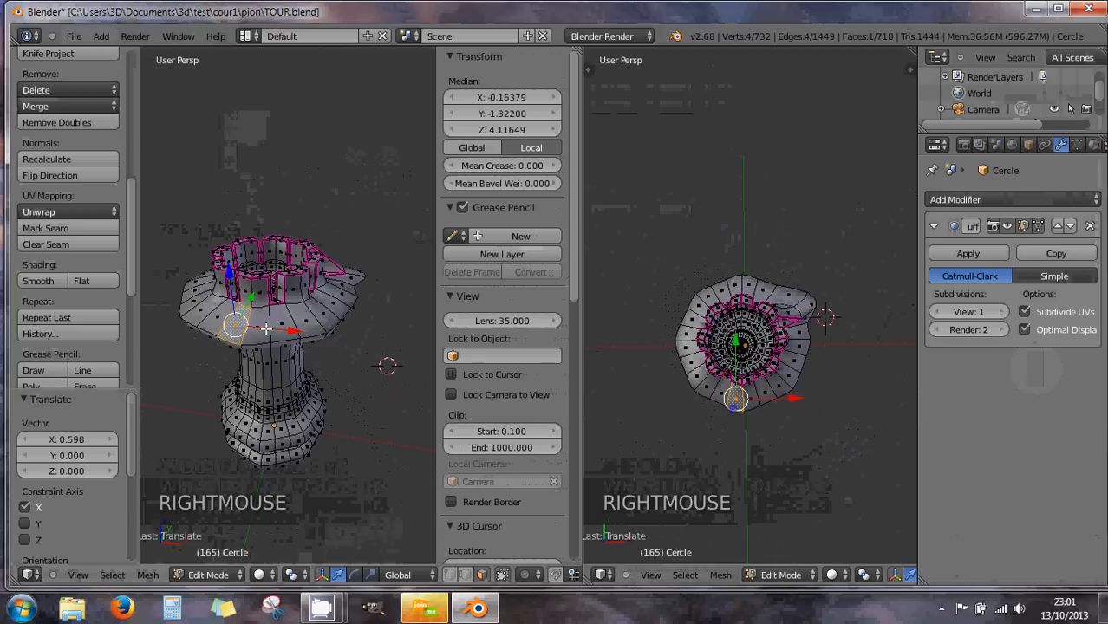
right_click(761, 289, "shift")
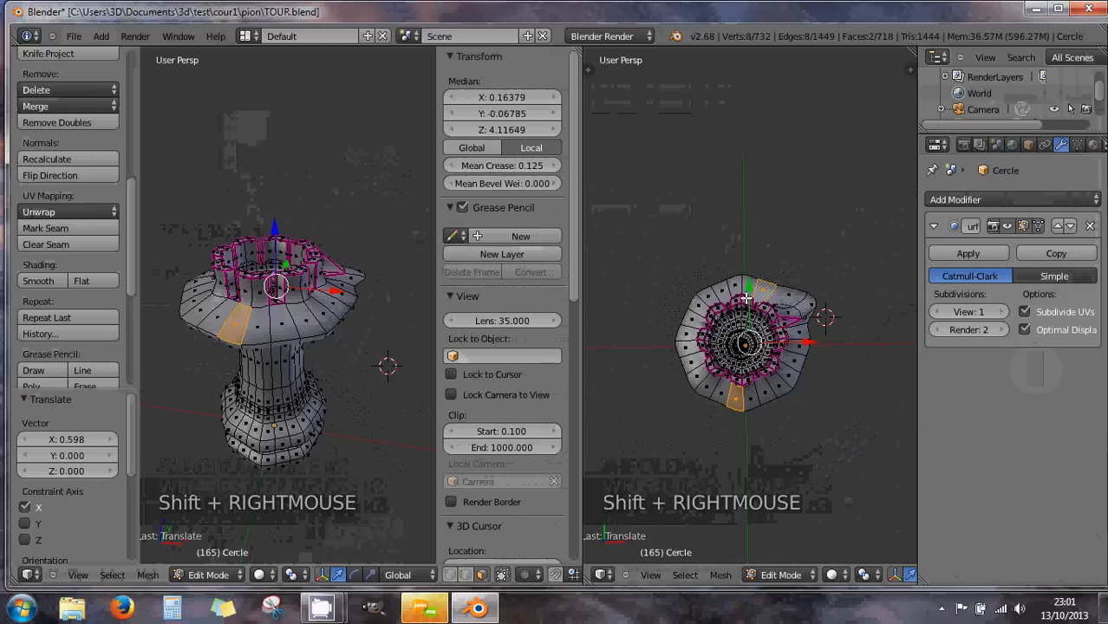
right_click(690, 321, "shift")
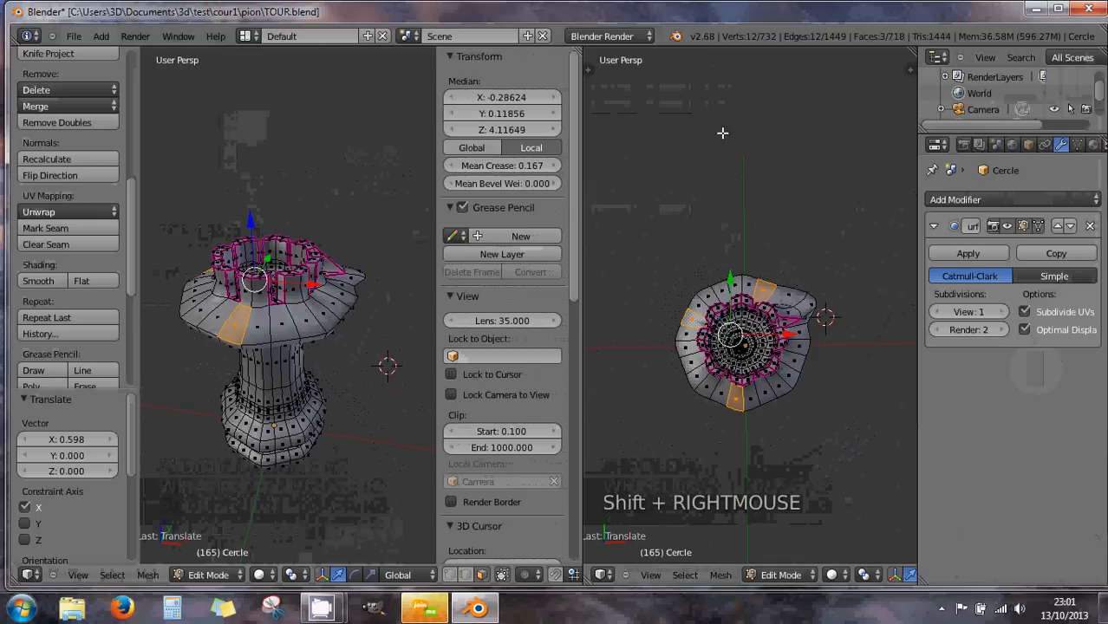
- Split the panel-free 3D area into two stacked areas, showing the top view above and the front view below
left_click_drag(910, 54, 854, 340)
left_click(685, 136)
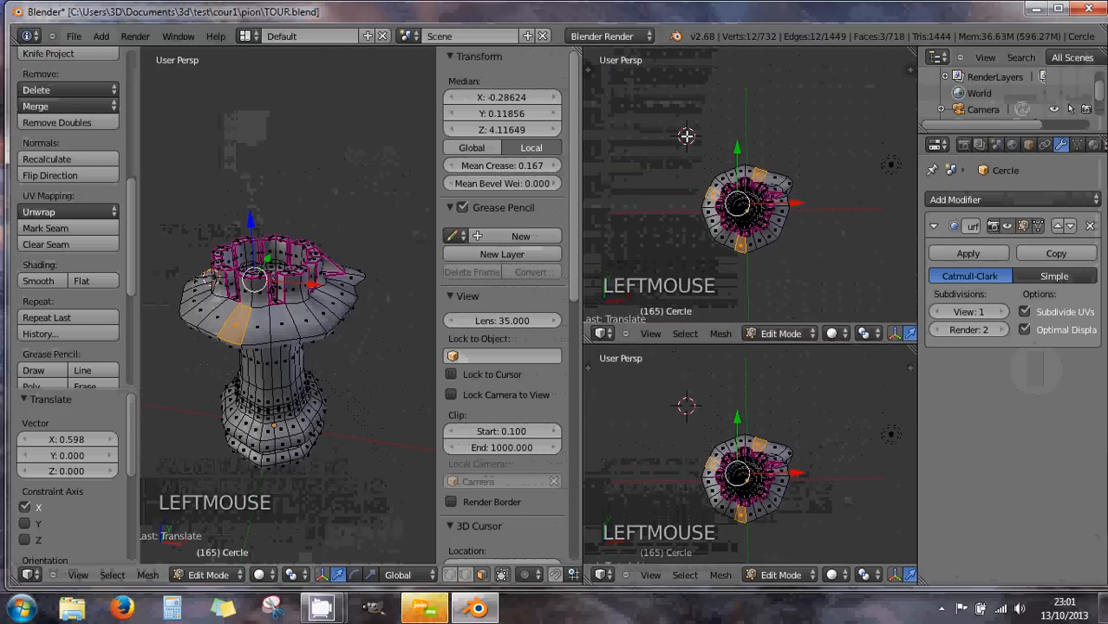
key("KP_7")
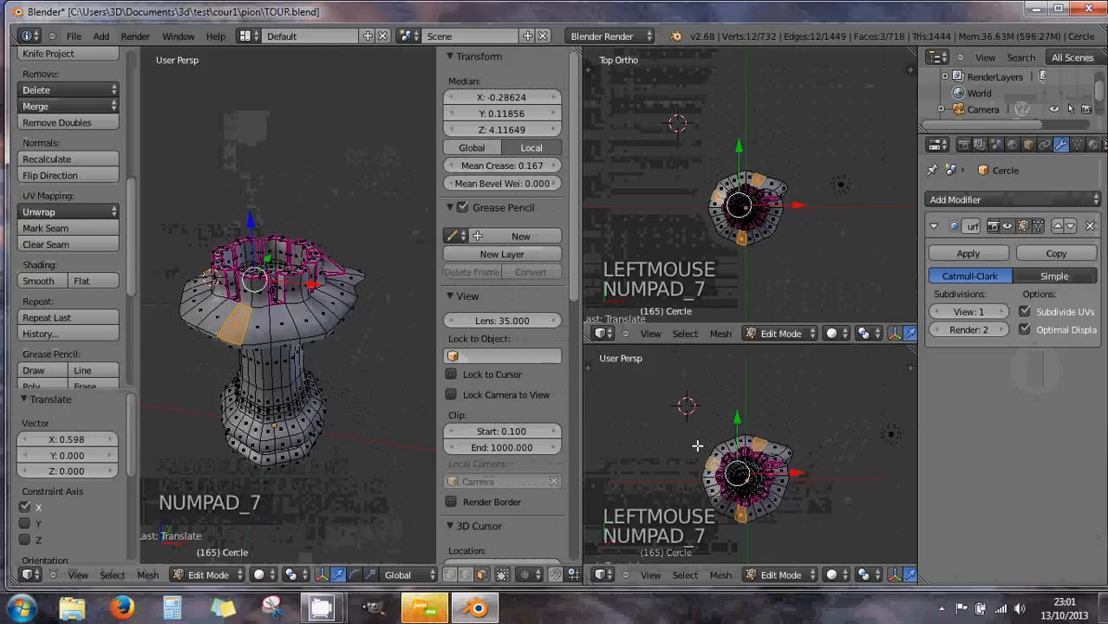
key("KP_1")
middle_click_drag(352, 350, 330, 336)
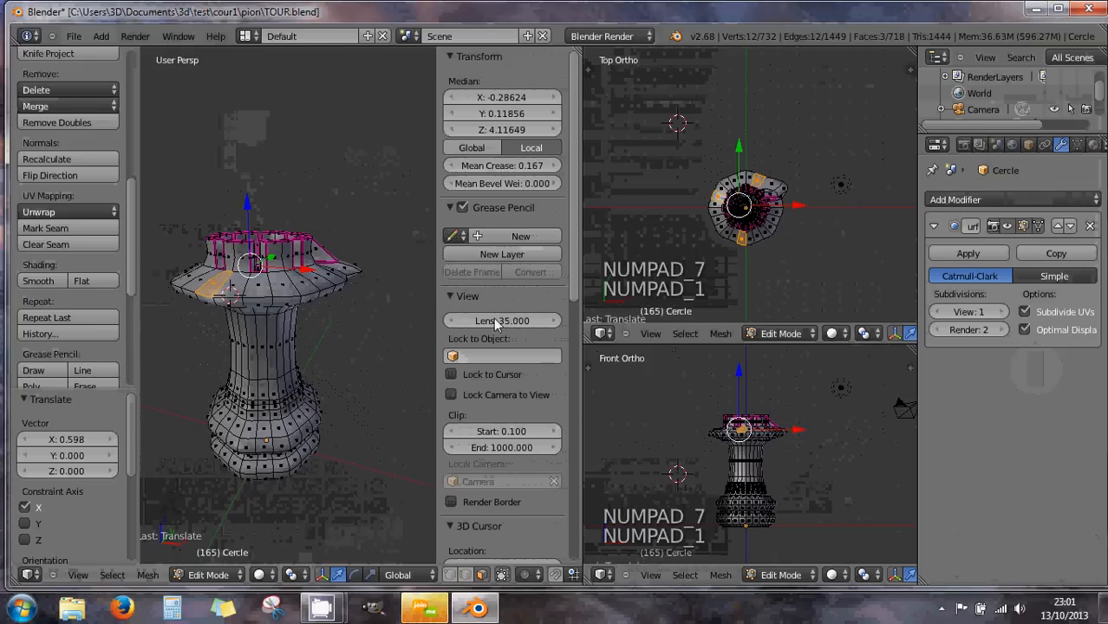
- Join the stacked top and front view areas, keeping the front view
right_click(582, 313)
left_click(583, 312)
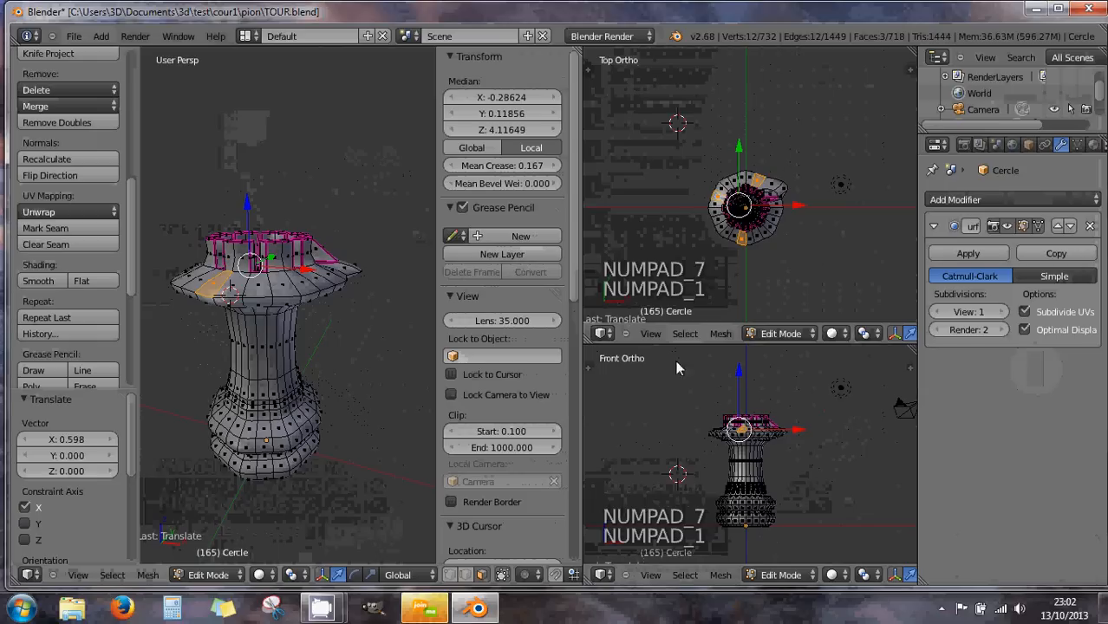
right_click(736, 344)
left_click(698, 345)
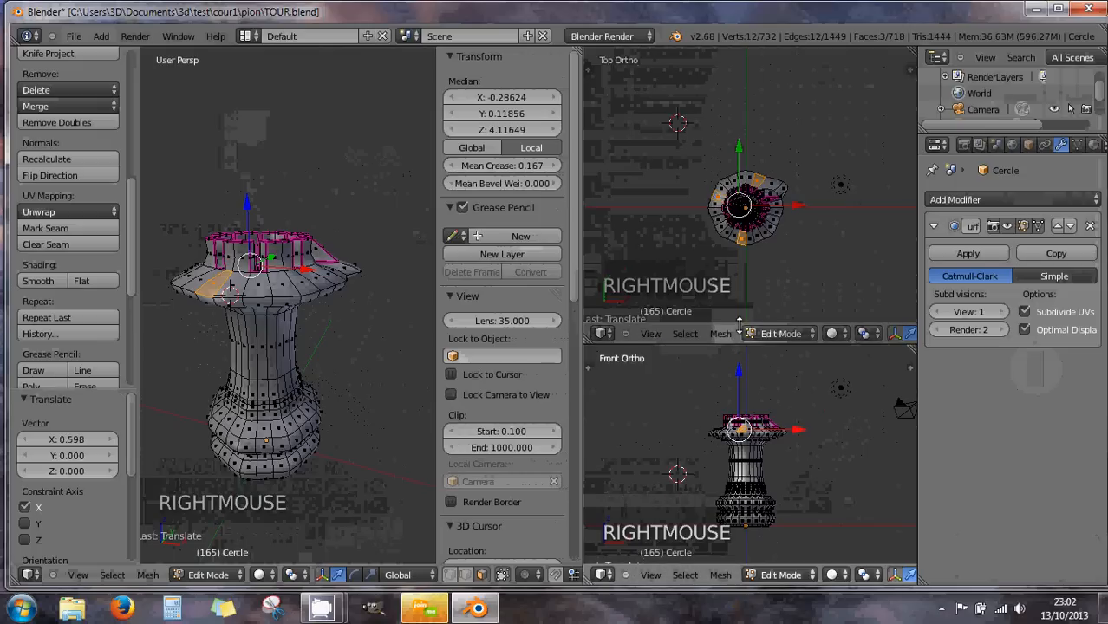
left_click(605, 301)
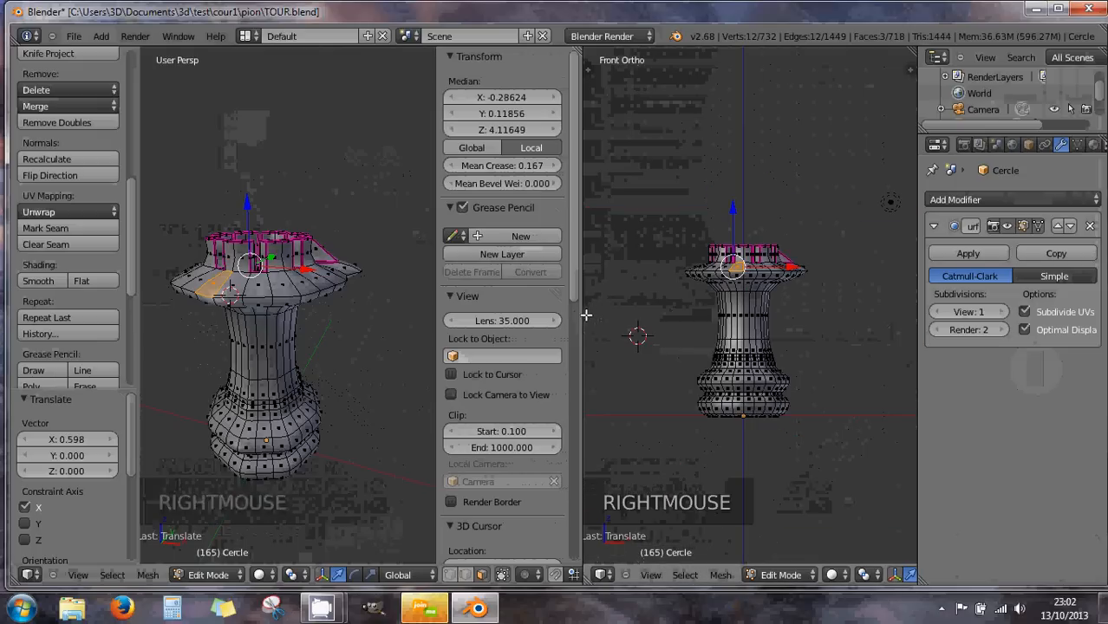
- Join the front view area with the perspective area, keeping only the perspective view
right_click(579, 319)
left_click(581, 320)
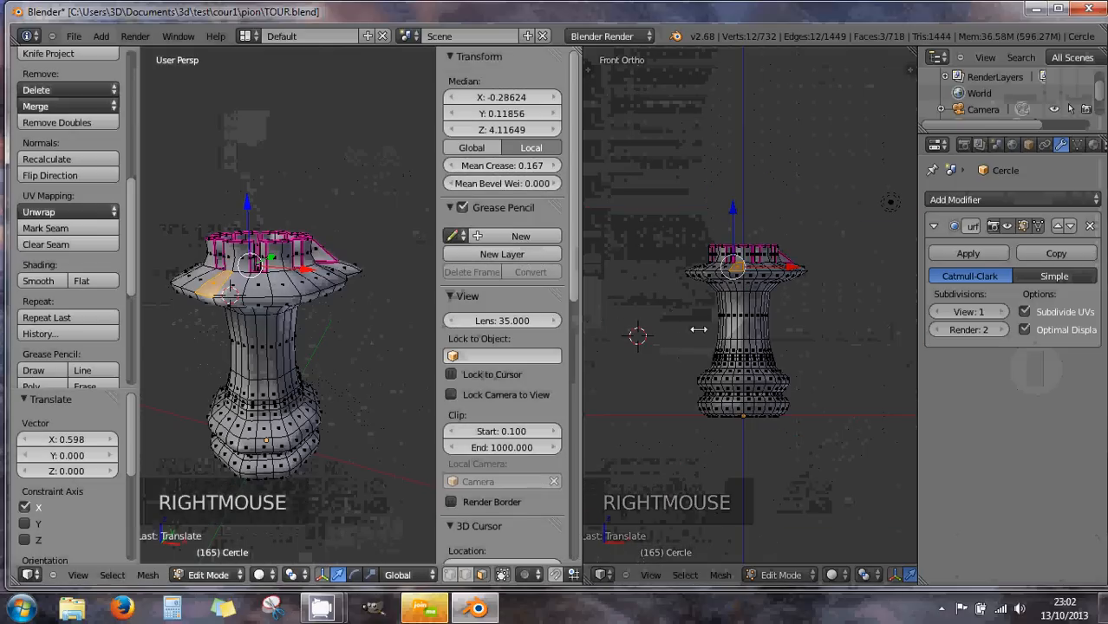
left_click(699, 330)
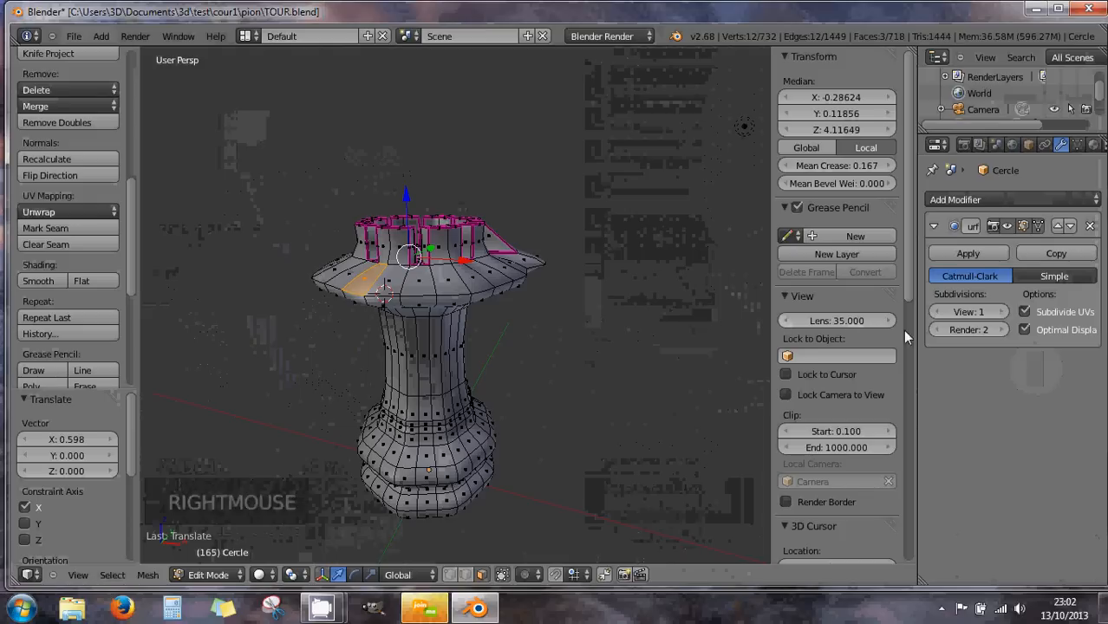
- Split the 3D view into two stacked areas and divide the upper one into two side-by-side areas
left_click_drag(910, 49, 882, 299)
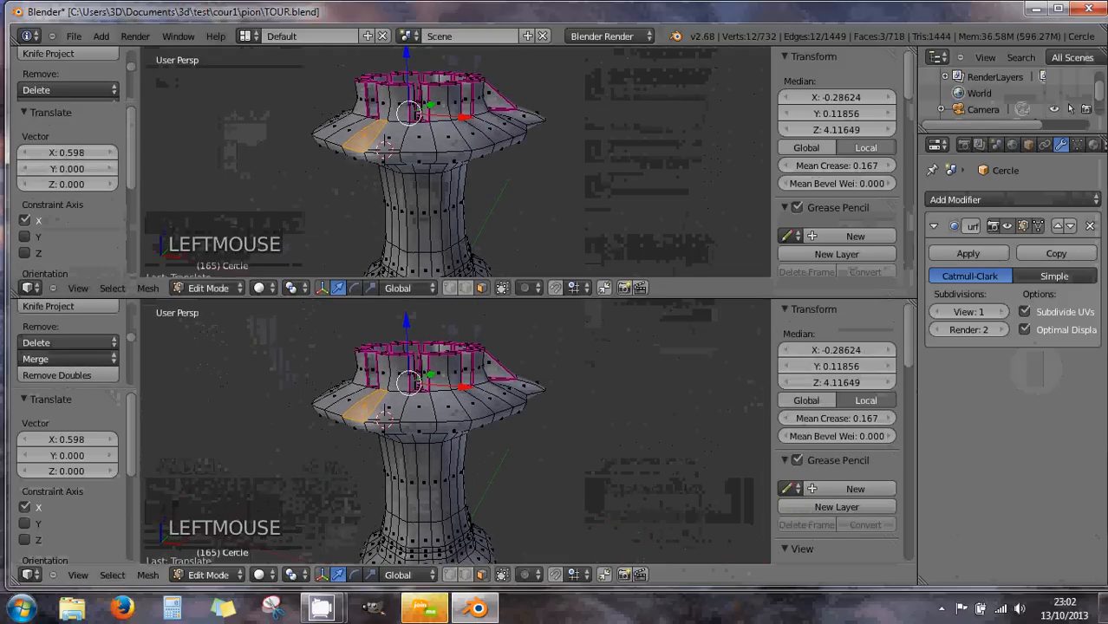
left_click_drag(910, 49, 539, 221)
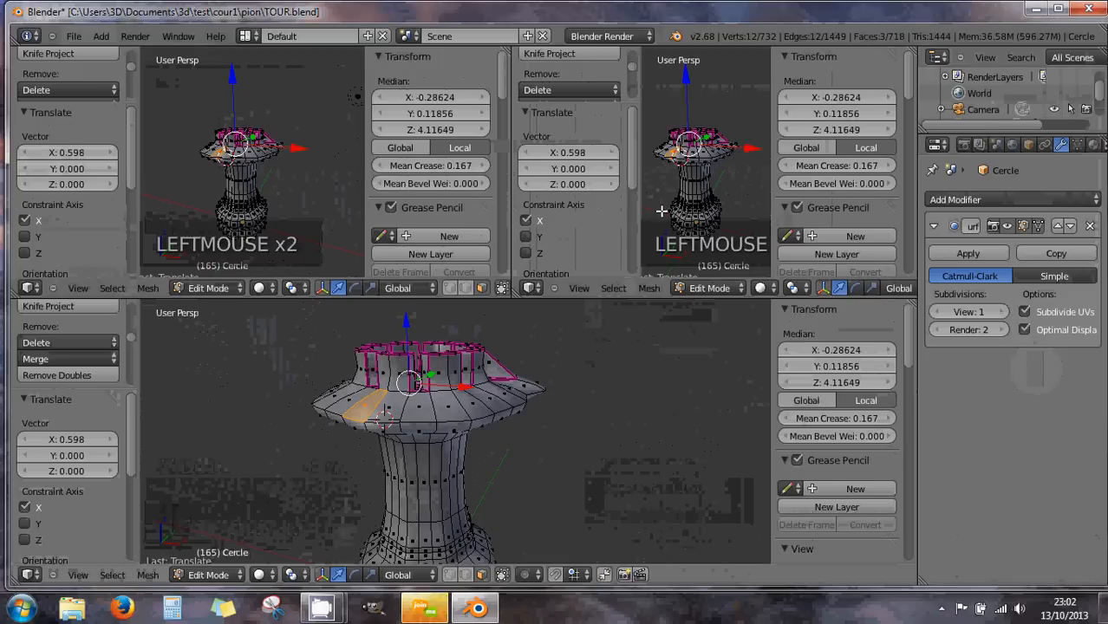
- Hide the tool shelf and properties panels in all three 3D view areas
key("n")
key("t")
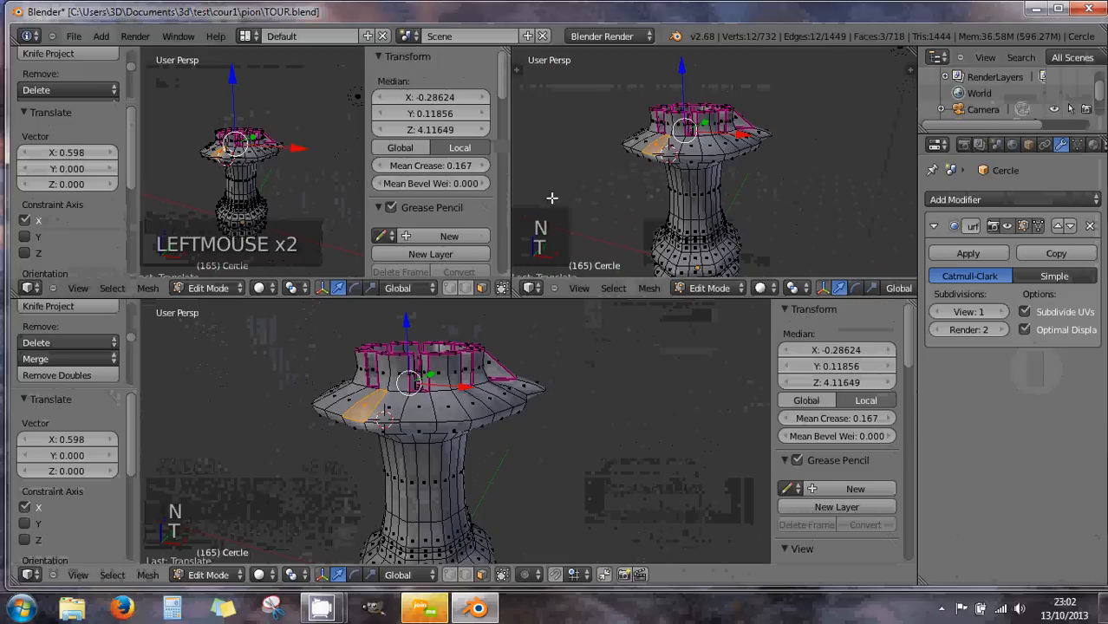
key("t")
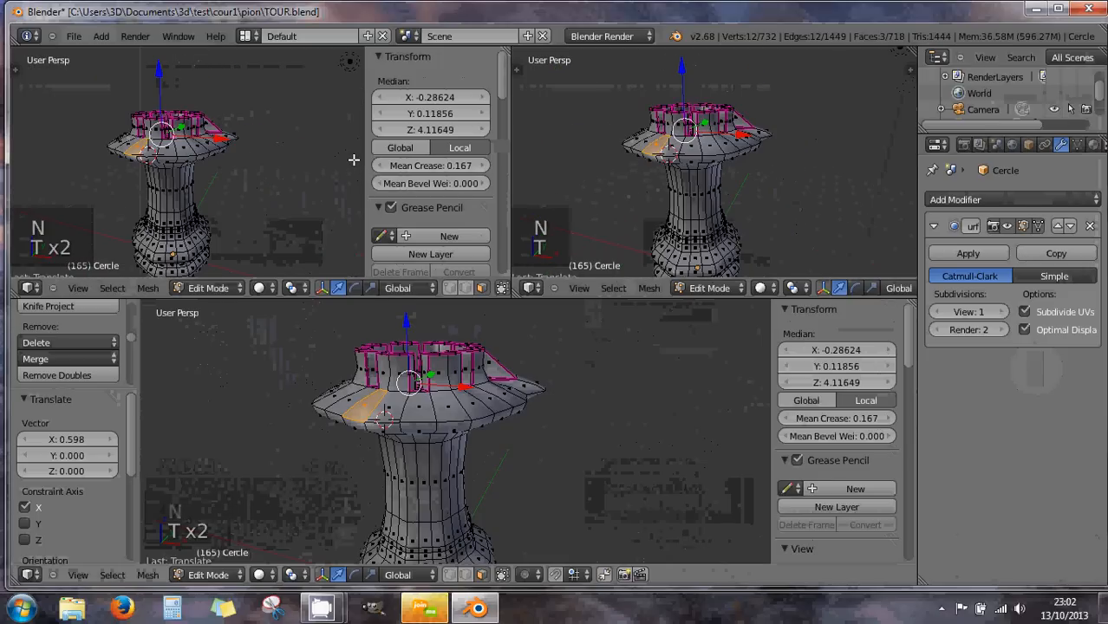
key("n")
key("n")
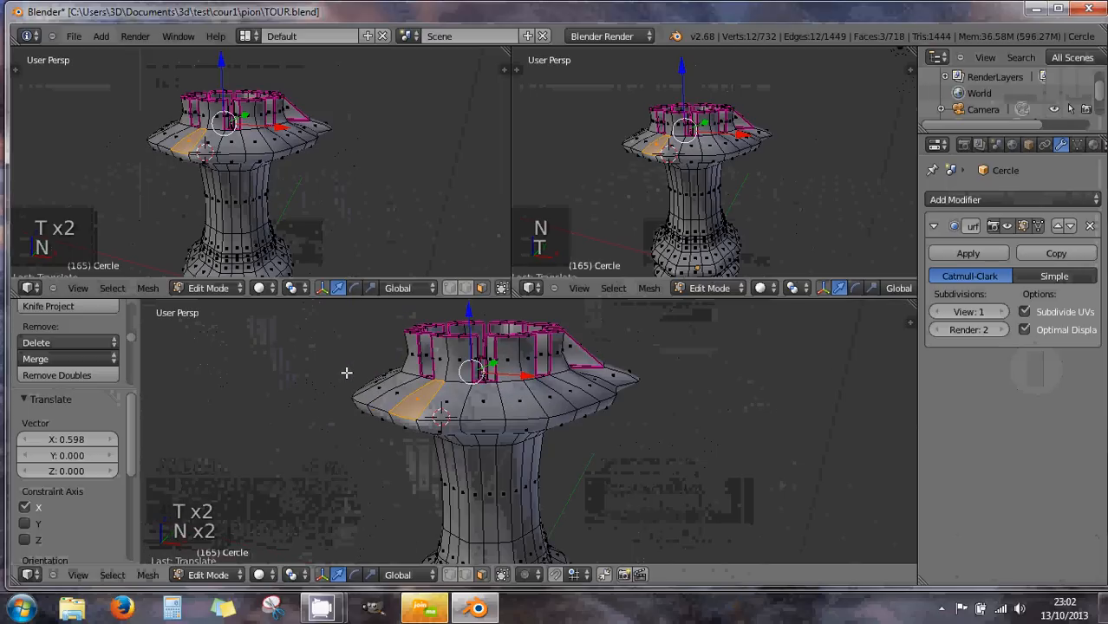
key("t")
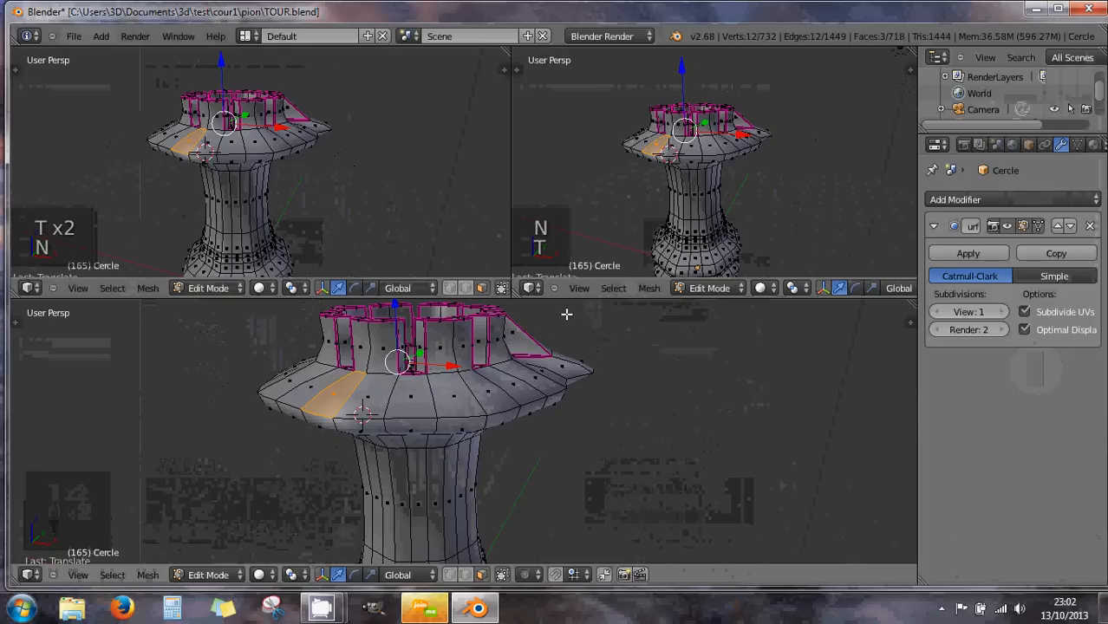
- Change the upper right-hand 3D view into a UV/Image Editor, replacing that with the Outliner
left_click(530, 288)
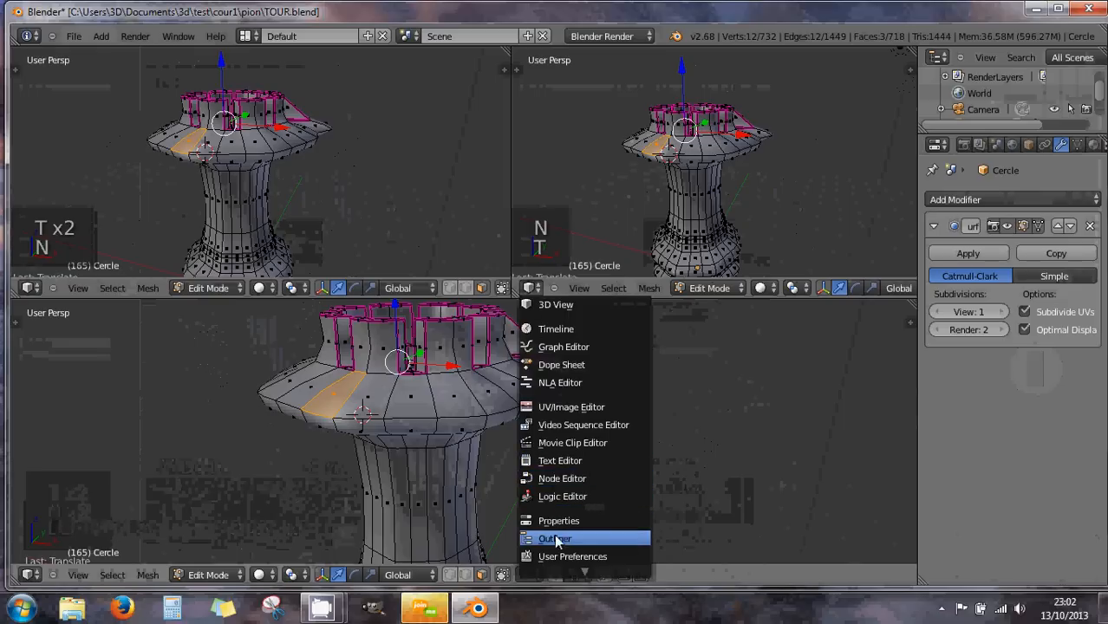
left_click(555, 405)
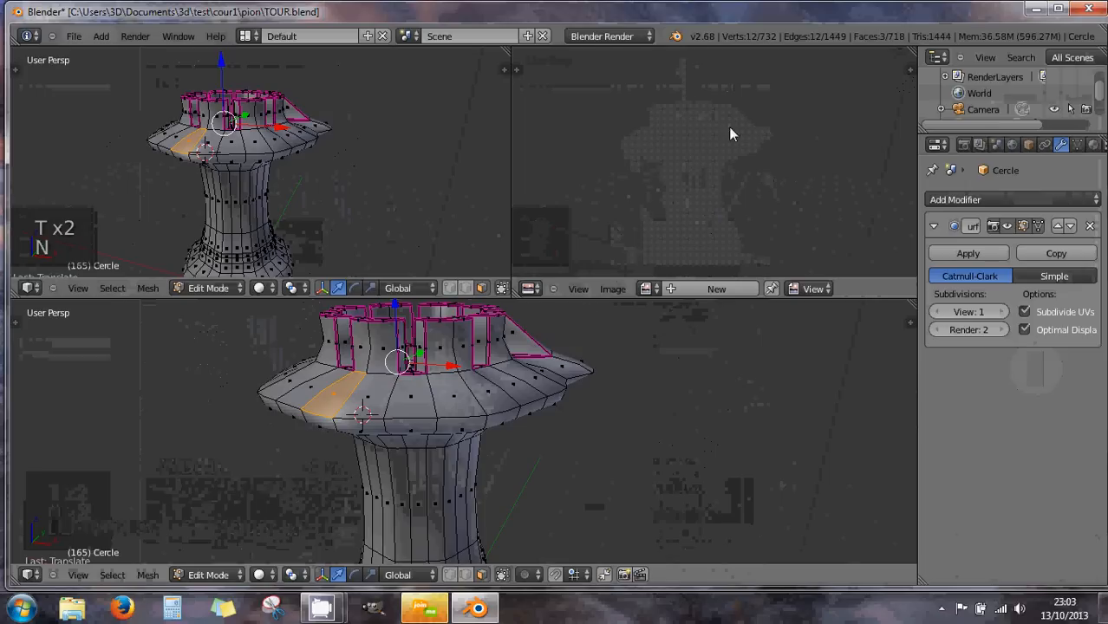
left_click(529, 289)
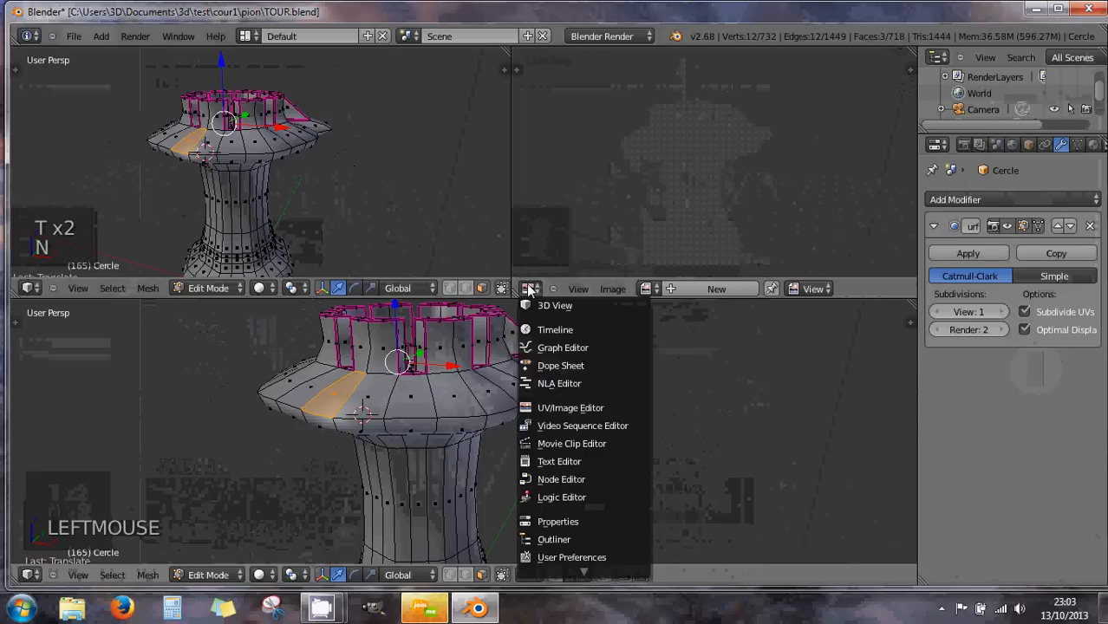
left_click(530, 539)
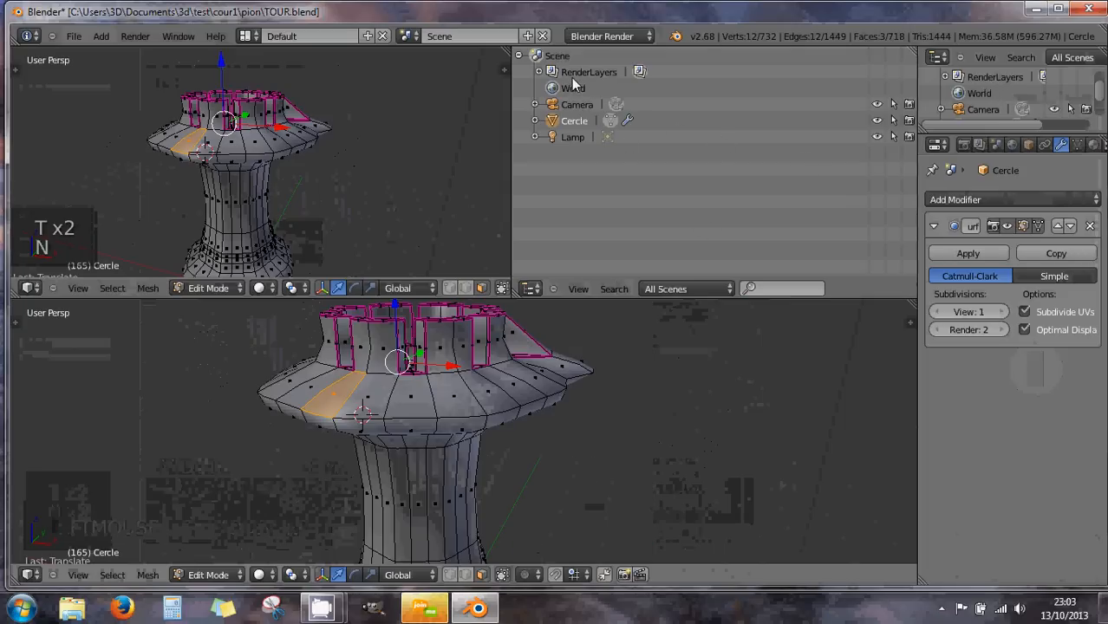
- Select the lamp, the Cercle mesh and the camera in turn from the Outliner, finishing with Cercle selected
left_click(572, 137)
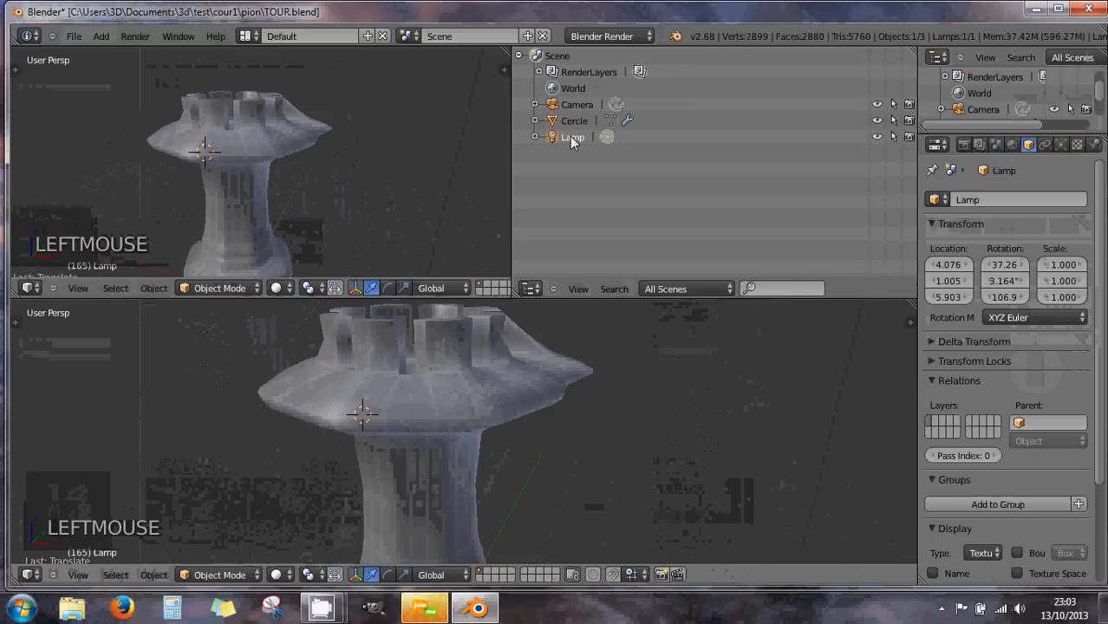
left_click(571, 121)
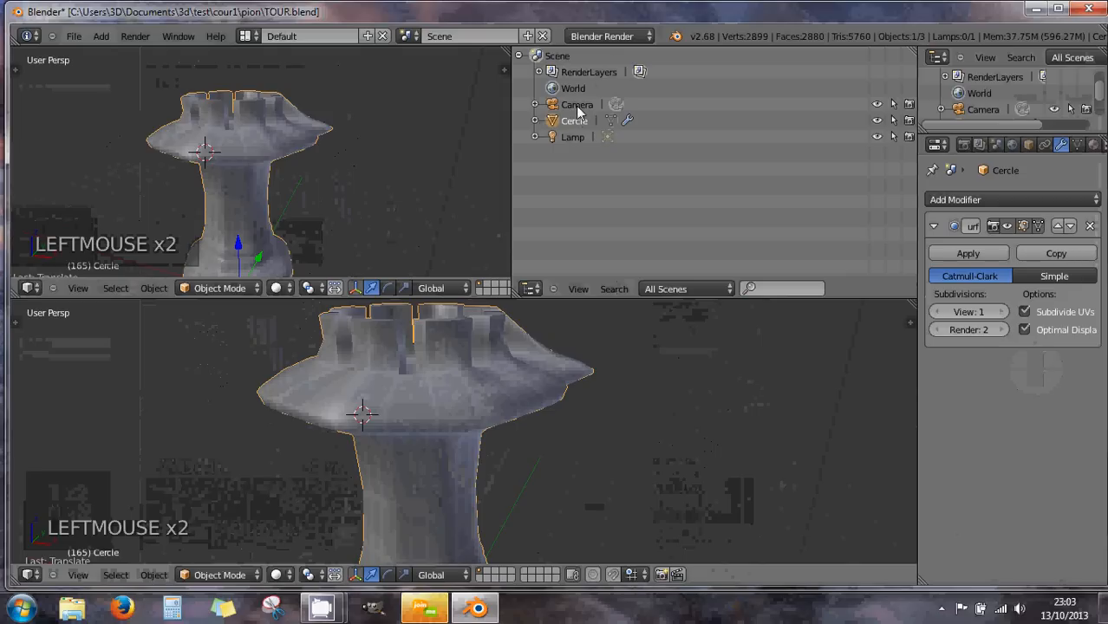
left_click(576, 105)
left_click(575, 93)
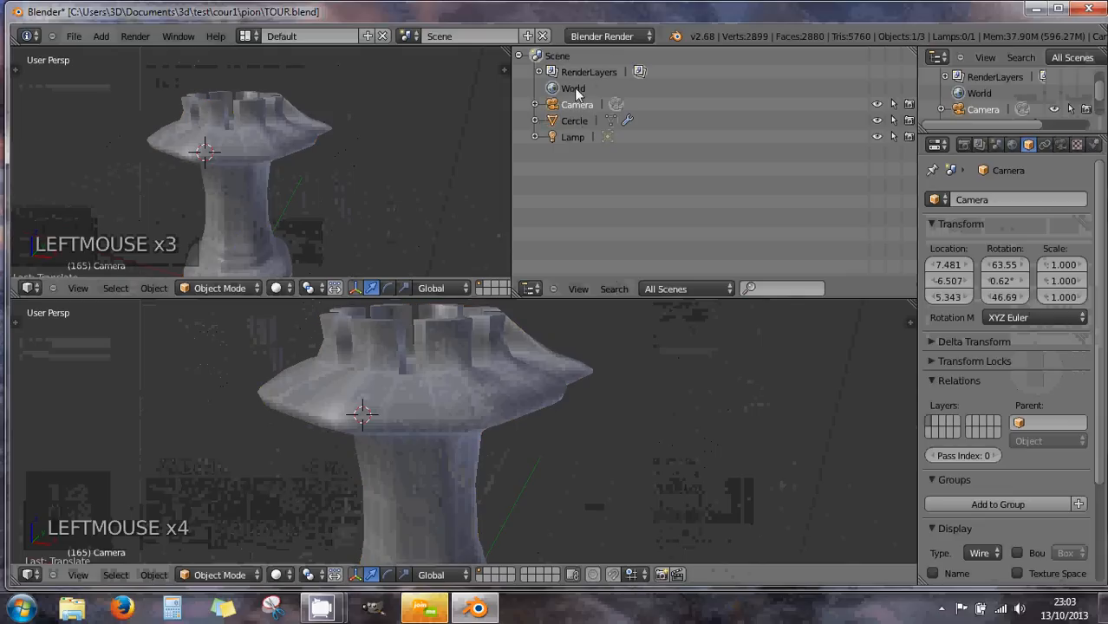
left_click(554, 56)
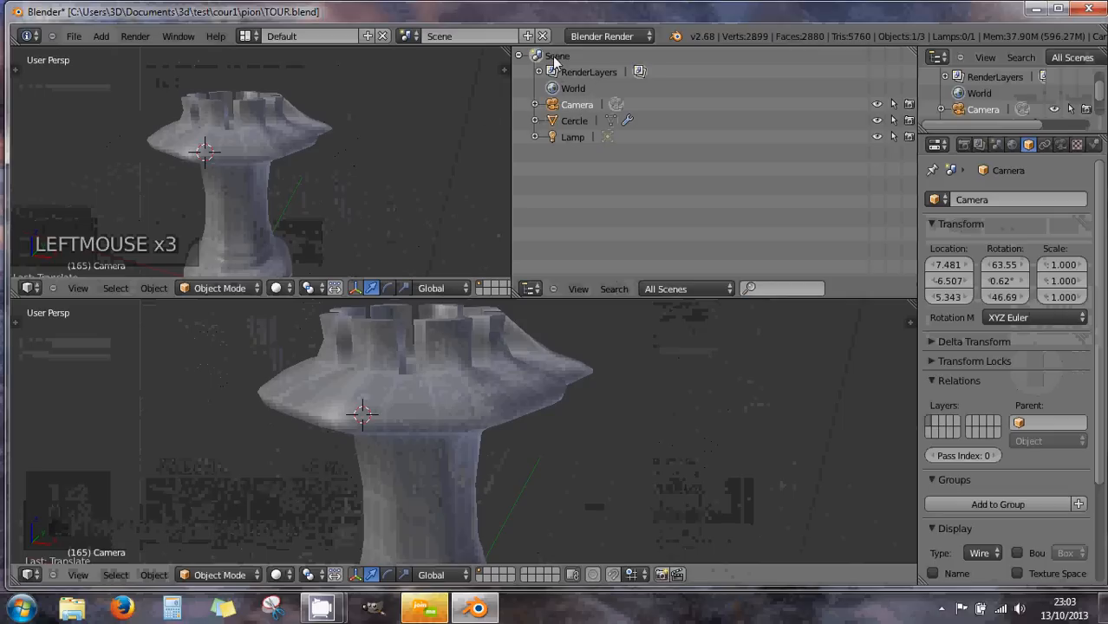
left_click(570, 123)
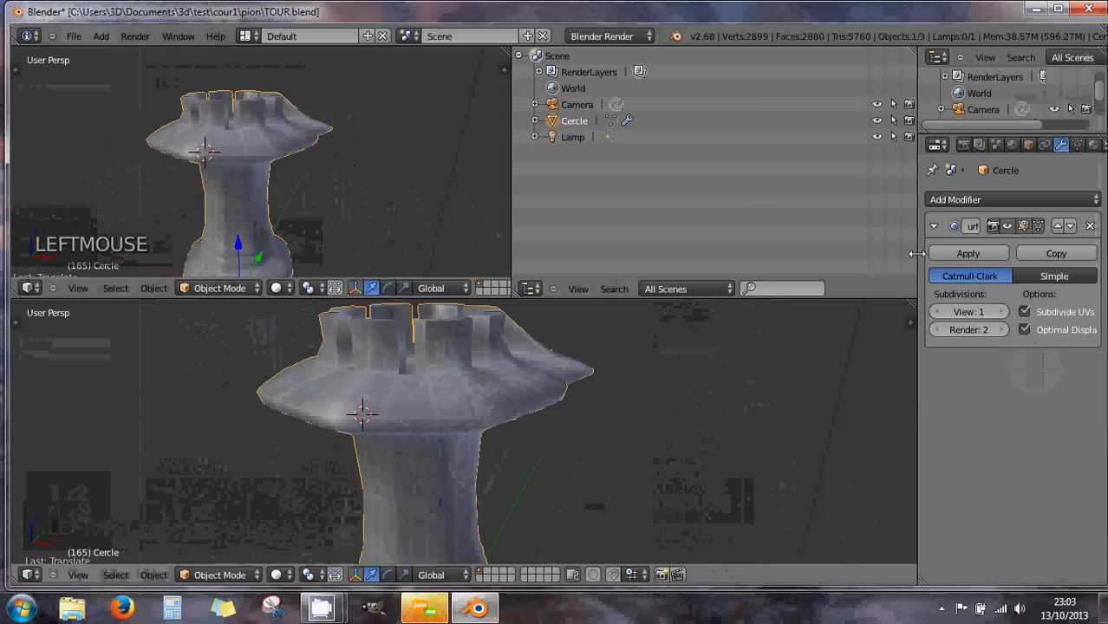
- Widen the column holding the Outliner and Properties editors and make its Outliner taller
left_click_drag(916, 253, 790, 254)
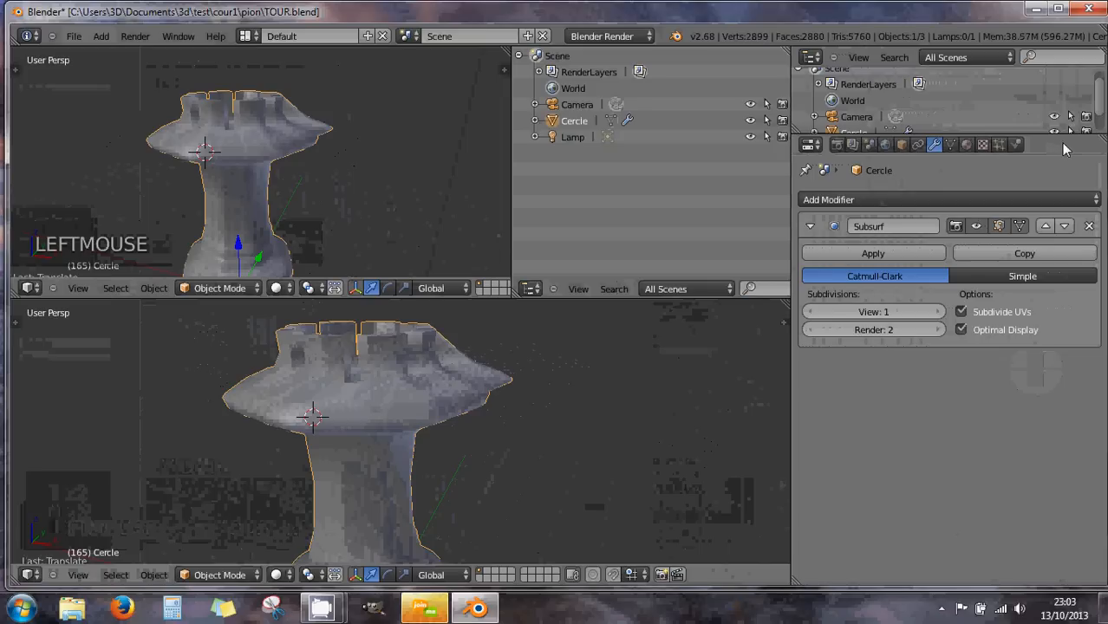
left_click_drag(1056, 136, 1055, 213)
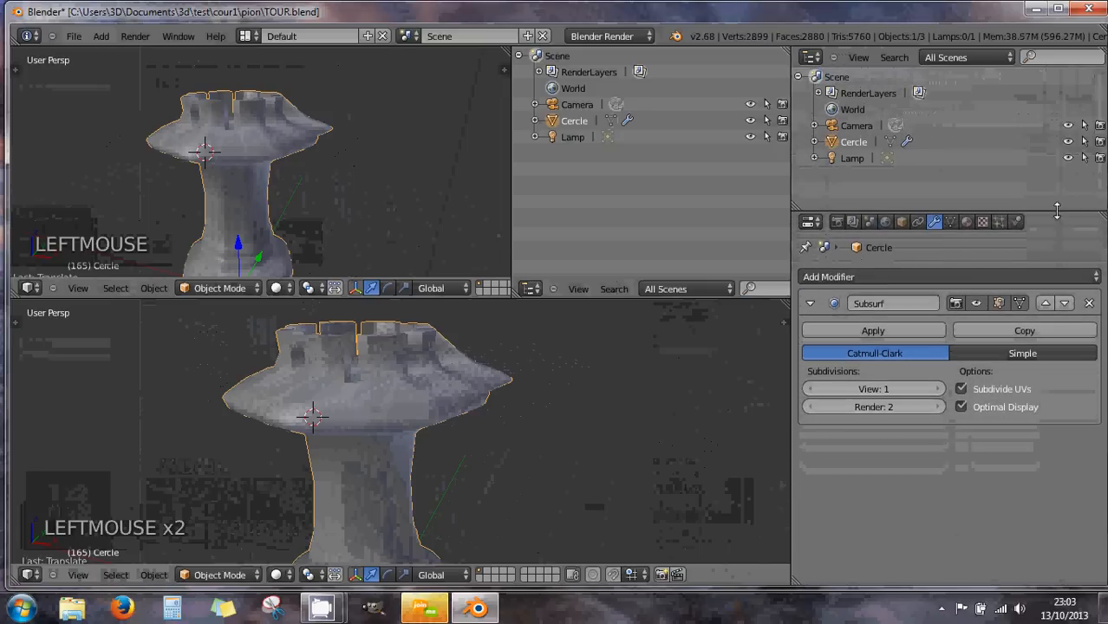
- Rename the Cercle object as TOUR in its object properties
left_click(902, 224)
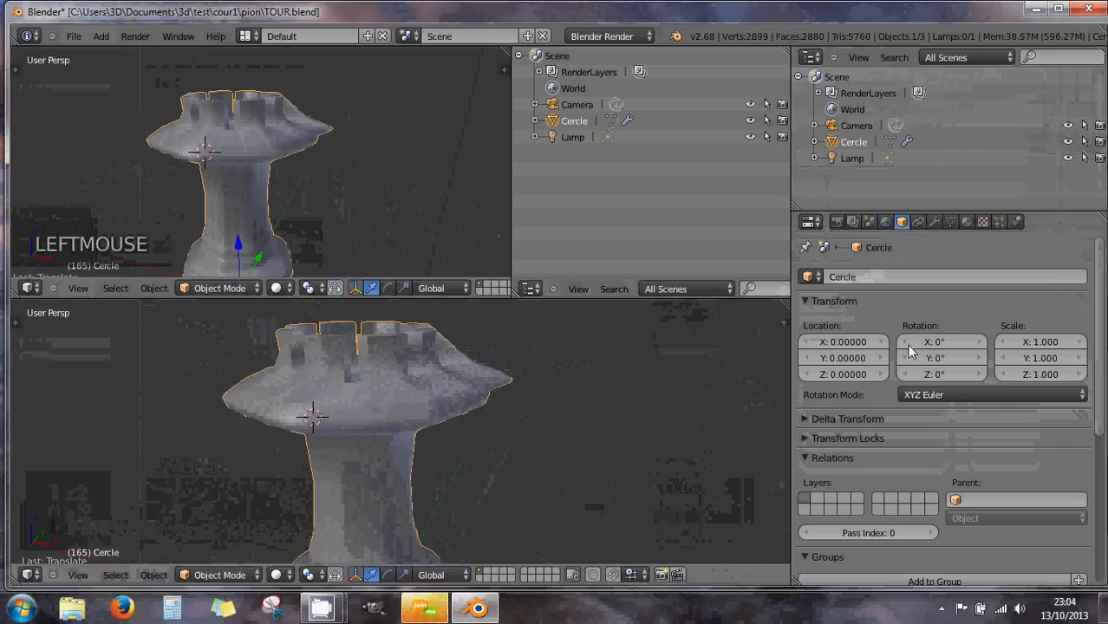
left_click(861, 277)
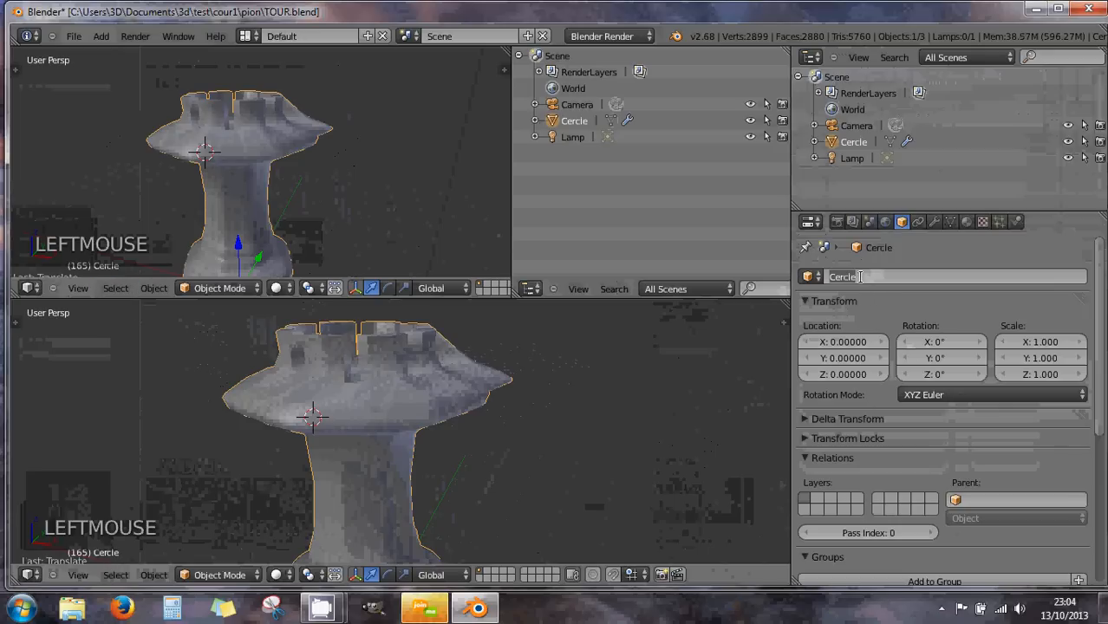
type("TOUR")
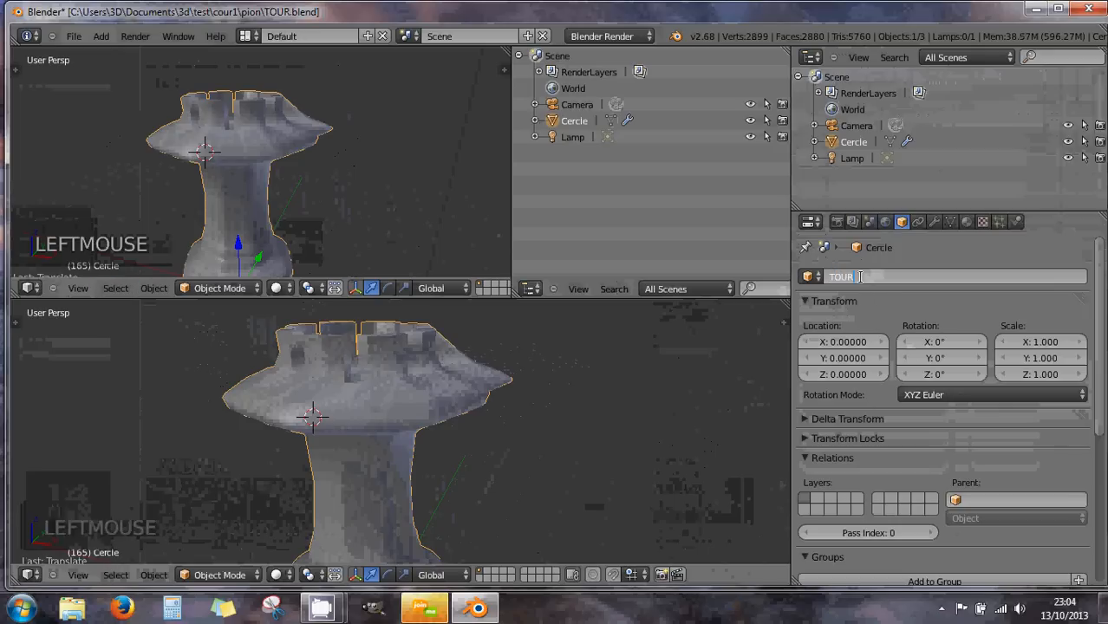
key("Return")
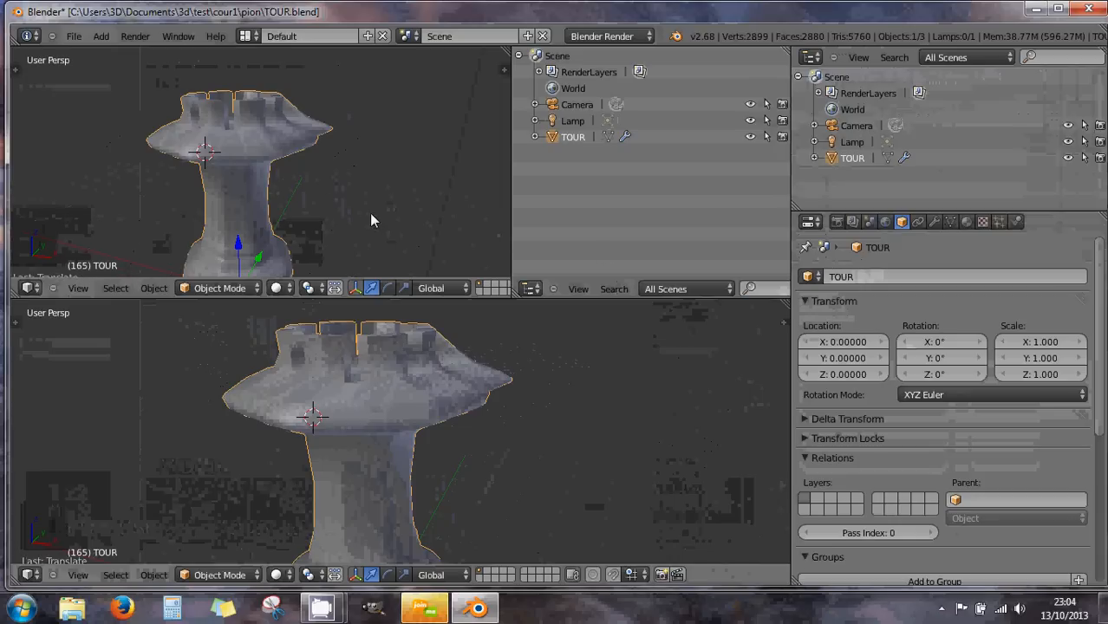
- Join the extra Outliner and both stacked 3D views into one single 3D view area
right_click(508, 221)
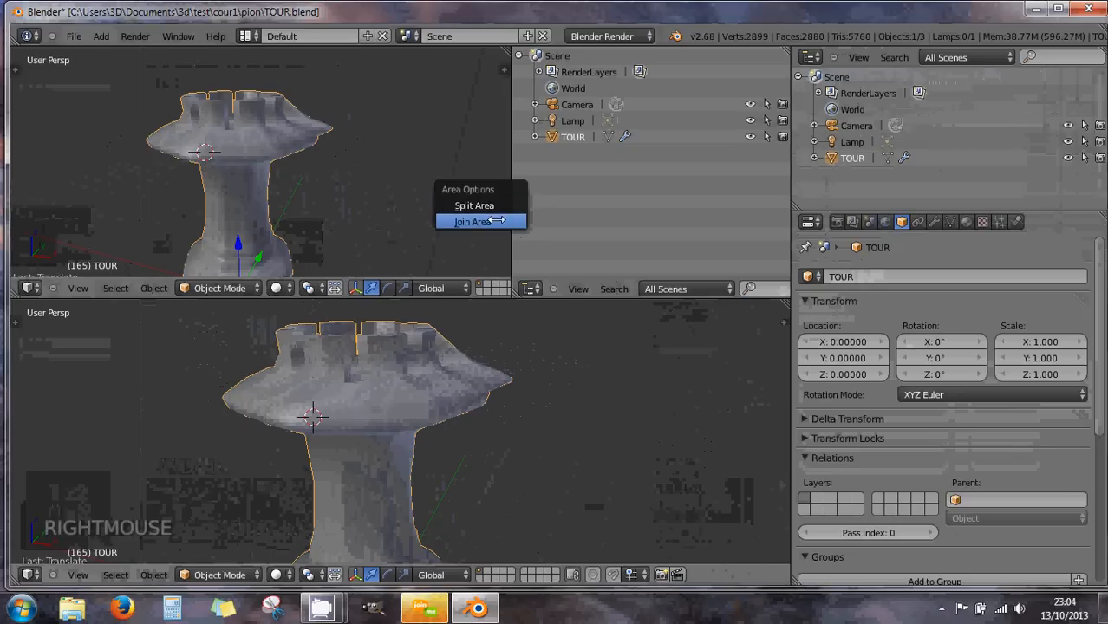
left_click(475, 222)
left_click(590, 221)
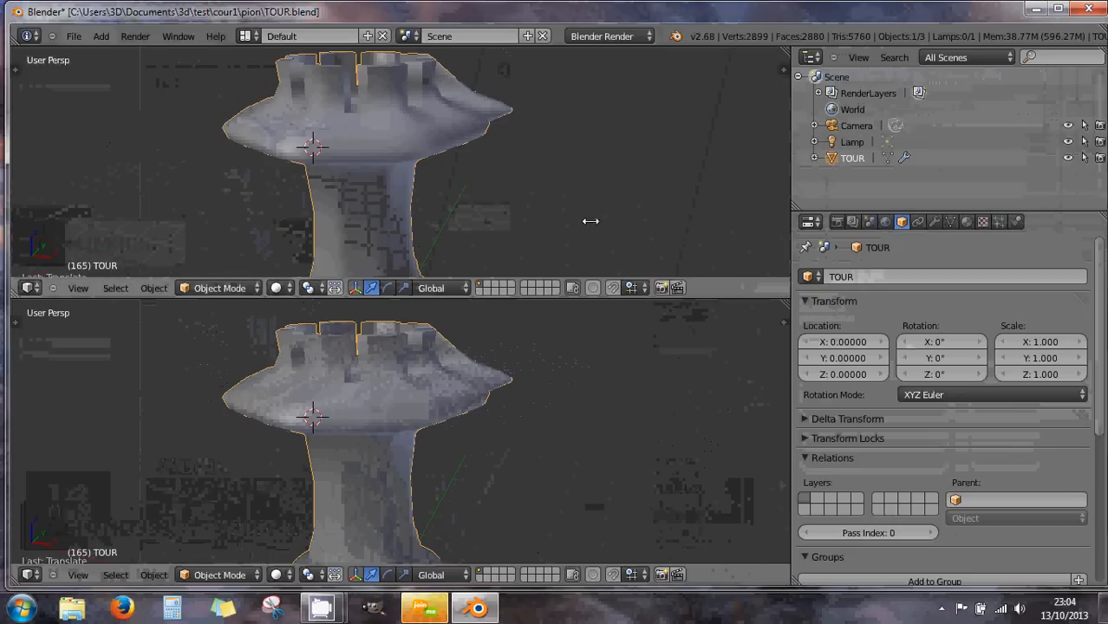
right_click(540, 295)
left_click(541, 298)
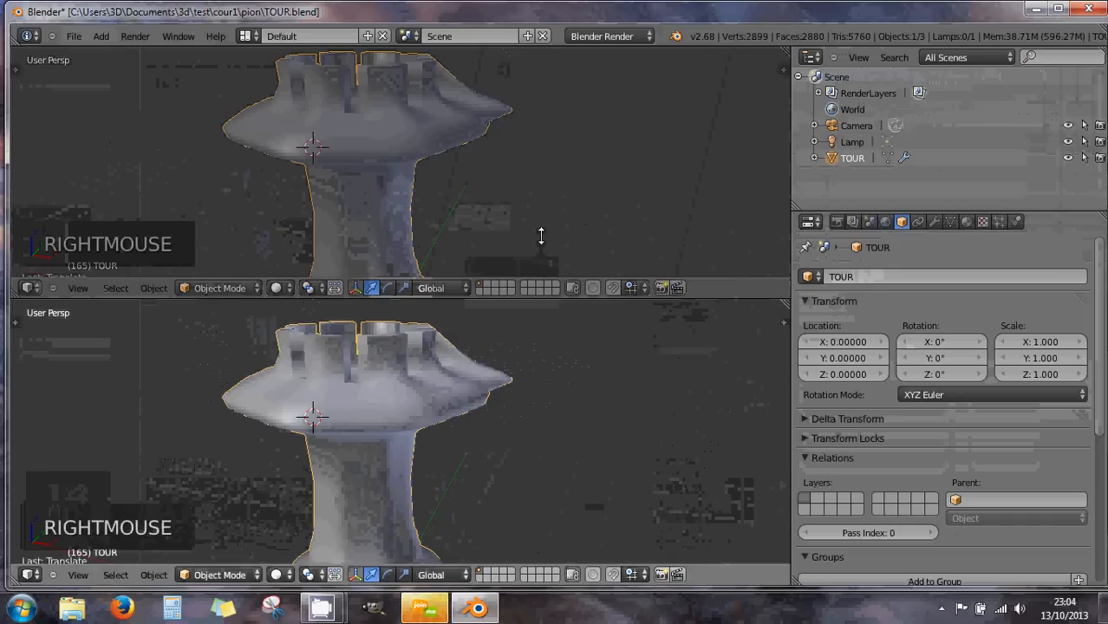
left_click(542, 239)
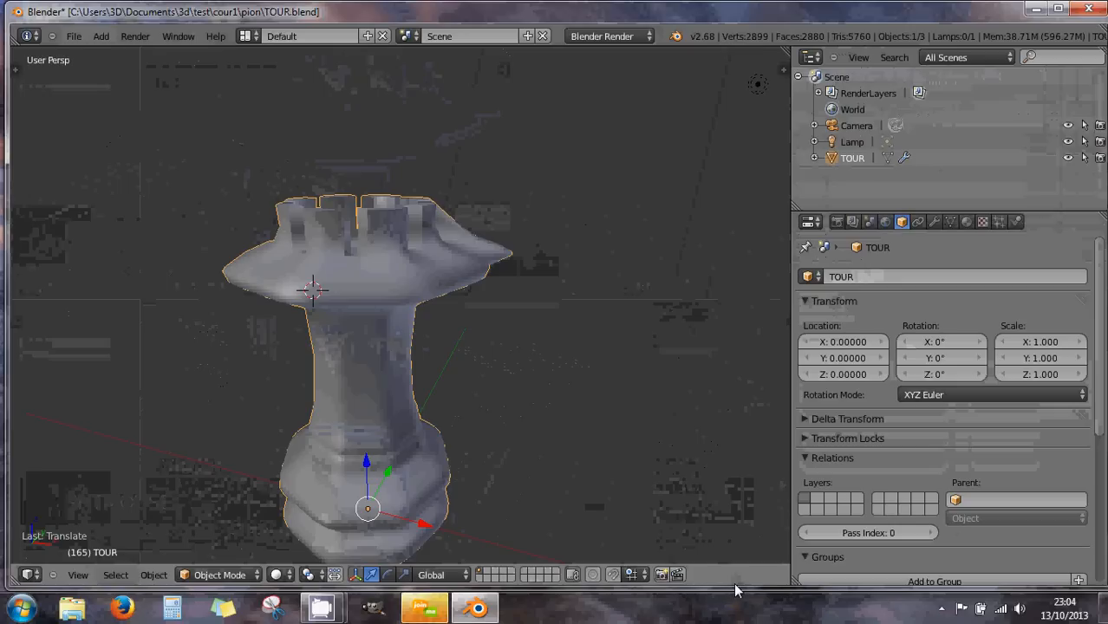
left_click_drag(739, 584, 737, 549)
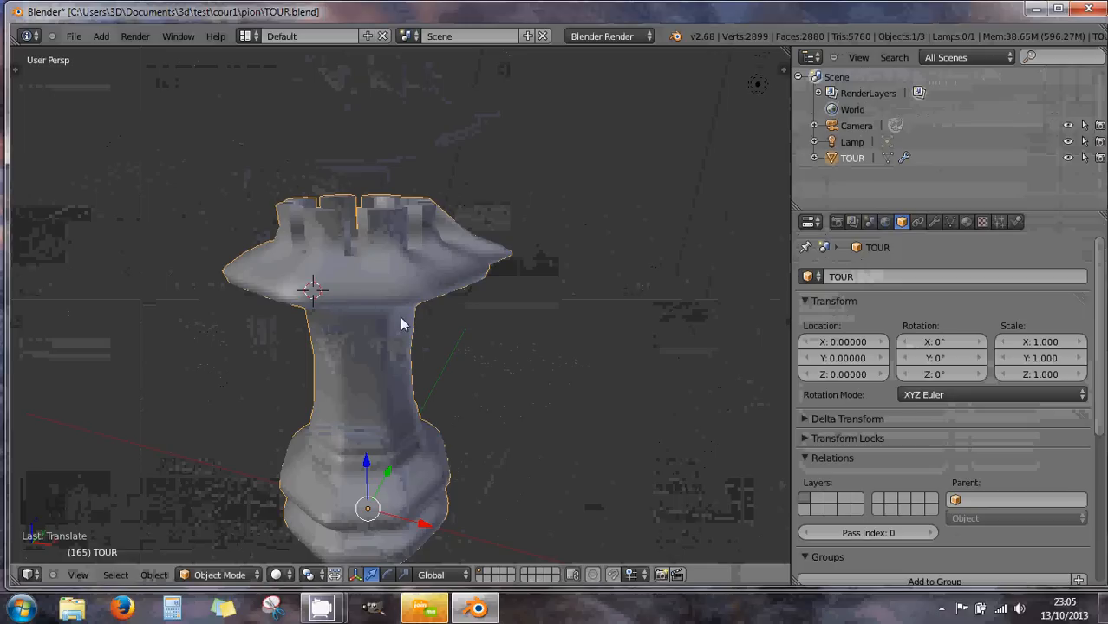
- Switch the rook to Edit Mode and move one front collar face above the battlements and outward along X
right_click(403, 277)
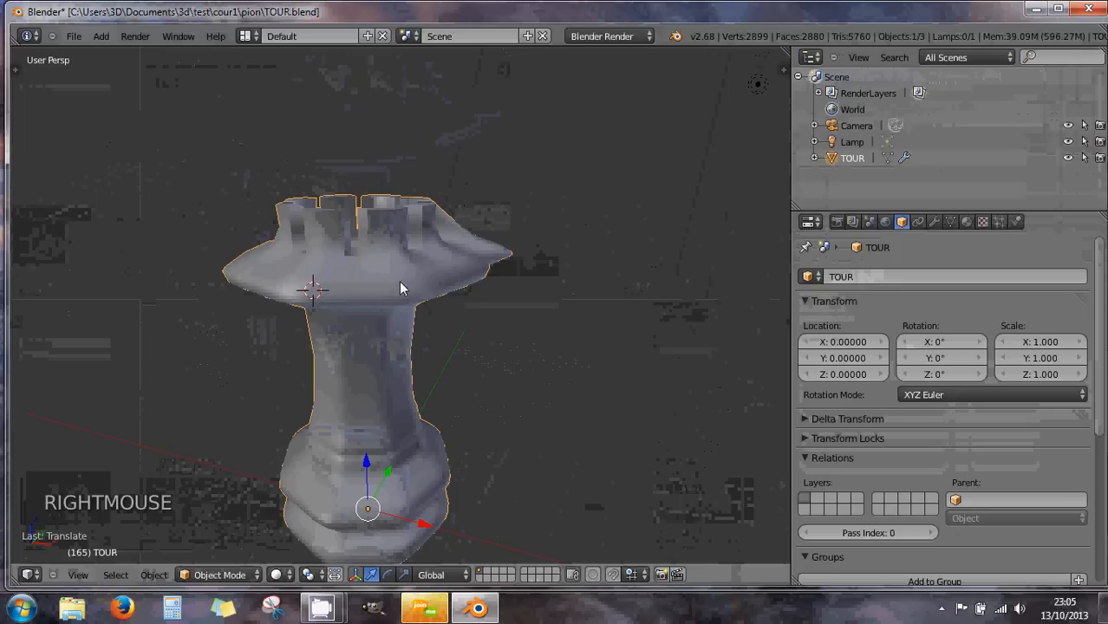
right_click(381, 246)
left_click(217, 575)
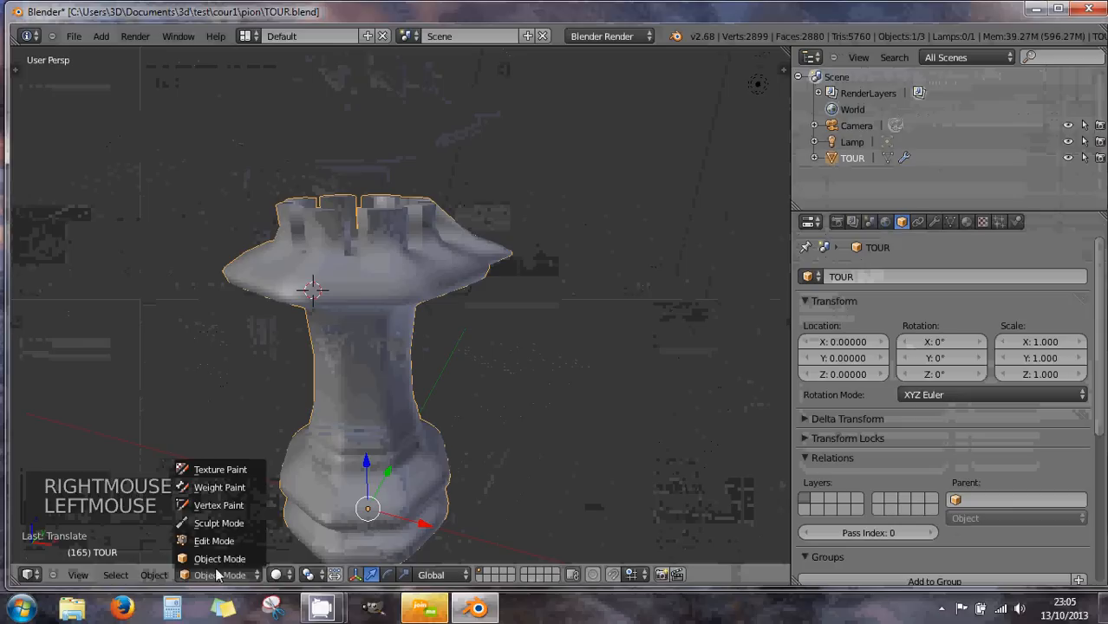
left_click(216, 542)
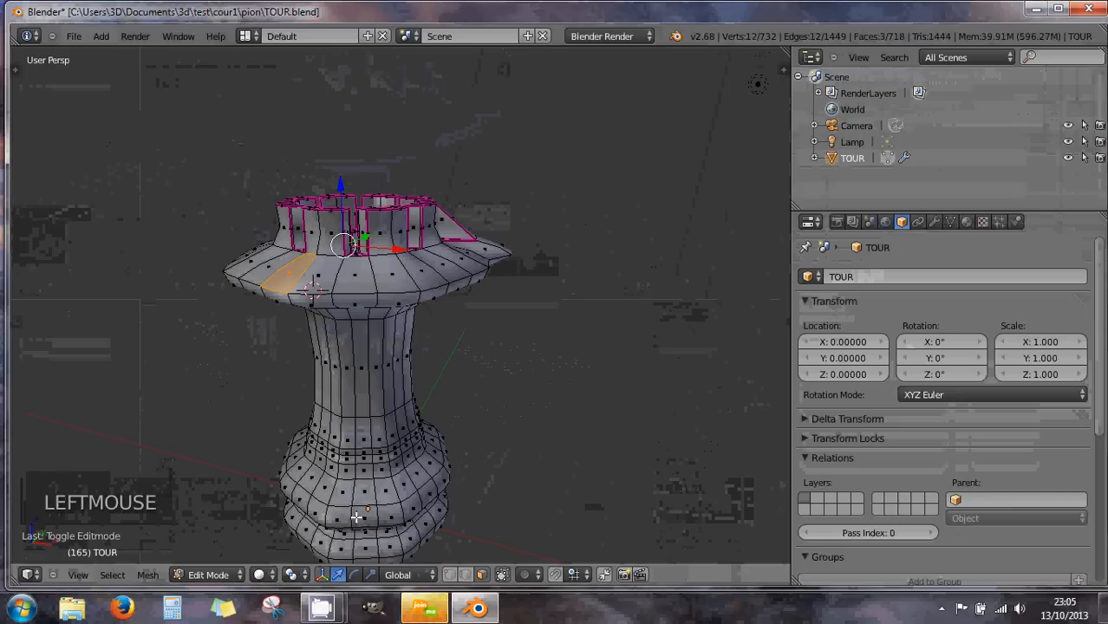
right_click(394, 286)
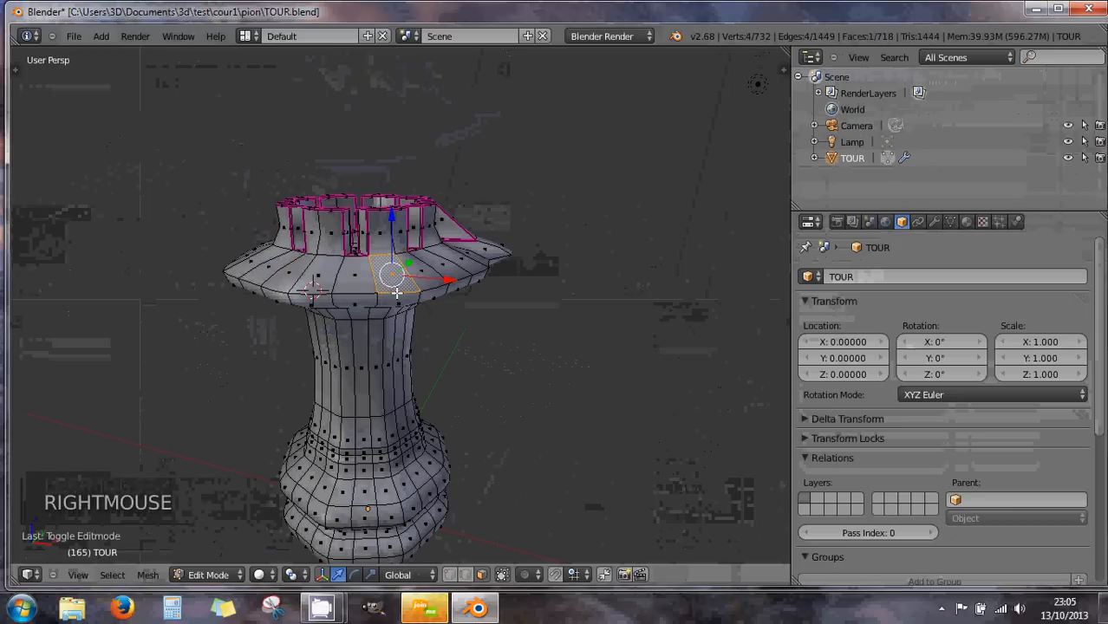
key("g")
left_click(403, 167)
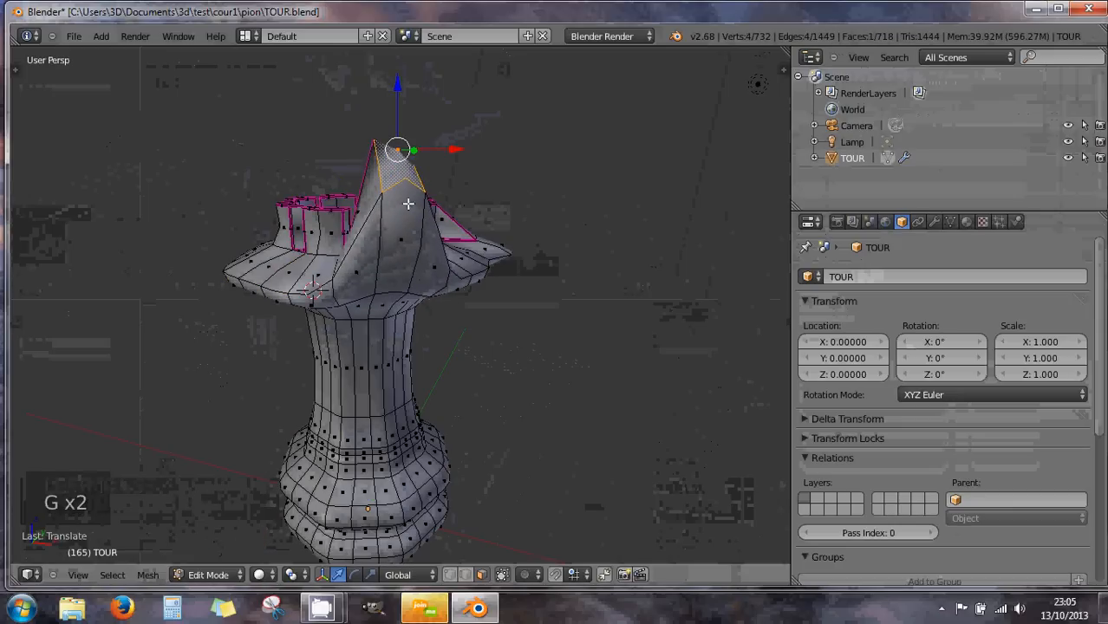
left_click_drag(454, 150, 538, 163)
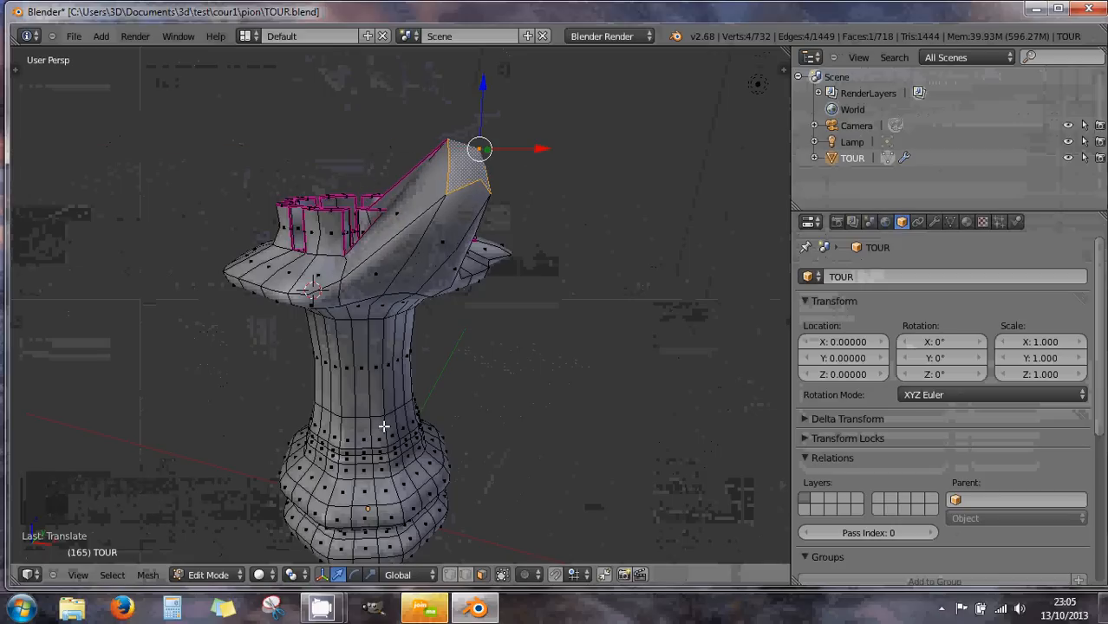
right_click(390, 394)
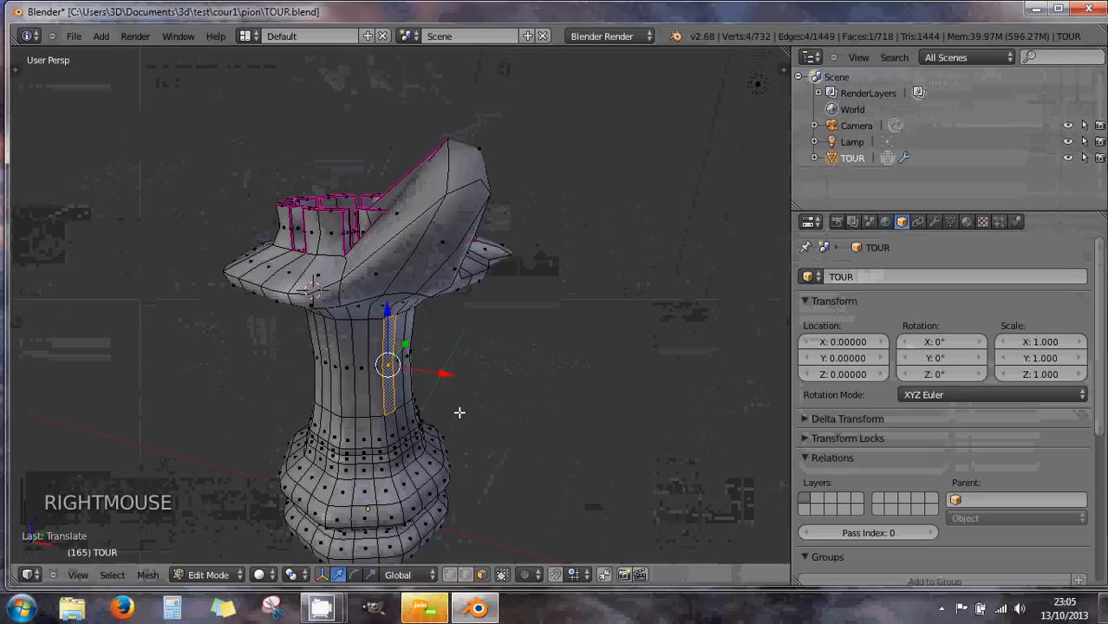
- Undo the collar face moves and face selections made in Edit Mode, as far back as the history allows
key("ctrl+z")
key("ctrl+z")
key("ctrl+z")
key("ctrl+z")
key("ctrl+z")
key("ctrl+z")
key("ctrl+z")
key("ctrl+z")
key("ctrl+z")
key("ctrl+z")
key("ctrl+z")
key("ctrl+z")
key("ctrl+z")
key("ctrl+z")
key("ctrl+z")
key("ctrl+z")
key("ctrl+z")
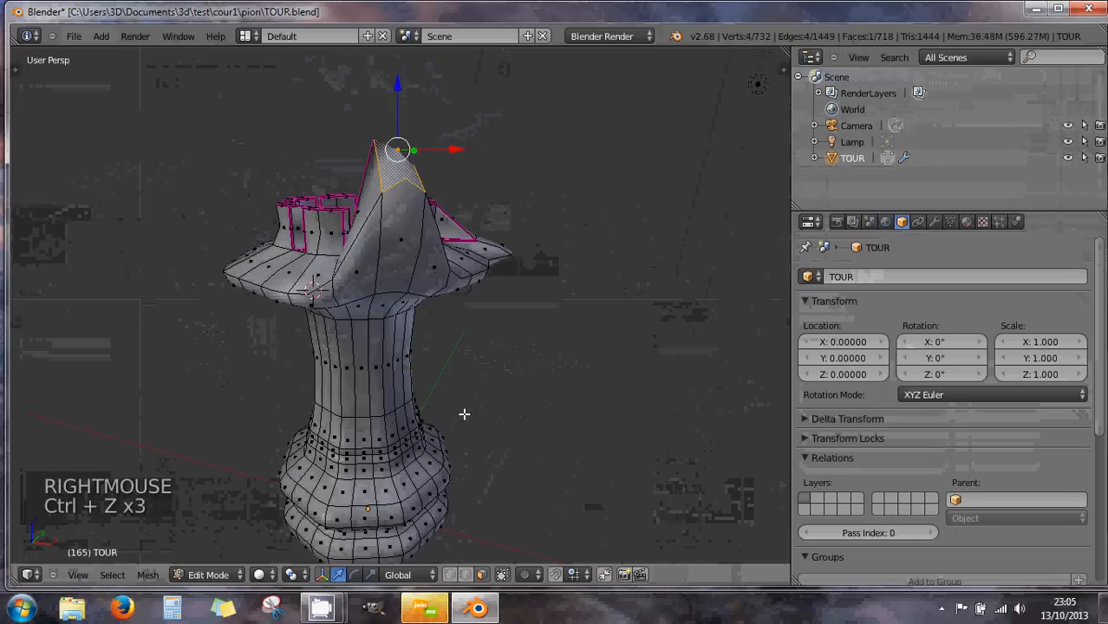
key("ctrl+z")
key("ctrl+z")
key("ctrl+z")
key("ctrl+z")
key("ctrl+z")
key("ctrl+z")
key("ctrl+z")
key("ctrl+z")
key("ctrl+z")
key("ctrl+z")
key("ctrl+z")
key("ctrl+z")
key("ctrl+z")
key("ctrl+z")
key("ctrl+z")
key("ctrl+z")
key("ctrl+z")
key("ctrl+z")
key("ctrl+z")
key("ctrl+z")
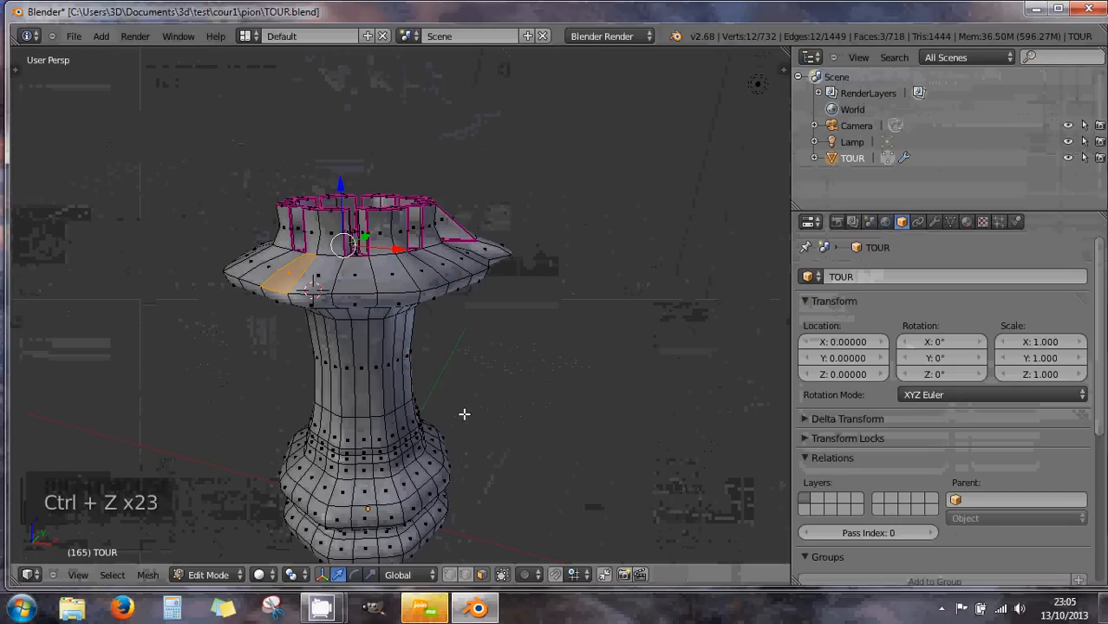
key("ctrl+z")
key("ctrl+z")
key("ctrl+z")
key("ctrl+z")
key("ctrl+z")
key("ctrl+z")
key("ctrl+z")
key("ctrl+z")
key("ctrl+z")
key("ctrl+z")
key("ctrl+z")
key("ctrl+z")
key("ctrl+z")
key("ctrl+z")
key("ctrl+z")
key("ctrl+z")
key("ctrl+z")
key("ctrl+z")
- Return the rook to Object Mode and try undoing earlier operations from there
left_click(198, 576)
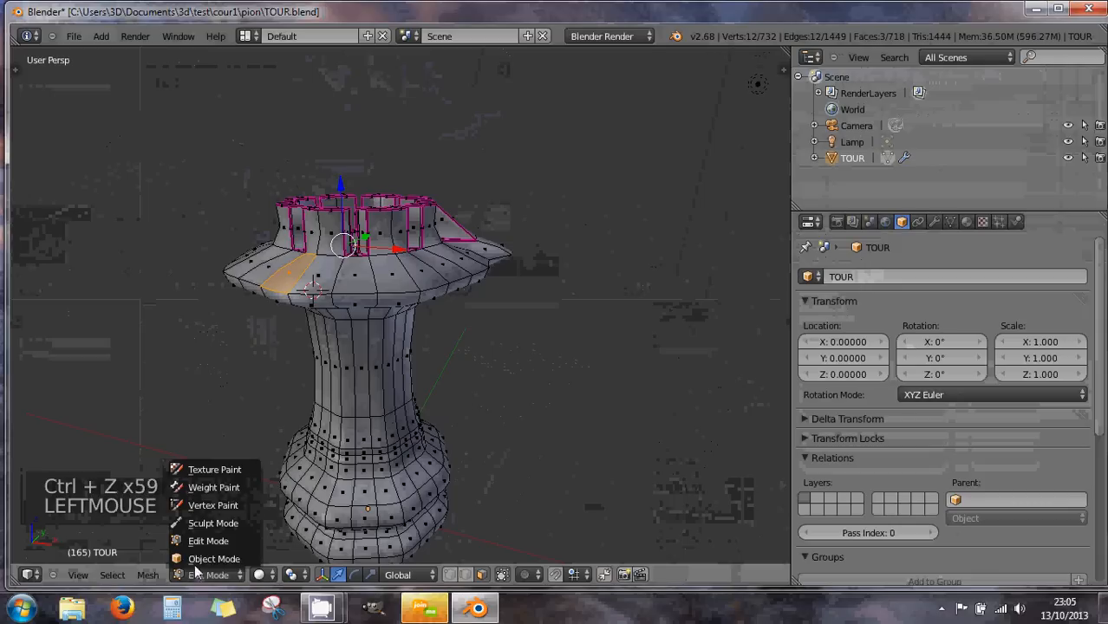
left_click(205, 557)
key("ctrl+z")
key("ctrl+z")
key("ctrl+z")
key("ctrl+z")
key("ctrl+z")
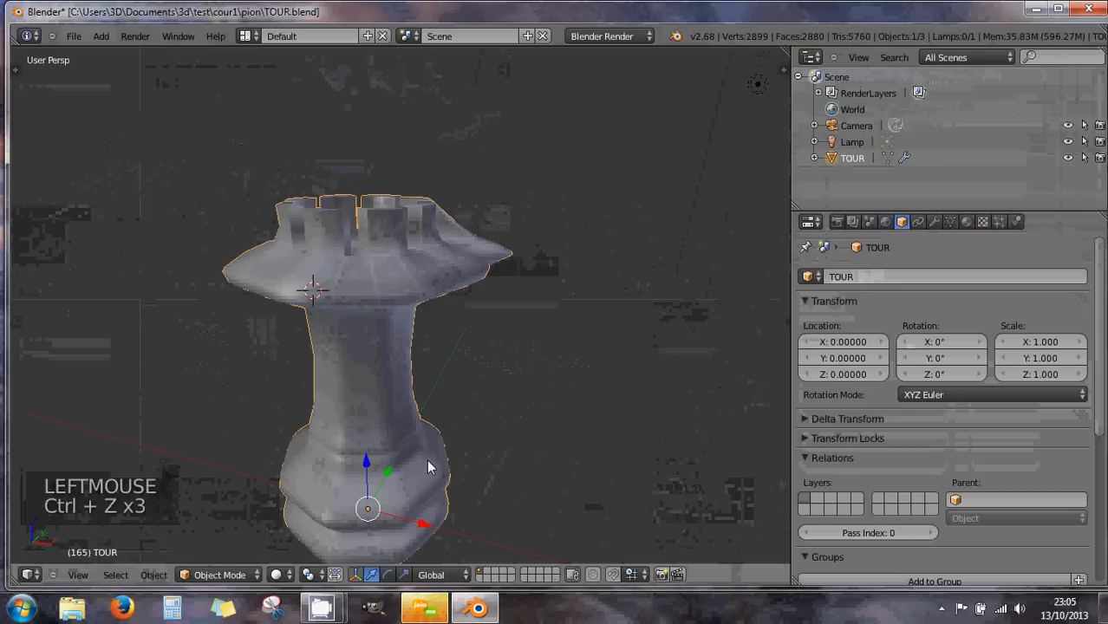
- Put the rook back into Edit Mode and try undoing repeatedly to reach the operations made before the mode change
left_click(229, 576)
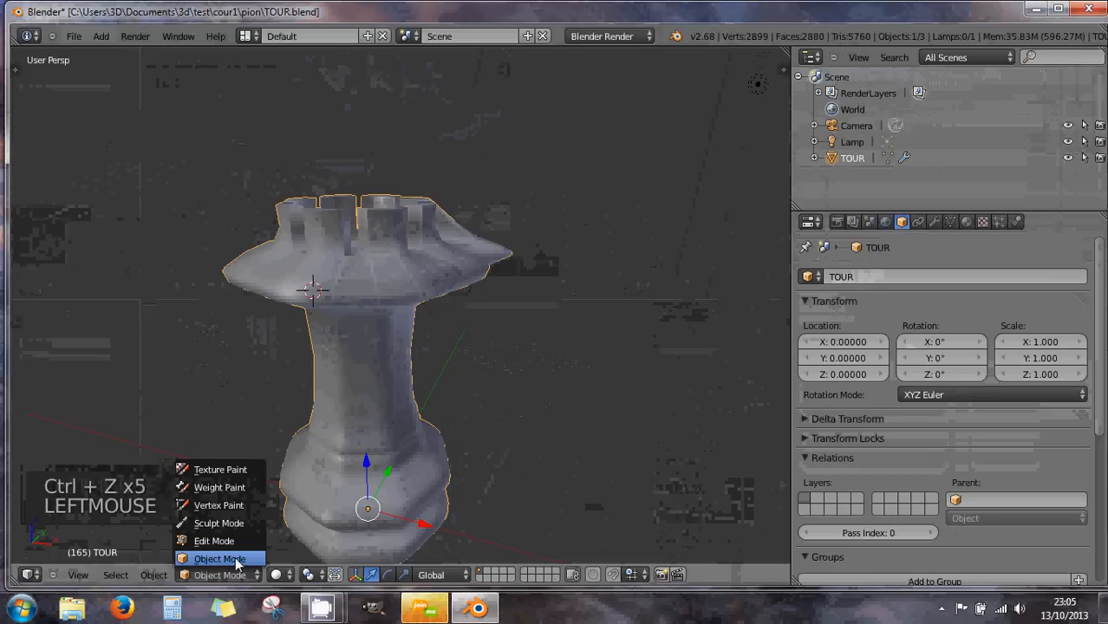
left_click(213, 541)
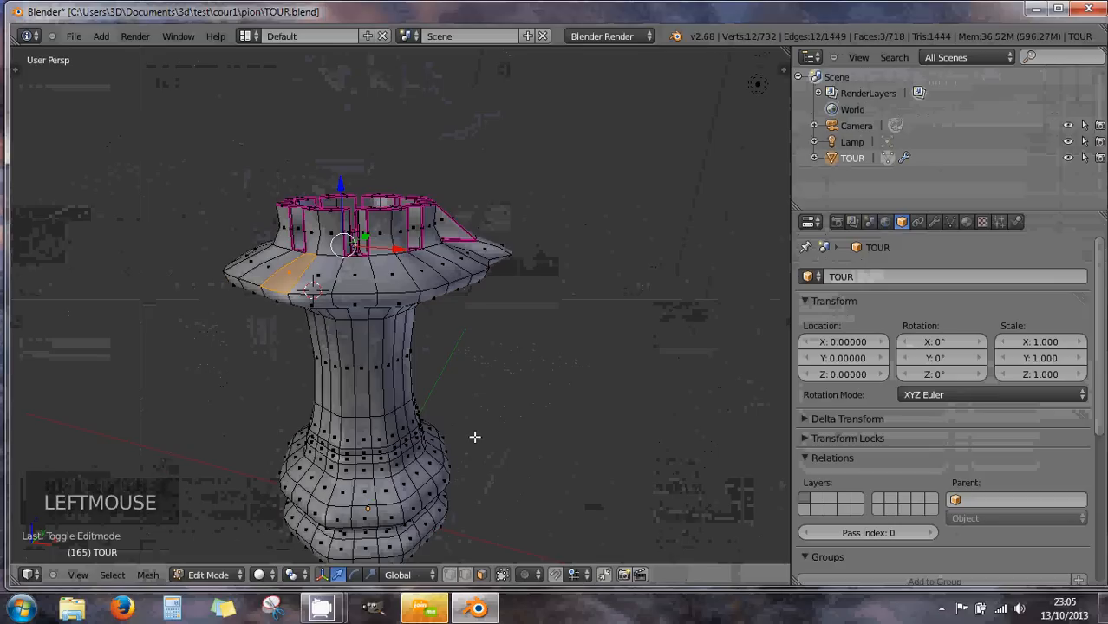
key("ctrl+z")
key("ctrl+z")
key("ctrl+z")
key("ctrl+z")
key("ctrl+z")
key("ctrl+z")
key("ctrl+z")
key("ctrl+z")
key("ctrl+z")
key("ctrl+z")
key("ctrl+z")
key("ctrl+z")
key("ctrl+z")
key("ctrl+z")
key("ctrl+z")
key("ctrl+z")
key("ctrl+z")
key("ctrl+z")
key("ctrl+z")
key("ctrl+z")
key("ctrl+z")
key("ctrl+z")
key("ctrl+z")
key("ctrl+z")
key("ctrl+z")
key("ctrl+z")
key("ctrl+z")
key("ctrl+z")
key("ctrl+z")
key("ctrl+z")
key("ctrl+z")
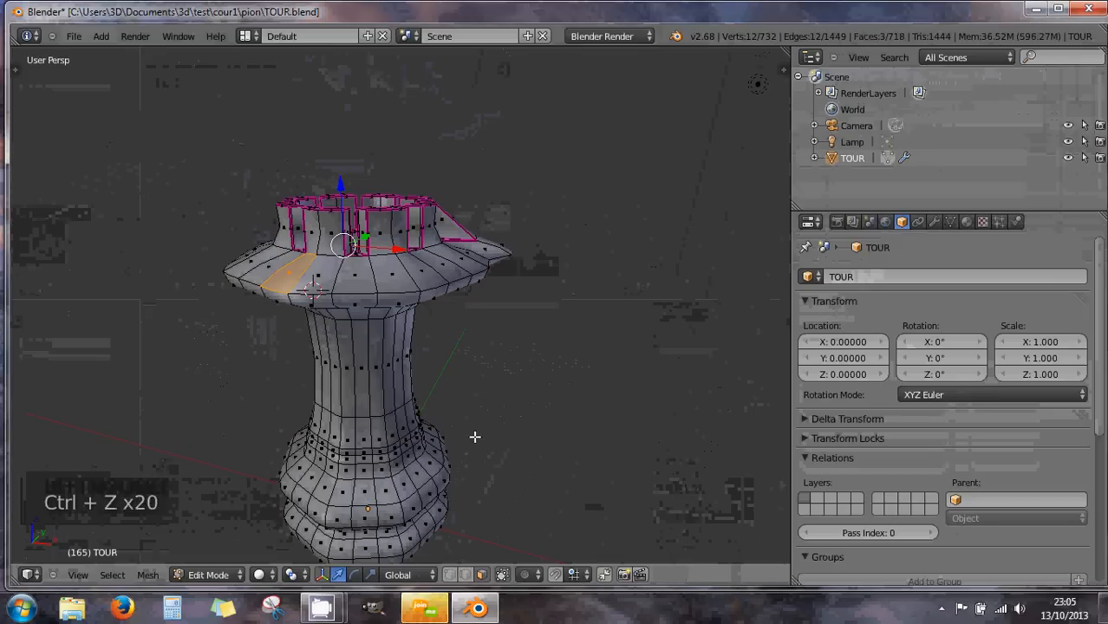
key("ctrl+z")
key("ctrl+z")
key("ctrl+z")
key("ctrl+z")
key("ctrl+z")
key("ctrl+z")
key("ctrl+z")
key("ctrl+z")
key("ctrl+z")
key("ctrl+z")
key("ctrl+z")
key("ctrl+z")
key("ctrl+z")
key("ctrl+z")
key("ctrl+z")
key("ctrl+z")
key("ctrl+z")
key("ctrl+z")
key("ctrl+z")
key("ctrl+z")
key("ctrl+z")
key("ctrl+z")
key("ctrl+z")
key("ctrl+z")
key("ctrl+z")
key("ctrl+z")
key("ctrl+z")
key("ctrl+z")
key("ctrl+z")
key("ctrl+z")
key("ctrl+z")
key("ctrl+z")
key("ctrl+z")
- Reopen the saved version of TOUR.blend from the recent files, discarding the deformed rook
left_click(74, 37)
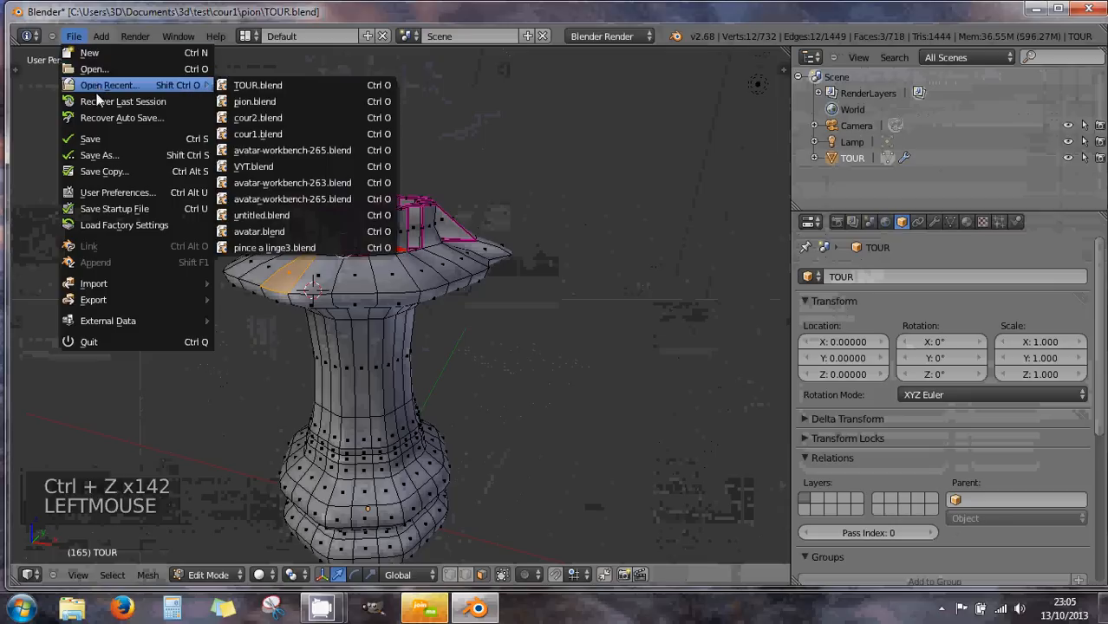
mouse_move(104, 86)
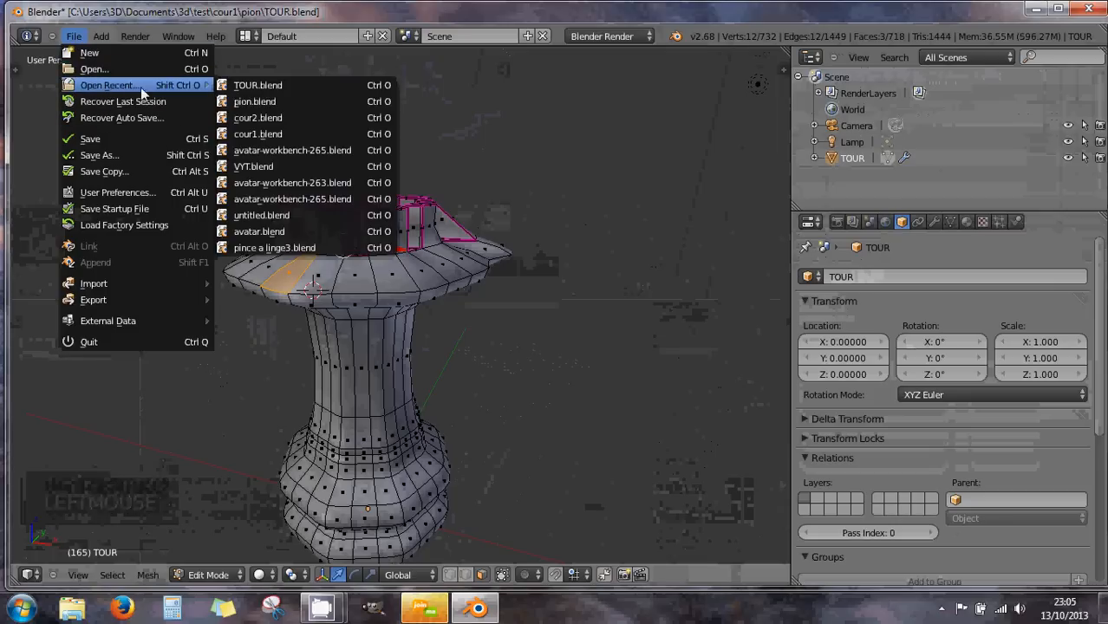
left_click(265, 89)
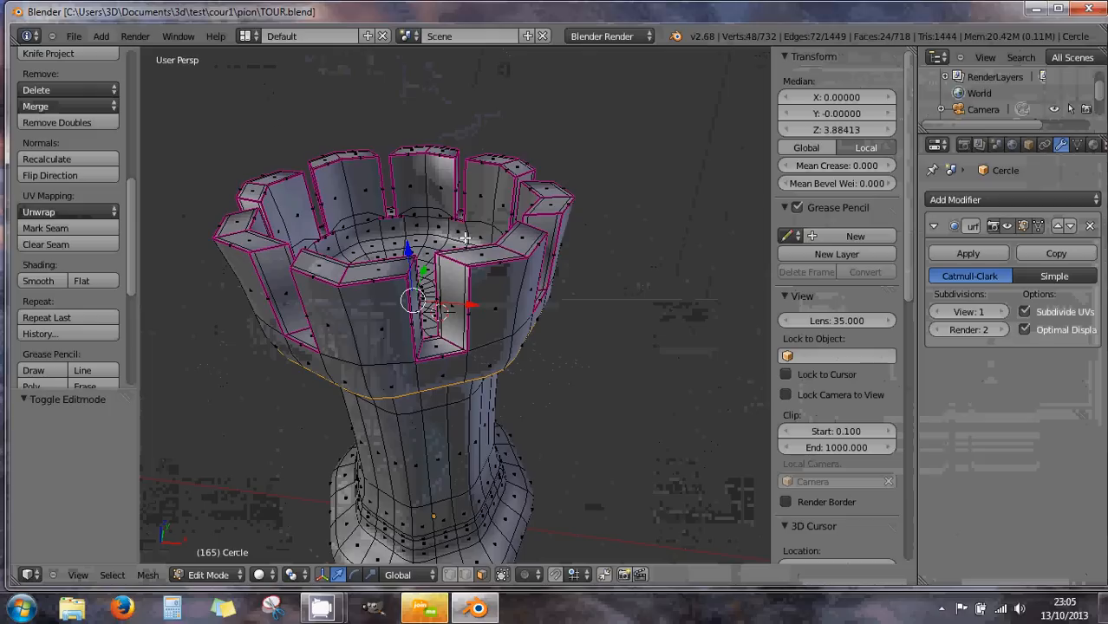
- Move one face of the rook's shaft about 0.472 outward along X and undo the move
middle_click_drag(461, 271, 500, 273)
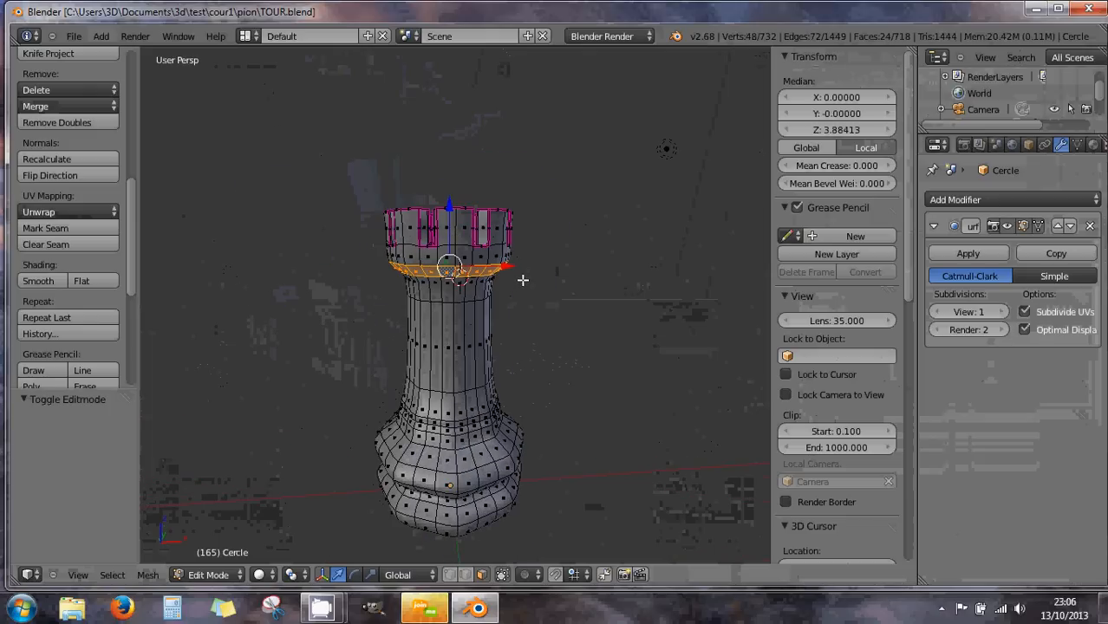
middle_click_drag(523, 278, 504, 307)
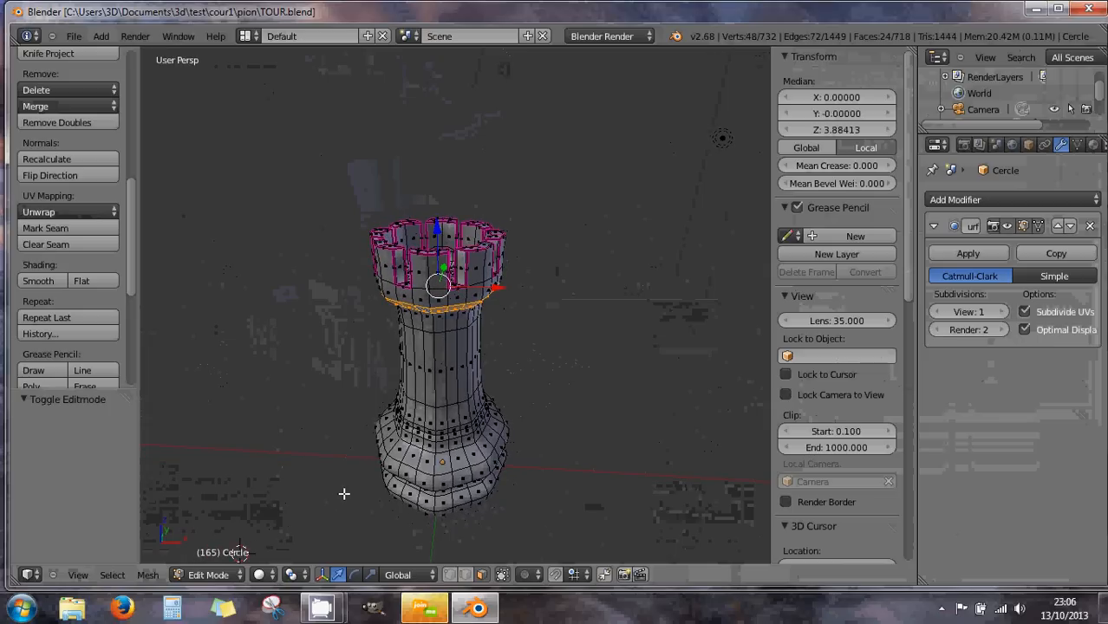
middle_click_drag(398, 490, 444, 473)
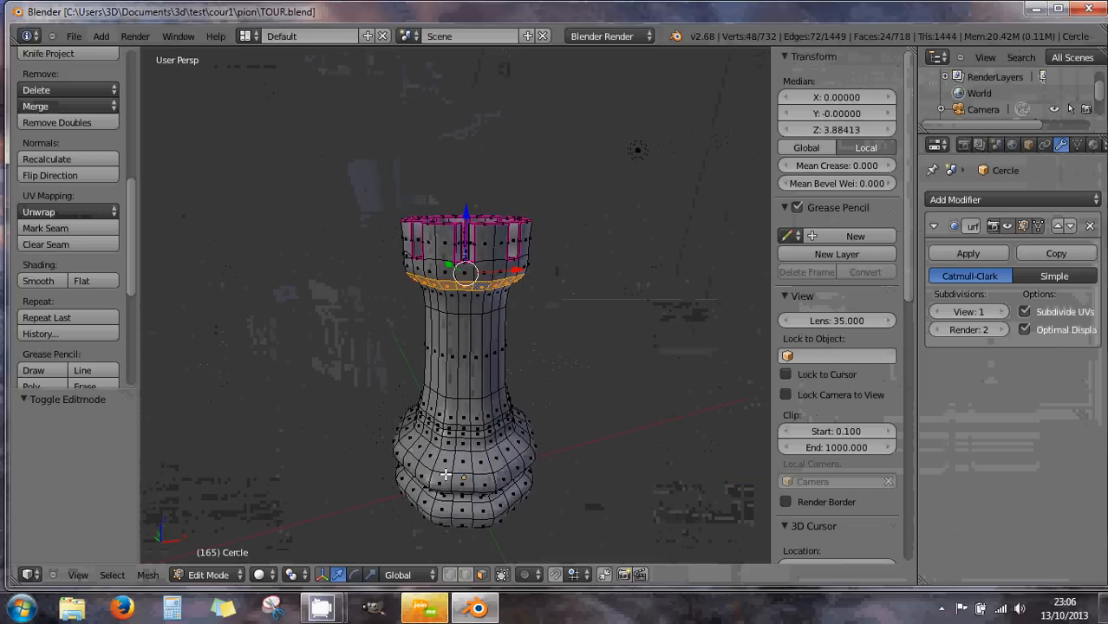
right_click(492, 374, "alt")
left_click_drag(538, 345, 570, 346)
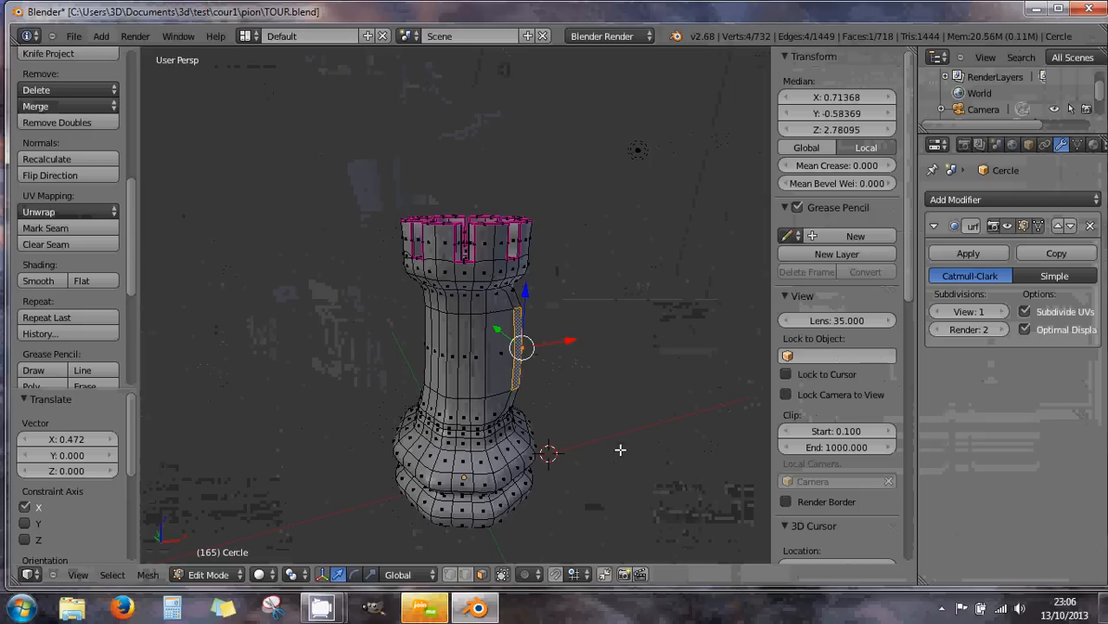
key("ctrl+z")
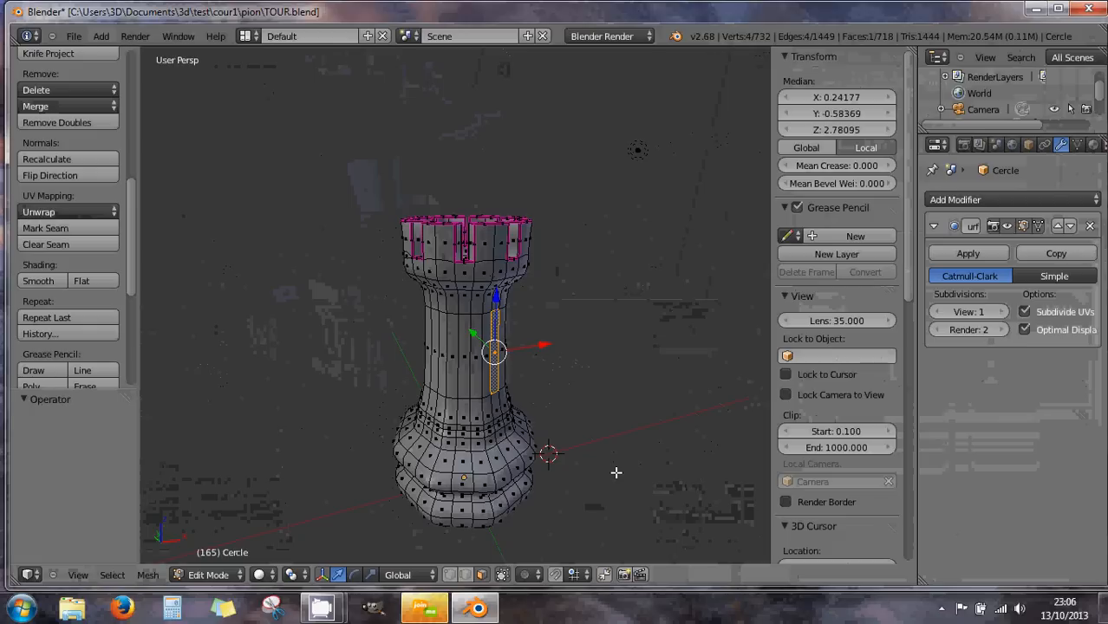
- In front view, raise the rook's entire mesh about 0.66 along Z above its origin and return to Object Mode
key("KP_1")
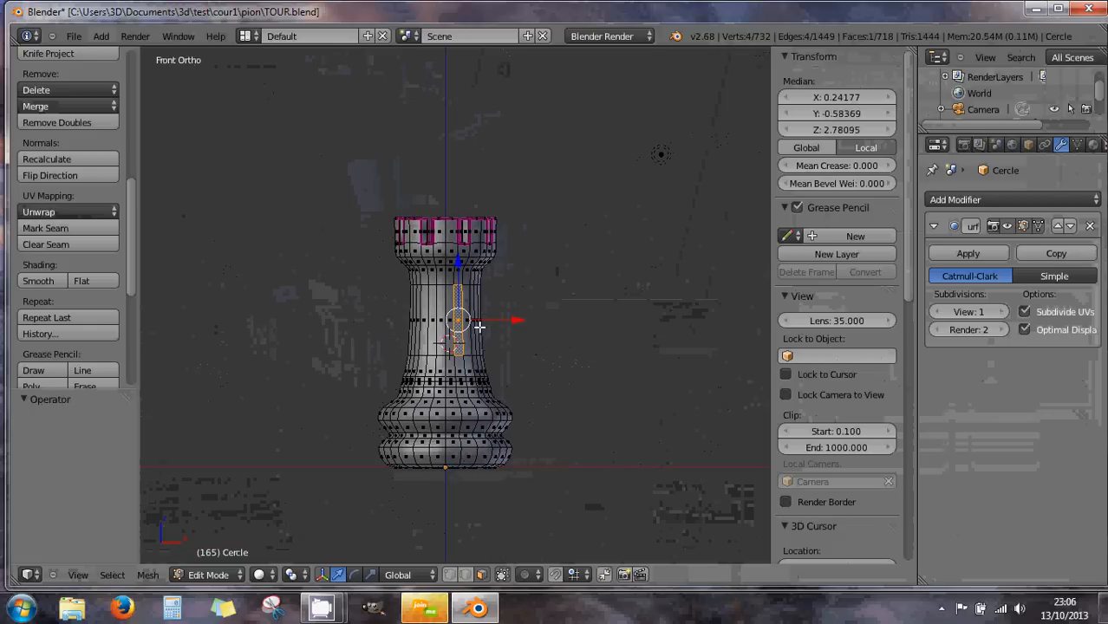
key("a")
key("a")
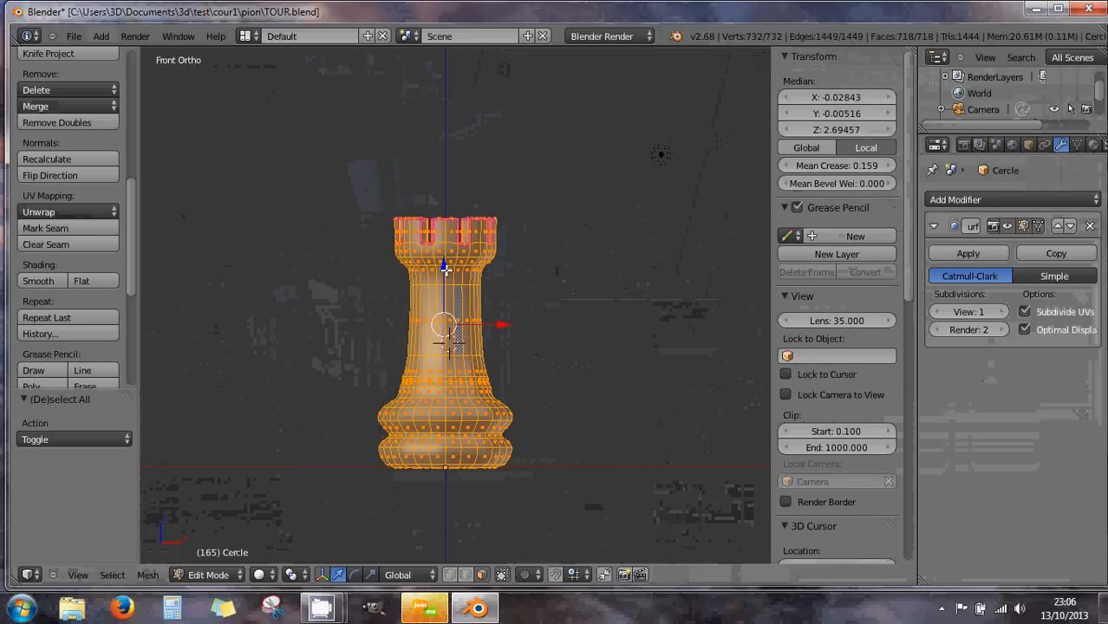
key("g")
key("z")
left_click(443, 234)
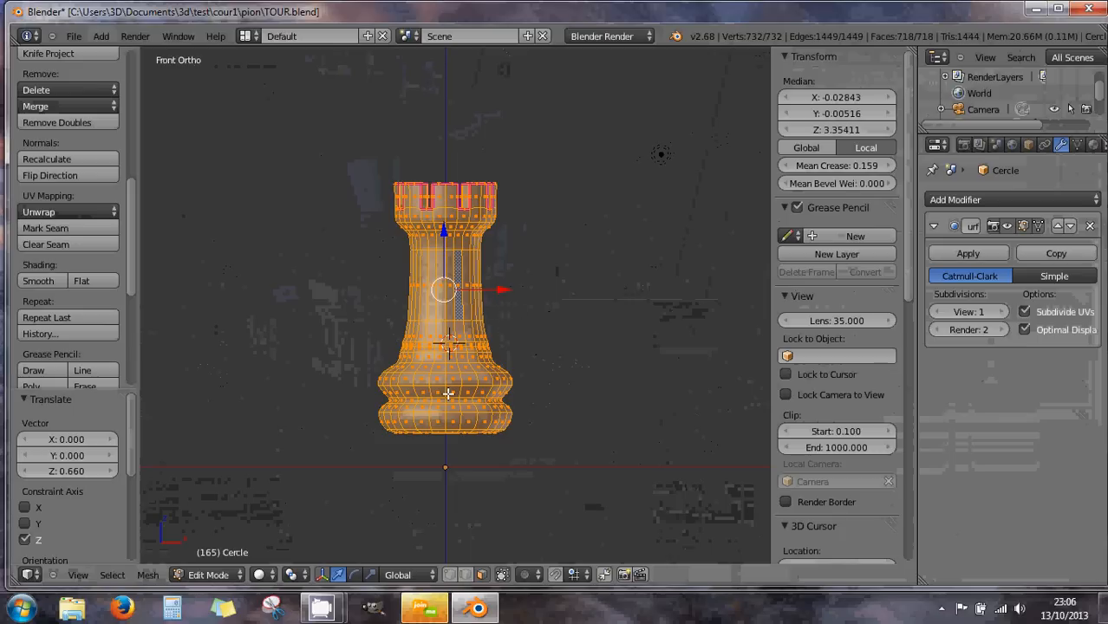
key("Tab")
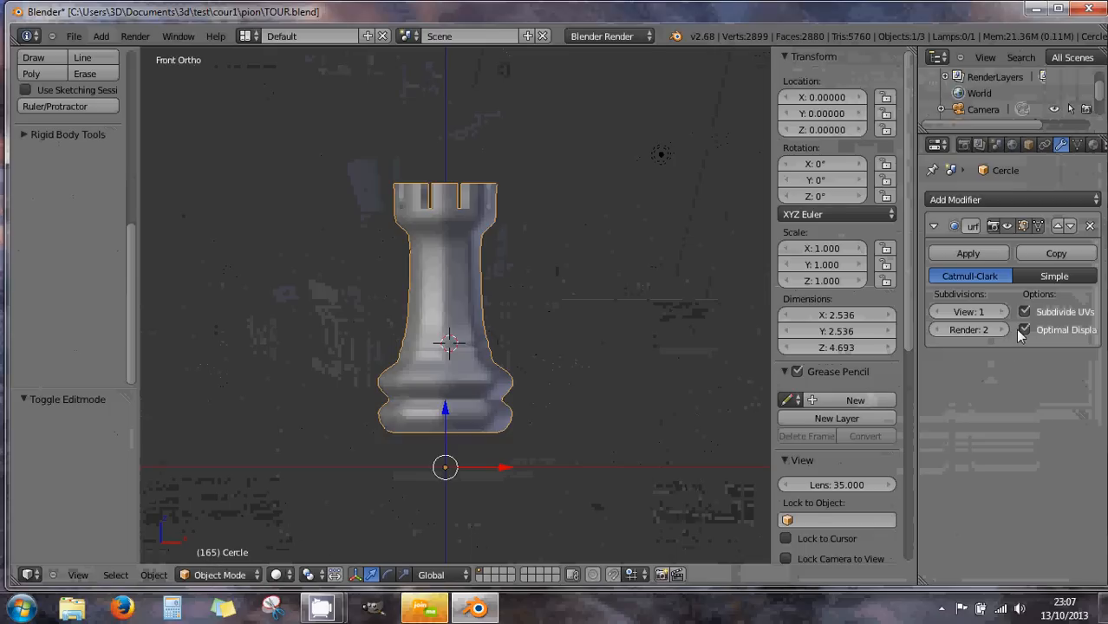
- Remove the Subsurf modifier from the rook and show its constraint and object properties
left_click(1093, 146)
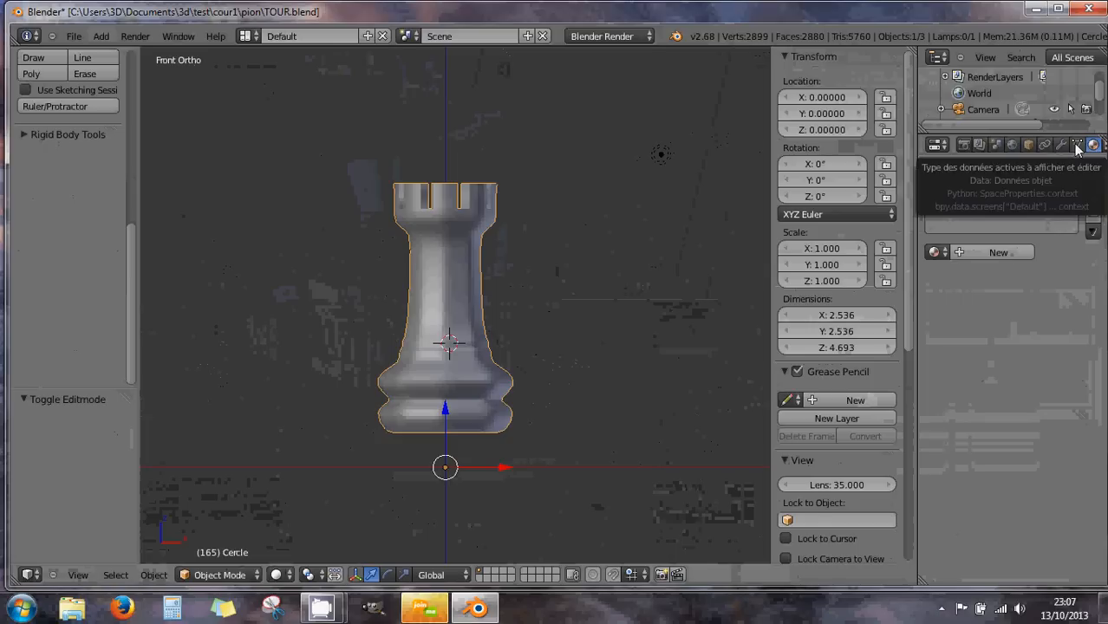
left_click(1060, 146)
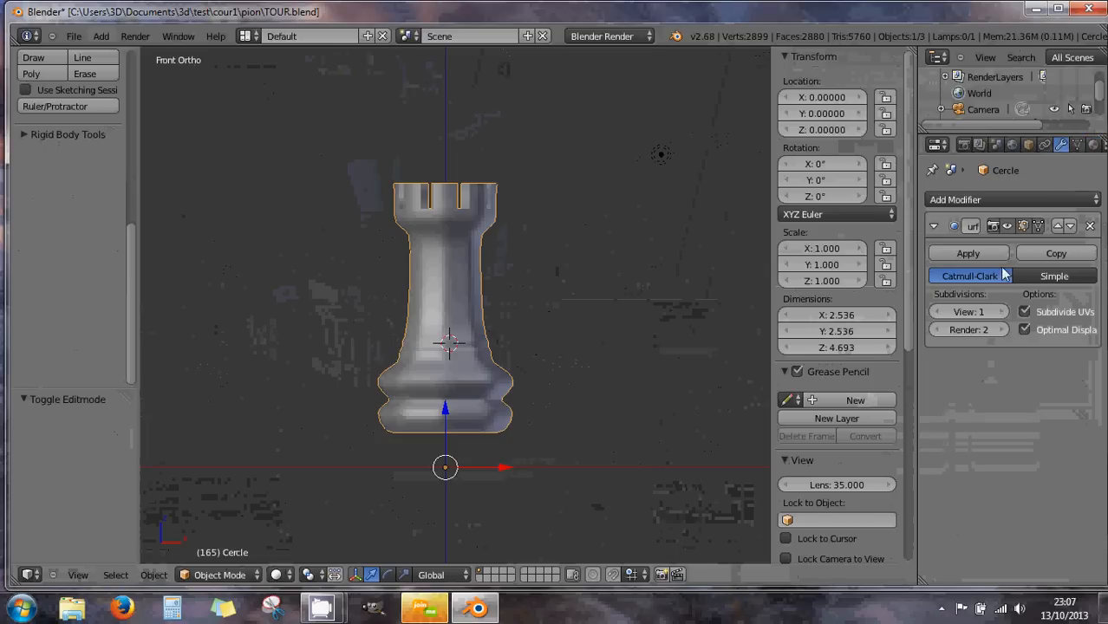
left_click(1090, 226)
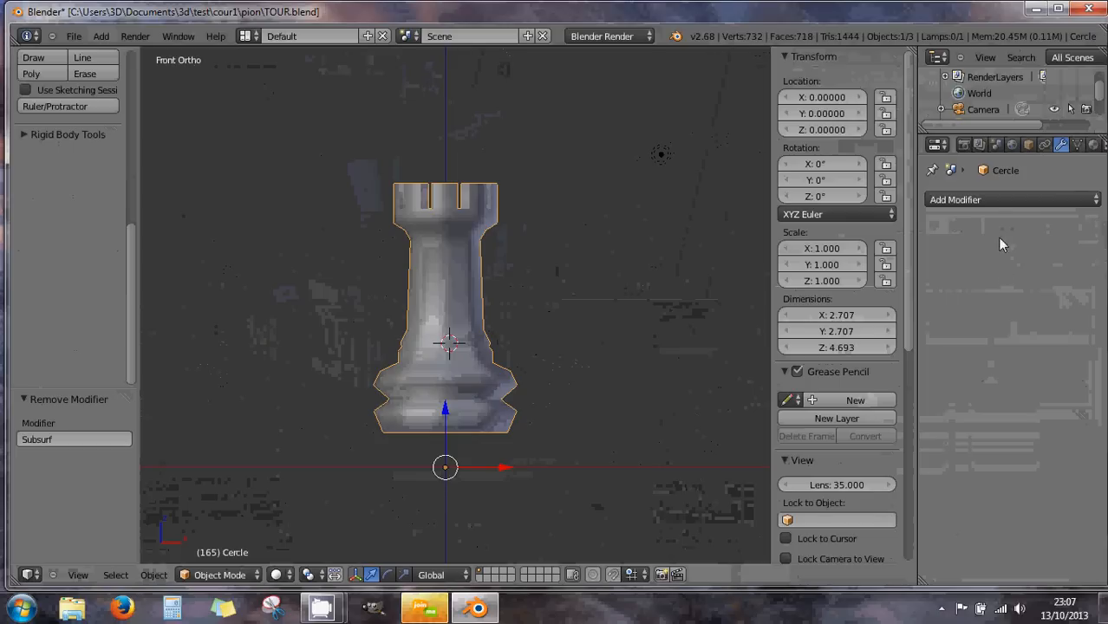
left_click(1043, 144)
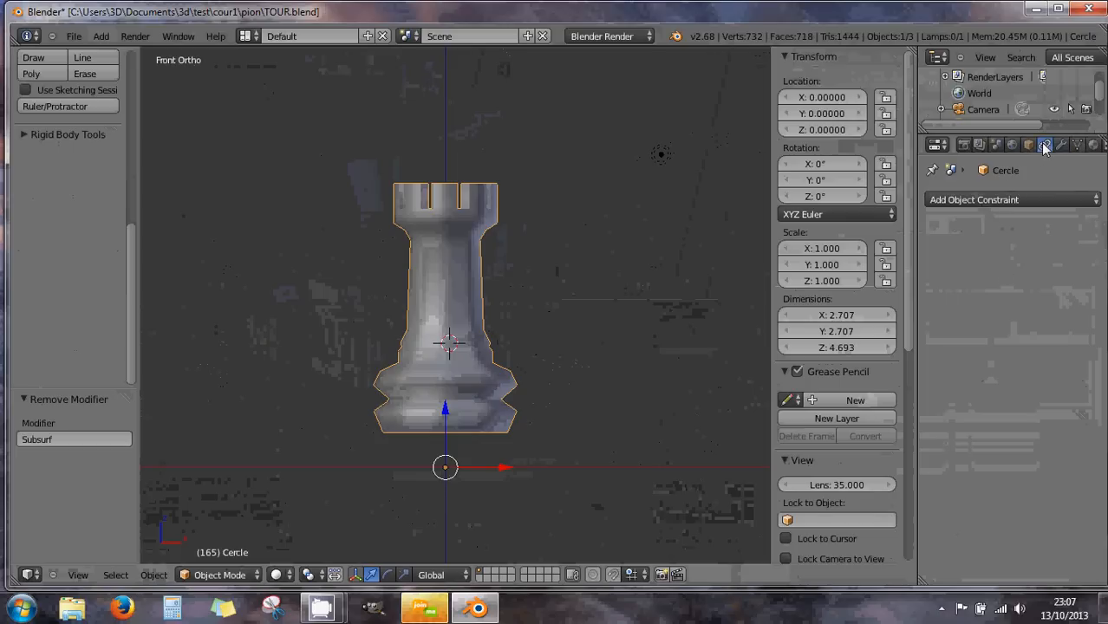
left_click(1028, 144)
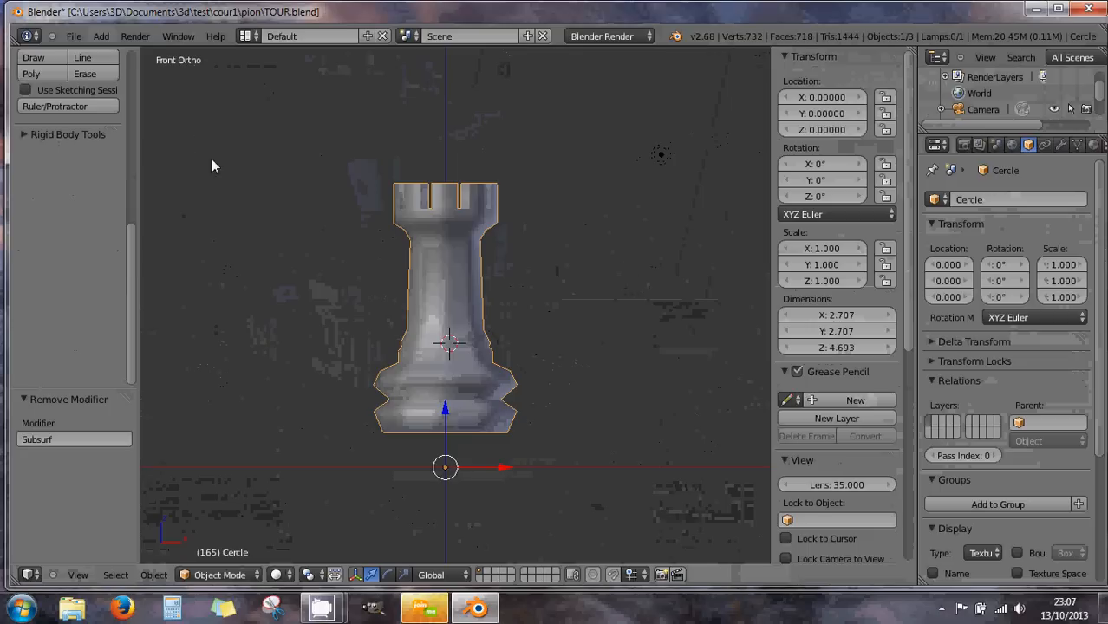
- Start a new scene by reloading the start-up file
left_click(74, 36)
left_click(84, 49)
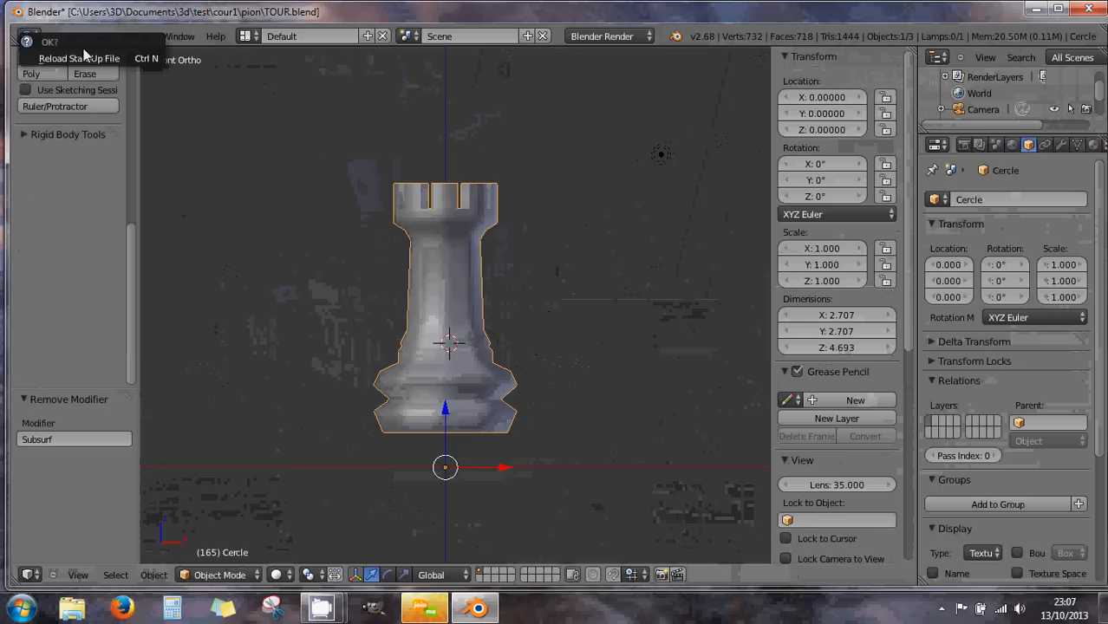
left_click(87, 60)
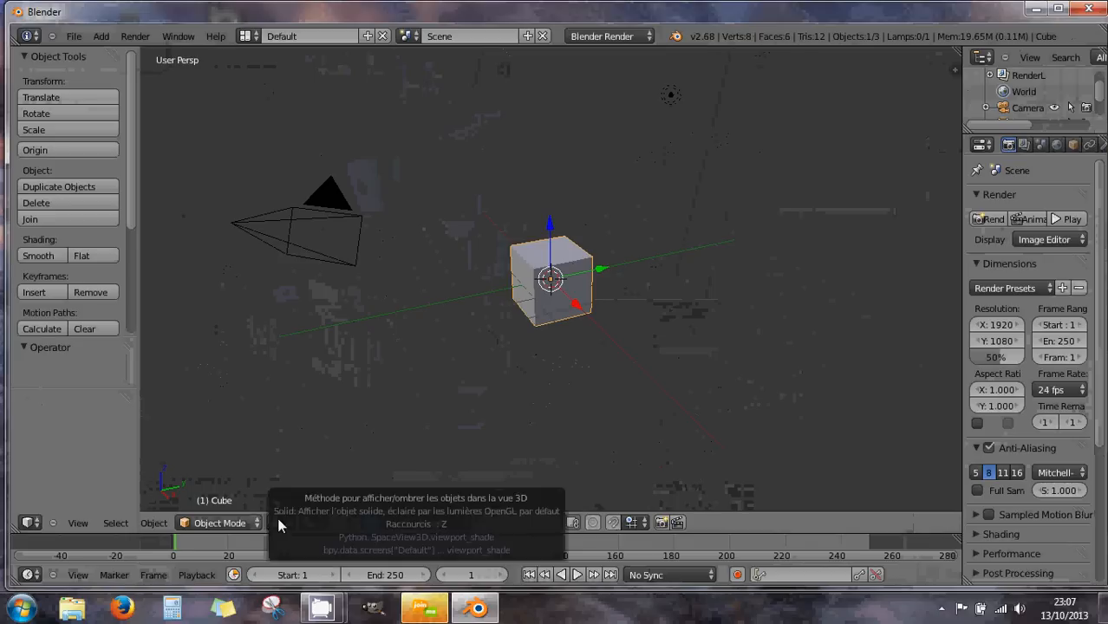
- In Edit Mode with face selection, extrude the cube's top face about 1.391 upward and the new block's front face about 1.573 along X
left_click(243, 522)
left_click(236, 489)
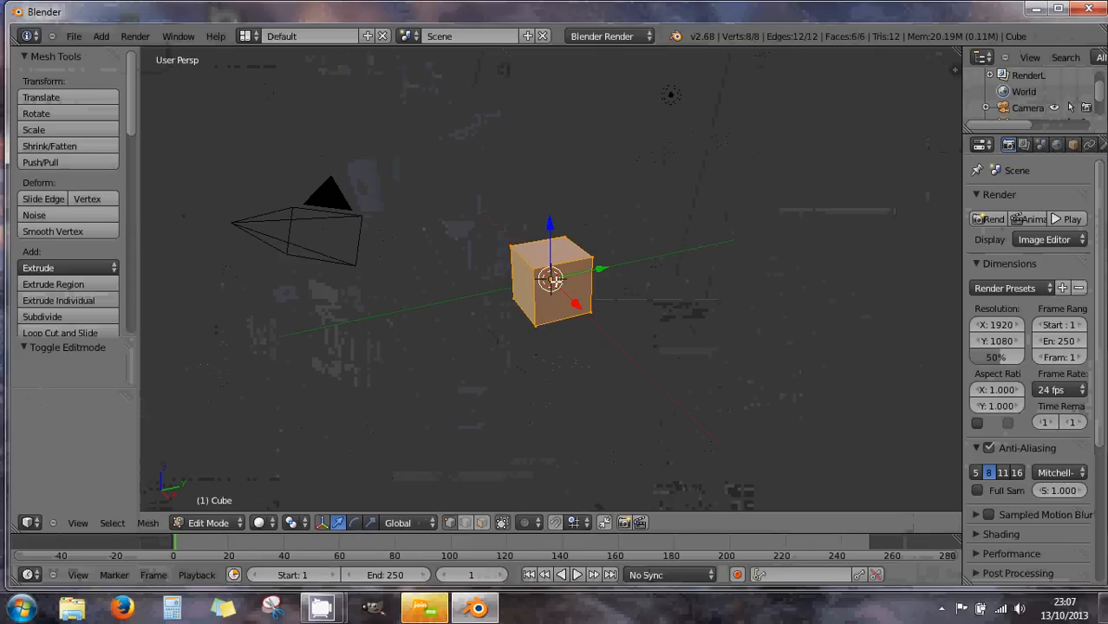
right_click(564, 246)
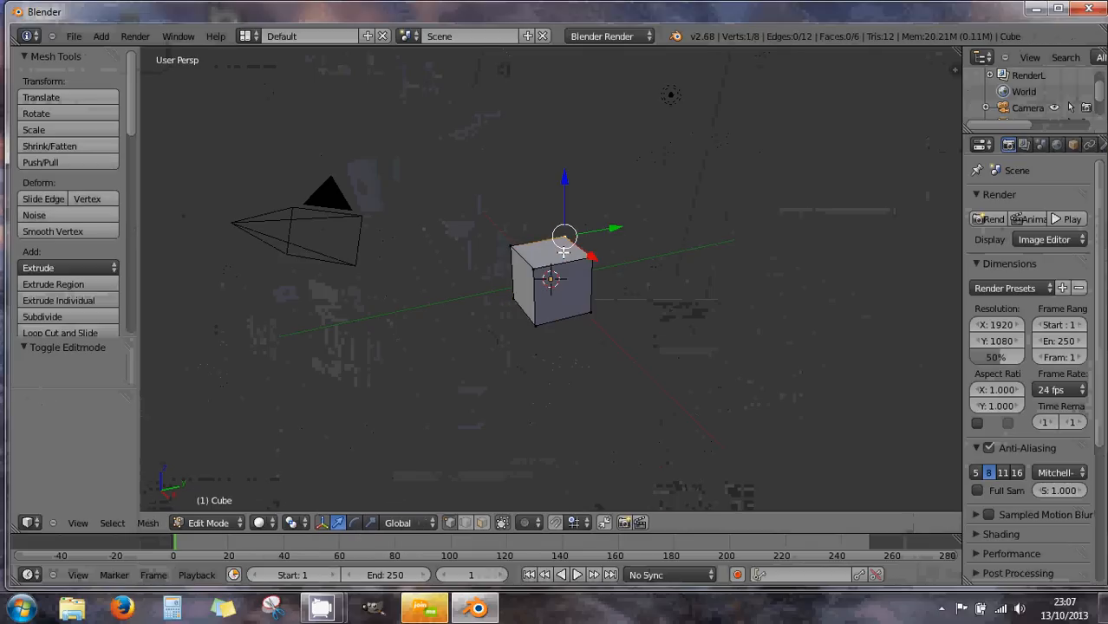
left_click(482, 523)
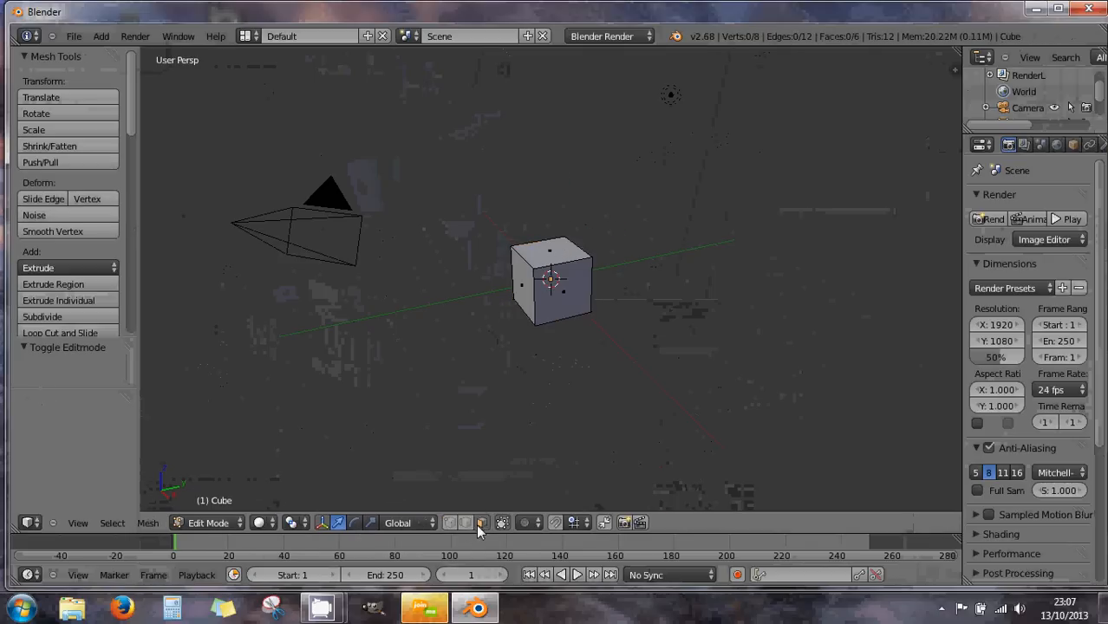
right_click(554, 255)
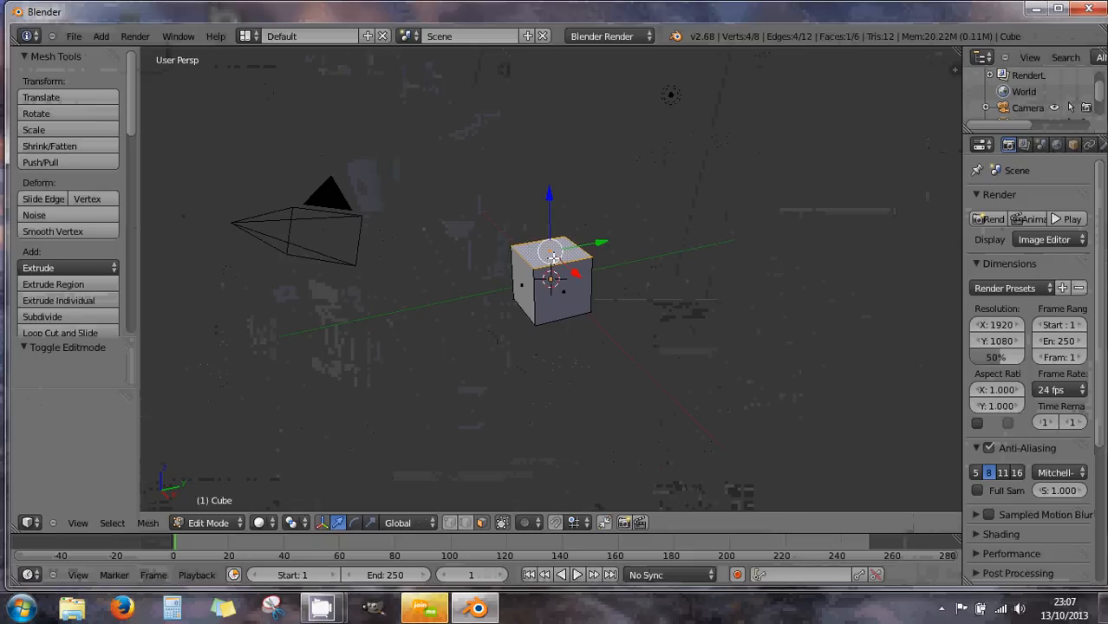
key("e")
left_click(552, 222)
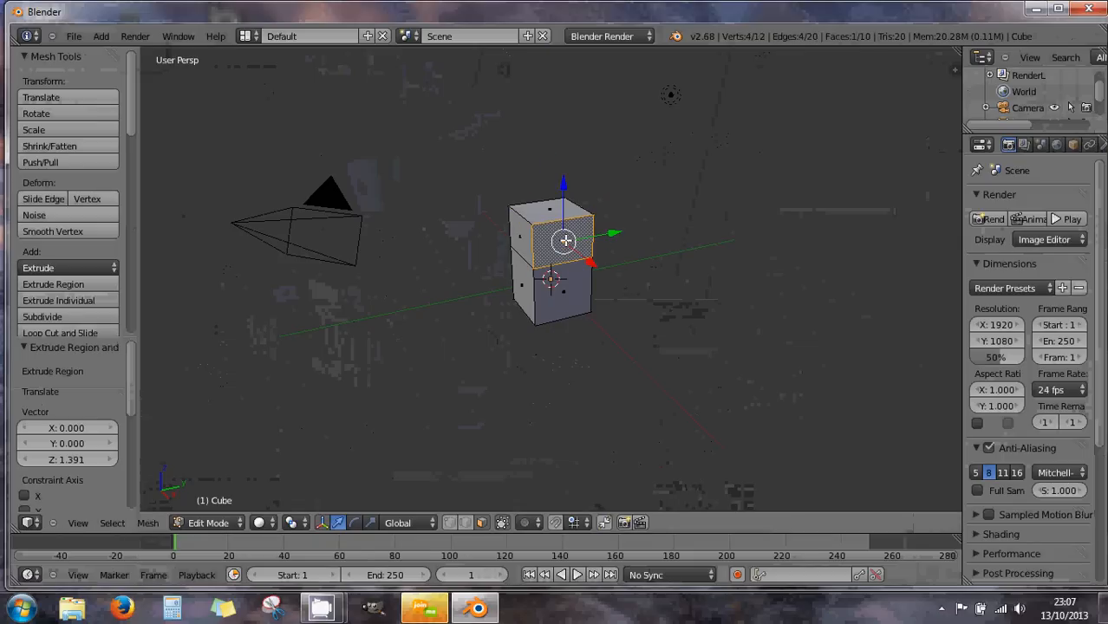
key("e")
left_click(588, 262)
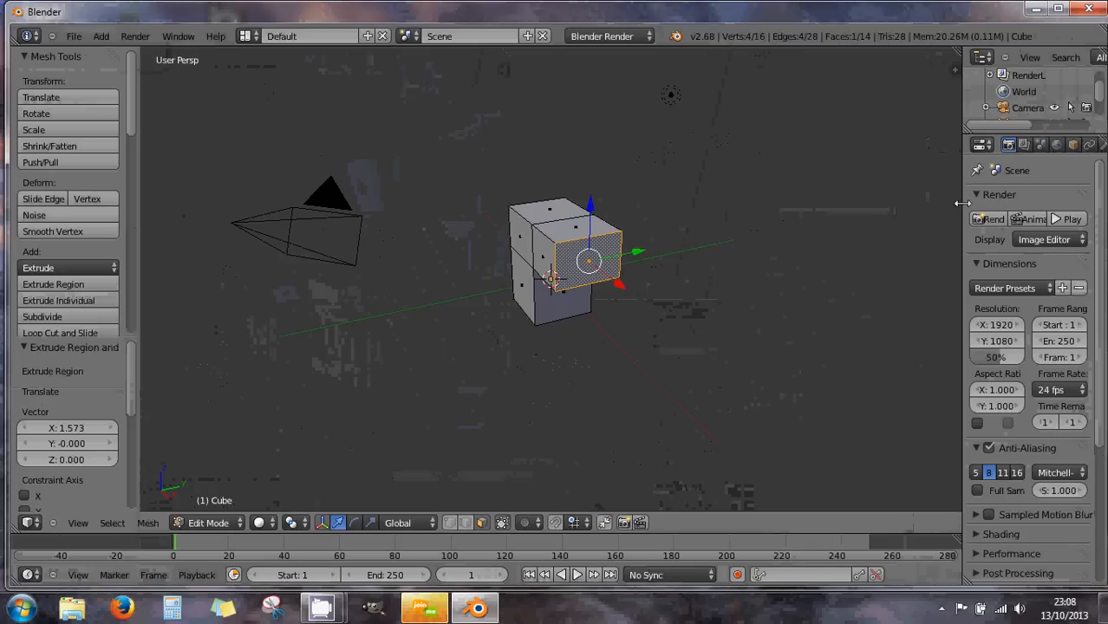
- Widen the properties area and rename the extruded cube object to TETE
left_click_drag(965, 202, 812, 210)
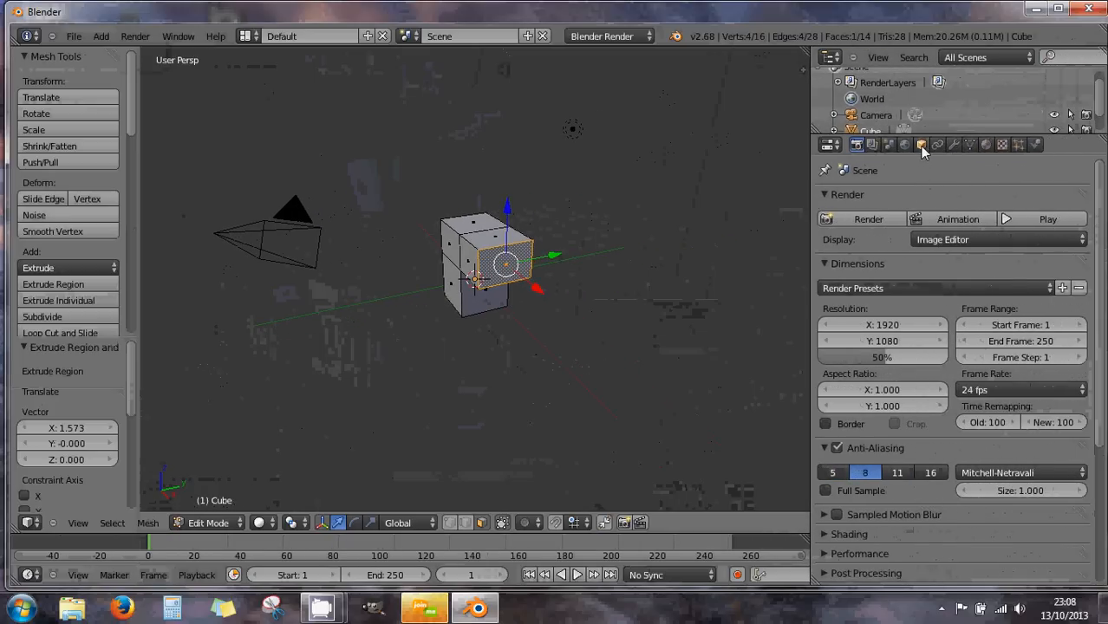
left_click(920, 144)
left_click(864, 201)
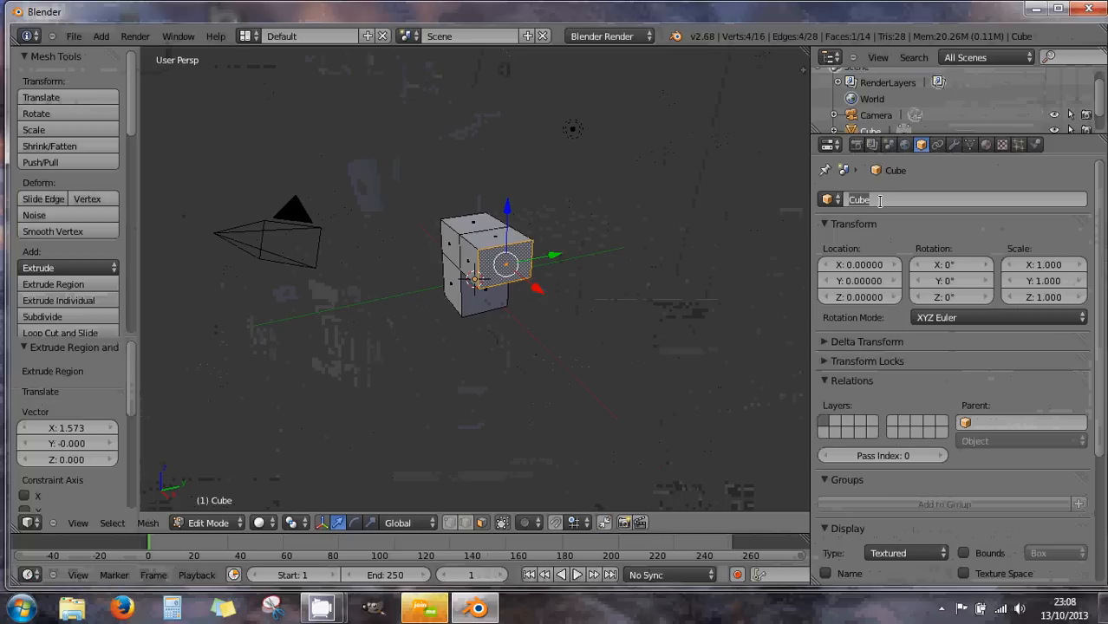
type("TETE")
key("Return")
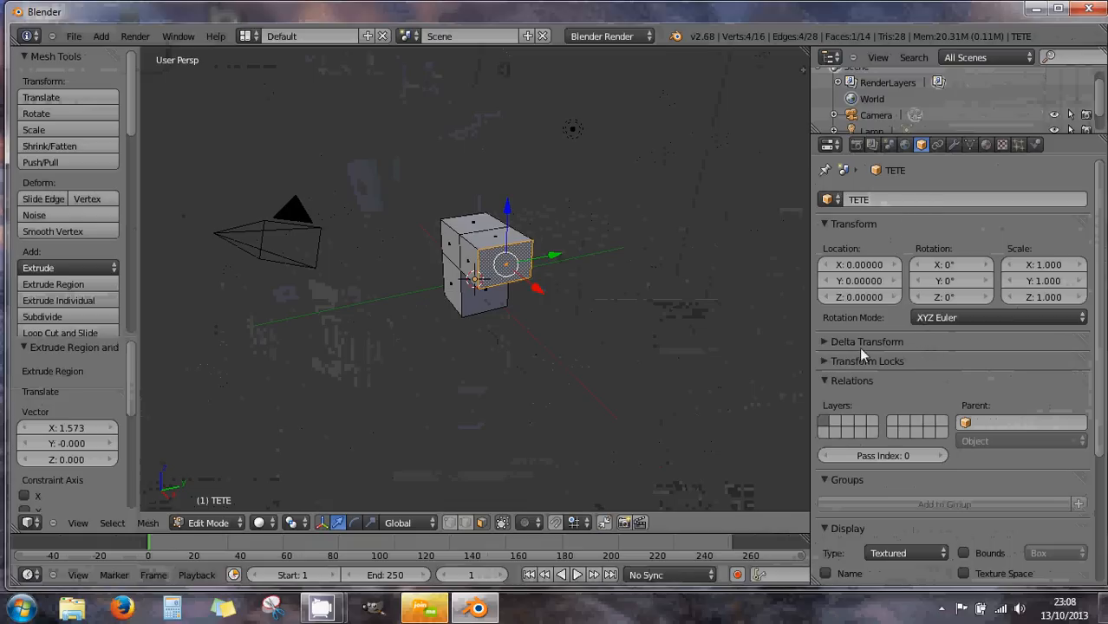
- Rename the object's mesh data to TETE and turn off Double Sided normals
left_click(969, 145)
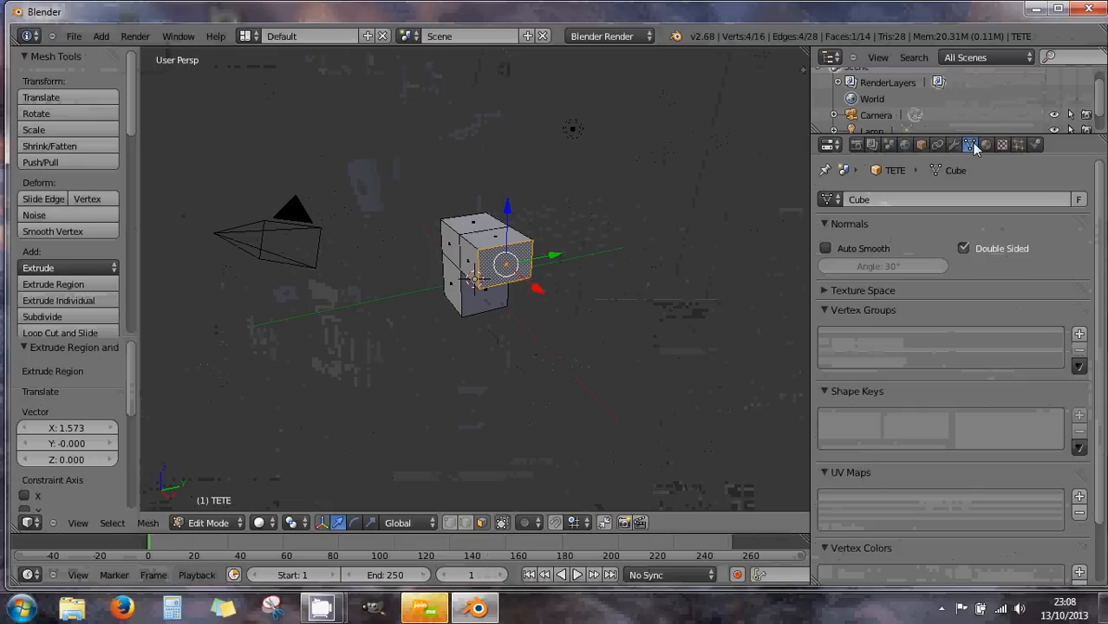
left_click(880, 201)
key("Return")
left_click(964, 248)
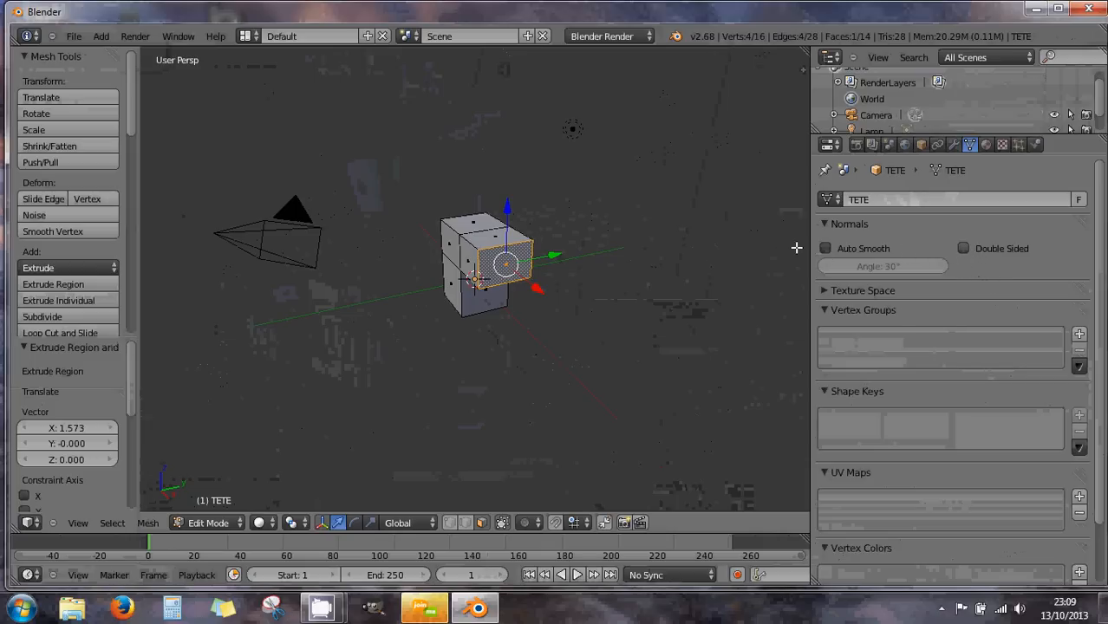
- Close the program without saving the TETE scene
scroll(603, 283, "down", 2)
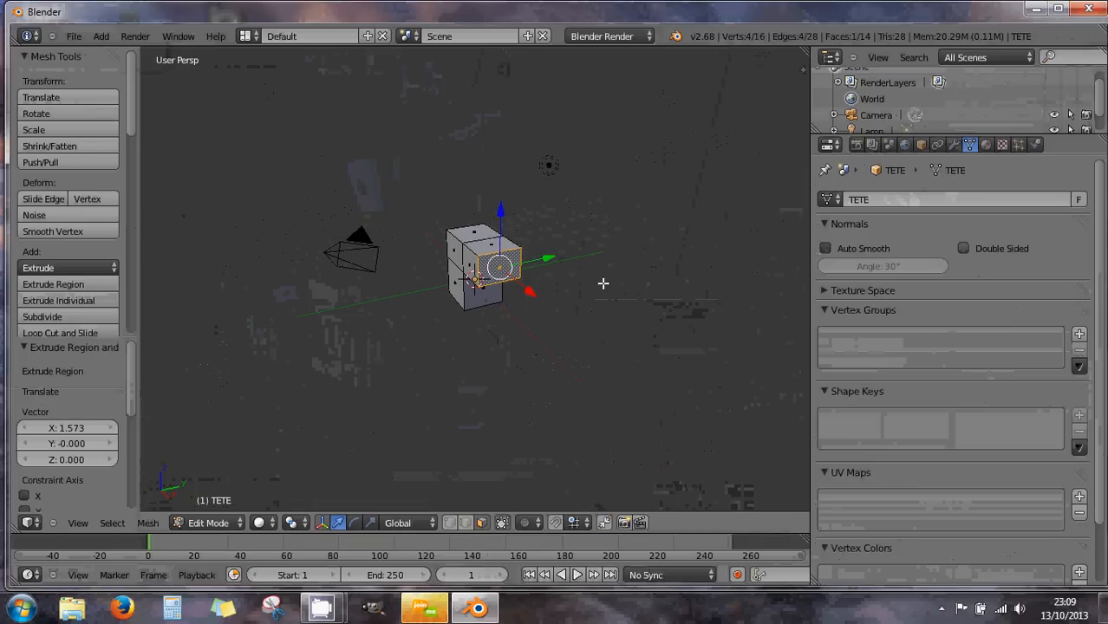
scroll(603, 284, "up", 2)
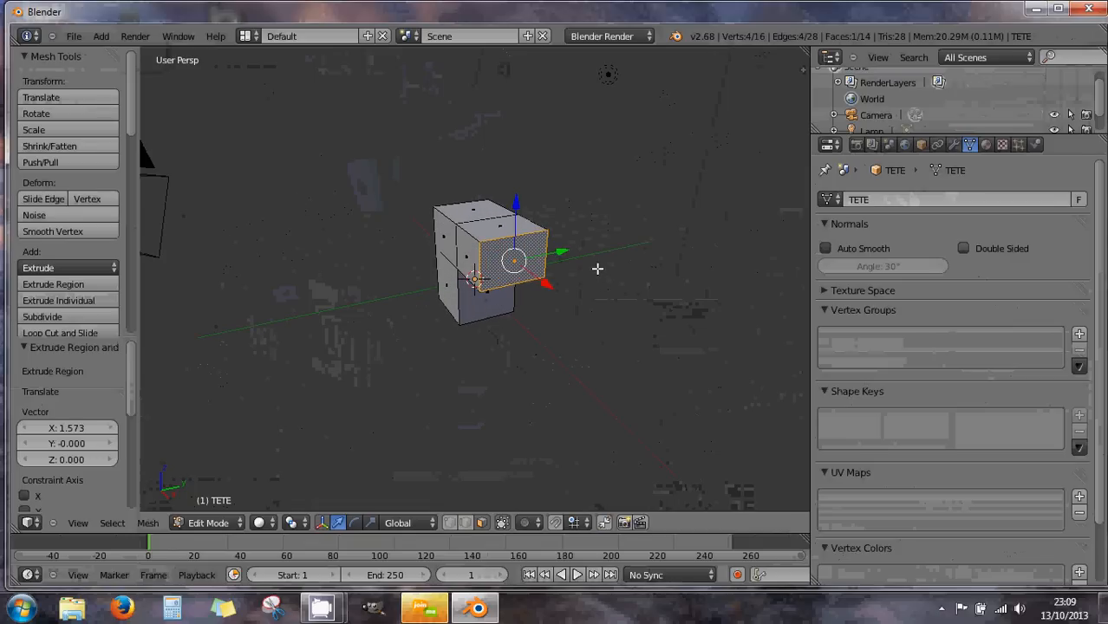
left_click(1088, 9)
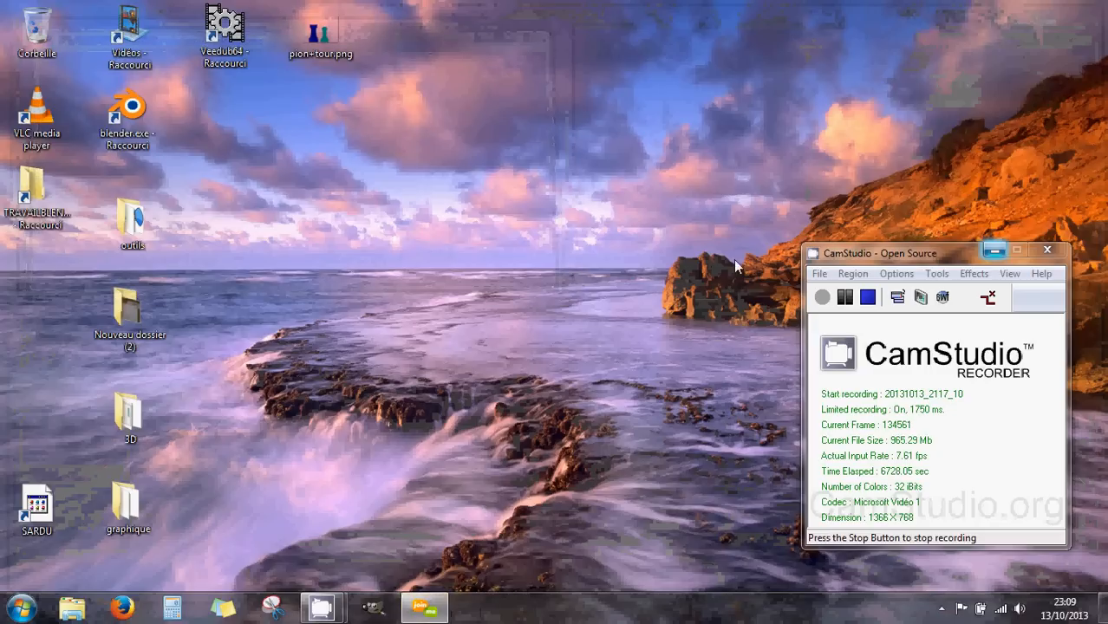